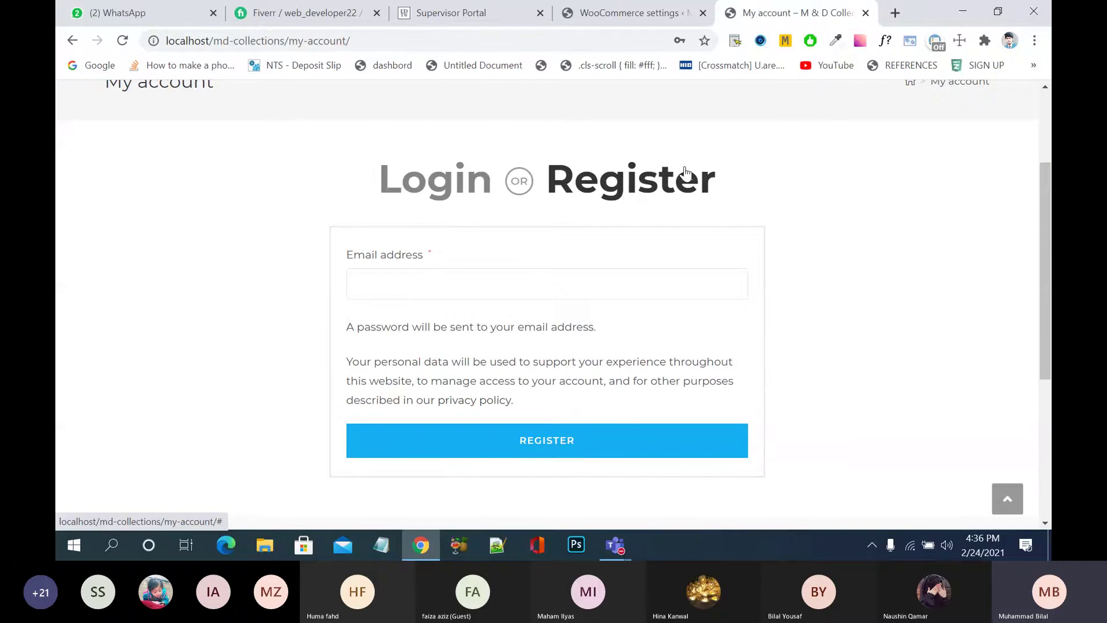
# - Re-enter the admin login in the session-expired dialog, then log into the My account customer dashboard
pyautogui.scroll(-5, 628, 294)
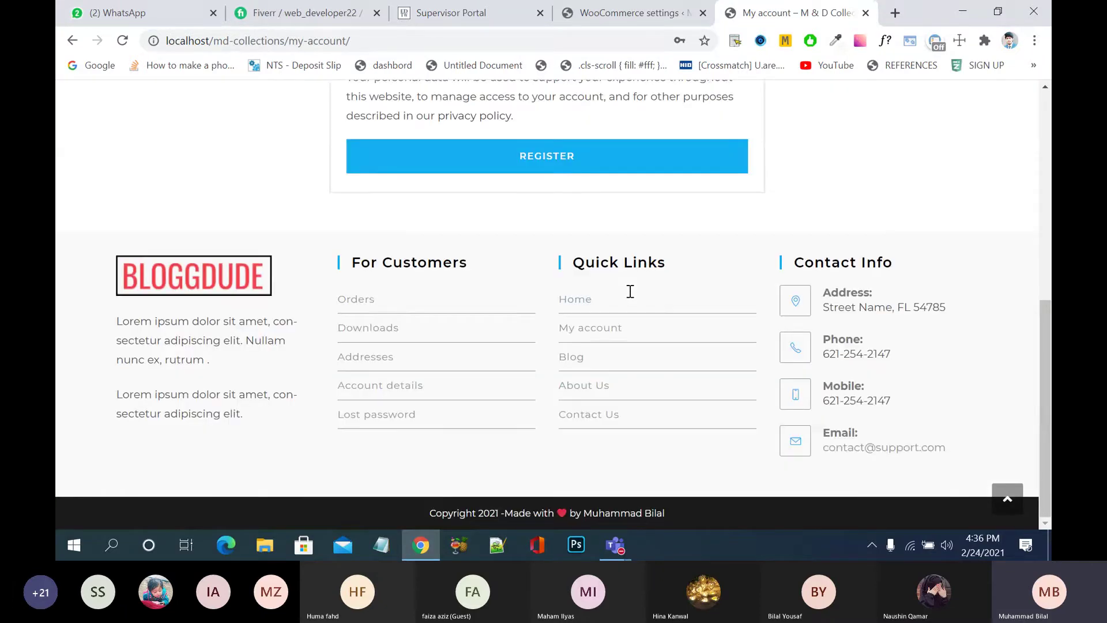
pyautogui.click(602, 338)
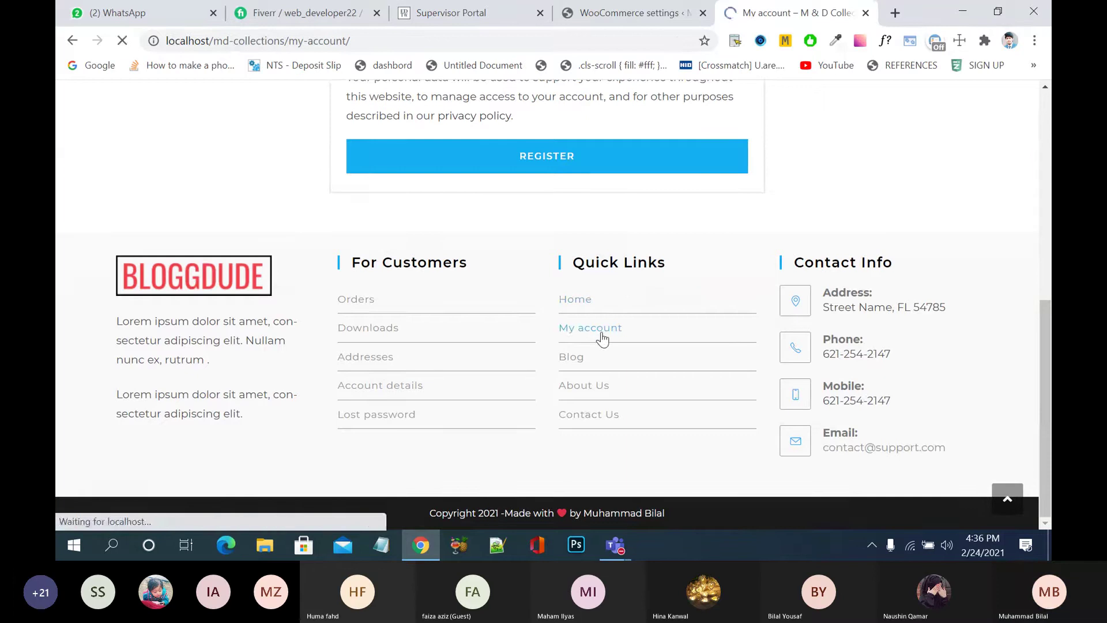
pyautogui.click(587, 7)
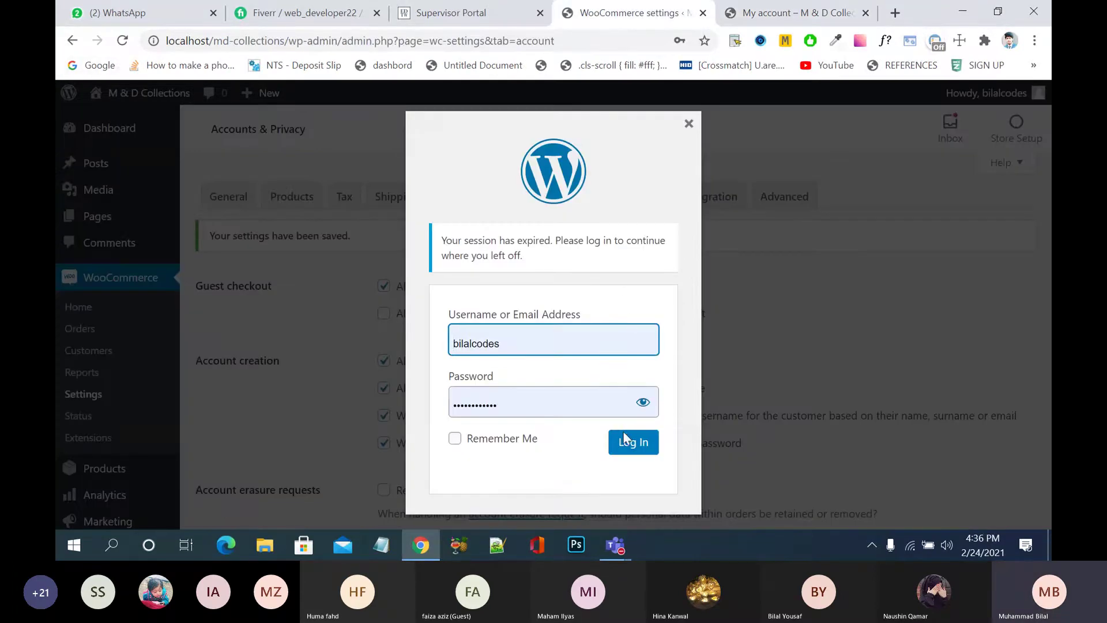
pyautogui.click(625, 455)
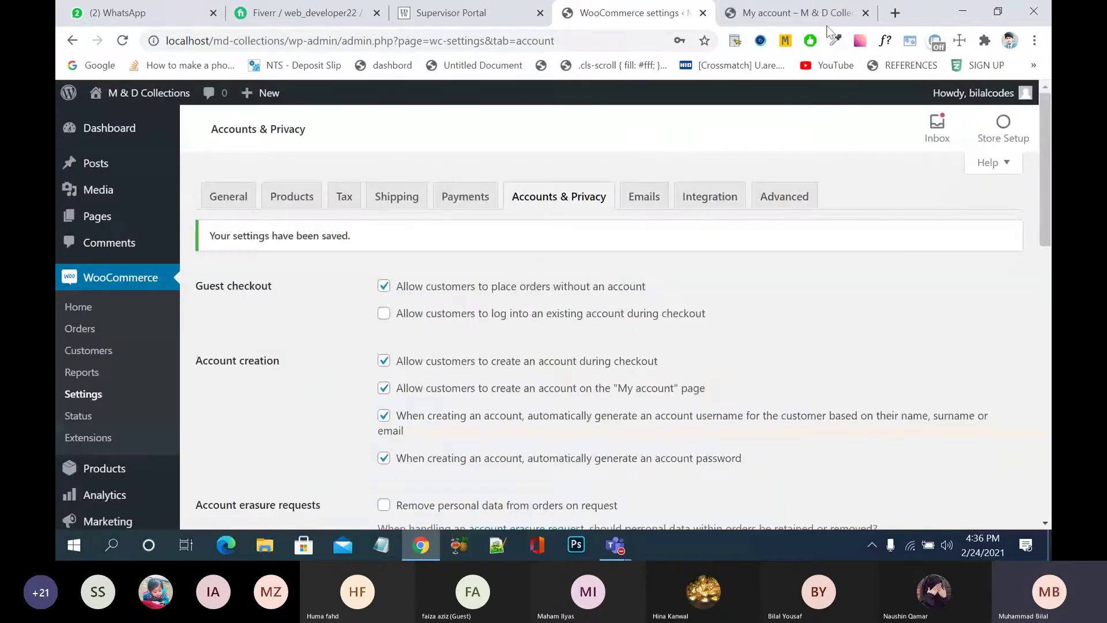
pyautogui.hotkey('ctrl', 'Tab')
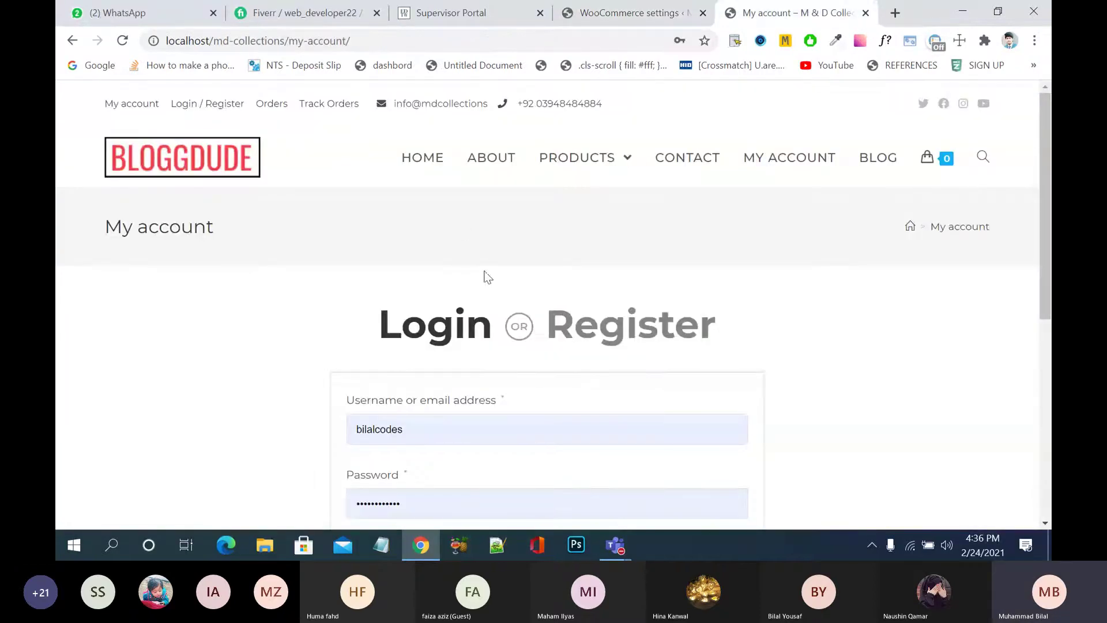
pyautogui.scroll(-3, 496, 372)
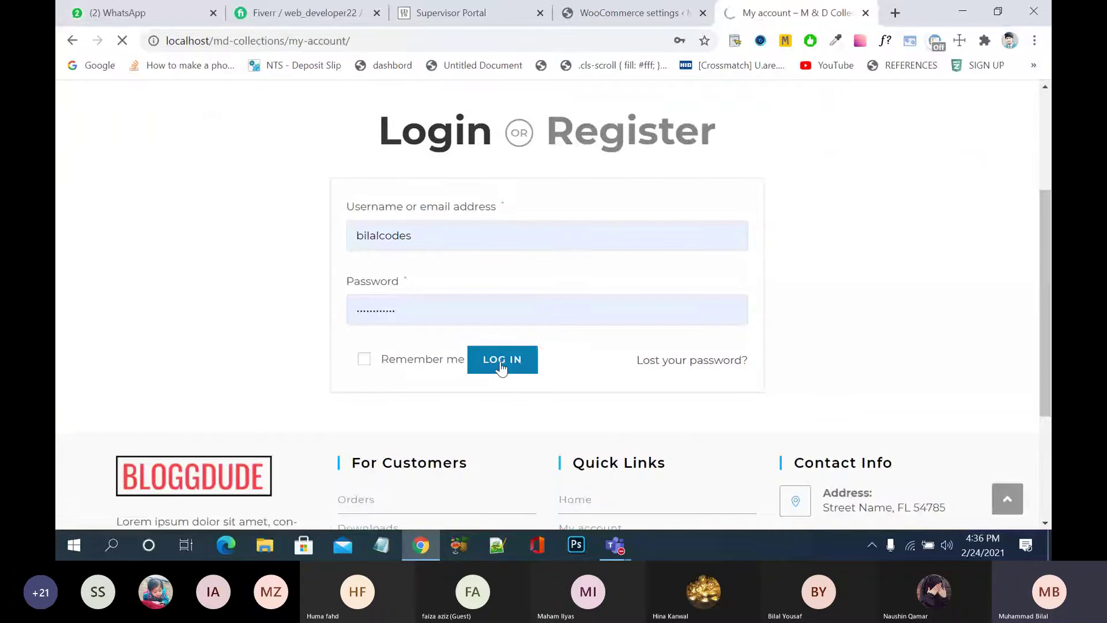
pyautogui.click(502, 367)
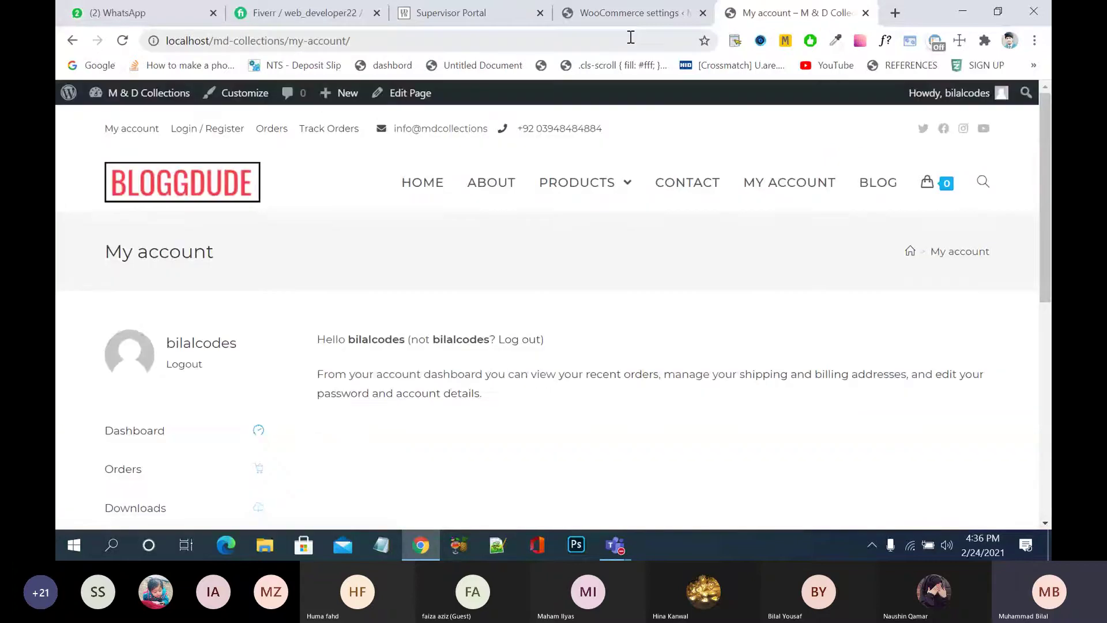
# - Open the store home page and scroll down to the Top Interesting section
pyautogui.click(943, 248)
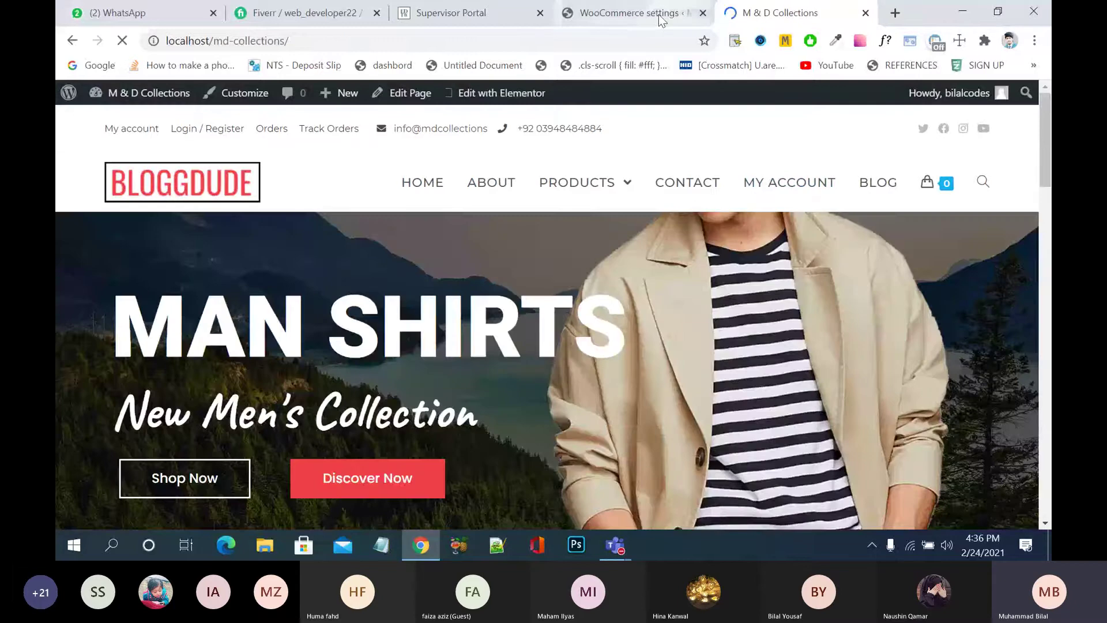
pyautogui.click(660, 16)
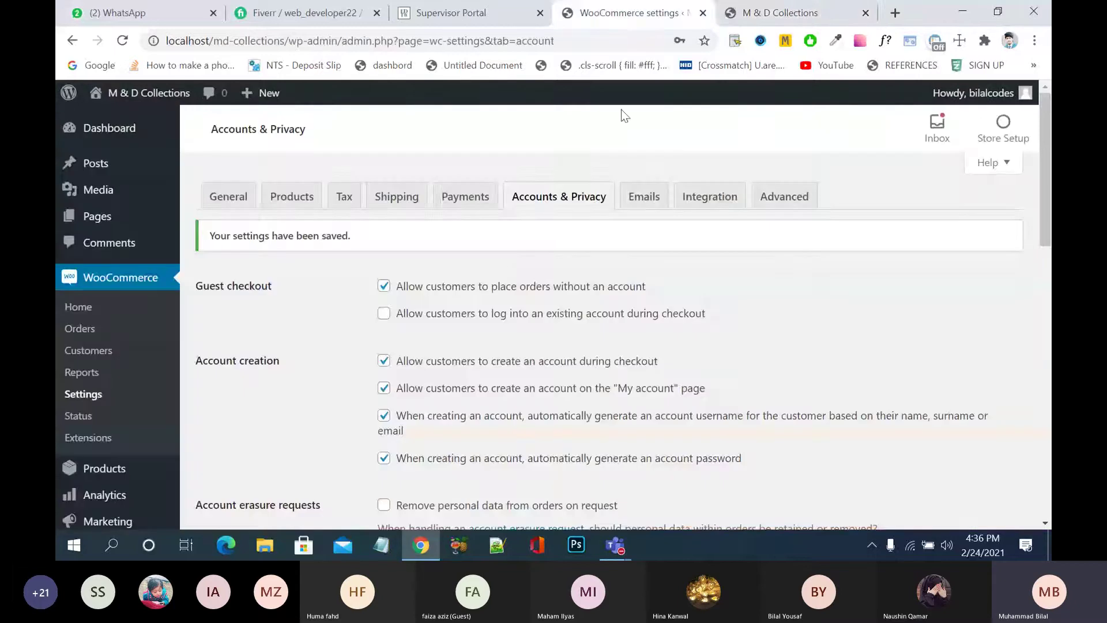
pyautogui.click(795, 17)
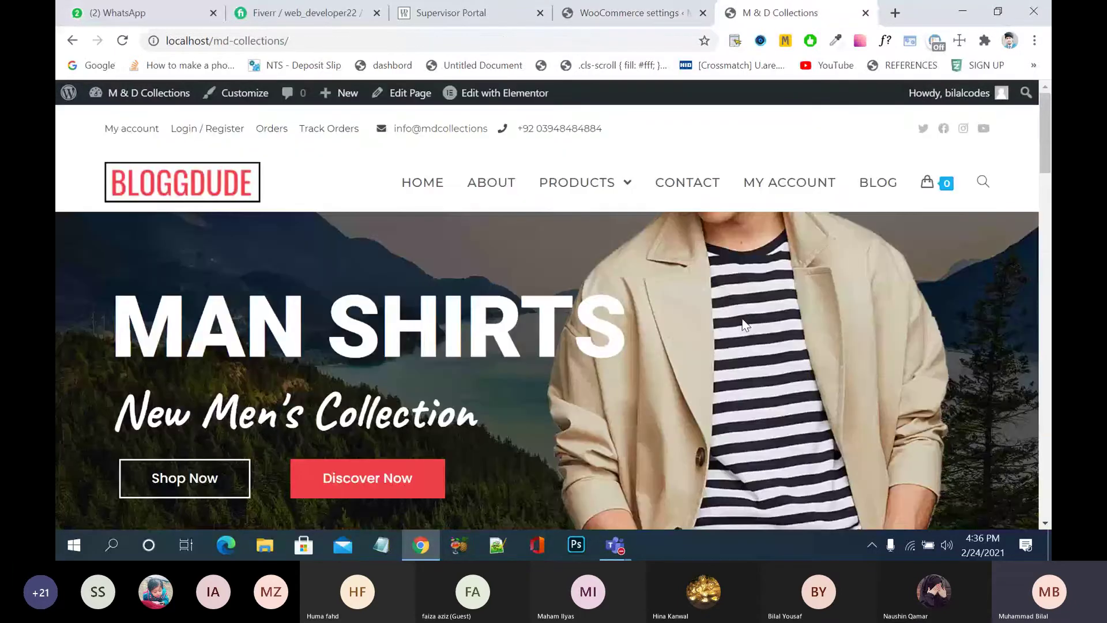
pyautogui.scroll(-5, 742, 326)
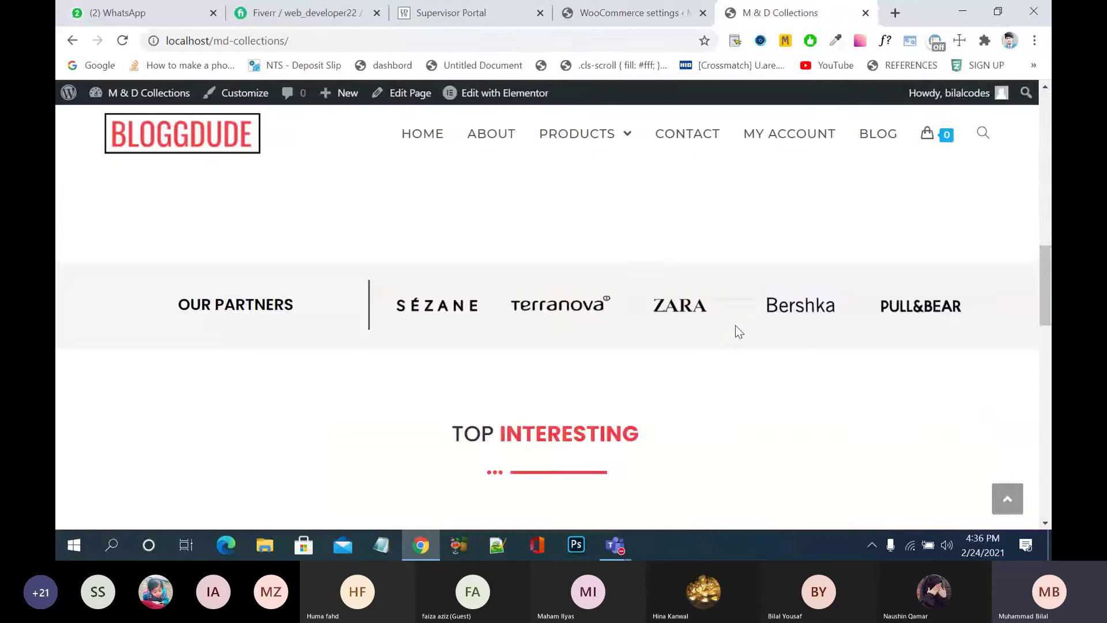
pyautogui.scroll(-5, 739, 329)
pyautogui.scroll(2, 739, 332)
pyautogui.scroll(8, 736, 327)
pyautogui.scroll(-6, 735, 329)
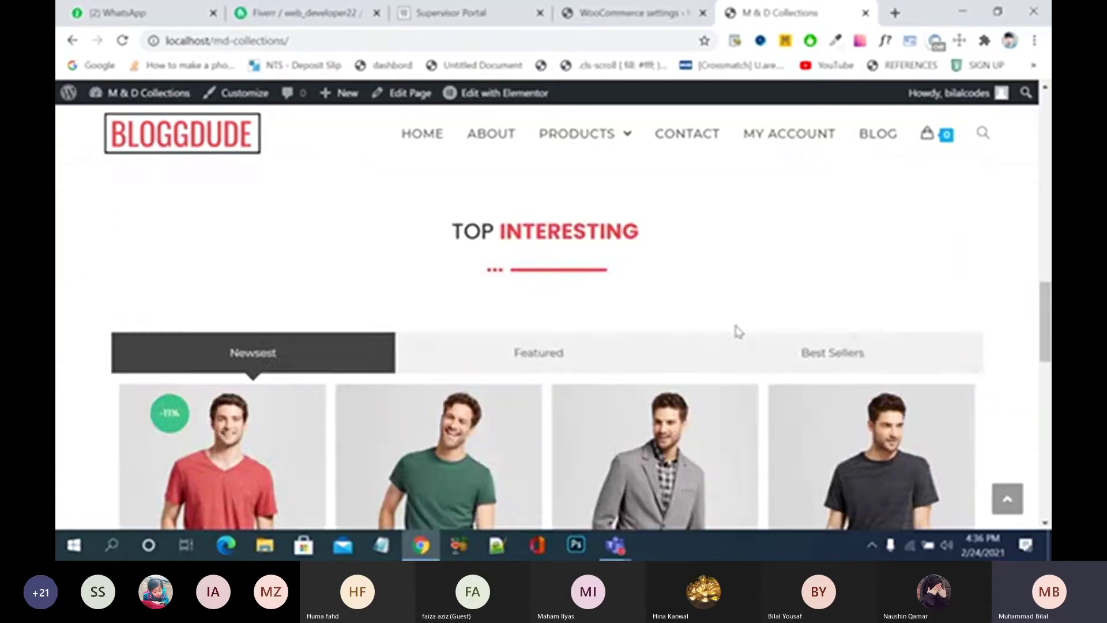
pyautogui.scroll(-1, 739, 331)
# - View the Featured and Best Sellers products, then open the WordPress admin Dashboard
pyautogui.click(554, 205)
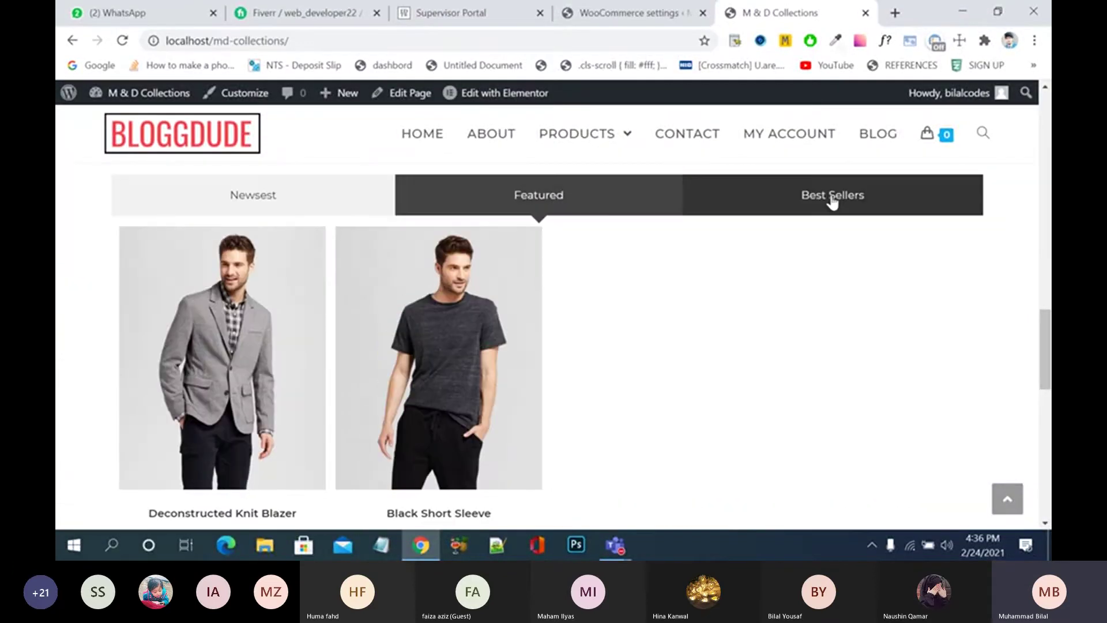
pyautogui.click(833, 199)
pyautogui.click(433, 140)
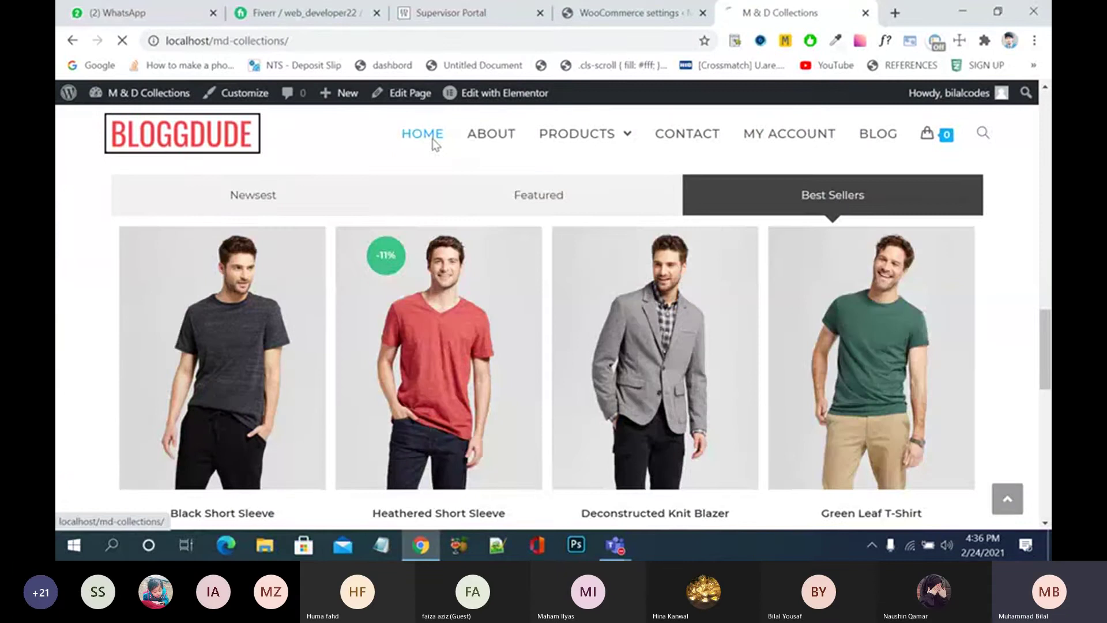
pyautogui.click(611, 13)
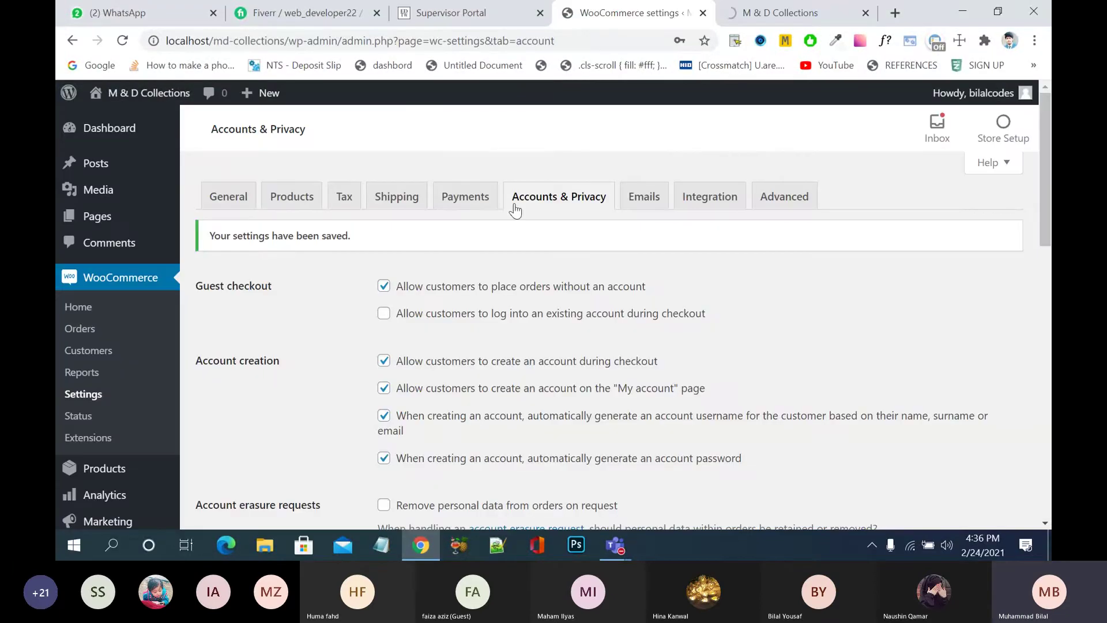
pyautogui.click(123, 145)
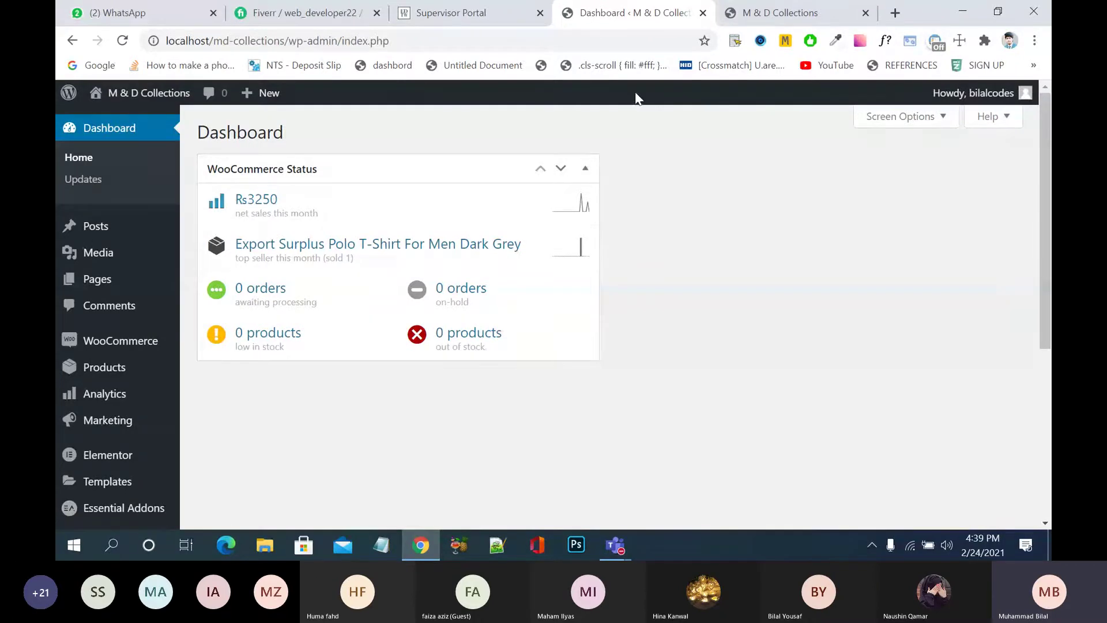
# - Load the hosted demo store ecomm.nayyarshaikh.com in a new Chrome tab
pyautogui.click(795, 14)
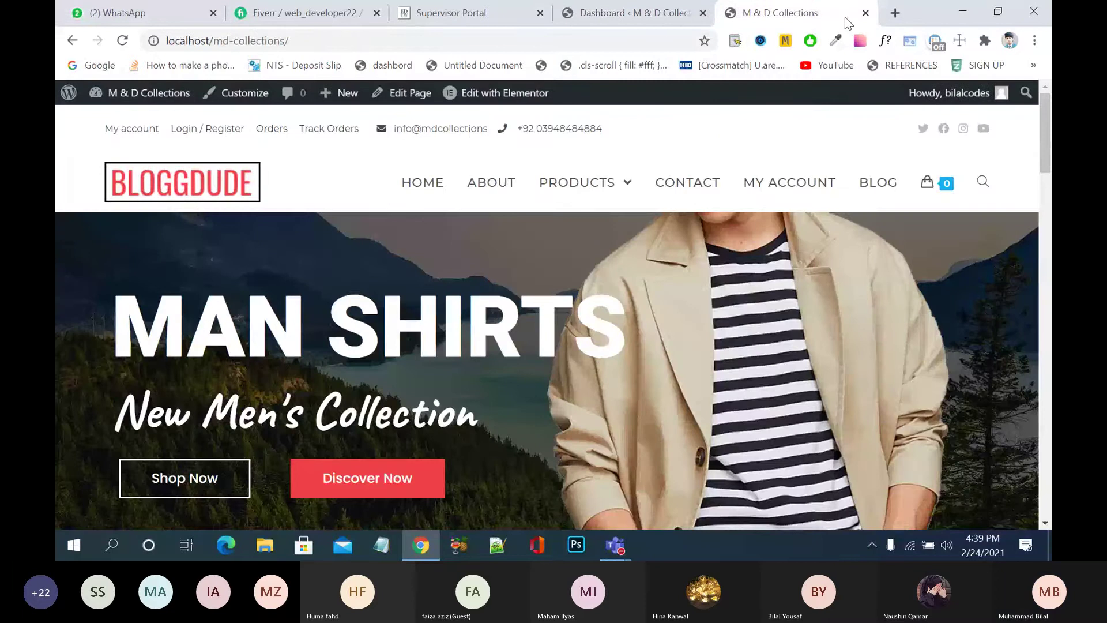
pyautogui.click(895, 13)
pyautogui.write('n')
pyautogui.press('BackSpace')
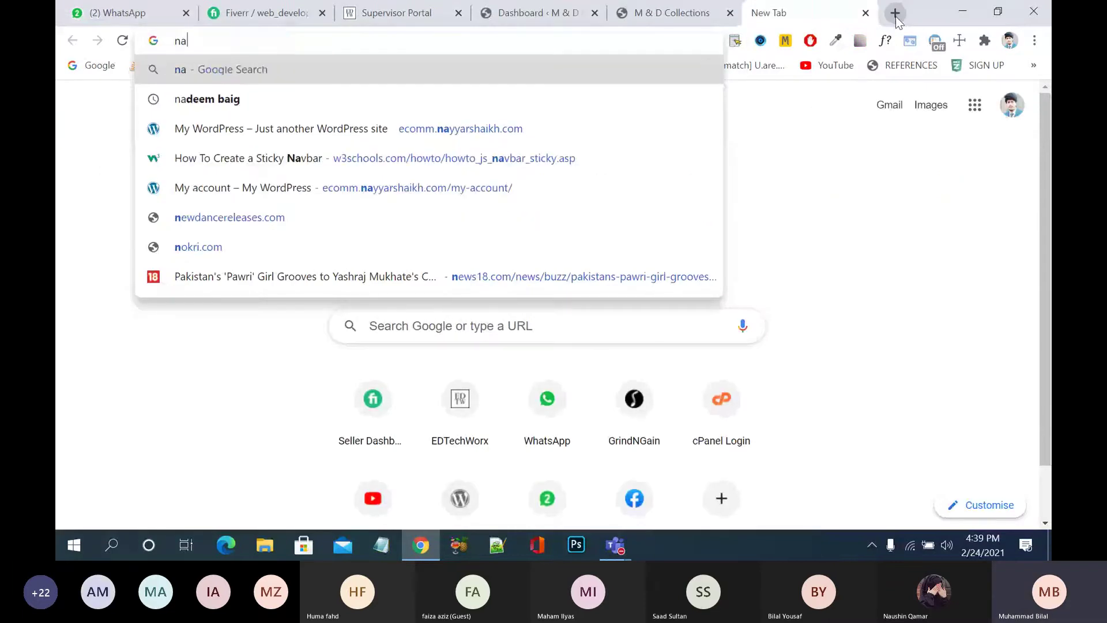
pyautogui.write('y')
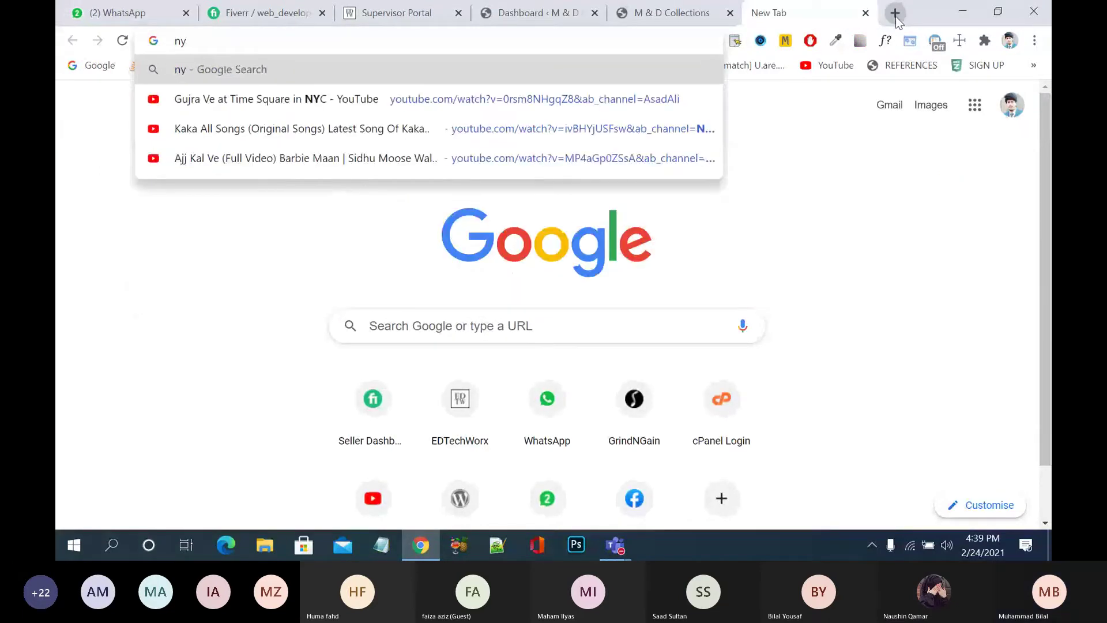
pyautogui.press('BackSpace')
pyautogui.press('BackSpace')
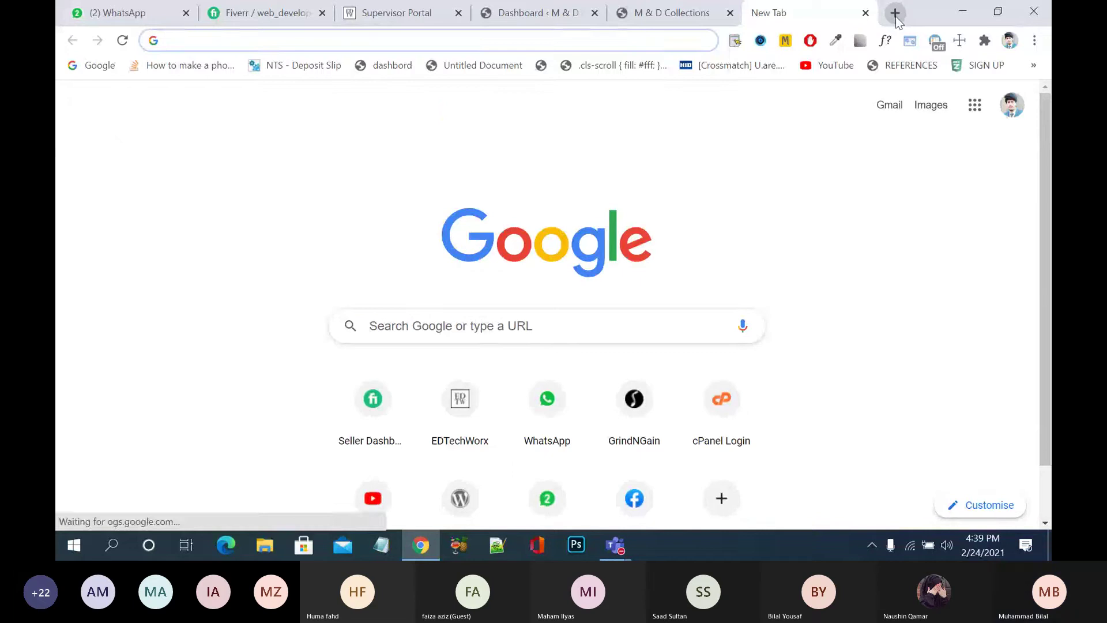
pyautogui.write('ec')
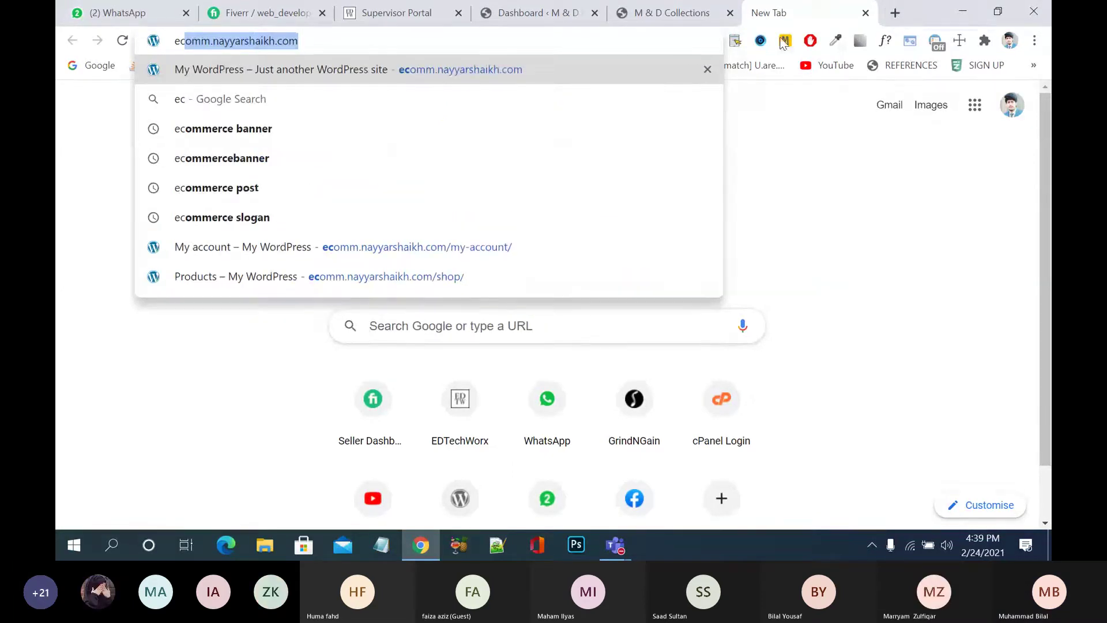
pyautogui.click(670, 68)
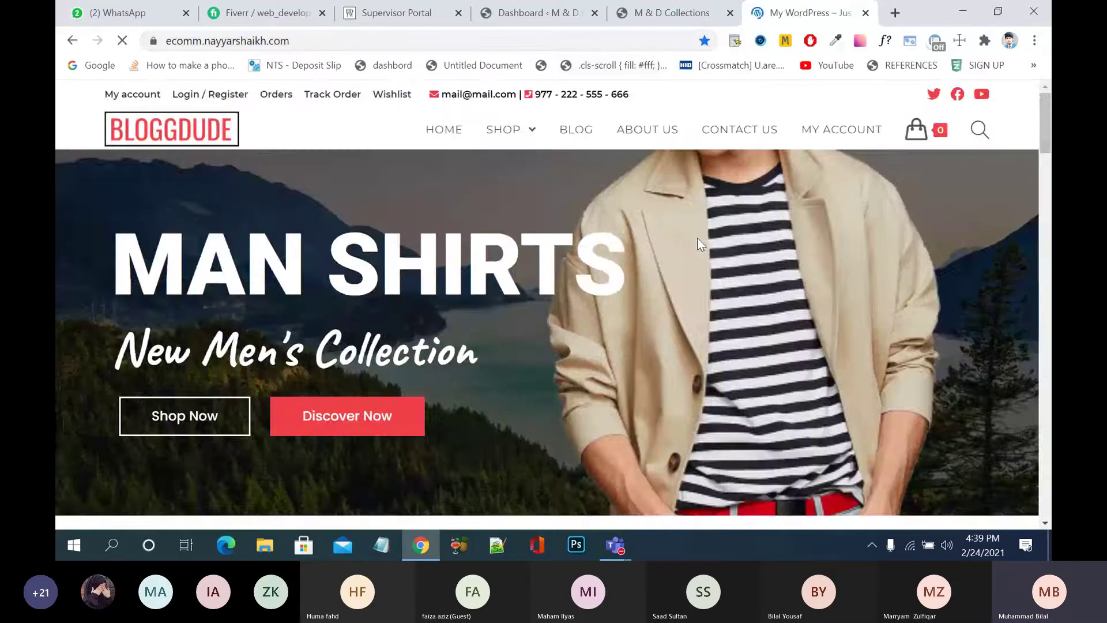
pyautogui.scroll(-12, 697, 242)
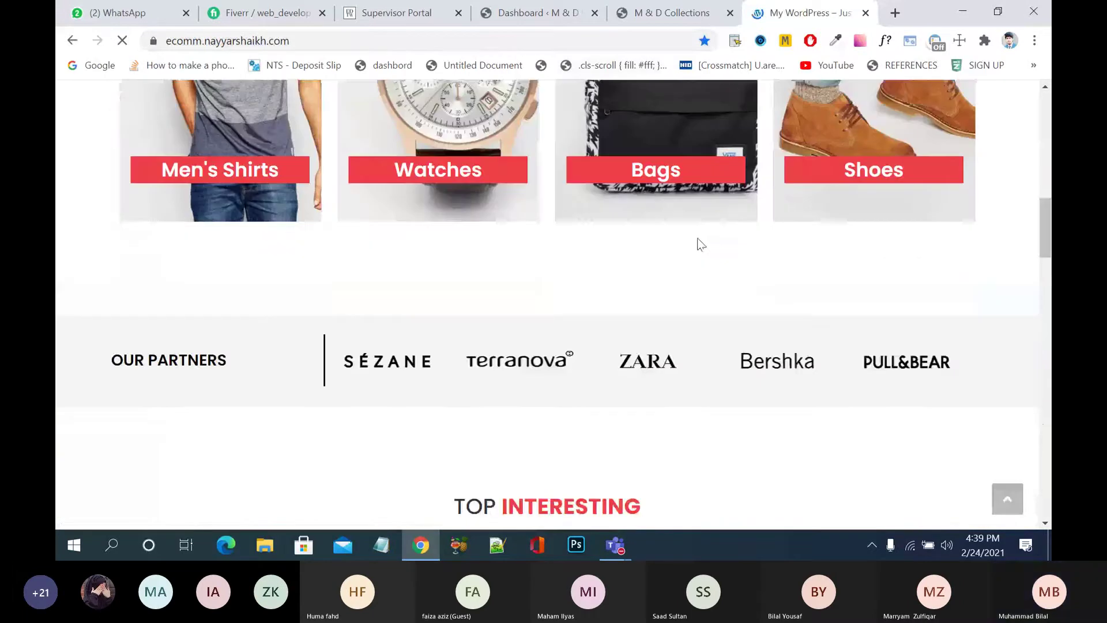
pyautogui.scroll(12, 663, 202)
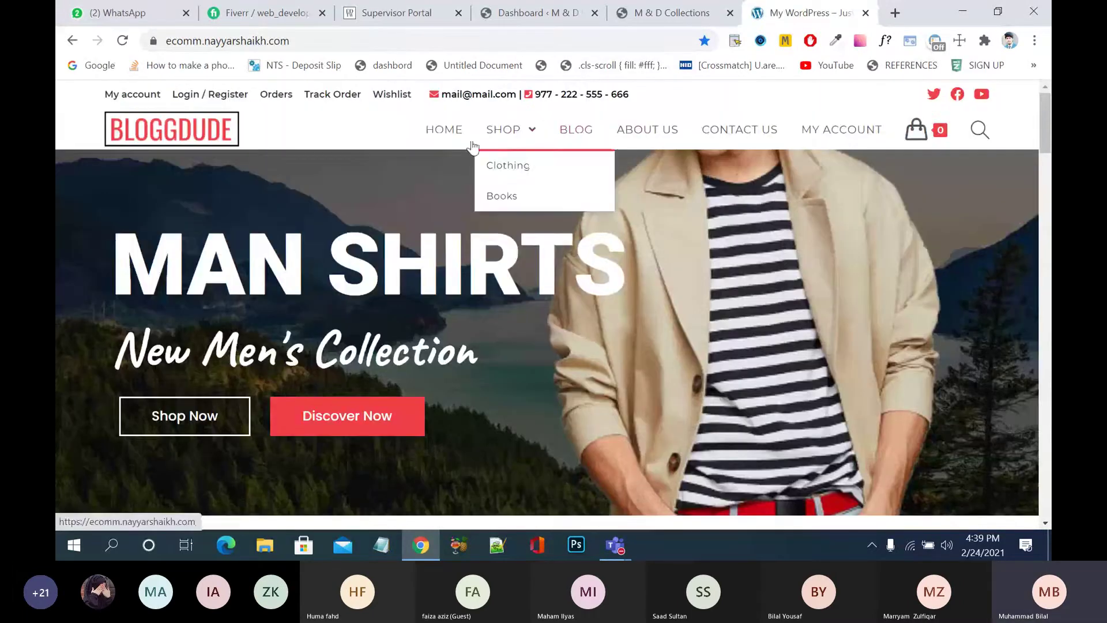
pyautogui.click(503, 137)
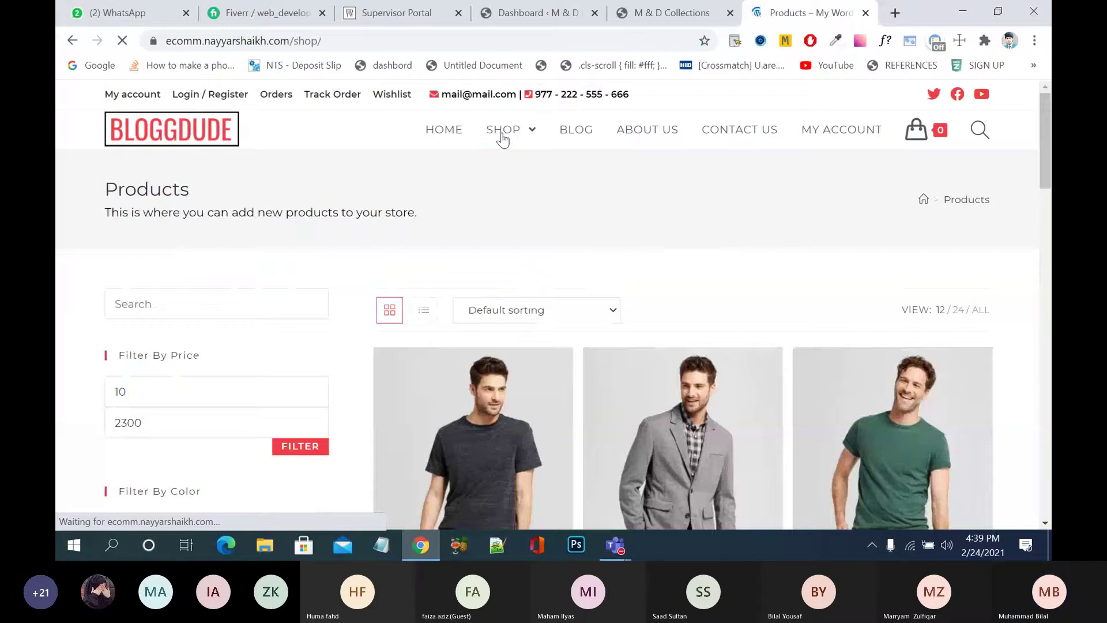
pyautogui.scroll(-5, 644, 323)
pyautogui.scroll(-5, 645, 326)
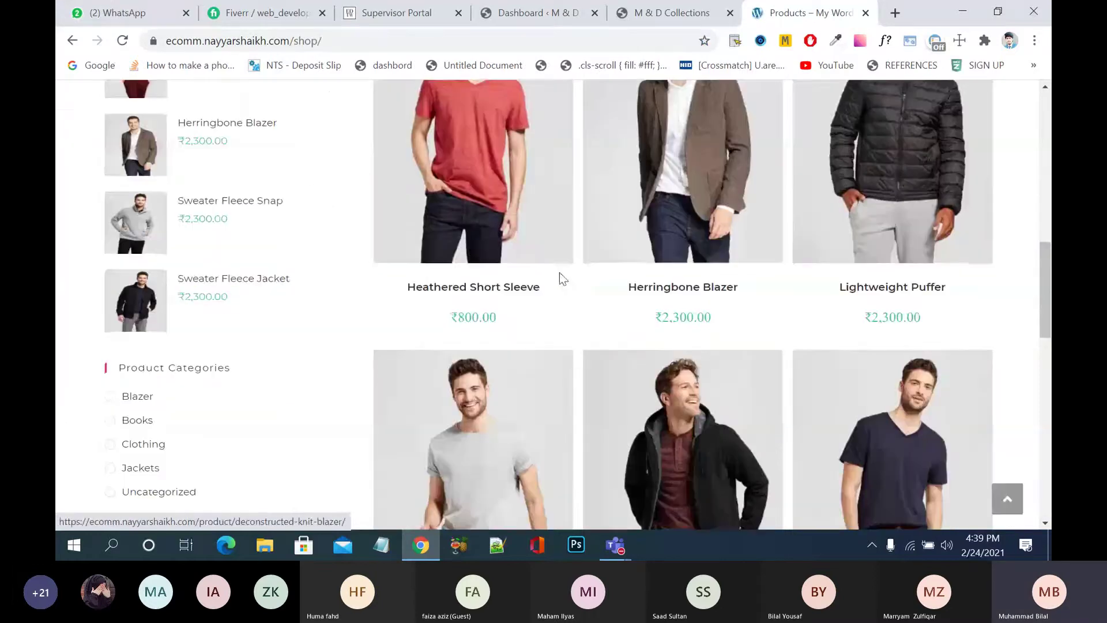
pyautogui.click(535, 224)
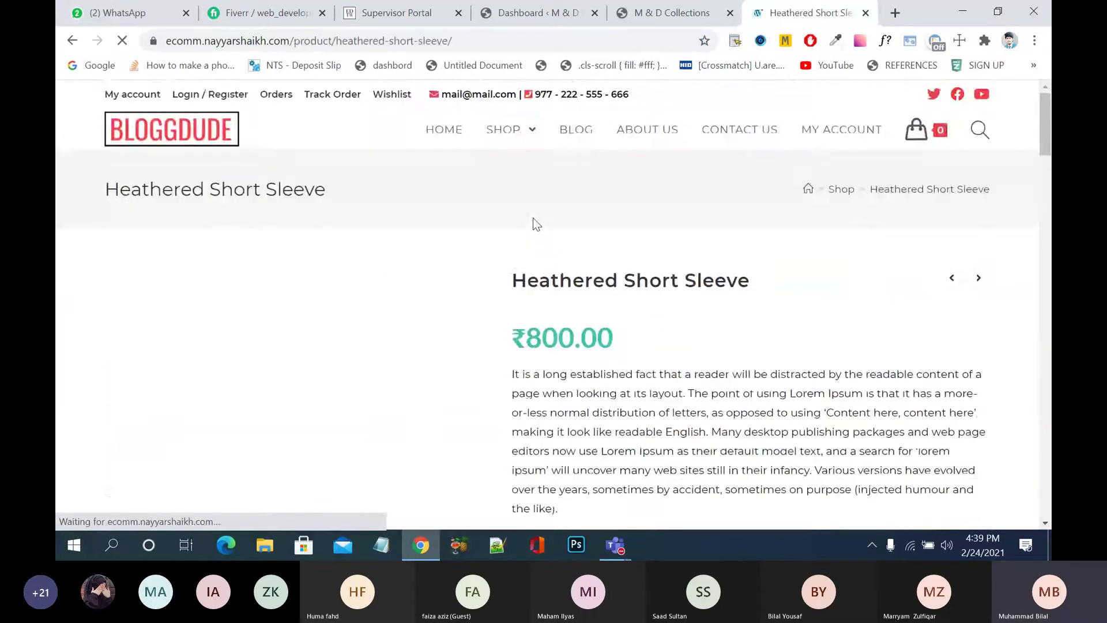
pyautogui.scroll(-3, 533, 217)
pyautogui.scroll(4, 533, 217)
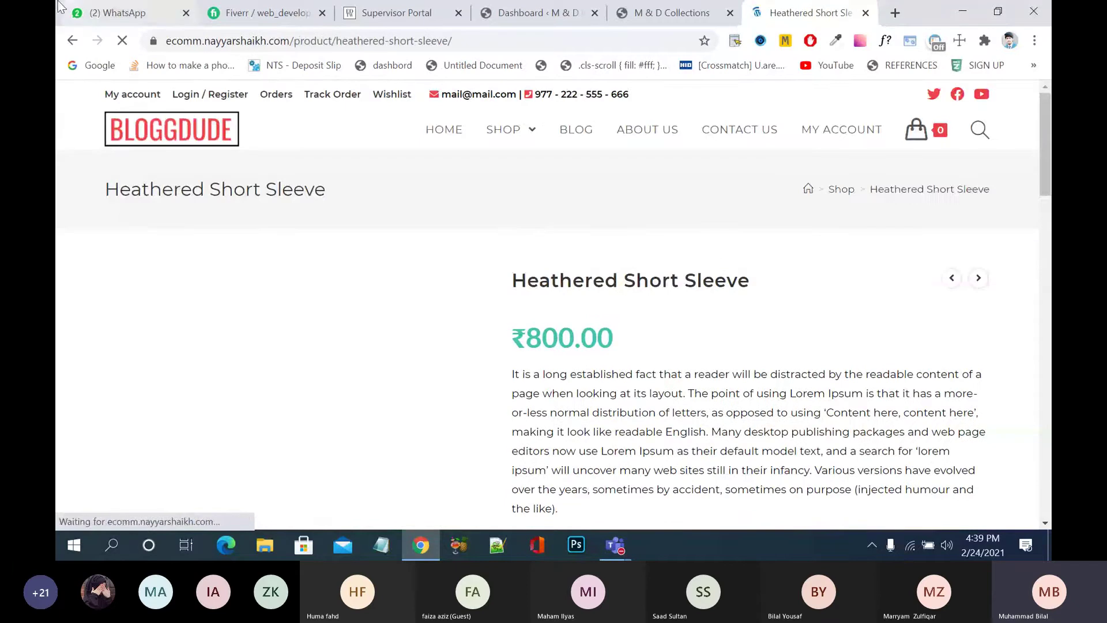
pyautogui.hotkey('alt', 'Left')
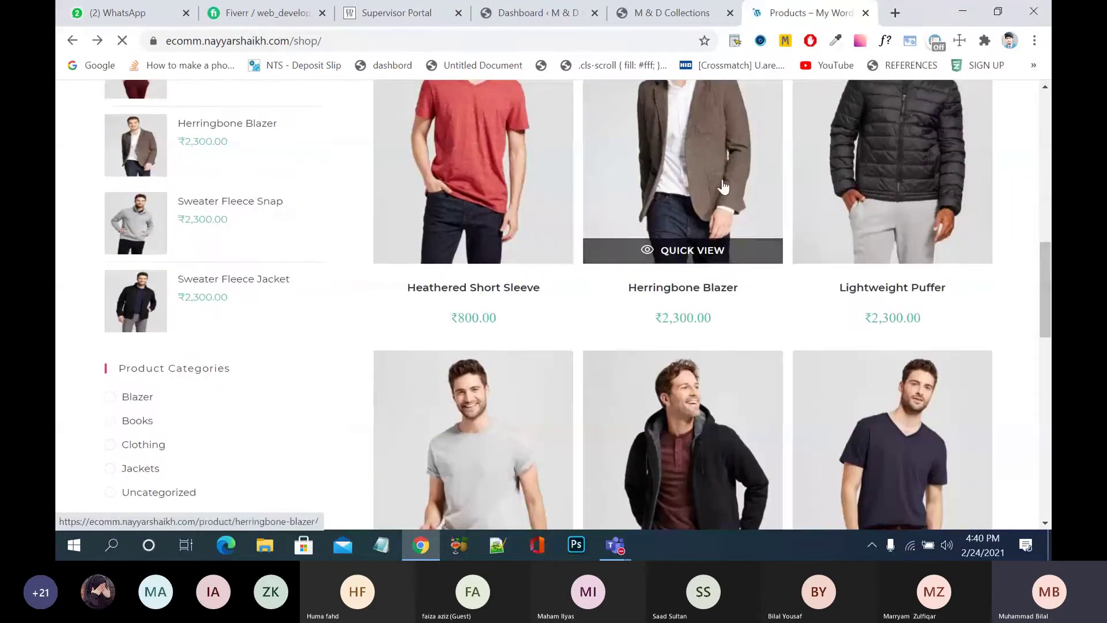
pyautogui.scroll(-5, 721, 317)
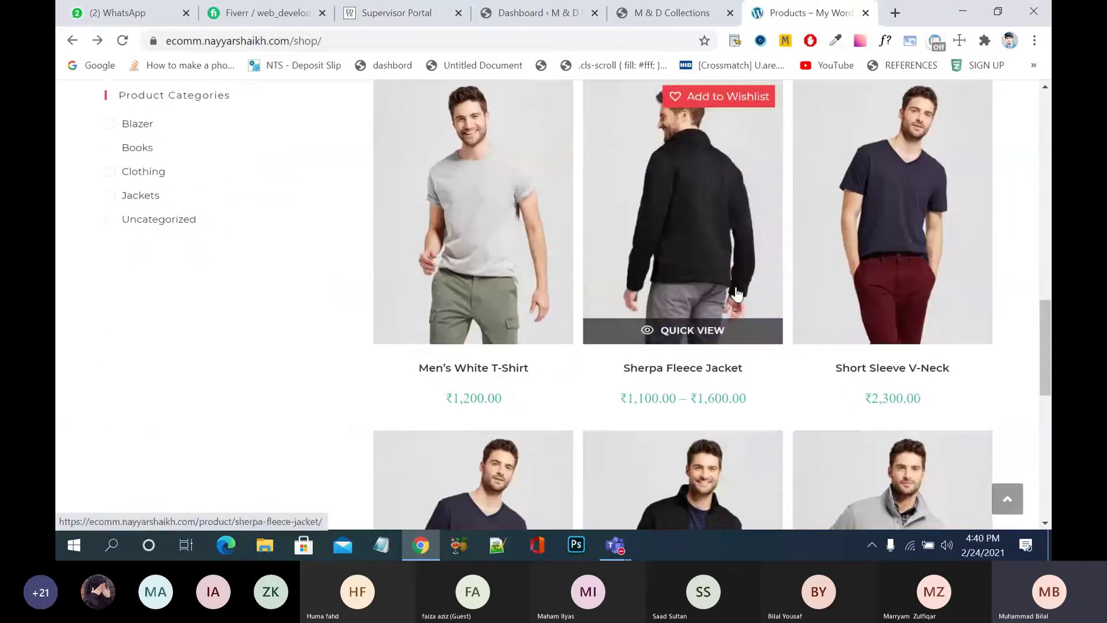
pyautogui.scroll(-4, 734, 292)
pyautogui.click(553, 319)
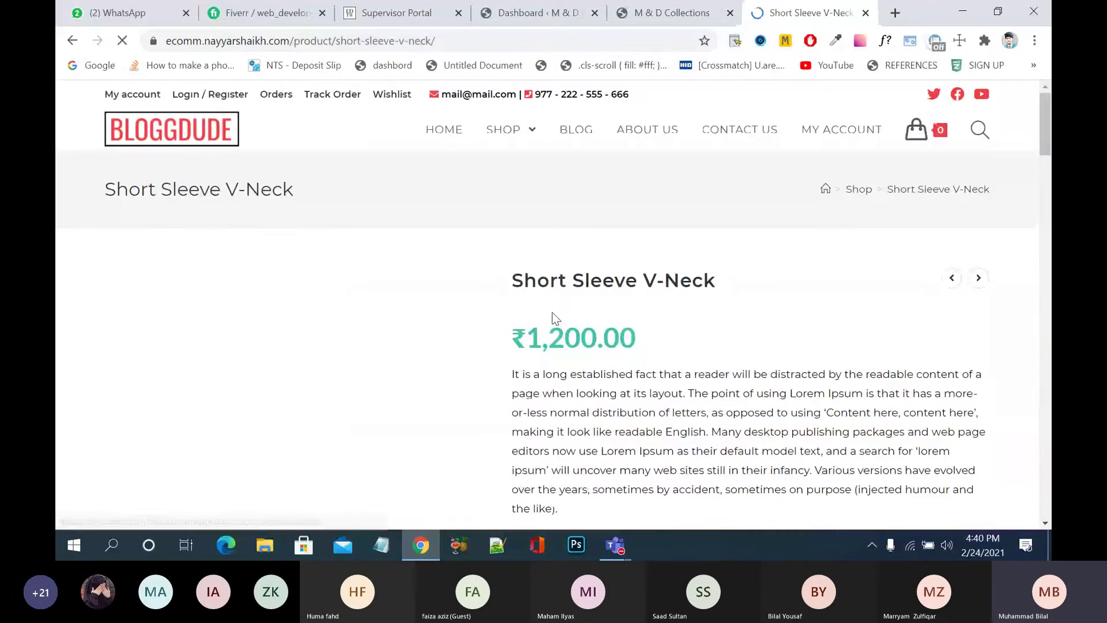
pyautogui.scroll(-5, 552, 318)
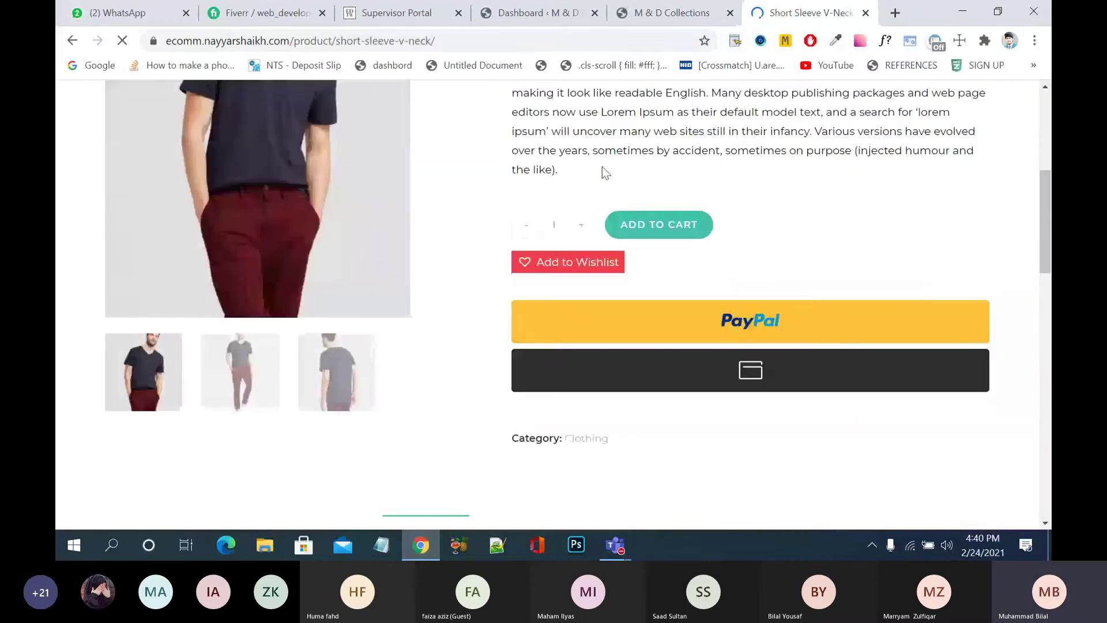
pyautogui.click(72, 40)
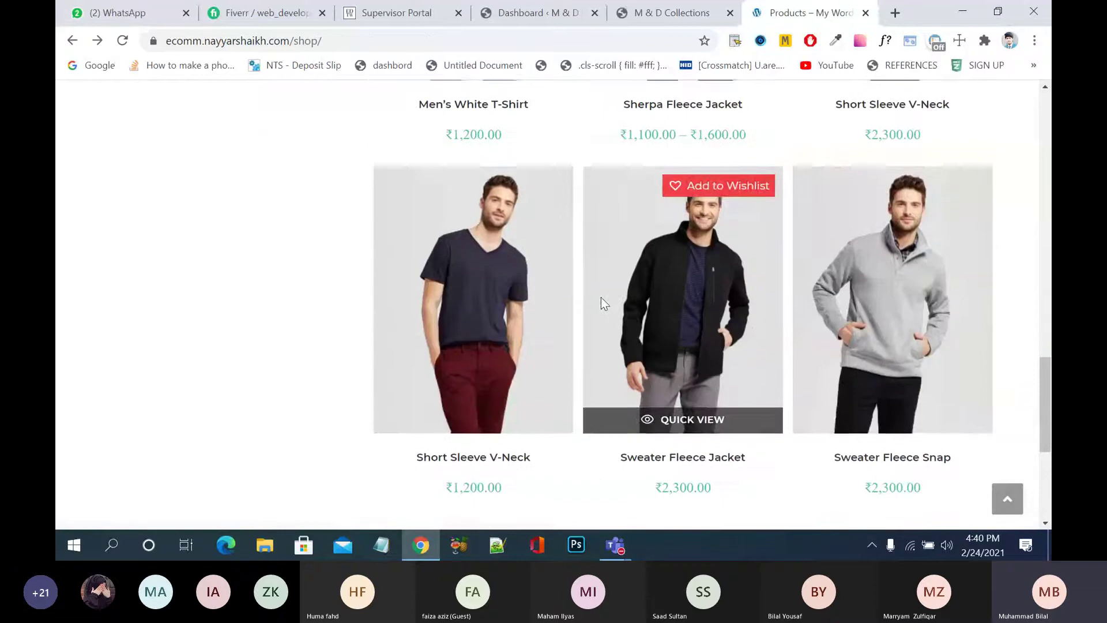
pyautogui.click(799, 339)
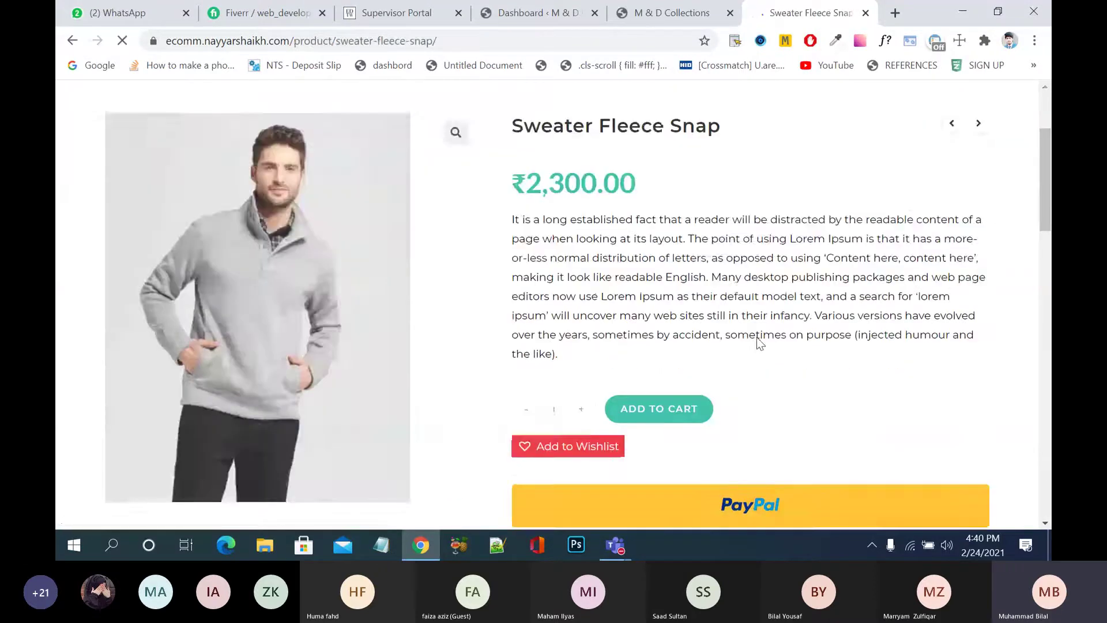
pyautogui.scroll(-3, 452, 181)
pyautogui.hotkey('alt', 'Left')
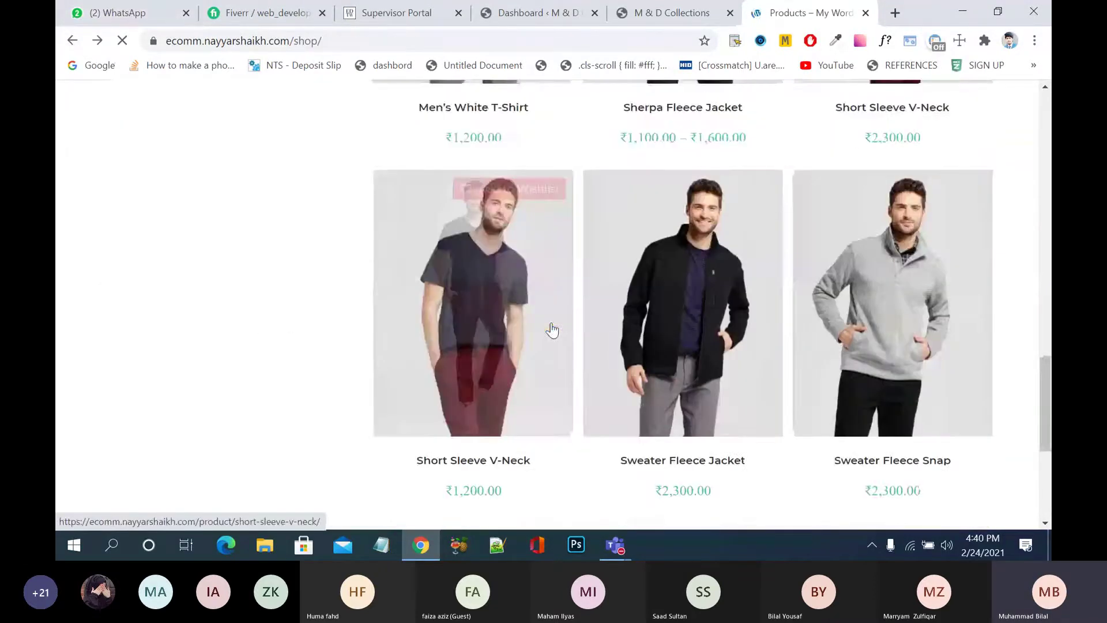
pyautogui.scroll(-3, 578, 299)
pyautogui.click(628, 243)
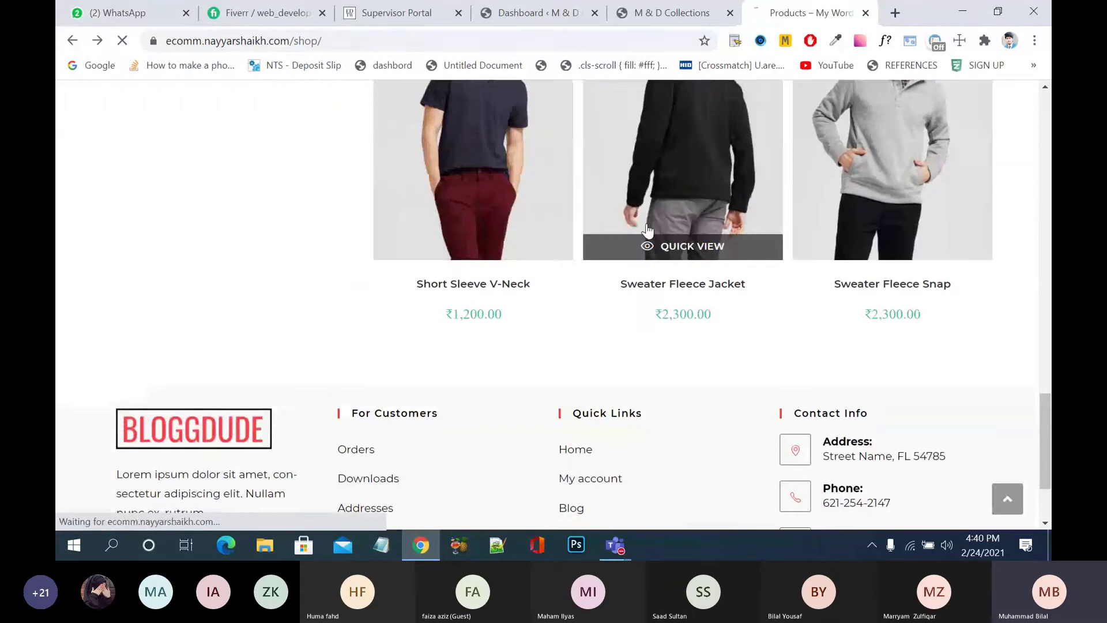
pyautogui.scroll(-3, 621, 322)
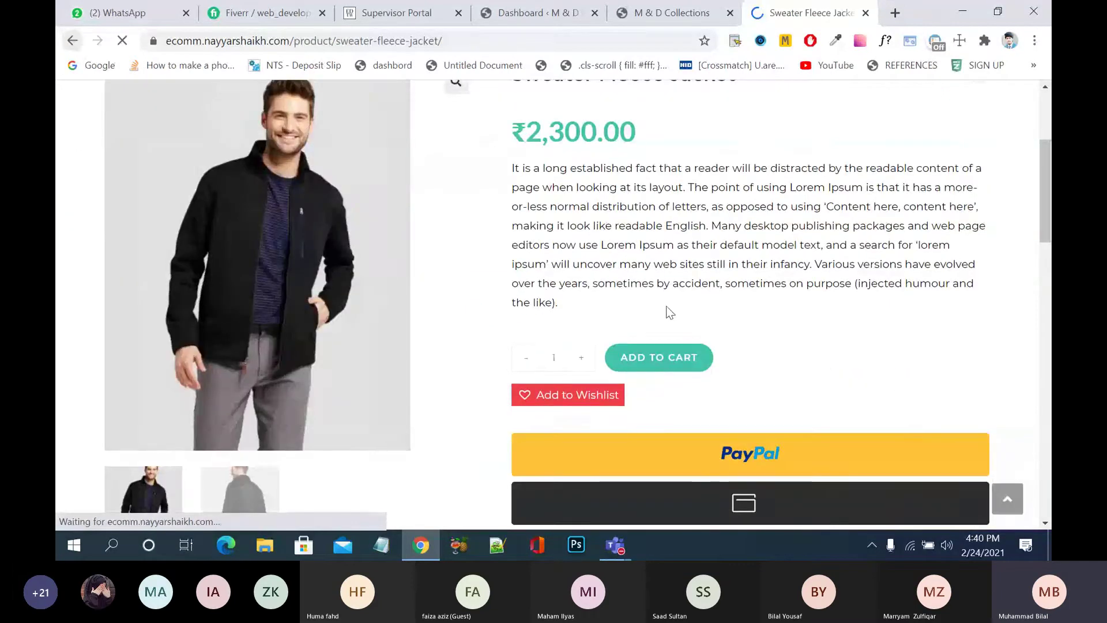
pyautogui.hotkey('alt', 'Left')
pyautogui.scroll(1, 693, 300)
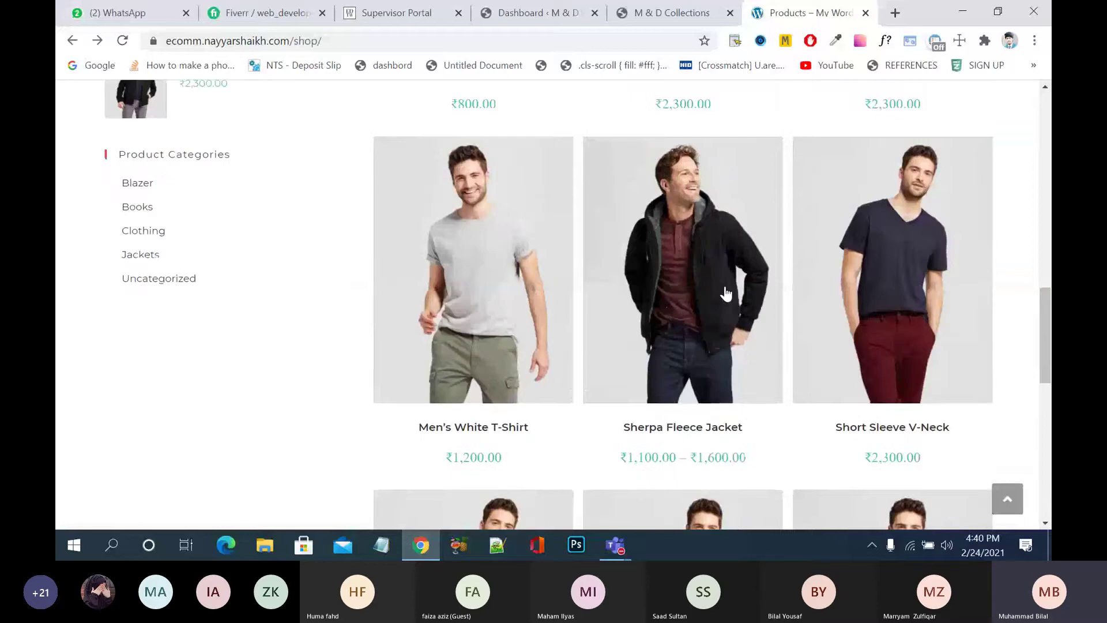
pyautogui.click(852, 286)
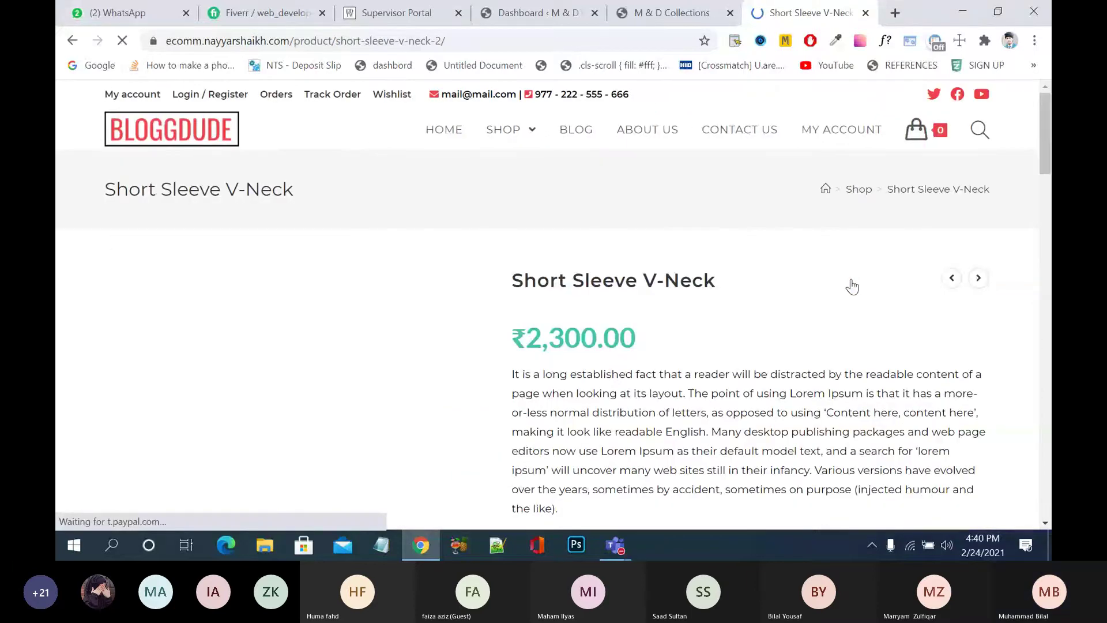
pyautogui.hotkey('alt', 'Left')
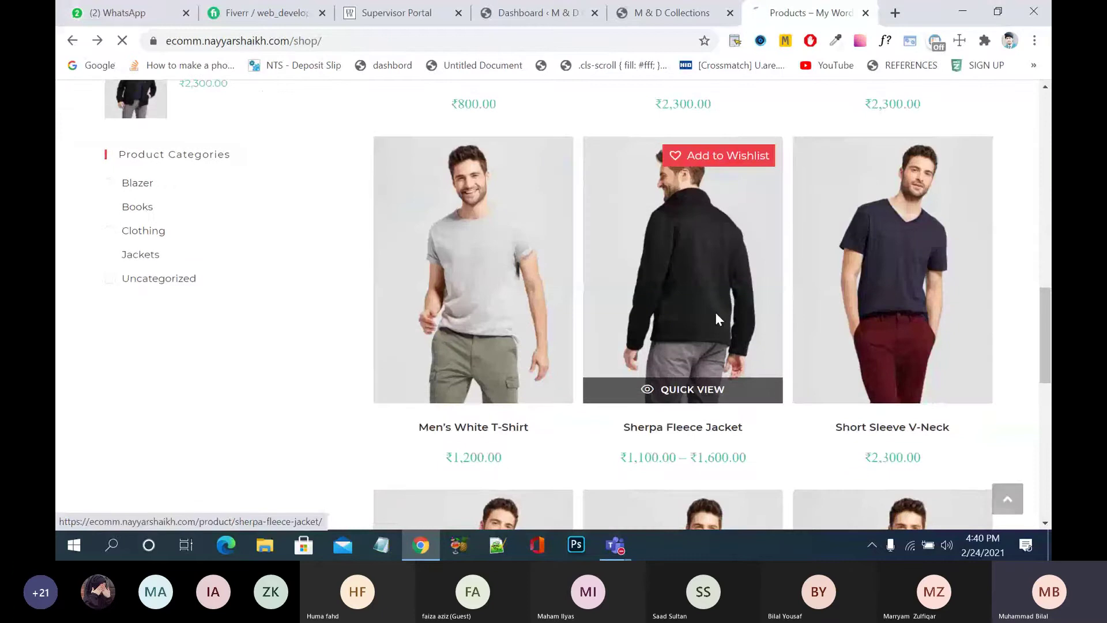
# - Open the Sherpa Fleece Jacket product page and scroll through its details
pyautogui.click(716, 315)
pyautogui.scroll(-8, 715, 317)
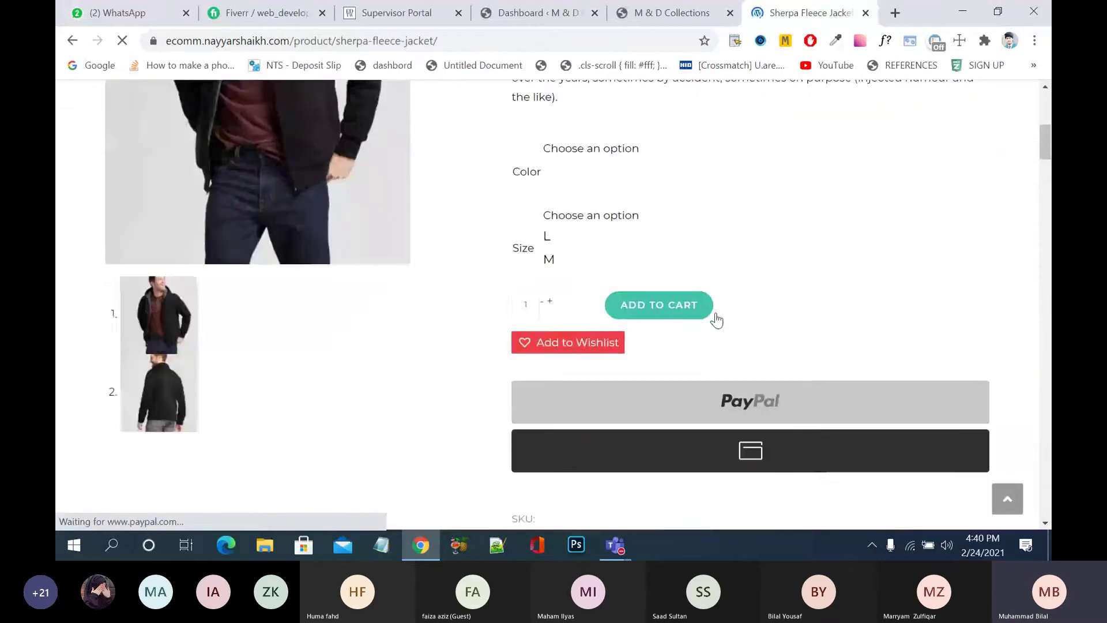
pyautogui.scroll(6, 720, 262)
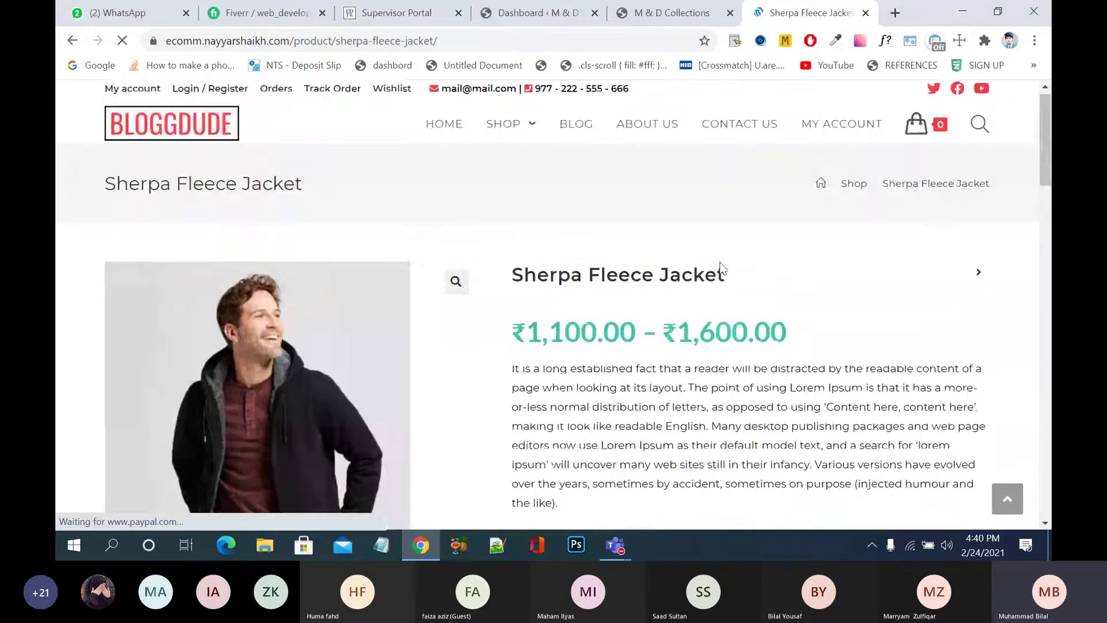
pyautogui.scroll(-1, 721, 262)
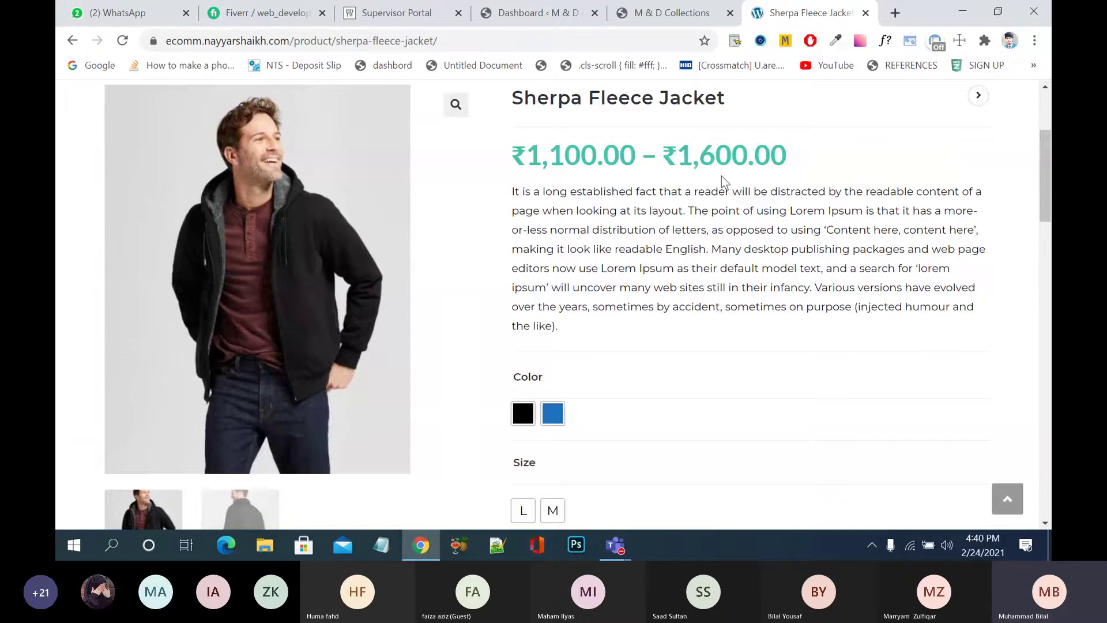
pyautogui.scroll(-3, 663, 173)
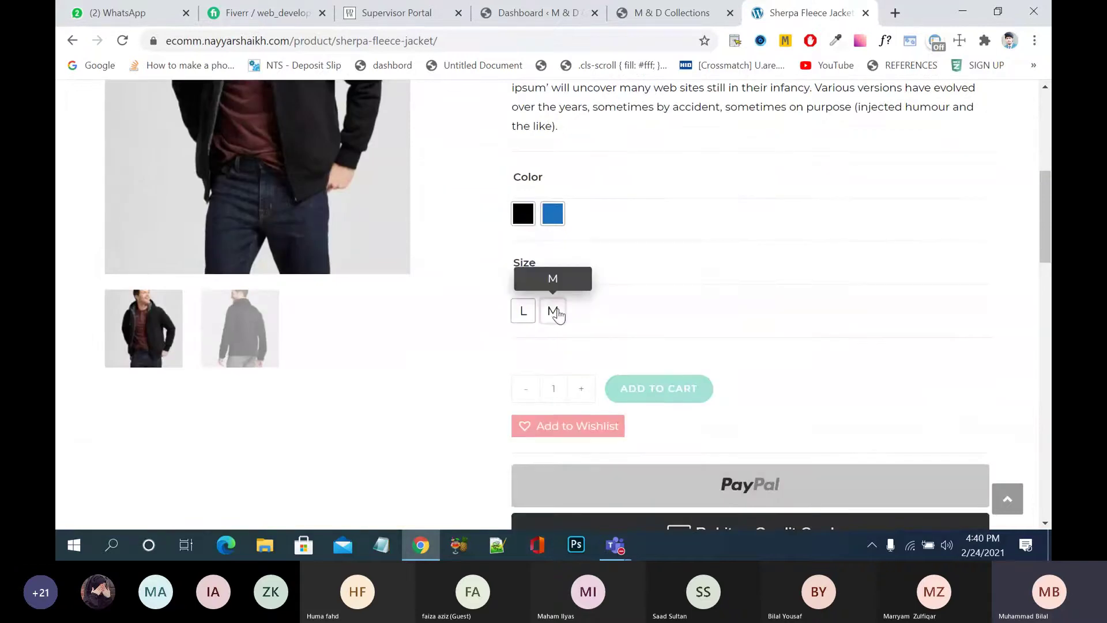
pyautogui.scroll(2, 556, 314)
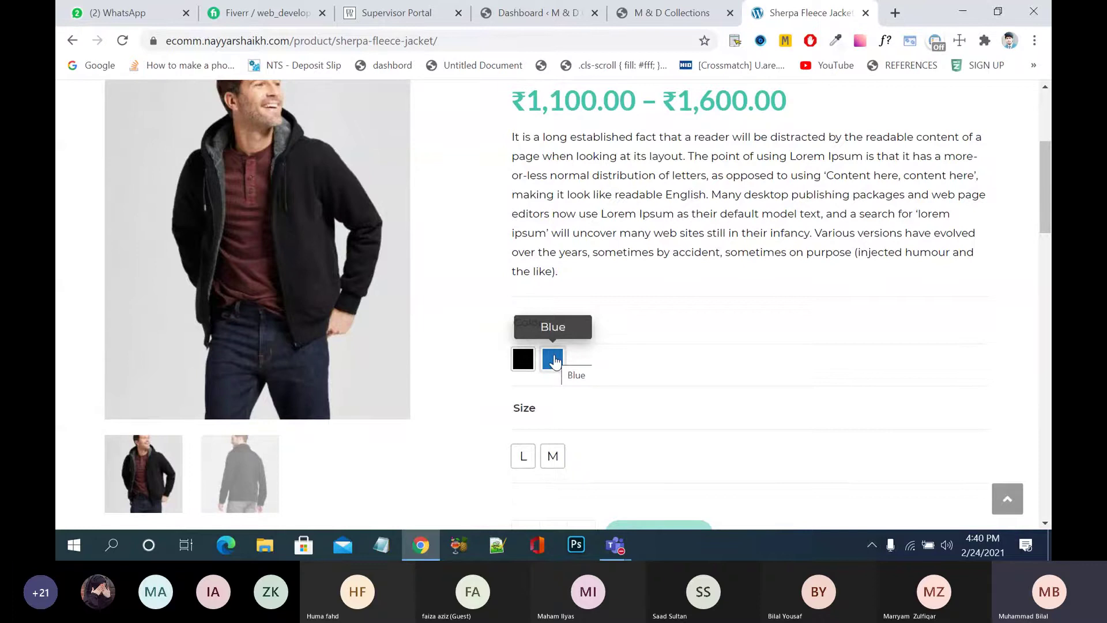
# - Switch the jacket between the Blue and Black colour swatches, ending on Black
pyautogui.click(554, 360)
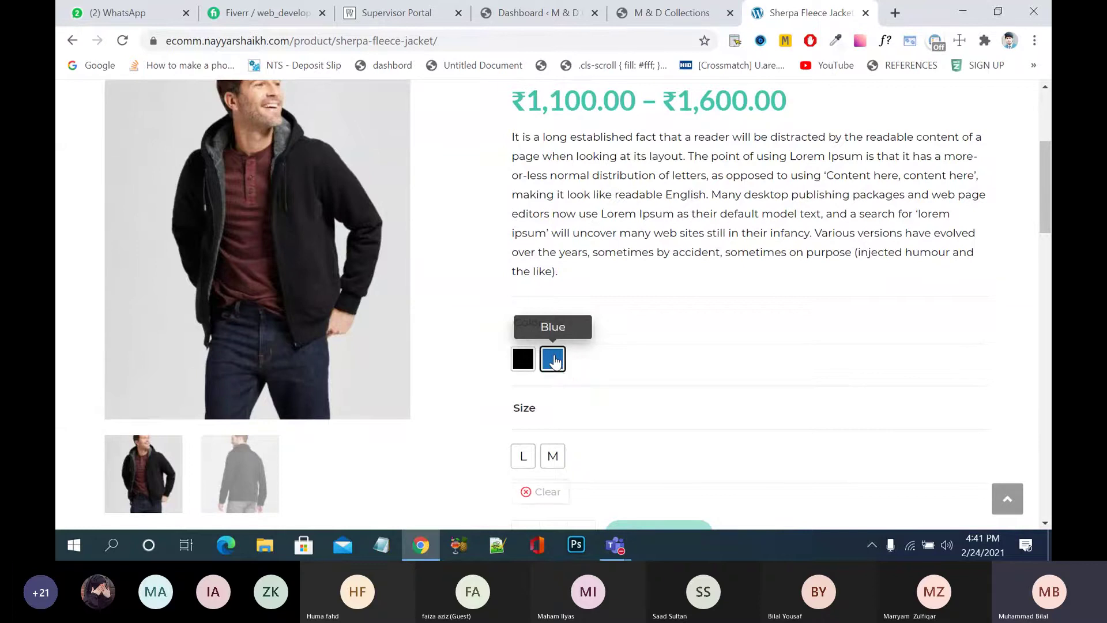
pyautogui.scroll(-2, 554, 361)
pyautogui.scroll(1, 554, 361)
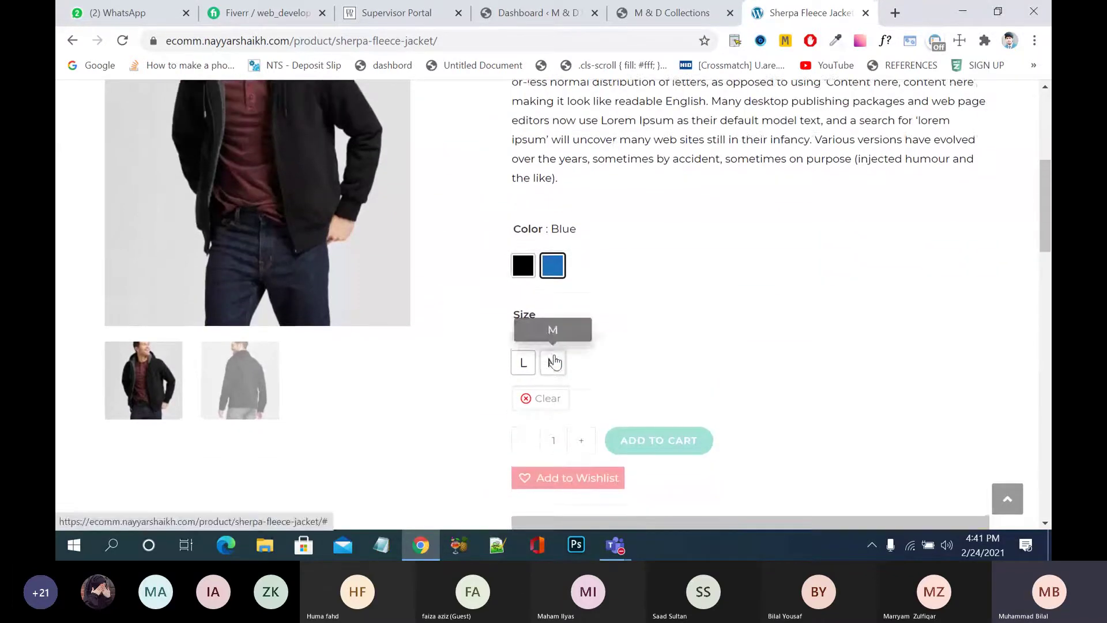
pyautogui.scroll(2, 554, 361)
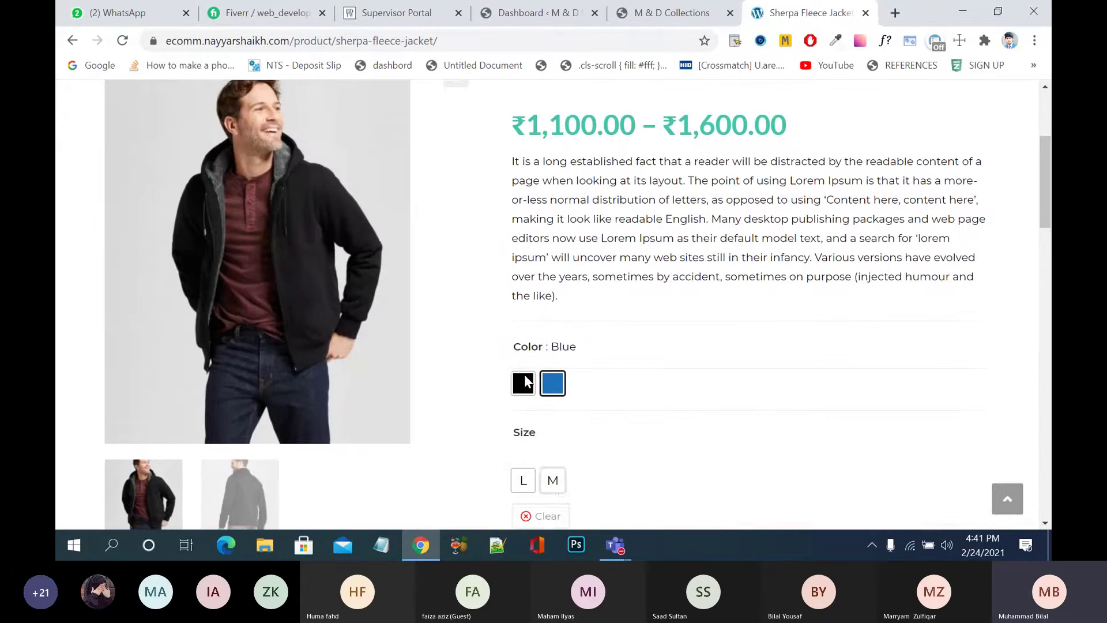
pyautogui.click(525, 383)
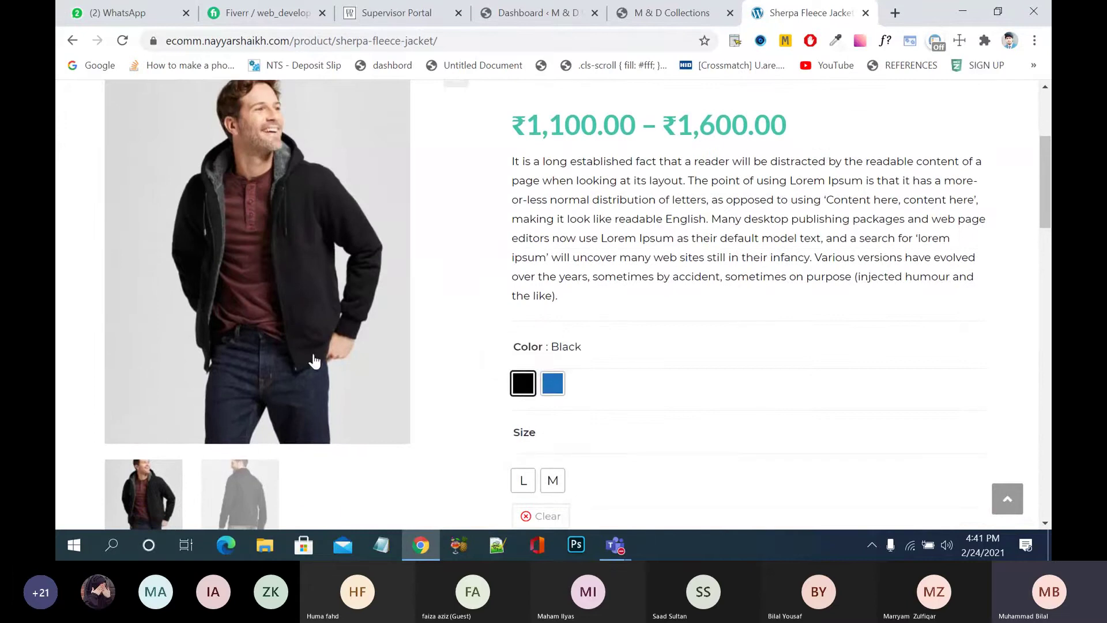
pyautogui.scroll(1, 290, 323)
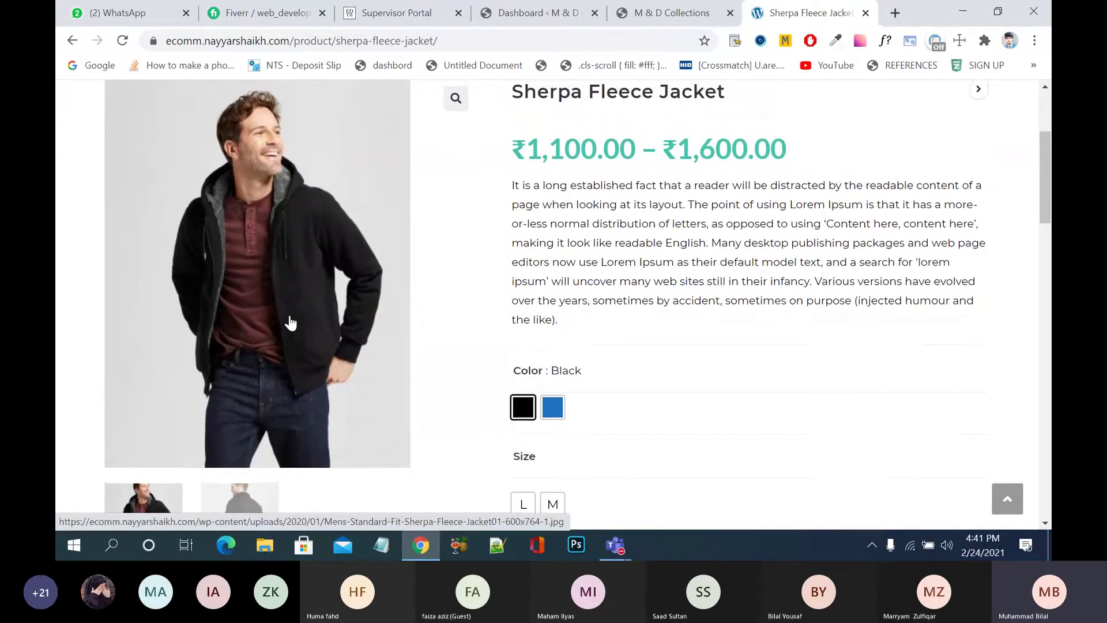
pyautogui.scroll(-1, 290, 323)
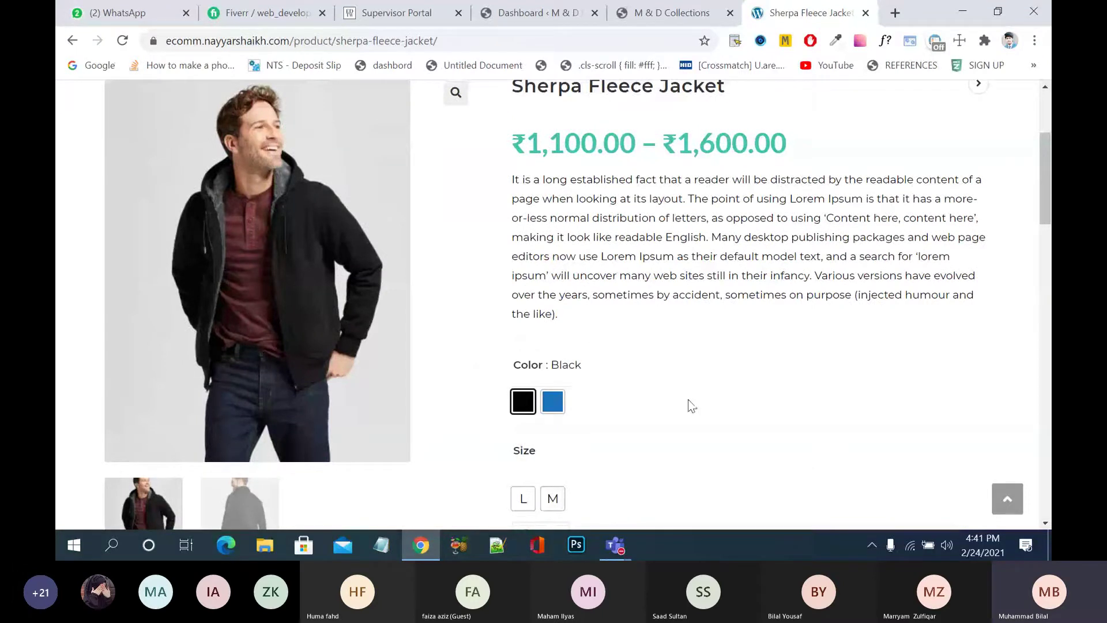
pyautogui.click(555, 406)
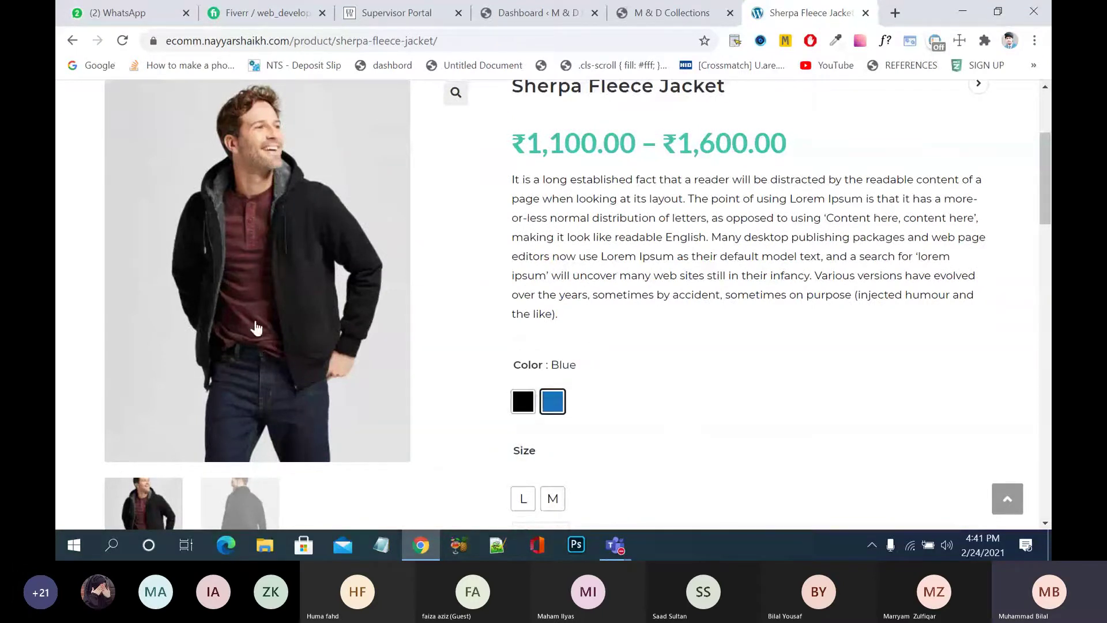
pyautogui.click(517, 404)
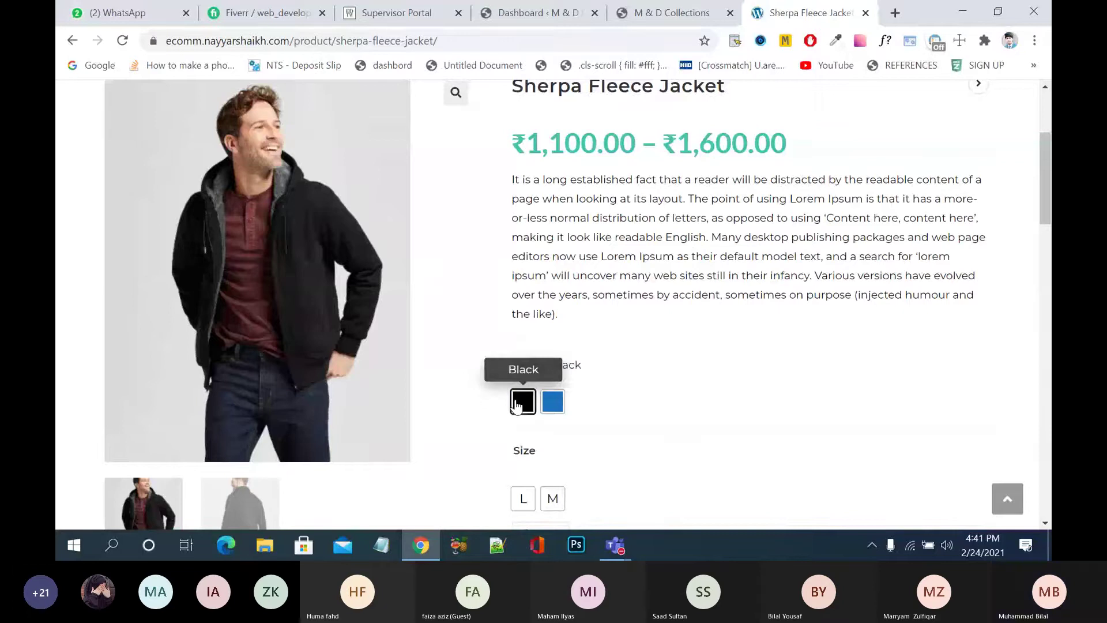
# - Try sizes M and L with the Blue and Black colours, ending on Black
pyautogui.scroll(-2, 632, 376)
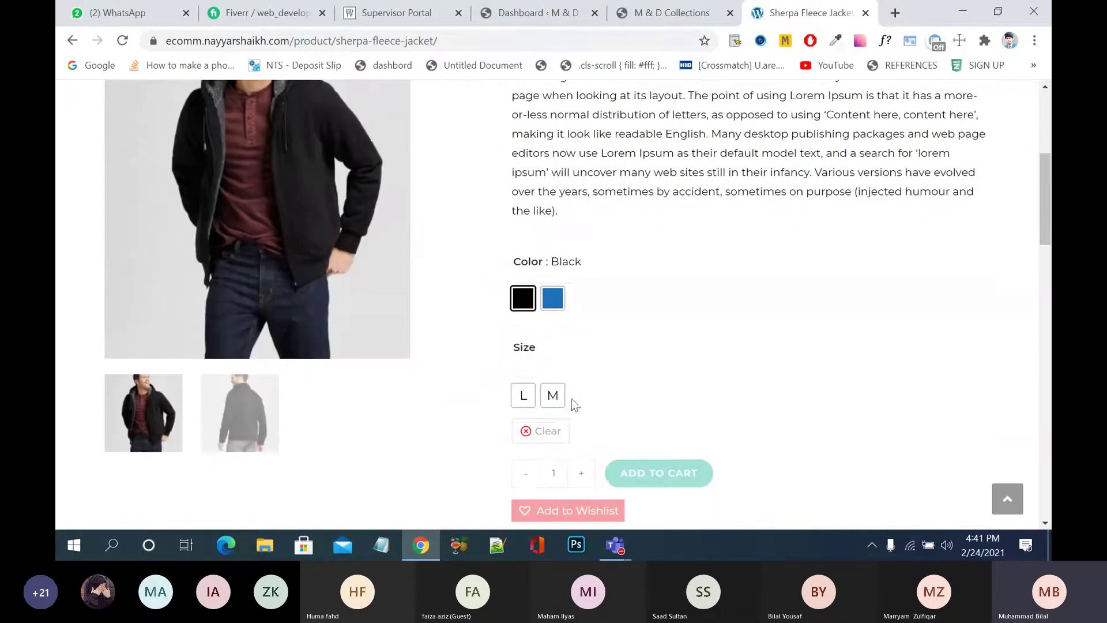
pyautogui.click(556, 399)
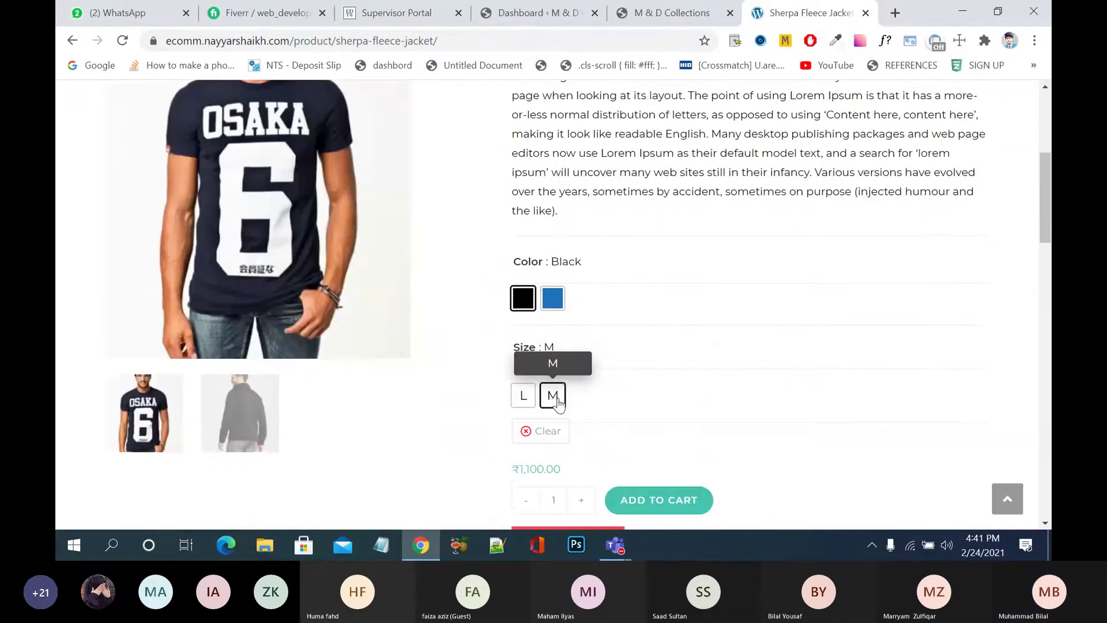
pyautogui.scroll(1, 651, 379)
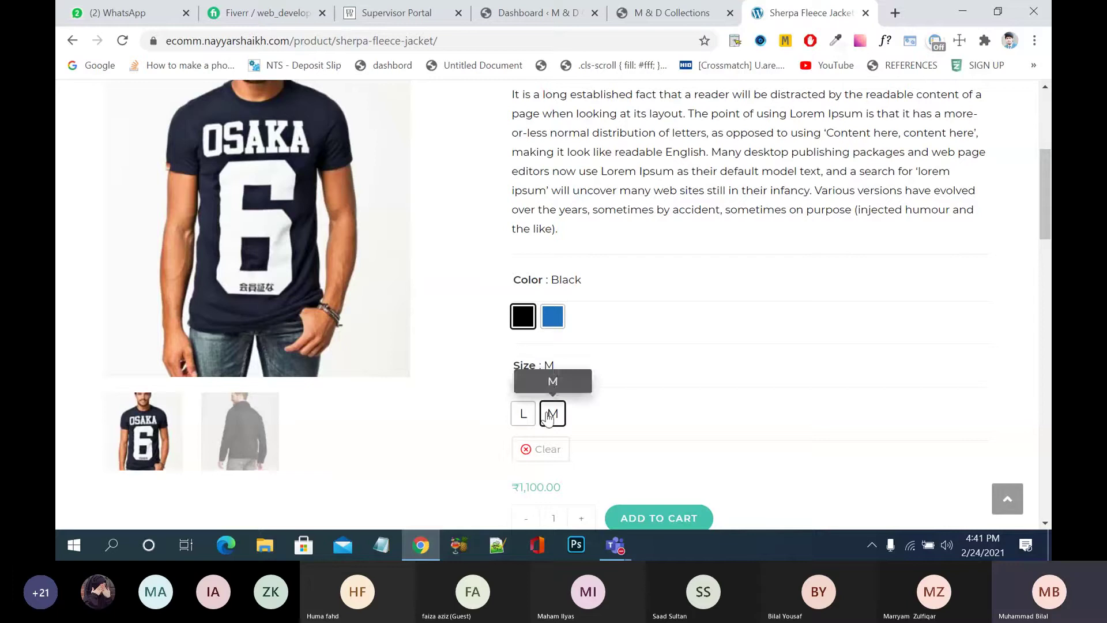
pyautogui.click(526, 411)
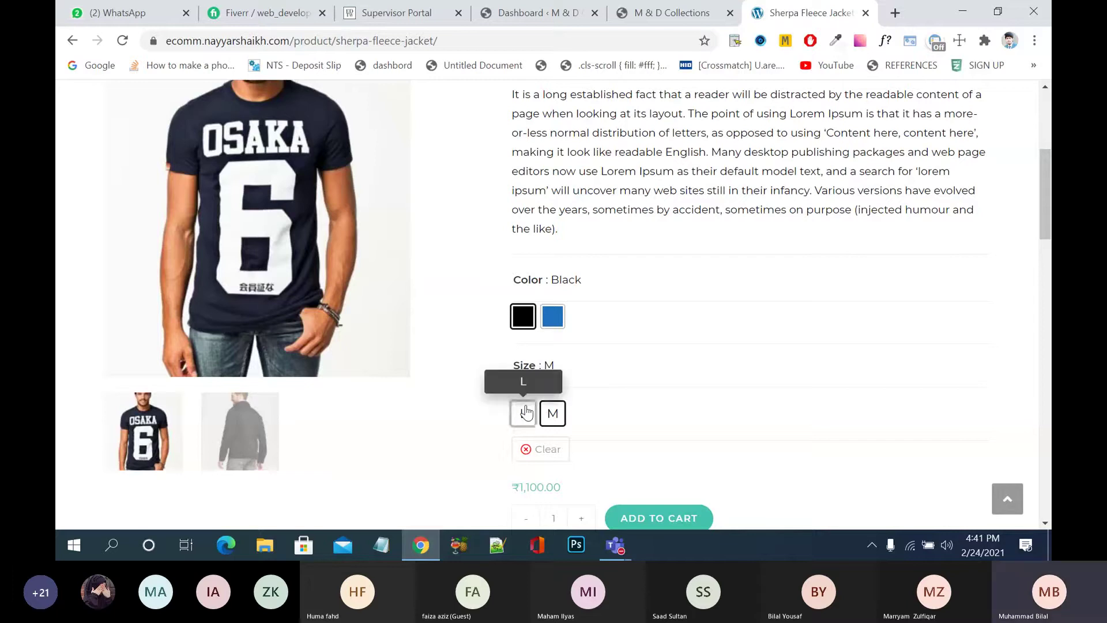
pyautogui.click(553, 323)
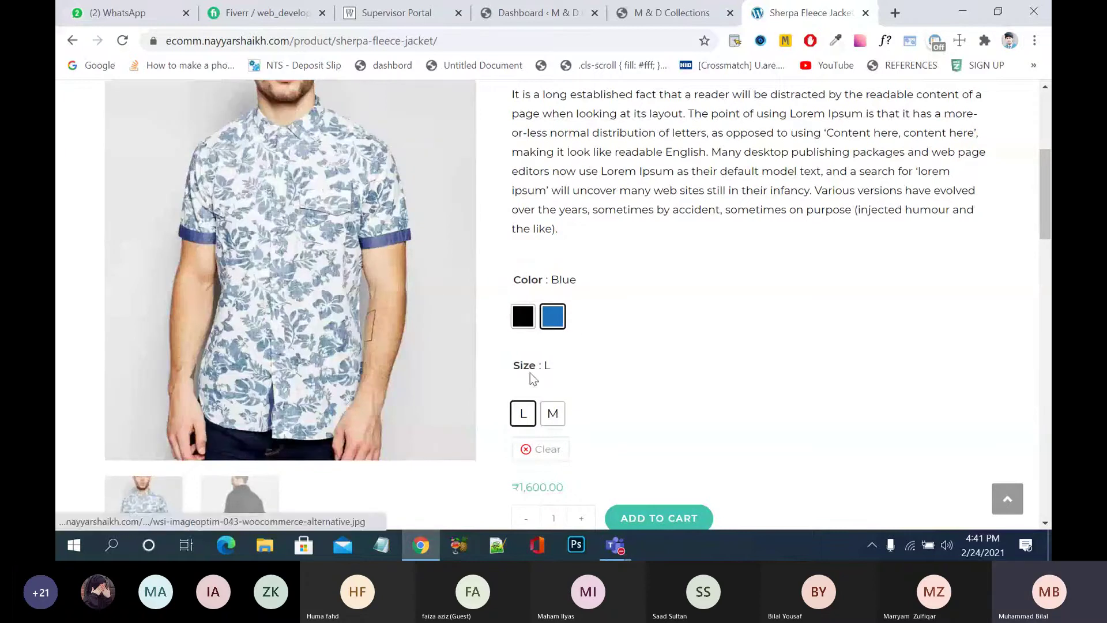
pyautogui.click(553, 413)
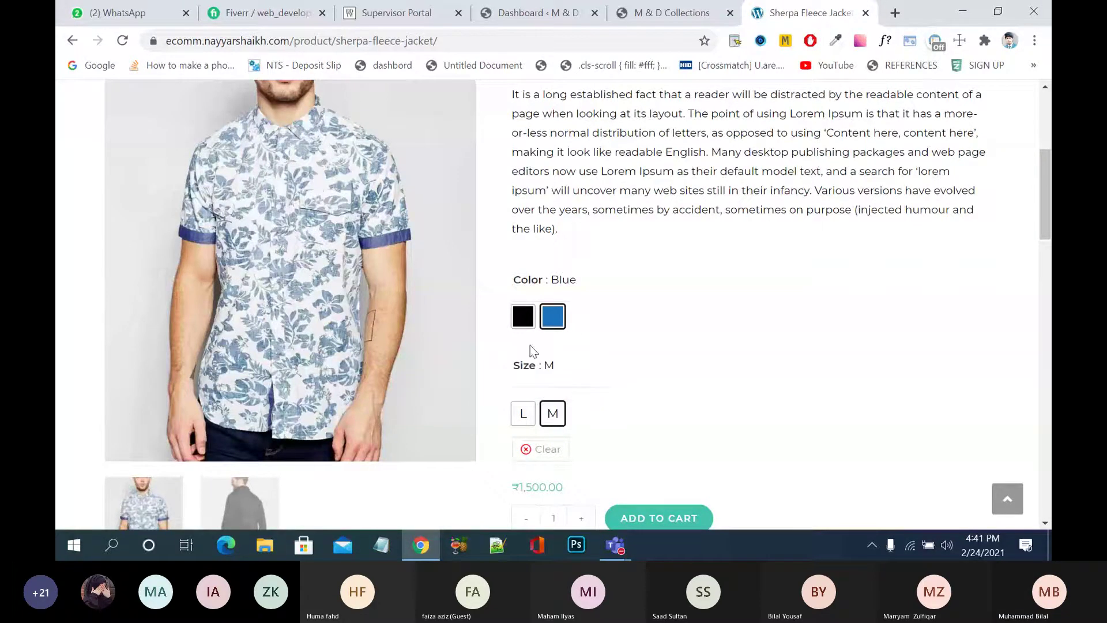
pyautogui.click(524, 318)
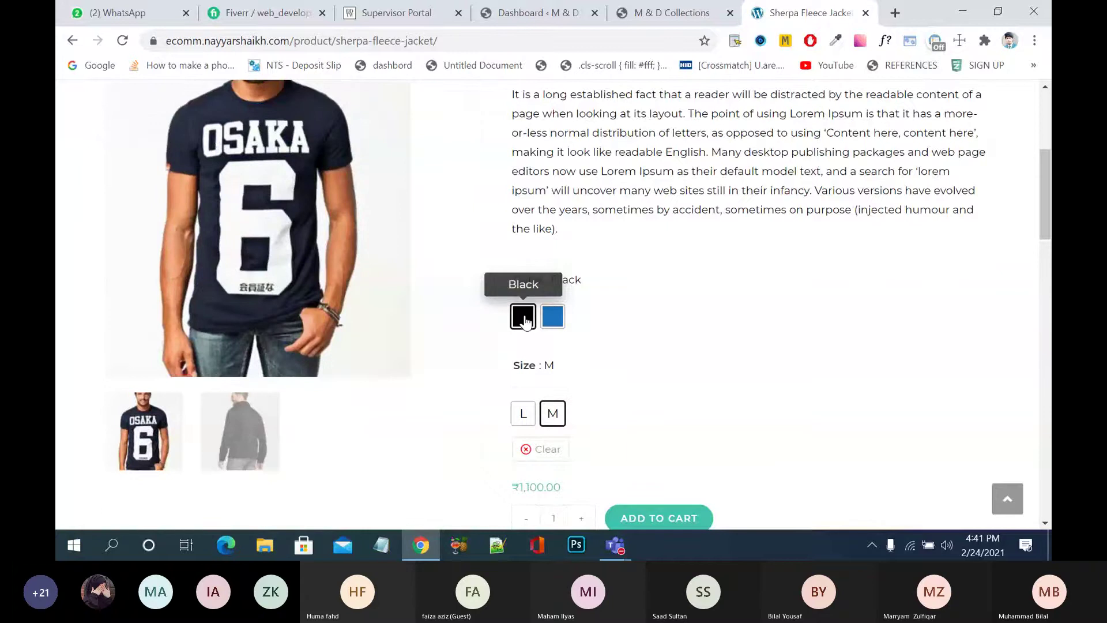
# - Choose size L and the Blue colour to show the ₹1,600.00 variation
pyautogui.scroll(-2, 553, 372)
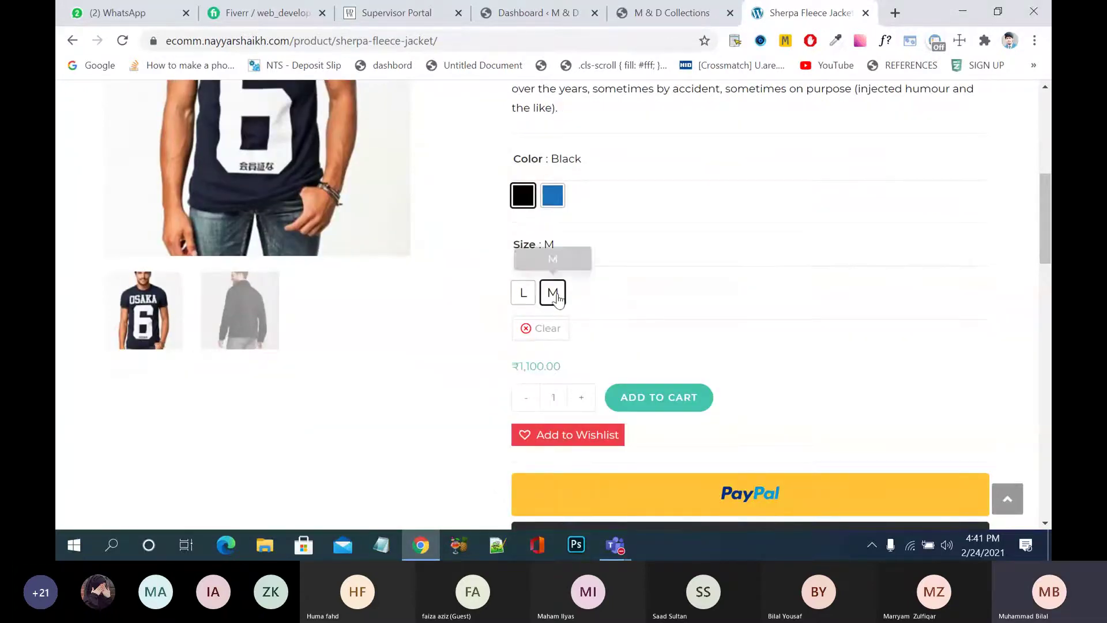
pyautogui.click(524, 293)
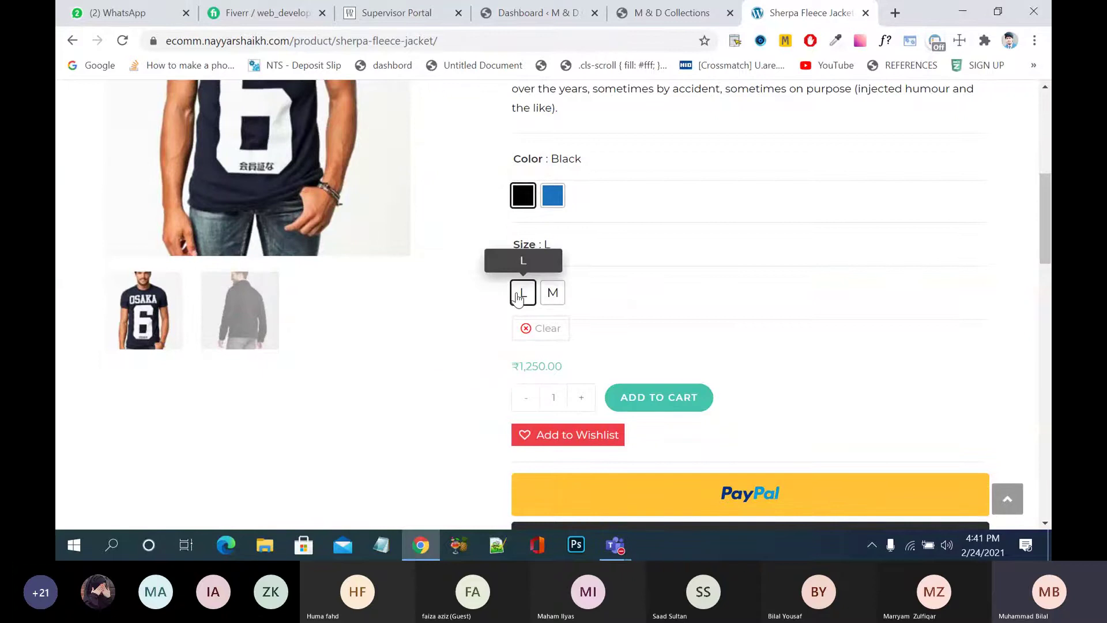
pyautogui.scroll(4, 670, 318)
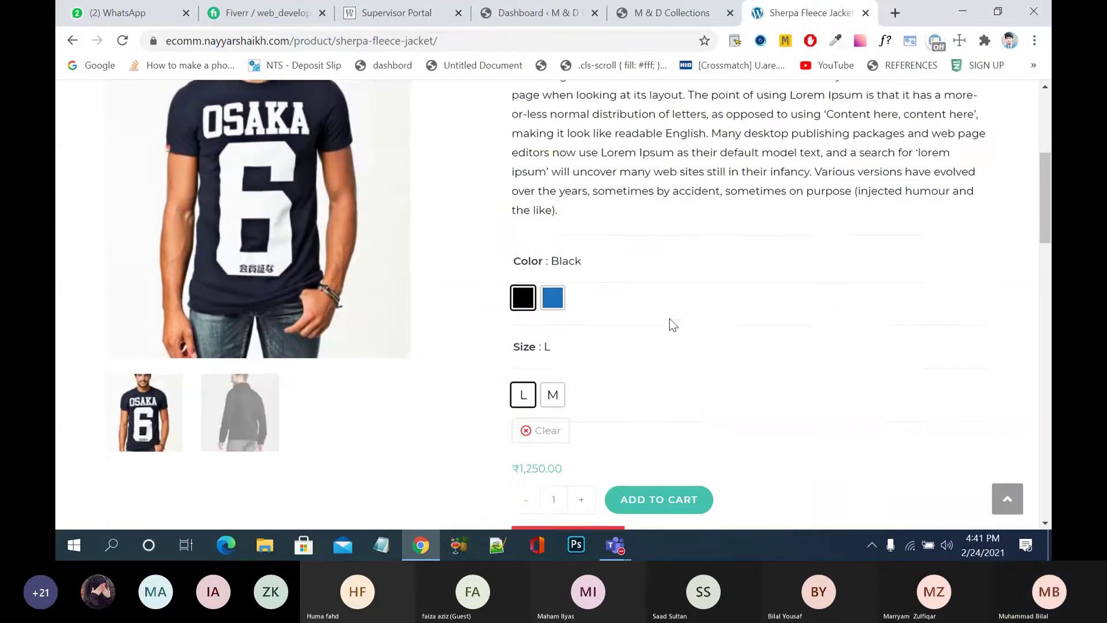
pyautogui.scroll(2, 669, 324)
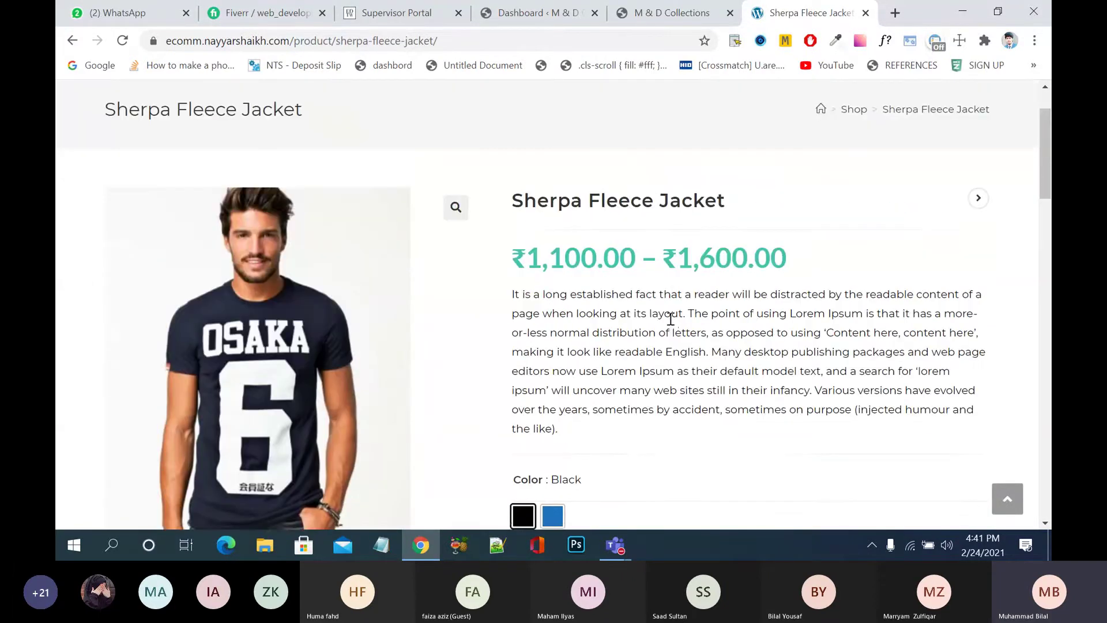
pyautogui.scroll(-6, 671, 319)
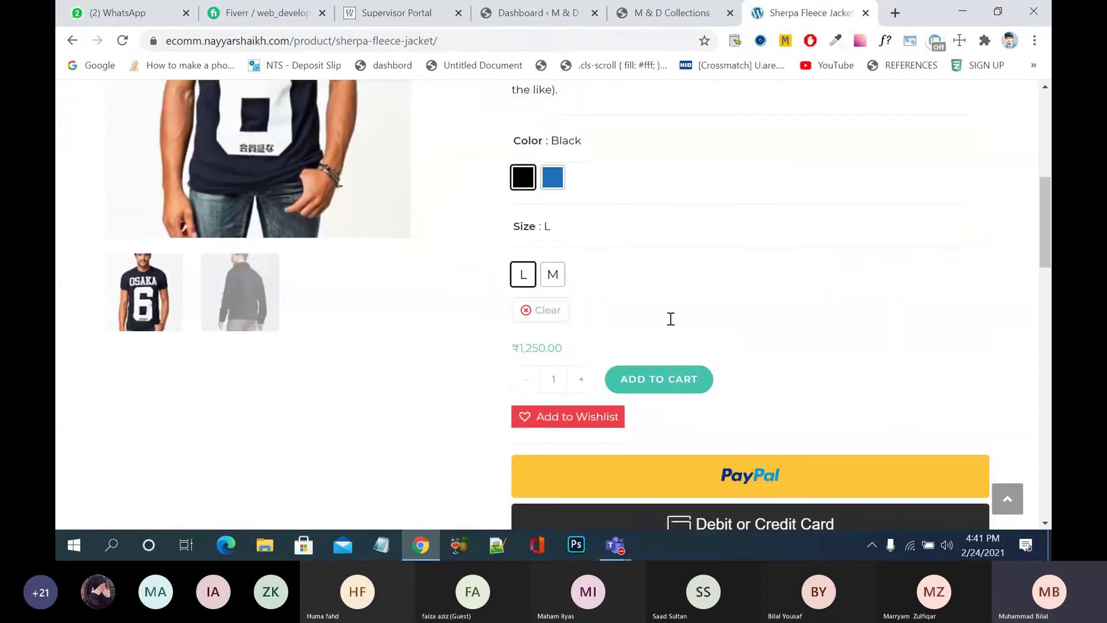
pyautogui.click(551, 191)
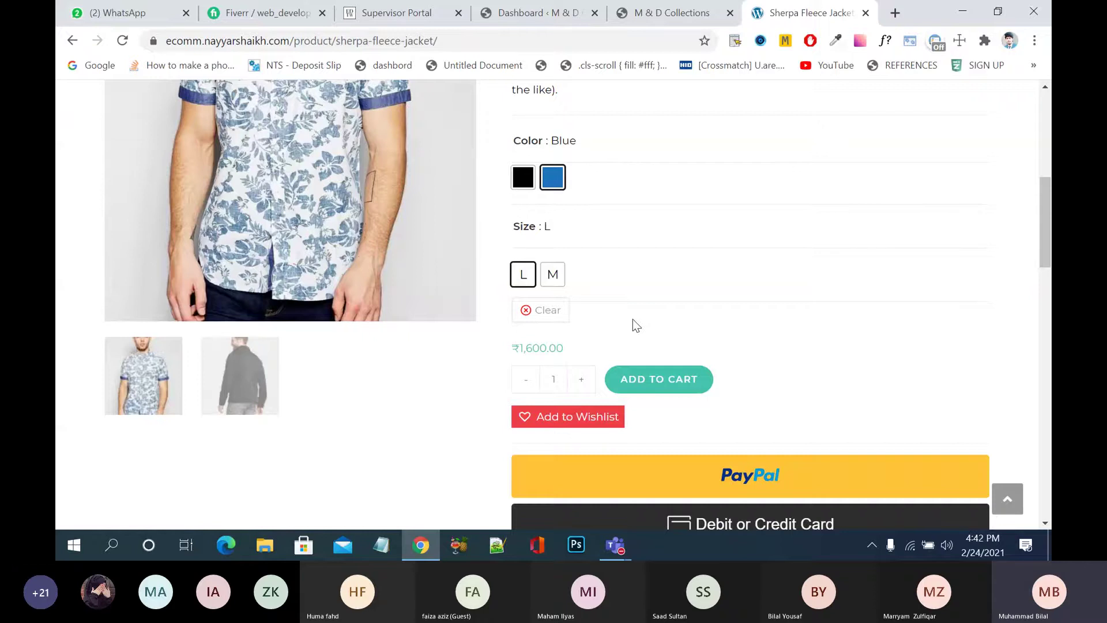
# - Toggle the jacket colour between Black and Blue, ending on Blue
pyautogui.click(522, 188)
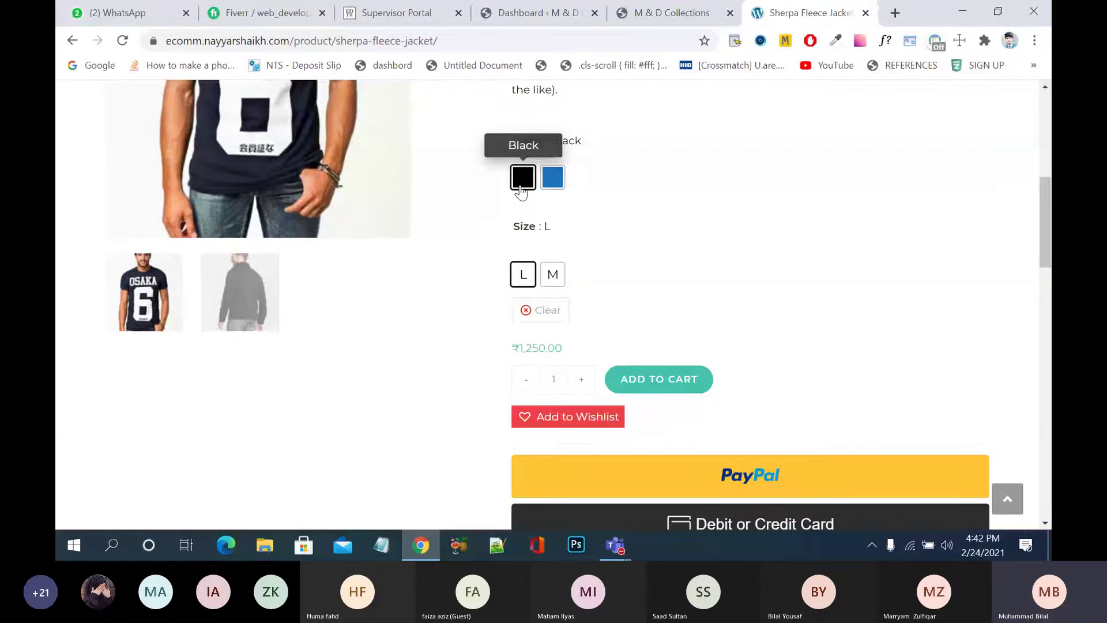
pyautogui.click(556, 180)
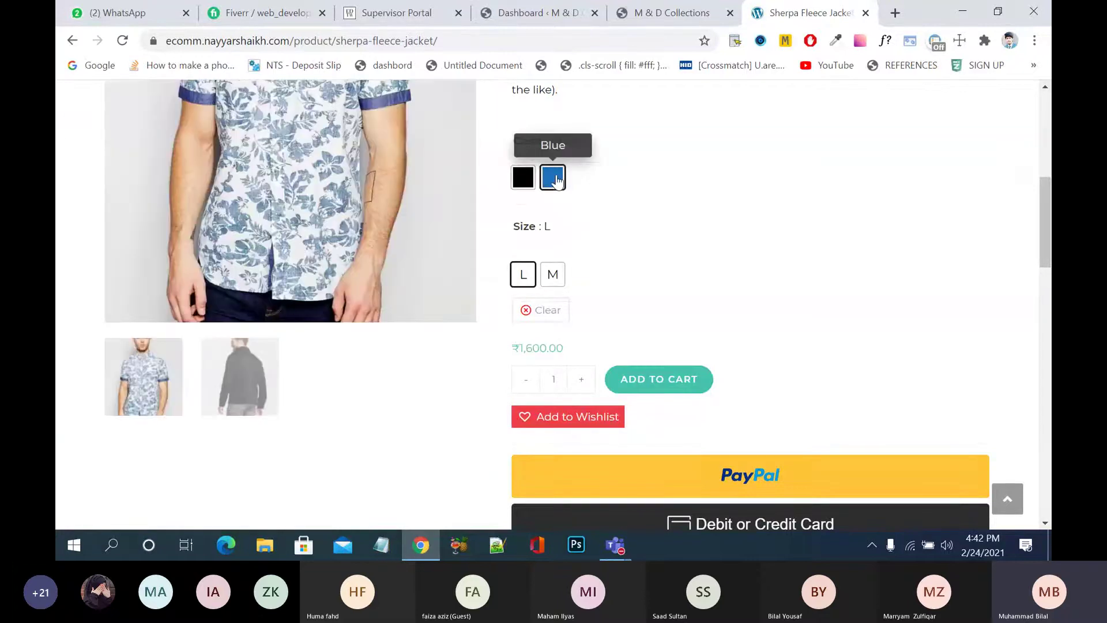
pyautogui.click(524, 180)
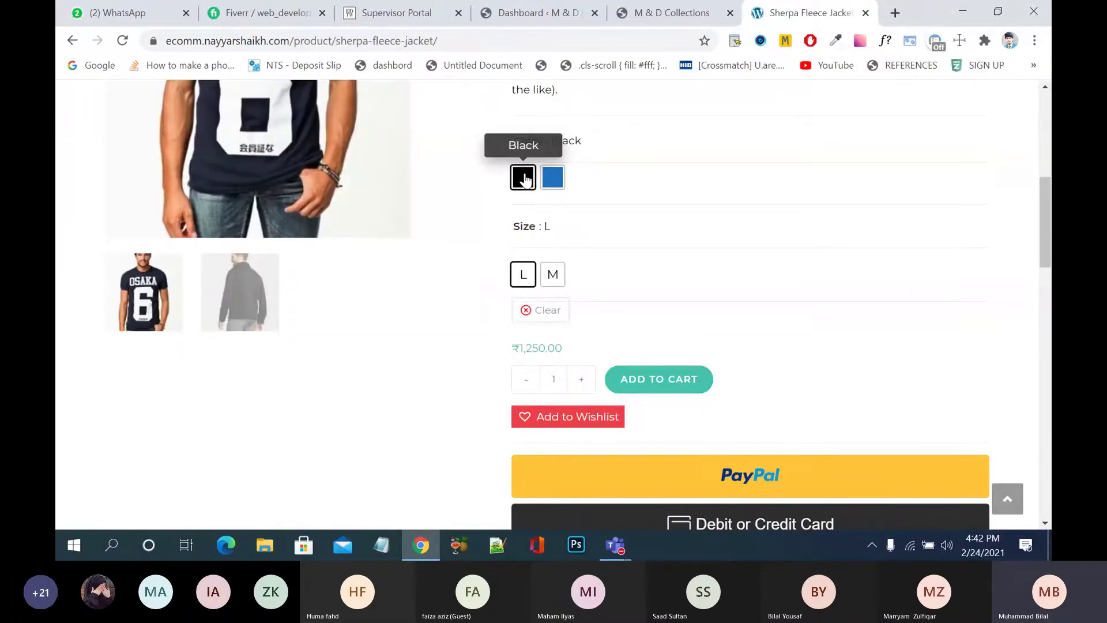
pyautogui.scroll(2, 437, 215)
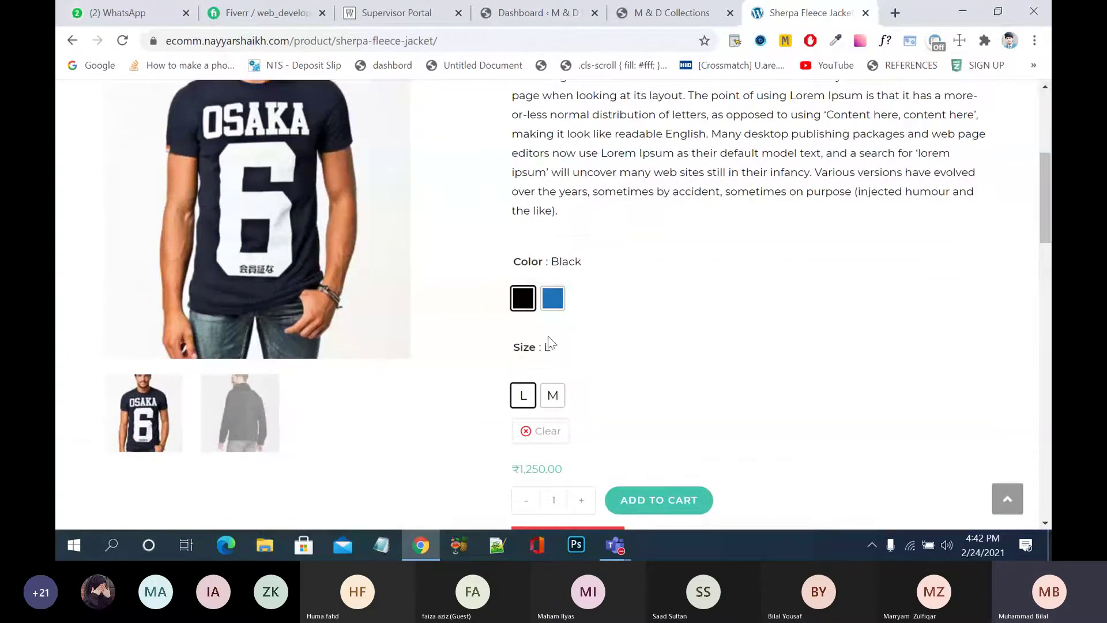
pyautogui.click(553, 298)
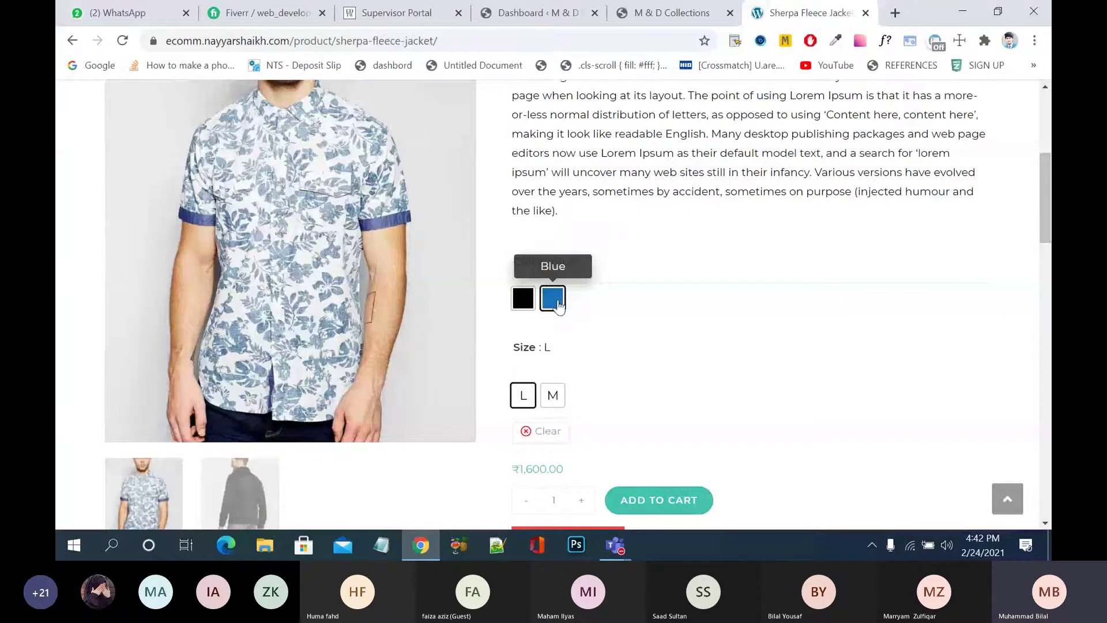
# - Clear the colour and size selections and return to the M & D Collections home tab
pyautogui.click(531, 430)
pyautogui.scroll(5, 741, 265)
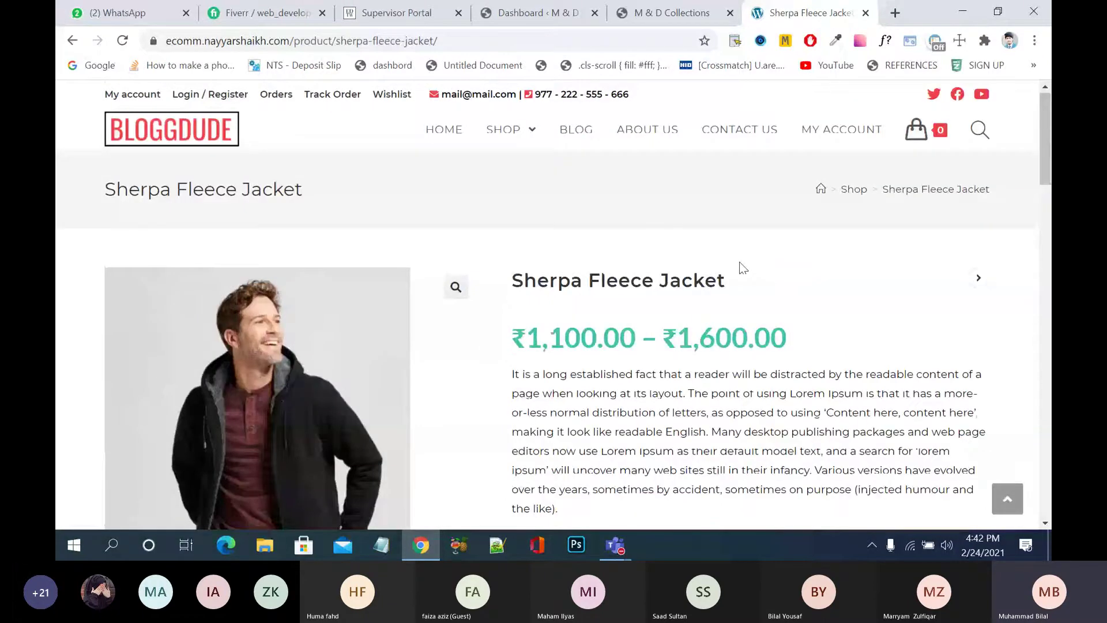
pyautogui.hotkey('ctrl', 'shift', 'Tab')
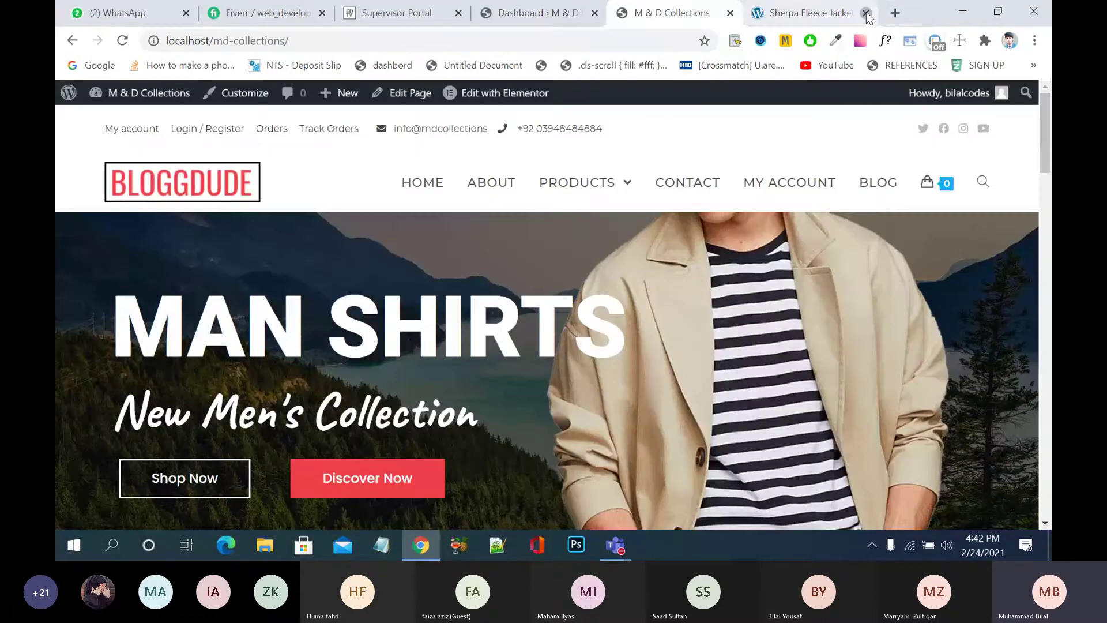
# - Close the jacket tab and open the Media › Products folder in a full-screen File Explorer window
pyautogui.click(867, 13)
pyautogui.click(959, 17)
pyautogui.click(958, 20)
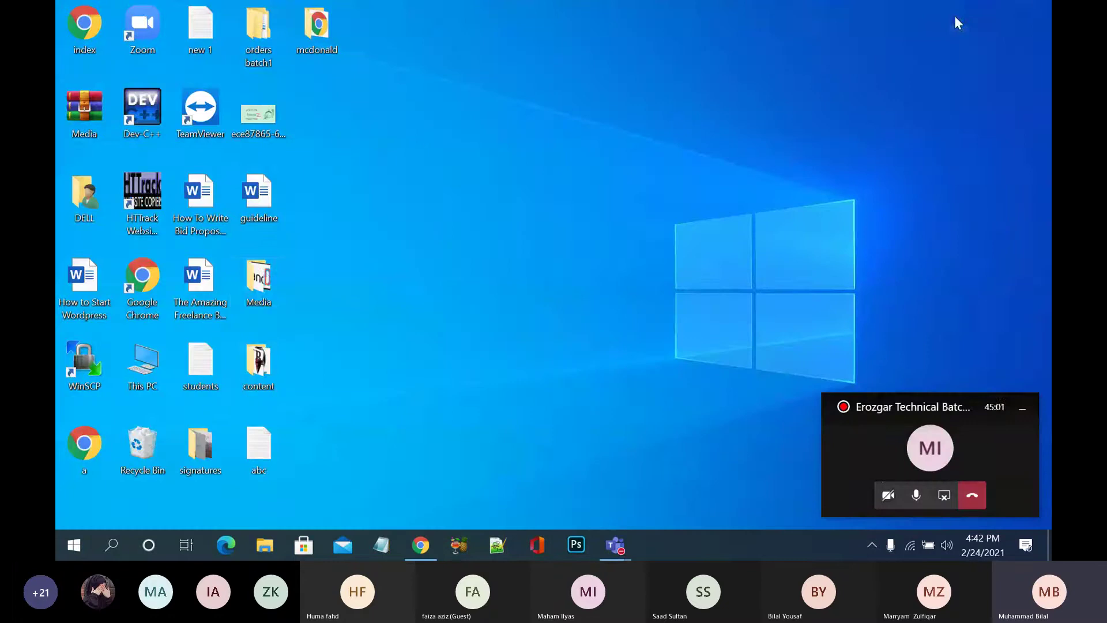
pyautogui.doubleClick(271, 266)
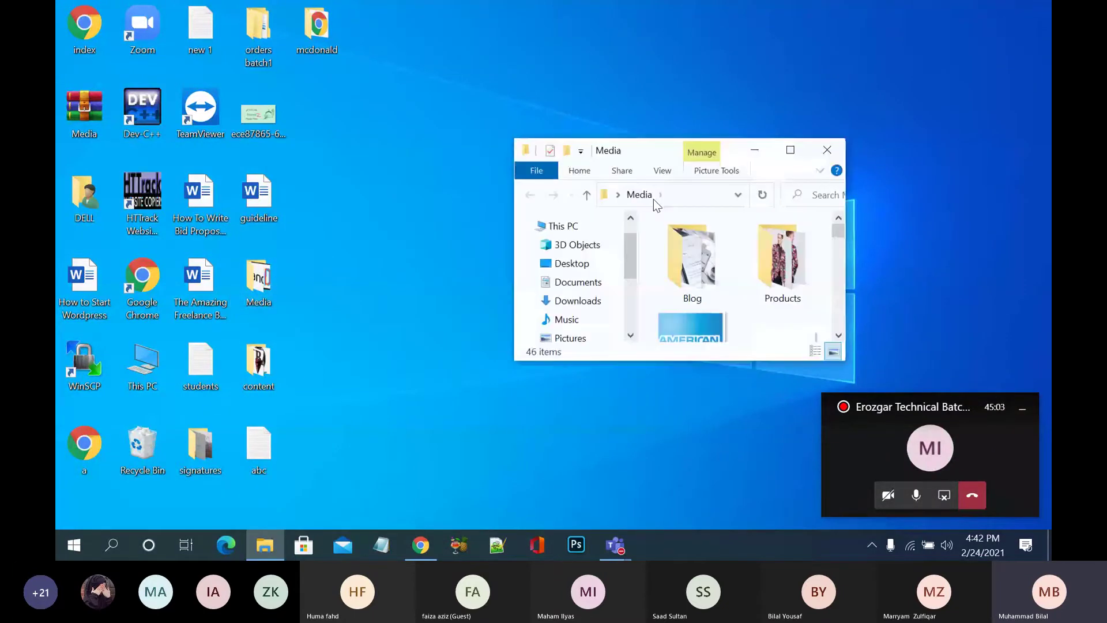
pyautogui.doubleClick(777, 154)
pyautogui.click(321, 149)
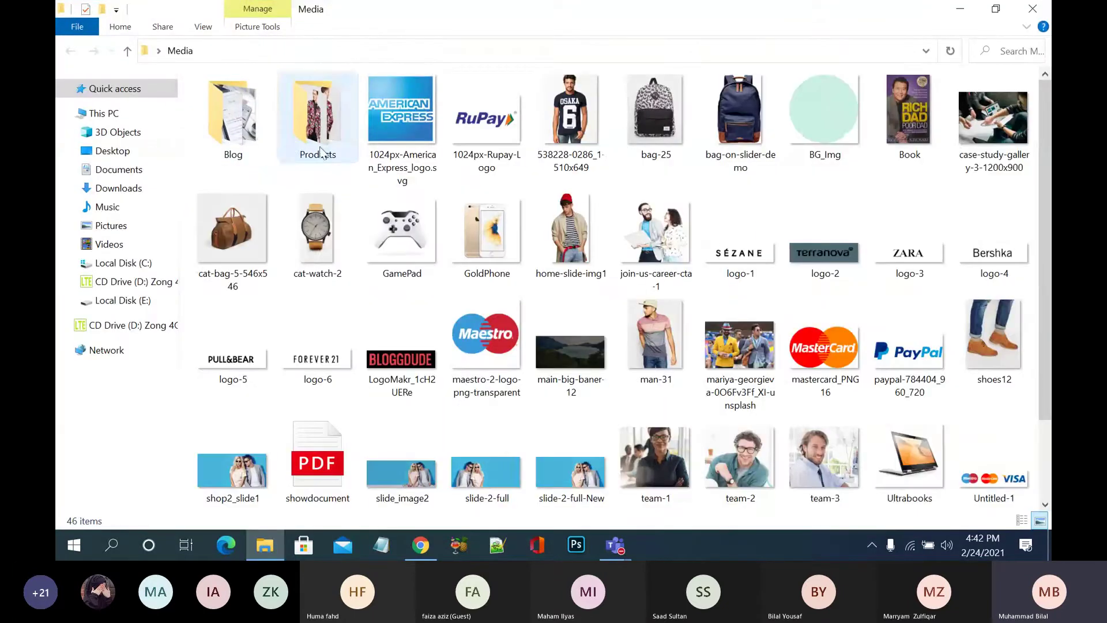
pyautogui.doubleClick(321, 148)
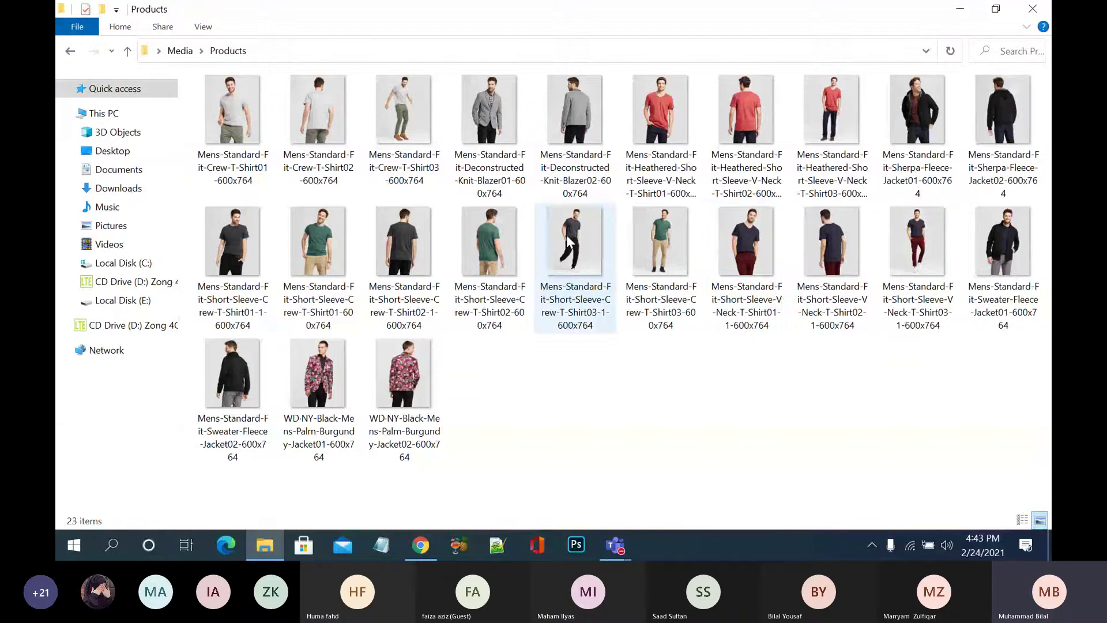
# - Browse the crew and V-neck t-shirt photos, then hide Explorer and bring Chrome back
pyautogui.click(242, 247)
pyautogui.click(316, 252)
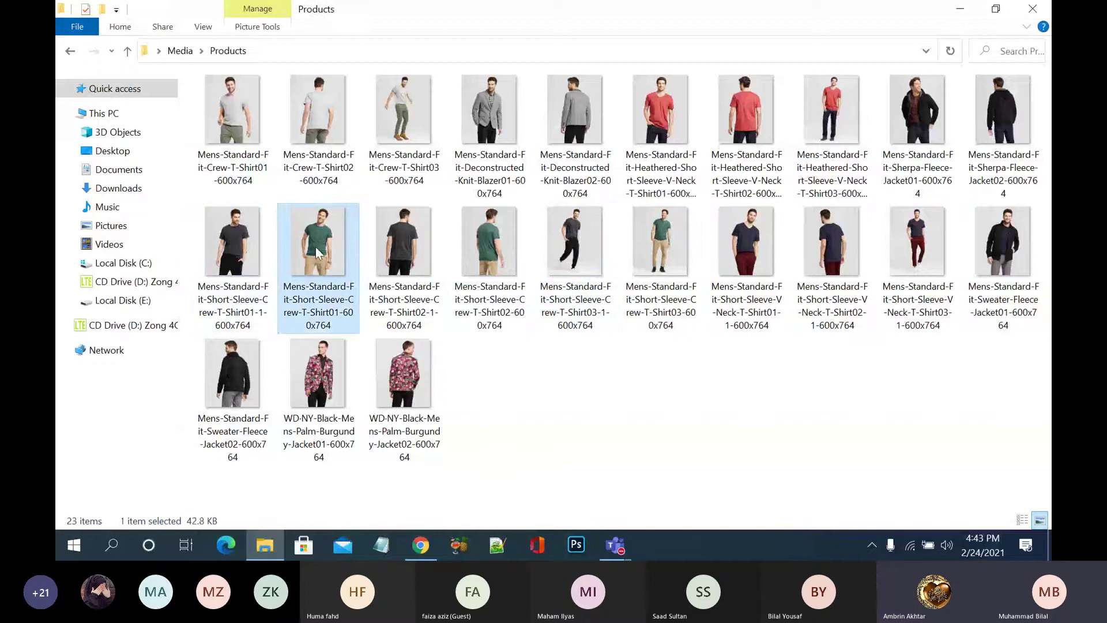
pyautogui.click(678, 126)
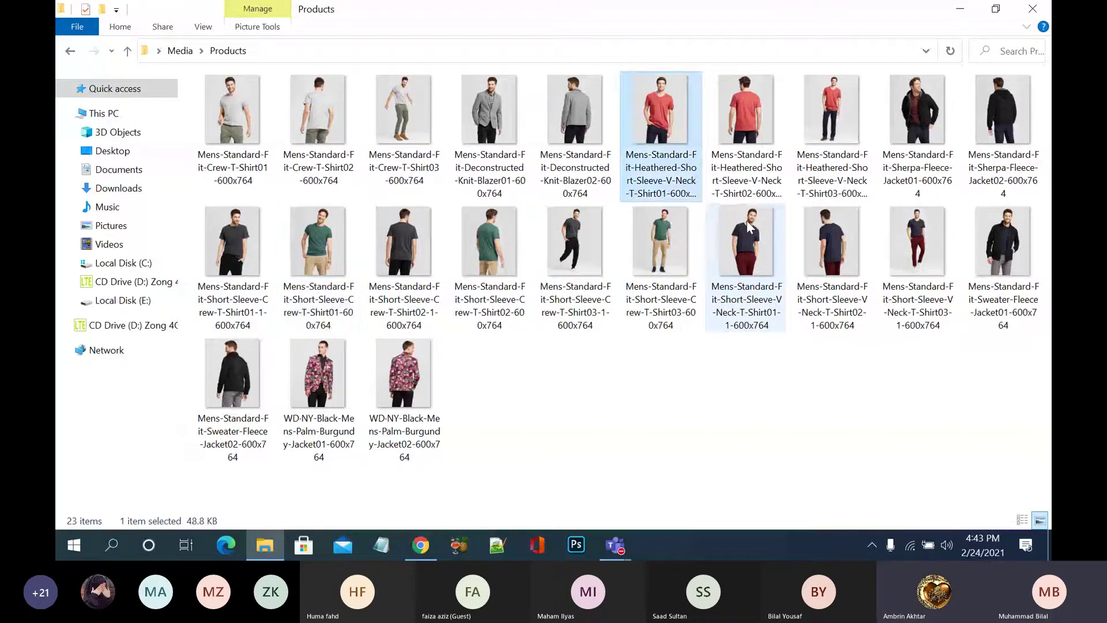
pyautogui.click(747, 223)
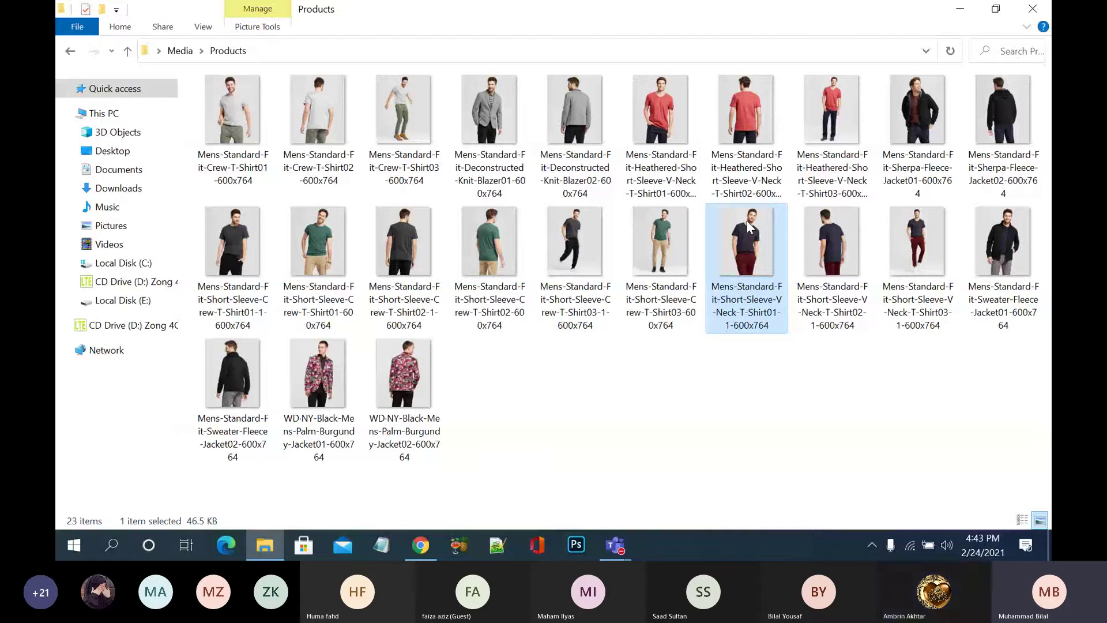
pyautogui.click(341, 201)
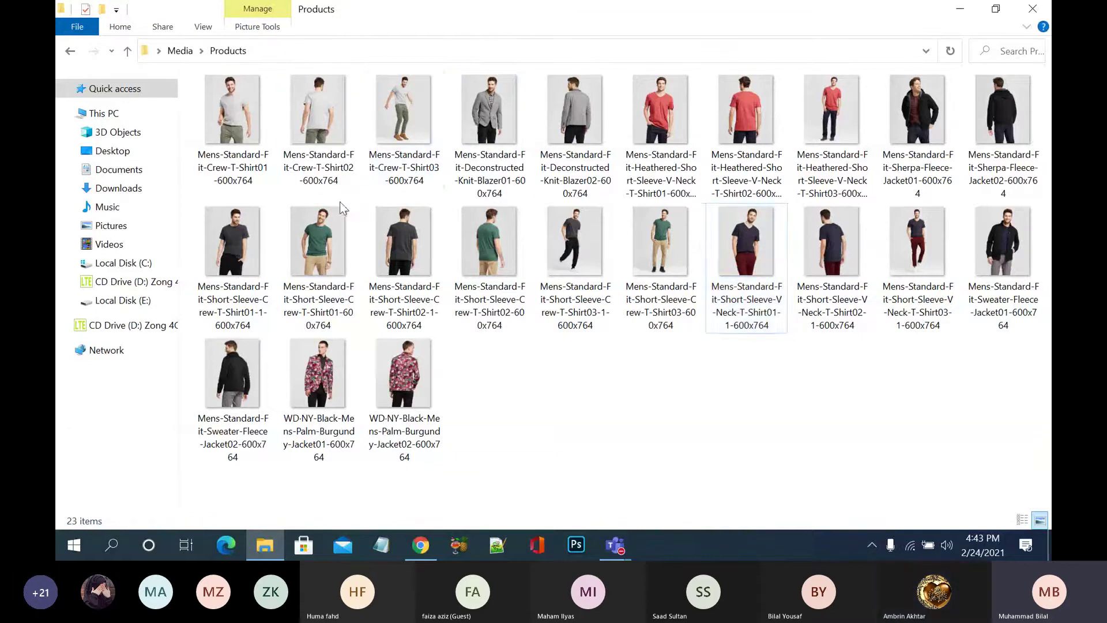
pyautogui.click(341, 208)
pyautogui.click(650, 149)
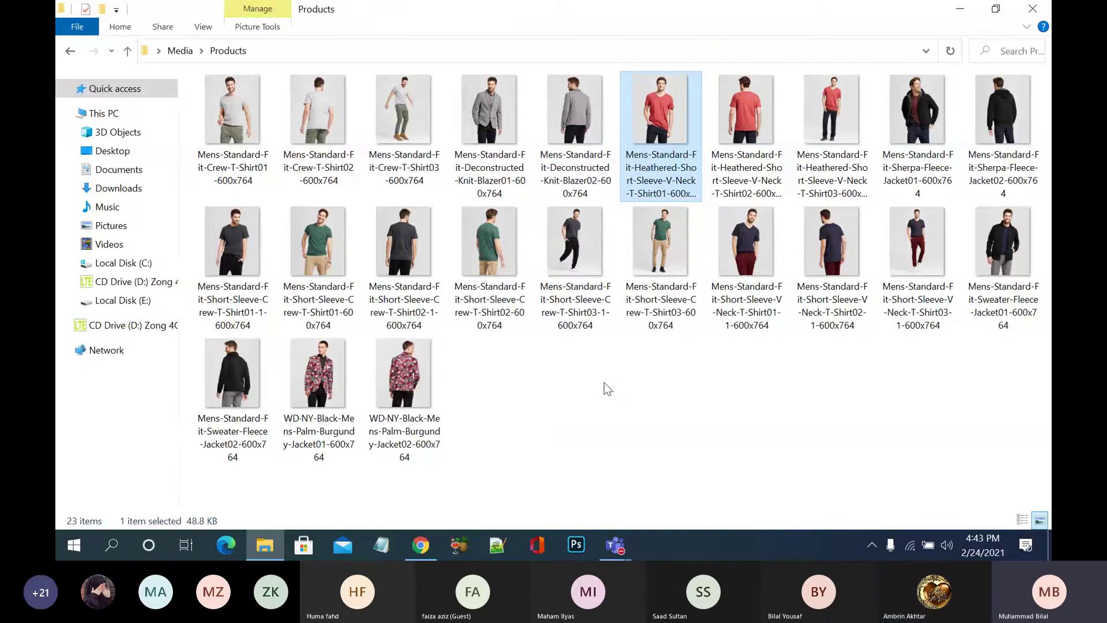
pyautogui.click(960, 9)
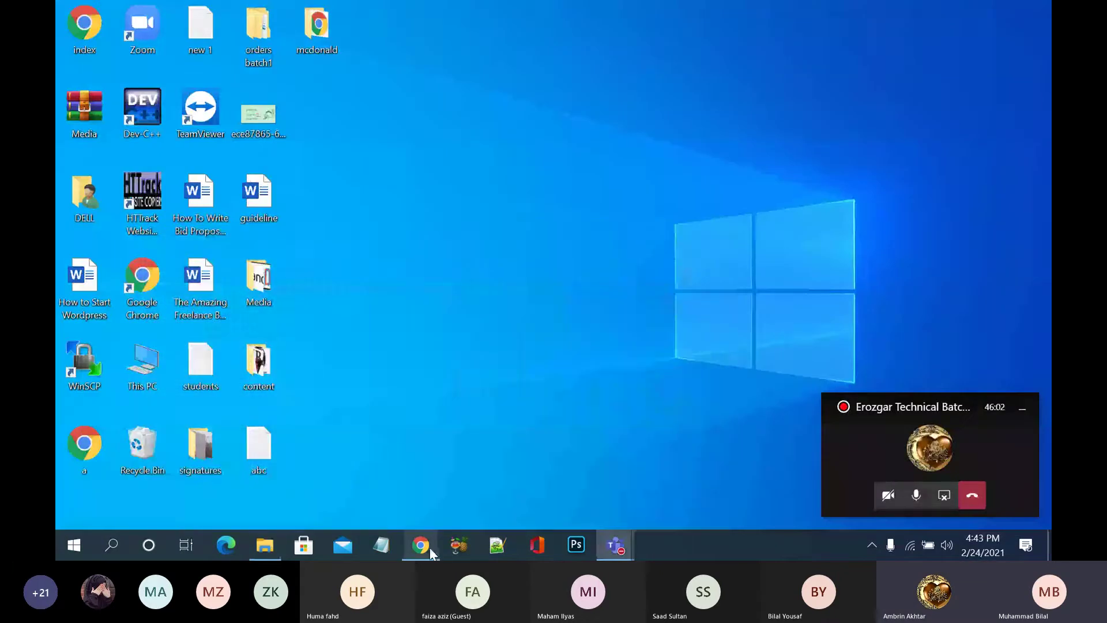
pyautogui.click(429, 547)
# - Start a new product via Products › Add New in the WordPress admin
pyautogui.click(642, 8)
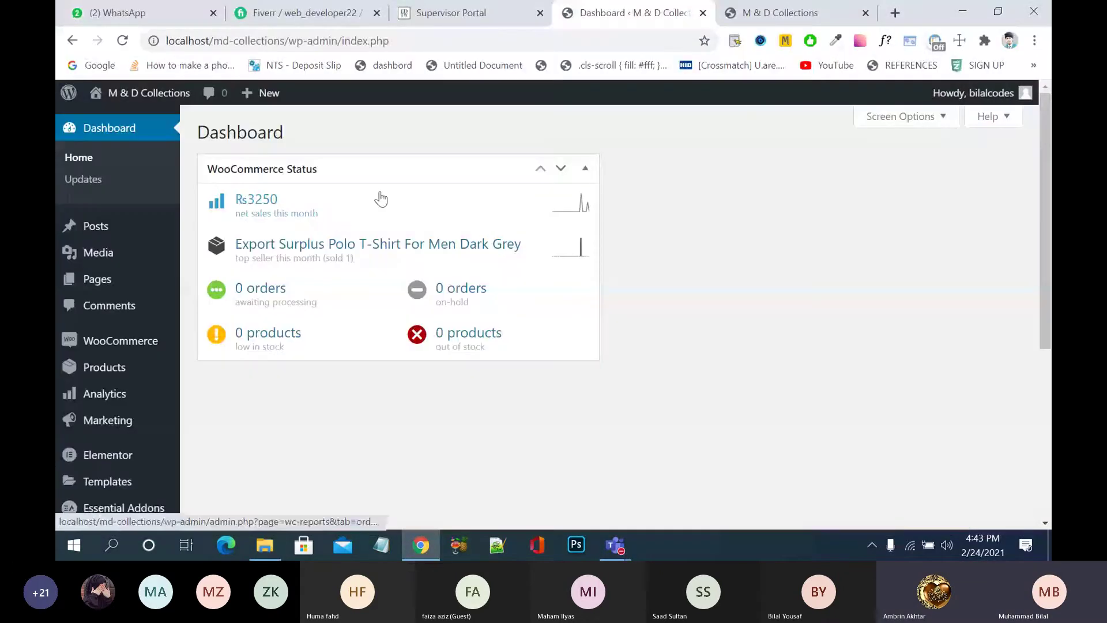
pyautogui.scroll(-1, 260, 382)
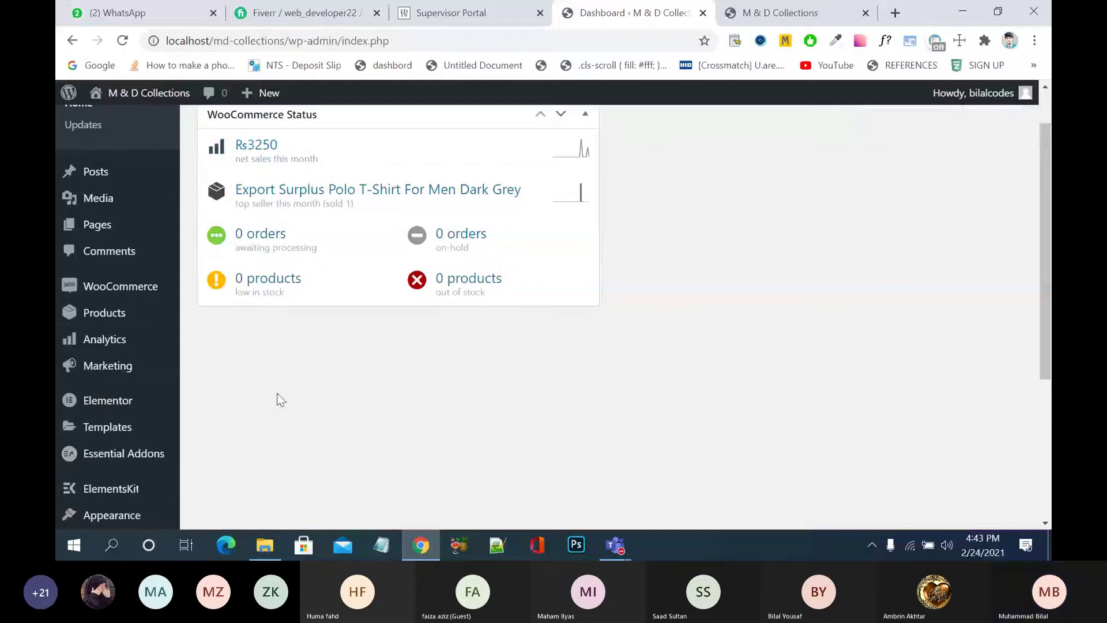
pyautogui.moveTo(131, 324)
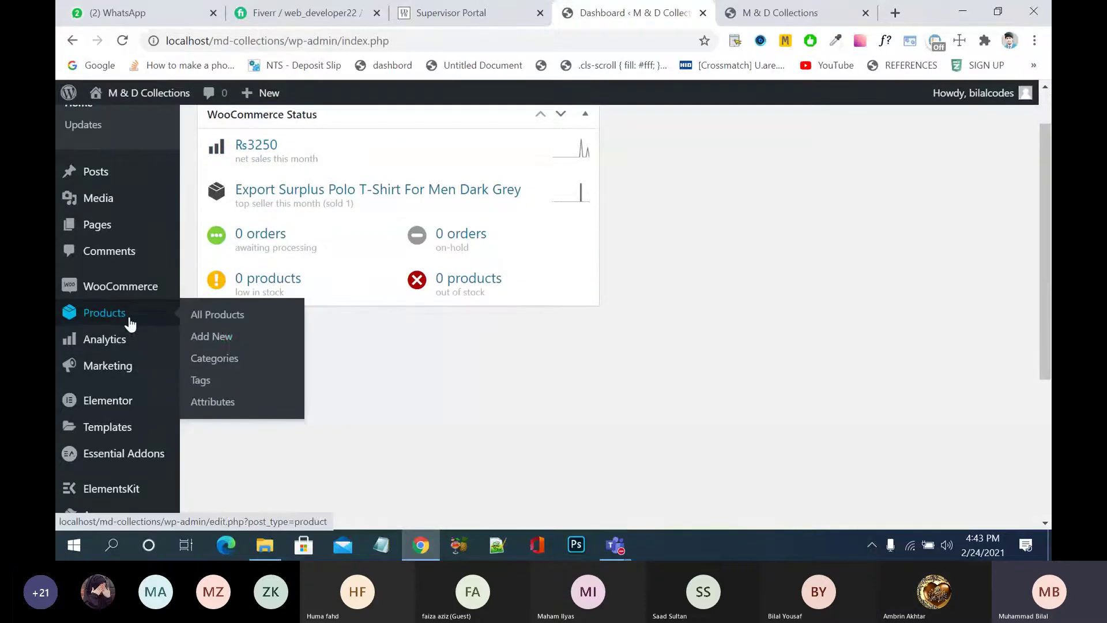
pyautogui.click(209, 339)
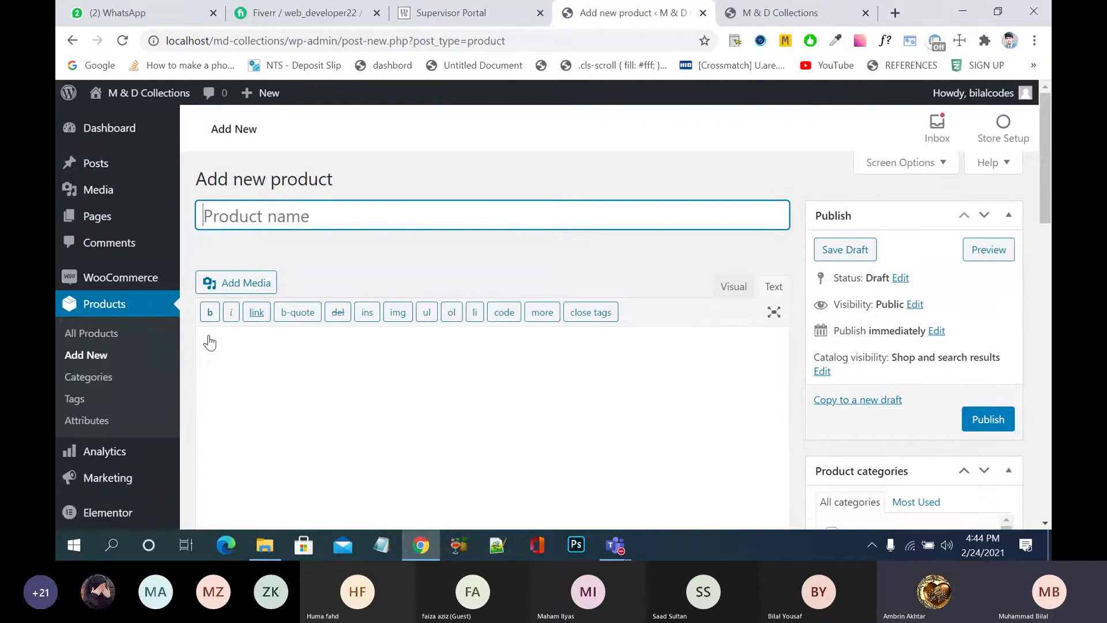
# - Enter 'branded half sleeve' as the product name
pyautogui.write('branded half')
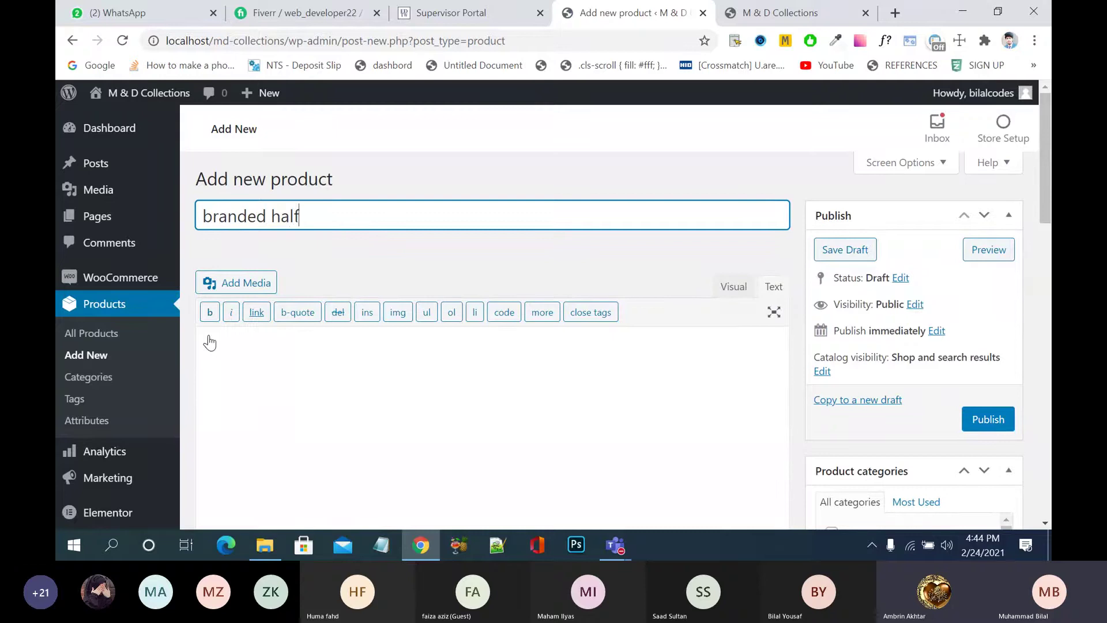
pyautogui.write(' sleev')
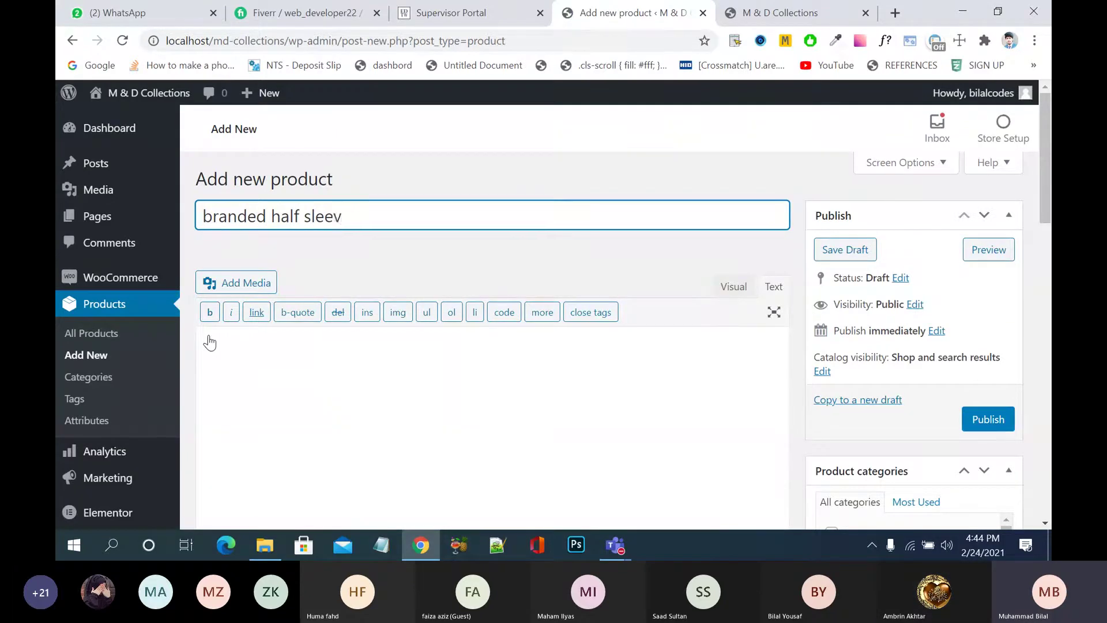
pyautogui.press('BackSpace')
pyautogui.press('BackSpace')
pyautogui.press('BackSpace')
pyautogui.press('BackSpace')
pyautogui.write('al')
pyautogui.press('BackSpace')
pyautogui.press('BackSpace')
pyautogui.write('leeve')
pyautogui.click(728, 14)
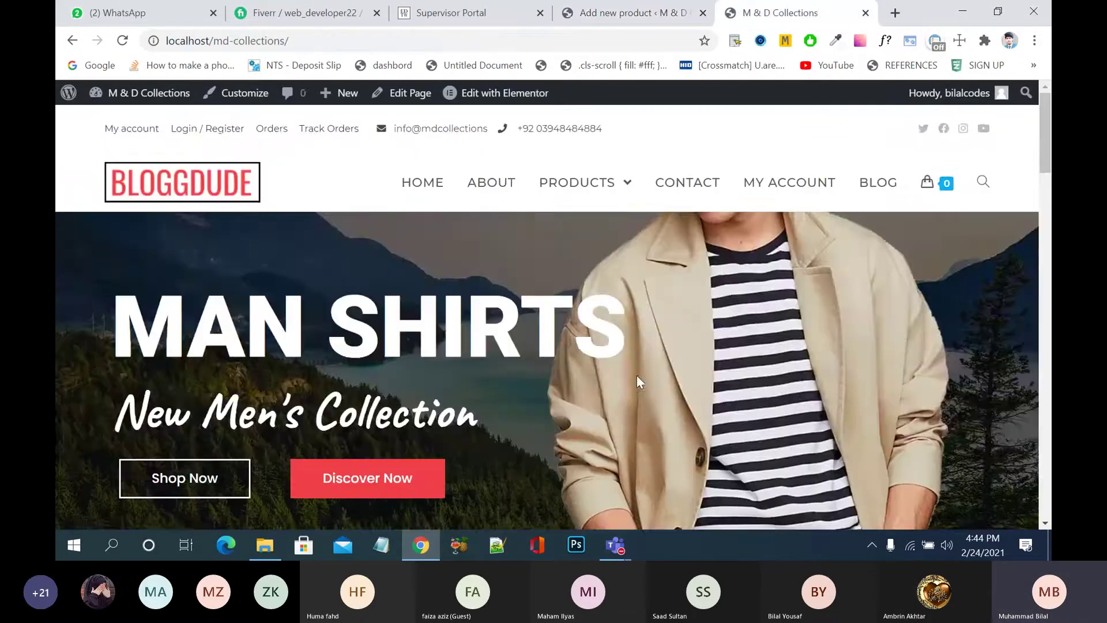
pyautogui.scroll(-6, 636, 381)
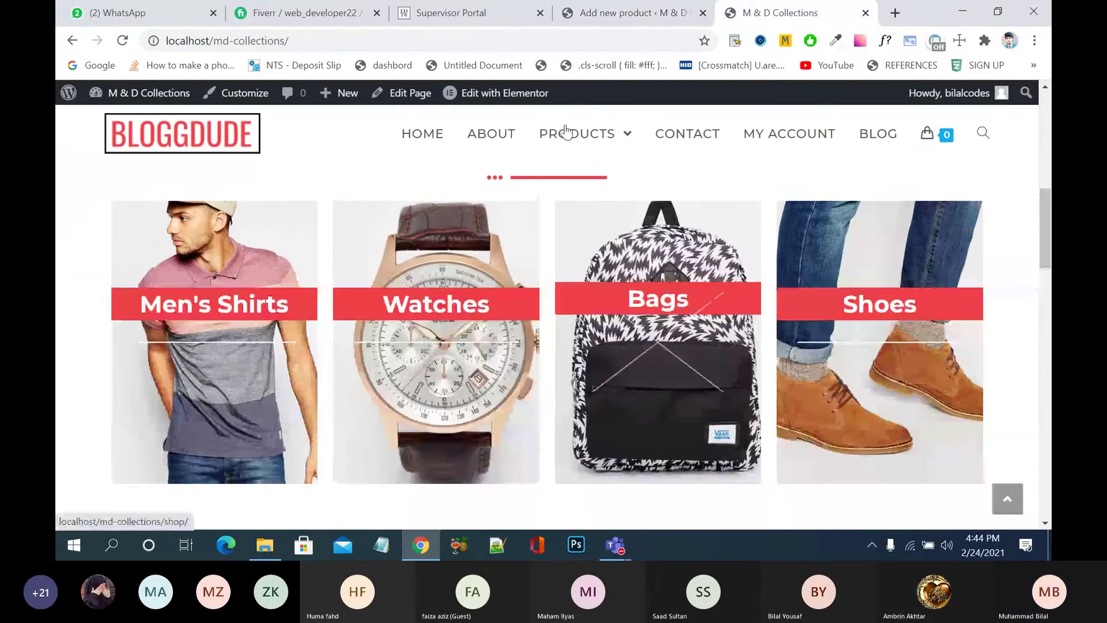
pyautogui.click(568, 133)
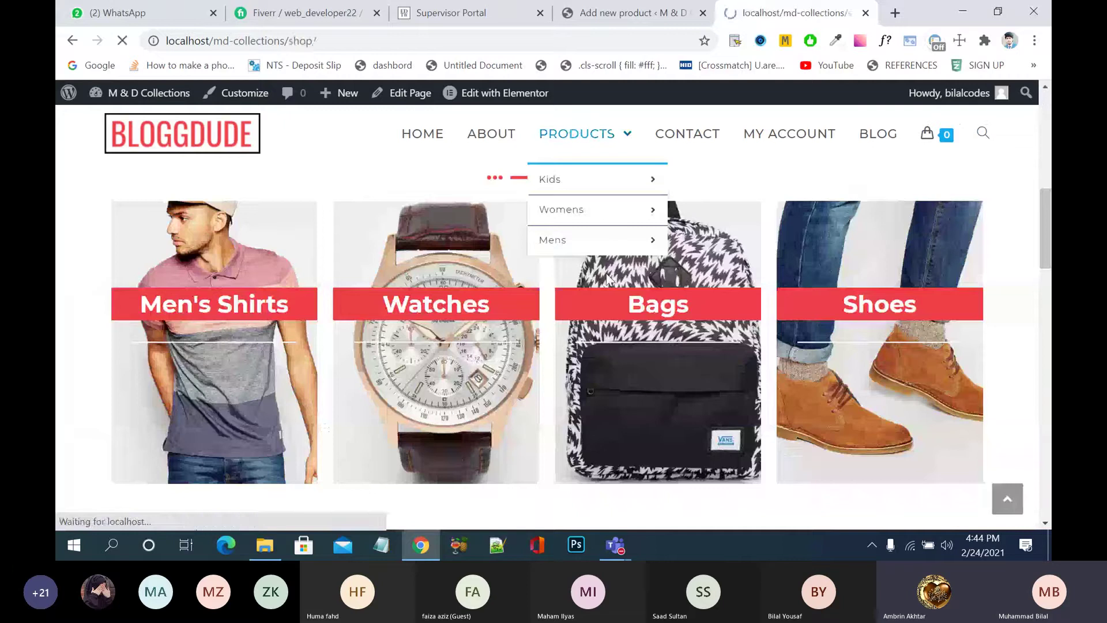
pyautogui.scroll(-5, 607, 274)
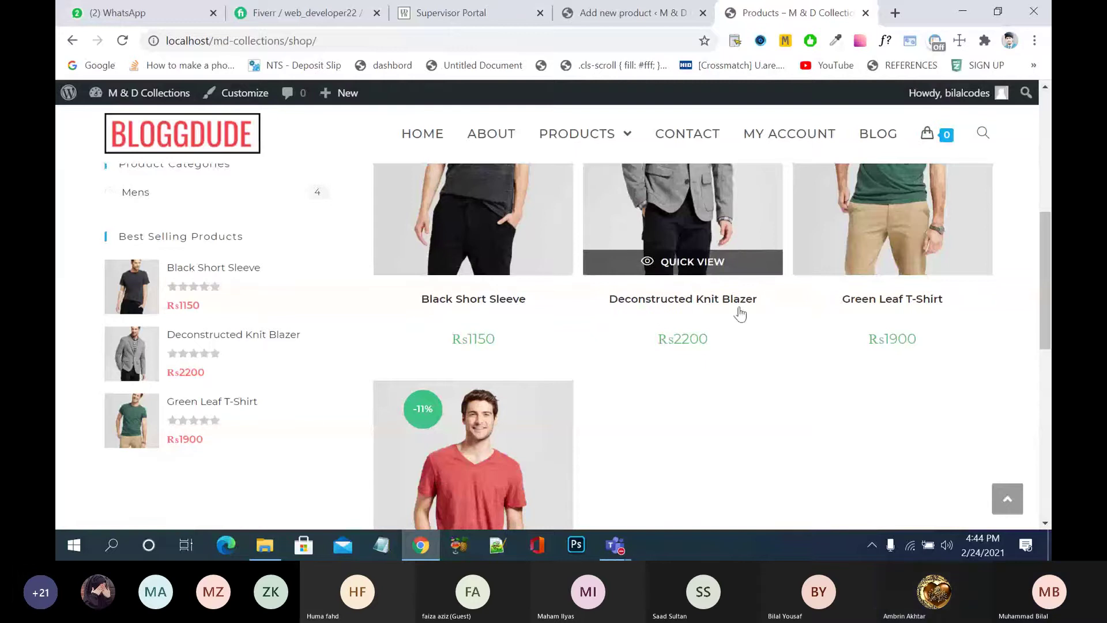
pyautogui.scroll(-4, 804, 304)
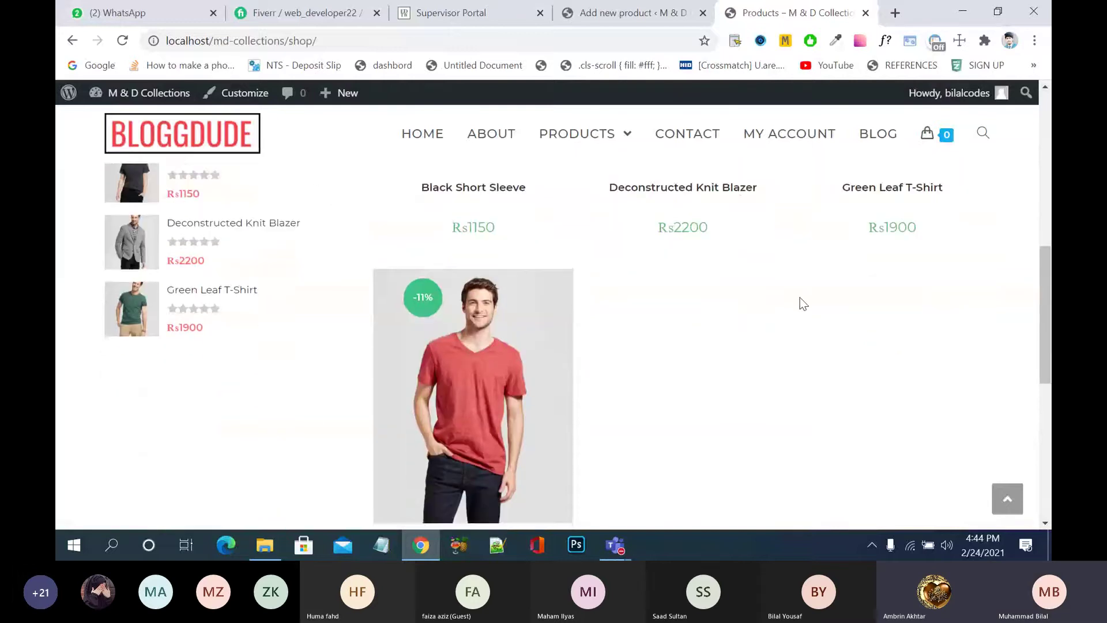
pyautogui.scroll(10, 803, 304)
pyautogui.click(635, 13)
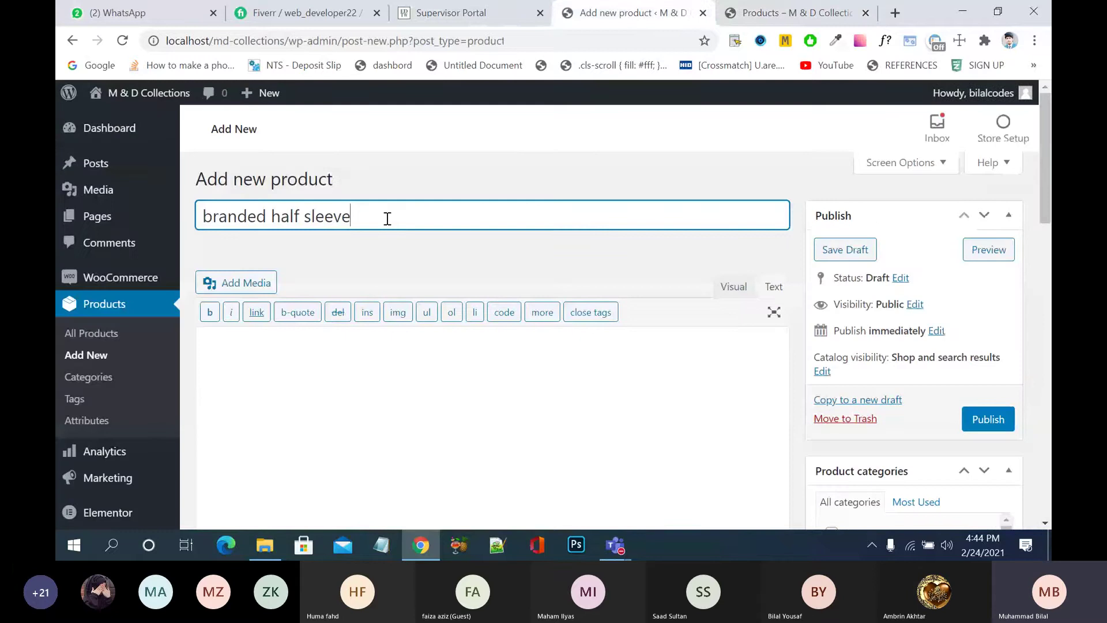
pyautogui.write('t')
pyautogui.press('BackSpace')
pyautogui.write('T')
pyautogui.write(' -')
# - Correct the product title to read 'branded half sleeve t shirt'
pyautogui.press('BackSpace')
pyautogui.press('BackSpace')
pyautogui.write('shirt')
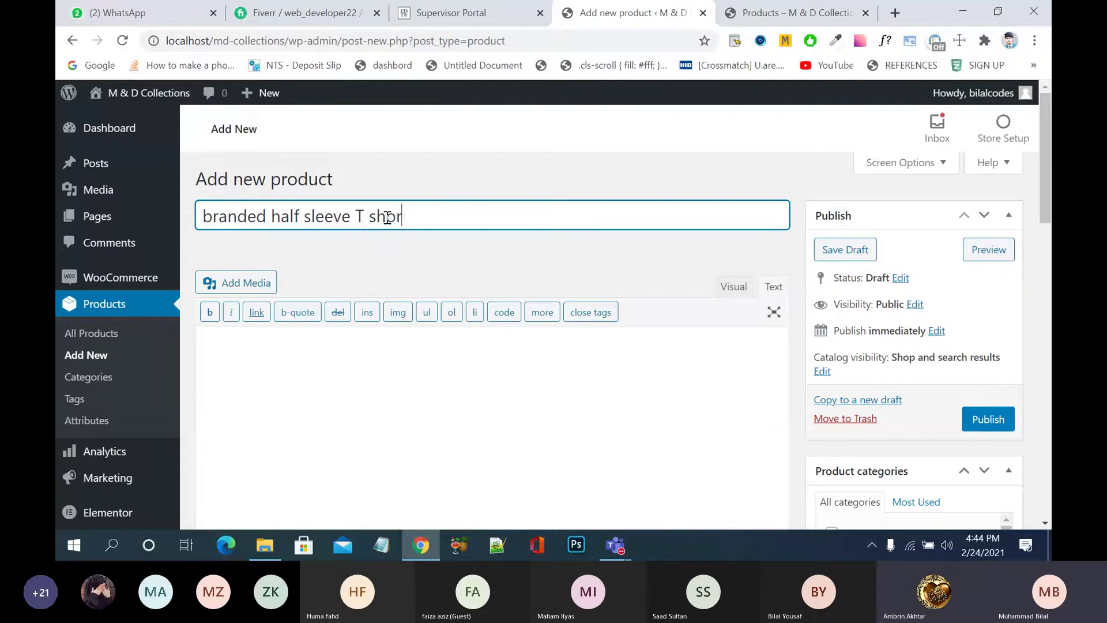
pyautogui.press('BackSpace')
pyautogui.press('BackSpace')
pyautogui.write('rt')
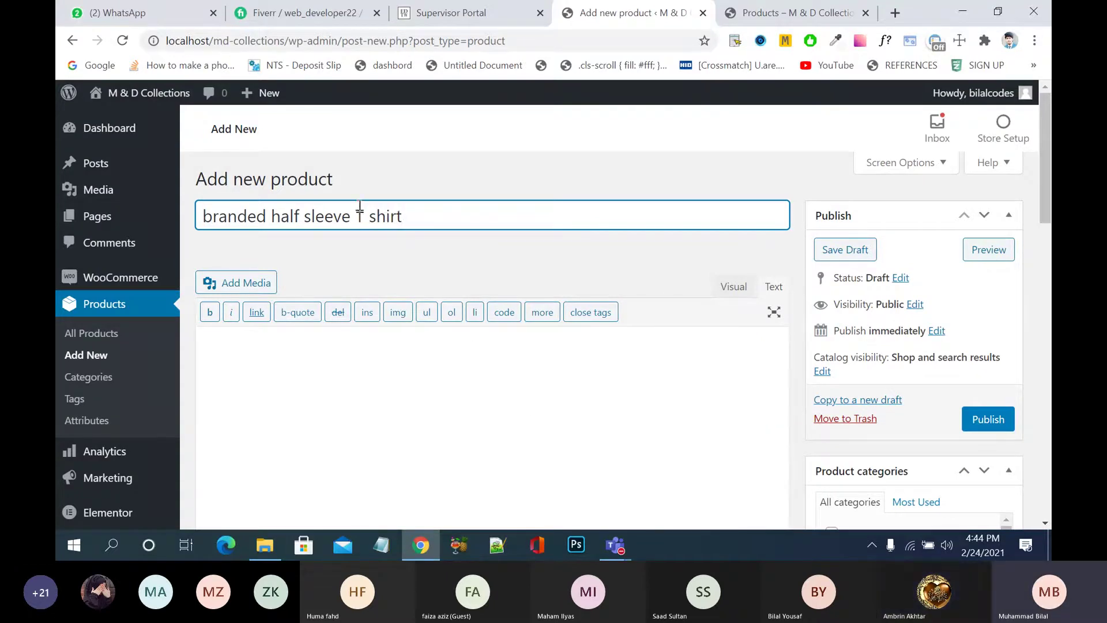
pyautogui.click(369, 216)
pyautogui.press('BackSpace')
pyautogui.press('BackSpace')
pyautogui.write('t')
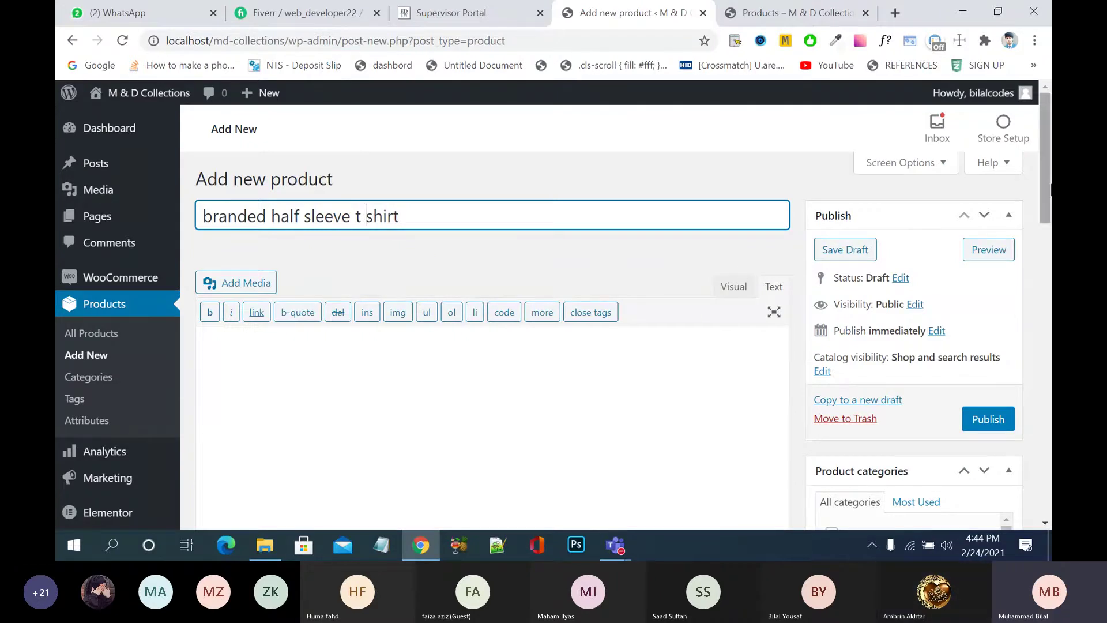
pyautogui.press('Tab')
# - Open lipsum.com in a new tab and copy its first Lorem Ipsum paragraph
pyautogui.scroll(-2, 477, 275)
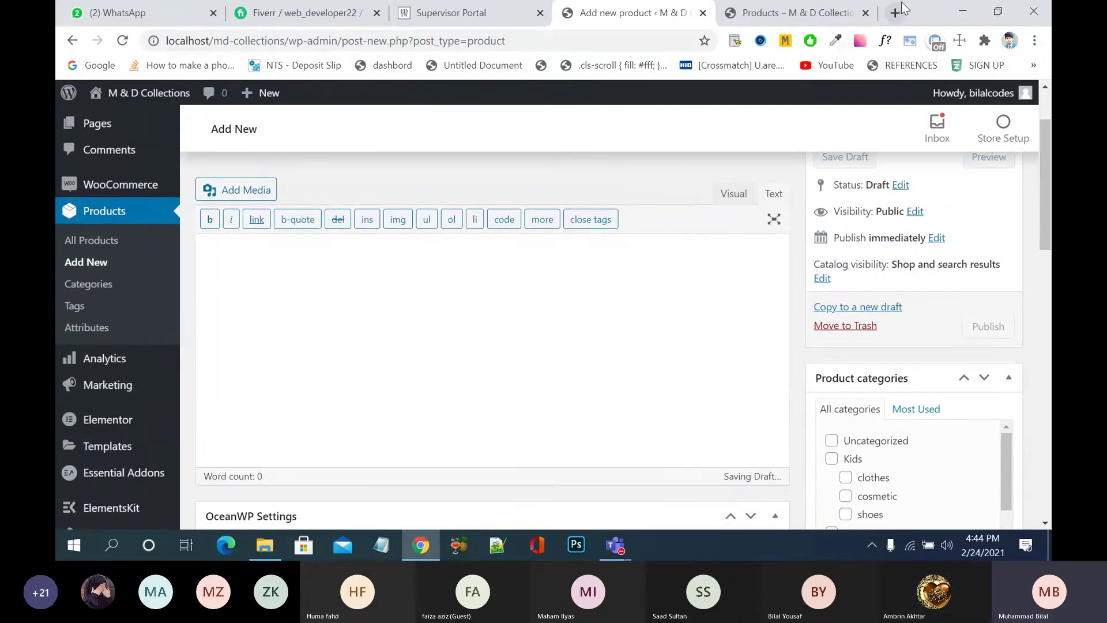
pyautogui.click(896, 12)
pyautogui.write('li')
pyautogui.press('Return')
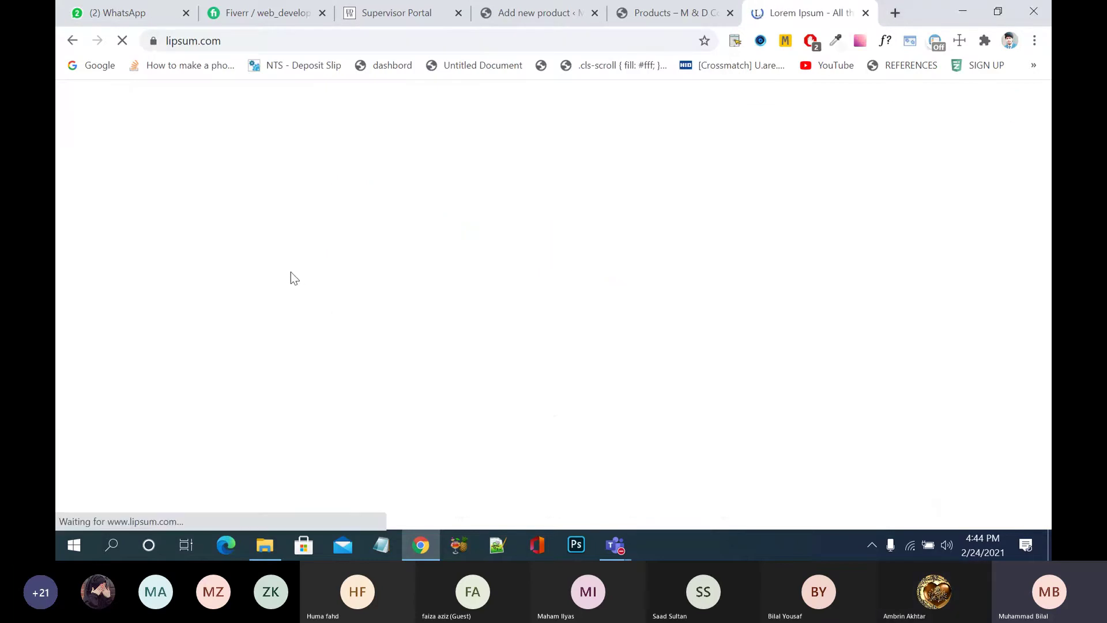
pyautogui.scroll(-3, 276, 331)
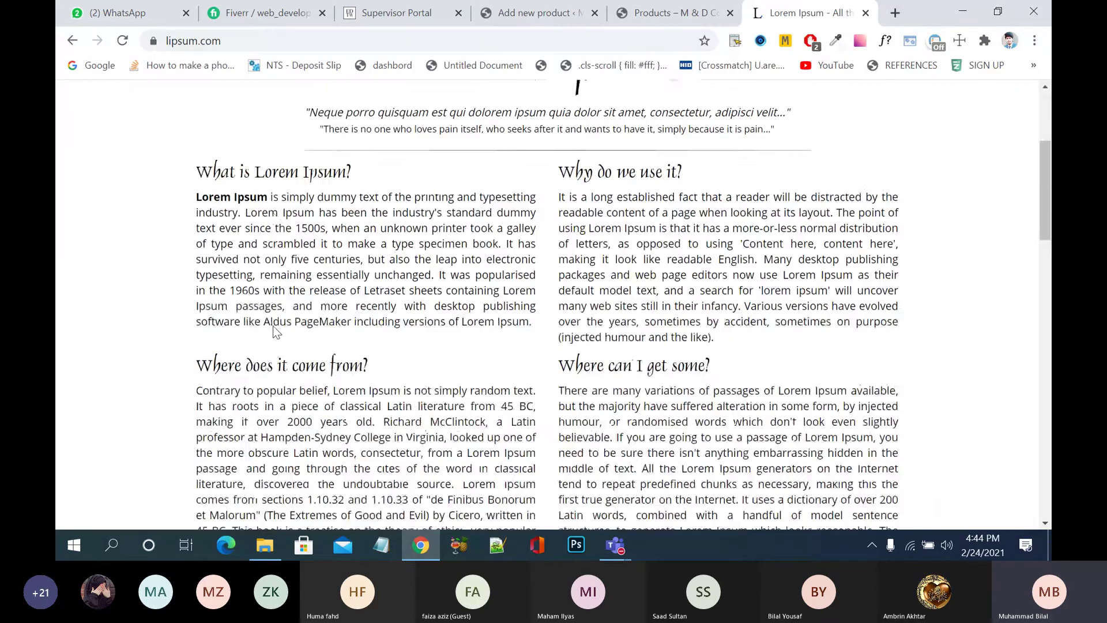
pyautogui.moveTo(201, 198); pyautogui.dragTo(474, 291)
pyautogui.moveTo(197, 198); pyautogui.dragTo(535, 334)
pyautogui.hotkey('ctrl', 'c')
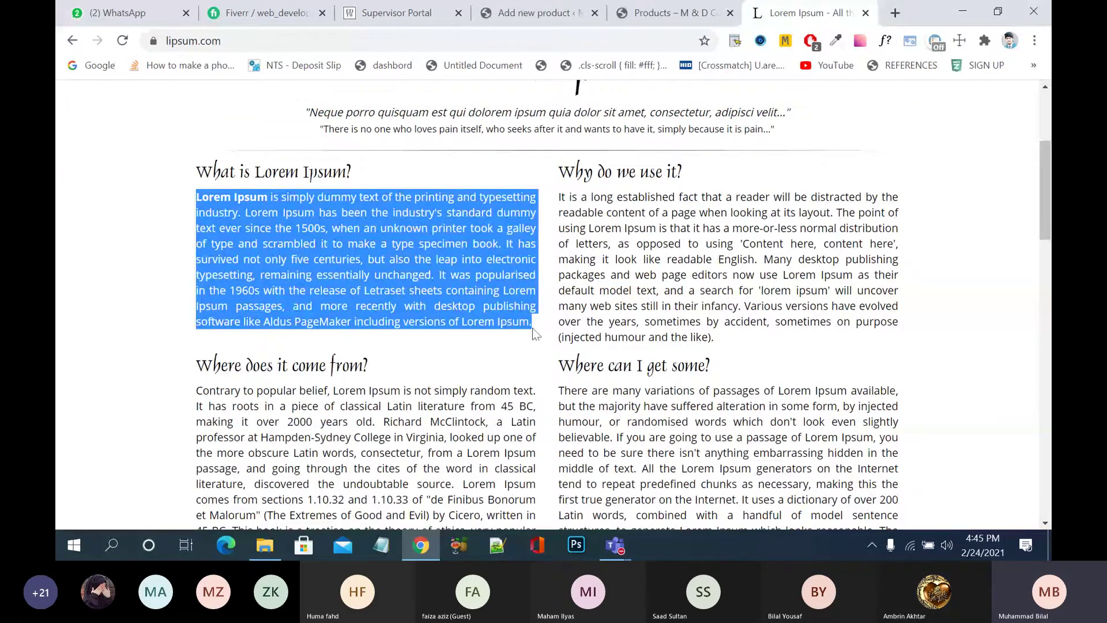
# - Paste the Lorem Ipsum paragraph into the product description
pyautogui.click(653, 13)
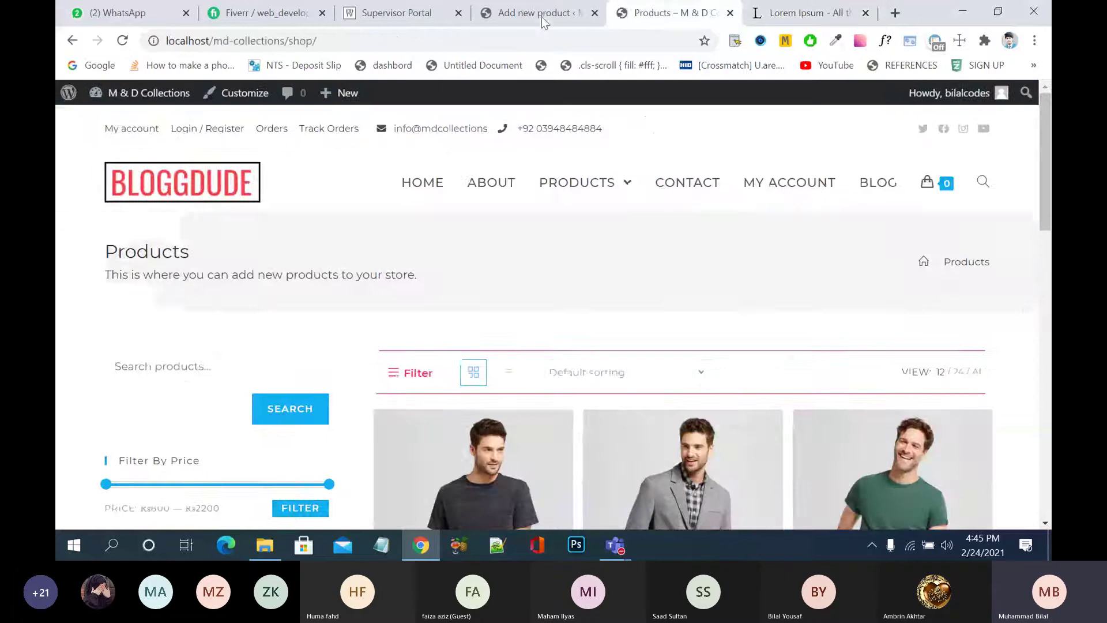
pyautogui.click(507, 12)
pyautogui.hotkey('ctrl', 'v')
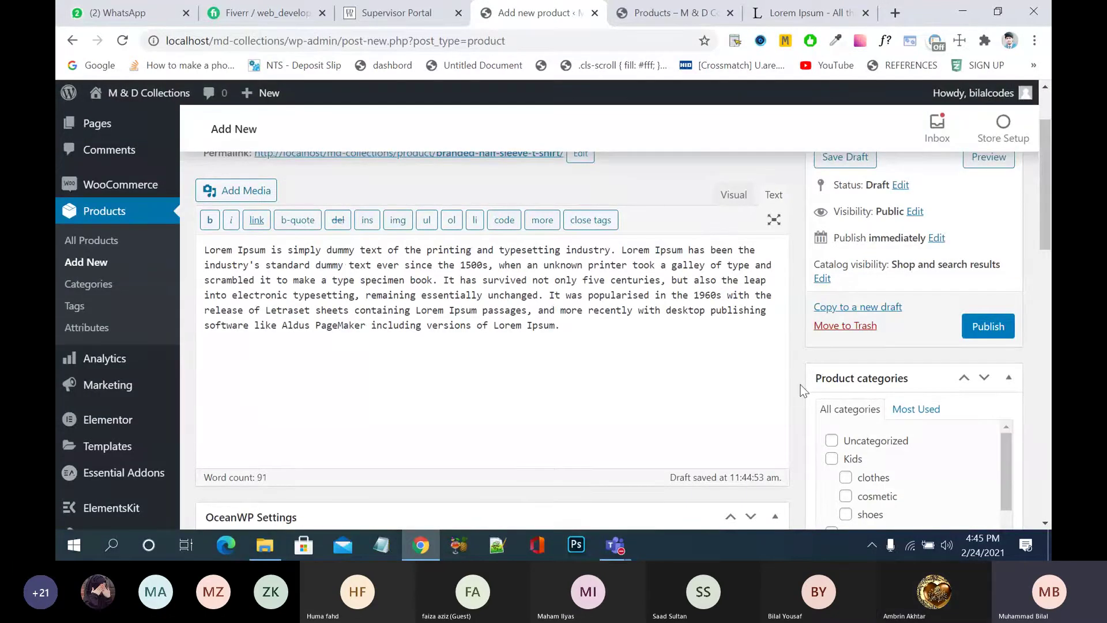
pyautogui.scroll(-1, 804, 391)
pyautogui.scroll(-5, 803, 391)
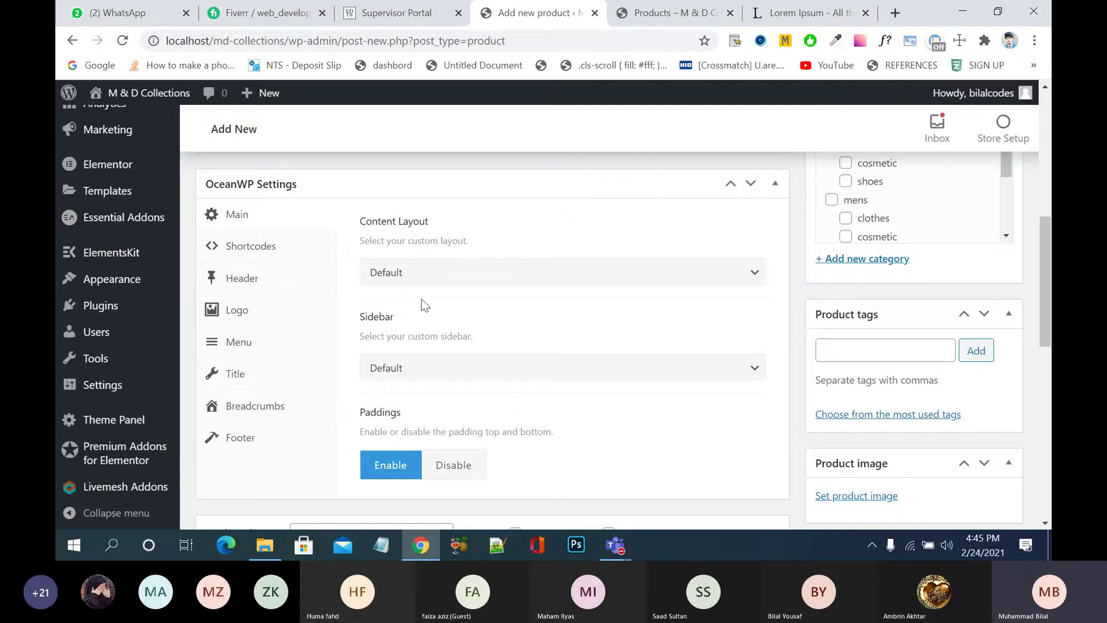
# - Set the OceanWP Content Layout to Full Width and the product type to Variable product
pyautogui.click(442, 278)
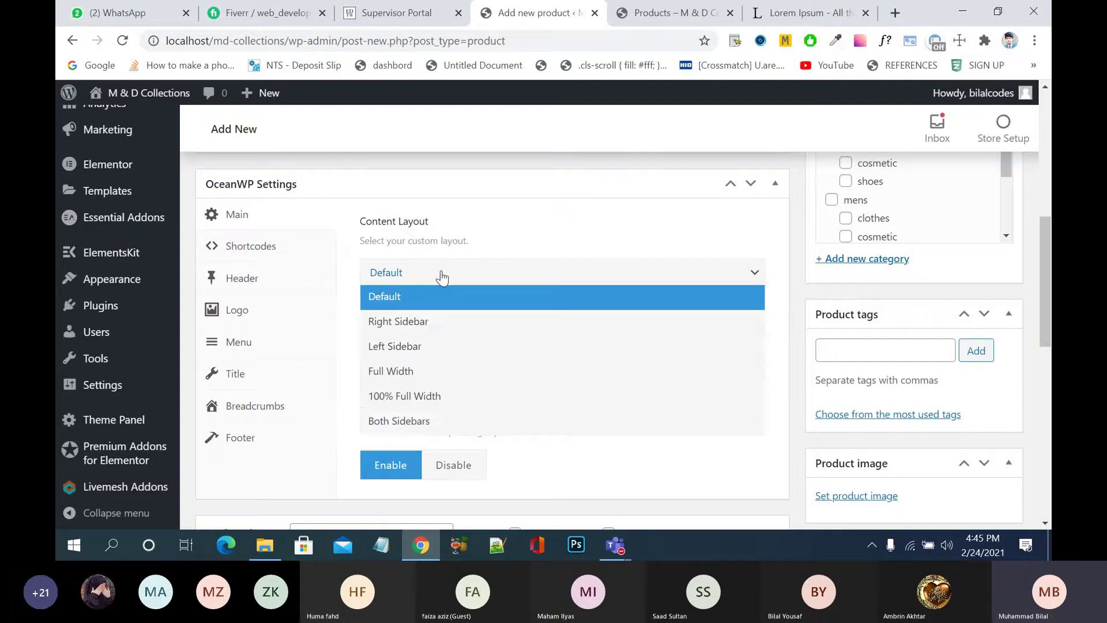
pyautogui.click(426, 371)
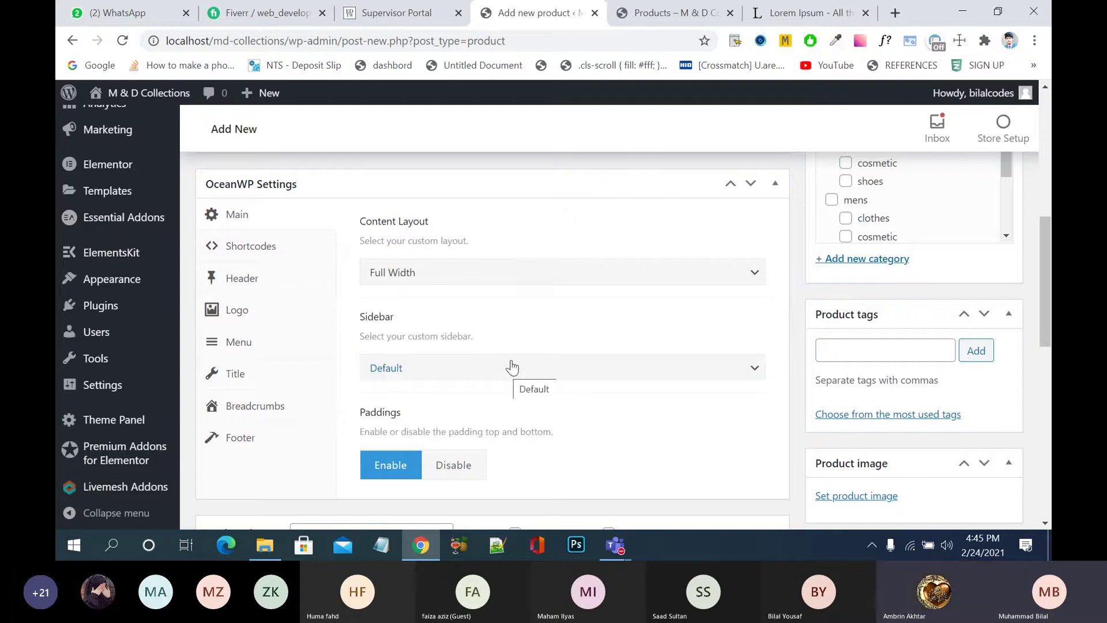
pyautogui.scroll(-5, 512, 367)
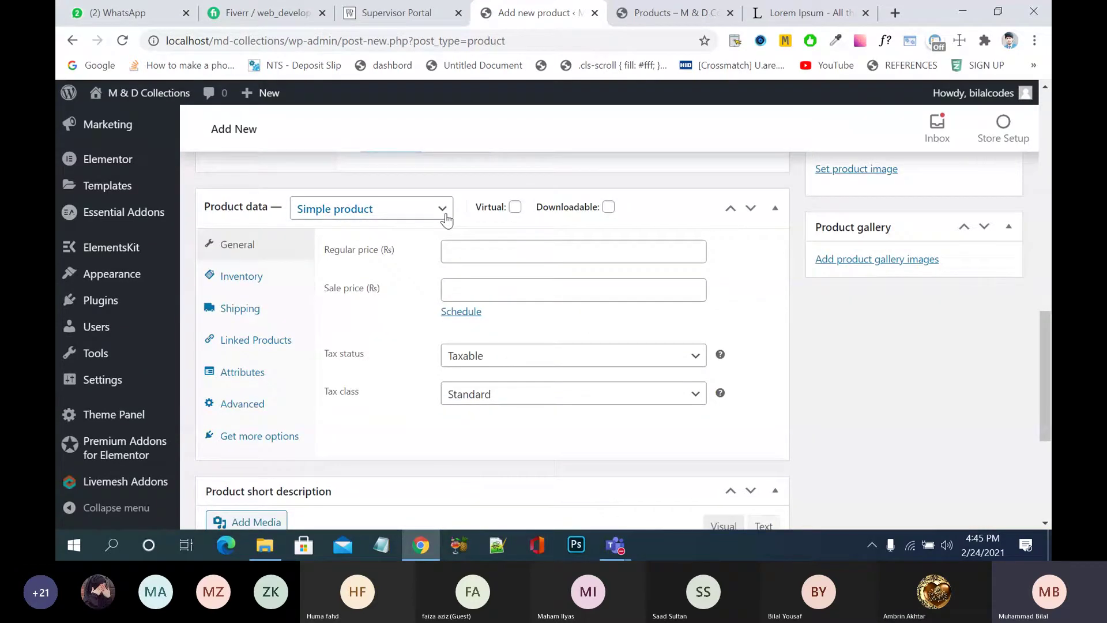
pyautogui.click(445, 219)
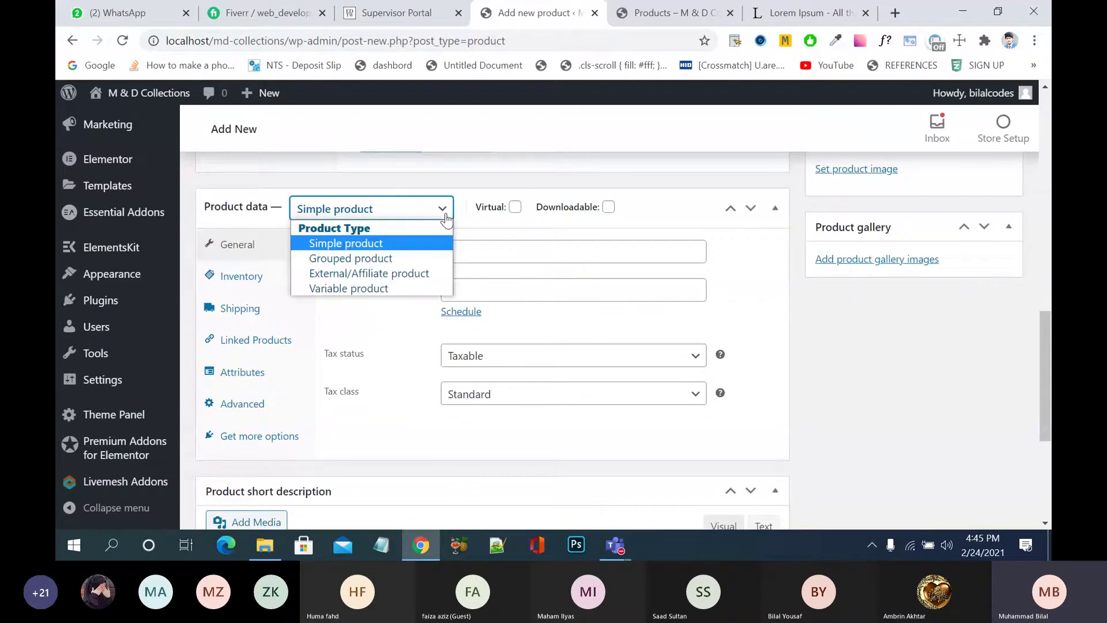
pyautogui.click(397, 292)
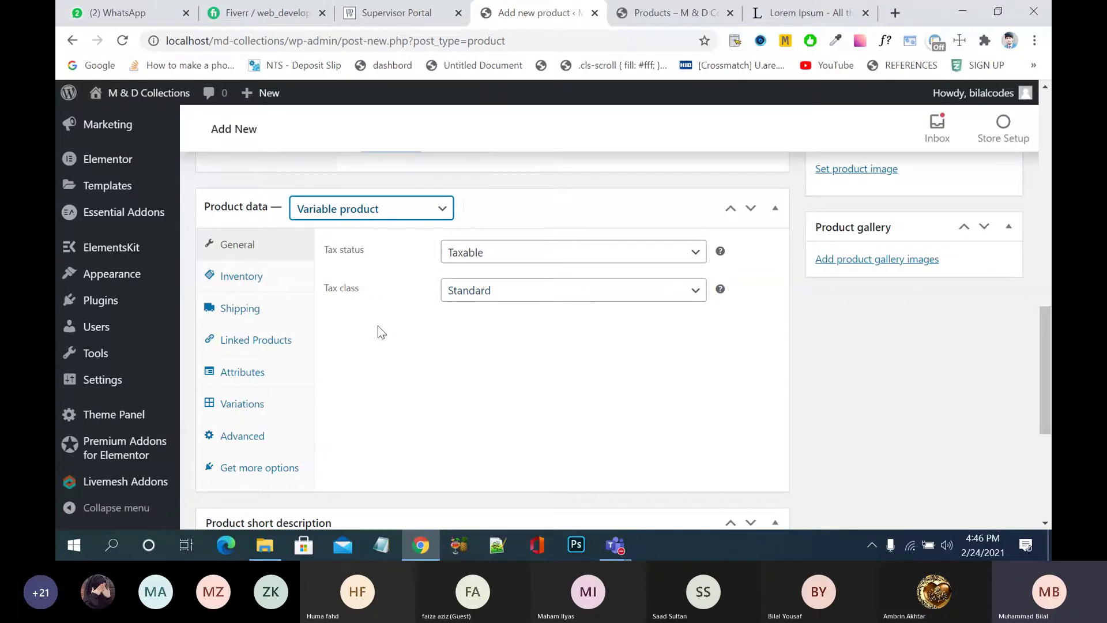
pyautogui.moveTo(130, 441)
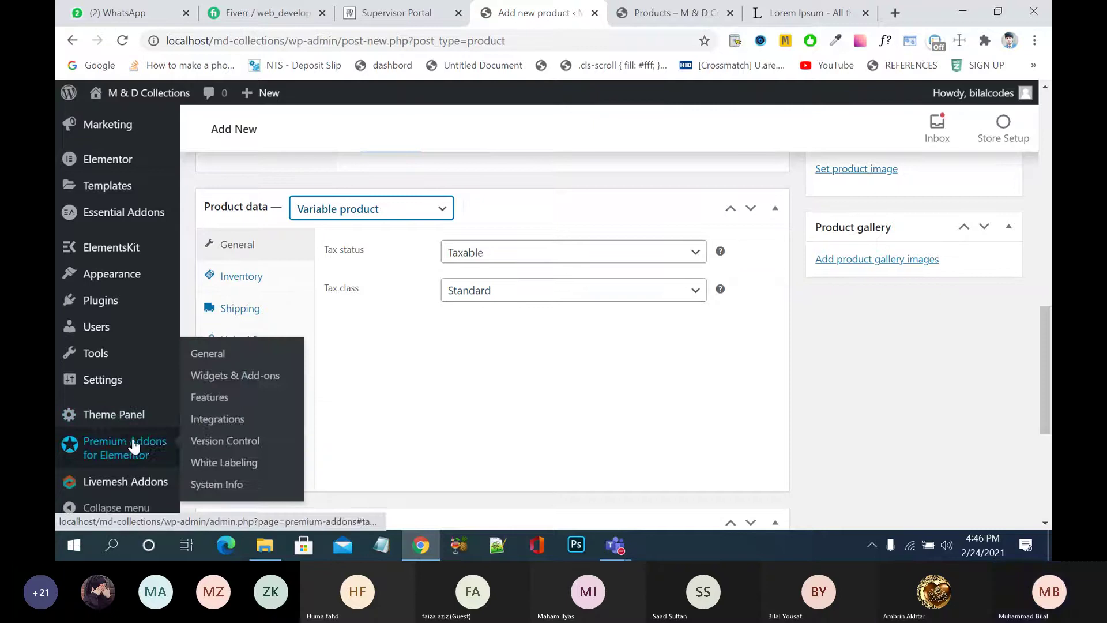
# - Leave the unsaved product draft and go to Plugins › Add New
pyautogui.click(120, 308)
pyautogui.click(631, 122)
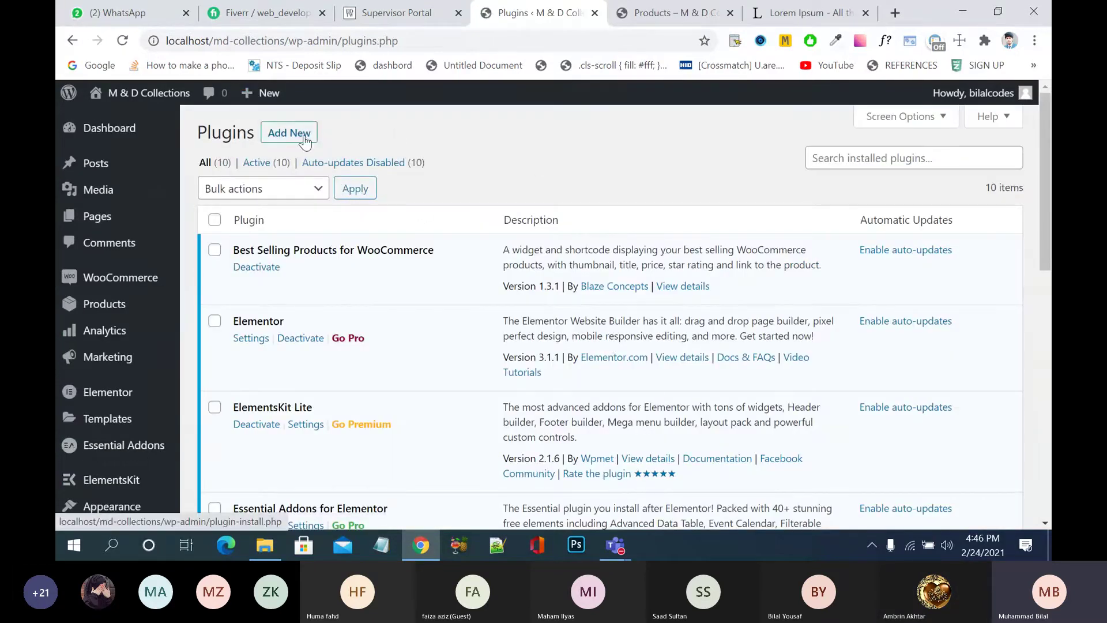
pyautogui.click(305, 138)
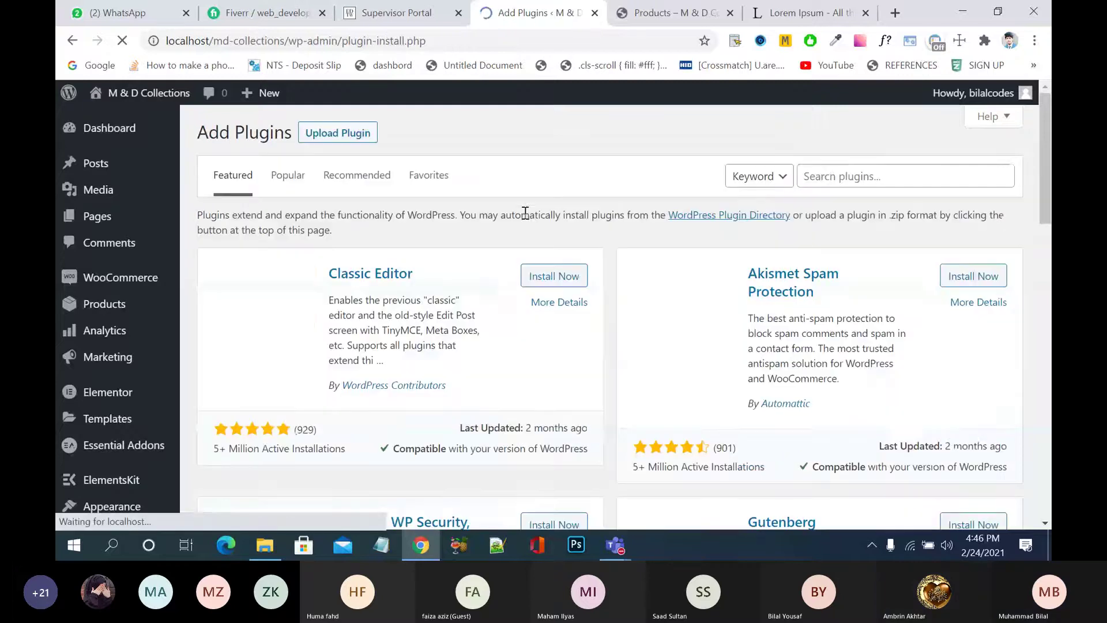
# - Search the plugin directory for the keyword 'variation'
pyautogui.click(866, 180)
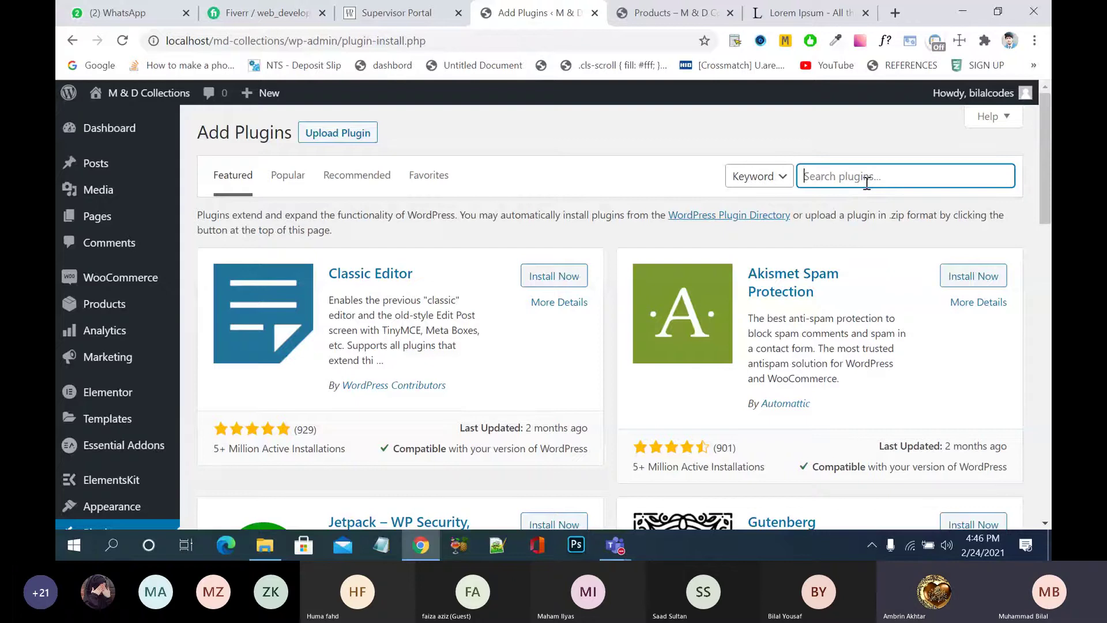
pyautogui.write('varita')
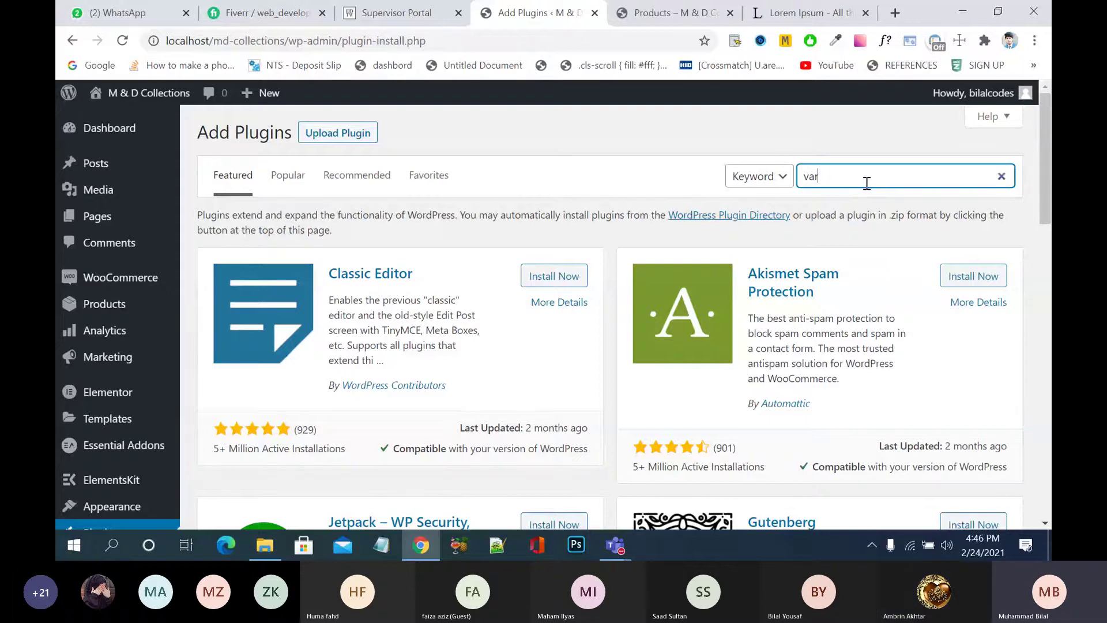
pyautogui.write('ion')
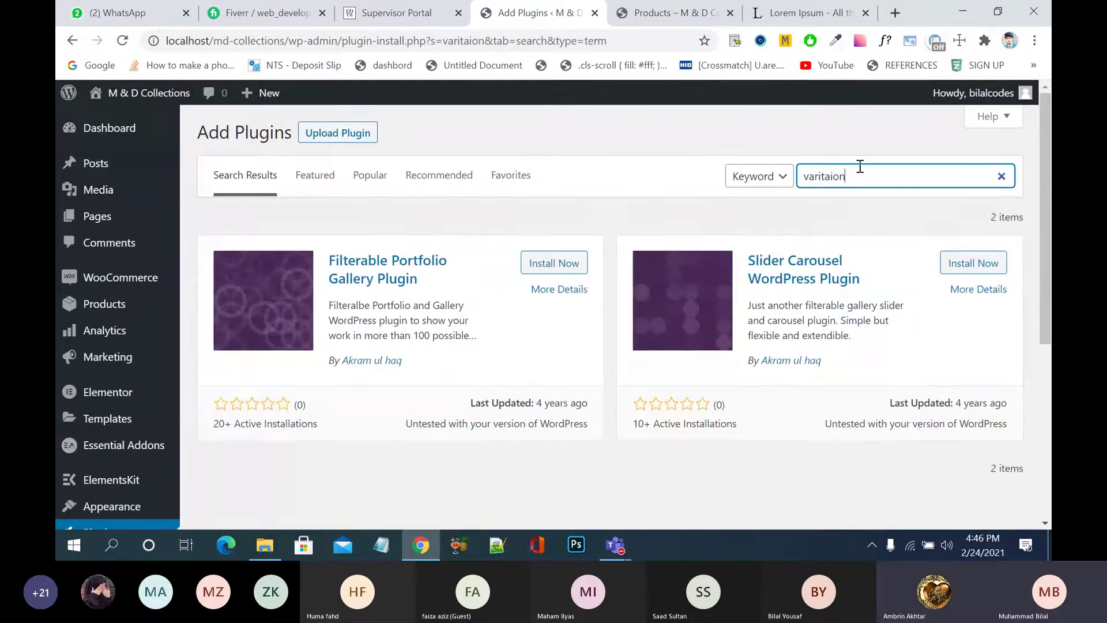
pyautogui.click(826, 178)
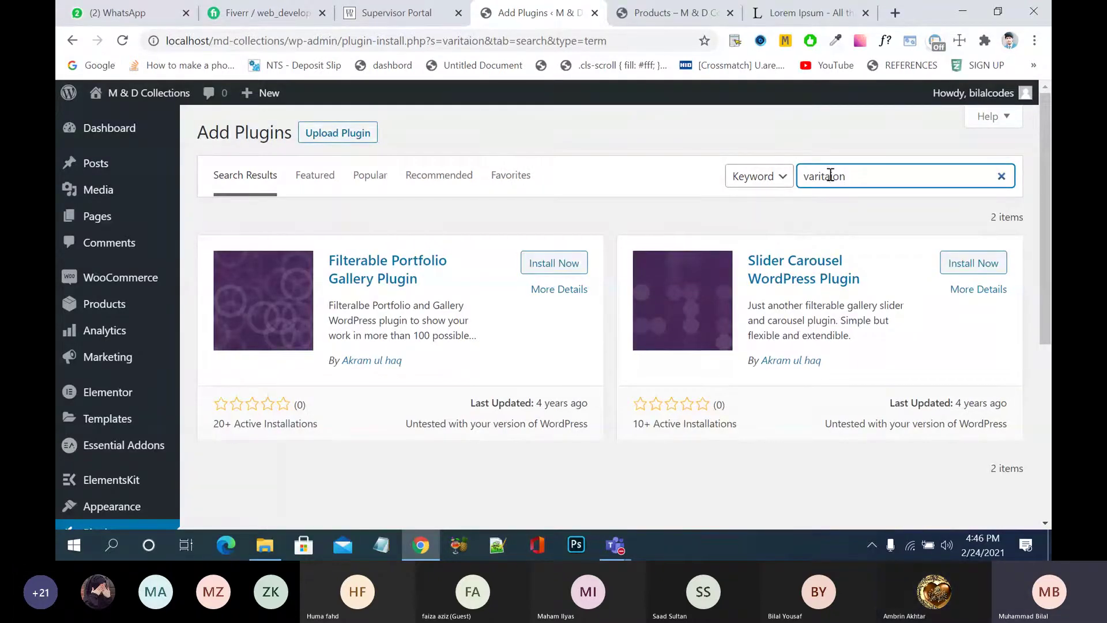
pyautogui.write('t')
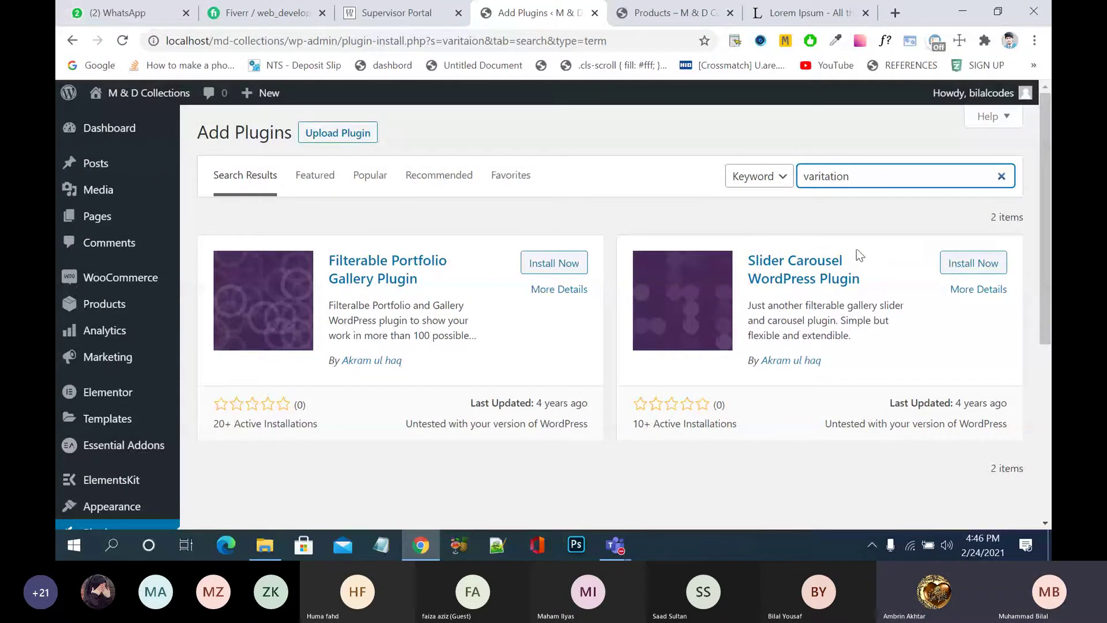
pyautogui.moveTo(865, 174); pyautogui.dragTo(777, 183)
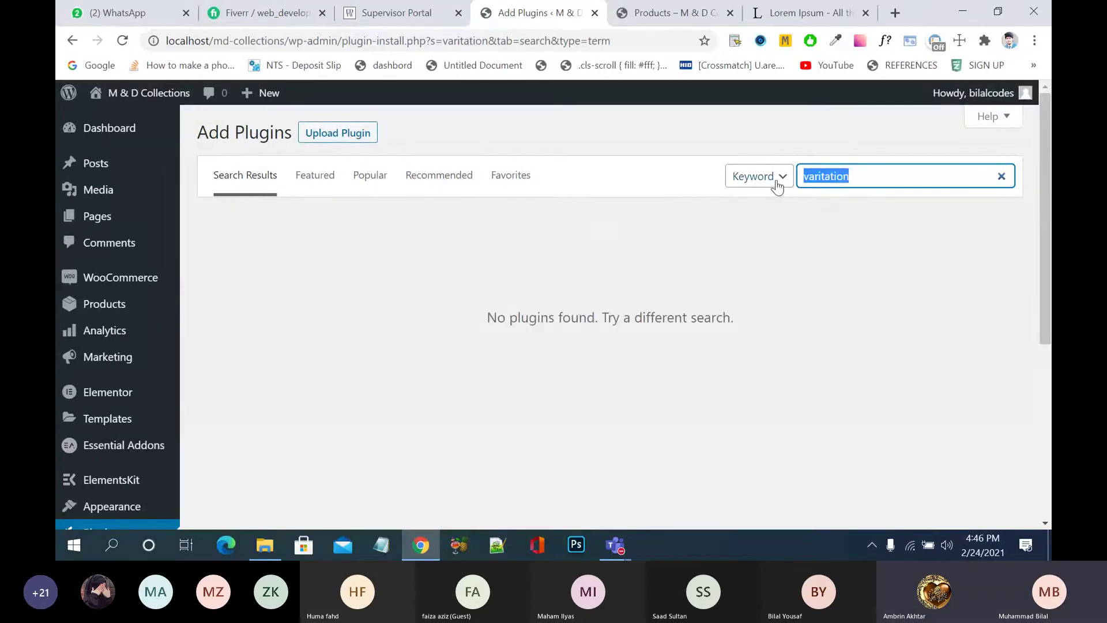
pyautogui.write('vari')
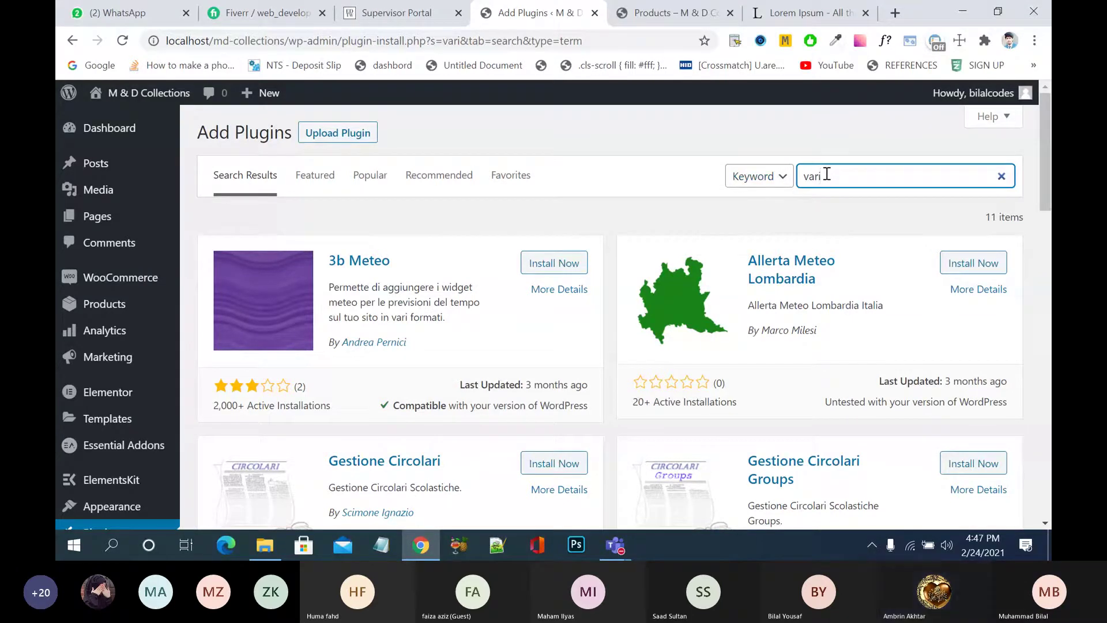
pyautogui.write('ation')
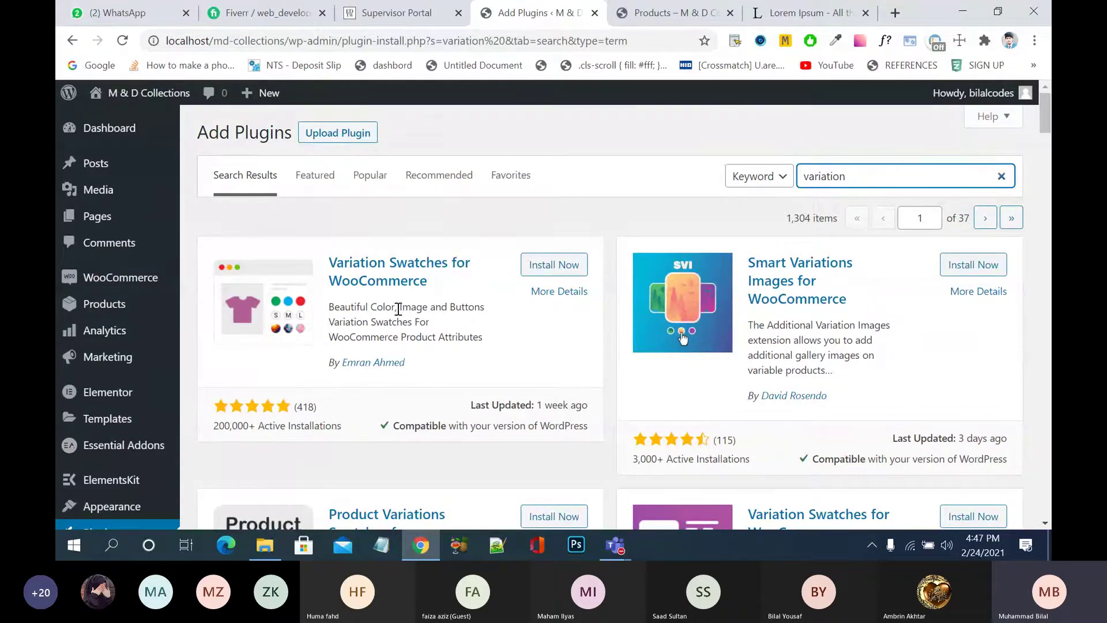
# - Install and activate the Variation Swatches for WooCommerce plugin
pyautogui.scroll(-3, 398, 309)
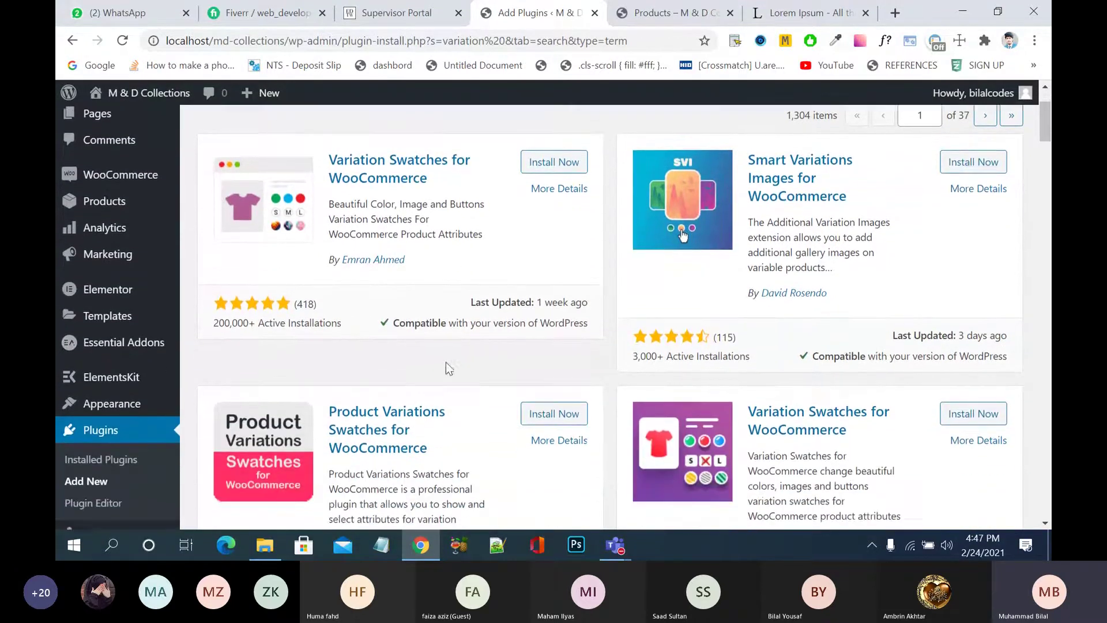
pyautogui.scroll(-2, 445, 363)
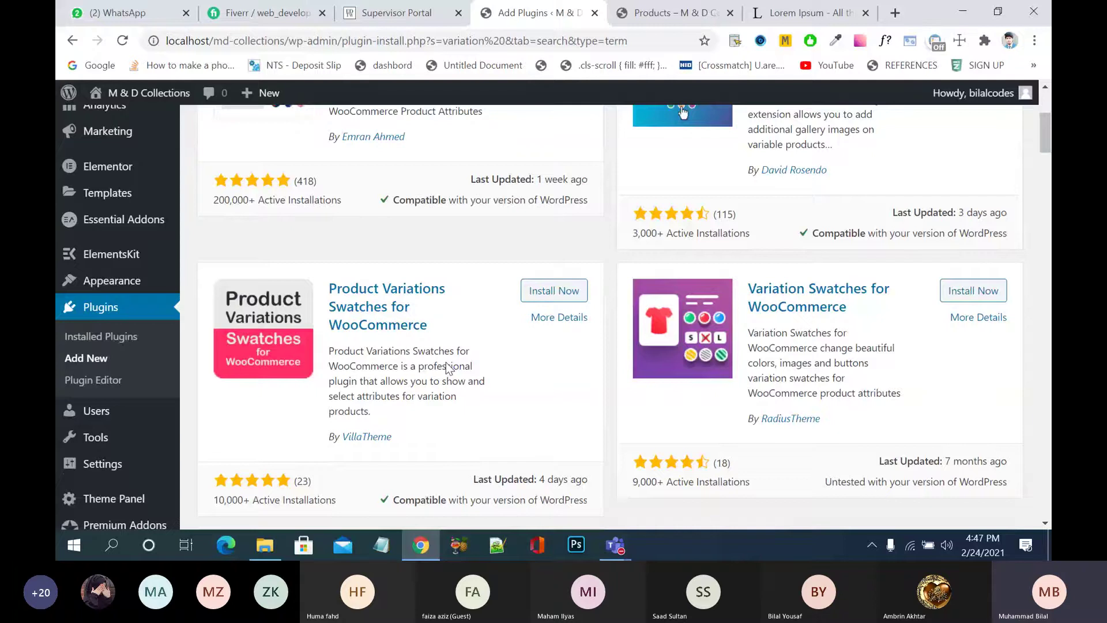
pyautogui.scroll(-1, 449, 368)
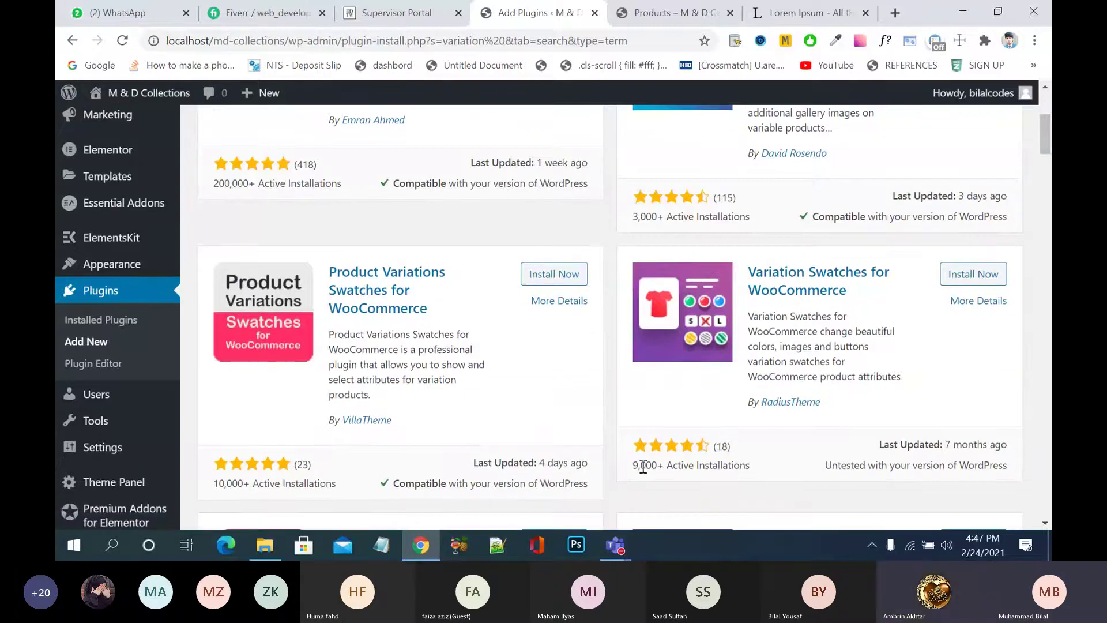
pyautogui.scroll(2, 704, 227)
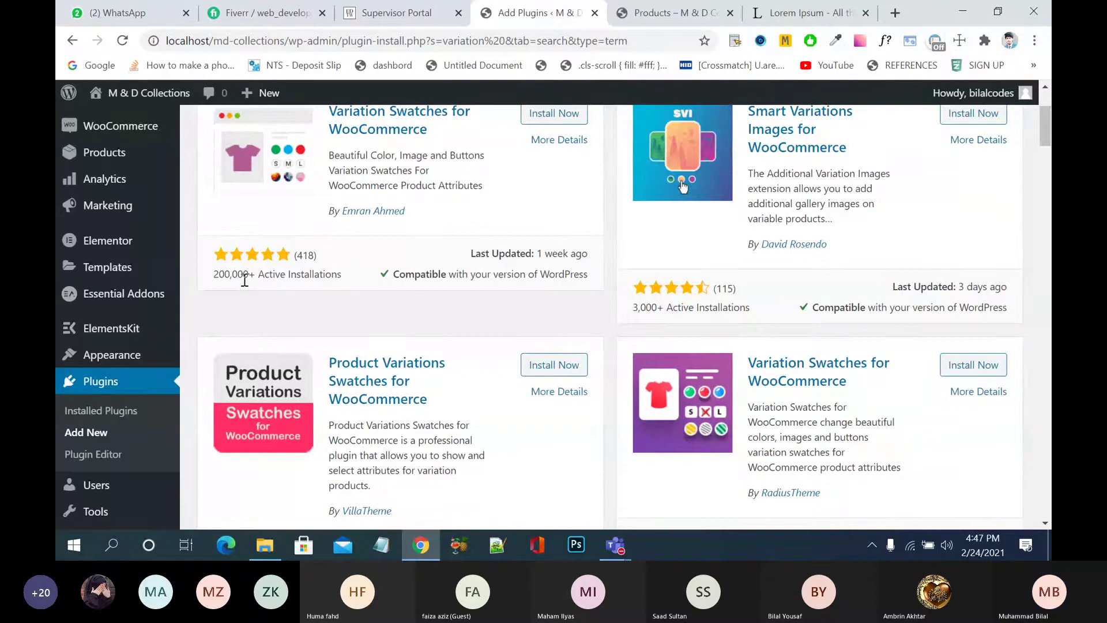
pyautogui.scroll(2, 245, 280)
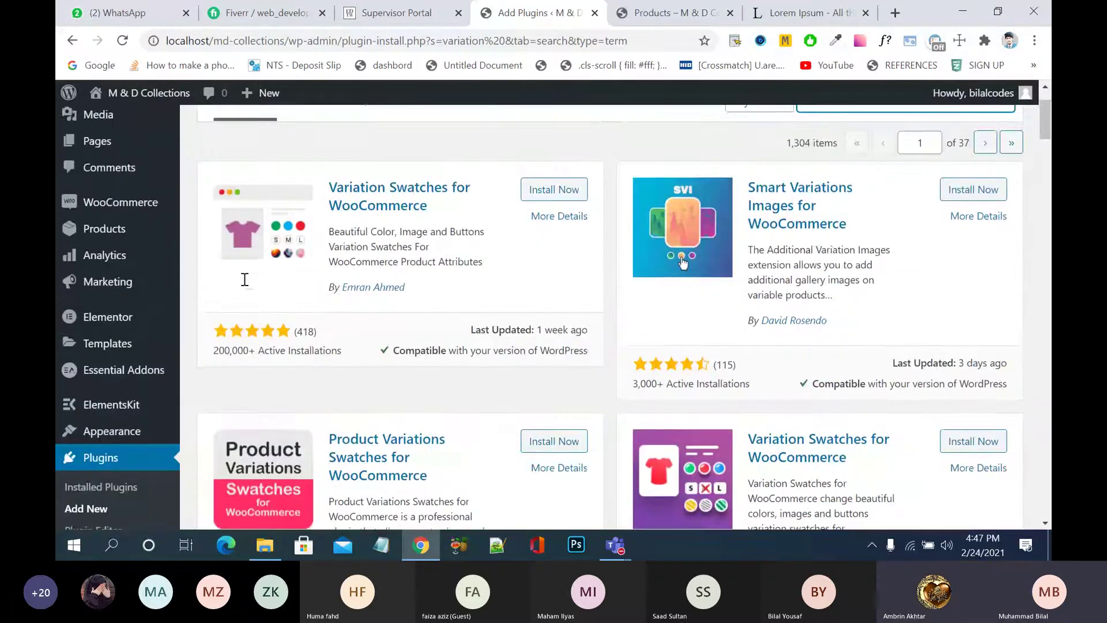
pyautogui.scroll(1, 244, 280)
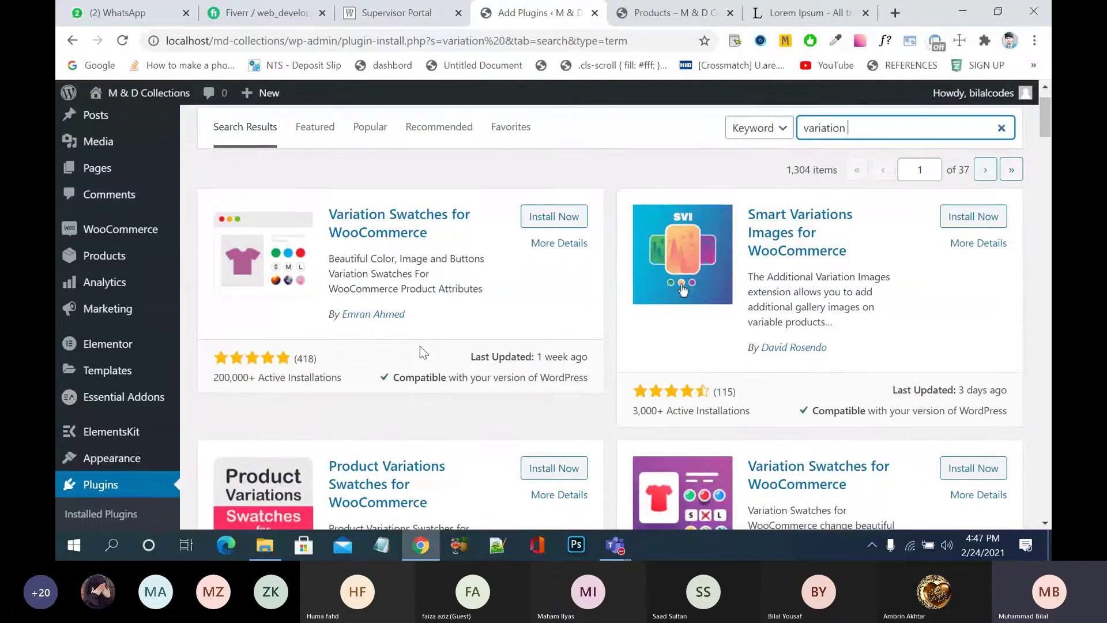
pyautogui.click(555, 217)
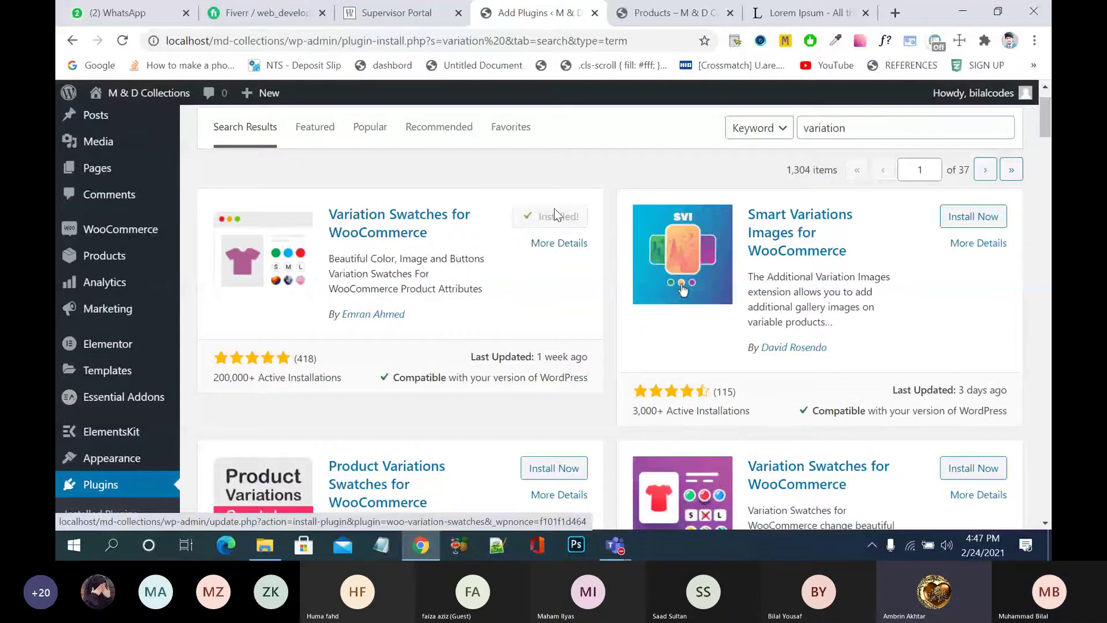
pyautogui.click(556, 216)
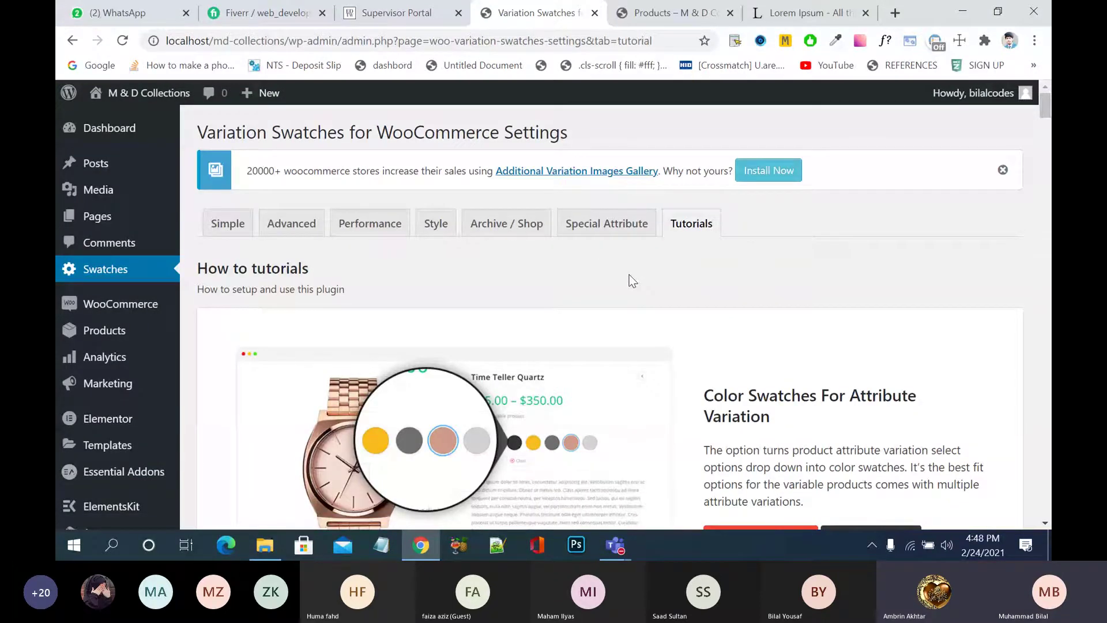
# - Dismiss the gallery plugin promo notice and go to Products > All Products
pyautogui.click(1003, 172)
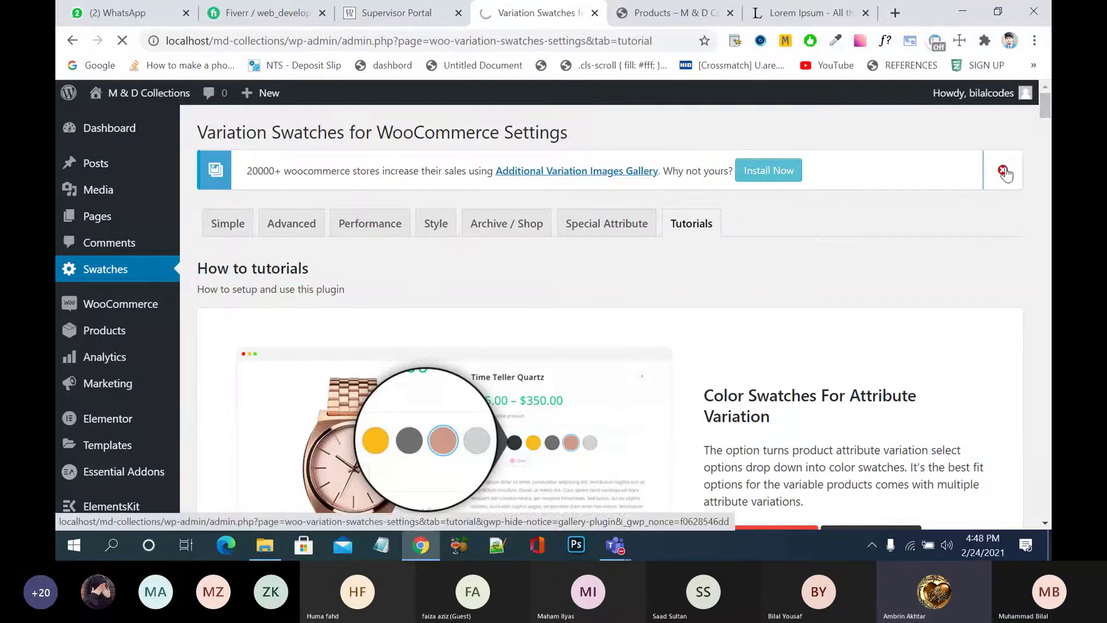
pyautogui.scroll(-2, 831, 227)
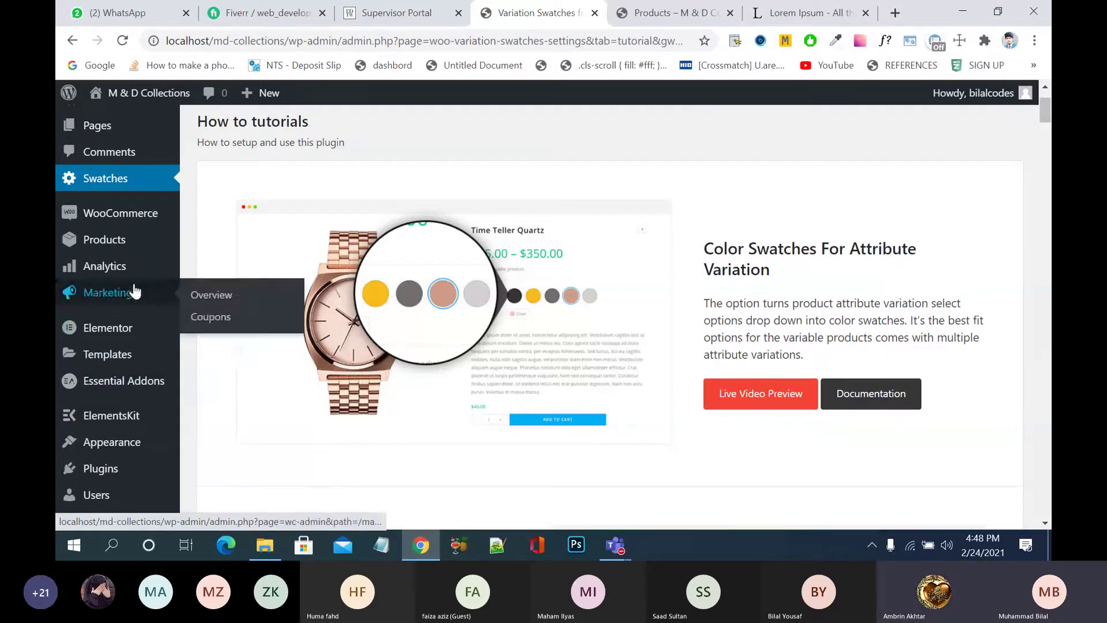
pyautogui.moveTo(137, 245)
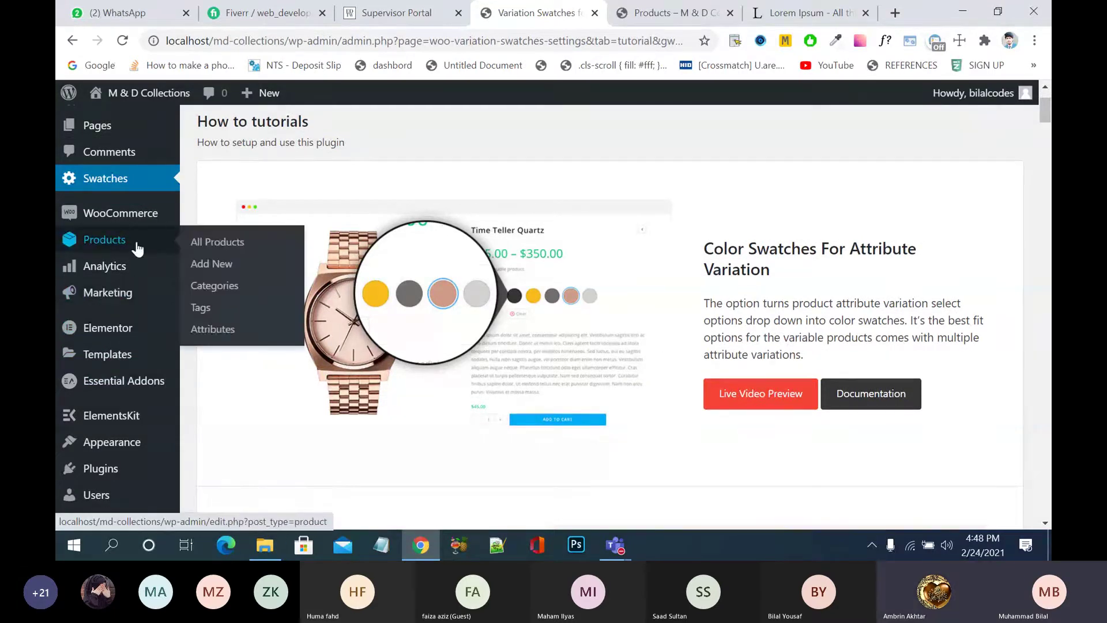
pyautogui.click(216, 248)
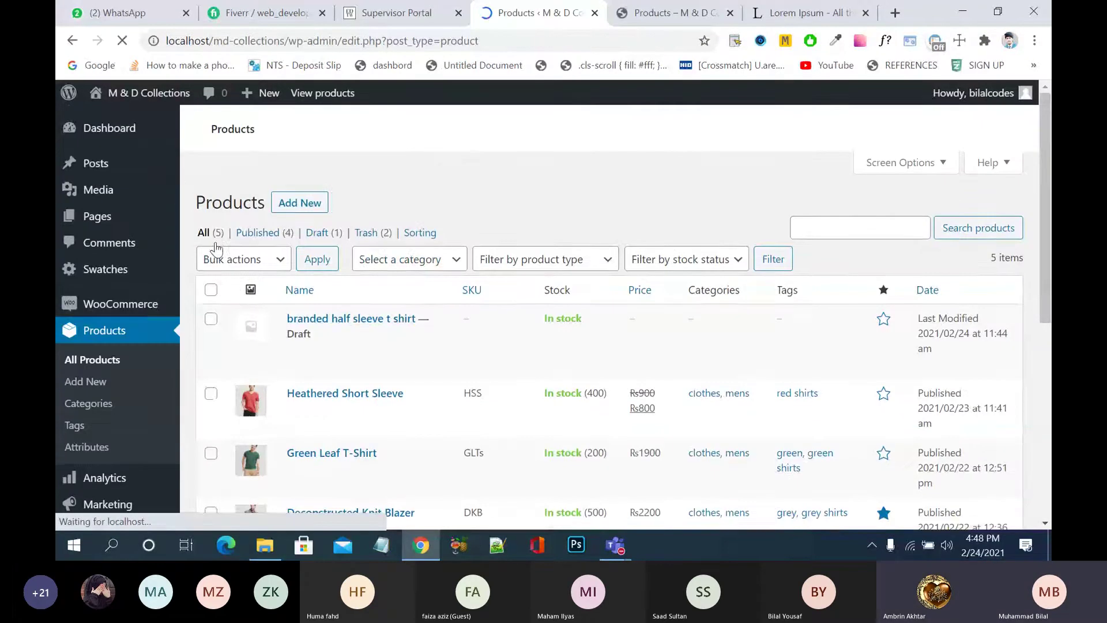
# - Move the draft 'branded half sleeve t shirt' product to the Trash
pyautogui.scroll(-3, 406, 314)
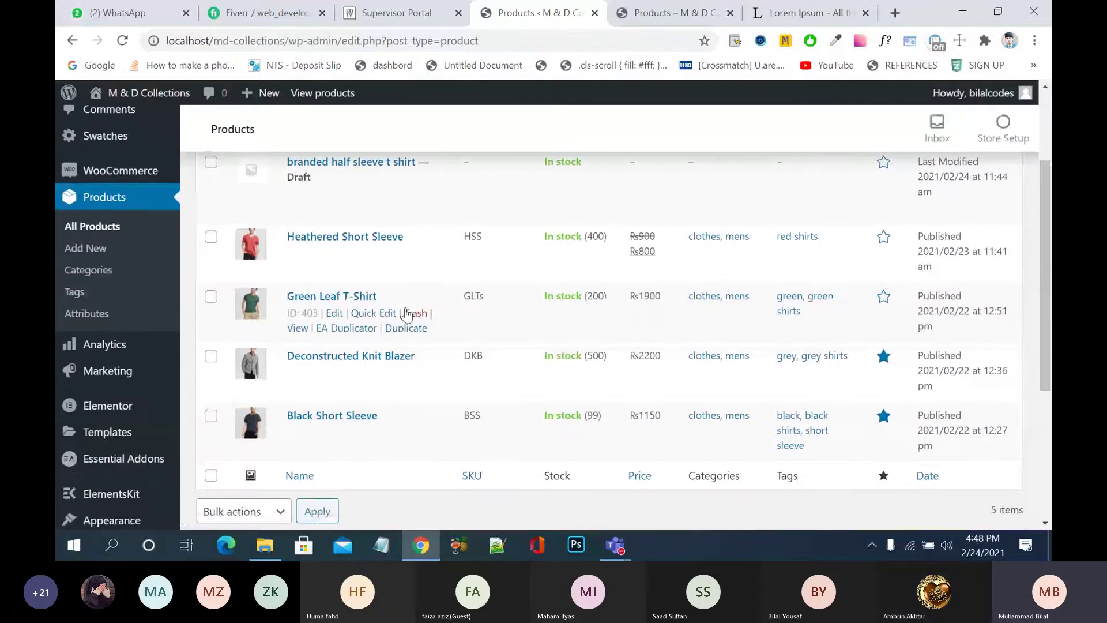
pyautogui.scroll(1, 407, 315)
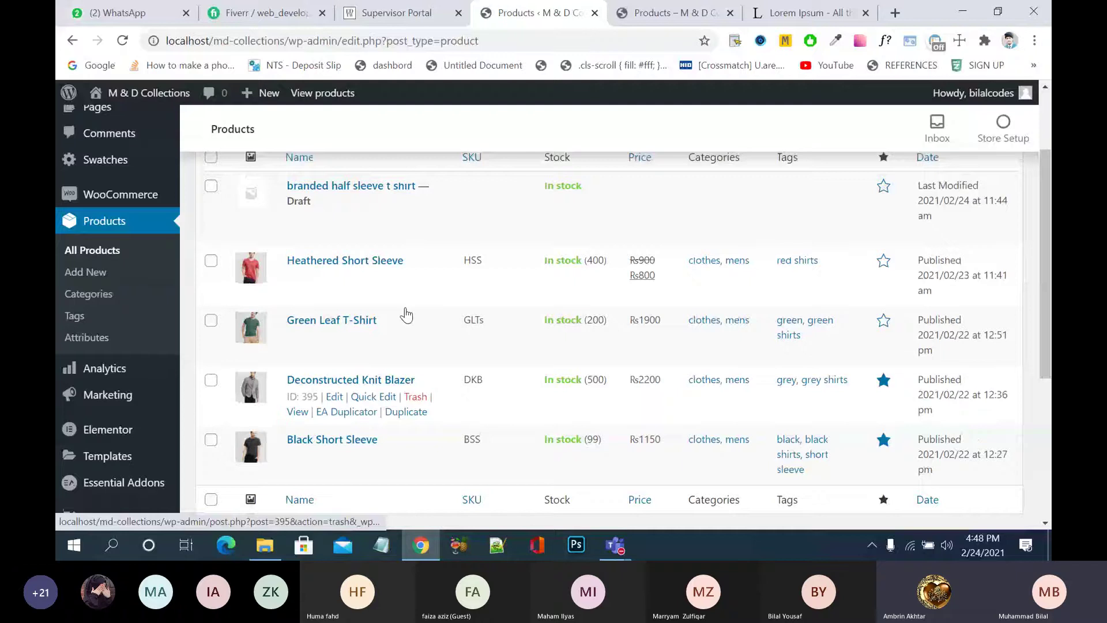
pyautogui.scroll(1, 407, 314)
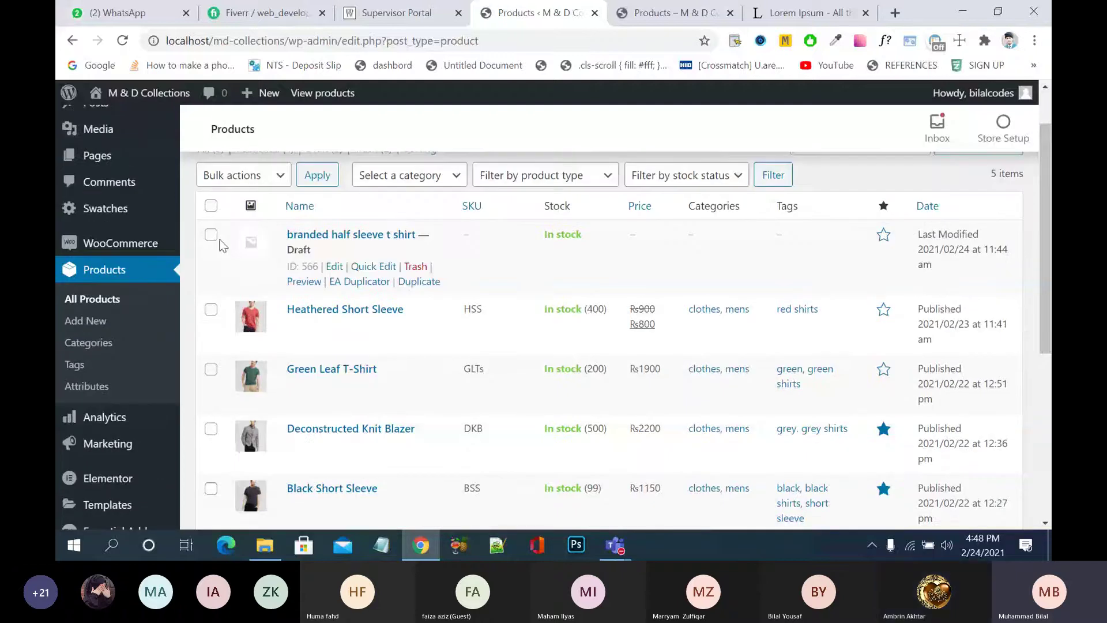
pyautogui.click(212, 235)
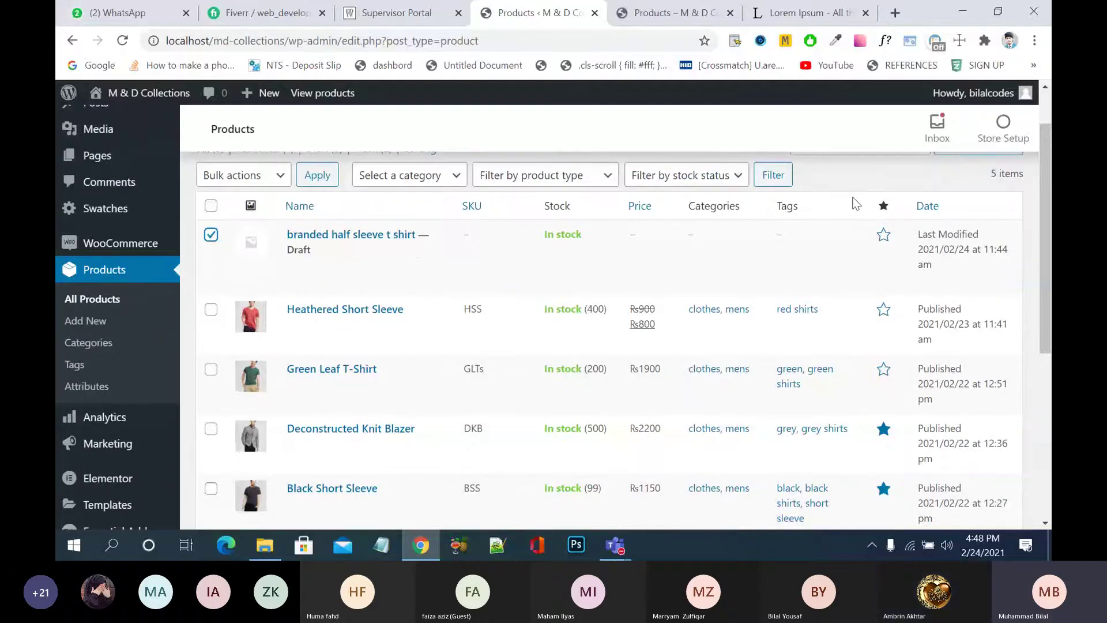
pyautogui.click(414, 268)
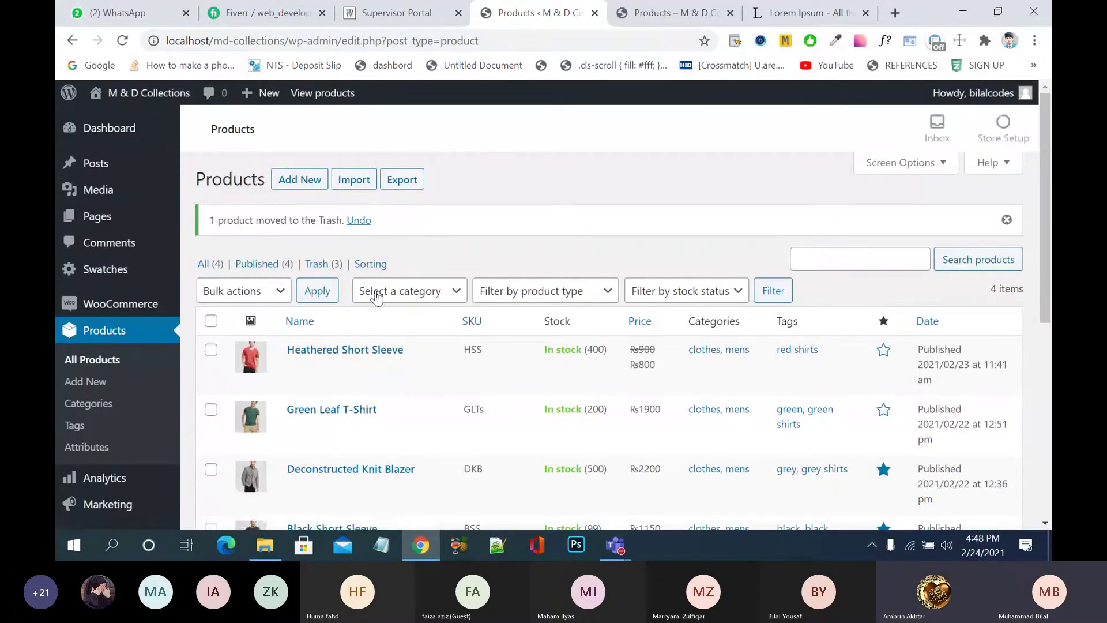
pyautogui.scroll(-2, 379, 326)
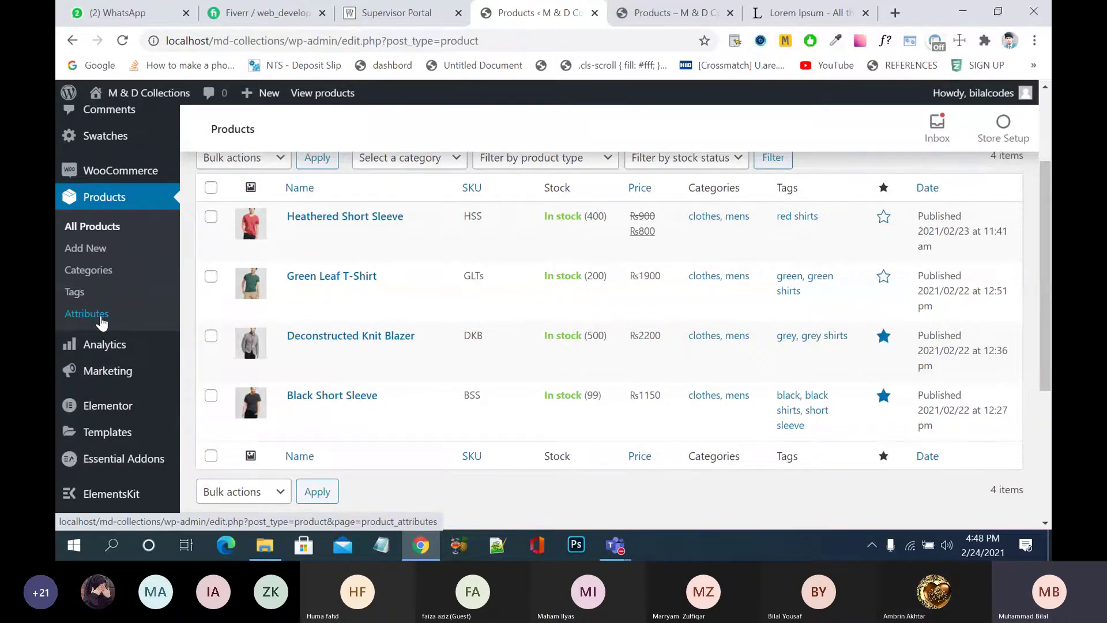
# - On the Attributes page, enter a new attribute named 'Size' with slug 'size'
pyautogui.click(100, 319)
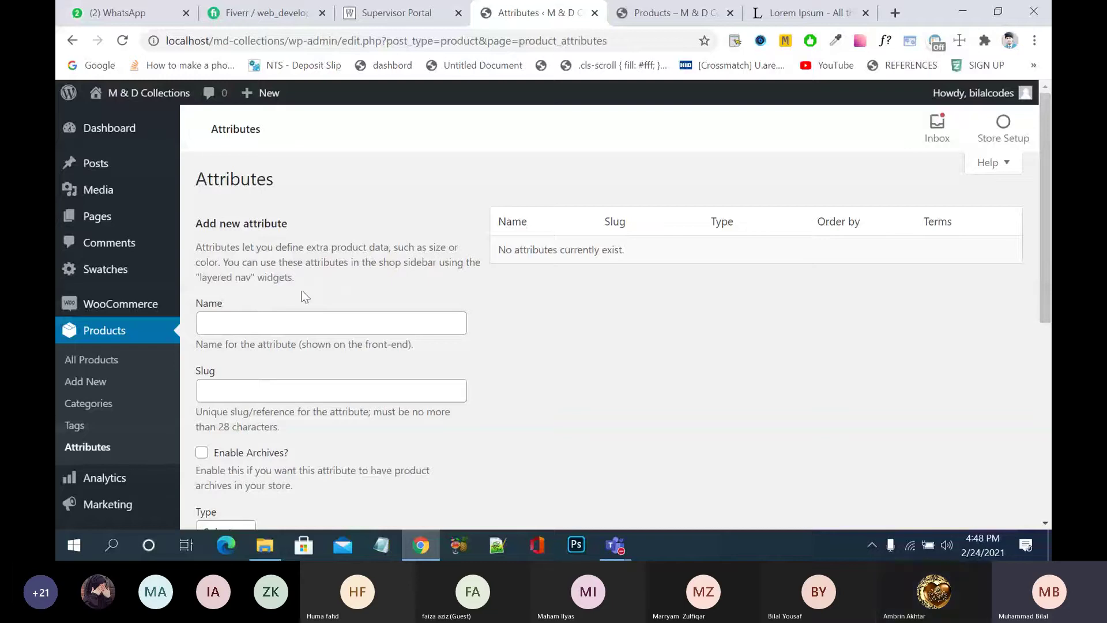
pyautogui.scroll(-1, 338, 303)
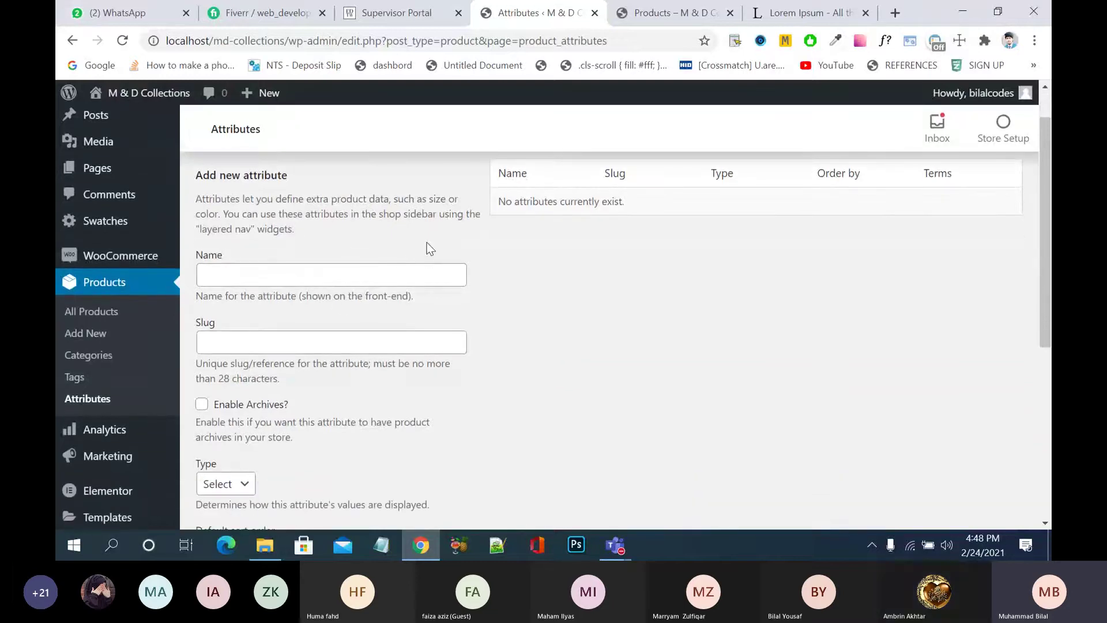
pyautogui.click(267, 267)
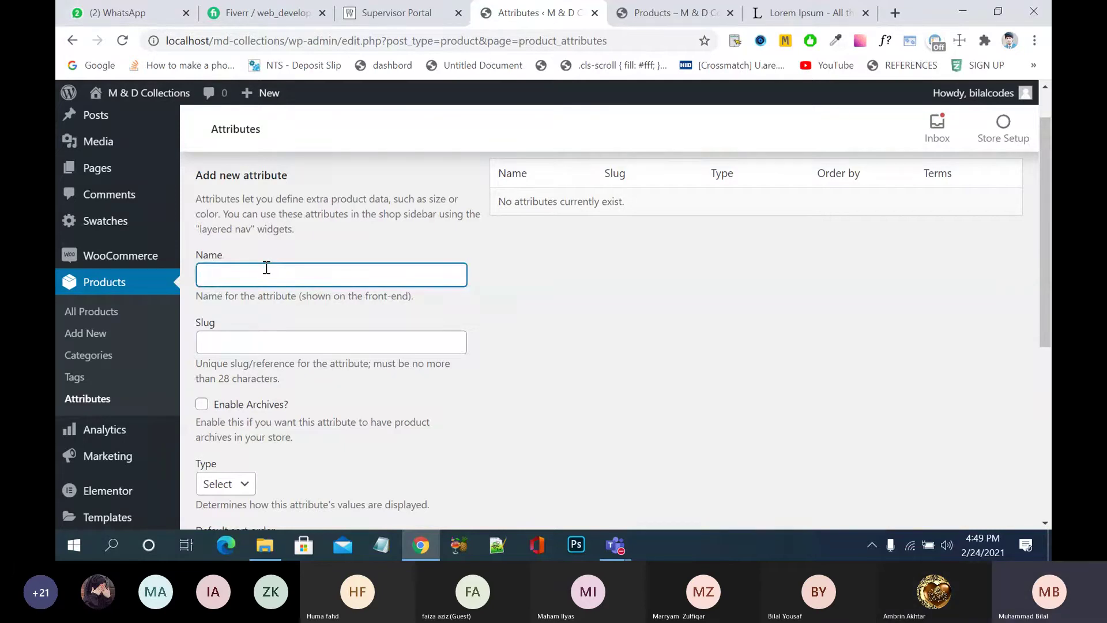
pyautogui.write('S')
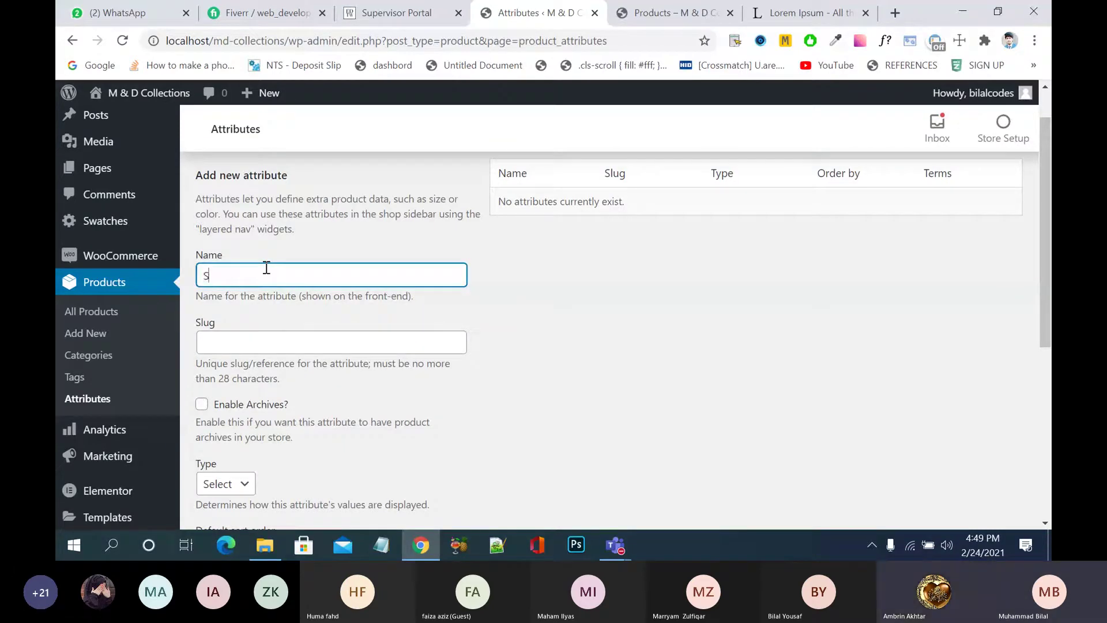
pyautogui.write('ize')
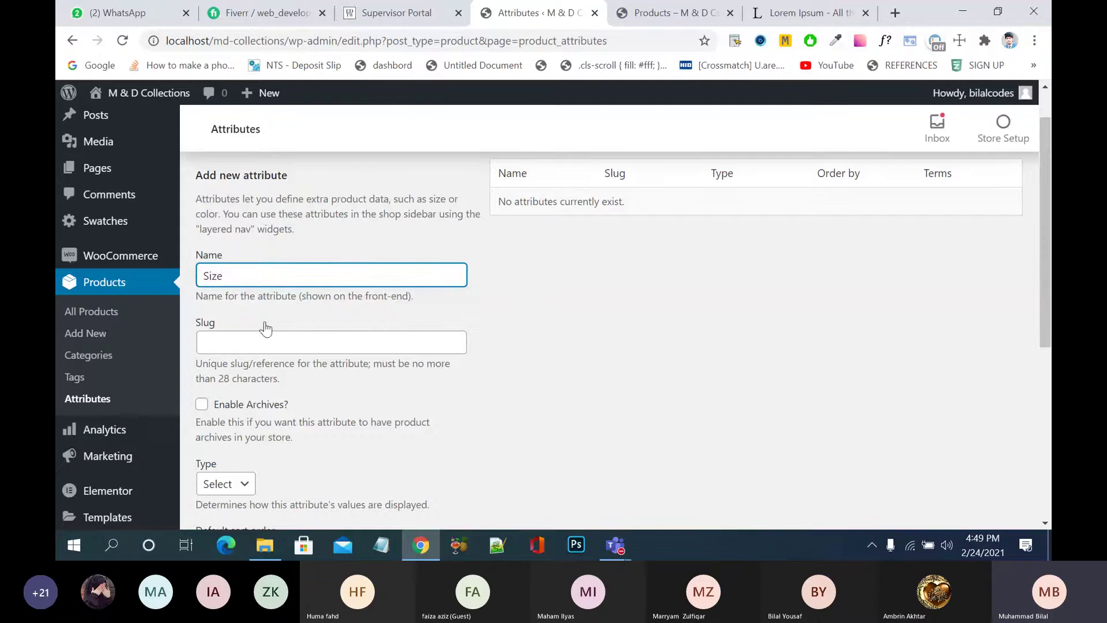
pyautogui.click(265, 337)
pyautogui.write('size')
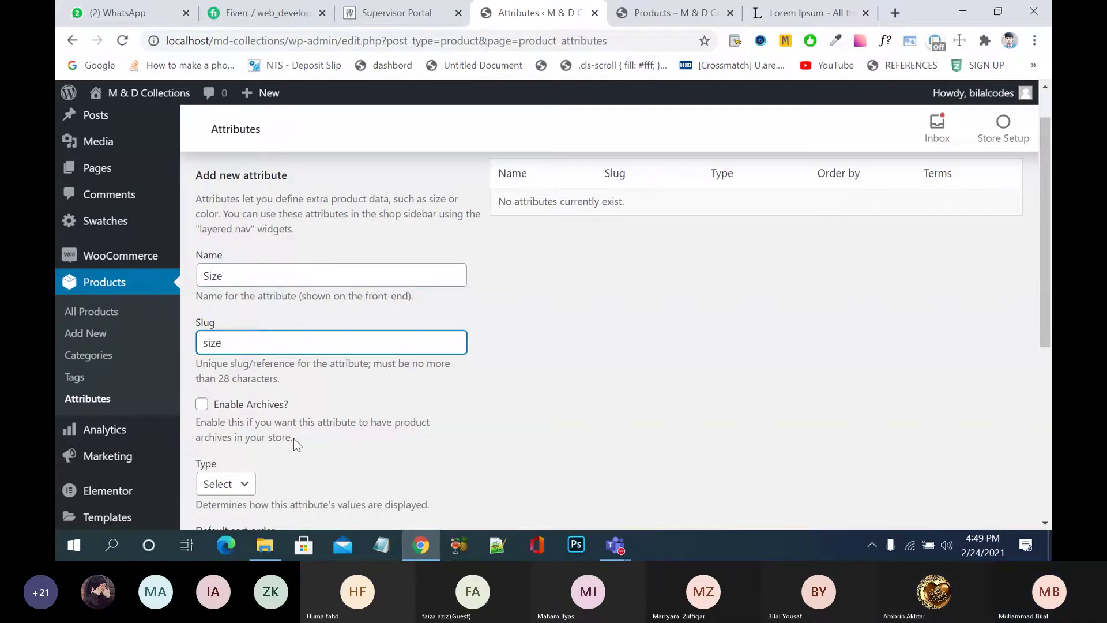
# - Set the Size attribute's display type to Button
pyautogui.scroll(-1, 293, 439)
pyautogui.scroll(-2, 363, 429)
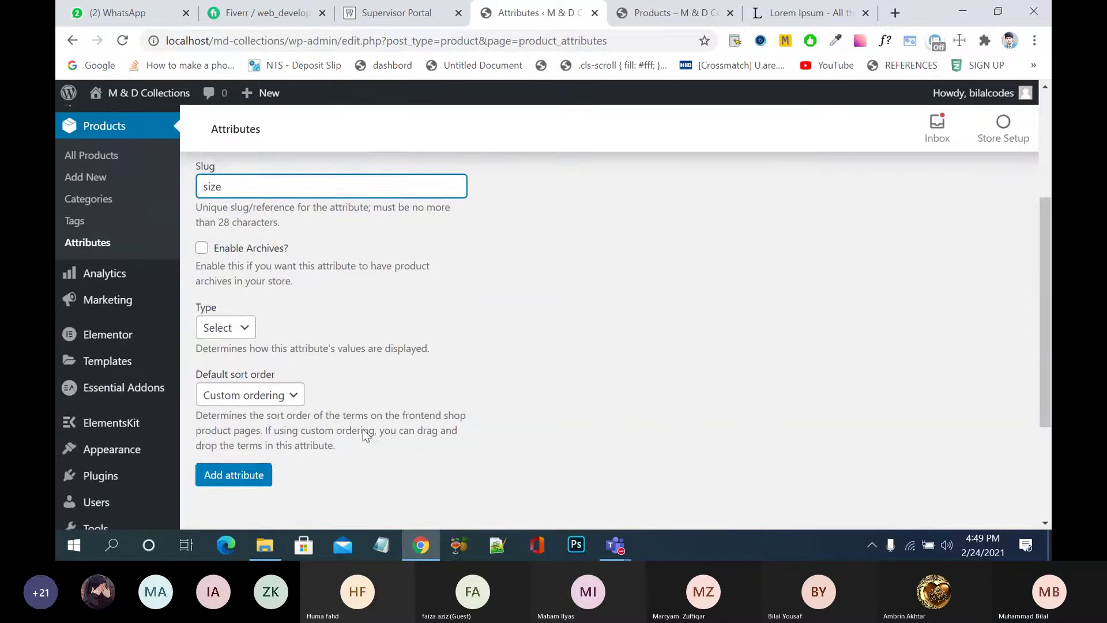
pyautogui.click(249, 315)
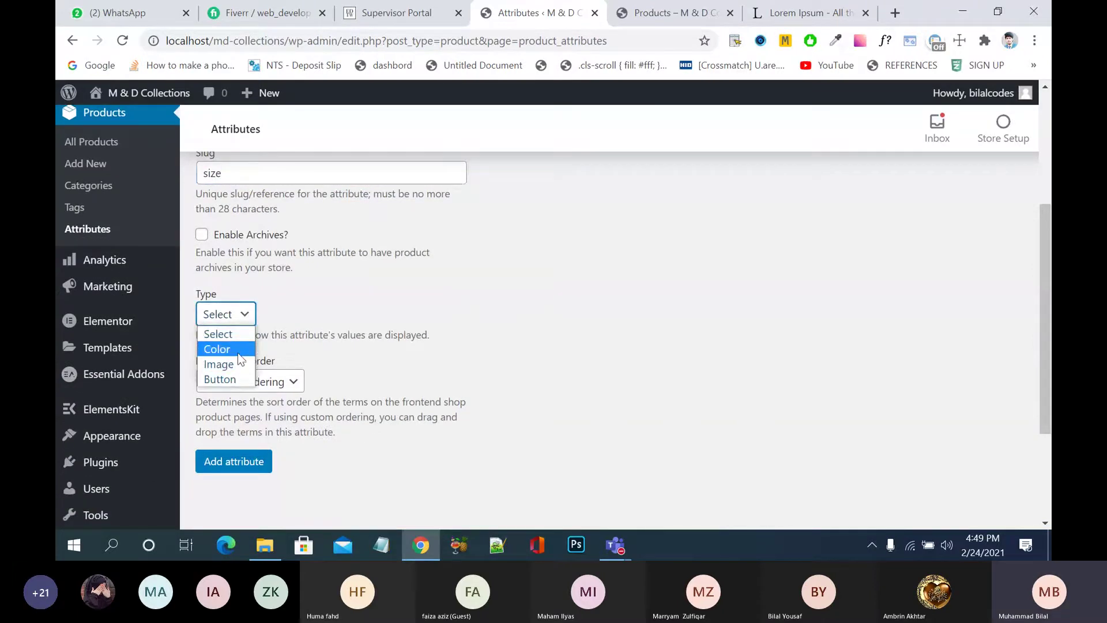
pyautogui.click(233, 380)
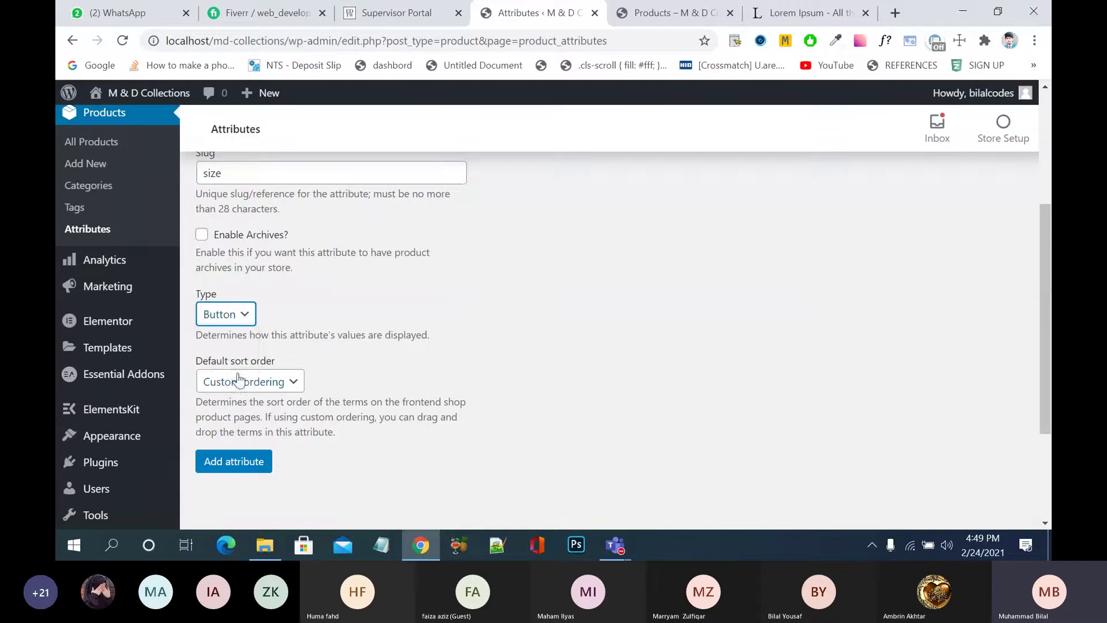
pyautogui.scroll(3, 579, 307)
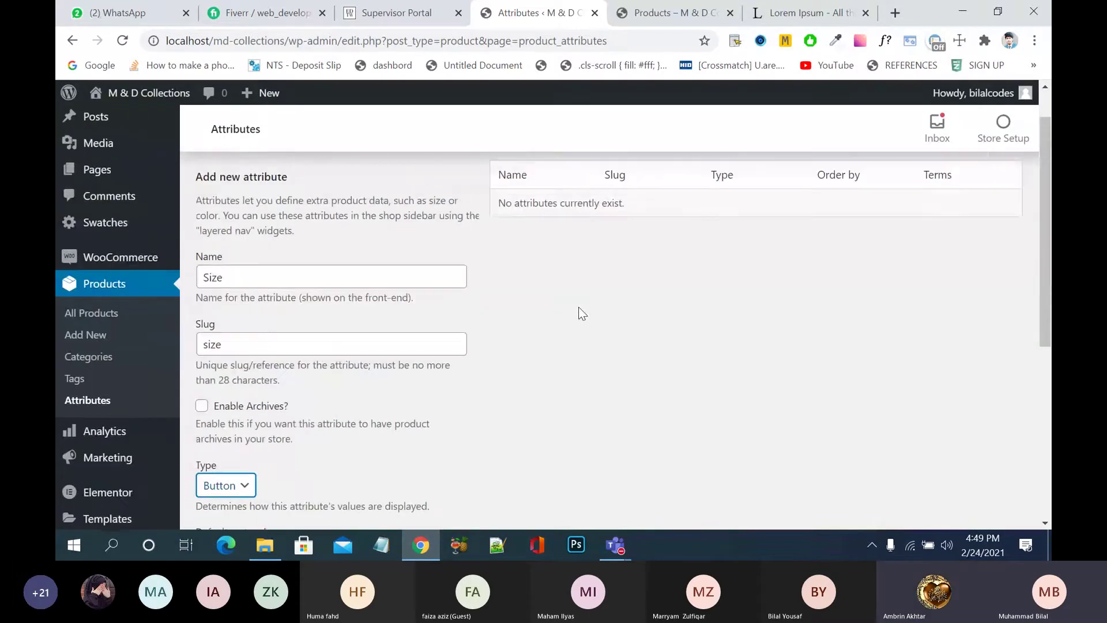
pyautogui.scroll(-1, 579, 308)
pyautogui.scroll(-1, 580, 311)
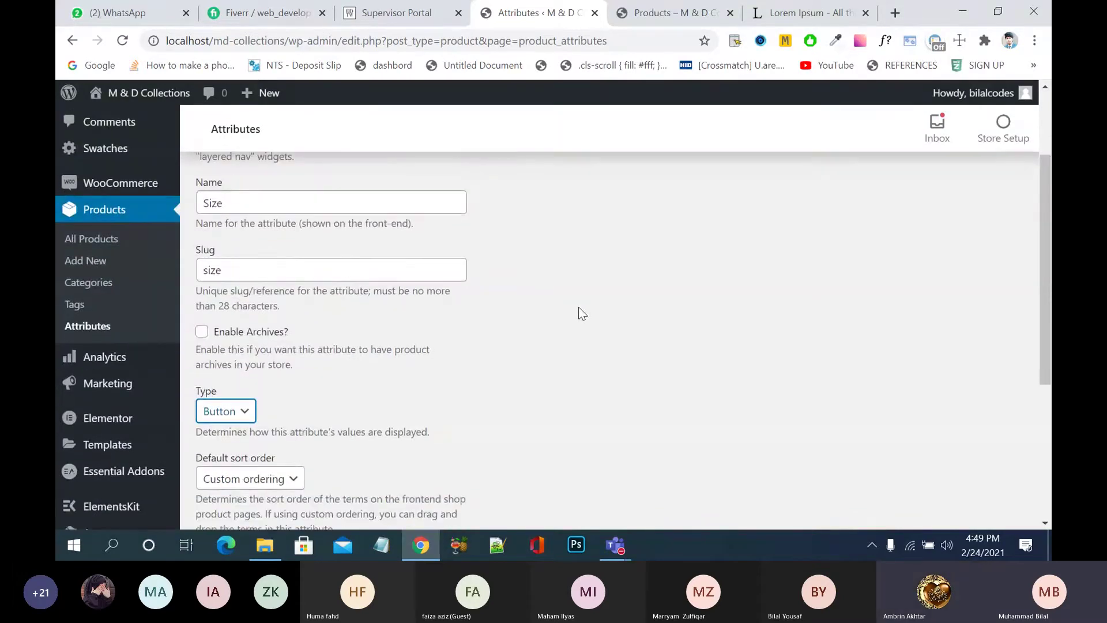
pyautogui.click(356, 275)
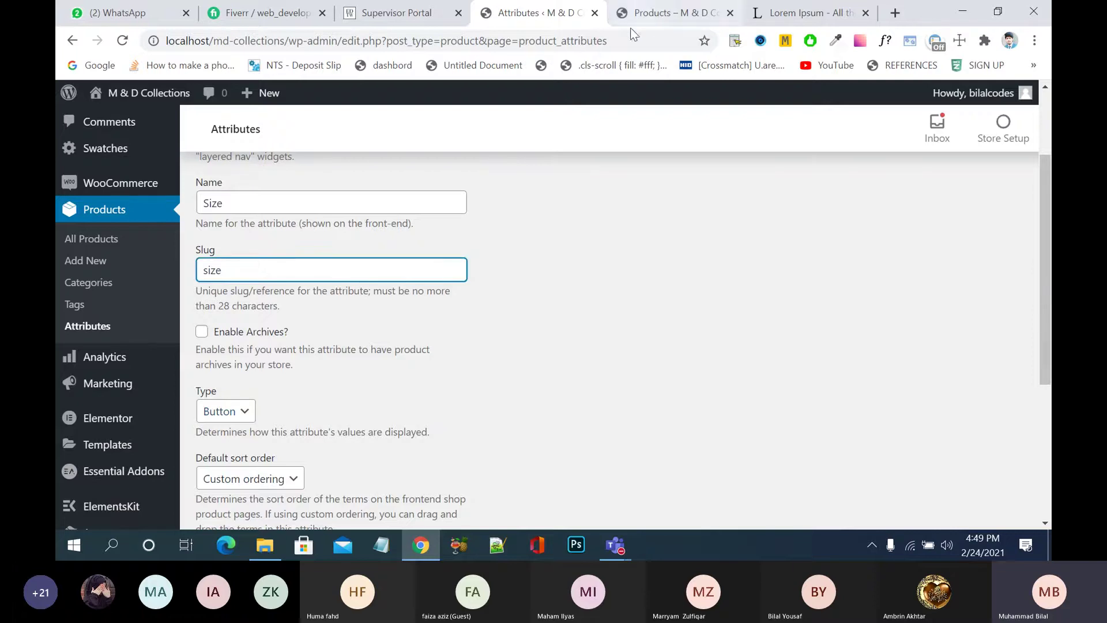
pyautogui.moveTo(633, 40); pyautogui.dragTo(565, 40)
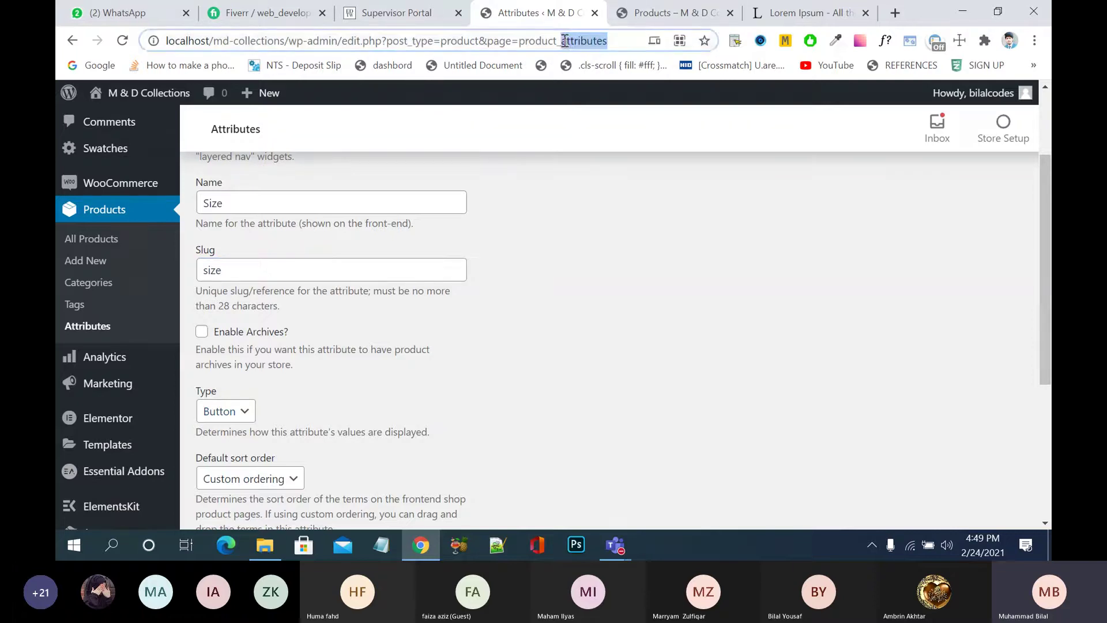
pyautogui.click(567, 221)
# - Try Name sort order, revert to Custom ordering, and add the Size attribute
pyautogui.scroll(-1, 546, 277)
pyautogui.scroll(-2, 545, 288)
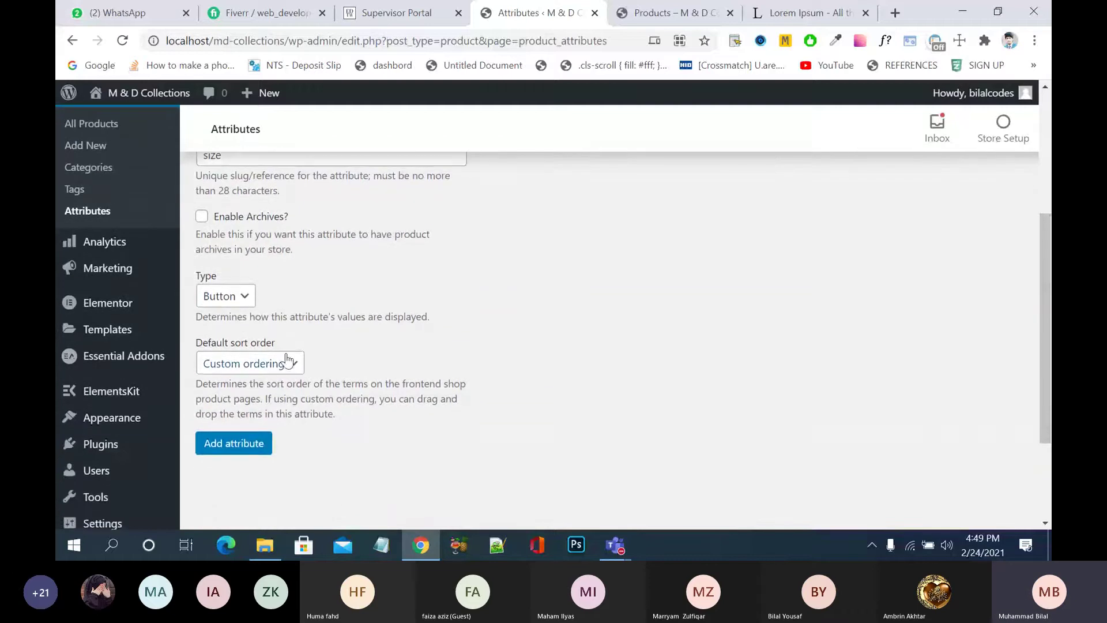
pyautogui.click(295, 363)
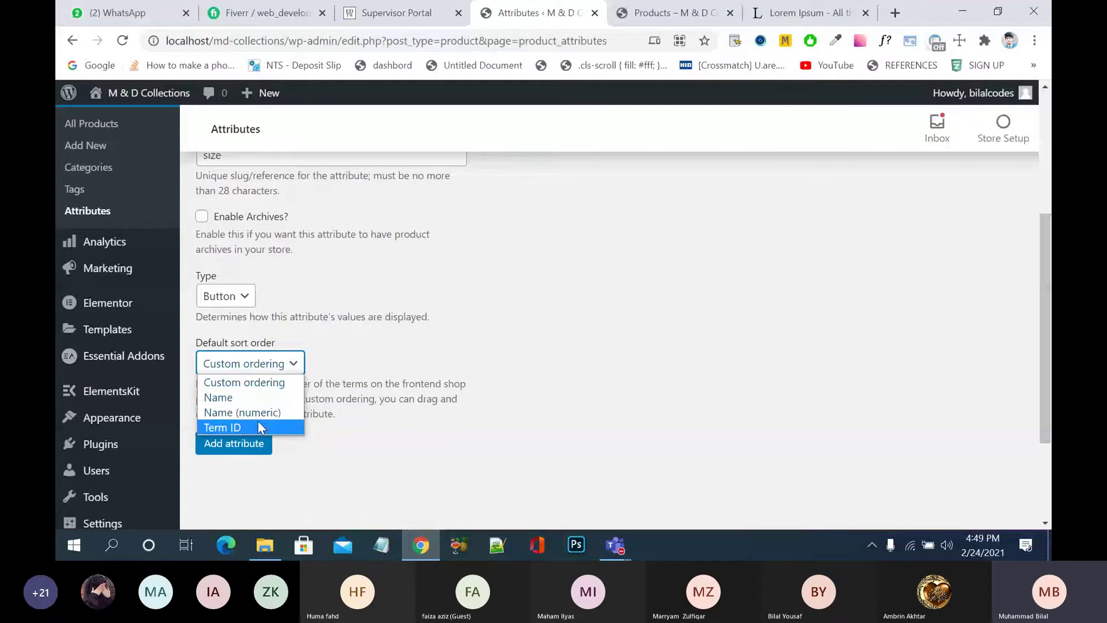
pyautogui.click(264, 397)
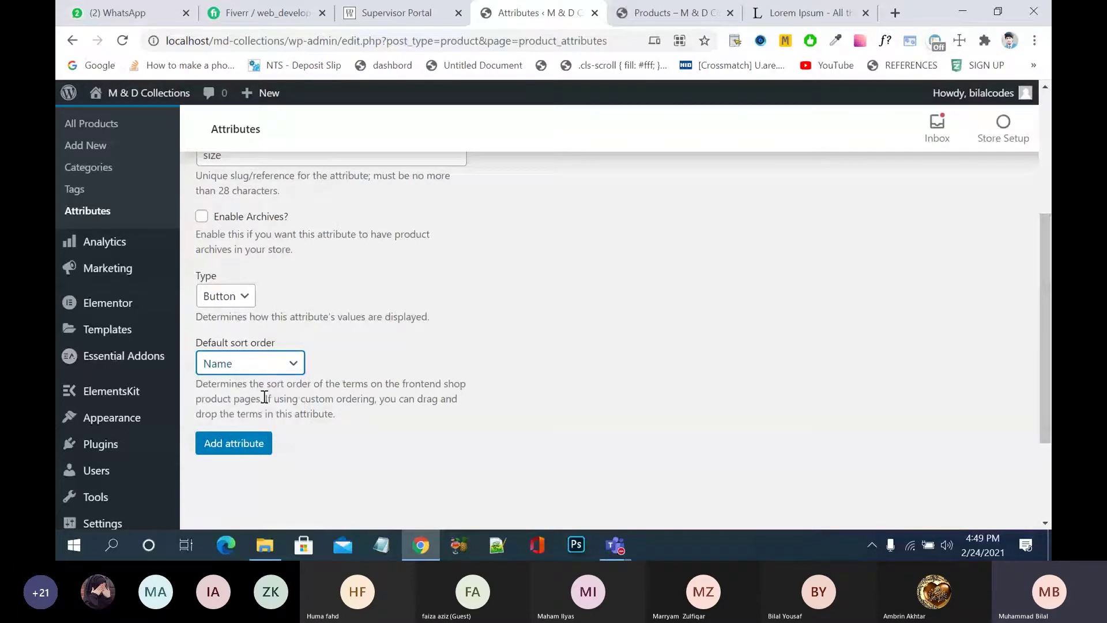
pyautogui.click(290, 363)
pyautogui.click(281, 387)
pyautogui.scroll(1, 245, 449)
pyautogui.scroll(-1, 247, 439)
pyautogui.click(250, 430)
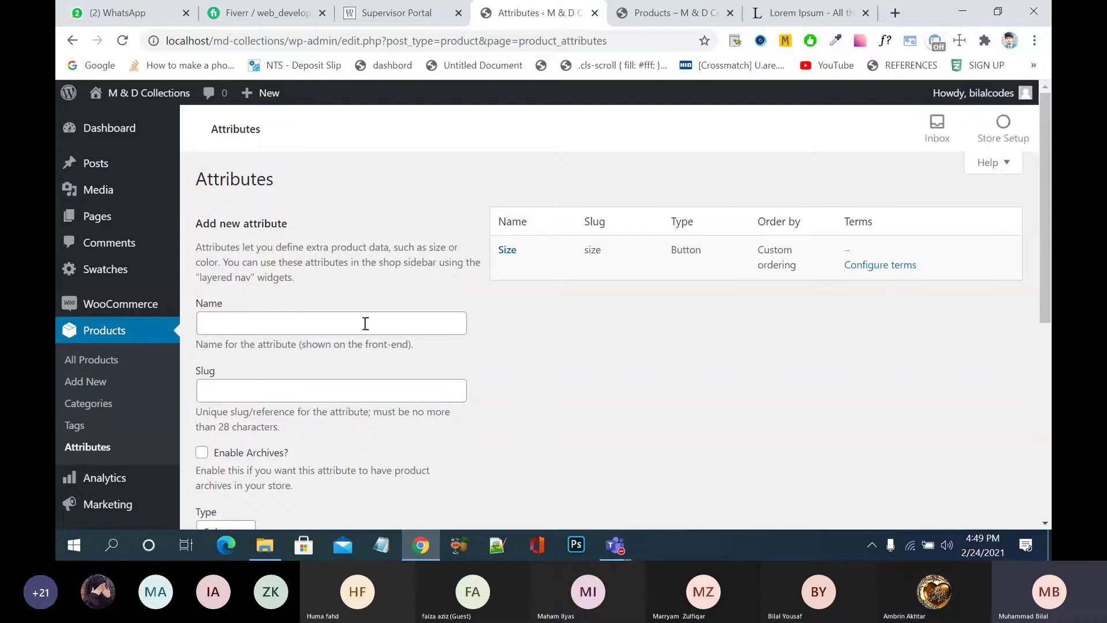
# - Enter a new attribute named 'Color' with slug 'color'
pyautogui.click(365, 324)
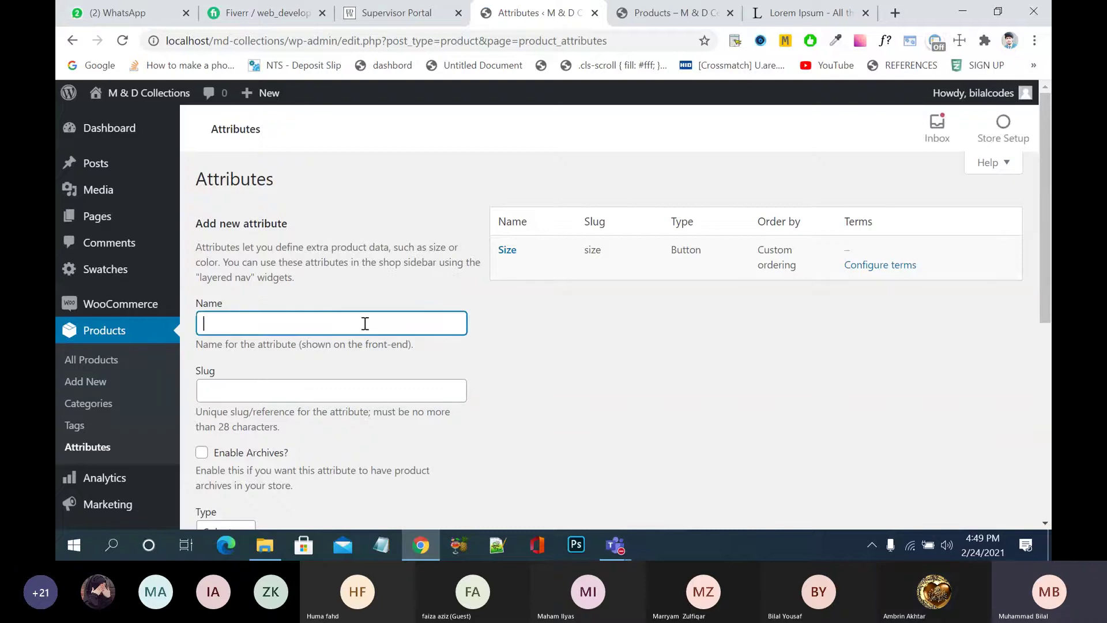
pyautogui.write('Color')
pyautogui.press('Tab')
pyautogui.write('color')
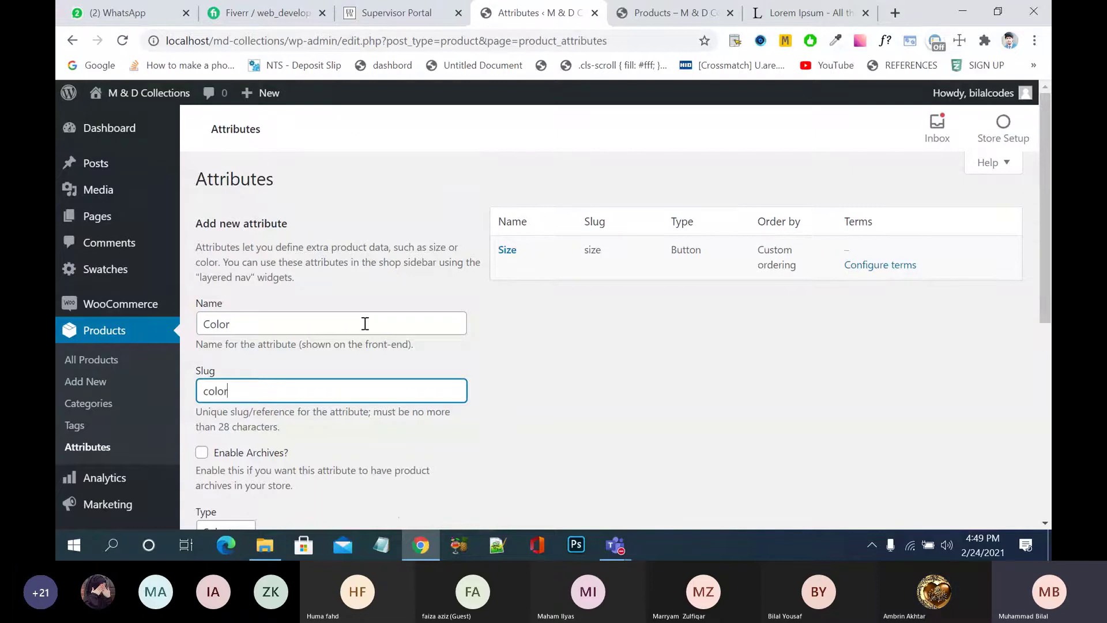
# - Choose the Color display type, keep Custom ordering, and add the attribute
pyautogui.scroll(-2, 374, 390)
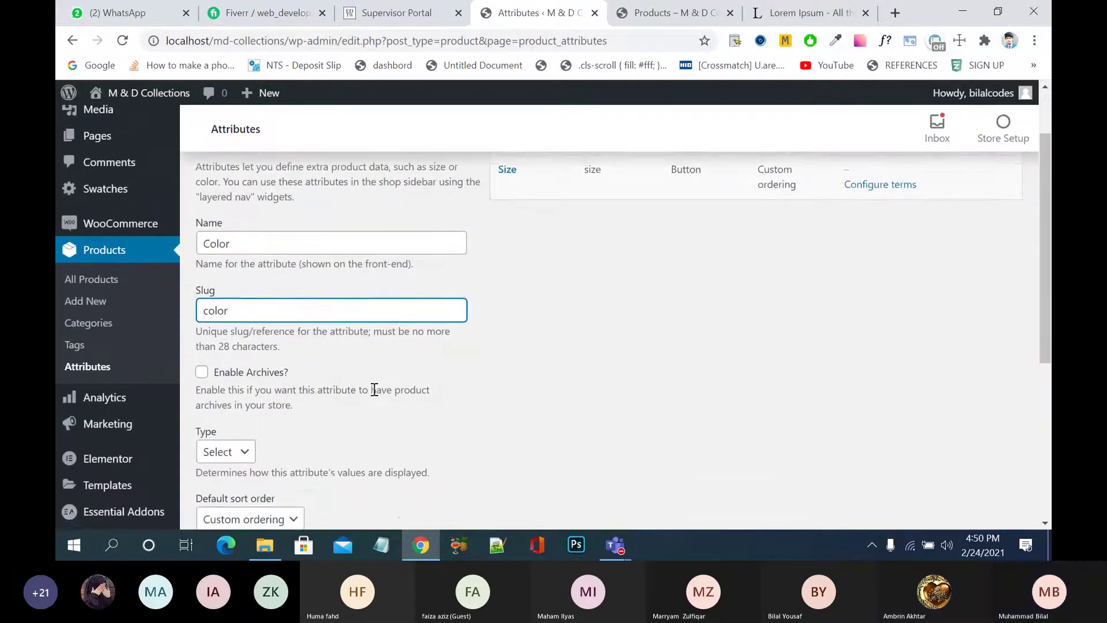
pyautogui.scroll(-4, 374, 390)
pyautogui.click(244, 288)
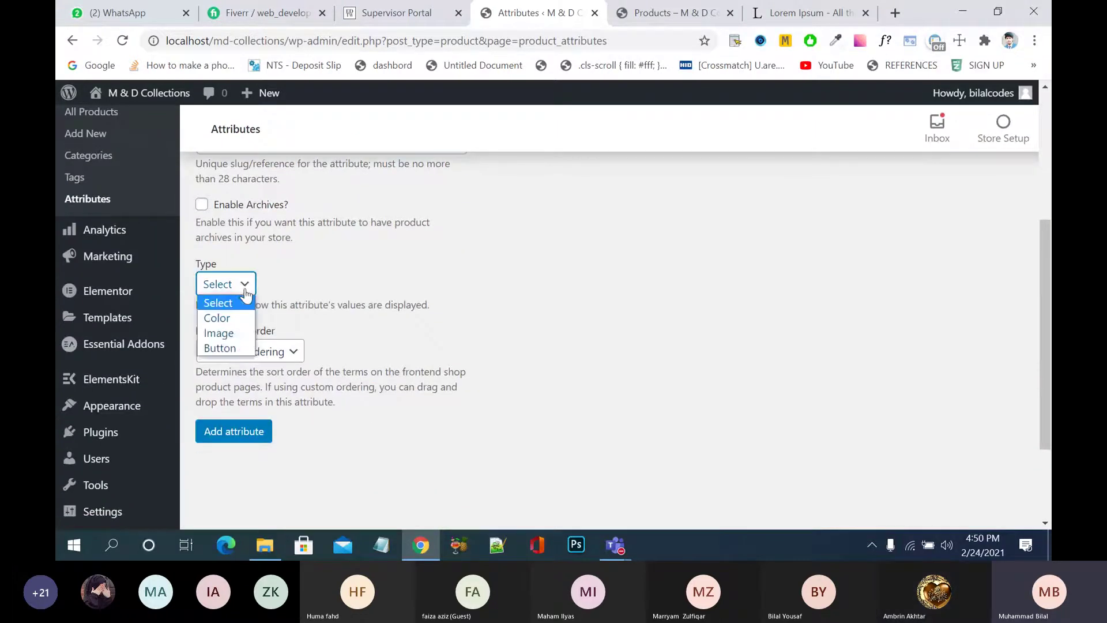
pyautogui.click(241, 317)
pyautogui.click(286, 352)
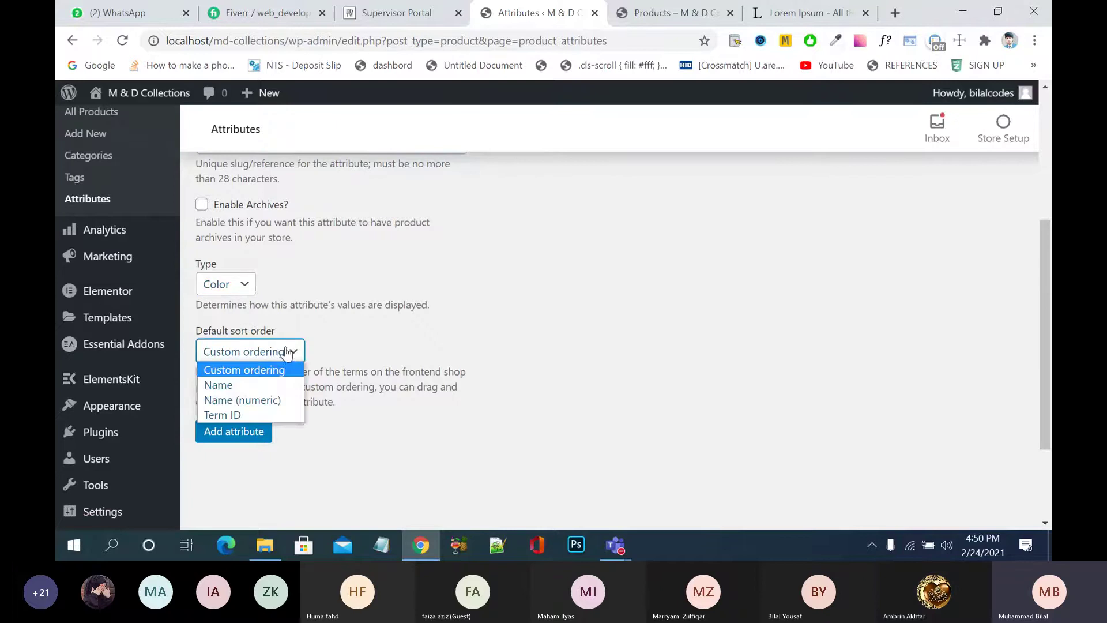
pyautogui.click(316, 343)
pyautogui.click(236, 434)
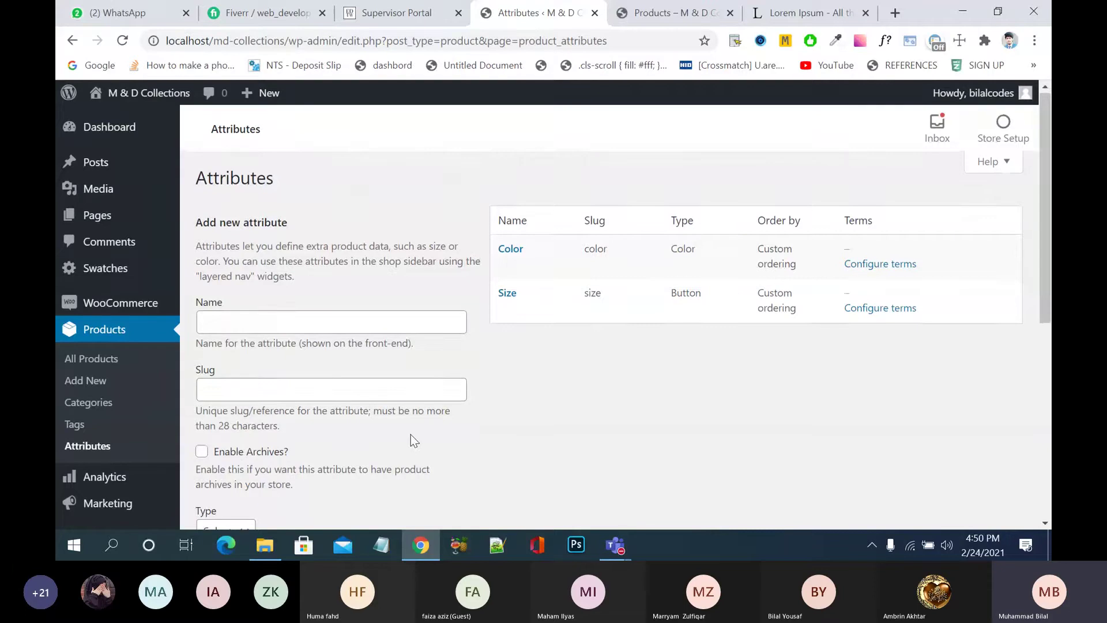
pyautogui.scroll(-2, 410, 435)
pyautogui.scroll(2, 410, 434)
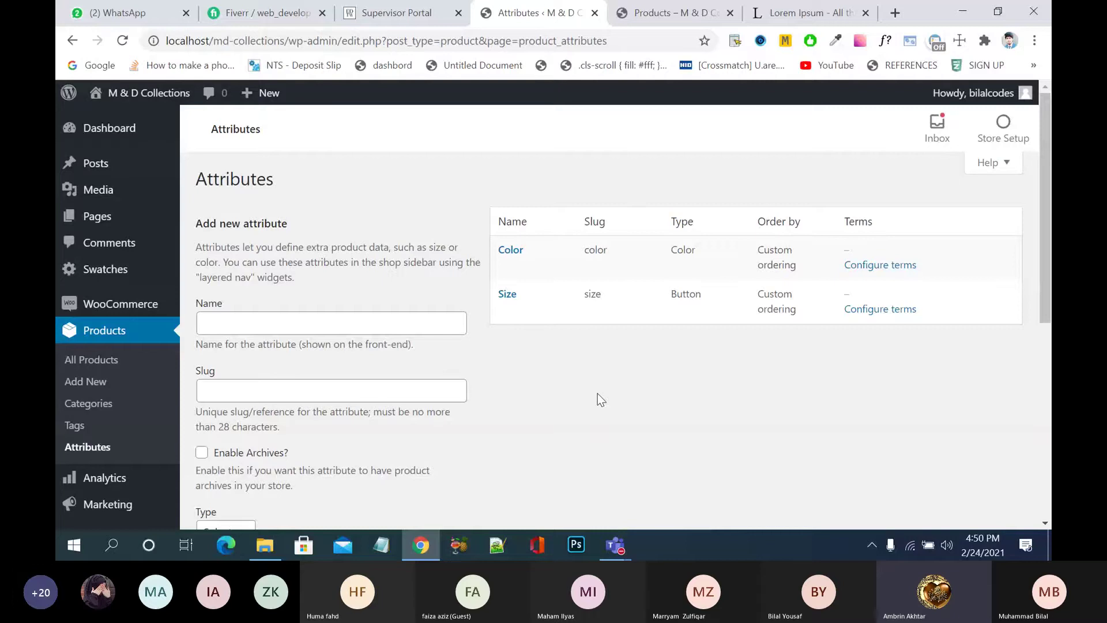
pyautogui.click(817, 10)
# - In a new tab, load the ecomm.nayyarshaikh.com demo store and open its Shop page
pyautogui.click(866, 12)
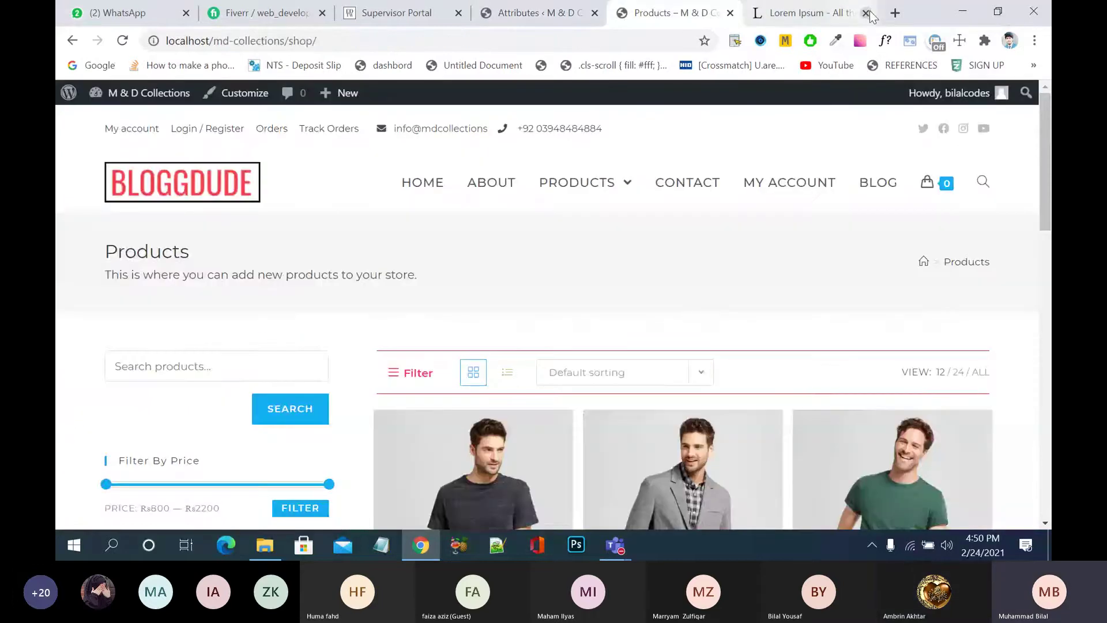
pyautogui.click(895, 13)
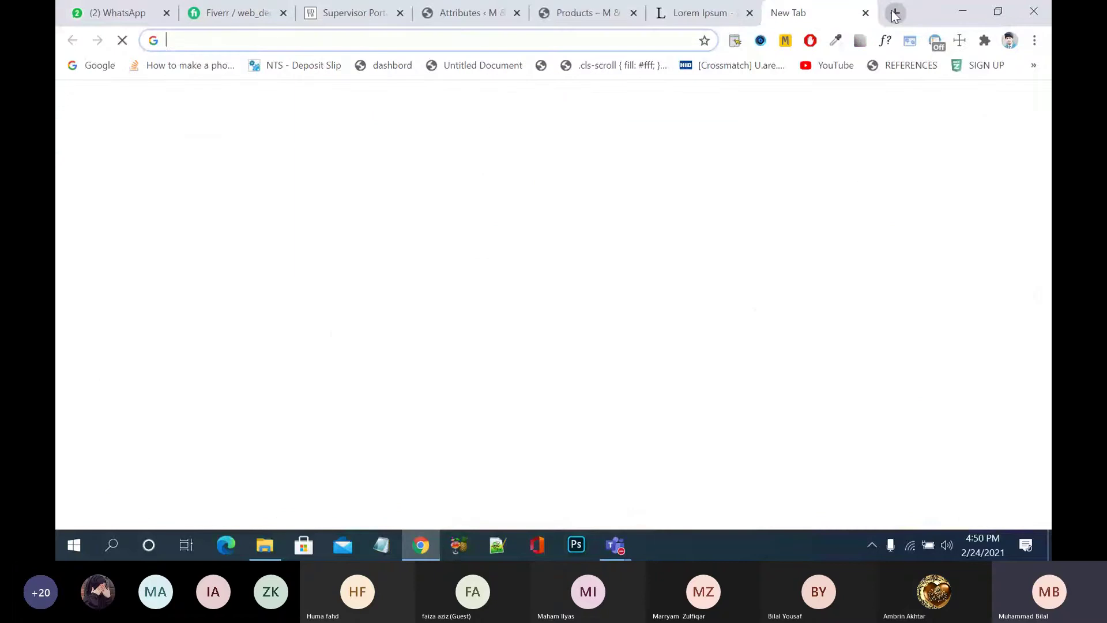
pyautogui.write('ecomm.nayyarshaikh.com')
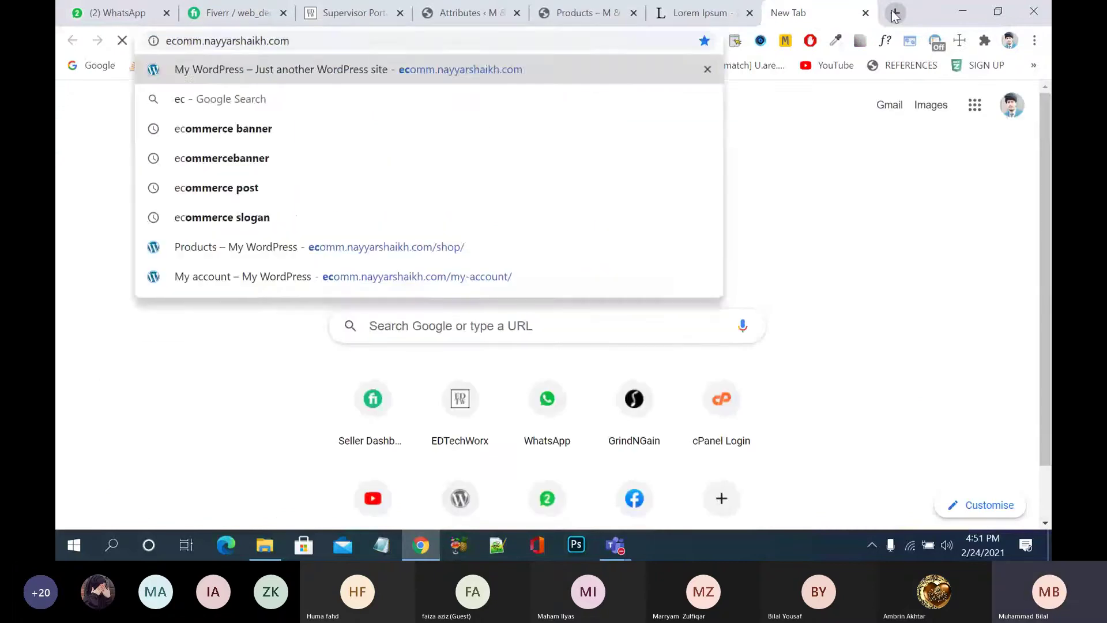
pyautogui.press('Return')
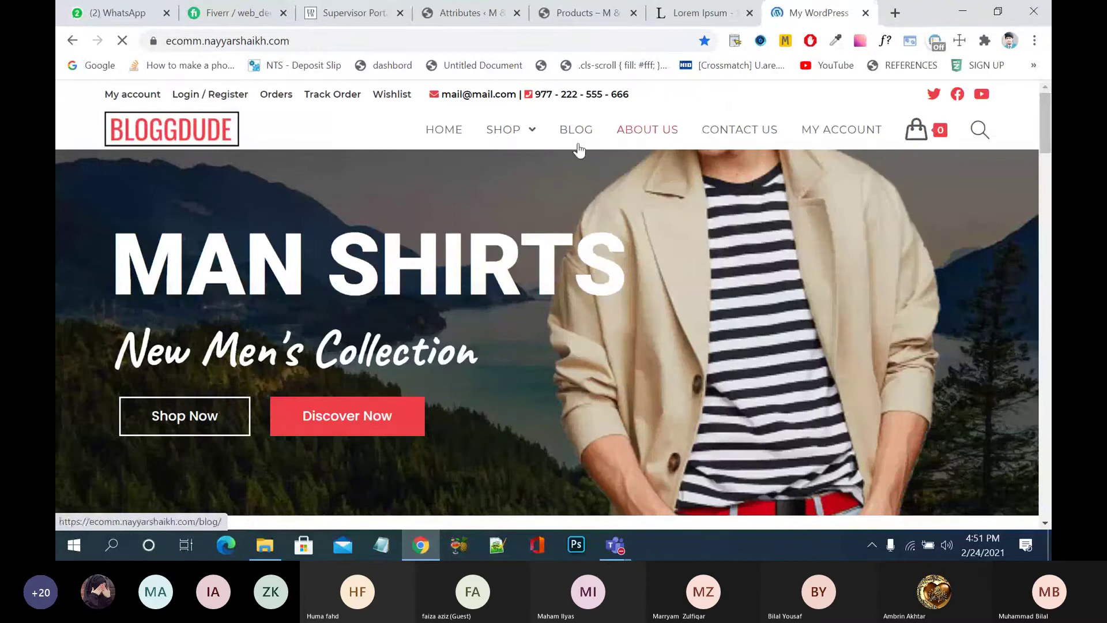
pyautogui.click(509, 133)
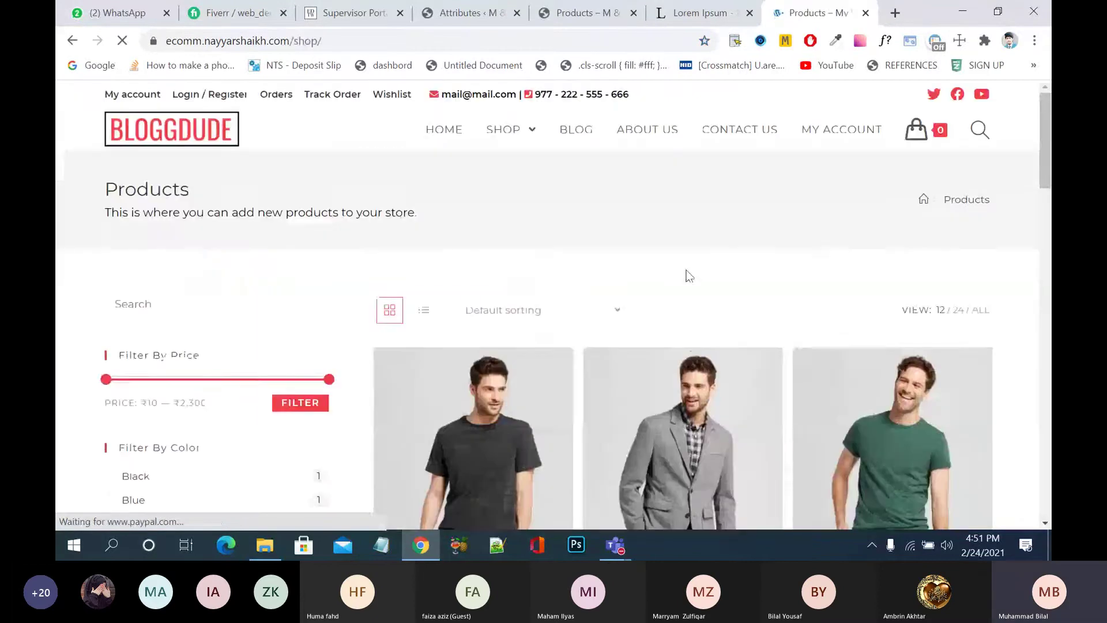
pyautogui.scroll(-3, 687, 276)
pyautogui.scroll(-6, 687, 276)
# - View the Herringbone Blazer, then the Sherpa Fleece Jacket product pages
pyautogui.click(687, 276)
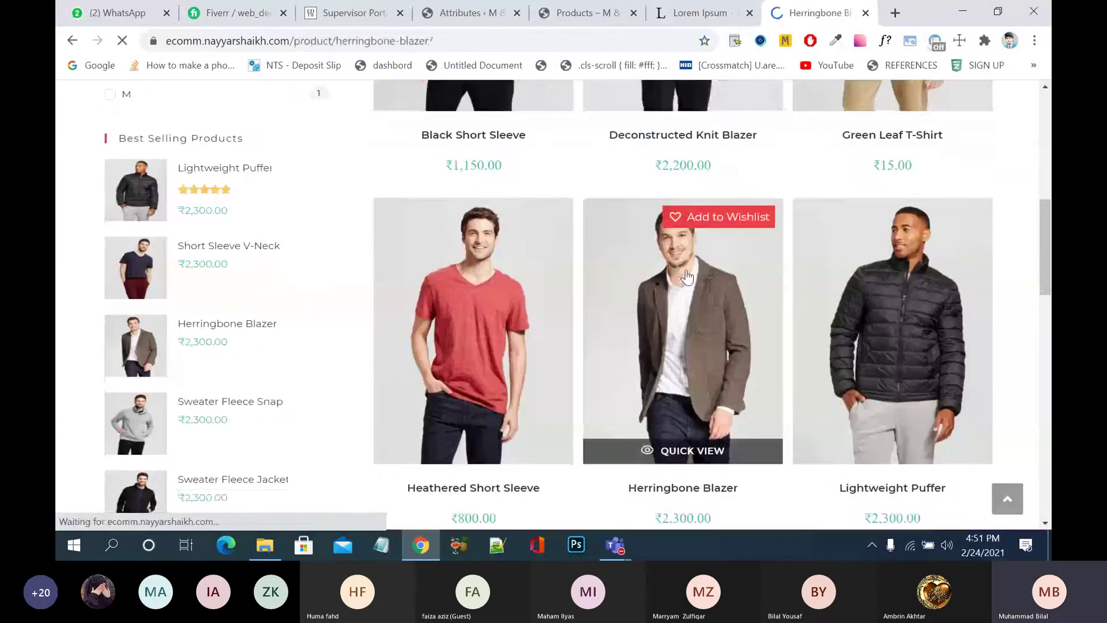
pyautogui.scroll(-5, 687, 275)
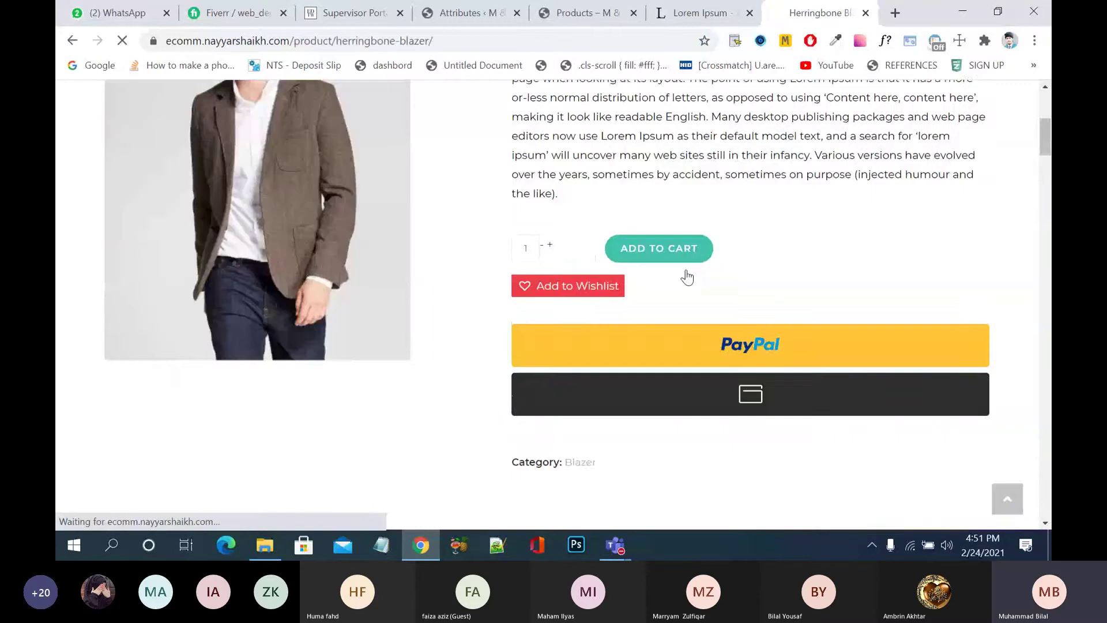
pyautogui.click(71, 41)
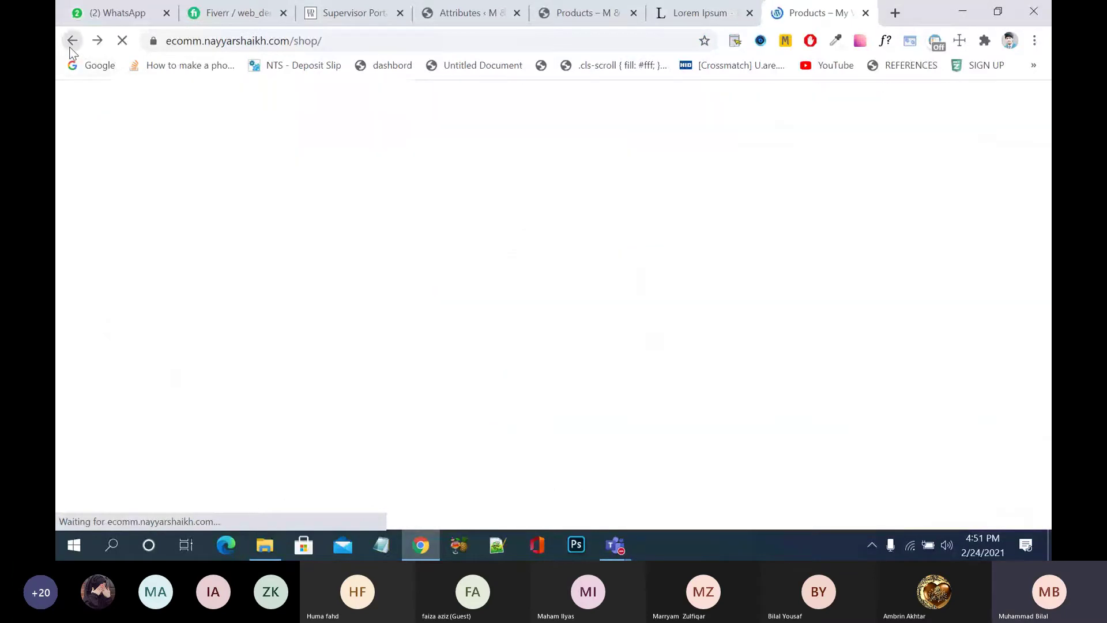
pyautogui.scroll(-6, 570, 315)
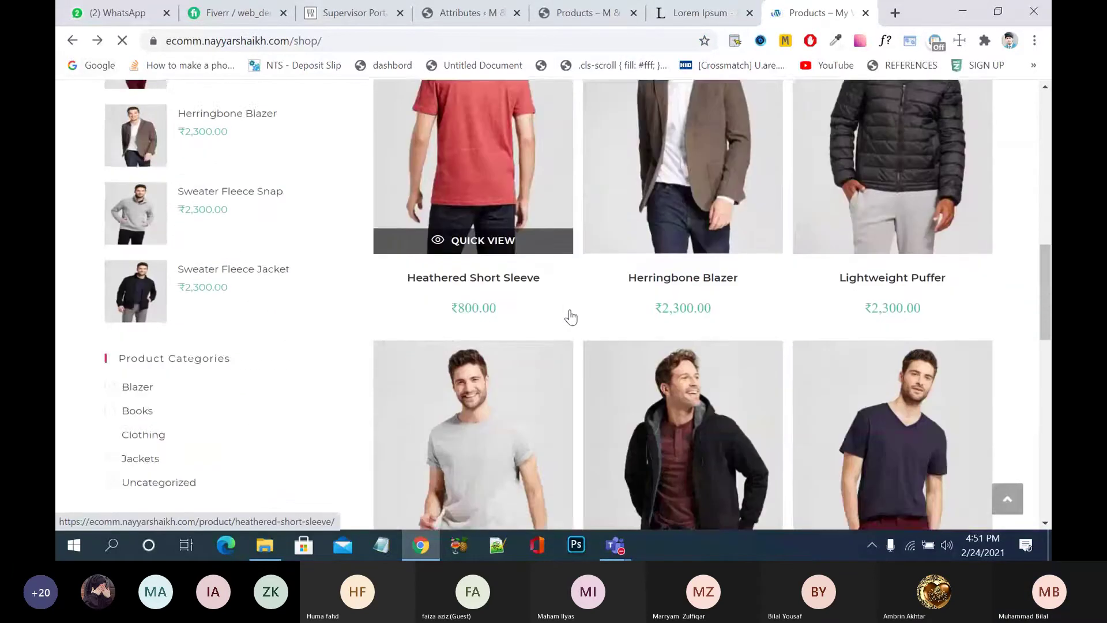
pyautogui.click(637, 325)
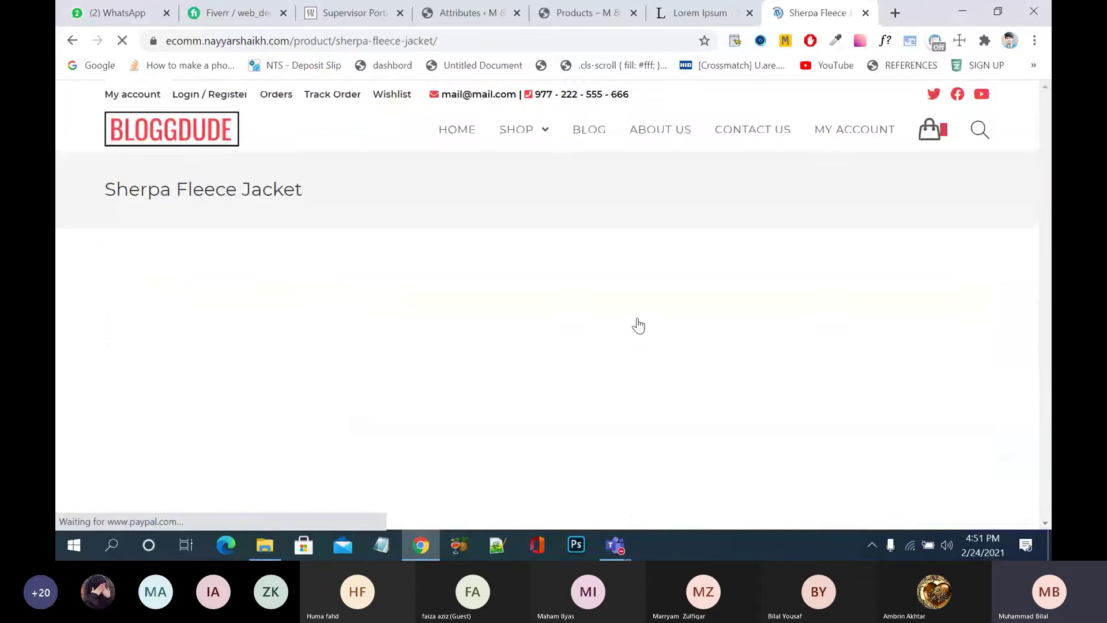
pyautogui.scroll(-4, 639, 327)
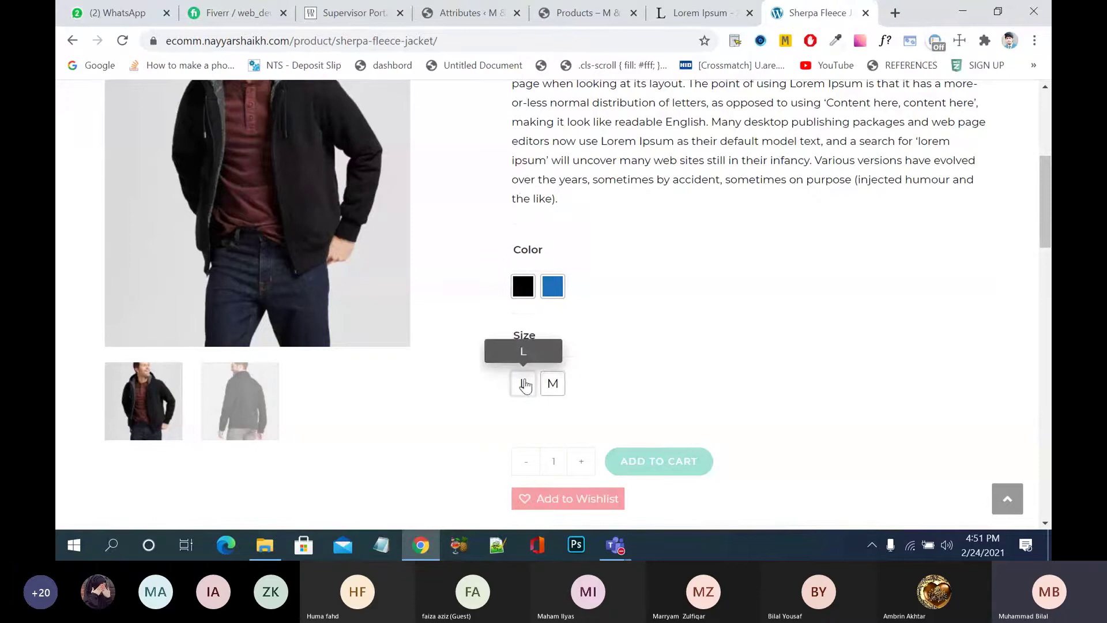
# - Switch back to the Attributes admin tab
pyautogui.click(698, 13)
pyautogui.click(594, 16)
pyautogui.click(477, 15)
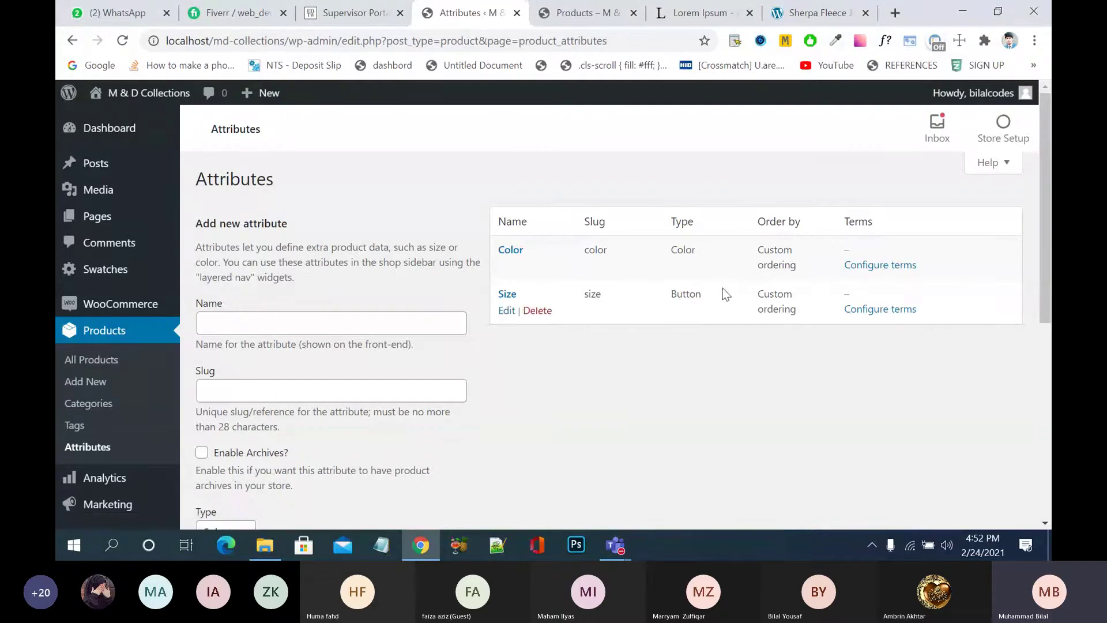
# - Select Configure terms on the Color attribute row
pyautogui.click(871, 272)
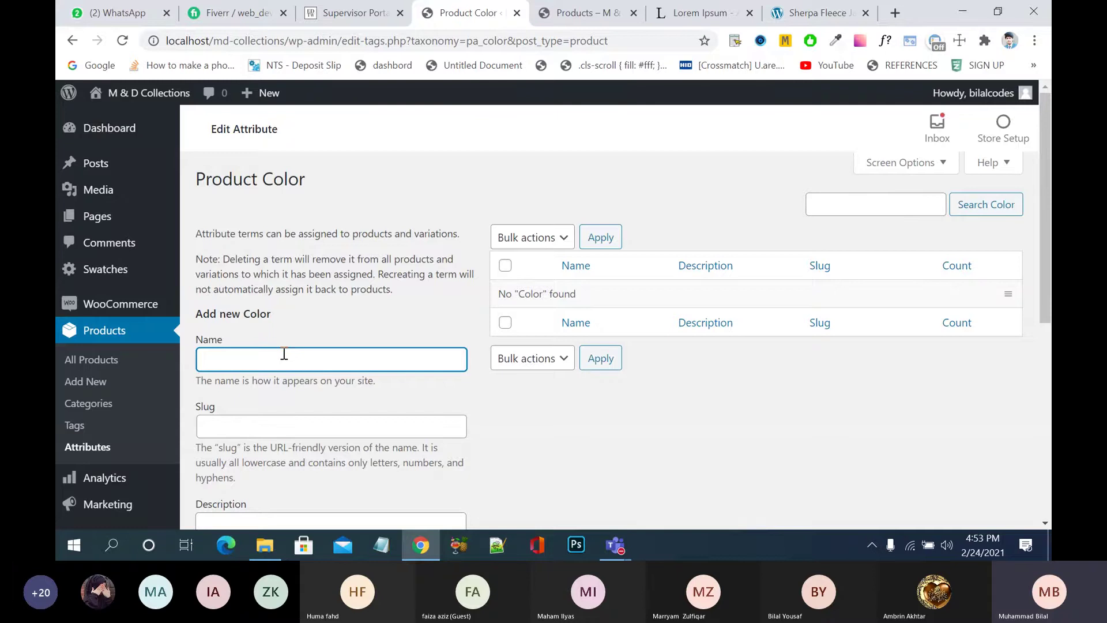
# - Enter a new colour term with name 'Red' and slug 'red'
pyautogui.write('red')
pyautogui.press('BackSpace')
pyautogui.press('BackSpace')
pyautogui.press('BackSpace')
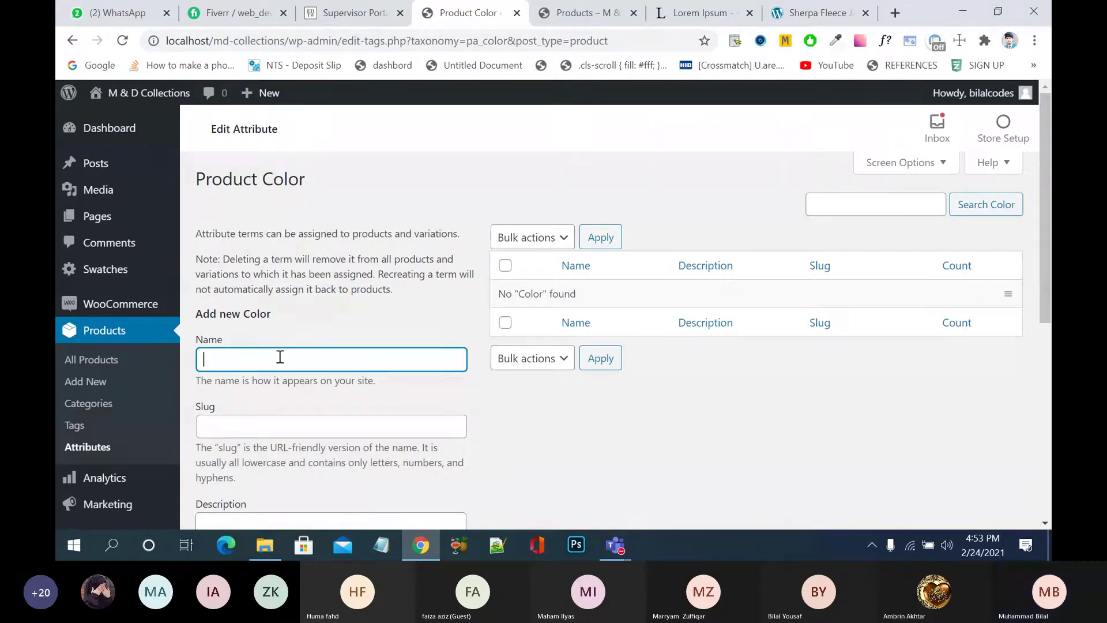
pyautogui.write('Red')
pyautogui.click(278, 425)
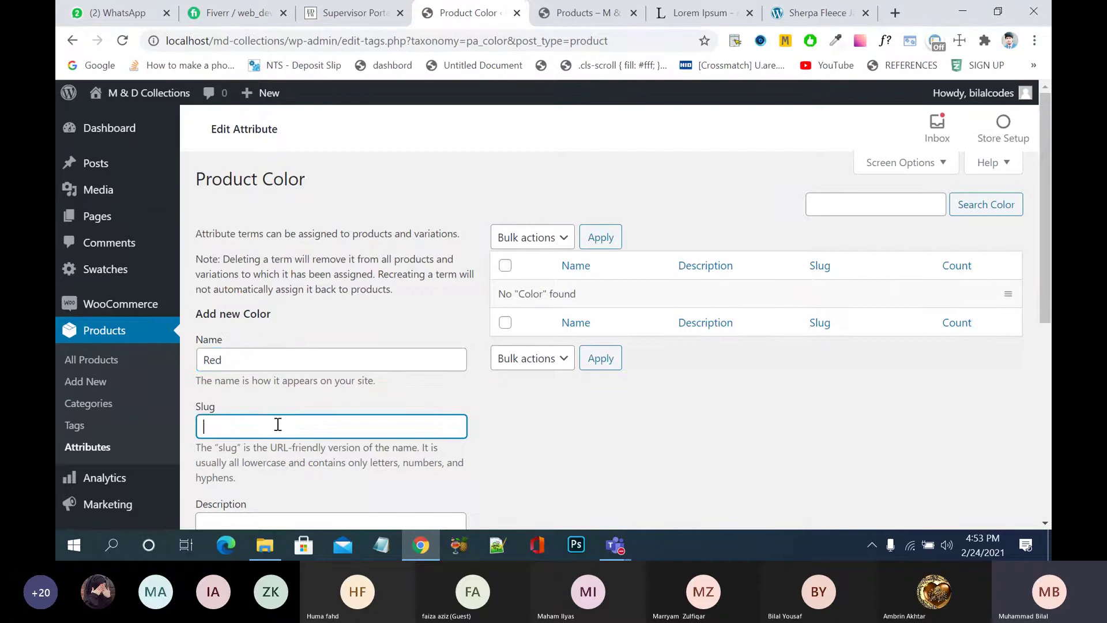
pyautogui.write('red')
pyautogui.scroll(-2, 278, 424)
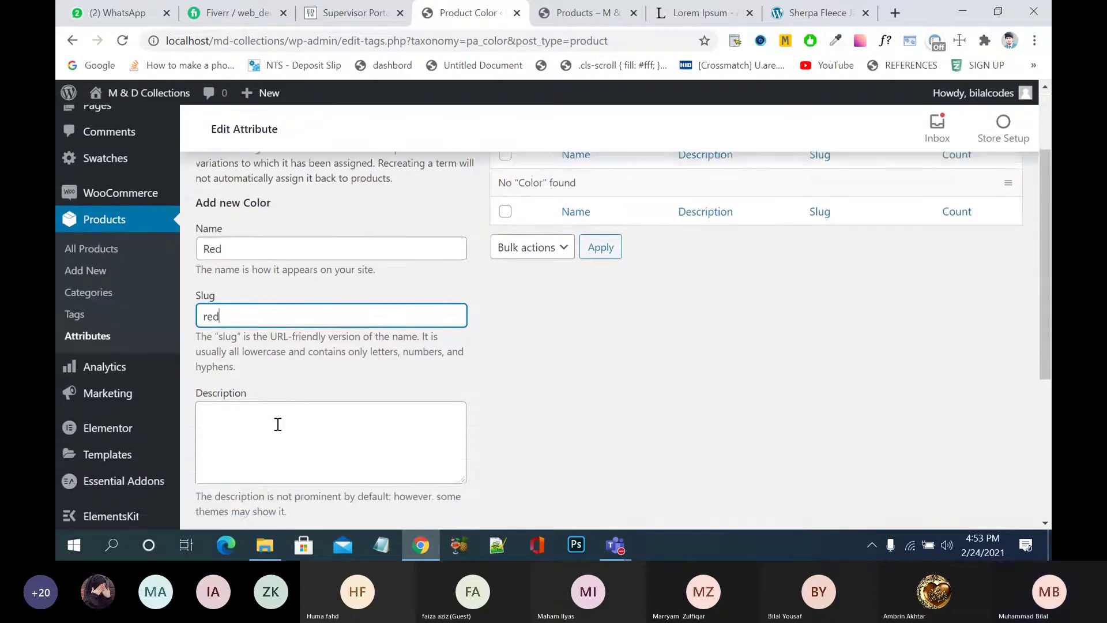
pyautogui.scroll(-1, 278, 425)
pyautogui.click(289, 398)
pyautogui.scroll(-2, 290, 398)
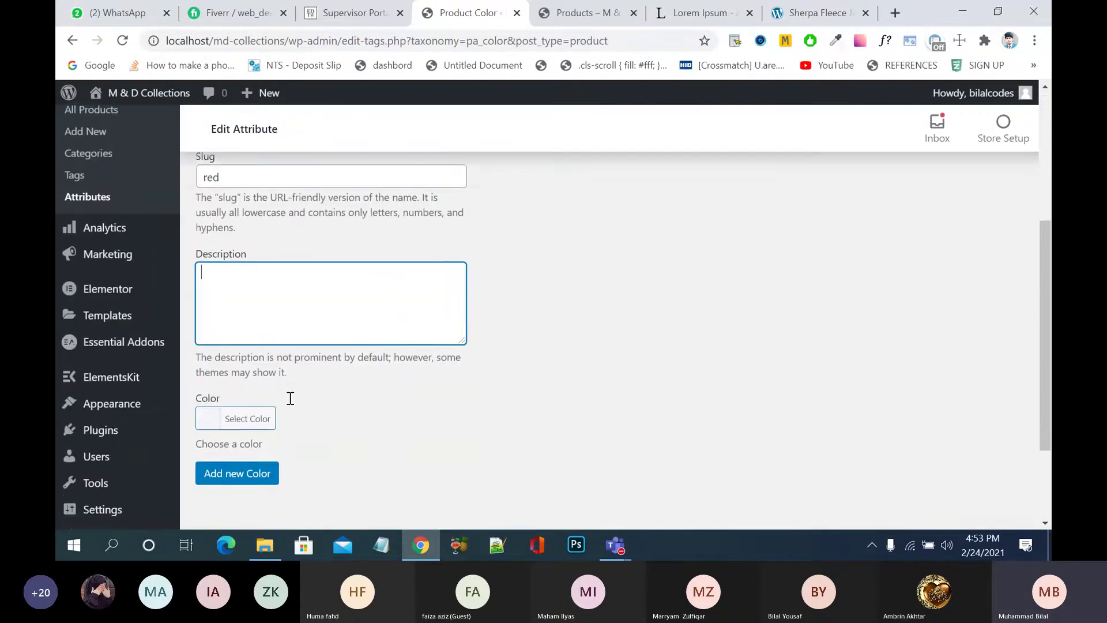
pyautogui.scroll(-1, 290, 398)
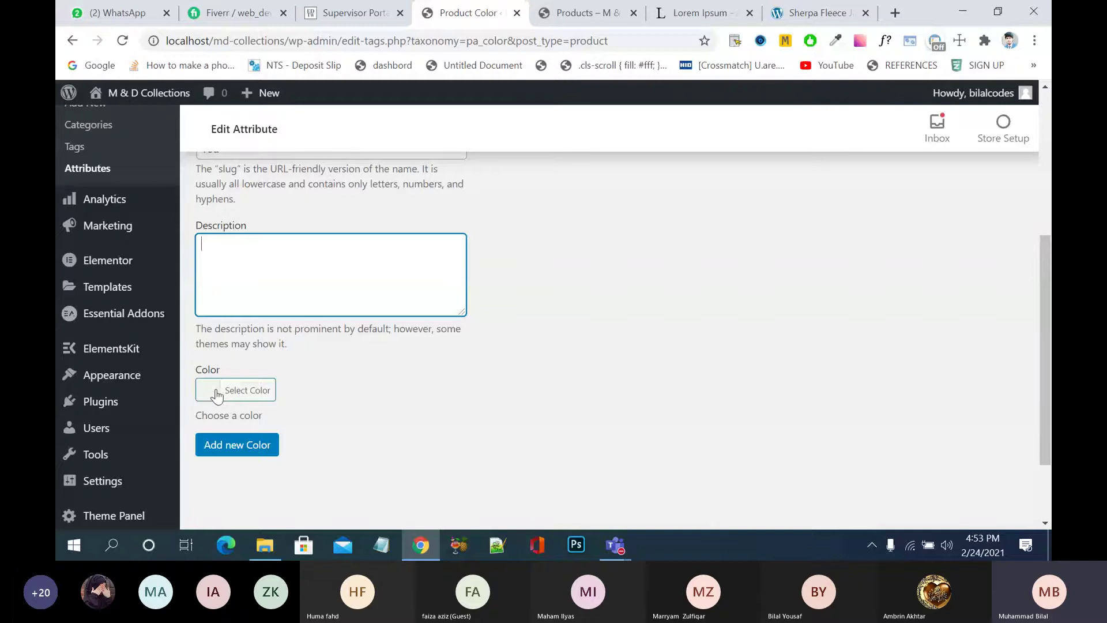
# - Pick the red swatch and add the Red term
pyautogui.click(217, 396)
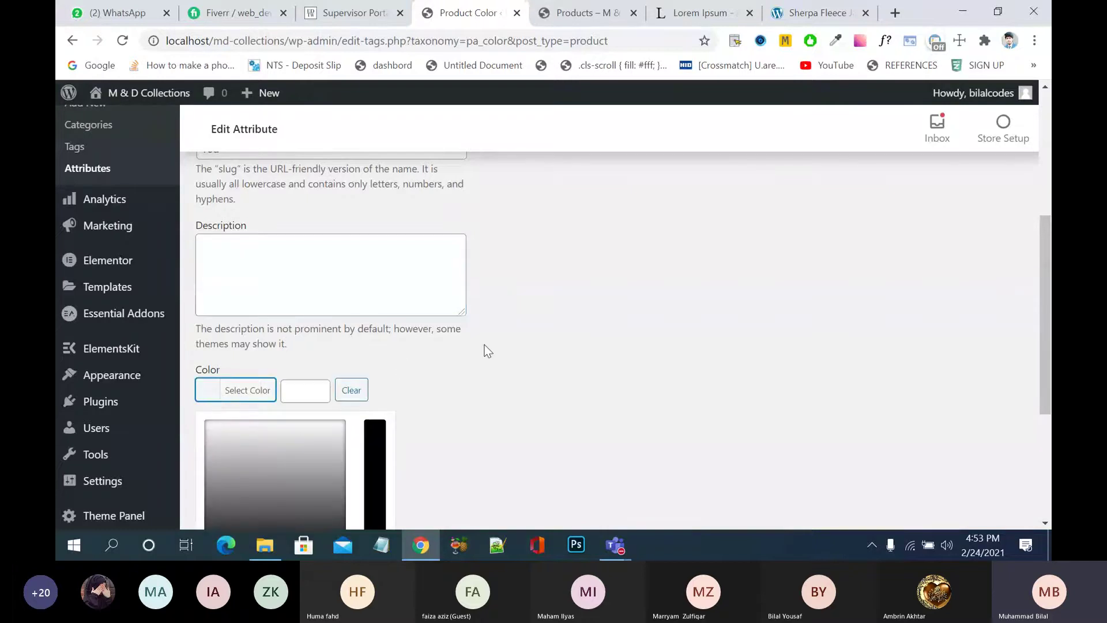
pyautogui.scroll(-3, 488, 349)
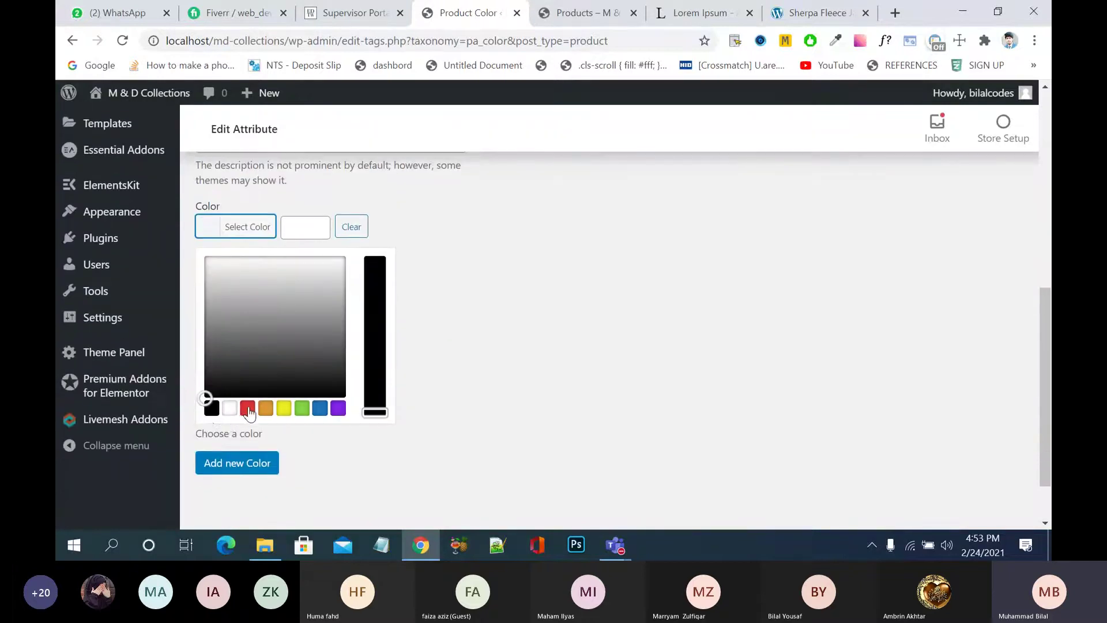
pyautogui.click(248, 409)
pyautogui.click(586, 337)
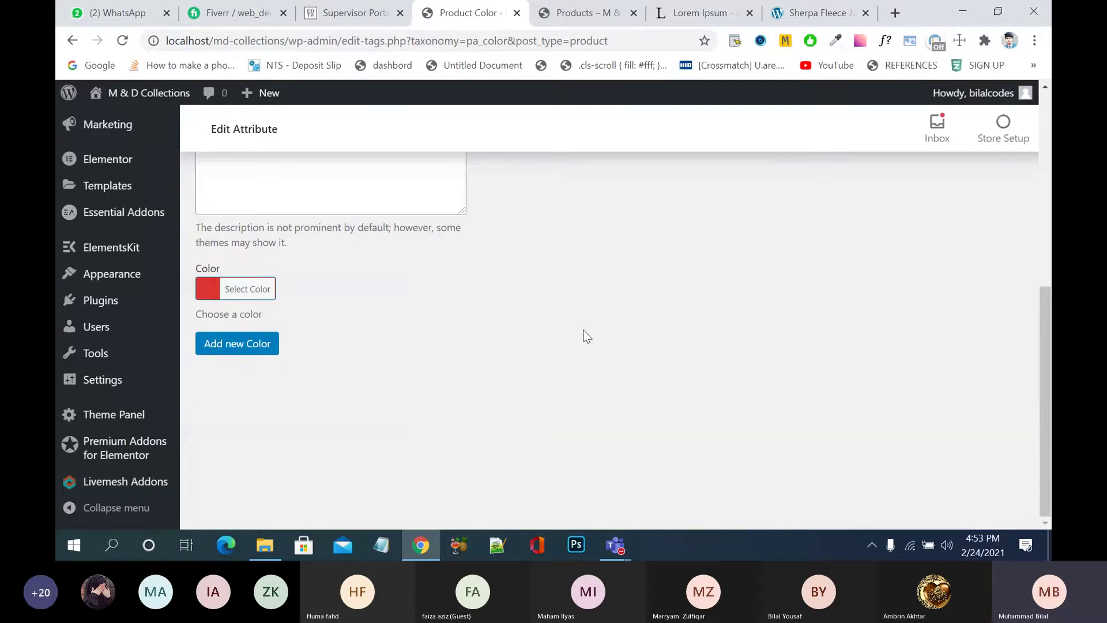
pyautogui.scroll(2, 587, 336)
pyautogui.scroll(5, 587, 338)
pyautogui.scroll(-6, 595, 345)
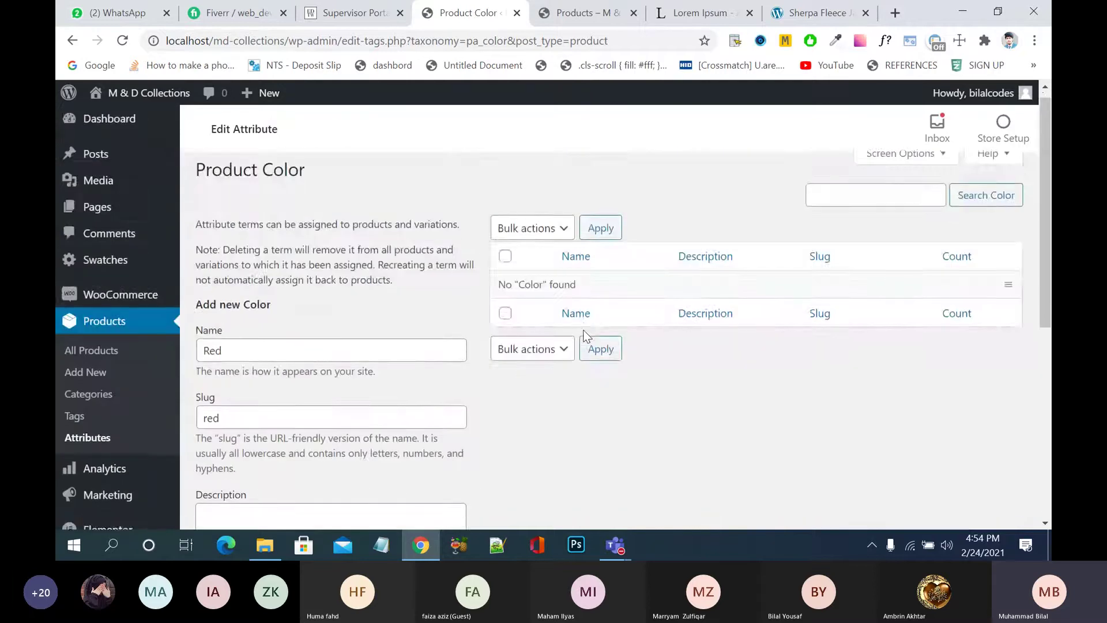
pyautogui.click(263, 352)
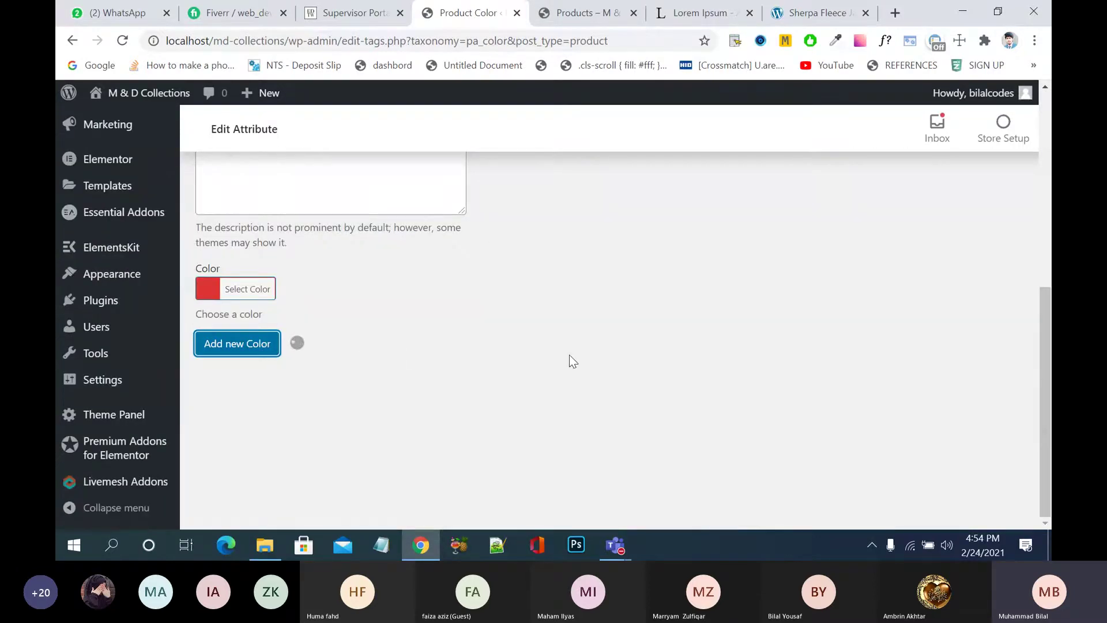
pyautogui.scroll(6, 569, 361)
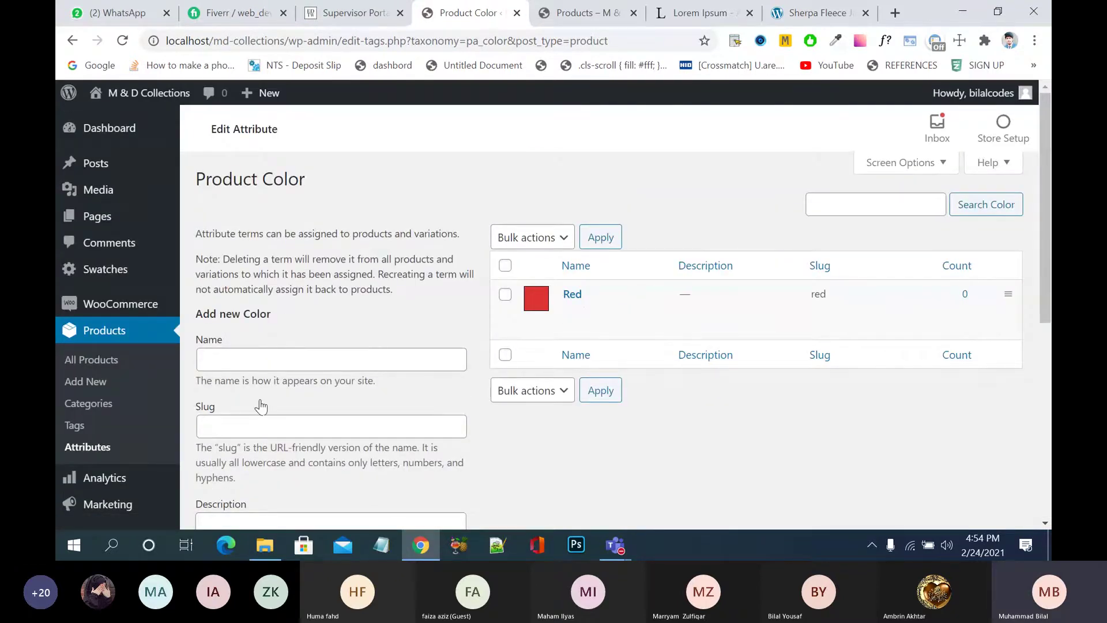
# - Add a 'Green' term with slug 'green' and the green swatch
pyautogui.click(276, 358)
pyautogui.write('Green')
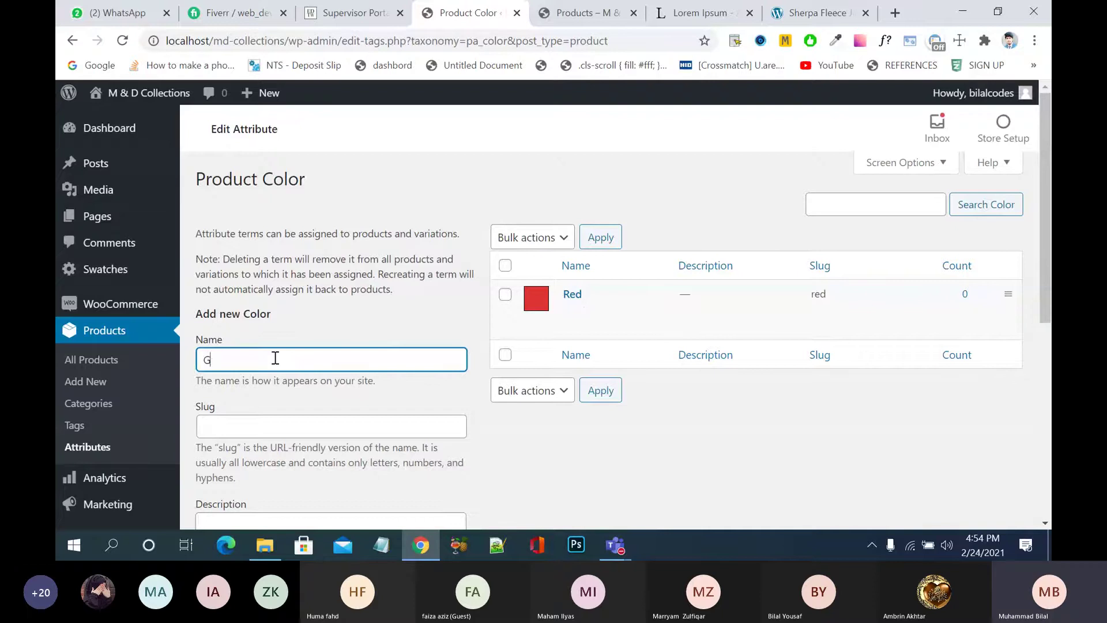
pyautogui.click(275, 431)
pyautogui.write('green')
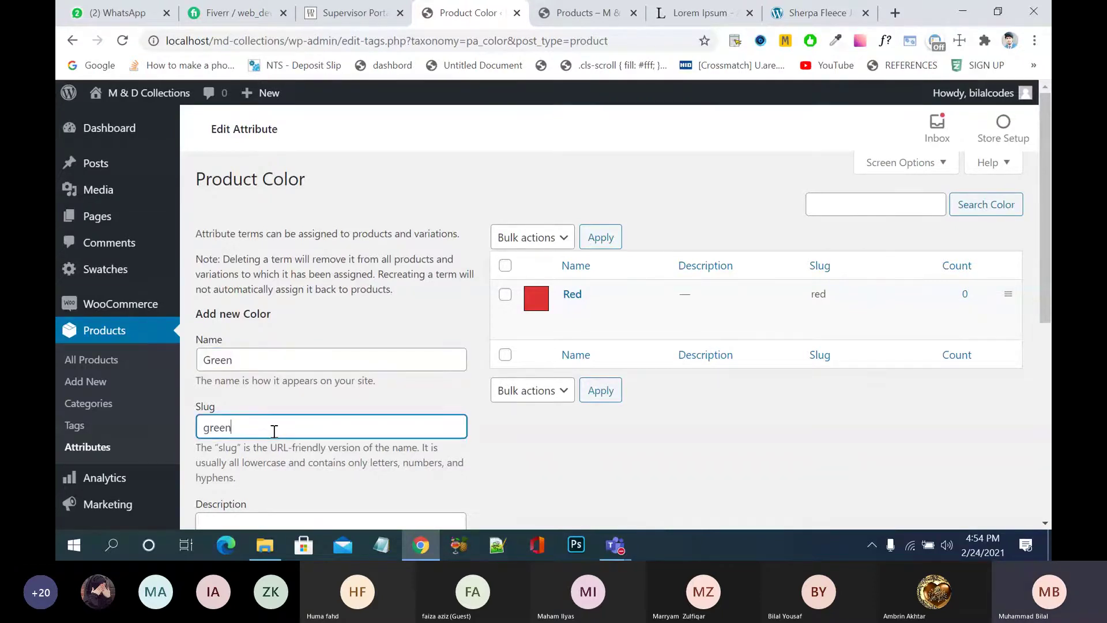
pyautogui.scroll(-4, 274, 432)
pyautogui.click(286, 353)
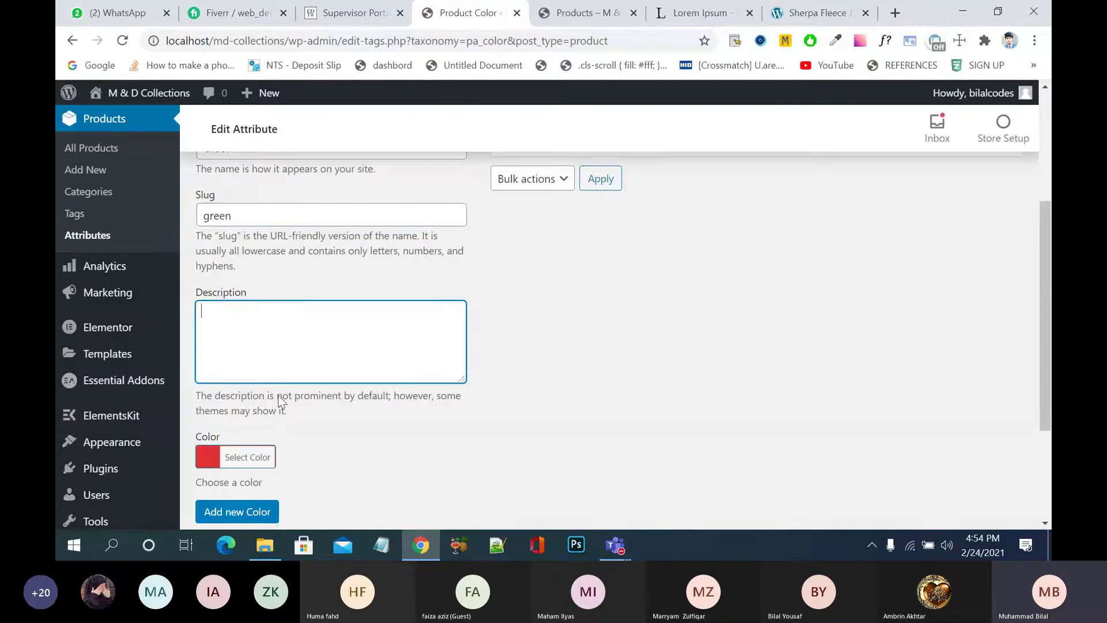
pyautogui.click(211, 462)
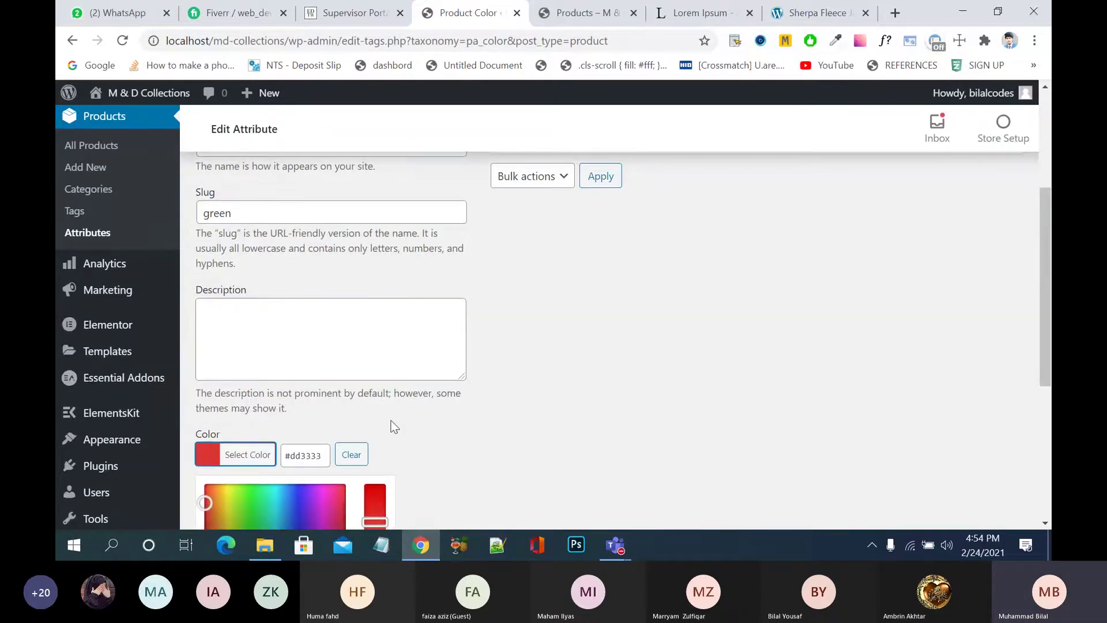
pyautogui.scroll(-4, 346, 404)
pyautogui.click(302, 384)
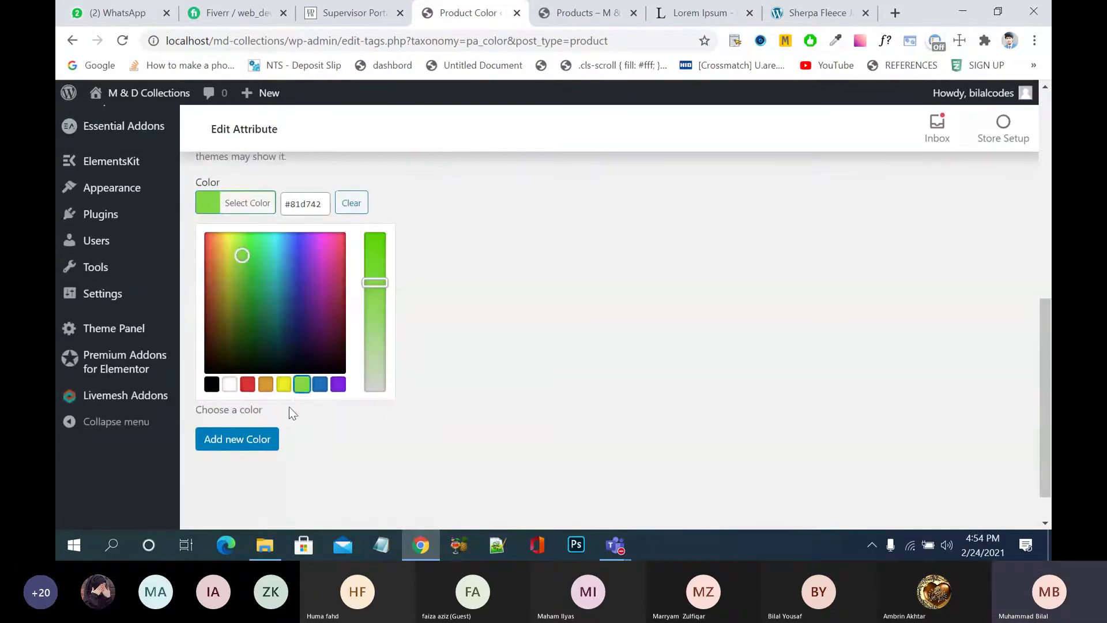
pyautogui.click(250, 443)
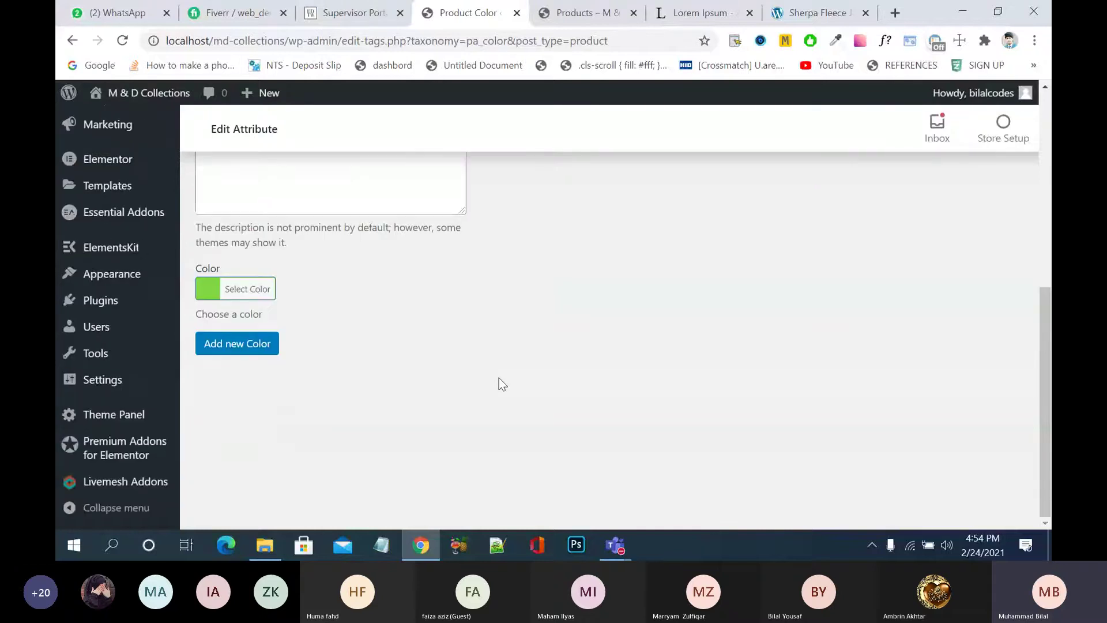
pyautogui.scroll(5, 500, 379)
# - Add a 'Black' term with slug 'black' and the black swatch
pyautogui.click(322, 318)
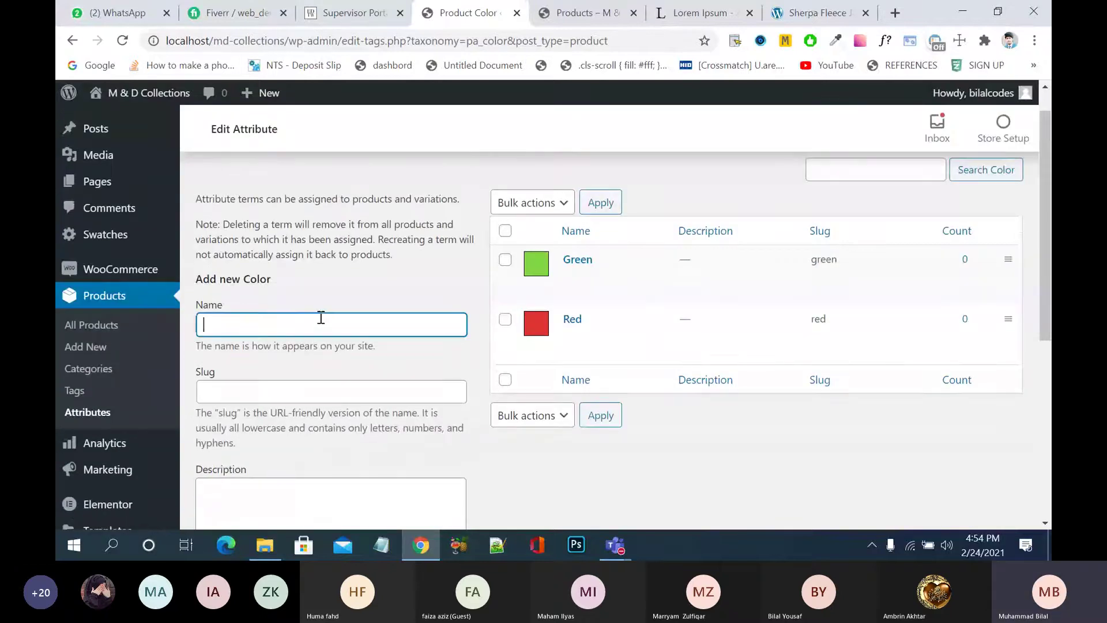
pyautogui.write('B')
pyautogui.press('BackSpace')
pyautogui.write('Black')
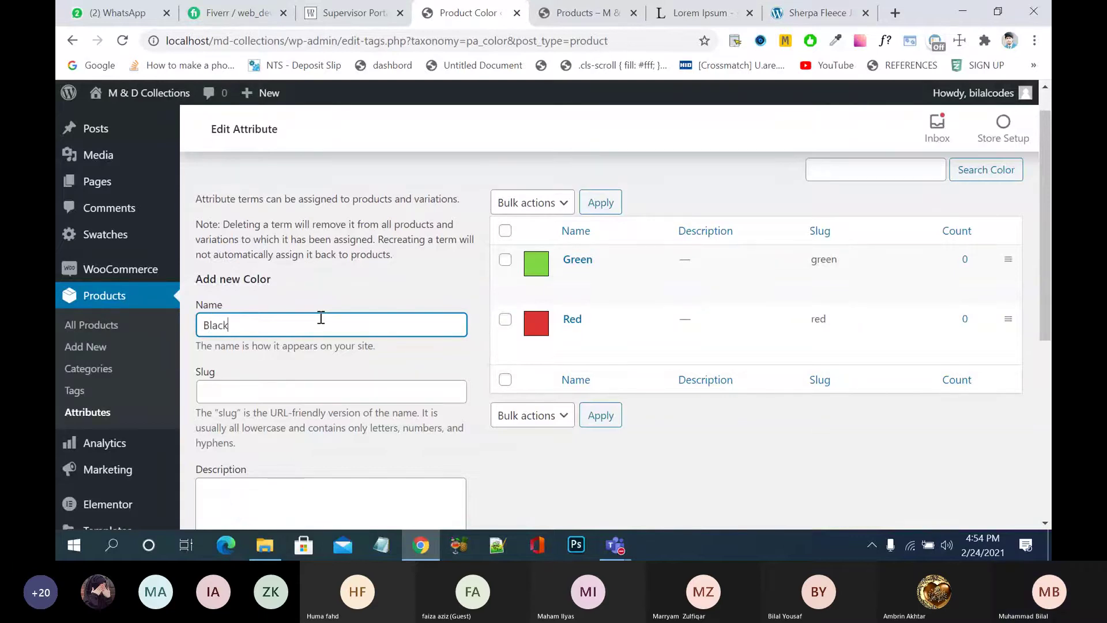
pyautogui.click(322, 387)
pyautogui.write('bla')
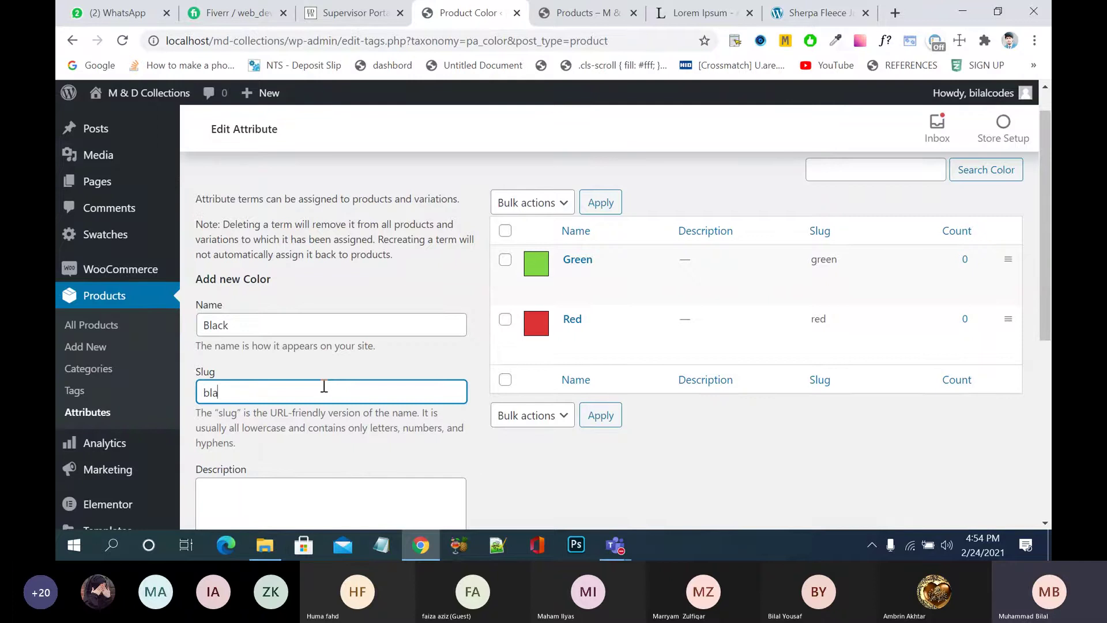
pyautogui.write('ck')
pyautogui.scroll(-4, 323, 385)
pyautogui.click(245, 414)
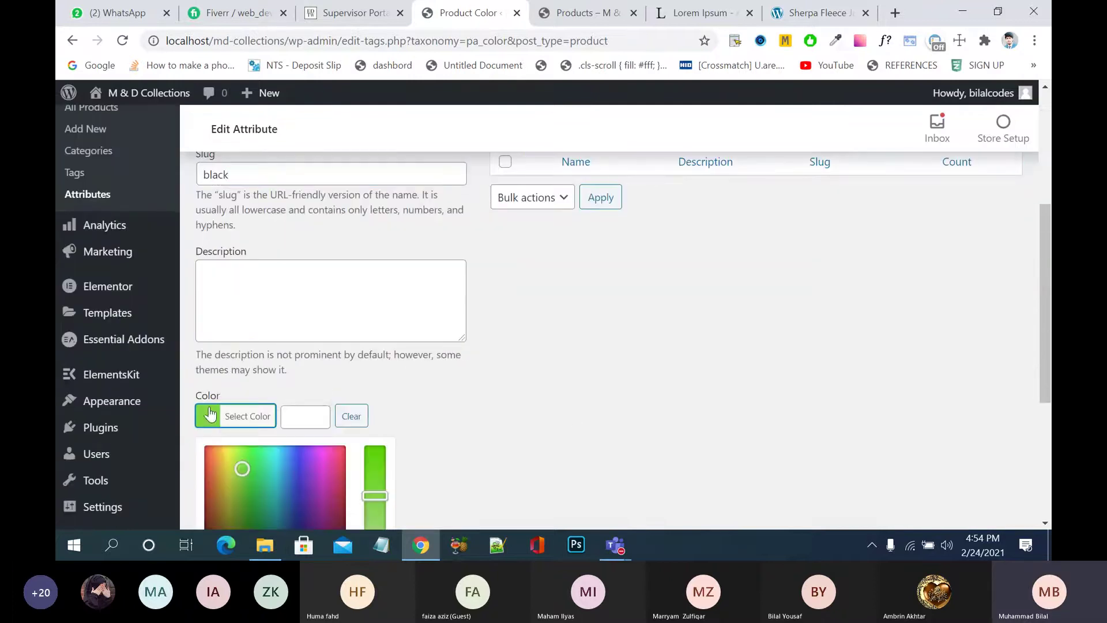
pyautogui.scroll(-4, 575, 420)
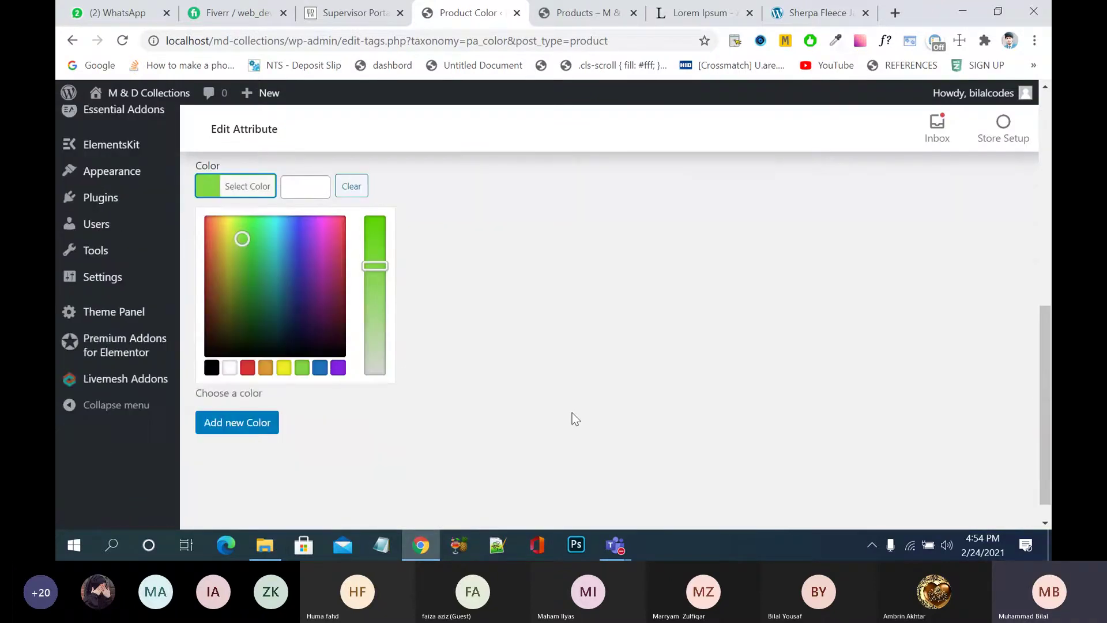
pyautogui.click(209, 363)
pyautogui.click(231, 423)
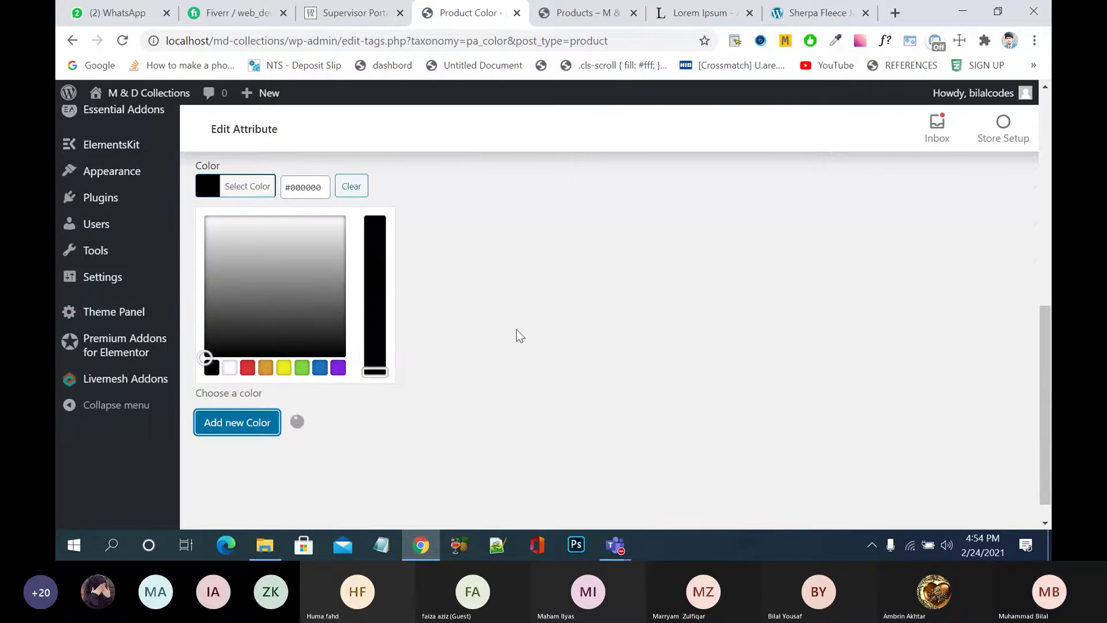
pyautogui.scroll(5, 521, 336)
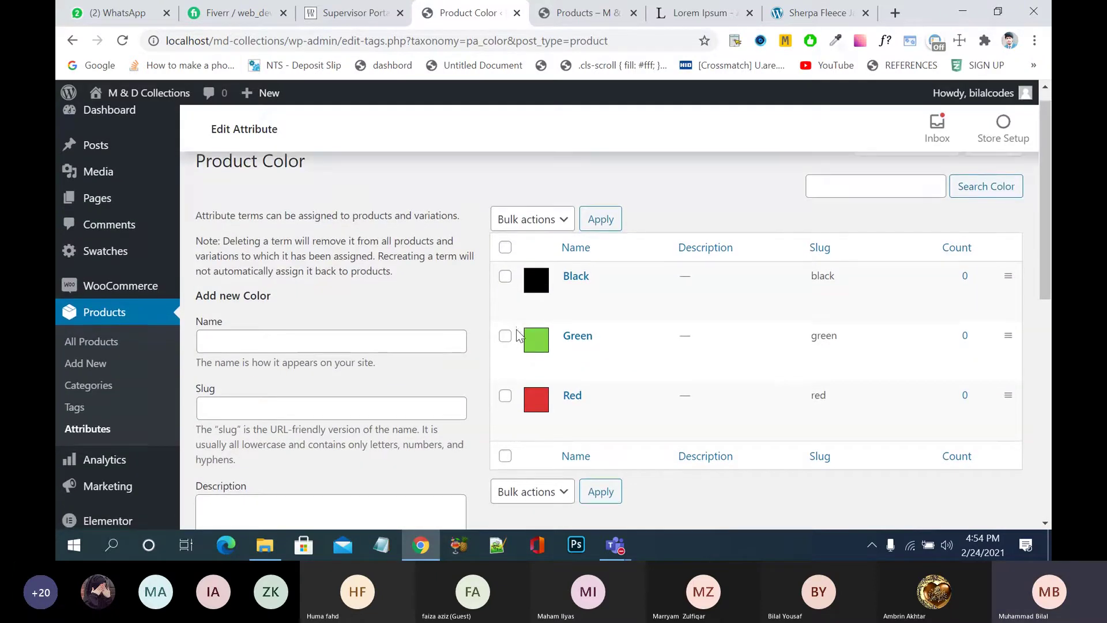
# - Add a 'White' term with slug 'white' and the white swatch
pyautogui.click(401, 342)
pyautogui.write('white')
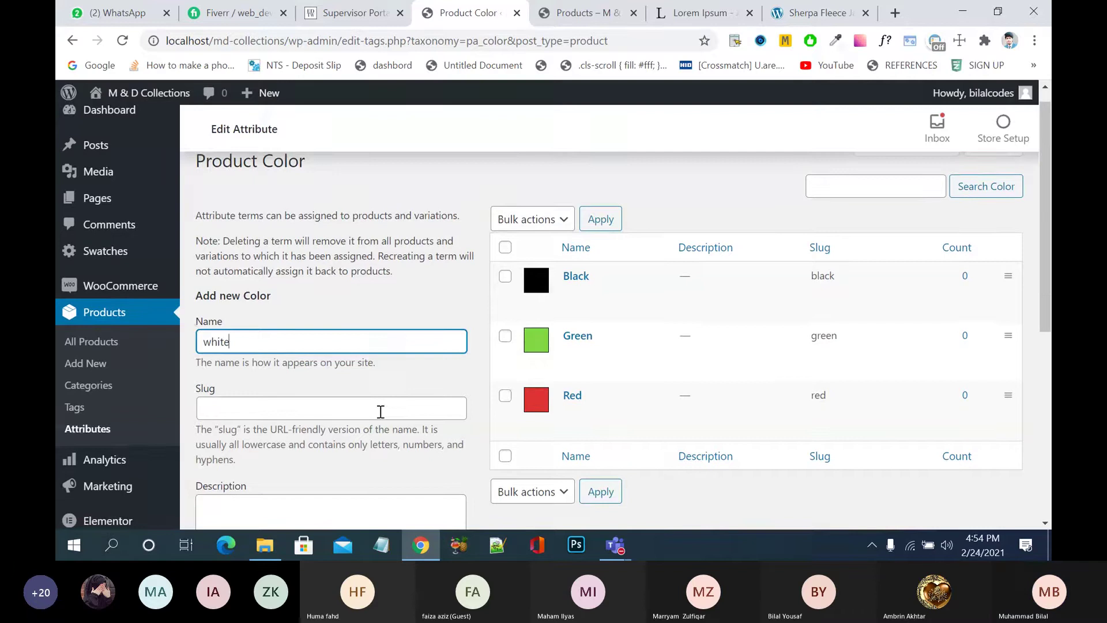
pyautogui.click(380, 411)
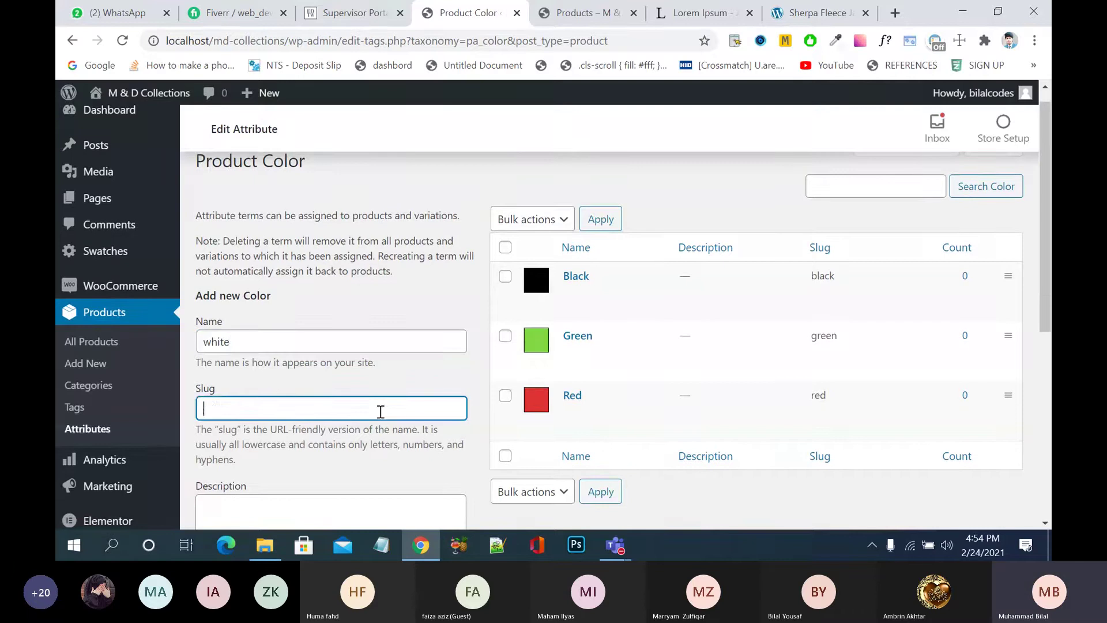
pyautogui.write('white')
pyautogui.click(210, 339)
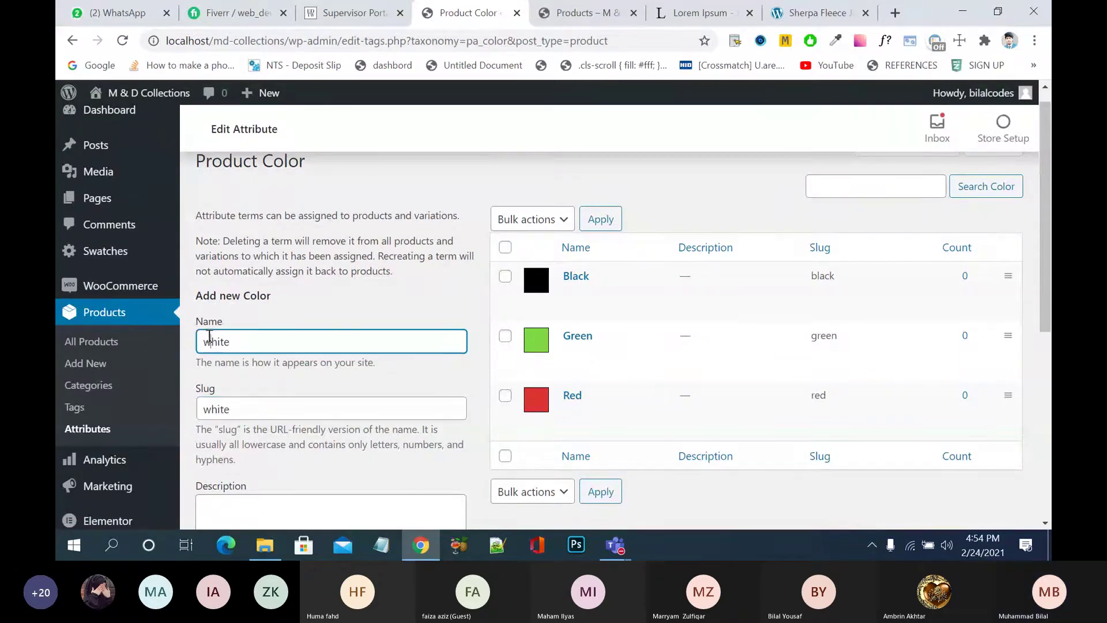
pyautogui.doubleClick(209, 341)
pyautogui.write('White')
pyautogui.scroll(-5, 254, 390)
pyautogui.click(248, 376)
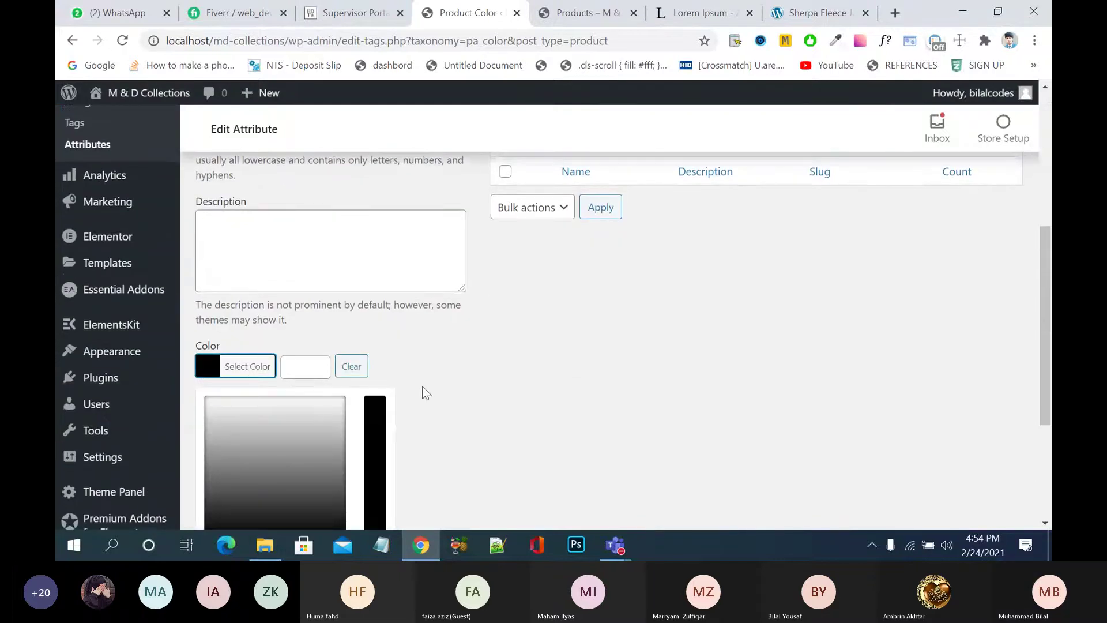
pyautogui.scroll(-4, 426, 393)
pyautogui.click(230, 340)
pyautogui.click(250, 395)
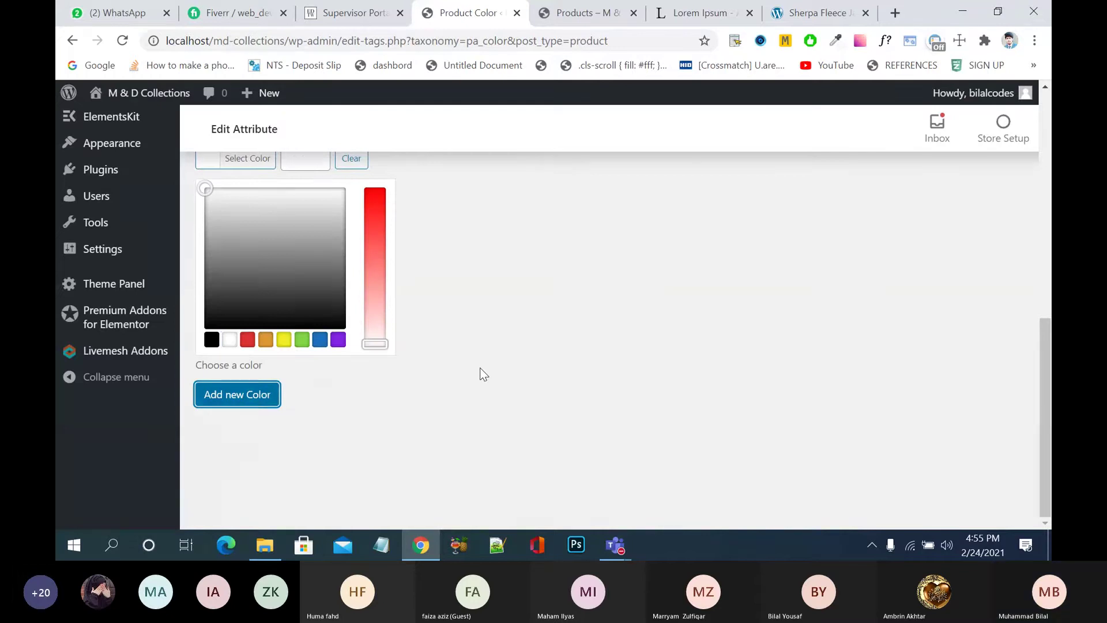
pyautogui.scroll(6, 483, 375)
pyautogui.scroll(1, 480, 368)
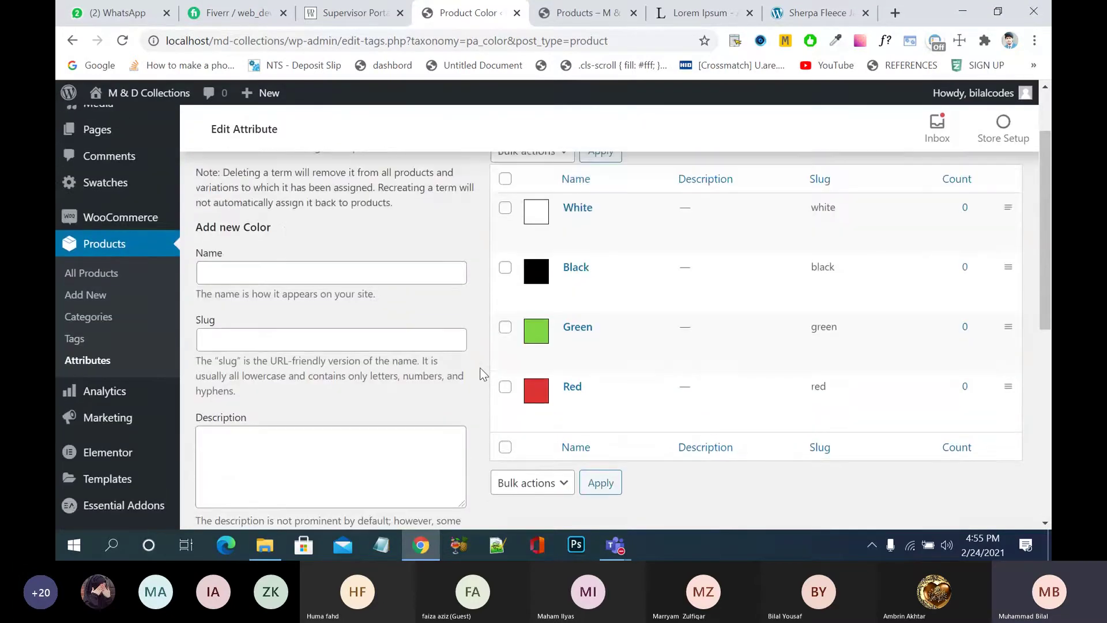
# - Add a Blue colour term with slug 'blue' and the blue preset swatch
pyautogui.click(368, 275)
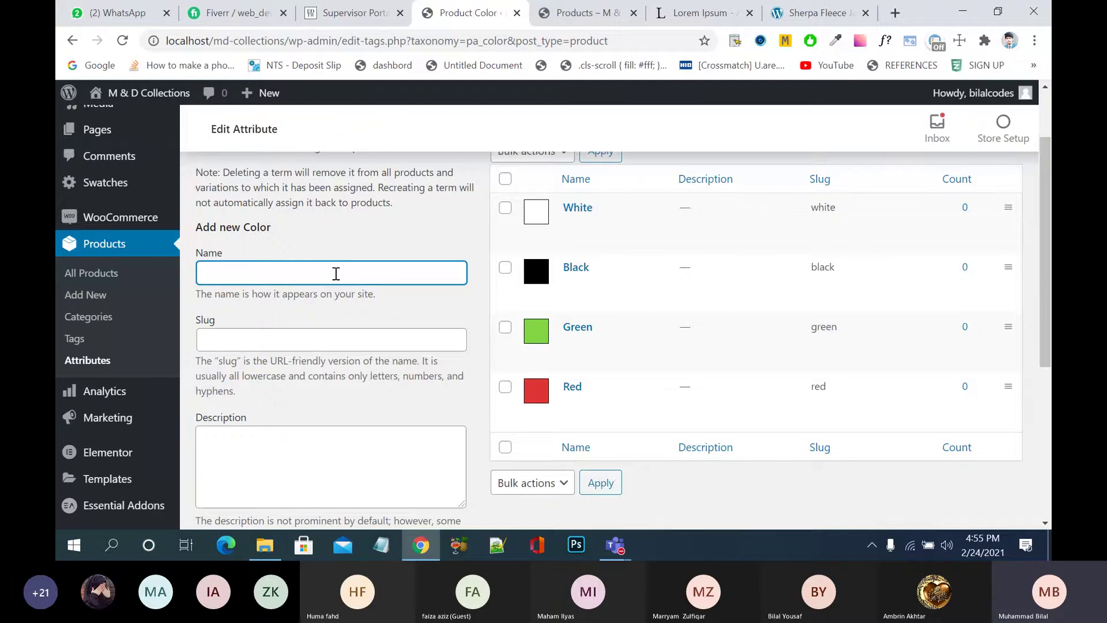
pyautogui.write('Blue')
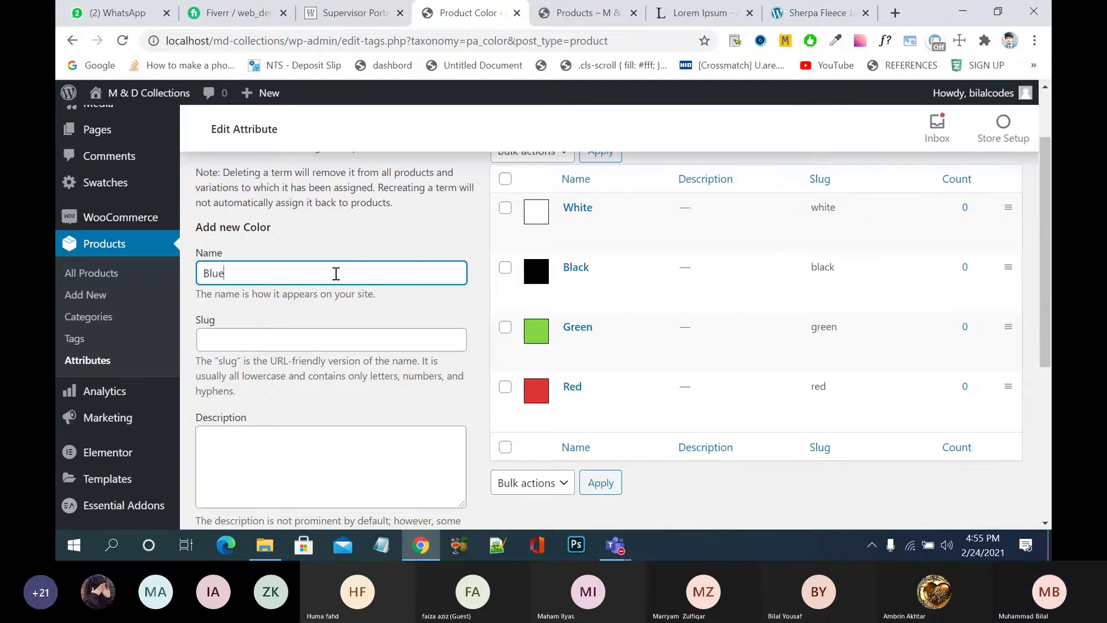
pyautogui.click(310, 340)
pyautogui.write('ble')
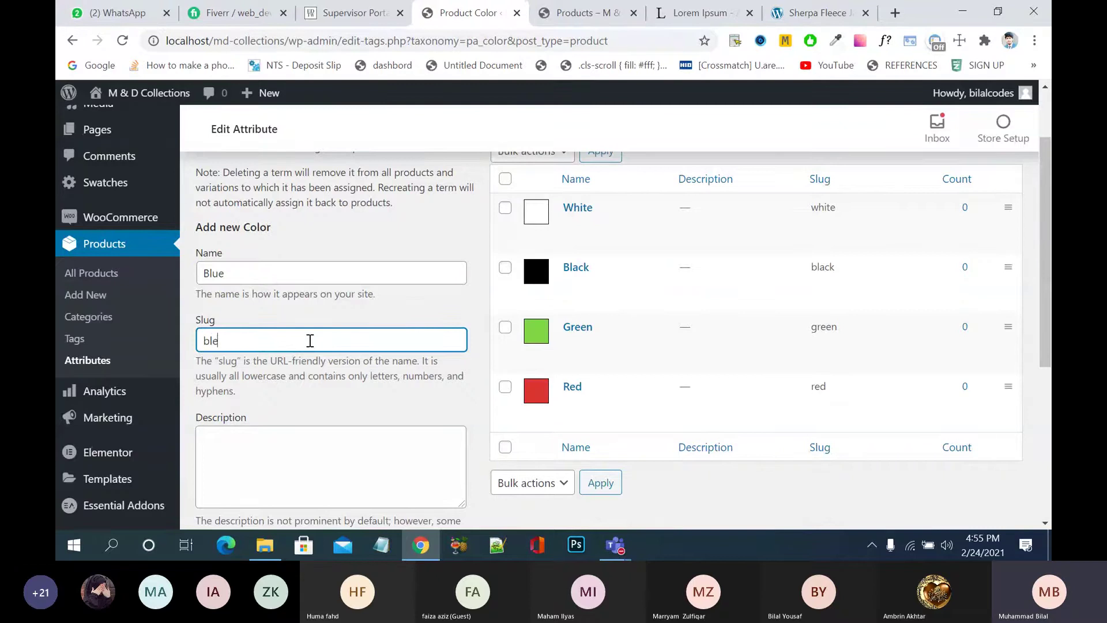
pyautogui.write('ue')
pyautogui.scroll(-5, 310, 341)
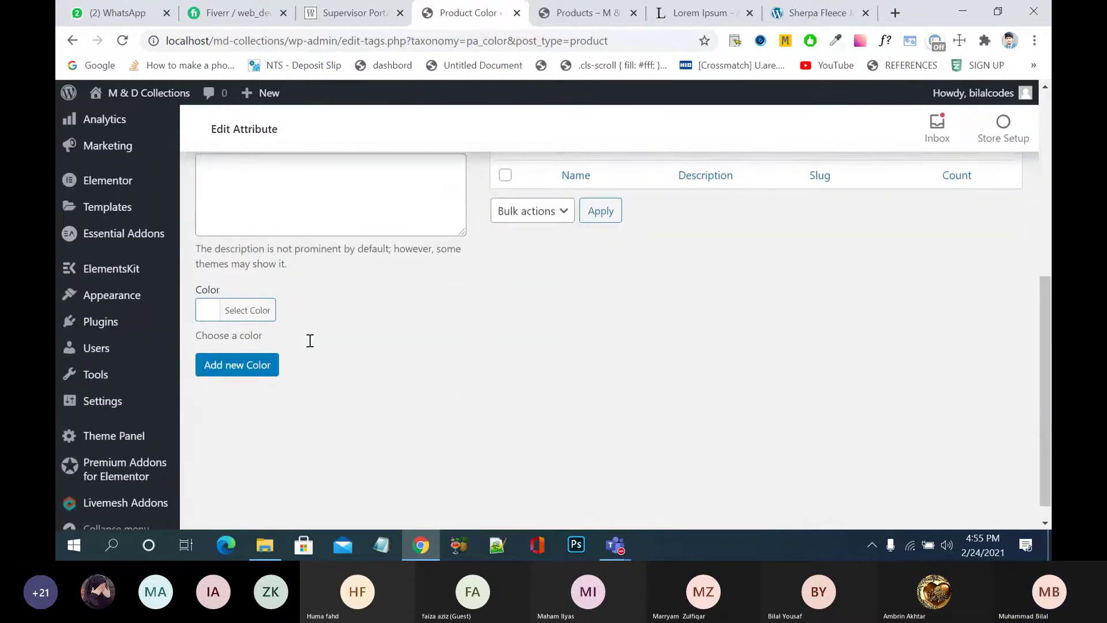
pyautogui.click(220, 308)
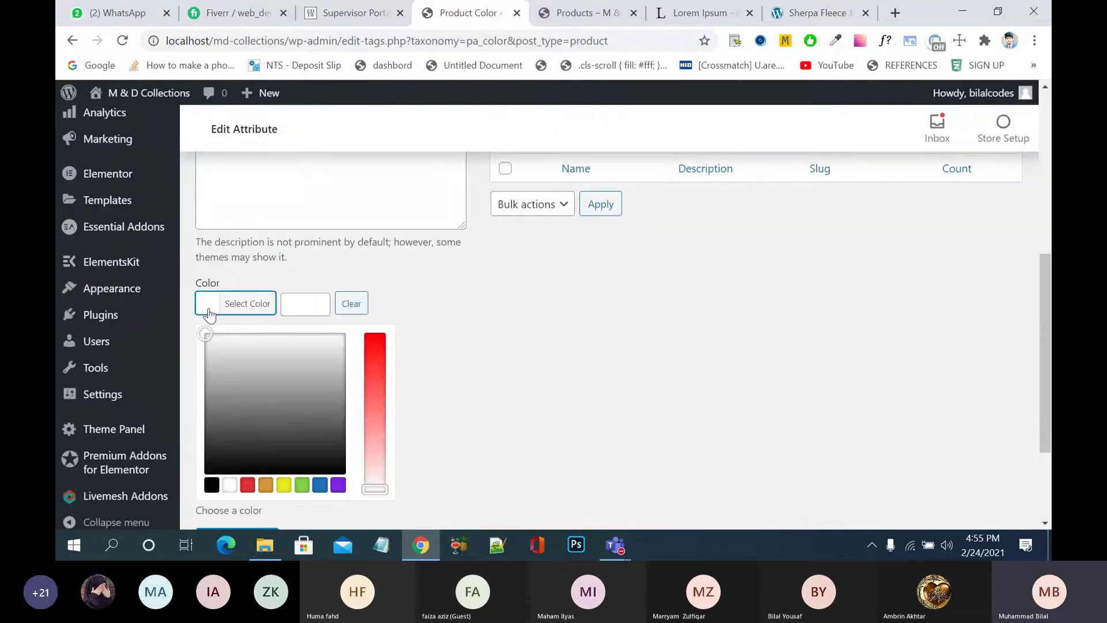
pyautogui.click(338, 486)
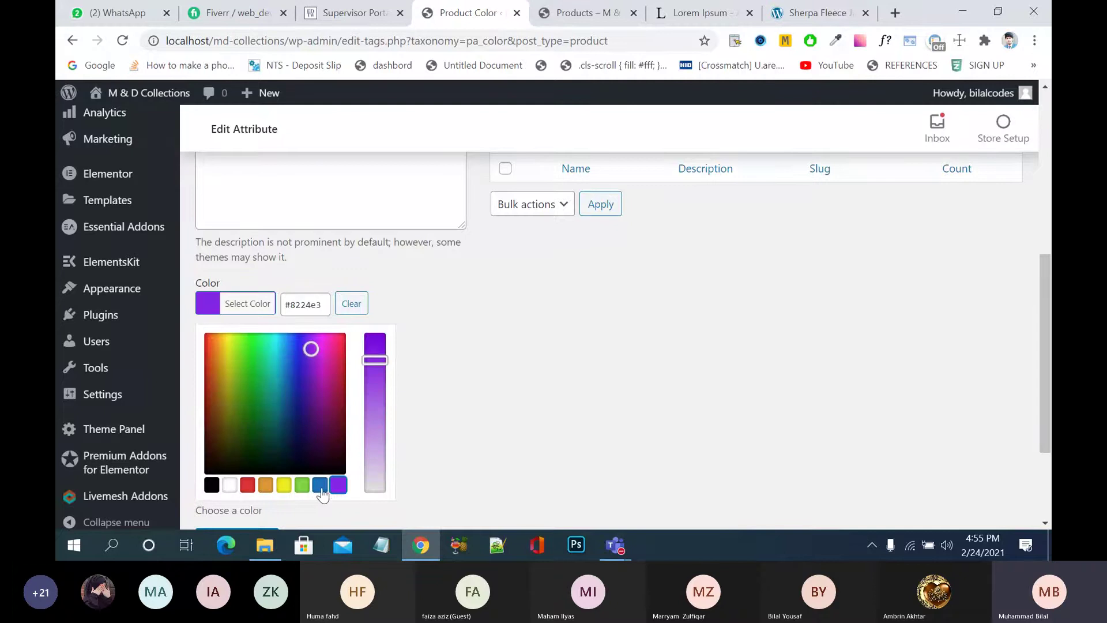
pyautogui.click(321, 486)
pyautogui.scroll(-2, 532, 416)
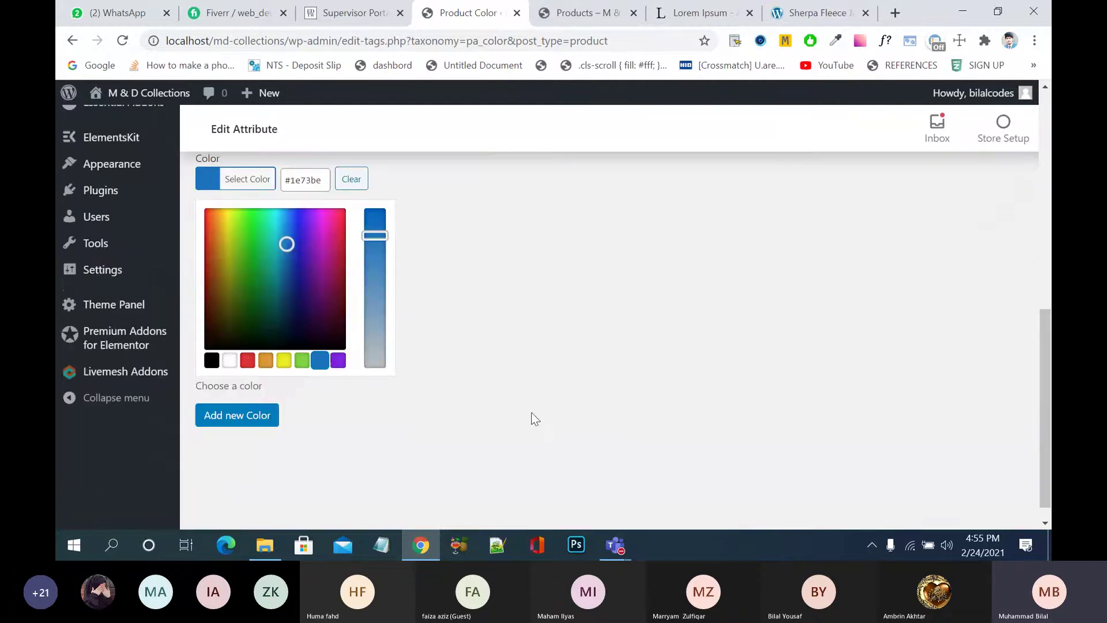
pyautogui.click(246, 414)
pyautogui.click(246, 414)
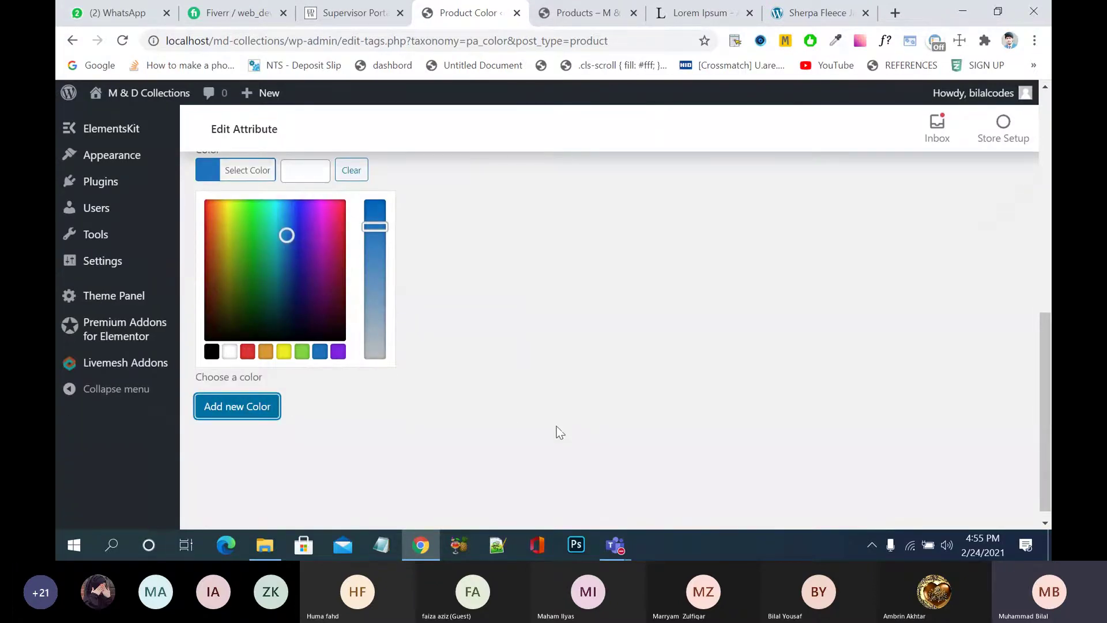
# - Refresh the Color term list, return to Products > Attributes, and go to the Size terms
pyautogui.scroll(8, 556, 431)
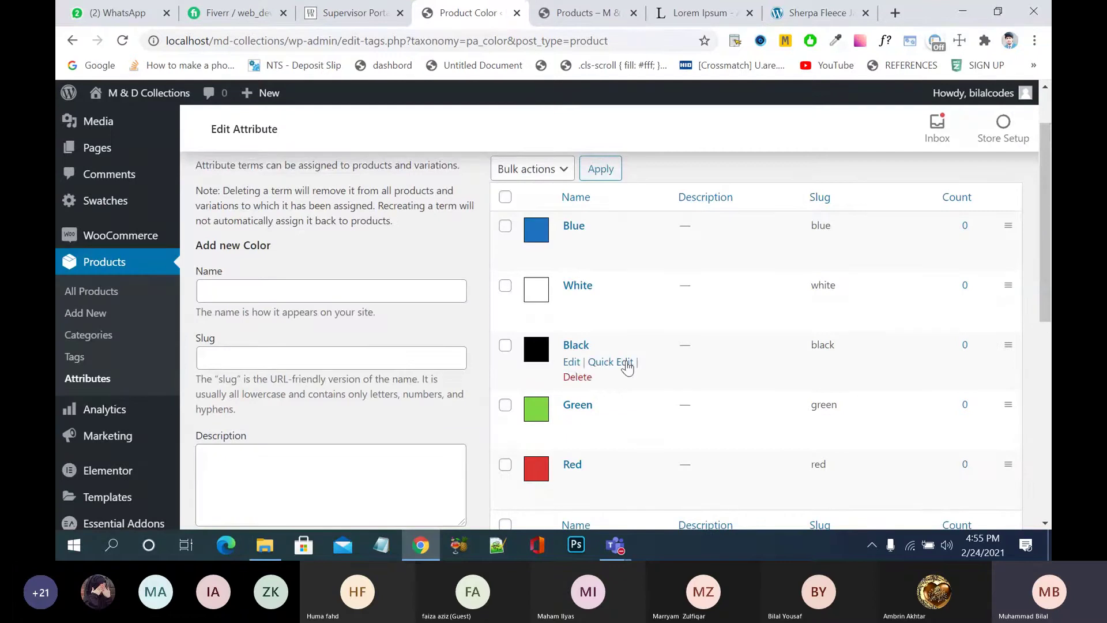
pyautogui.scroll(2, 628, 365)
pyautogui.scroll(-5, 565, 281)
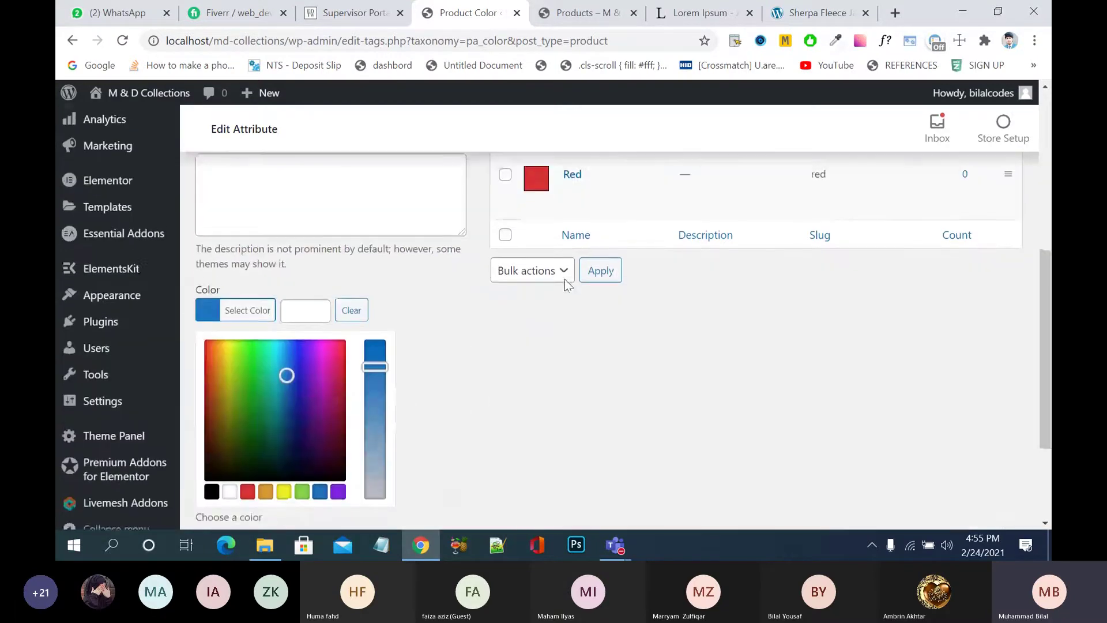
pyautogui.click(598, 275)
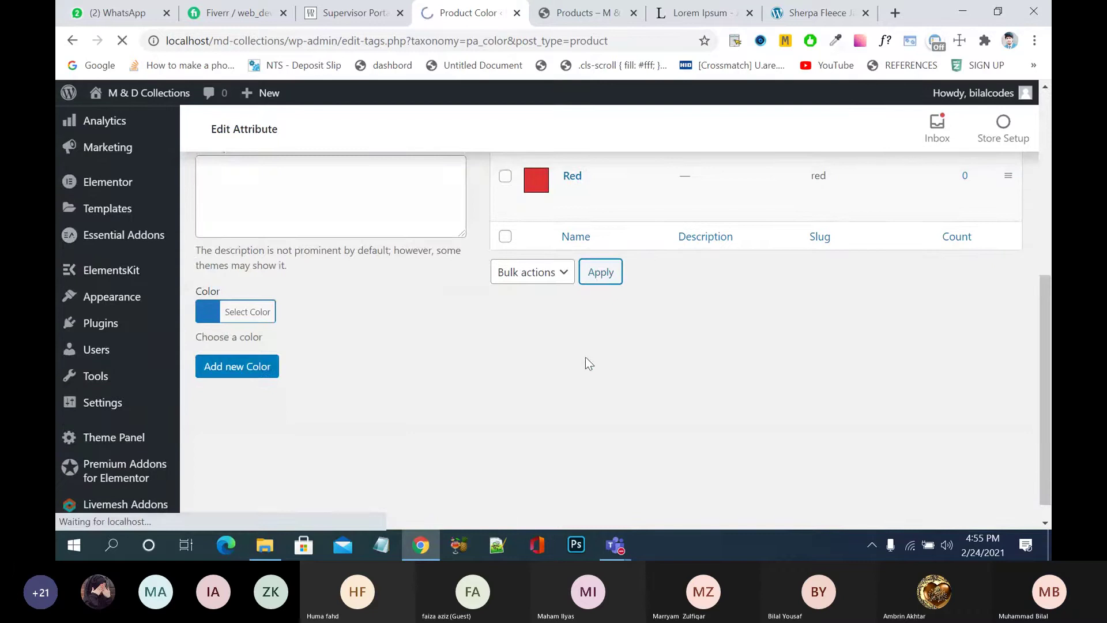
pyautogui.scroll(-2, 586, 362)
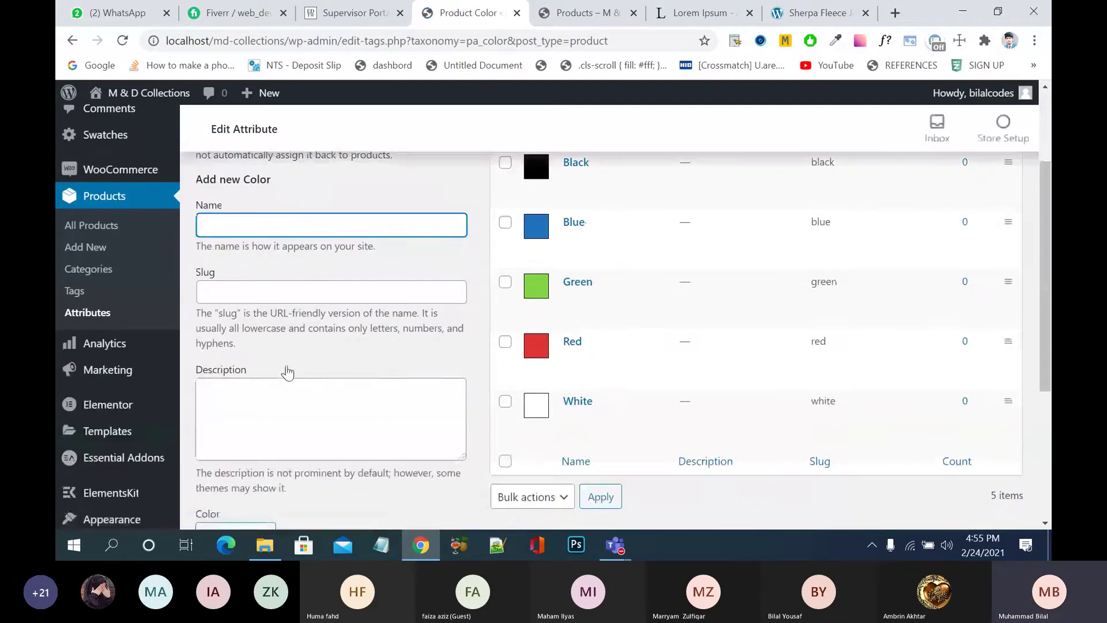
pyautogui.click(96, 314)
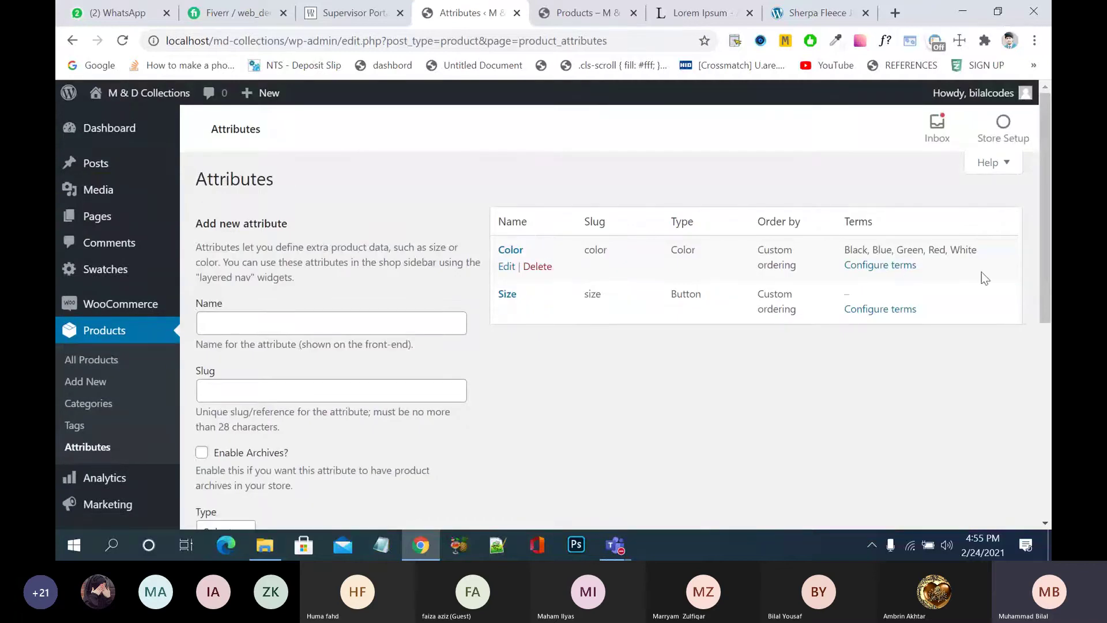
pyautogui.click(882, 310)
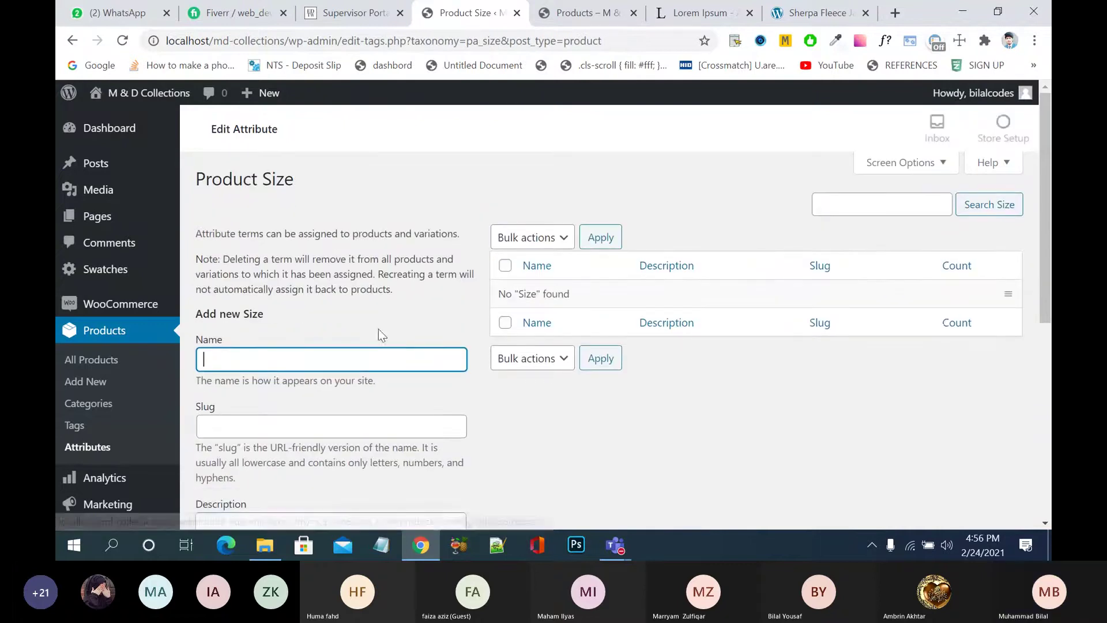
# - Add size term S with slug 'small'
pyautogui.write('S')
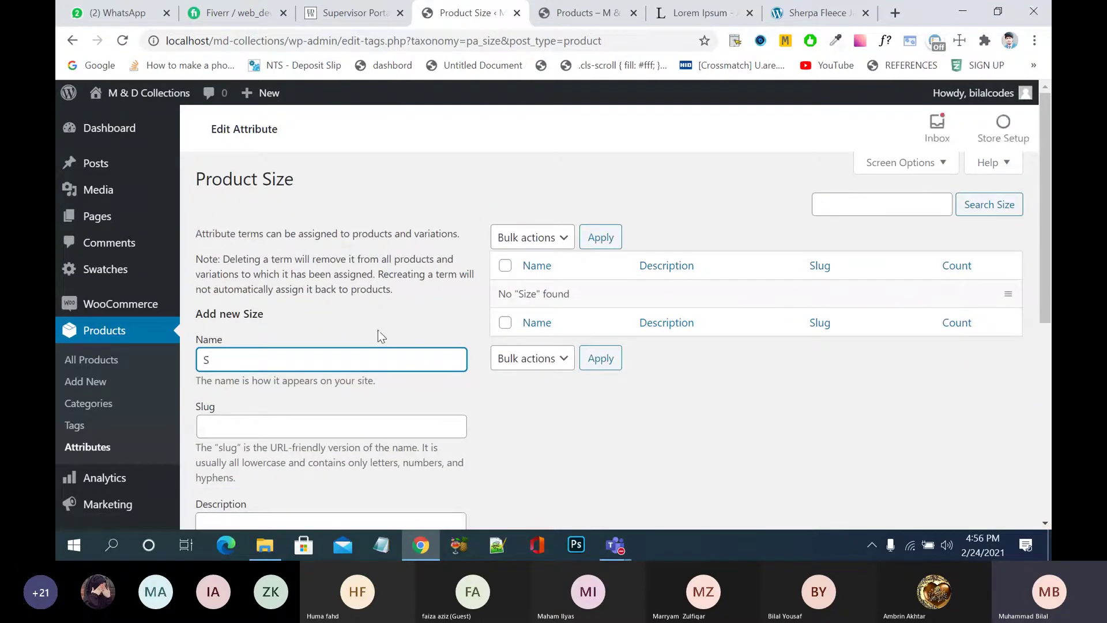
pyautogui.write('mal')
pyautogui.press('BackSpace')
pyautogui.click(546, 433)
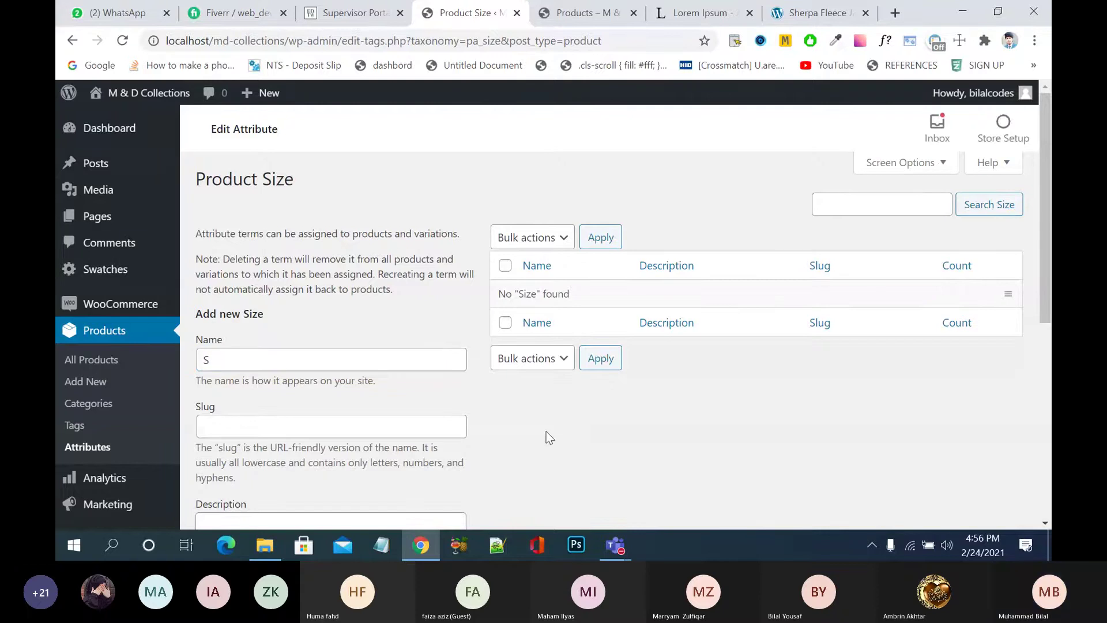
pyautogui.click(410, 433)
pyautogui.write('smm')
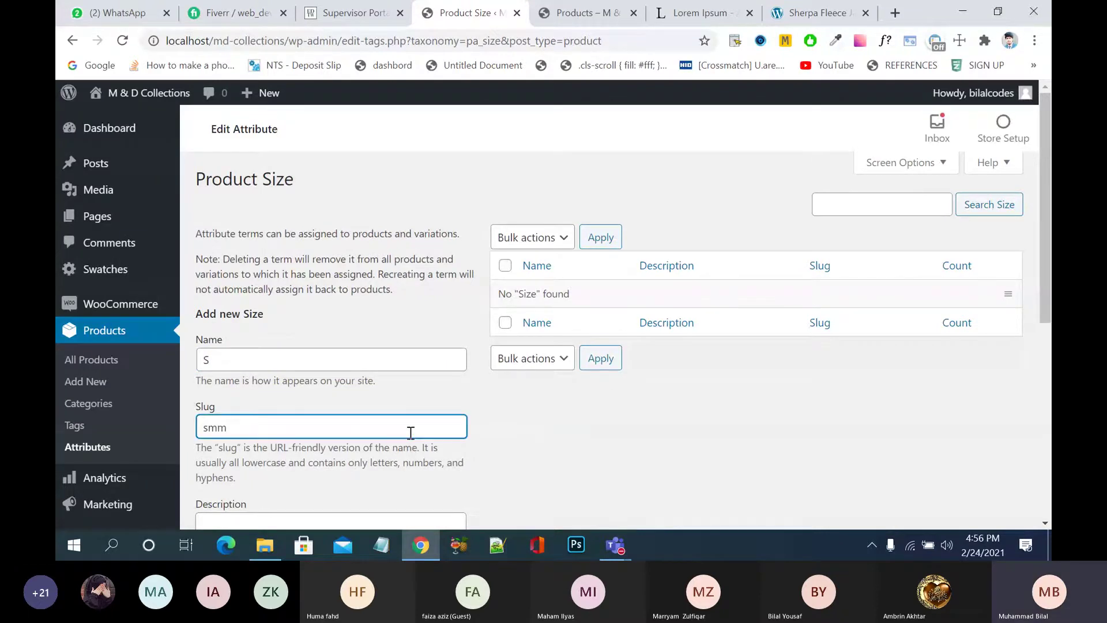
pyautogui.press('BackSpace')
pyautogui.write('all')
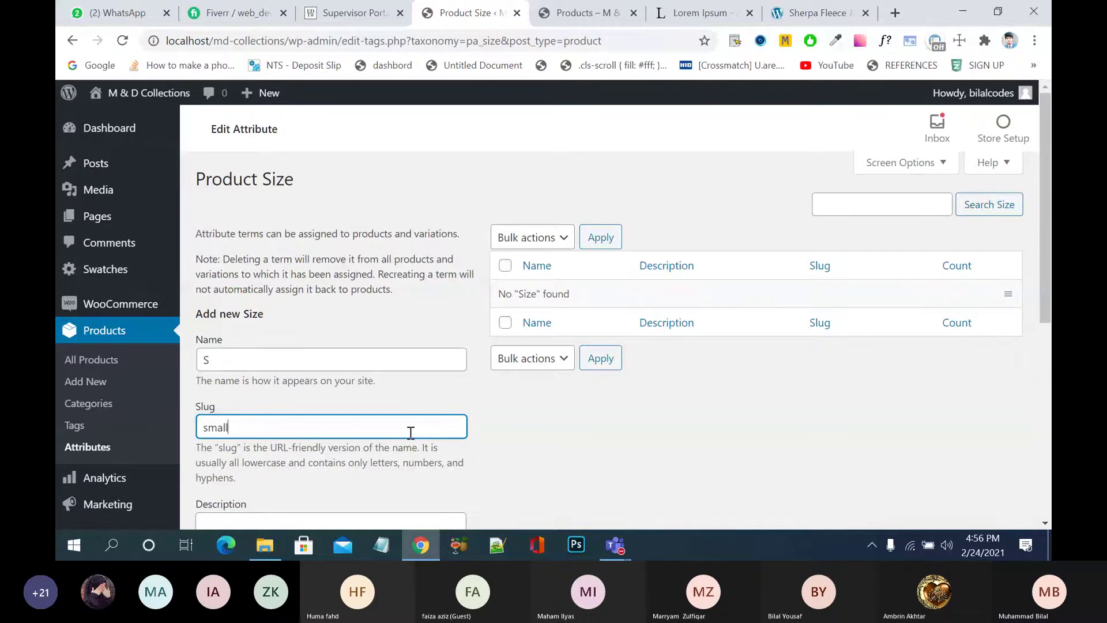
pyautogui.scroll(-6, 410, 433)
pyautogui.click(239, 311)
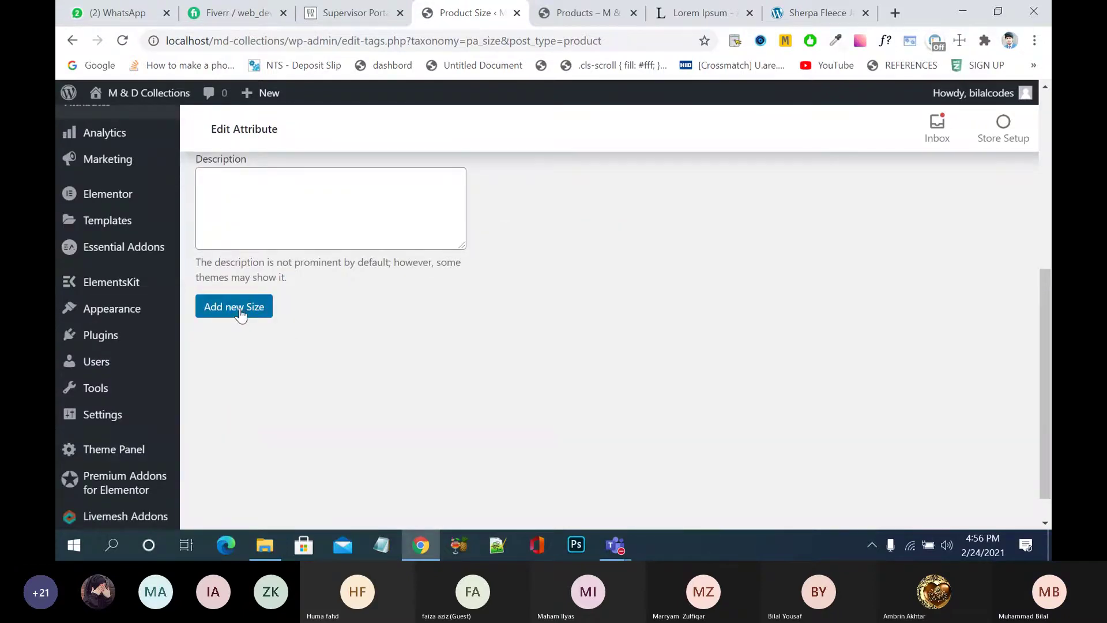
pyautogui.scroll(5, 419, 358)
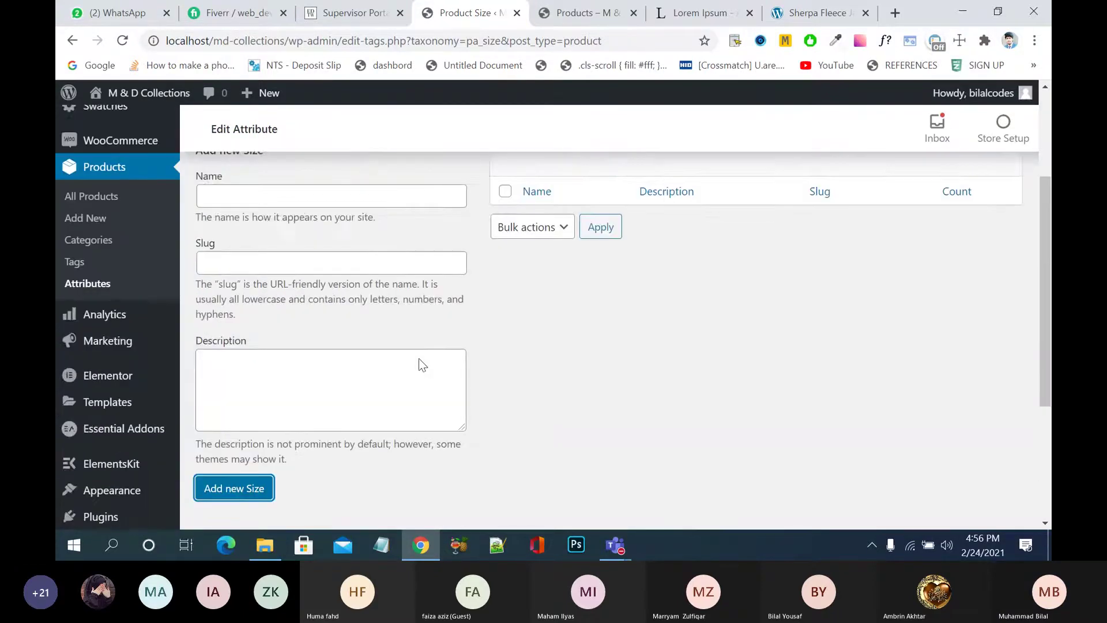
pyautogui.scroll(2, 420, 359)
# - Add size term M with slug 'medium'
pyautogui.click(372, 358)
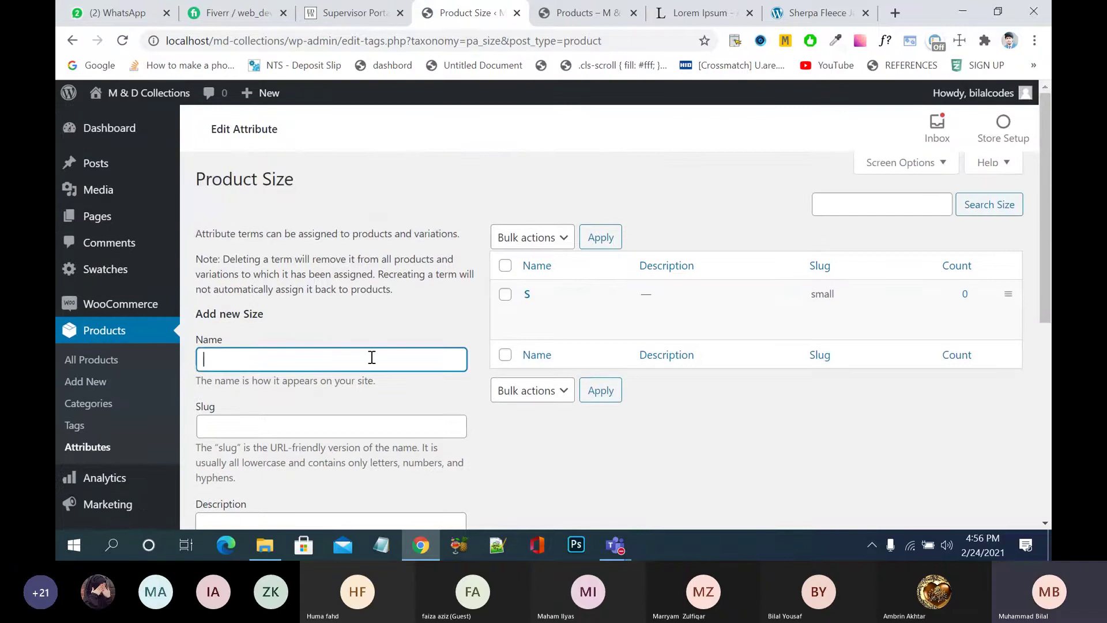
pyautogui.write('M')
pyautogui.click(362, 423)
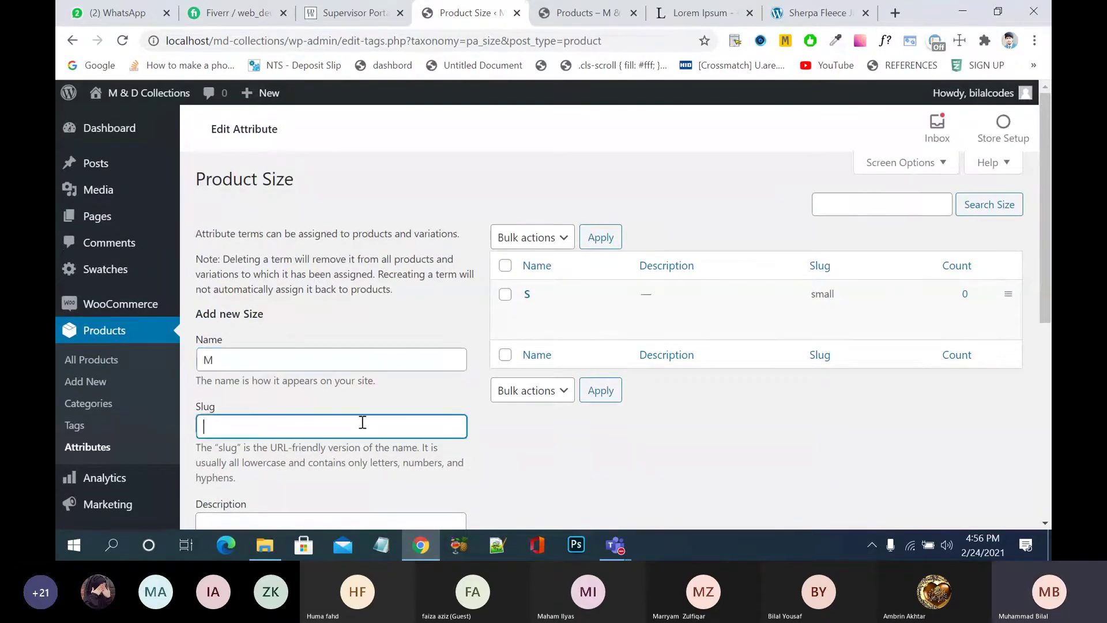
pyautogui.write('medium')
pyautogui.click(636, 483)
pyautogui.scroll(-4, 637, 484)
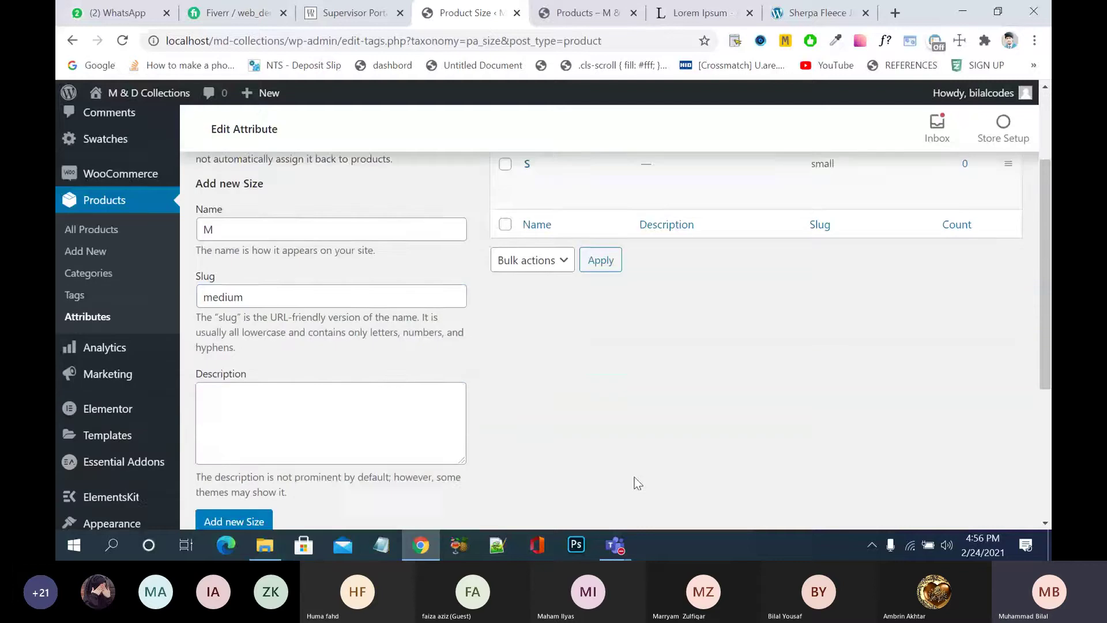
pyautogui.scroll(-1, 182, 382)
pyautogui.click(206, 370)
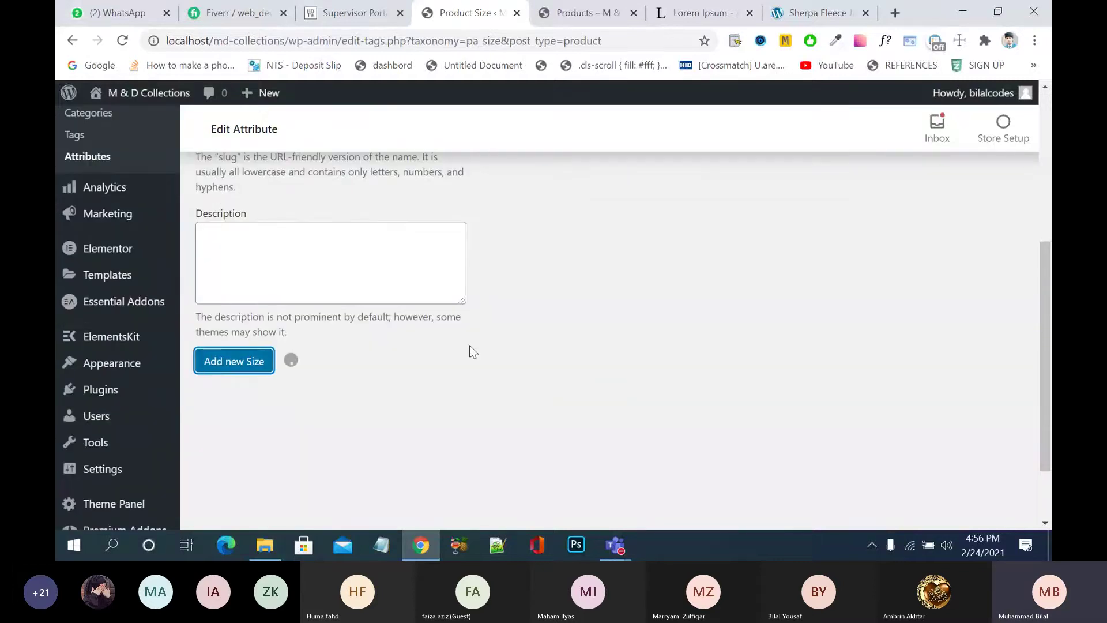
pyautogui.scroll(5, 370, 263)
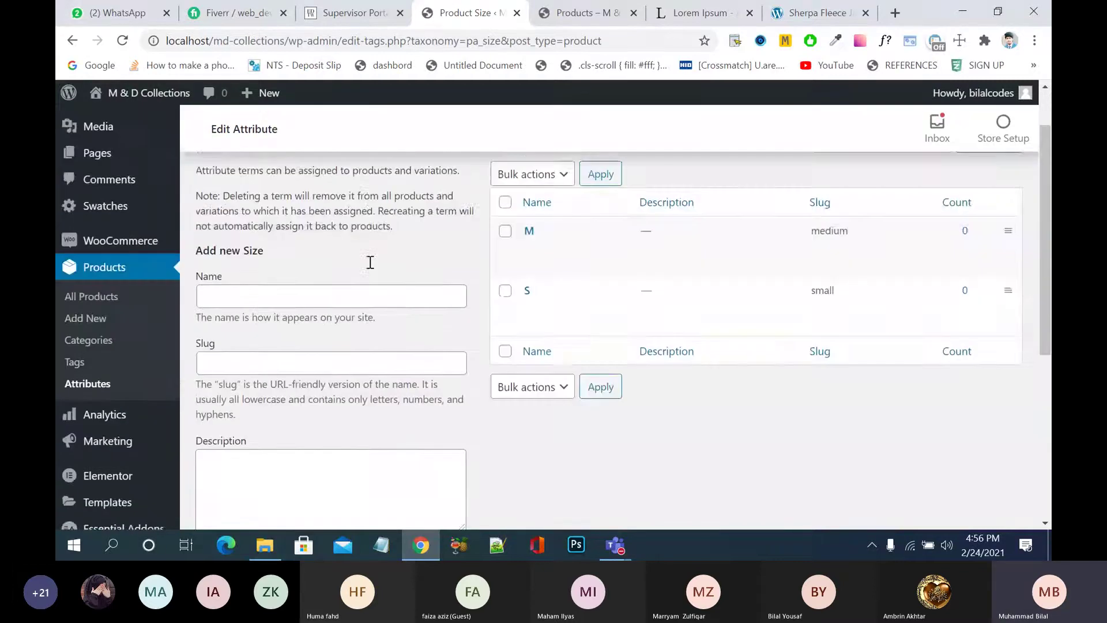
# - Add size term L with slug 'large', then return to the attributes overview
pyautogui.click(320, 364)
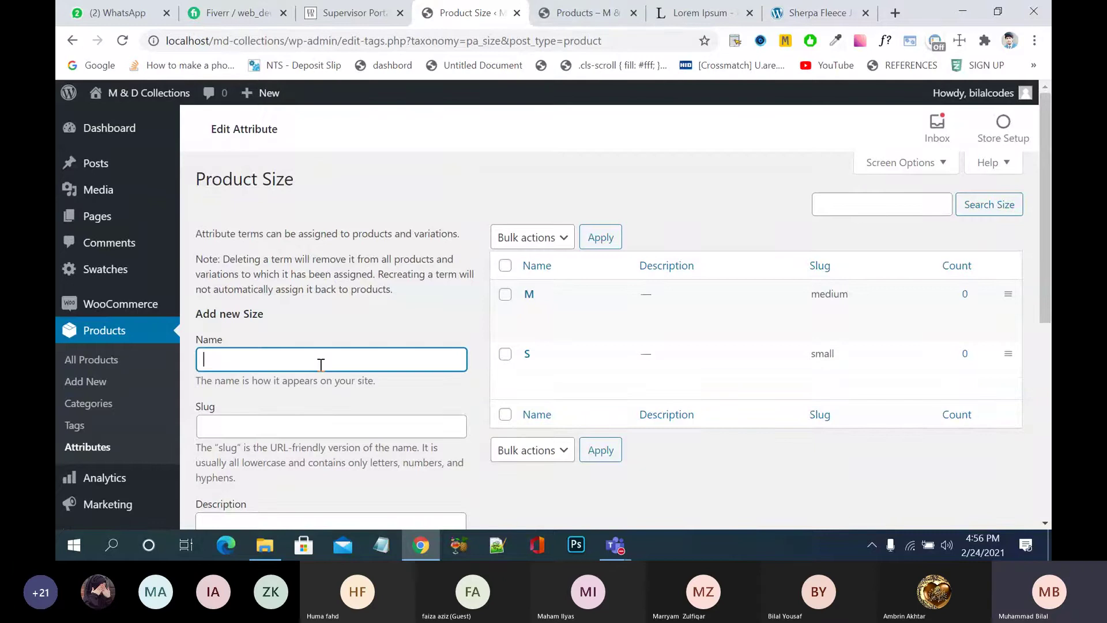
pyautogui.write('L')
pyautogui.click(327, 424)
pyautogui.write('large')
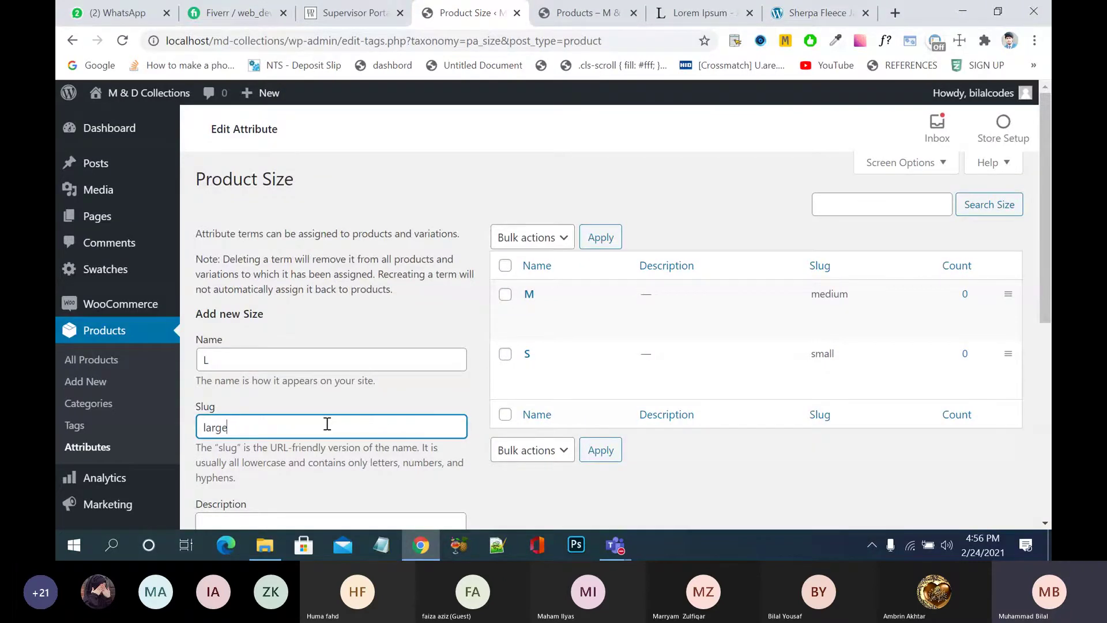
pyautogui.scroll(-5, 368, 443)
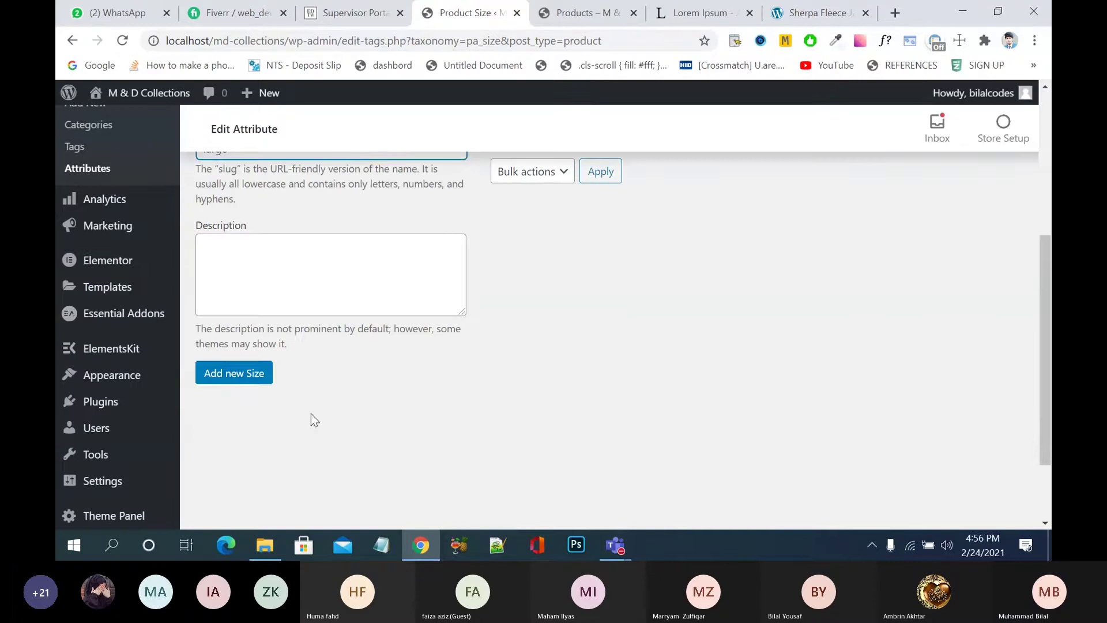
pyautogui.click(254, 380)
pyautogui.scroll(4, 500, 414)
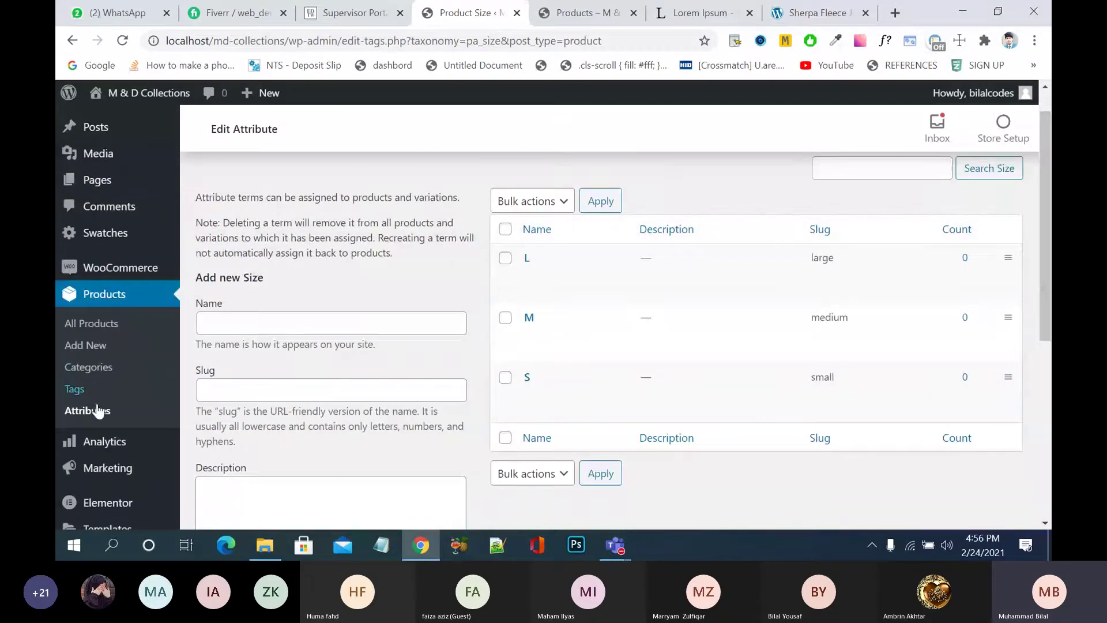
pyautogui.click(95, 411)
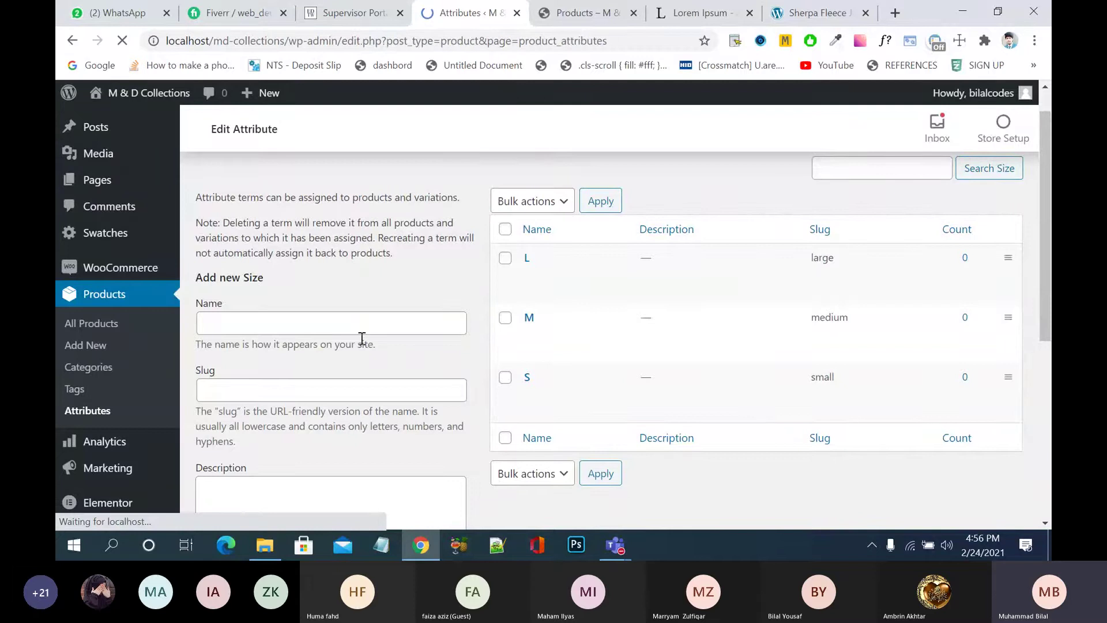
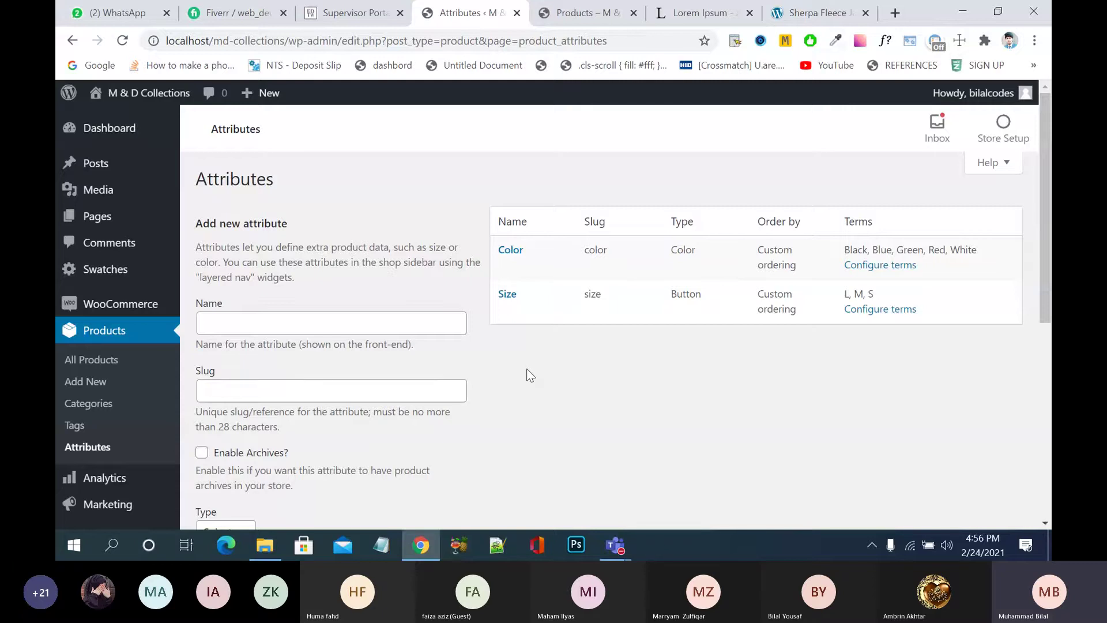
# - Return to the WordPress Dashboard and bring up the Products submenu
pyautogui.click(152, 138)
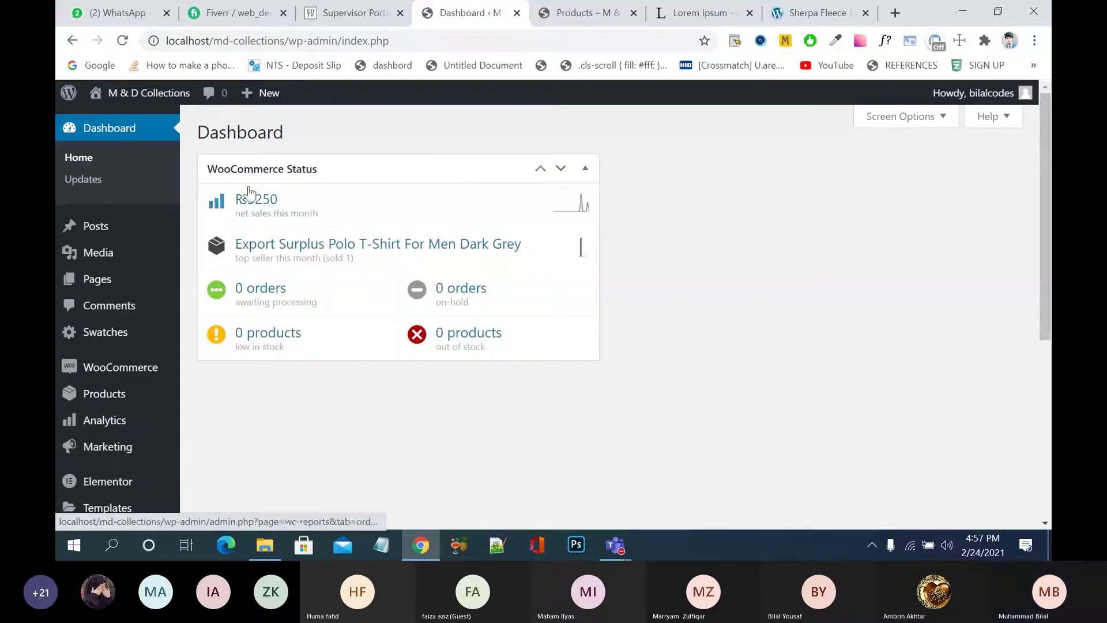
pyautogui.moveTo(115, 369)
pyautogui.moveTo(136, 398)
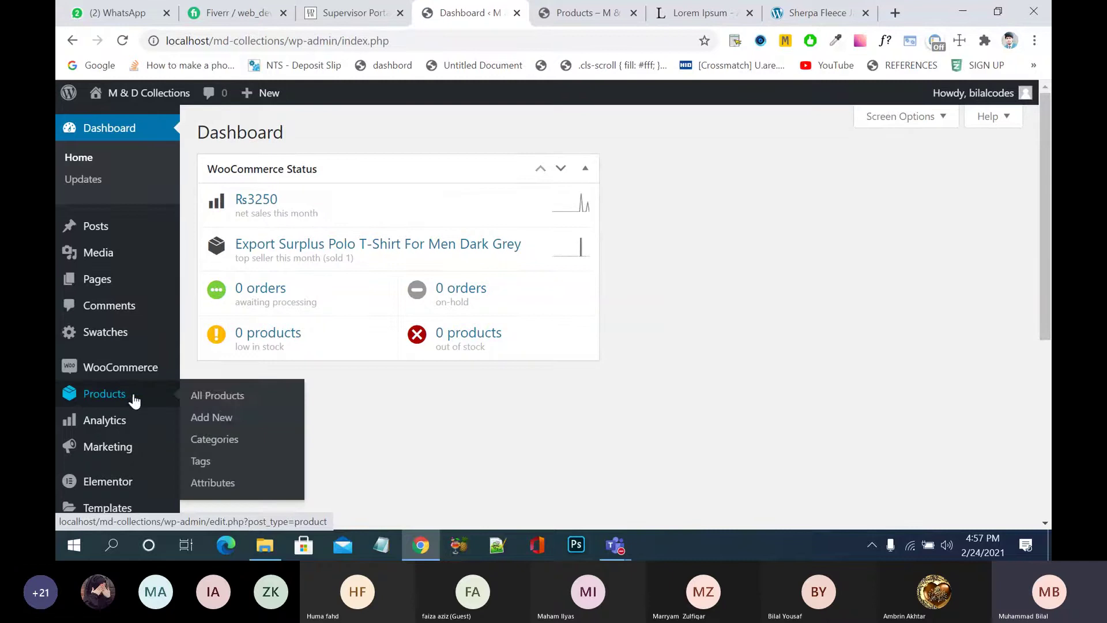
pyautogui.moveTo(223, 401); pyautogui.dragTo(222, 418)
# - Start a new product titled 'Branded half sleev t shirt'
pyautogui.click(222, 417)
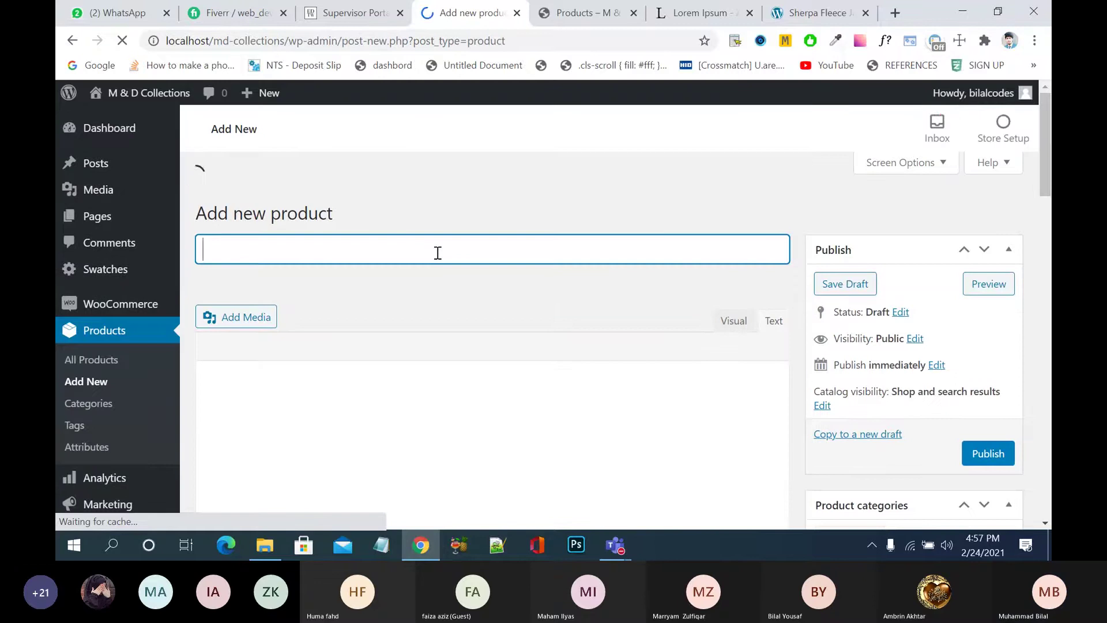
pyautogui.write('Bra')
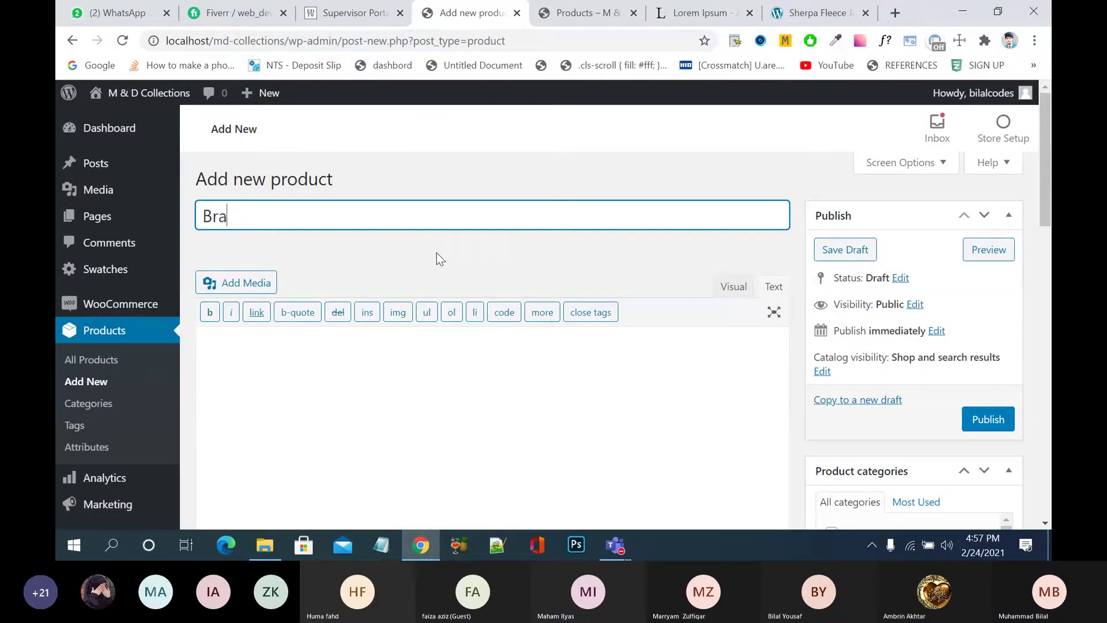
pyautogui.write('nded H')
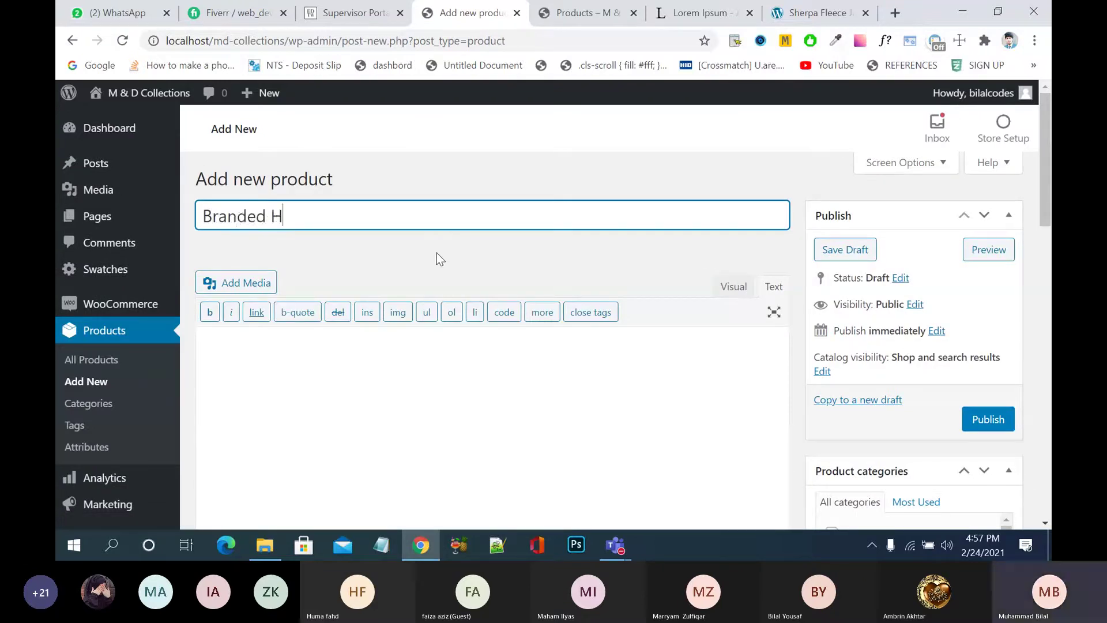
pyautogui.write('alf sle')
pyautogui.press('BackSpace')
pyautogui.press('BackSpace')
pyautogui.press('BackSpace')
pyautogui.press('BackSpace')
pyautogui.press('BackSpace')
pyautogui.press('BackSpace')
pyautogui.press('BackSpace')
pyautogui.press('BackSpace')
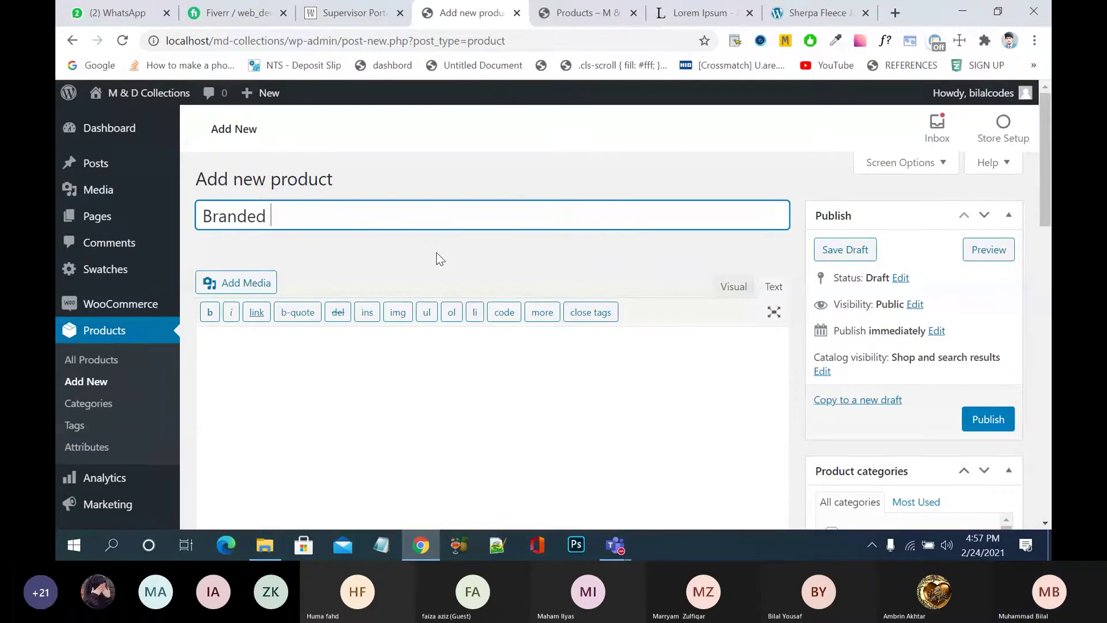
pyautogui.write('half sleev')
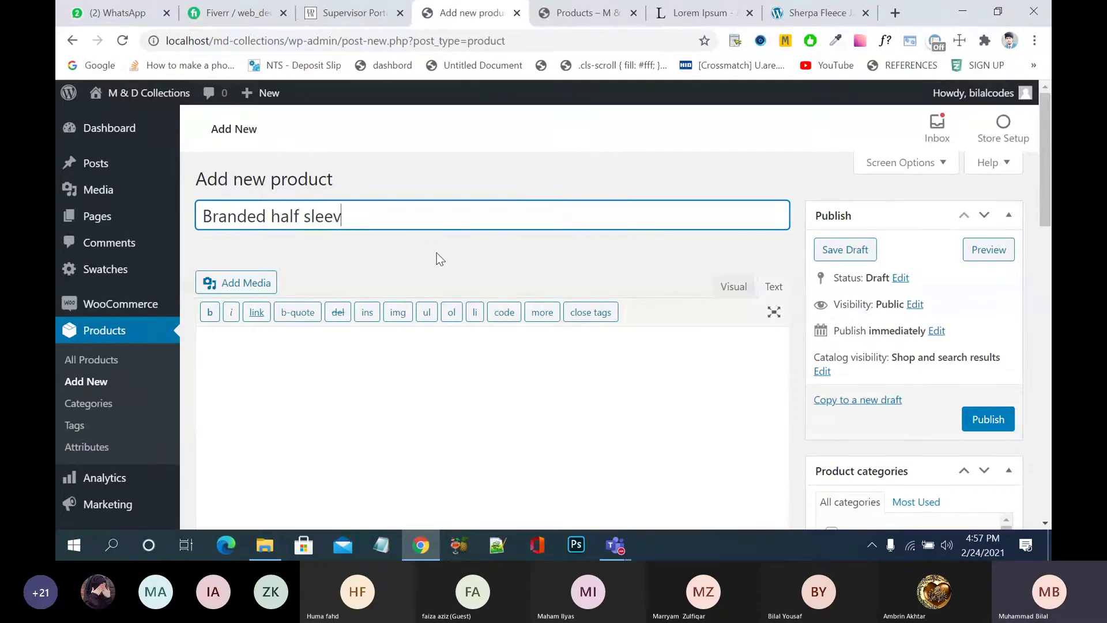
pyautogui.write(' t shirt')
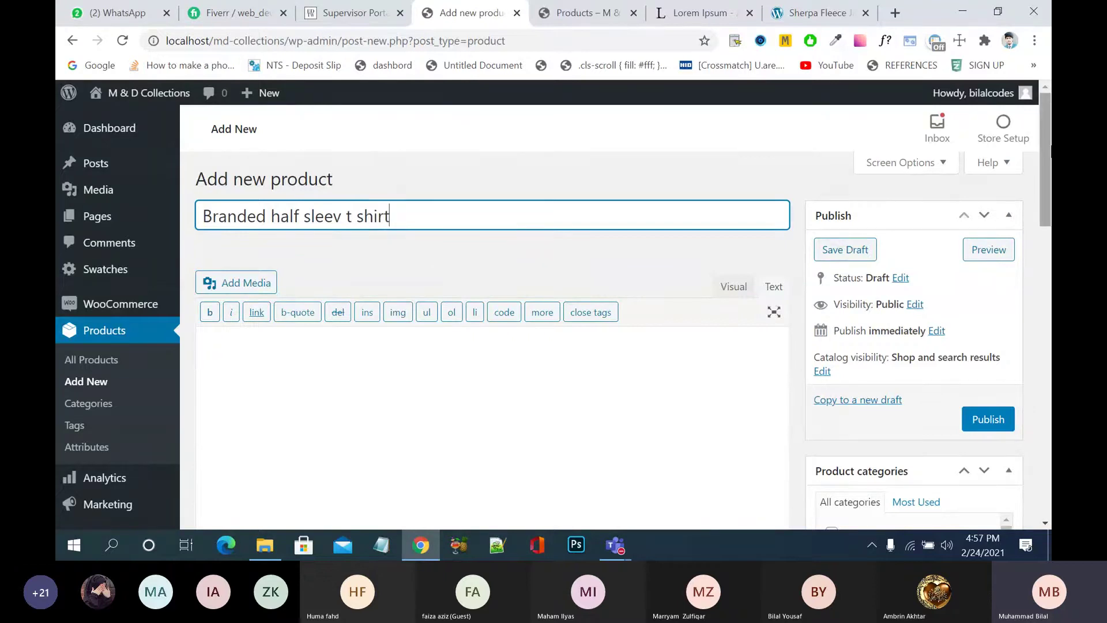
# - Paste the Lorem Ipsum text twice as the product description
pyautogui.scroll(-2, 557, 273)
pyautogui.click(556, 272)
pyautogui.write("Lorem Ipsum is simply dummy text of the printing and typesetting industry. Lorem Ipsum has been the industry's standard dummy text ever since the 1500s, when an unknown printer took a galley of type and scrambled it to make a type specimen book. It has survived not only five centuries, but also the leap into electronic typesetting, remaining essentially unchanged. It was popularised in the 1960s with the release of Letraset sheets containing Lorem Ipsum passages, and more recently with desktop publishing software like Aldus PageMaker including versions of Lorem Ipsum.")
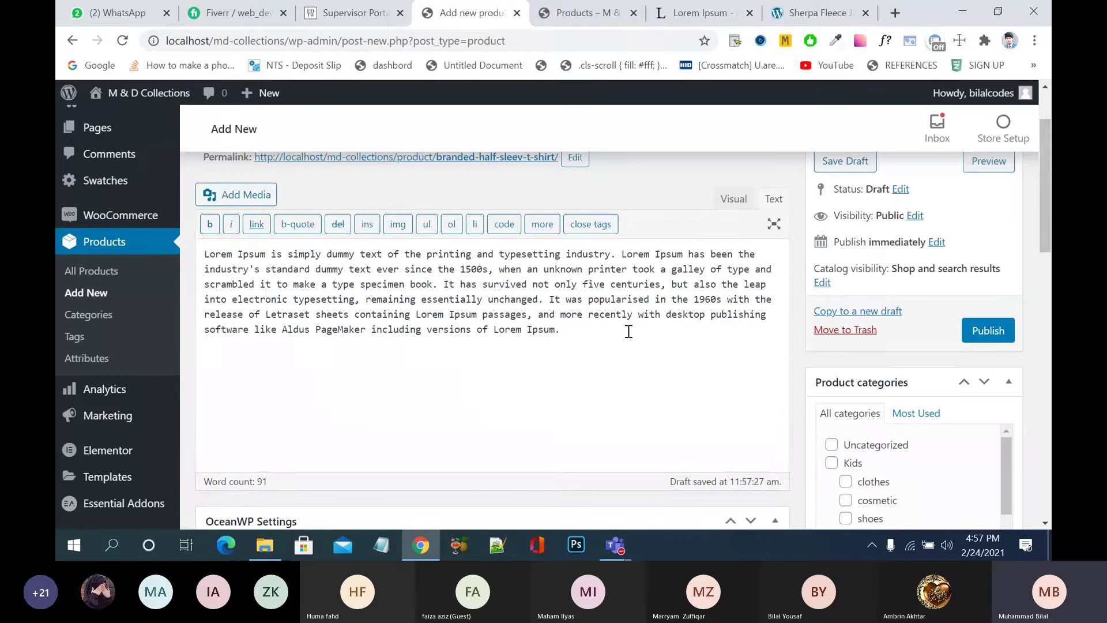
pyautogui.write("Lorem Ipsum is simply dummy text of the printing and typesetting industry. Lorem Ipsum has been the industry's standard dummy text ever since the 1500s, when an unknown printer took a galley of type and scrambled it to make a type specimen book. It has survived not only five centuries, but also the leap into electronic typesetting, remaining essentially unchanged. It was popularised in the 1960s with the release of Letraset sheets containing Lorem Ipsum passages, and more recently with desktop publishing software like Aldus PageMaker including versions of Lorem Ipsum.")
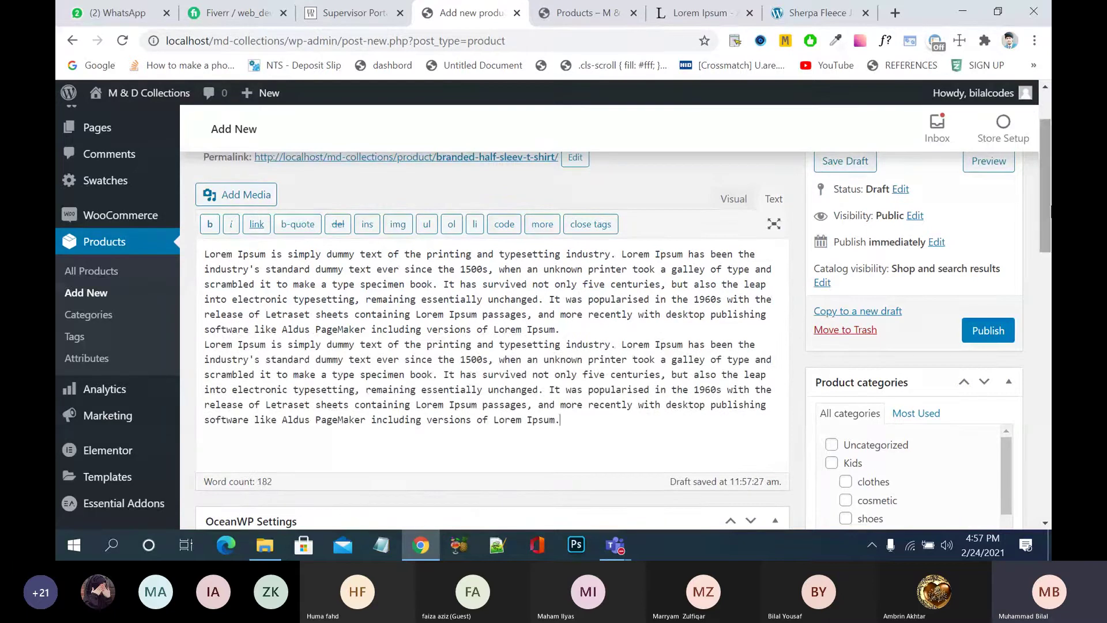
pyautogui.scroll(-6, 1036, 291)
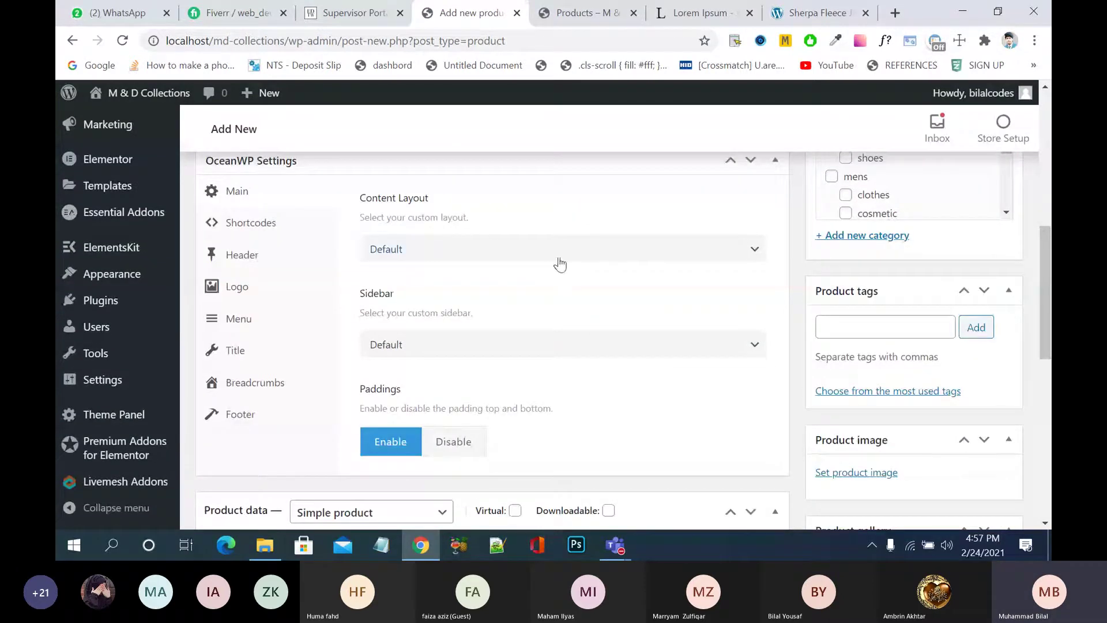
# - Set the OceanWP content layout to Full Width and collapse the OceanWP Settings panel
pyautogui.click(560, 254)
pyautogui.click(514, 346)
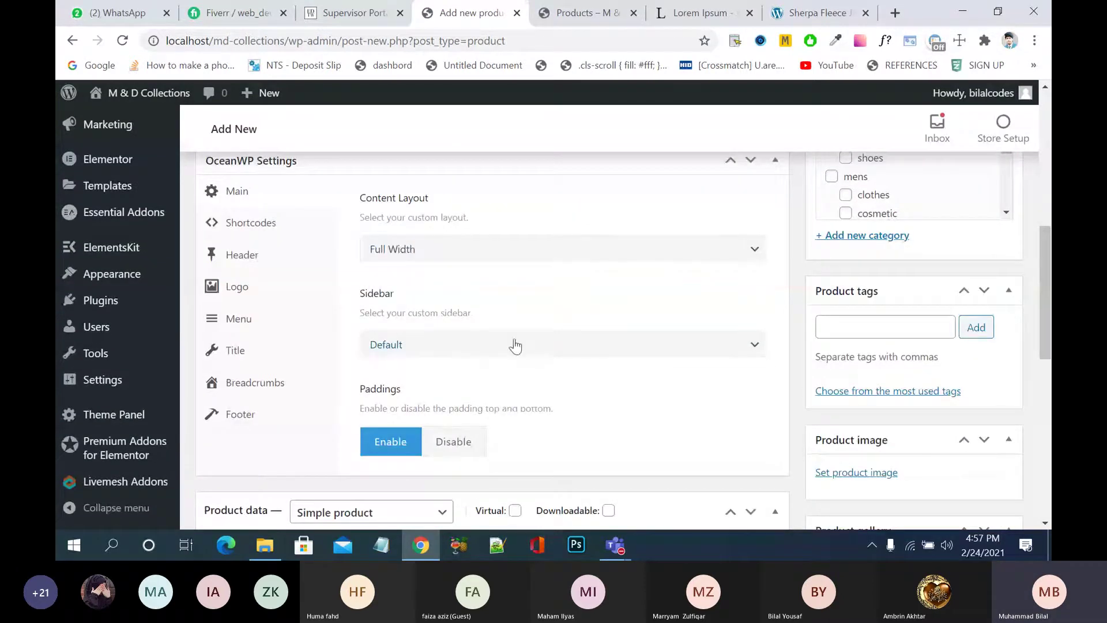
pyautogui.click(775, 160)
# - Make it a Variable product with tax status Taxable and tax class GST 10
pyautogui.click(382, 215)
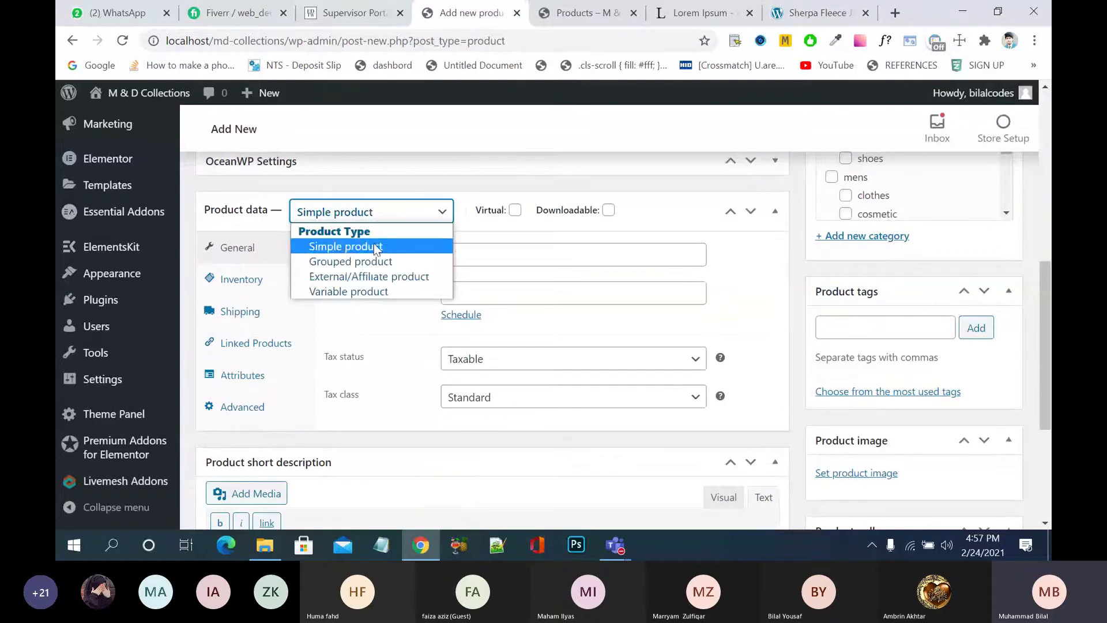
pyautogui.click(370, 291)
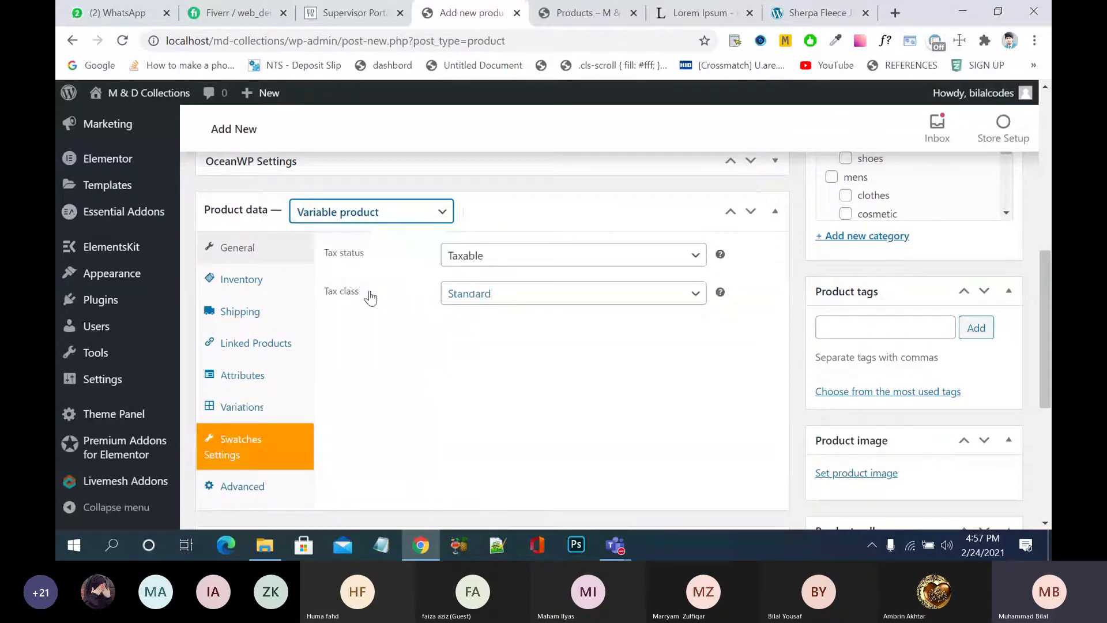
pyautogui.click(464, 256)
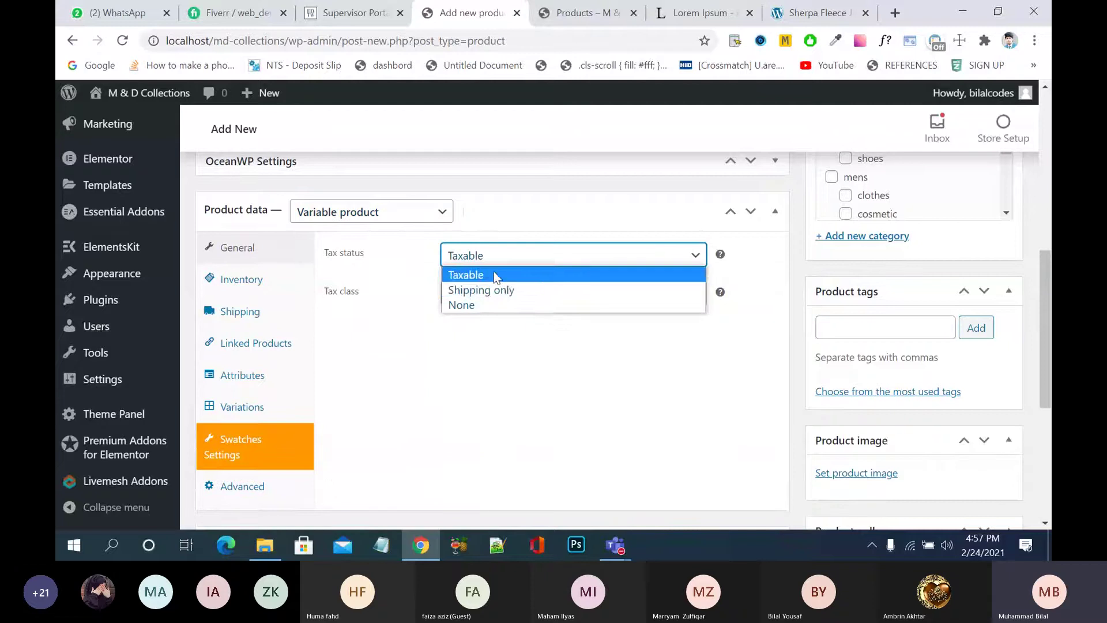
pyautogui.click(487, 275)
pyautogui.click(513, 293)
pyautogui.click(521, 326)
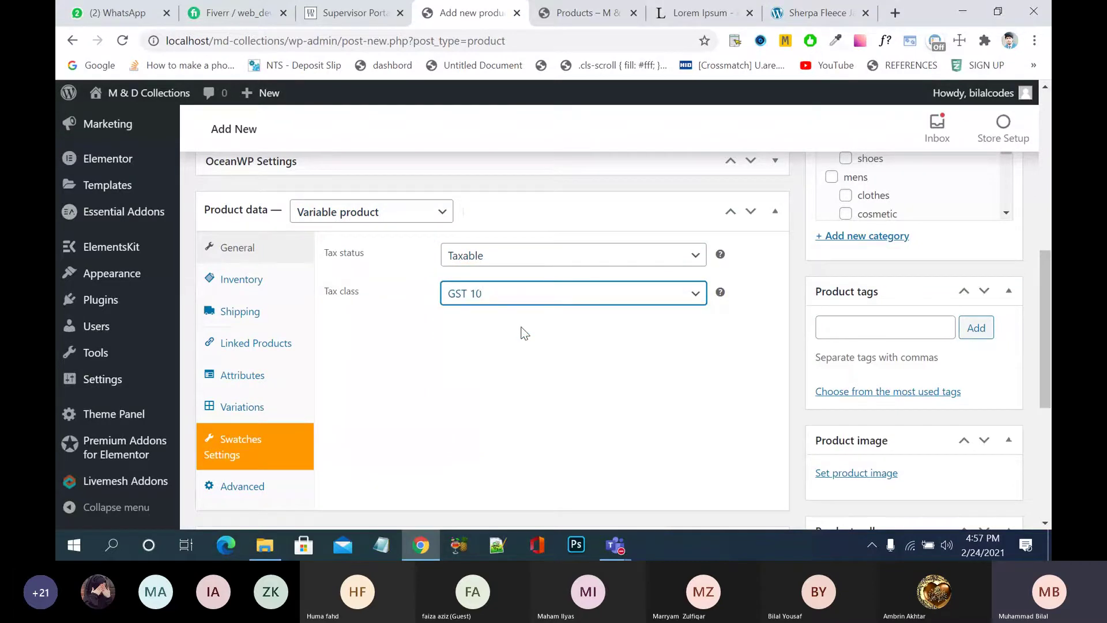
# - Show the Inventory settings and select the empty SKU field
pyautogui.click(292, 280)
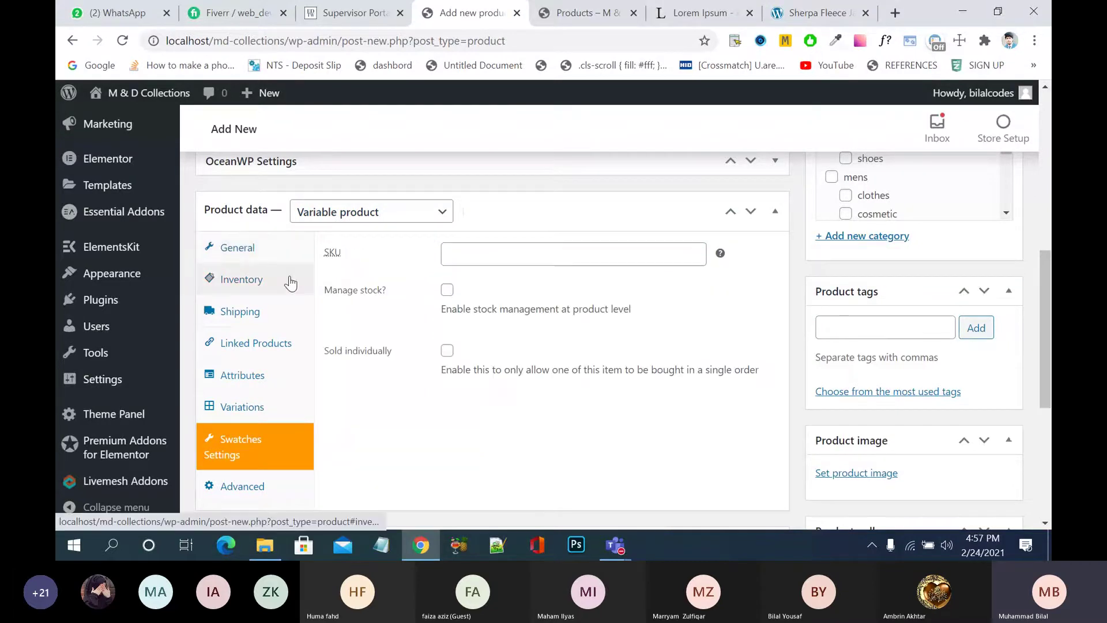
pyautogui.click(493, 252)
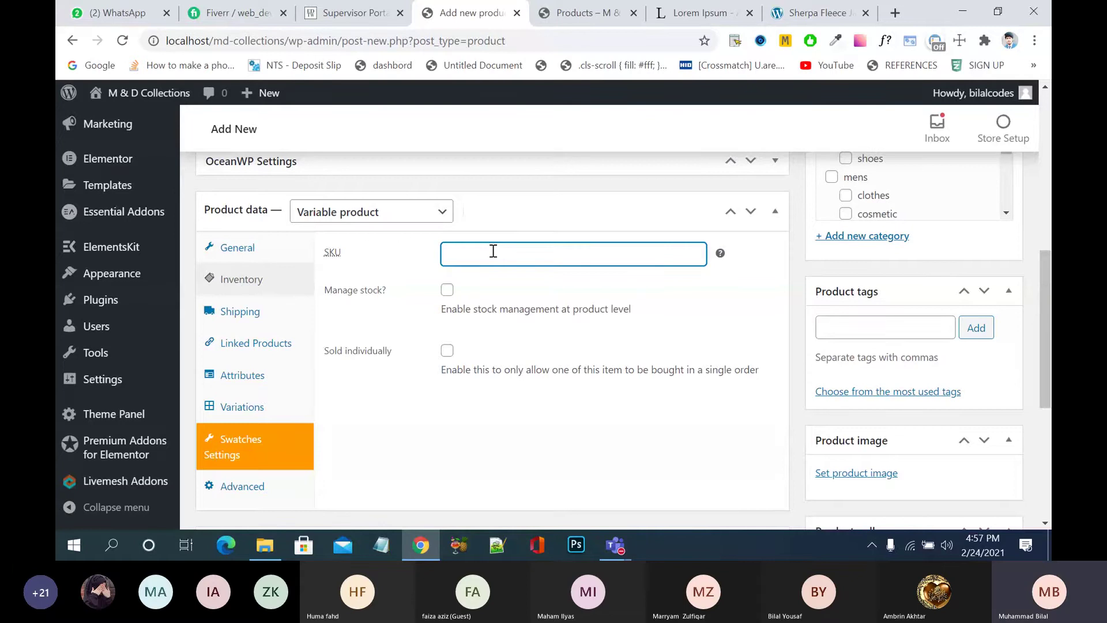
pyautogui.scroll(10, 493, 254)
pyautogui.scroll(1, 494, 258)
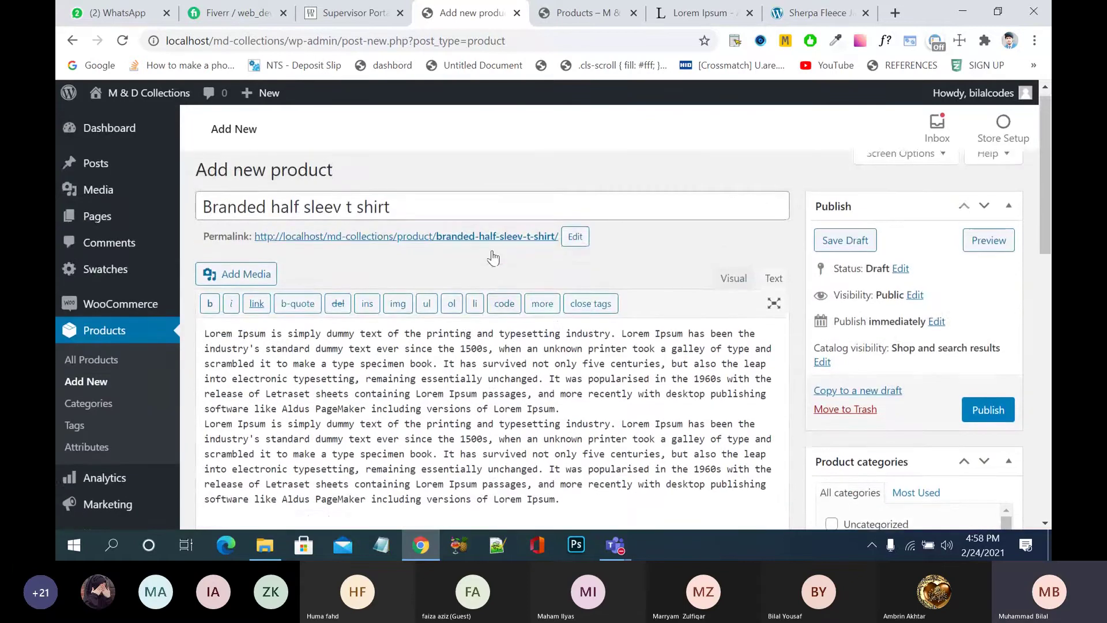
pyautogui.scroll(-10, 494, 258)
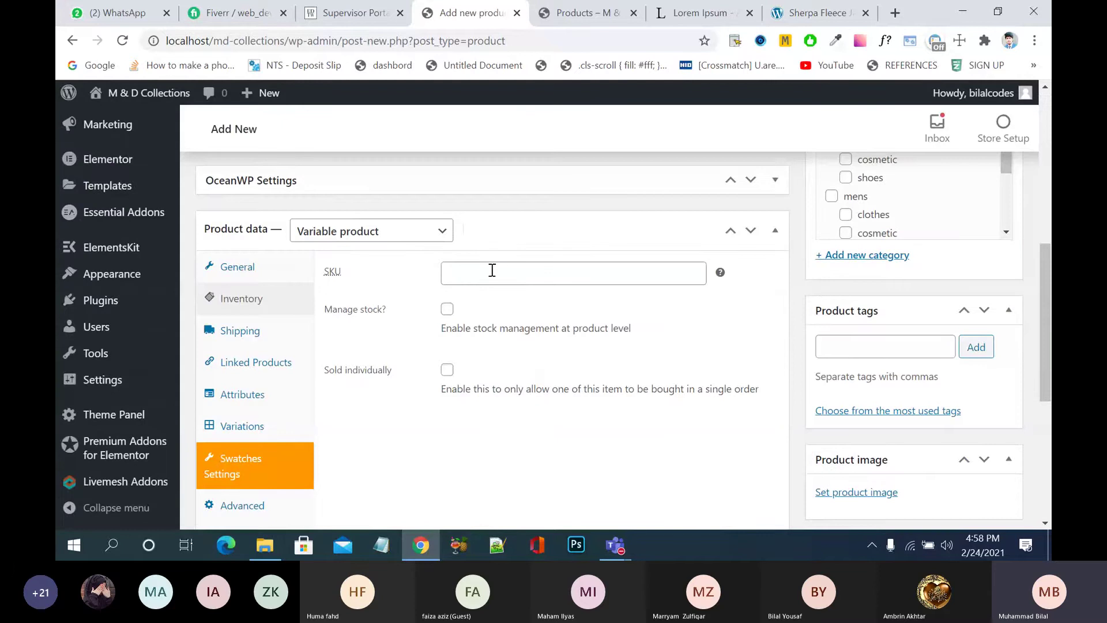
# - Enter SKU BHS and leave Manage stock unchecked
pyautogui.click(492, 271)
pyautogui.write('BHS')
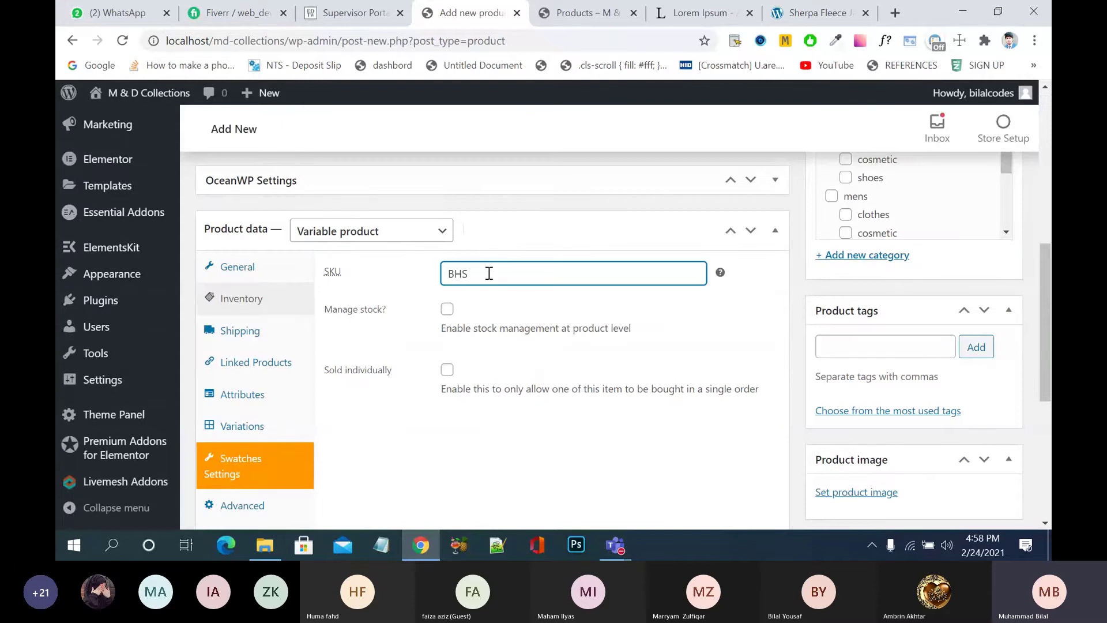
pyautogui.click(448, 312)
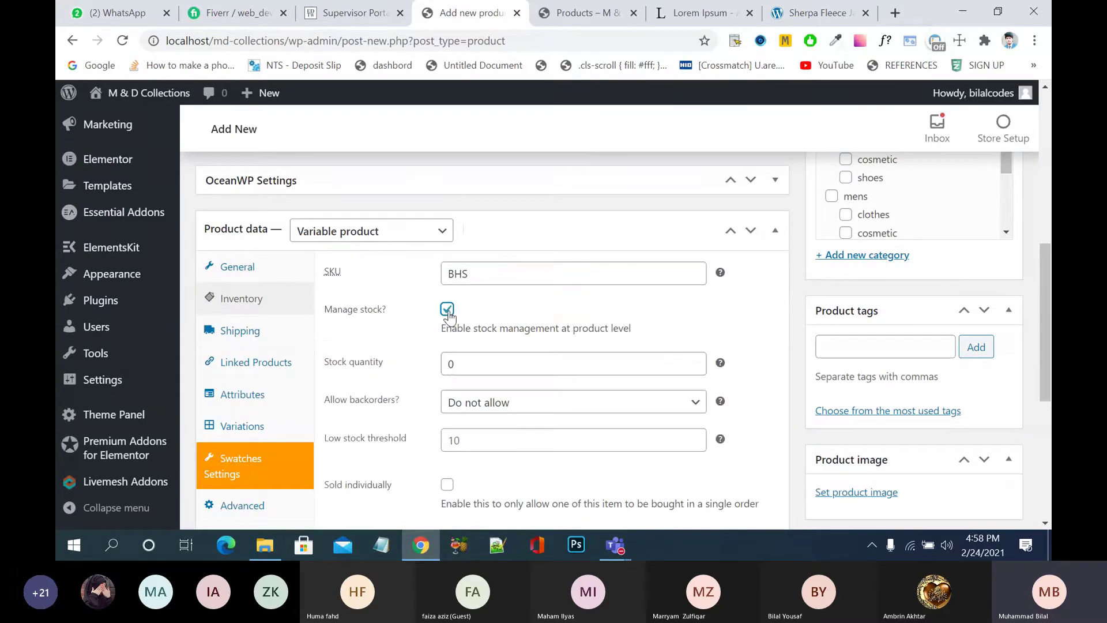
pyautogui.click(447, 310)
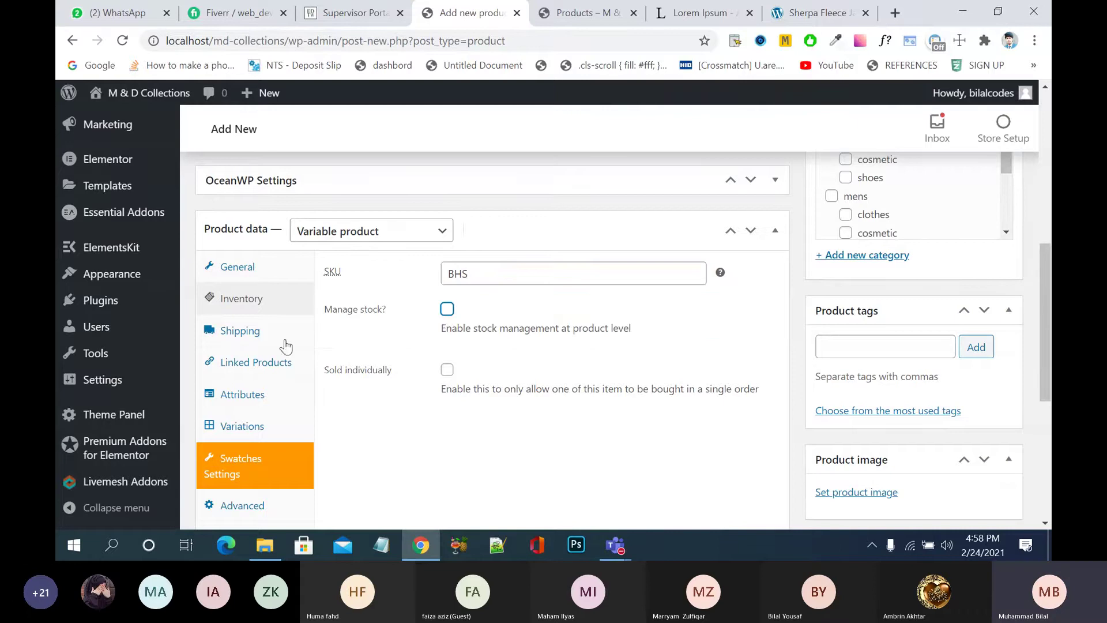
pyautogui.click(244, 396)
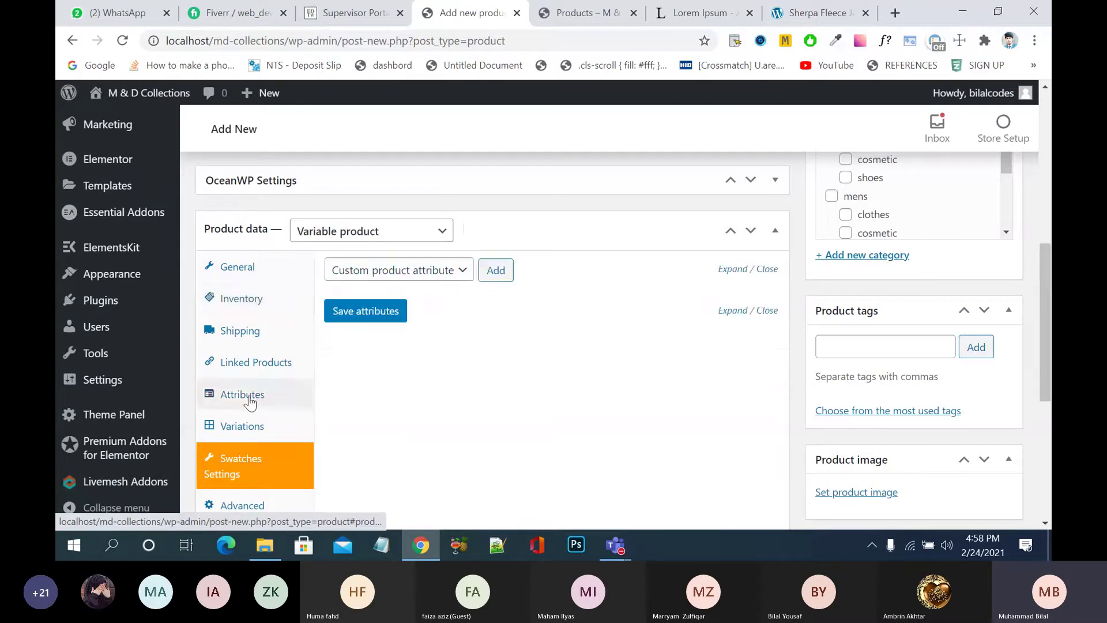
# - Add the Color attribute with the values Green and Red
pyautogui.click(463, 274)
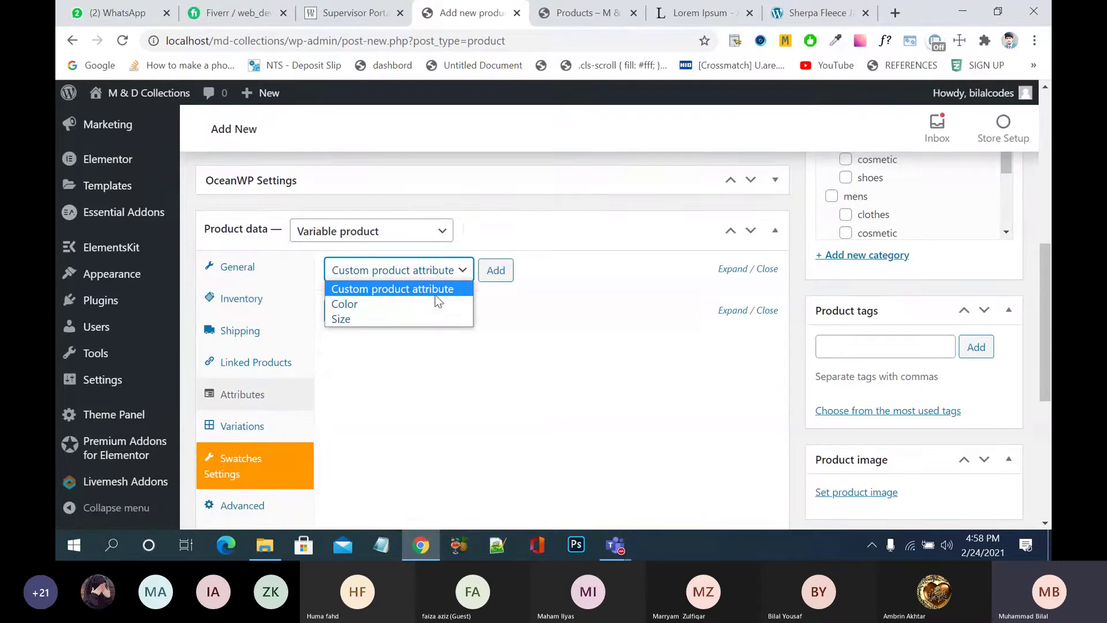
pyautogui.click(430, 304)
pyautogui.click(497, 271)
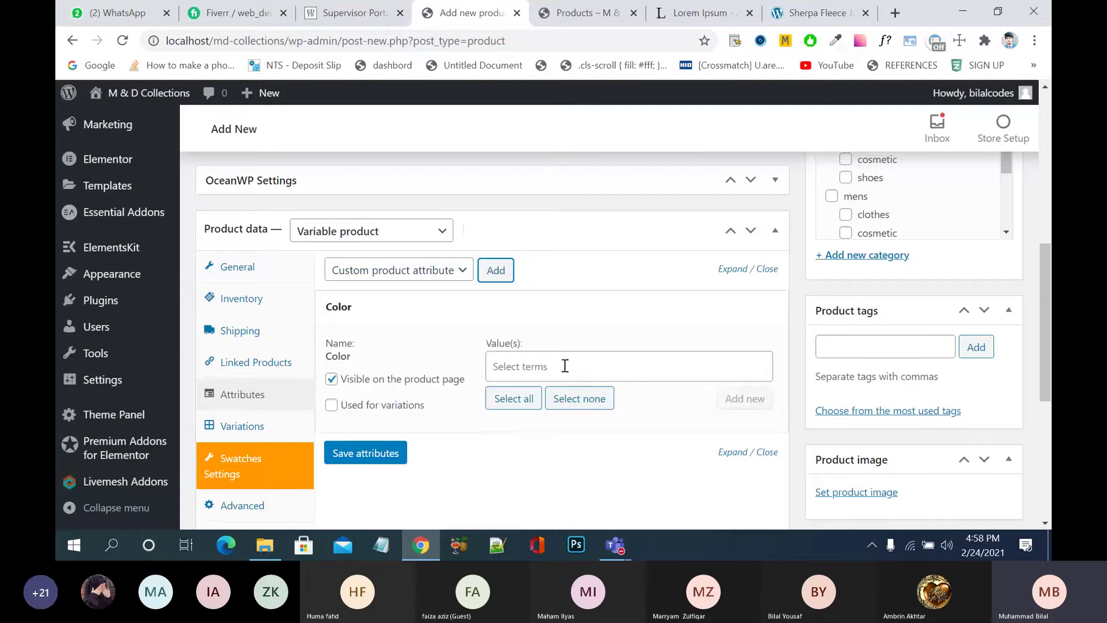
pyautogui.click(565, 367)
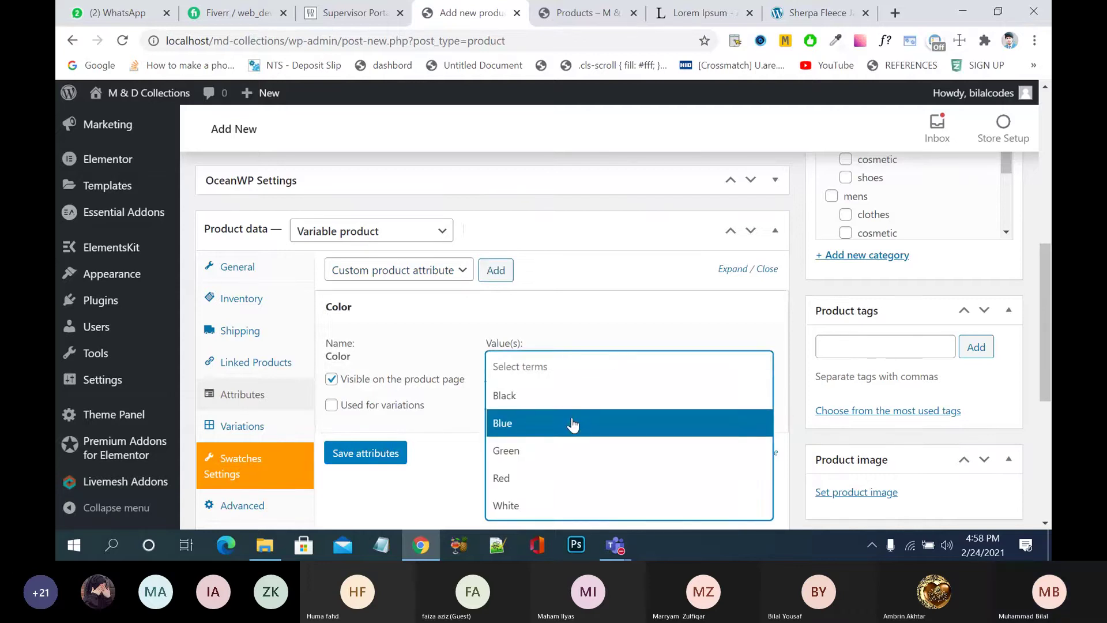
pyautogui.click(565, 452)
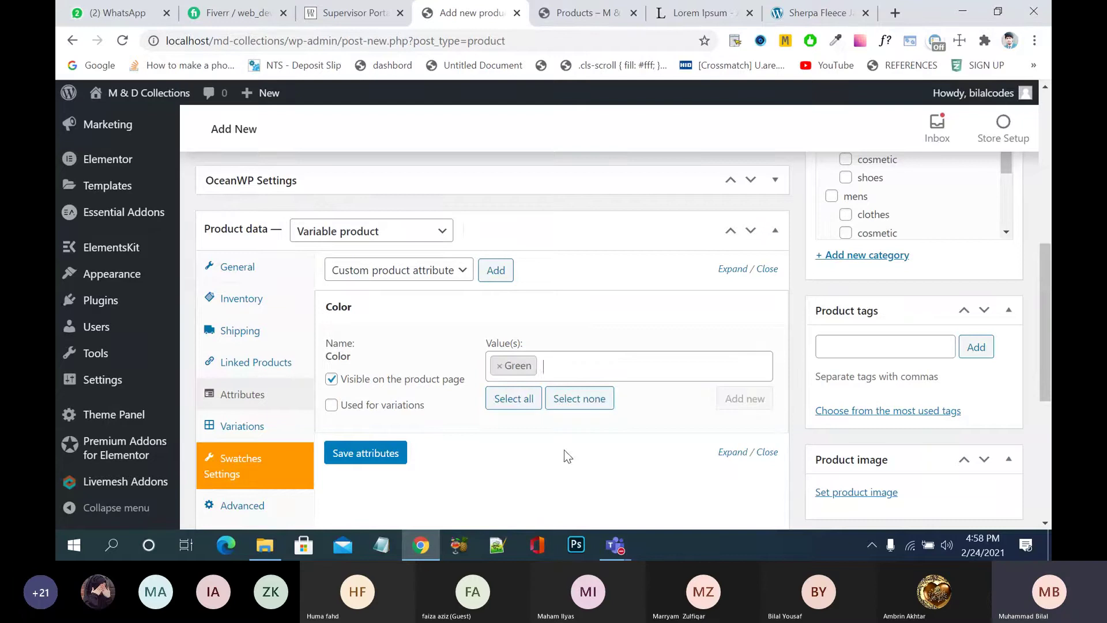
pyautogui.click(596, 365)
pyautogui.click(613, 321)
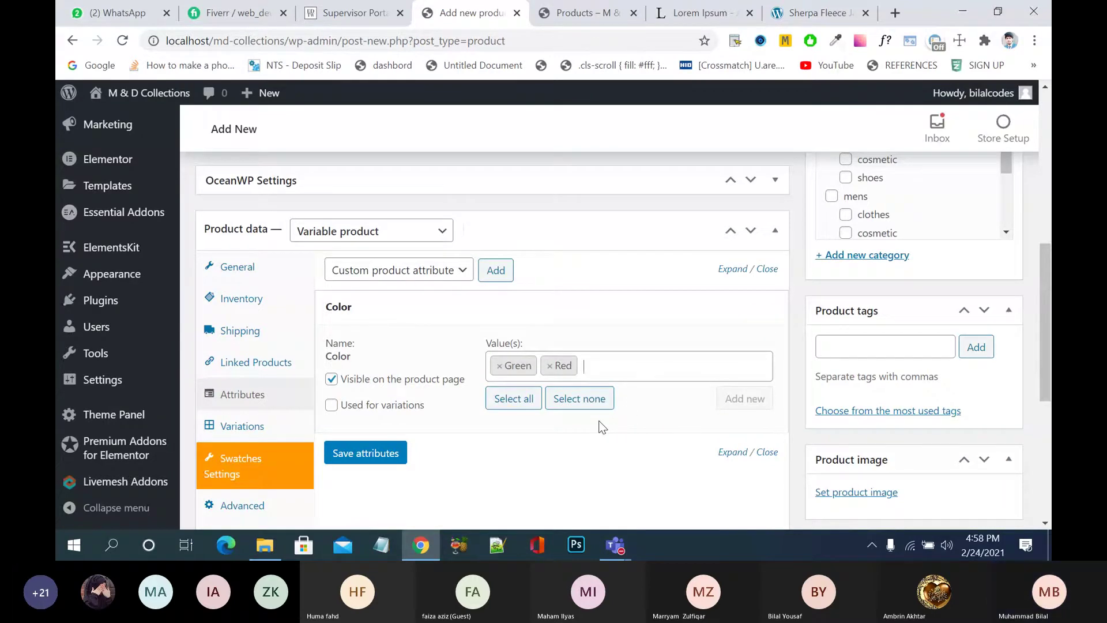
# - Mark Color as used for variations and save the attributes
pyautogui.moveTo(408, 412); pyautogui.dragTo(413, 411)
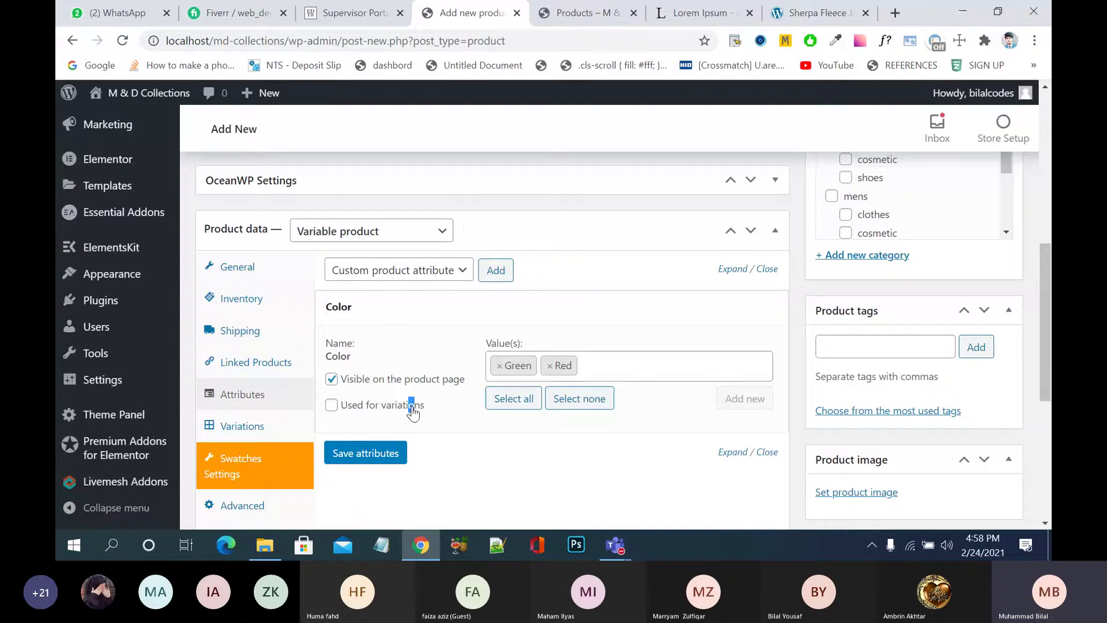
pyautogui.click(332, 405)
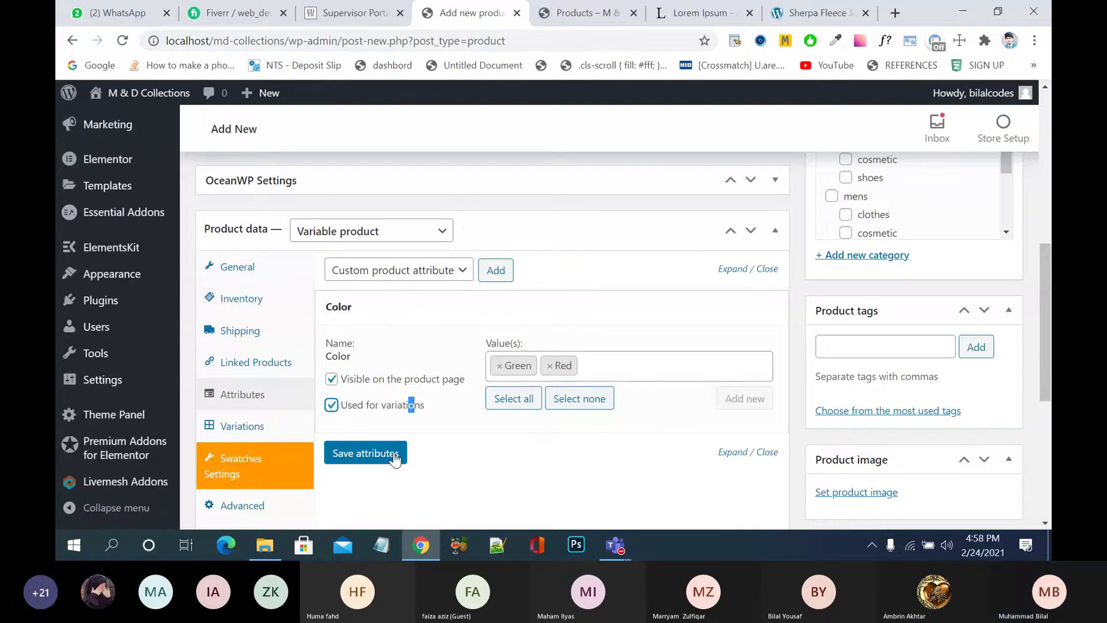
pyautogui.click(462, 271)
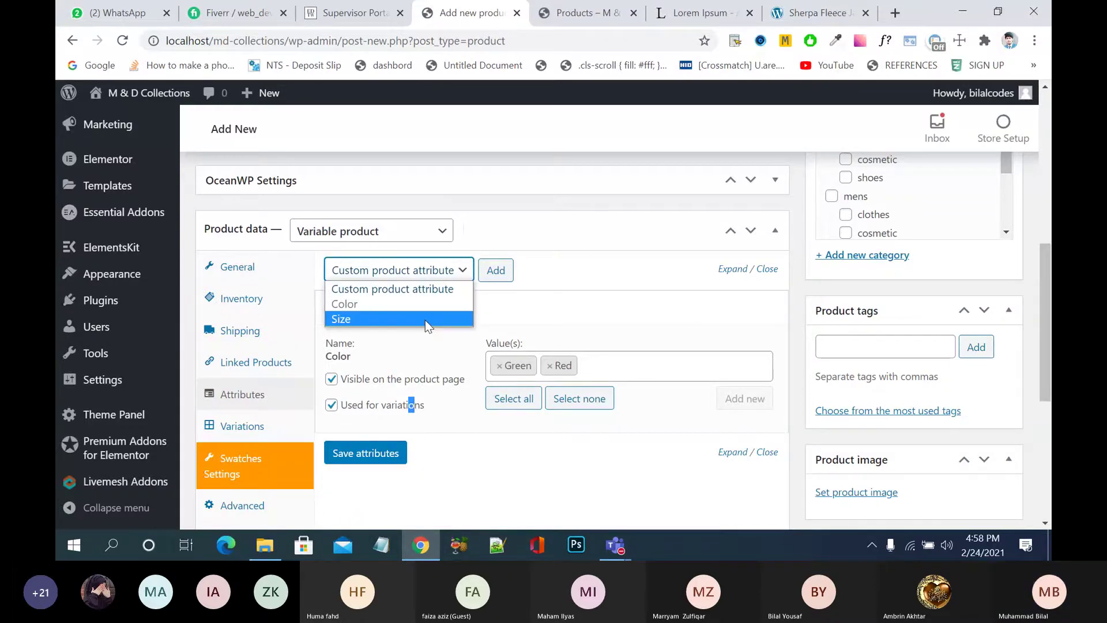
pyautogui.click(425, 319)
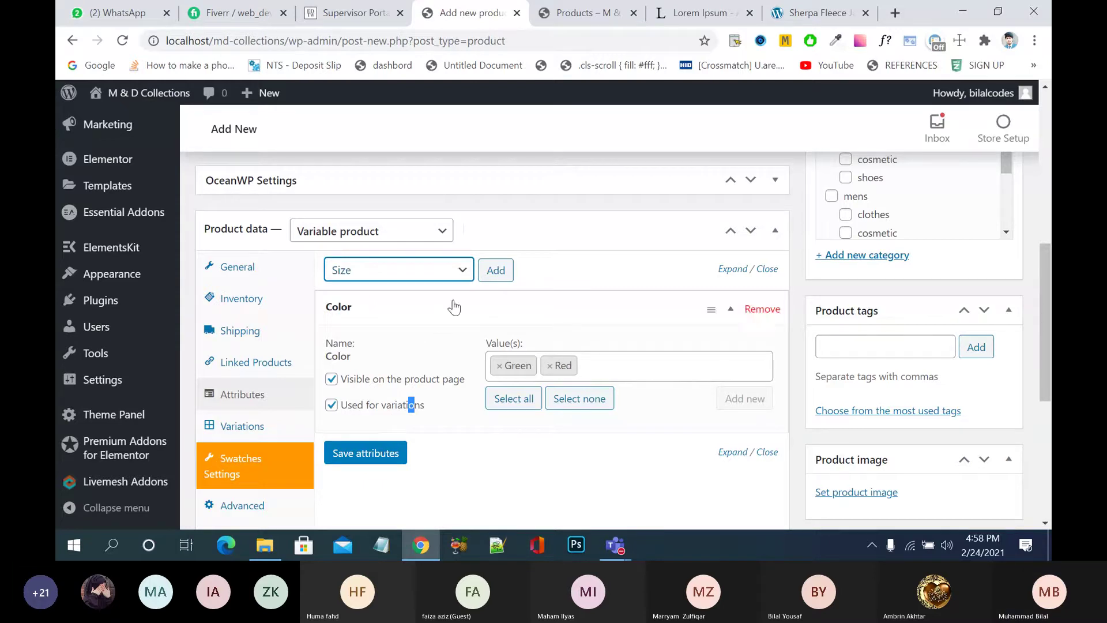
pyautogui.click(386, 453)
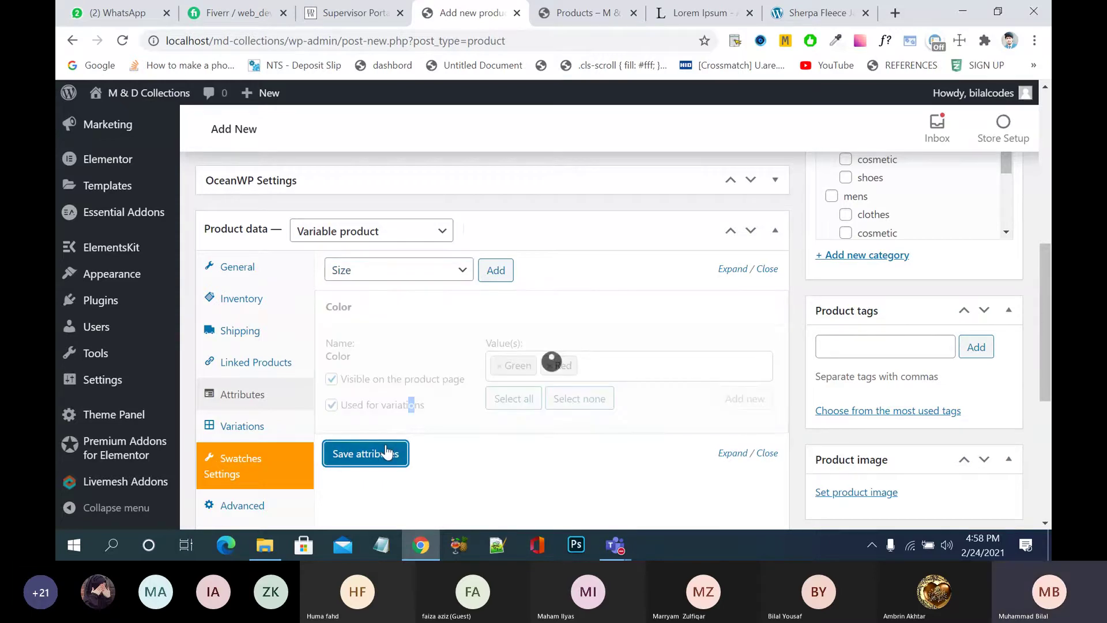
# - Add the Size attribute to the product
pyautogui.click(398, 270)
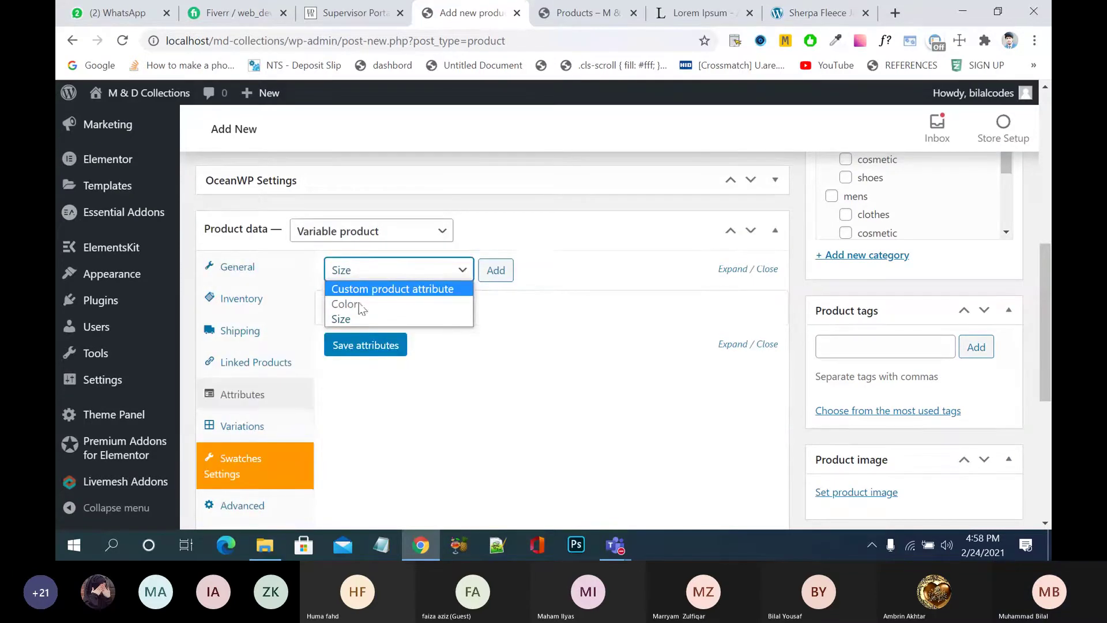
pyautogui.click(352, 321)
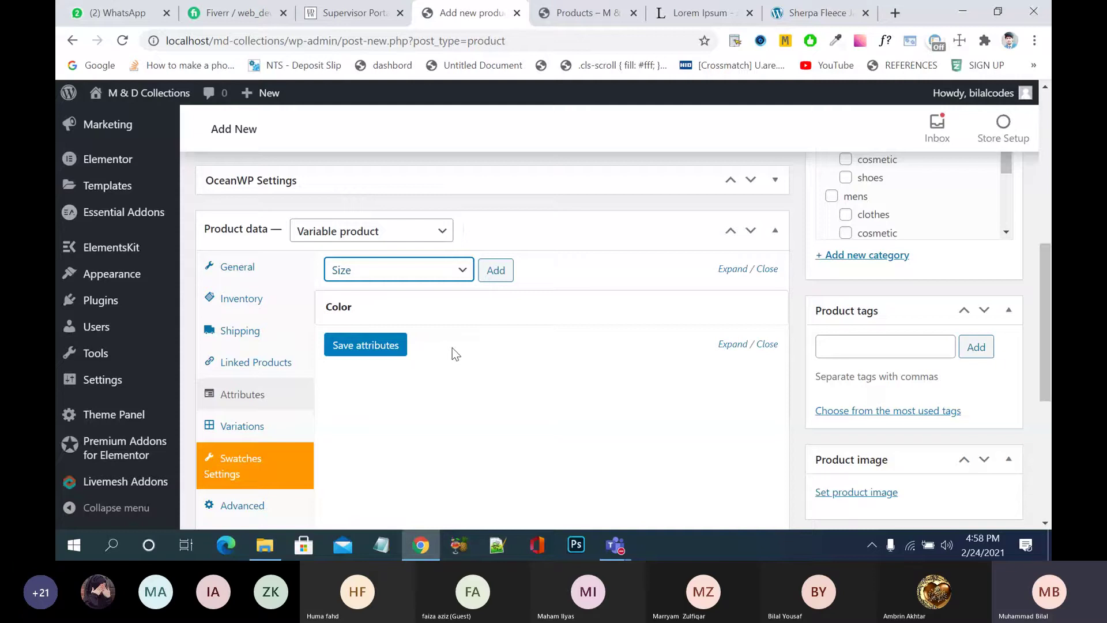
pyautogui.click(382, 346)
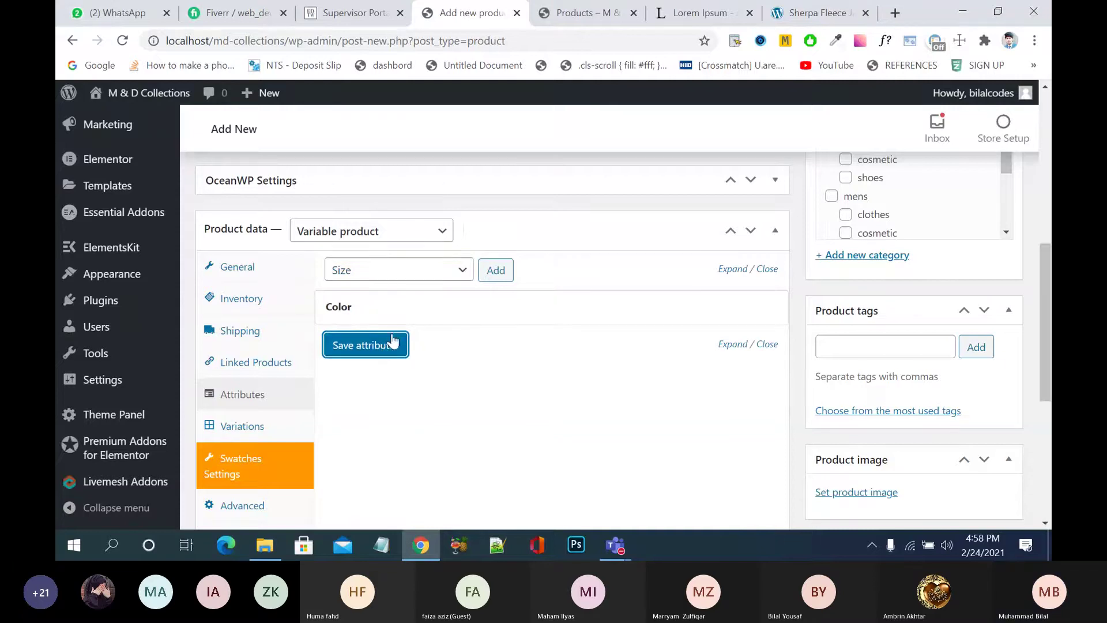
pyautogui.click(489, 271)
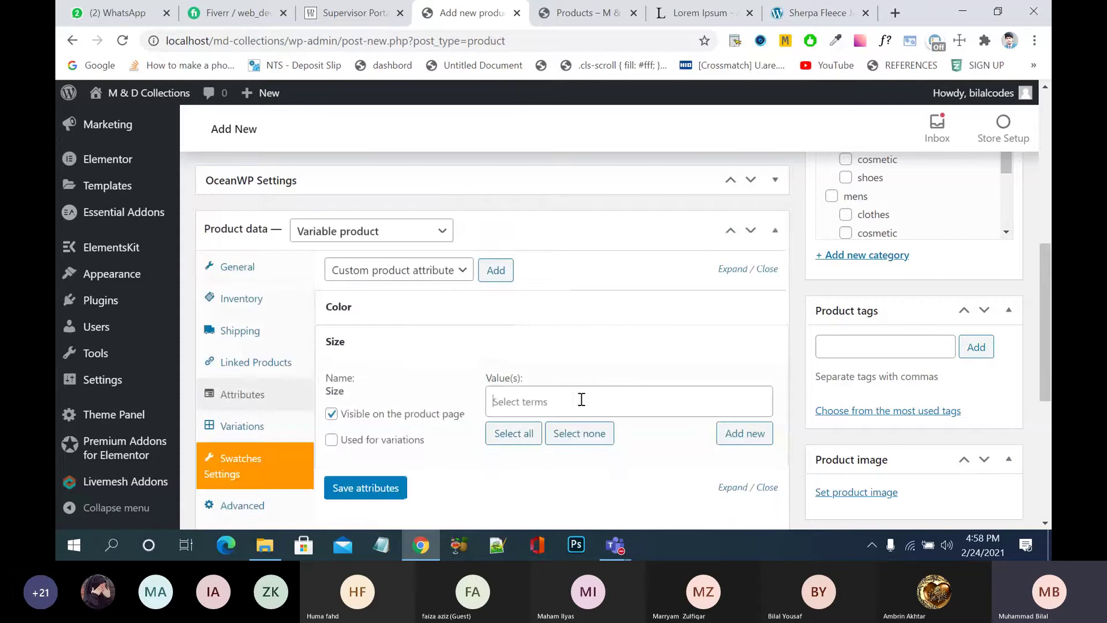
# - Give Size the values L, M and S, use it for variations, and save
pyautogui.click(581, 399)
pyautogui.click(565, 456)
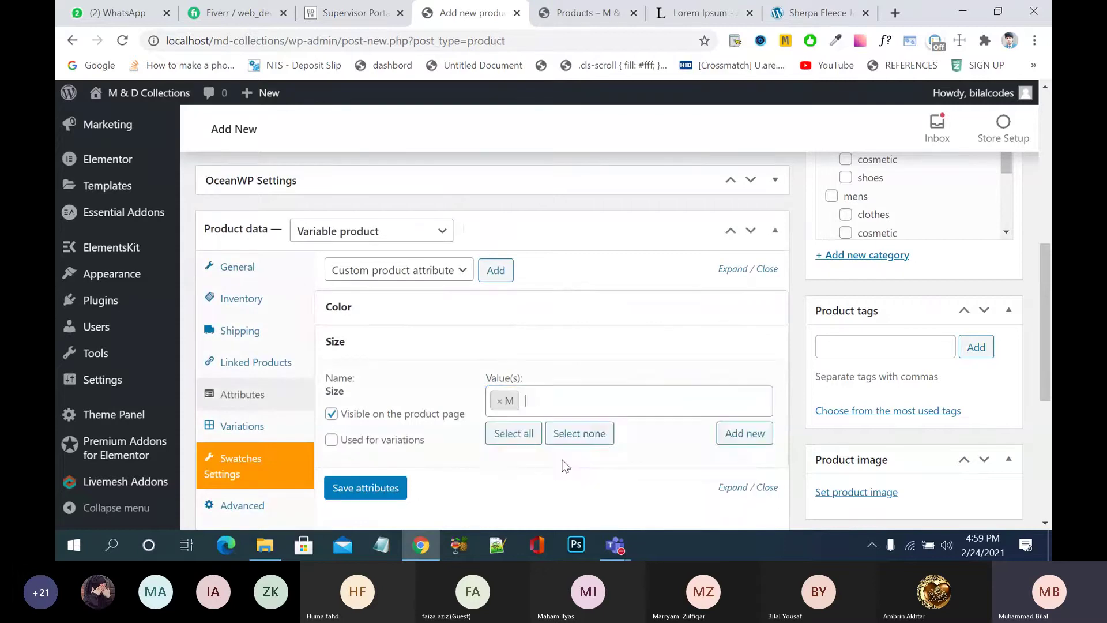
pyautogui.click(586, 398)
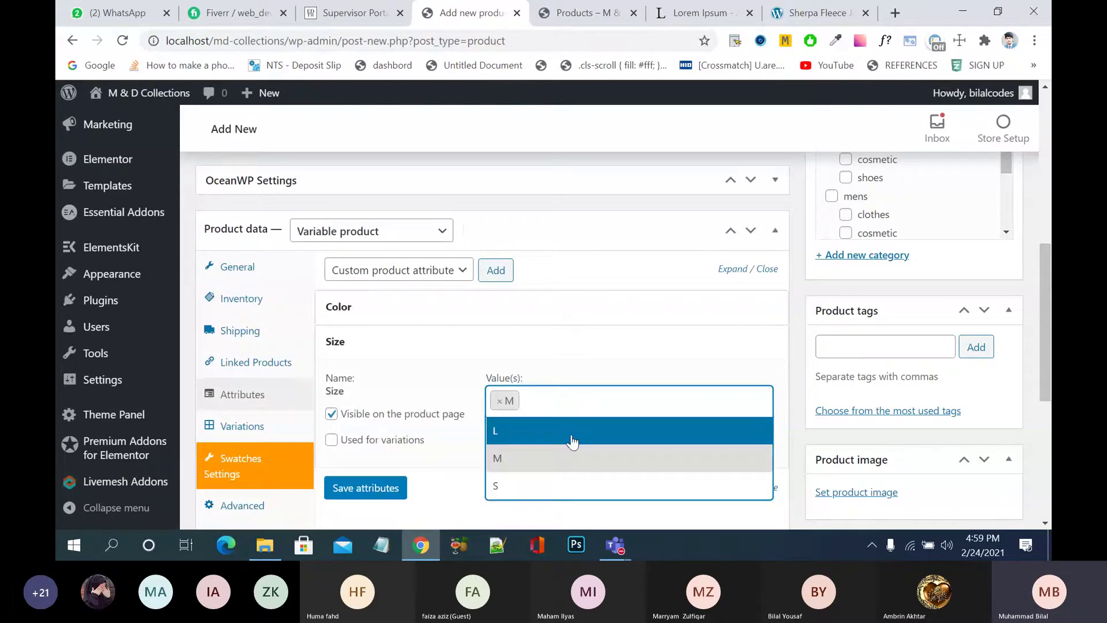
pyautogui.click(572, 442)
pyautogui.click(586, 400)
pyautogui.click(564, 453)
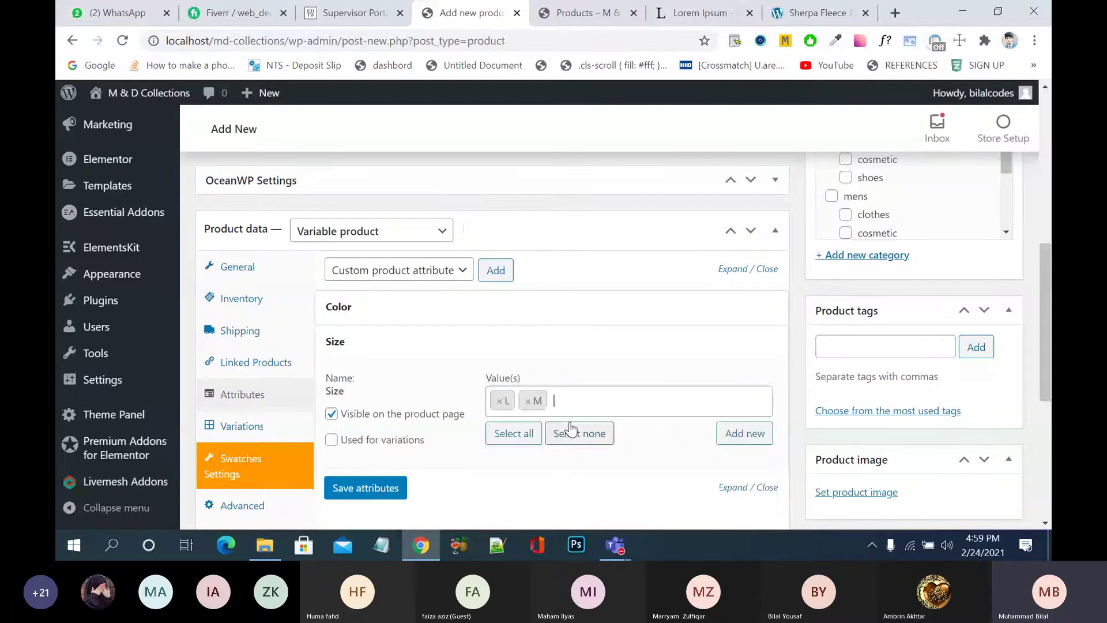
pyautogui.click(576, 401)
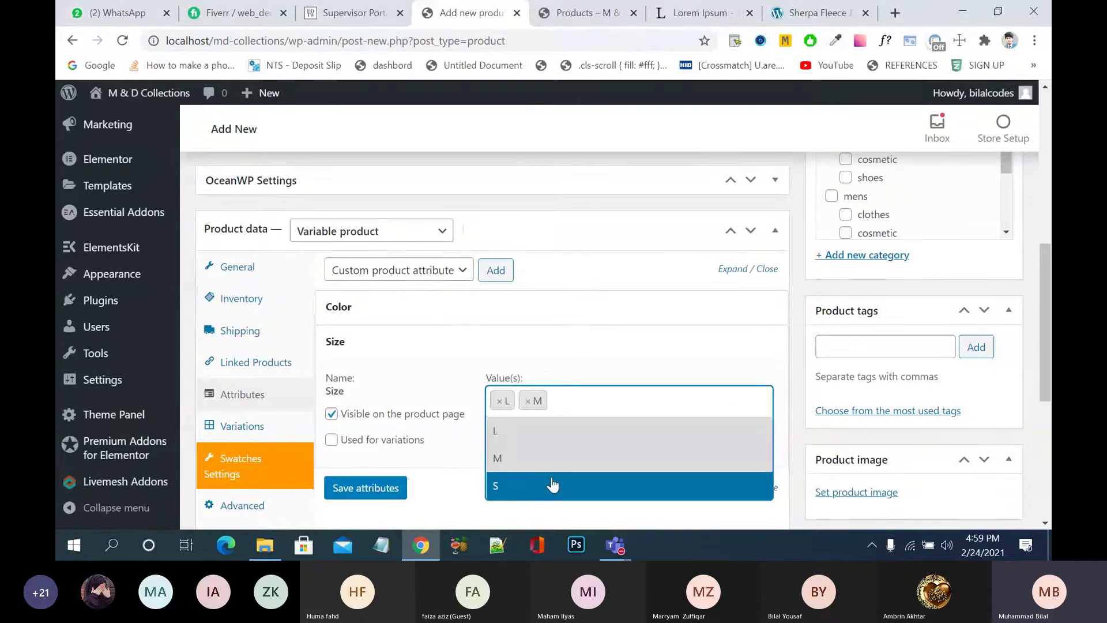
pyautogui.click(552, 484)
pyautogui.click(366, 443)
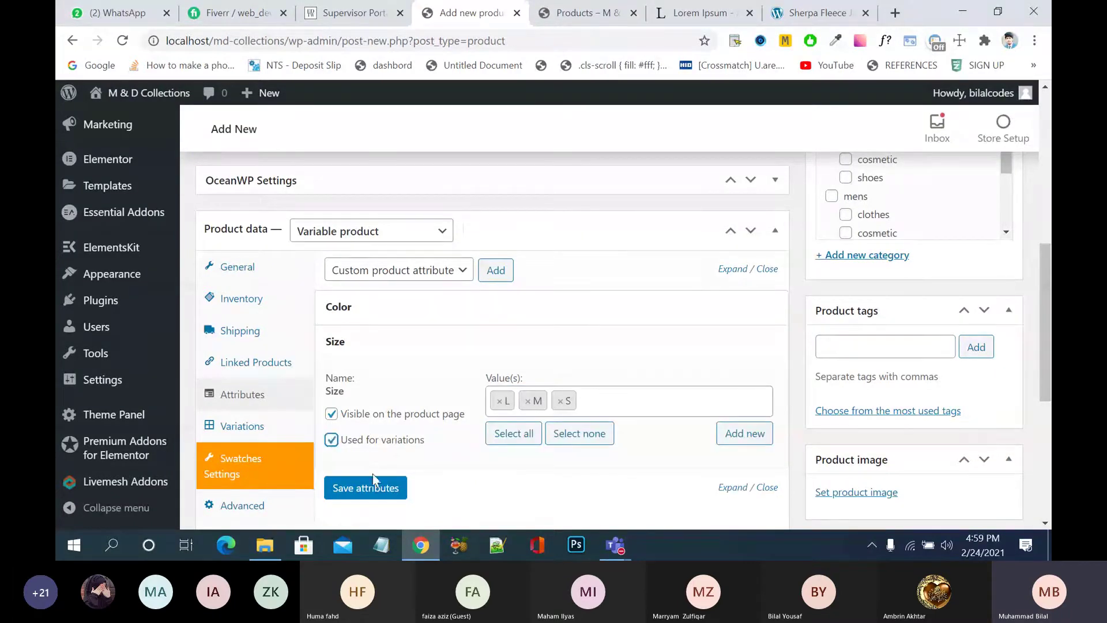
pyautogui.click(372, 481)
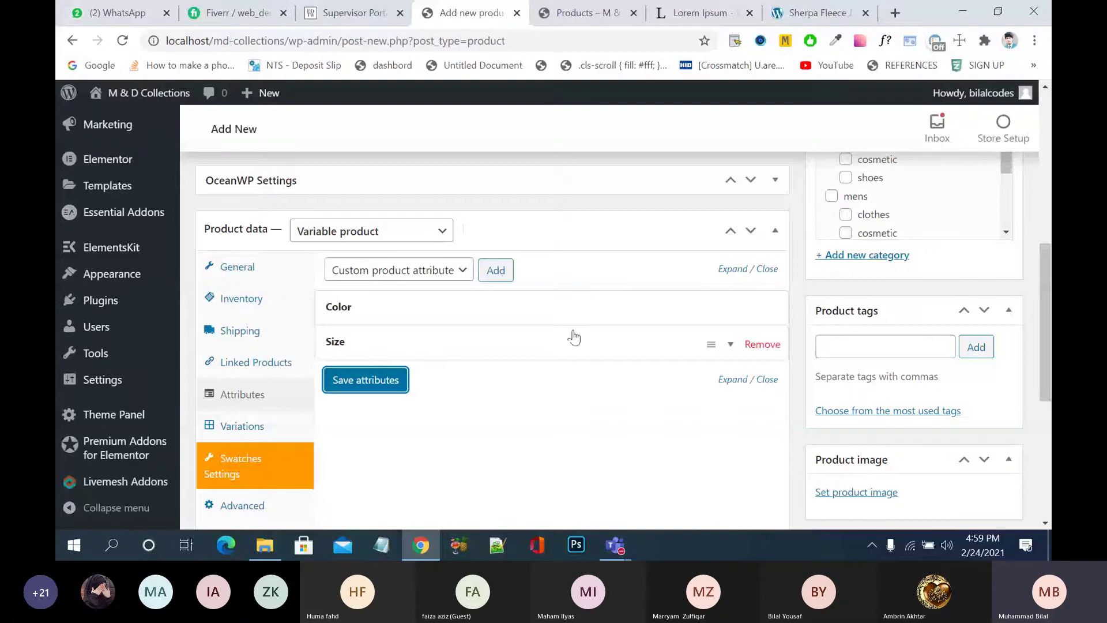
# - Run 'Create variations from all attributes' and confirm, generating all six Color/Size combinations
pyautogui.click(261, 428)
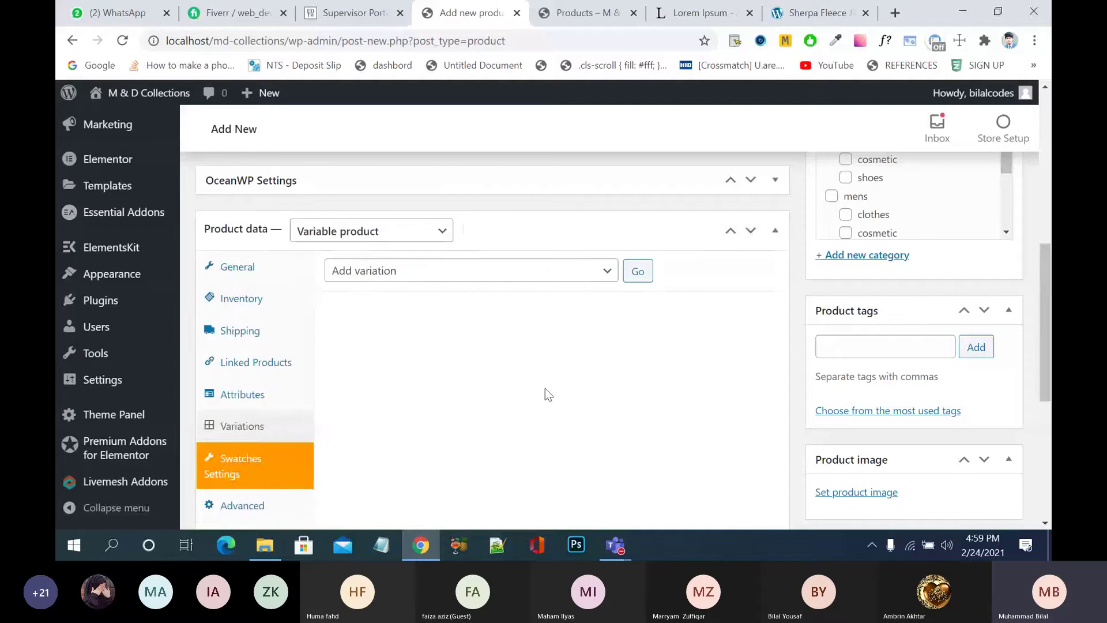
pyautogui.click(605, 274)
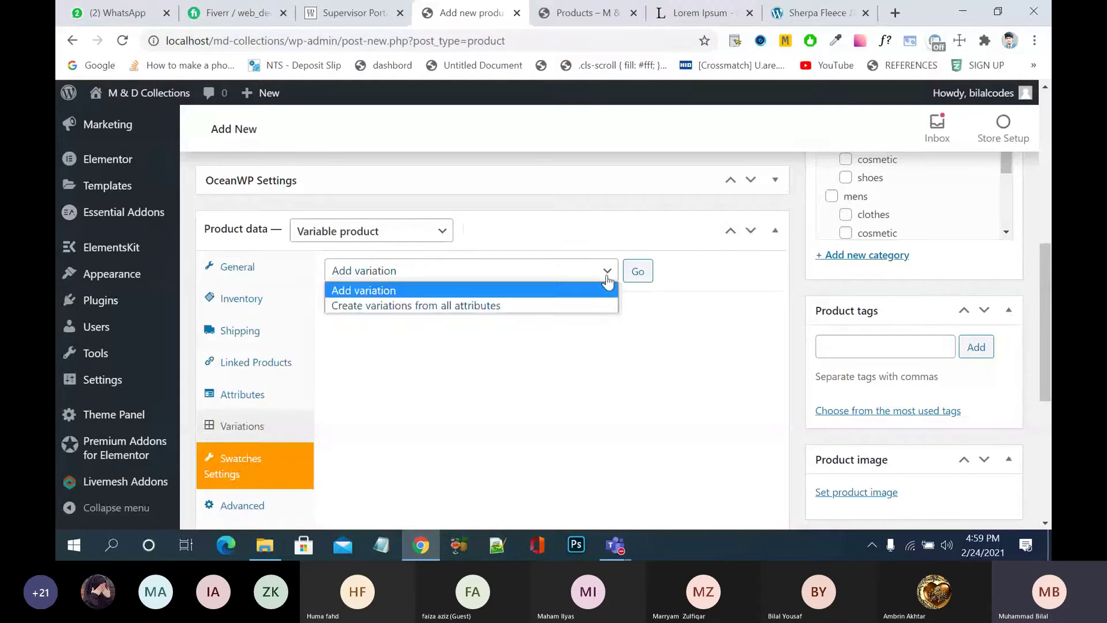
pyautogui.click(518, 308)
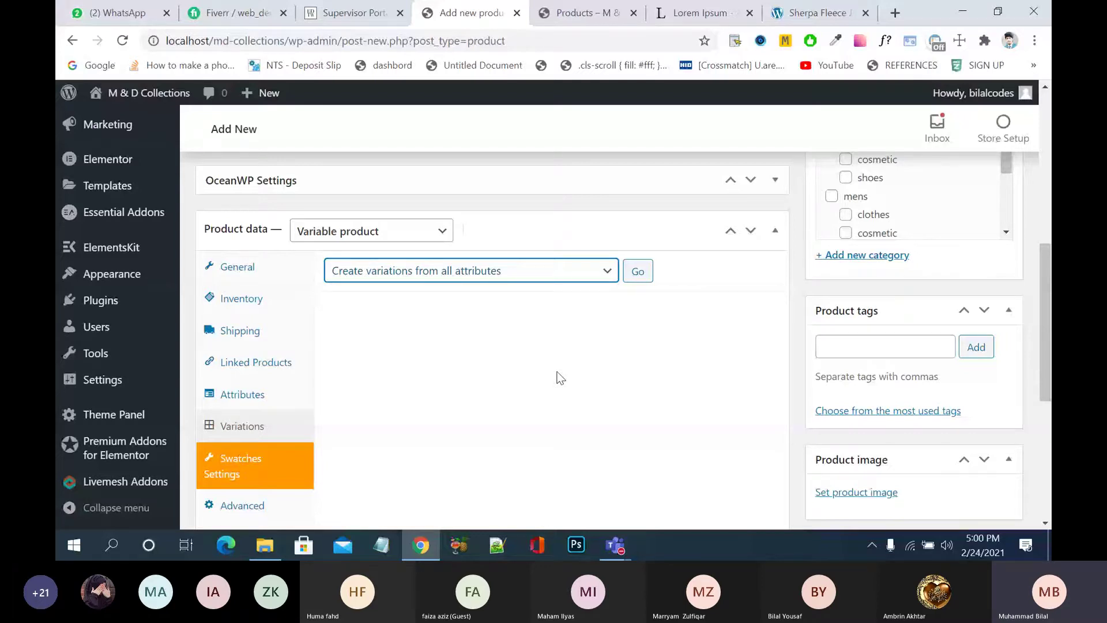
pyautogui.click(638, 275)
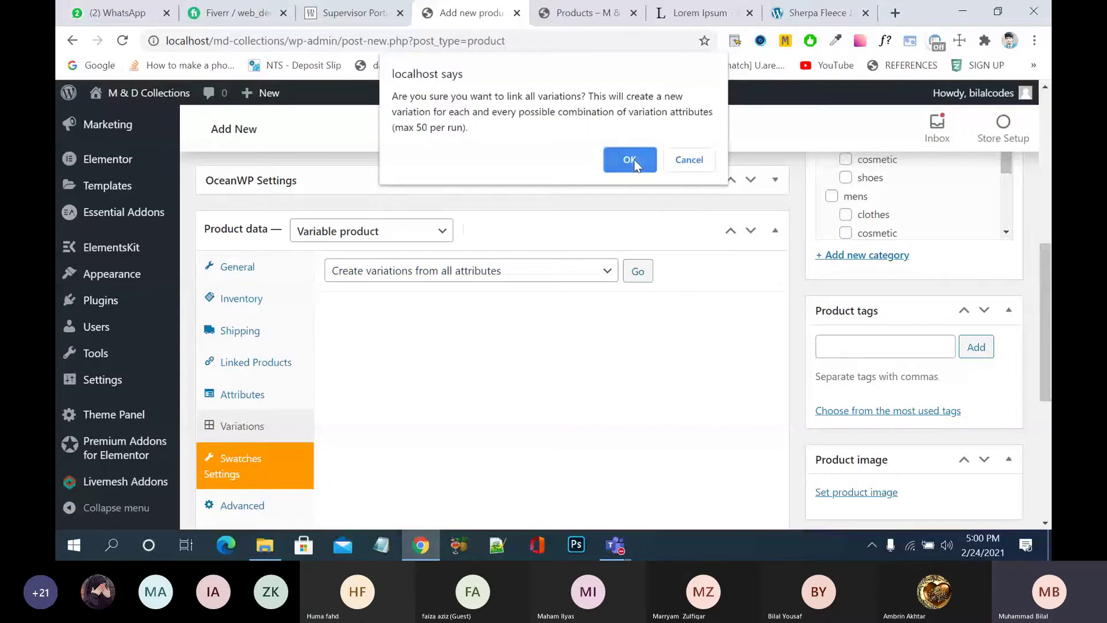
pyautogui.click(635, 159)
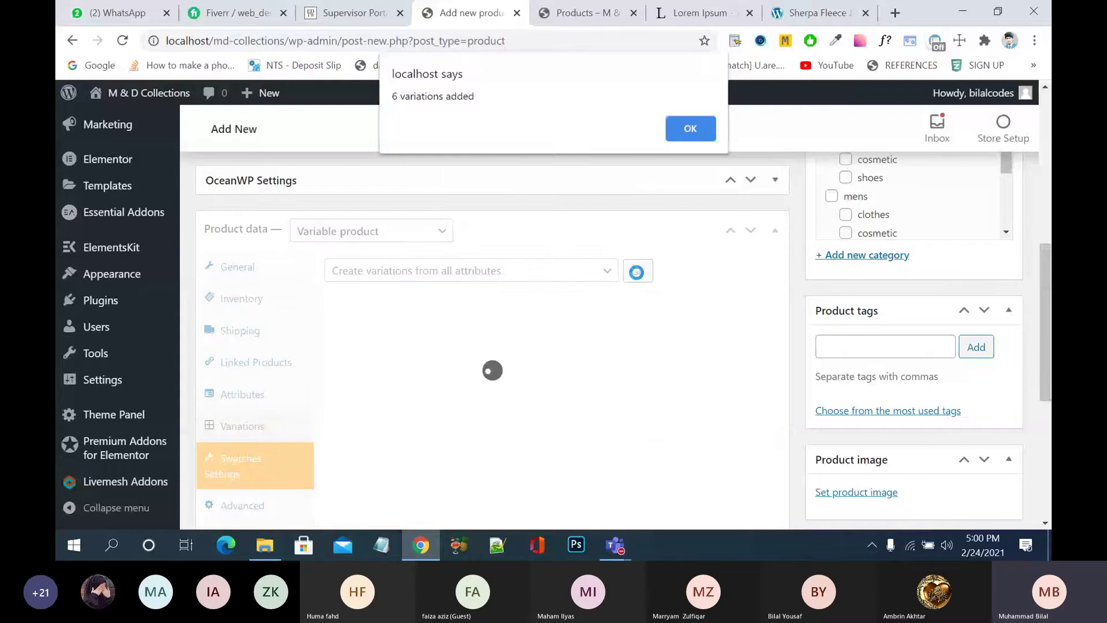
# - Dismiss the 6-variations notice and check Inventory, leaving stock management off
pyautogui.click(693, 129)
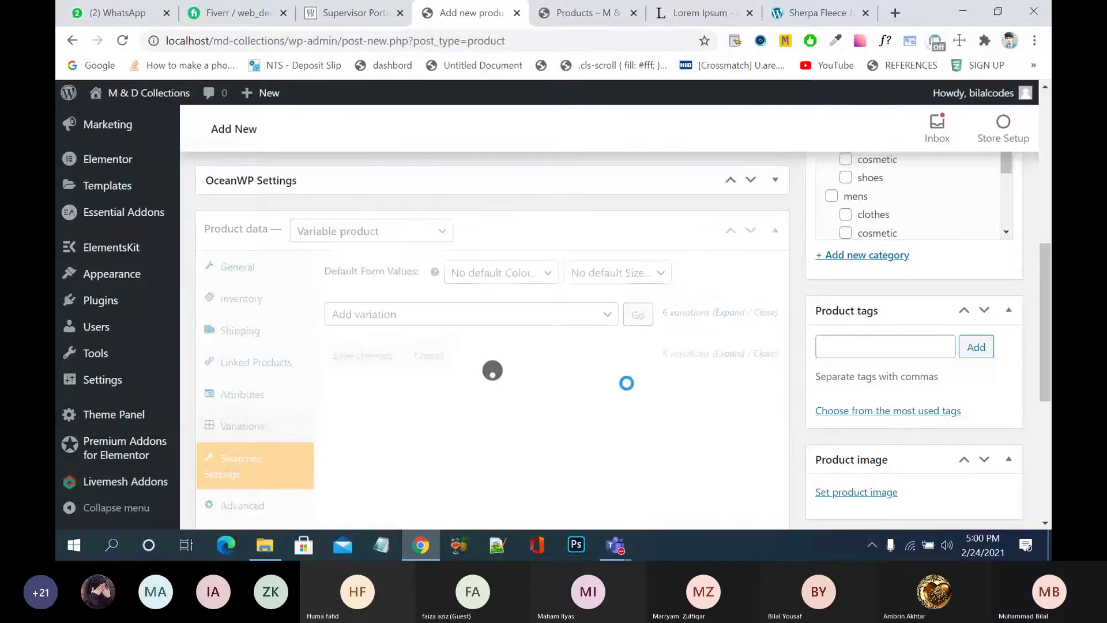
pyautogui.scroll(-4, 628, 383)
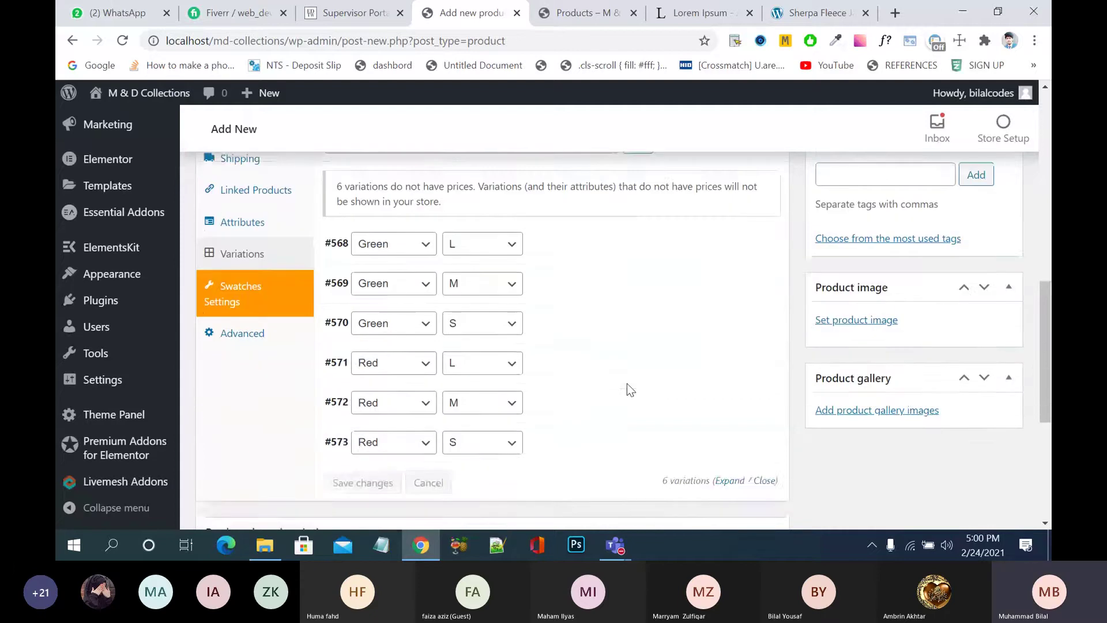
pyautogui.scroll(4, 627, 383)
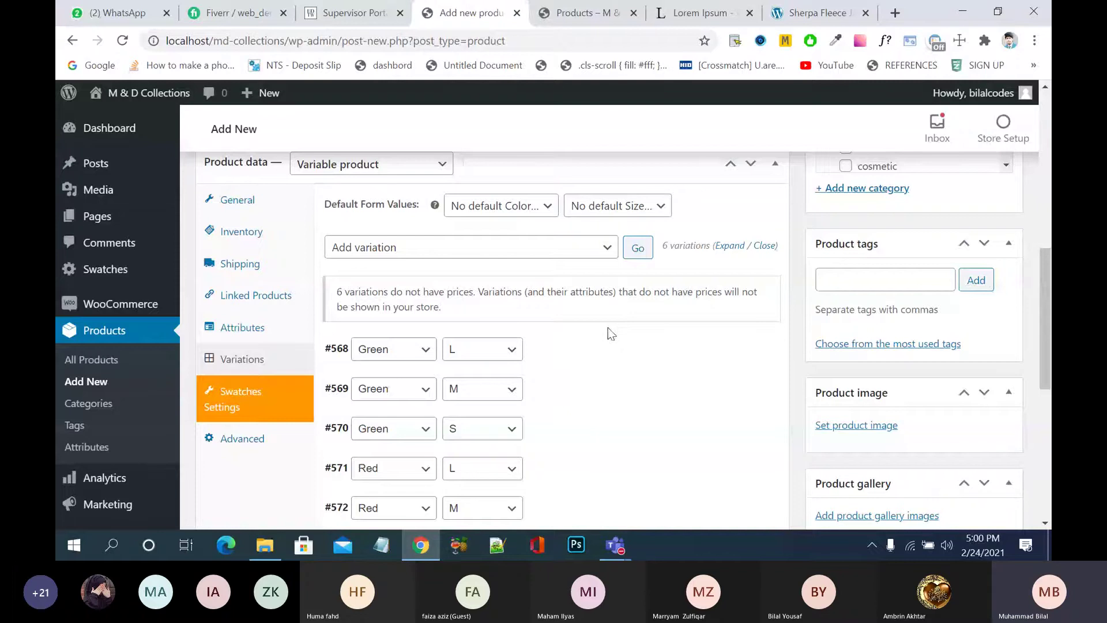
pyautogui.click(257, 231)
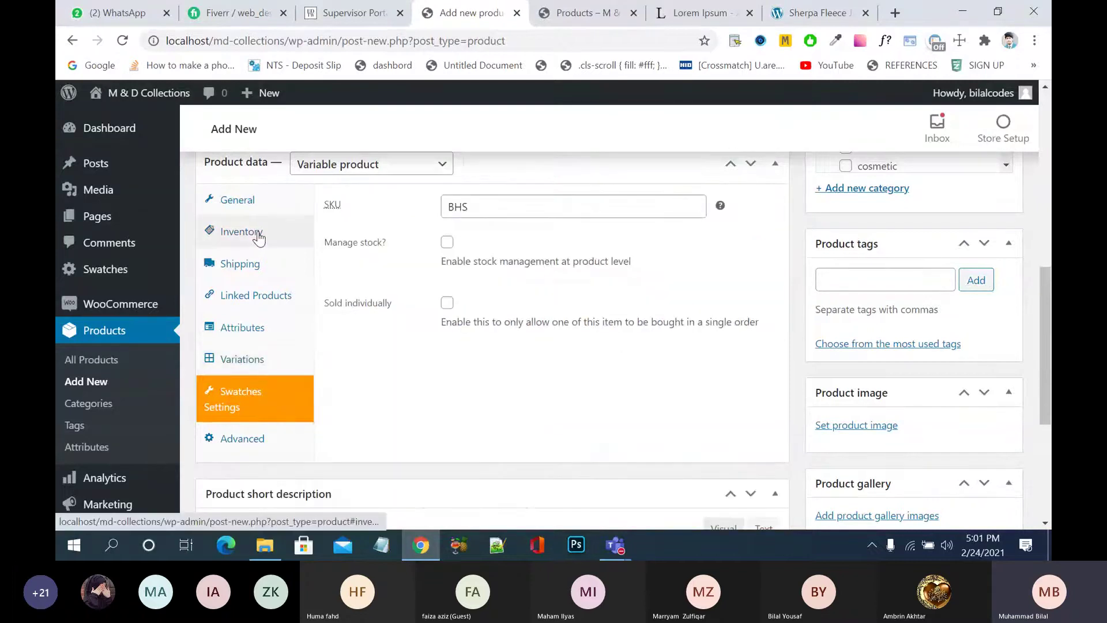
pyautogui.click(448, 243)
pyautogui.click(448, 243)
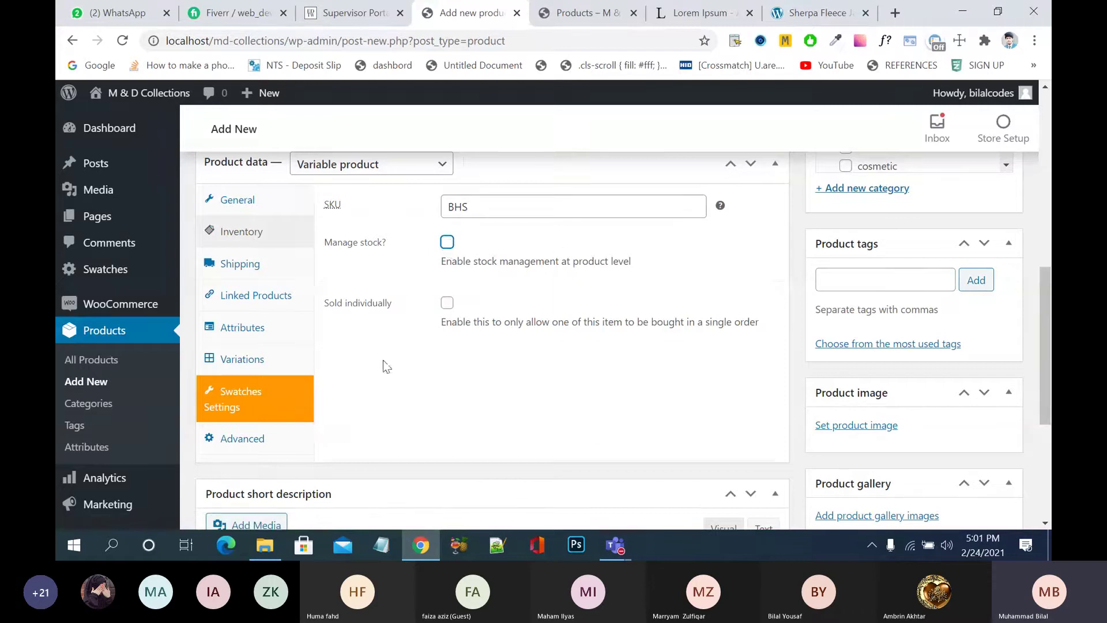
# - Review the six variations #568–#573 in Green and Red, sizes L, M, S
pyautogui.click(252, 352)
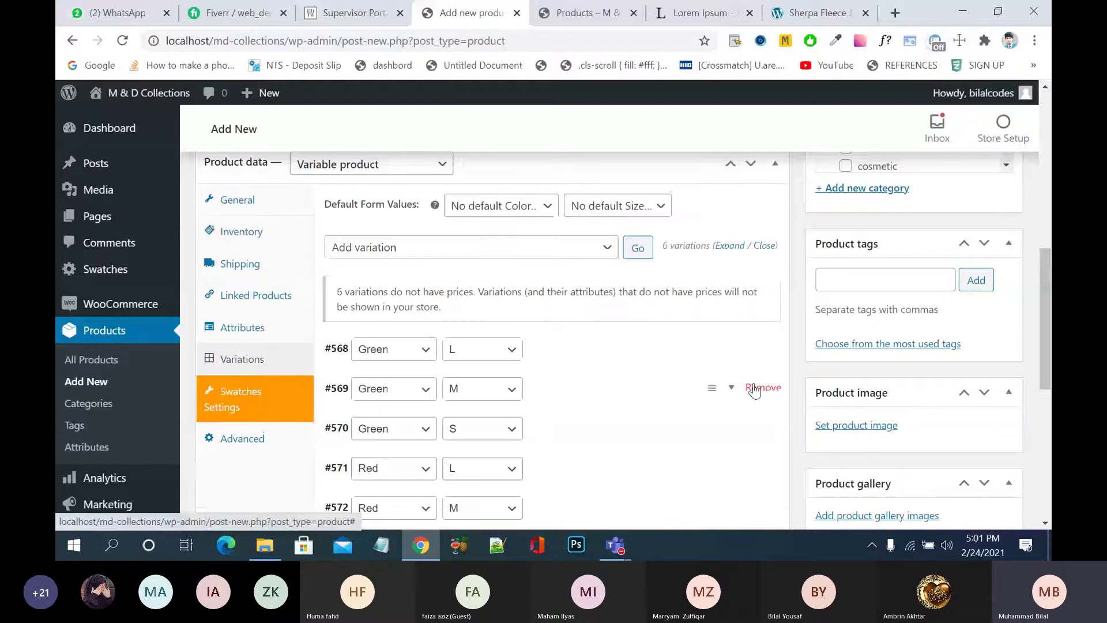
pyautogui.scroll(-2, 663, 354)
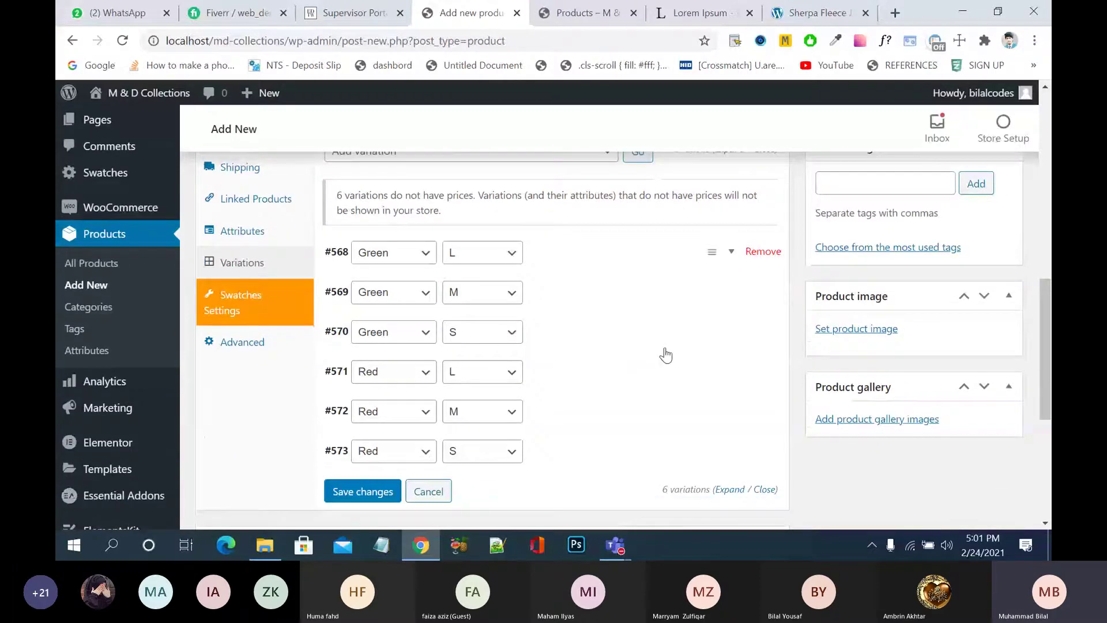
pyautogui.scroll(1, 601, 259)
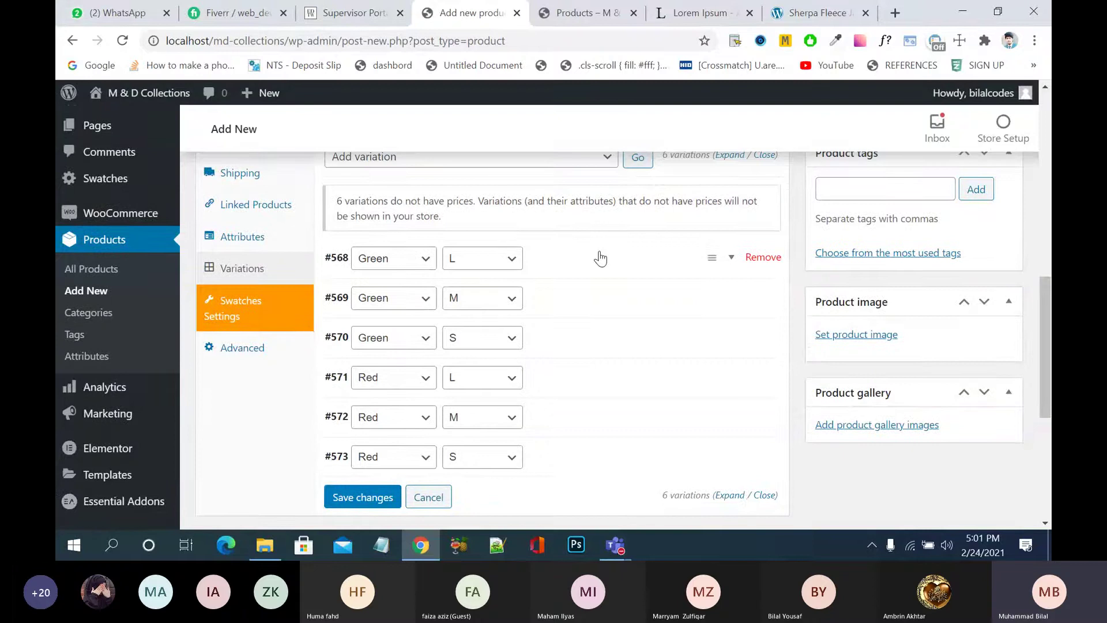
# - Expand variation #568 (Green, L) and enter BHSGL as its SKU
pyautogui.click(600, 259)
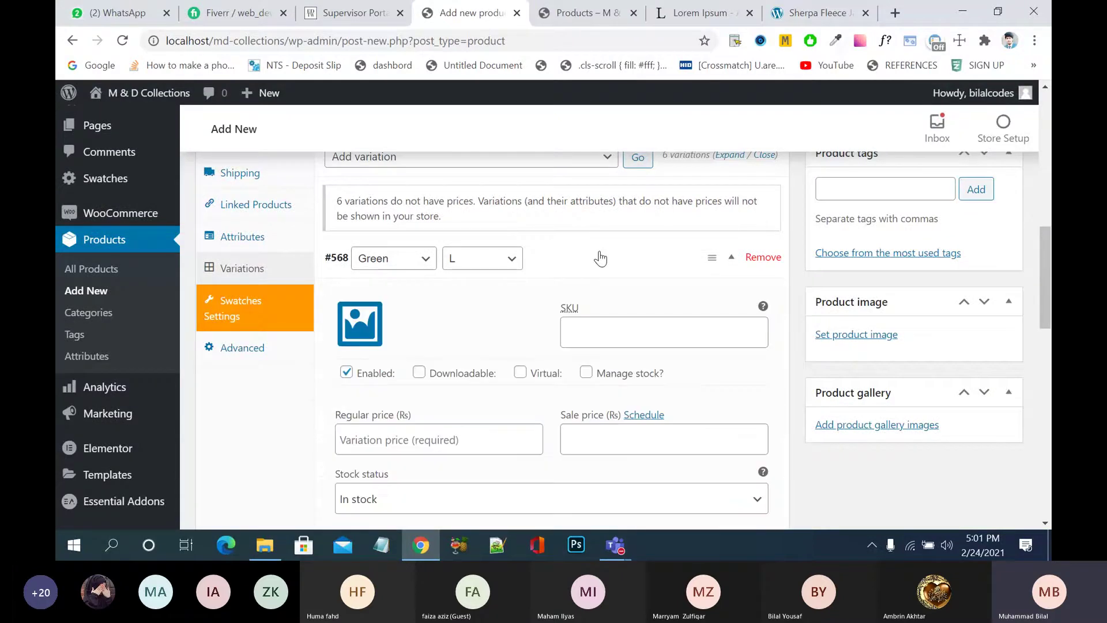
pyautogui.scroll(-1, 601, 259)
pyautogui.scroll(-2, 601, 259)
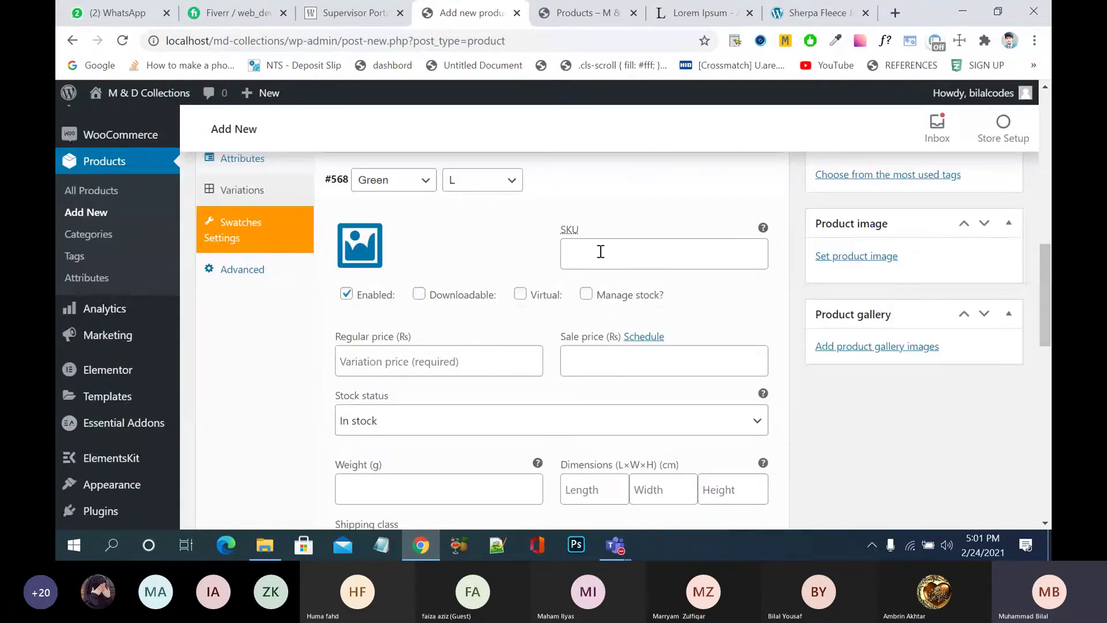
pyautogui.click(601, 252)
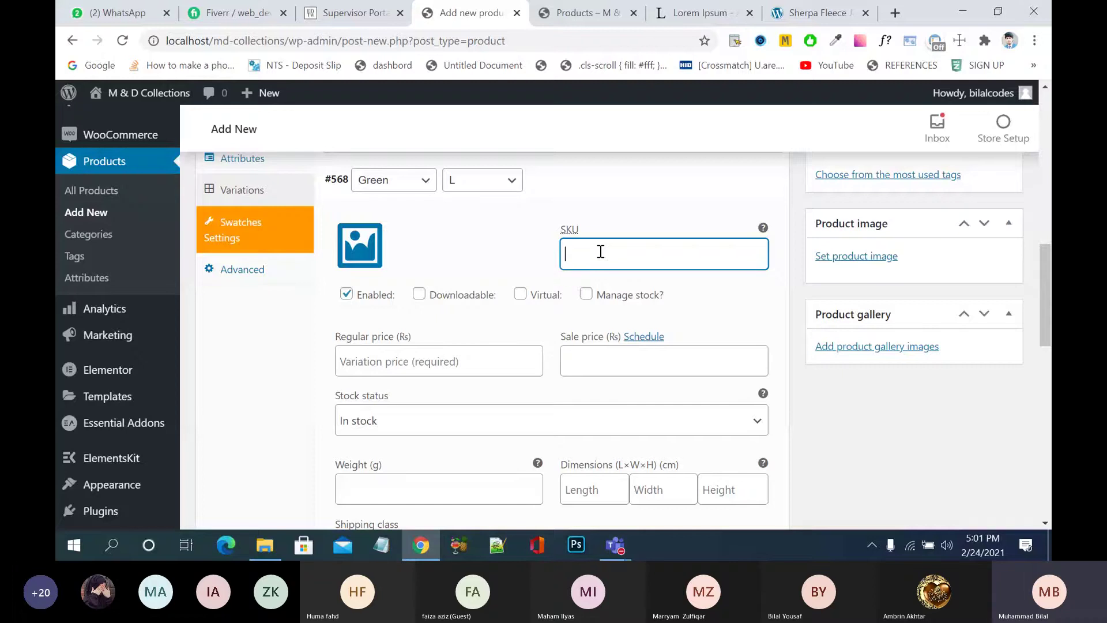
pyautogui.scroll(3, 600, 251)
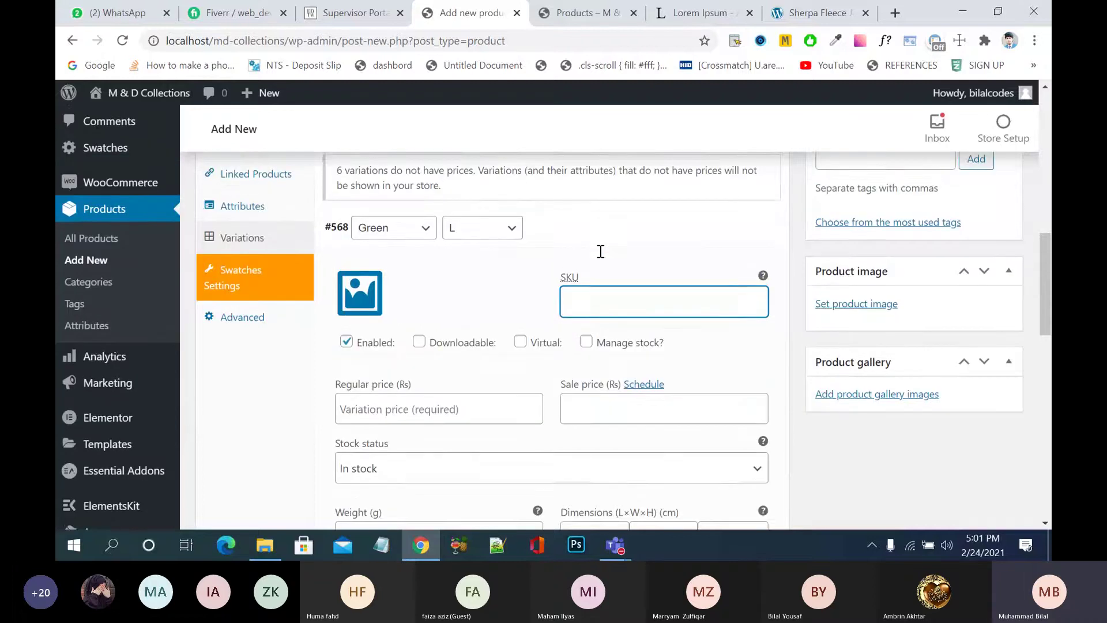
pyautogui.scroll(-2, 601, 259)
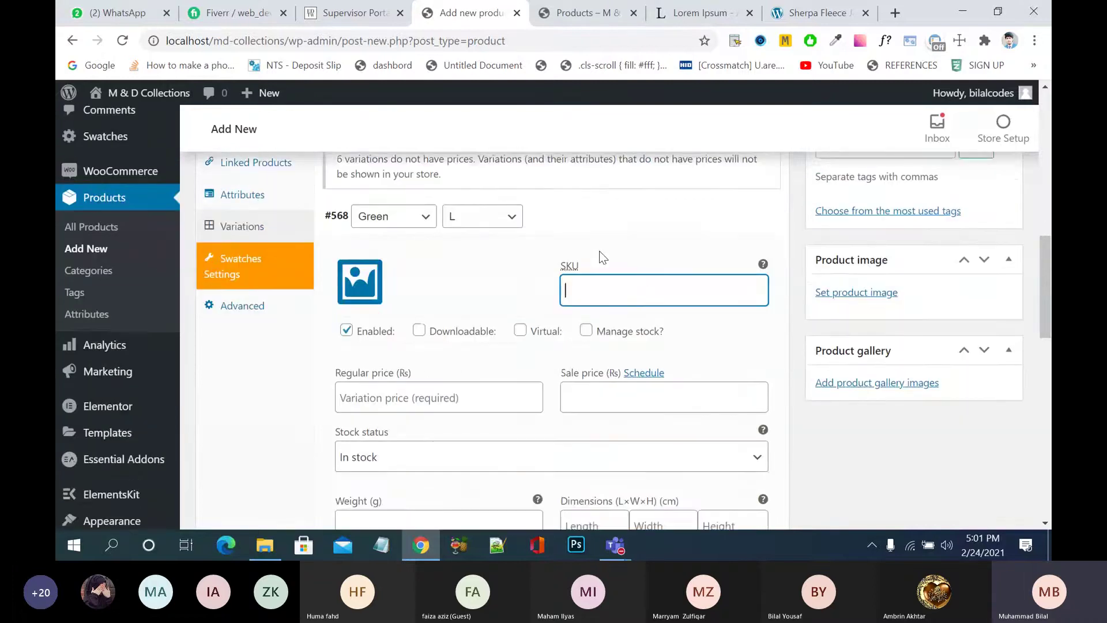
pyautogui.write('B')
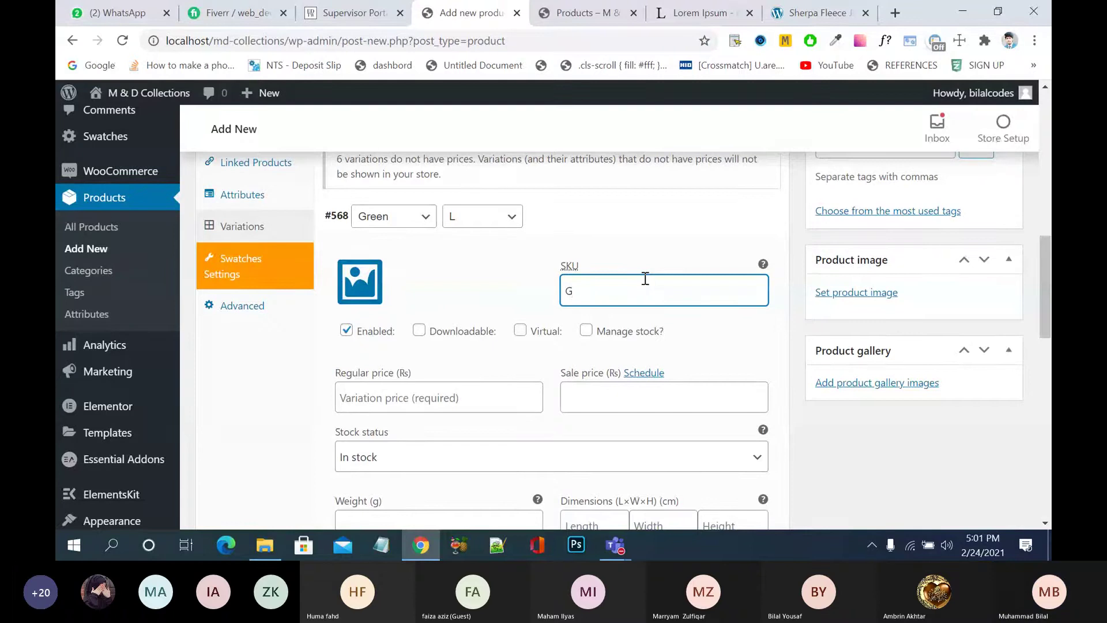
pyautogui.press('BackSpace')
pyautogui.write('BSH')
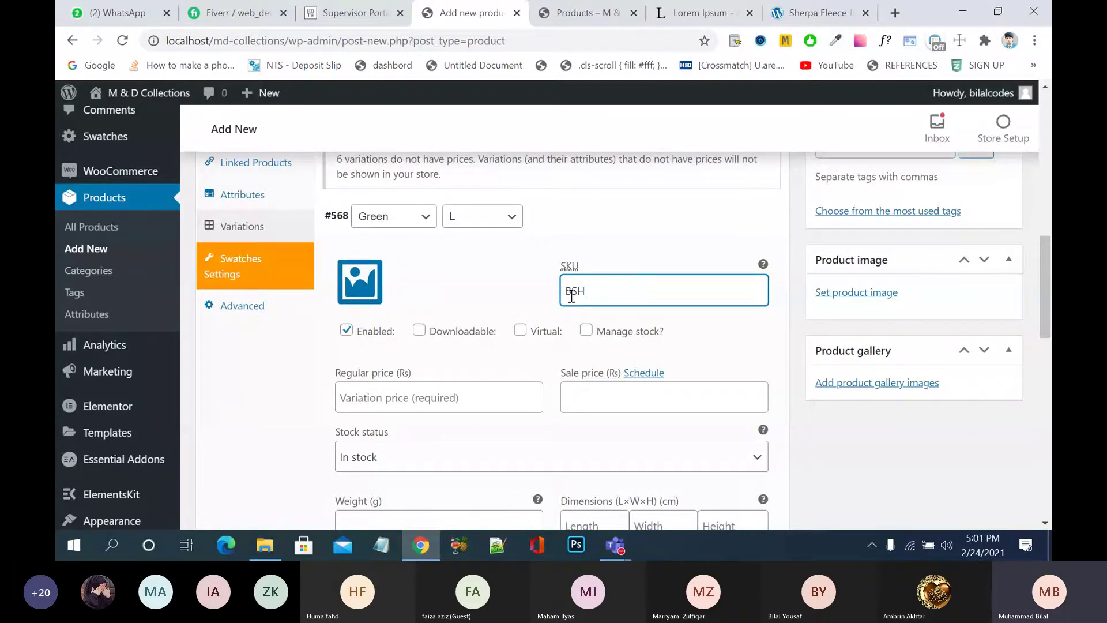
pyautogui.press('BackSpace')
pyautogui.press('BackSpace')
pyautogui.write('HSGL')
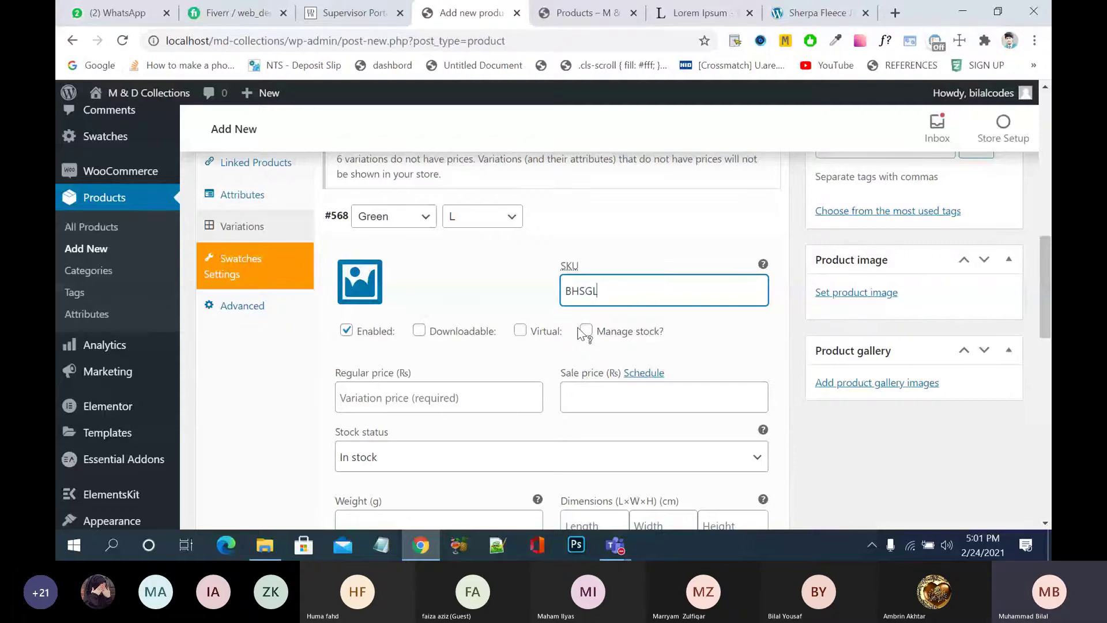
pyautogui.scroll(-2, 584, 334)
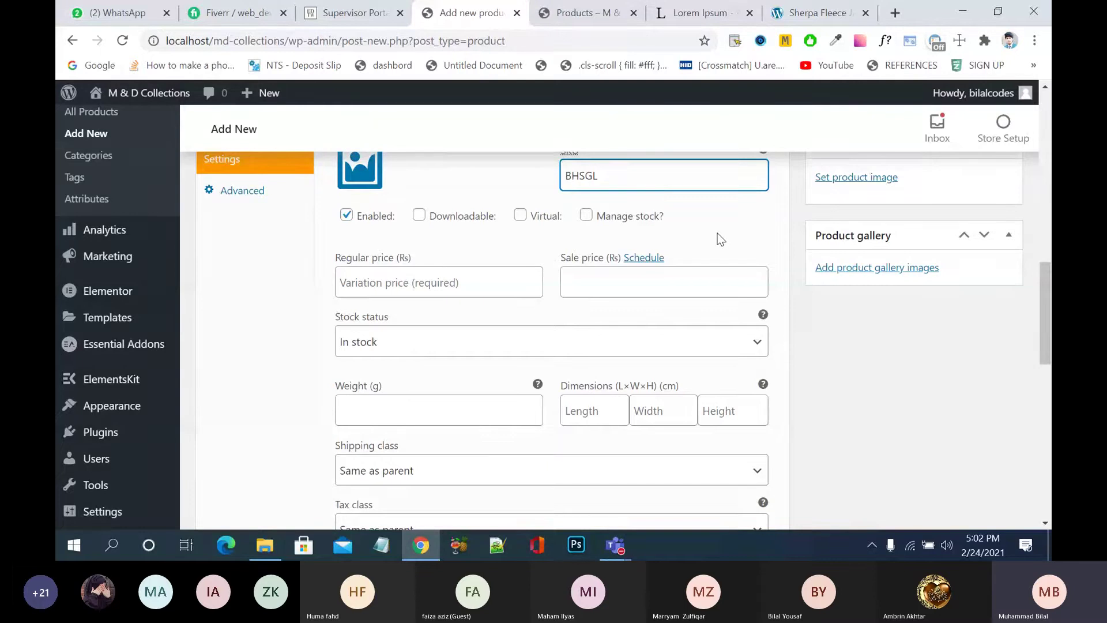
pyautogui.scroll(5, 717, 233)
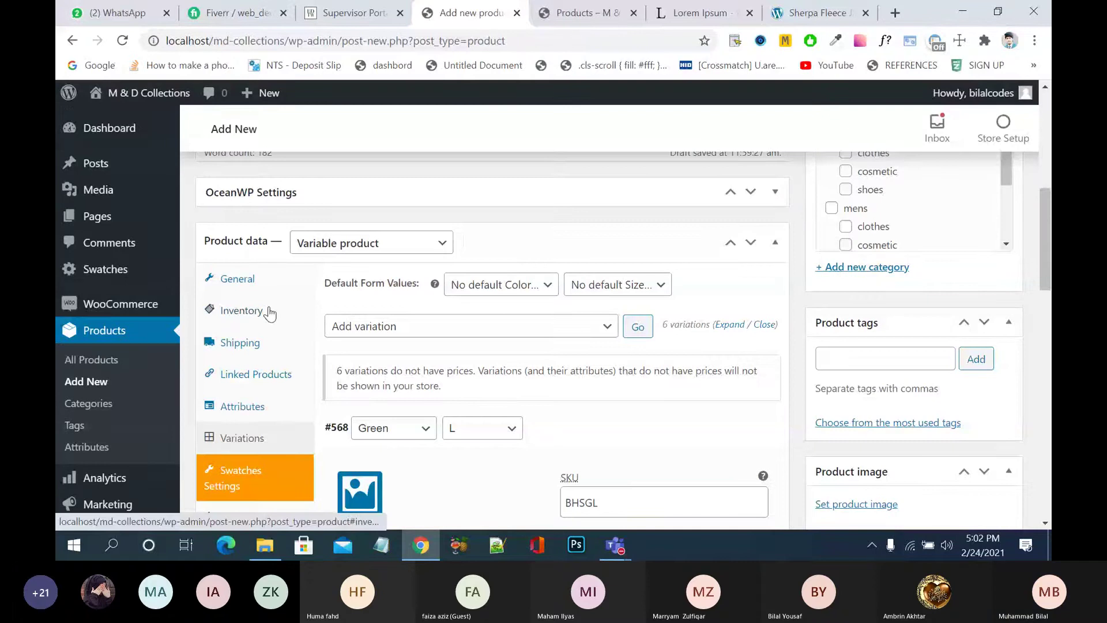
# - Enable product-level stock management with a stock quantity of 600
pyautogui.click(241, 311)
pyautogui.click(448, 321)
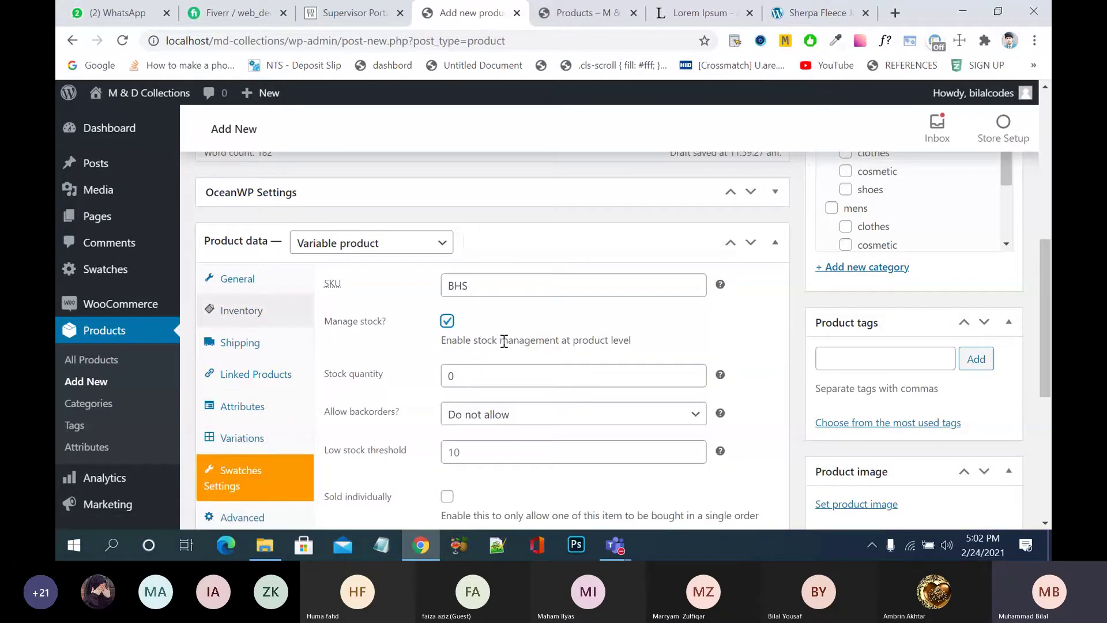
pyautogui.scroll(-2, 504, 342)
pyautogui.click(491, 247)
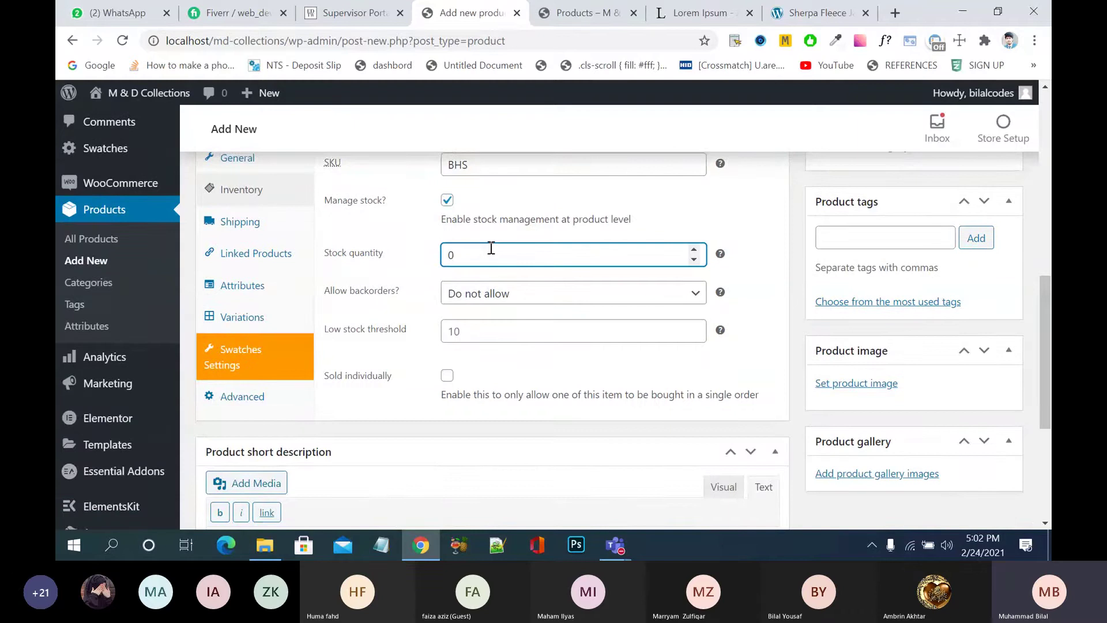
pyautogui.press('BackSpace')
pyautogui.write('600')
# - Set the low stock threshold to 100
pyautogui.click(487, 340)
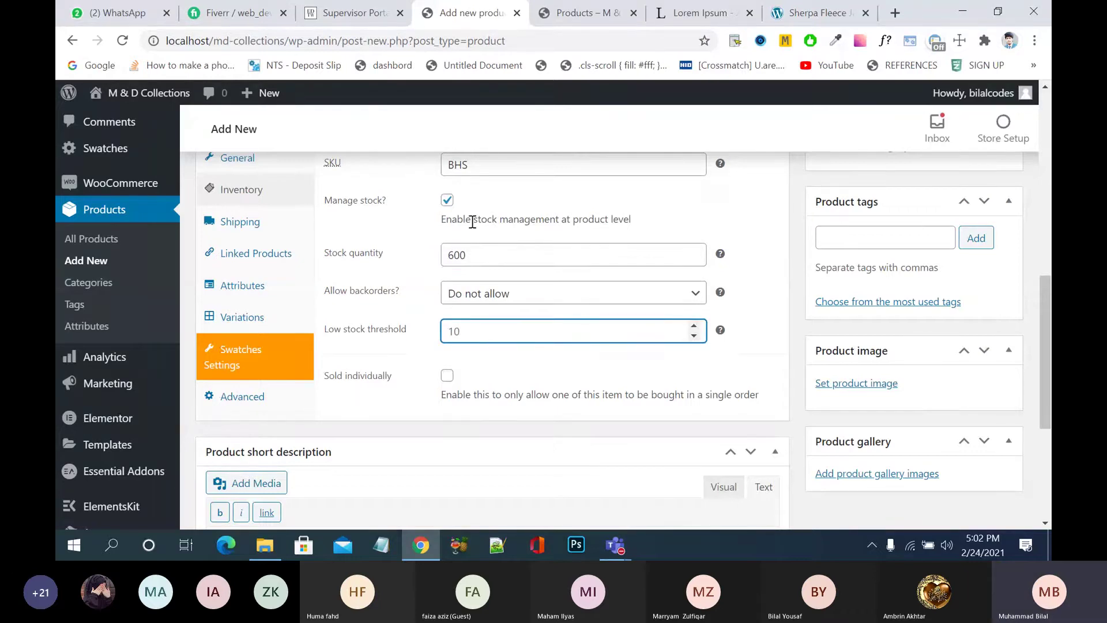
pyautogui.click(472, 255)
pyautogui.click(477, 338)
pyautogui.write('100')
pyautogui.click(255, 332)
# - Turn on Manage stock for variation #568 (Green, L) in the product's variations list
pyautogui.click(255, 329)
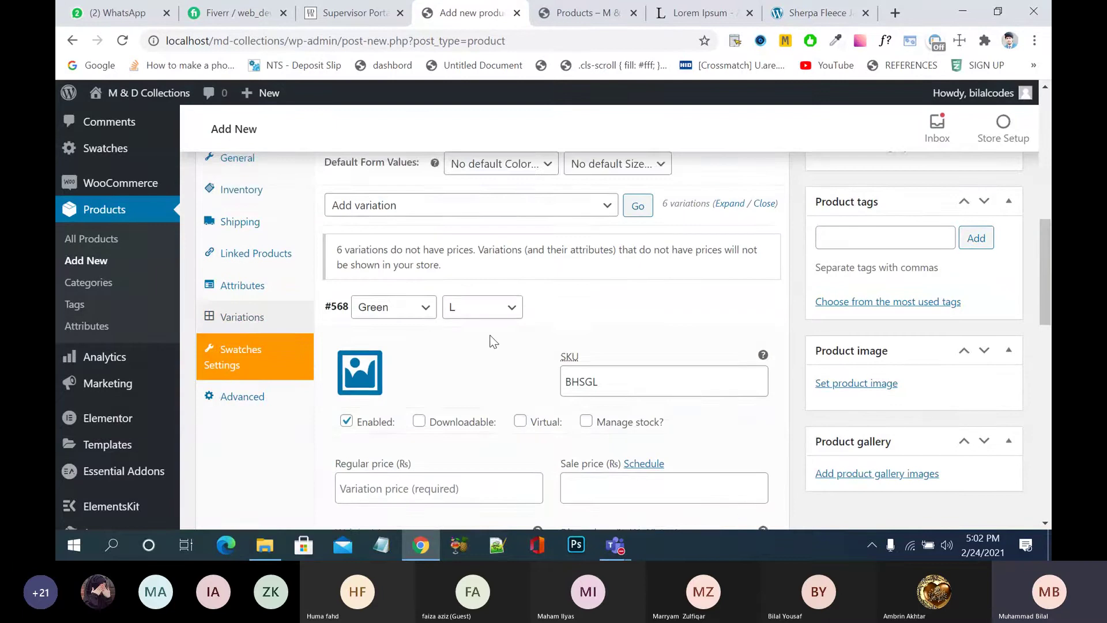
pyautogui.scroll(-1, 491, 344)
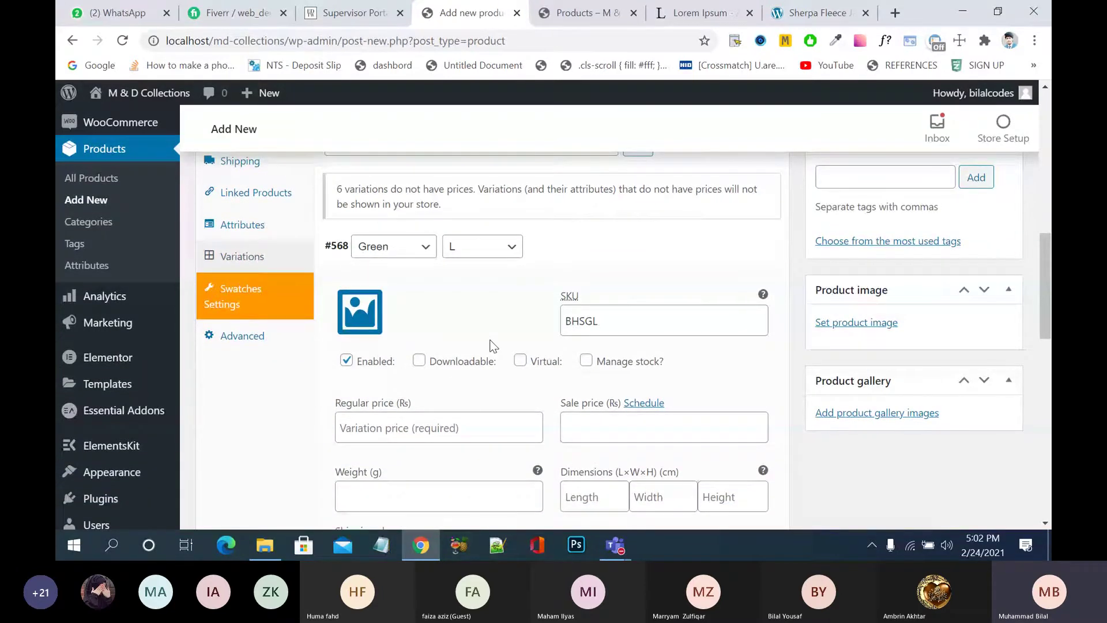
pyautogui.scroll(-1, 491, 344)
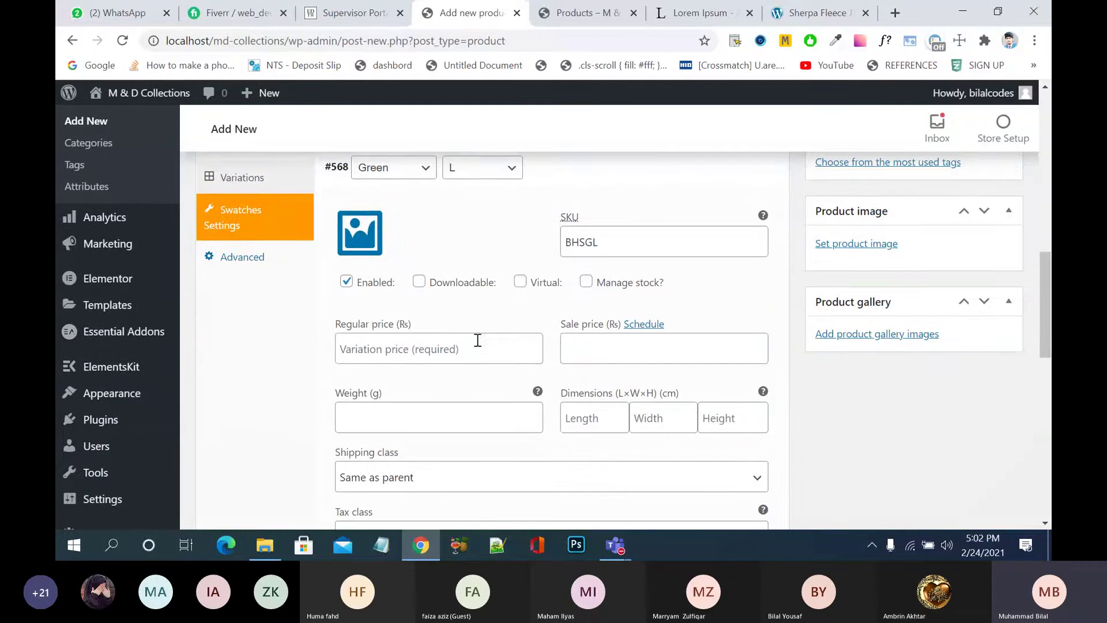
pyautogui.click(587, 282)
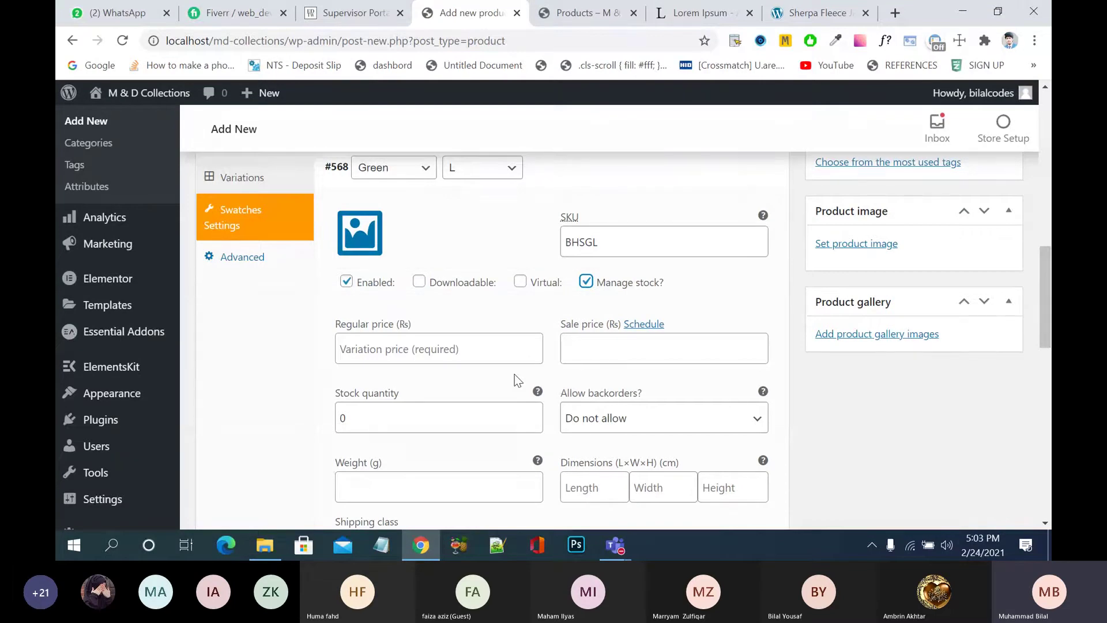
# - Give the Green L variation a regular price of 1800 and a stock quantity of 100
pyautogui.click(367, 353)
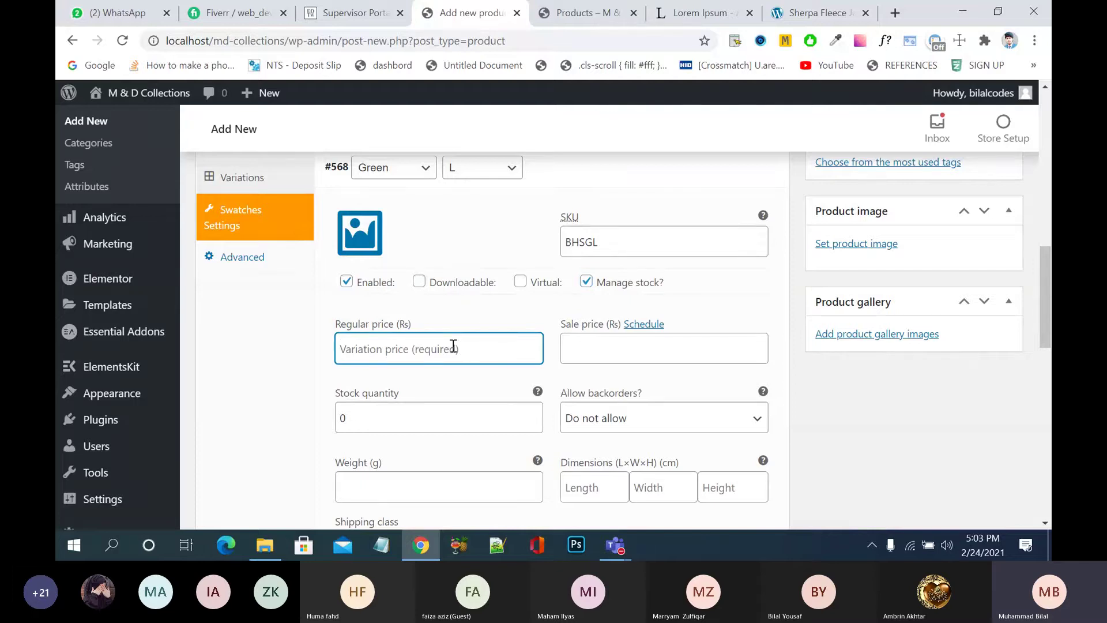
pyautogui.write('1800')
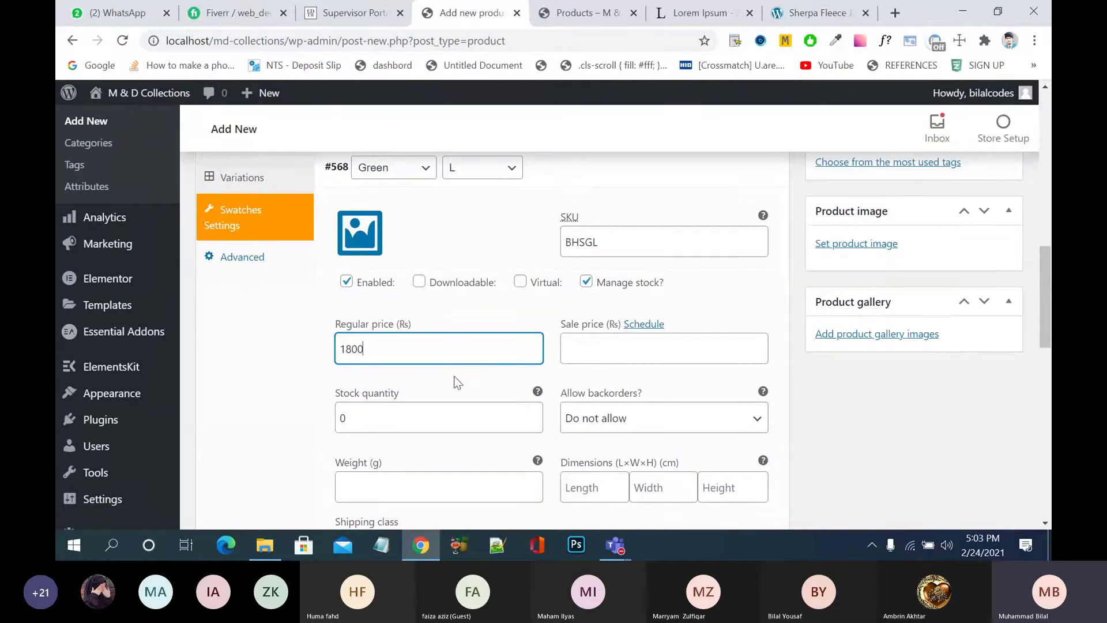
pyautogui.scroll(-1, 458, 383)
pyautogui.scroll(-1, 433, 346)
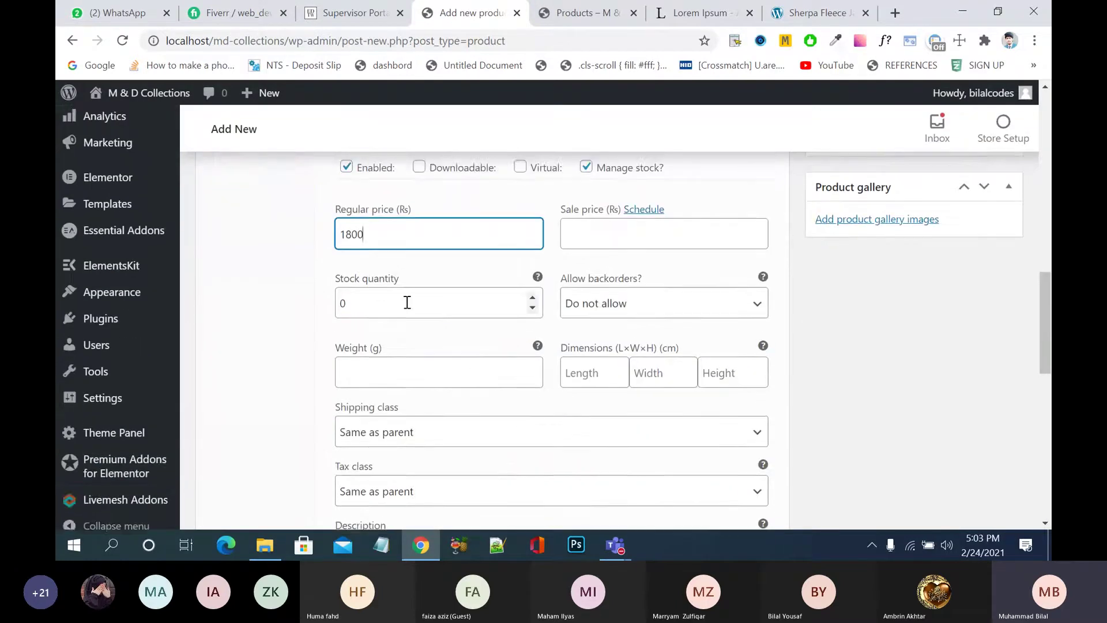
pyautogui.scroll(3, 405, 299)
pyautogui.click(395, 460)
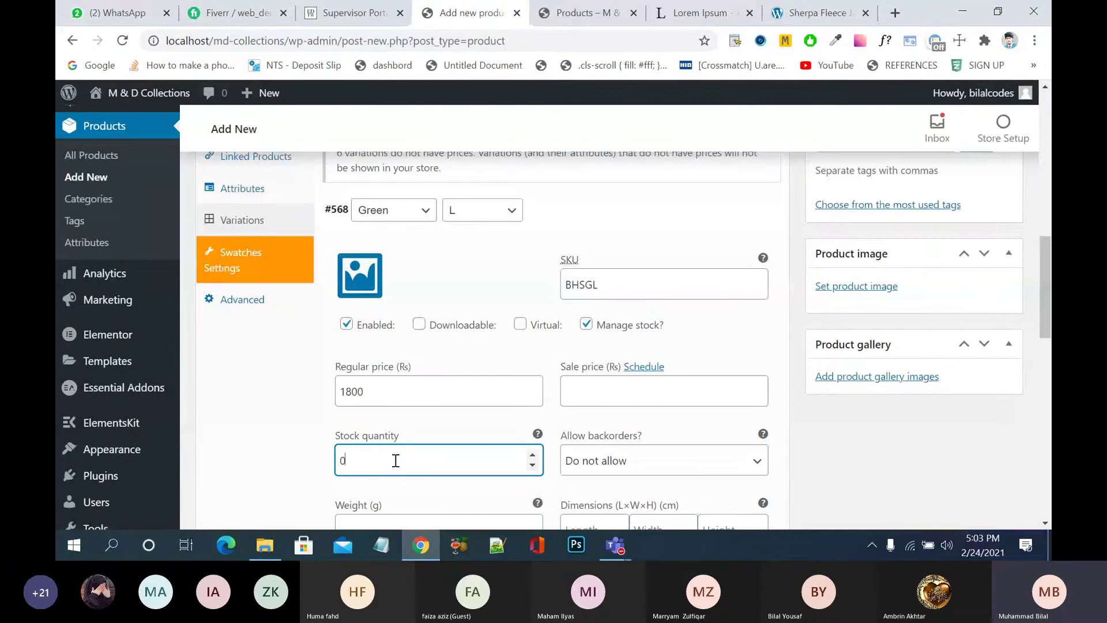
pyautogui.press('BackSpace')
pyautogui.write('100')
pyautogui.scroll(-2, 794, 345)
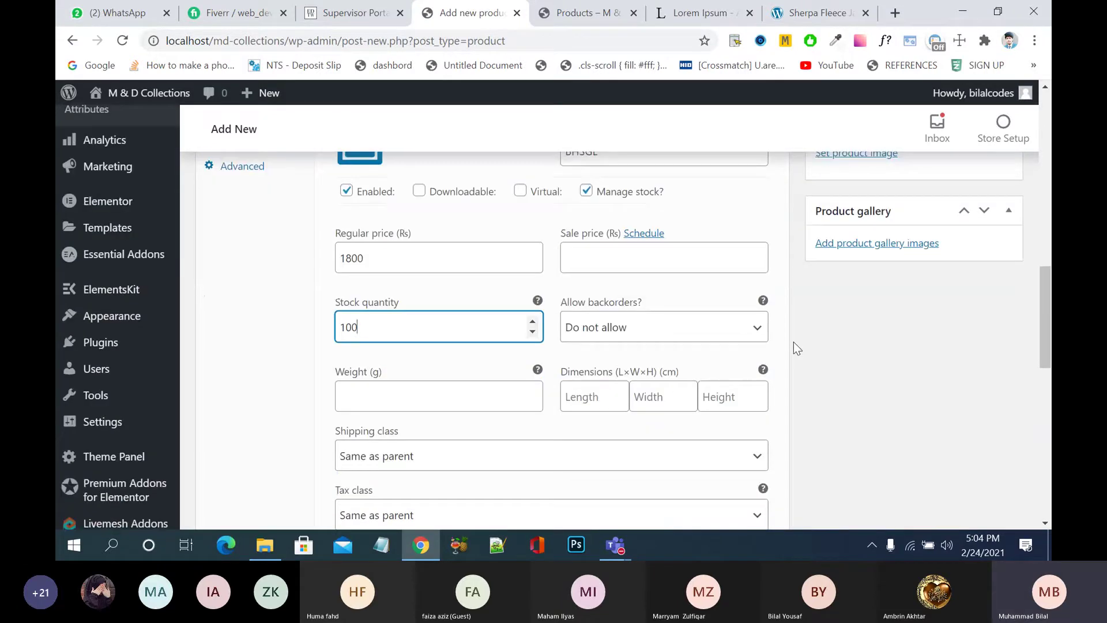
pyautogui.scroll(-1, 794, 348)
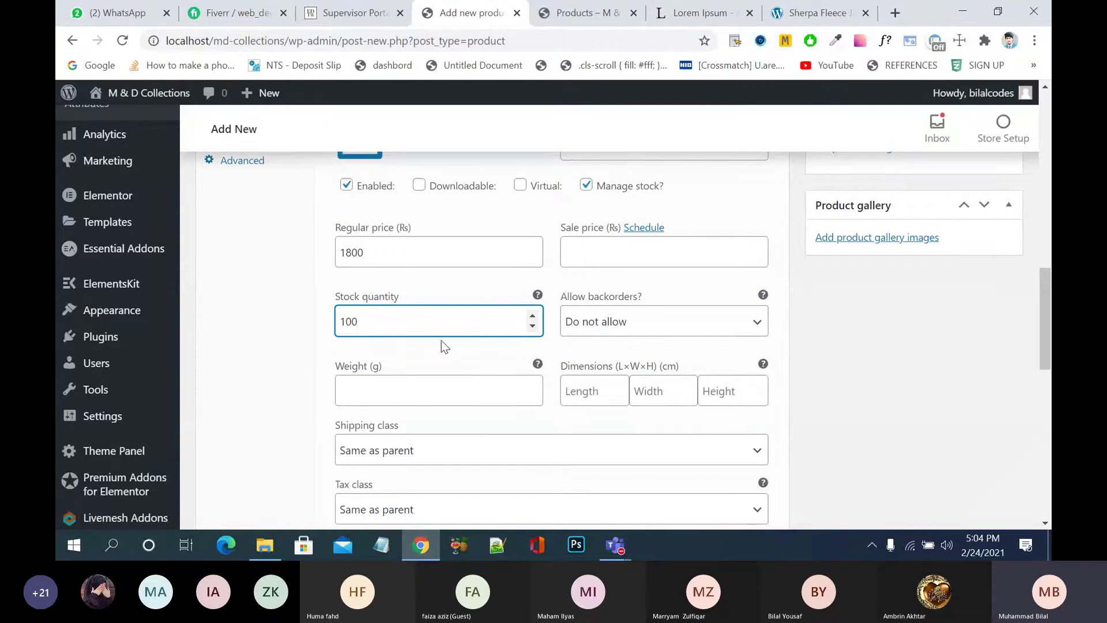
pyautogui.scroll(1, 441, 341)
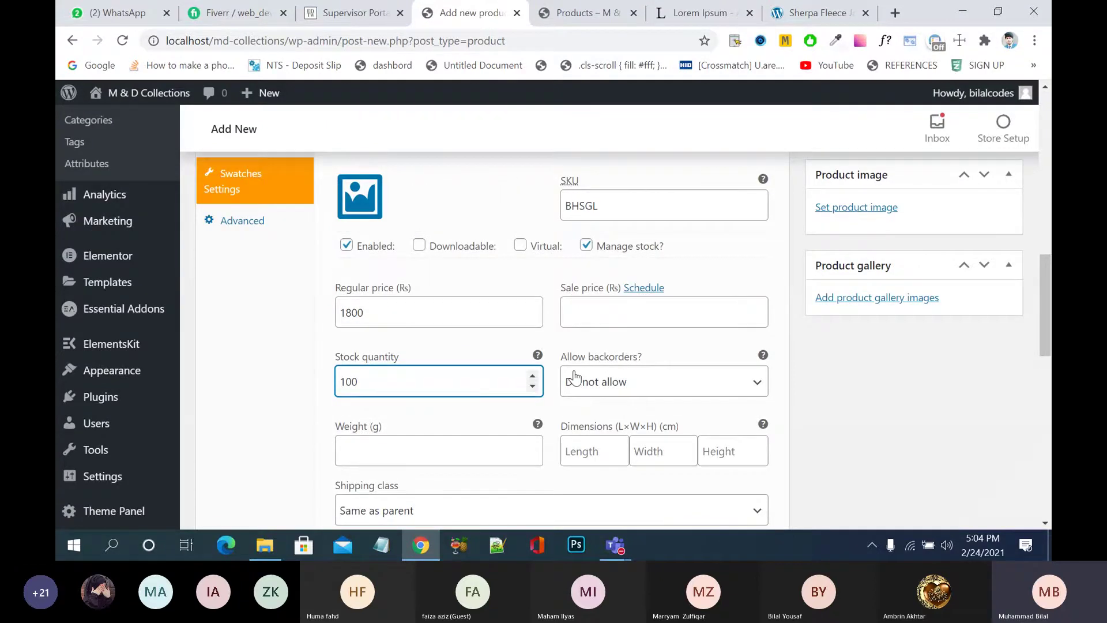
pyautogui.scroll(-1, 863, 360)
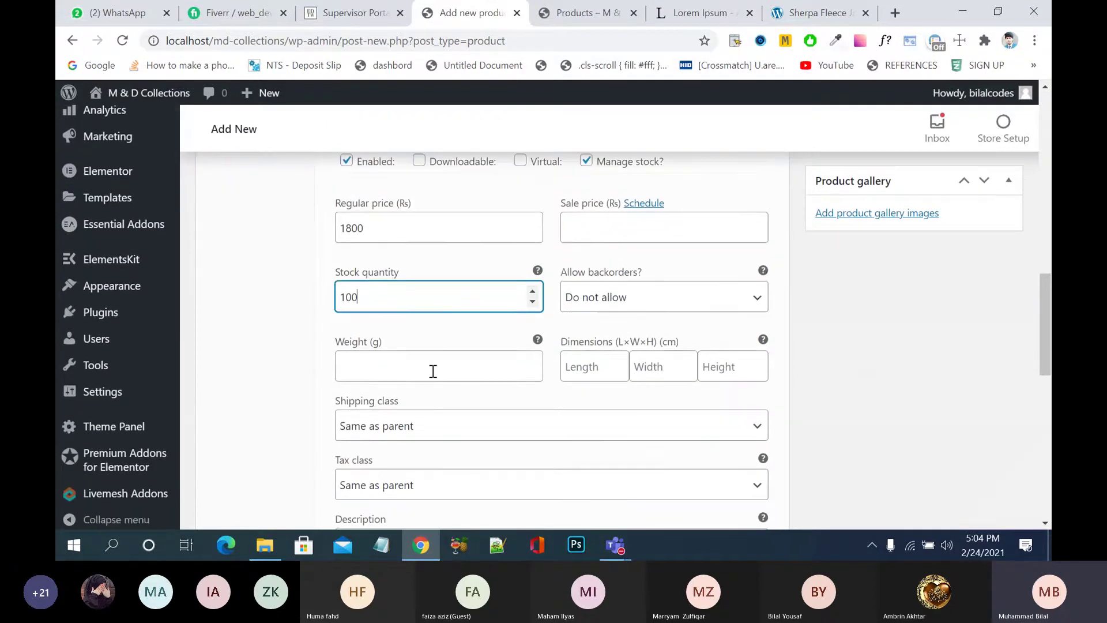
# - Leave the Green L weight empty and keep its shipping class as Same as parent
pyautogui.click(433, 371)
pyautogui.write('1000')
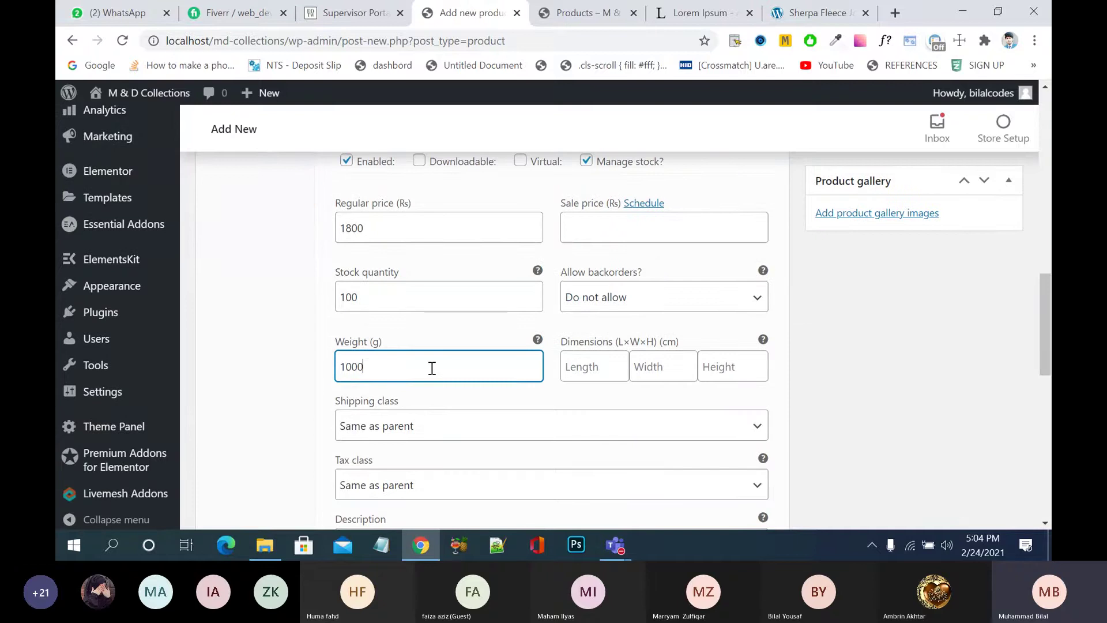
pyautogui.press('BackSpace')
pyautogui.press('BackSpace')
pyautogui.press('BackSpace')
pyautogui.press('BackSpace')
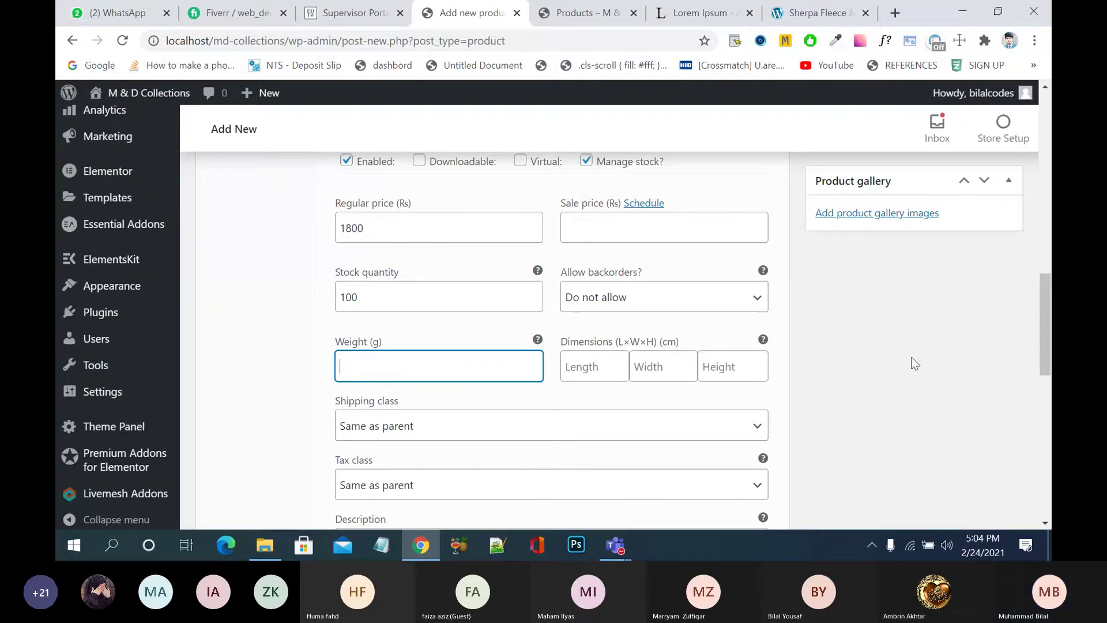
pyautogui.scroll(-1, 914, 363)
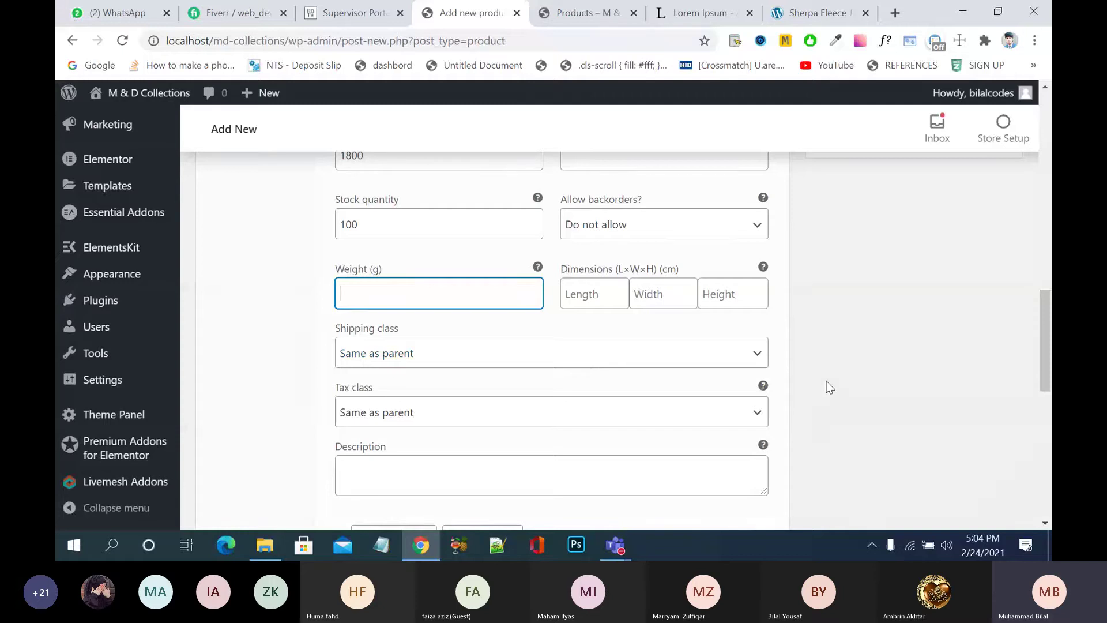
pyautogui.click(764, 357)
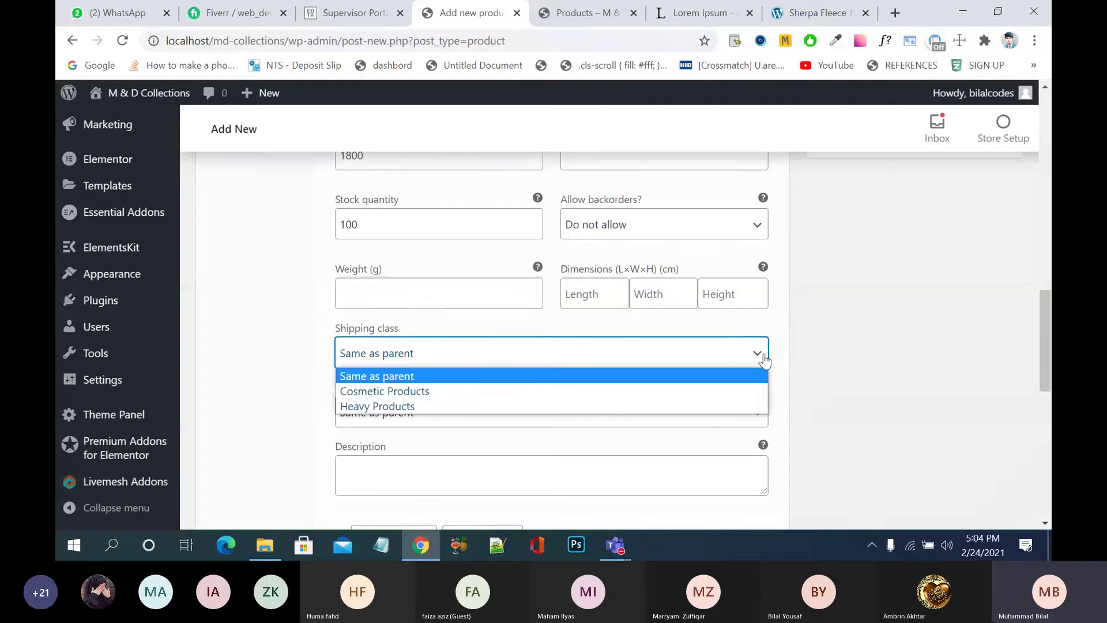
pyautogui.click(766, 360)
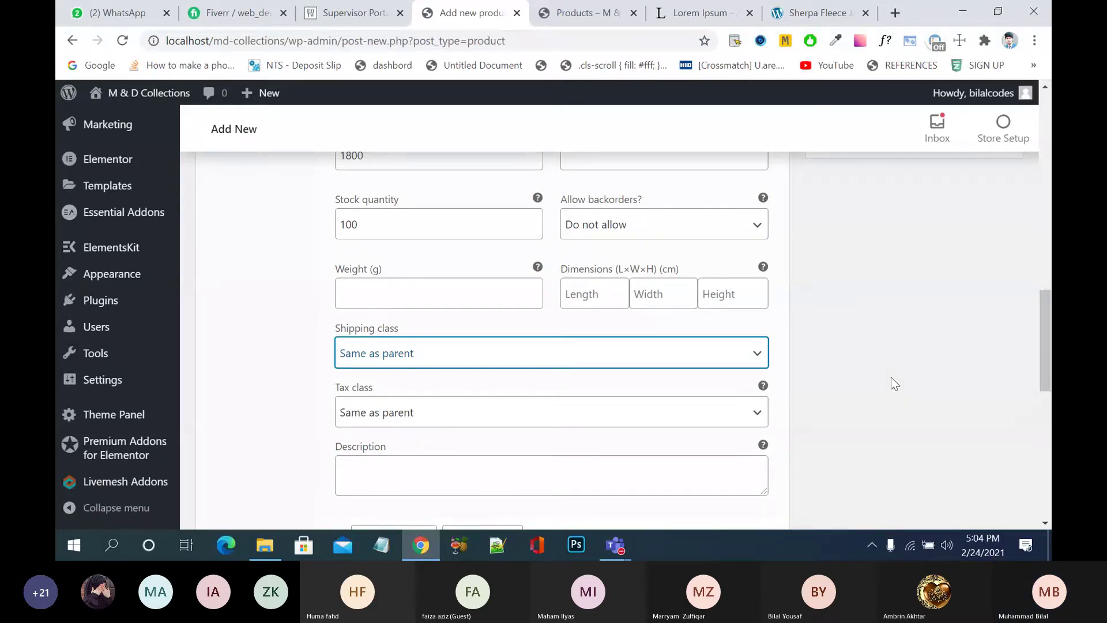
pyautogui.scroll(2, 891, 377)
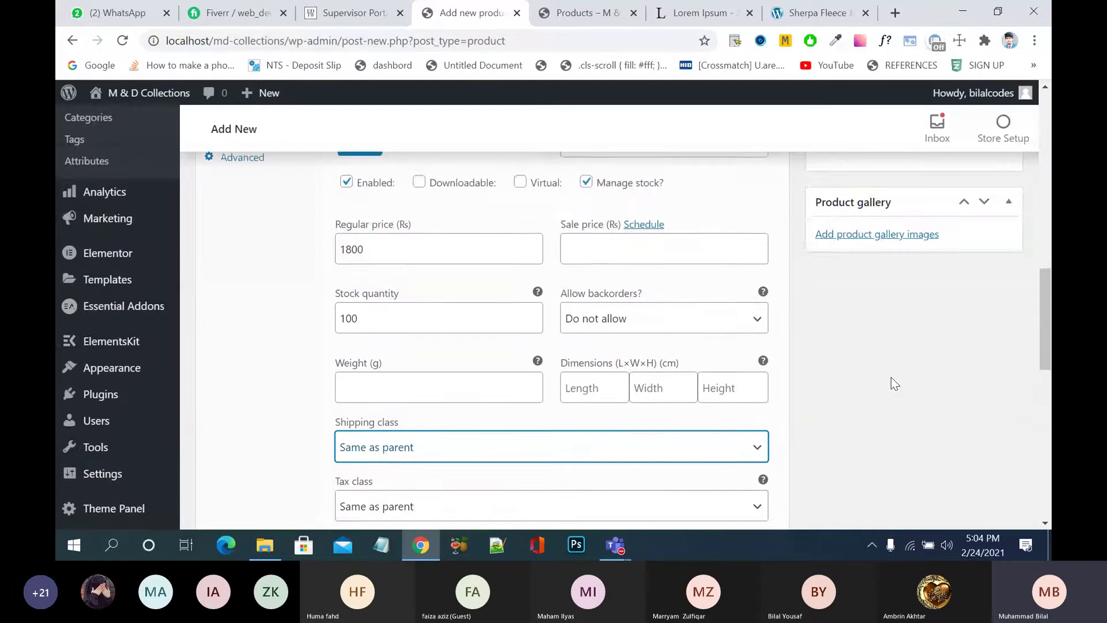
pyautogui.scroll(-4, 891, 377)
pyautogui.scroll(1, 892, 377)
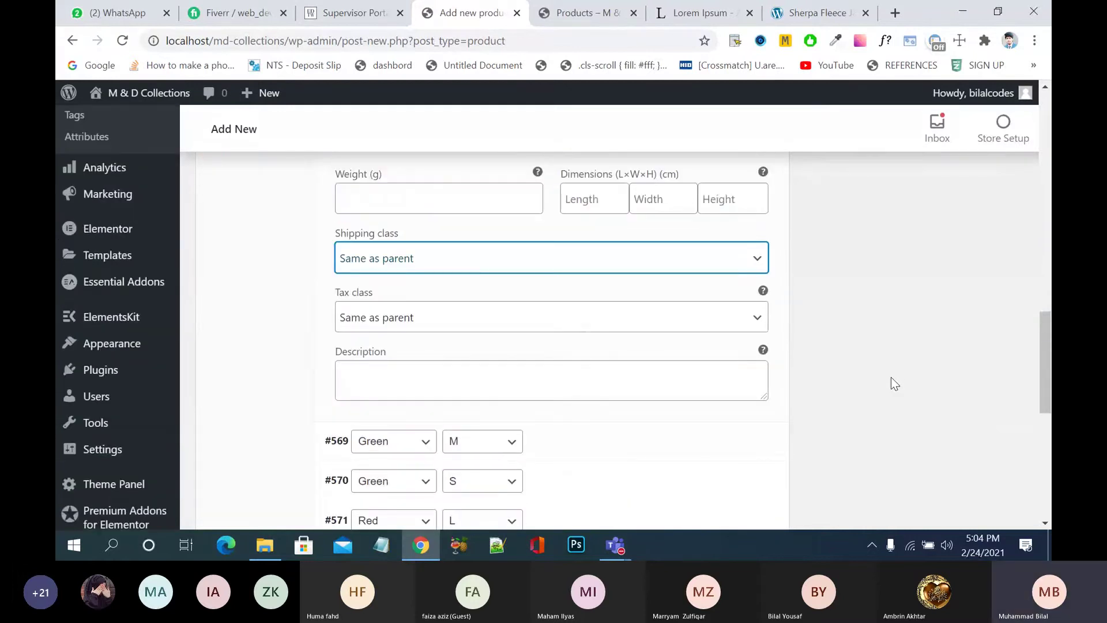
pyautogui.scroll(4, 891, 377)
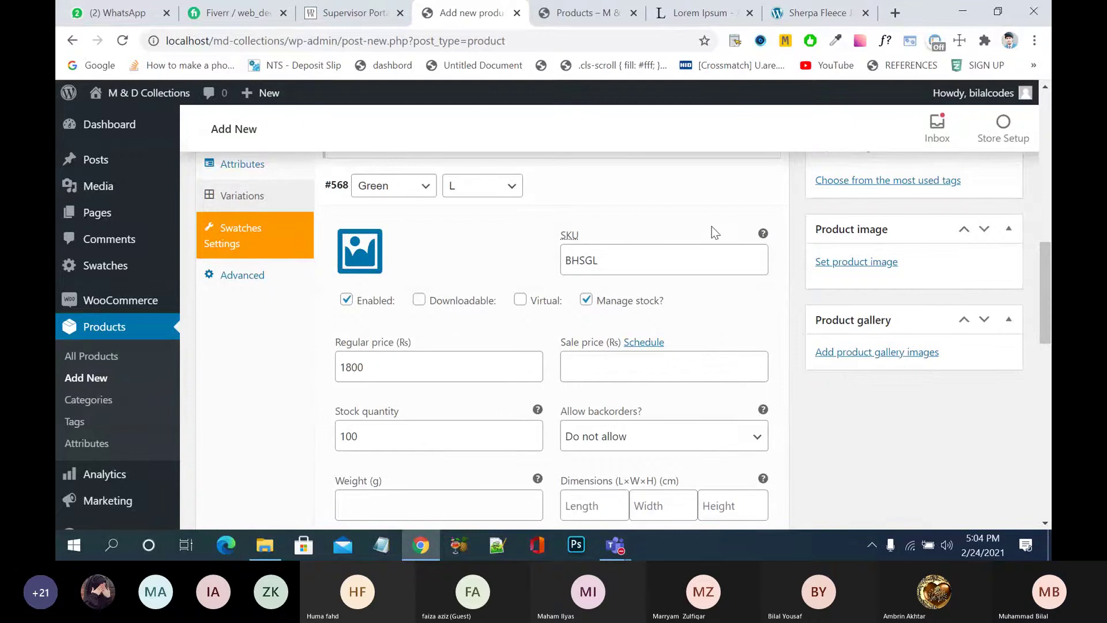
# - Open variation #569 (Green, M), give it SKU BHSGM and turn on stock management
pyautogui.click(638, 188)
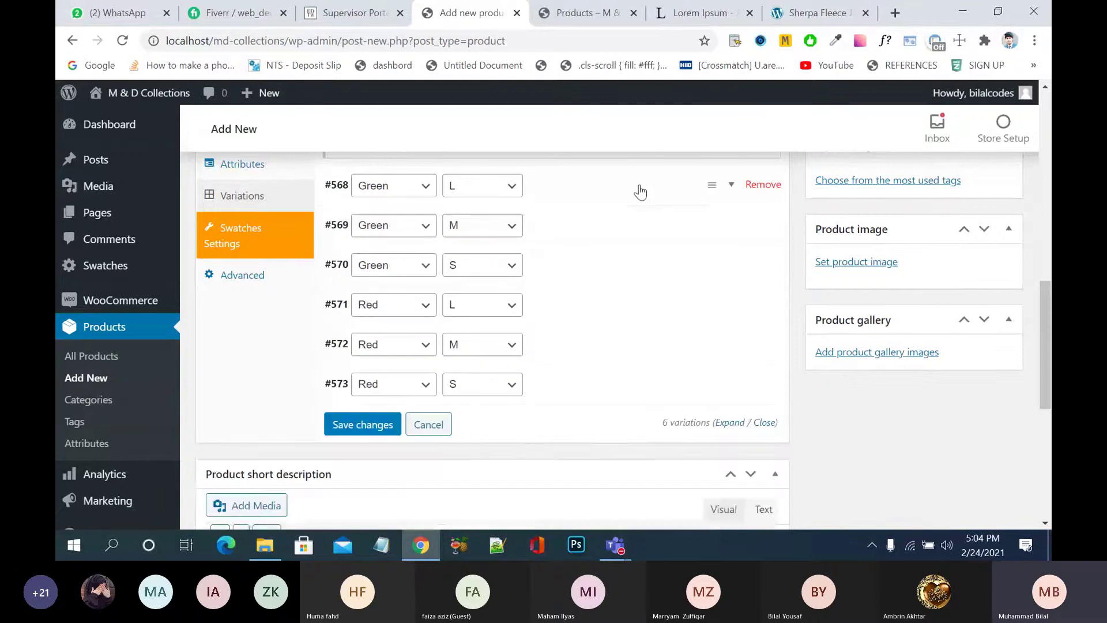
pyautogui.click(593, 232)
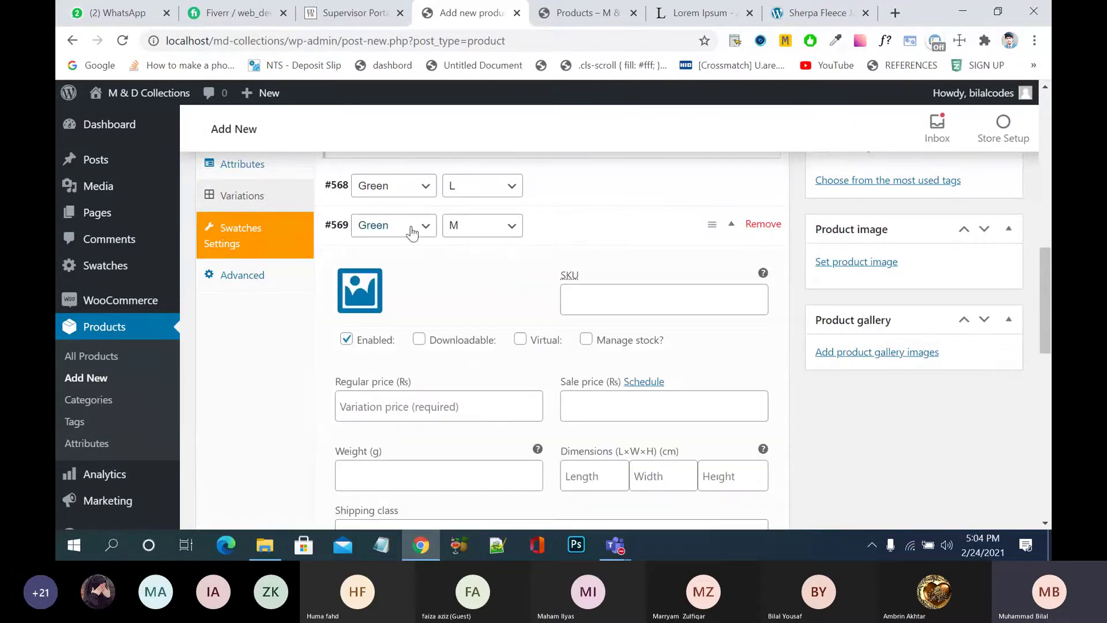
pyautogui.click(444, 403)
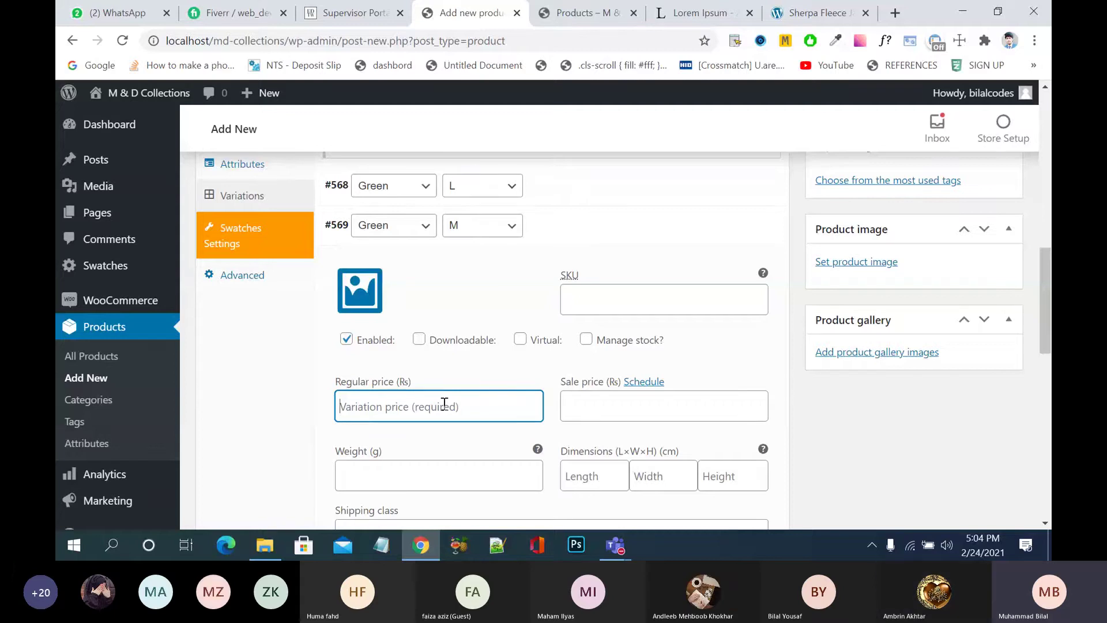
pyautogui.click(589, 306)
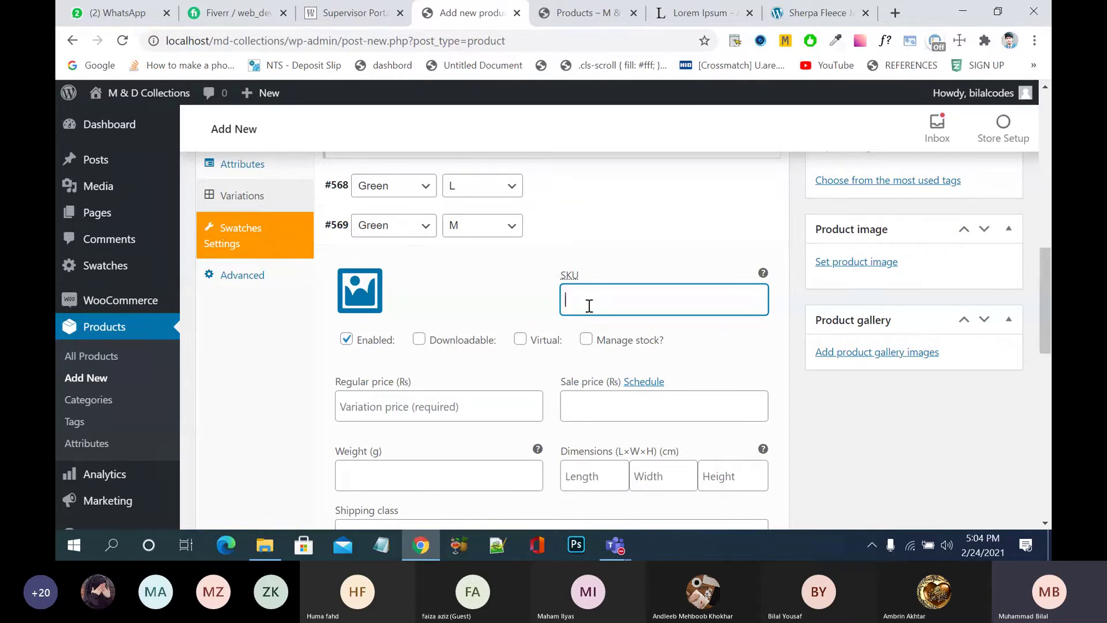
pyautogui.write('BHSGL')
pyautogui.press('BackSpace')
pyautogui.write('M')
pyautogui.click(586, 341)
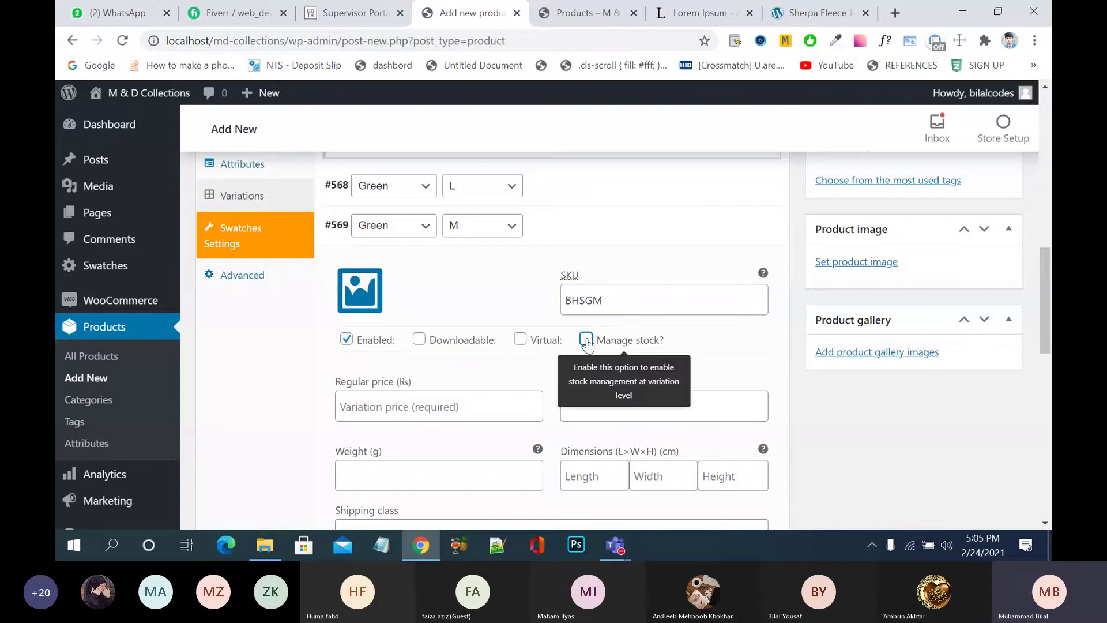
# - Set the Green M variation's regular price to 1500 and its stock quantity to 100
pyautogui.click(490, 404)
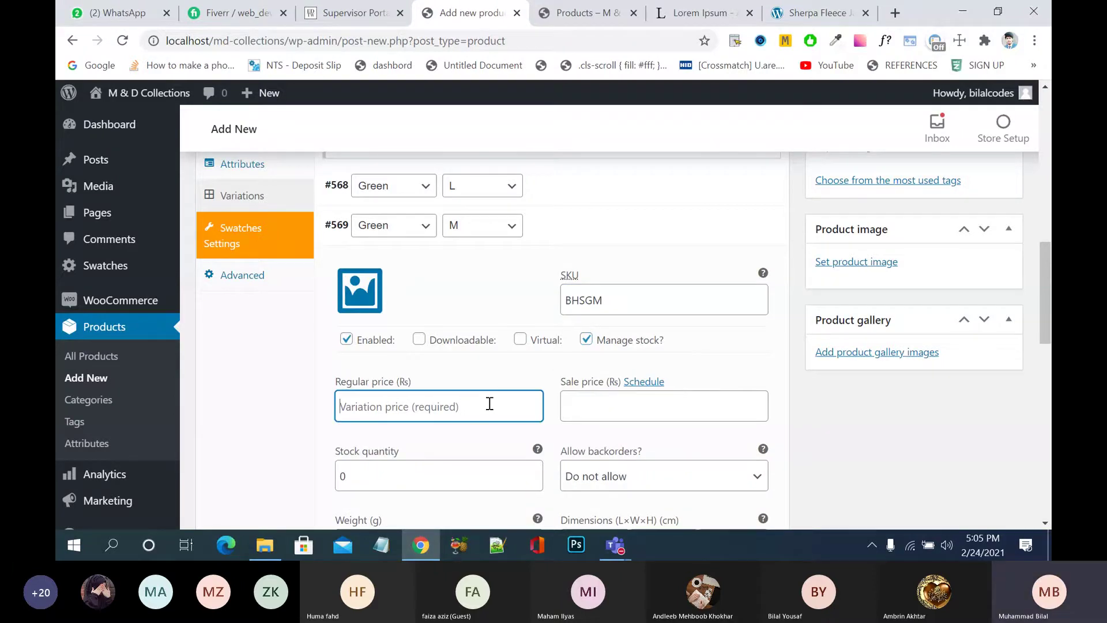
pyautogui.write('1')
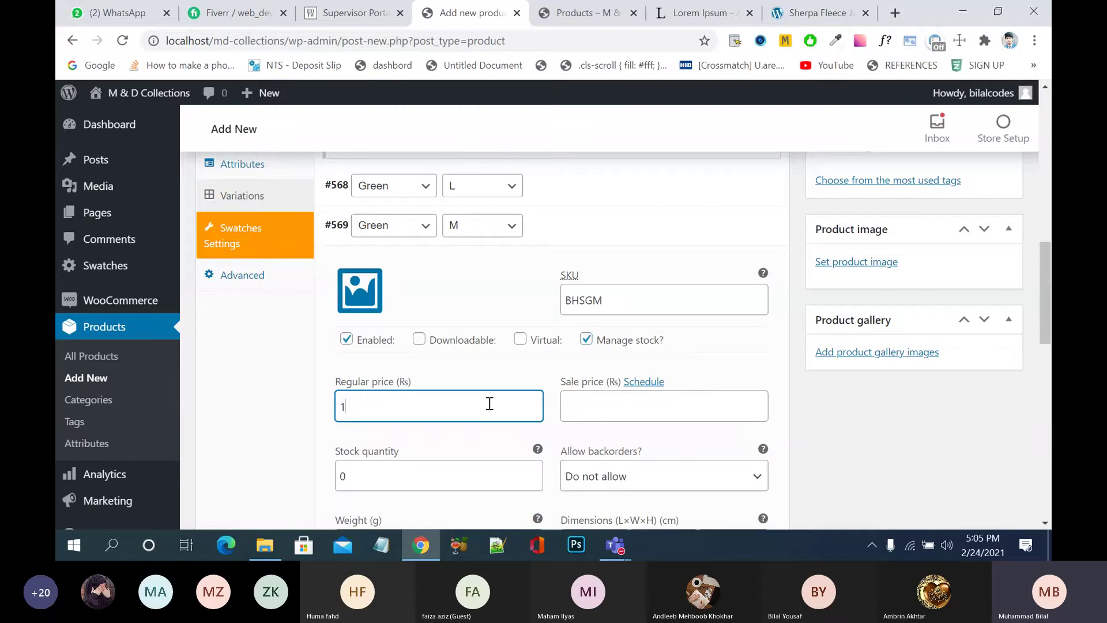
pyautogui.write('500')
pyautogui.scroll(-2, 915, 415)
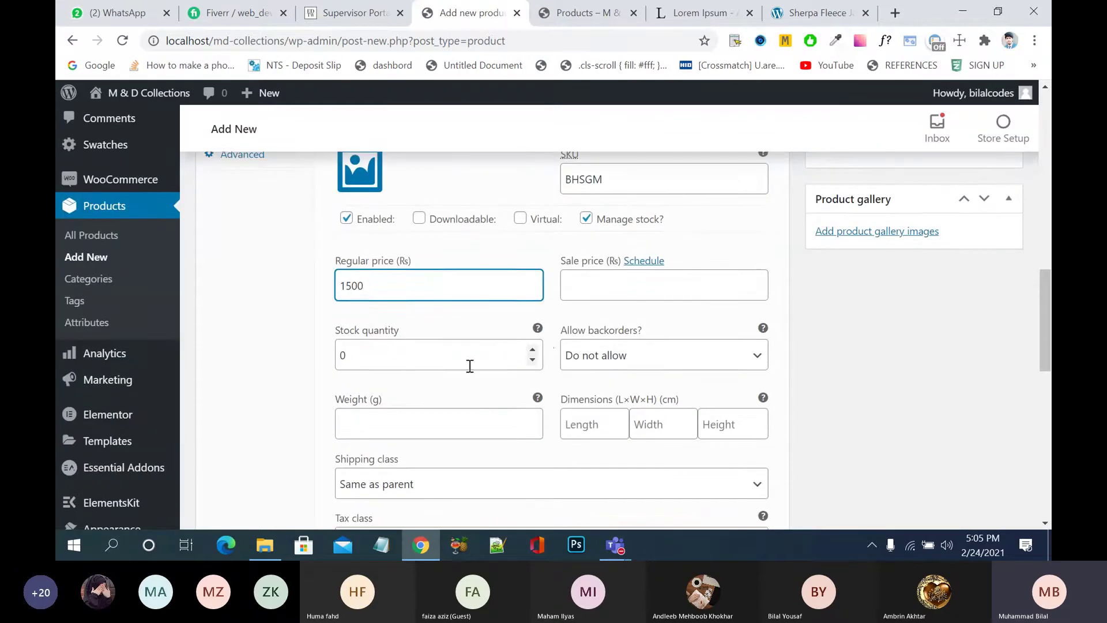
pyautogui.click(472, 366)
pyautogui.press('BackSpace')
pyautogui.write('100')
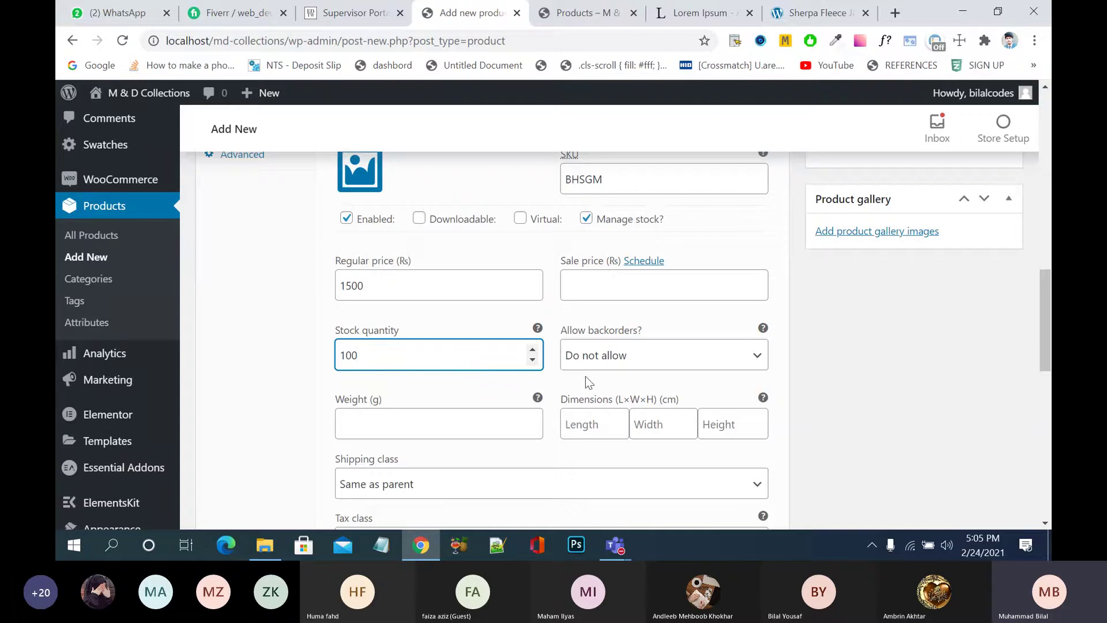
pyautogui.scroll(-3, 487, 413)
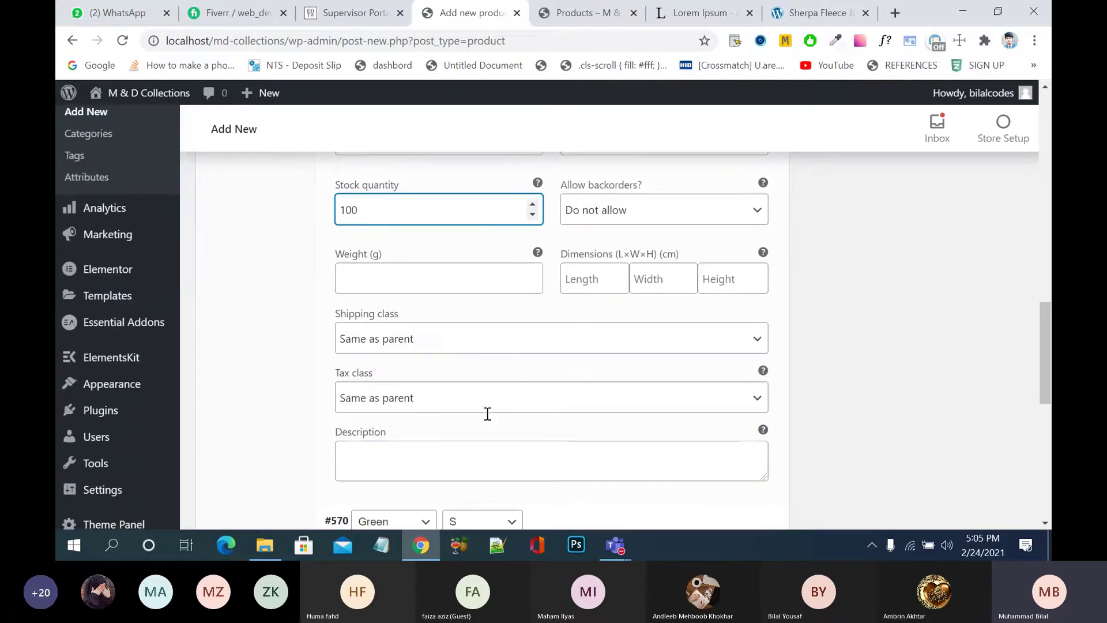
pyautogui.scroll(-2, 534, 402)
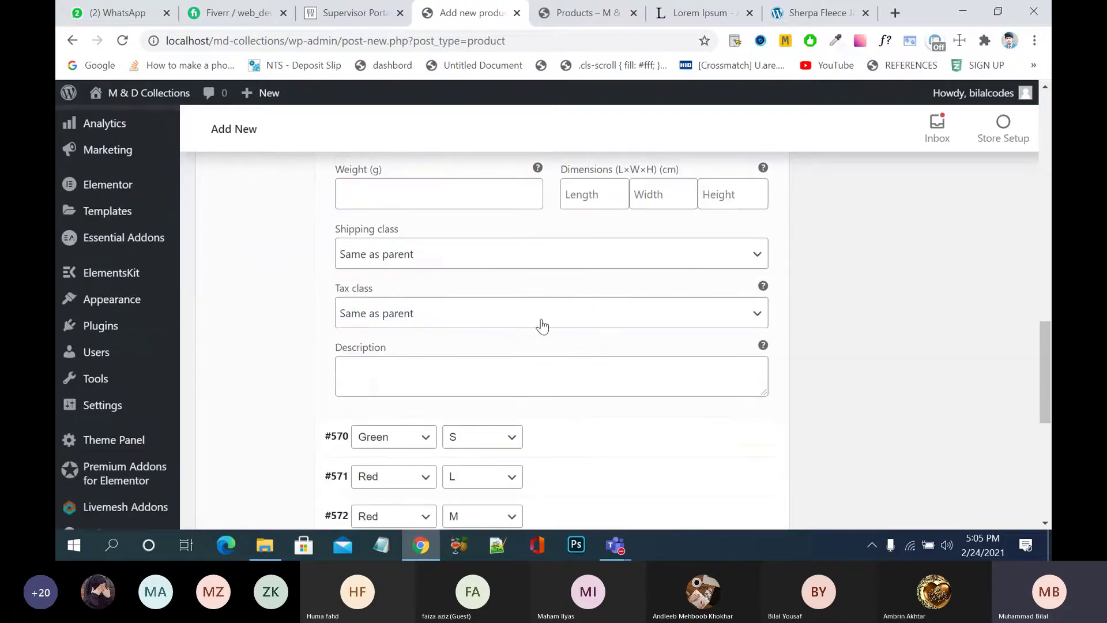
pyautogui.scroll(2, 549, 253)
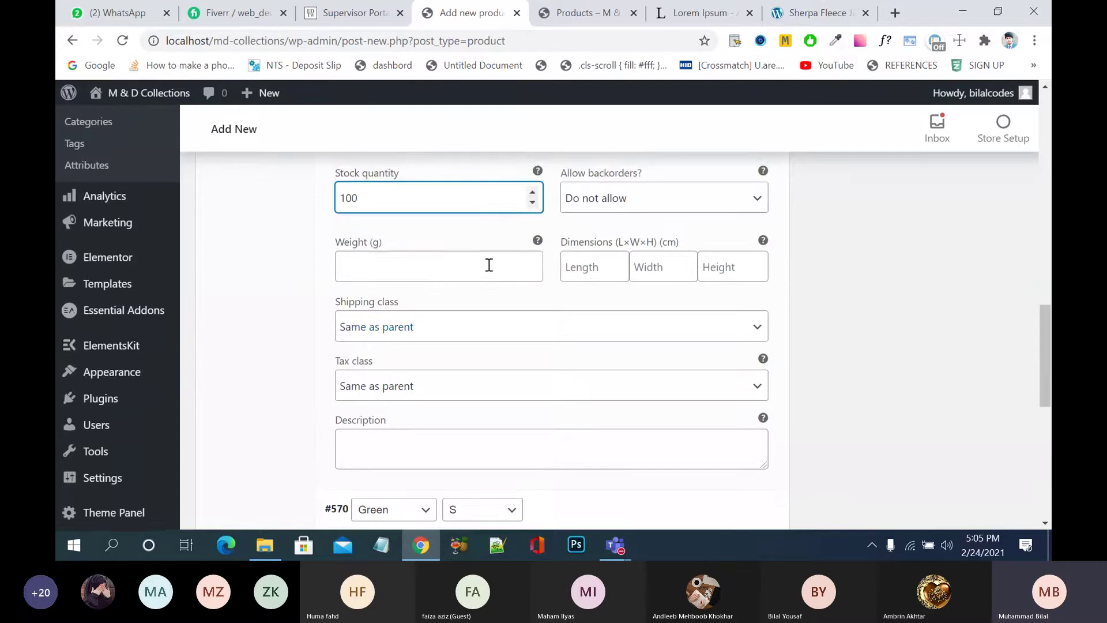
pyautogui.click(488, 265)
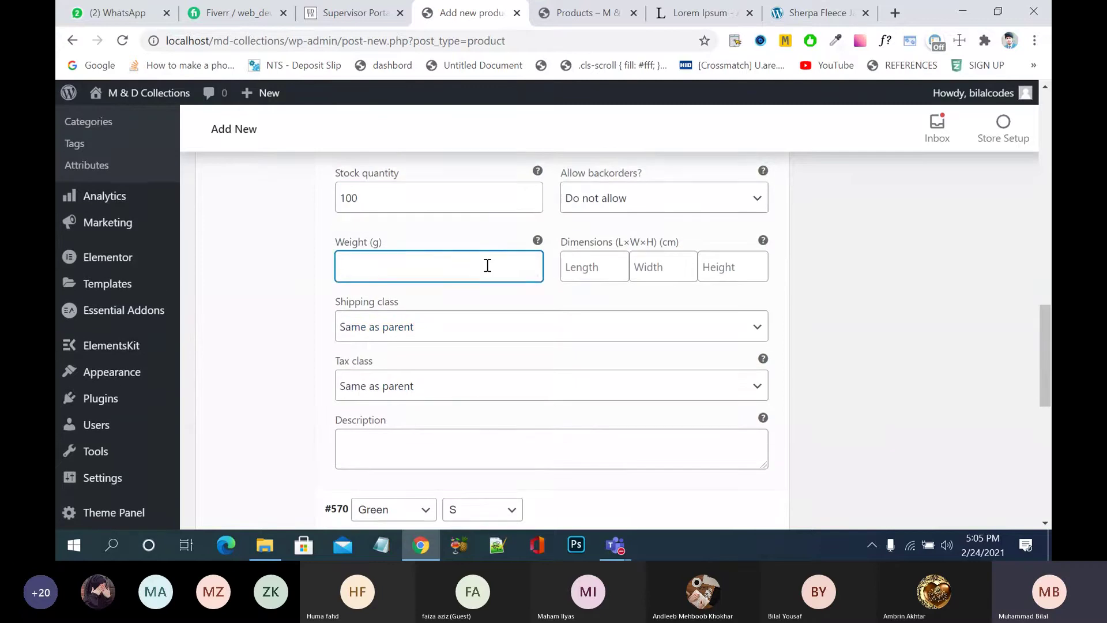
pyautogui.scroll(-3, 535, 299)
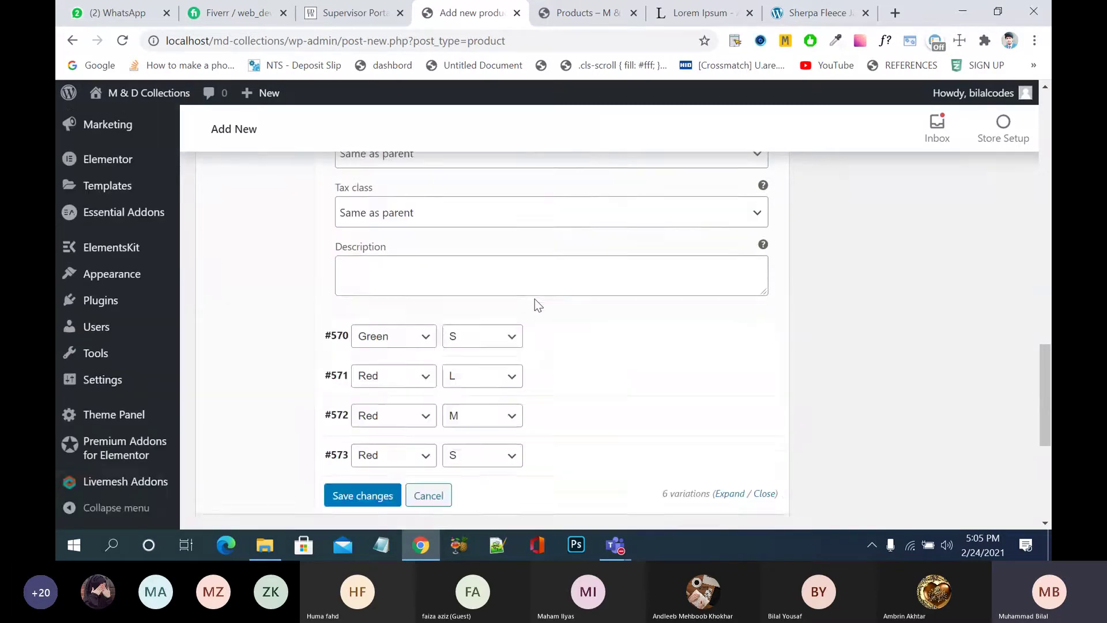
pyautogui.scroll(5, 535, 299)
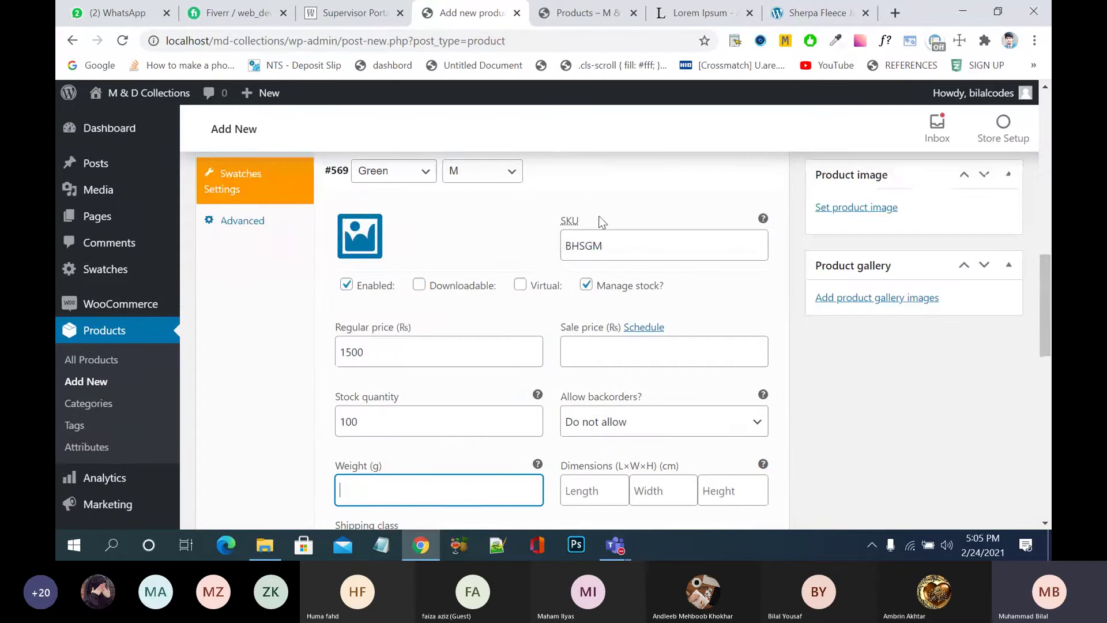
# - Open variation #570 (Green, S), enter SKU BHSGS and turn on stock management
pyautogui.click(605, 219)
pyautogui.click(663, 181)
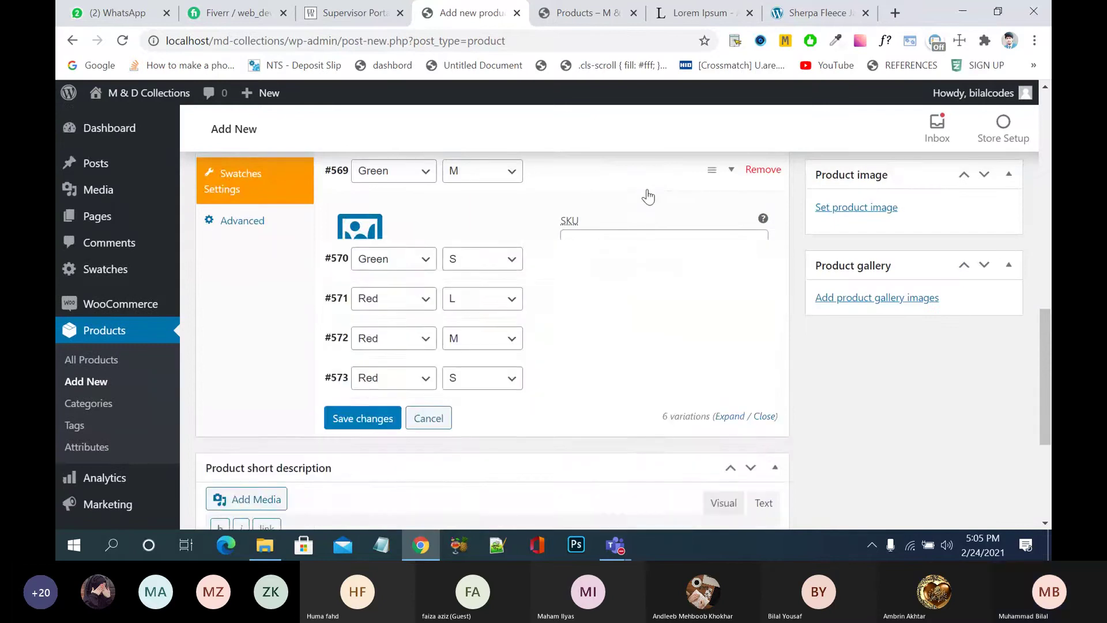
pyautogui.click(615, 223)
pyautogui.click(596, 284)
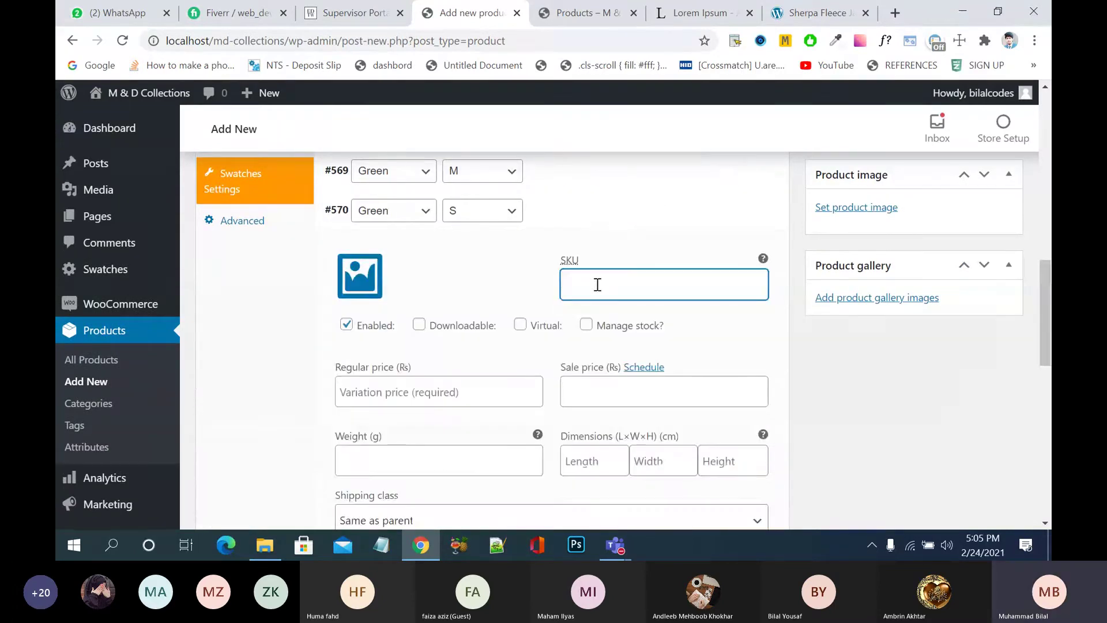
pyautogui.write('BHSGS')
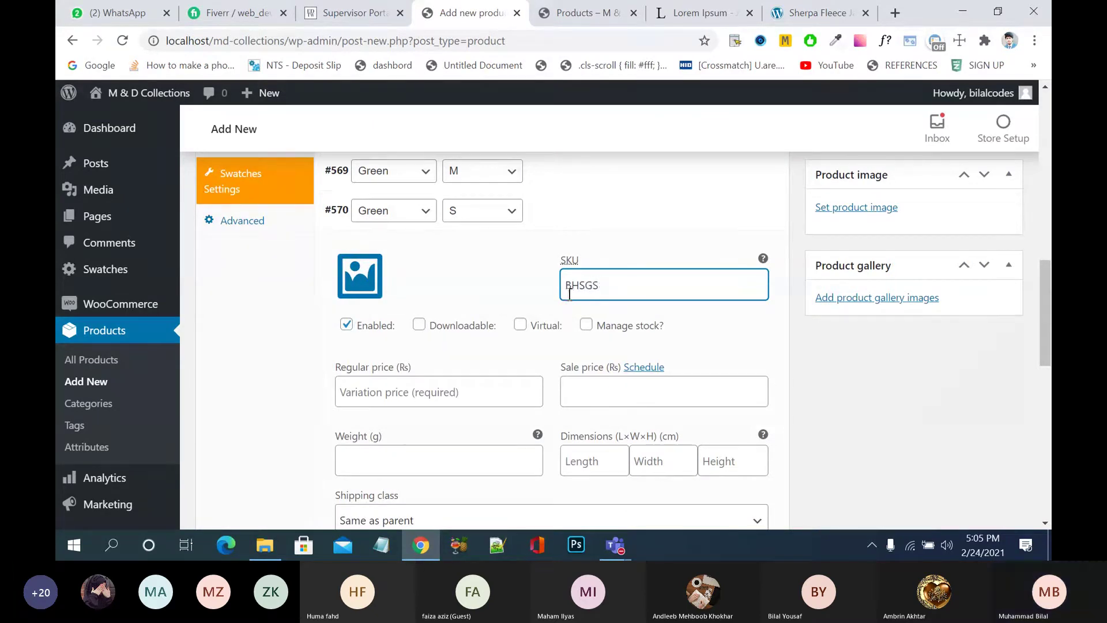
pyautogui.moveTo(585, 285); pyautogui.dragTo(565, 283)
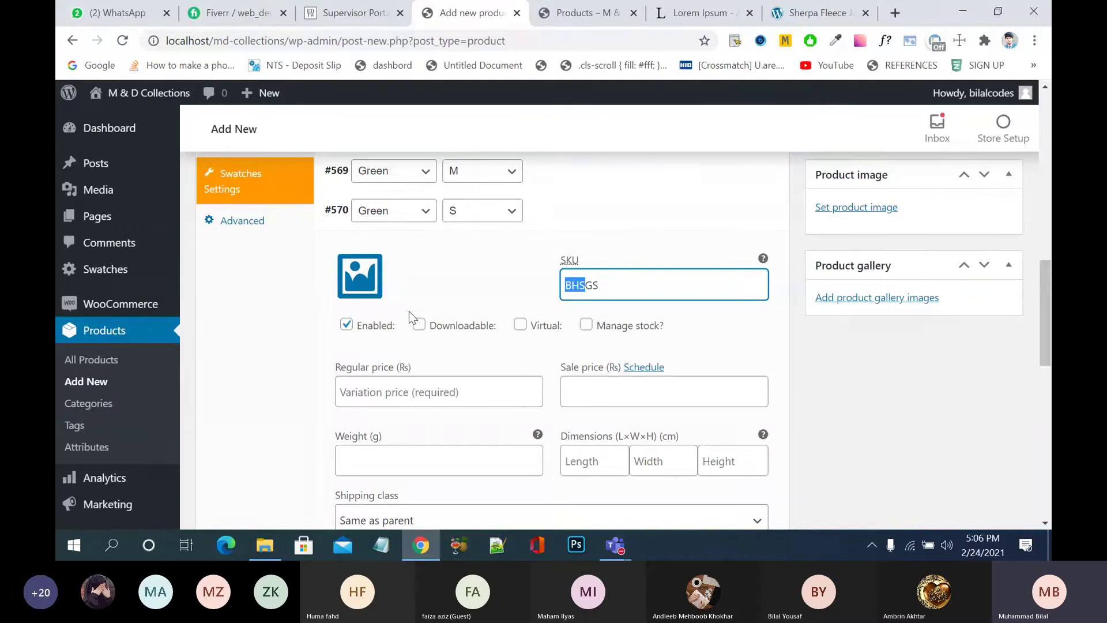
pyautogui.click(586, 325)
# - Set the Green S variation's regular price to 1300 and its stock quantity to 100
pyautogui.click(423, 390)
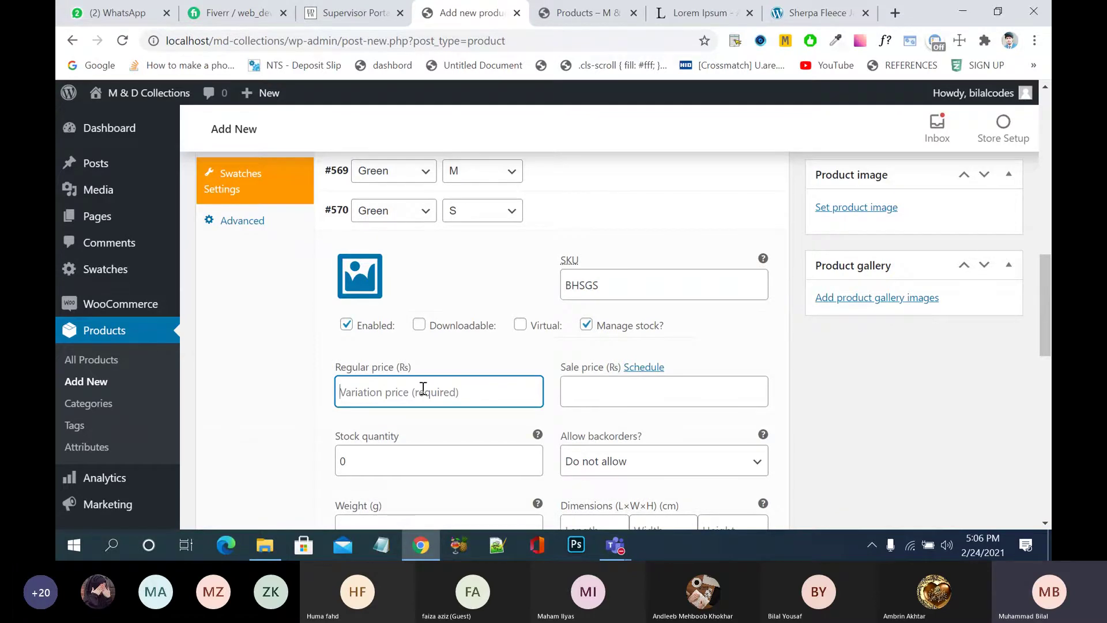
pyautogui.write('1300')
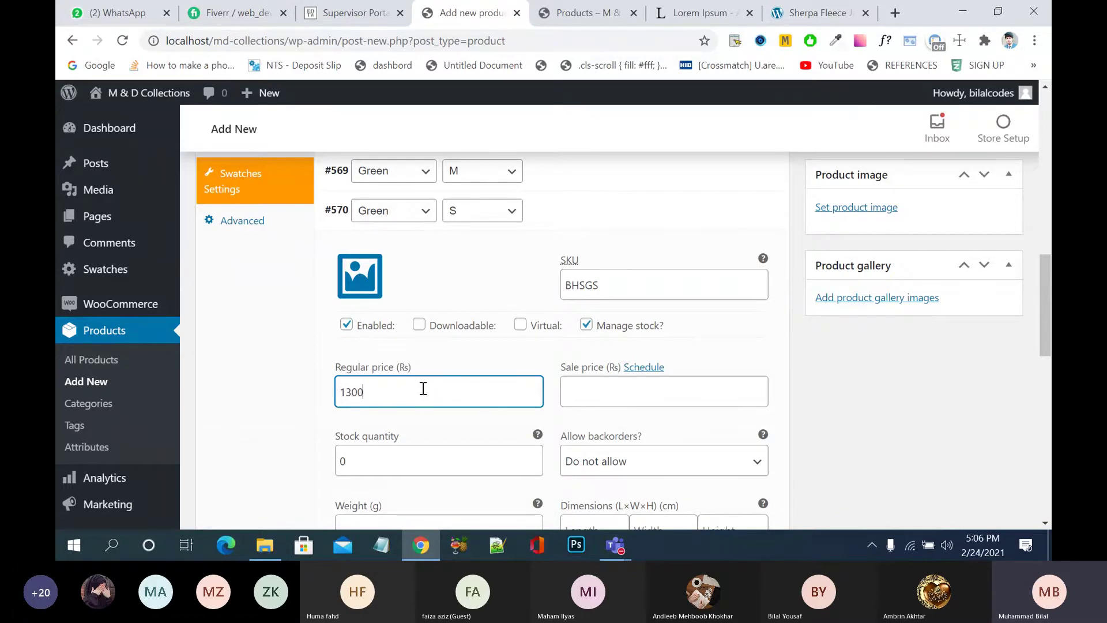
pyautogui.scroll(-3, 725, 416)
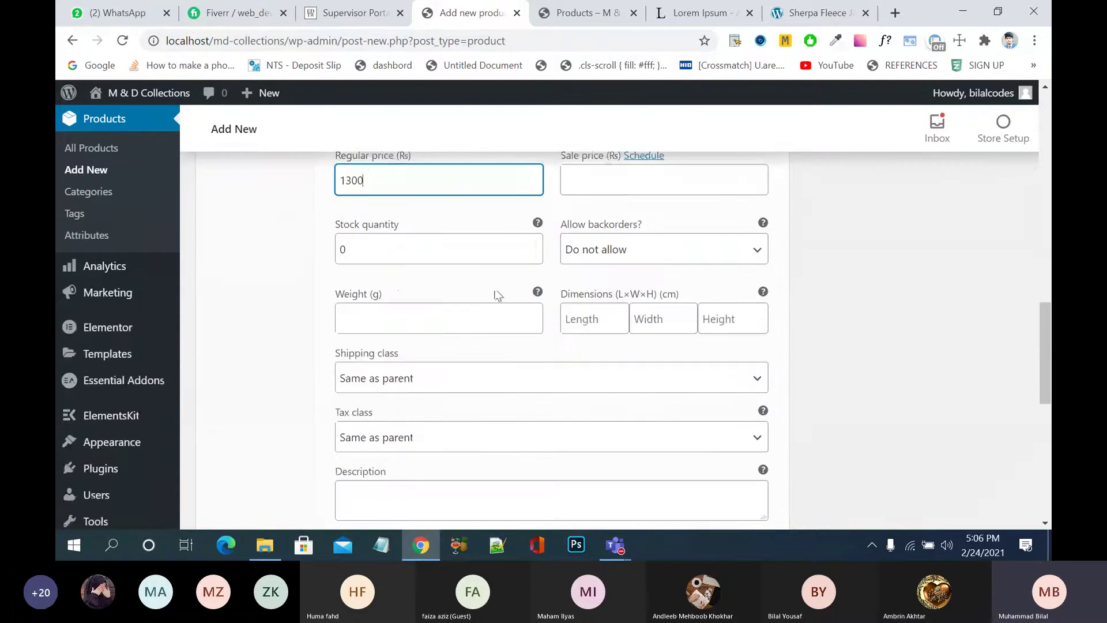
pyautogui.click(380, 250)
pyautogui.press('BackSpace')
pyautogui.write('100')
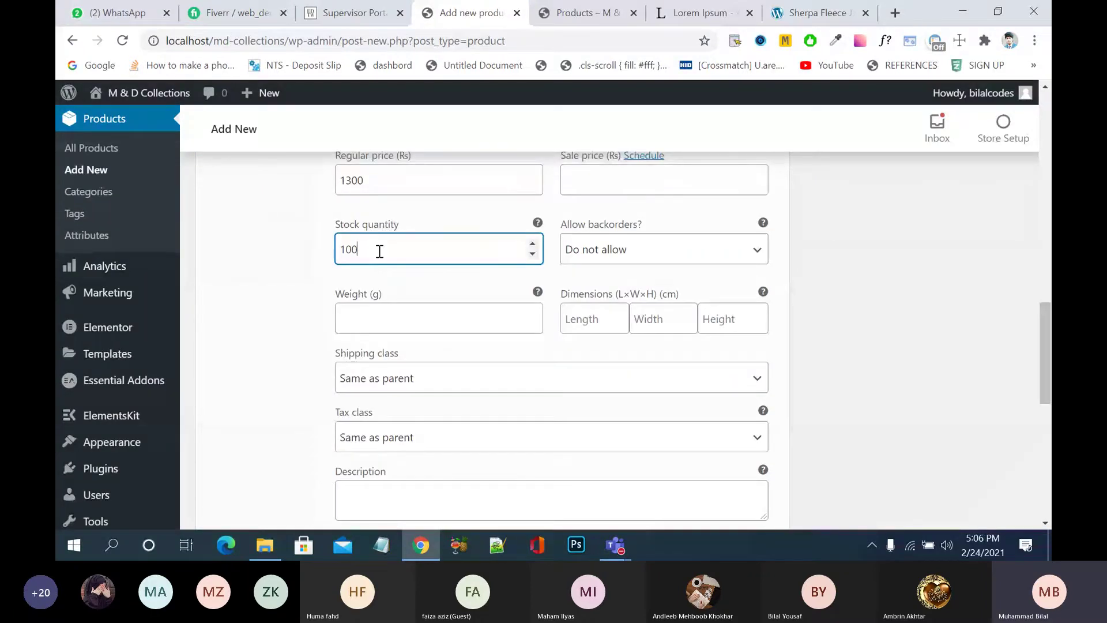
pyautogui.scroll(-4, 851, 360)
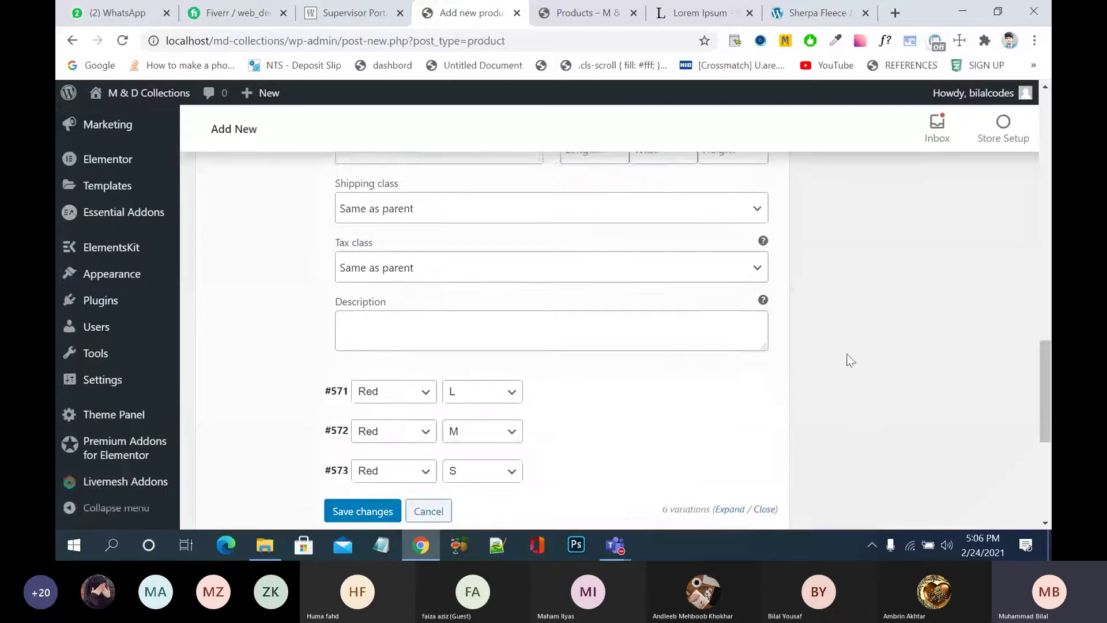
pyautogui.scroll(6, 850, 360)
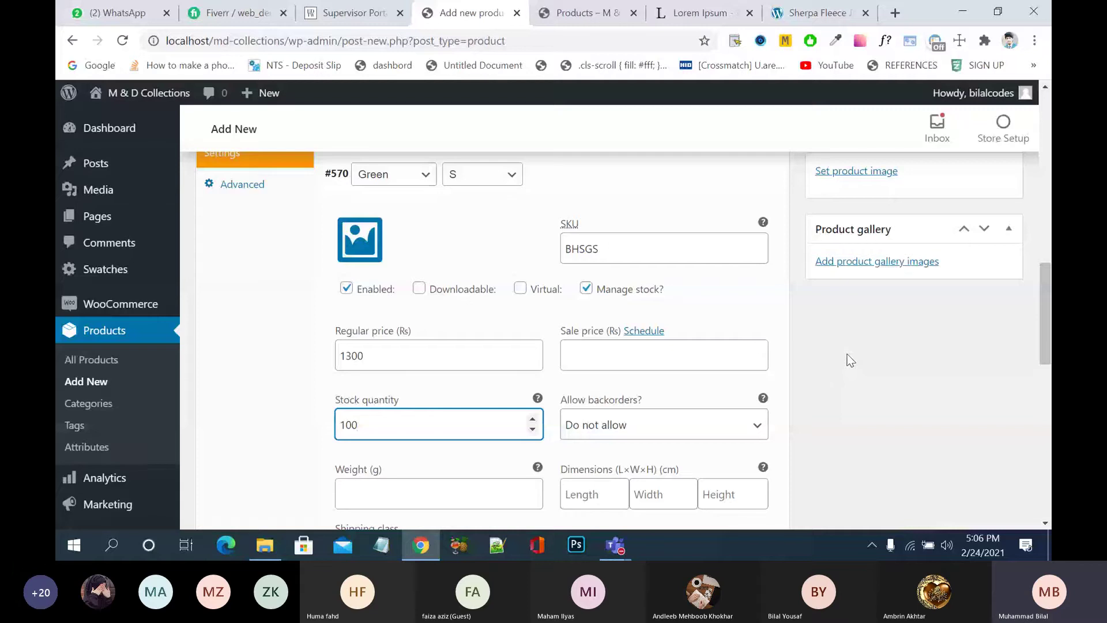
pyautogui.click(612, 180)
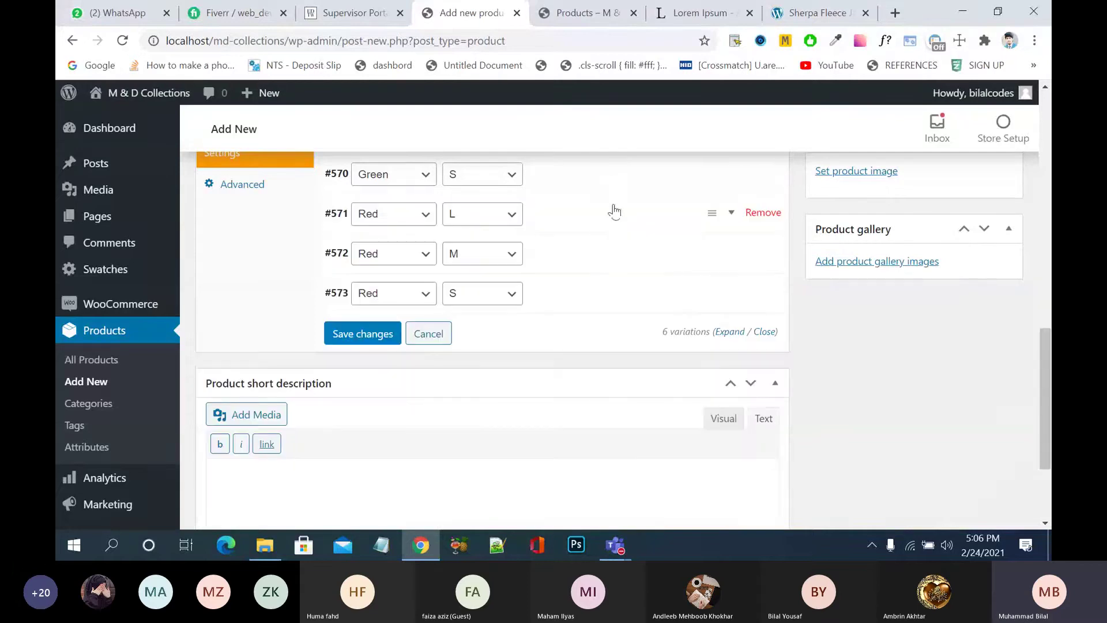
# - Briefly check the Red L variation, then reopen the Green L variation's details
pyautogui.click(611, 224)
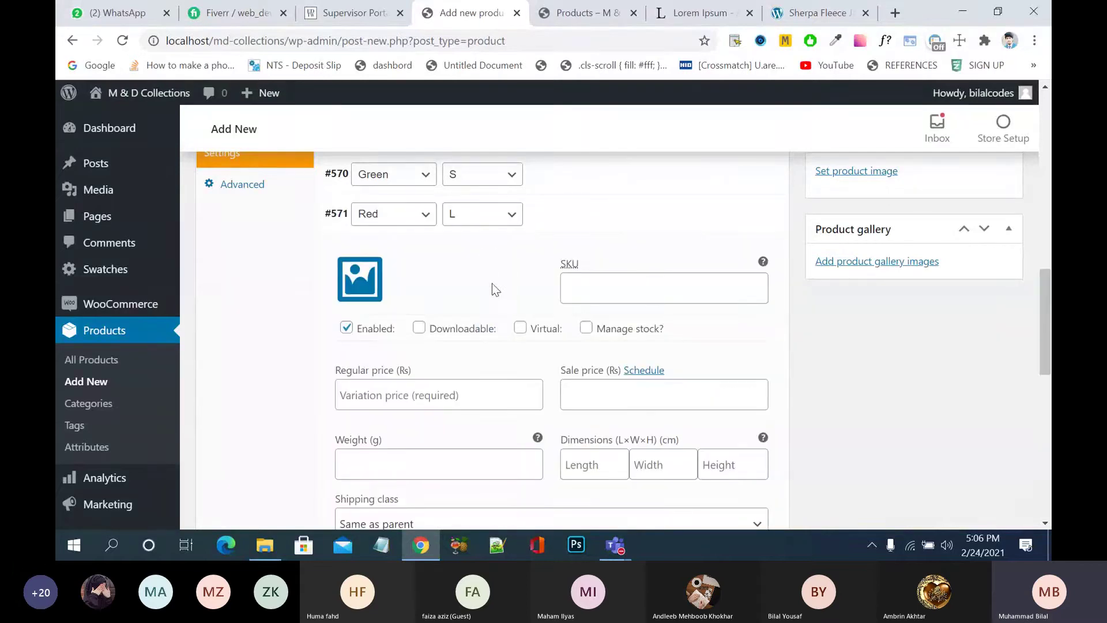
pyautogui.click(580, 224)
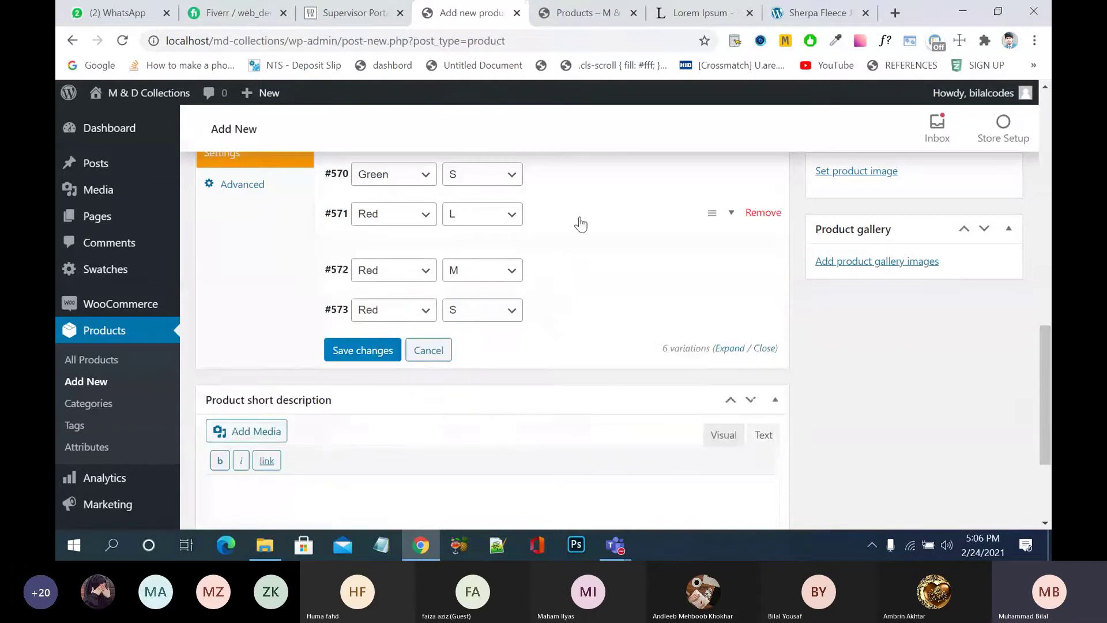
pyautogui.scroll(5, 580, 219)
pyautogui.scroll(-1, 579, 217)
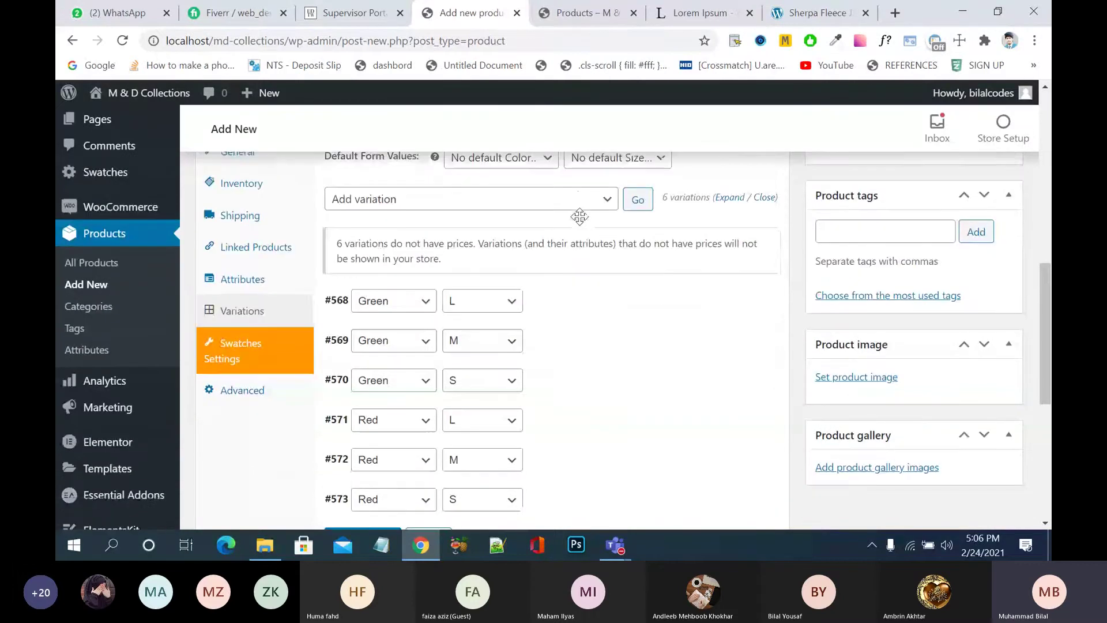
pyautogui.click(555, 305)
pyautogui.scroll(-1, 555, 305)
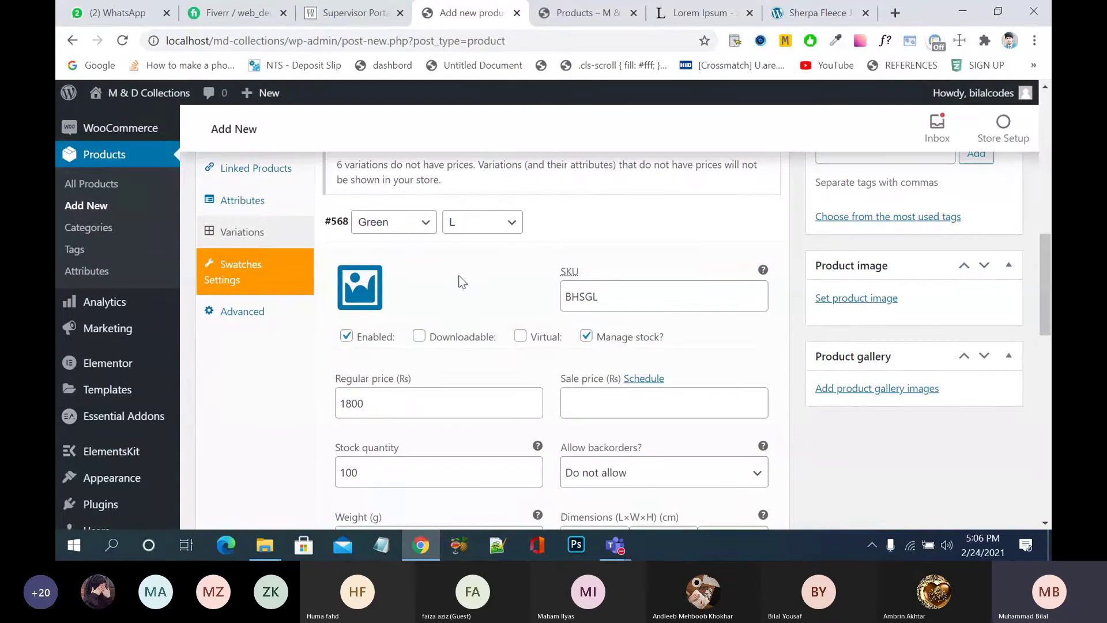
# - Set the front-facing green T-shirt photo as the Green L variation's image
pyautogui.click(361, 282)
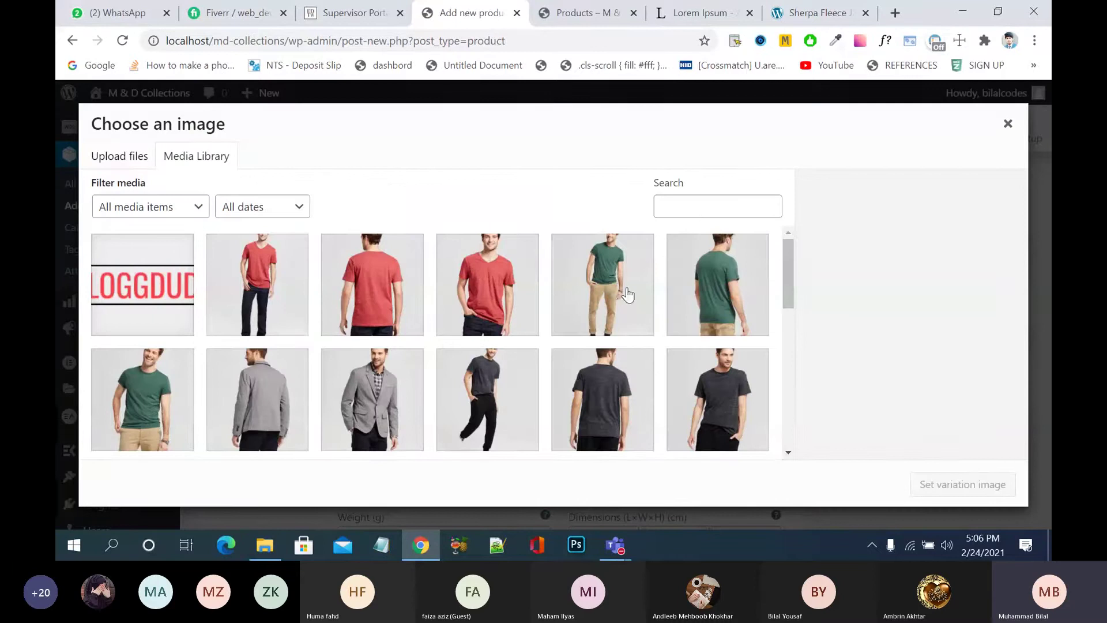
pyautogui.click(180, 390)
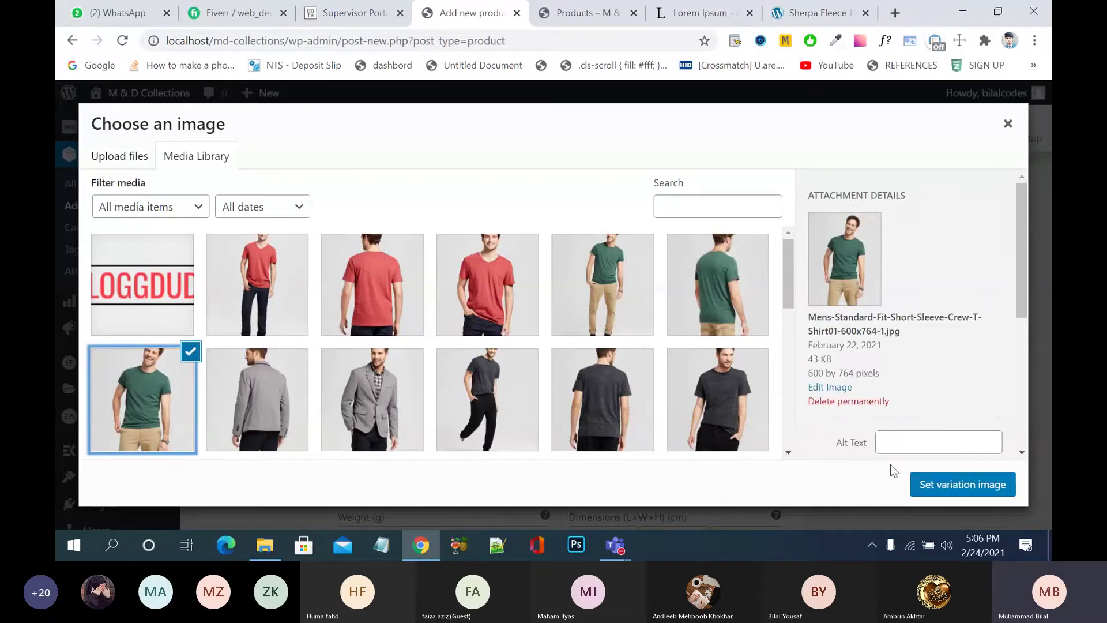
pyautogui.click(933, 484)
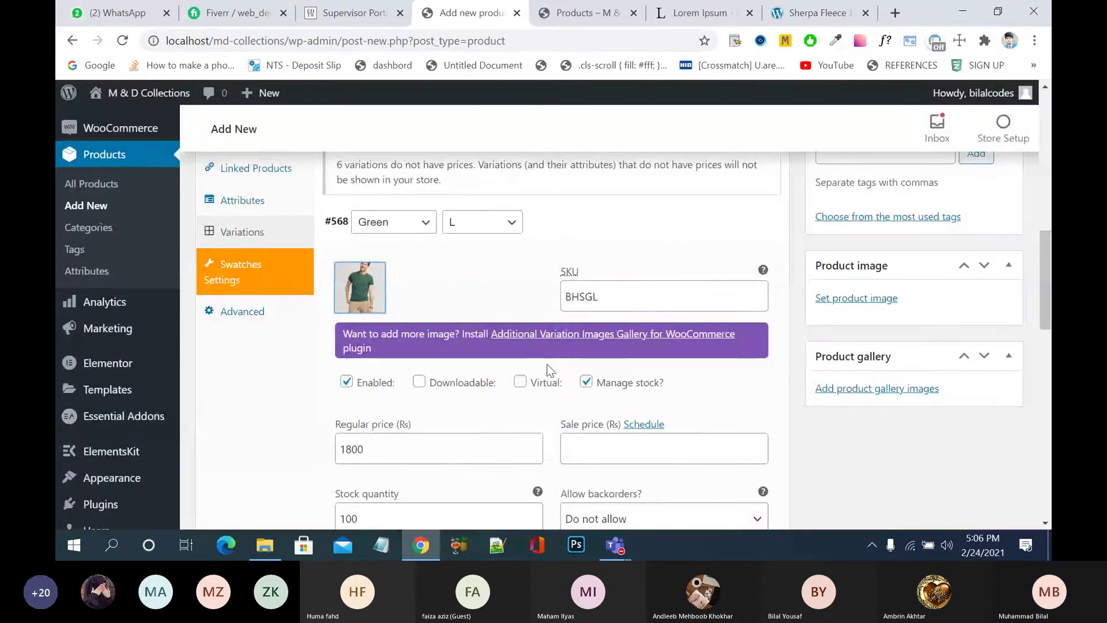
pyautogui.scroll(-1, 551, 370)
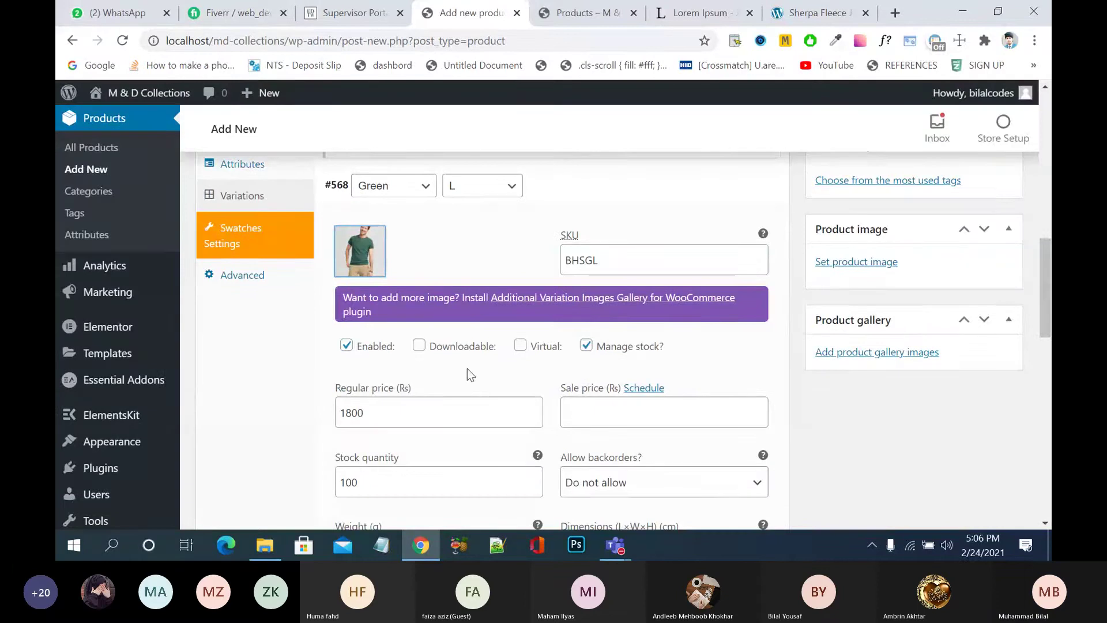
pyautogui.scroll(-1, 441, 385)
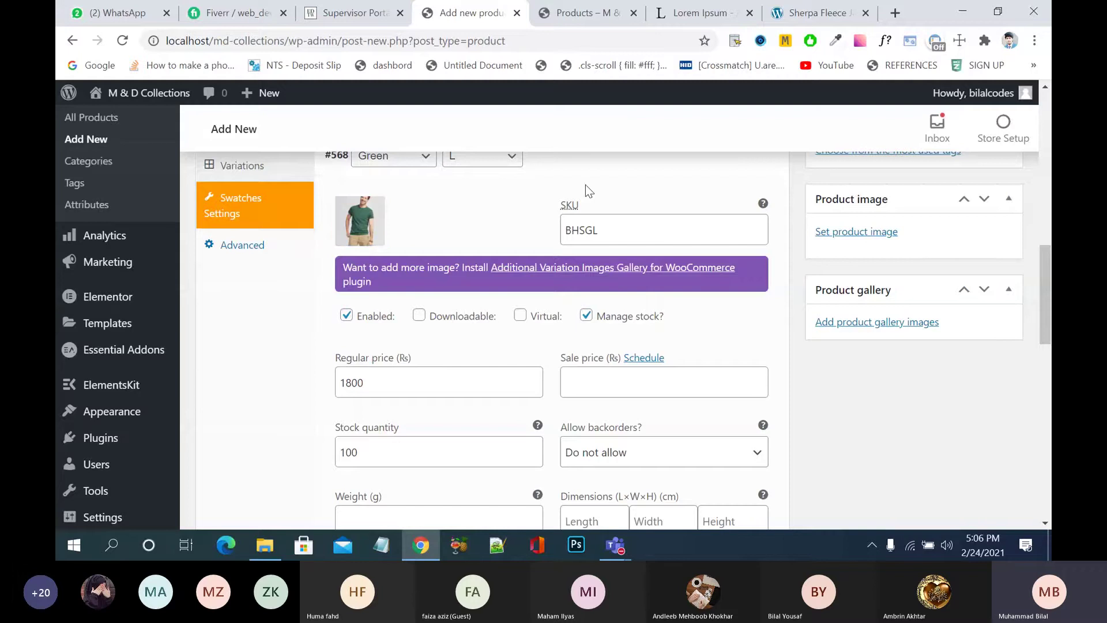
pyautogui.scroll(1, 611, 199)
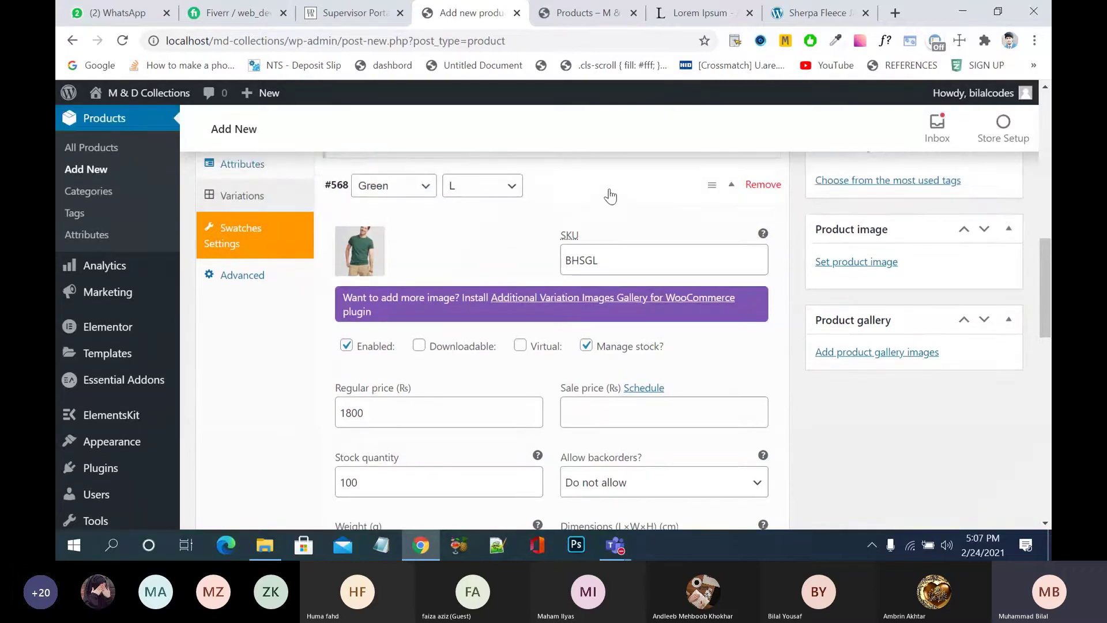
# - Give the Green M variation the same front-facing green T-shirt image
pyautogui.click(610, 196)
pyautogui.click(605, 227)
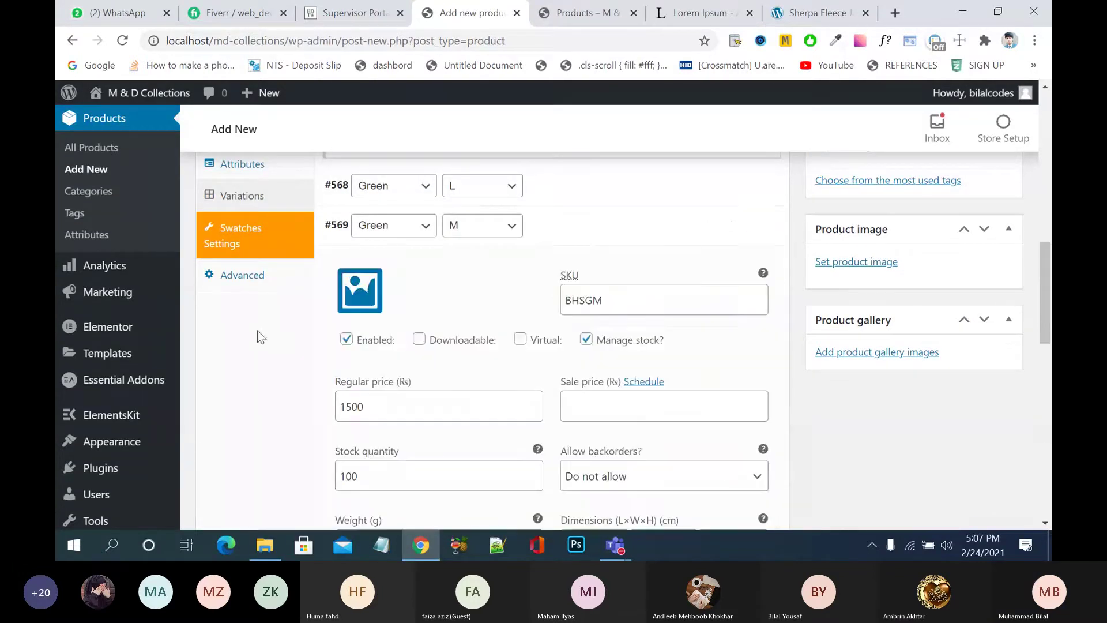
pyautogui.click(340, 300)
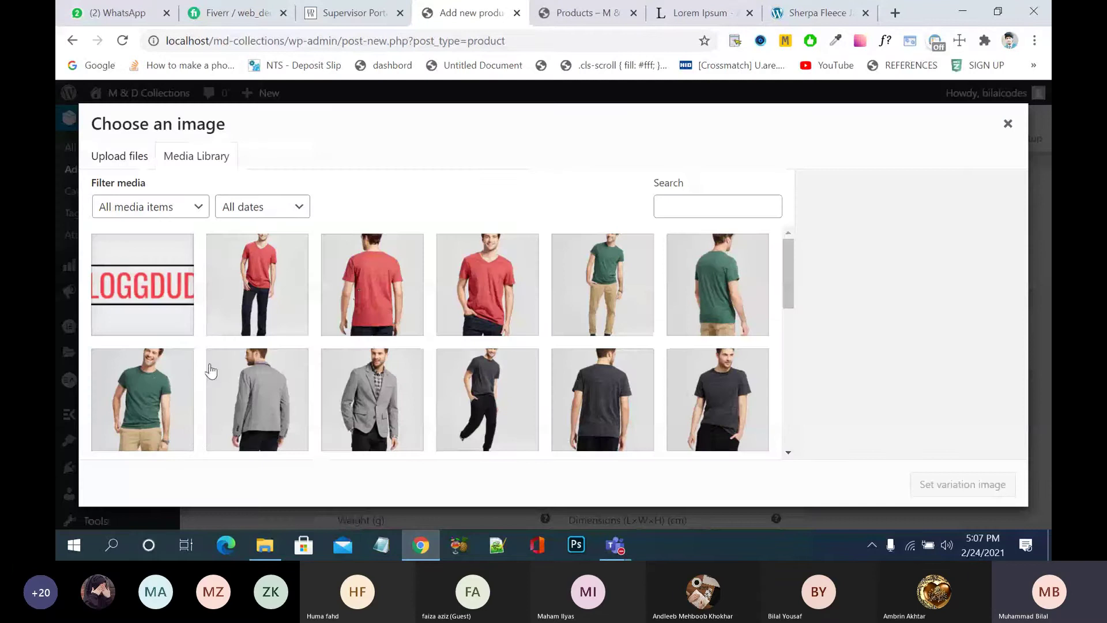
pyautogui.click(153, 384)
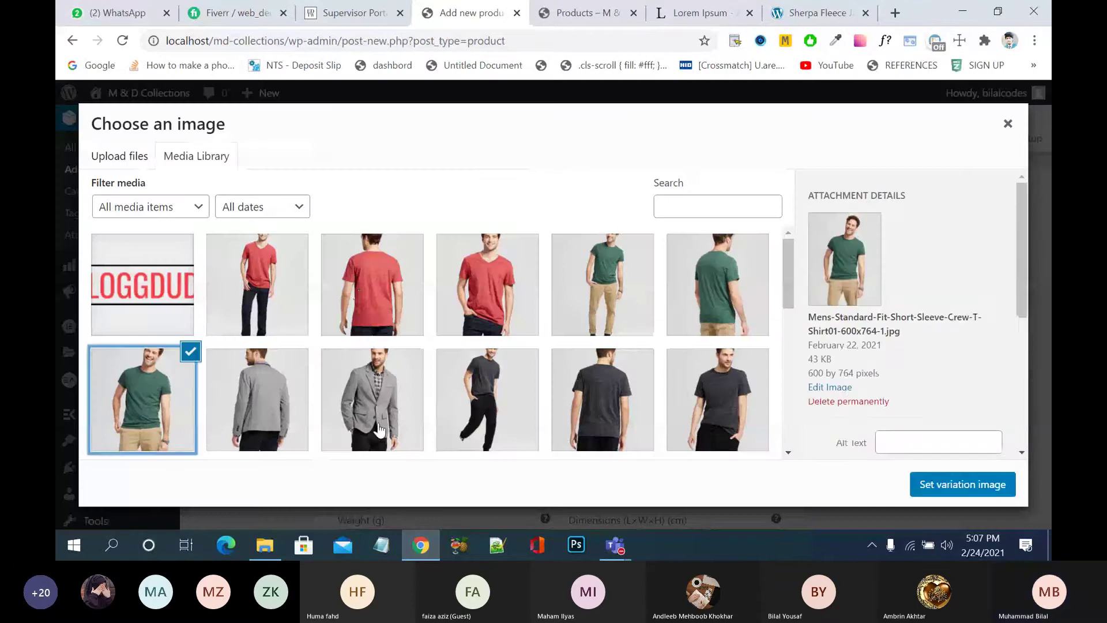
pyautogui.click(935, 489)
pyautogui.scroll(-3, 616, 408)
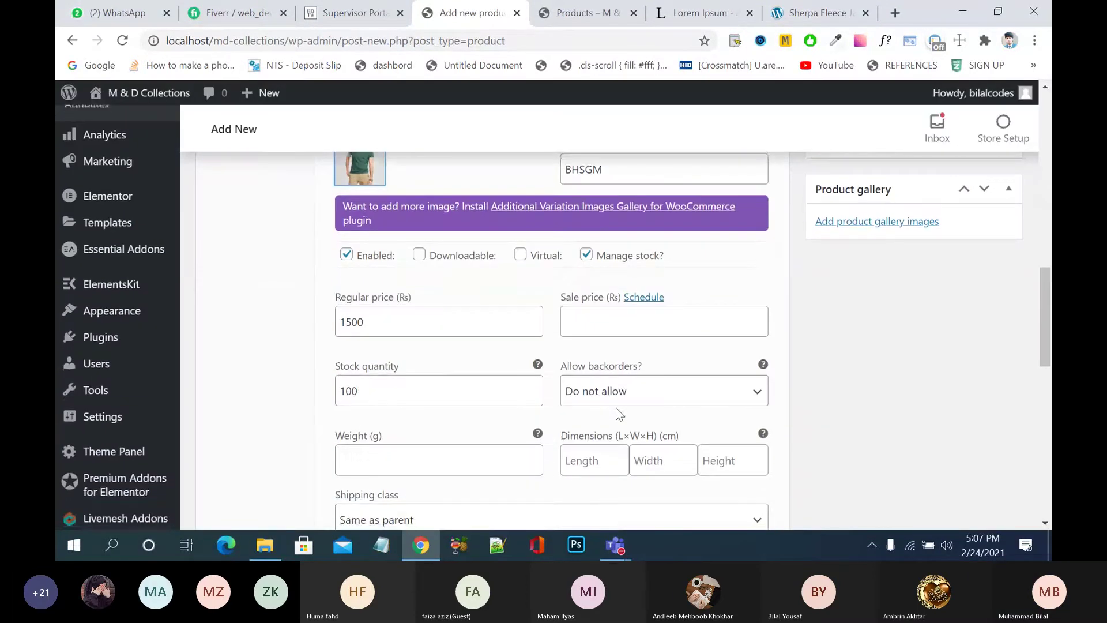
pyautogui.scroll(2, 616, 408)
pyautogui.scroll(2, 616, 408)
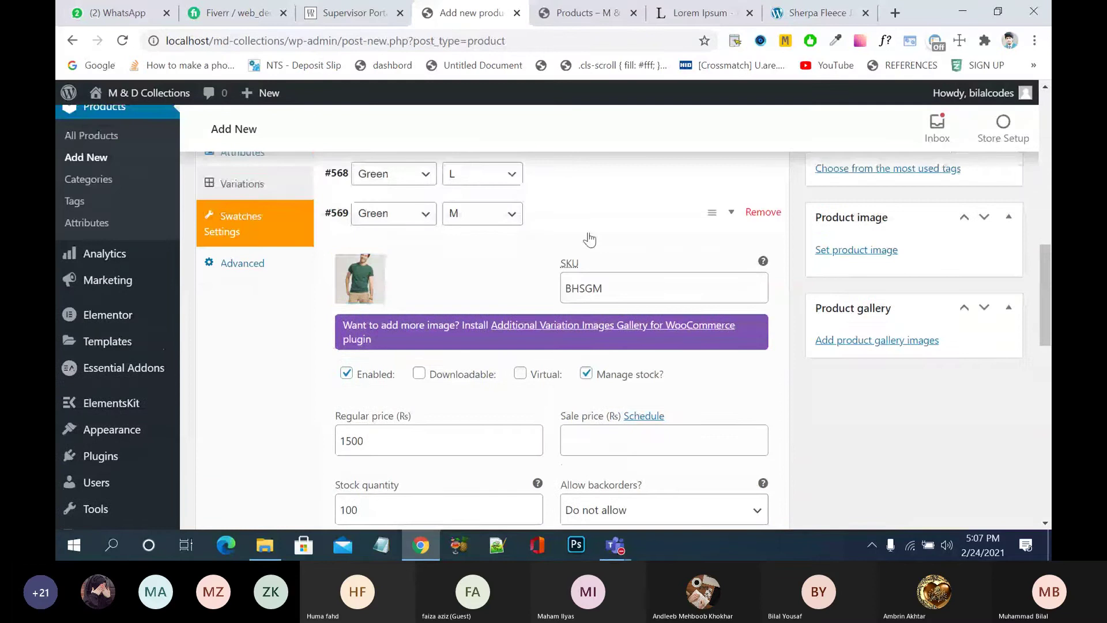
# - Give the Green S variation the green T-shirt image
pyautogui.click(588, 239)
pyautogui.click(563, 283)
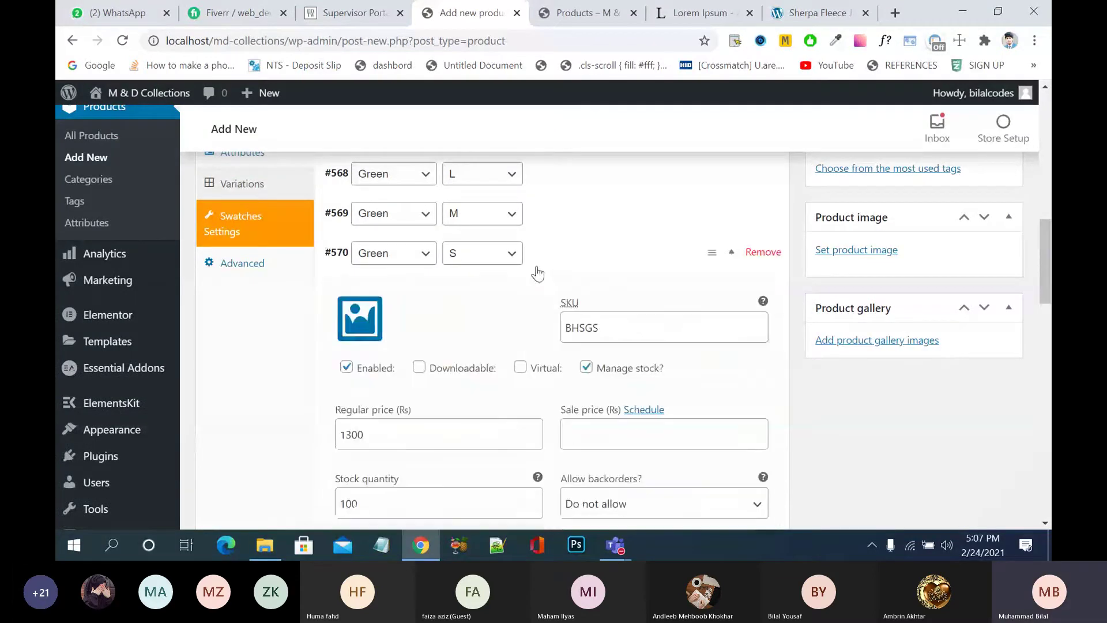
pyautogui.click(362, 319)
pyautogui.click(113, 401)
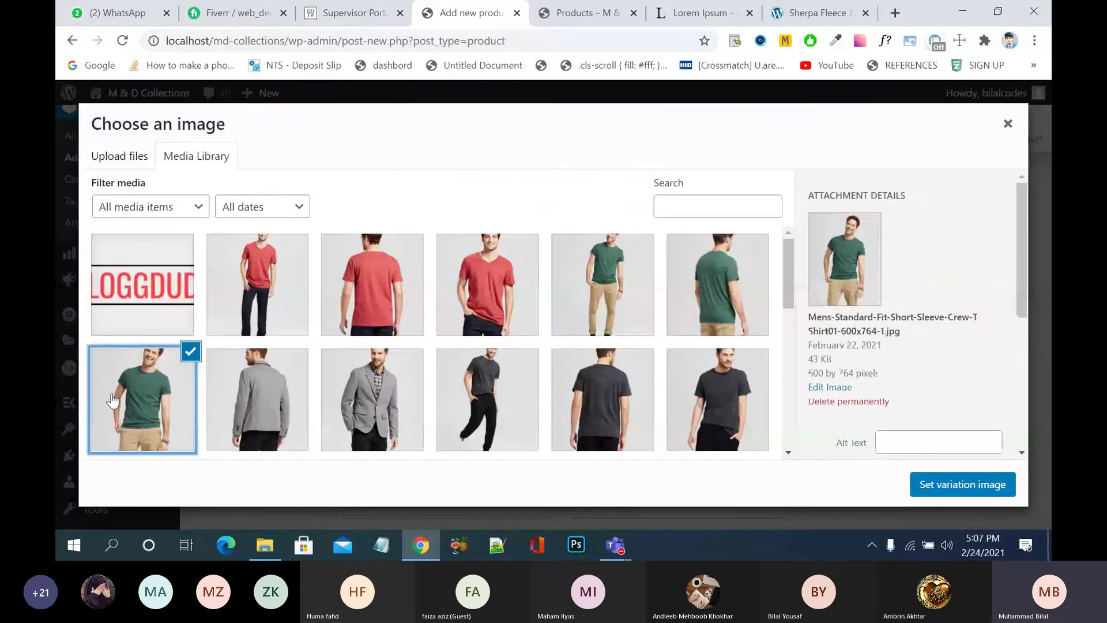
pyautogui.click(951, 484)
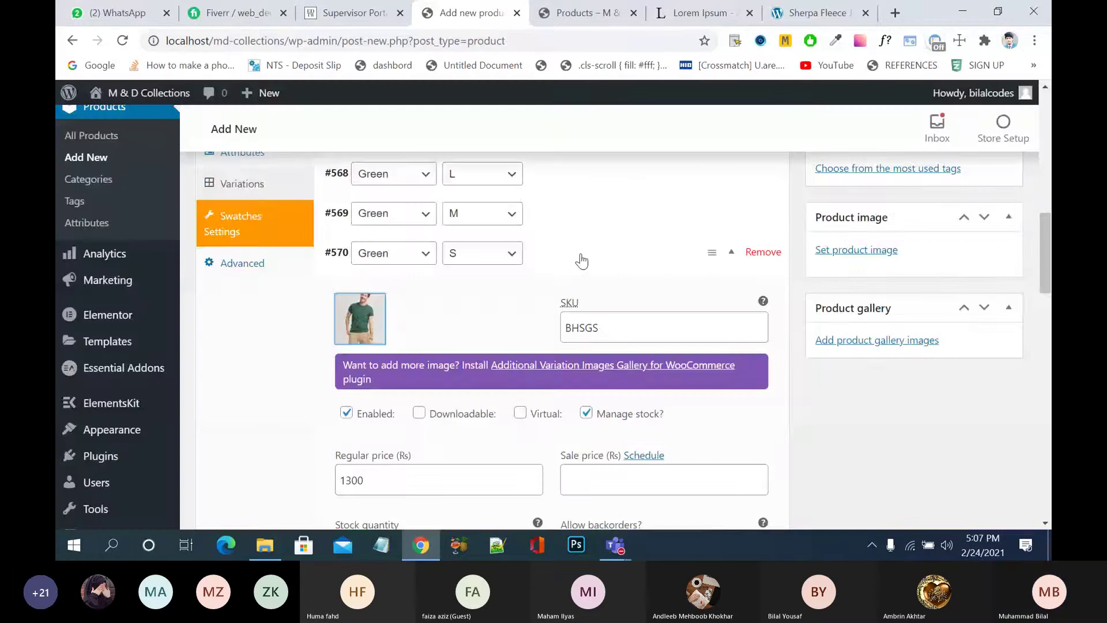
pyautogui.click(582, 261)
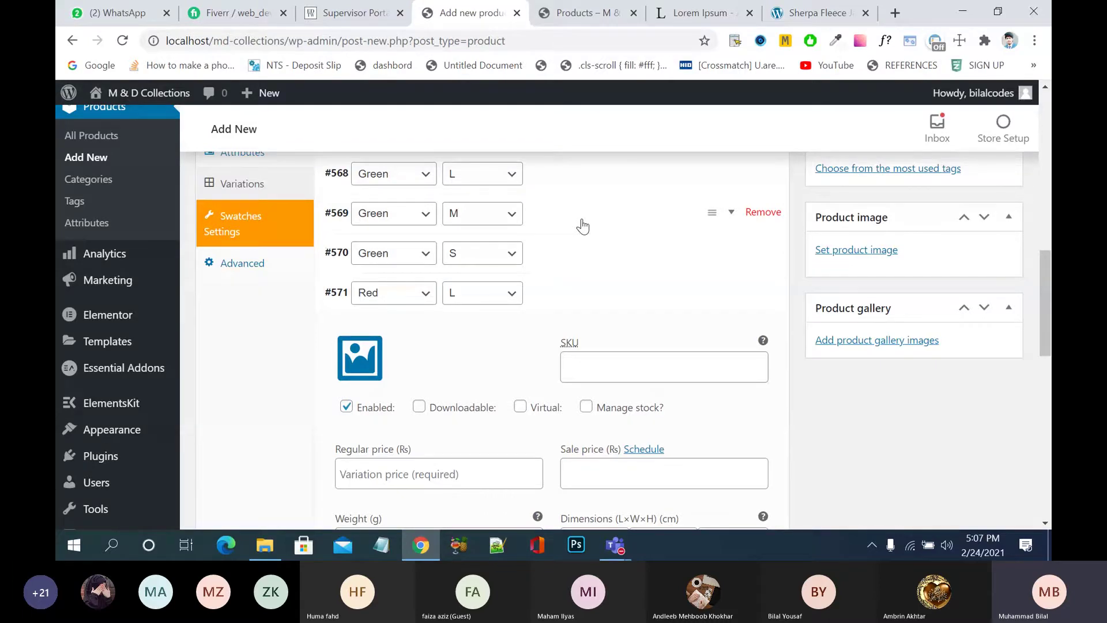
# - Enter SKU BHSRL for the Red L variation, then bring up the Teams meeting window
pyautogui.scroll(-2, 594, 242)
pyautogui.click(608, 254)
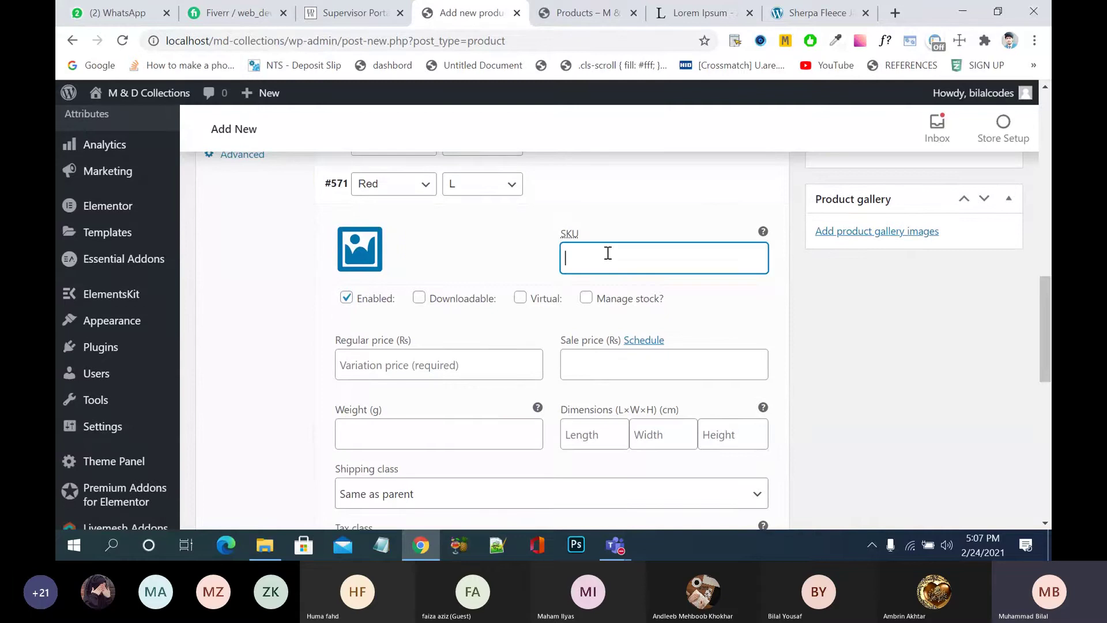
pyautogui.write('BHSR')
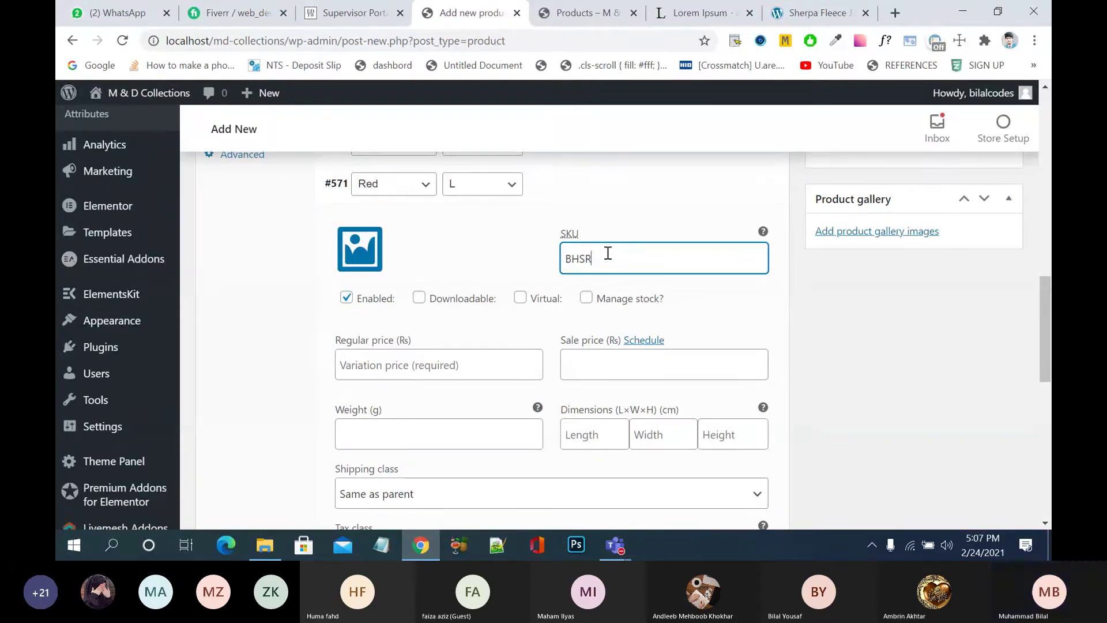
pyautogui.write('L')
pyautogui.moveTo(624, 545)
pyautogui.click(739, 480)
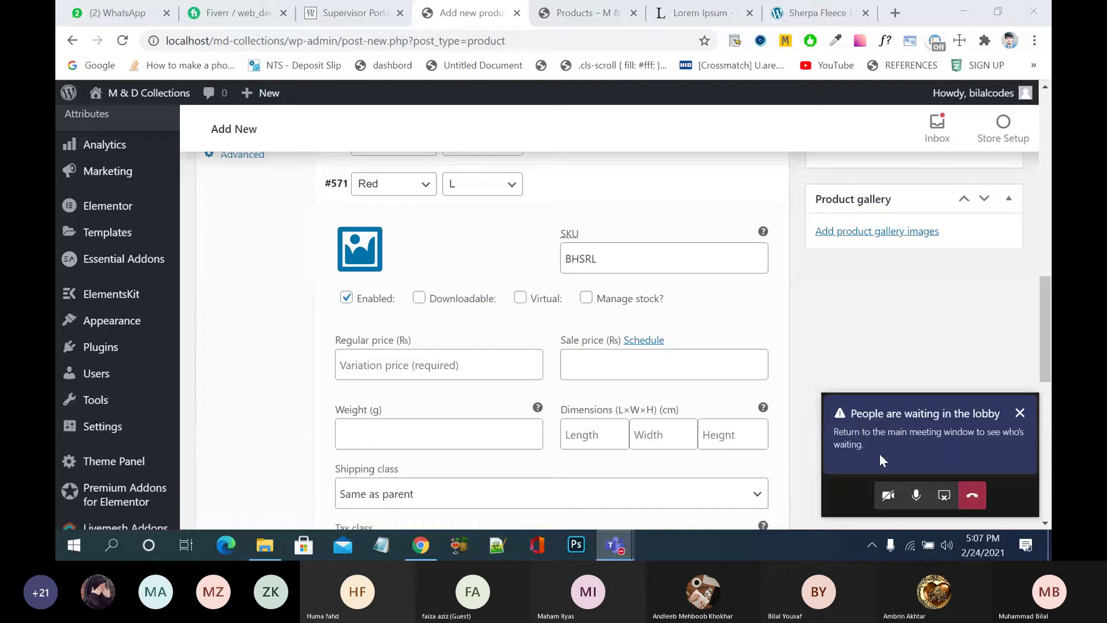
# - Admit the waiting lobby guest, dismiss the recording notice and minimise the Teams meeting
pyautogui.click(880, 455)
pyautogui.click(985, 229)
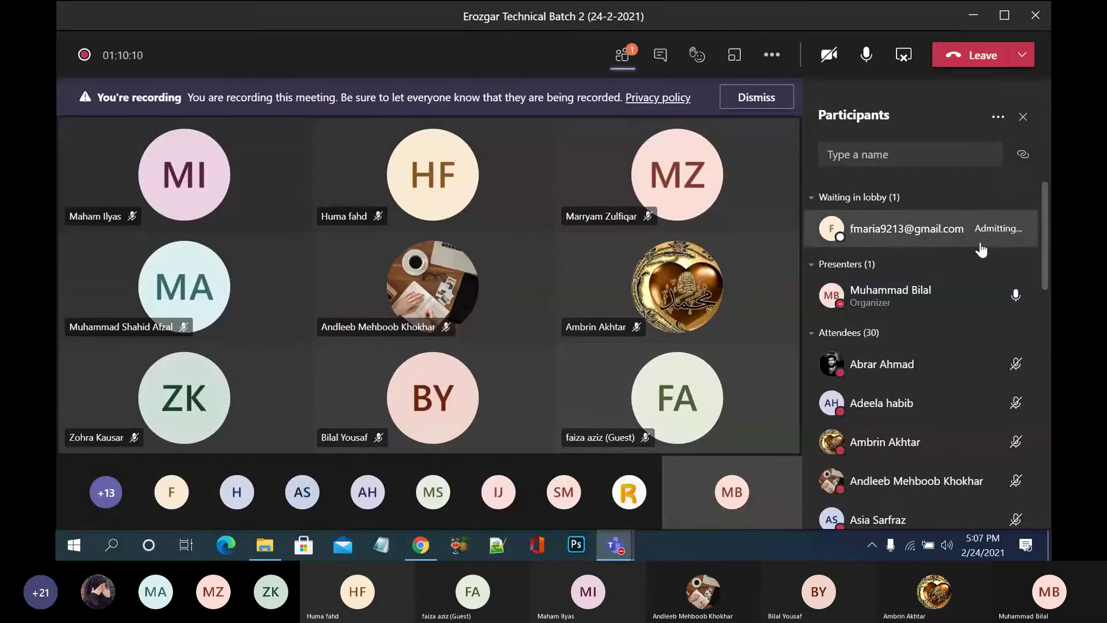
pyautogui.click(756, 97)
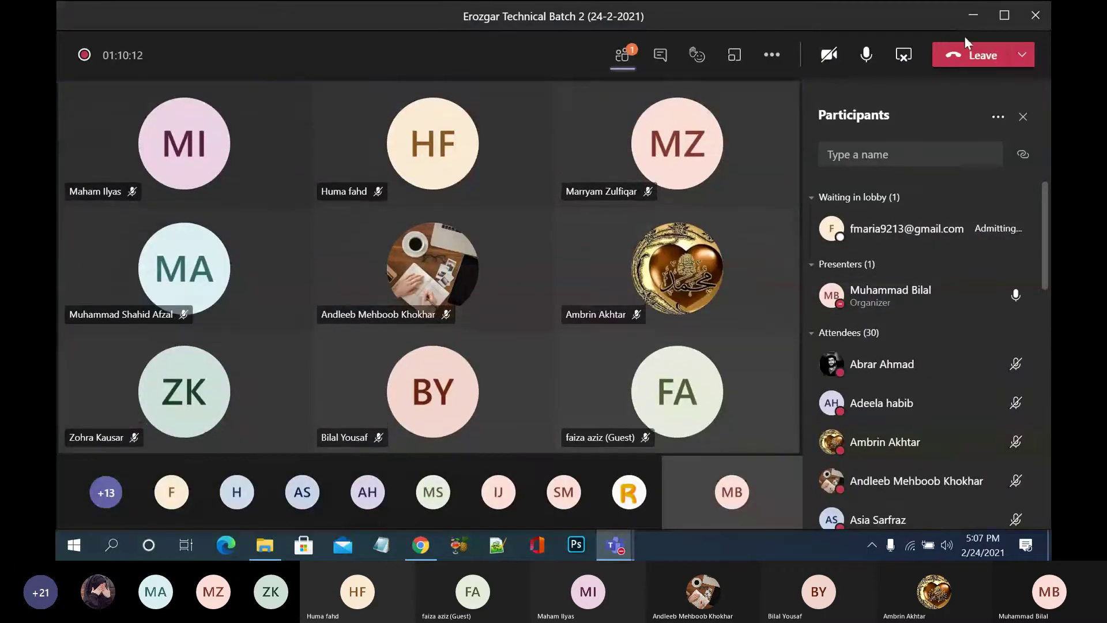
pyautogui.click(974, 16)
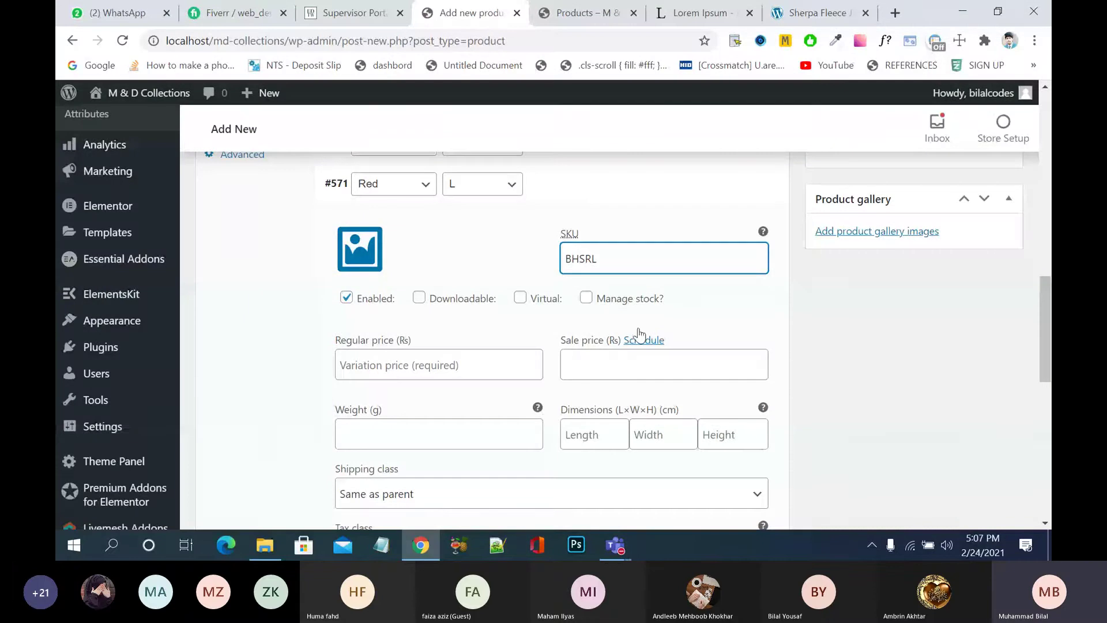
# - Turn on stock management for Red L with regular price 1800 and stock quantity 100
pyautogui.click(586, 298)
pyautogui.click(586, 298)
pyautogui.click(435, 364)
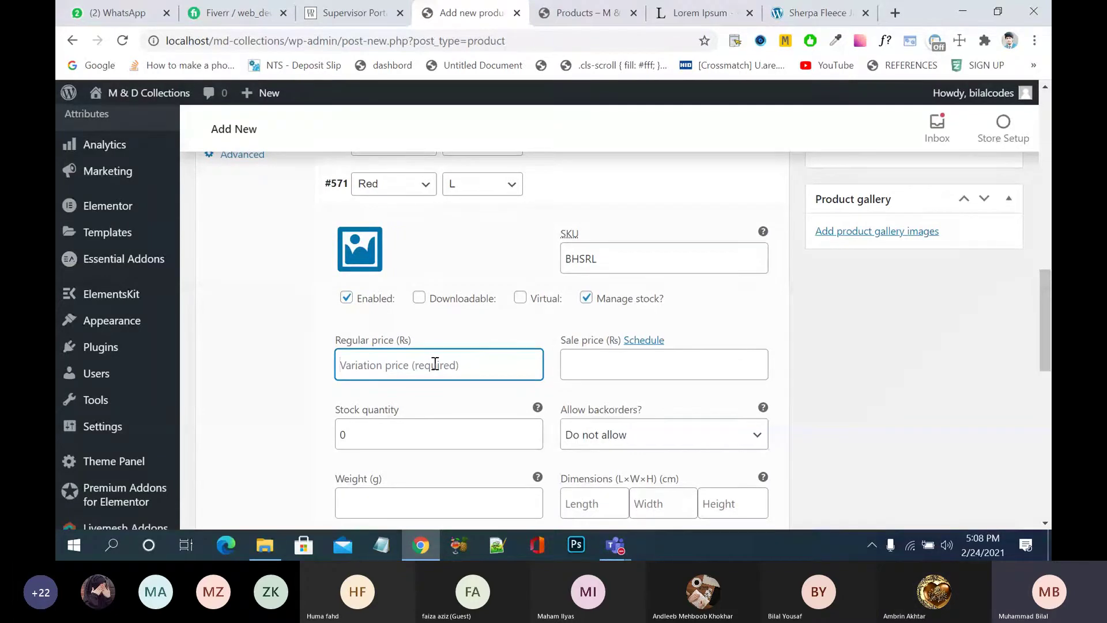
pyautogui.write('18')
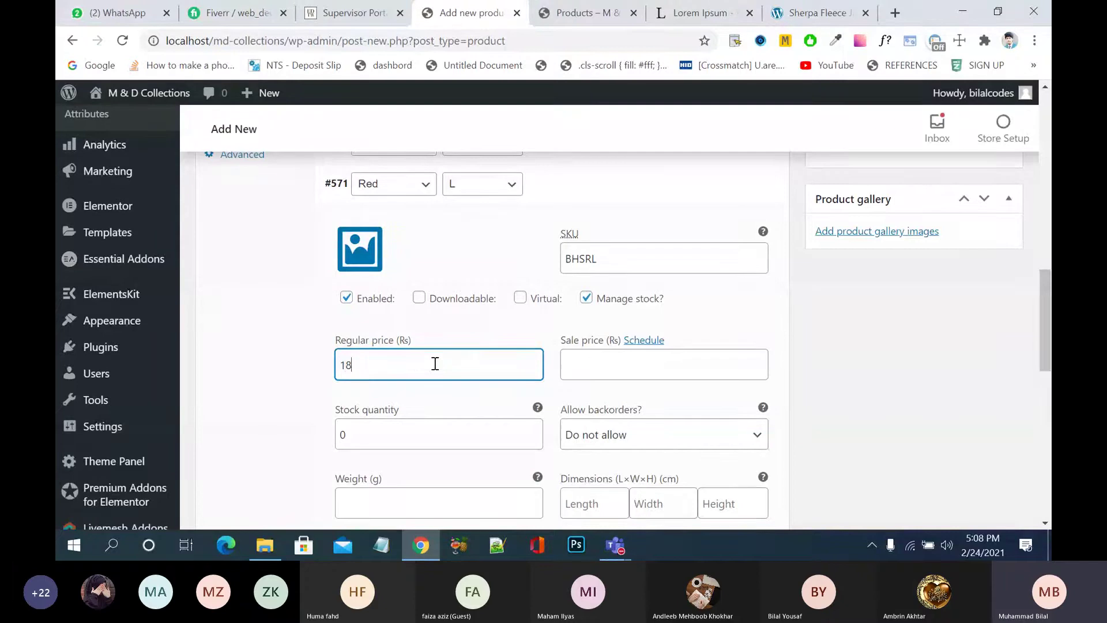
pyautogui.write('00')
pyautogui.click(581, 363)
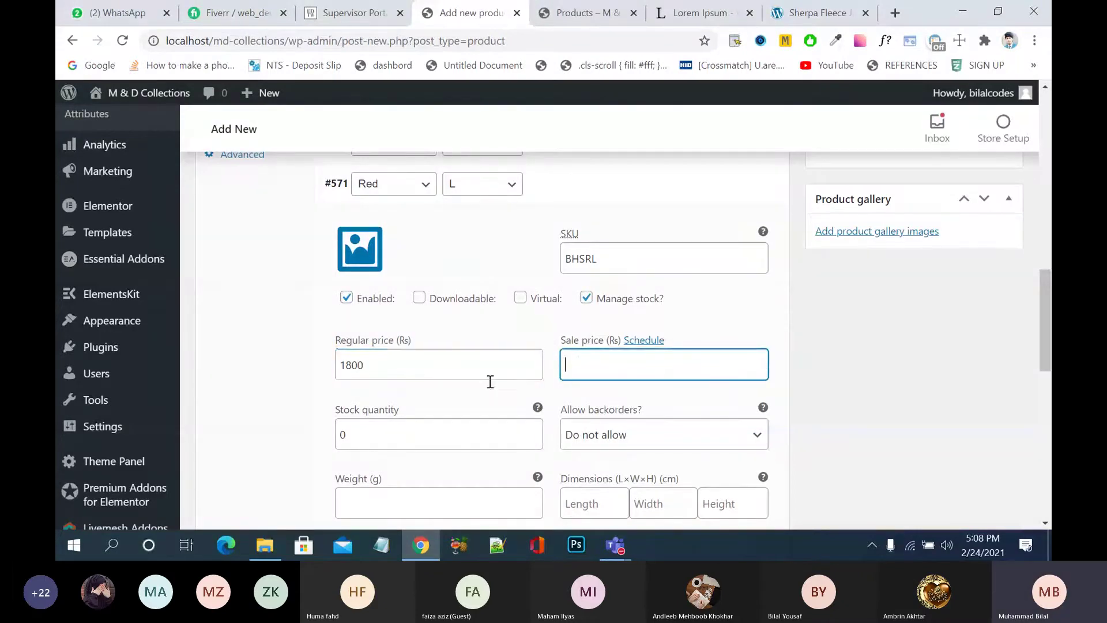
pyautogui.click(423, 433)
pyautogui.press('BackSpace')
pyautogui.write('100')
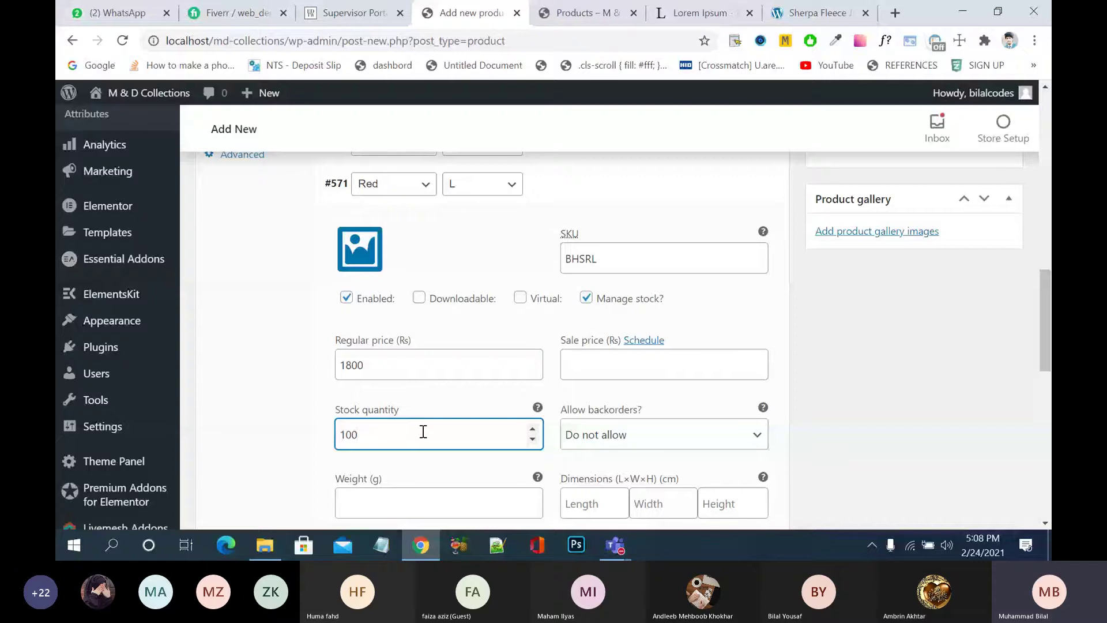
# - Set the red T-shirt photo as the Red L variation's image
pyautogui.scroll(-4, 928, 352)
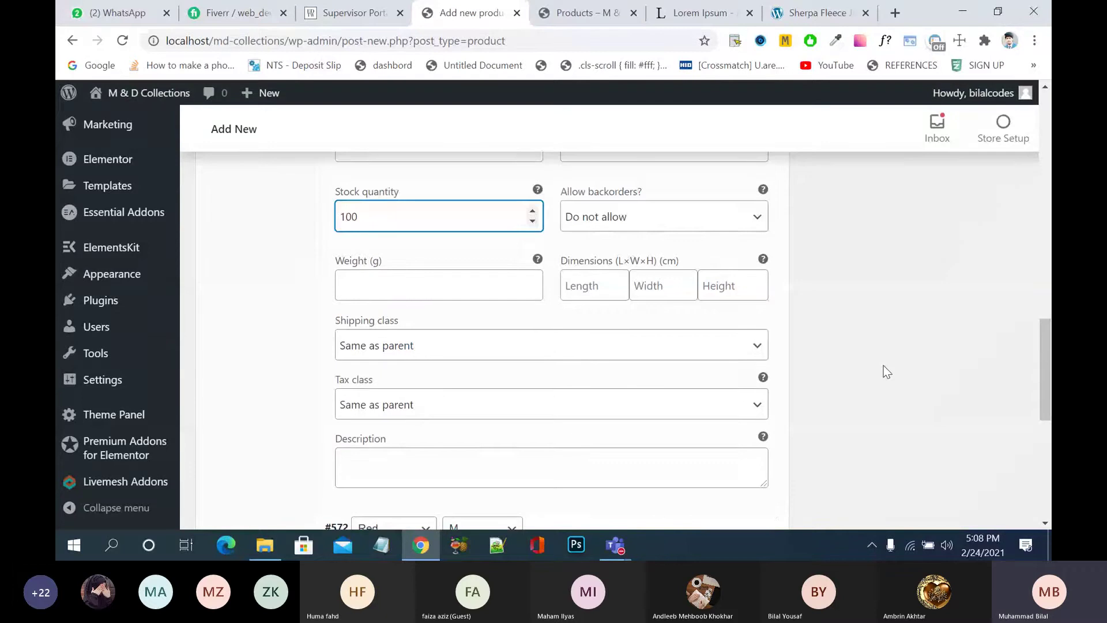
pyautogui.scroll(-2, 884, 371)
pyautogui.scroll(5, 887, 371)
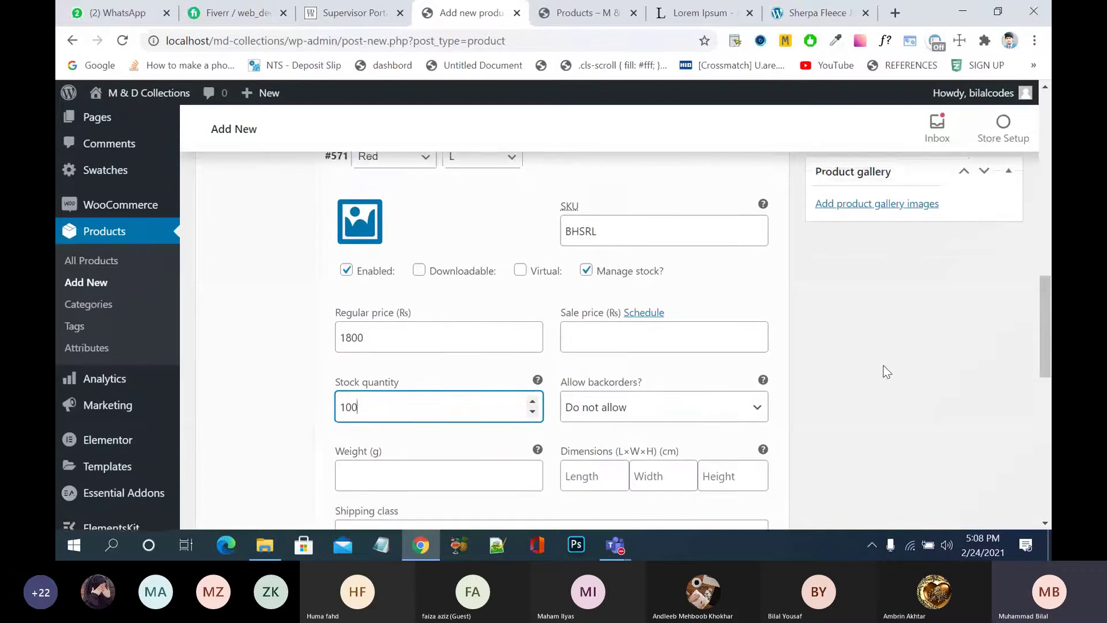
pyautogui.scroll(1, 886, 372)
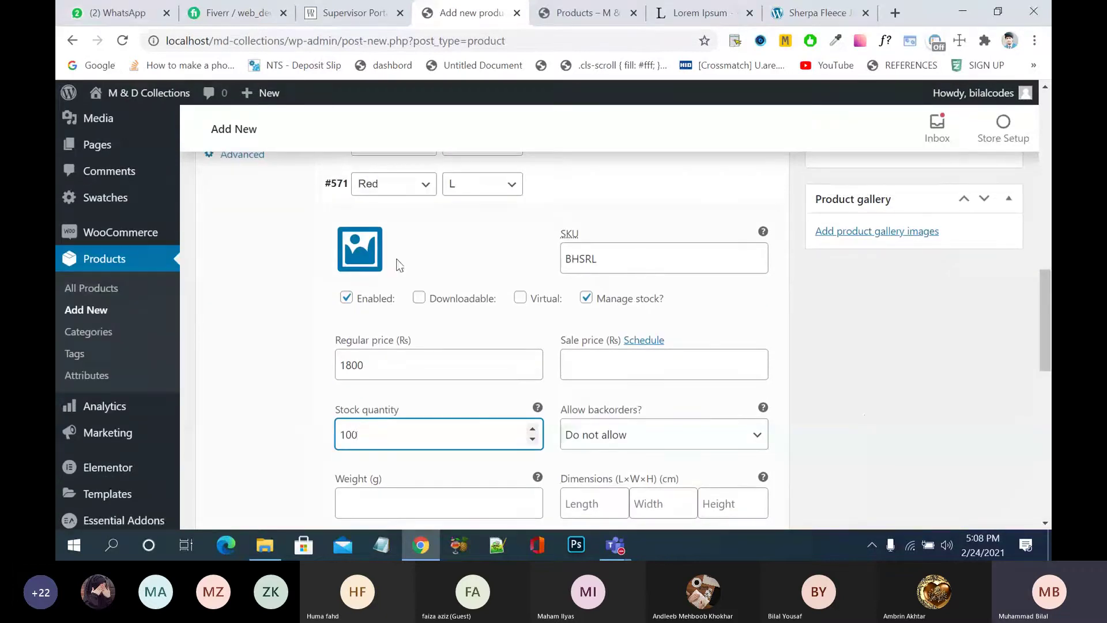
pyautogui.click(370, 256)
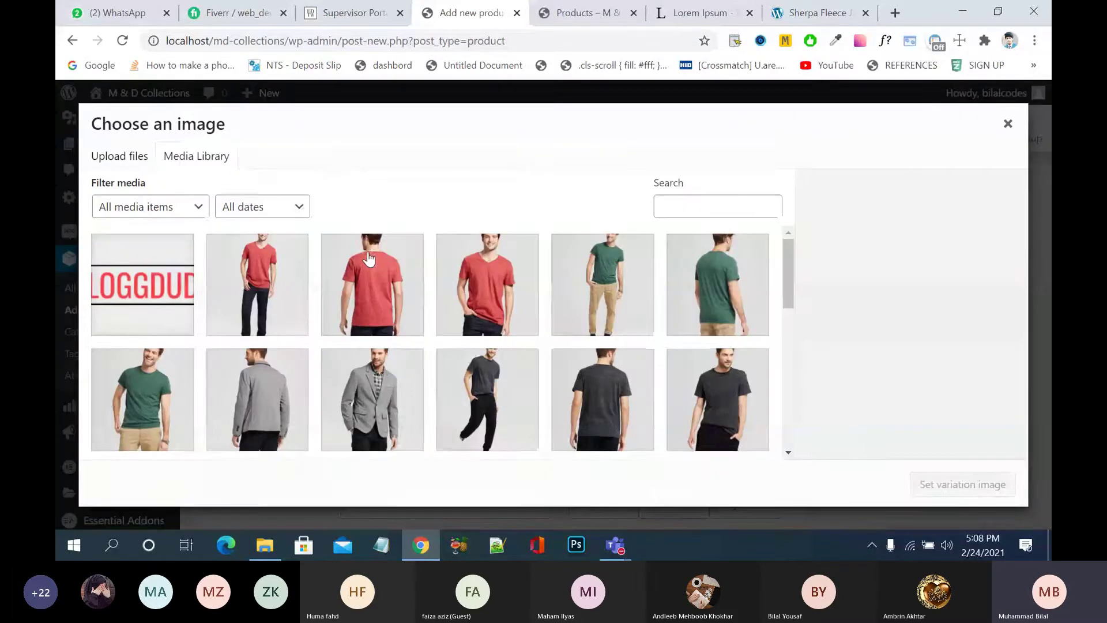
pyautogui.click(485, 272)
pyautogui.click(930, 483)
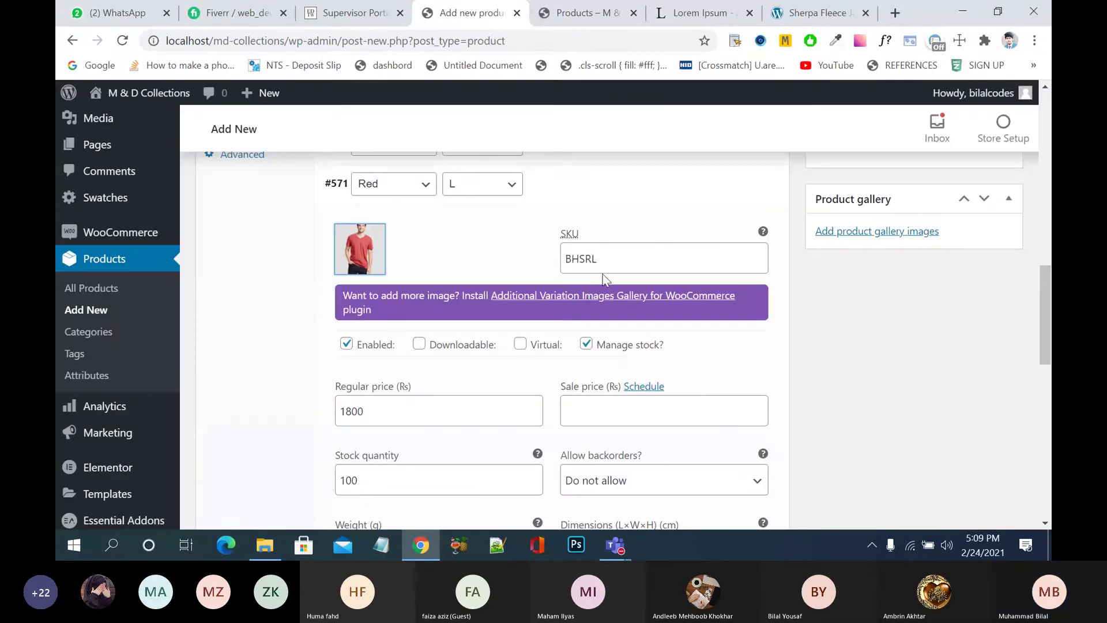
pyautogui.click(578, 189)
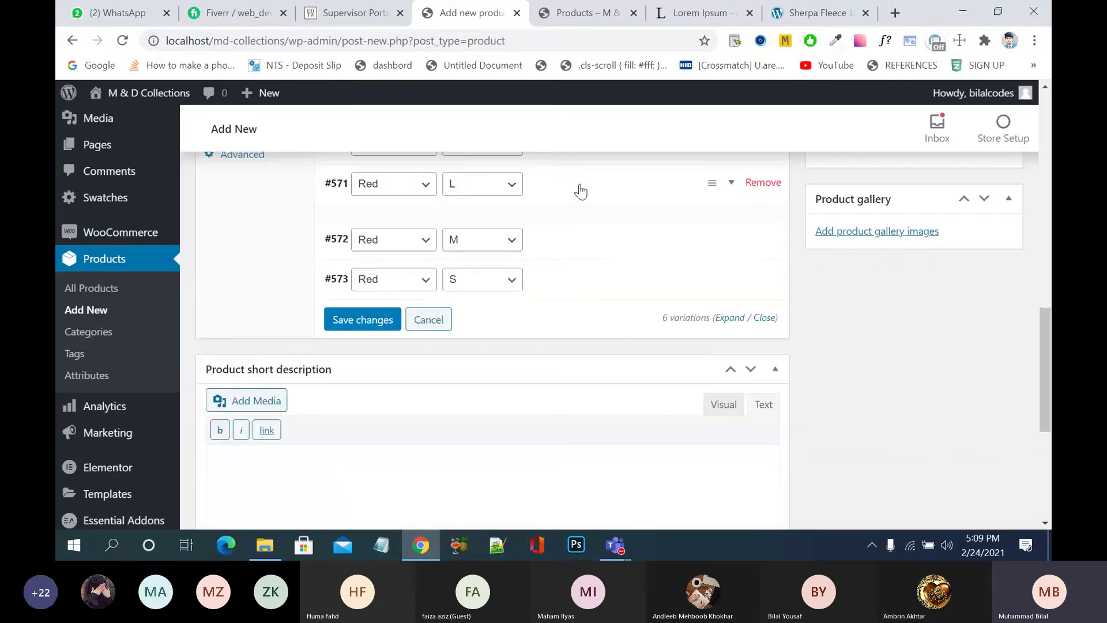
# - Open variation #572 (Red, M), enter SKU BHSRM and turn on stock management
pyautogui.click(581, 226)
pyautogui.click(600, 296)
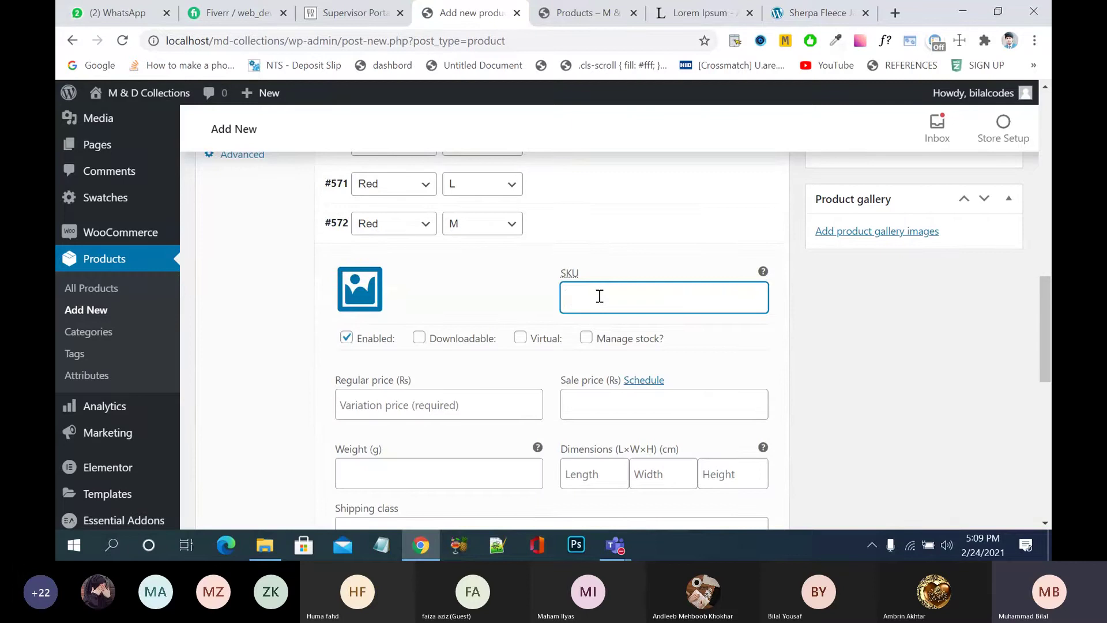
pyautogui.write('BHSRM')
pyautogui.click(586, 338)
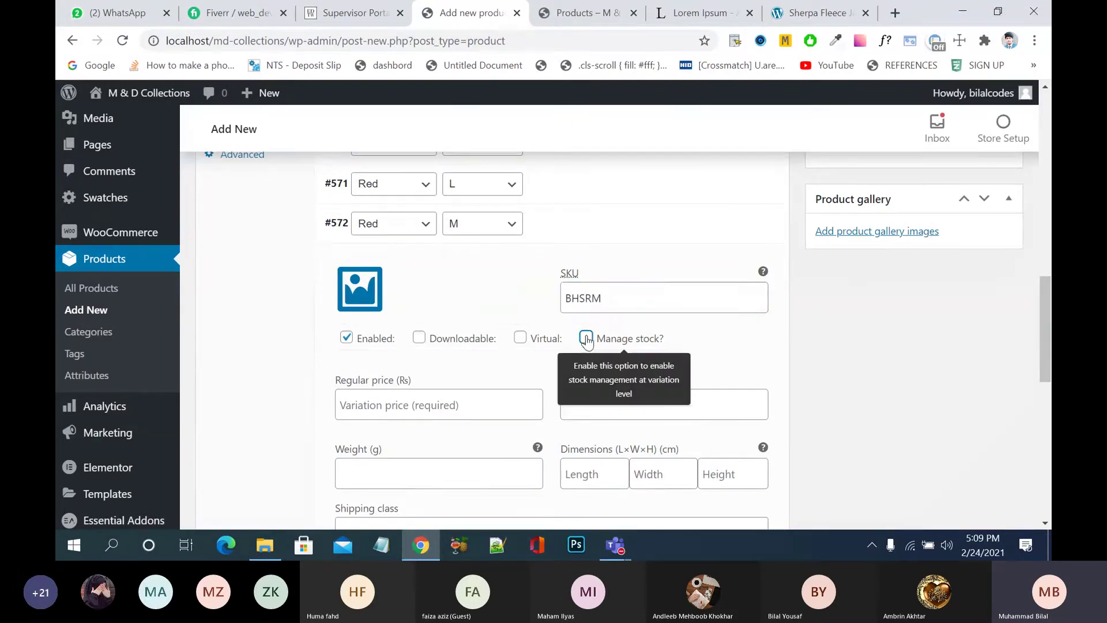
# - Set the Red M price to 1500 and stock to 100, then open the Red S variation
pyautogui.click(458, 405)
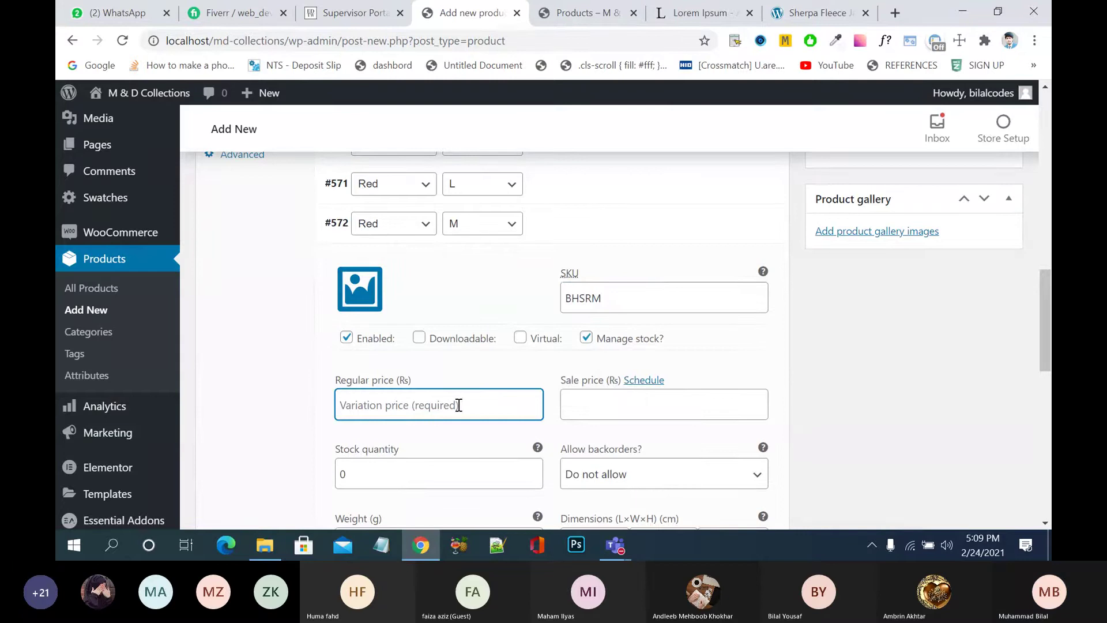
pyautogui.write('1')
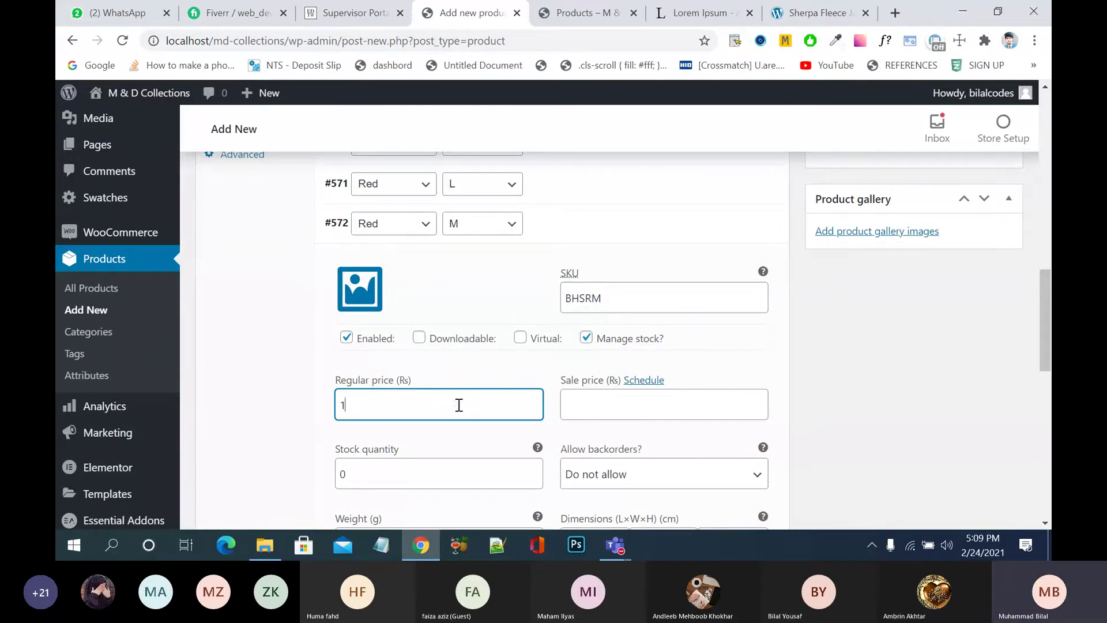
pyautogui.write('500')
pyautogui.click(445, 467)
pyautogui.press('BackSpace')
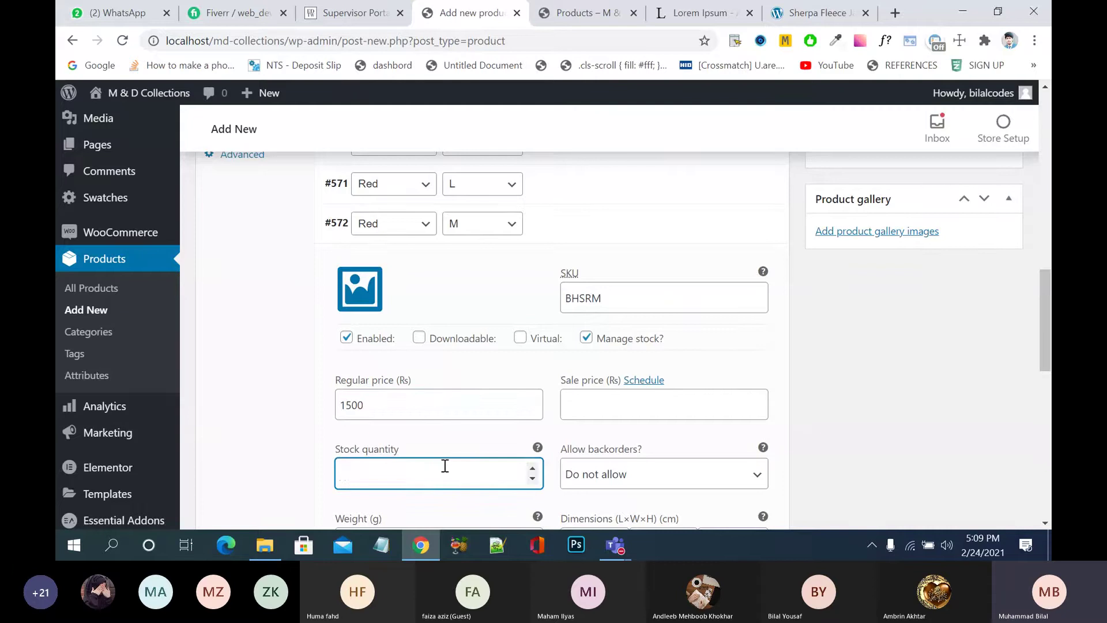
pyautogui.write('100')
pyautogui.click(577, 227)
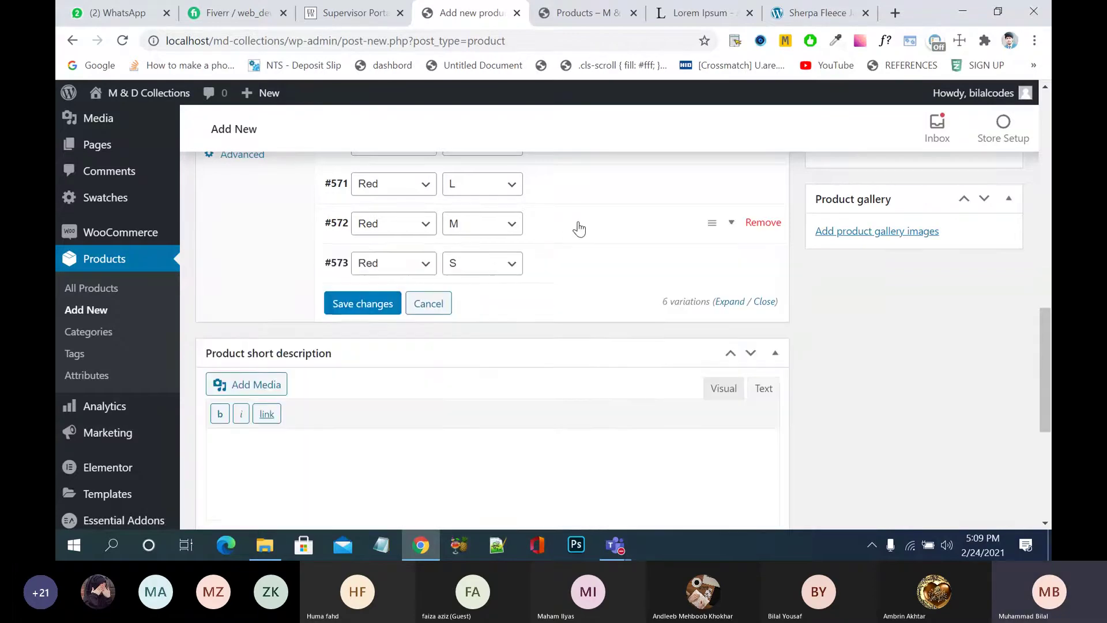
pyautogui.scroll(-1, 574, 225)
pyautogui.click(571, 222)
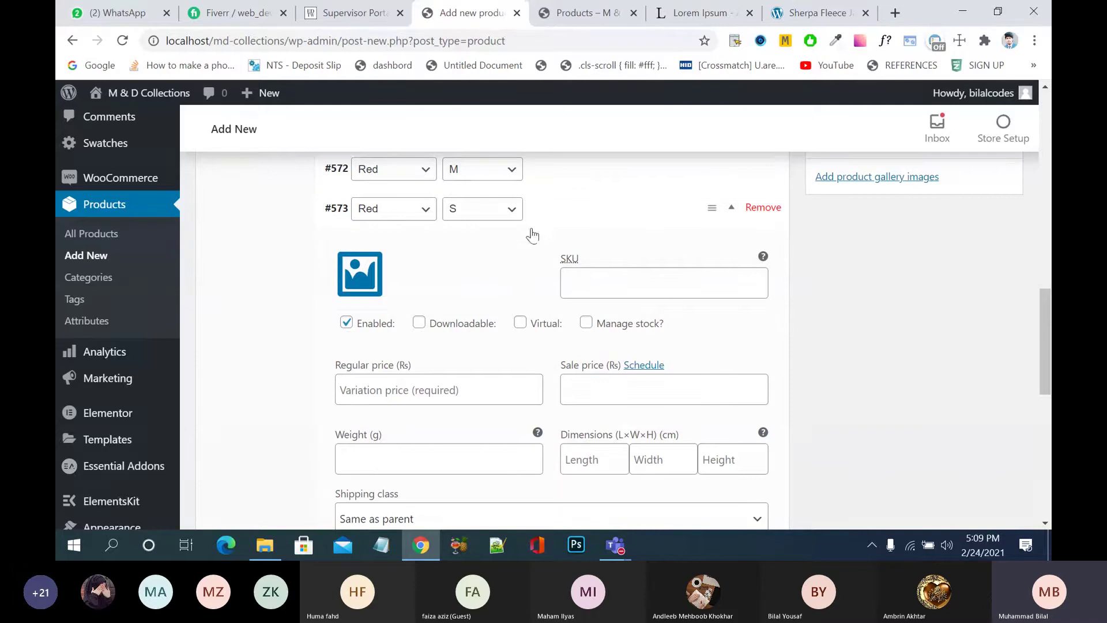
# - Set the red V-neck photo as the variation image for the red S and red M variations
pyautogui.click(361, 281)
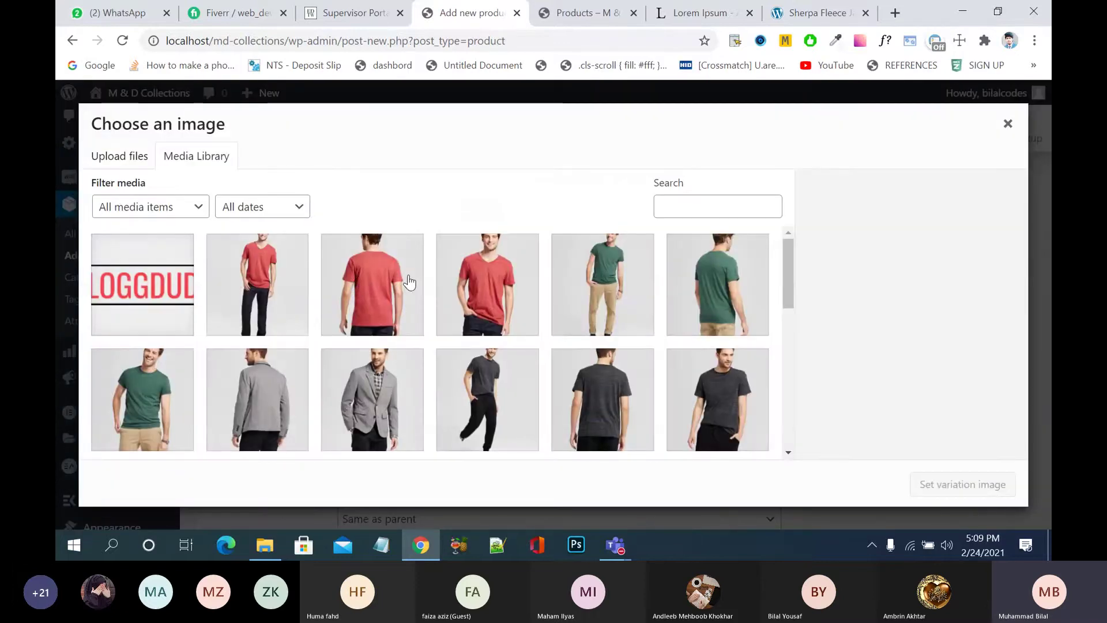
pyautogui.click(492, 282)
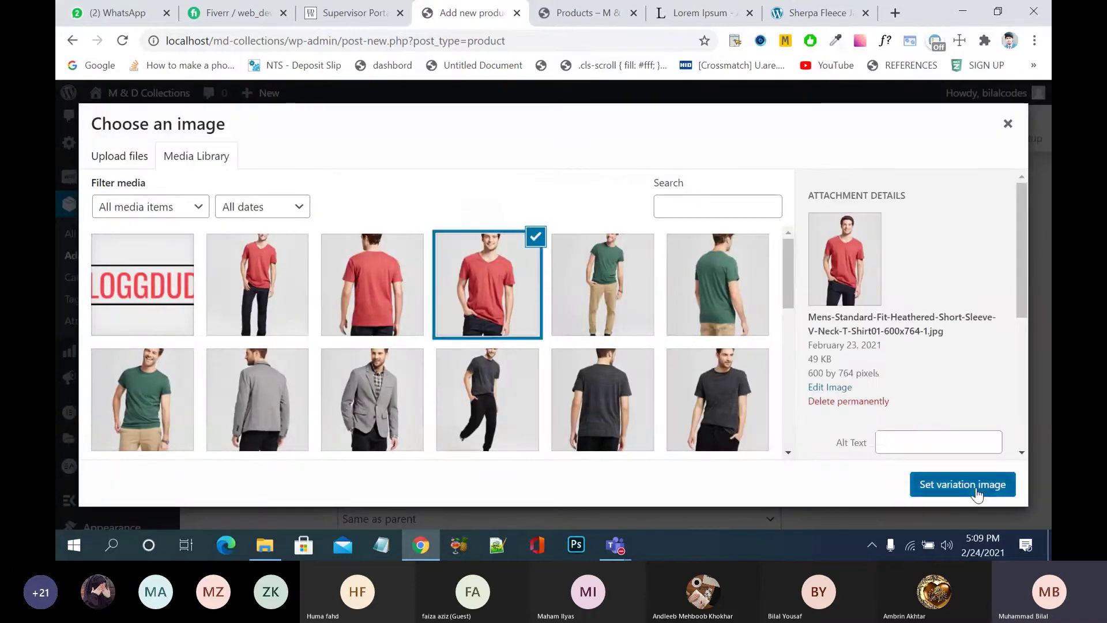
pyautogui.click(981, 487)
pyautogui.click(596, 219)
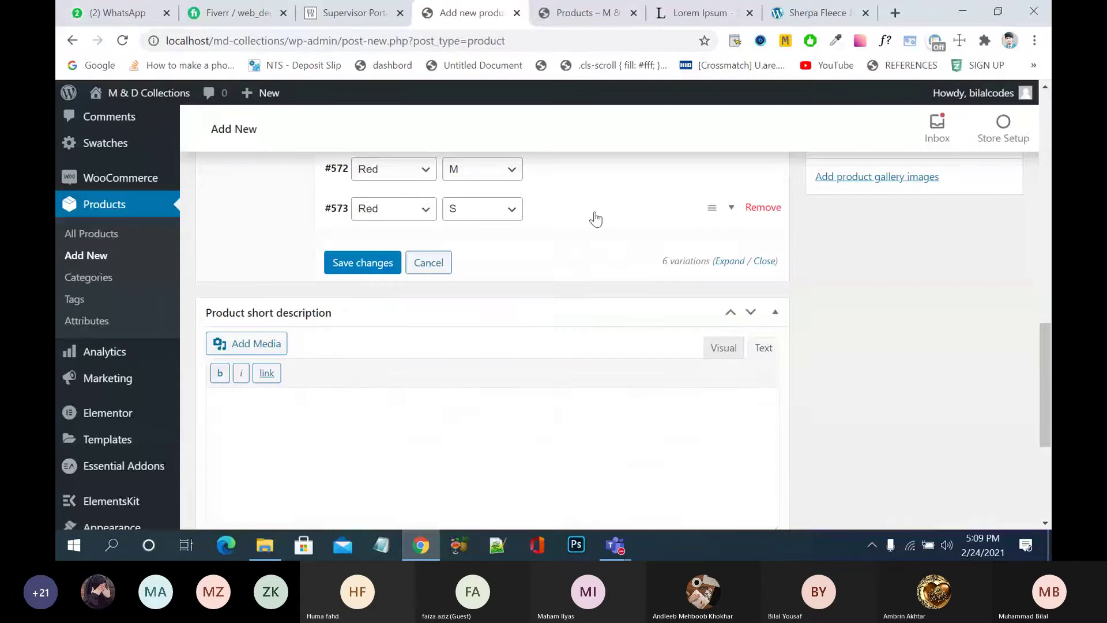
pyautogui.click(598, 179)
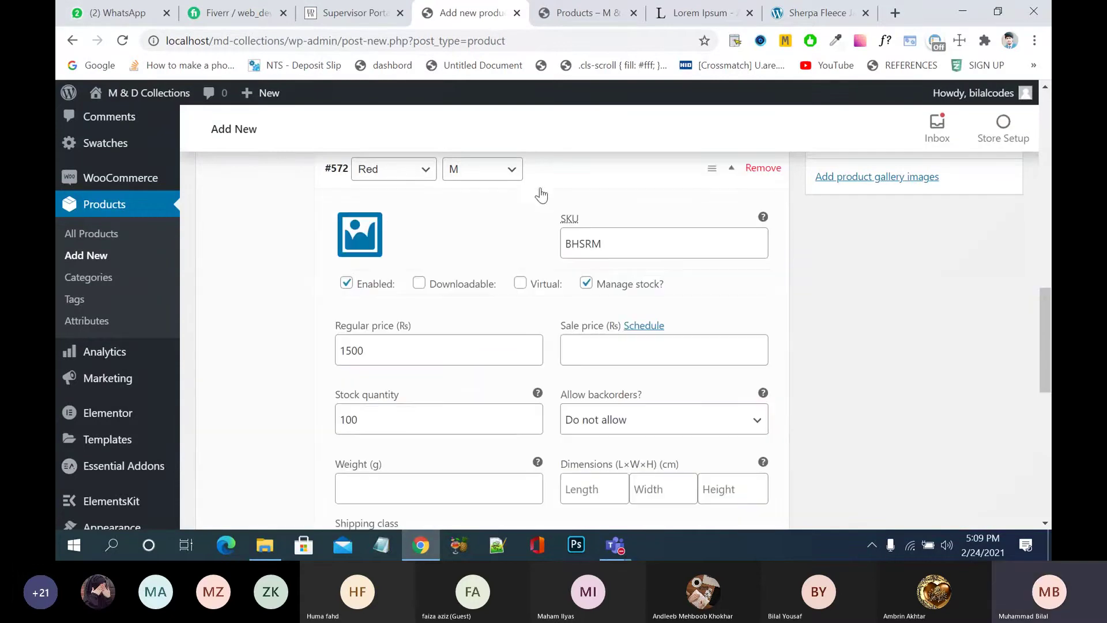
pyautogui.click(367, 235)
pyautogui.click(487, 284)
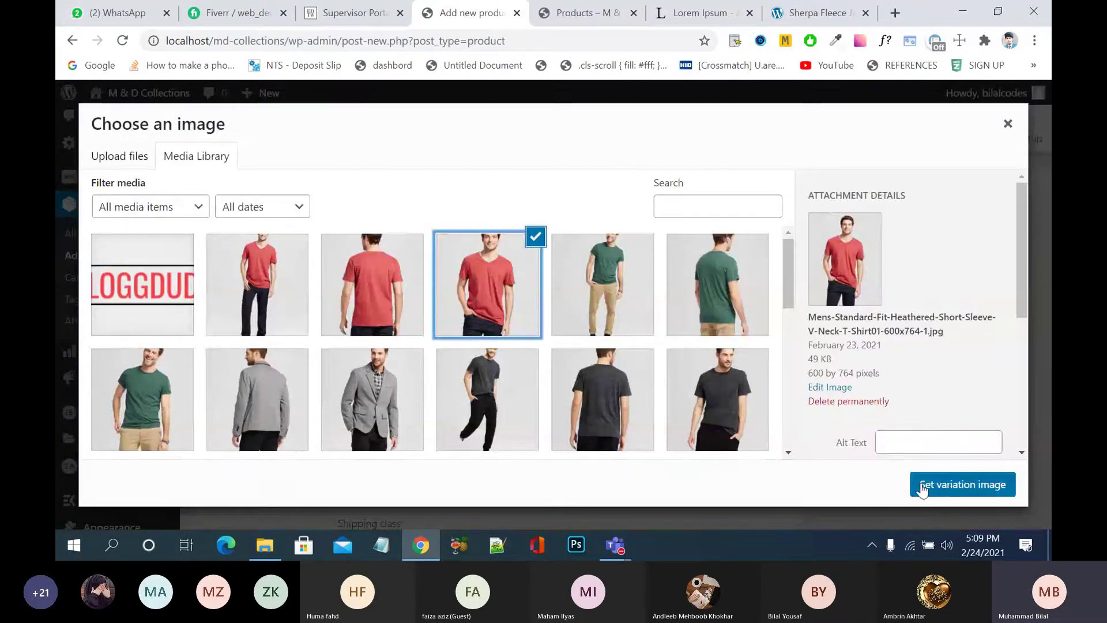
pyautogui.click(958, 485)
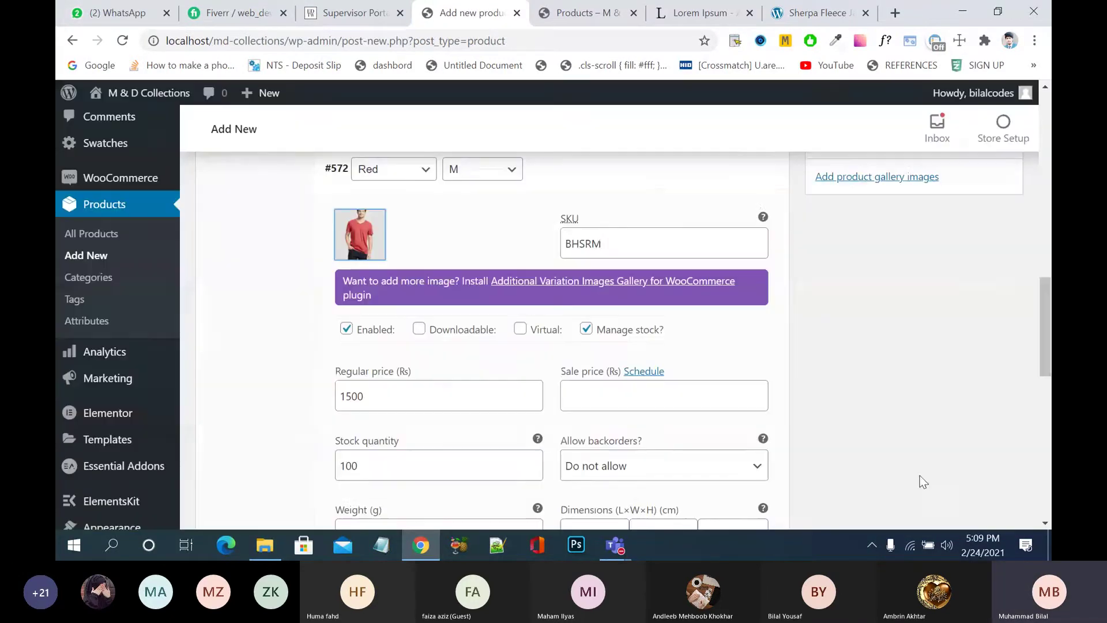
pyautogui.click(649, 188)
# - Enter SKU BHSRS for the red S variation
pyautogui.click(629, 225)
pyautogui.click(598, 281)
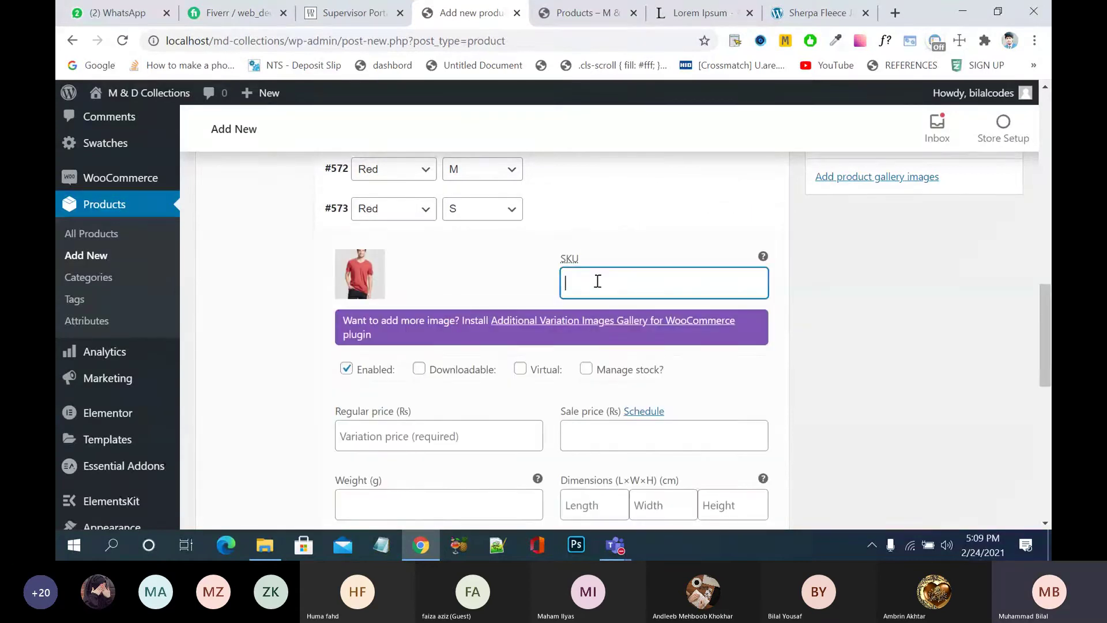
pyautogui.write('BHSRS')
pyautogui.click(579, 283)
pyautogui.press('Delete')
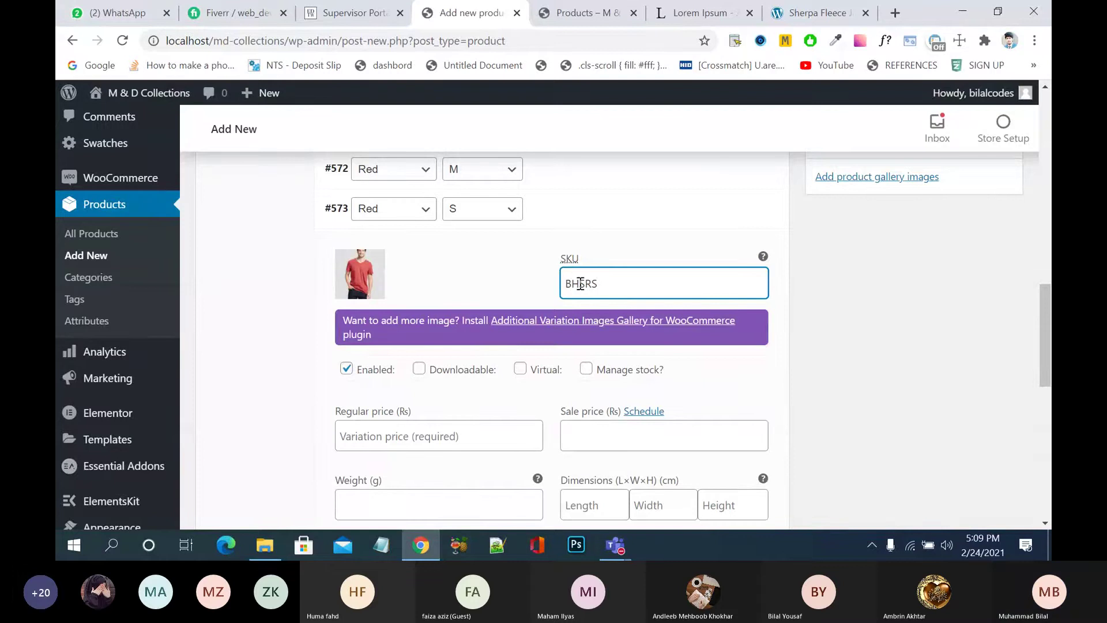
pyautogui.moveTo(585, 283); pyautogui.dragTo(558, 288)
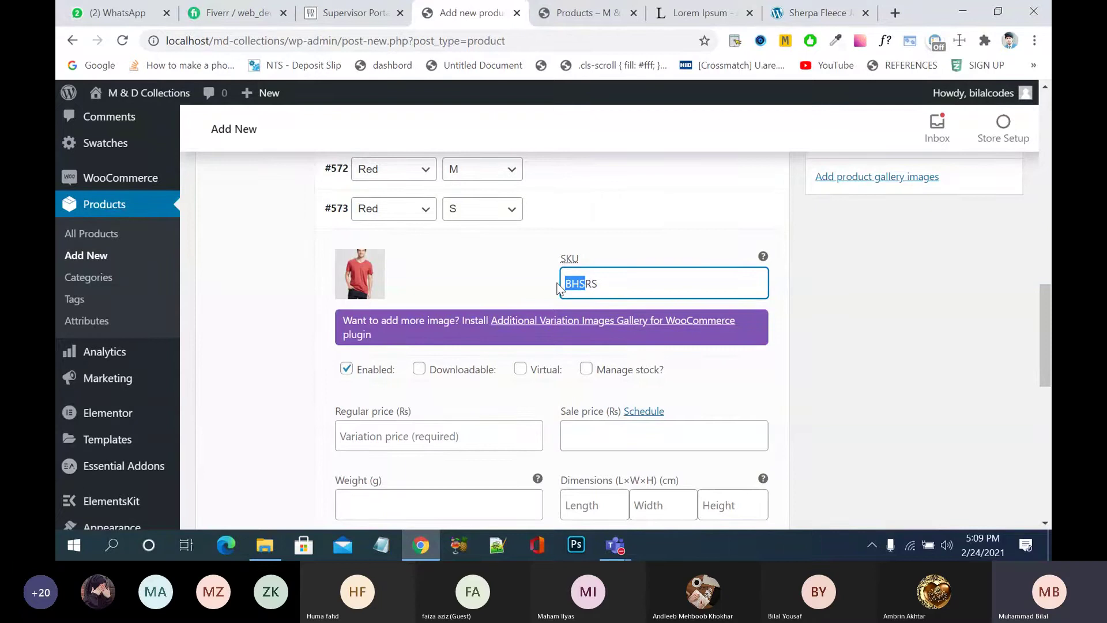
pyautogui.moveTo(560, 288); pyautogui.dragTo(585, 222)
pyautogui.click(585, 219)
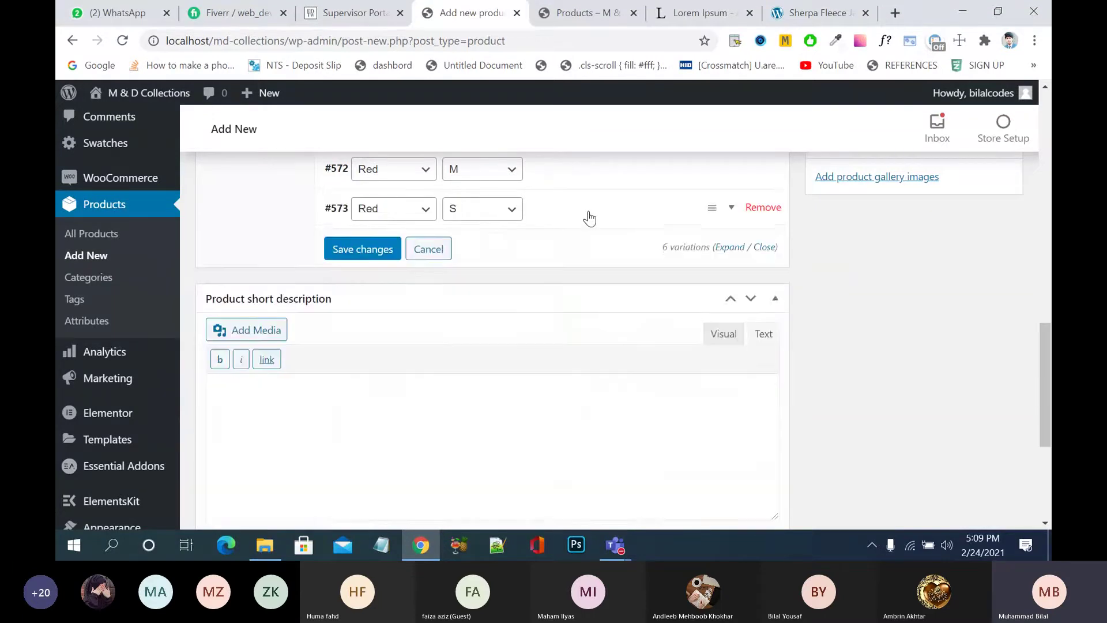
pyautogui.click(564, 220)
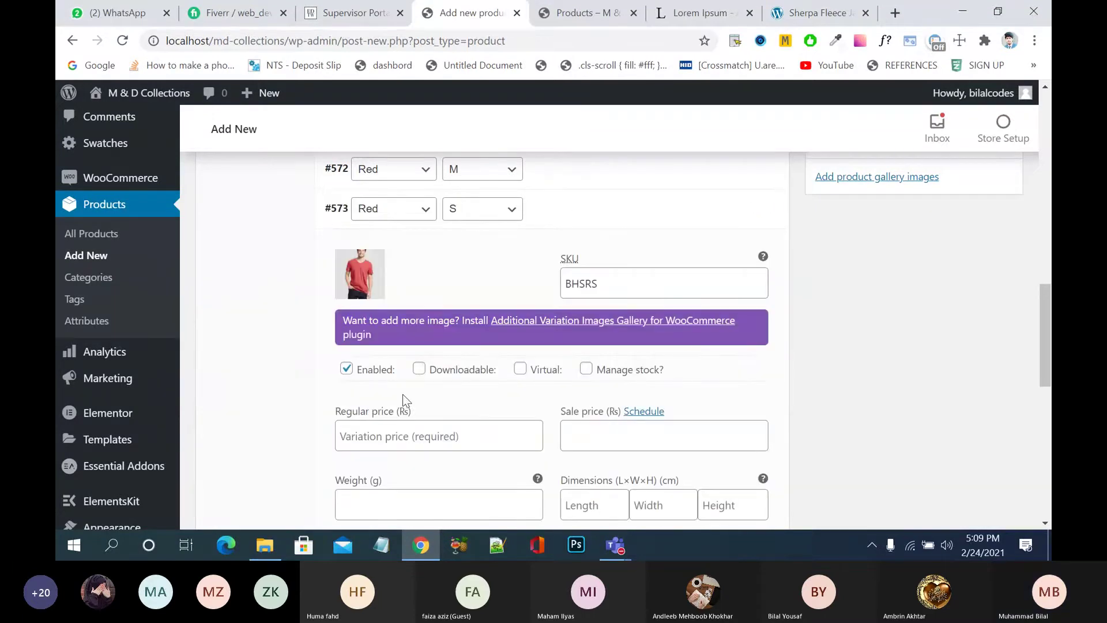
# - Give the red S variation regular price 1300, managed stock, and stock quantity 100
pyautogui.scroll(-1, 403, 395)
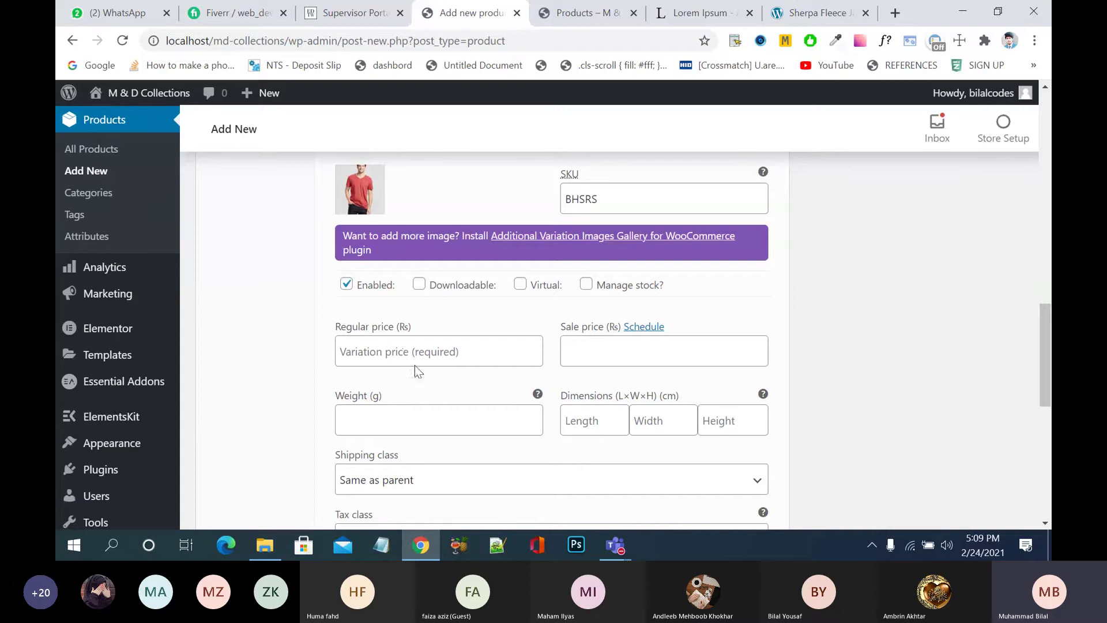
pyautogui.click(430, 342)
pyautogui.write('1300')
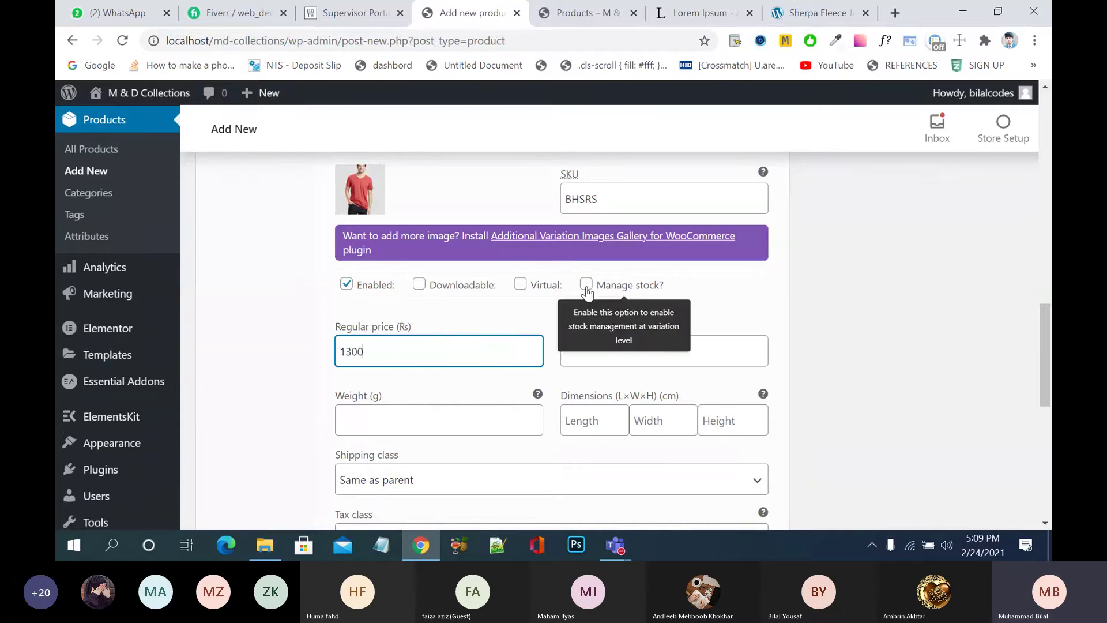
pyautogui.click(586, 284)
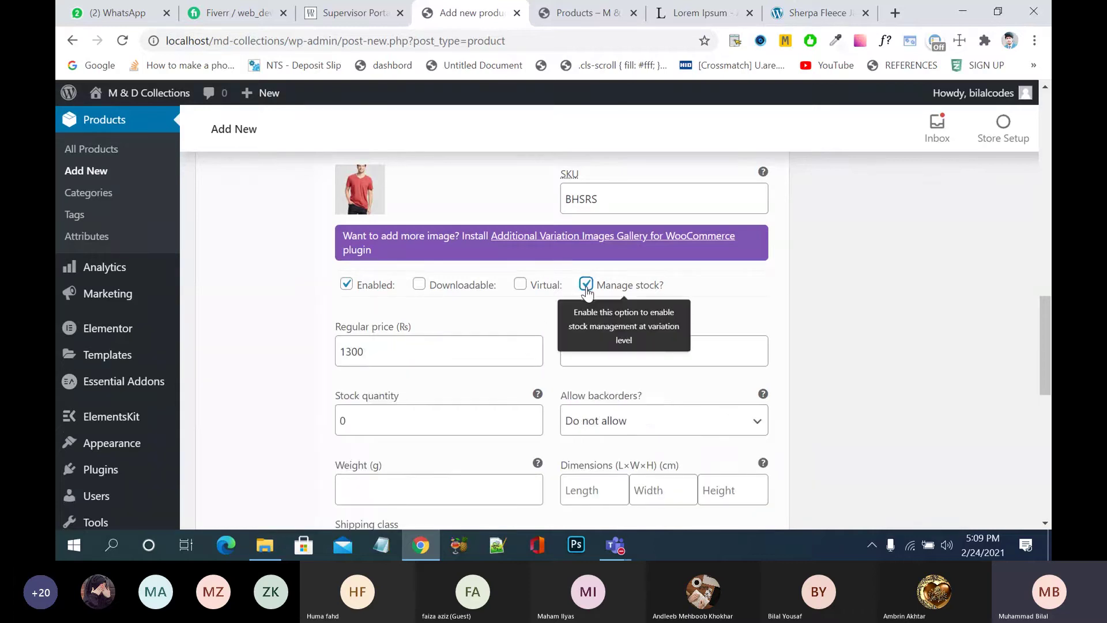
pyautogui.click(466, 417)
pyautogui.press('BackSpace')
pyautogui.write('100')
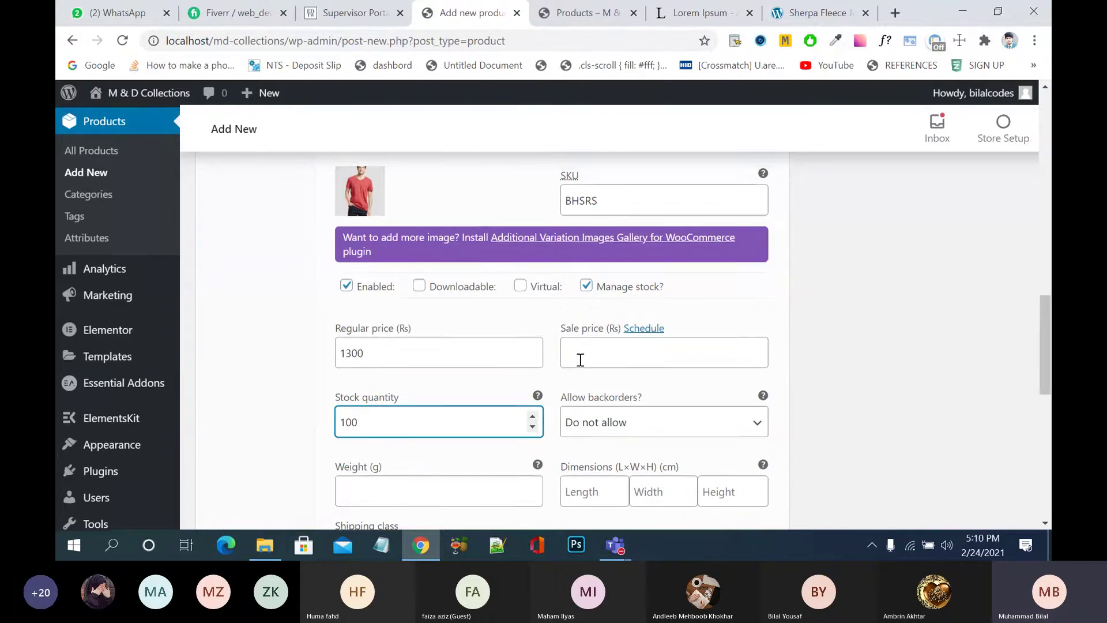
pyautogui.scroll(2, 578, 361)
pyautogui.click(610, 230)
pyautogui.scroll(4, 610, 230)
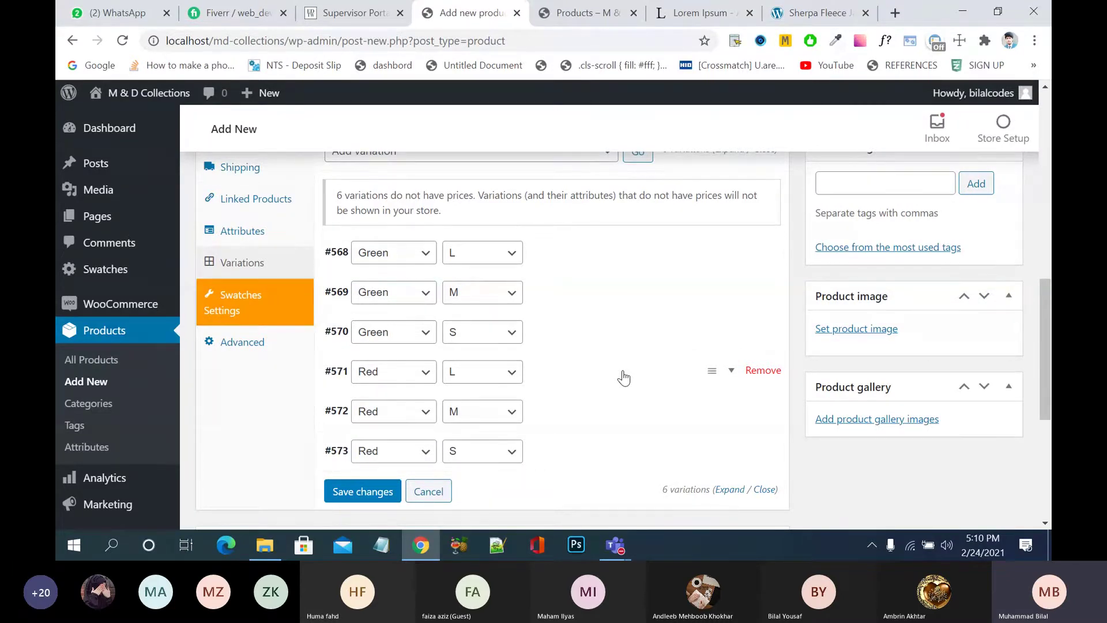
# - Save the variation edits with Save changes and scroll back up to the product title
pyautogui.click(366, 492)
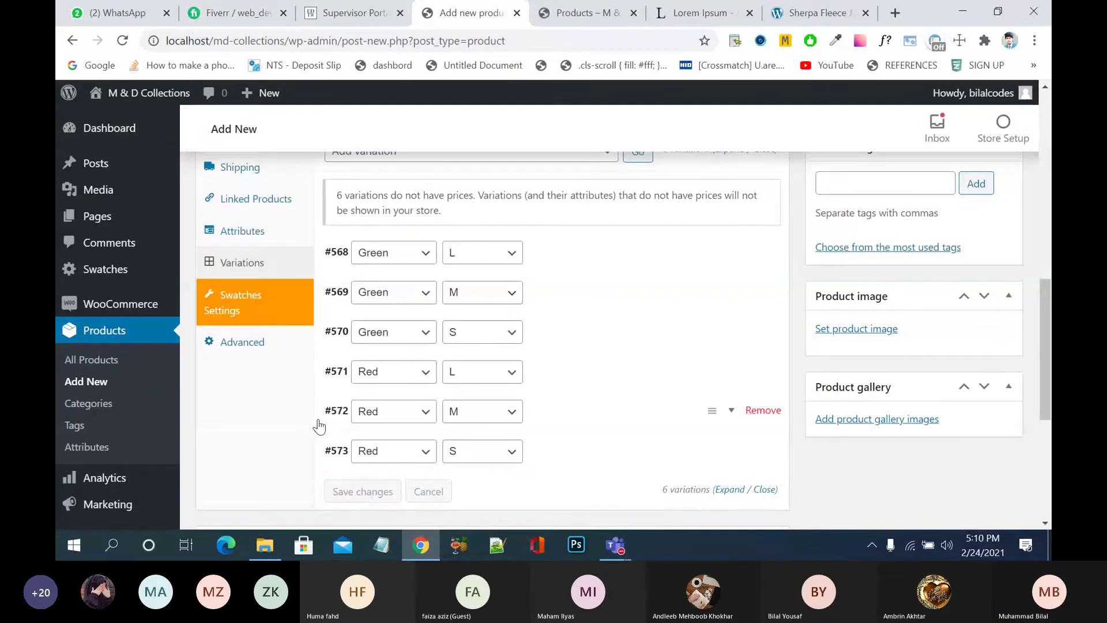
pyautogui.scroll(4, 319, 427)
pyautogui.scroll(10, 317, 417)
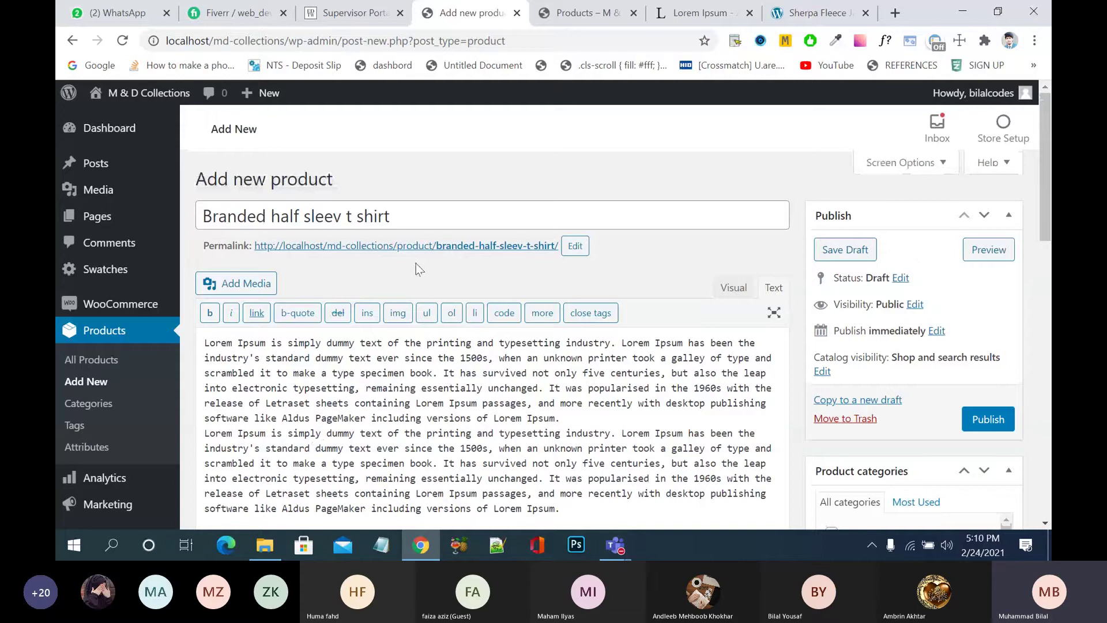
pyautogui.click(403, 215)
pyautogui.click(473, 264)
# - Toggle the OceanWP Settings panel and keep the product type as Variable product
pyautogui.scroll(-3, 472, 379)
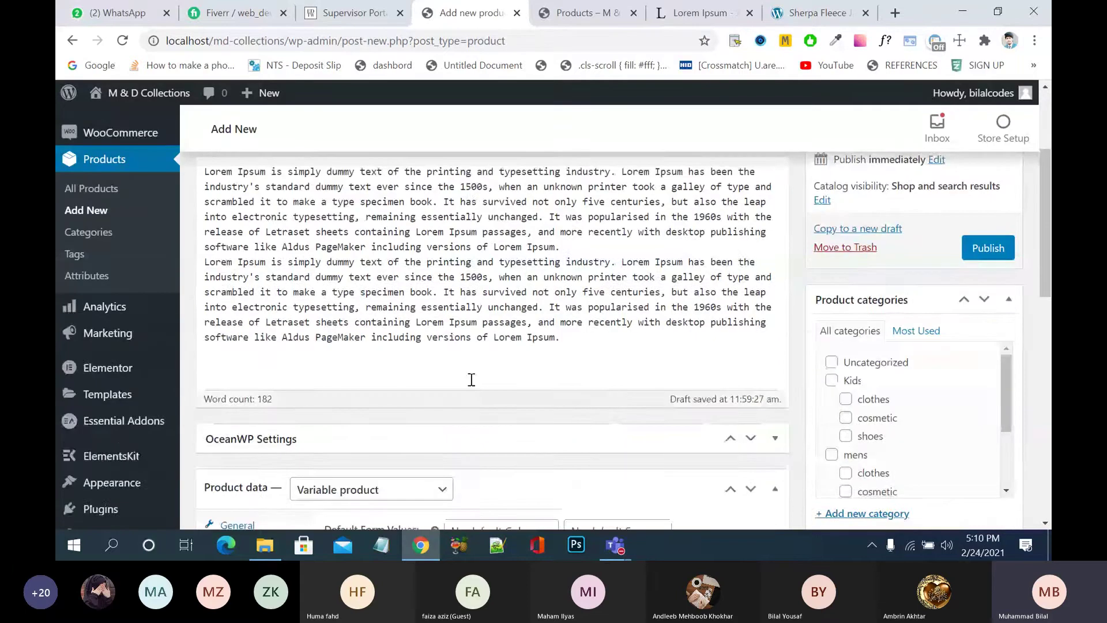
pyautogui.scroll(-3, 471, 380)
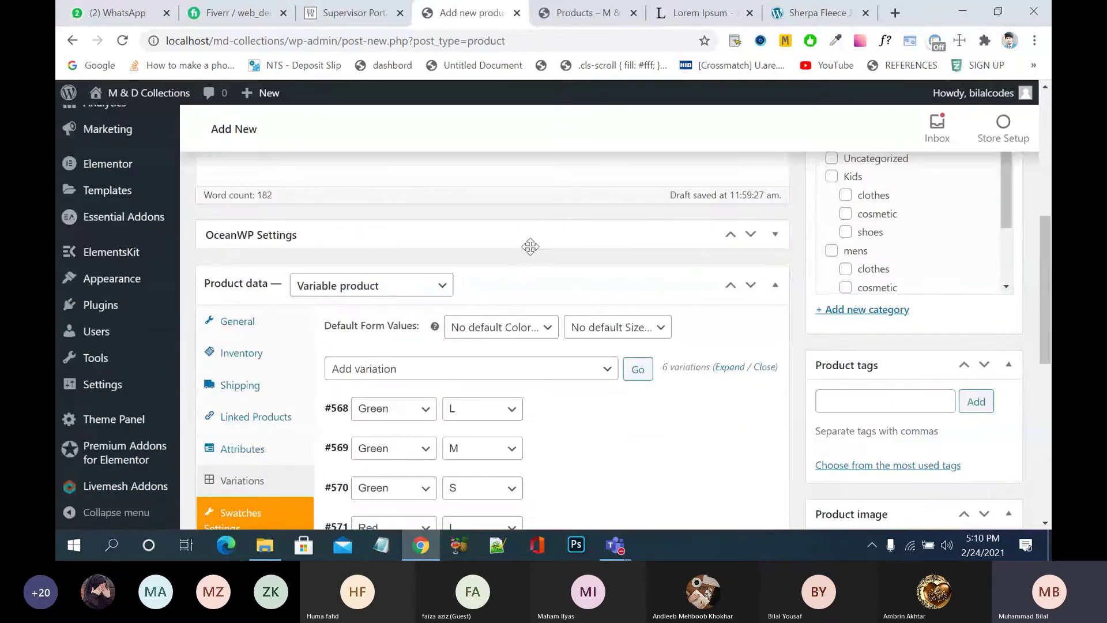
pyautogui.click(530, 247)
pyautogui.click(555, 233)
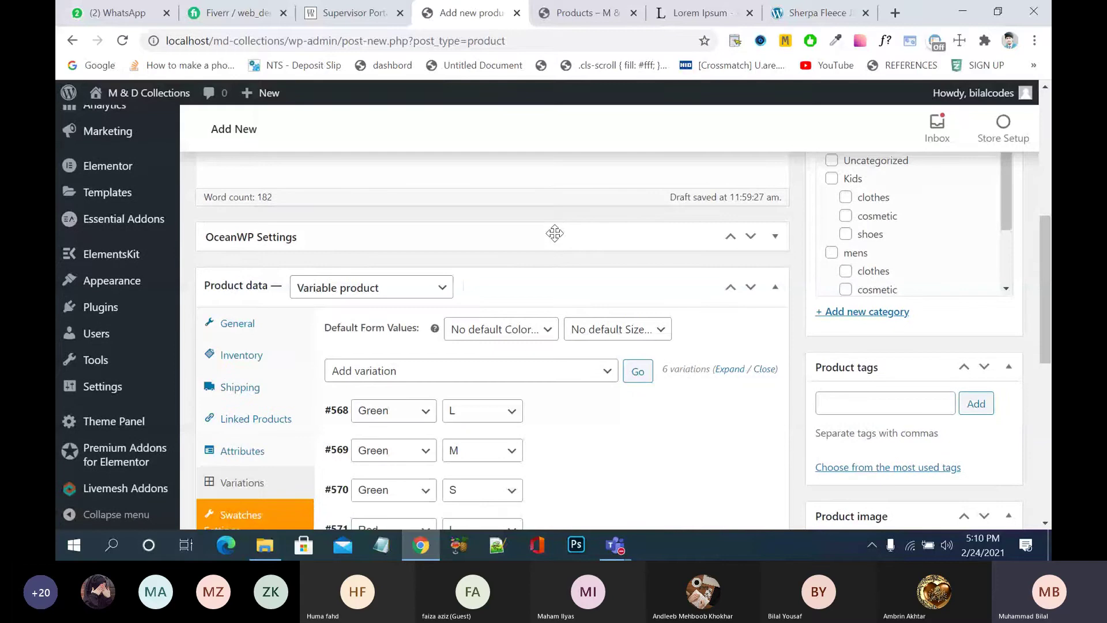
pyautogui.click(555, 233)
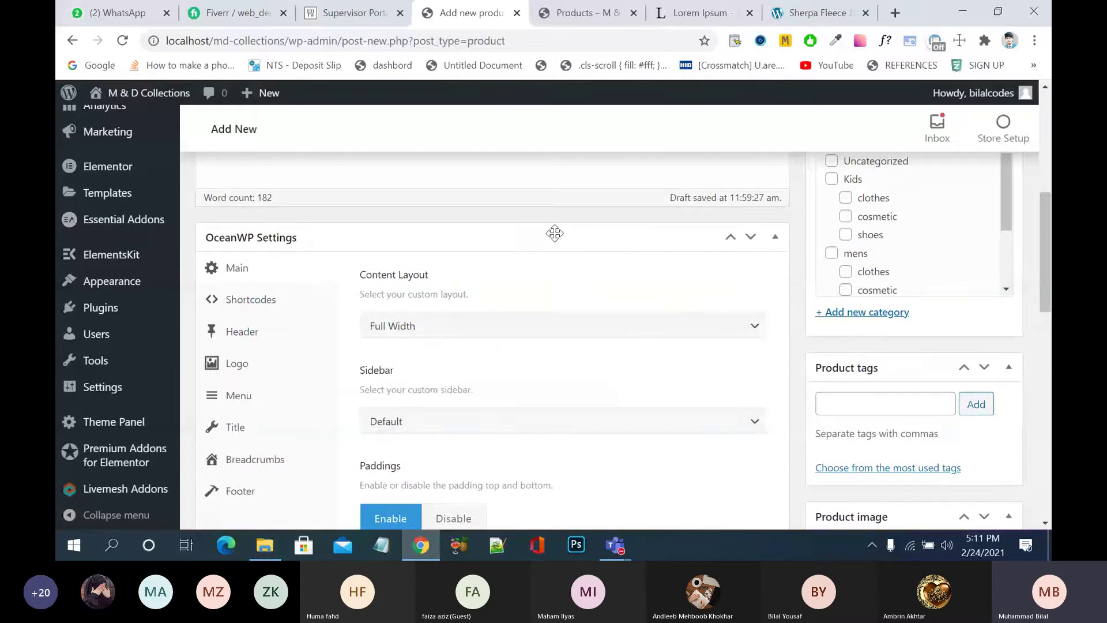
pyautogui.click(554, 233)
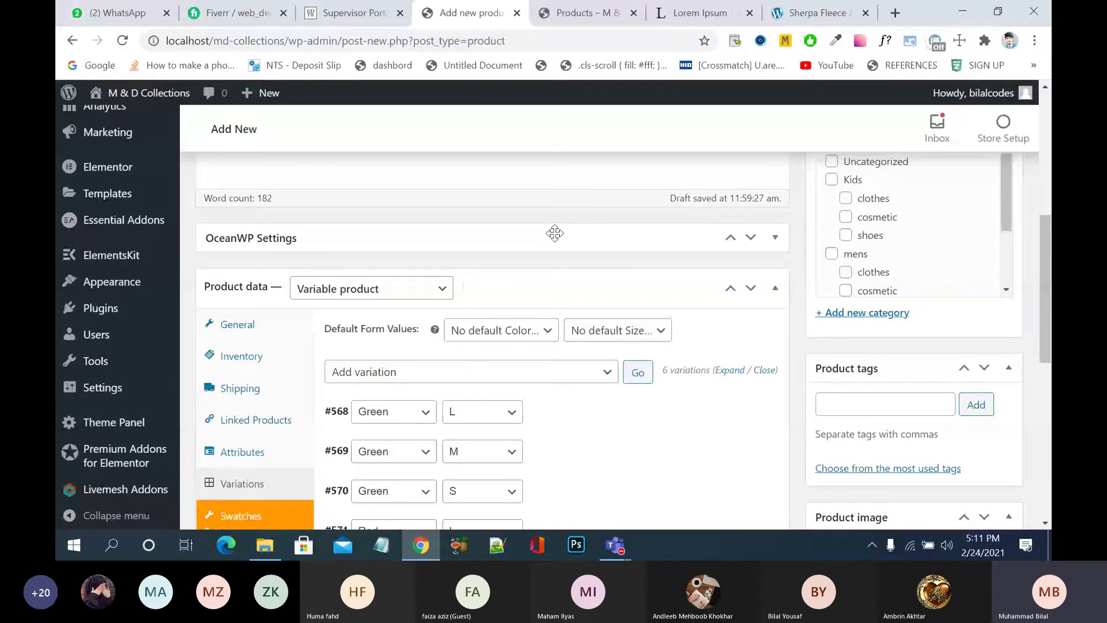
pyautogui.click(439, 289)
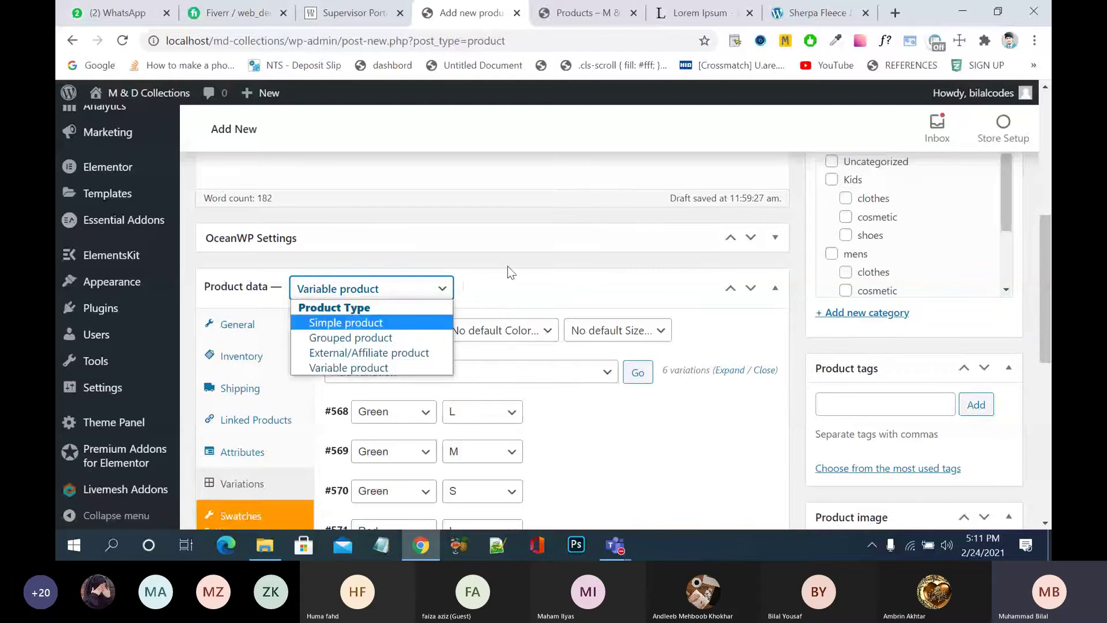
pyautogui.click(479, 282)
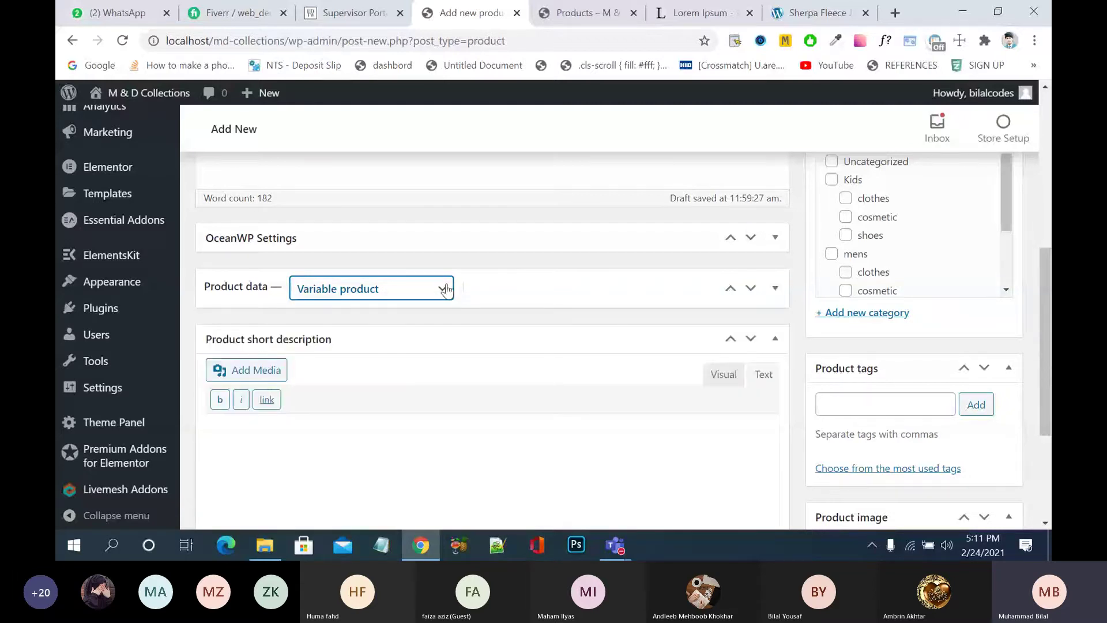
pyautogui.click(518, 284)
pyautogui.scroll(-2, 518, 283)
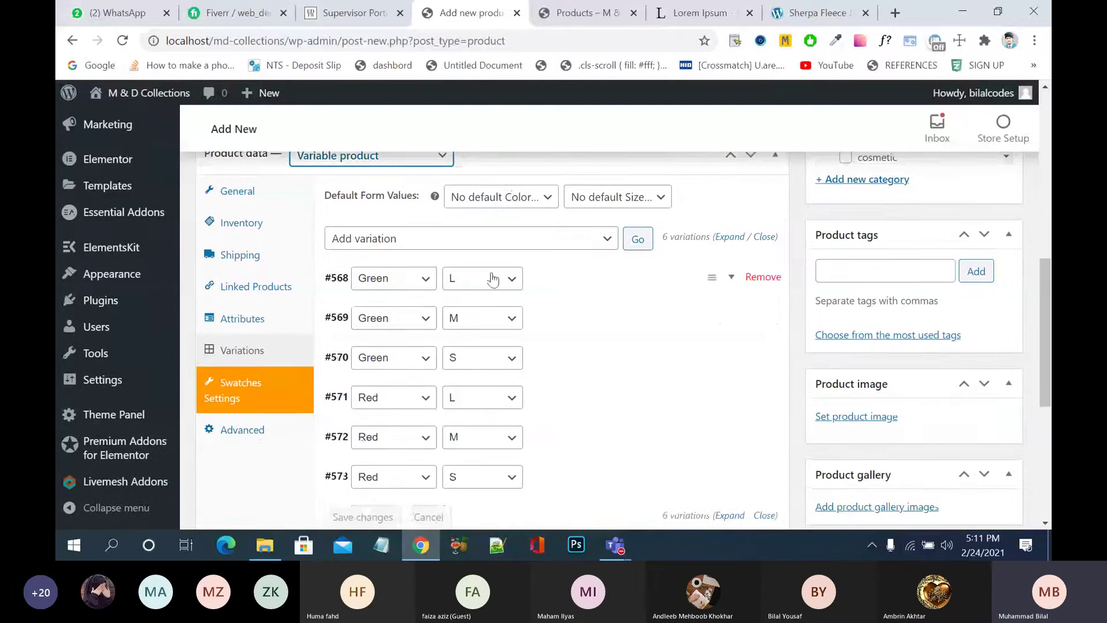
# - On the General tab, keep tax status Taxable, then glance at the Inventory tab
pyautogui.click(245, 202)
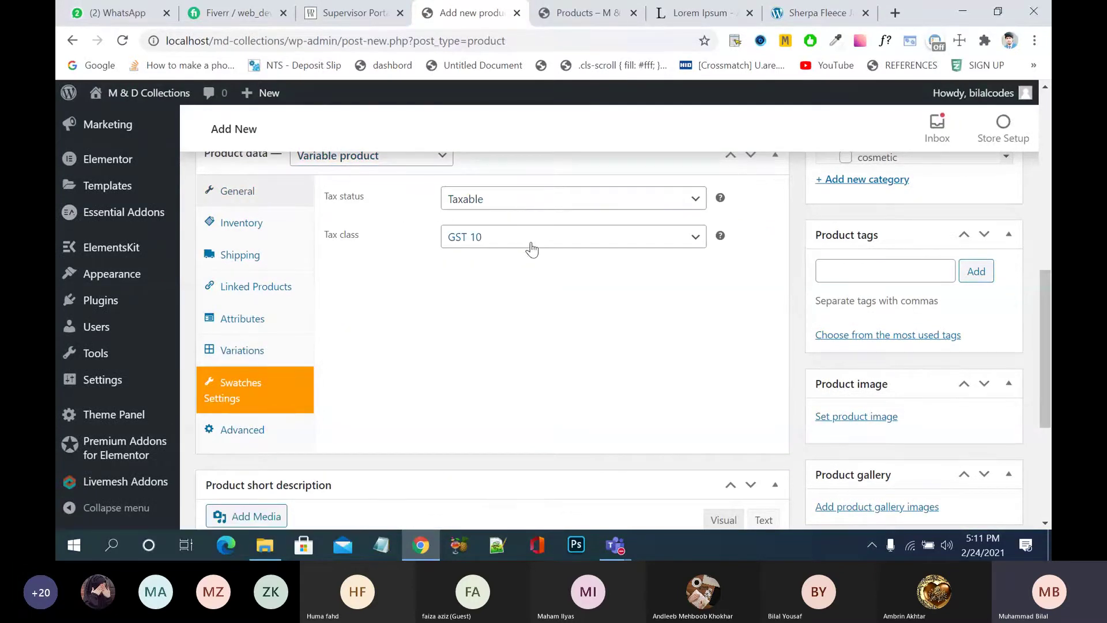
pyautogui.click(542, 206)
pyautogui.click(542, 215)
pyautogui.press('Tab')
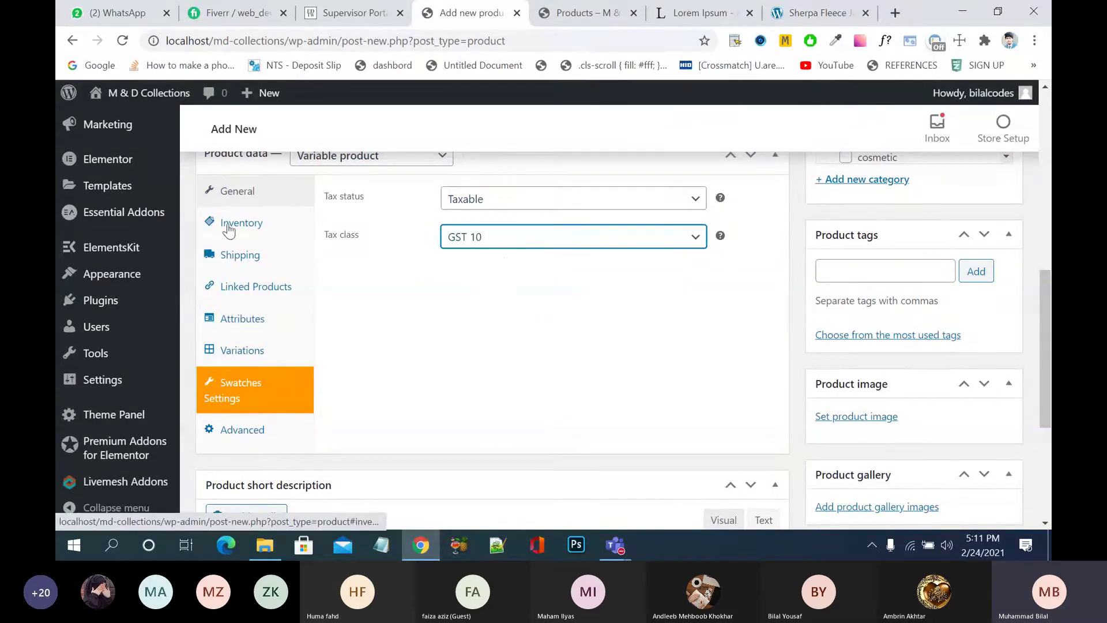
pyautogui.click(229, 225)
pyautogui.click(628, 228)
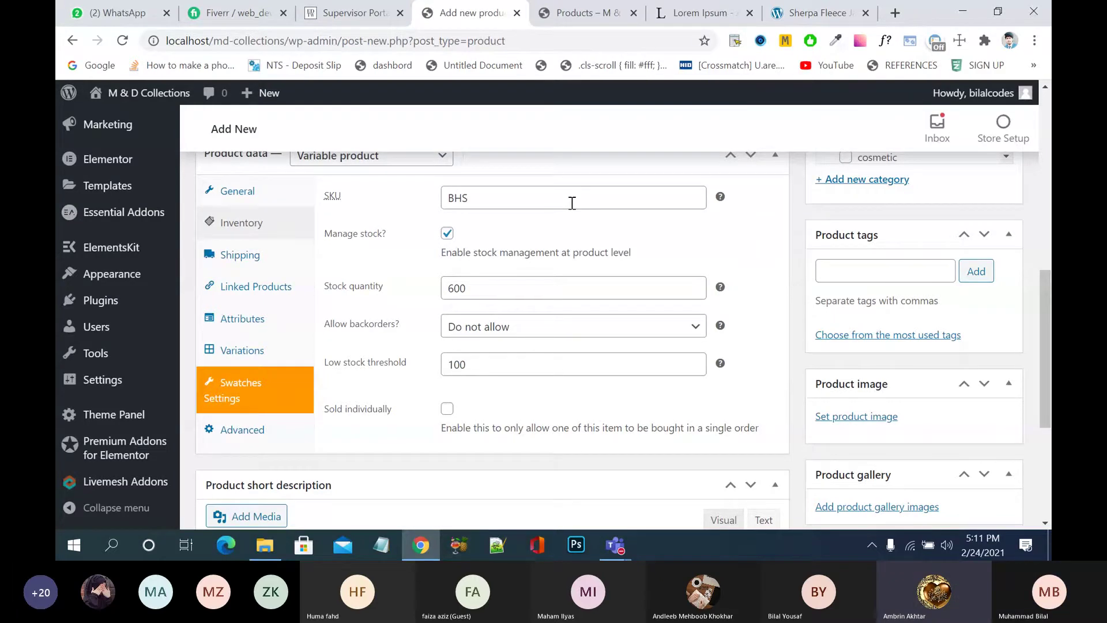
# - Back on General, confirm Taxable tax status and the GST 10 tax class
pyautogui.click(241, 190)
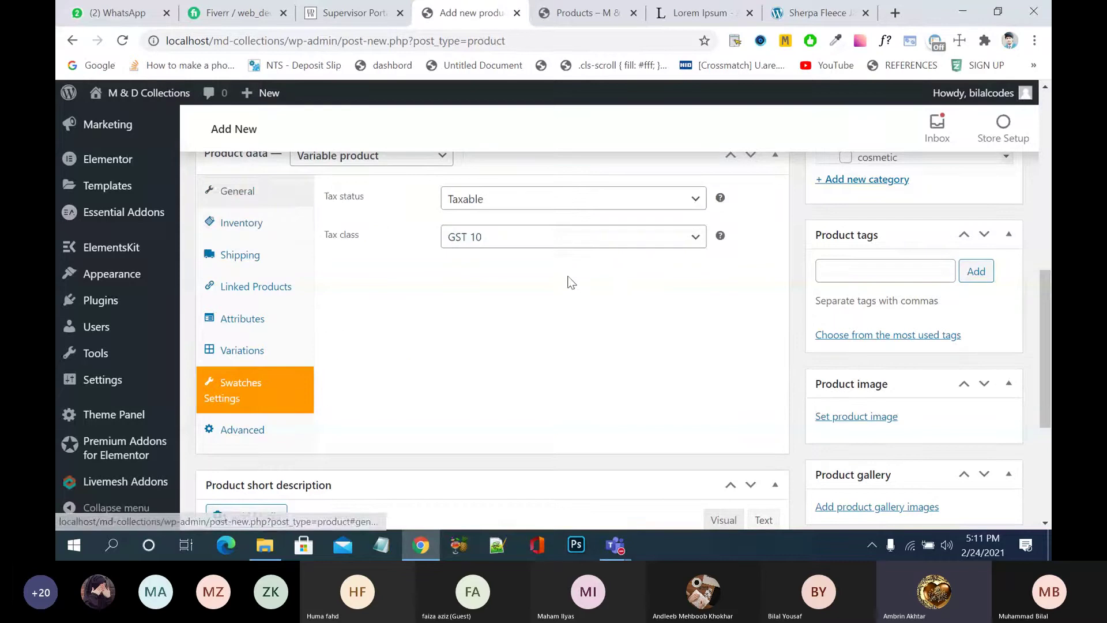
pyautogui.click(574, 203)
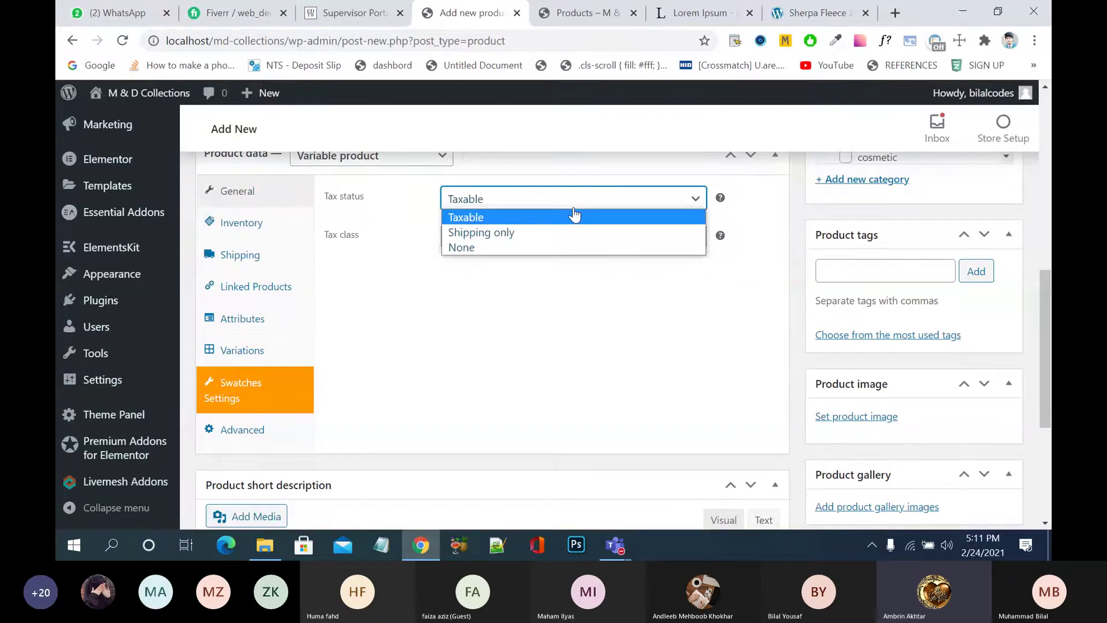
pyautogui.click(559, 268)
pyautogui.click(564, 246)
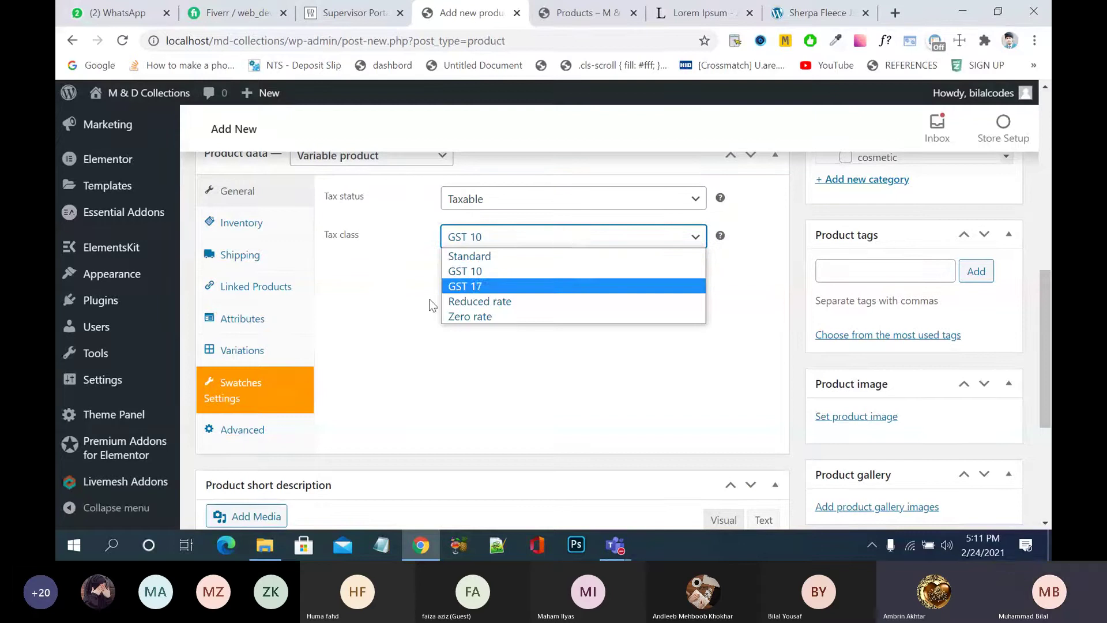
pyautogui.click(387, 337)
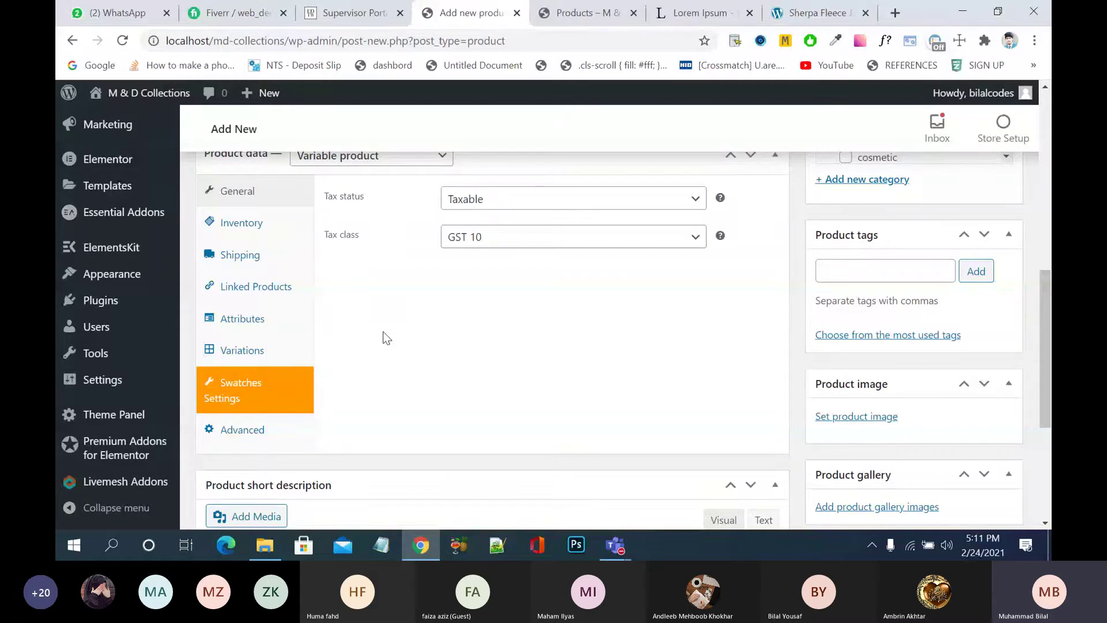
# - Set Tax status to Taxable and choose GST 10 from the Tax class list
pyautogui.click(515, 199)
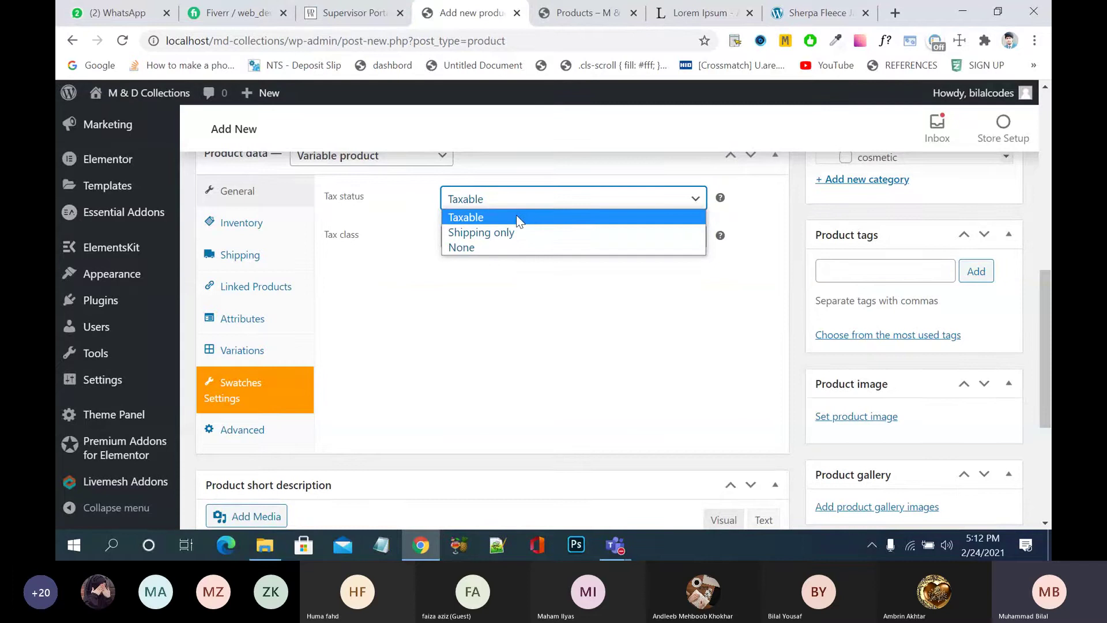
pyautogui.click(516, 216)
pyautogui.click(543, 203)
pyautogui.click(531, 217)
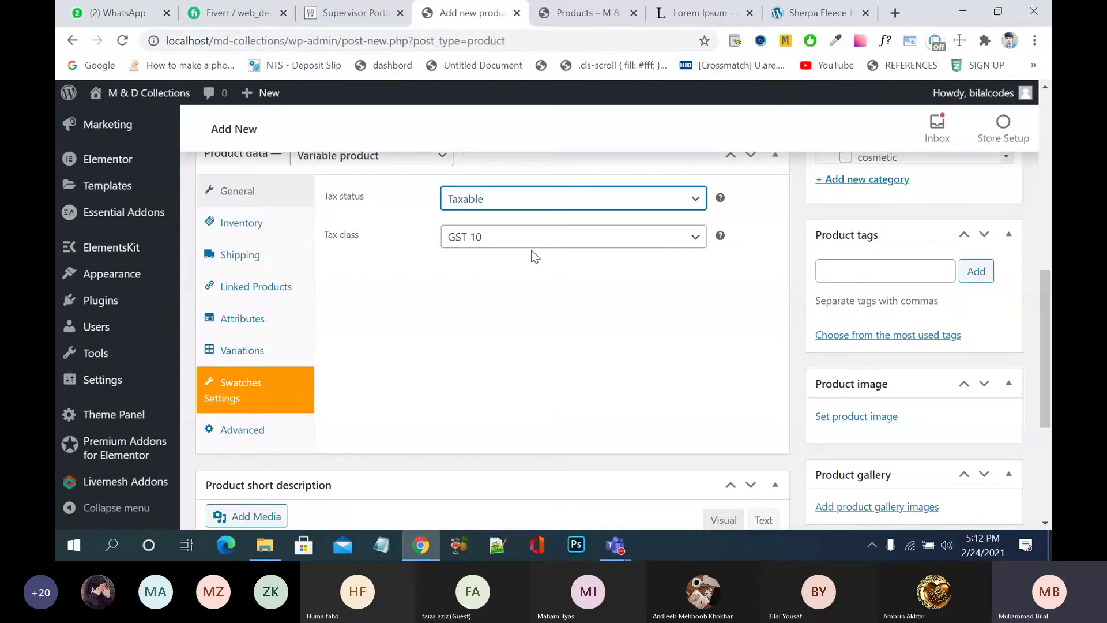
pyautogui.click(531, 249)
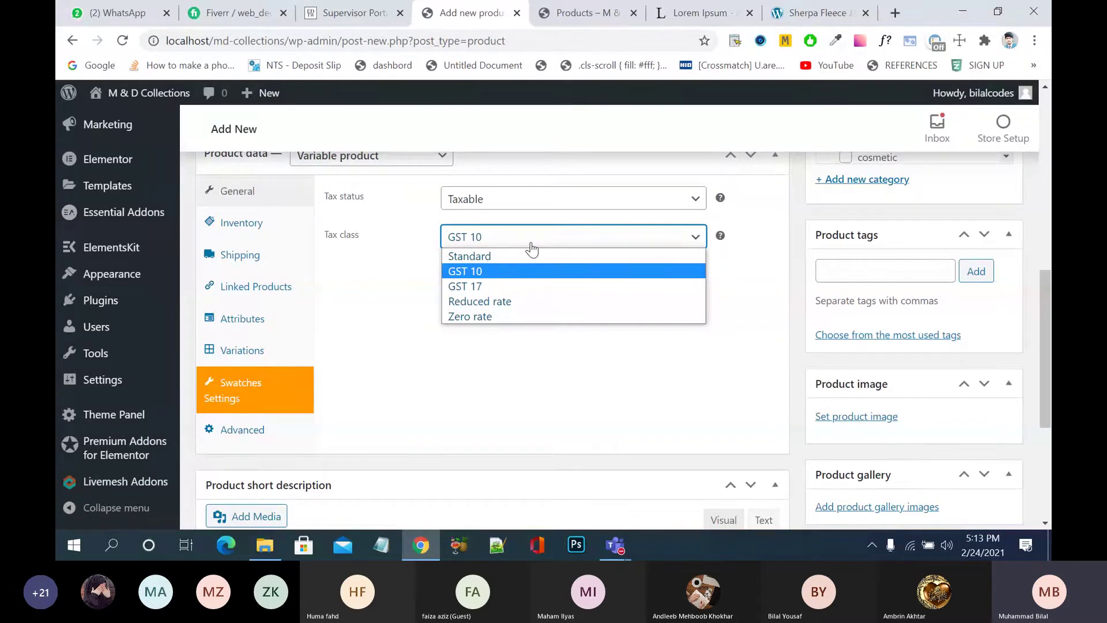
pyautogui.click(526, 276)
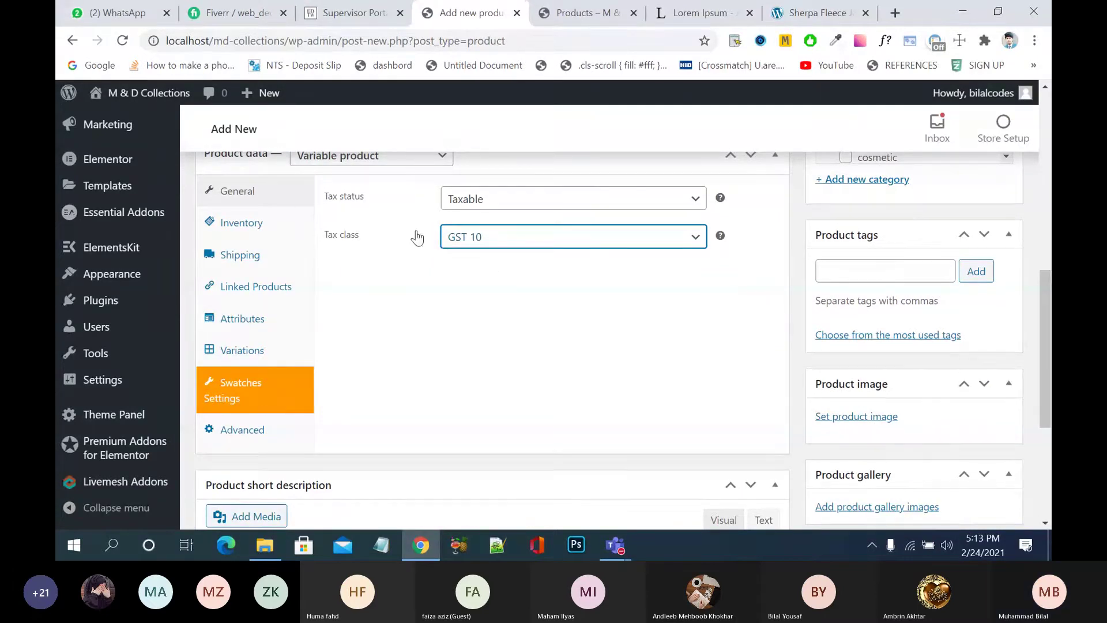
# - Check the stock settings, then choose Cosmetic Products as the shipping class
pyautogui.click(254, 223)
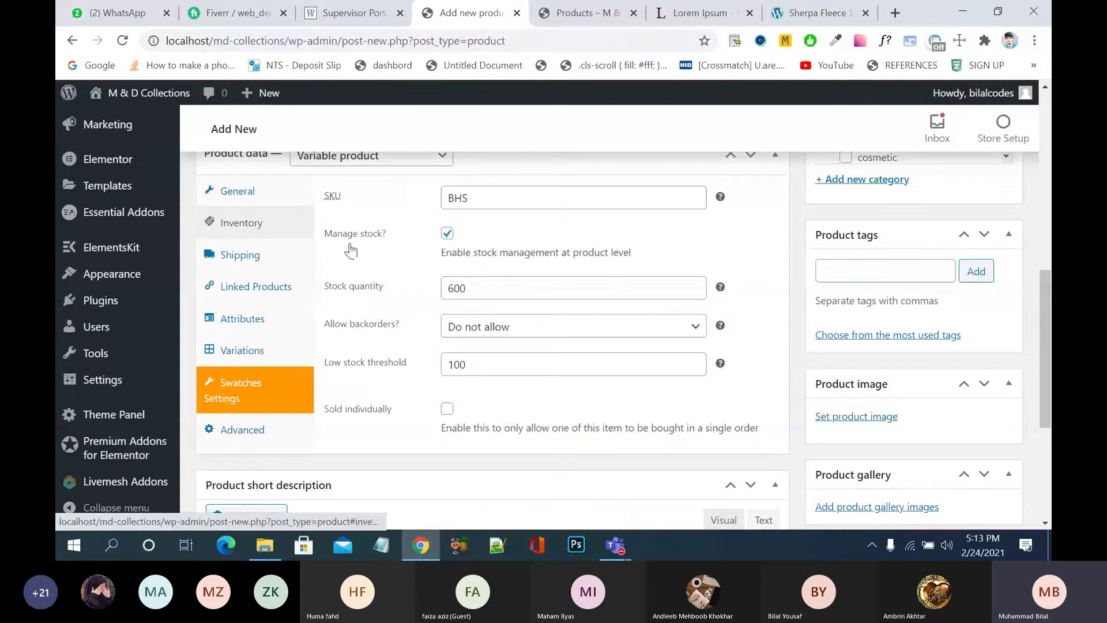
pyautogui.click(240, 254)
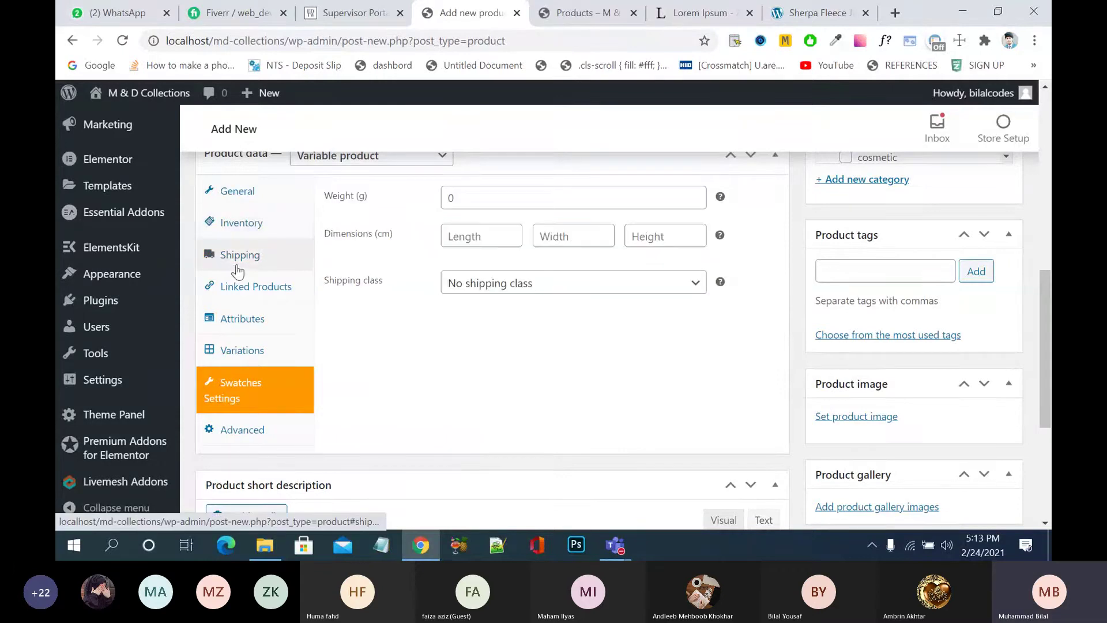
pyautogui.click(483, 285)
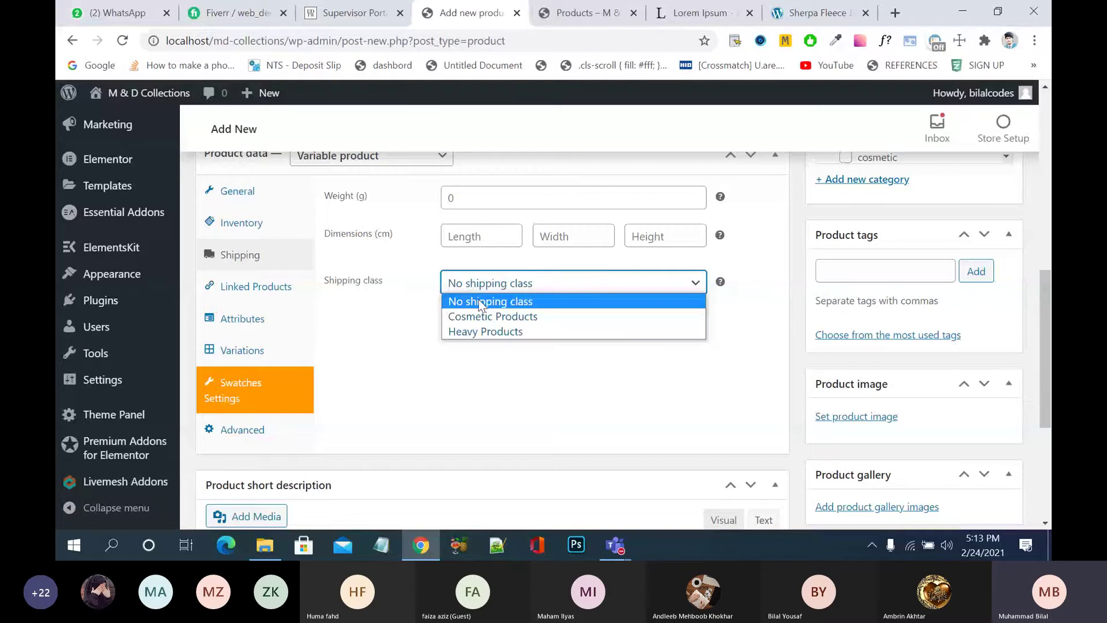
pyautogui.click(488, 316)
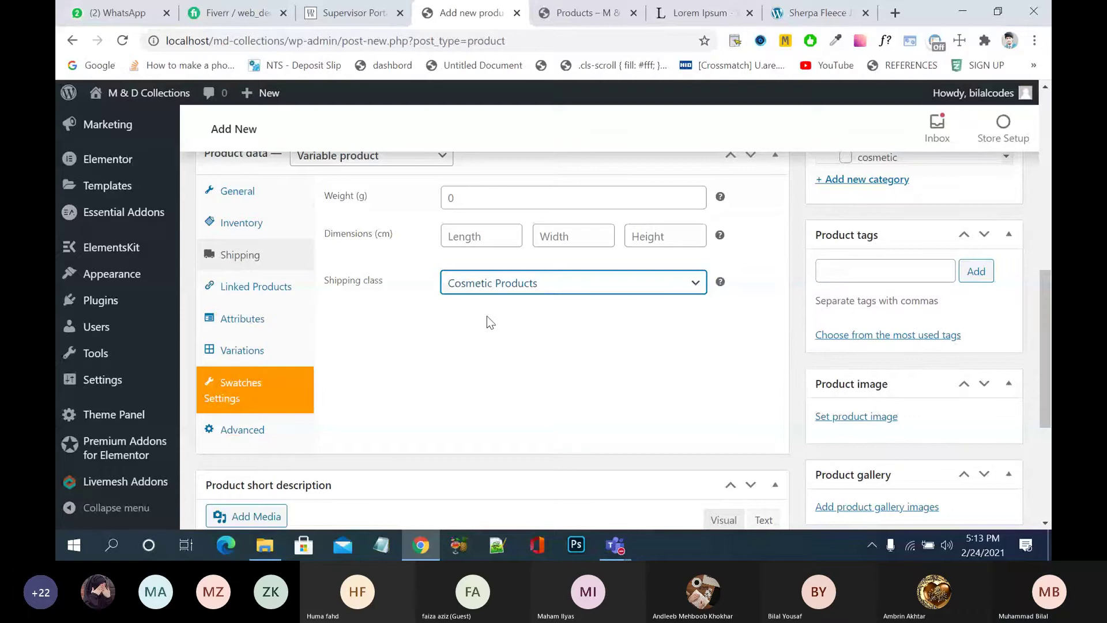
# - Under Linked Products, search and add Black Short Sleeve (BSS) to Upsells and Cross-sells
pyautogui.click(263, 287)
pyautogui.click(516, 209)
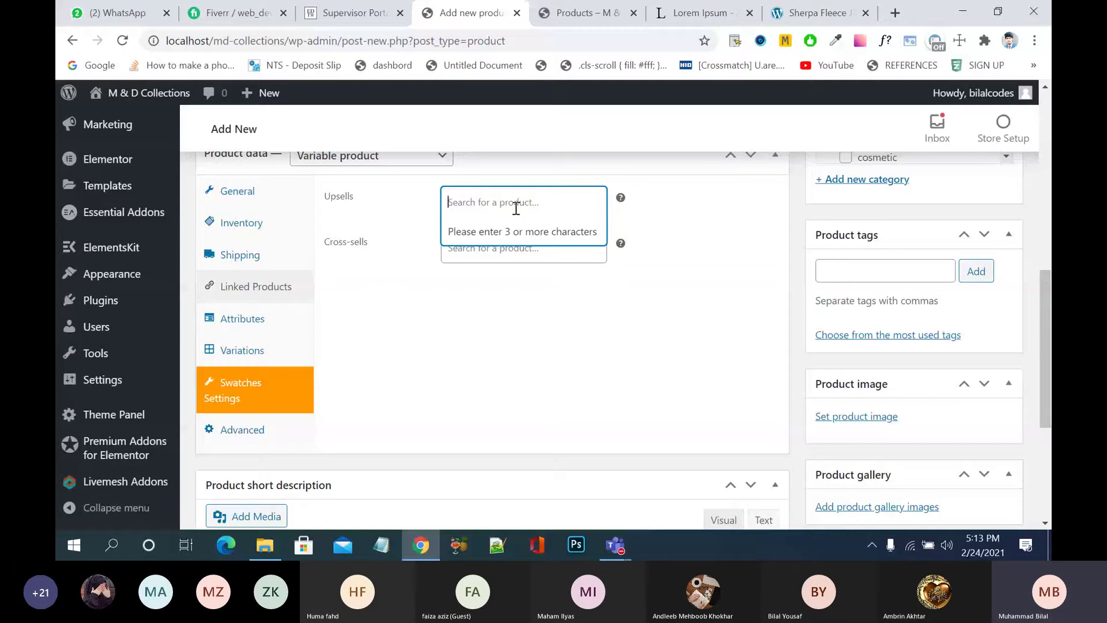
pyautogui.write('bla')
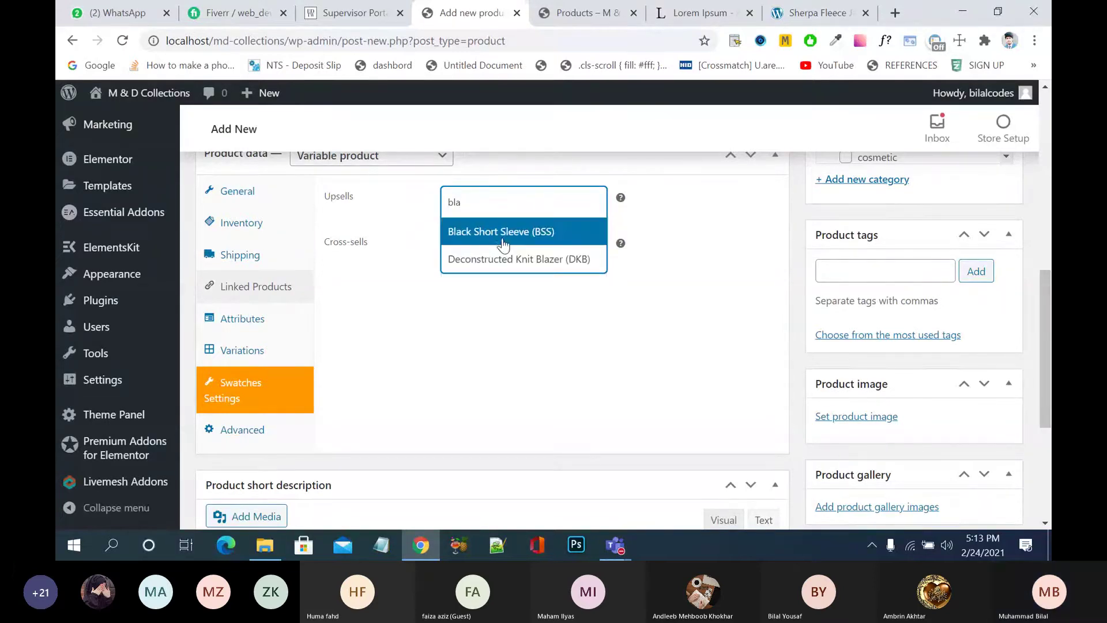
pyautogui.click(511, 232)
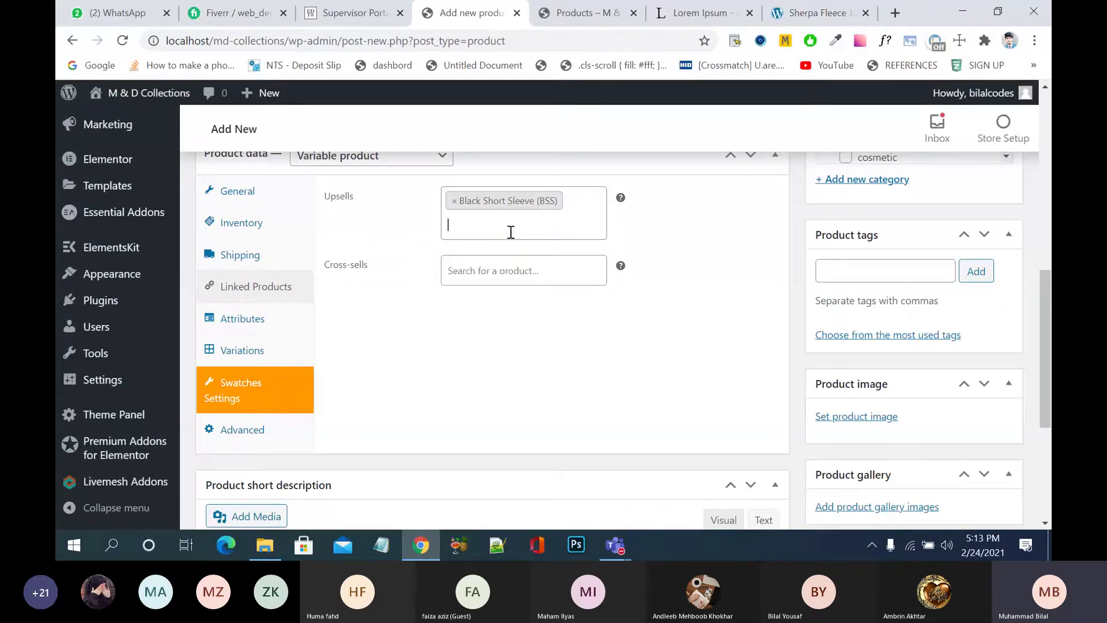
pyautogui.click(502, 271)
pyautogui.write('bla')
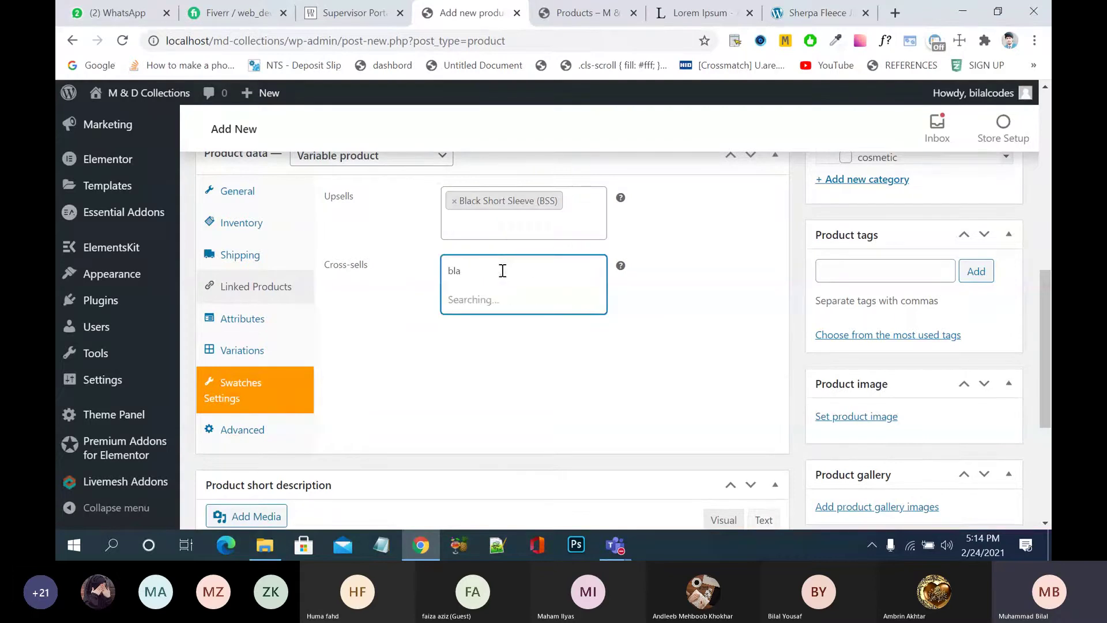
pyautogui.write('ck')
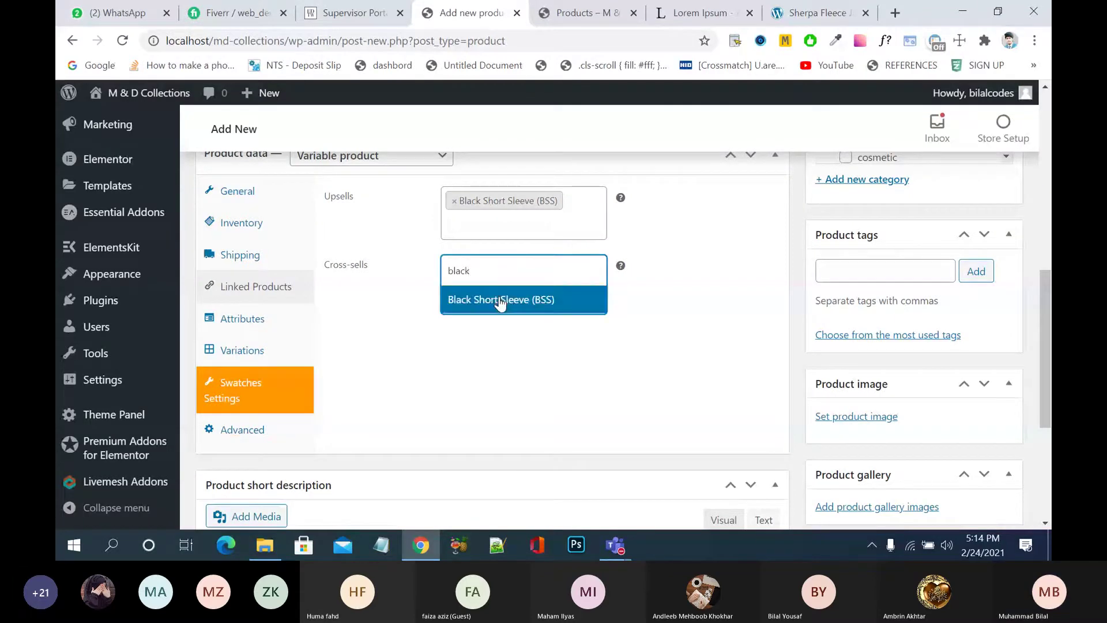
pyautogui.click(500, 301)
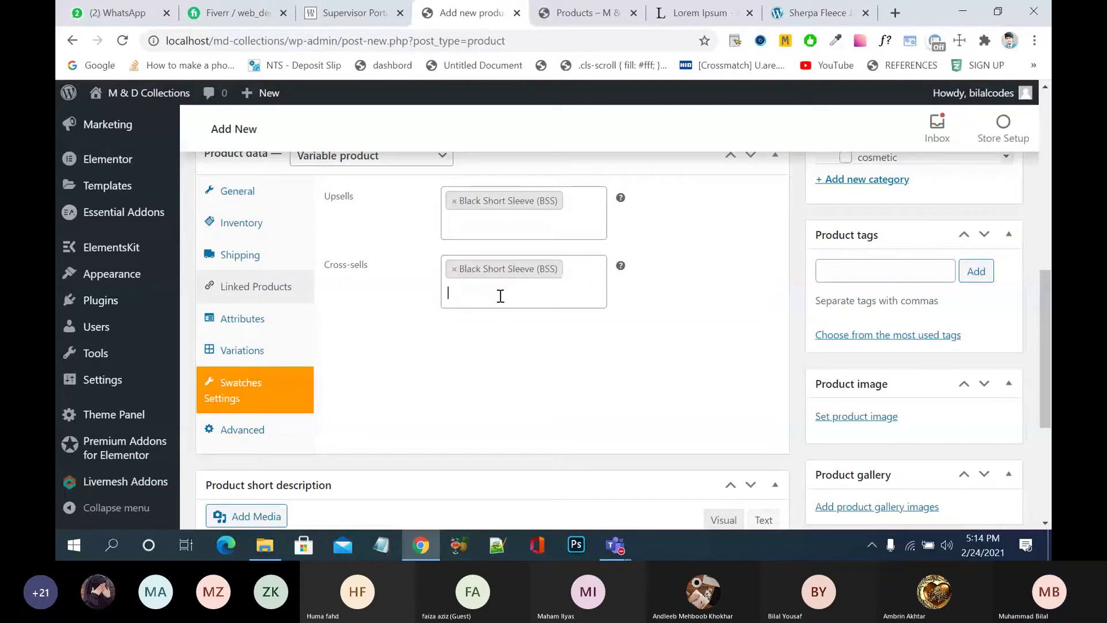
# - Review the Advanced tab's purchase note and menu order, then return to the General tab
pyautogui.click(247, 436)
pyautogui.scroll(1, 383, 383)
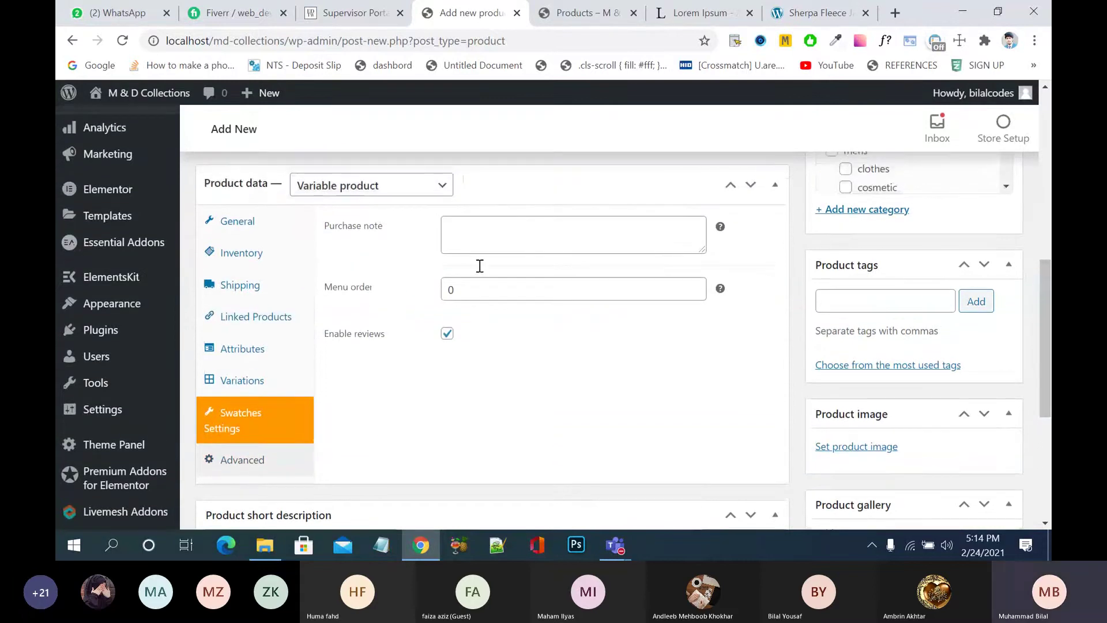
pyautogui.click(514, 231)
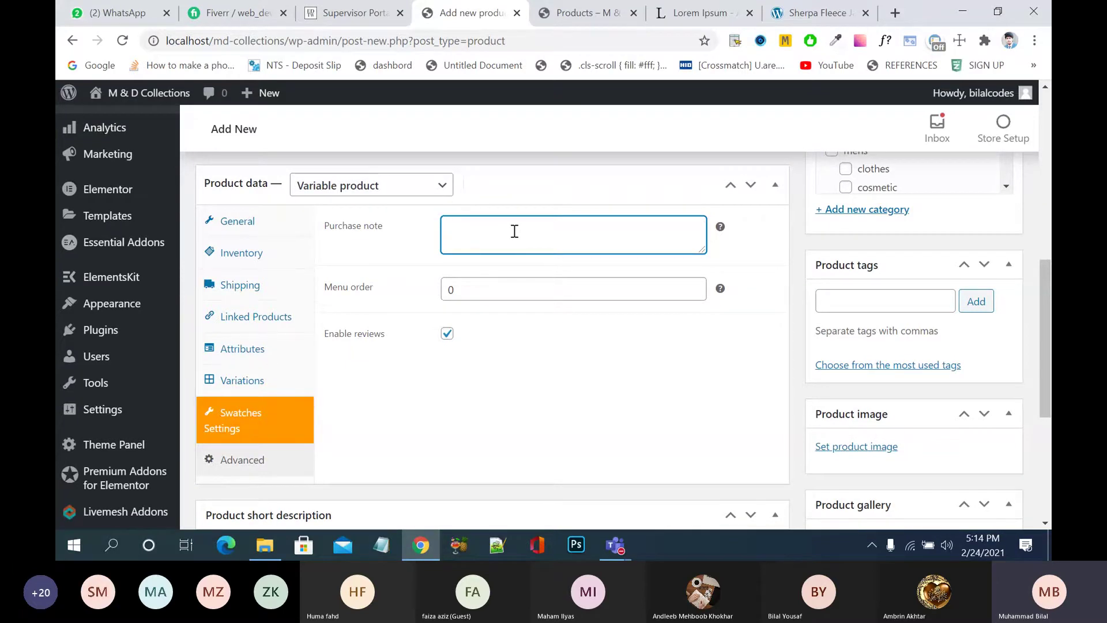
pyautogui.click(705, 290)
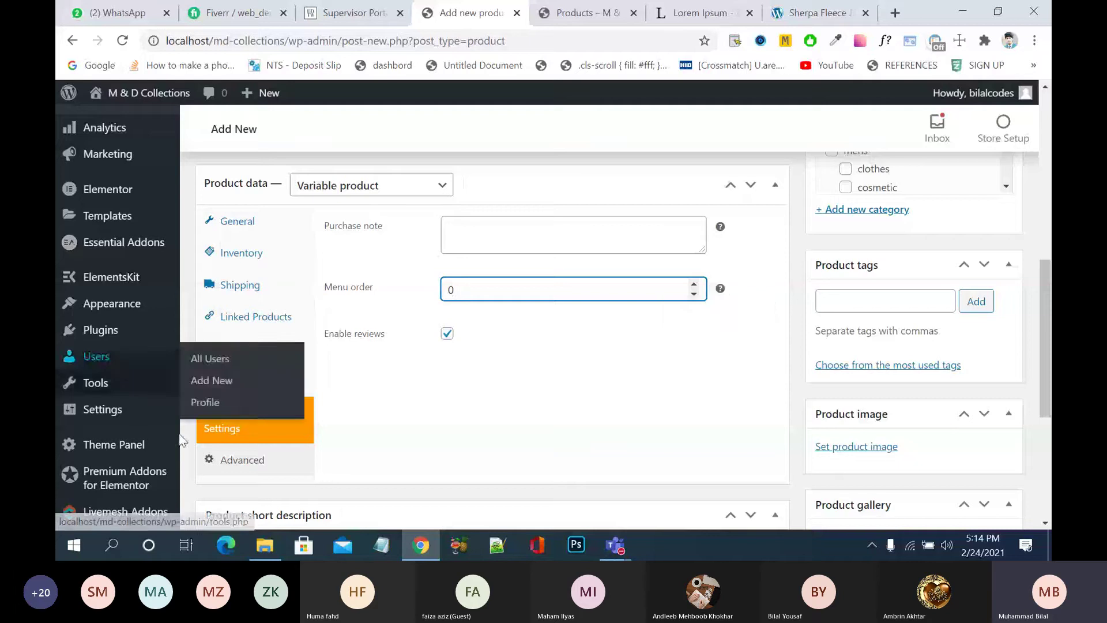
pyautogui.click(253, 461)
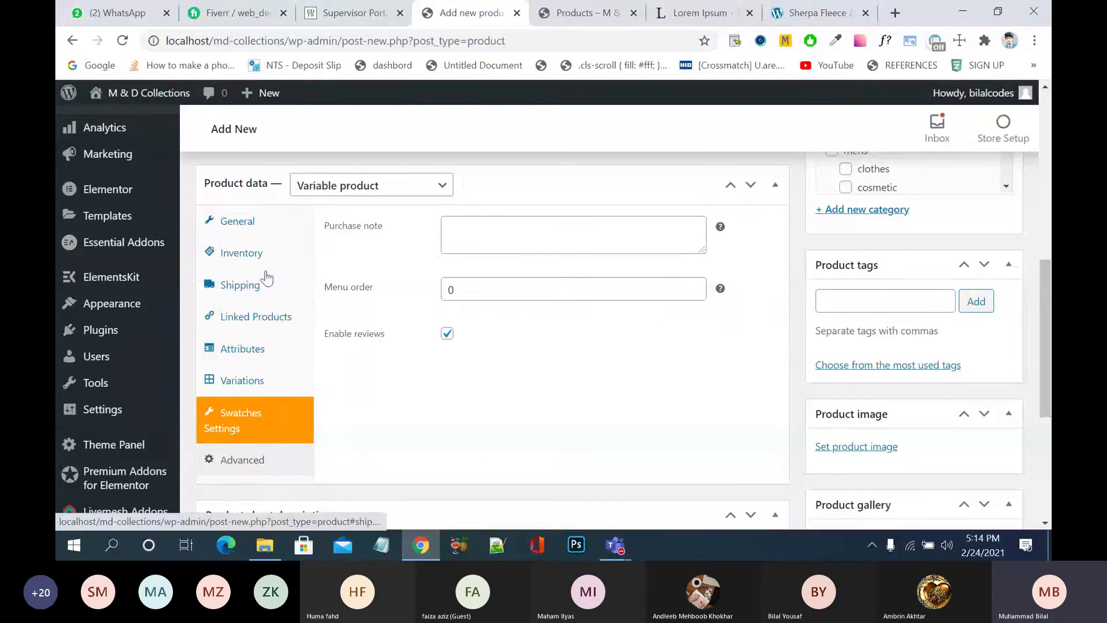
pyautogui.click(267, 232)
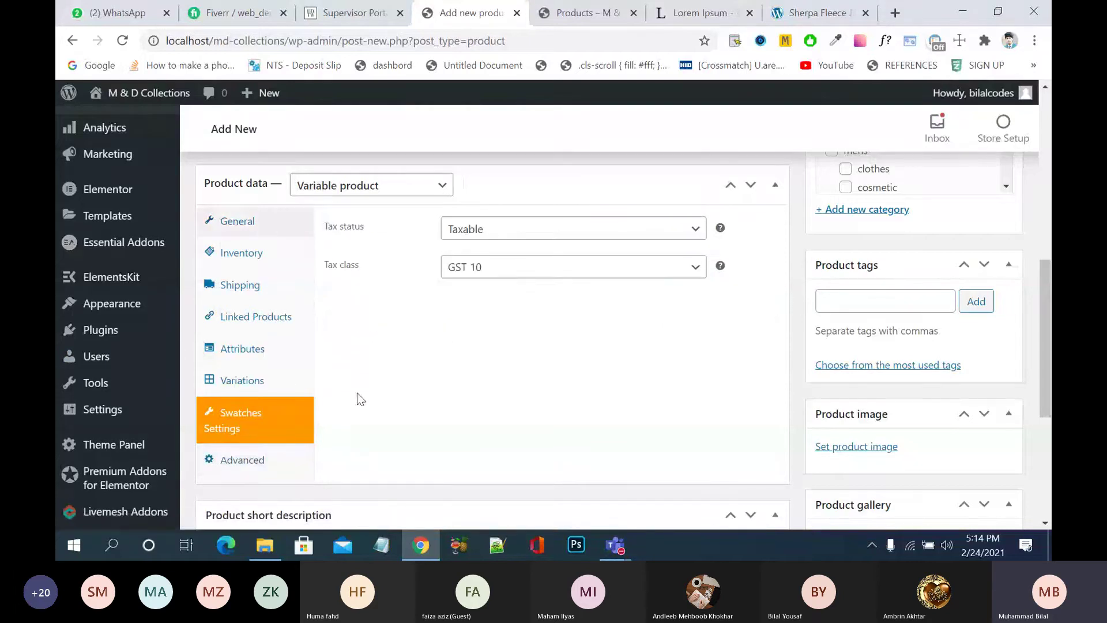
pyautogui.scroll(-5, 358, 392)
# - Paste placeholder short description text and file the product under mens and mens clothes
pyautogui.click(374, 353)
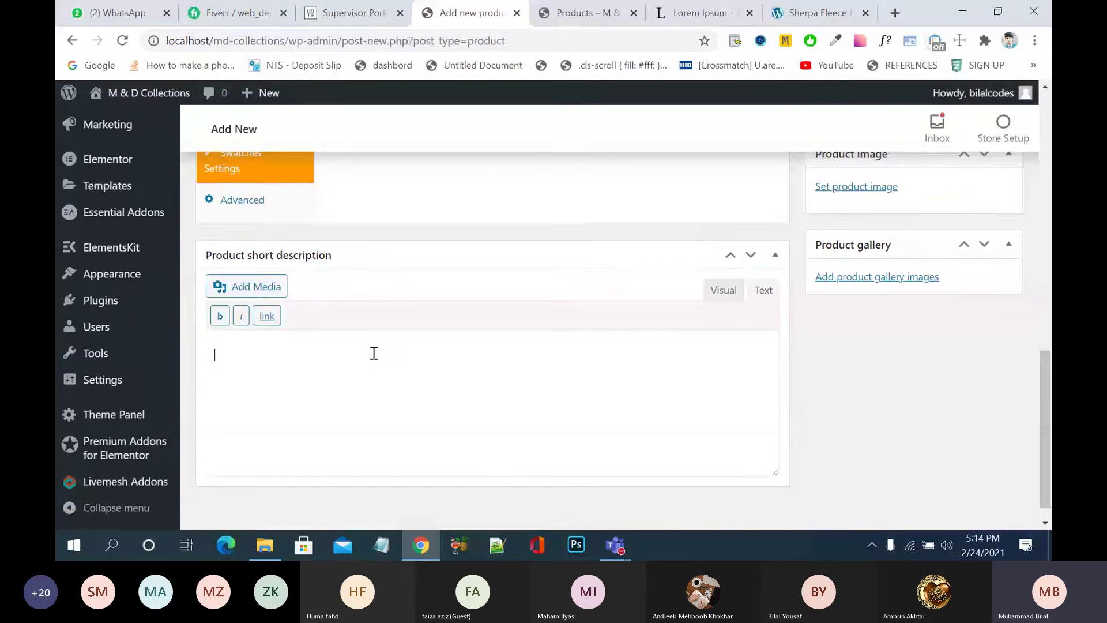
pyautogui.write("Lorem Ipsum is simply dummy text of the printing and typesetting industry. Lorem Ipsum has been the industry's standard dummy text ever since the 1500s, when an unknown printer took a galley of type and scrambled it to make a type specimen book. It has survived not only five centuries, but also the leap into electronic typesetting, remaining essentially unchanged. It was popularised in the 1960s with the release of Letraset sheets containing Lorem Ipsum passages, and more recently with desktop publishing software like Aldus PageMaker including versions of Lorem Ipsum.")
pyautogui.moveTo(1046, 390); pyautogui.dragTo(1047, 248)
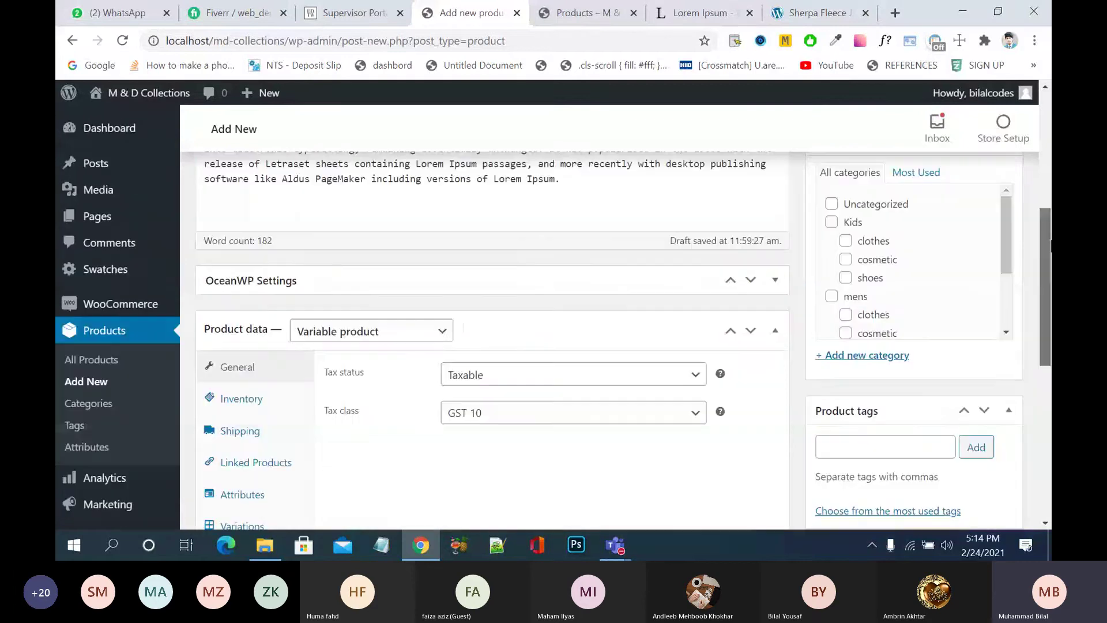
pyautogui.scroll(1, 1035, 248)
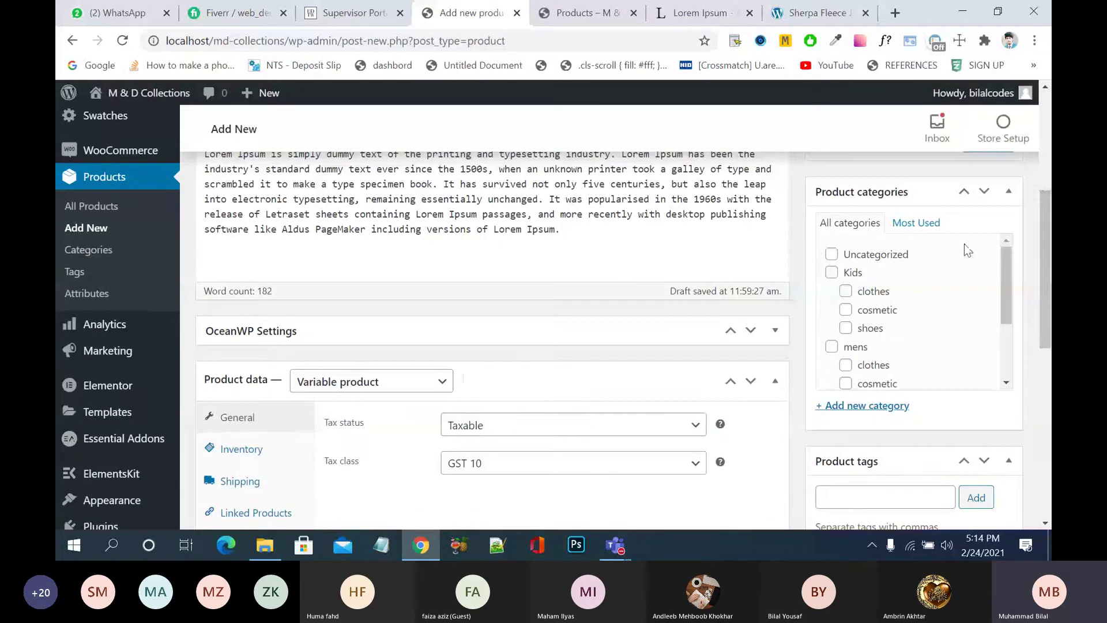
pyautogui.click(832, 346)
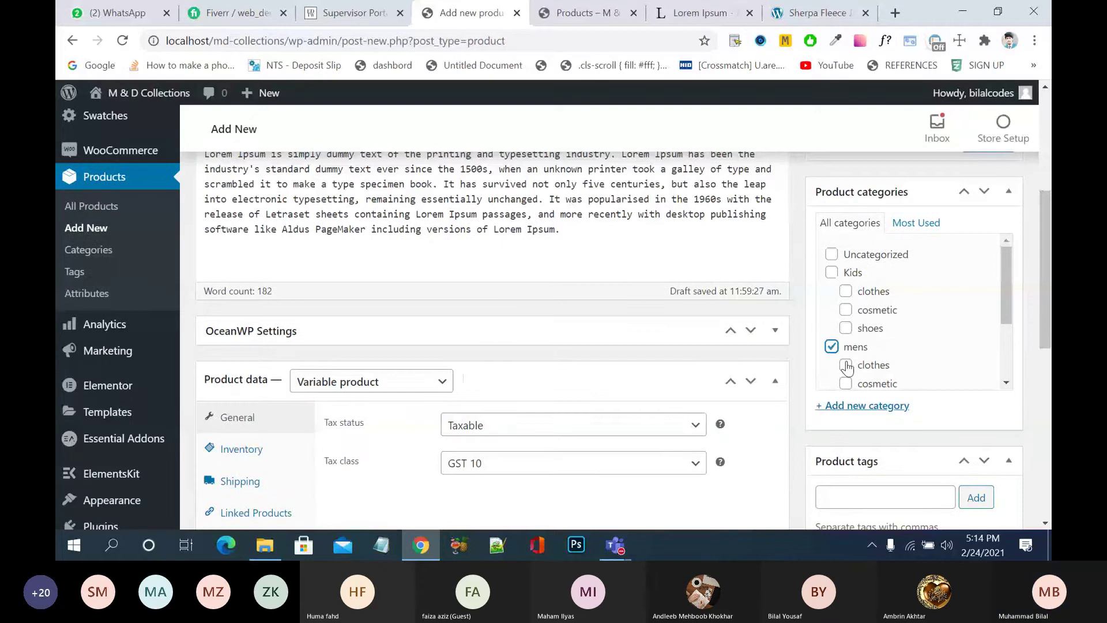
pyautogui.click(845, 365)
pyautogui.moveTo(1051, 212); pyautogui.dragTo(1050, 299)
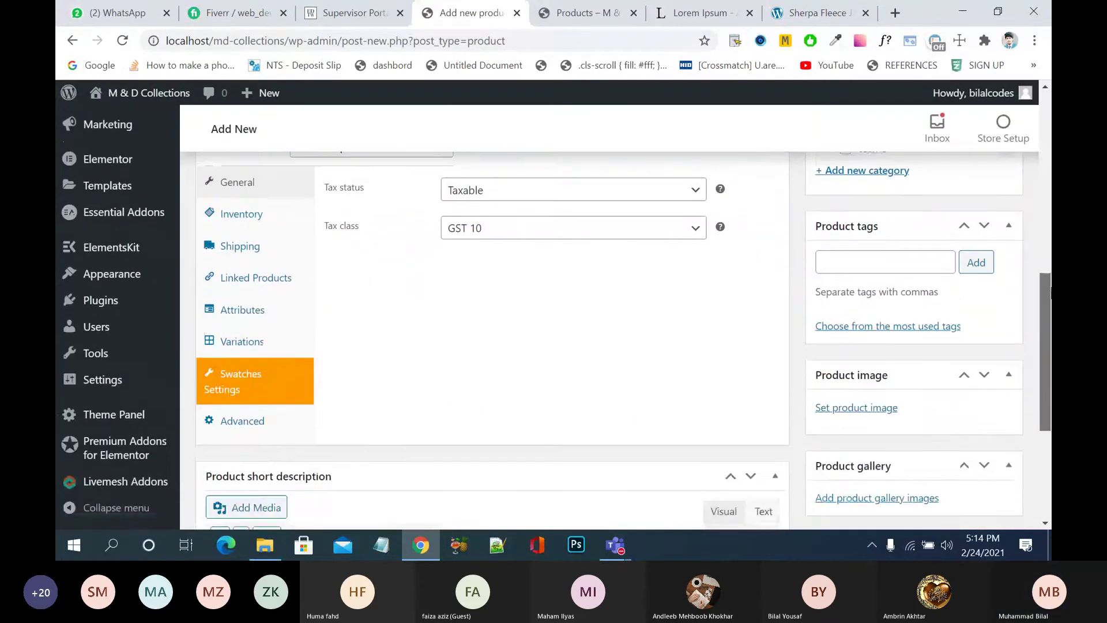
# - Tag the product 'branded shirts' and 'red shirts'
pyautogui.click(875, 261)
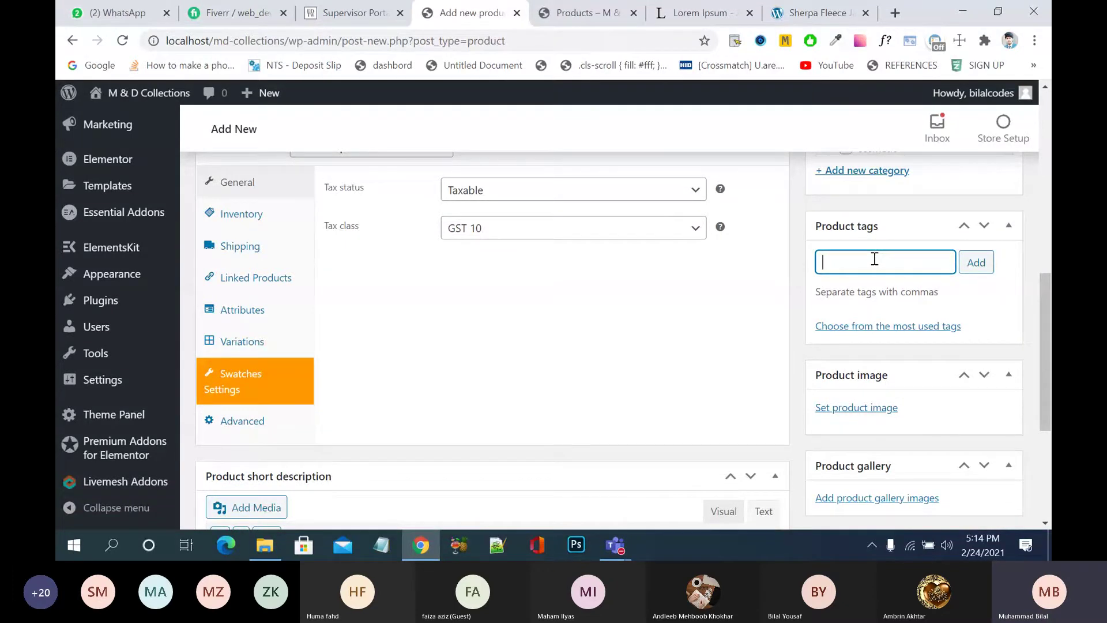
pyautogui.write('branded sh')
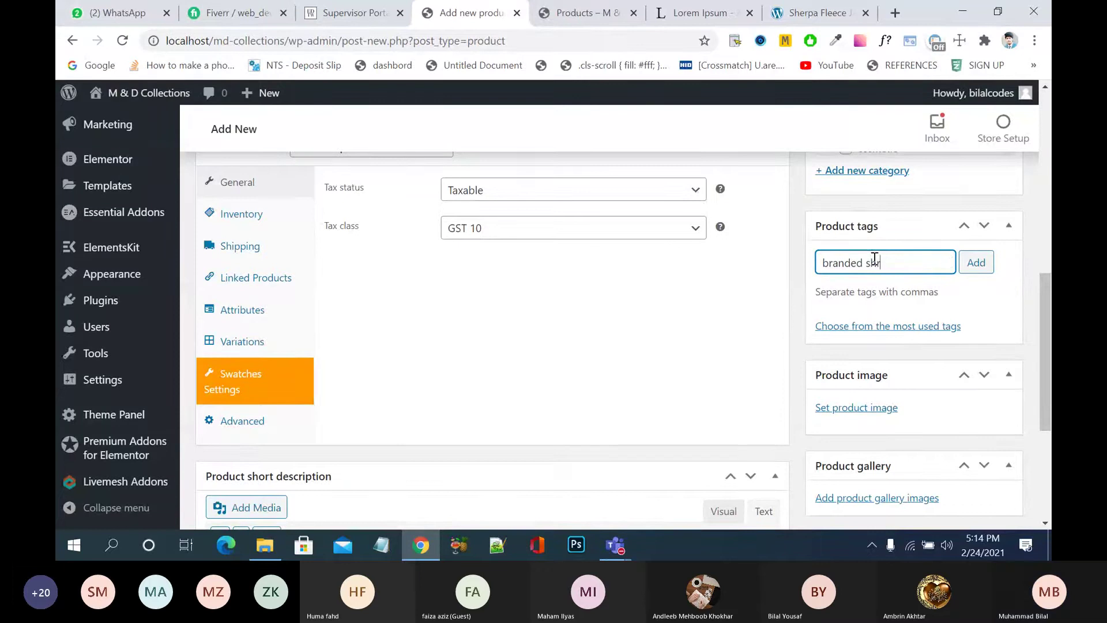
pyautogui.write('irts')
pyautogui.press('Return')
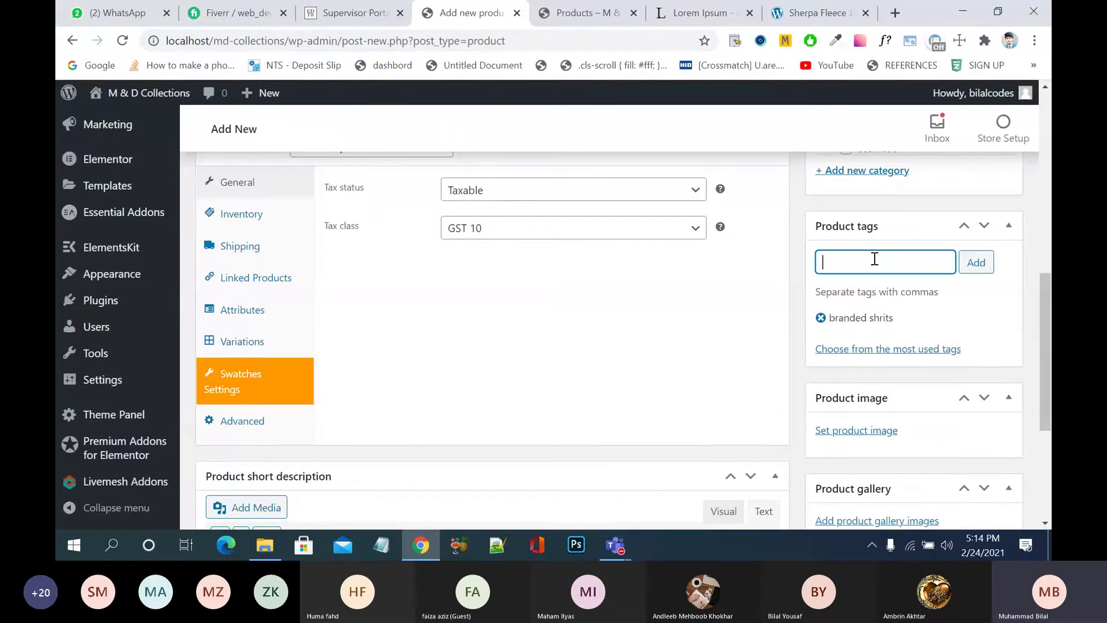
pyautogui.write('red shor')
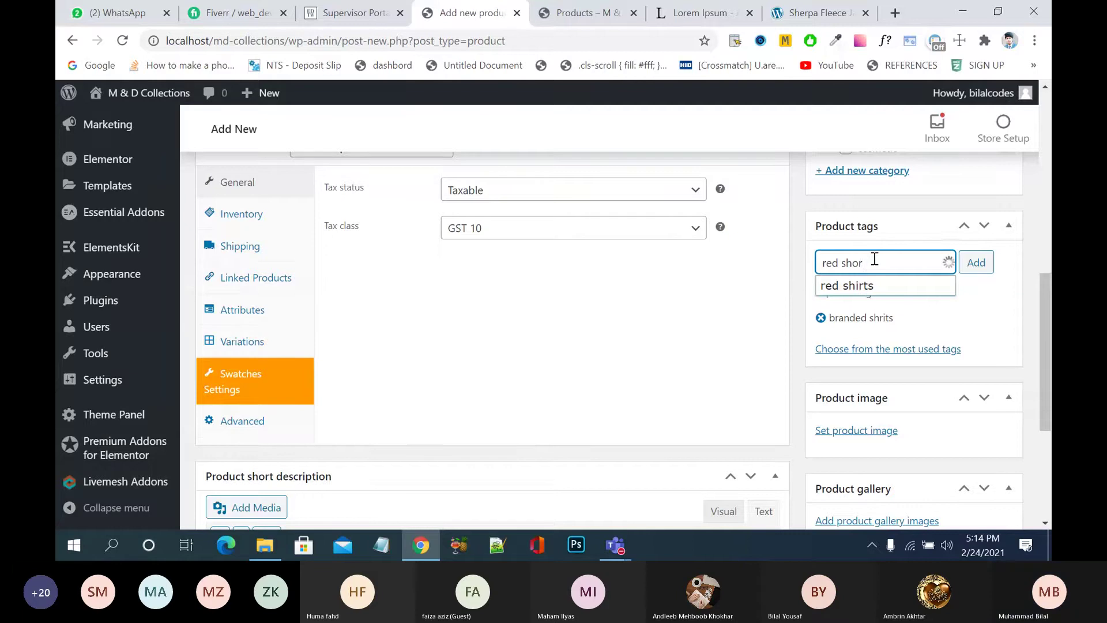
pyautogui.press('BackSpace')
pyautogui.press('BackSpace')
pyautogui.write('i')
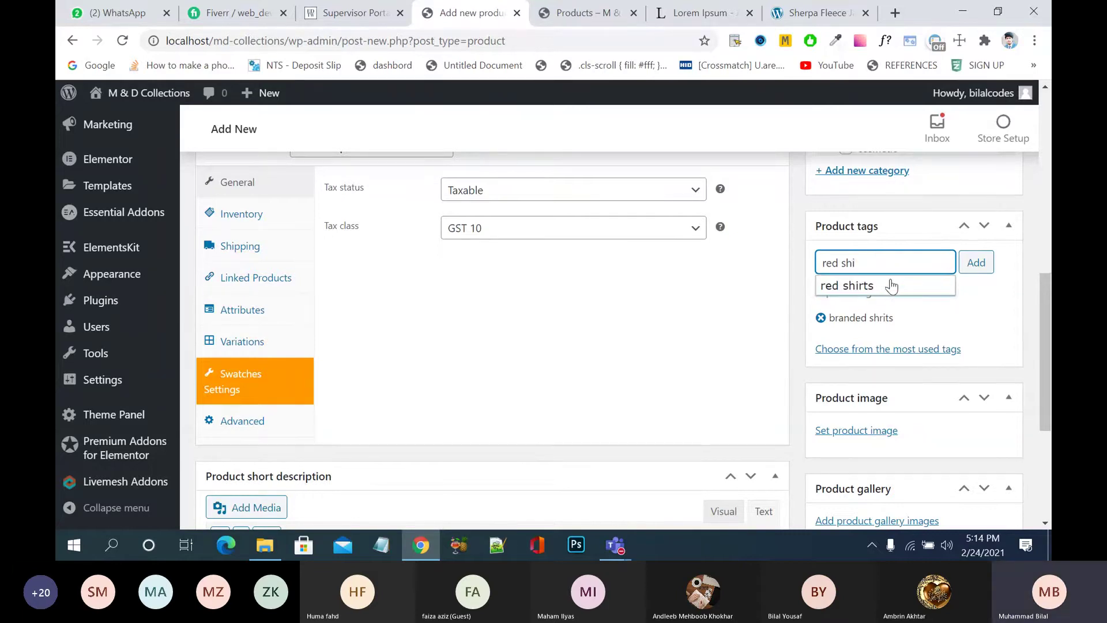
pyautogui.click(888, 287)
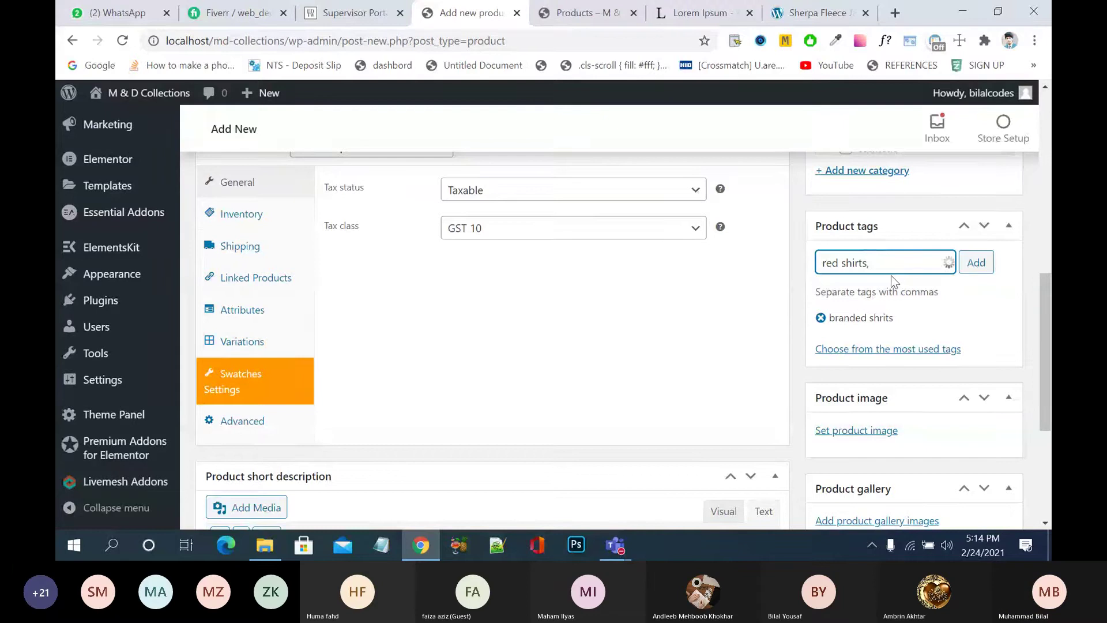
pyautogui.press('Return')
# - Add the 'green shirts' tag and clear leftover text from the tag field
pyautogui.write('g')
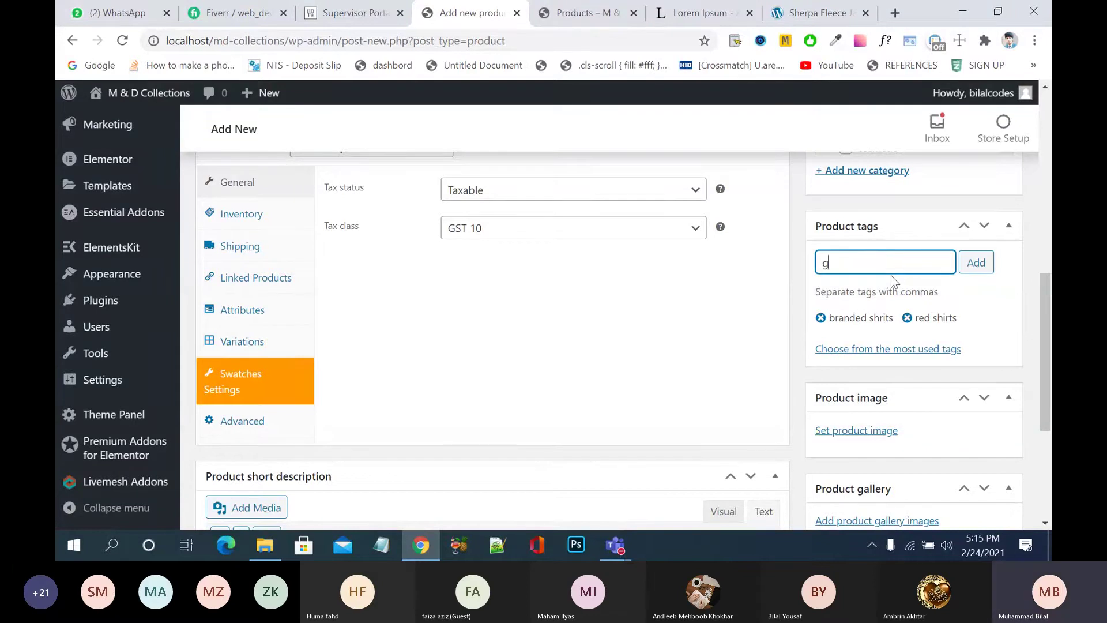
pyautogui.write('reen shi')
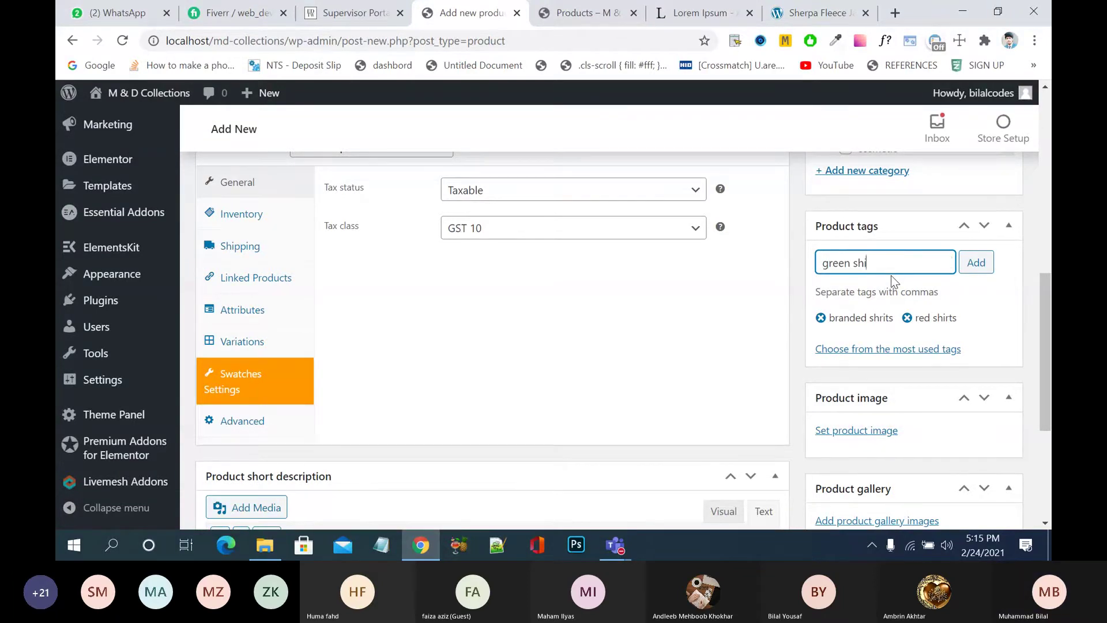
pyautogui.write('rts')
pyautogui.press('Return')
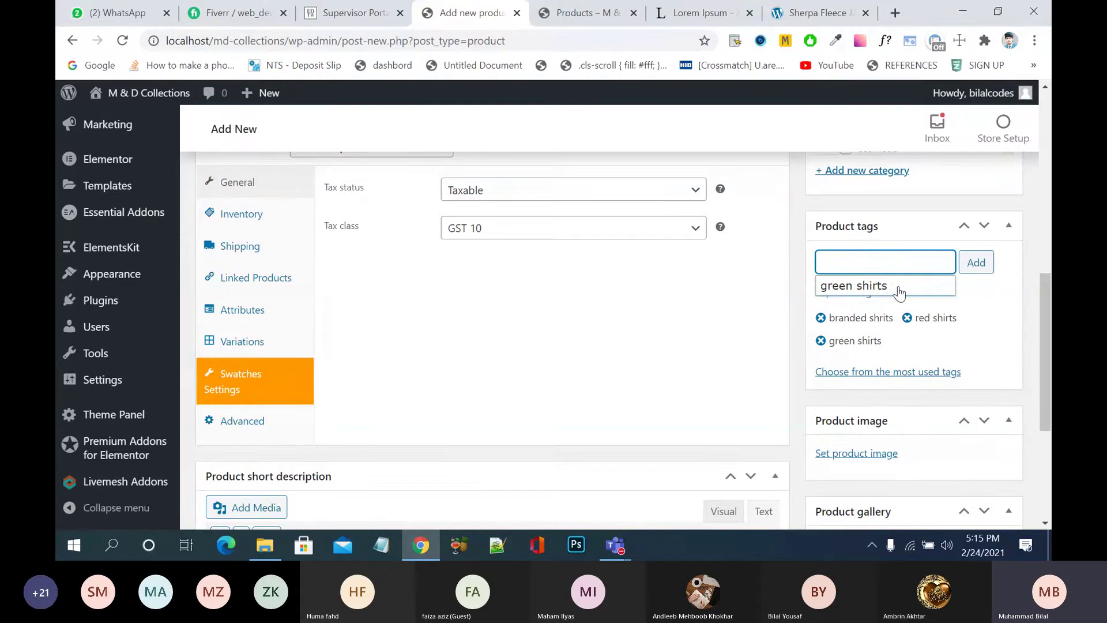
pyautogui.click(888, 286)
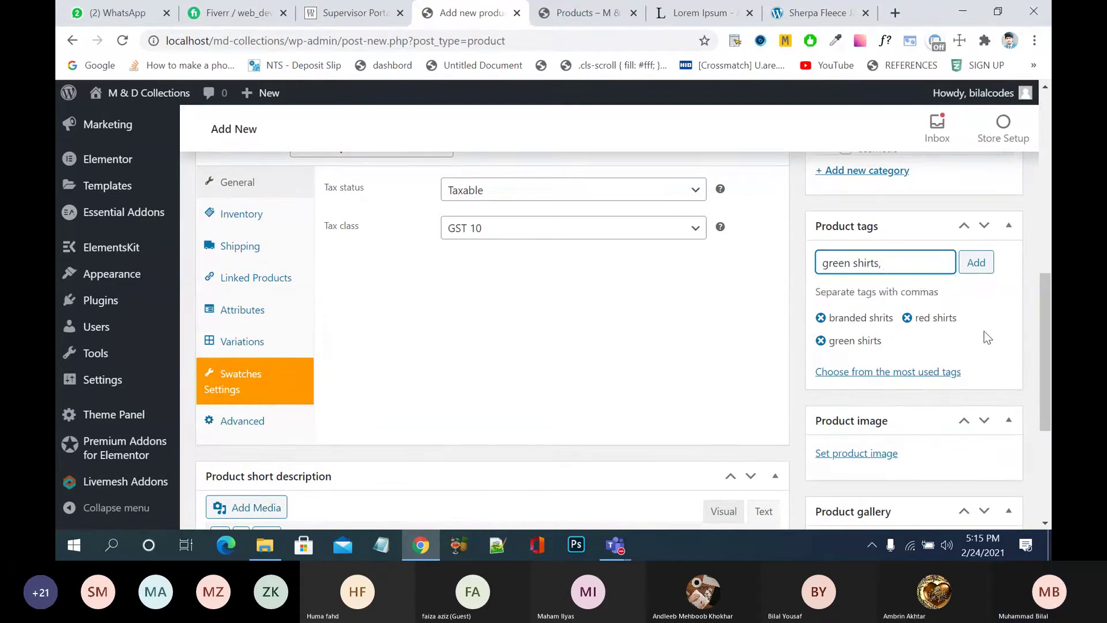
pyautogui.press('BackSpace')
pyautogui.press('BackSpace')
pyautogui.press('BackSpace')
pyautogui.press('BackSpace')
pyautogui.press('BackSpace')
pyautogui.press('BackSpace')
pyautogui.press('BackSpace')
pyautogui.press('BackSpace')
pyautogui.press('BackSpace')
pyautogui.press('BackSpace')
pyautogui.press('BackSpace')
pyautogui.press('BackSpace')
pyautogui.press('BackSpace')
# - Set the red V-neck photo as the product image, then remove it again
pyautogui.scroll(-1, 921, 358)
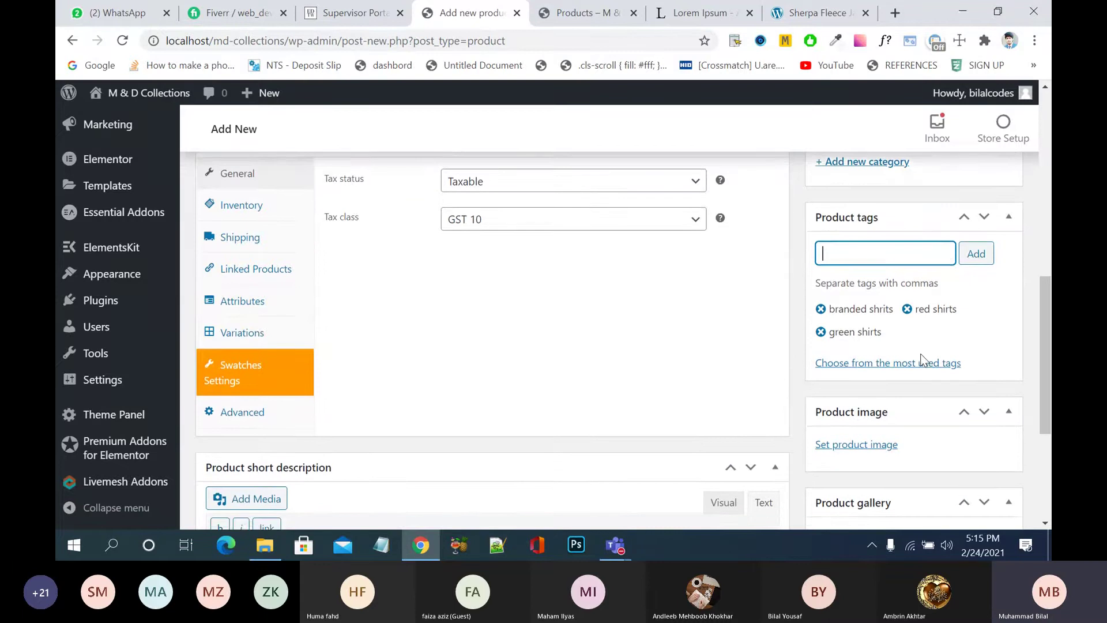
pyautogui.scroll(-2, 921, 358)
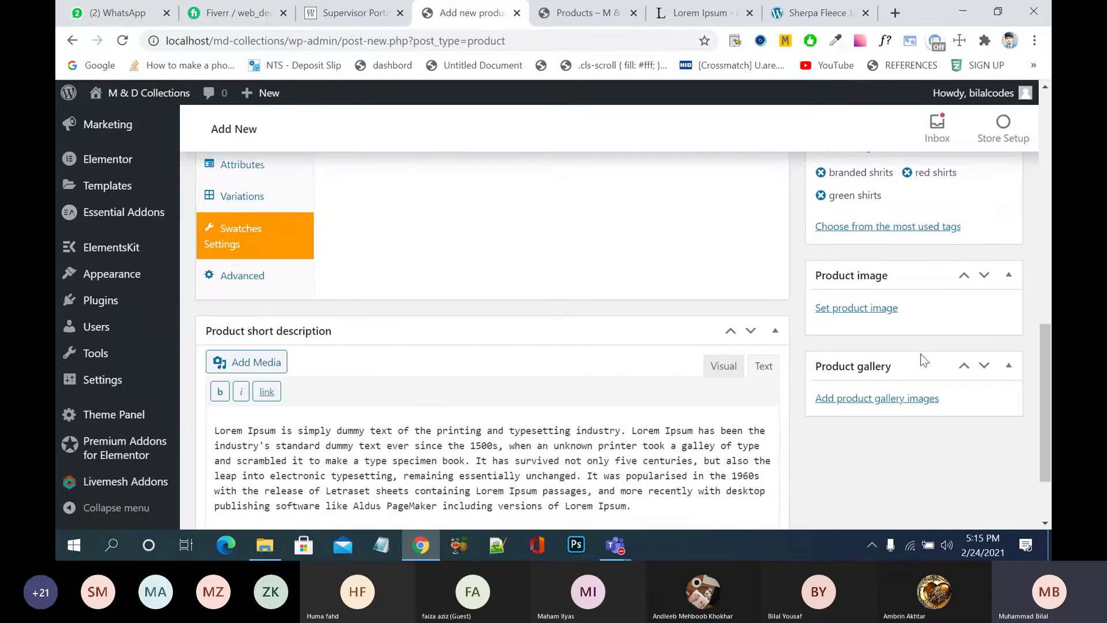
pyautogui.click(871, 310)
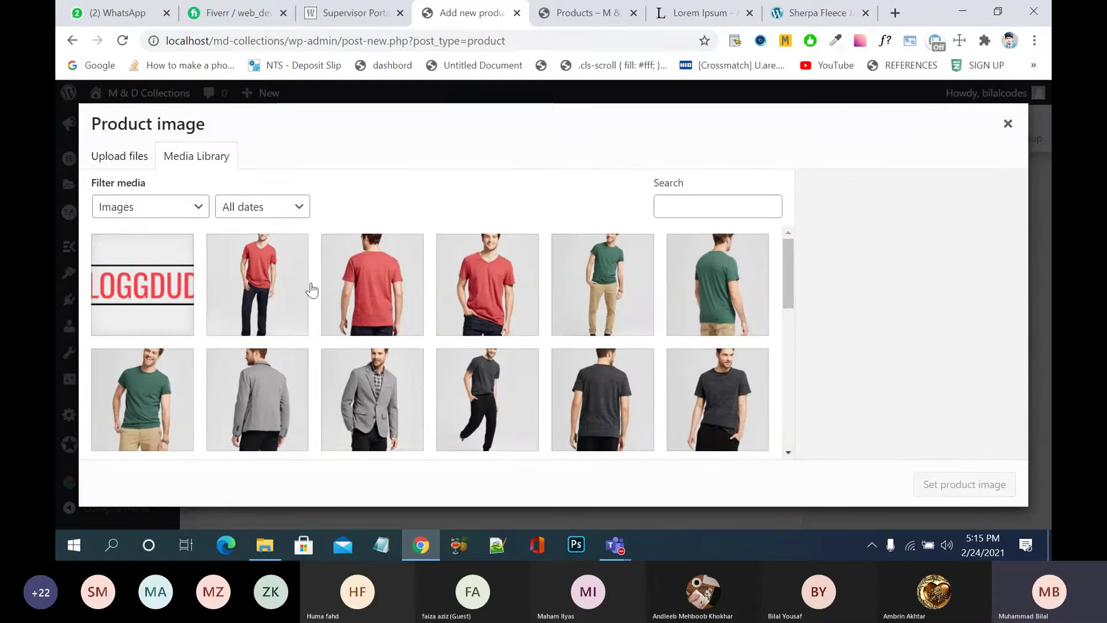
pyautogui.click(487, 301)
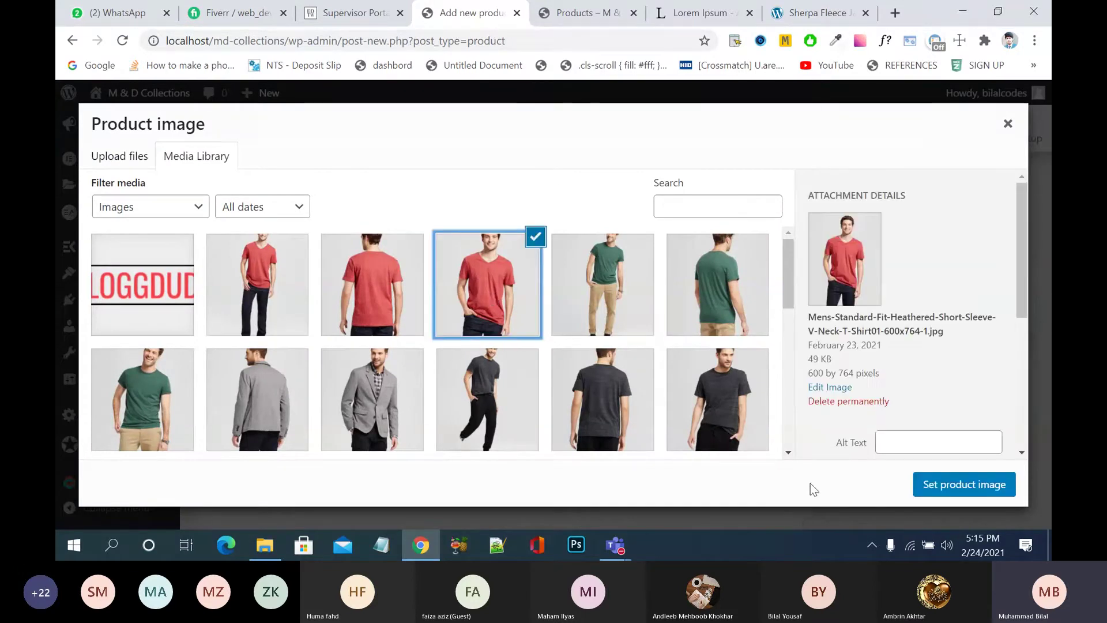
pyautogui.click(949, 485)
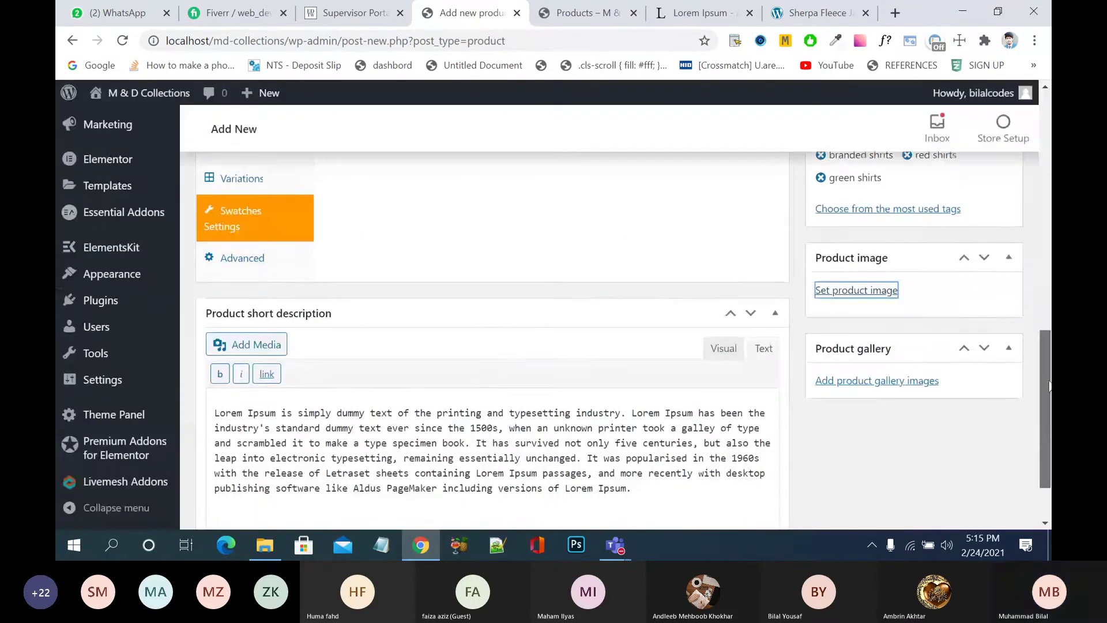
pyautogui.moveTo(1050, 387); pyautogui.dragTo(1046, 430)
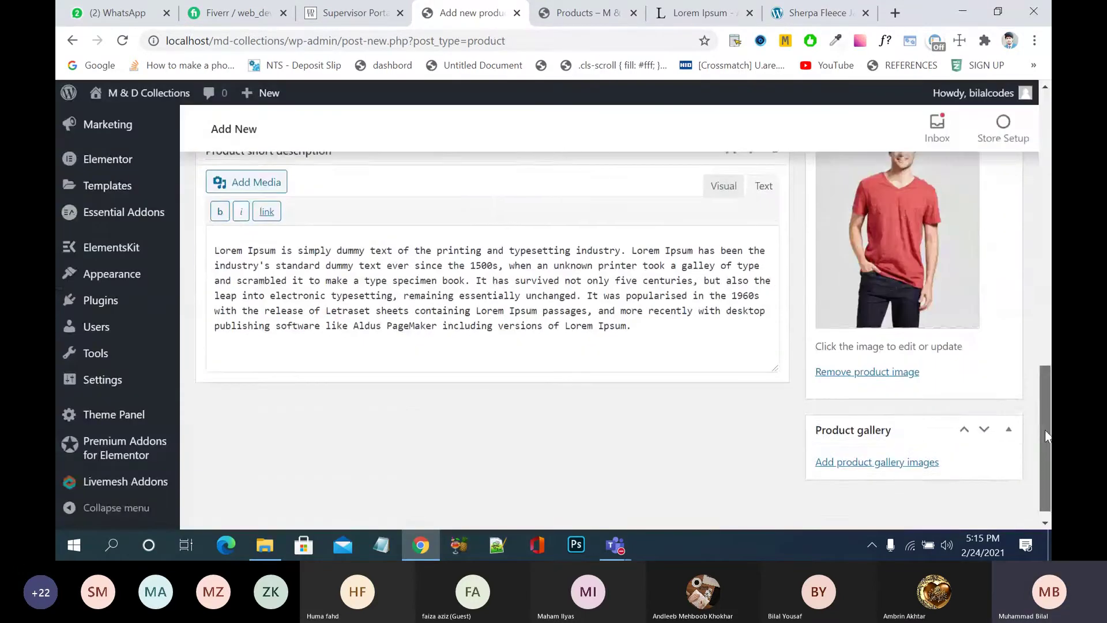
pyautogui.click(887, 368)
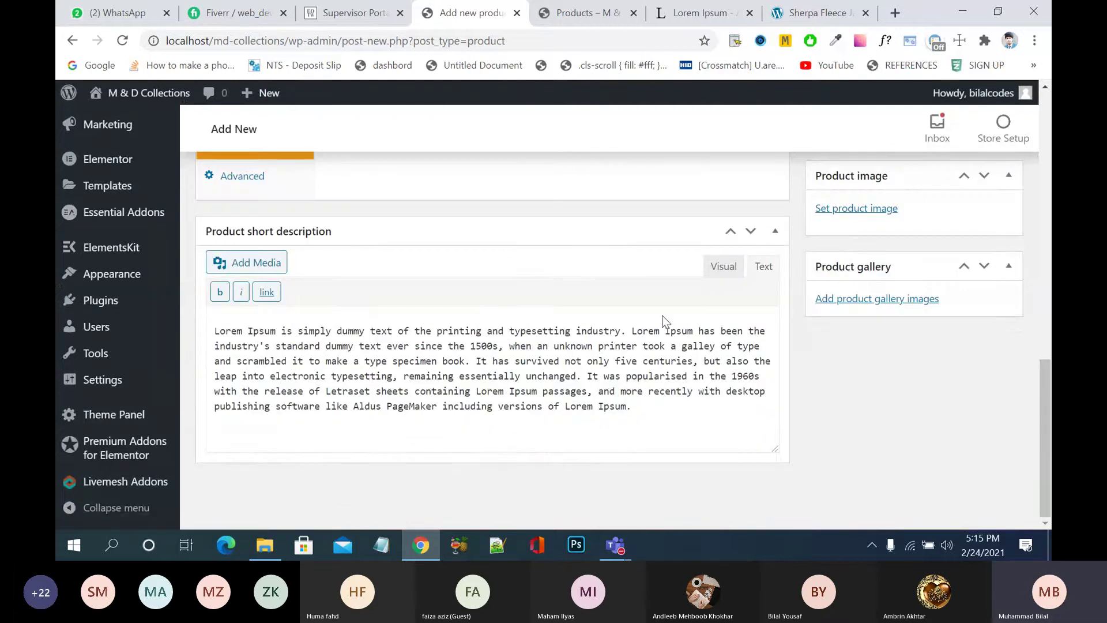
# - Open the gallery image picker, try red shirt photos, and close it without adding
pyautogui.click(880, 299)
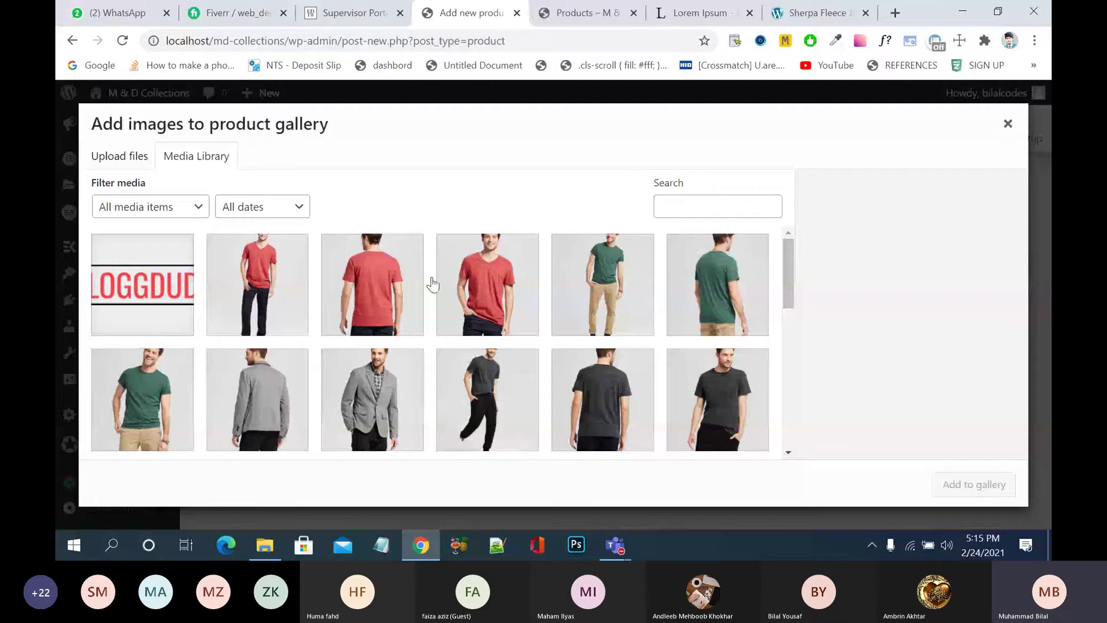
pyautogui.click(282, 281)
pyautogui.click(352, 286)
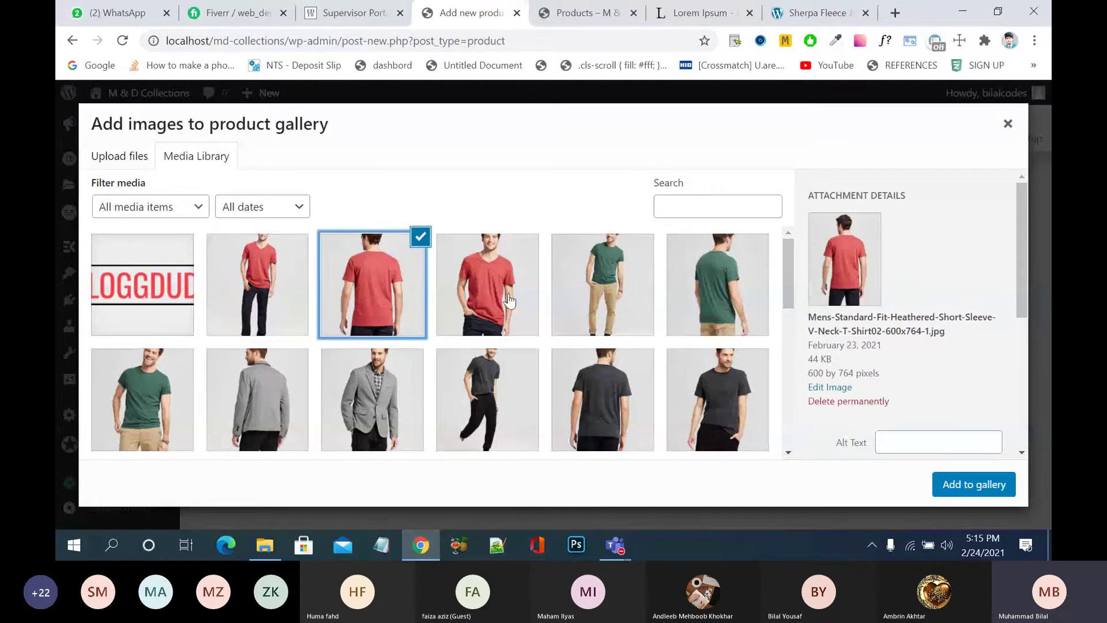
pyautogui.click(265, 269)
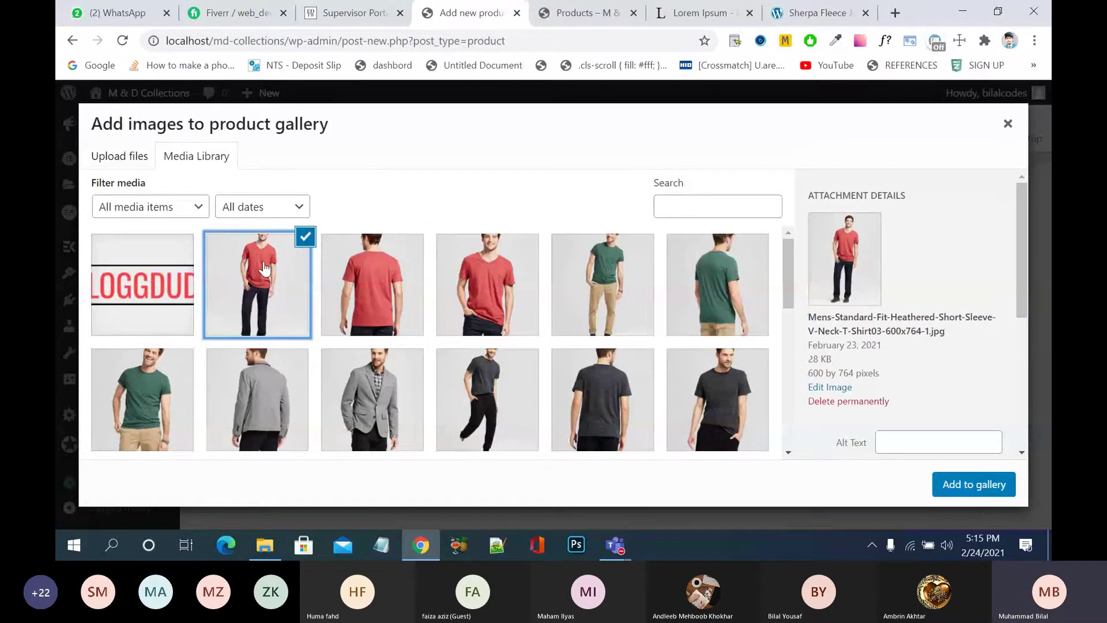
pyautogui.click(1008, 124)
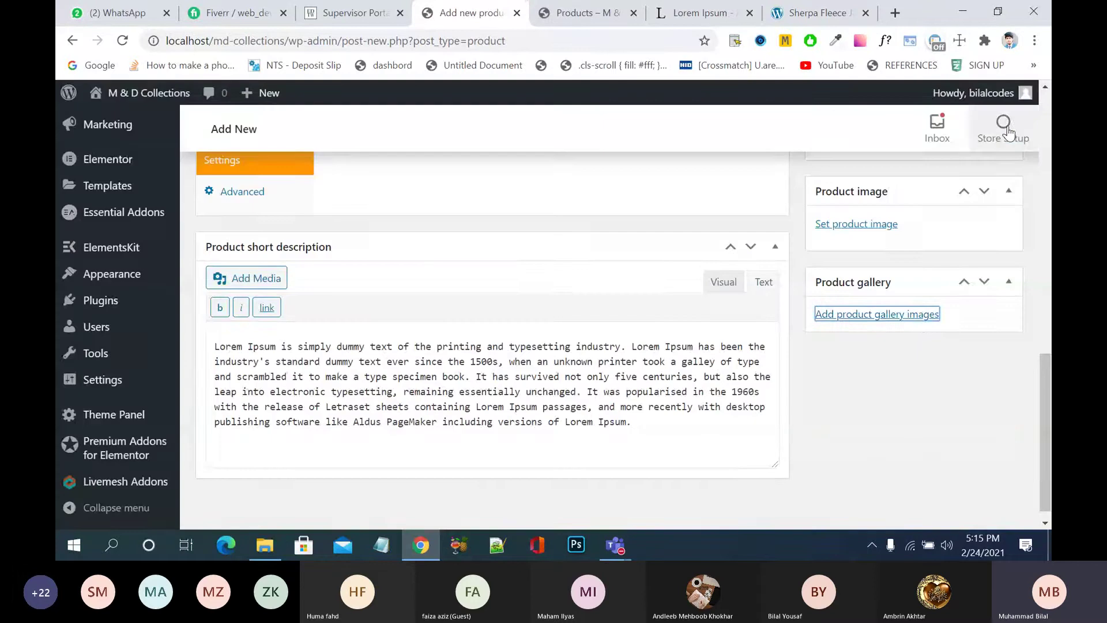
# - Select the red shirt back-view and full-length photos and add them to the gallery
pyautogui.click(920, 323)
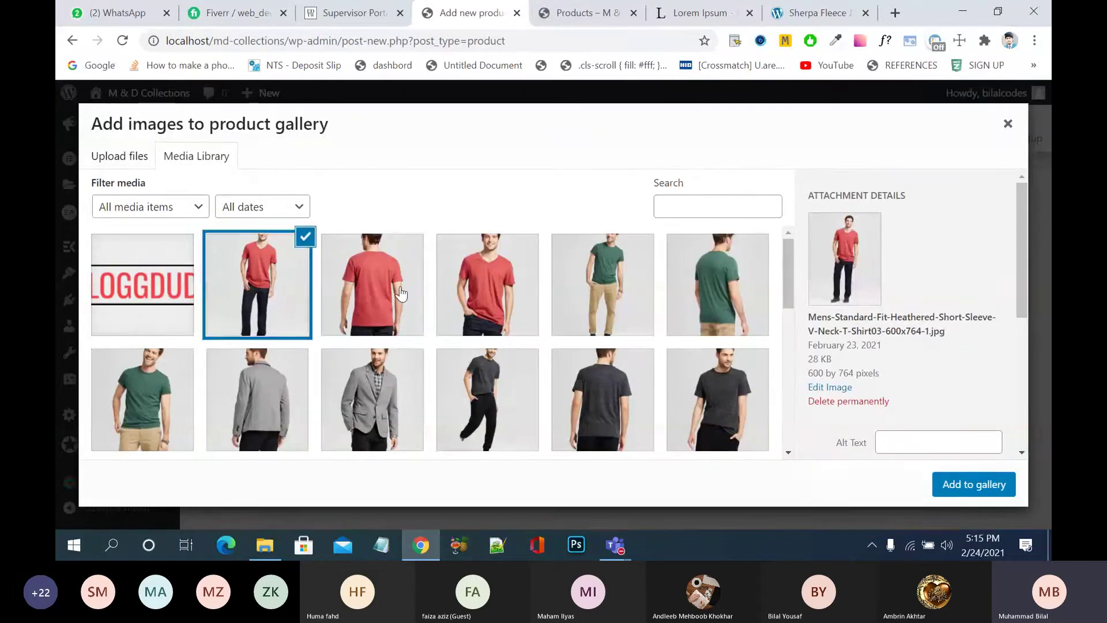
pyautogui.click(327, 297)
pyautogui.click(264, 298)
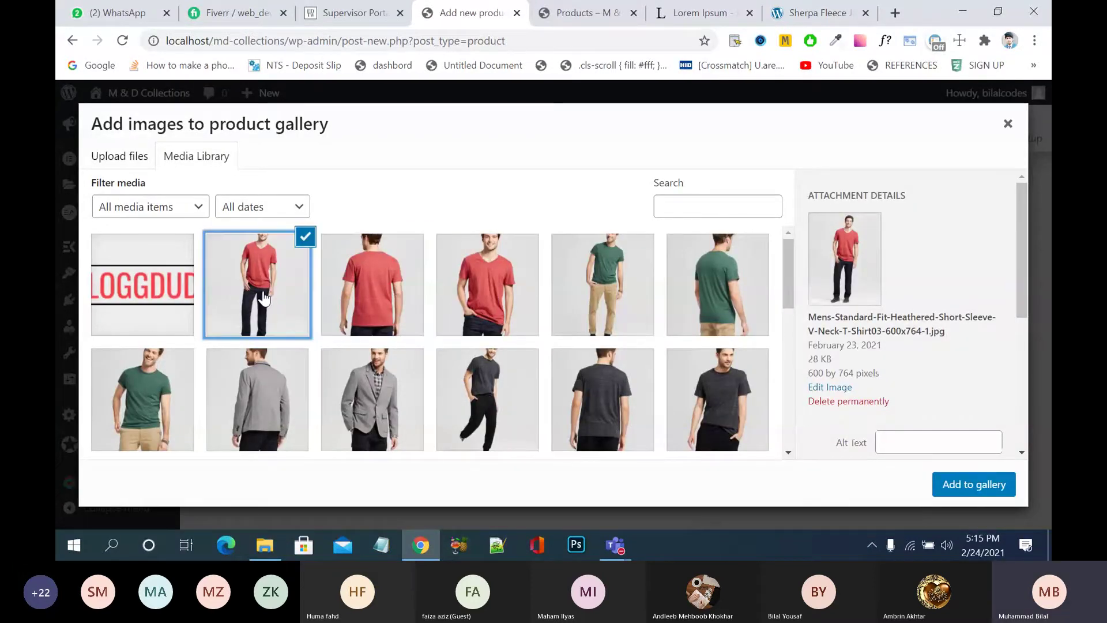
pyautogui.click(472, 295)
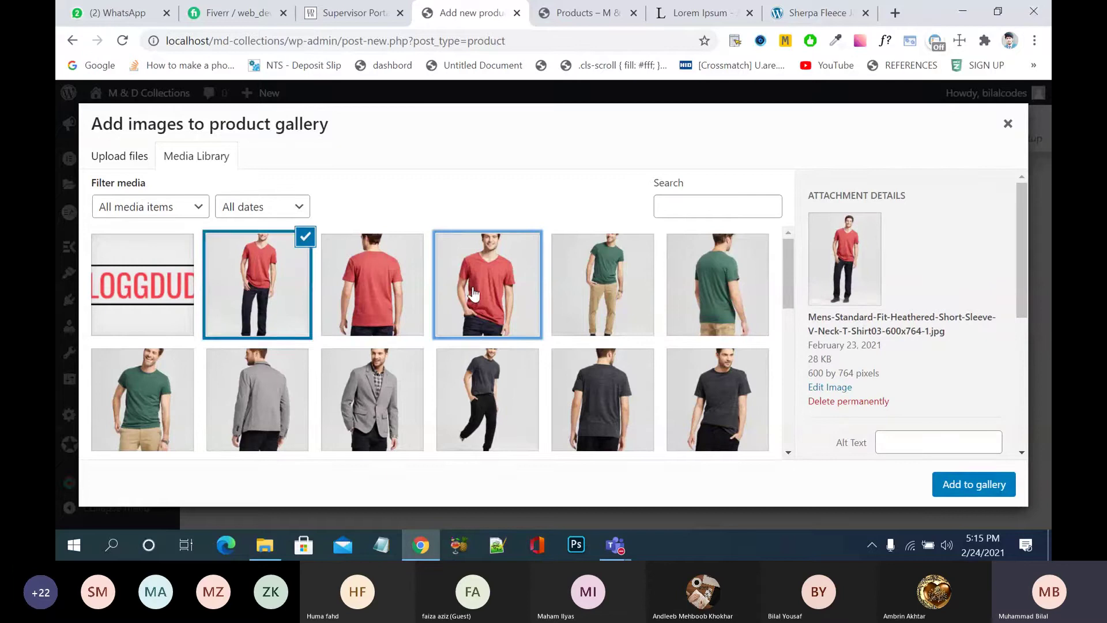
pyautogui.click(622, 295)
pyautogui.click(147, 410)
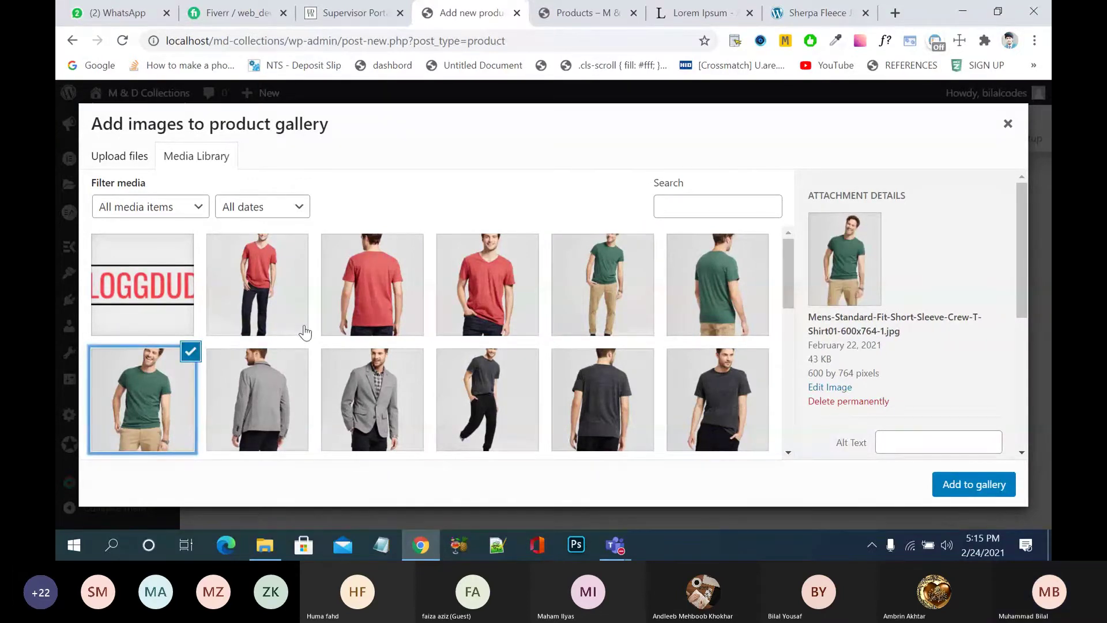
pyautogui.click(294, 297)
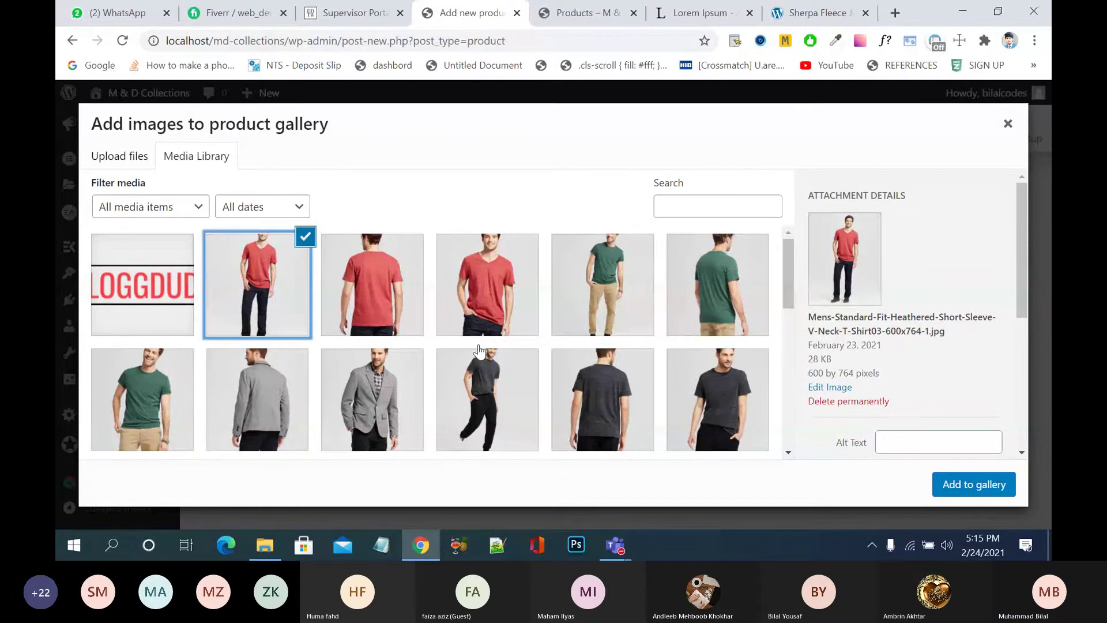
pyautogui.keyDown('shift'); pyautogui.click(495, 301); pyautogui.keyUp('shift')
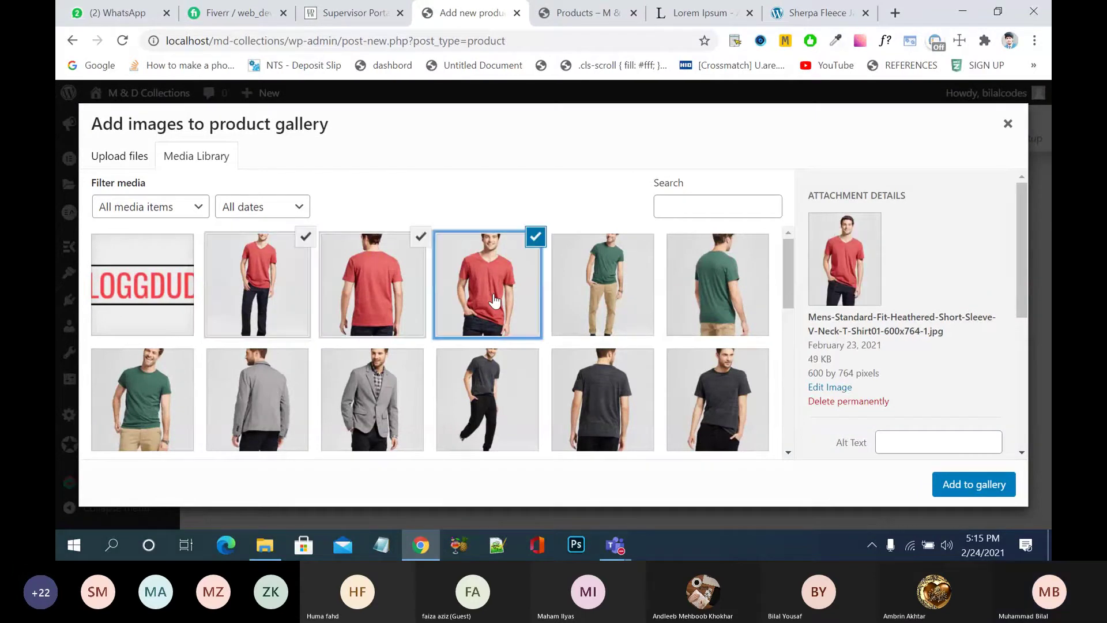
pyautogui.click(400, 288)
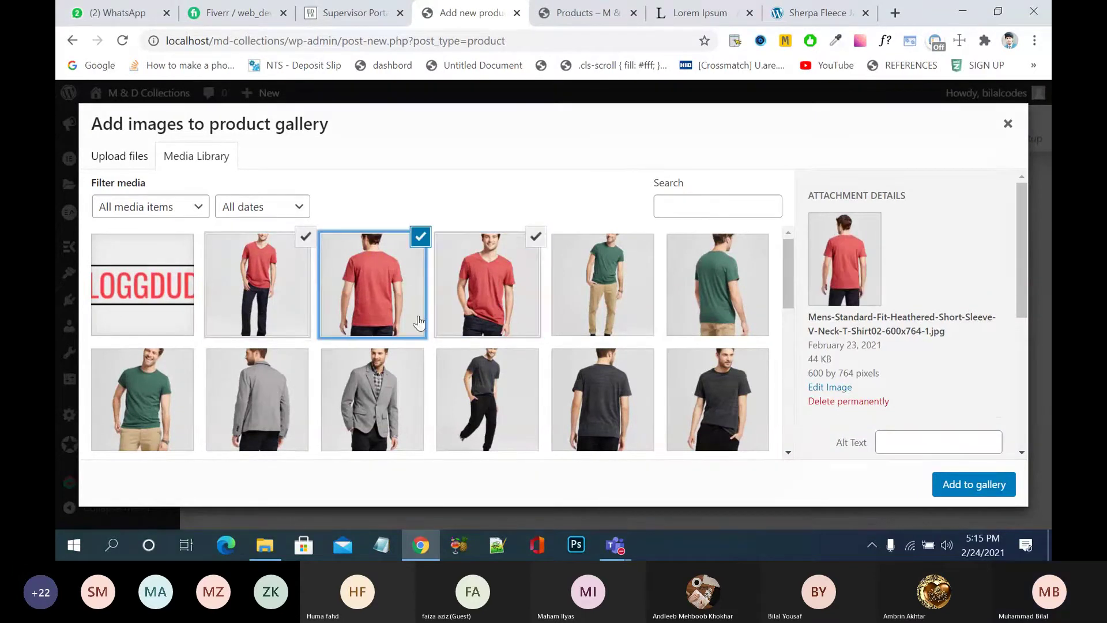
pyautogui.click(402, 298)
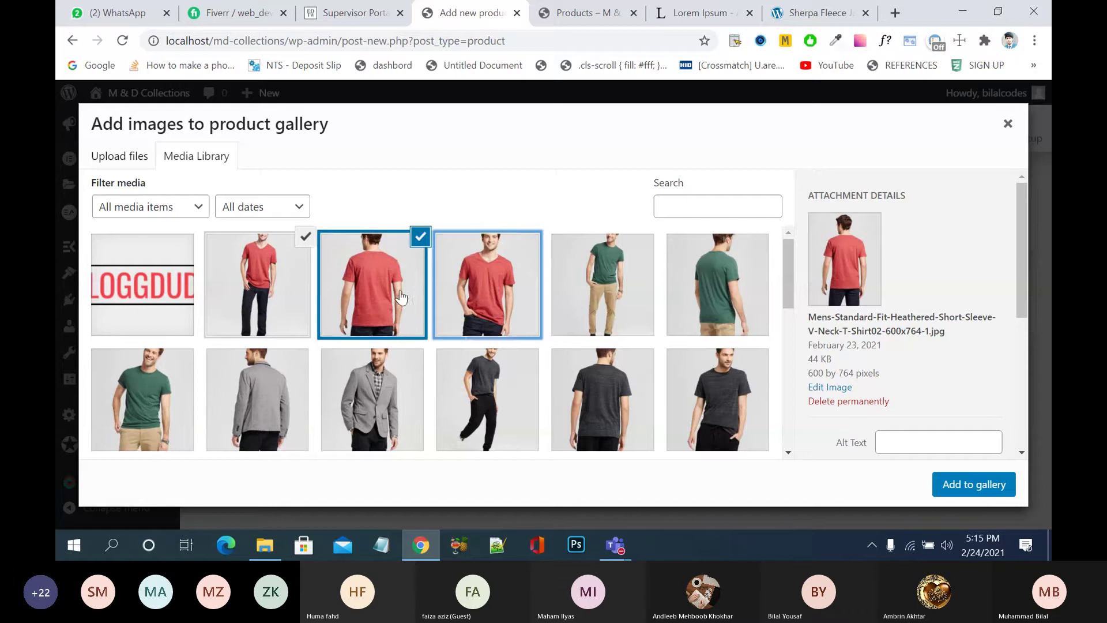
pyautogui.click(468, 287)
pyautogui.click(468, 286)
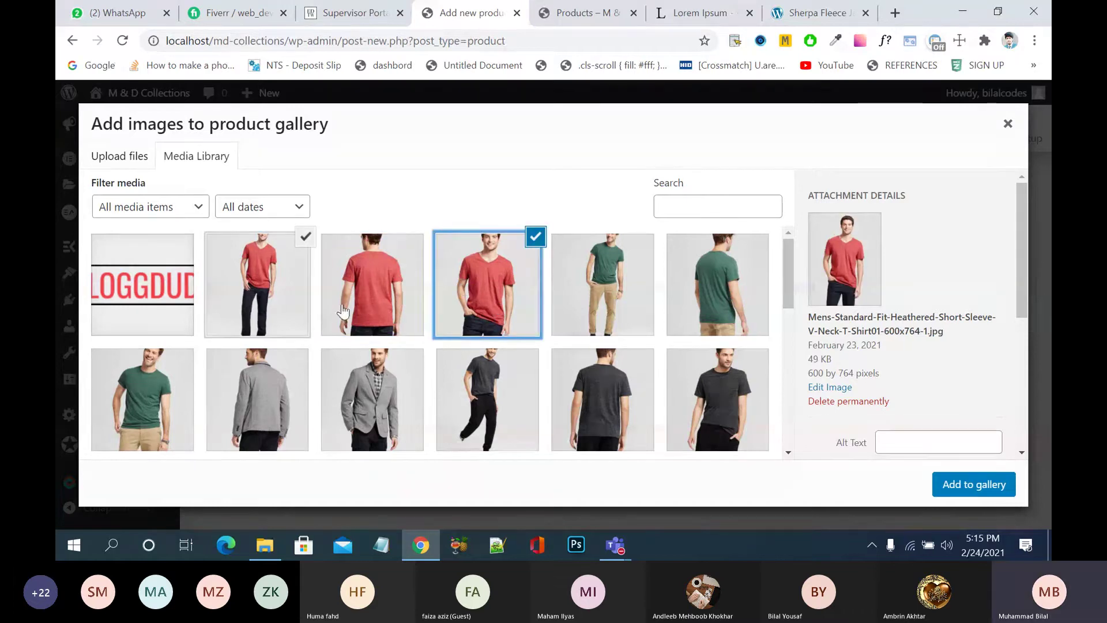
pyautogui.click(383, 287)
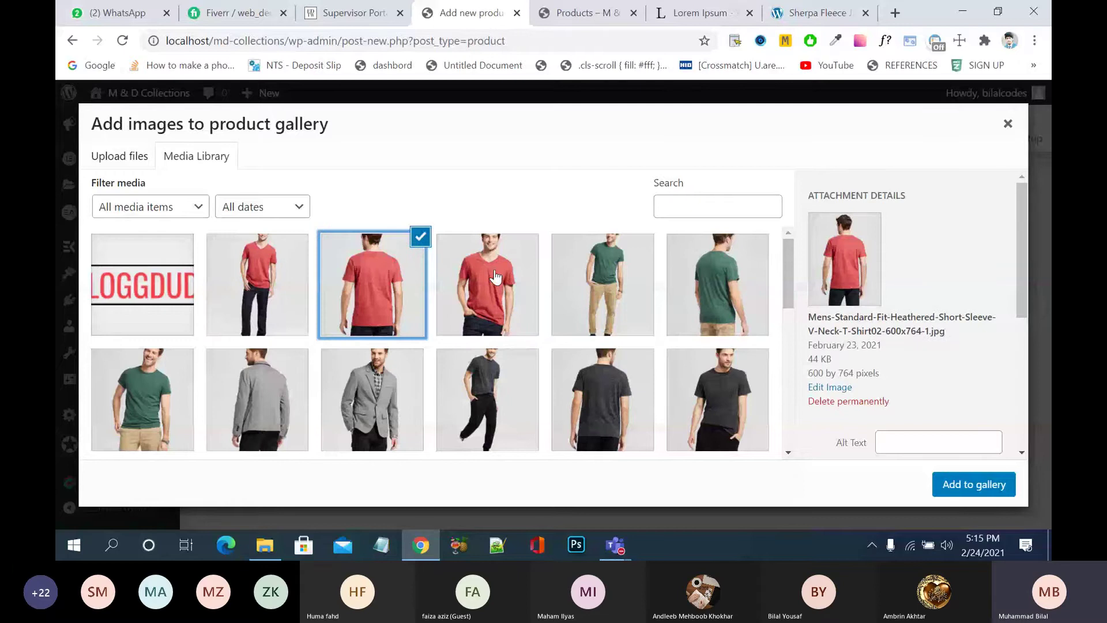
pyautogui.click(257, 284)
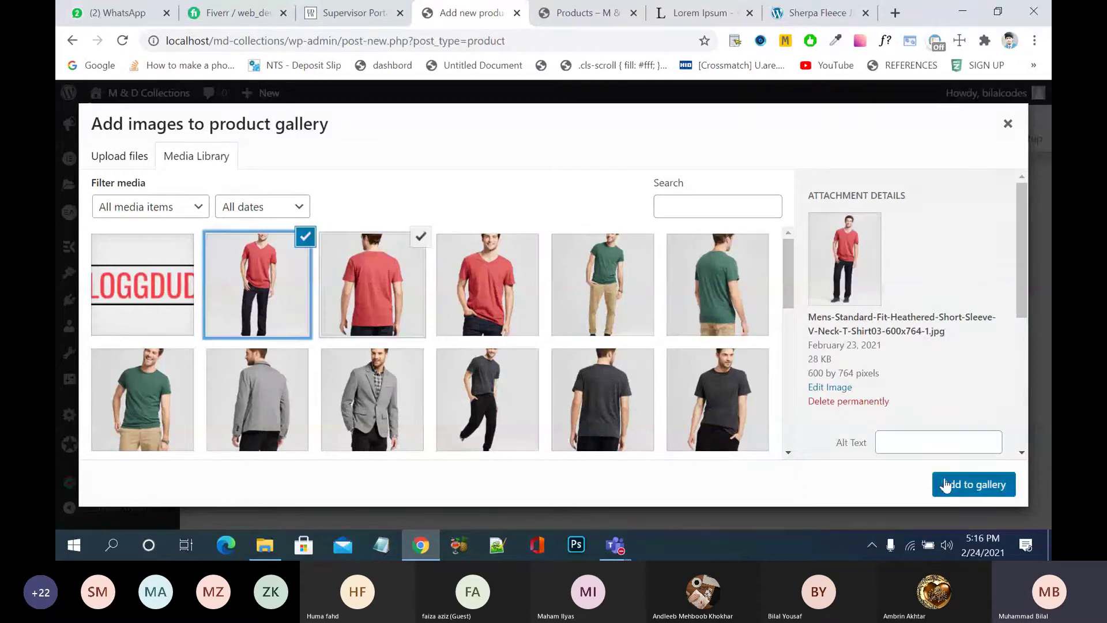
pyautogui.click(954, 485)
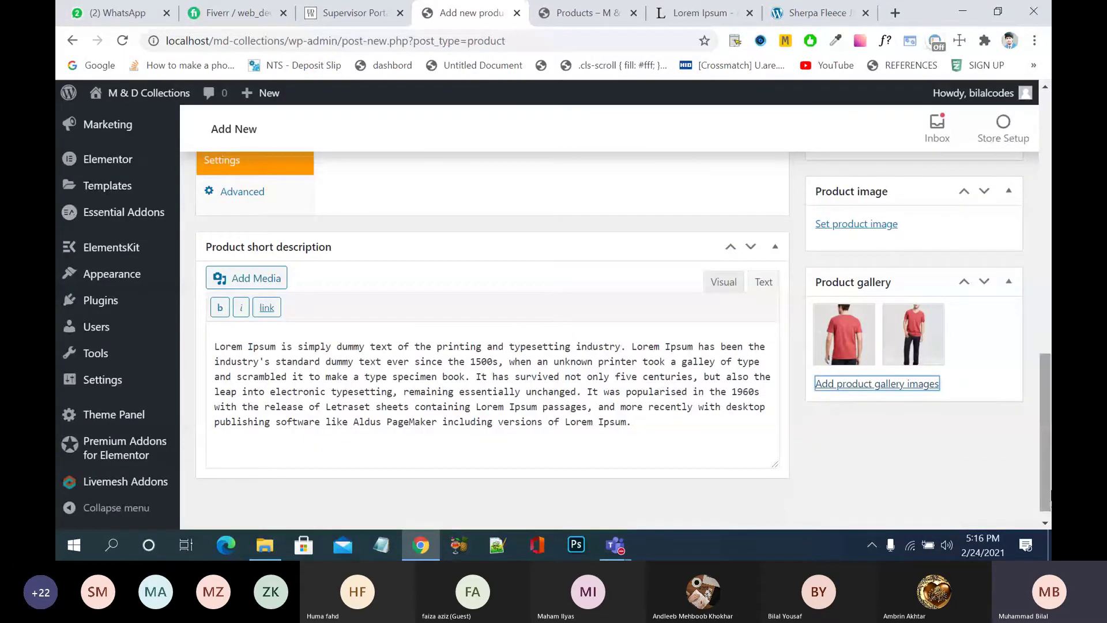
# - Scroll to the top and publish the product
pyautogui.moveTo(1047, 490); pyautogui.dragTo(1047, 375)
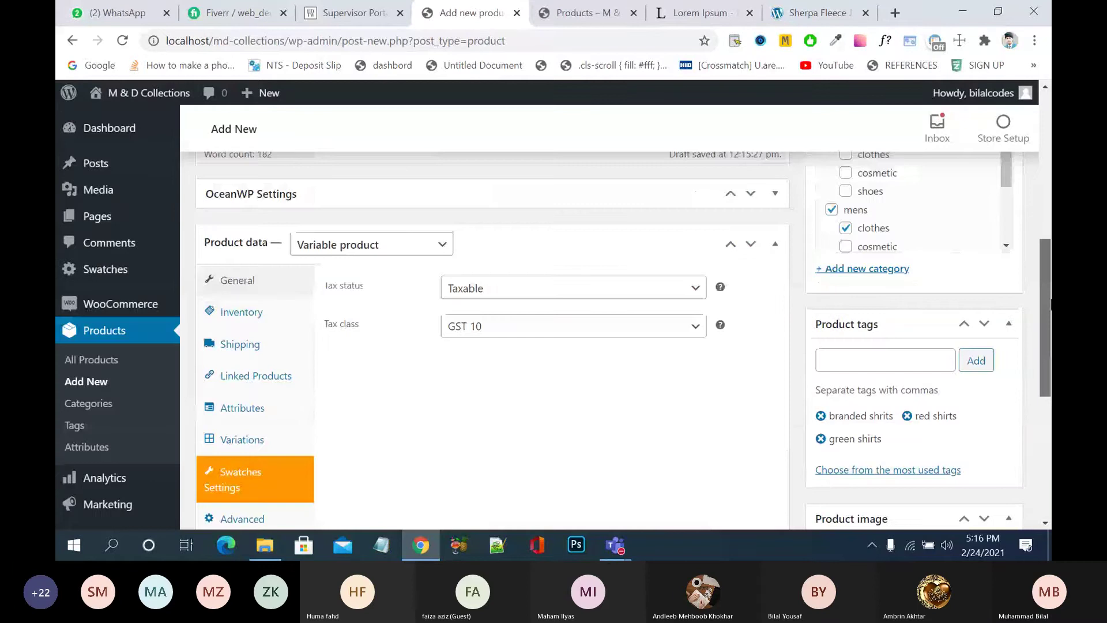
pyautogui.scroll(10, 983, 345)
pyautogui.click(988, 419)
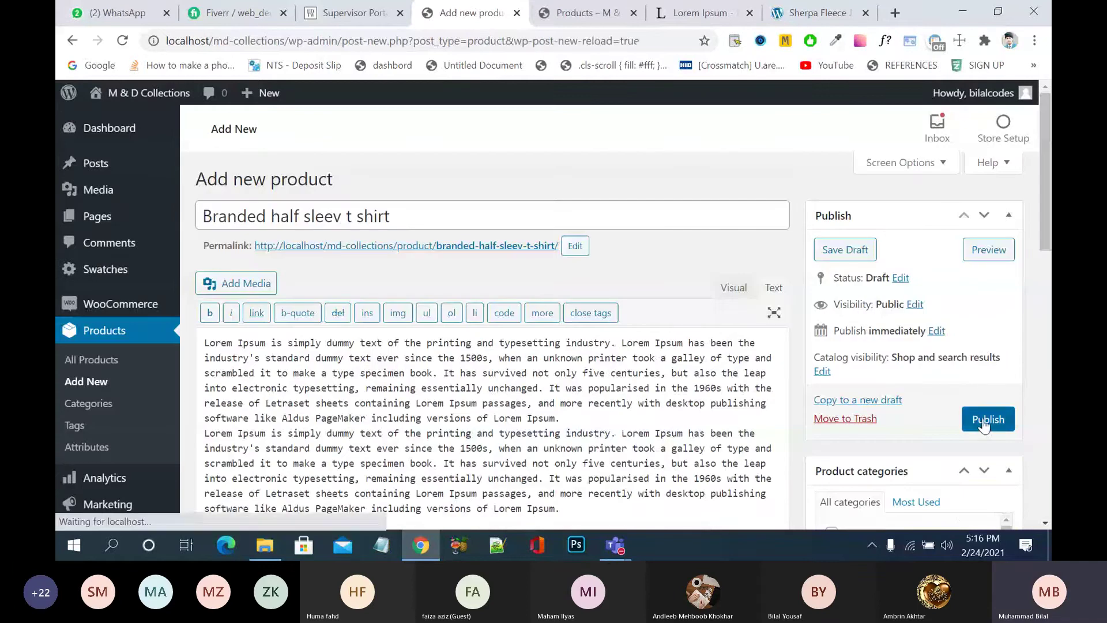
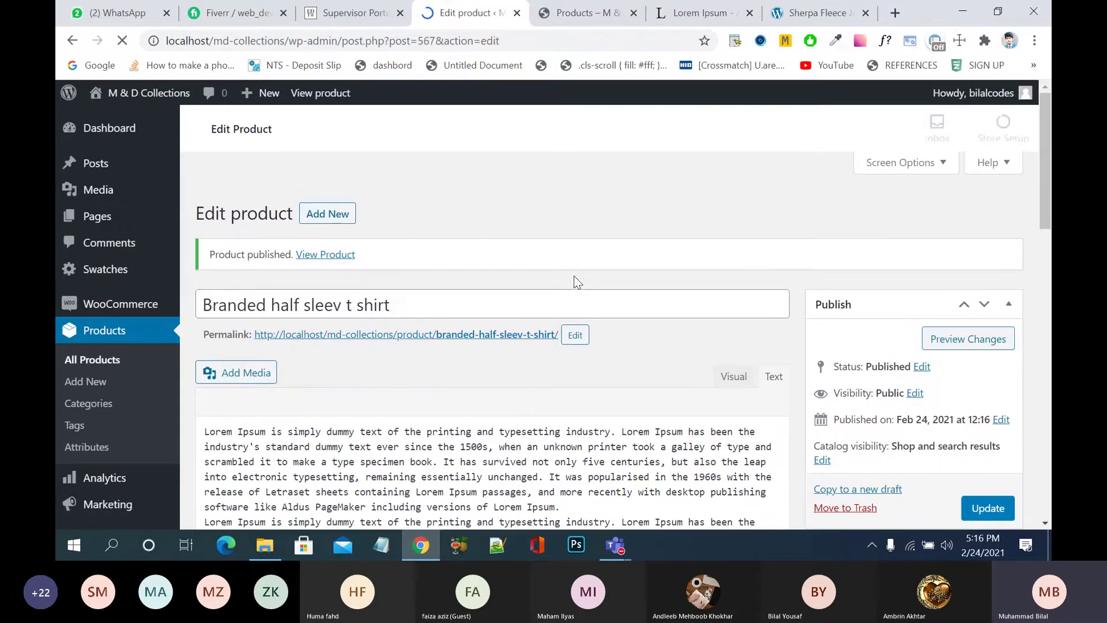
# - Browse the shop page listings, such as the Mens (5) products, and reload it
pyautogui.click(586, 26)
pyautogui.moveTo(594, 209)
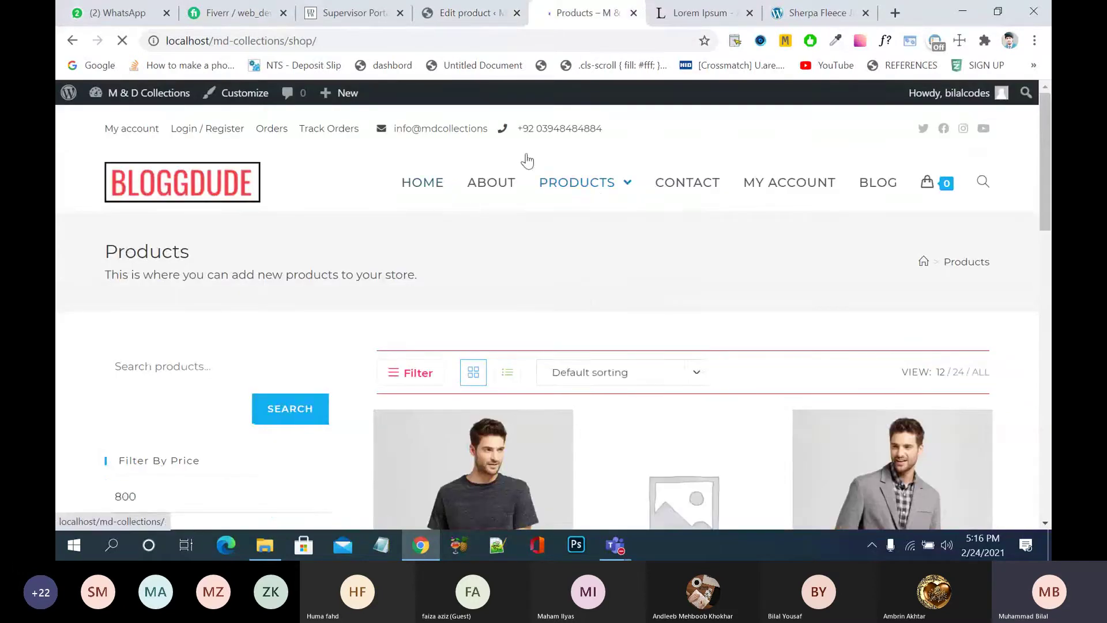
pyautogui.moveTo(577, 182)
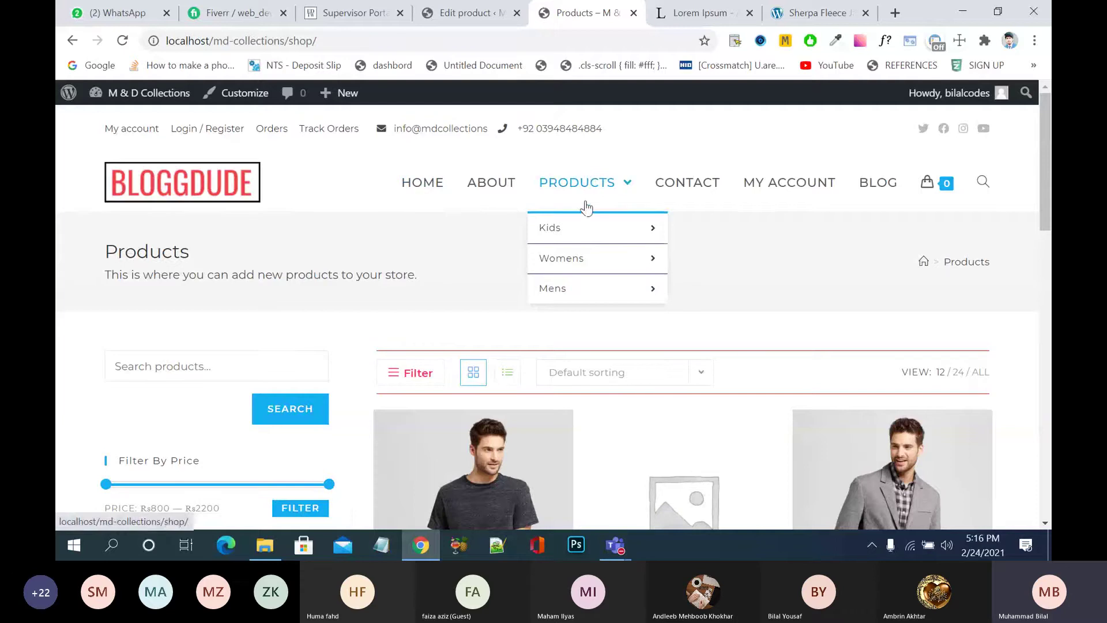
pyautogui.moveTo(594, 228)
pyautogui.scroll(-3, 846, 254)
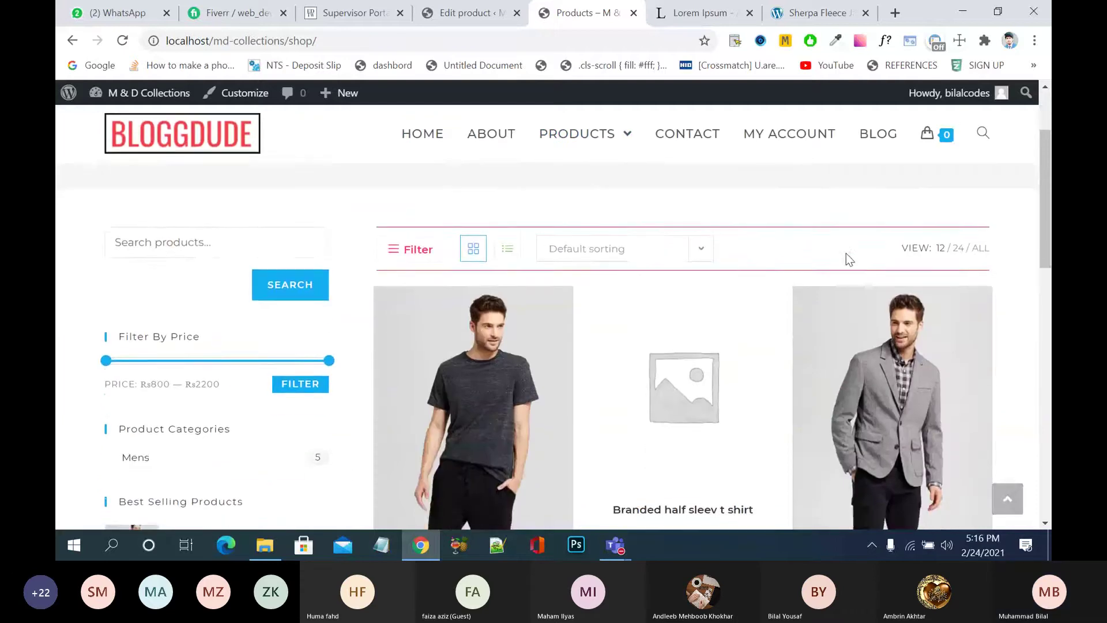
pyautogui.scroll(-1, 846, 254)
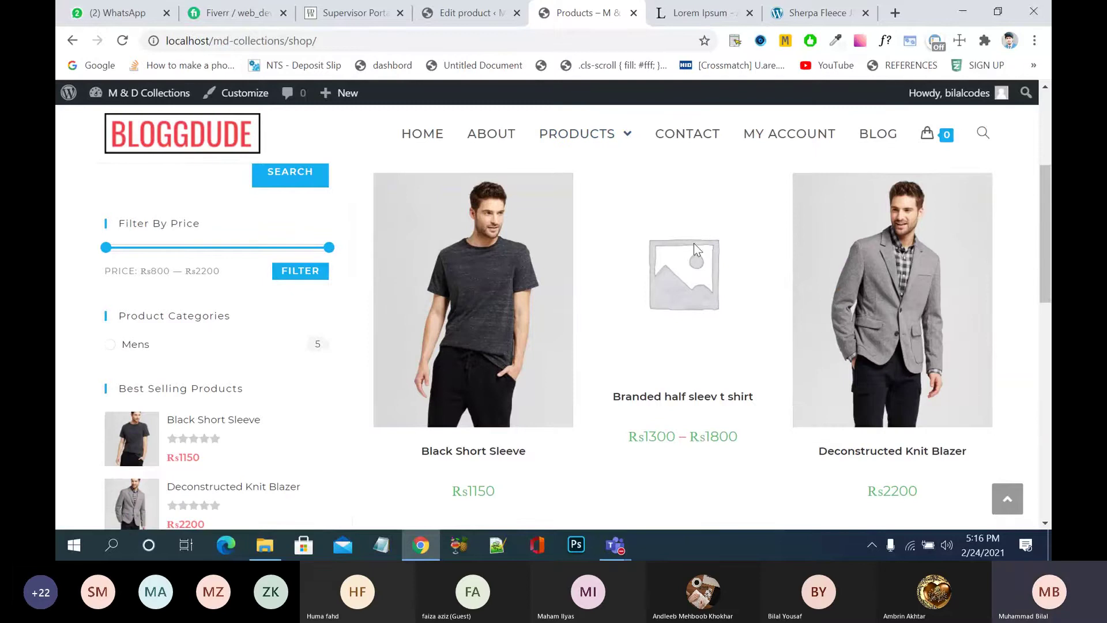
pyautogui.click(563, 129)
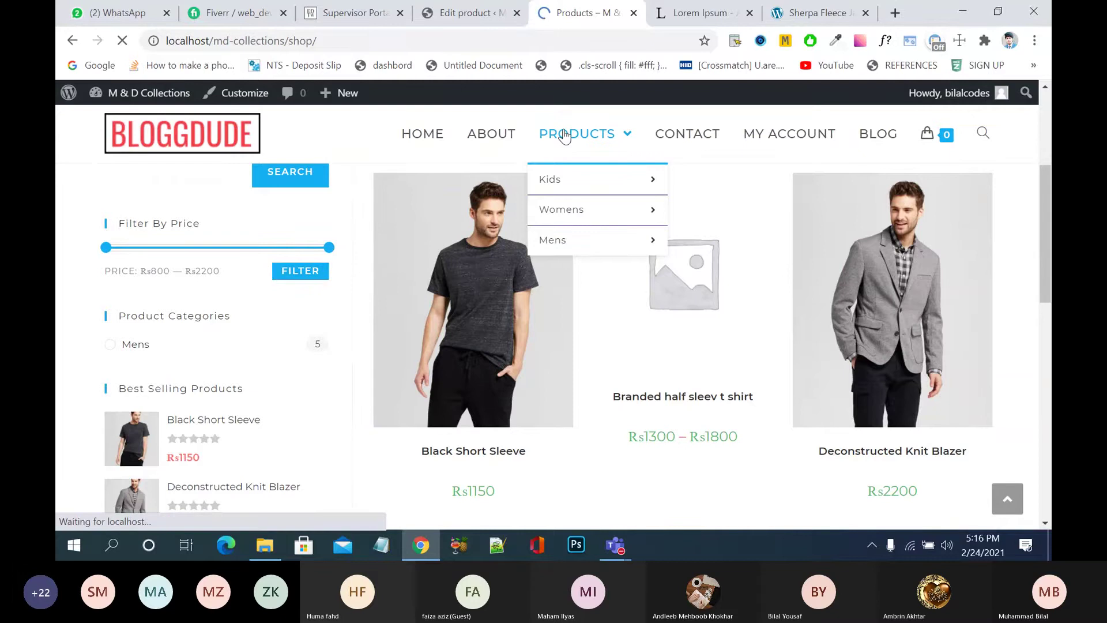
pyautogui.scroll(-2, 692, 473)
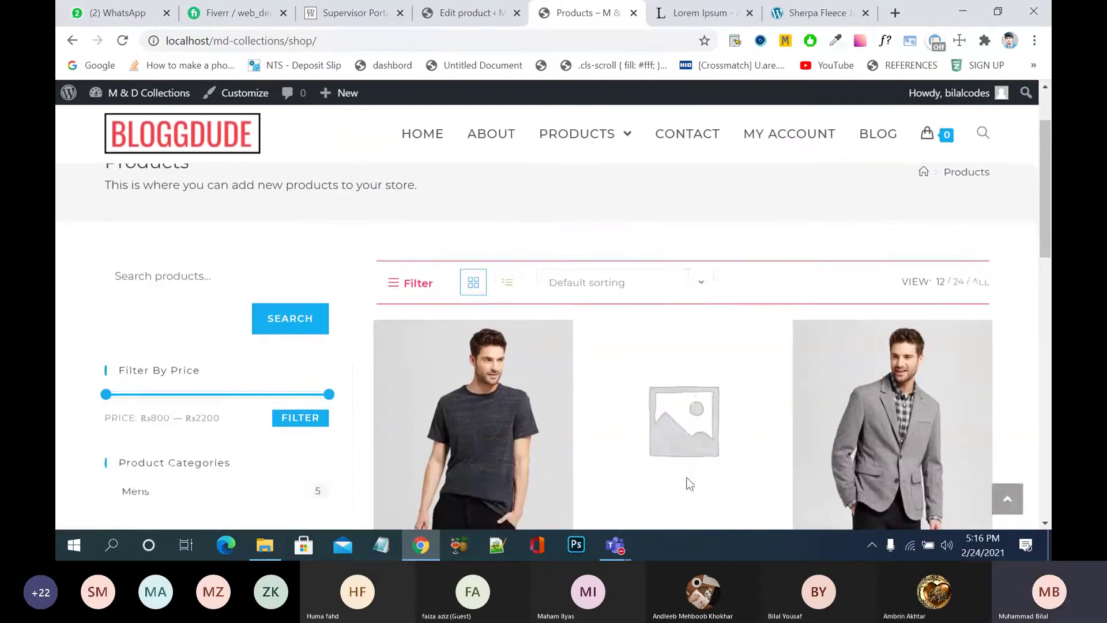
# - Set the red V-neck photo as the Branded half sleev t shirt's product image
pyautogui.click(430, 8)
pyautogui.scroll(-10, 774, 369)
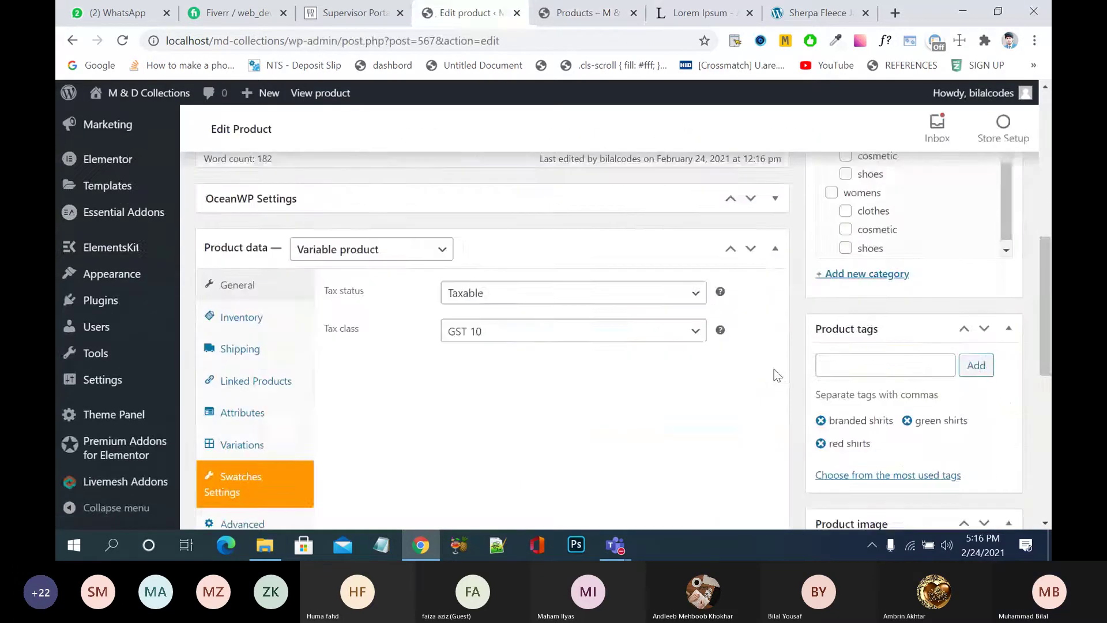
pyautogui.scroll(-2, 777, 375)
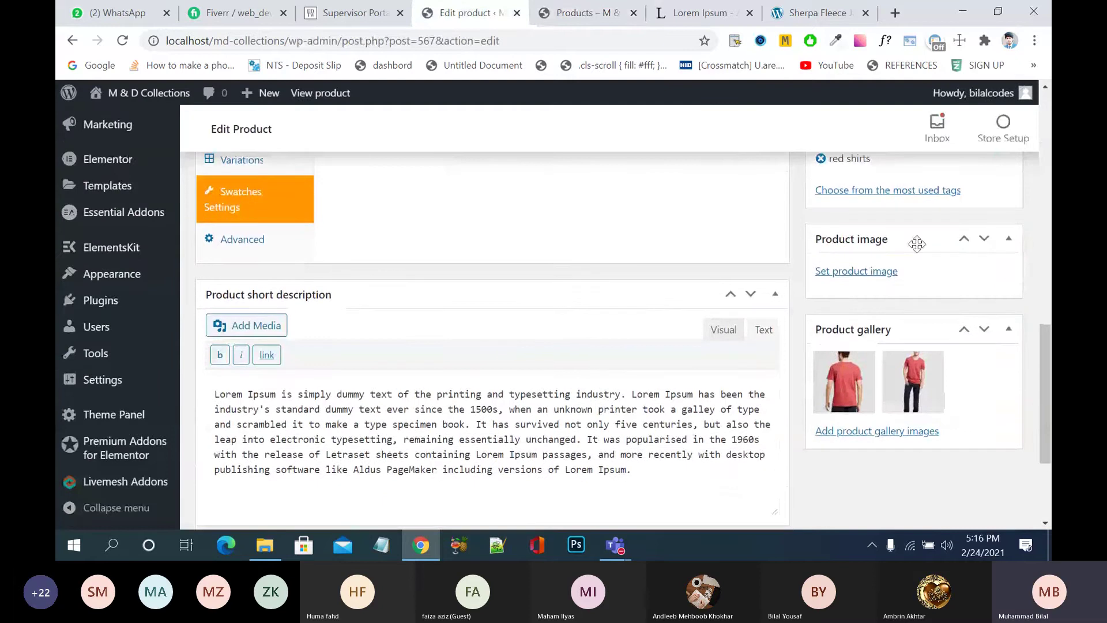
pyautogui.click(877, 272)
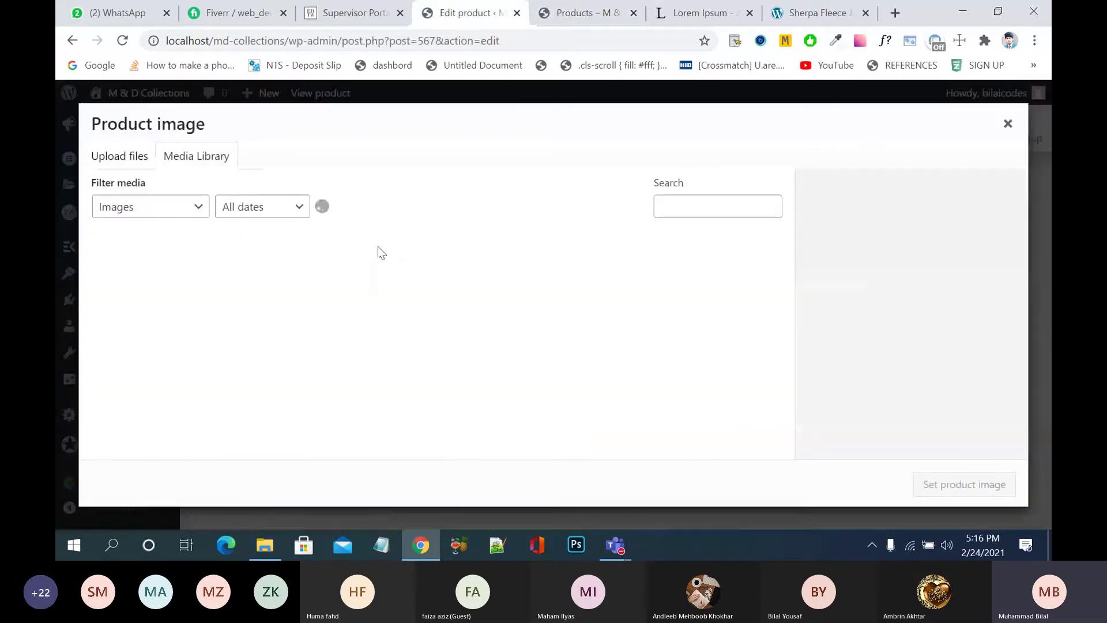
pyautogui.click(488, 282)
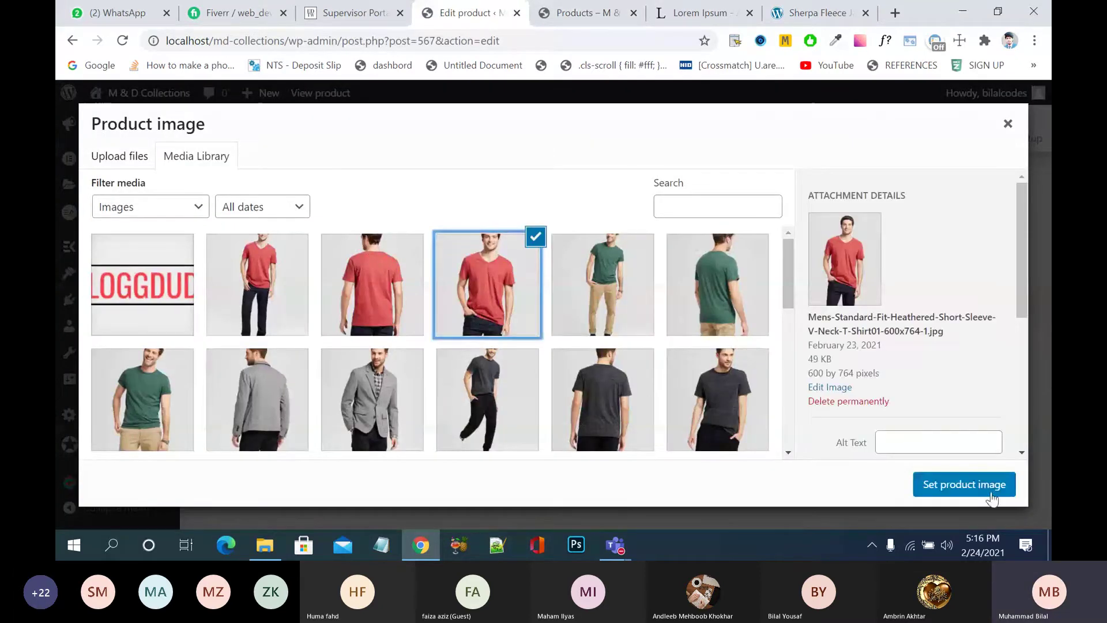
pyautogui.click(991, 493)
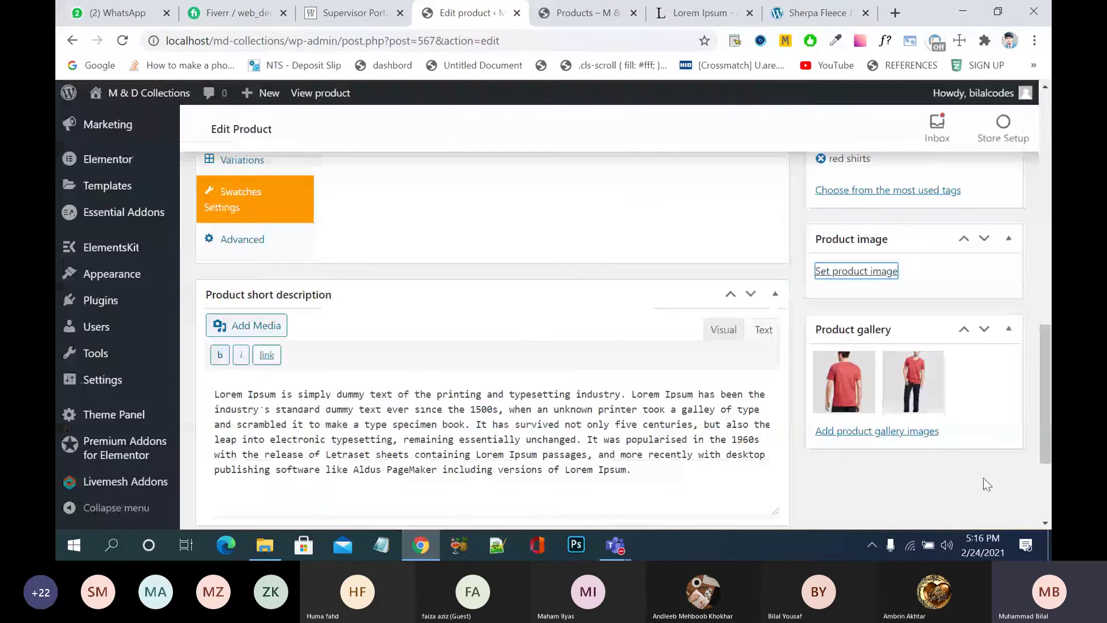
# - Update the product and return to the shop page
pyautogui.scroll(-4, 612, 311)
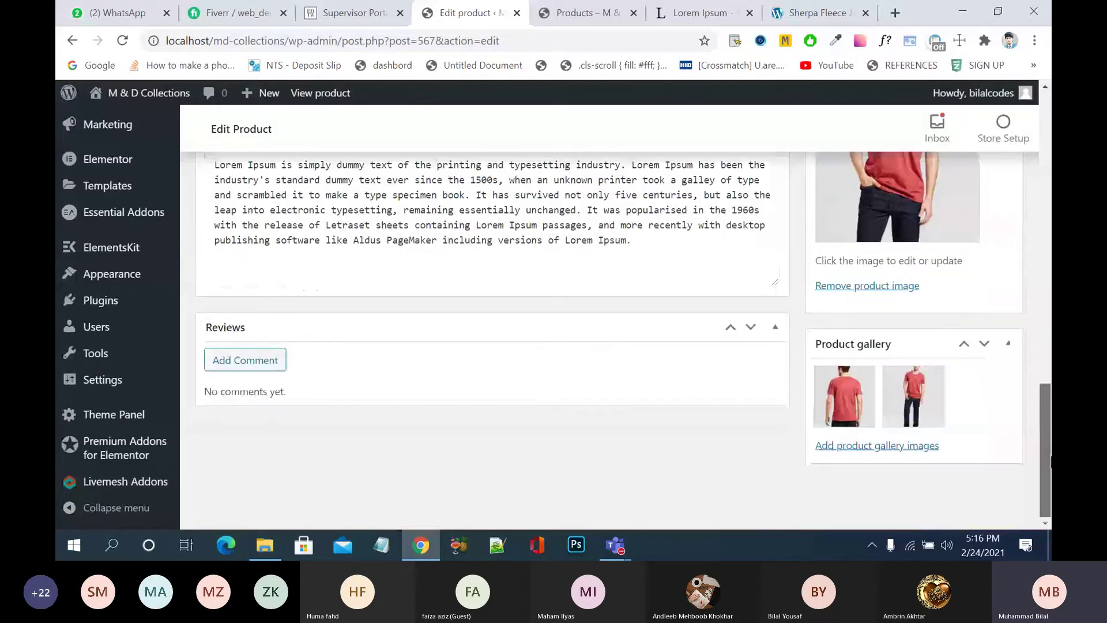
pyautogui.scroll(5, 612, 311)
pyautogui.click(987, 472)
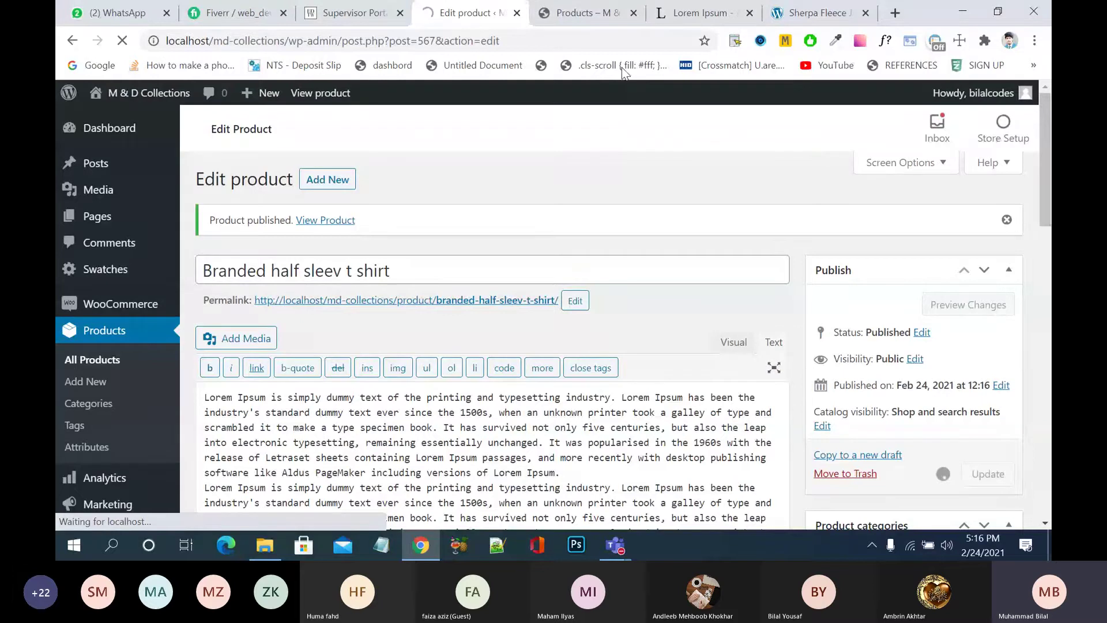
pyautogui.click(583, 13)
pyautogui.scroll(-2, 717, 484)
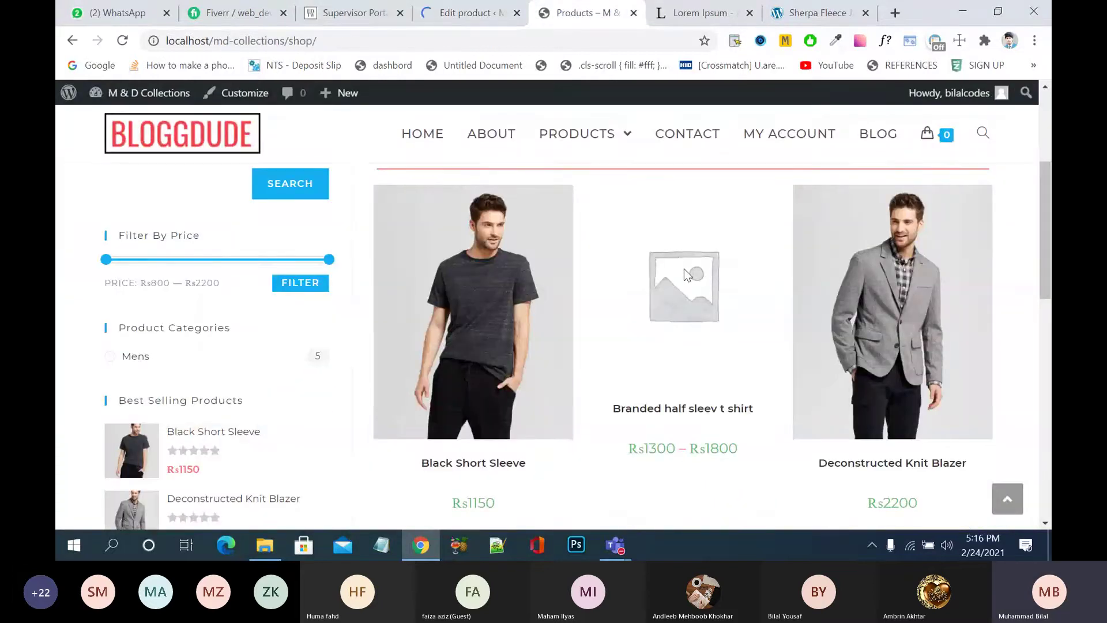
# - Reload the shop page and open the Branded half sleev t shirt product page
pyautogui.click(124, 43)
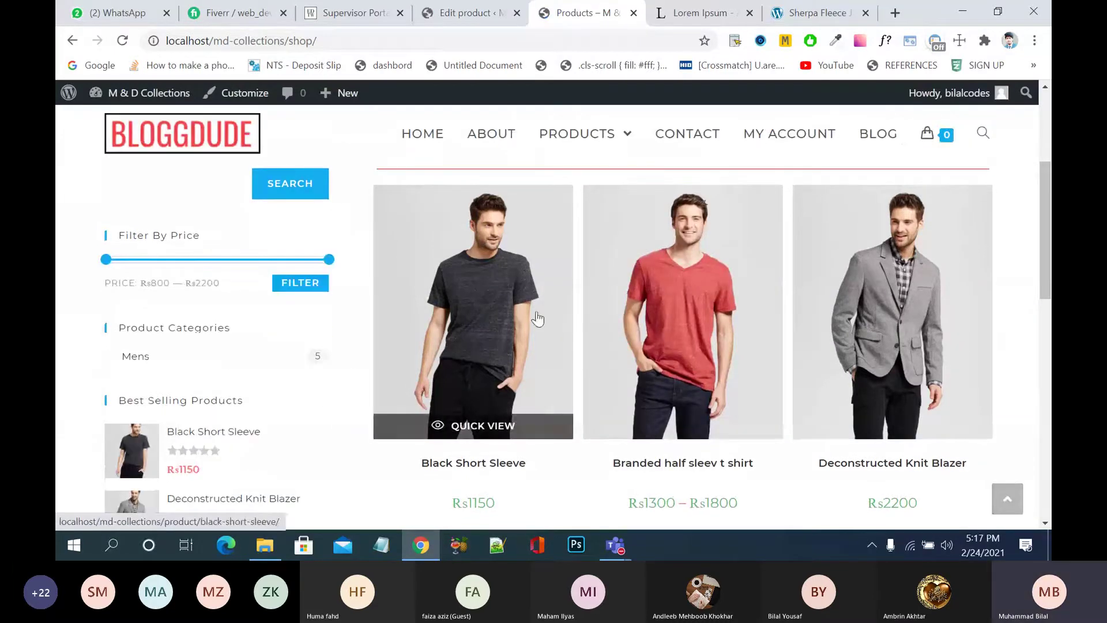
pyautogui.scroll(-5, 1018, 294)
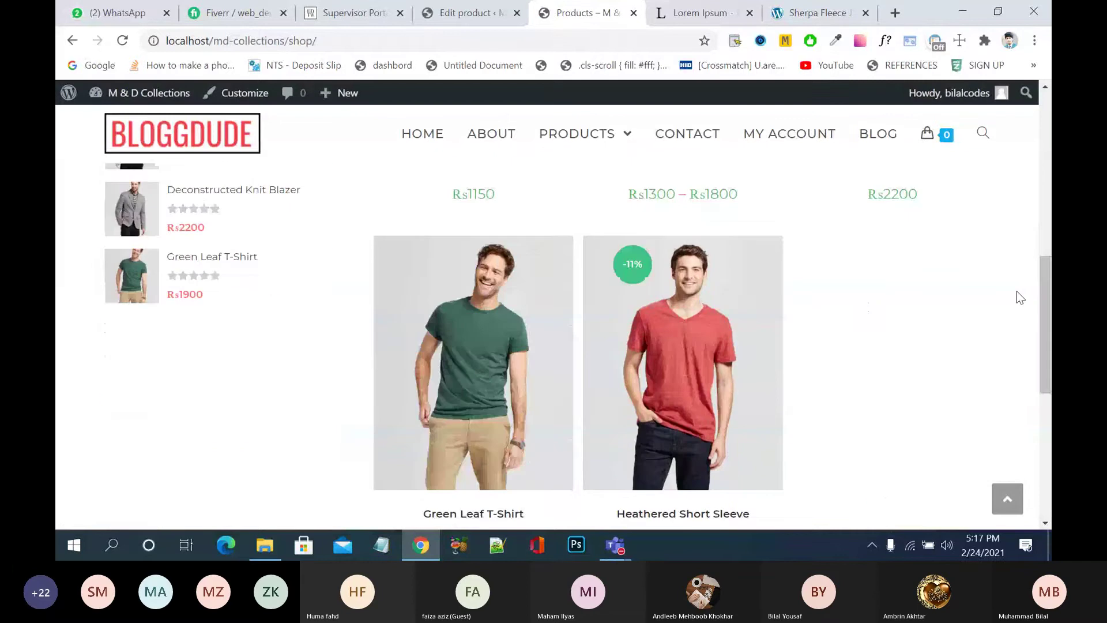
pyautogui.scroll(-2, 1016, 291)
pyautogui.scroll(5, 1017, 291)
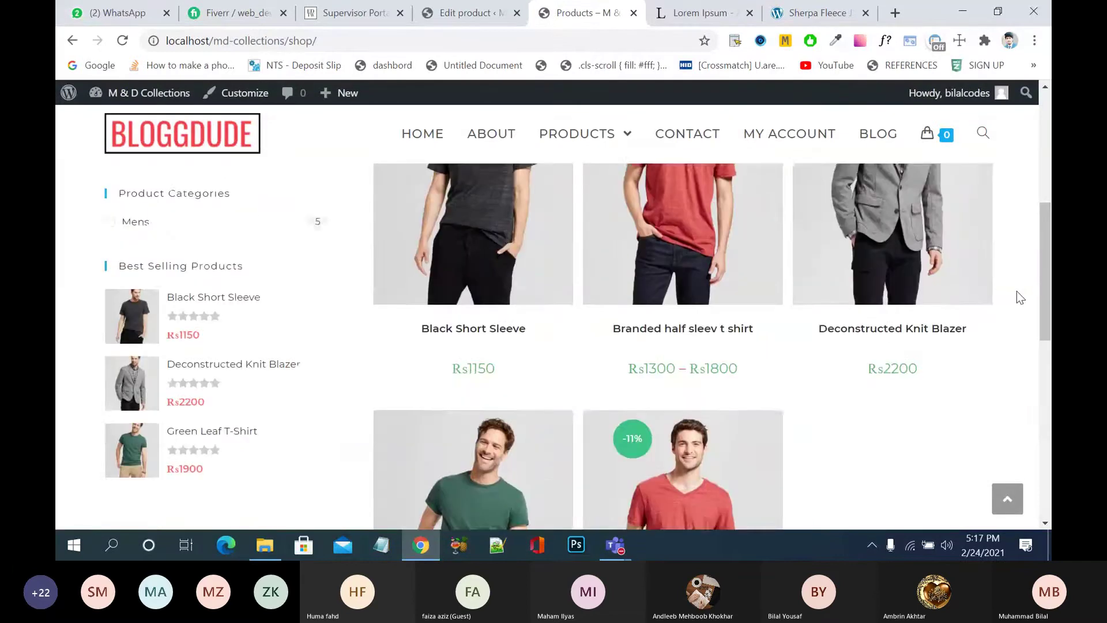
pyautogui.scroll(2, 1016, 291)
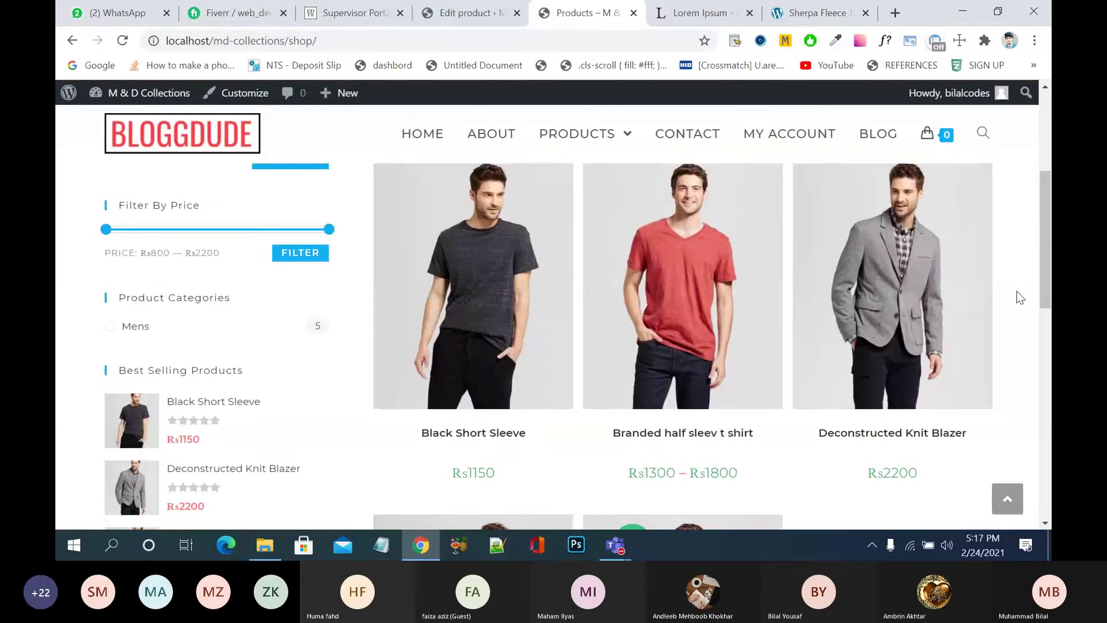
pyautogui.click(717, 261)
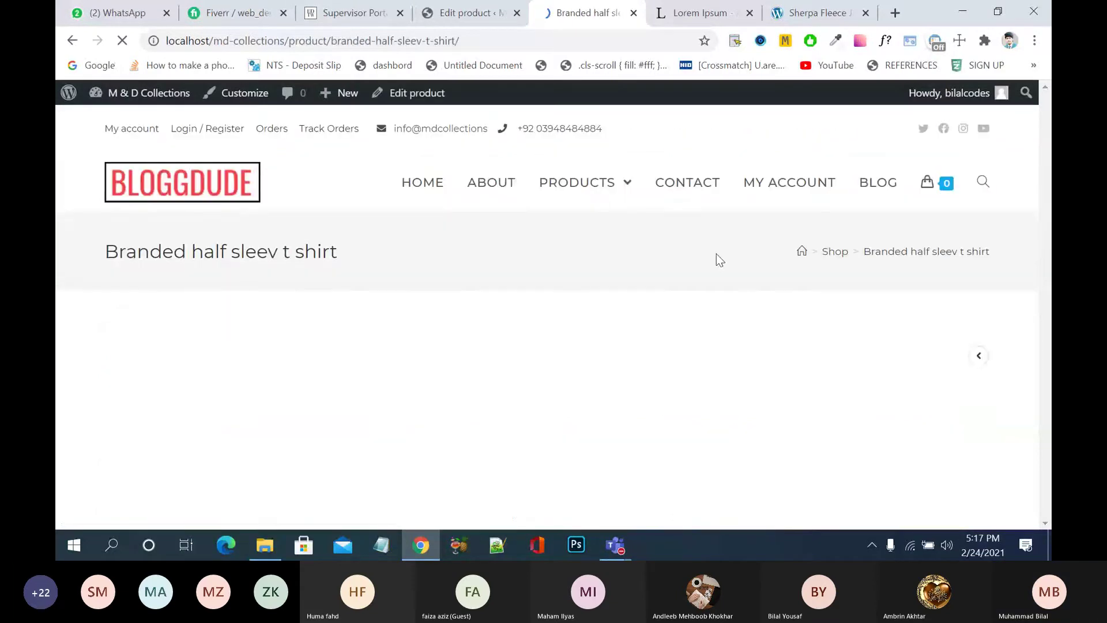
# - Select the Green colour in size L
pyautogui.scroll(-5, 721, 253)
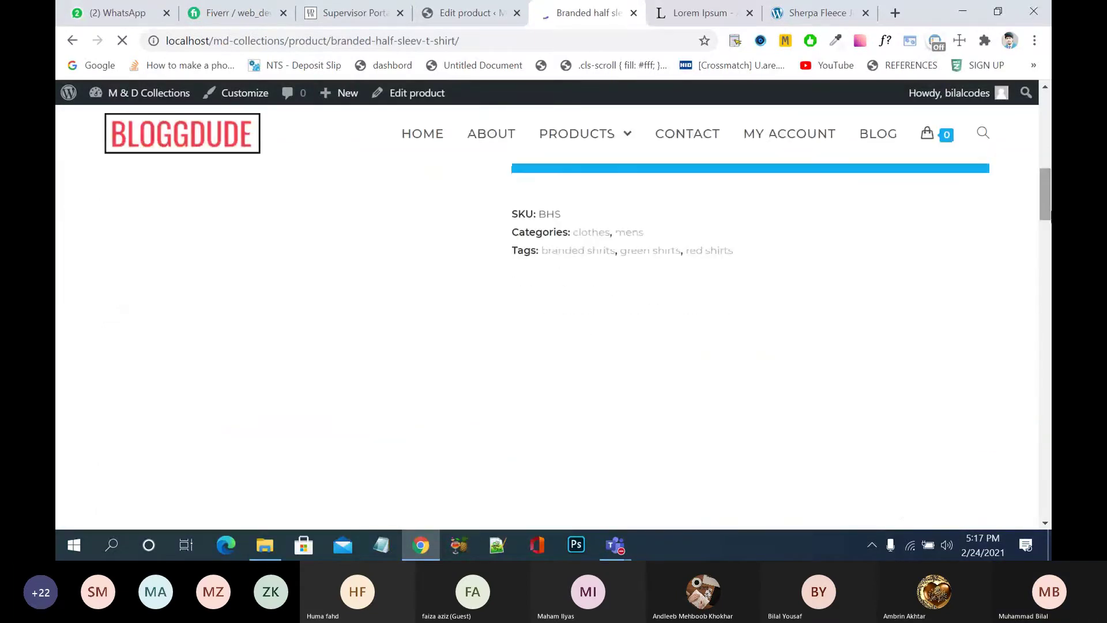
pyautogui.scroll(4, 400, 107)
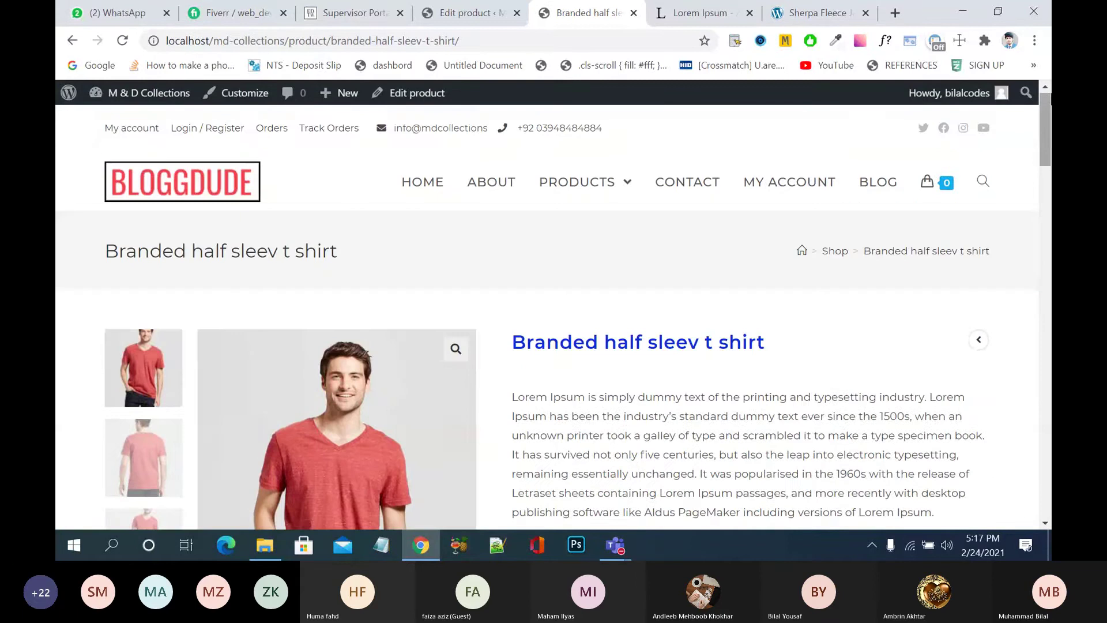
pyautogui.scroll(-2, 1050, 147)
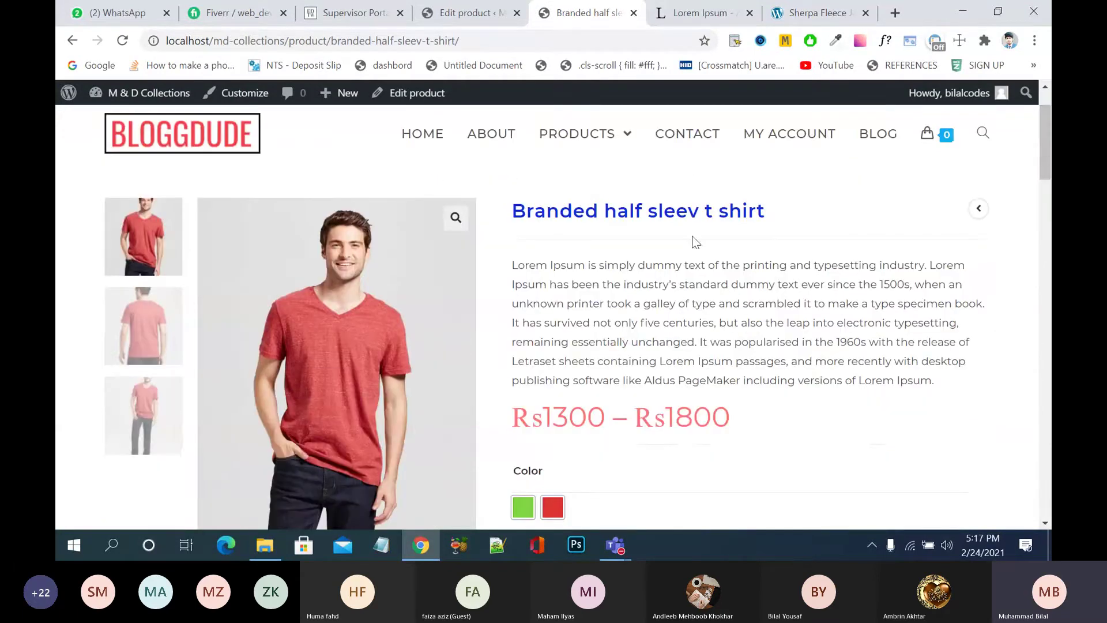
pyautogui.scroll(-1, 663, 296)
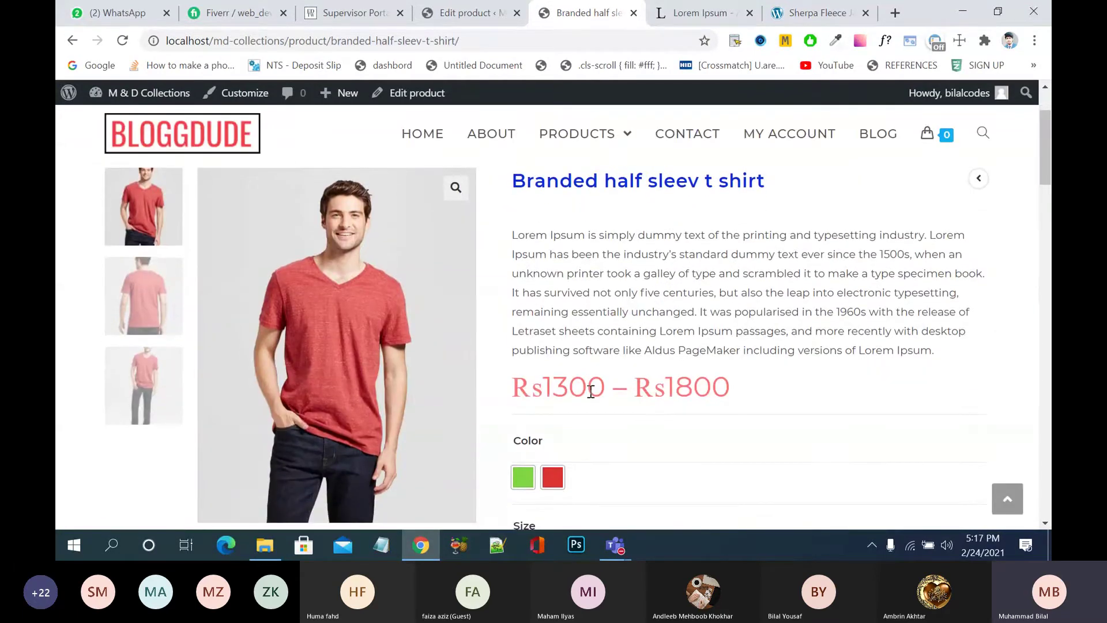
pyautogui.scroll(-2, 844, 403)
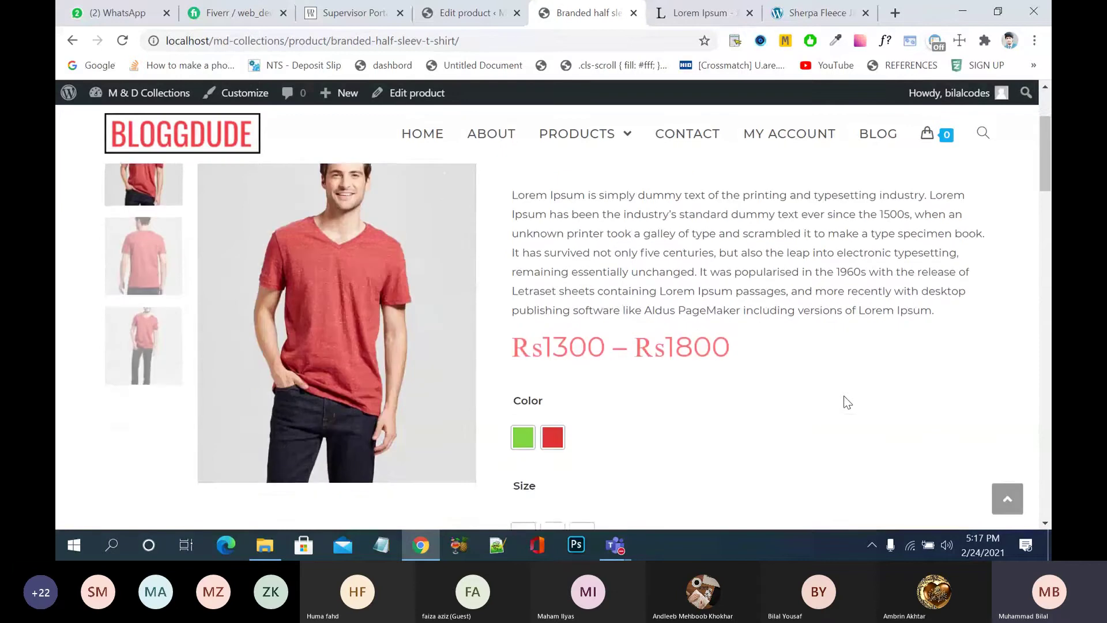
pyautogui.scroll(-2, 844, 402)
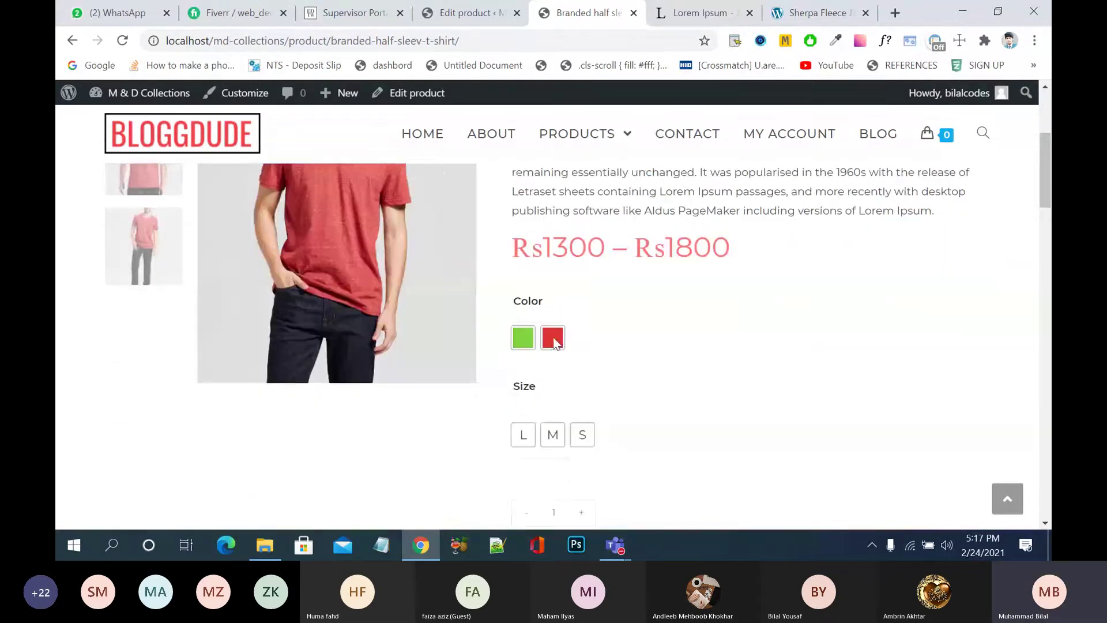
pyautogui.click(528, 340)
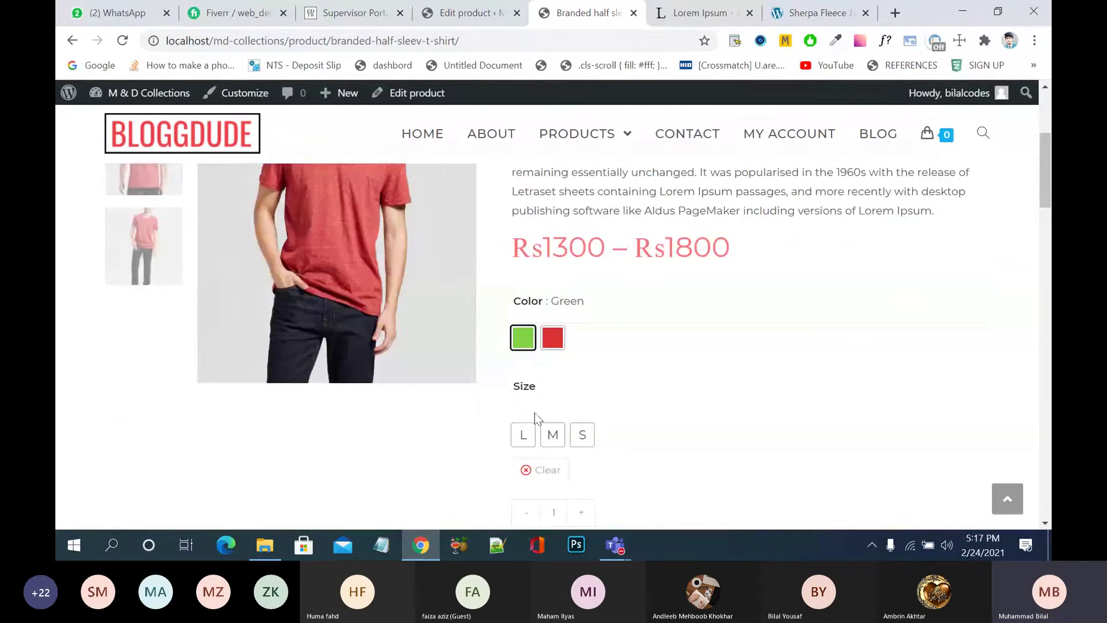
pyautogui.click(524, 435)
# - Switch between sizes M, L and S to compare their prices
pyautogui.scroll(2, 374, 437)
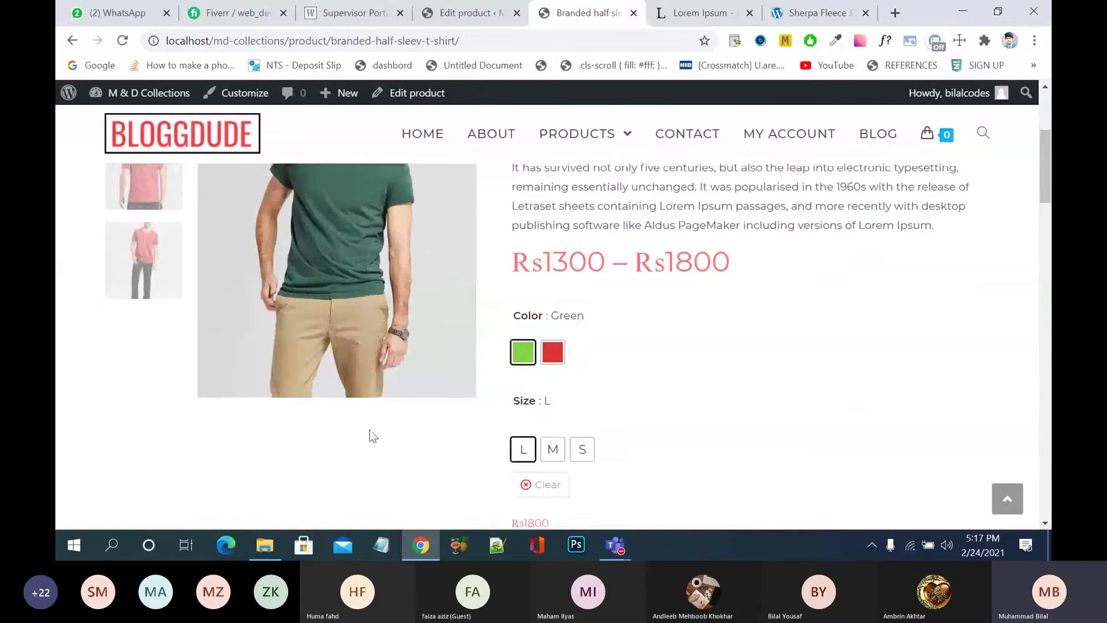
pyautogui.scroll(-1, 370, 430)
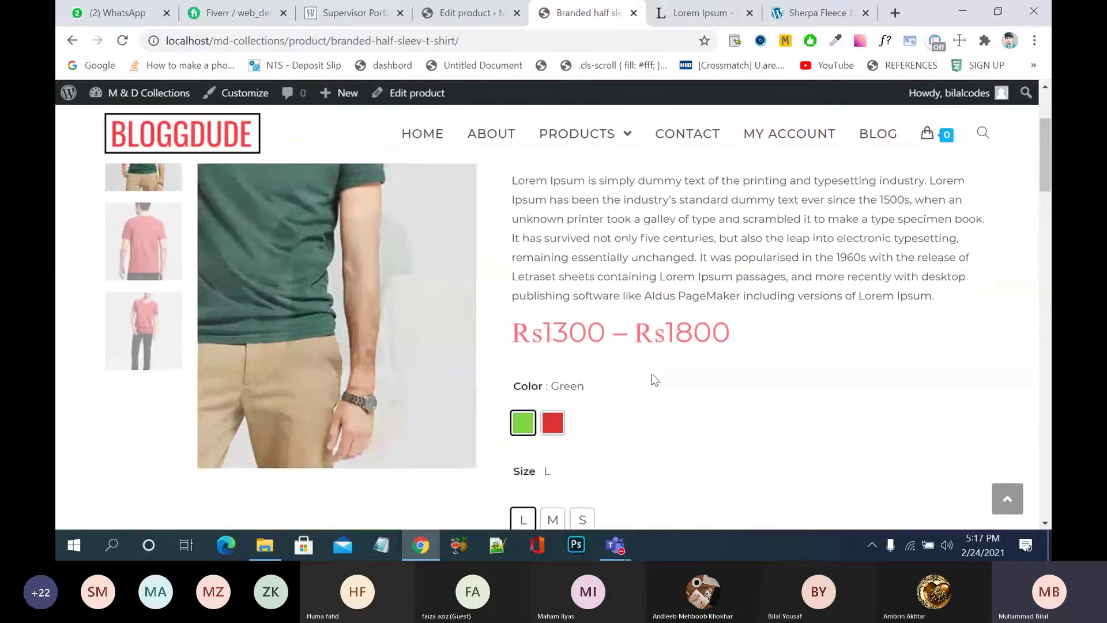
pyautogui.scroll(-1, 705, 382)
pyautogui.scroll(-1, 707, 383)
pyautogui.scroll(2, 707, 384)
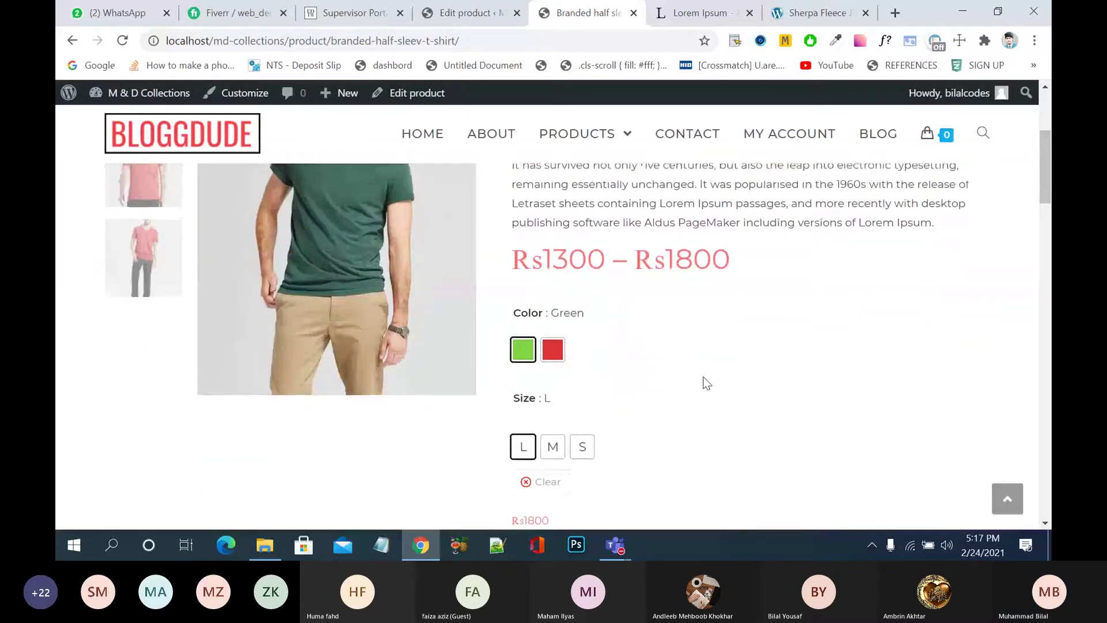
pyautogui.scroll(-2, 708, 384)
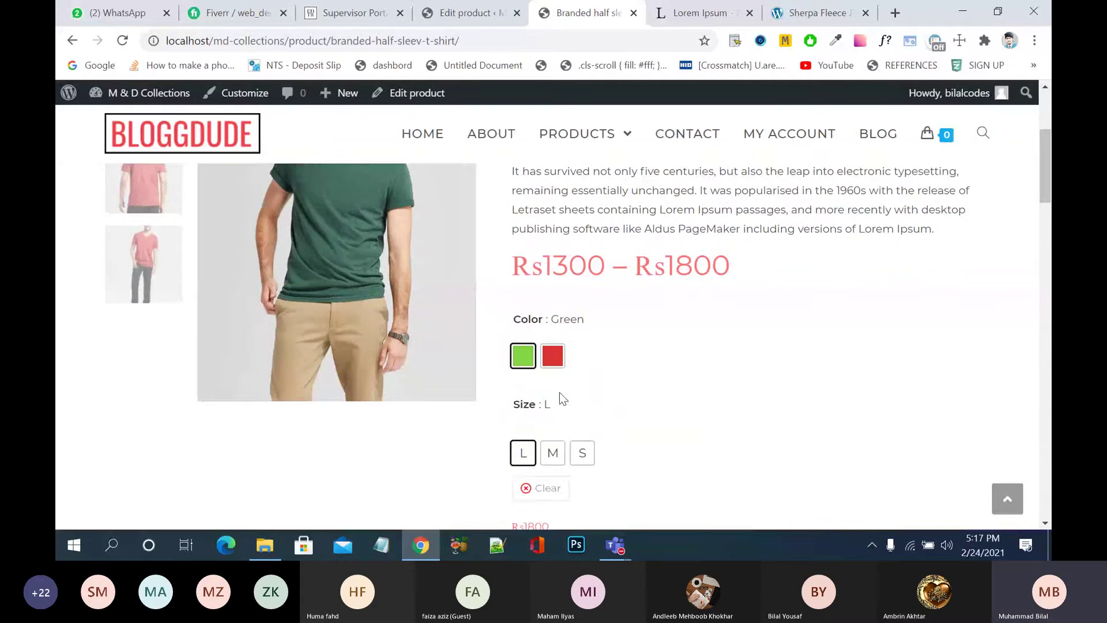
pyautogui.click(551, 454)
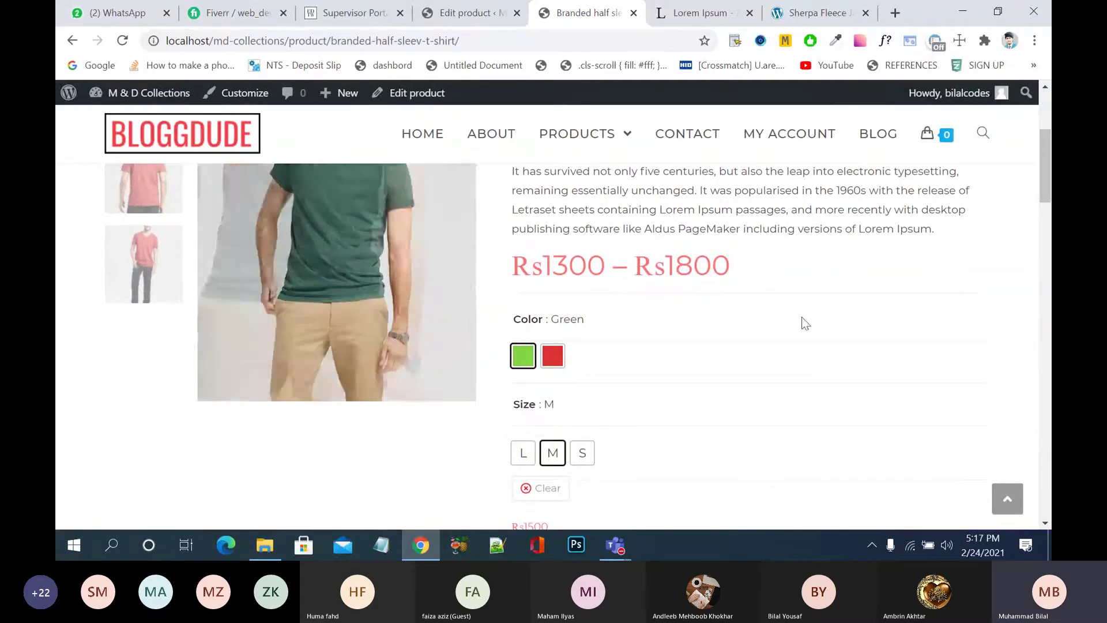
pyautogui.scroll(-1, 761, 403)
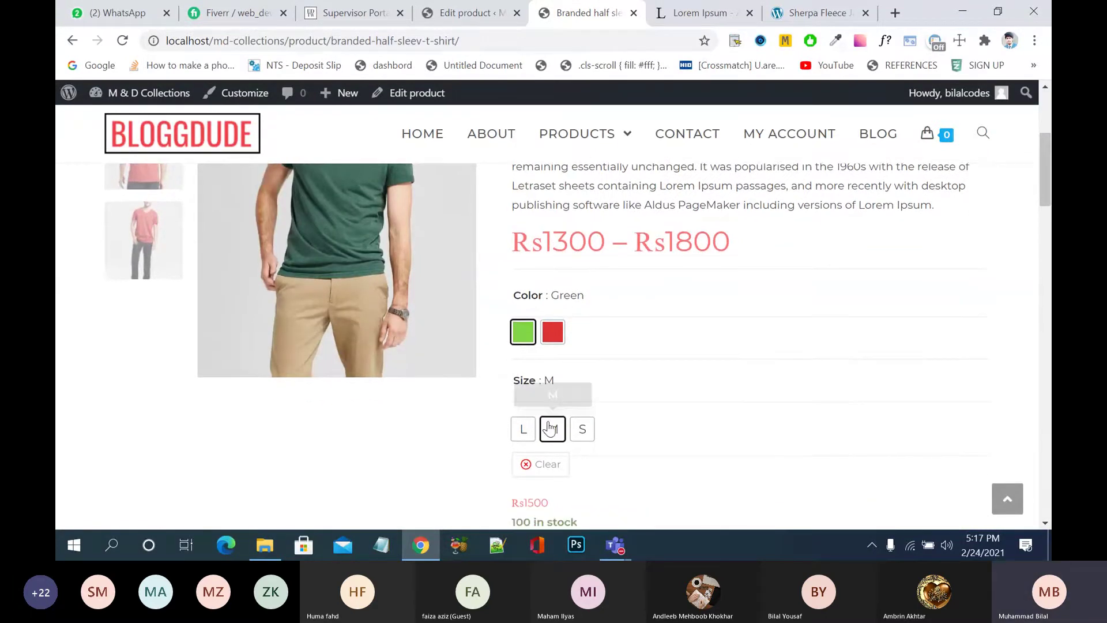
pyautogui.click(524, 429)
pyautogui.scroll(-2, 688, 458)
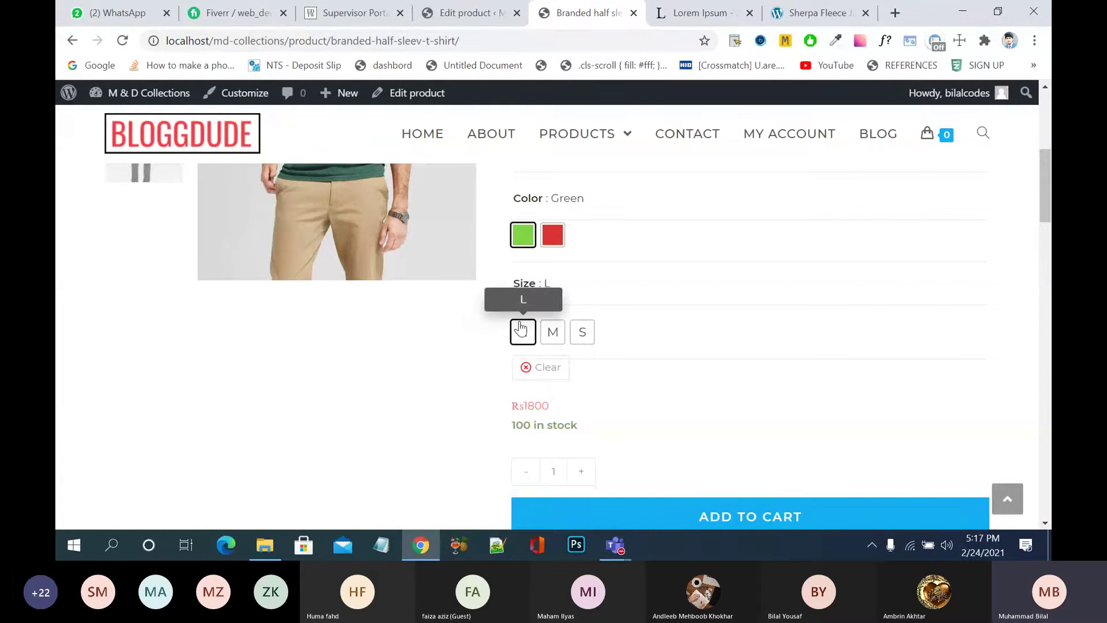
pyautogui.scroll(4, 385, 378)
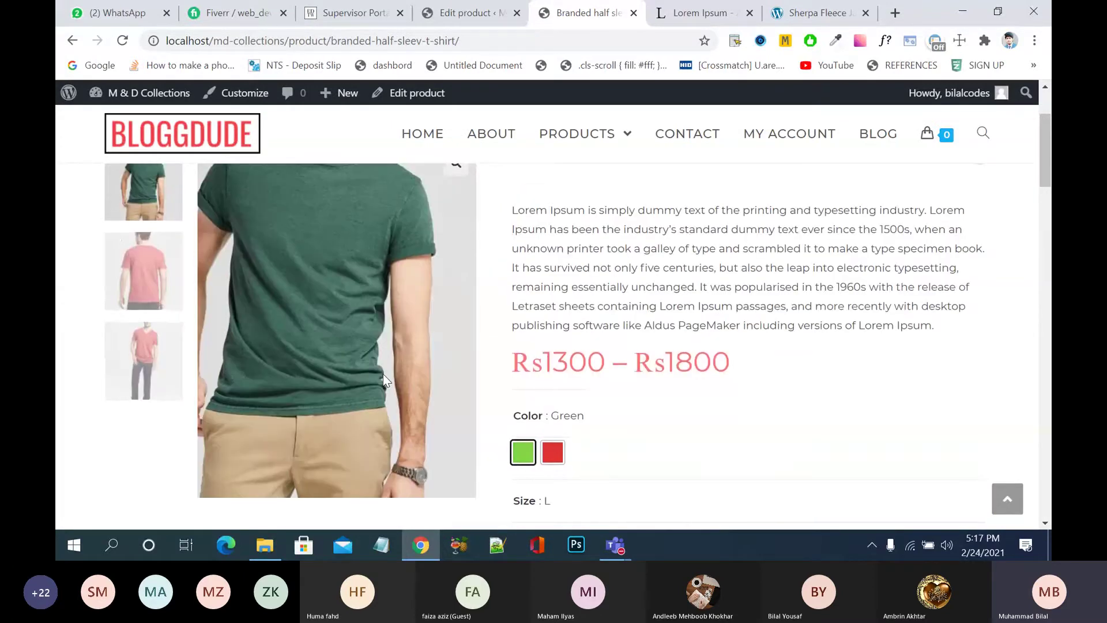
pyautogui.scroll(-5, 383, 375)
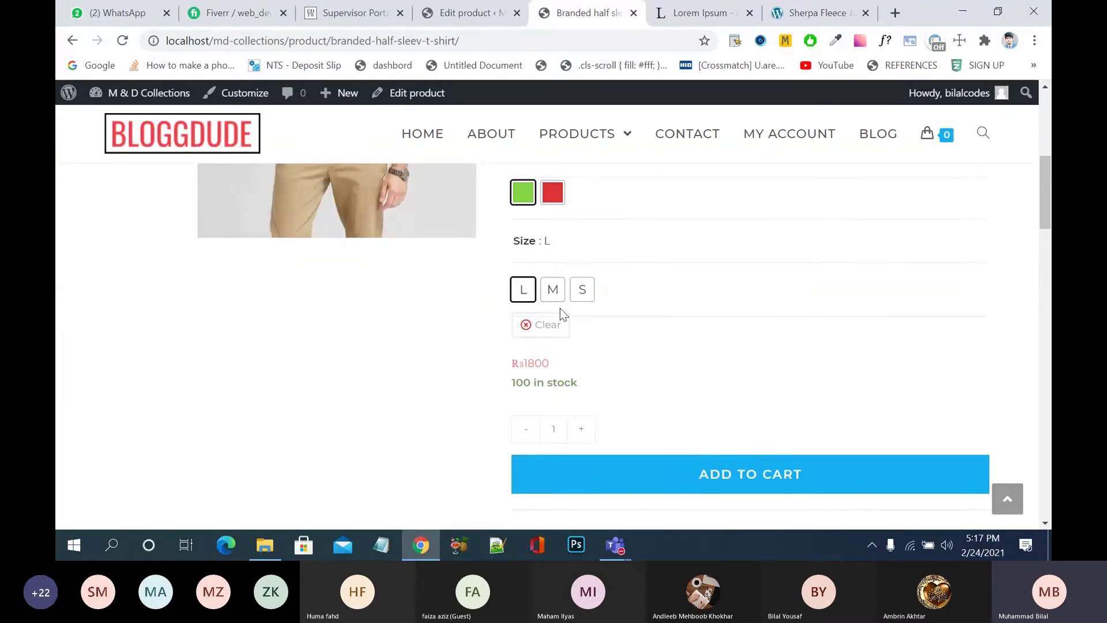
pyautogui.click(553, 295)
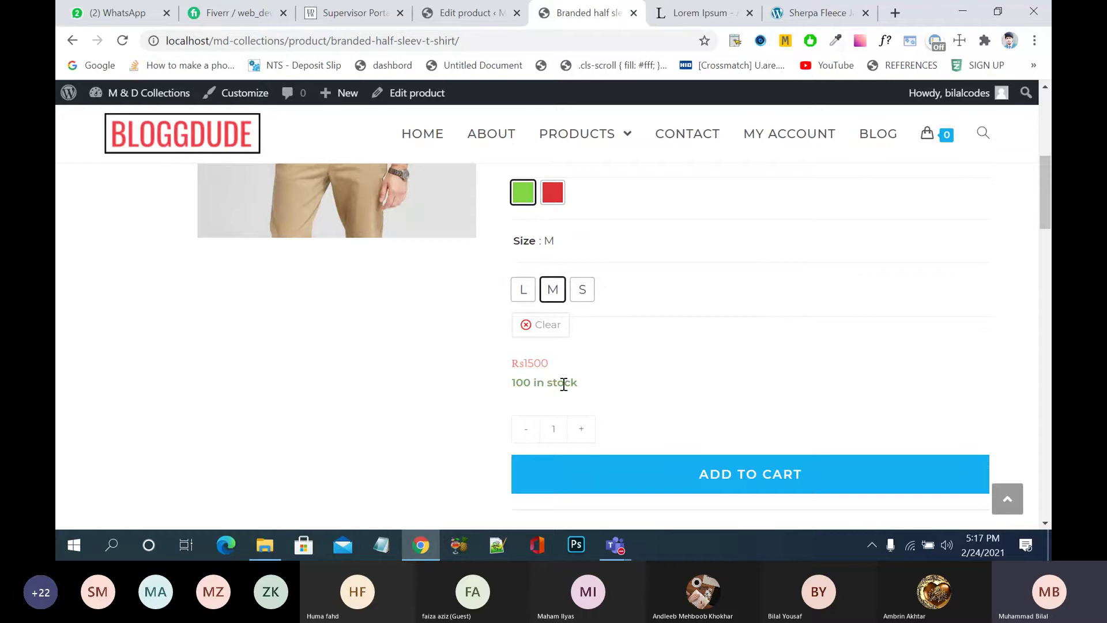
pyautogui.click(583, 294)
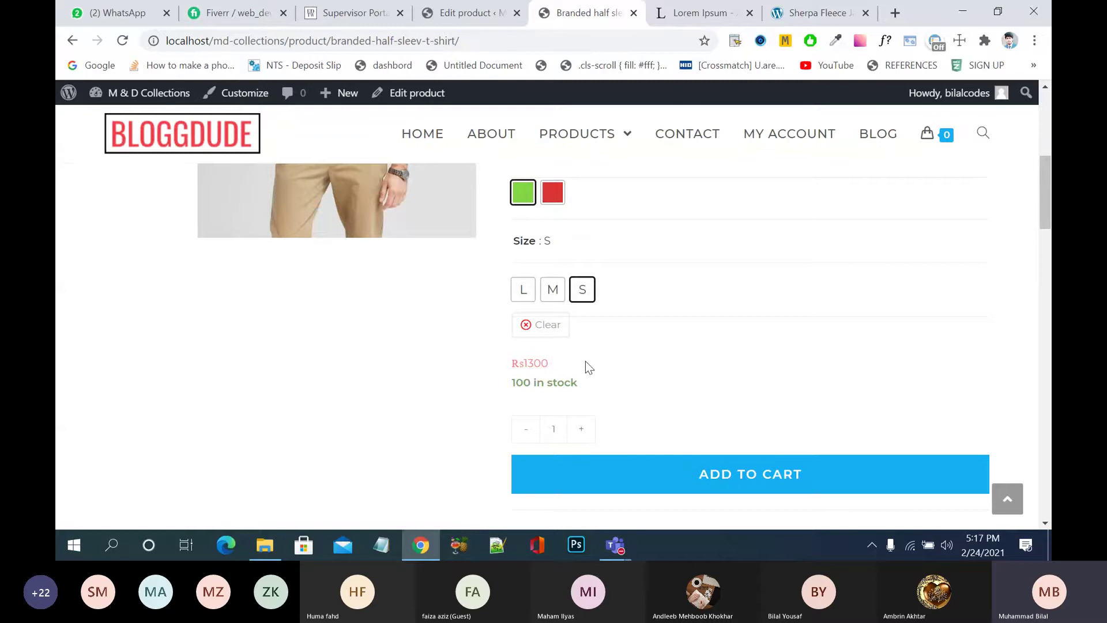
# - Change the colour to Red and settle on size L at Rs1800
pyautogui.scroll(3, 586, 361)
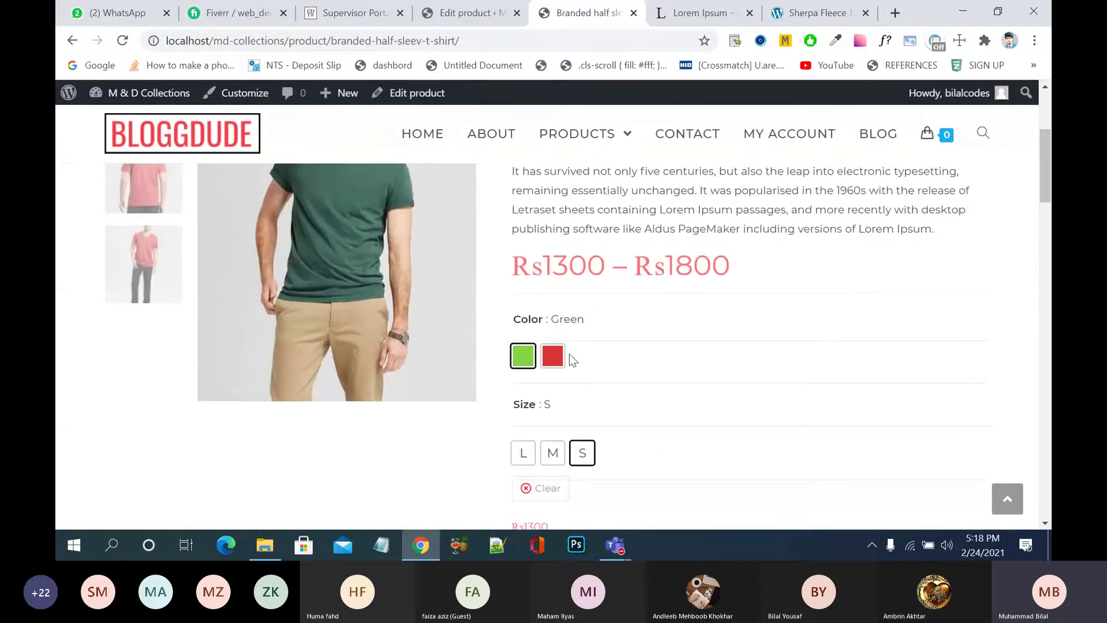
pyautogui.click(553, 357)
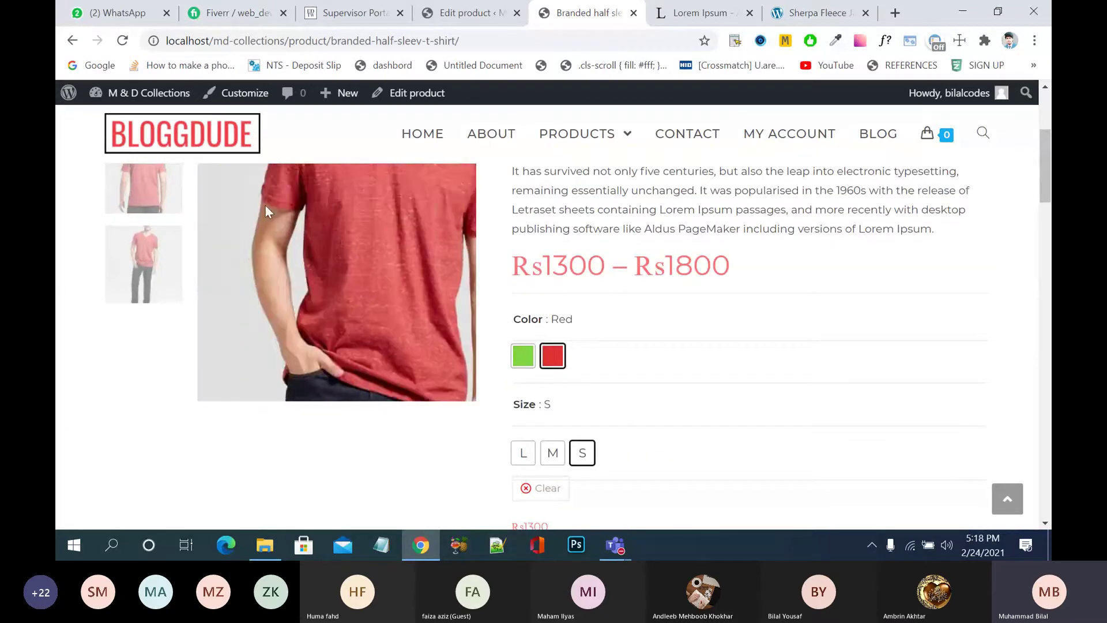
pyautogui.scroll(2, 317, 463)
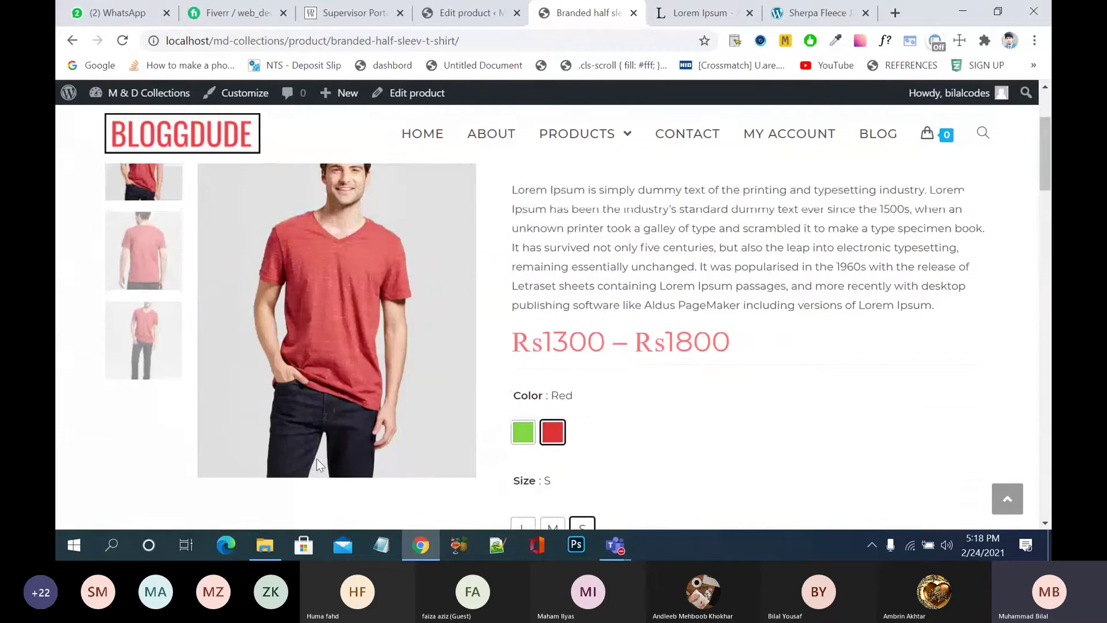
pyautogui.scroll(-3, 316, 458)
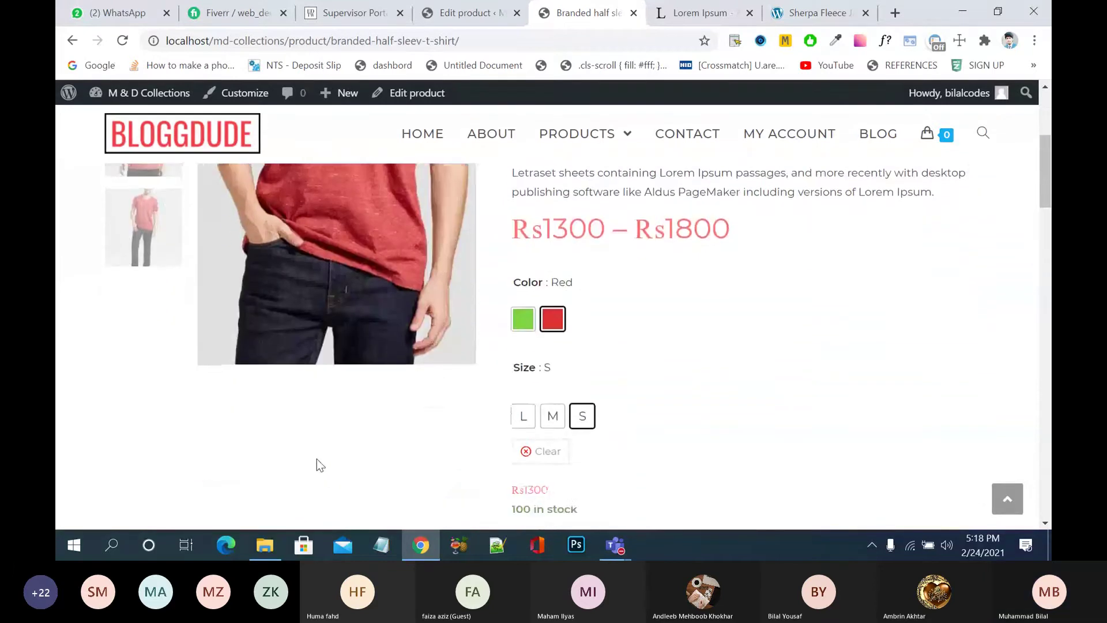
pyautogui.scroll(-3, 691, 444)
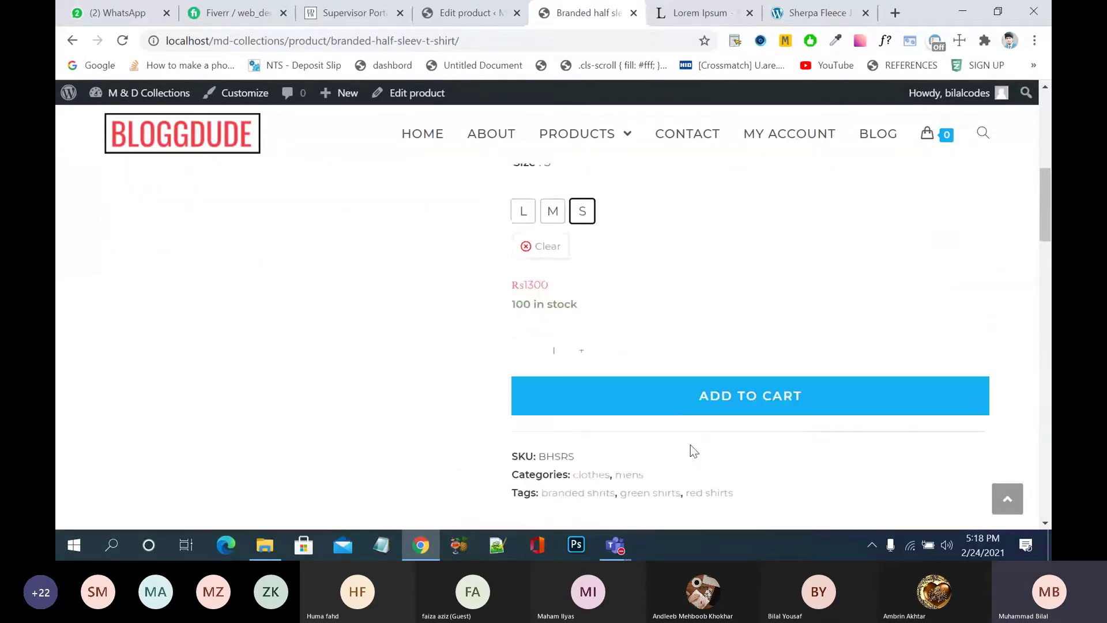
pyautogui.click(551, 218)
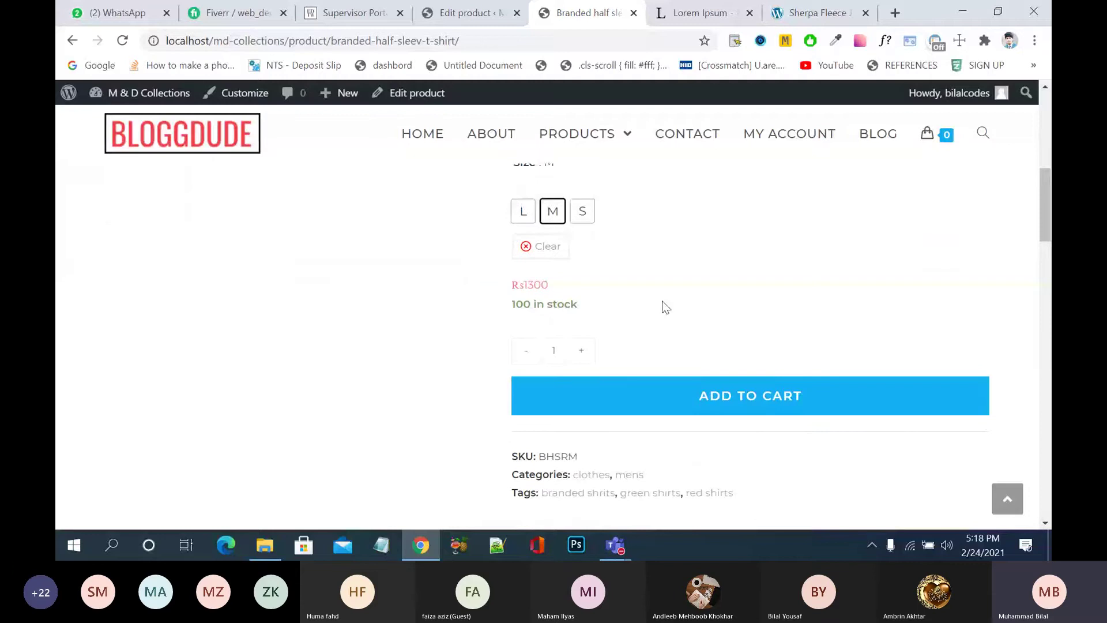
pyautogui.scroll(4, 663, 303)
pyautogui.scroll(-1, 663, 303)
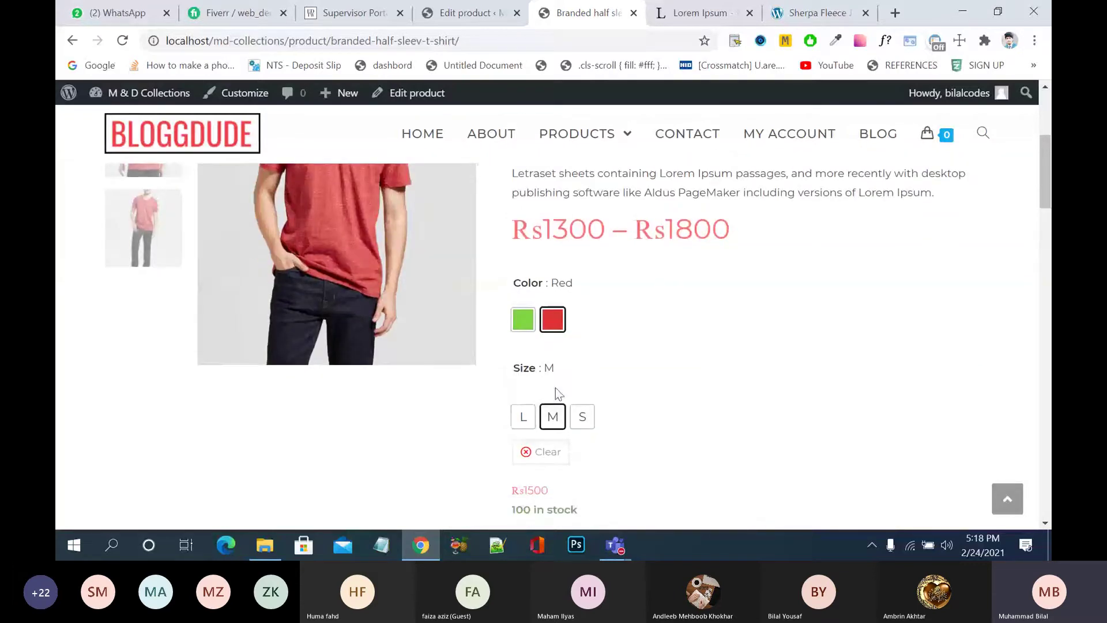
pyautogui.click(524, 417)
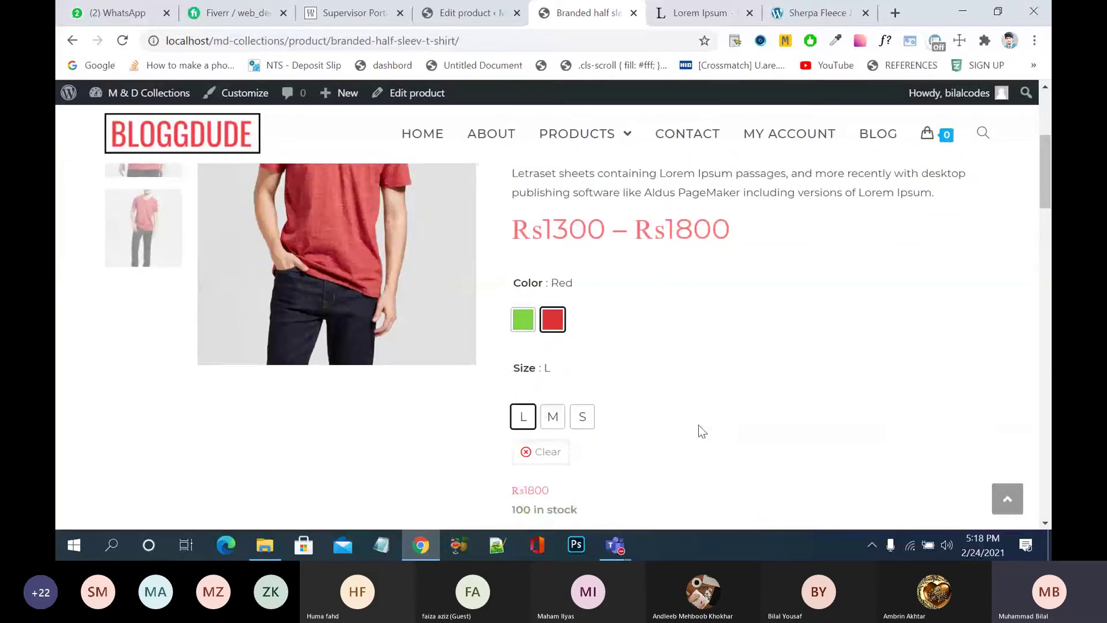
pyautogui.scroll(-2, 699, 427)
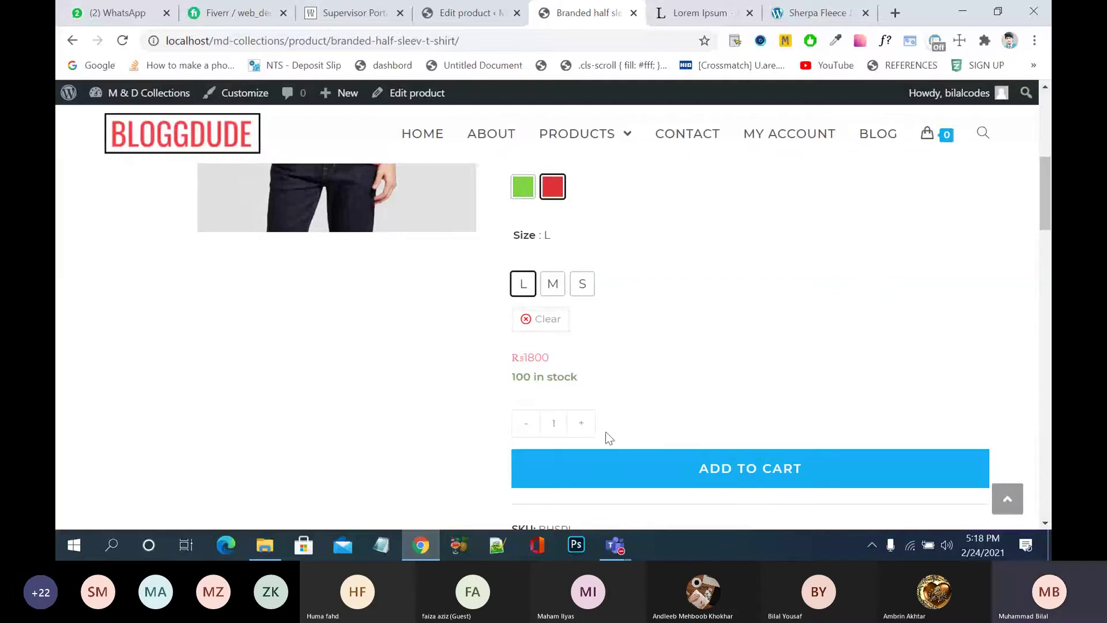
pyautogui.scroll(5, 660, 402)
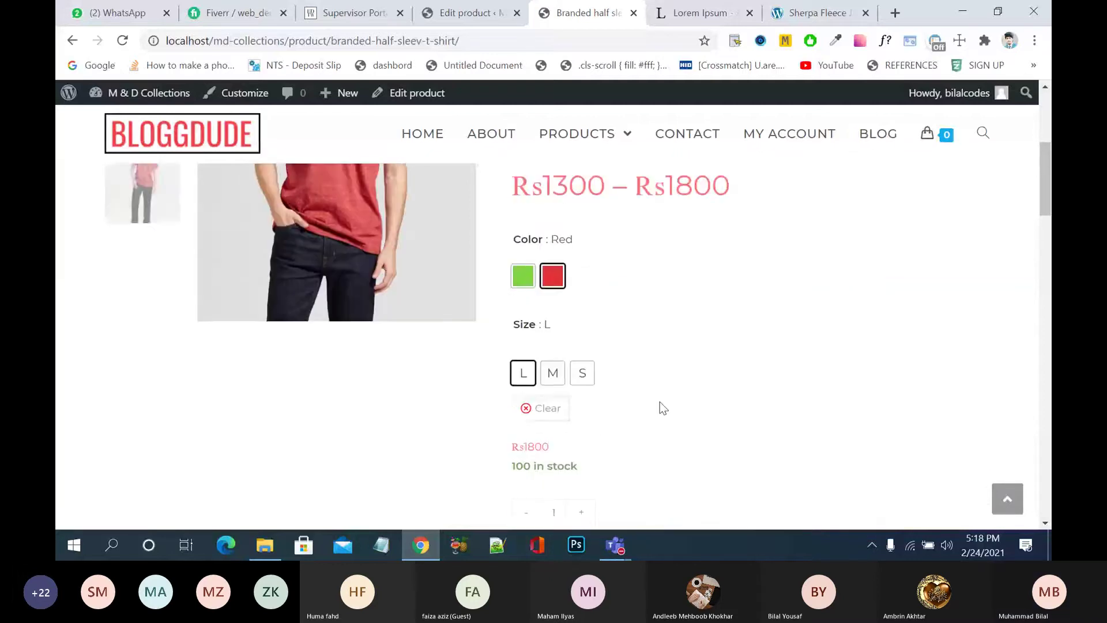
# - Open the shop's products listing page and reload it
pyautogui.scroll(2, 660, 402)
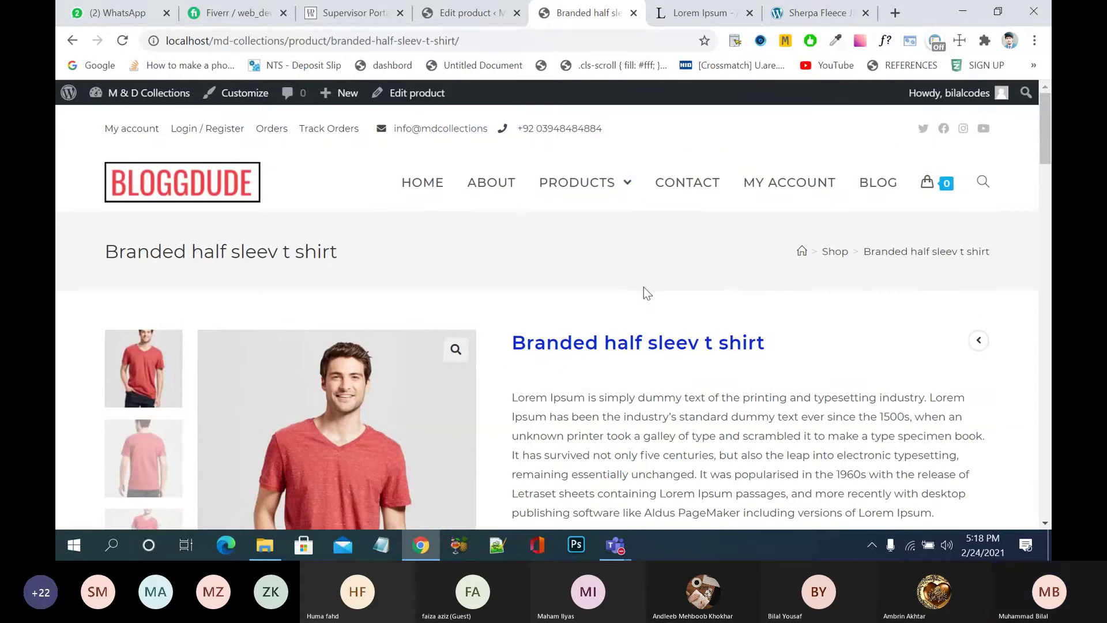
pyautogui.moveTo(583, 191)
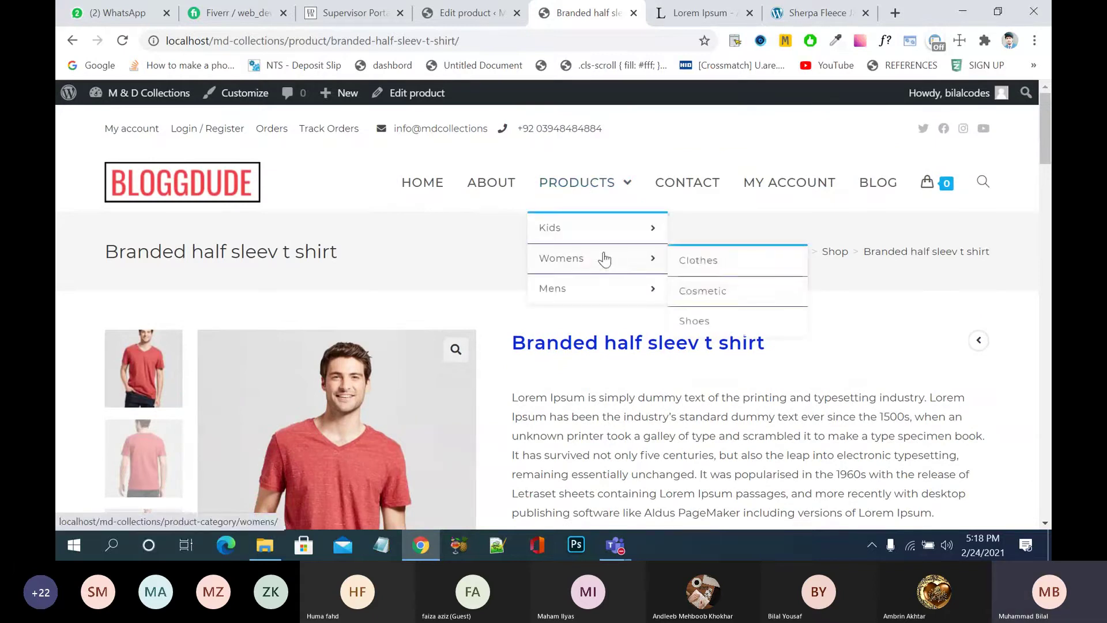
pyautogui.click(589, 176)
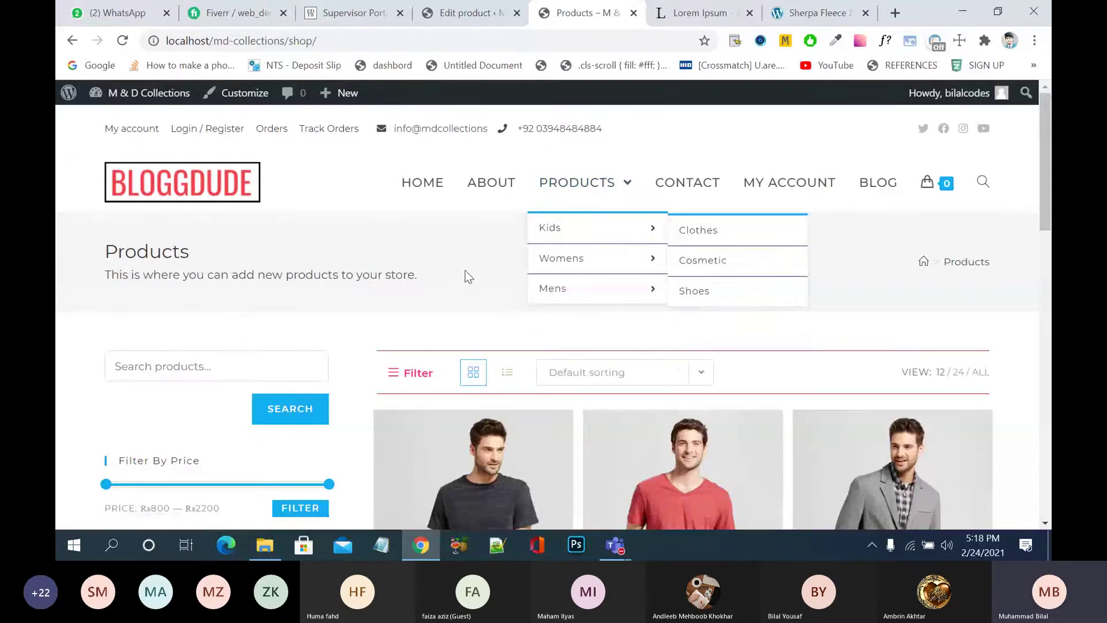
pyautogui.click(569, 196)
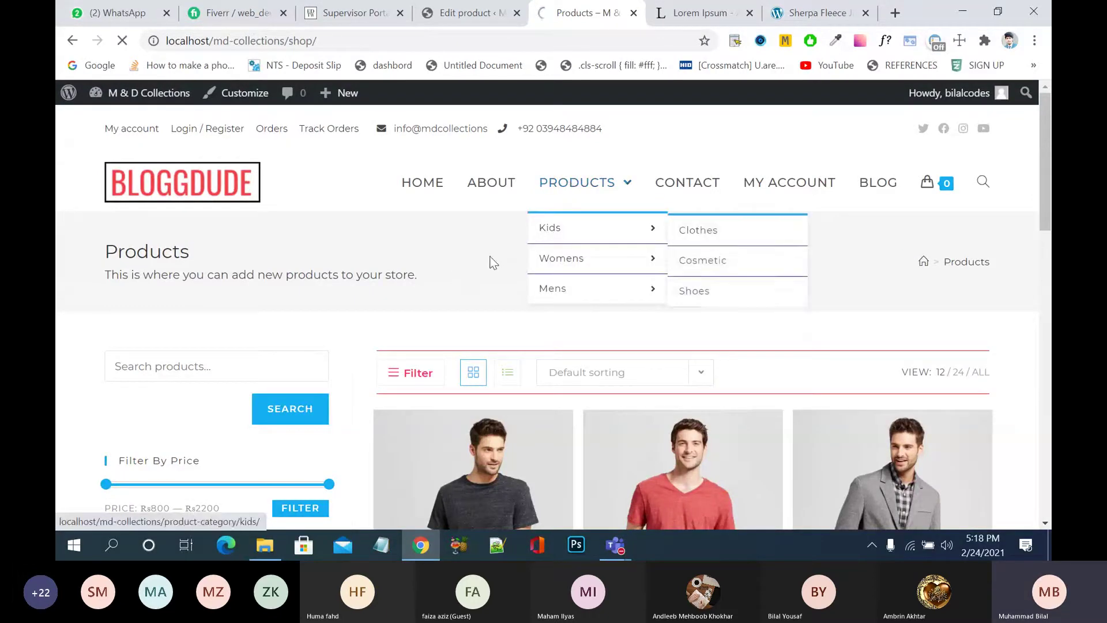
pyautogui.scroll(-3, 486, 276)
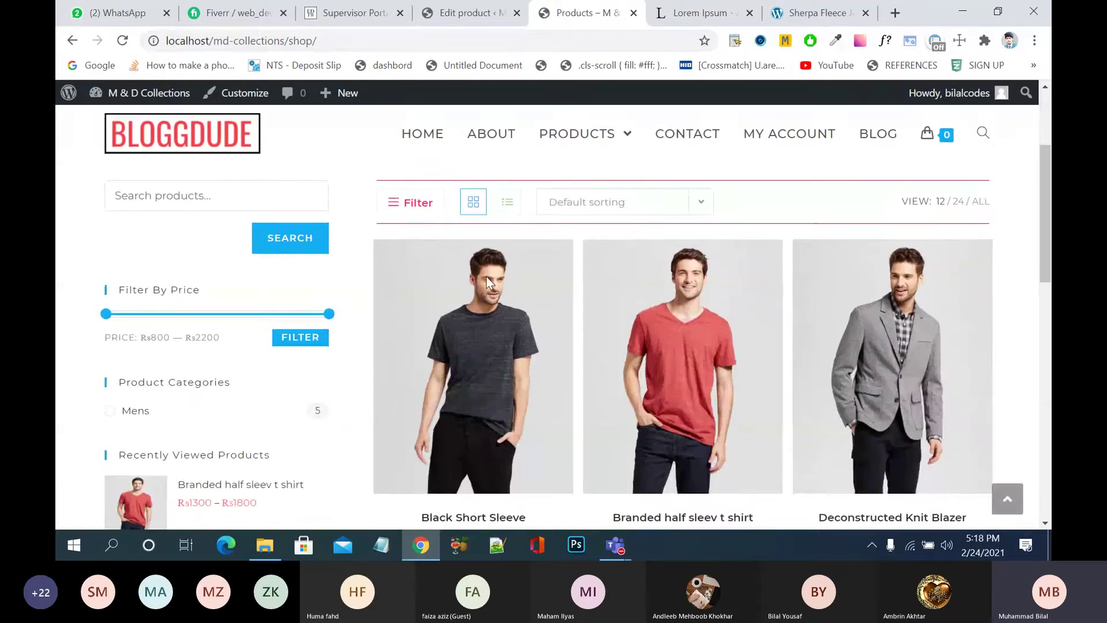
pyautogui.scroll(-2, 487, 276)
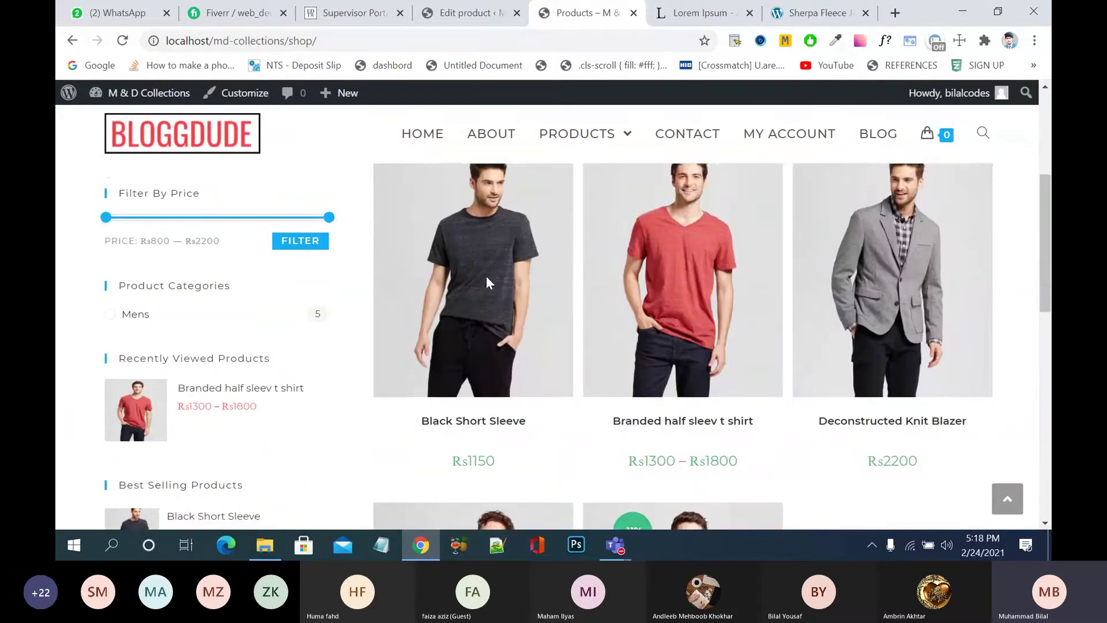
pyautogui.scroll(5, 487, 276)
# - Open the Mens clothes category, showing the shirt at Rs1300 – Rs1800 with its red photo
pyautogui.moveTo(576, 183)
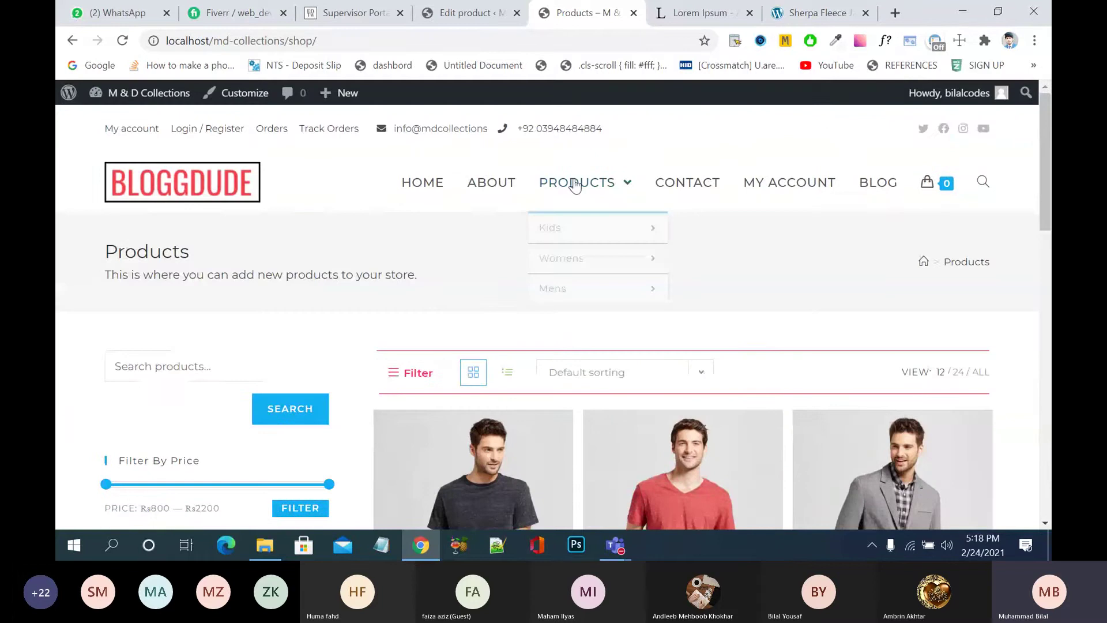
pyautogui.moveTo(564, 213)
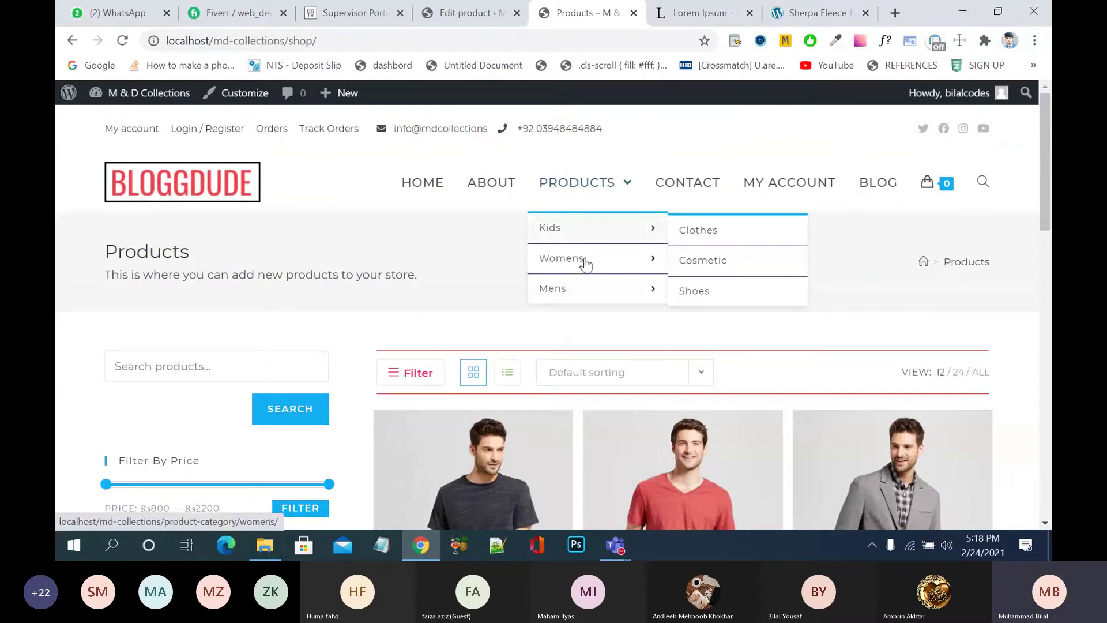
pyautogui.moveTo(592, 292)
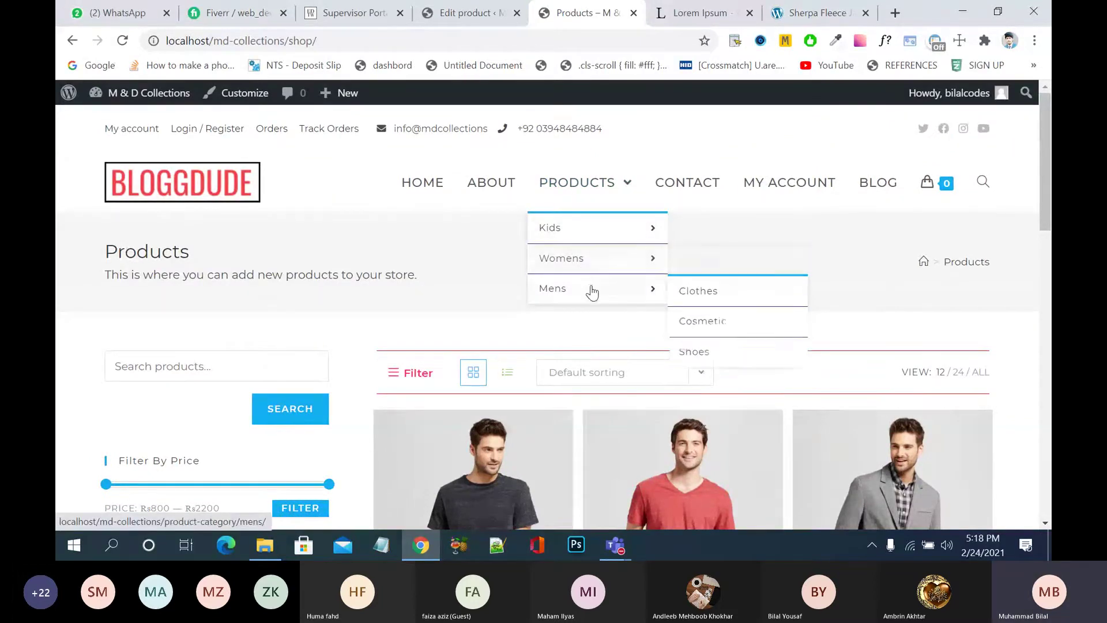
pyautogui.click(703, 304)
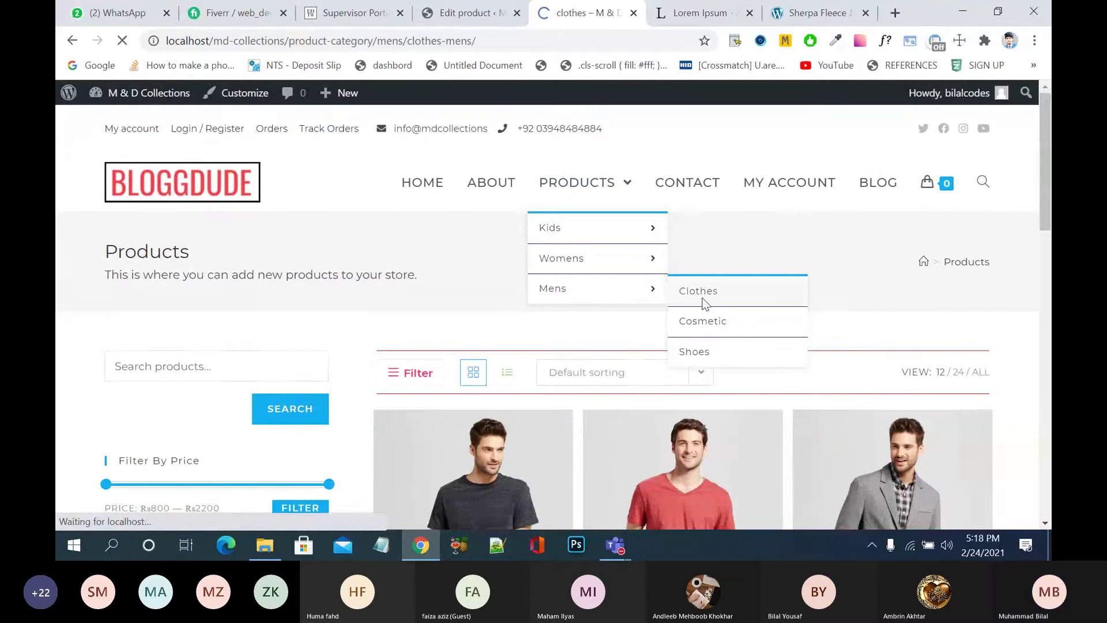
pyautogui.scroll(-3, 704, 304)
pyautogui.scroll(-5, 701, 298)
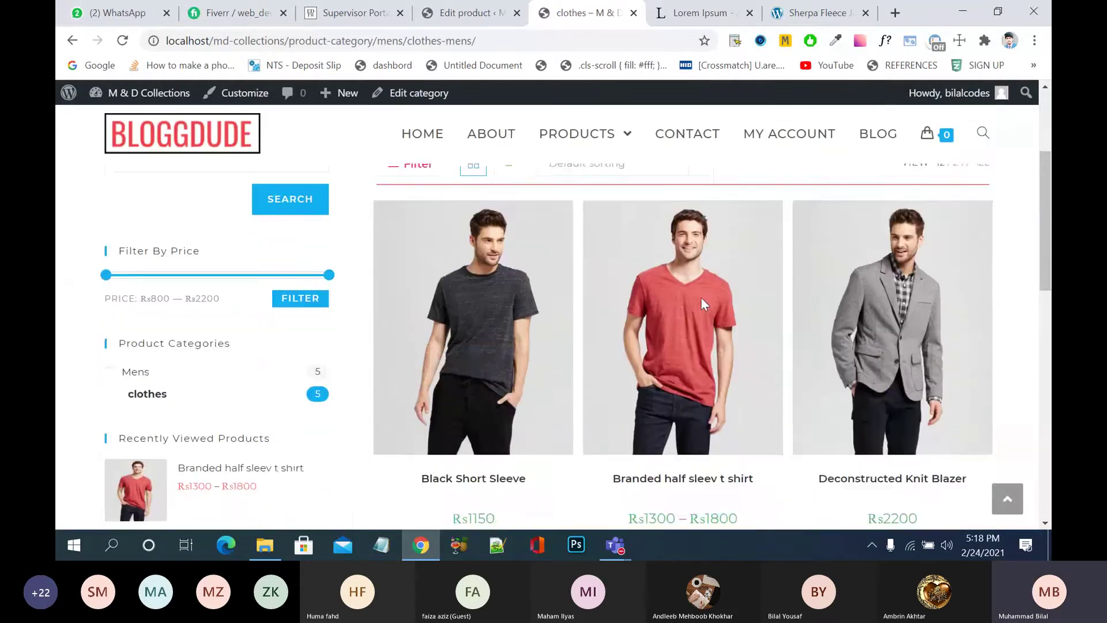
pyautogui.scroll(-2, 702, 297)
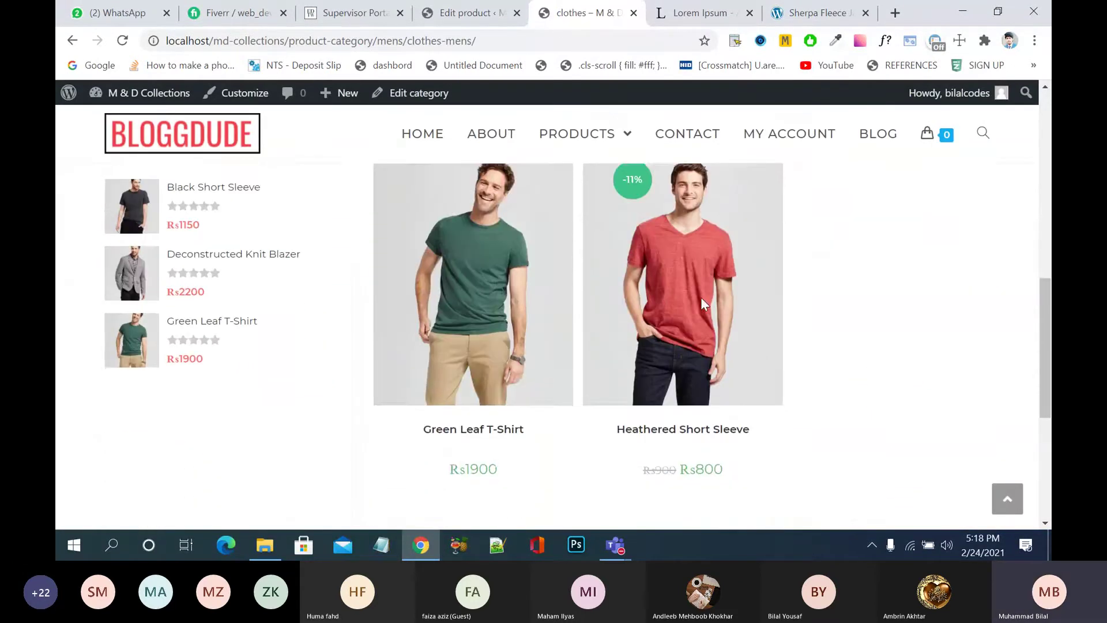
pyautogui.scroll(5, 701, 297)
pyautogui.scroll(2, 701, 297)
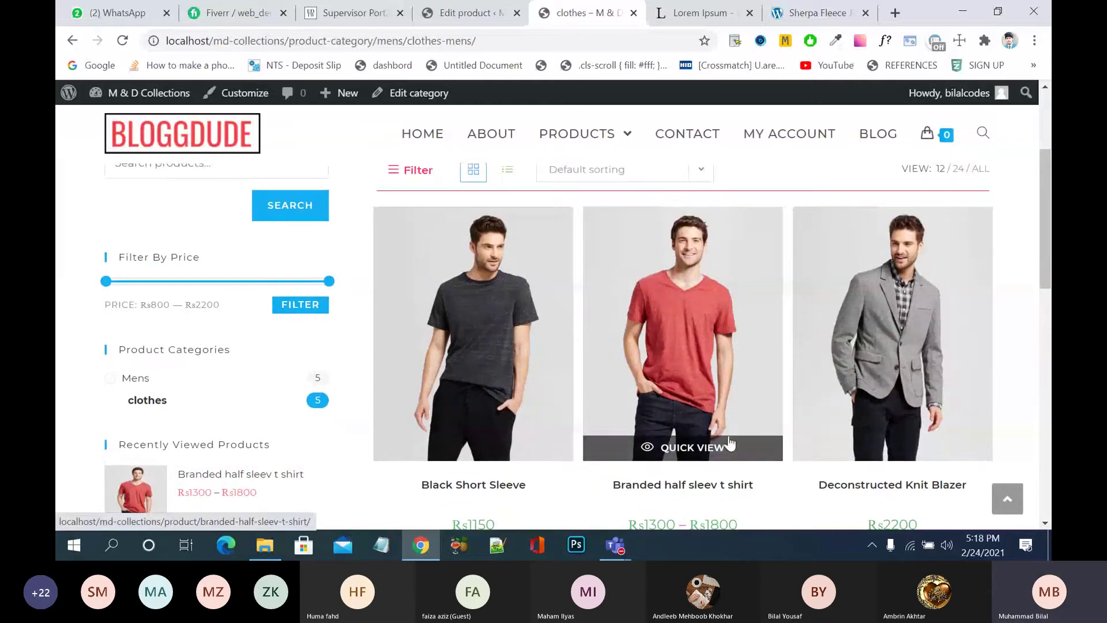
# - Append 'in 3 different colors' to the Branded half sleev t shirt title
pyautogui.click(469, 15)
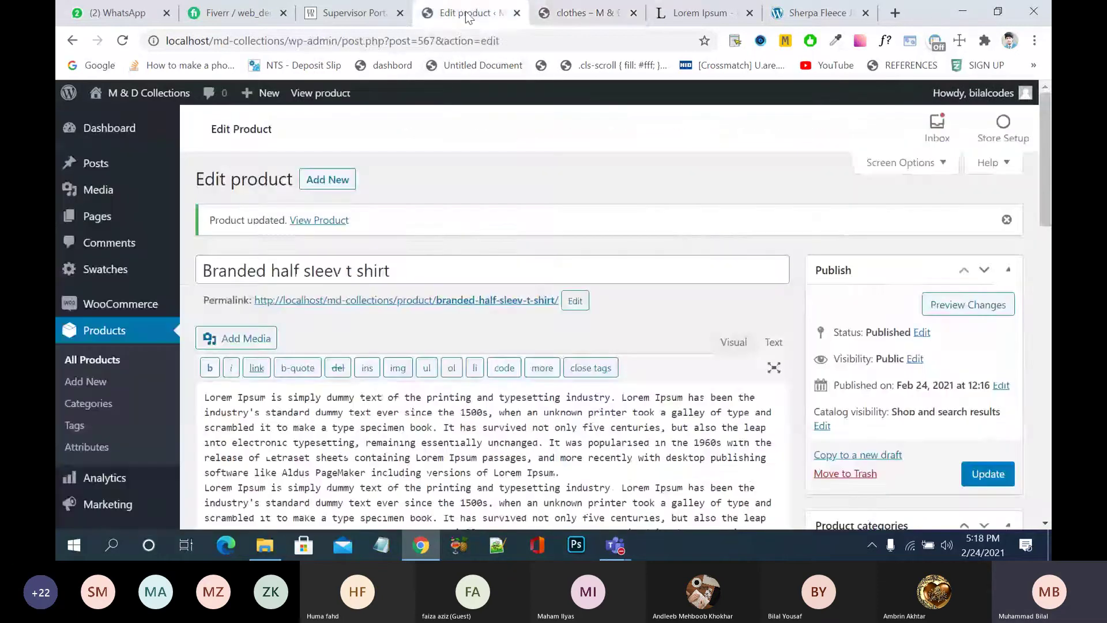
pyautogui.click(408, 269)
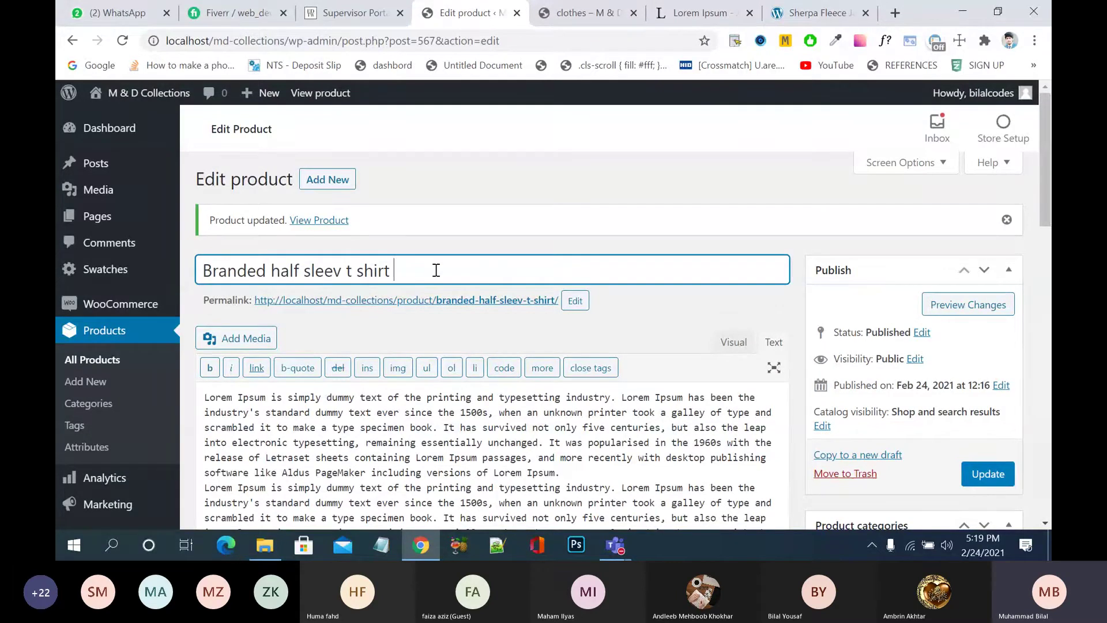
pyautogui.write('in 2')
pyautogui.press('BackSpace')
pyautogui.press('BackSpace')
pyautogui.write('3 different ')
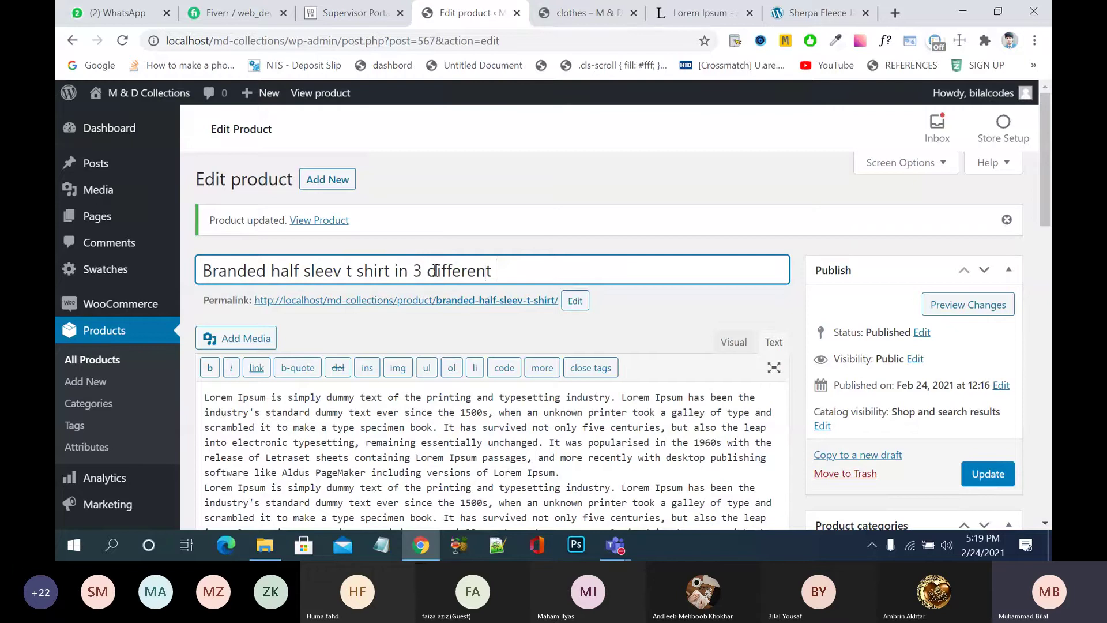
pyautogui.write('colors')
# - Update the product and go back to the clothes shop page
pyautogui.scroll(-1, 988, 403)
pyautogui.click(988, 400)
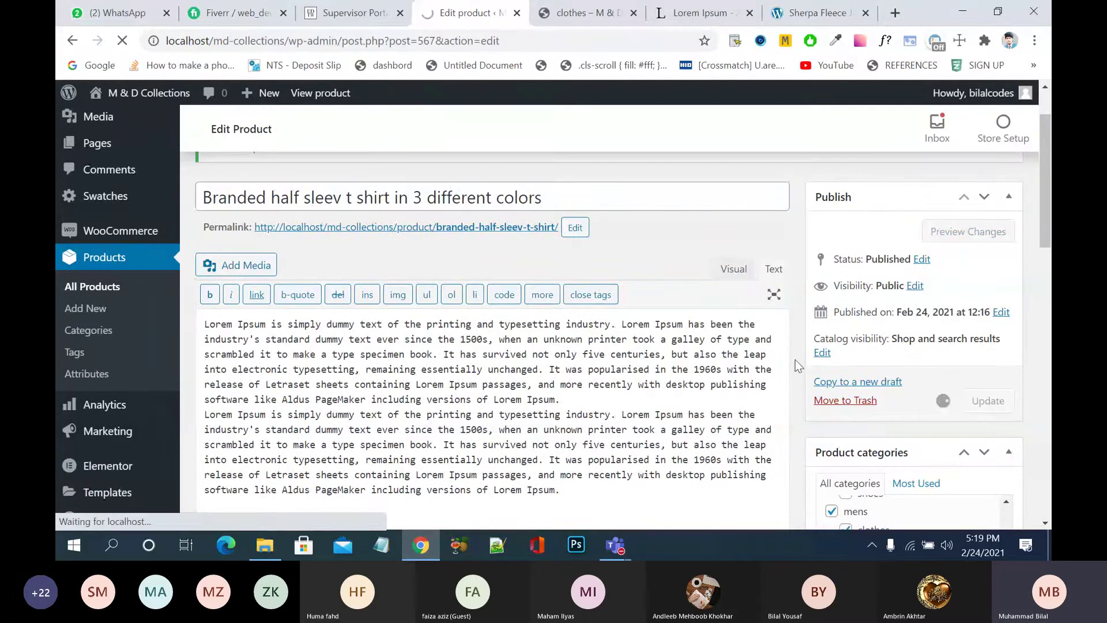
pyautogui.click(569, 14)
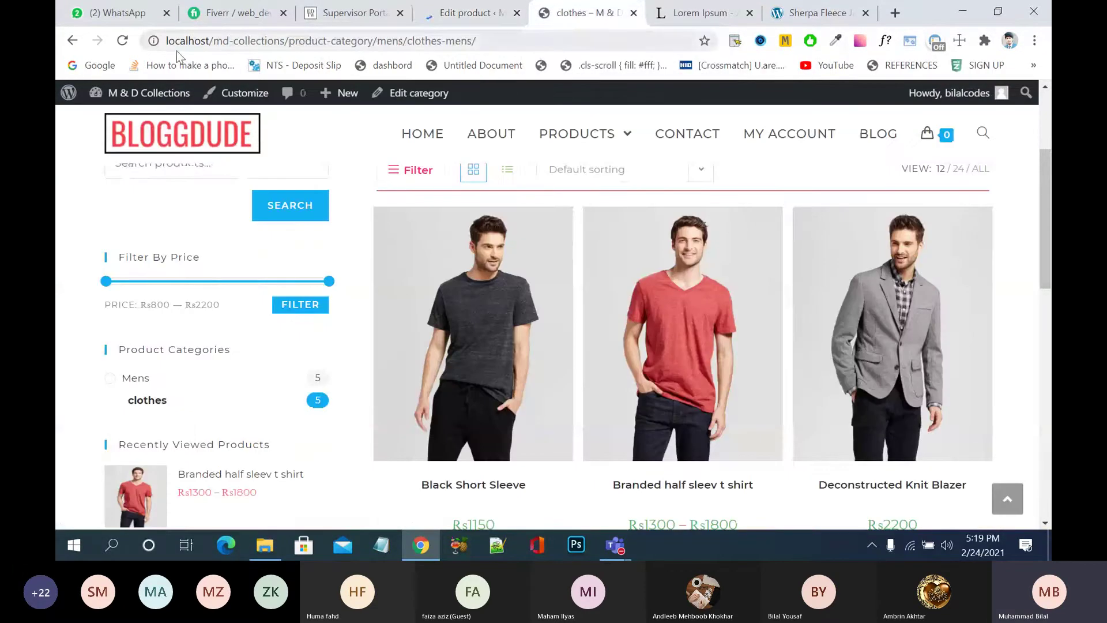
# - Reload the shop page and open the red t-shirt's product page
pyautogui.click(462, 252)
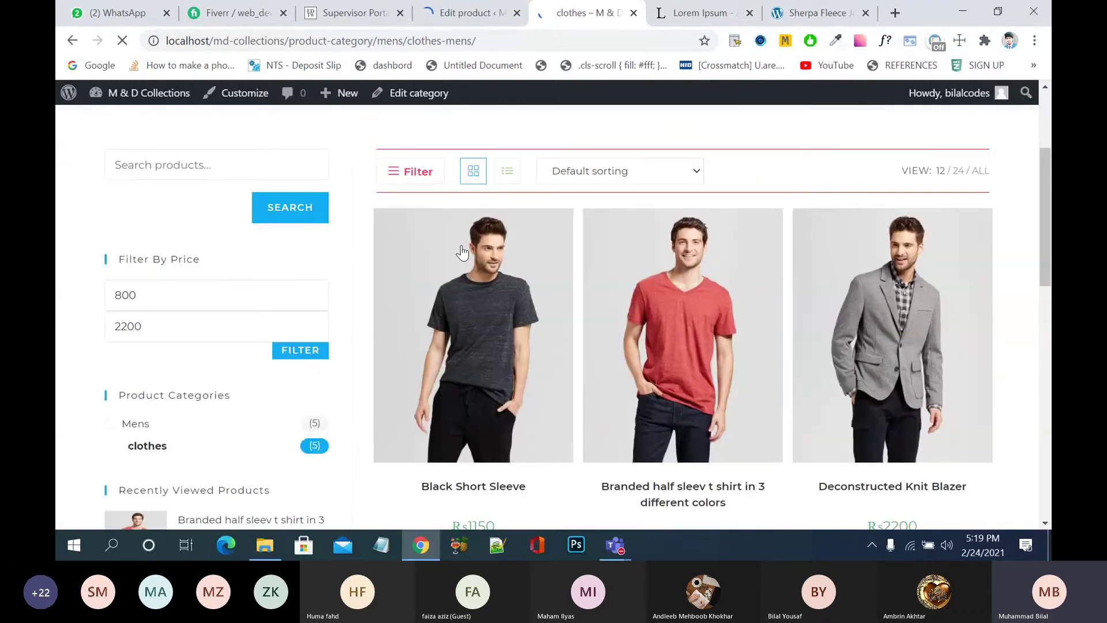
pyautogui.scroll(-1, 466, 248)
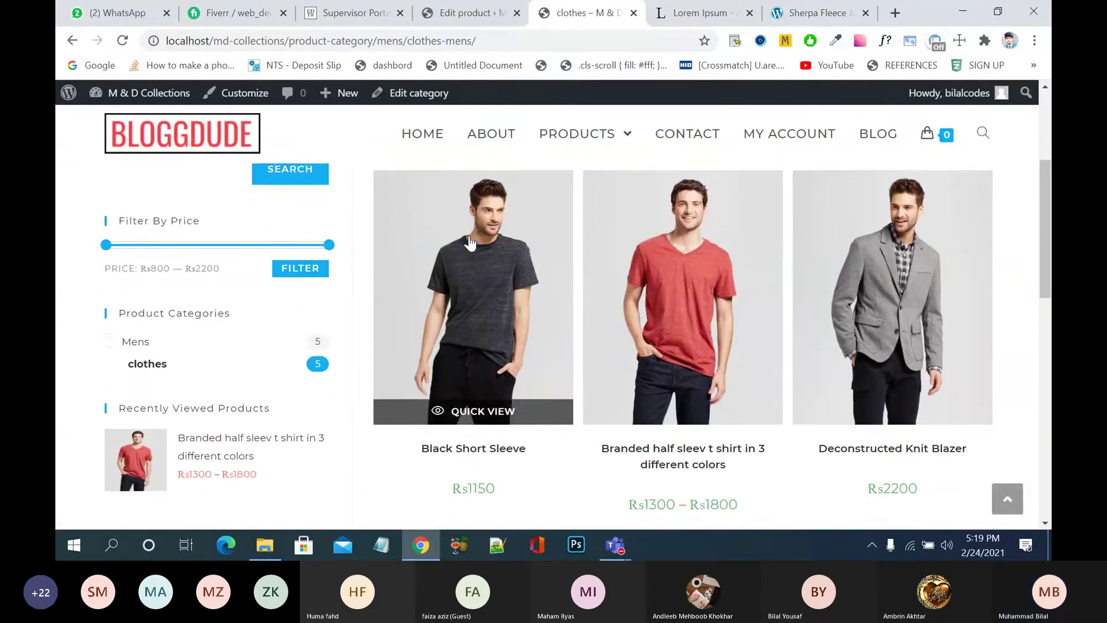
pyautogui.scroll(-1, 479, 260)
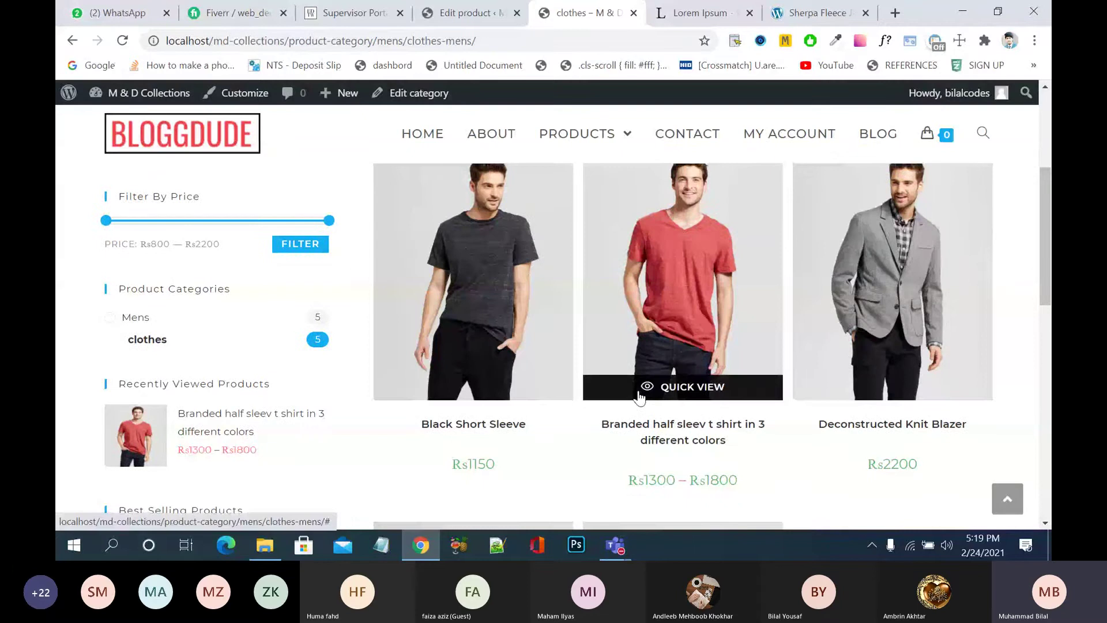
pyautogui.click(713, 323)
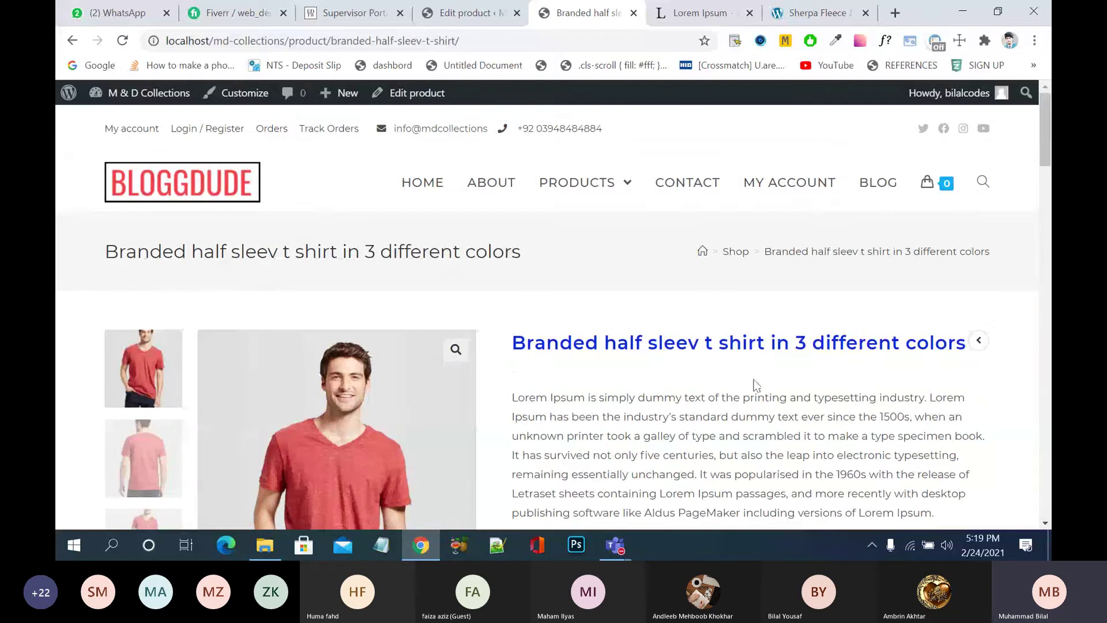
# - Try Green in sizes L, M and S, then switch to Red in size S at Rs1300
pyautogui.scroll(-4, 756, 385)
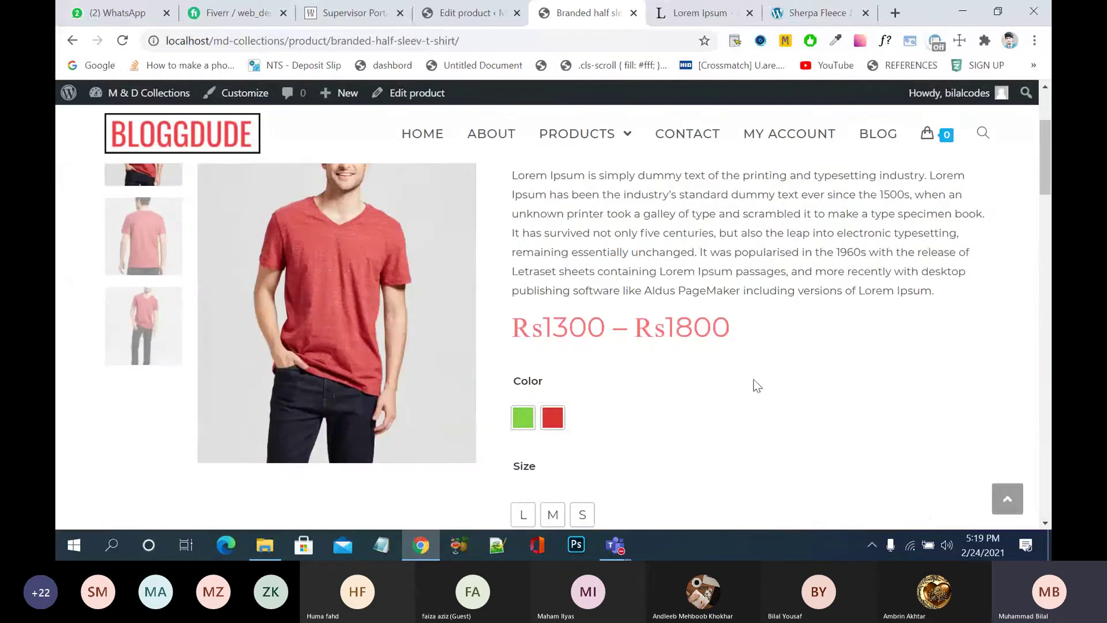
pyautogui.scroll(-1, 757, 385)
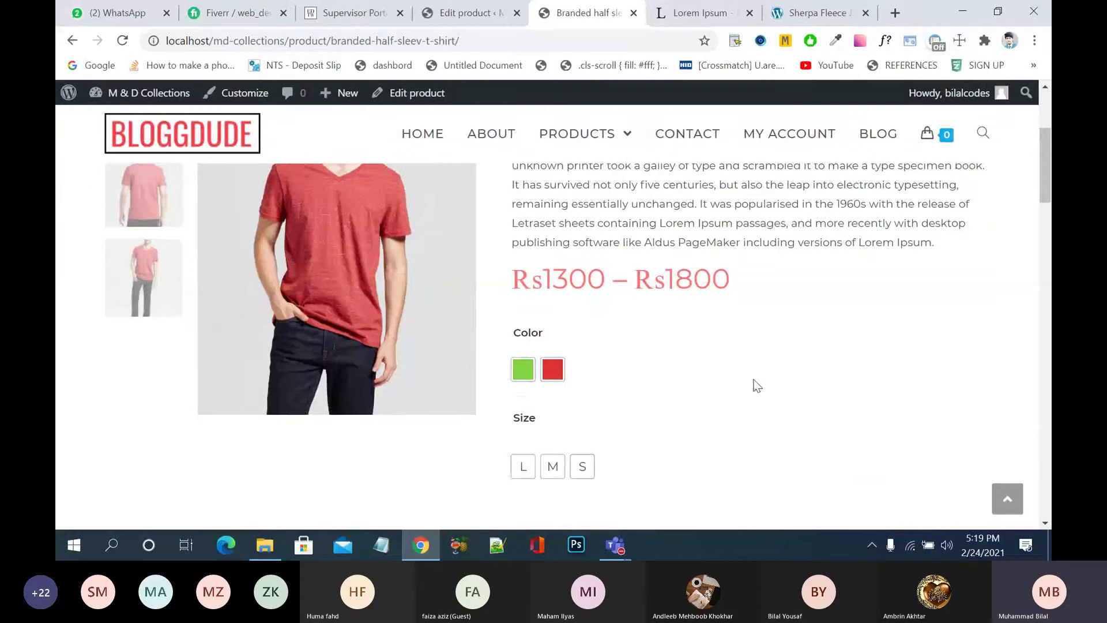
pyautogui.click(524, 370)
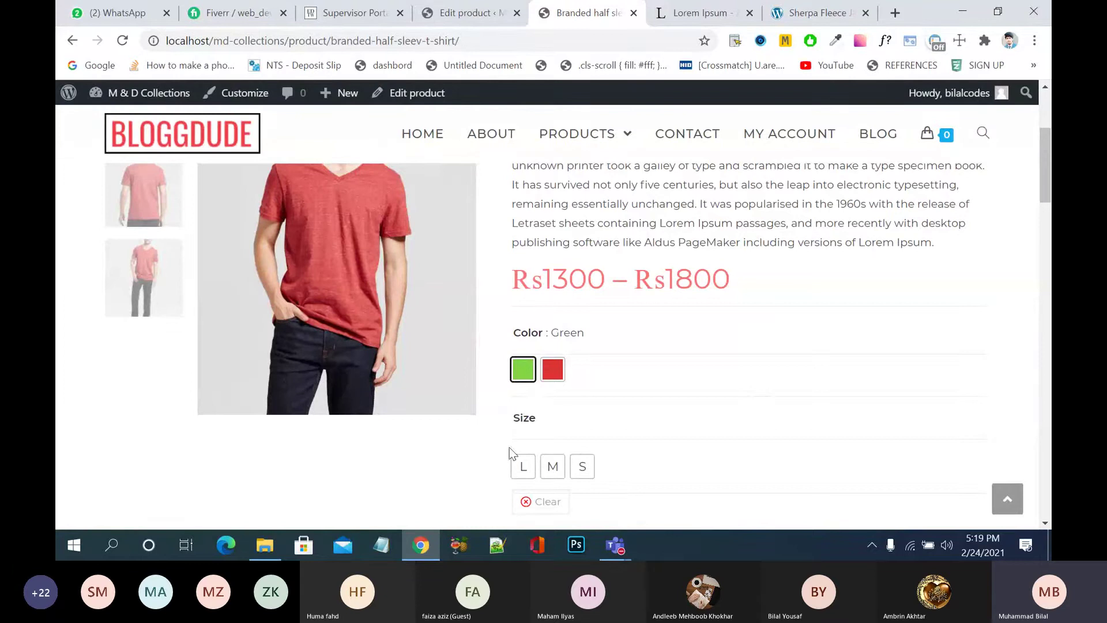
pyautogui.click(522, 464)
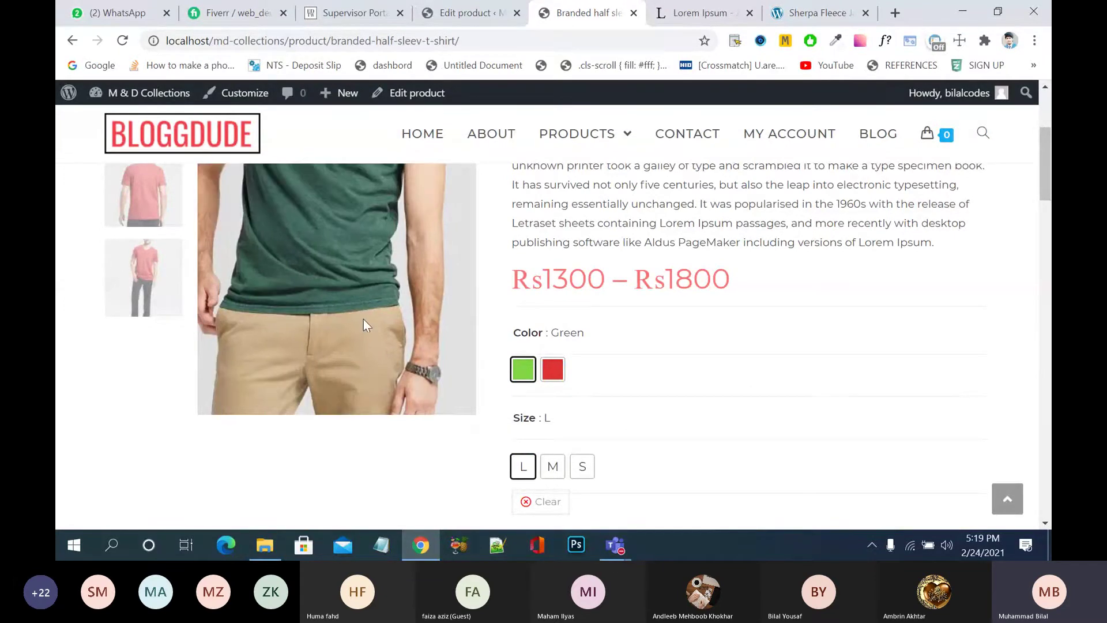
pyautogui.scroll(2, 354, 466)
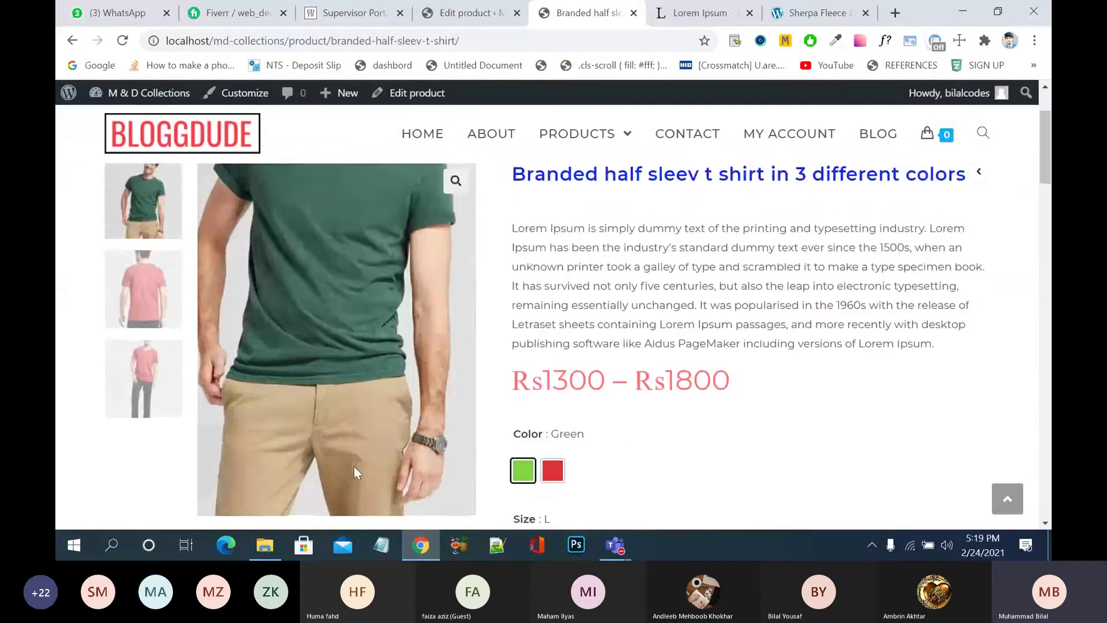
pyautogui.scroll(-3, 355, 466)
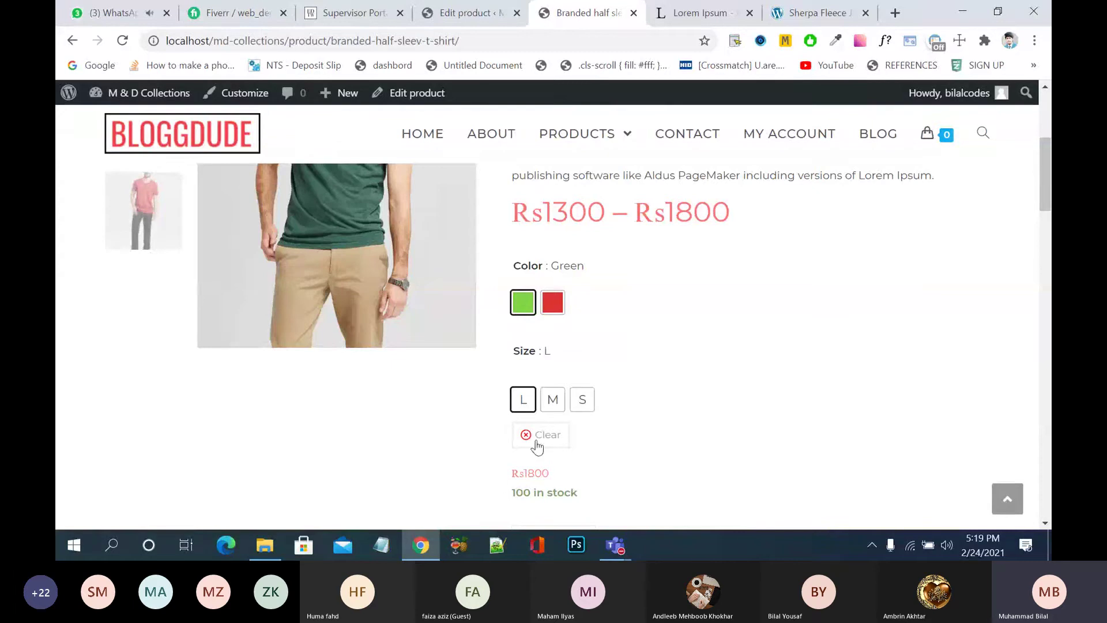
pyautogui.click(552, 402)
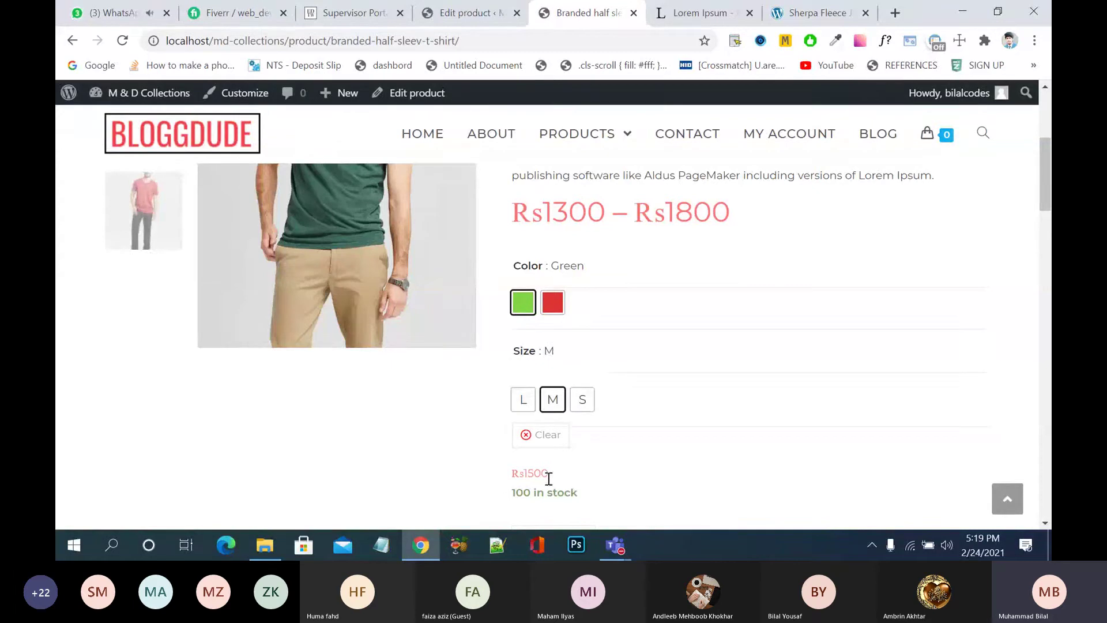
pyautogui.click(584, 402)
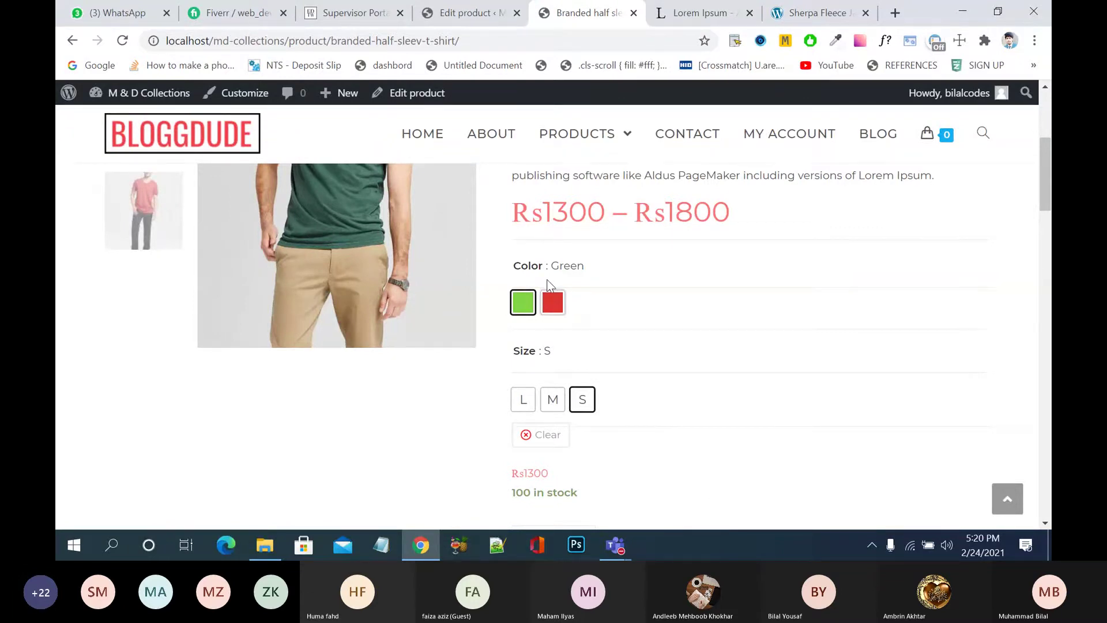
pyautogui.click(551, 304)
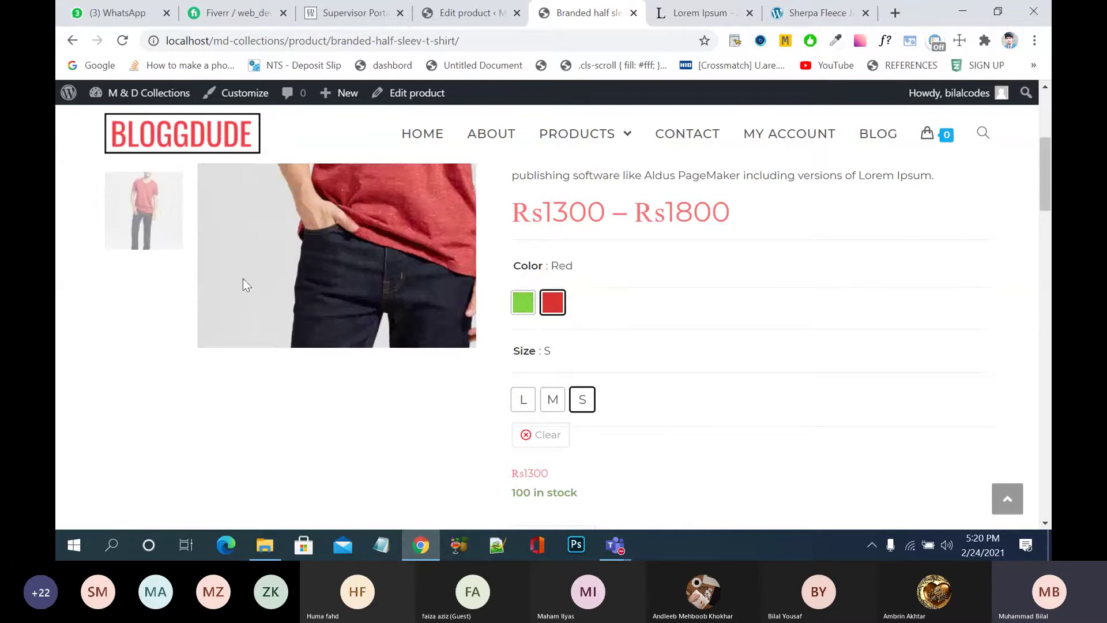
pyautogui.scroll(3, 336, 436)
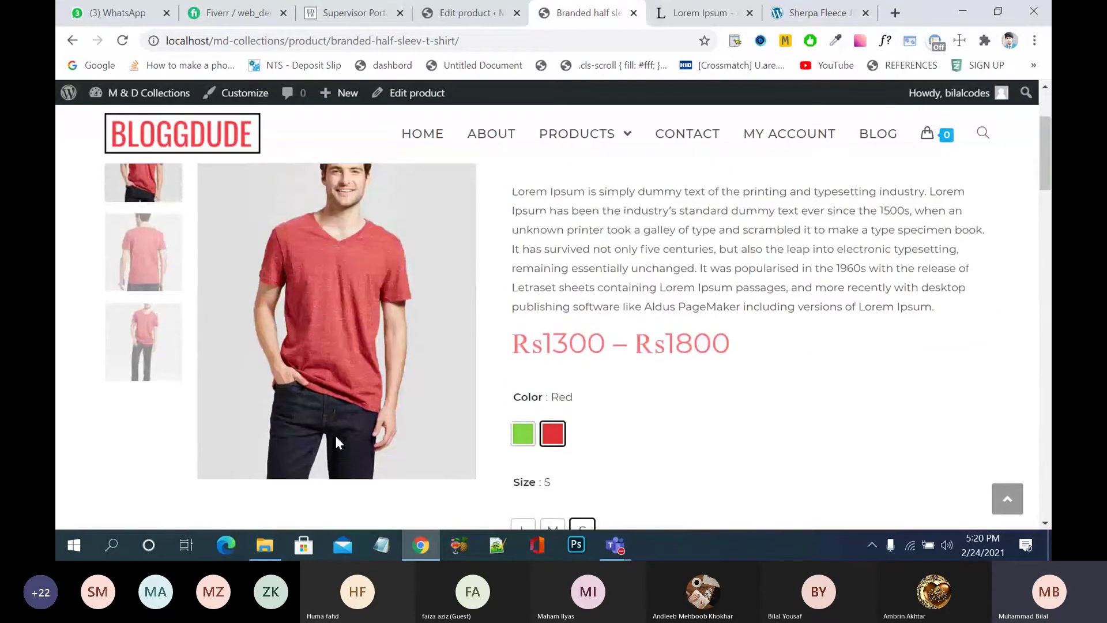
pyautogui.scroll(3, 335, 436)
pyautogui.scroll(-7, 336, 436)
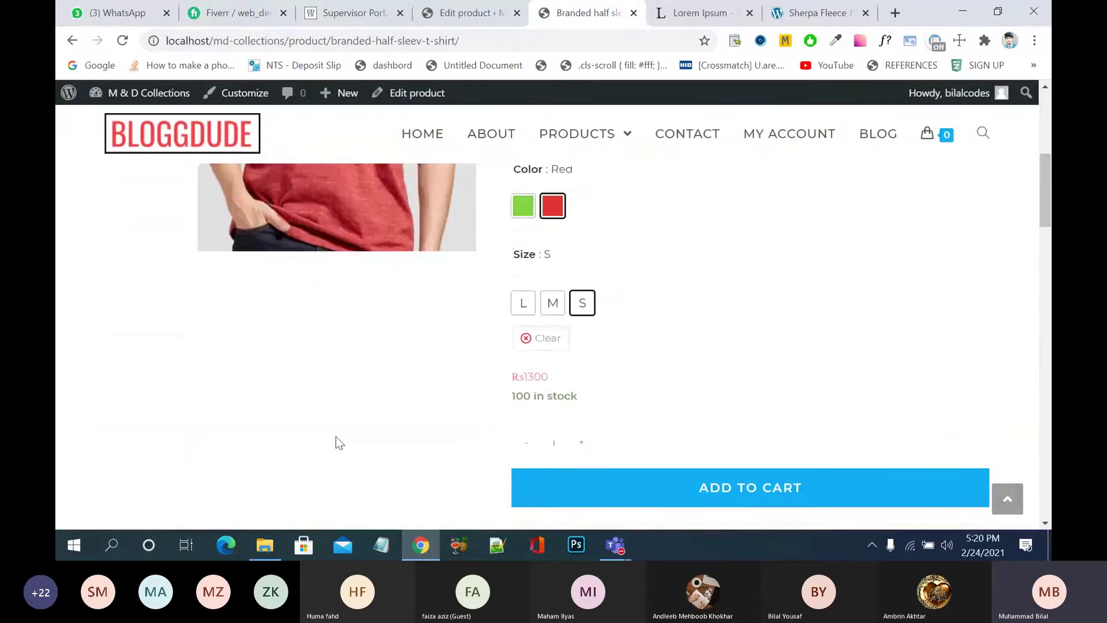
# - Add 2 green size M shirts to the cart
pyautogui.click(542, 338)
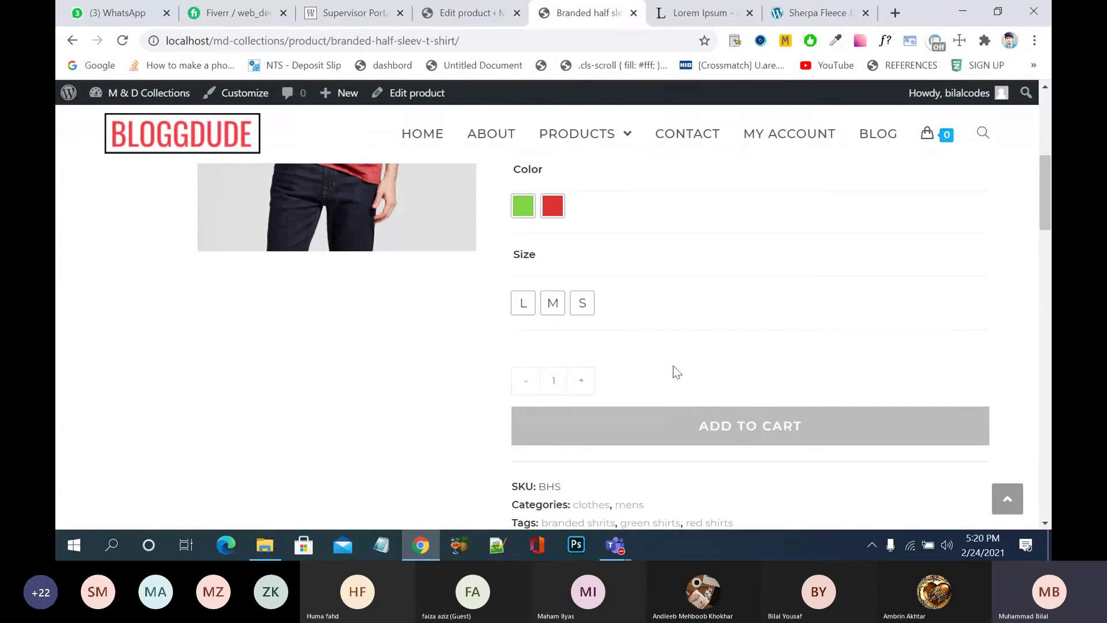
pyautogui.scroll(3, 732, 358)
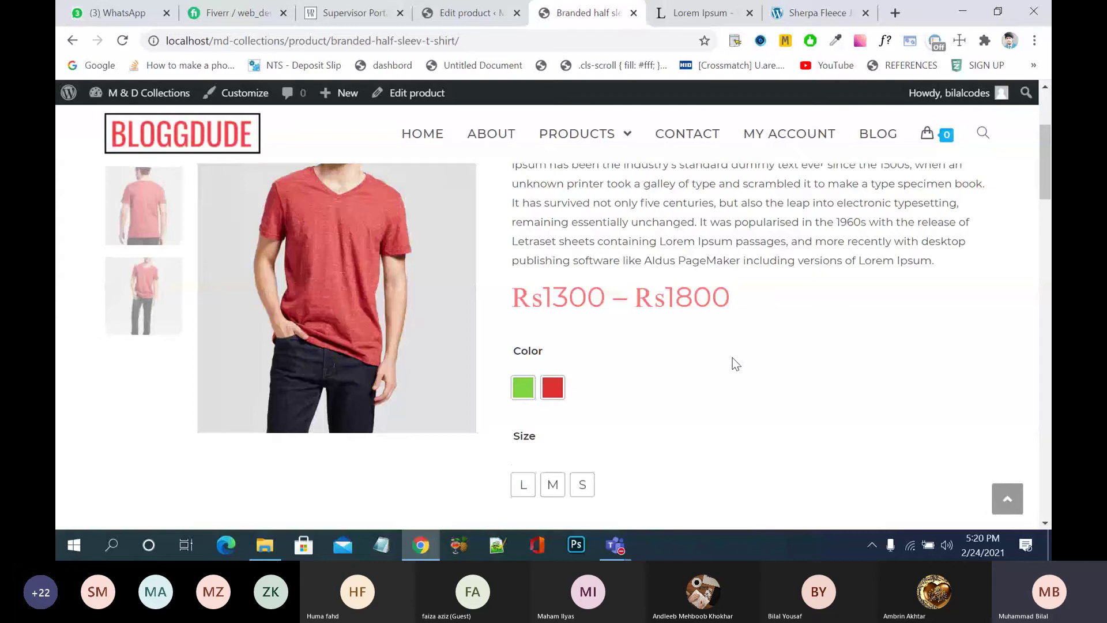
pyautogui.click(523, 388)
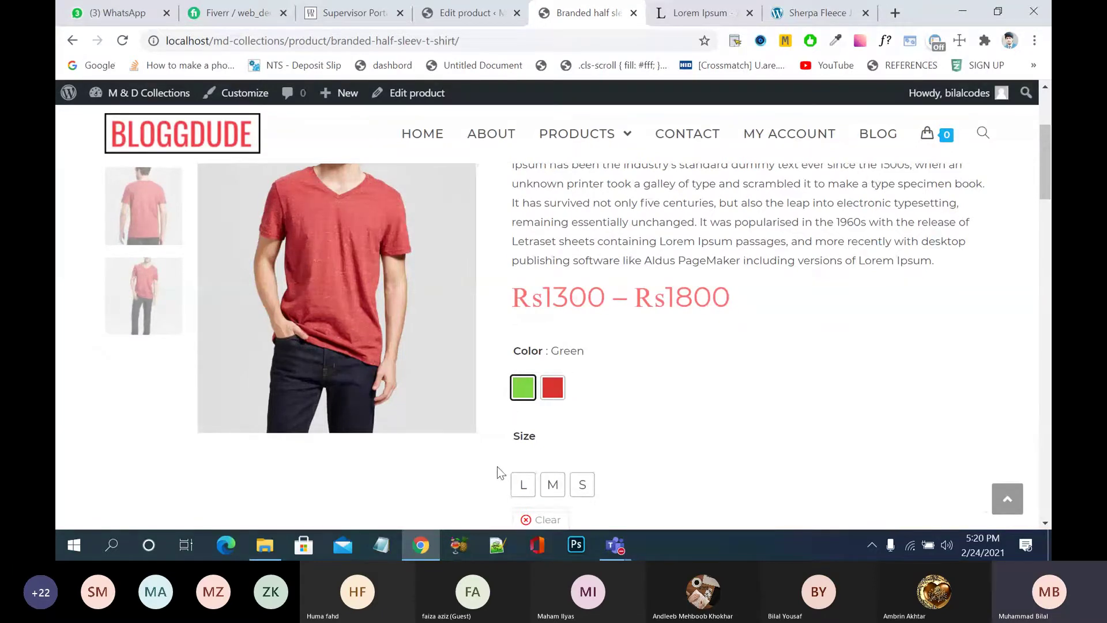
pyautogui.click(552, 490)
pyautogui.scroll(-2, 660, 485)
pyautogui.scroll(-2, 661, 482)
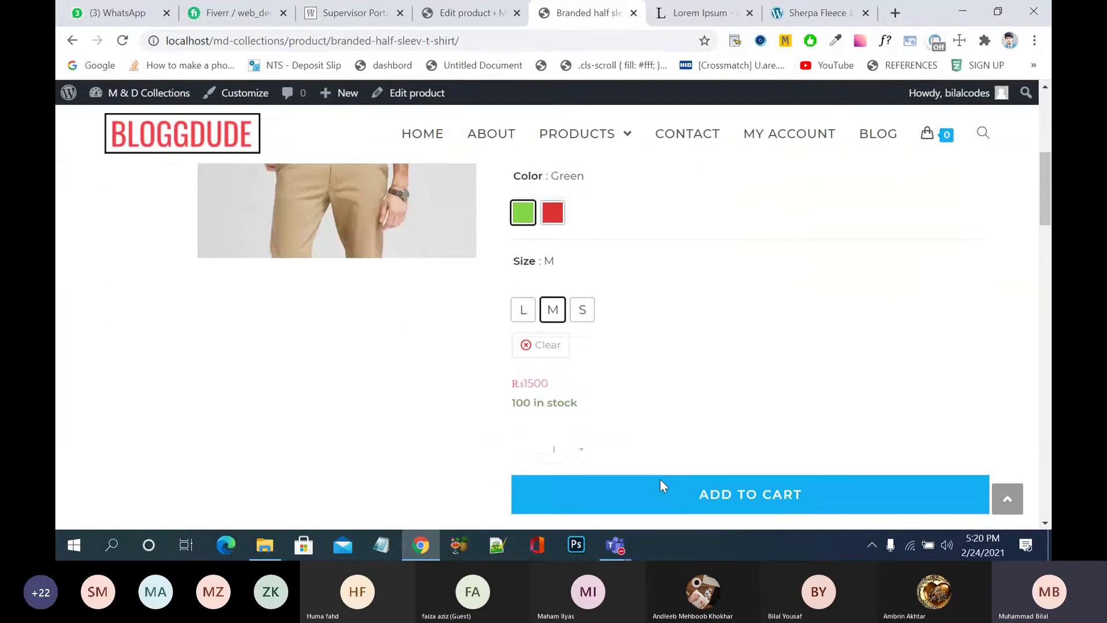
pyautogui.click(586, 431)
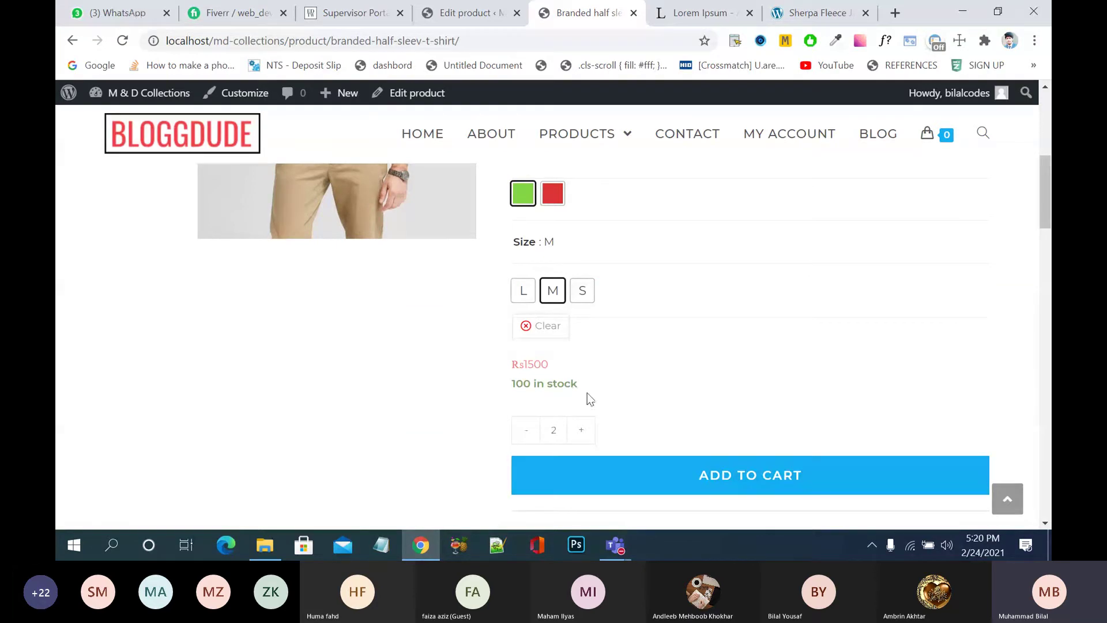
pyautogui.click(583, 291)
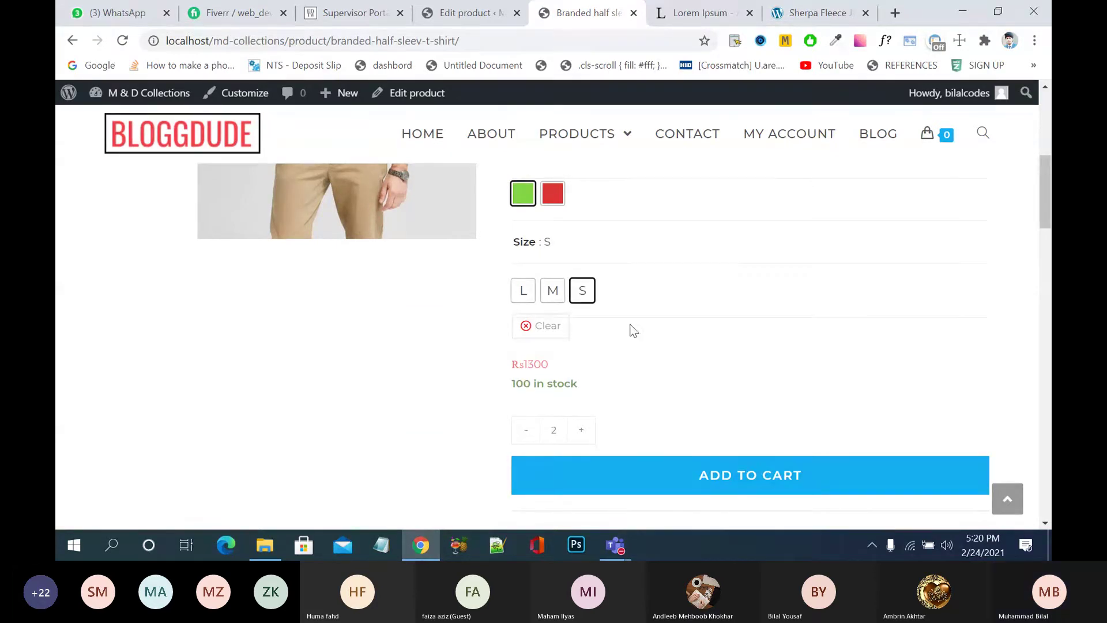
pyautogui.click(552, 291)
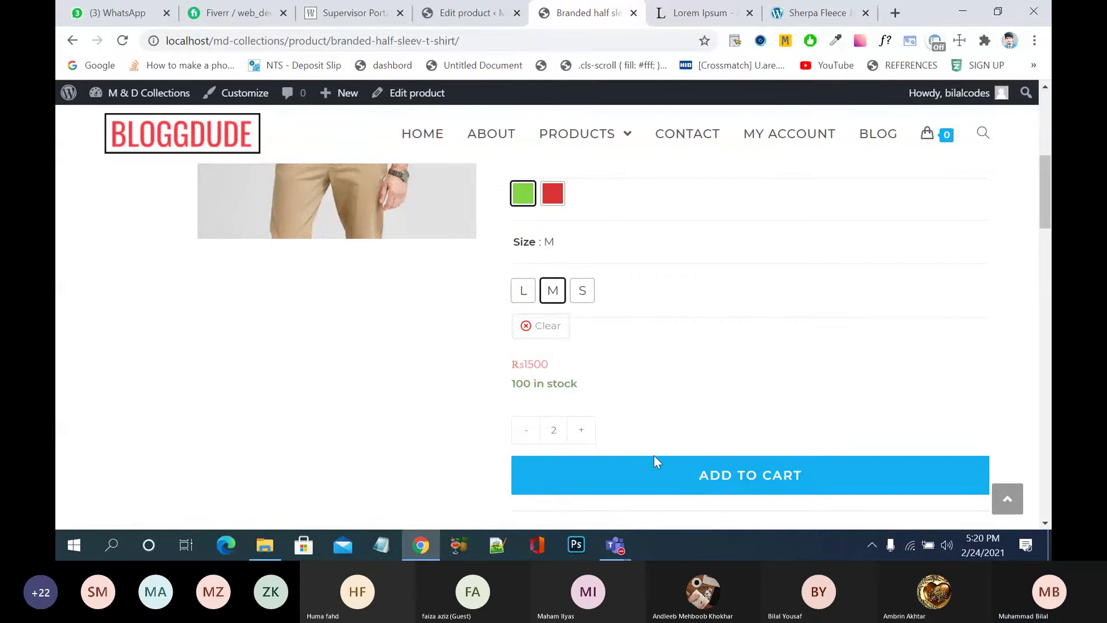
pyautogui.click(668, 487)
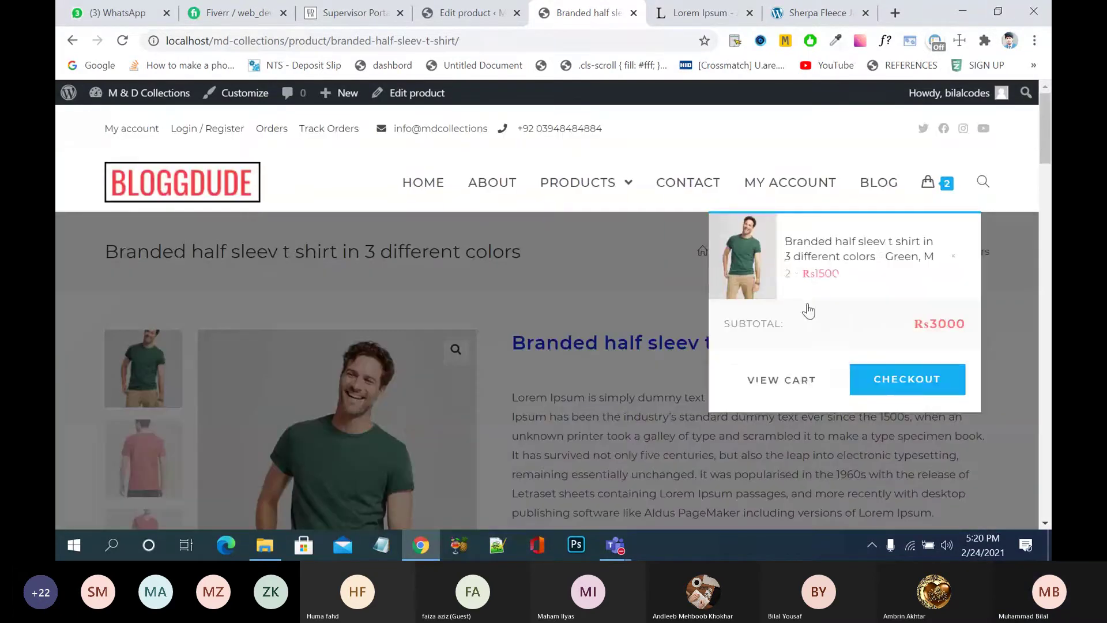
pyautogui.click(656, 295)
# - Add 5 green size S shirts to the cart
pyautogui.scroll(-7, 654, 287)
pyautogui.scroll(2, 654, 288)
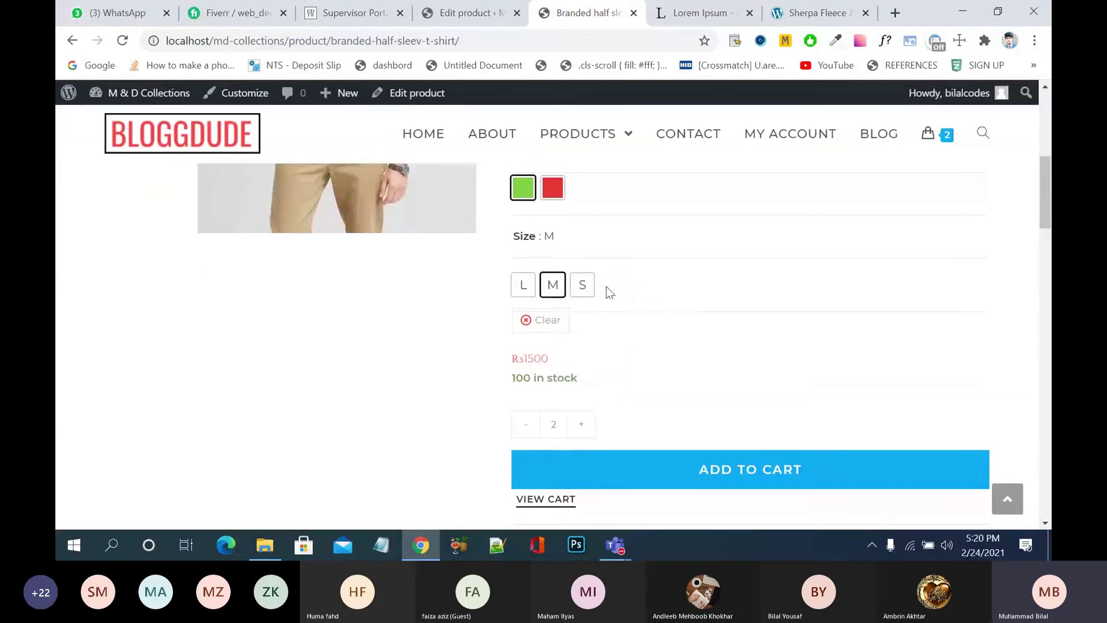
pyautogui.click(583, 288)
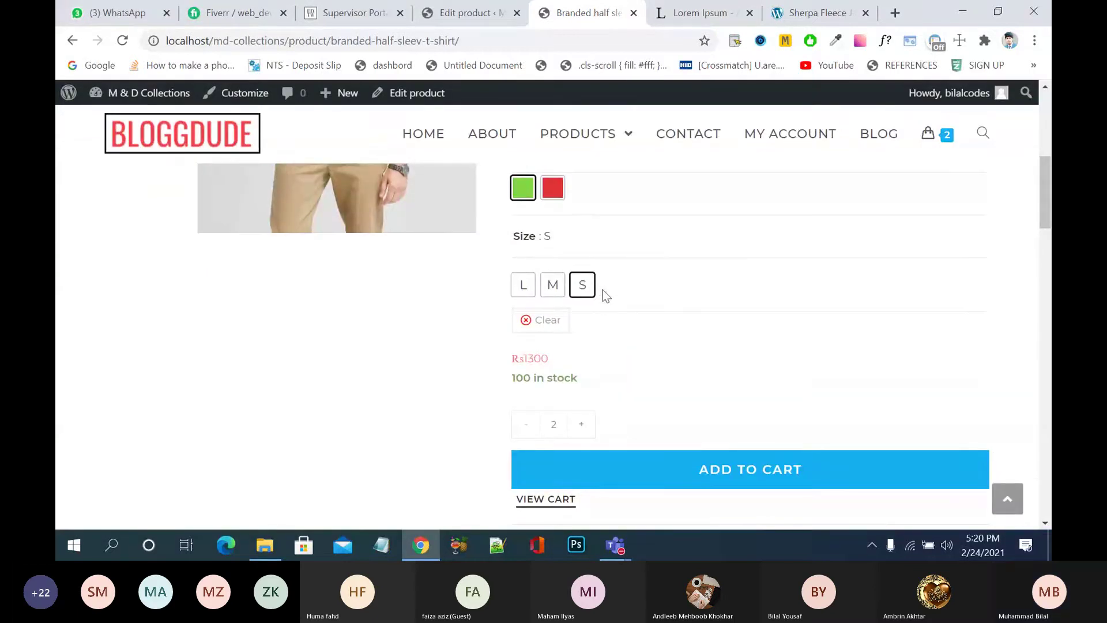
pyautogui.click(582, 427)
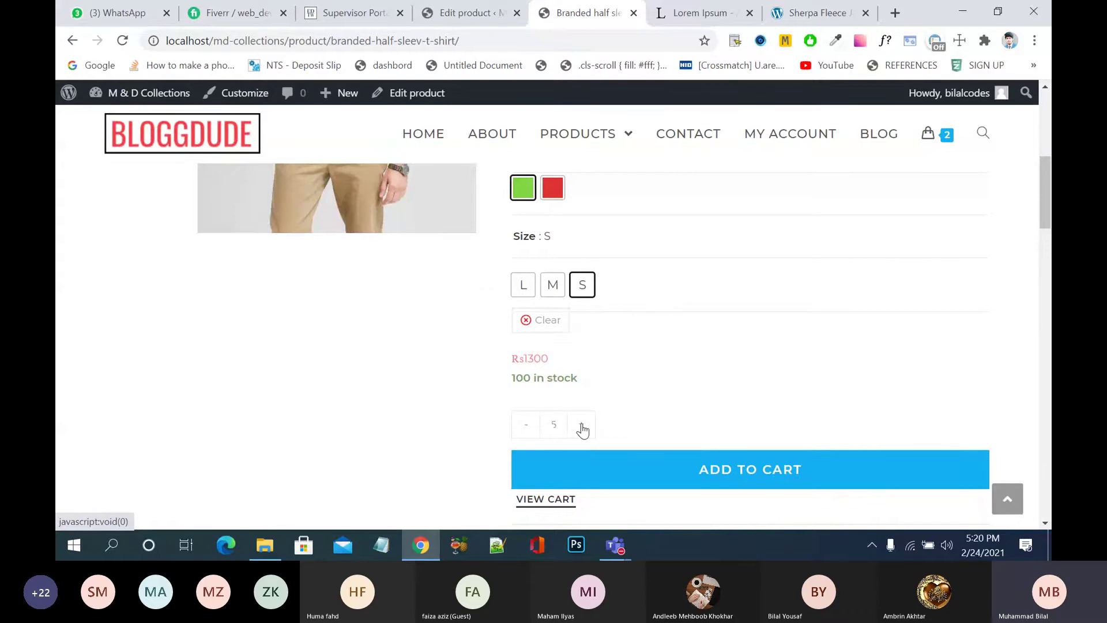
pyautogui.click(627, 471)
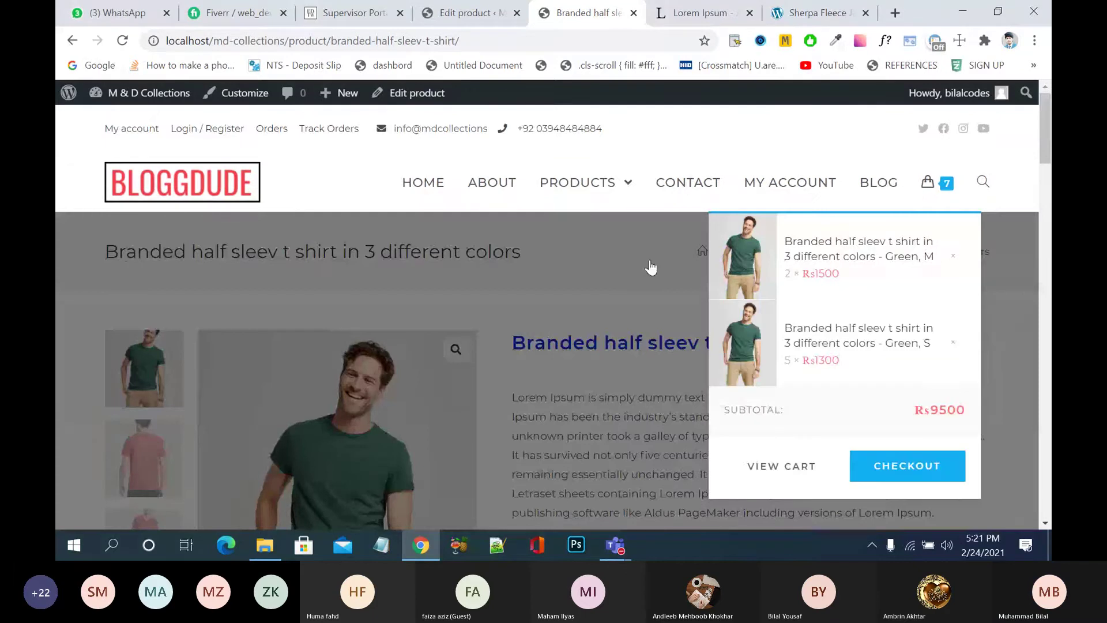
# - Add 9 red size L shirts to the cart, bringing the subtotal to Rs25700
pyautogui.scroll(-5, 692, 438)
pyautogui.scroll(-1, 692, 438)
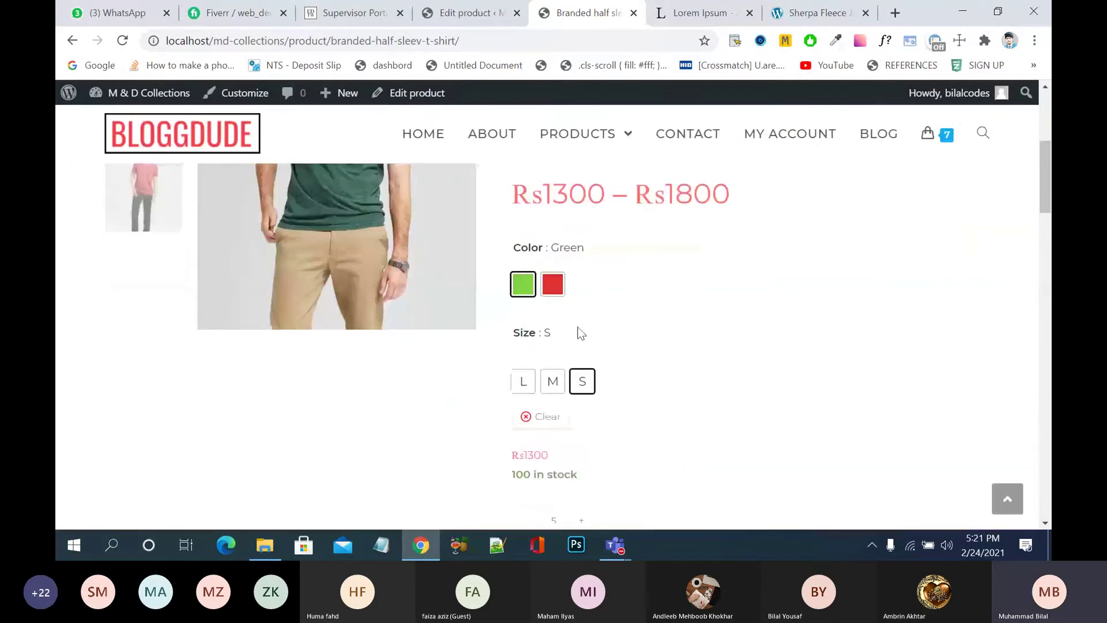
pyautogui.click(552, 284)
pyautogui.click(523, 381)
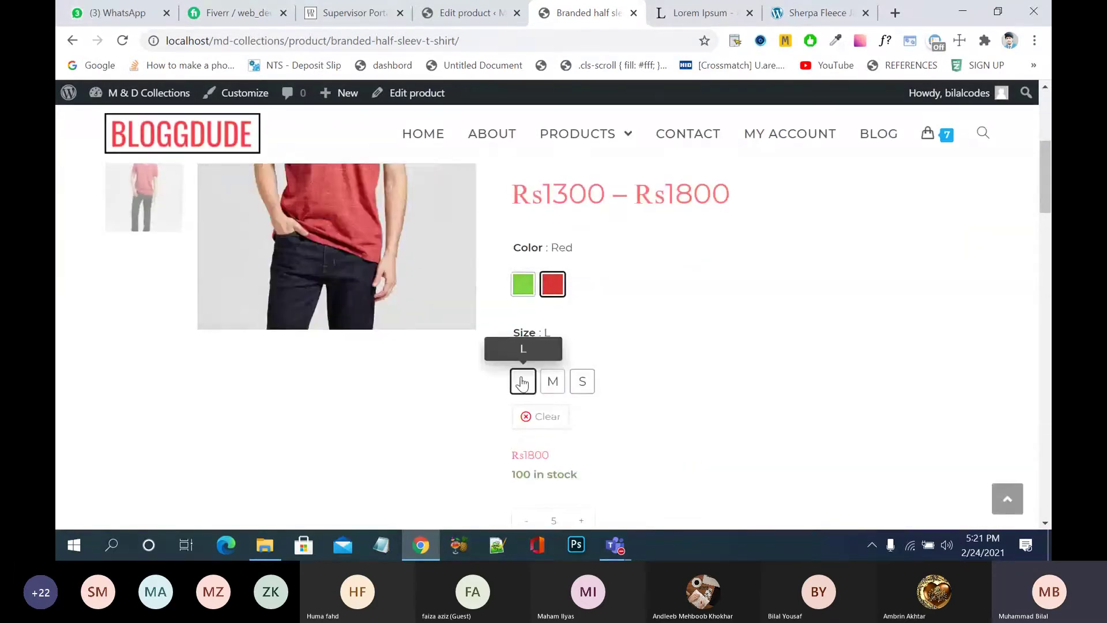
pyautogui.scroll(-1, 750, 452)
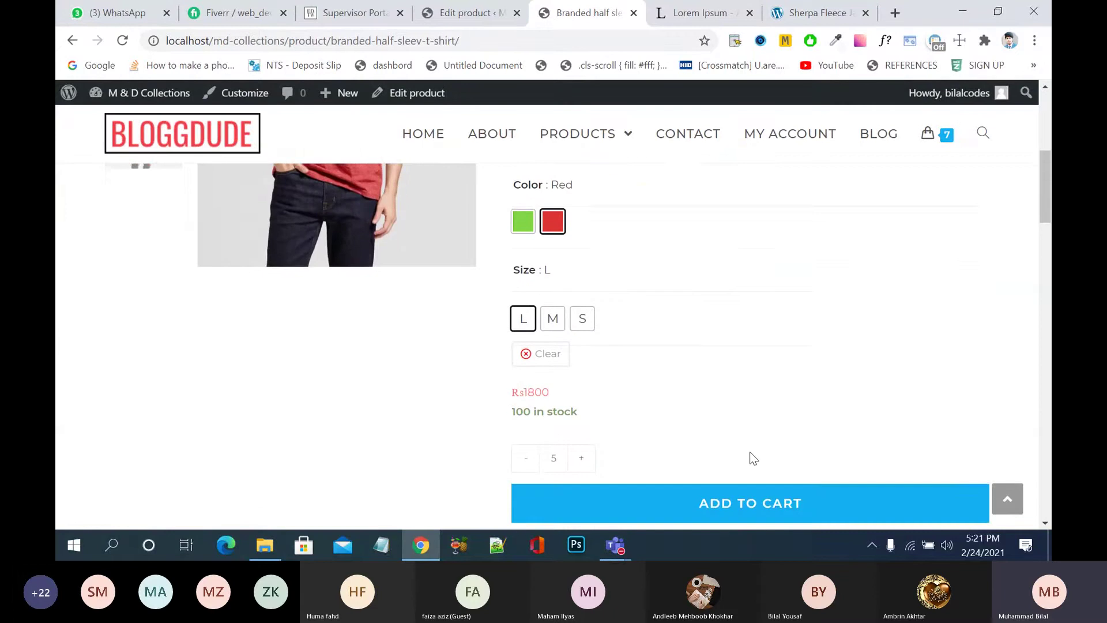
pyautogui.click(580, 443)
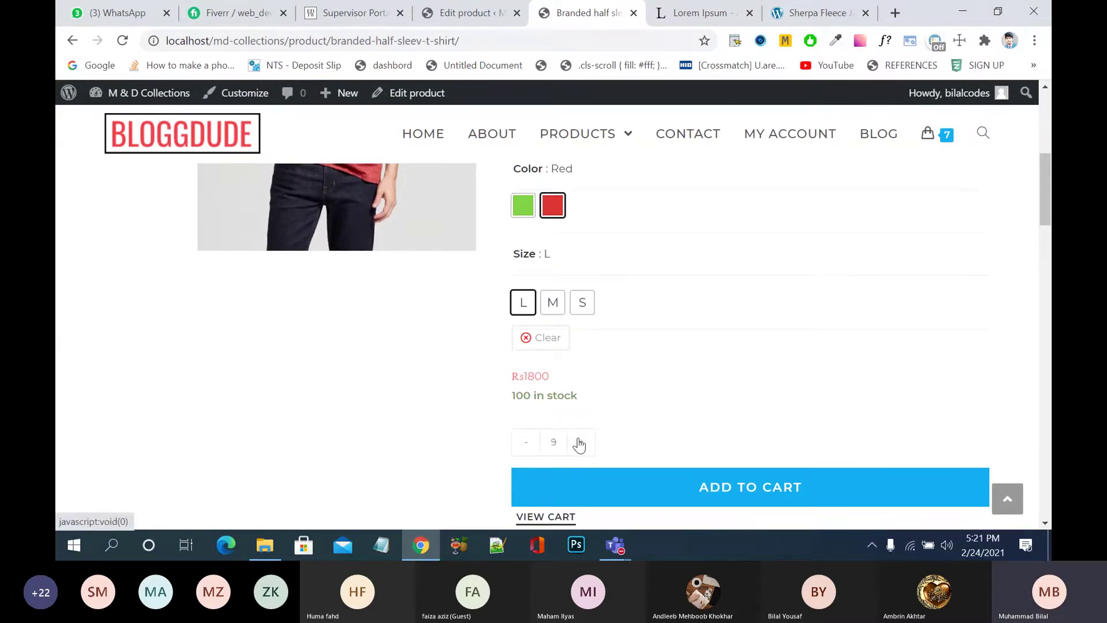
pyautogui.click(698, 489)
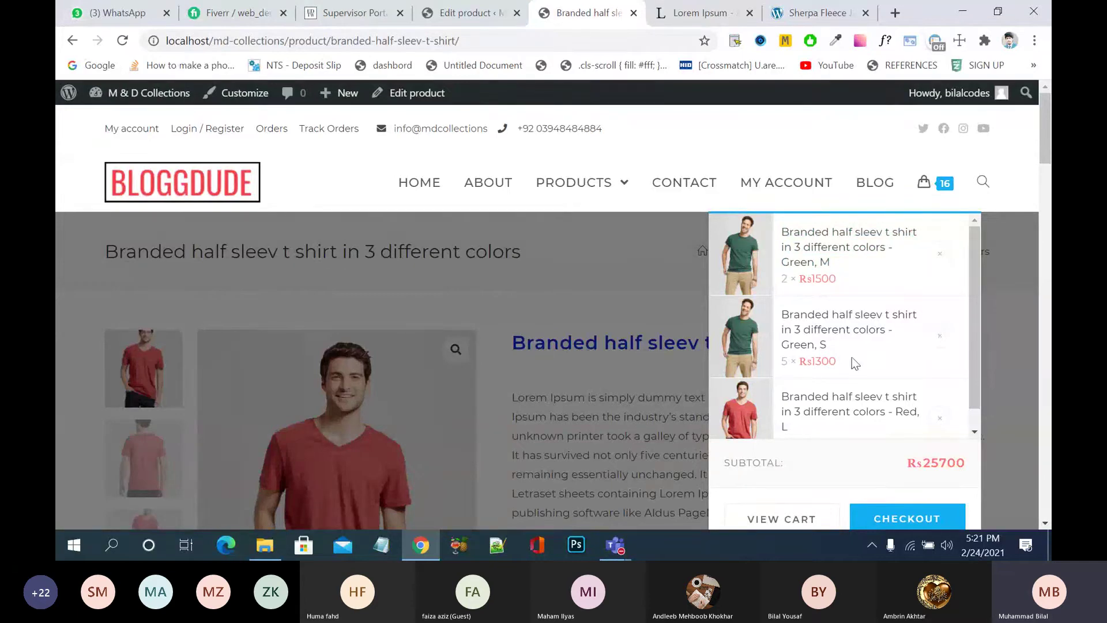
pyautogui.scroll(-1, 852, 358)
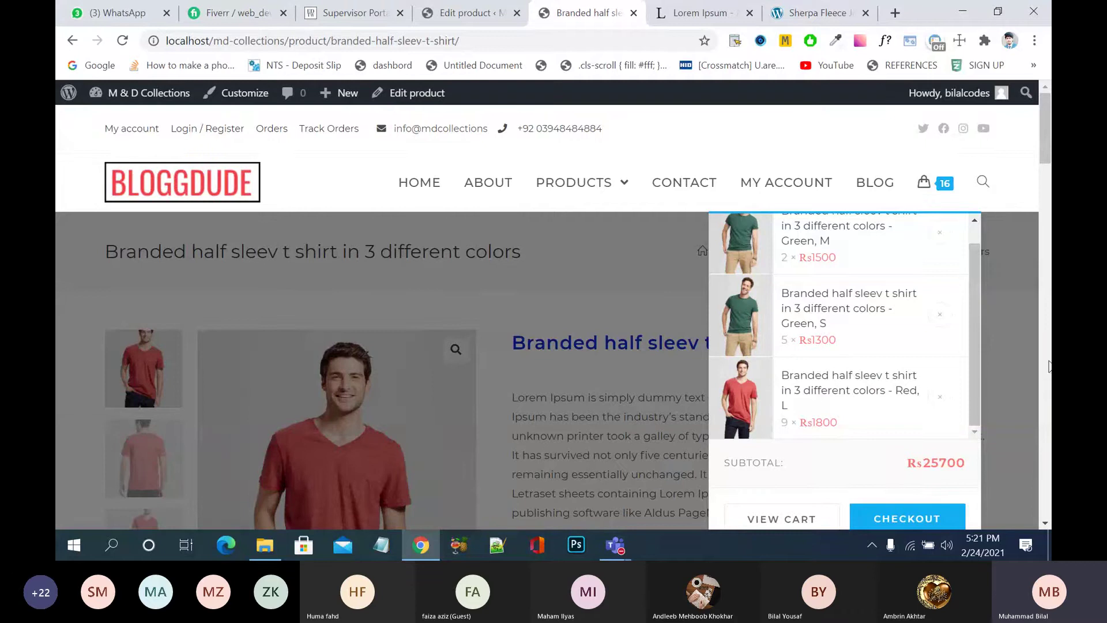
pyautogui.scroll(-3, 1047, 193)
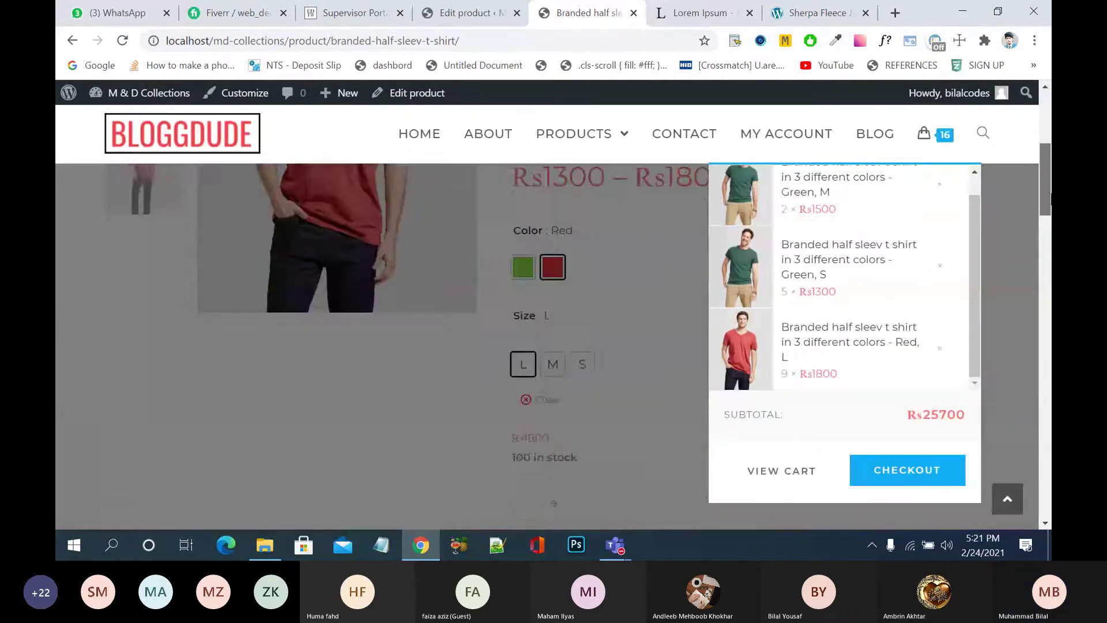
pyautogui.scroll(-3, 1050, 219)
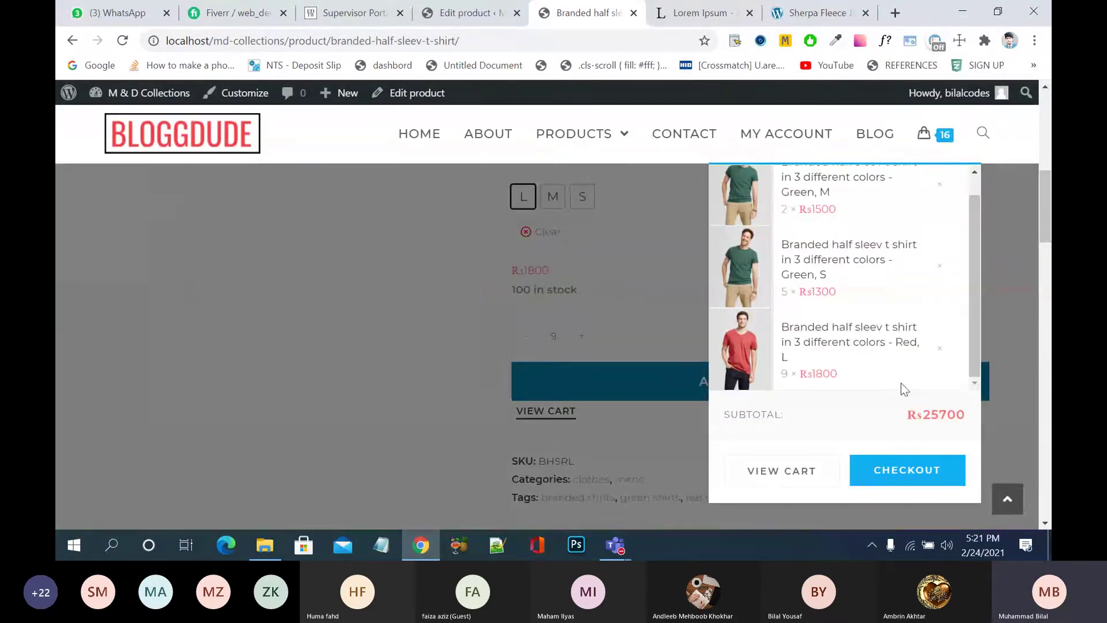
# - Open the cart page and review the Green M ×2, Green S ×5 and Red L ×9 lines
pyautogui.click(780, 472)
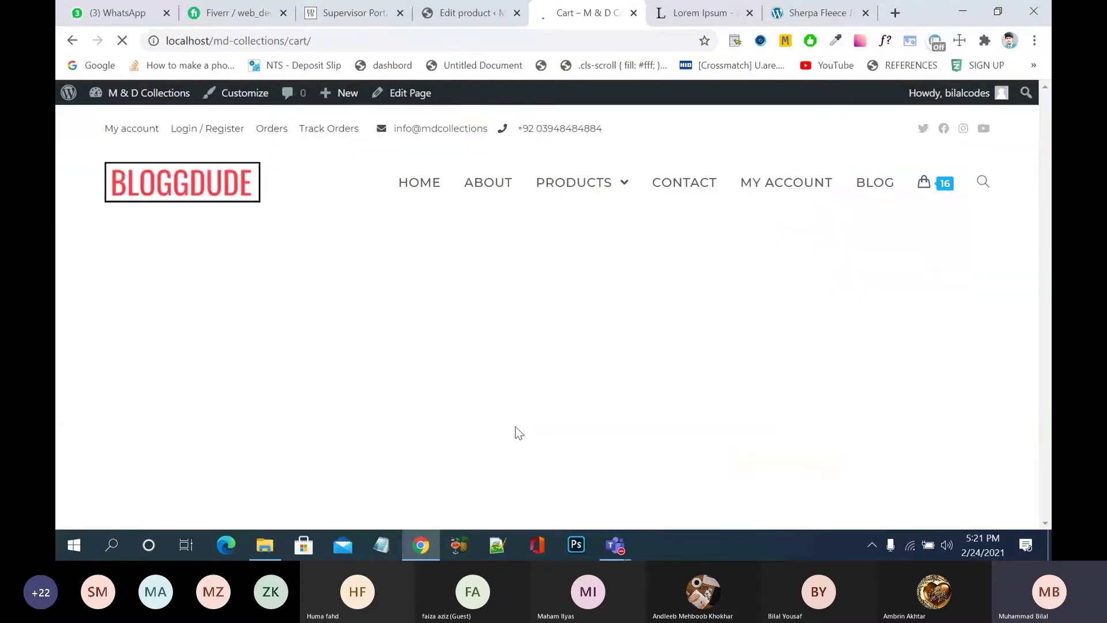
pyautogui.scroll(-3, 519, 434)
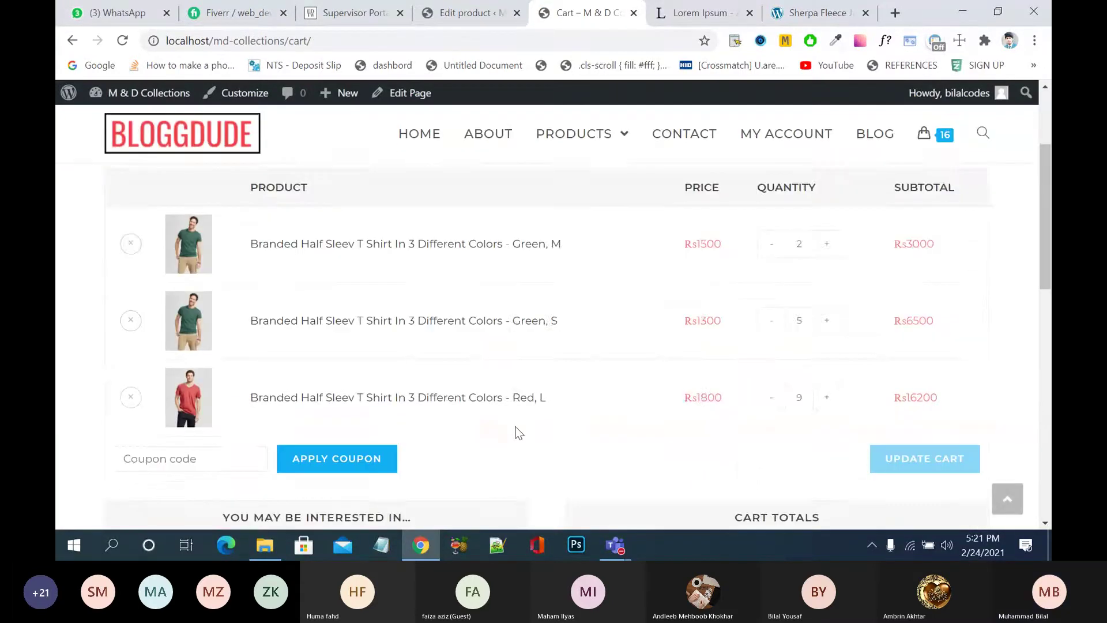
pyautogui.scroll(-2, 520, 434)
pyautogui.scroll(-6, 519, 434)
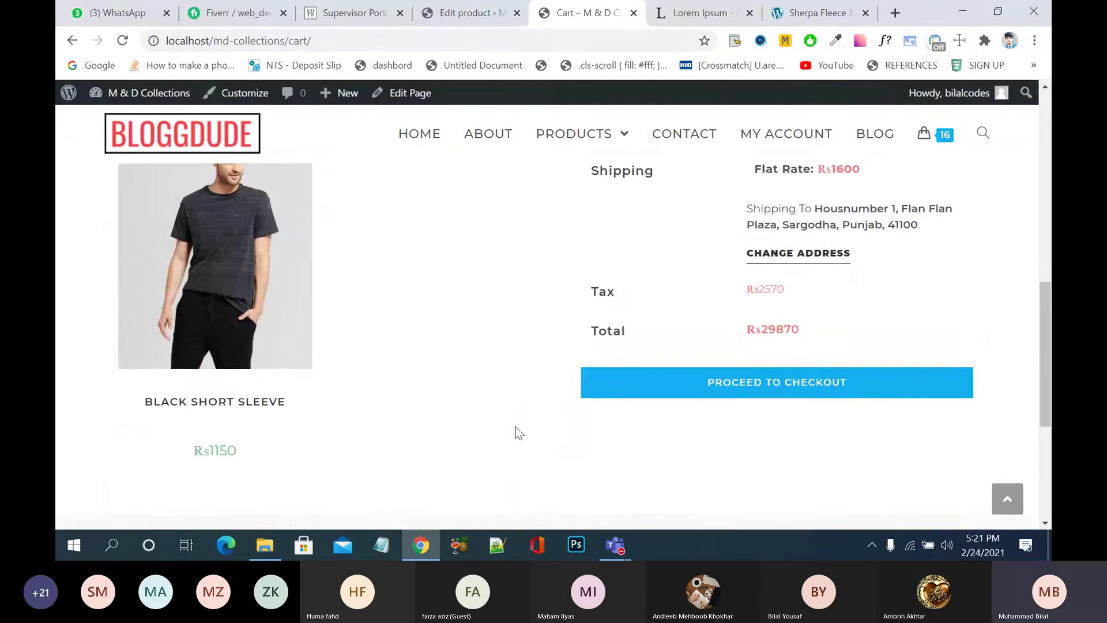
pyautogui.scroll(10, 519, 433)
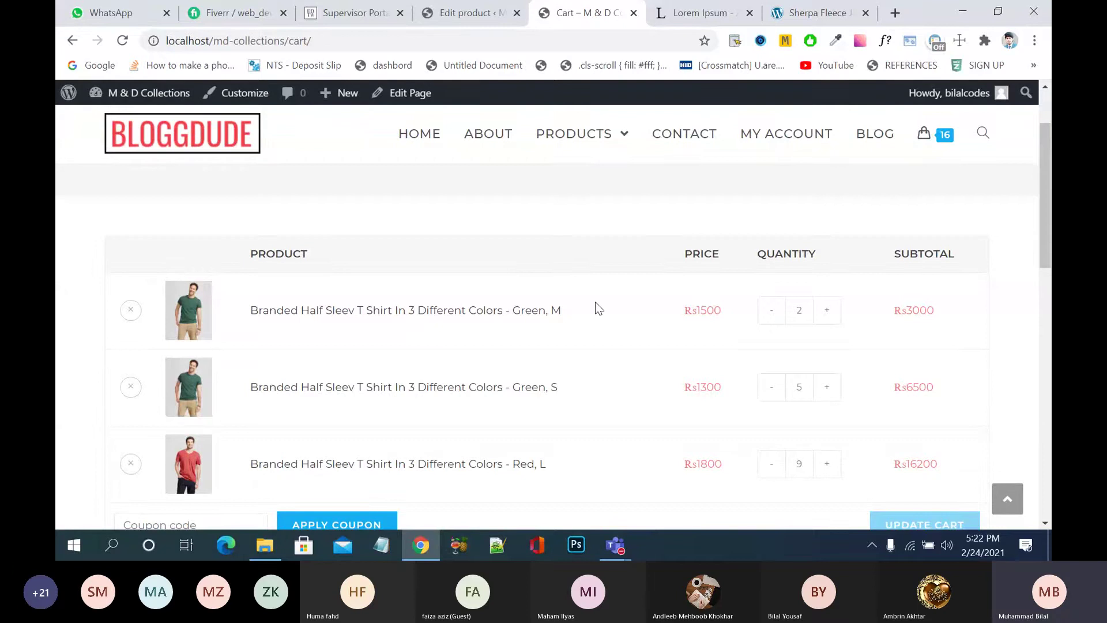
pyautogui.scroll(-2, 595, 303)
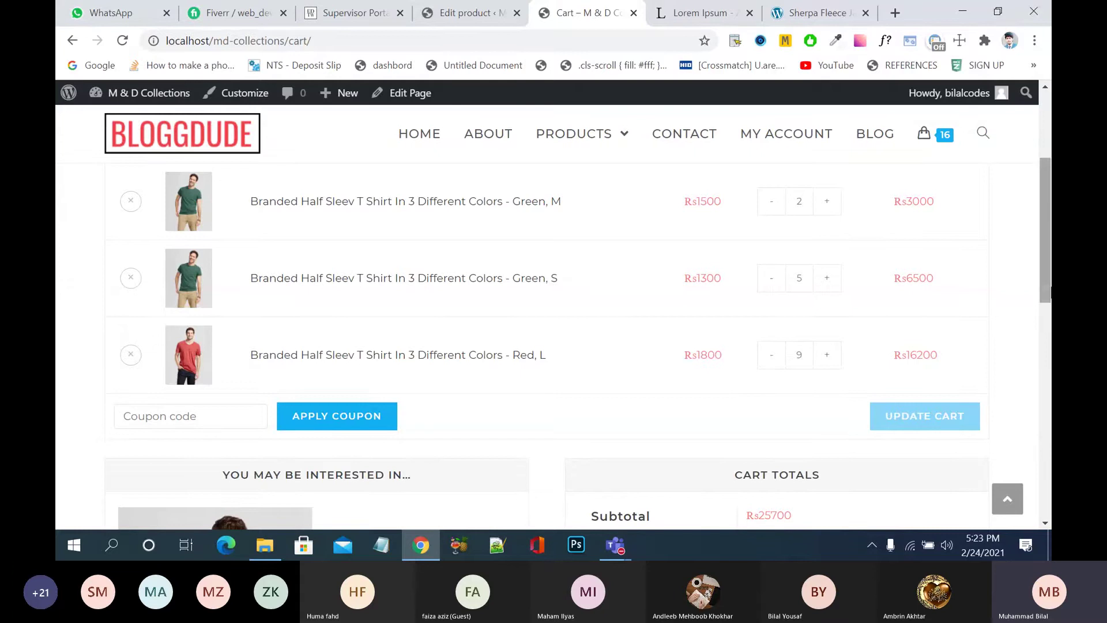
pyautogui.scroll(-1, 1046, 291)
pyautogui.click(186, 376)
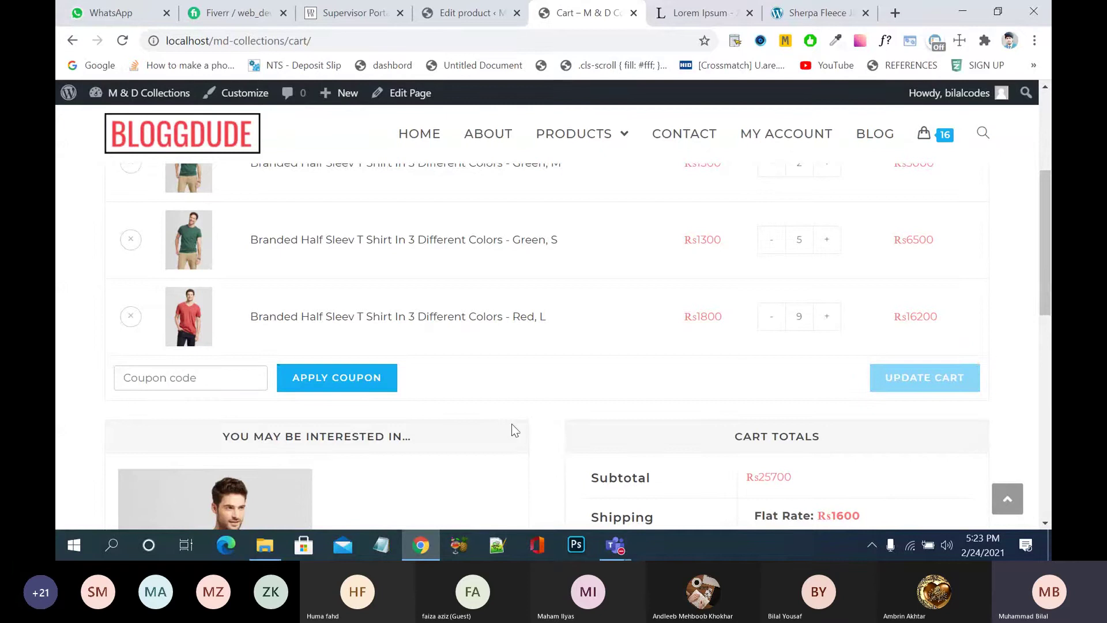
pyautogui.scroll(-3, 512, 427)
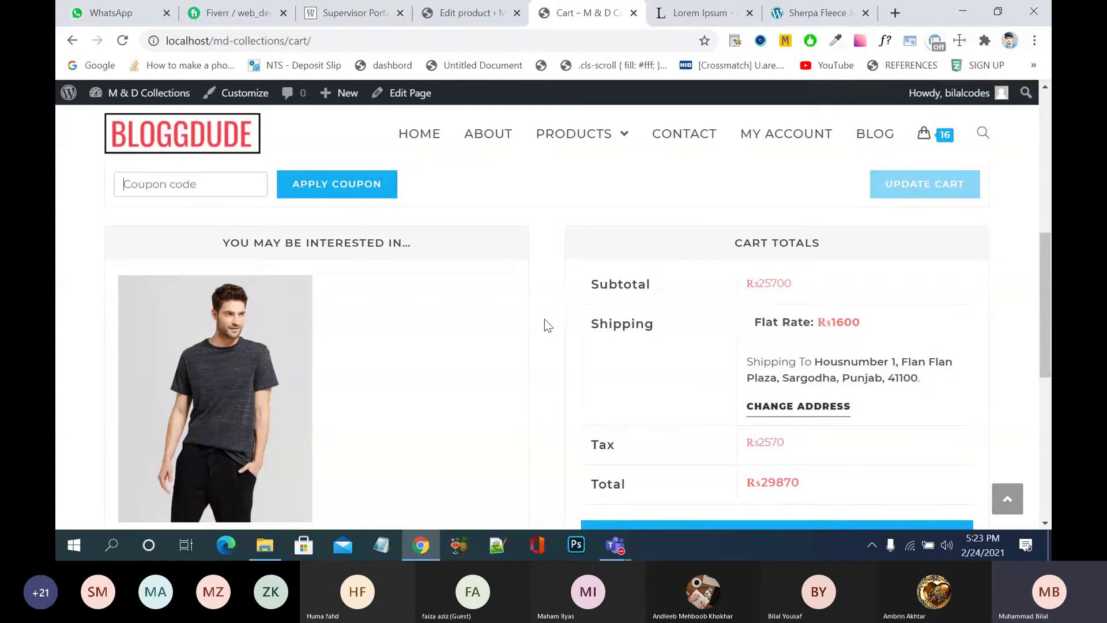
pyautogui.scroll(-2, 544, 320)
pyautogui.scroll(-1, 545, 320)
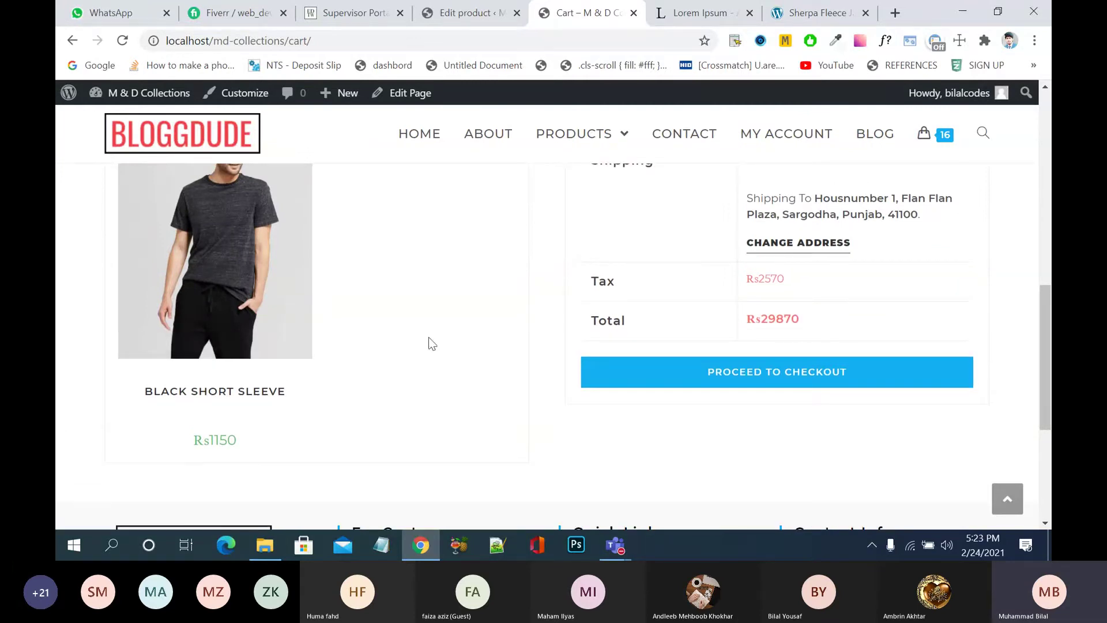
pyautogui.scroll(-1, 552, 367)
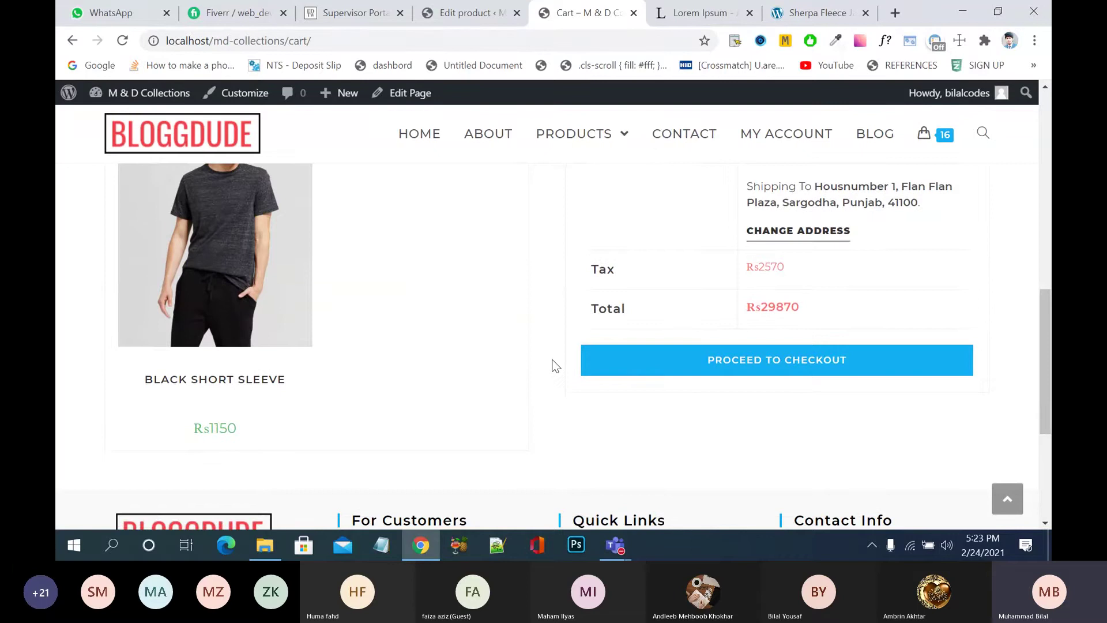
pyautogui.scroll(3, 556, 365)
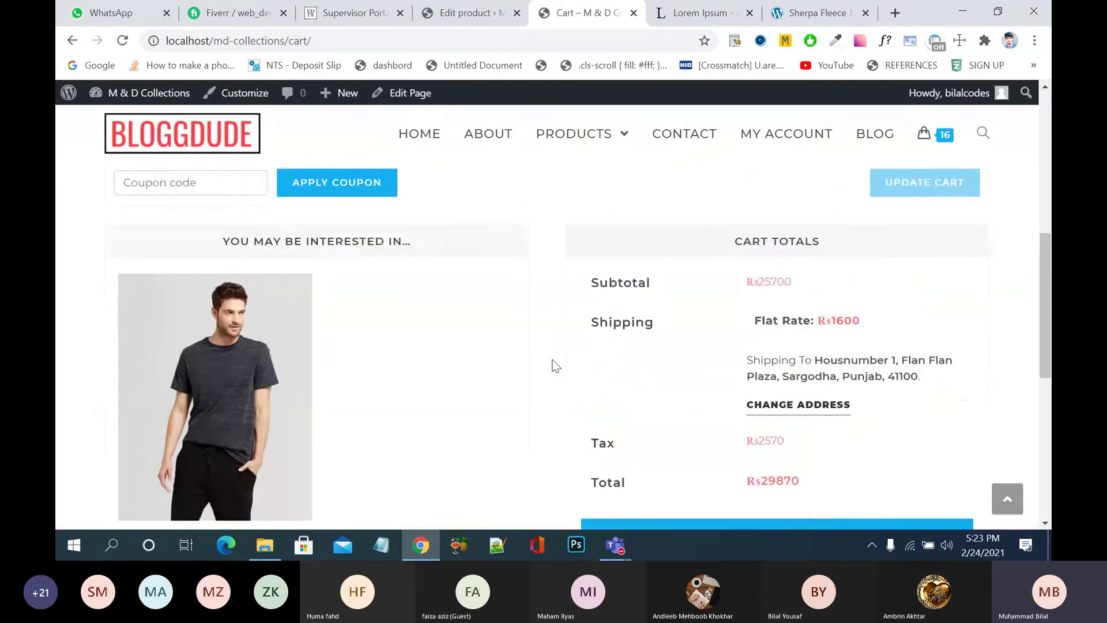
pyautogui.scroll(2, 555, 367)
pyautogui.scroll(-5, 556, 366)
pyautogui.scroll(4, 555, 366)
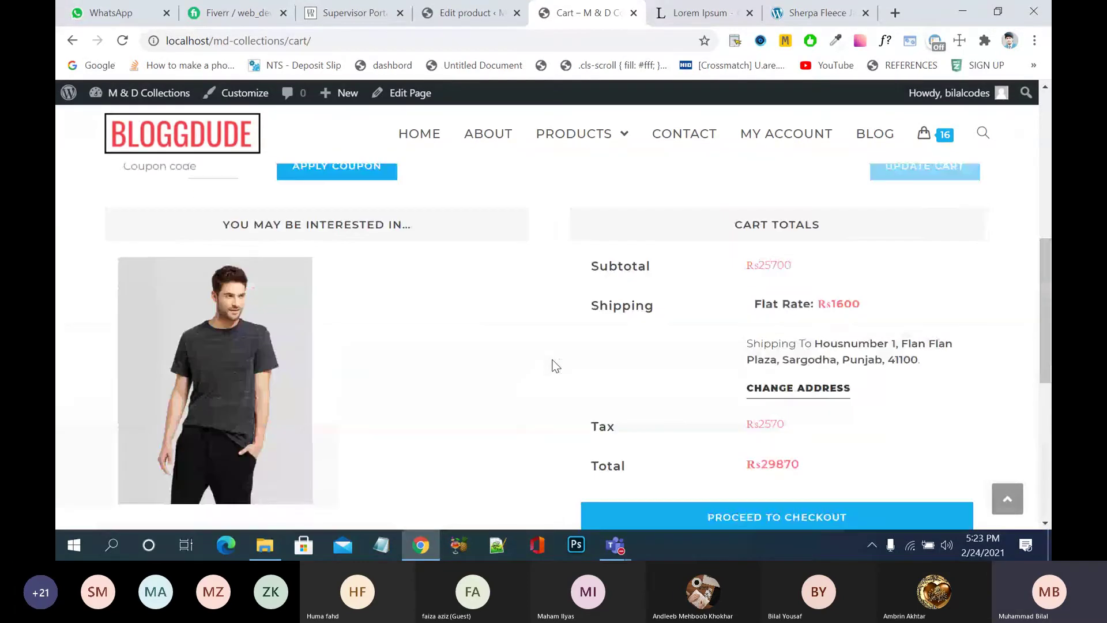
pyautogui.scroll(-1, 555, 366)
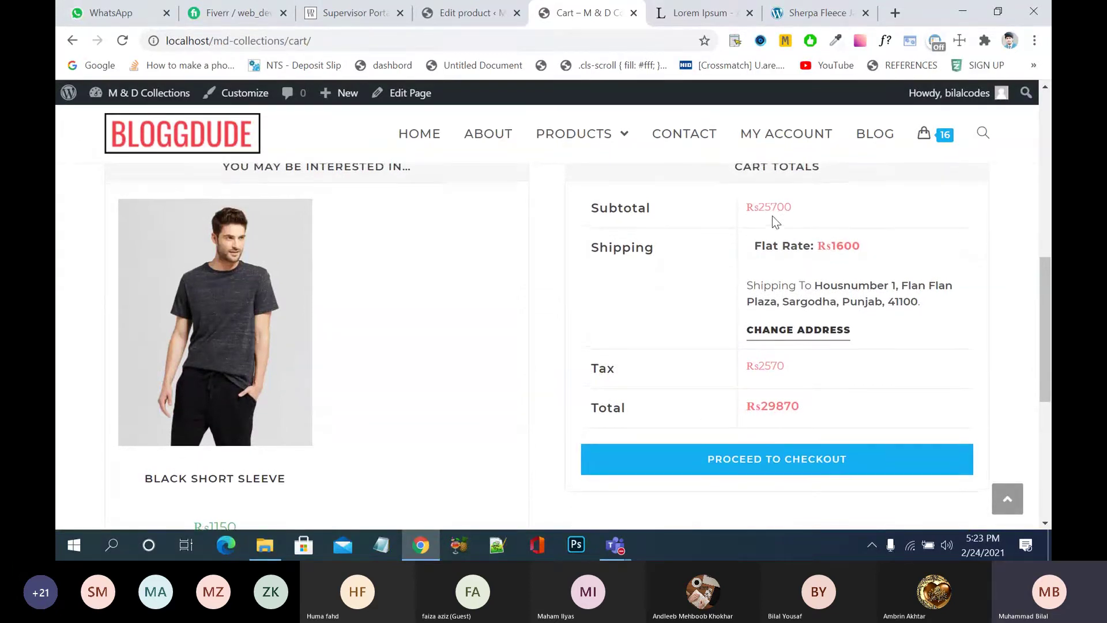
pyautogui.scroll(1, 774, 222)
pyautogui.scroll(1, 773, 216)
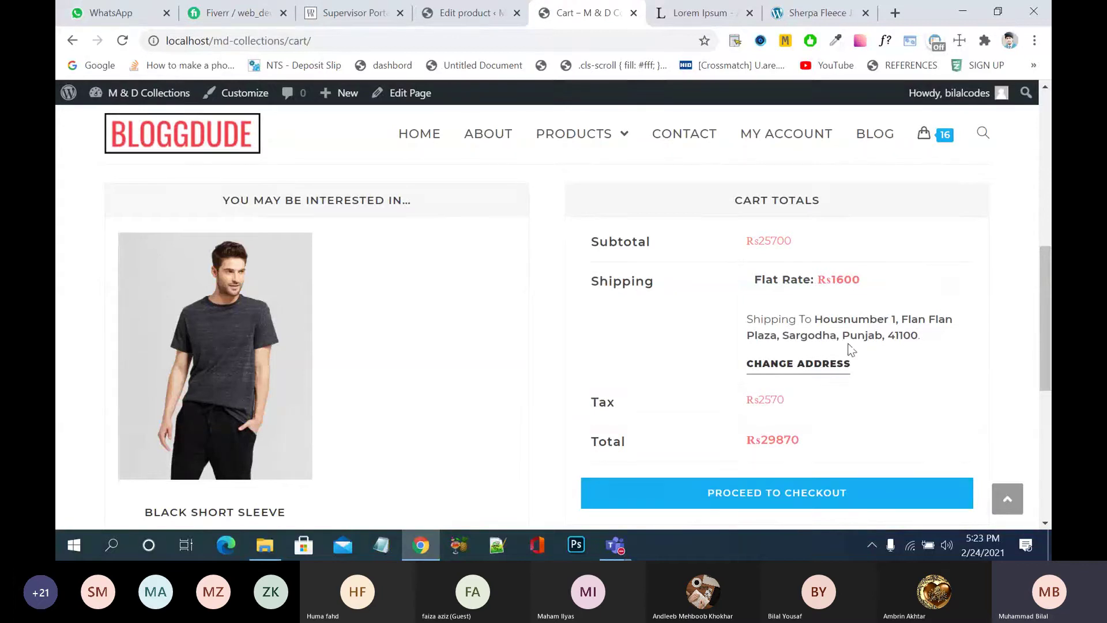
pyautogui.click(835, 367)
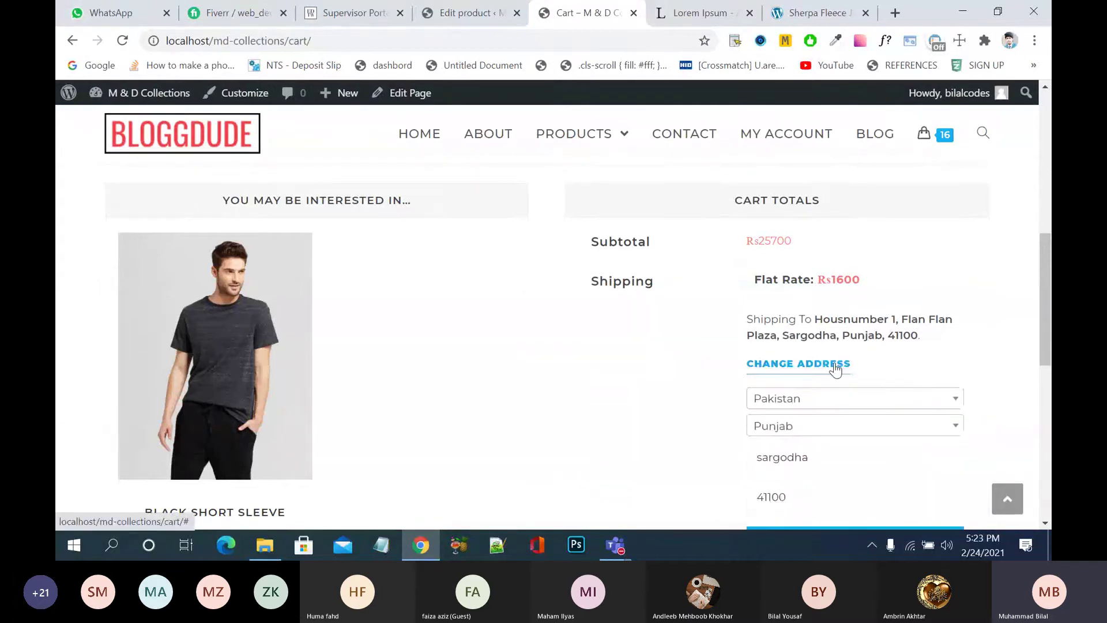
pyautogui.scroll(-3, 1045, 259)
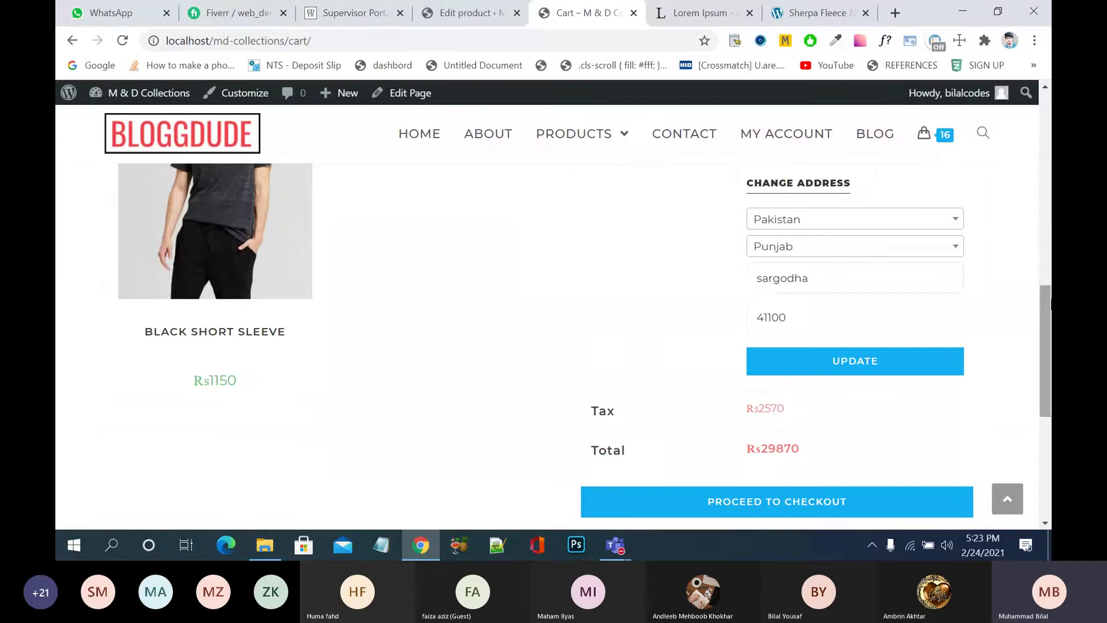
pyautogui.scroll(1, 865, 259)
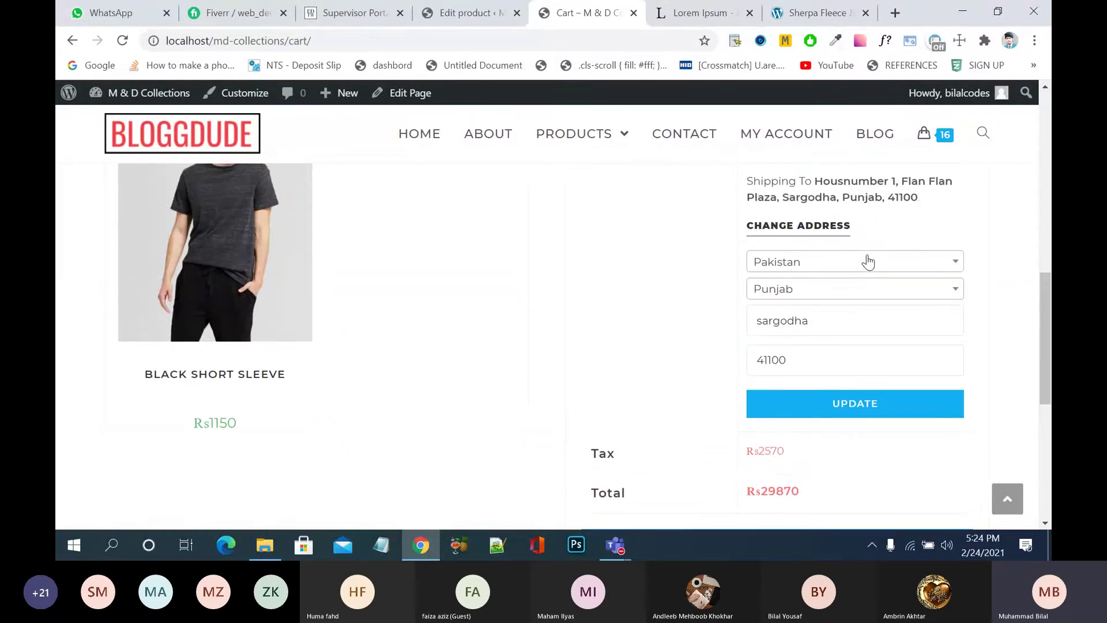
pyautogui.click(822, 231)
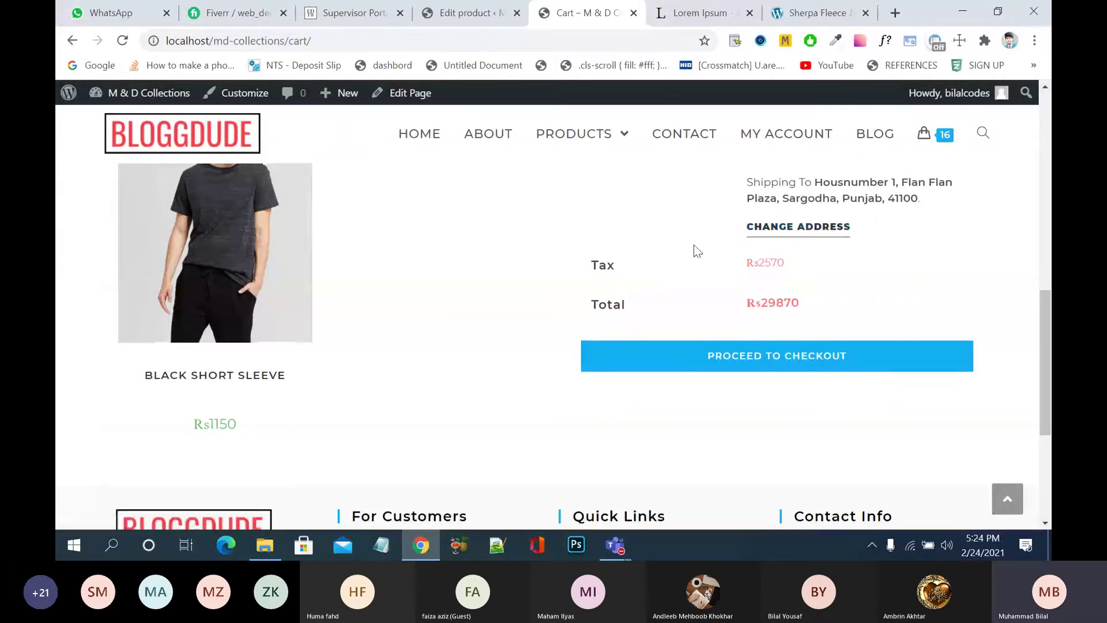
pyautogui.scroll(2, 694, 244)
pyautogui.scroll(1, 694, 244)
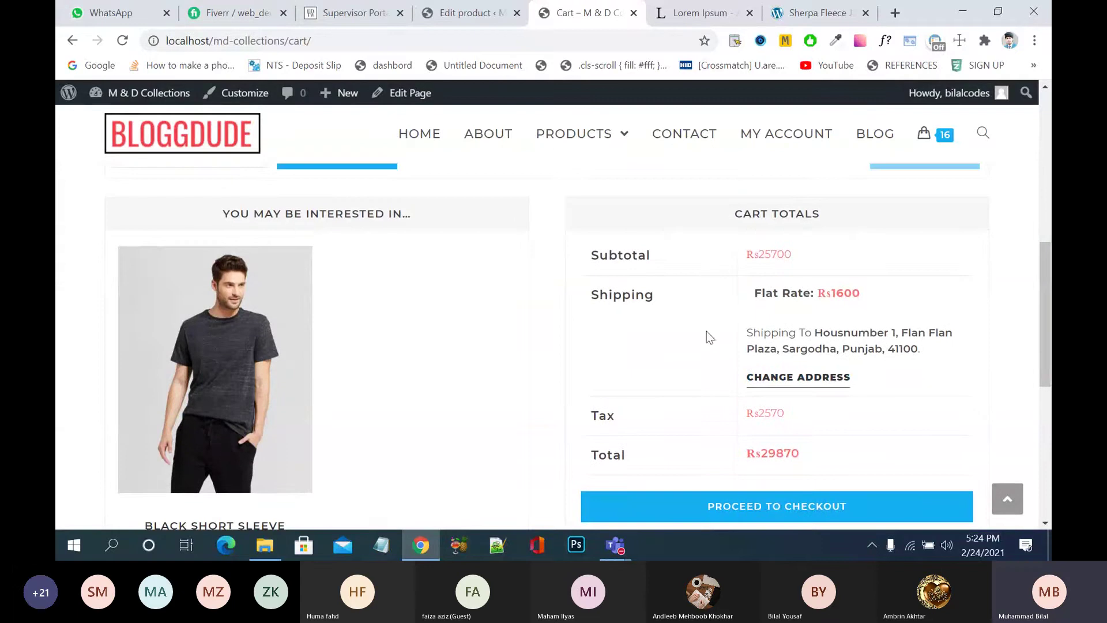
pyautogui.scroll(-1, 664, 344)
pyautogui.scroll(-1, 664, 350)
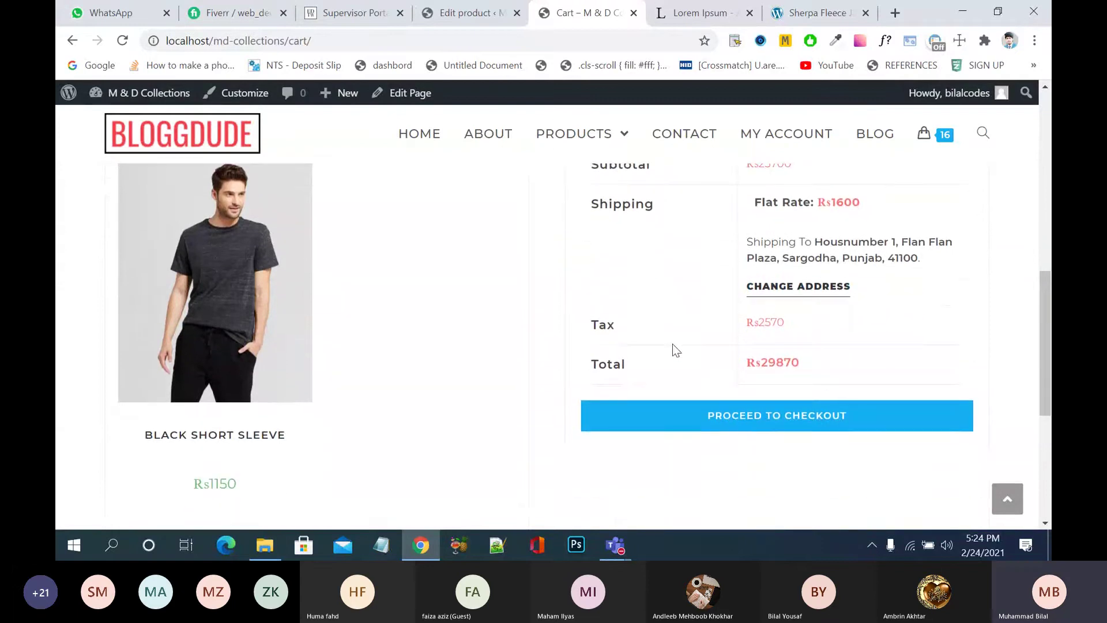
# - Proceed to checkout and open then close the coupon code box
pyautogui.click(781, 428)
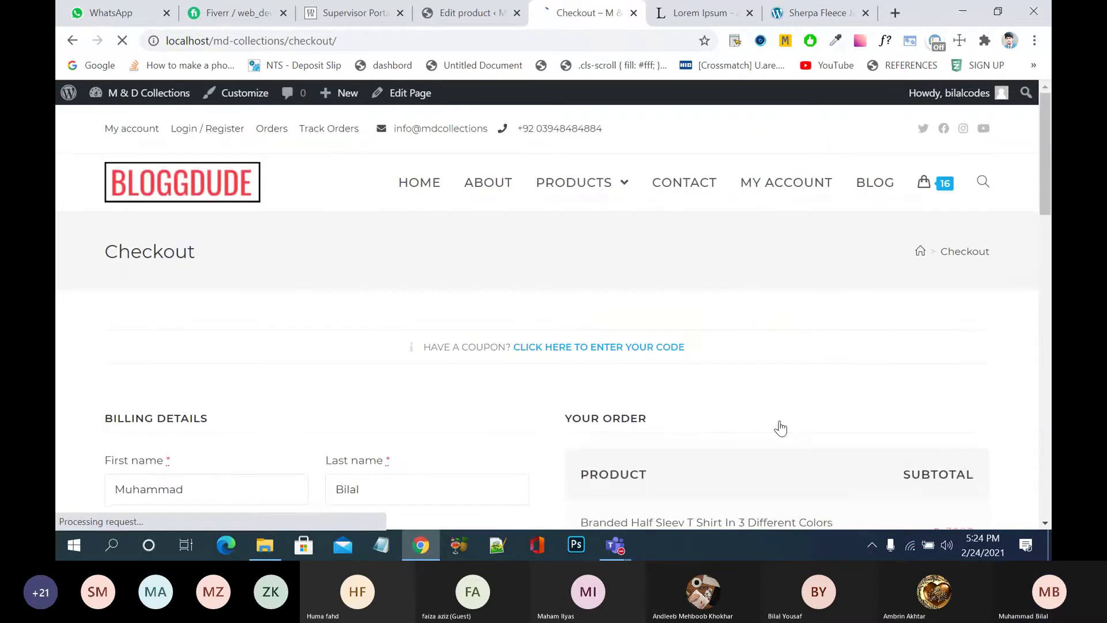
pyautogui.scroll(-1, 780, 428)
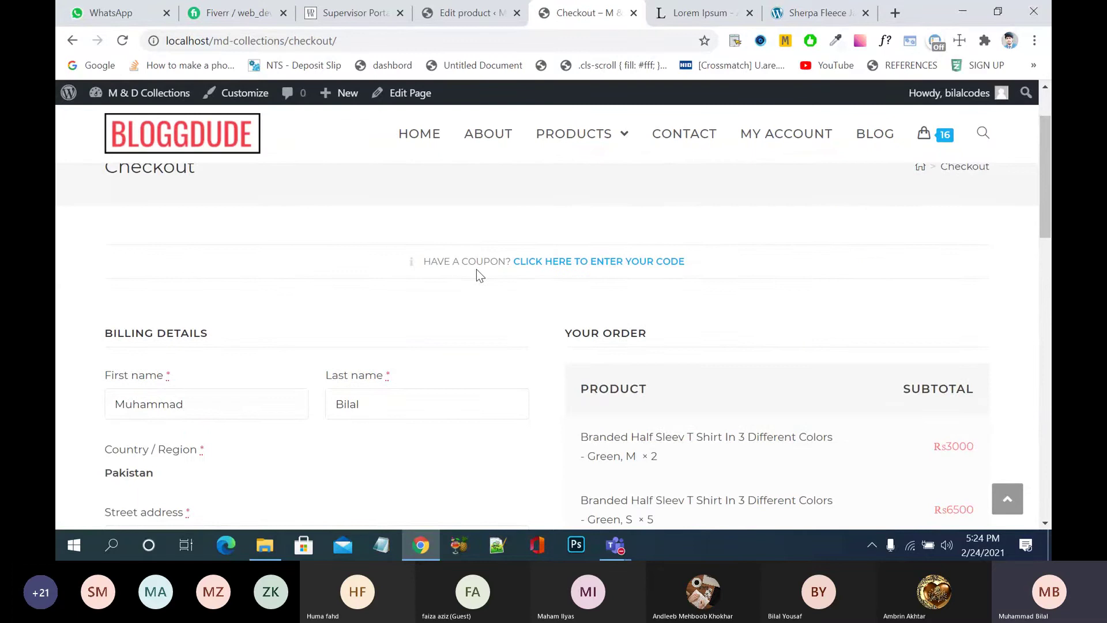
pyautogui.click(577, 263)
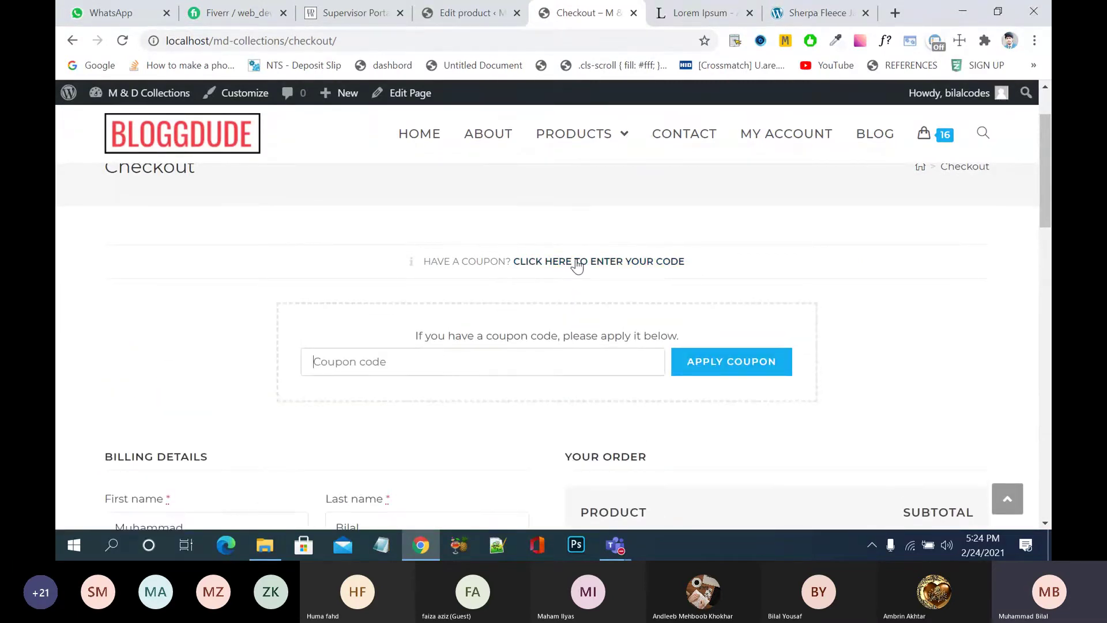
pyautogui.click(577, 263)
# - Review billing details and order totals, then place the cash-on-delivery order
pyautogui.scroll(-1, 548, 333)
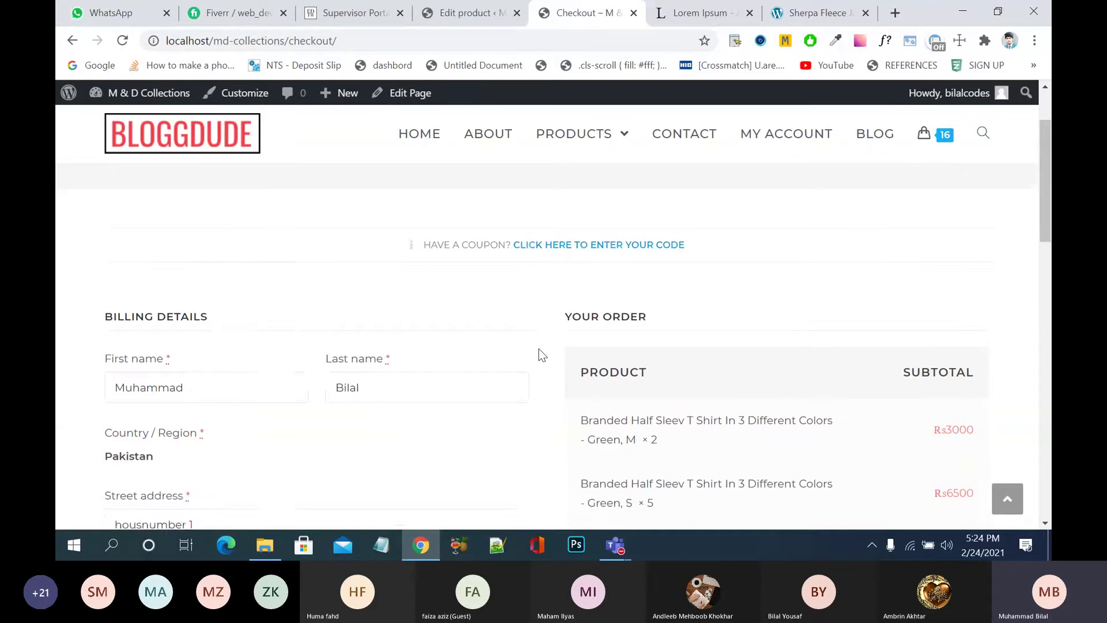
pyautogui.scroll(-5, 539, 348)
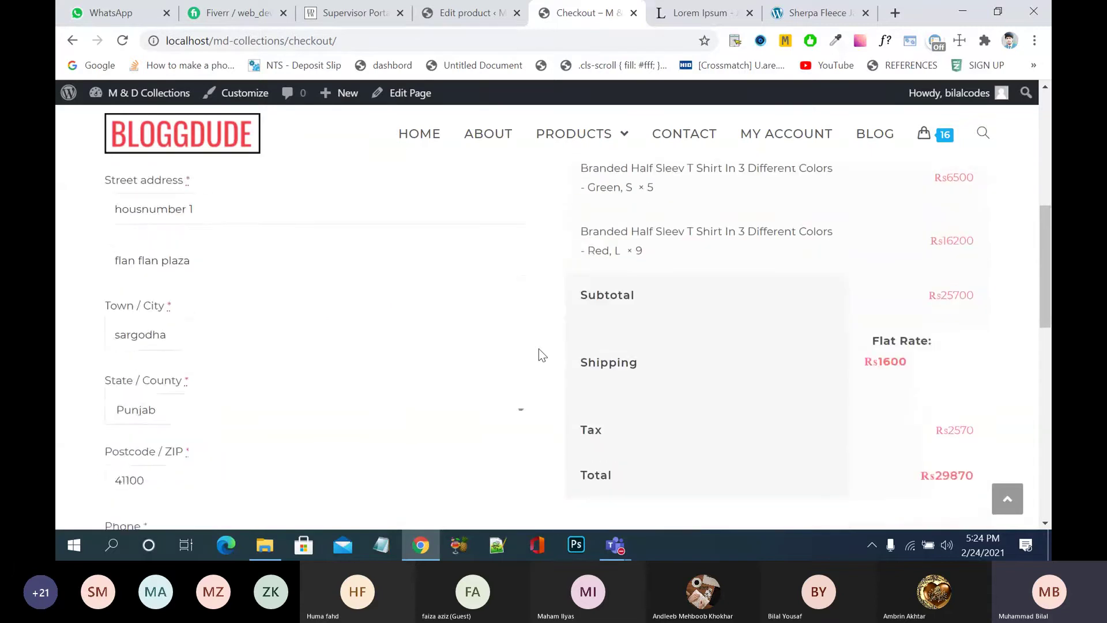
pyautogui.scroll(2, 539, 348)
pyautogui.scroll(-3, 539, 348)
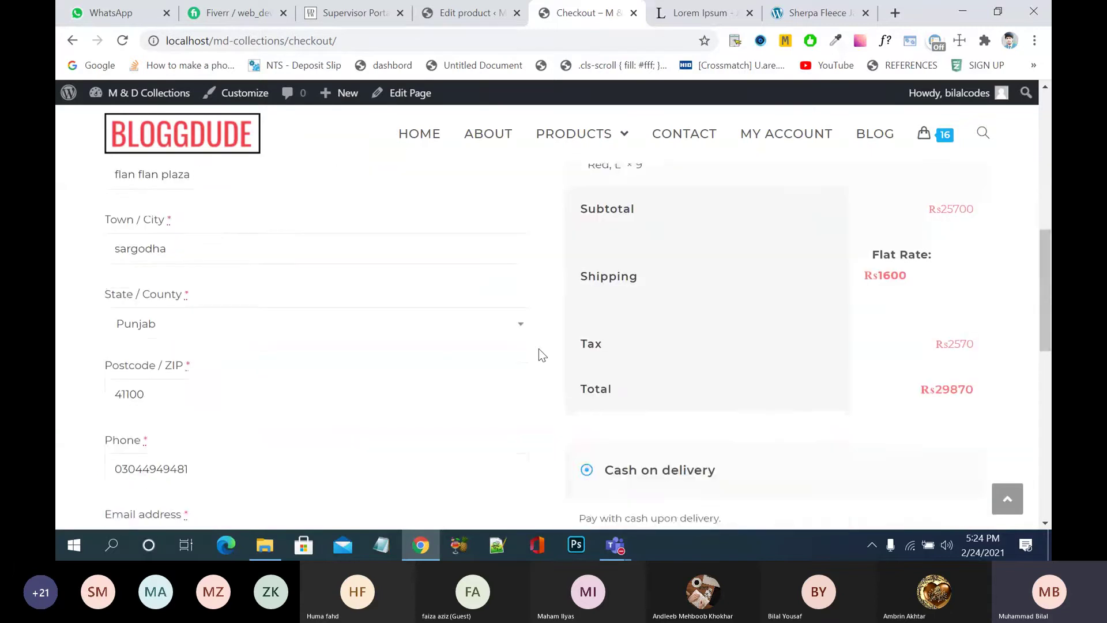
pyautogui.scroll(-3, 542, 354)
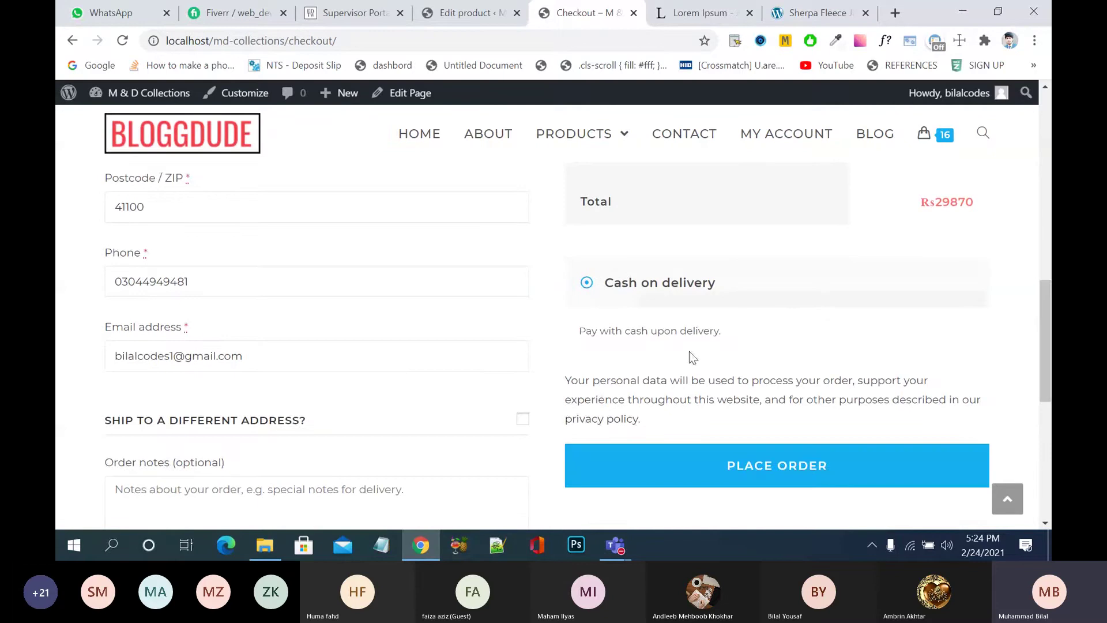
pyautogui.click(692, 465)
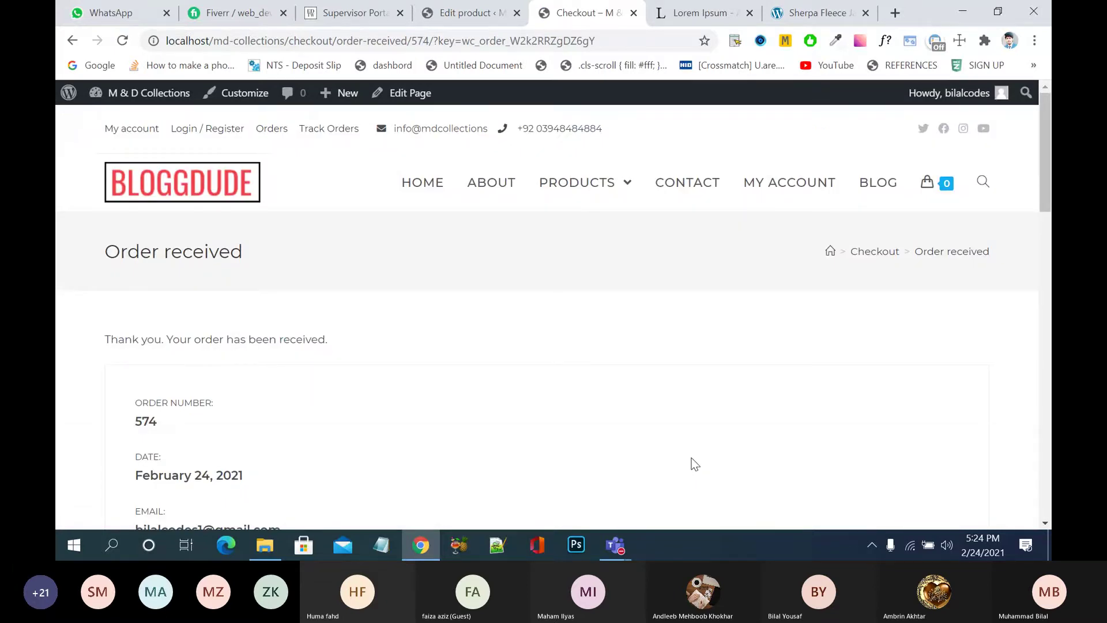
# - Scroll the Order received page, then go back to the checkout page
pyautogui.scroll(-8, 558, 387)
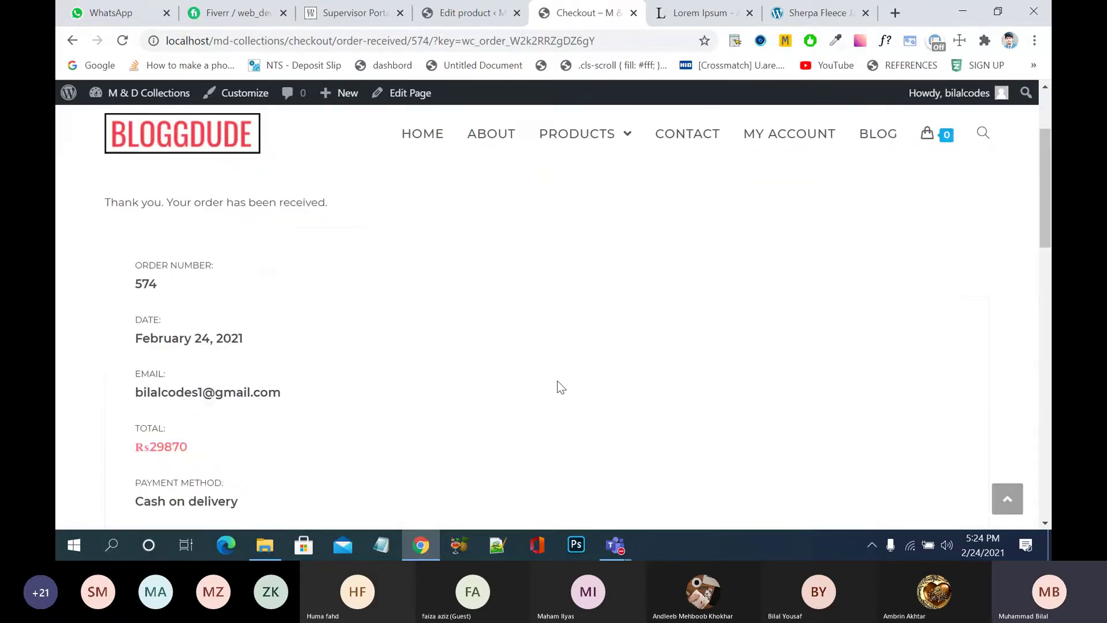
pyautogui.scroll(-3, 558, 385)
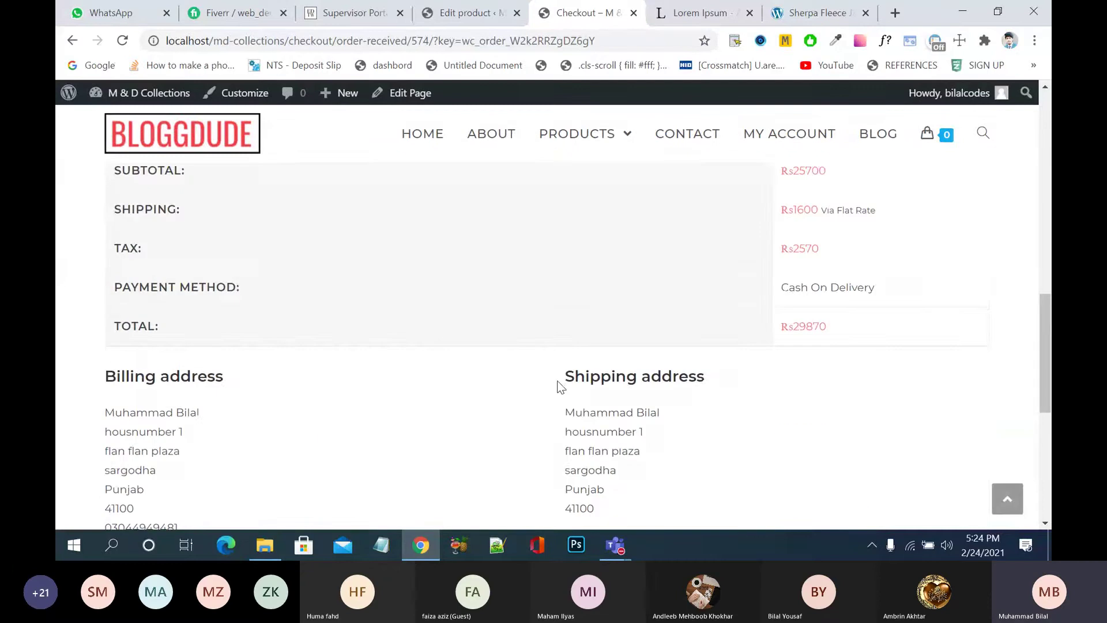
pyautogui.scroll(10, 557, 387)
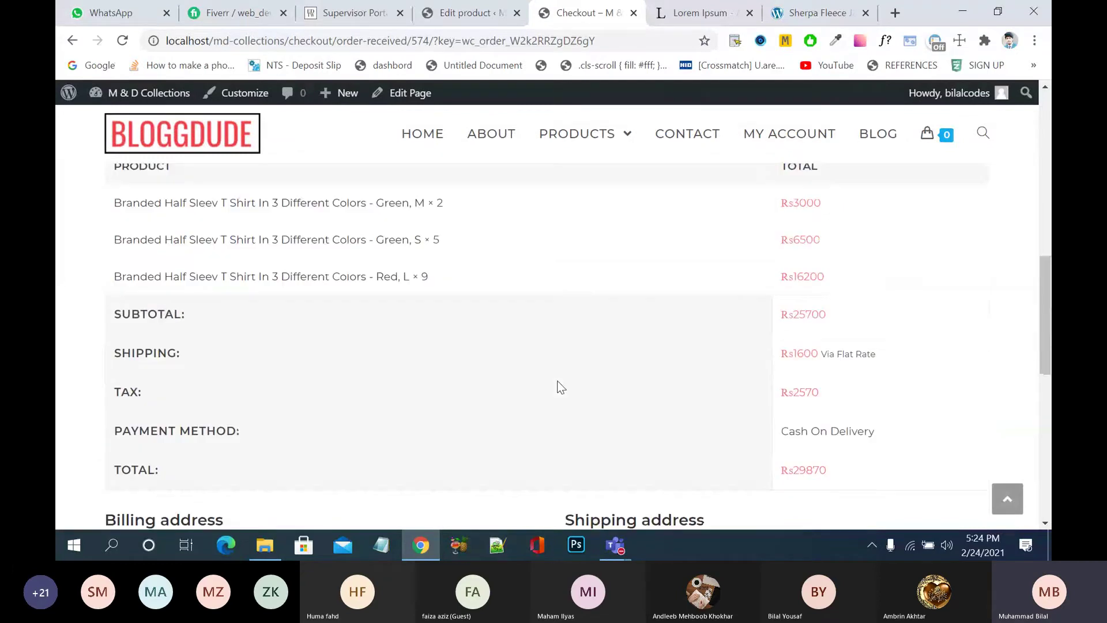
pyautogui.click(72, 40)
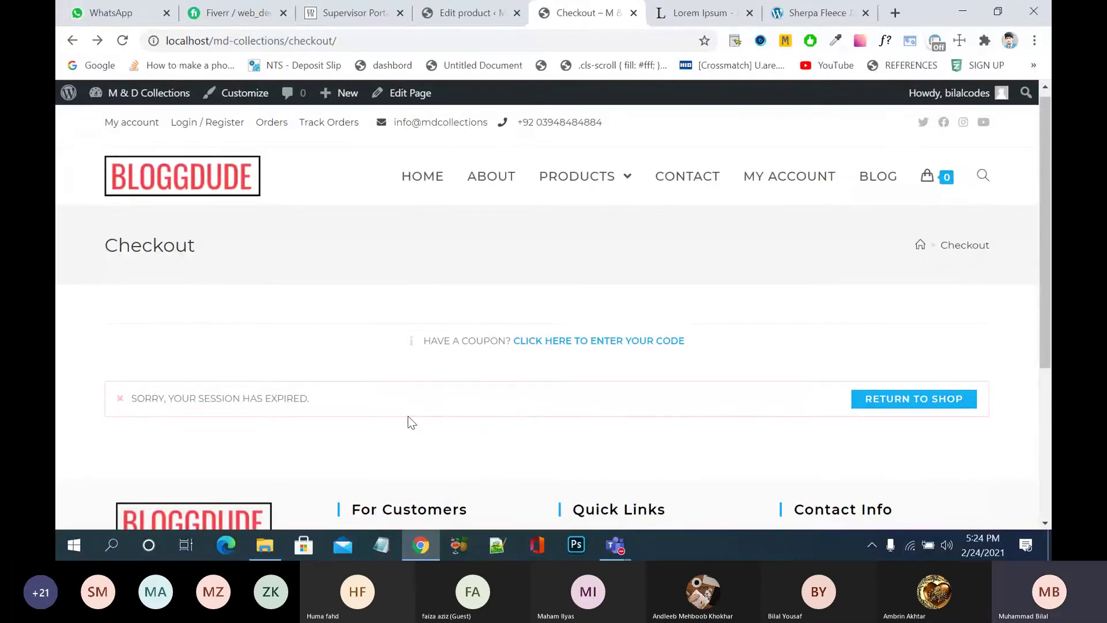
# - Return to the order confirmation and review its Rs29870 cash-on-delivery total and addresses
pyautogui.moveTo(576, 193)
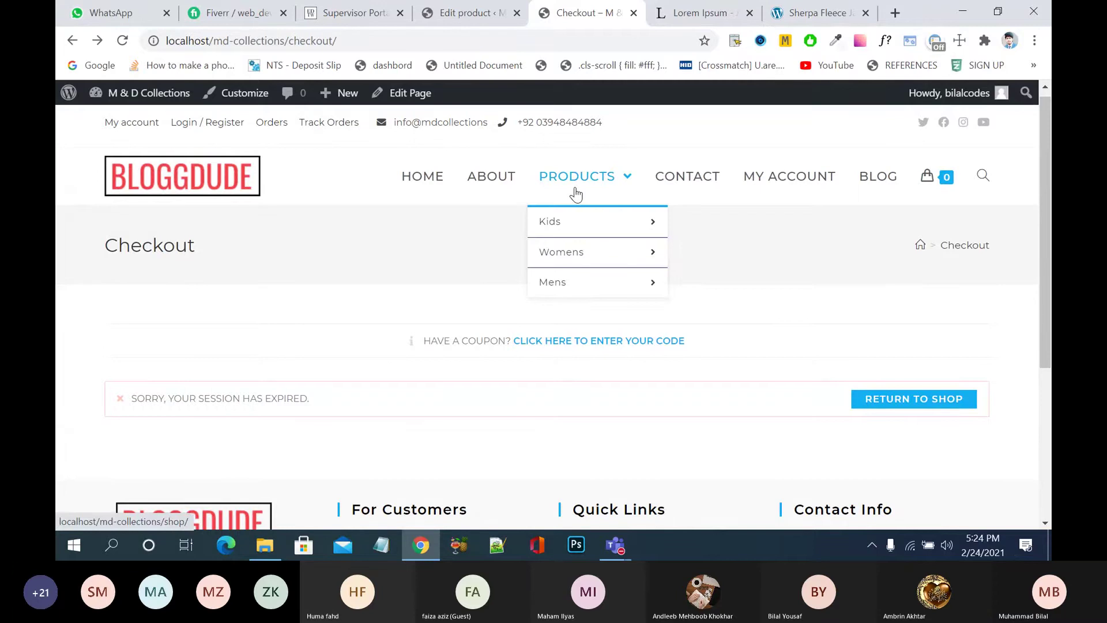
pyautogui.moveTo(605, 222)
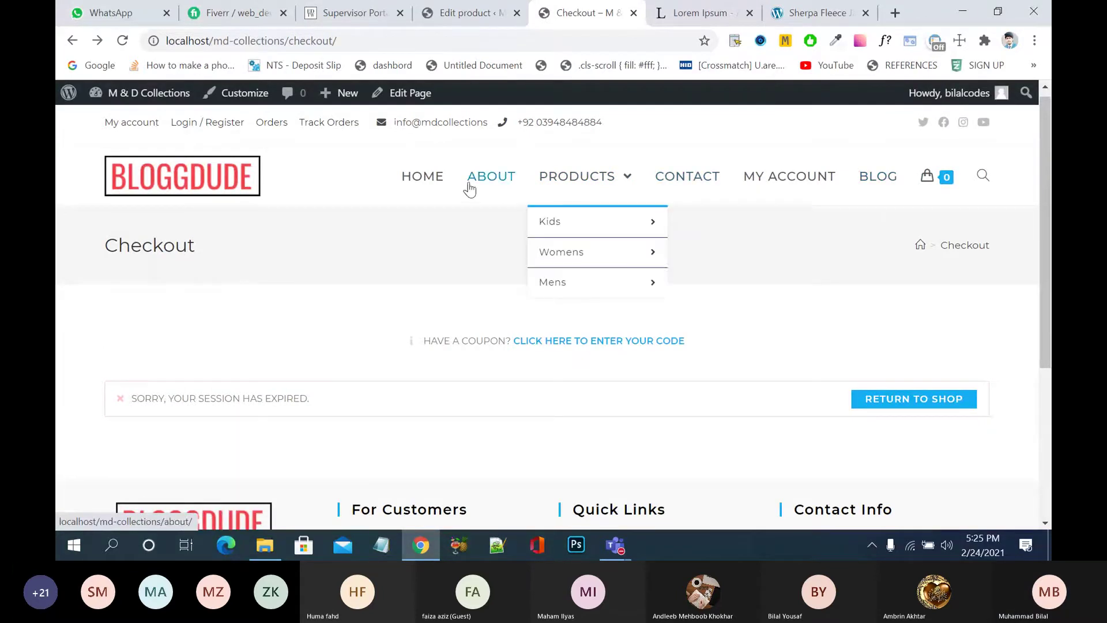
pyautogui.click(98, 41)
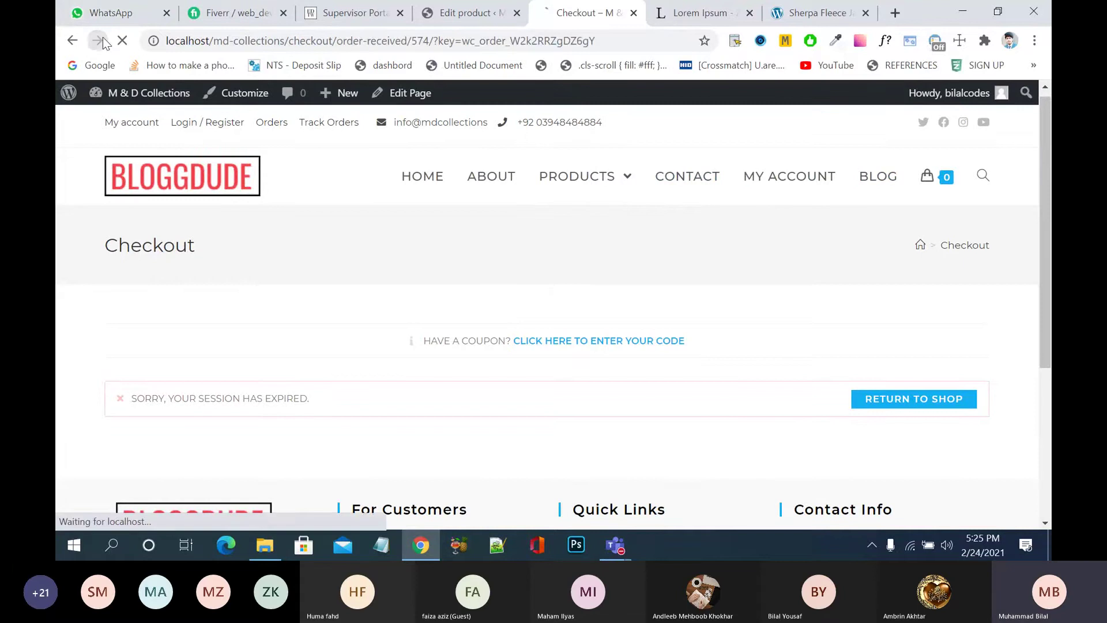
pyautogui.scroll(-3, 589, 268)
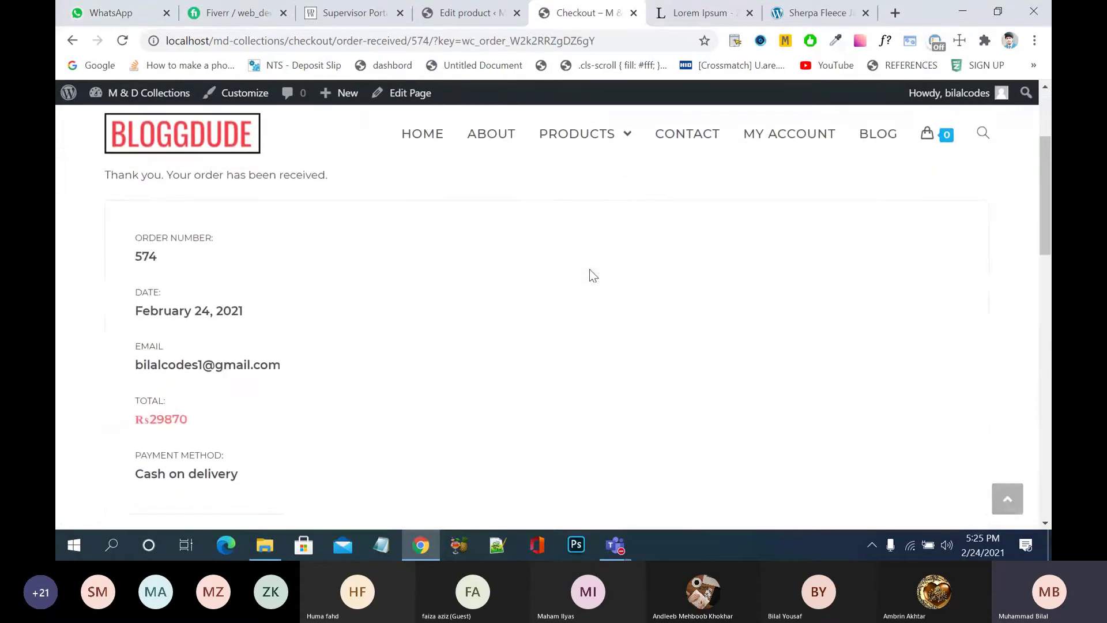
pyautogui.scroll(-5, 308, 328)
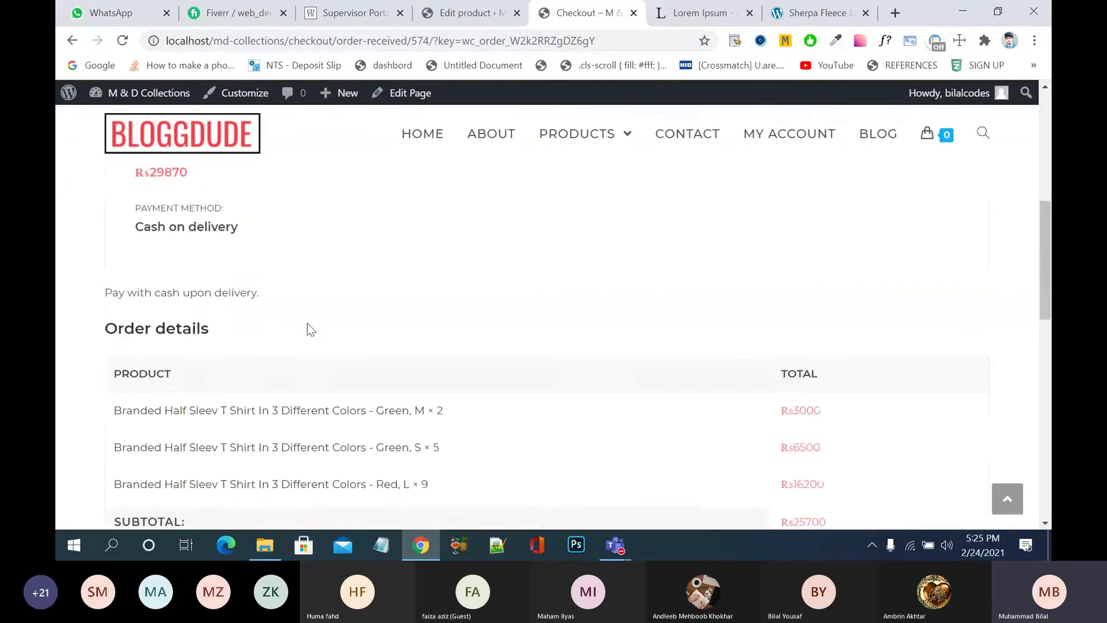
pyautogui.scroll(-8, 308, 328)
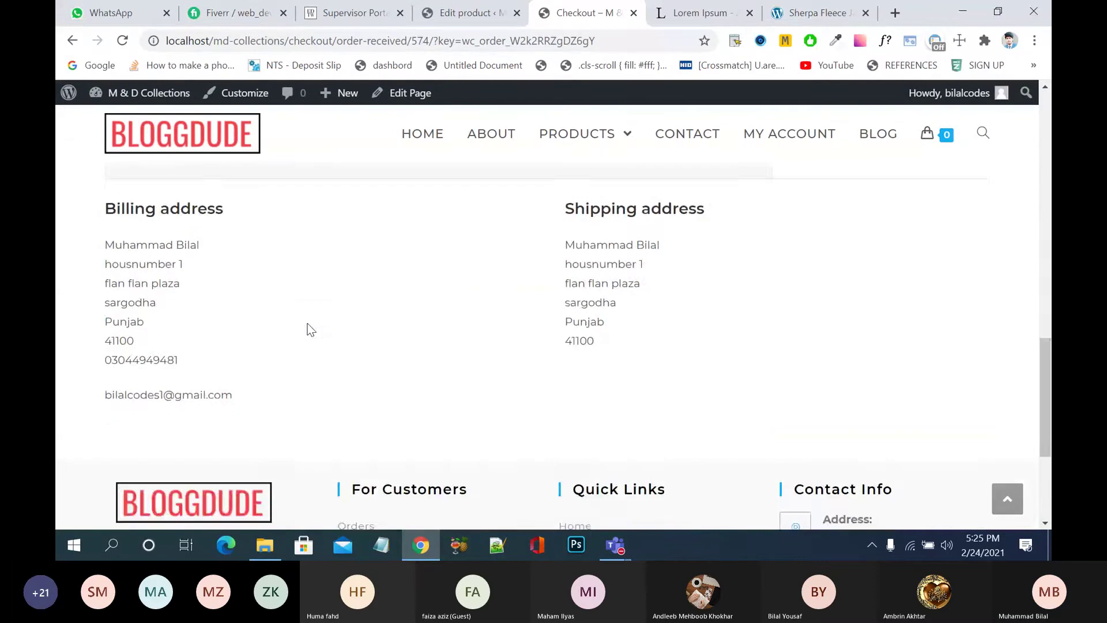
pyautogui.scroll(11, 308, 328)
pyautogui.scroll(5, 308, 327)
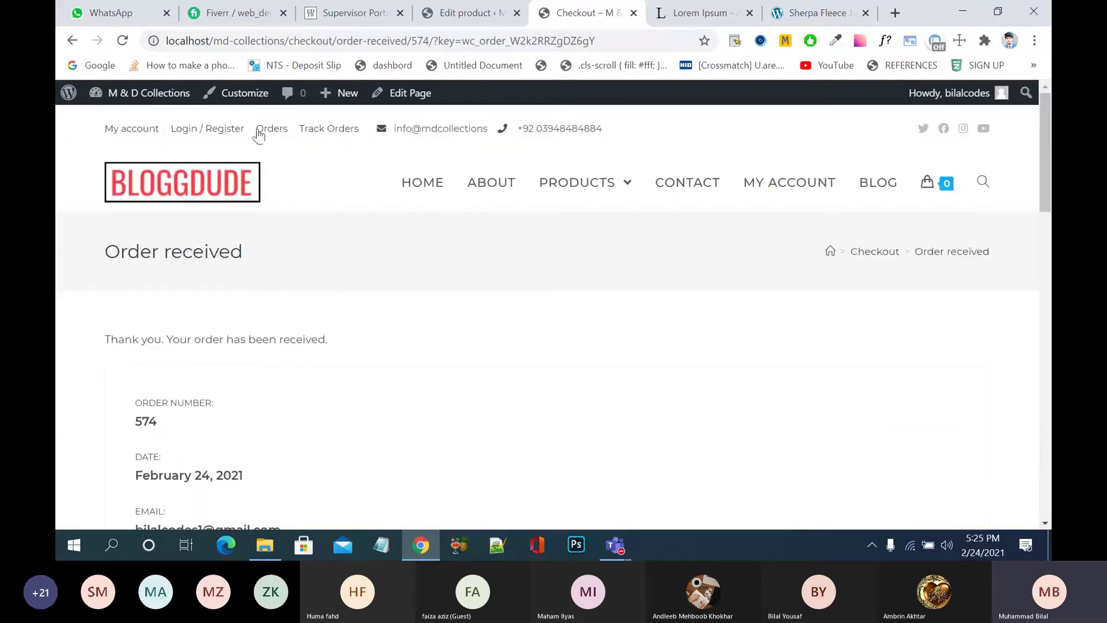
# - On Track Orders, enter the order ID and billing email, showing the order as Processing
pyautogui.click(346, 134)
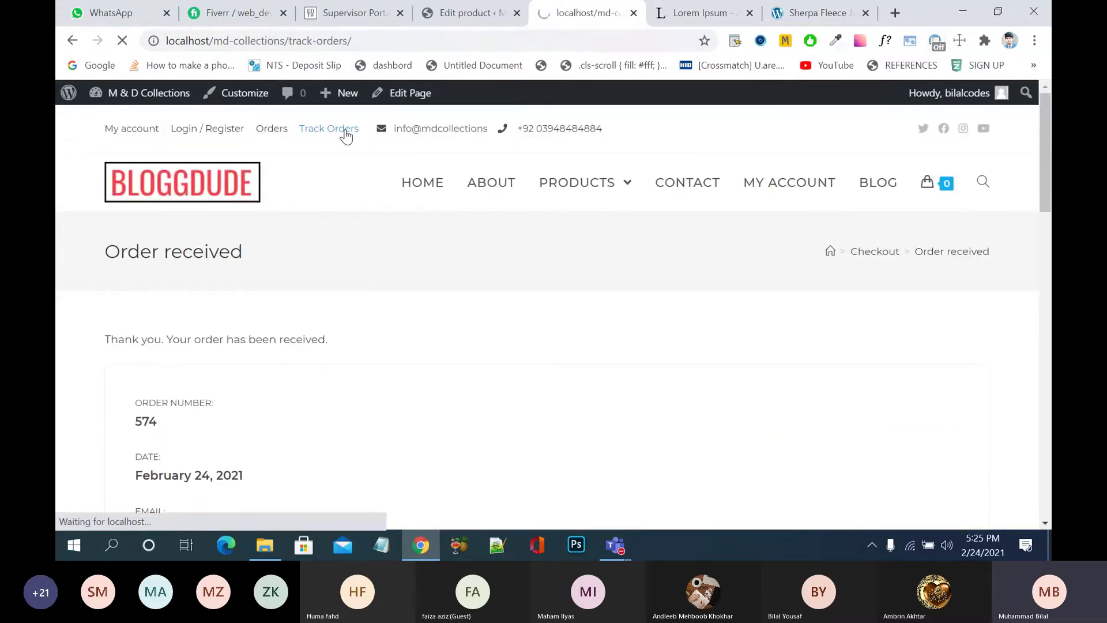
pyautogui.click(260, 410)
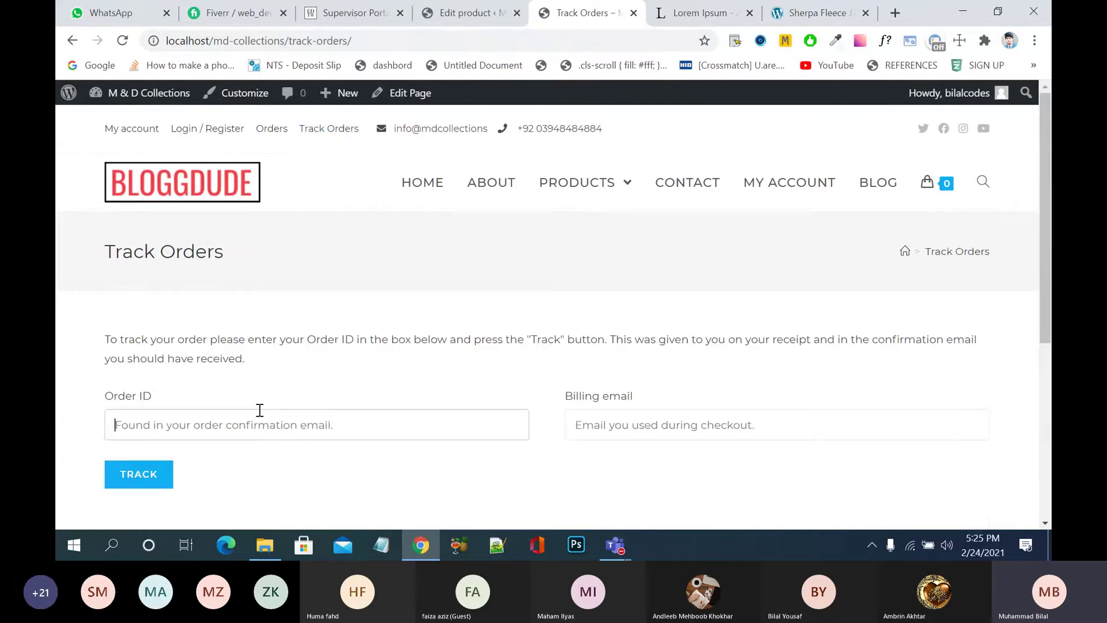
pyautogui.write('574')
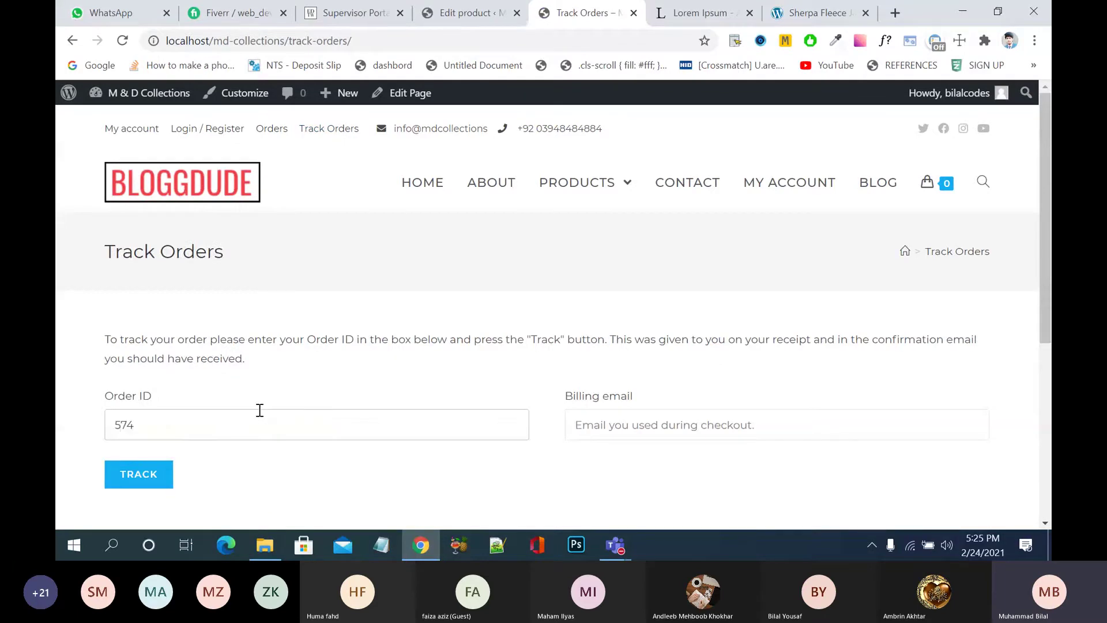
pyautogui.press('Tab')
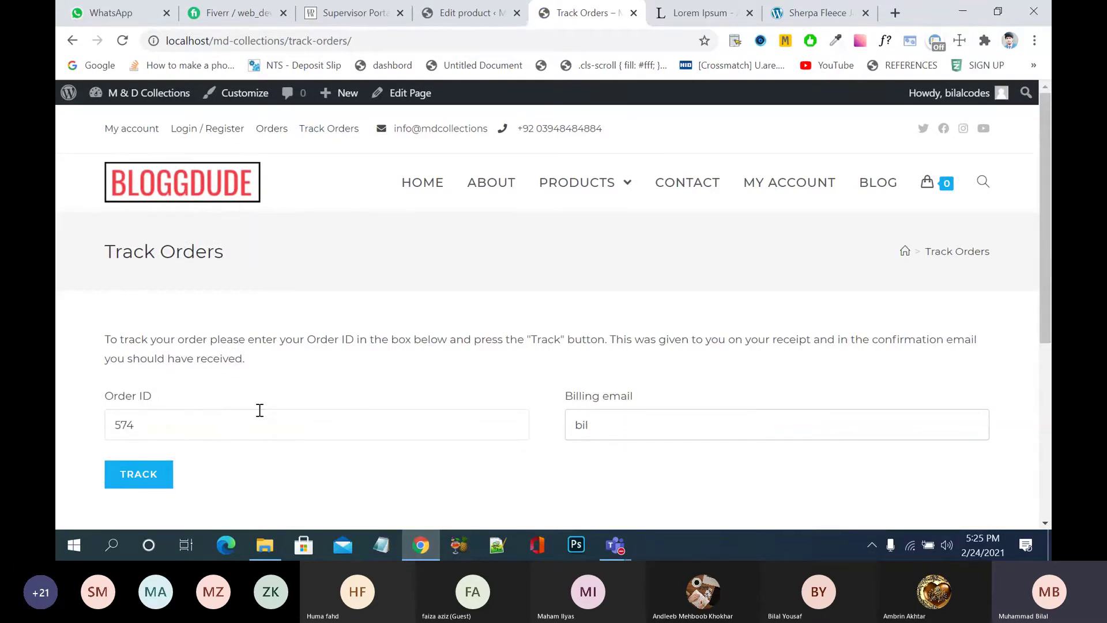
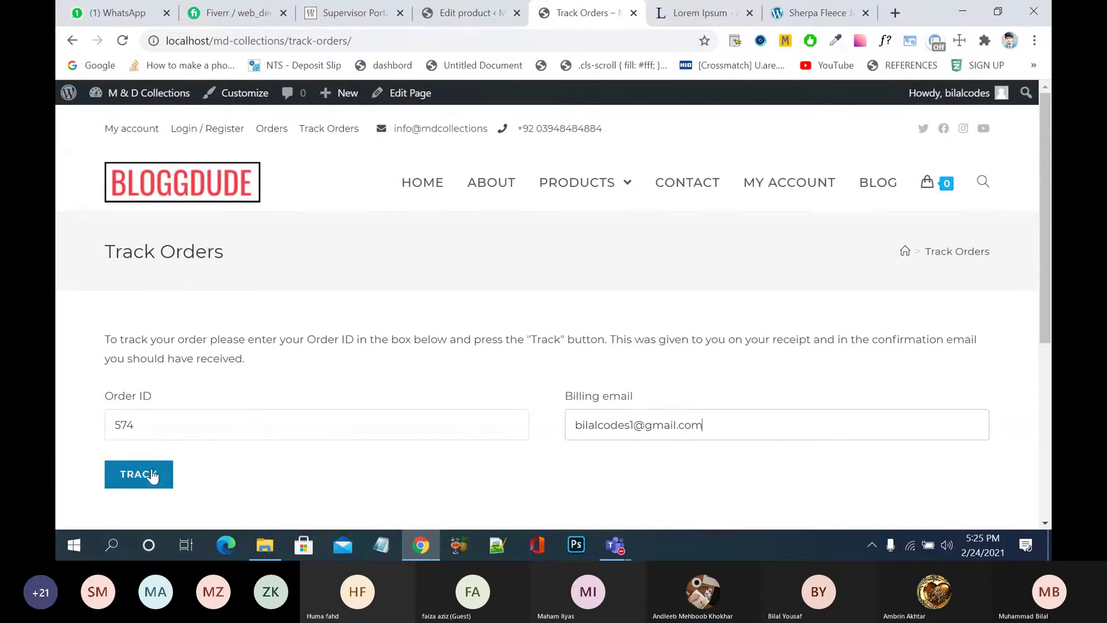
pyautogui.click(148, 474)
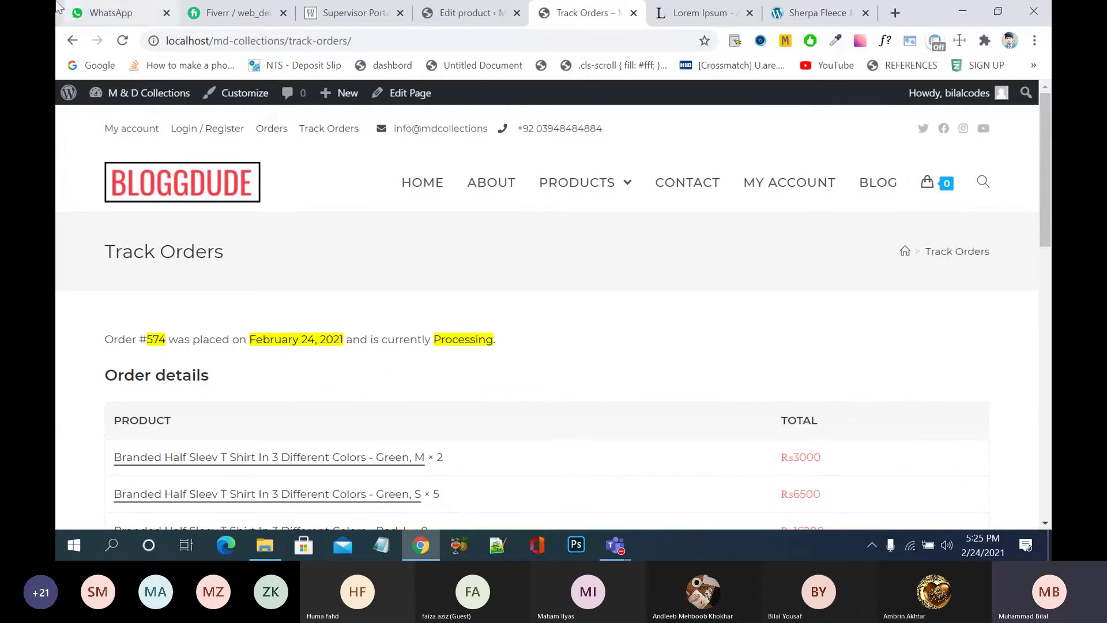
# - In the WhatsApp chat, open the shared demo.detheme.com/ketocist-guide/ link
pyautogui.click(103, 12)
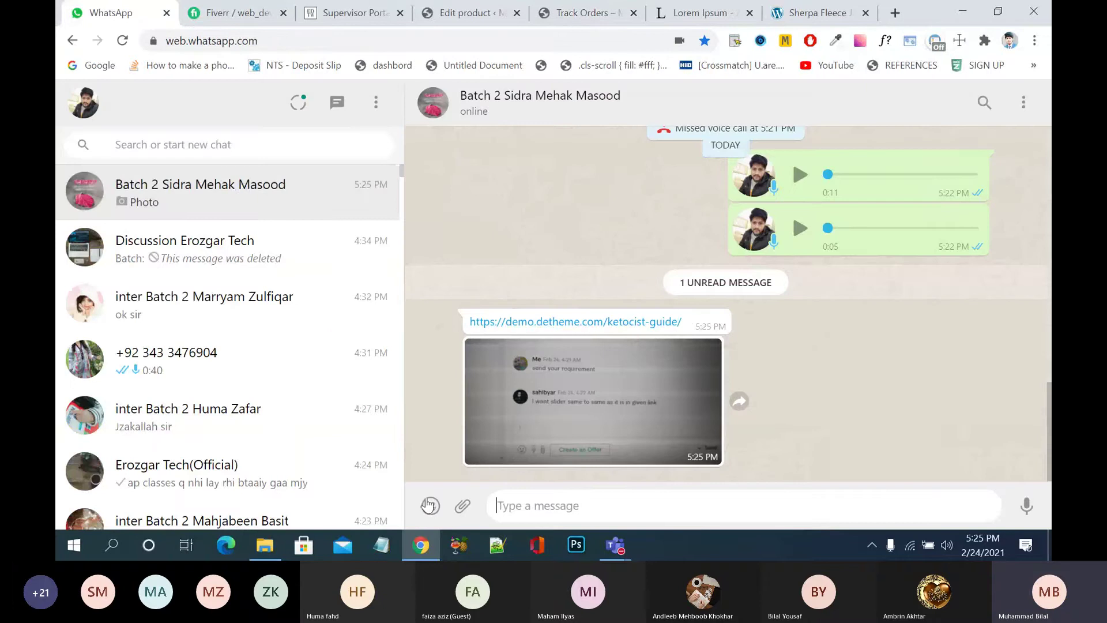
pyautogui.click(644, 322)
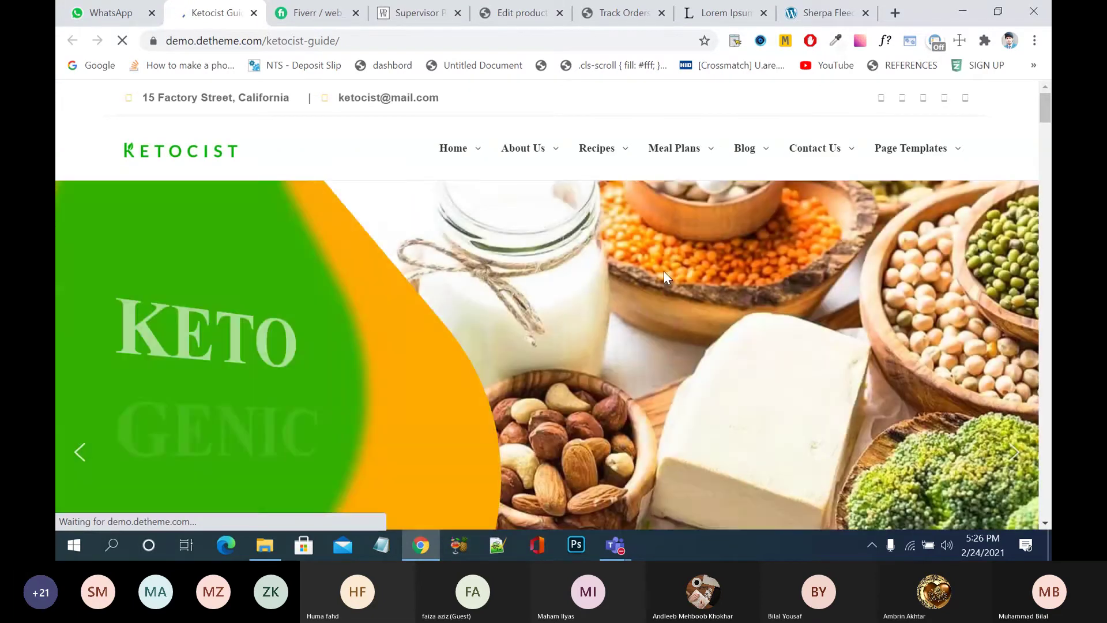
# - Cycle backwards through the Ketocist homepage hero slides
pyautogui.scroll(-4, 663, 278)
pyautogui.scroll(2, 79, 294)
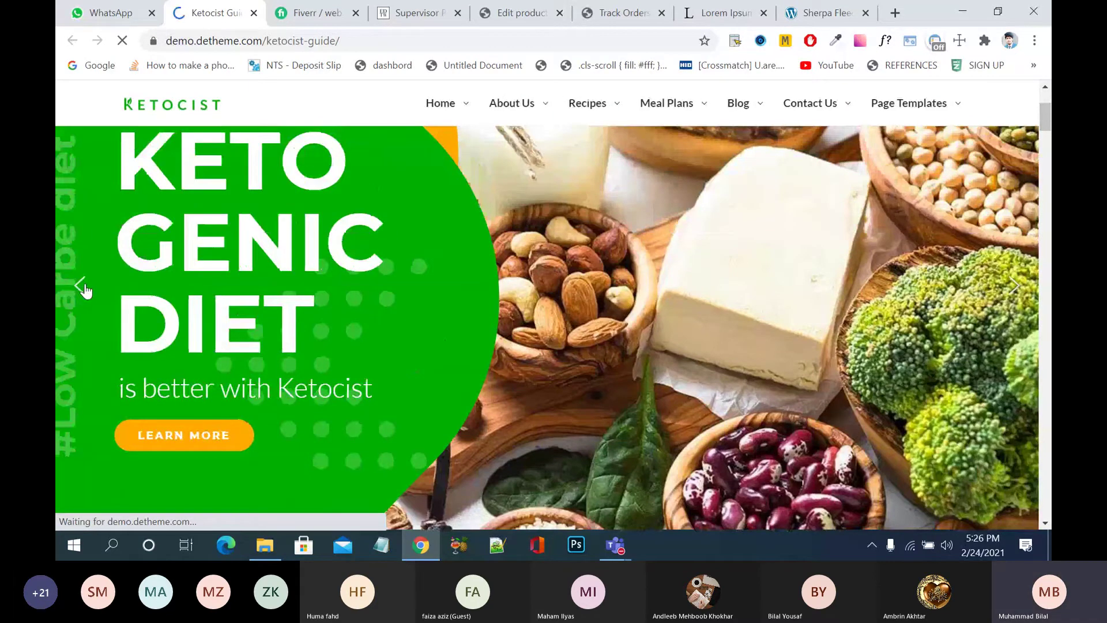
pyautogui.click(81, 287)
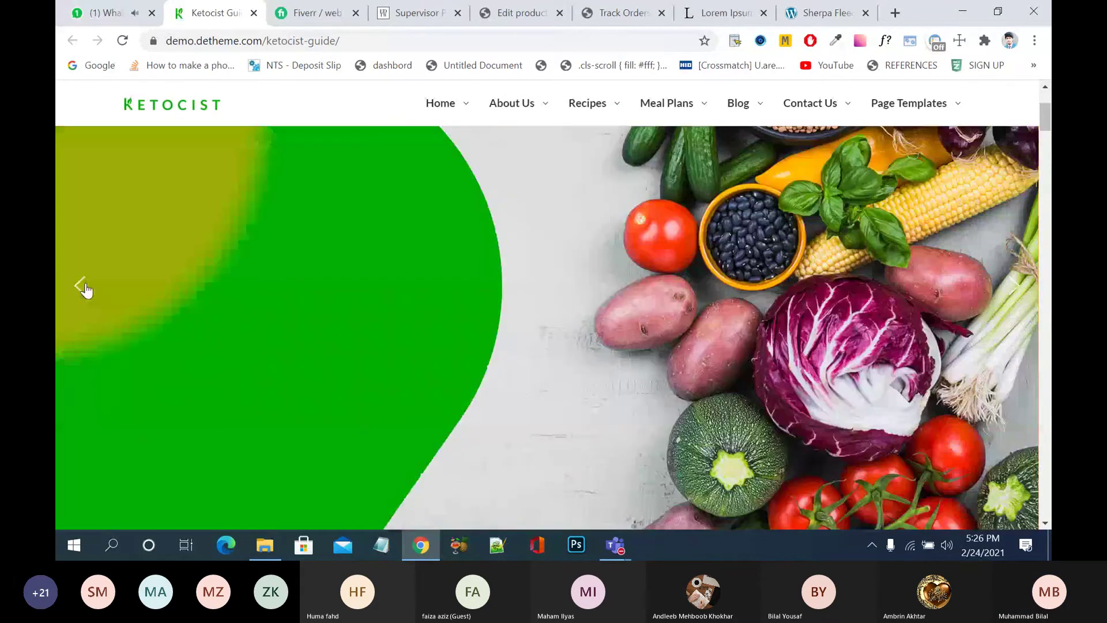
pyautogui.click(82, 286)
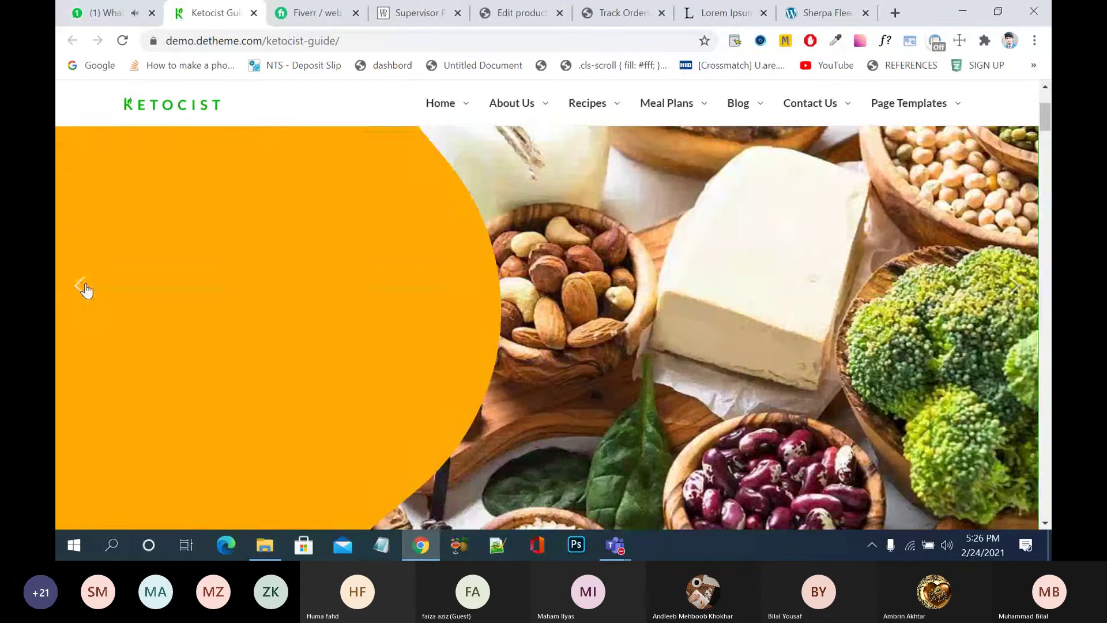
pyautogui.click(82, 286)
pyautogui.click(81, 286)
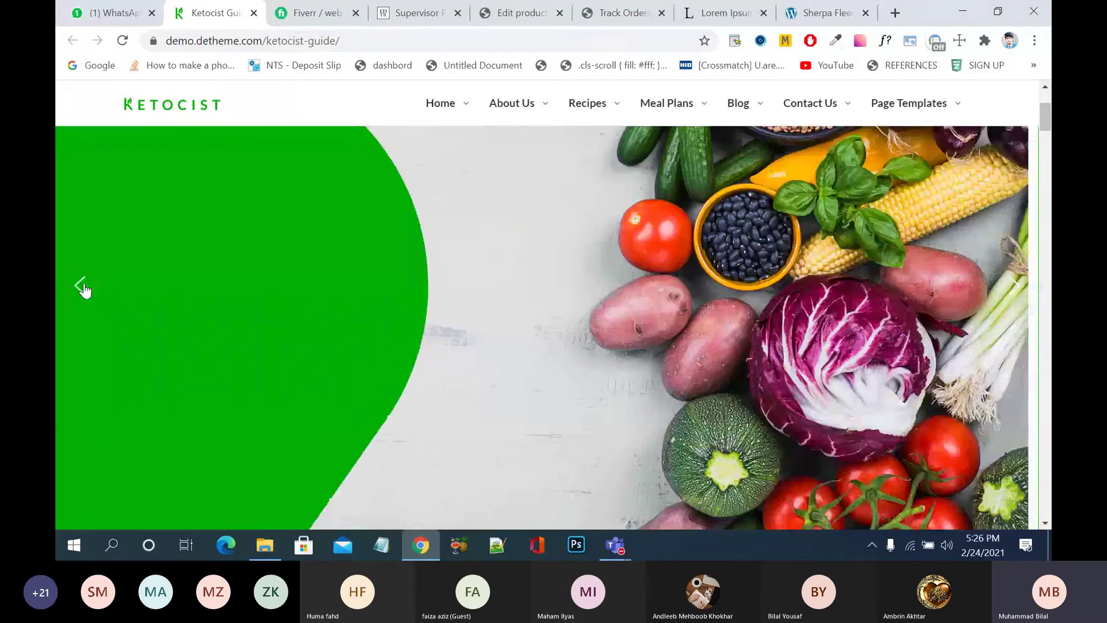
pyautogui.click(82, 286)
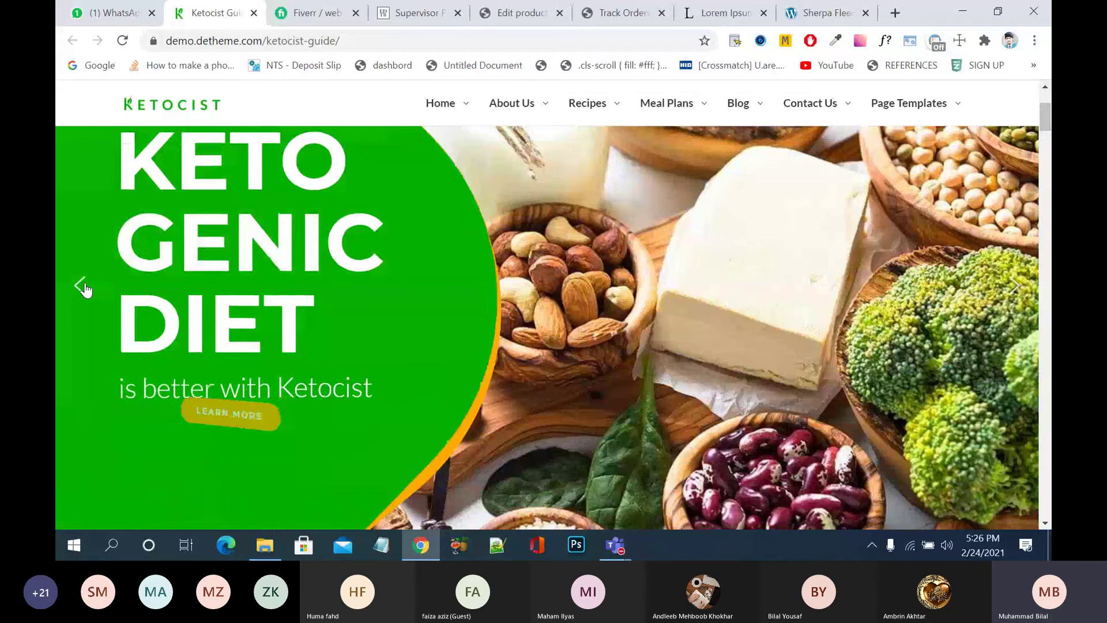
pyautogui.click(82, 286)
pyautogui.click(85, 290)
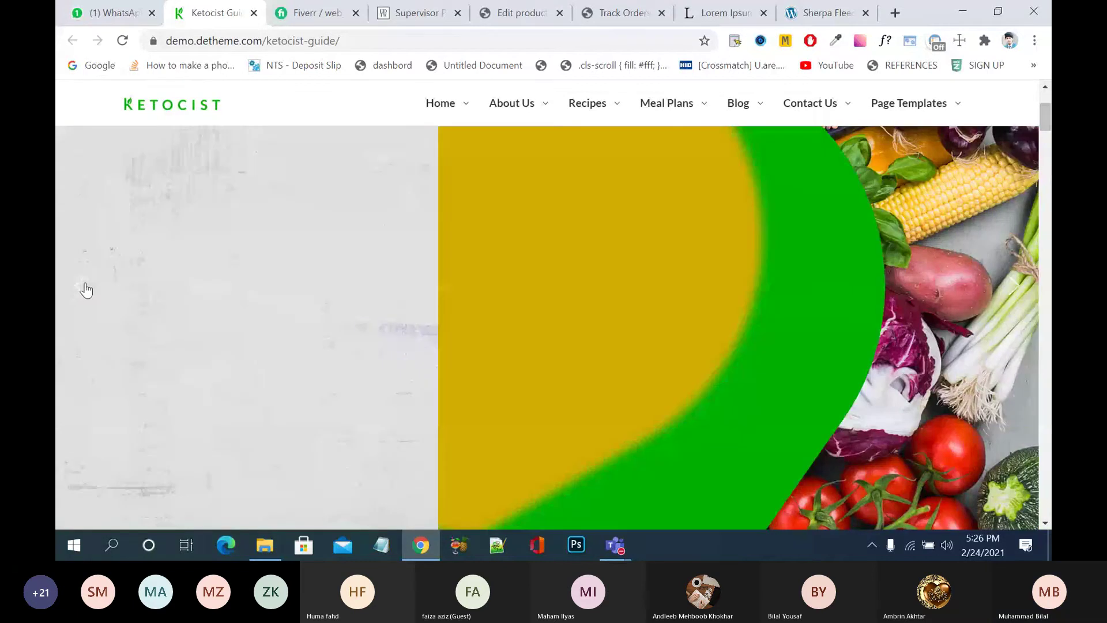
pyautogui.click(85, 290)
pyautogui.click(85, 290)
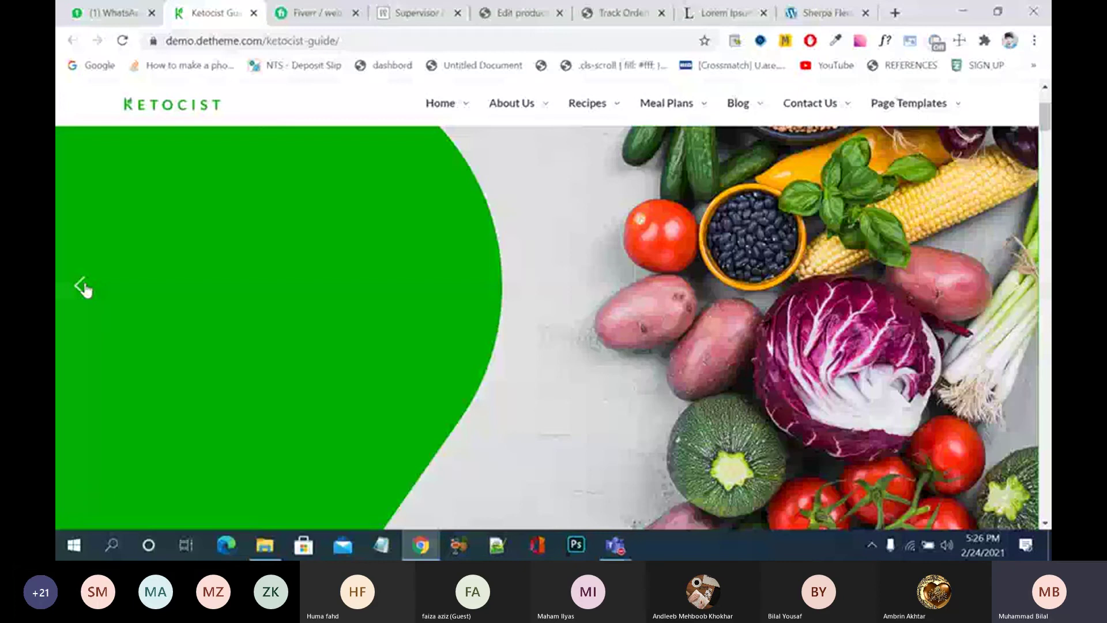
pyautogui.click(86, 289)
pyautogui.click(85, 289)
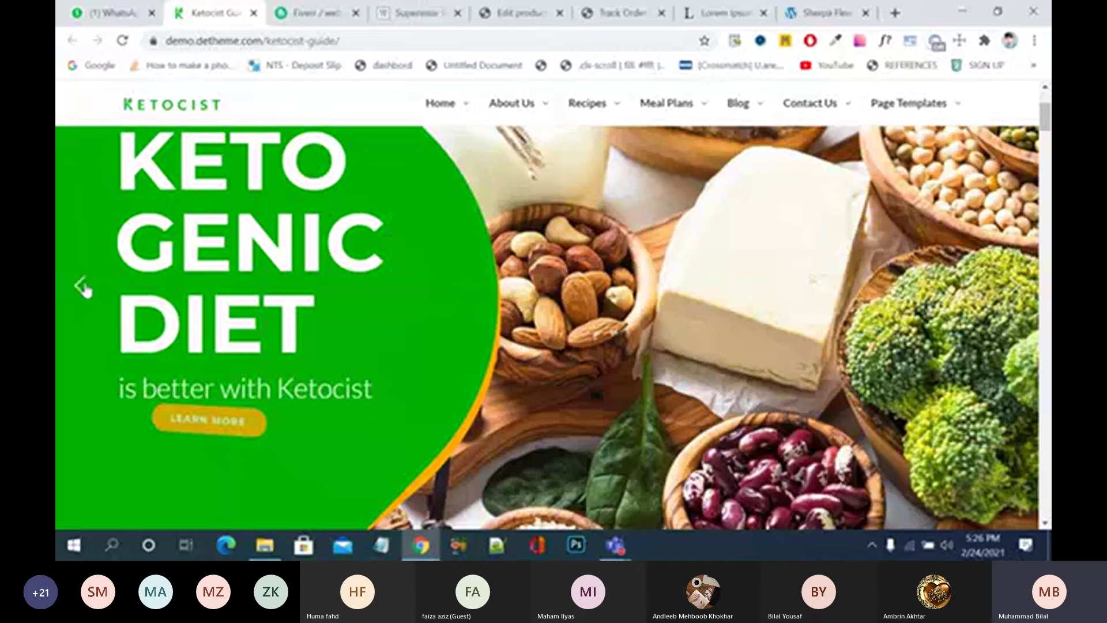
pyautogui.click(84, 288)
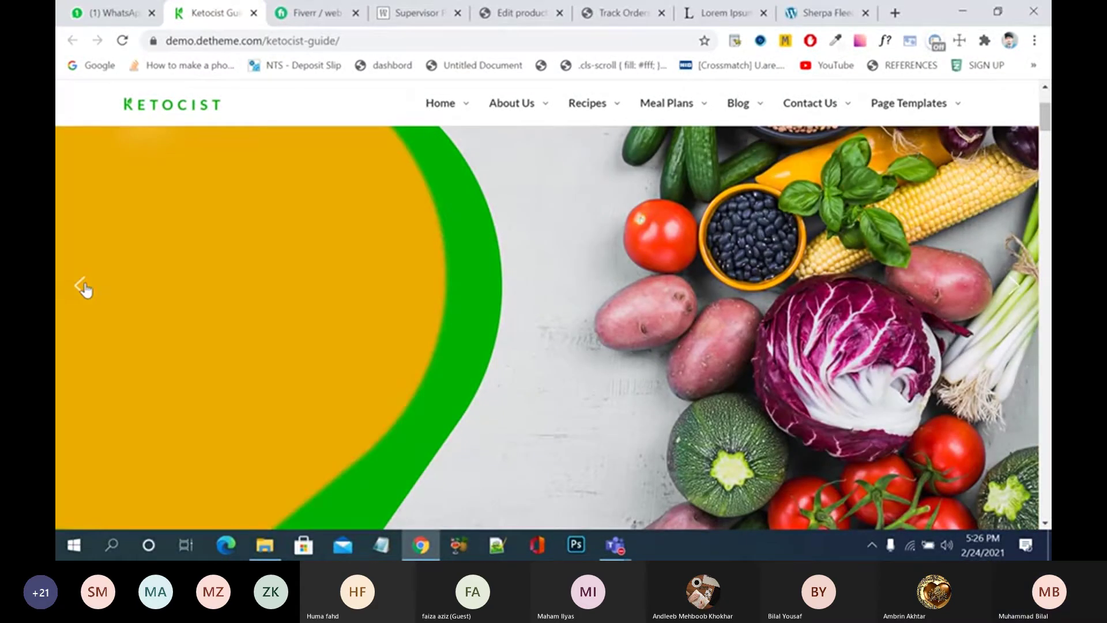
pyautogui.click(84, 289)
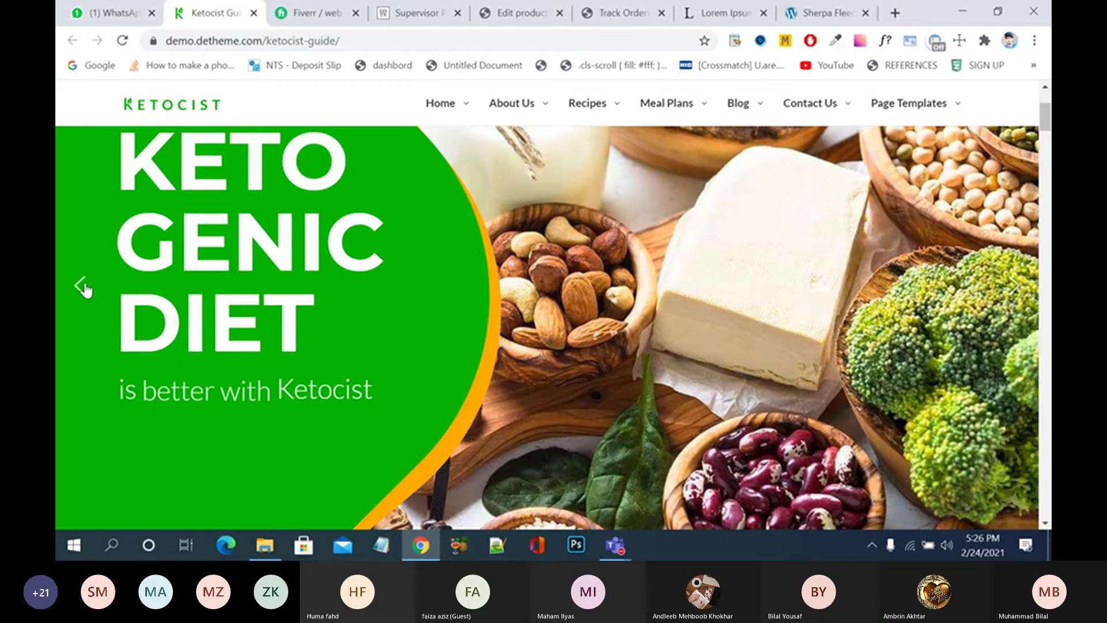
pyautogui.click(84, 288)
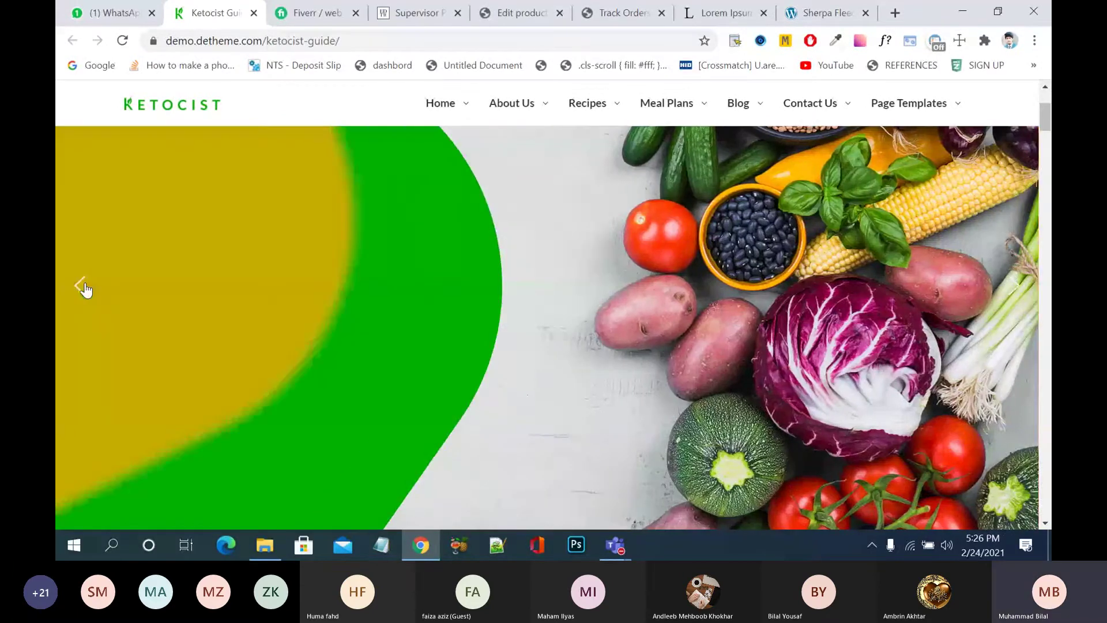
pyautogui.click(84, 288)
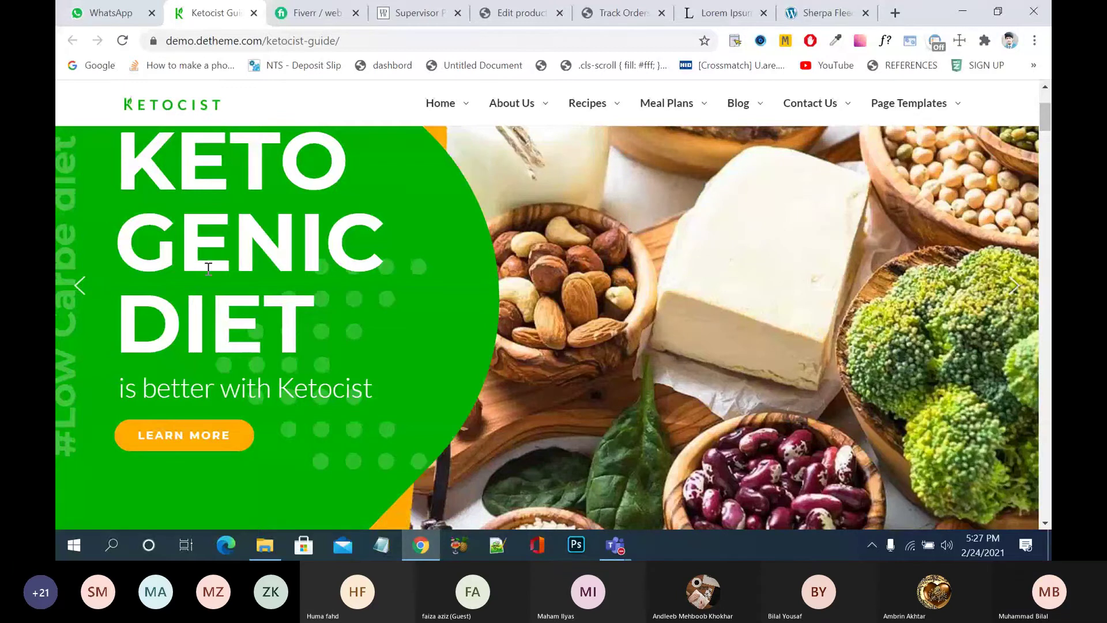
# - Scroll down to the Keto Calculator showing age 35, 80 Kg and 1.68 meters
pyautogui.scroll(-5, 348, 239)
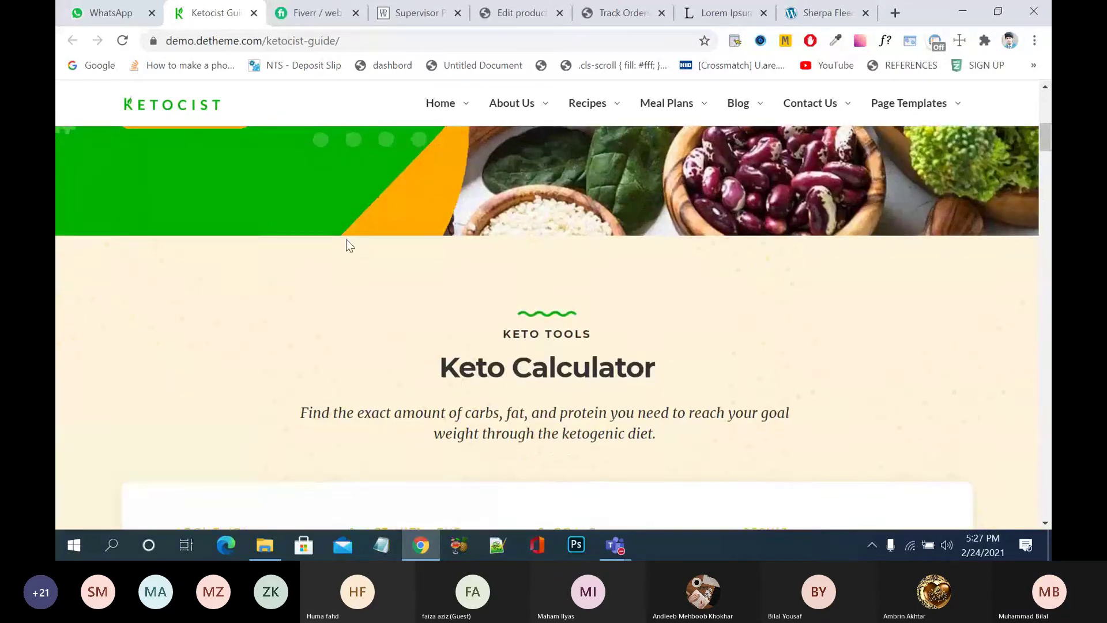
pyautogui.scroll(-4, 348, 239)
pyautogui.scroll(-2, 347, 242)
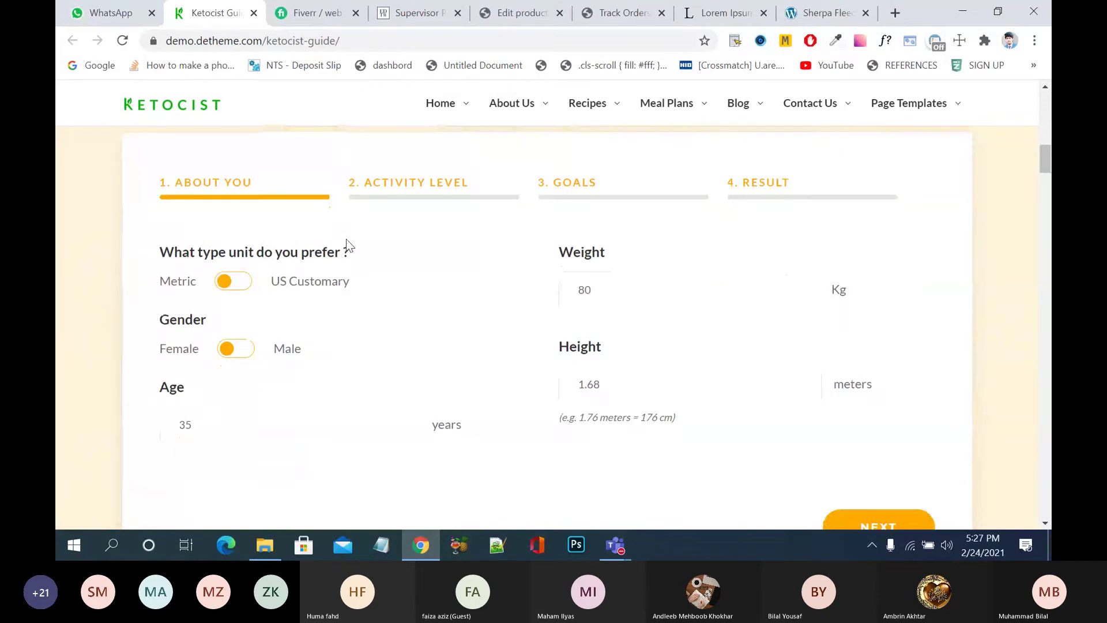
# - Close the Ketocist demo and review the tracked order's Rs25700 subtotal, Rs29870 total and addresses
pyautogui.click(253, 13)
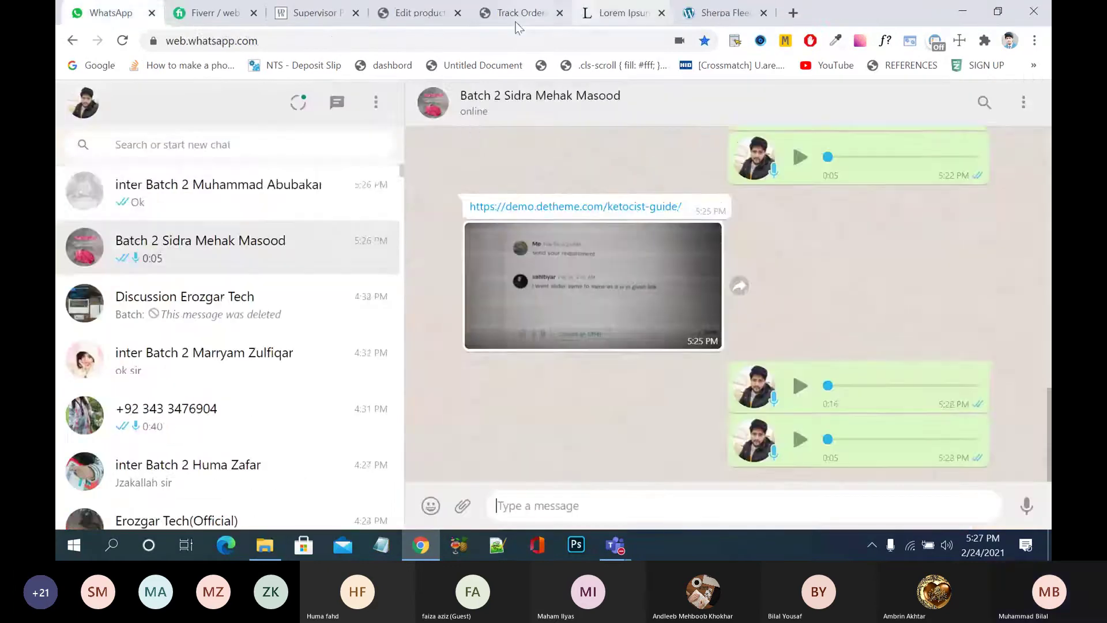
pyautogui.click(516, 12)
pyautogui.click(621, 13)
pyautogui.click(535, 13)
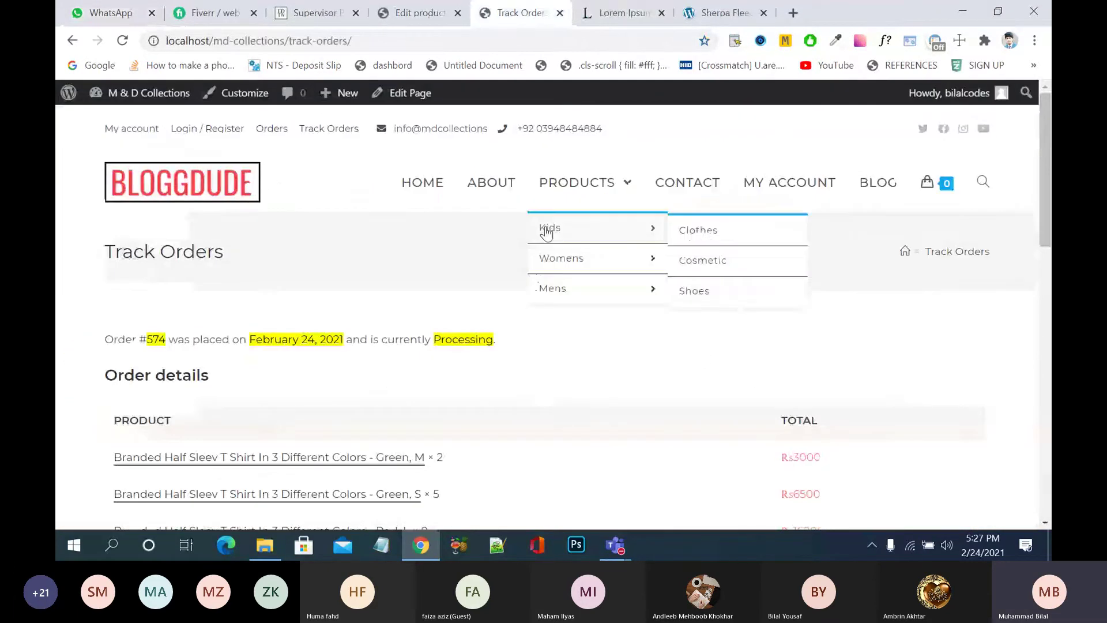
pyautogui.scroll(-2, 476, 300)
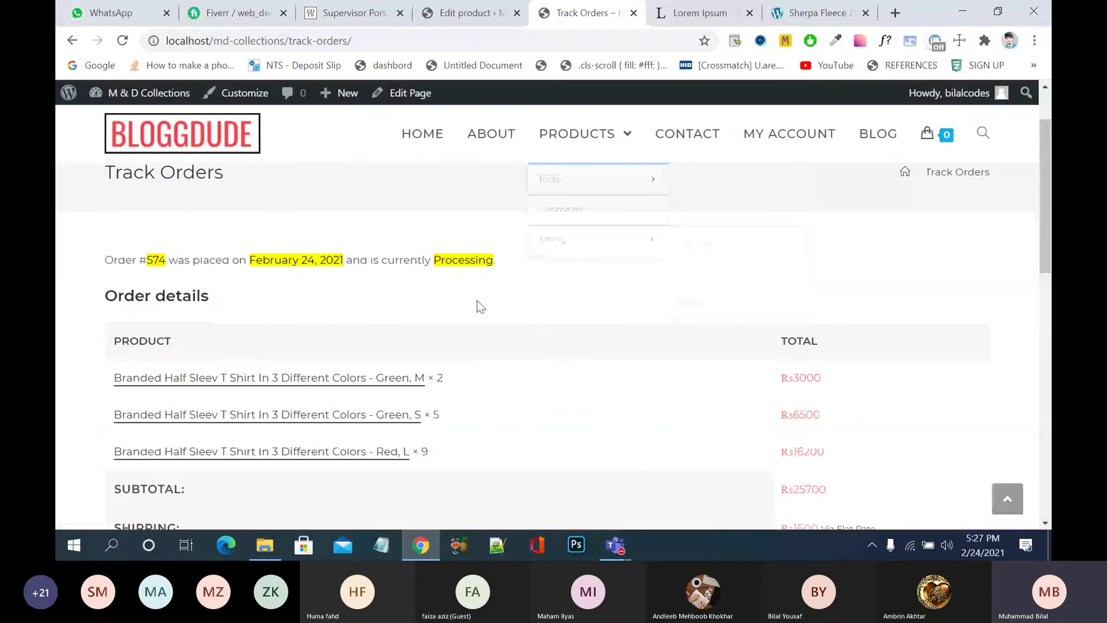
pyautogui.scroll(-2, 476, 300)
pyautogui.scroll(-6, 477, 300)
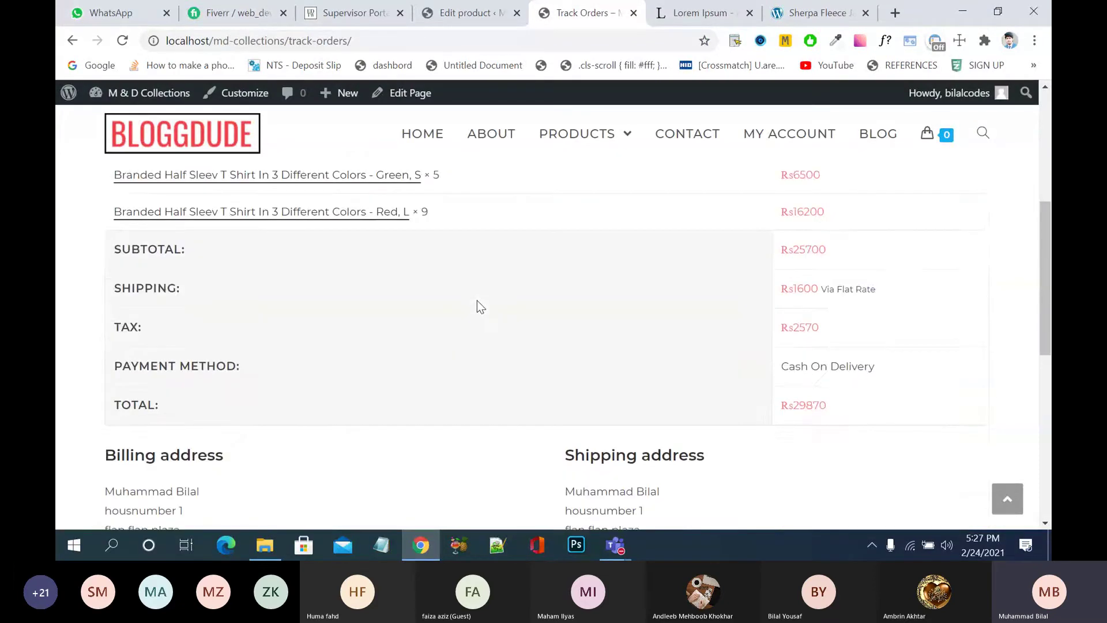
pyautogui.scroll(-3, 476, 306)
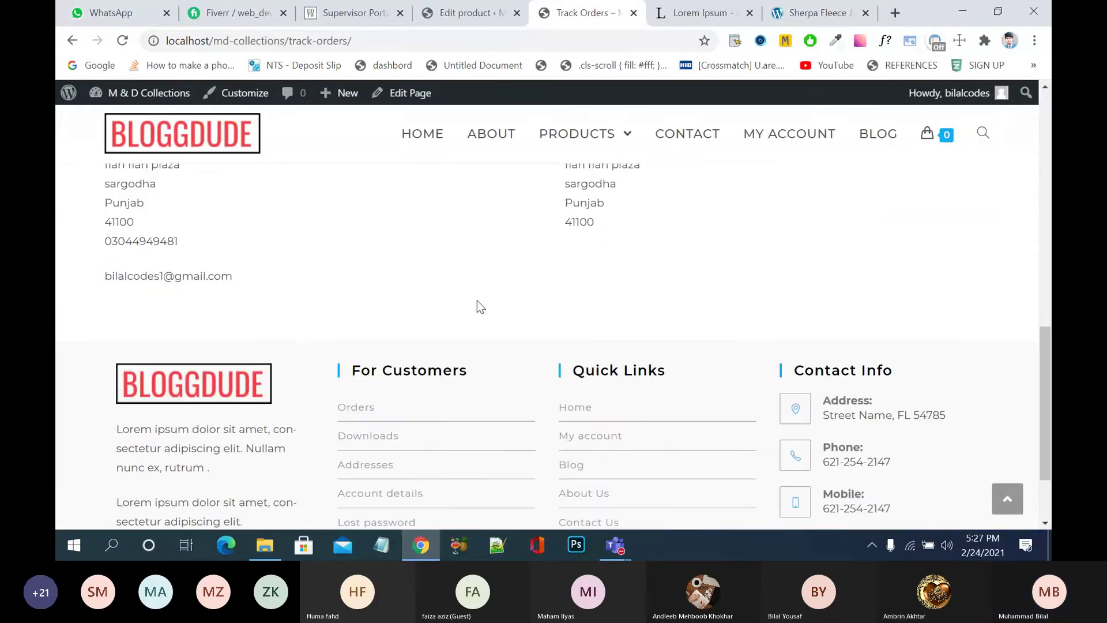
pyautogui.scroll(6, 477, 301)
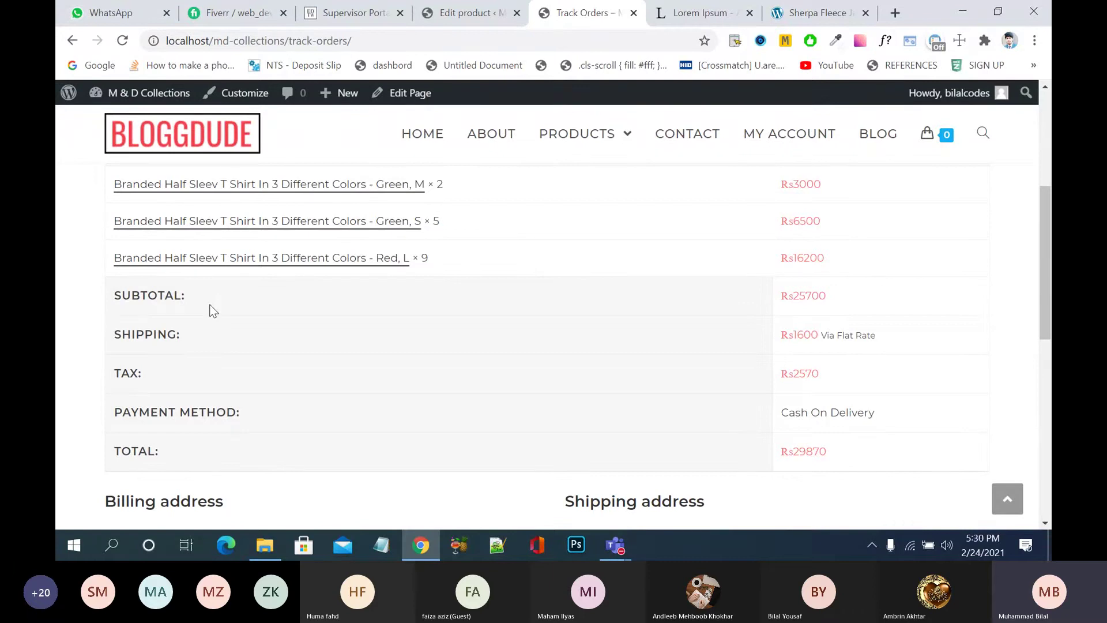
# - Check WooCommerce > Orders in the admin, then return to the storefront's MAN SHIRTS home page
pyautogui.scroll(5, 213, 311)
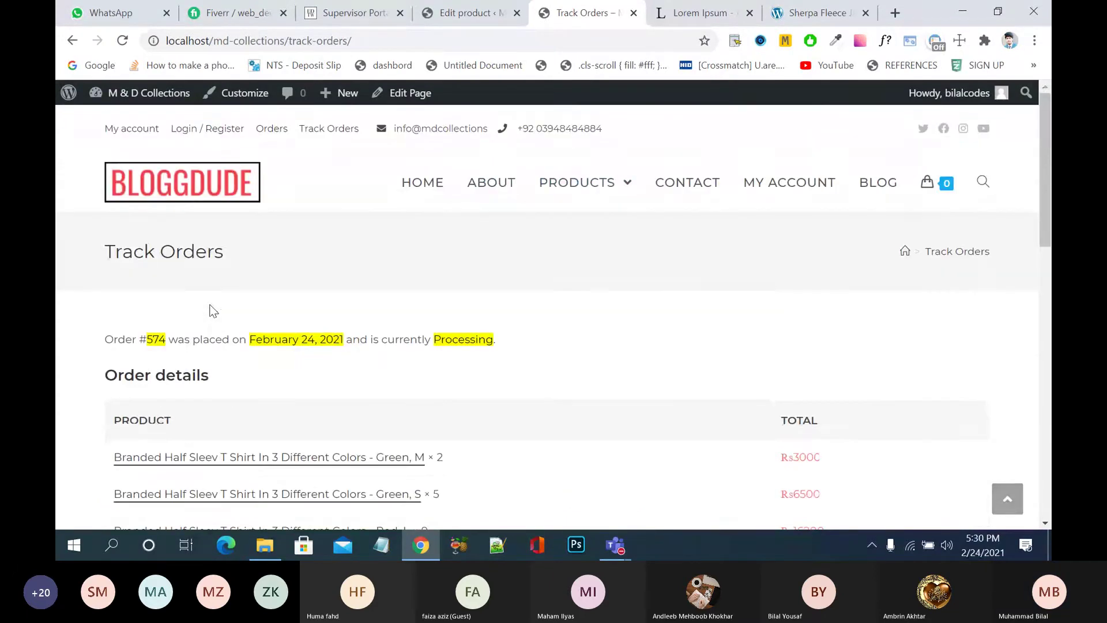
pyautogui.click(430, 188)
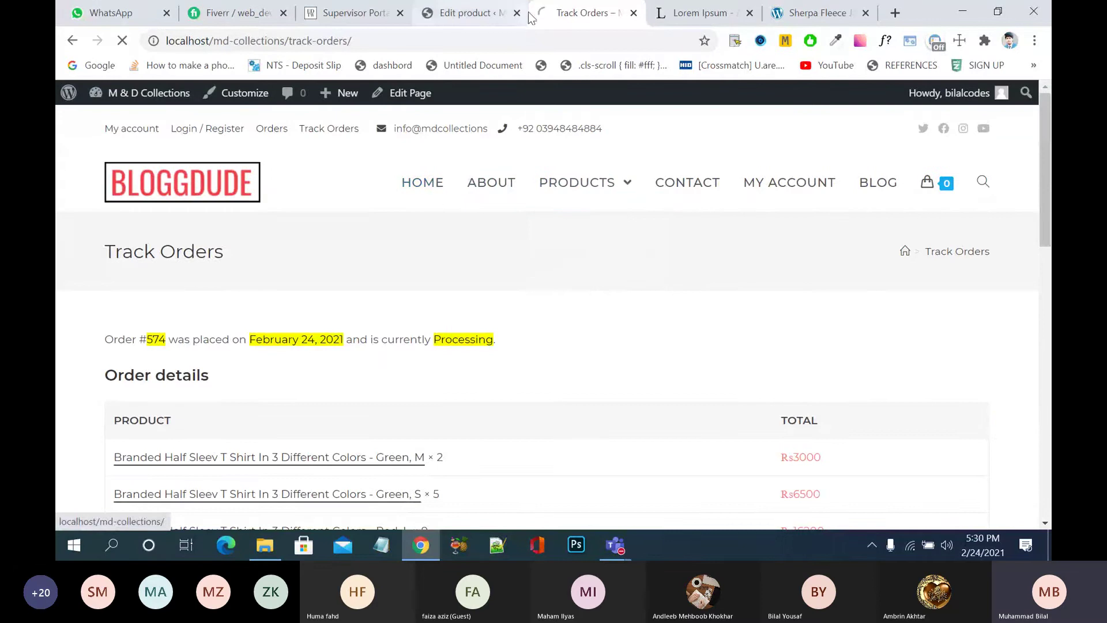
pyautogui.click(468, 13)
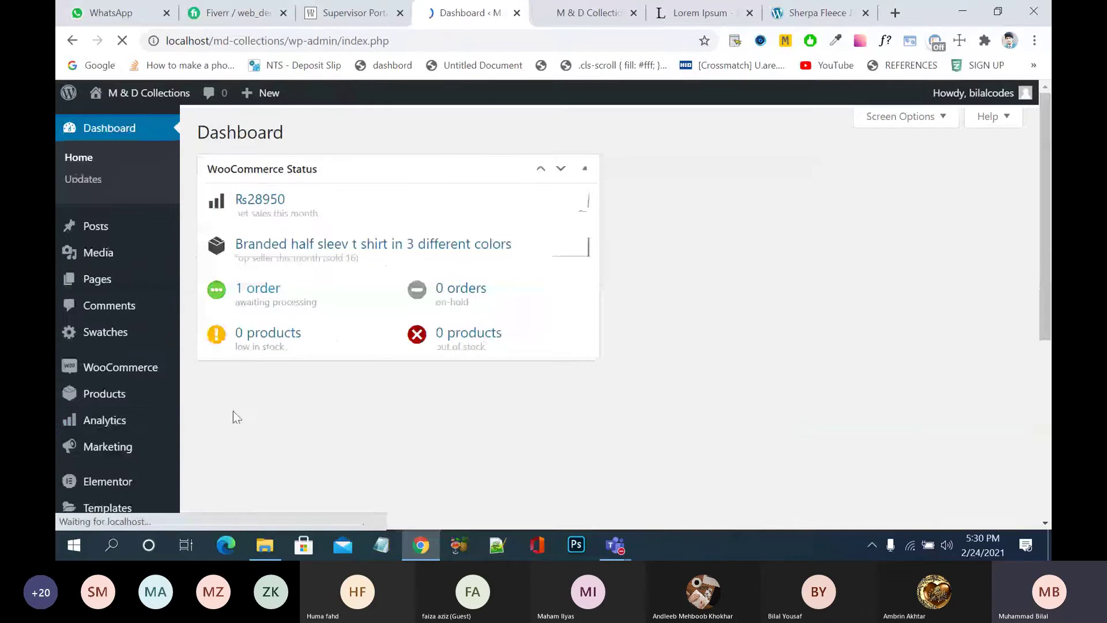
pyautogui.scroll(-5, 130, 403)
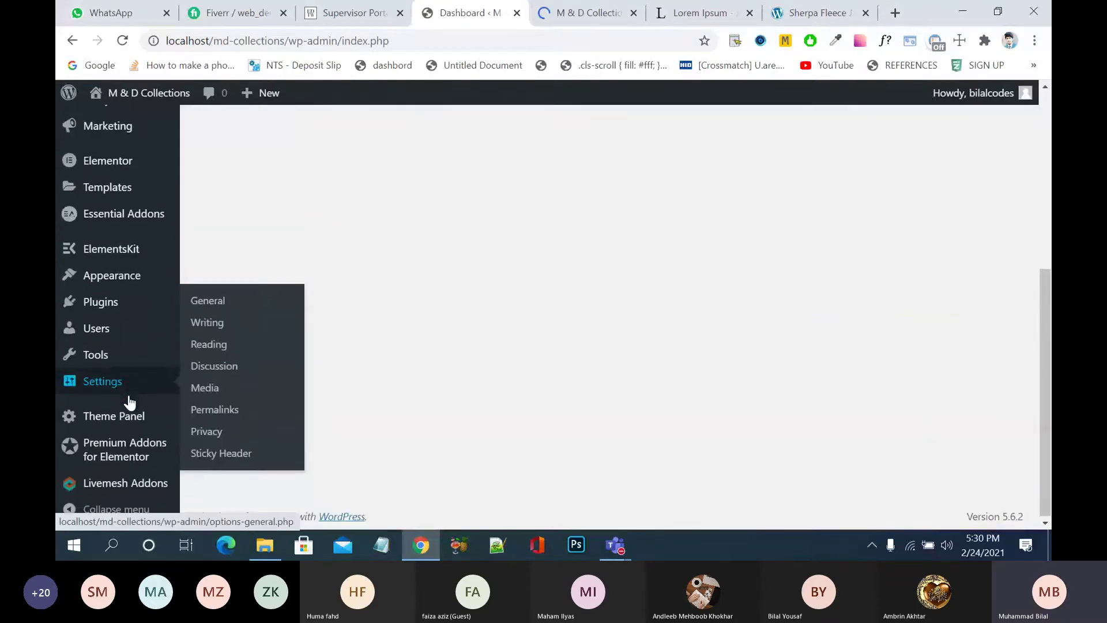
pyautogui.scroll(2, 130, 403)
pyautogui.scroll(2, 115, 402)
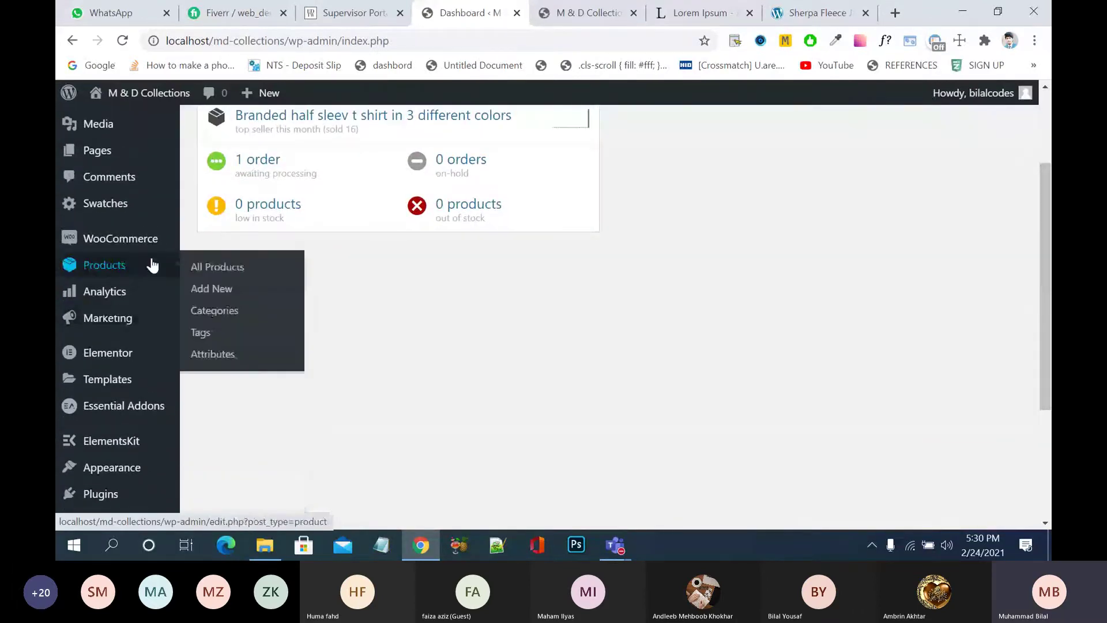
pyautogui.moveTo(153, 245)
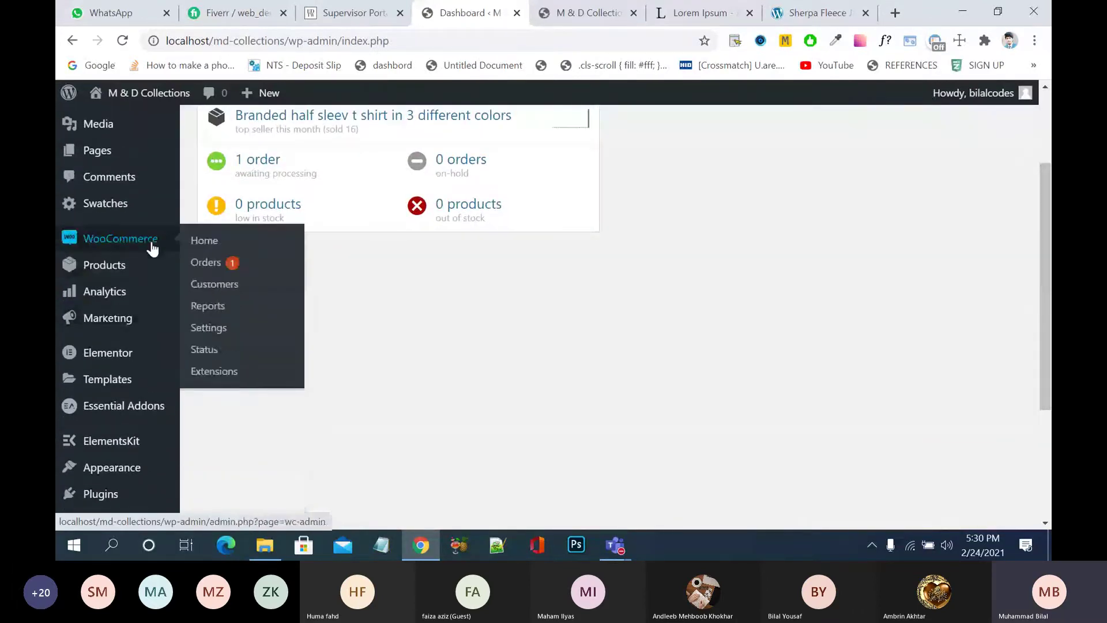
pyautogui.click(216, 266)
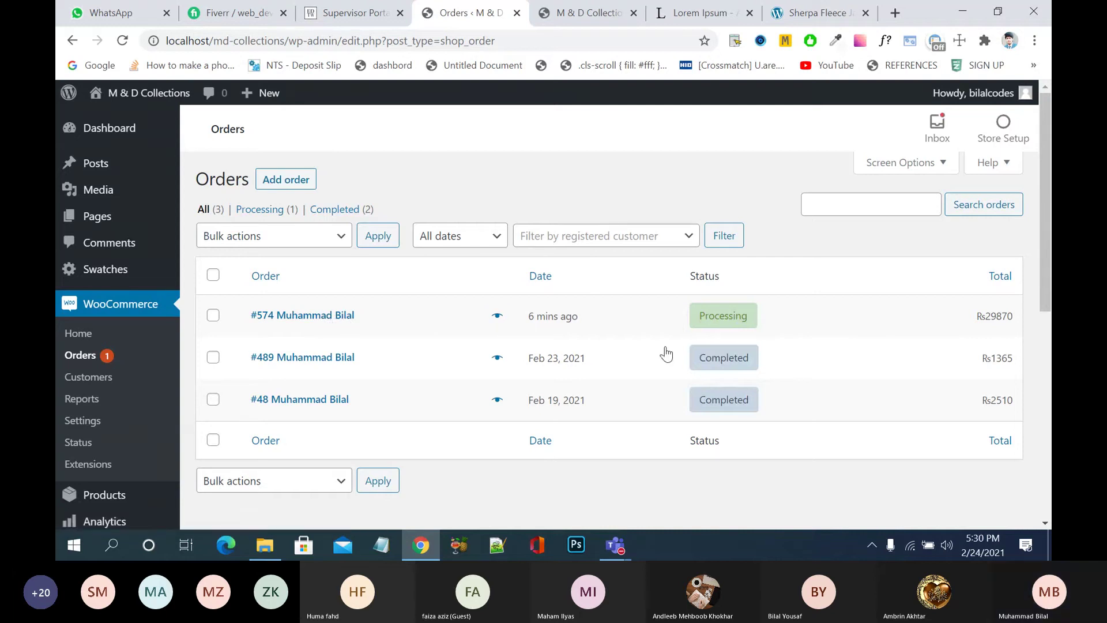
pyautogui.click(583, 13)
pyautogui.moveTo(593, 196)
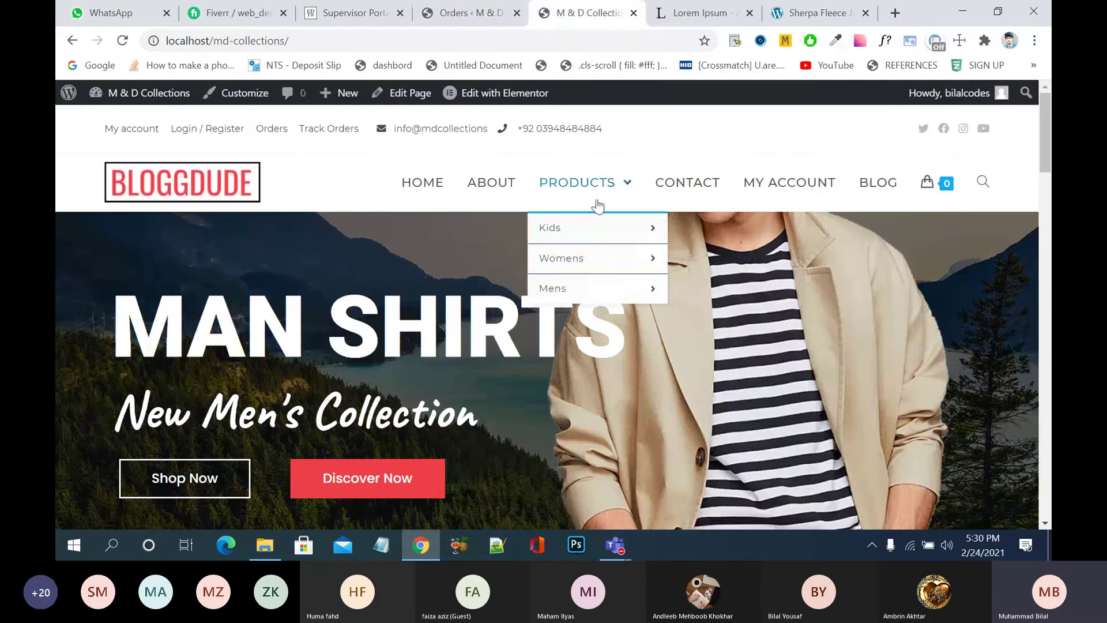
# - Open the red half-sleeve t-shirt's product page from the Mens product listing
pyautogui.click(612, 291)
pyautogui.scroll(-4, 617, 307)
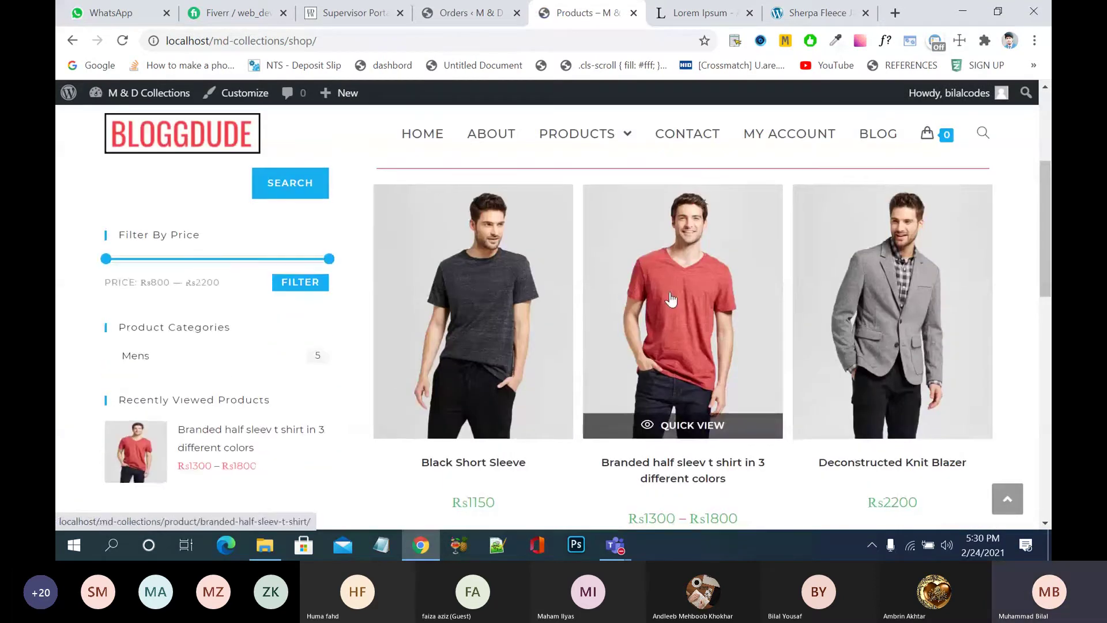
pyautogui.click(671, 298)
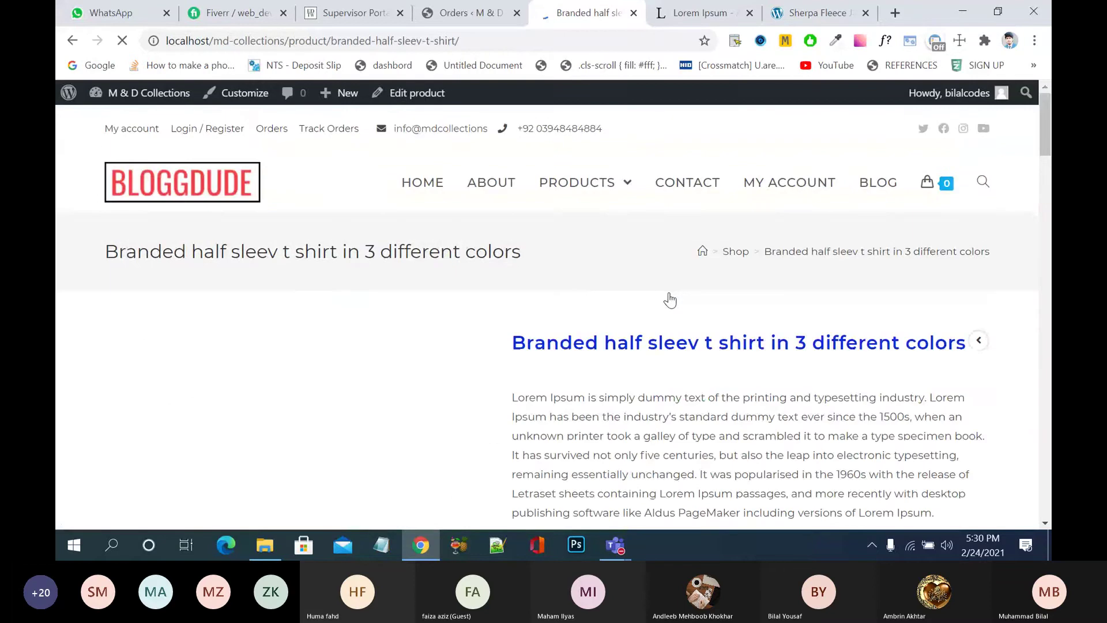
pyautogui.scroll(-5, 670, 298)
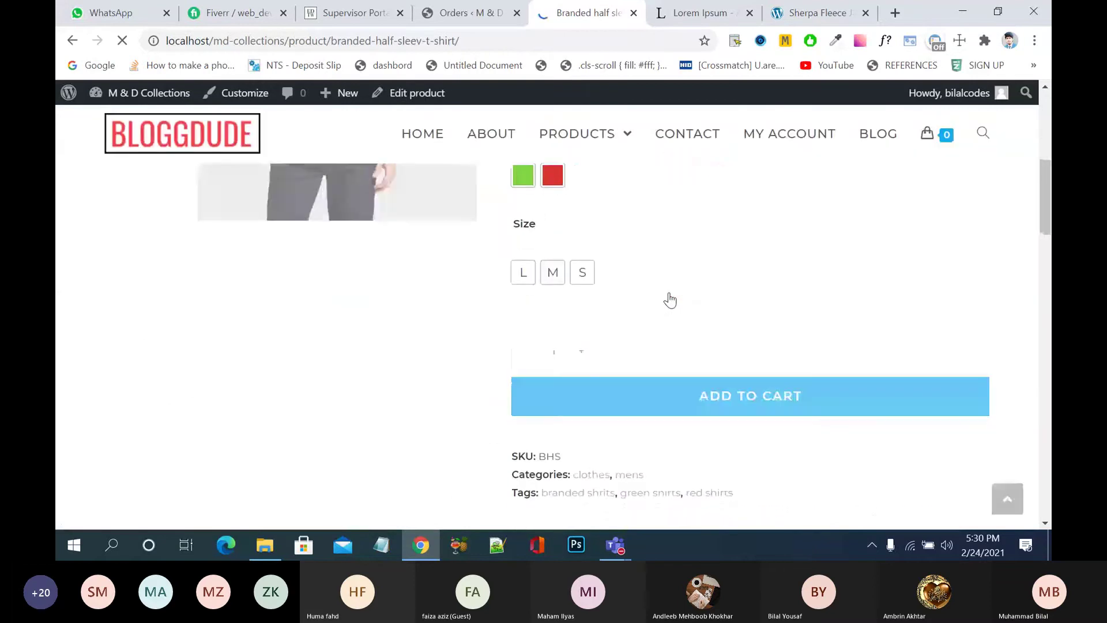
pyautogui.scroll(2, 669, 298)
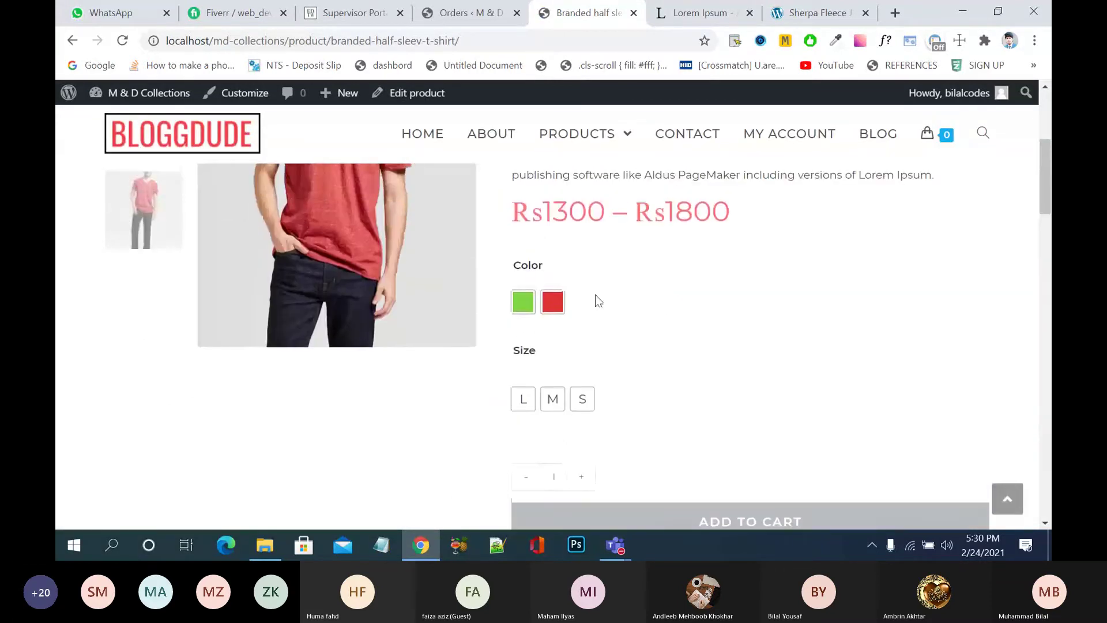
# - Select the green colour and size S, showing Rs1300 with 95 in stock
pyautogui.click(526, 302)
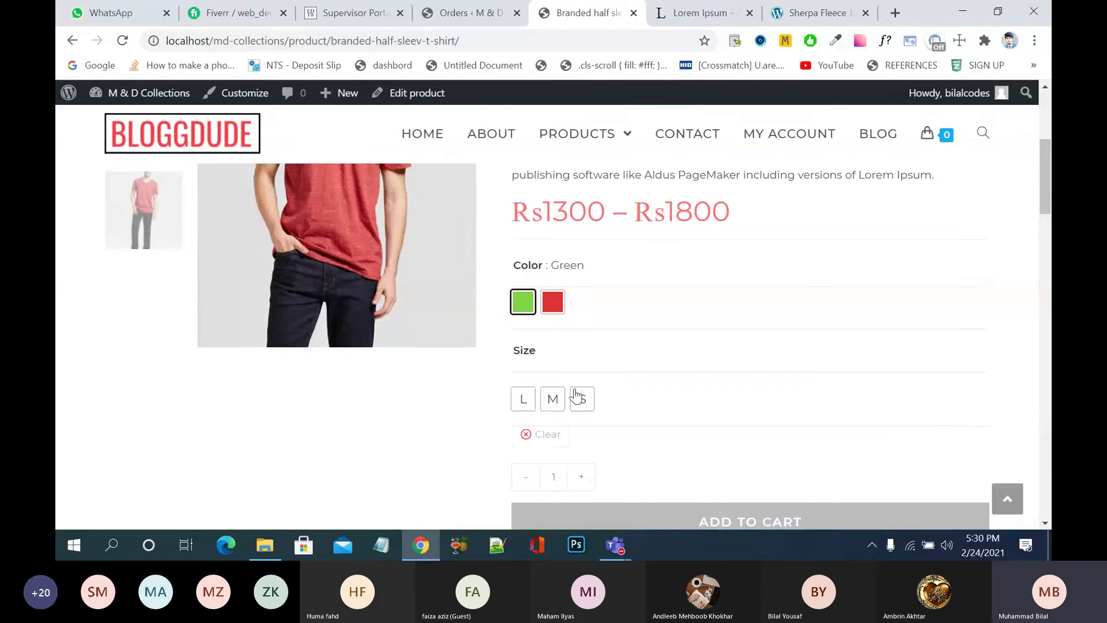
pyautogui.click(582, 401)
pyautogui.scroll(-4, 725, 404)
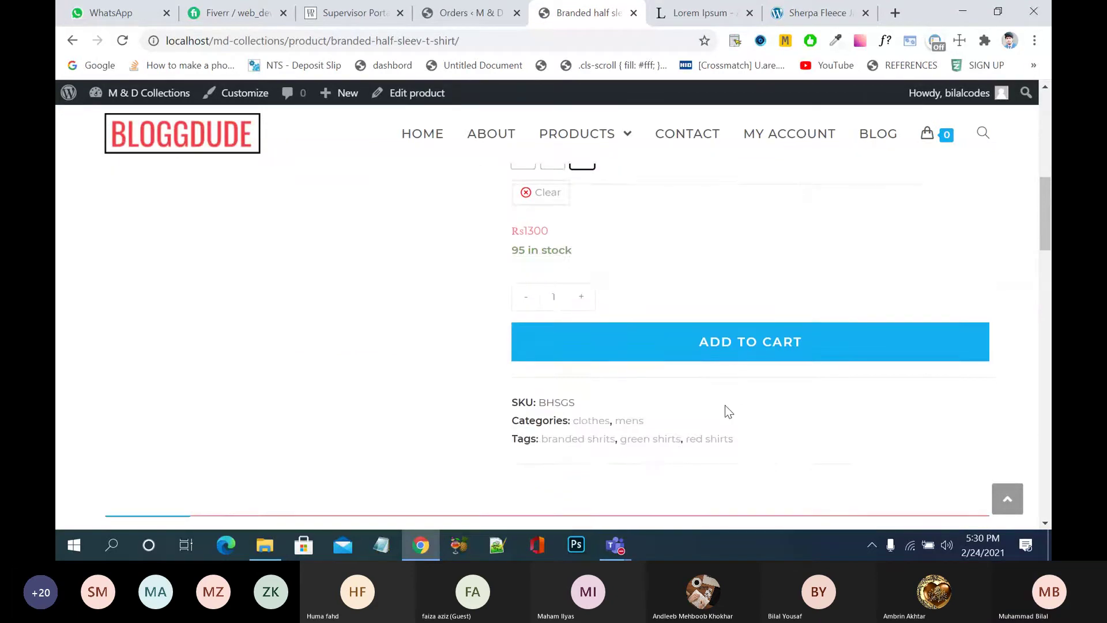
pyautogui.scroll(1, 725, 405)
pyautogui.scroll(1, 725, 405)
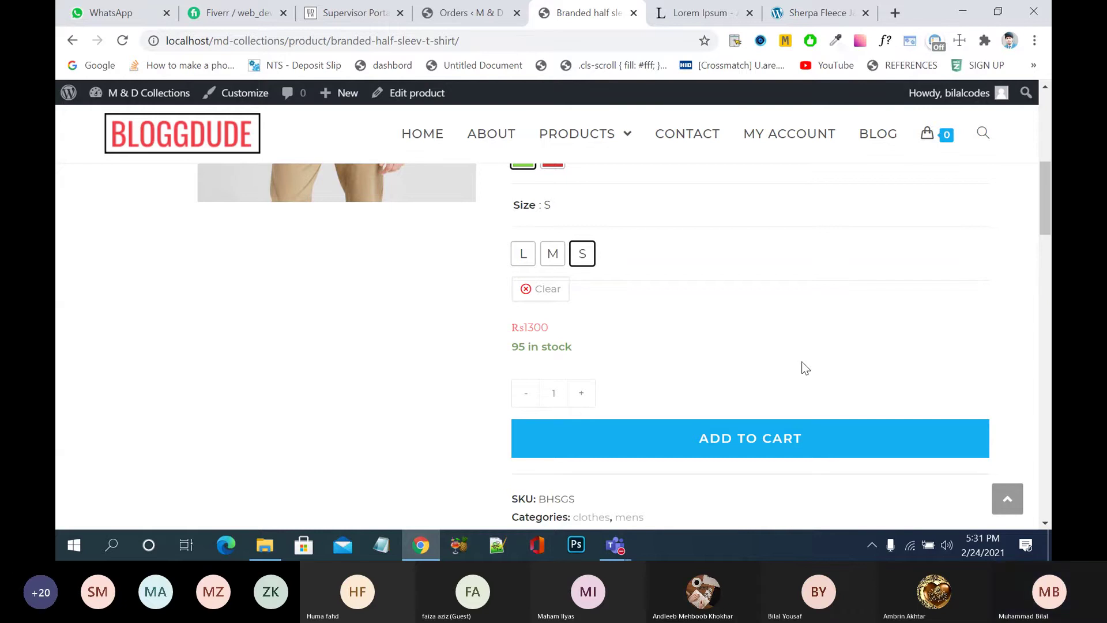
pyautogui.scroll(-3, 805, 368)
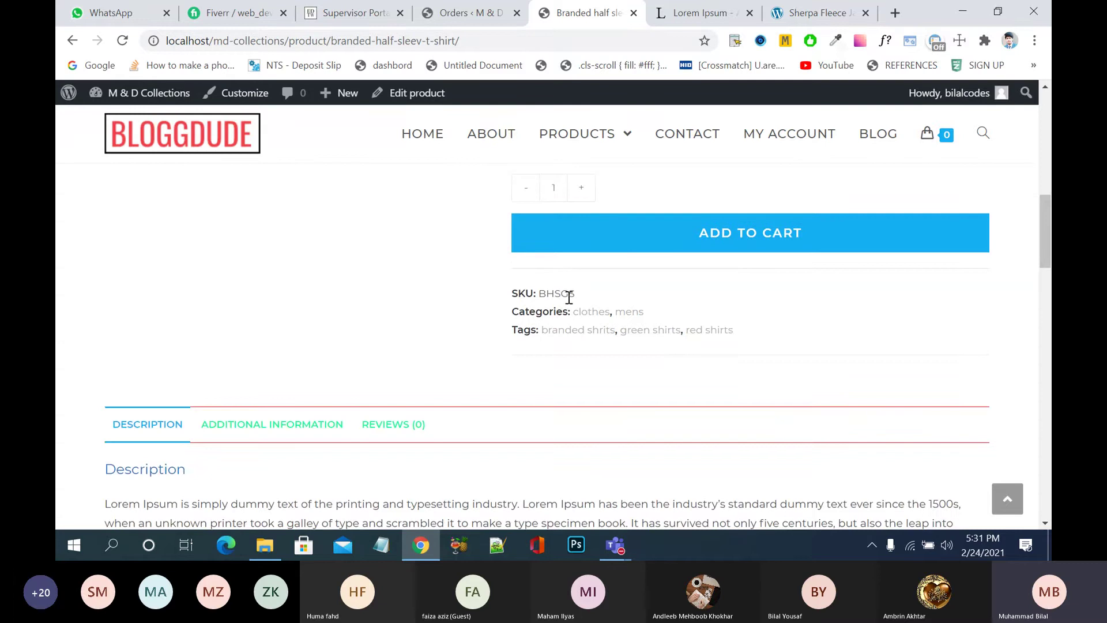
# - View the shirt's Additional Information details, then its Reviews (0) section
pyautogui.scroll(2, 568, 299)
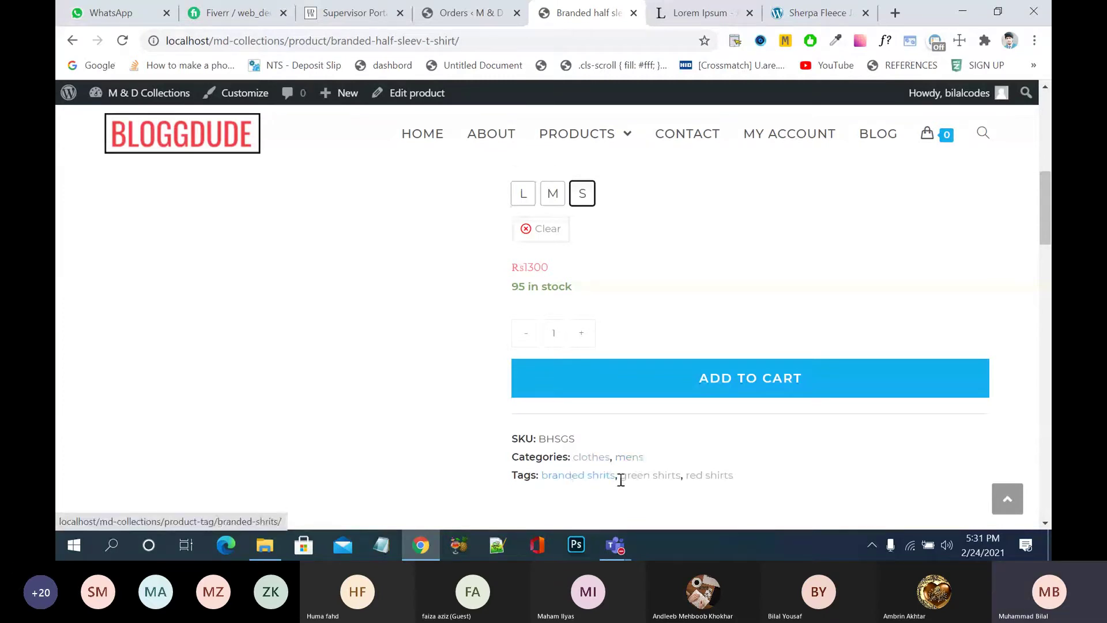
pyautogui.scroll(-6, 779, 480)
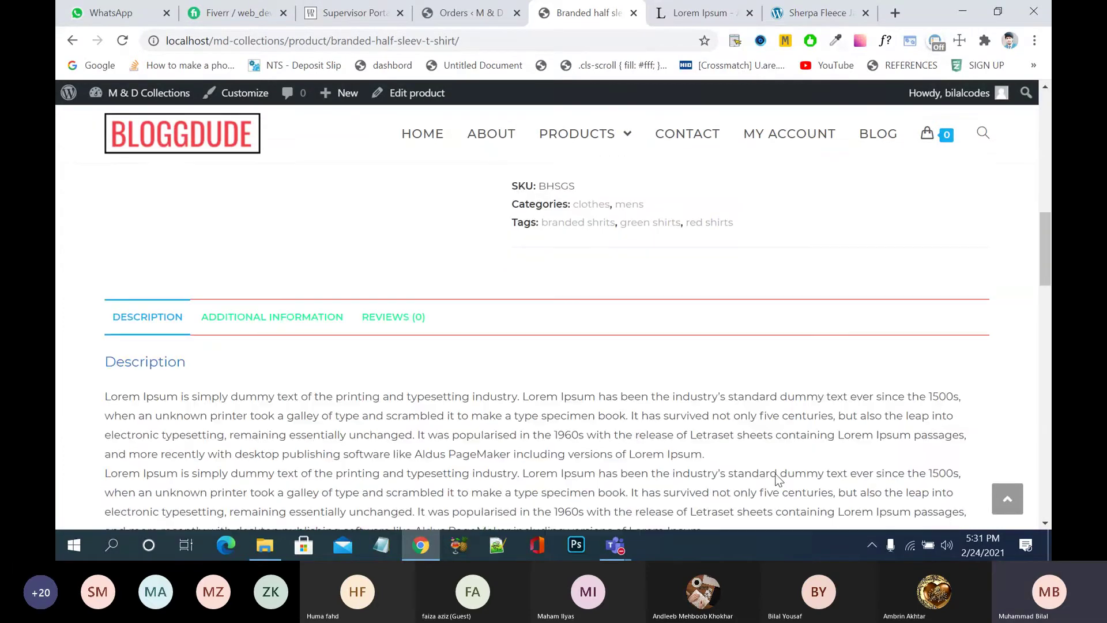
pyautogui.click(318, 200)
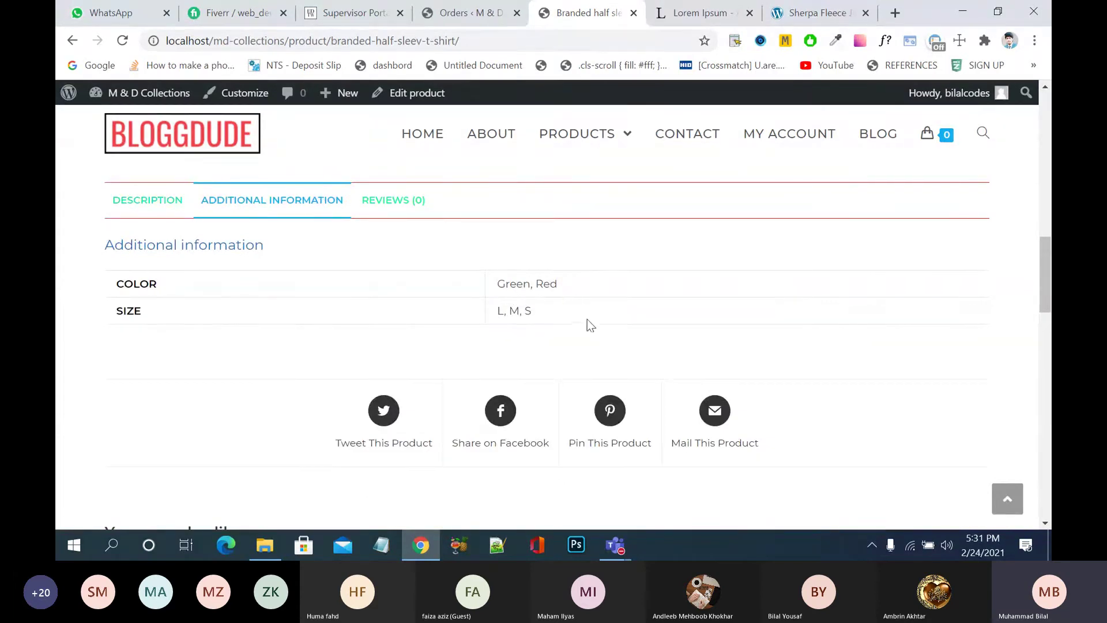
pyautogui.click(401, 217)
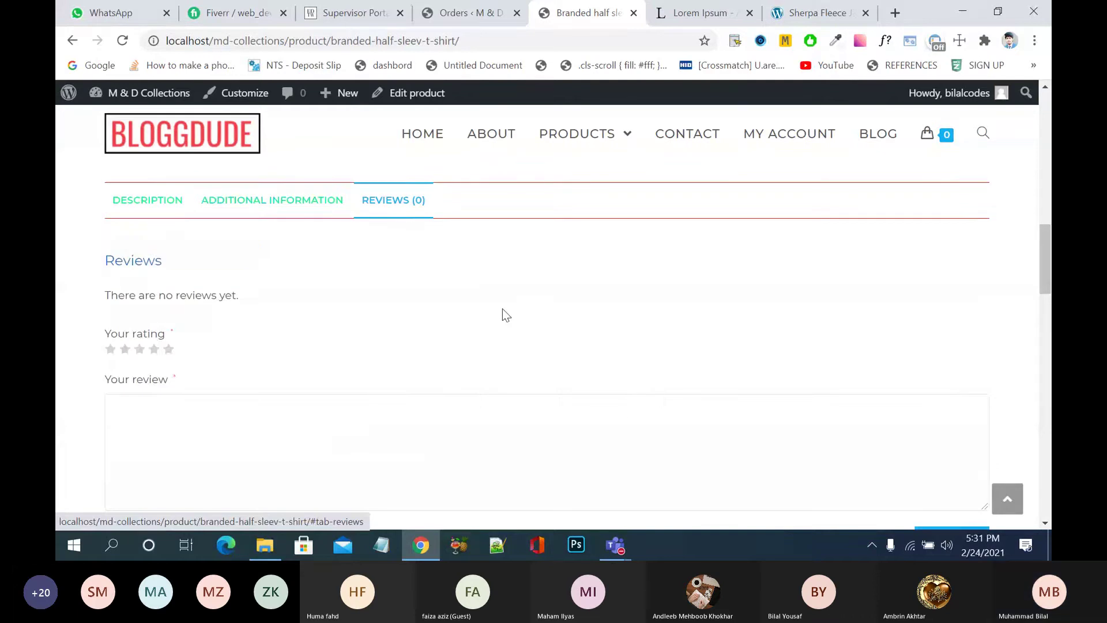
# - Rate the shirt five stars, write 'asdasdasd' and submit the review
pyautogui.click(169, 349)
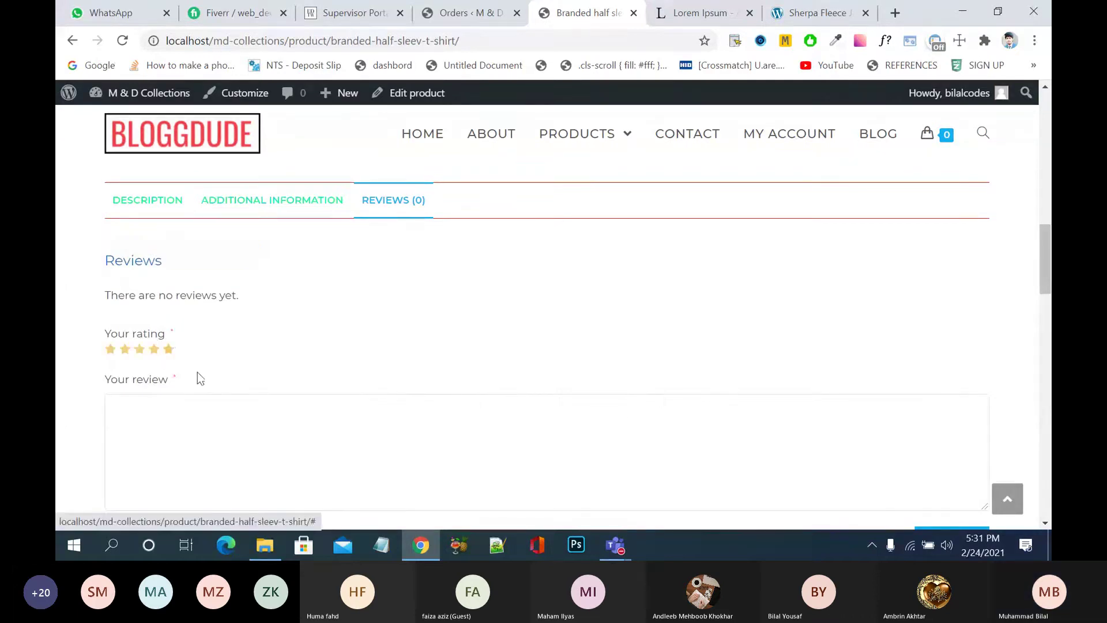
pyautogui.click(230, 435)
pyautogui.write('asdasdasd')
pyautogui.scroll(-4, 418, 358)
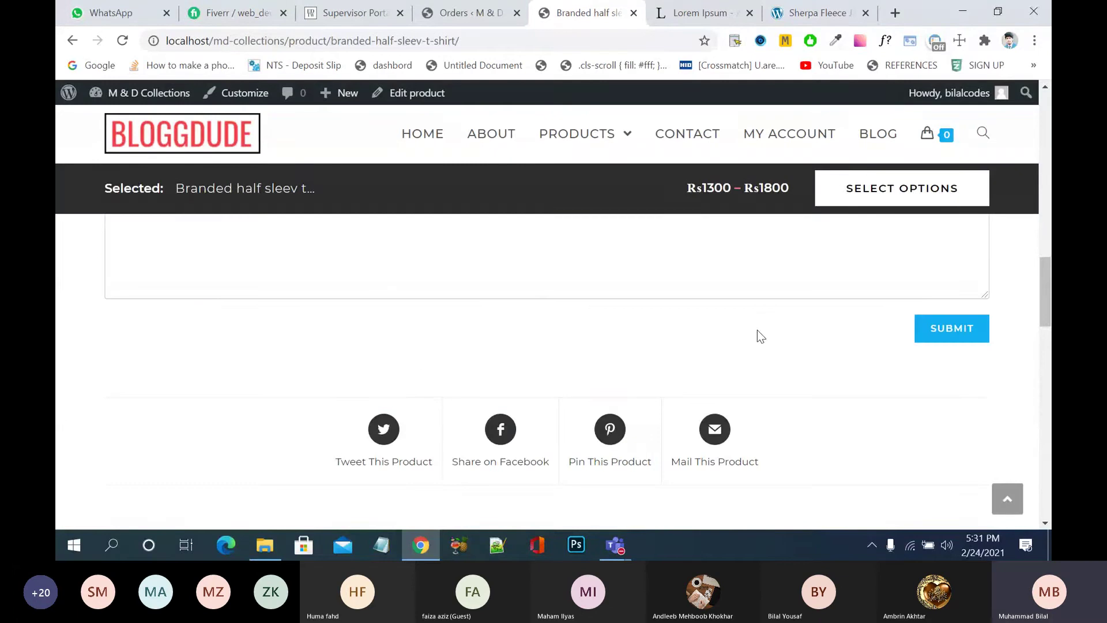
pyautogui.click(987, 321)
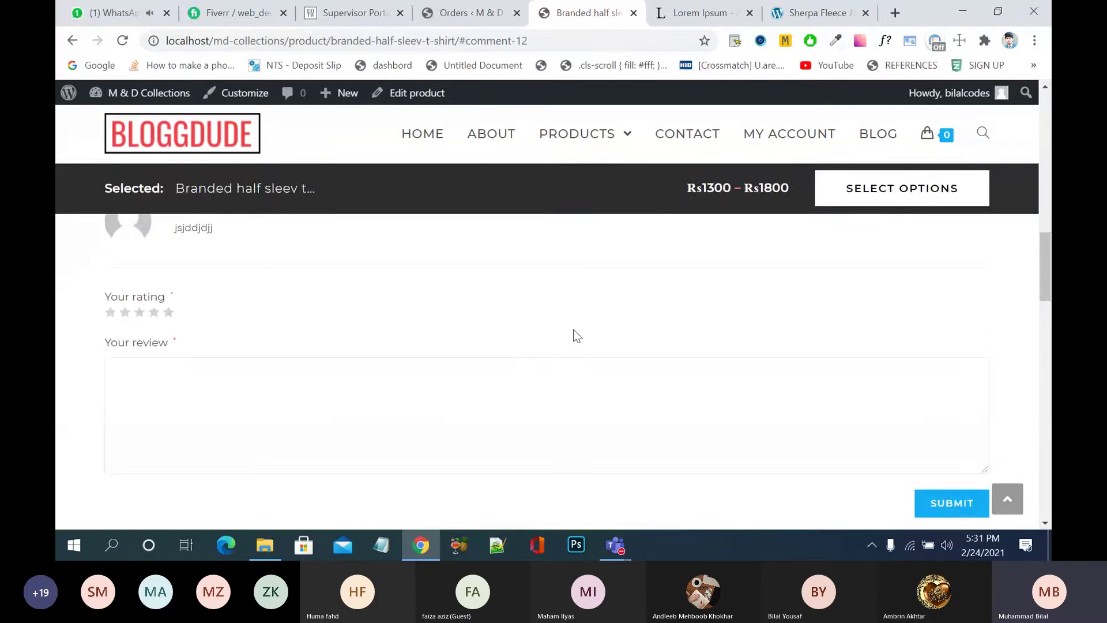
pyautogui.scroll(6, 577, 336)
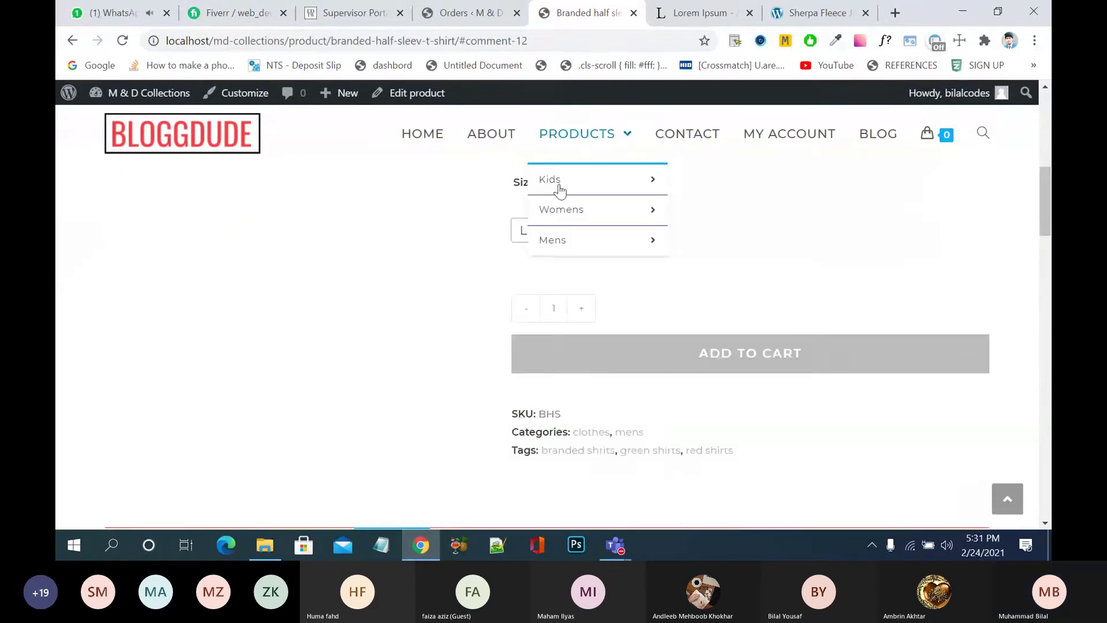
# - Open the PRODUCTS shop page and browse its product grid, search box and price filter sidebar
pyautogui.moveTo(559, 181)
pyautogui.click(575, 134)
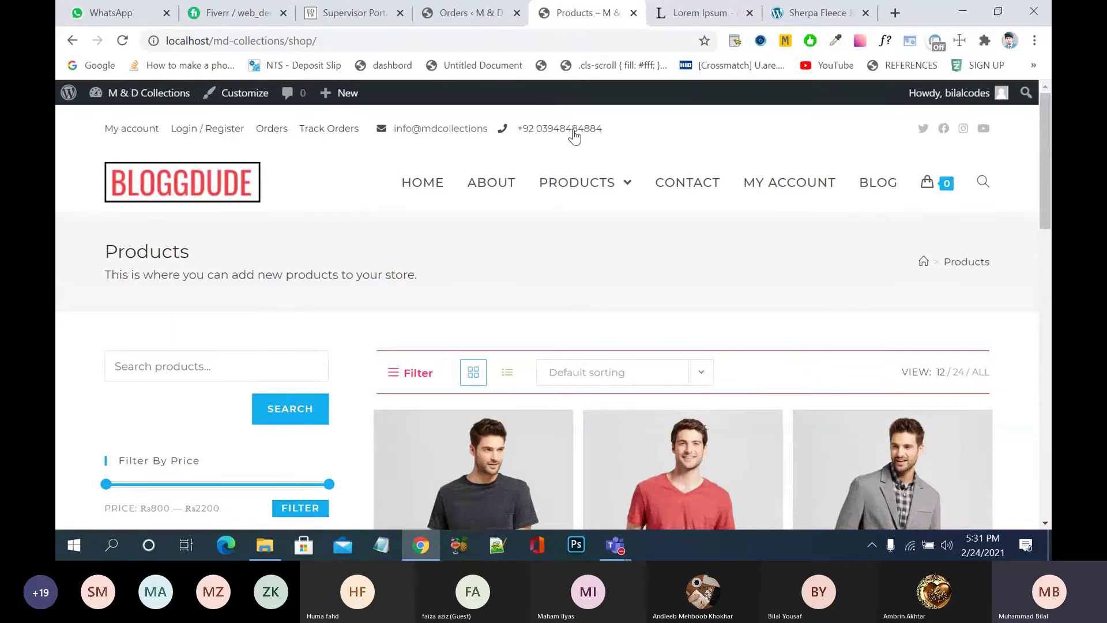
pyautogui.moveTo(564, 256)
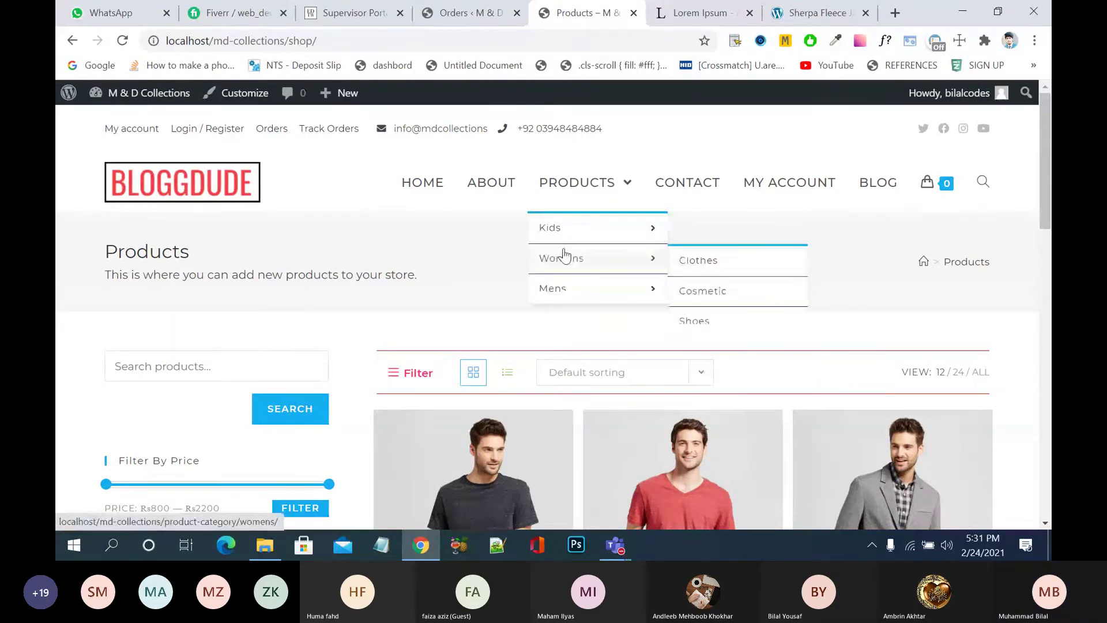
pyautogui.scroll(-3, 411, 330)
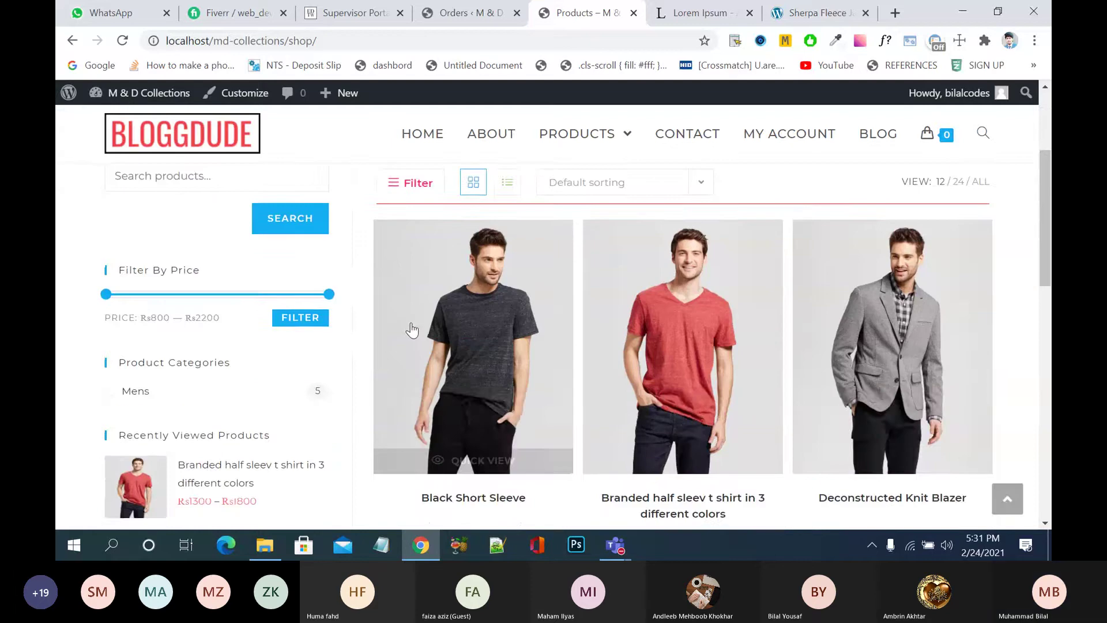
pyautogui.scroll(-5, 412, 330)
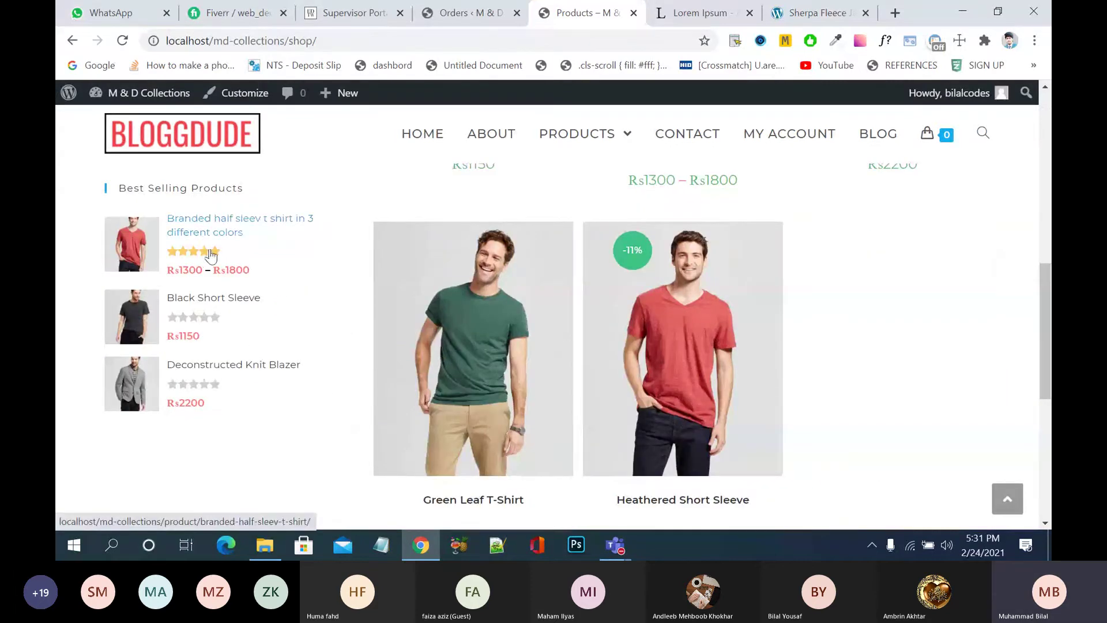
pyautogui.moveTo(427, 347)
pyautogui.scroll(1, 428, 347)
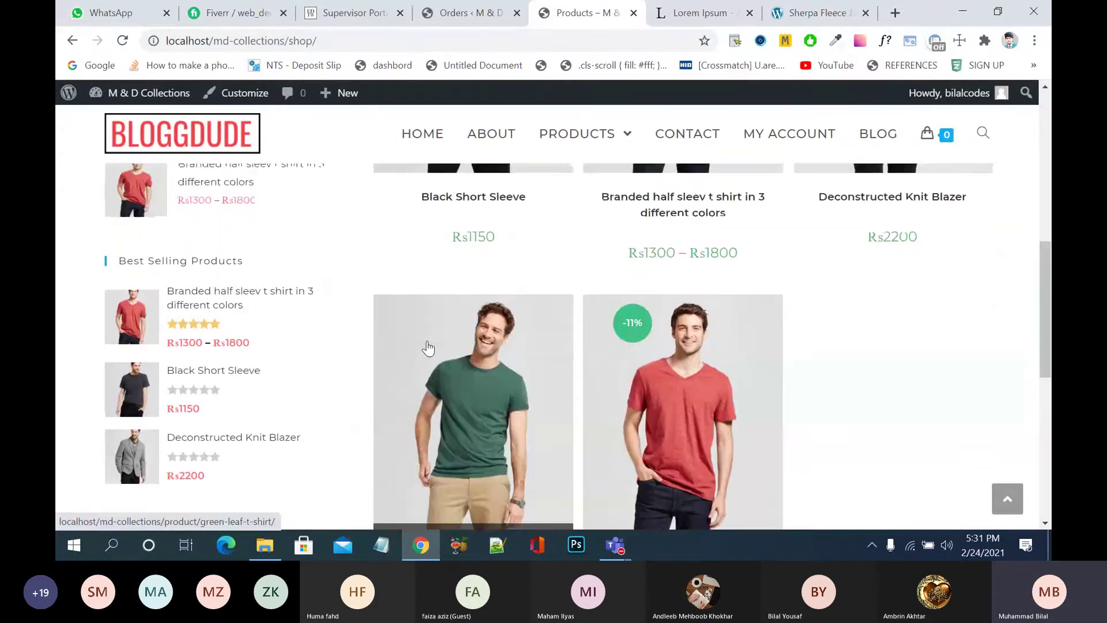
pyautogui.scroll(2, 427, 348)
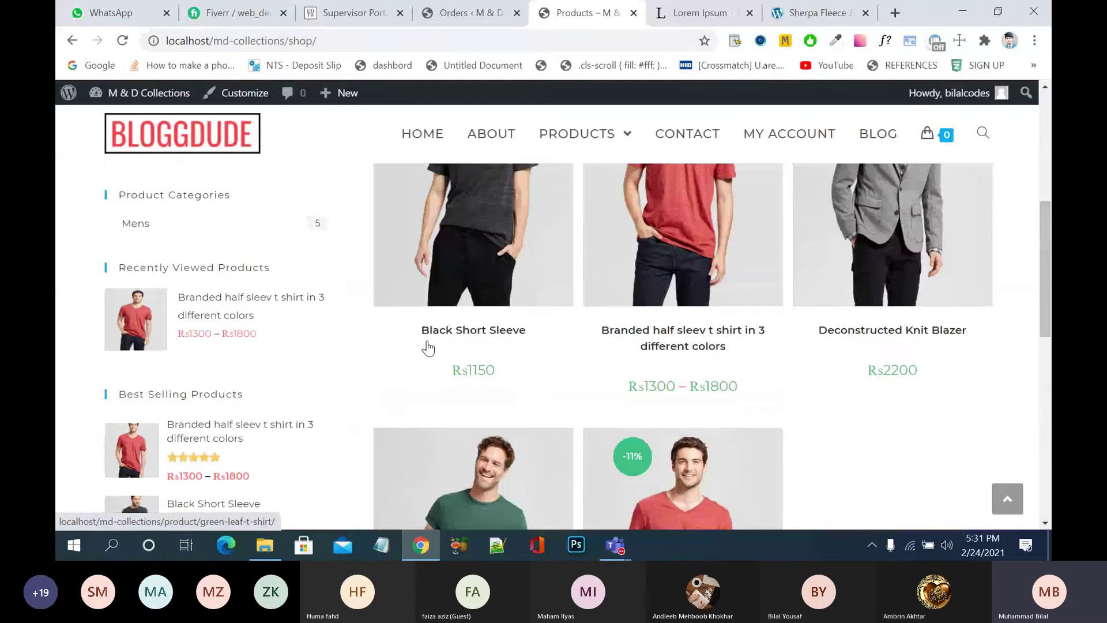
pyautogui.scroll(1, 428, 348)
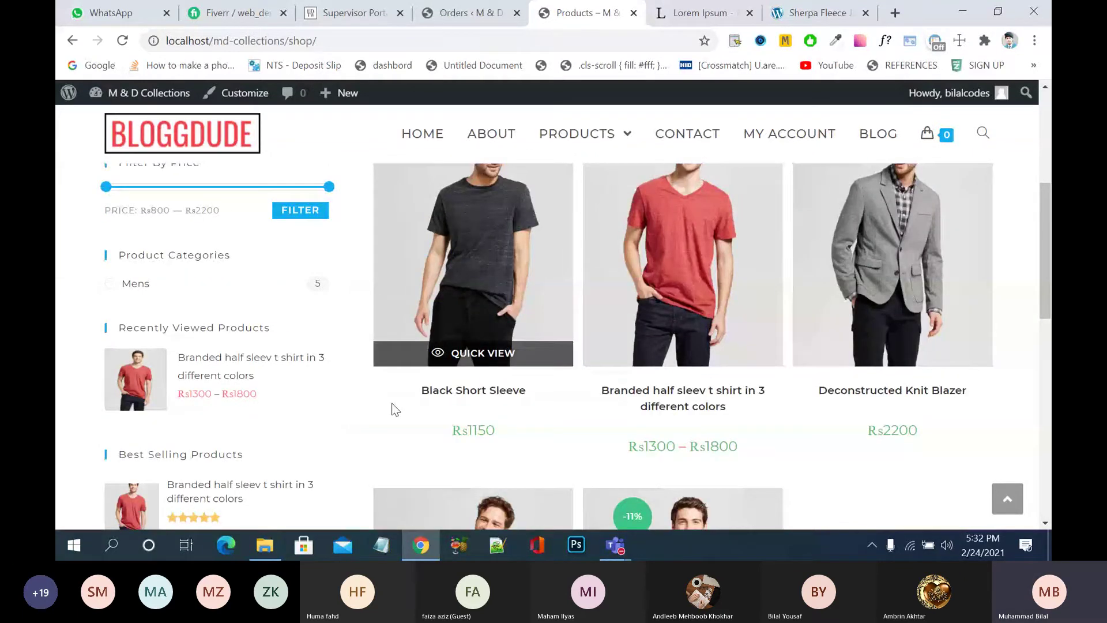
pyautogui.scroll(3, 390, 408)
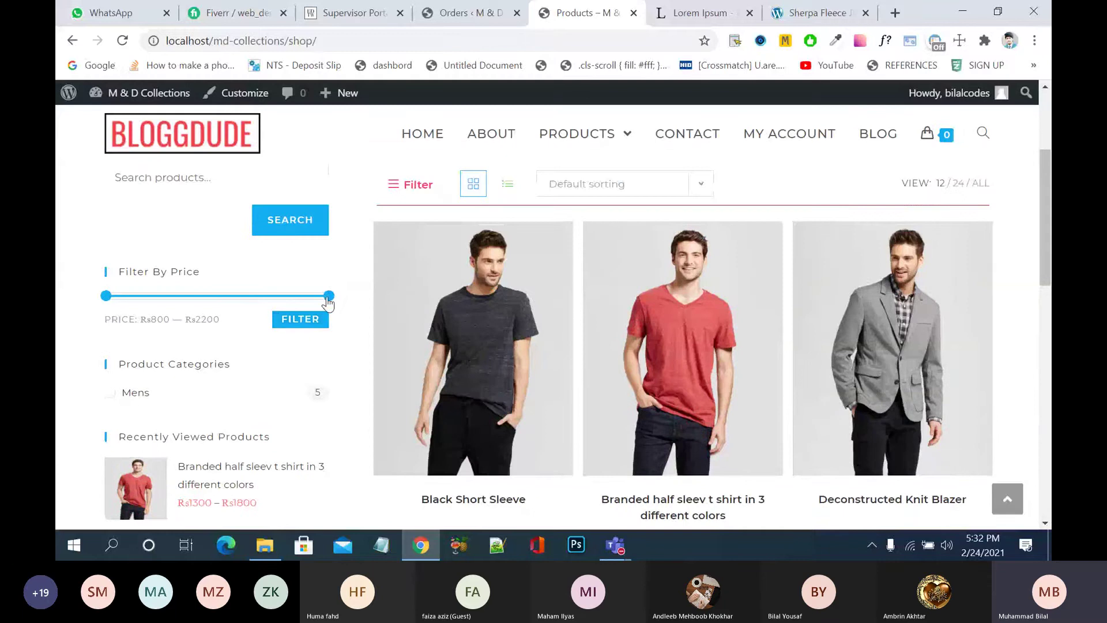
# - Filter the shop to products priced Rs800–Rs1500 and browse the results
pyautogui.moveTo(329, 295); pyautogui.dragTo(217, 295)
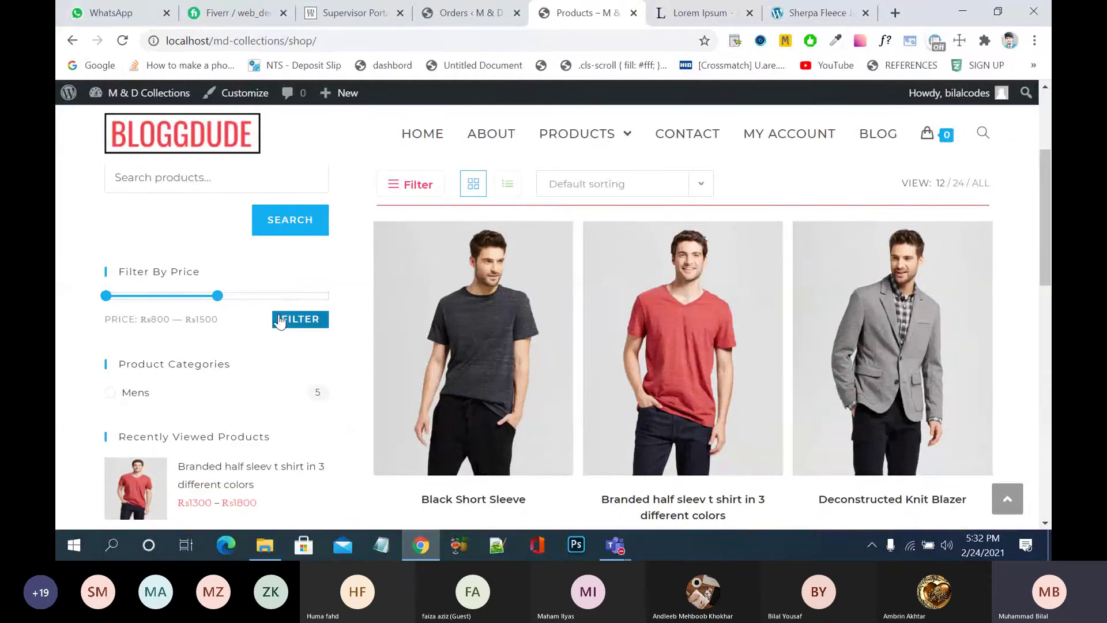
pyautogui.click(282, 322)
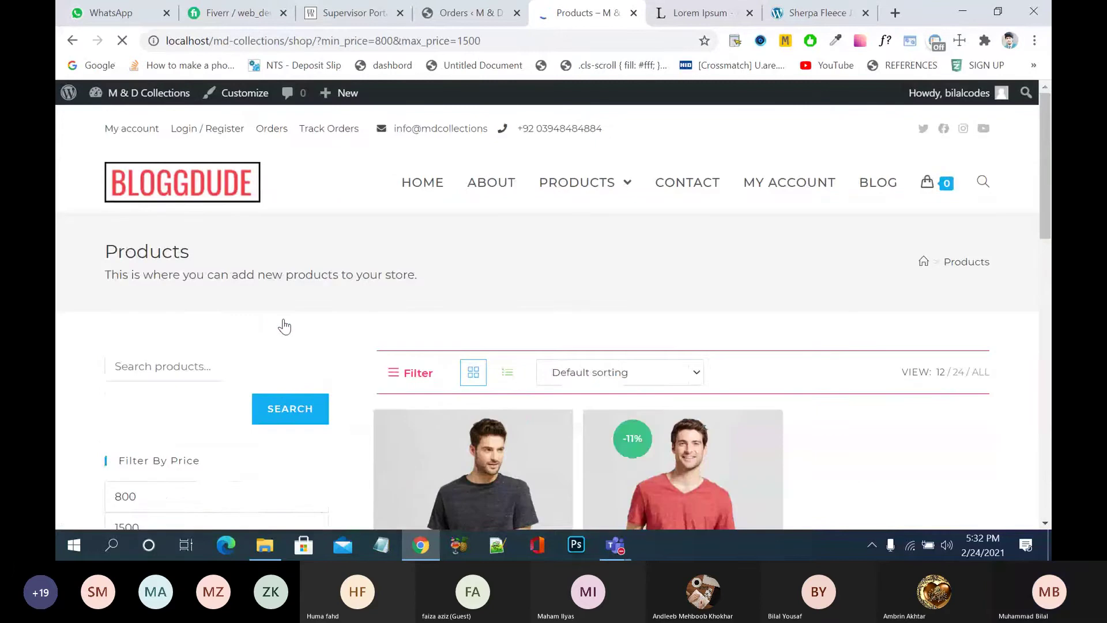
pyautogui.scroll(-4, 580, 289)
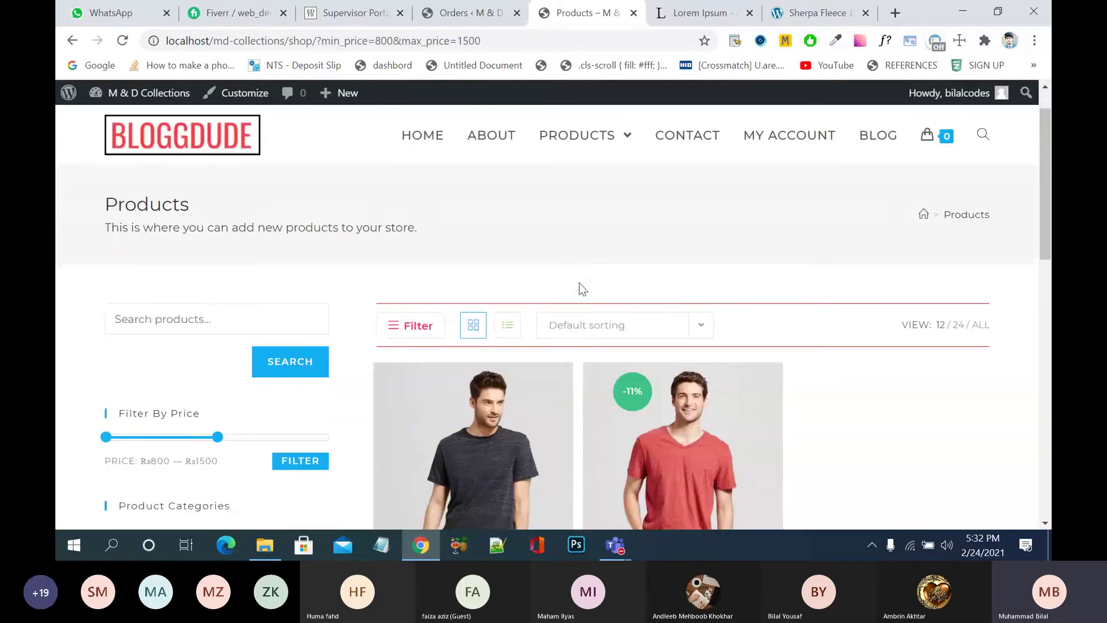
pyautogui.scroll(-1, 579, 289)
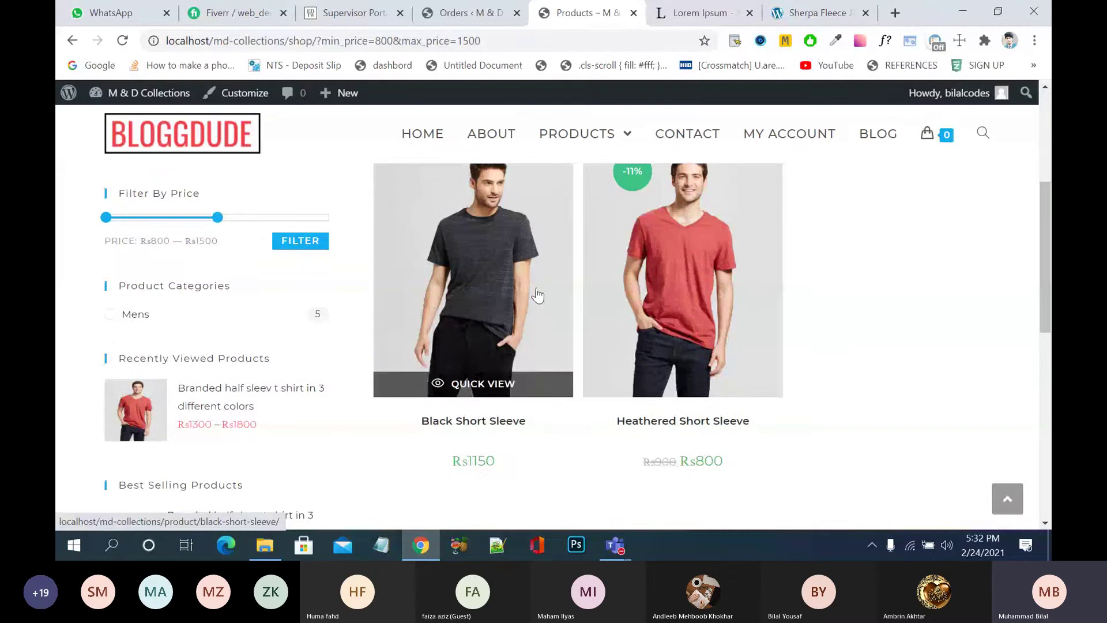
pyautogui.scroll(-2, 537, 295)
pyautogui.scroll(3, 537, 295)
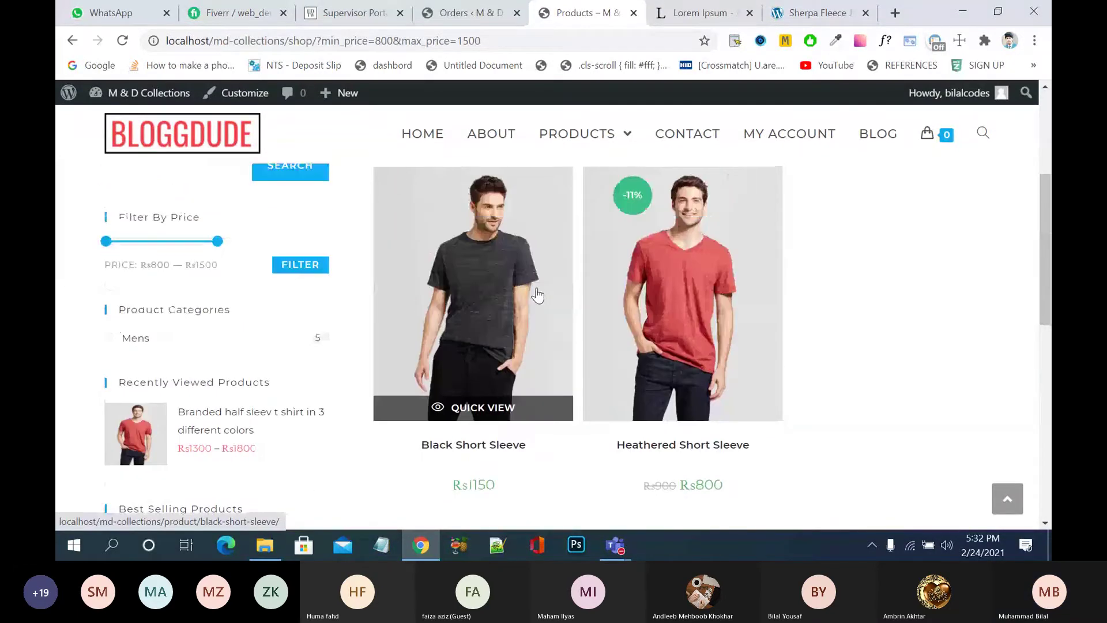
pyautogui.scroll(1, 538, 295)
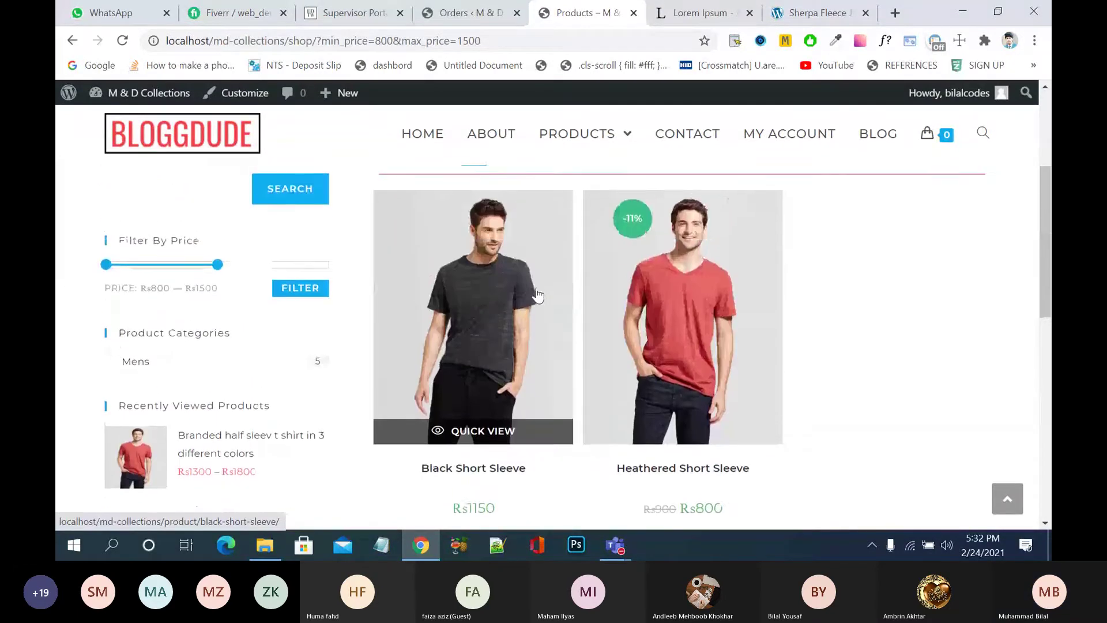
# - View the Heathered Short Sleeve product, then return to the full shop listing
pyautogui.click(678, 297)
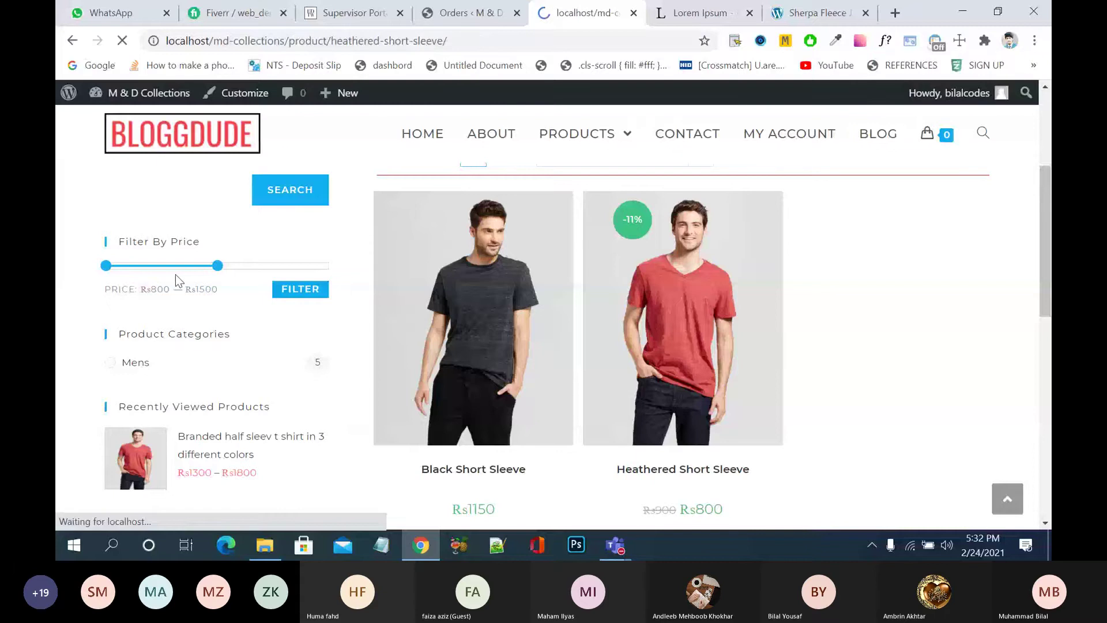
pyautogui.moveTo(603, 196)
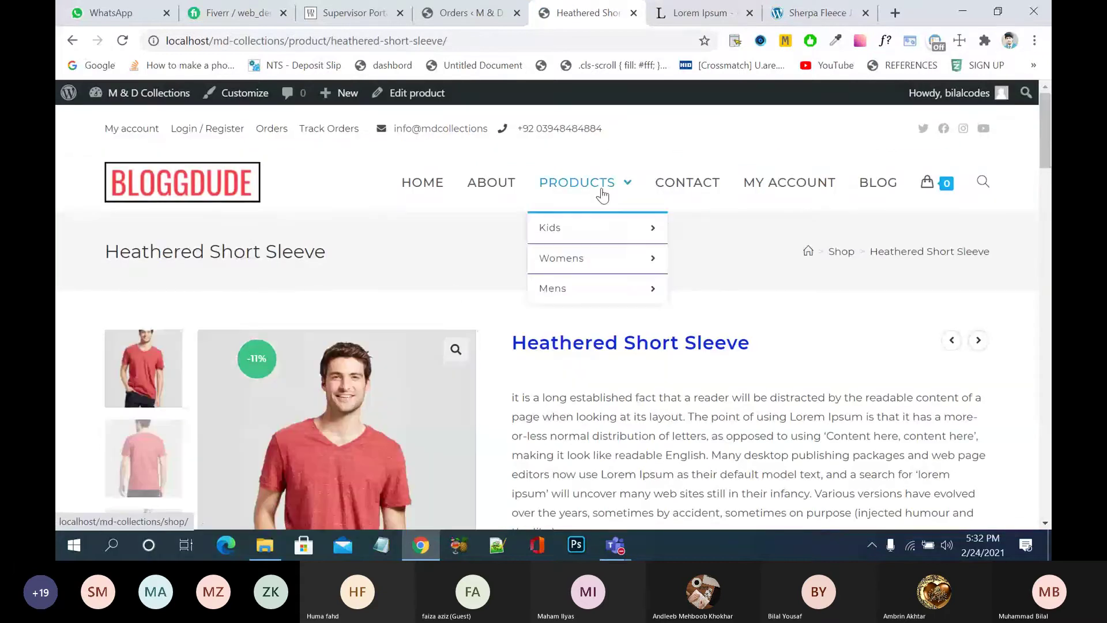
pyautogui.click(594, 179)
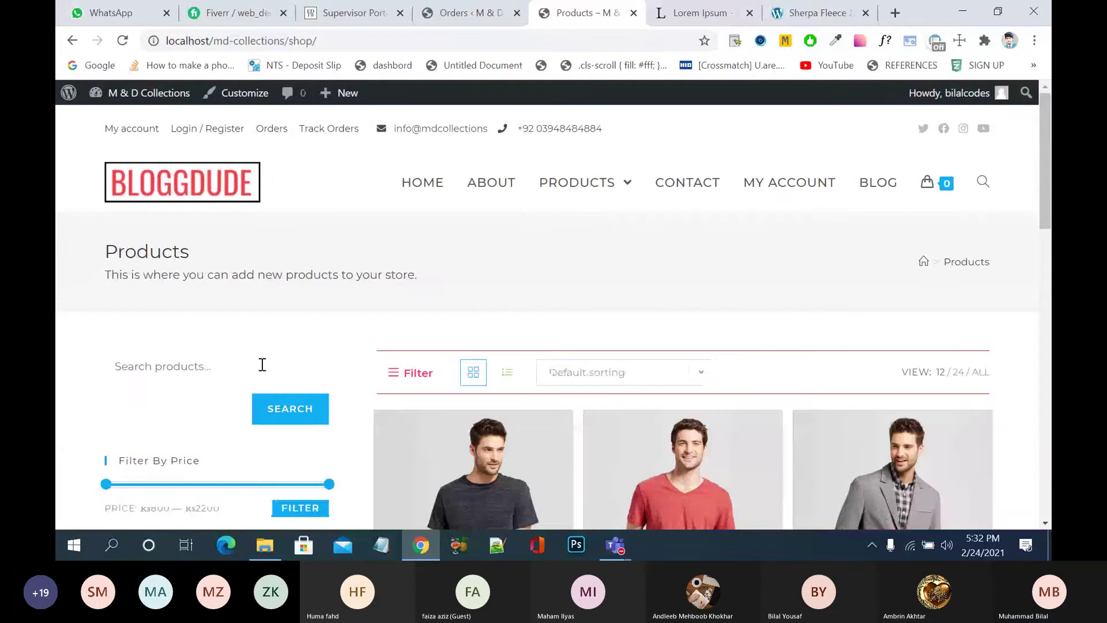
# - Search the storefront for 'half sleeve', submitting the search twice
pyautogui.write('h')
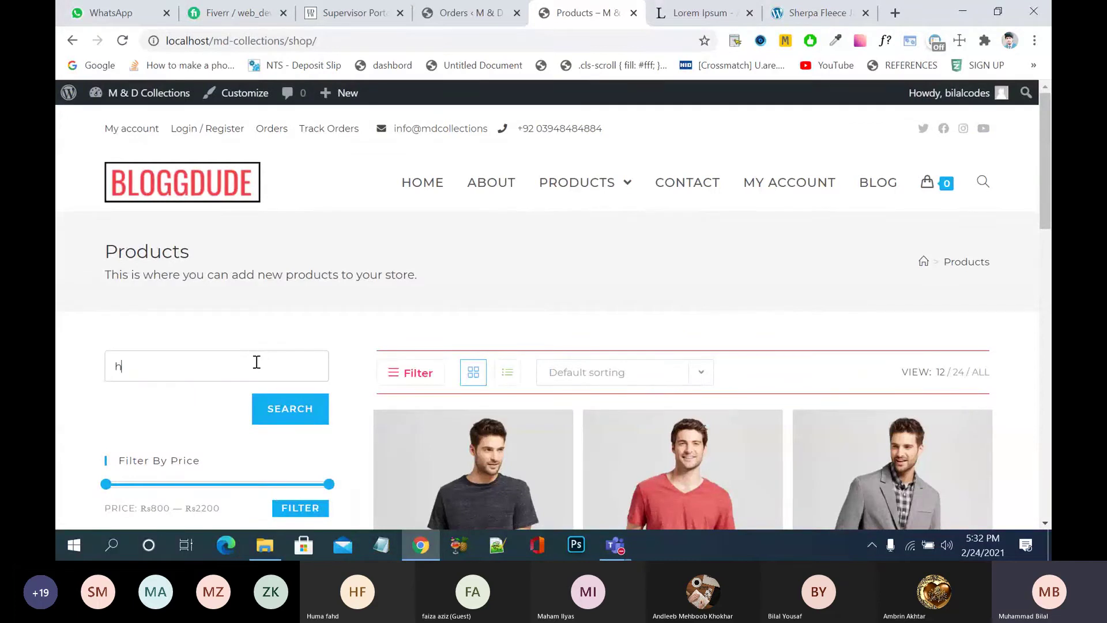
pyautogui.write('alf slleeve')
pyautogui.press('Return')
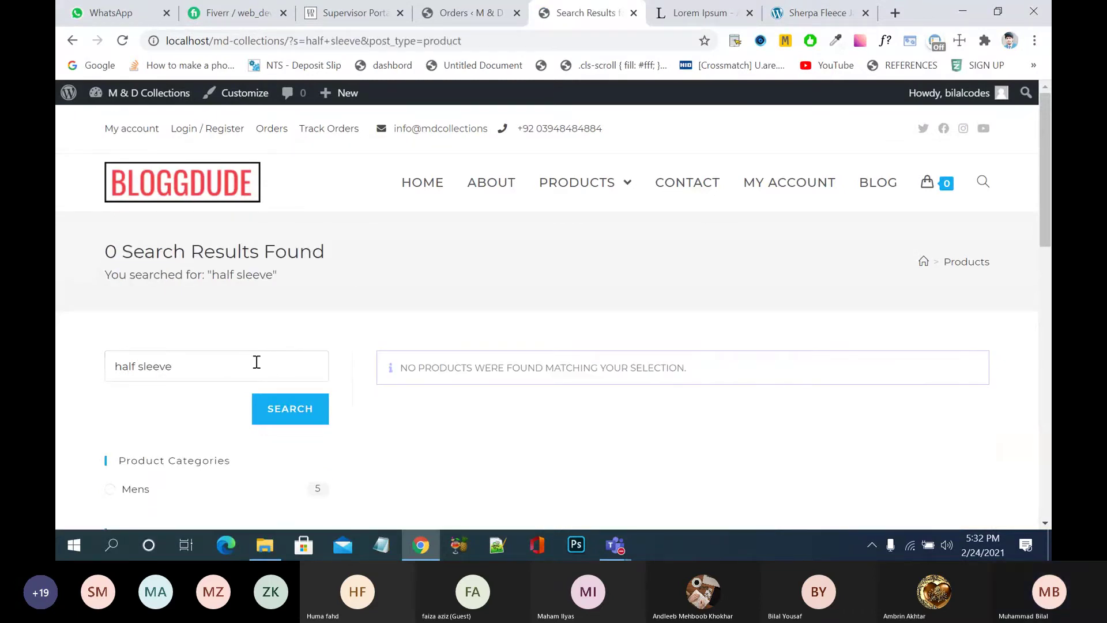
pyautogui.click(234, 365)
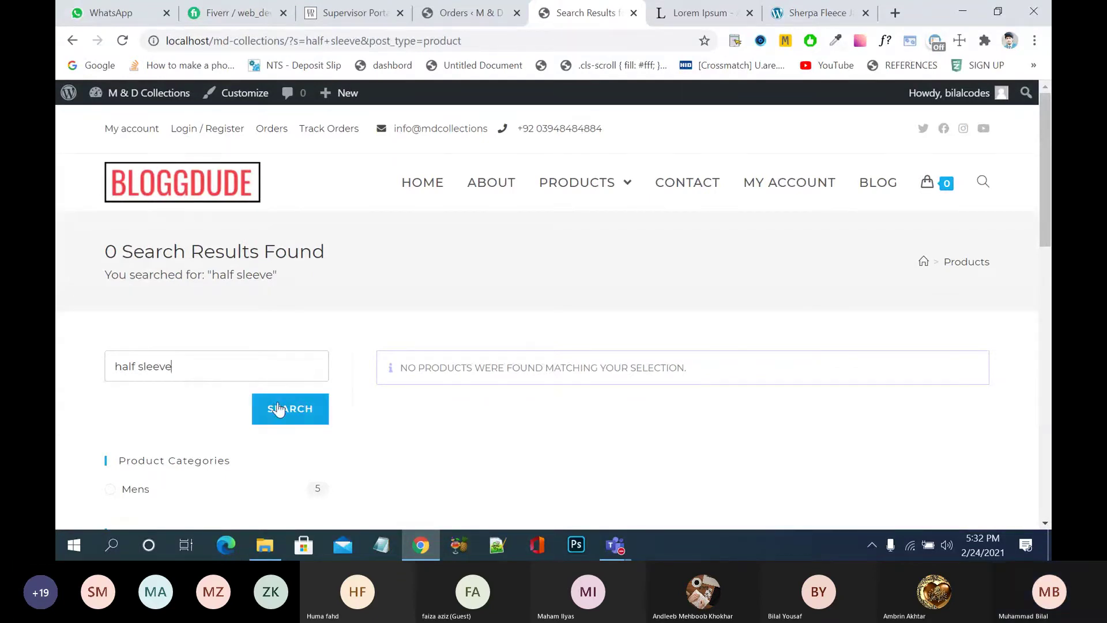
pyautogui.click(309, 413)
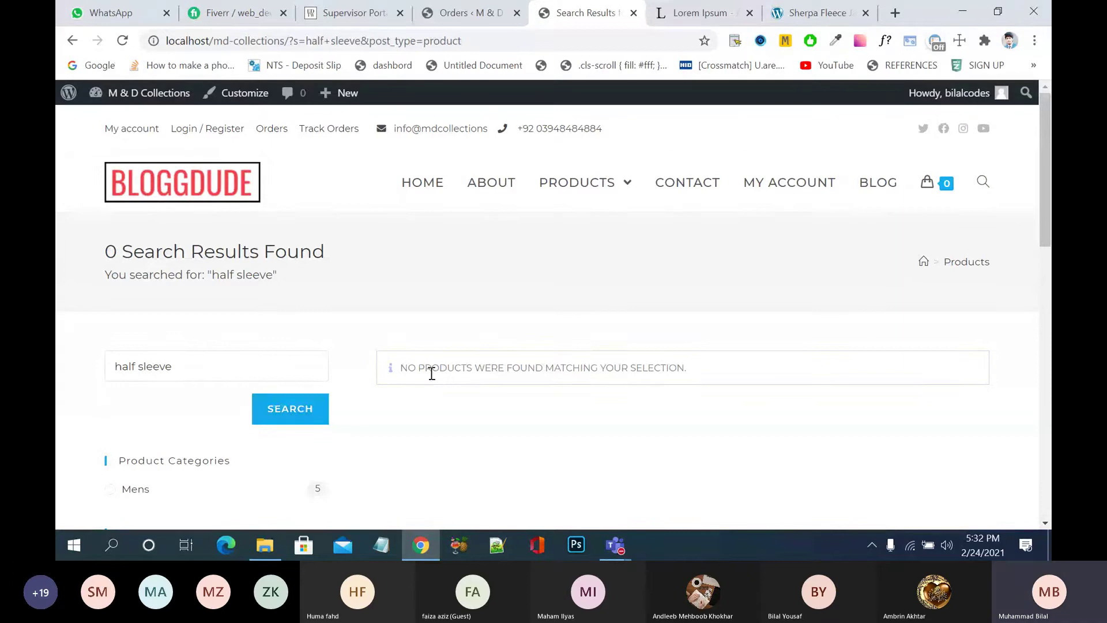
# - Clear the search box and return to the full Products shop listing
pyautogui.moveTo(179, 365); pyautogui.dragTo(58, 369)
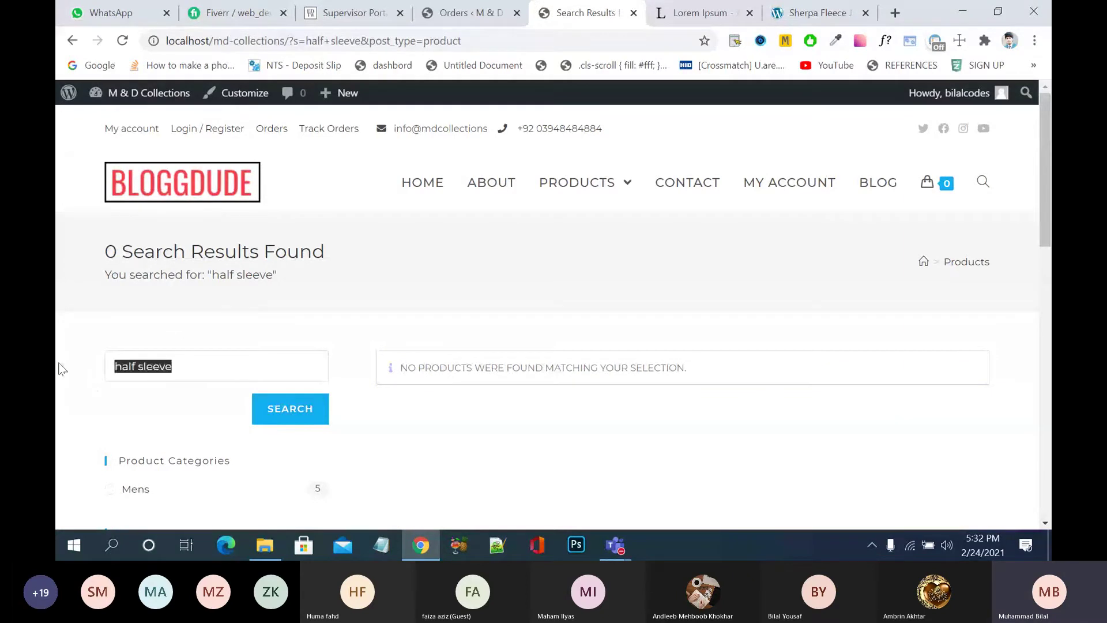
pyautogui.press('BackSpace')
pyautogui.click(586, 190)
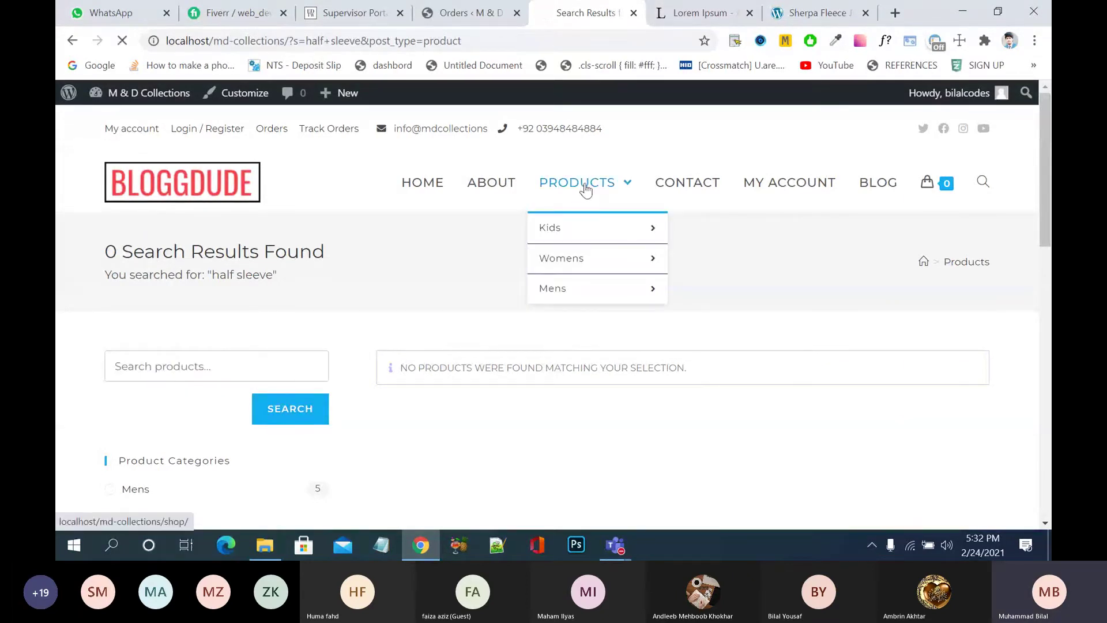
pyautogui.moveTo(573, 230)
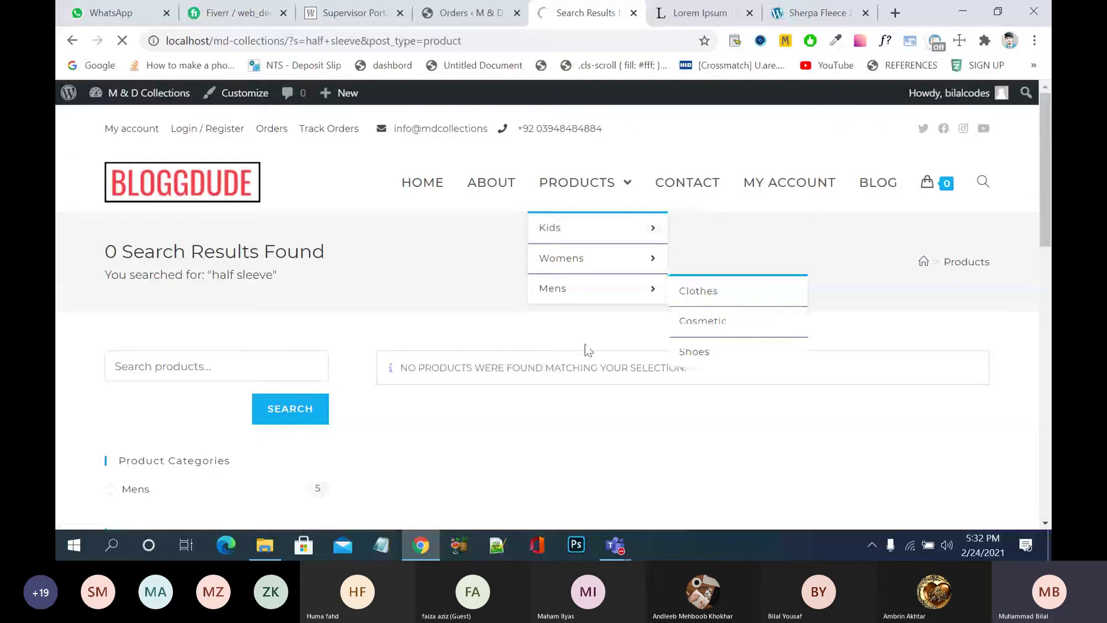
pyautogui.scroll(-5, 585, 351)
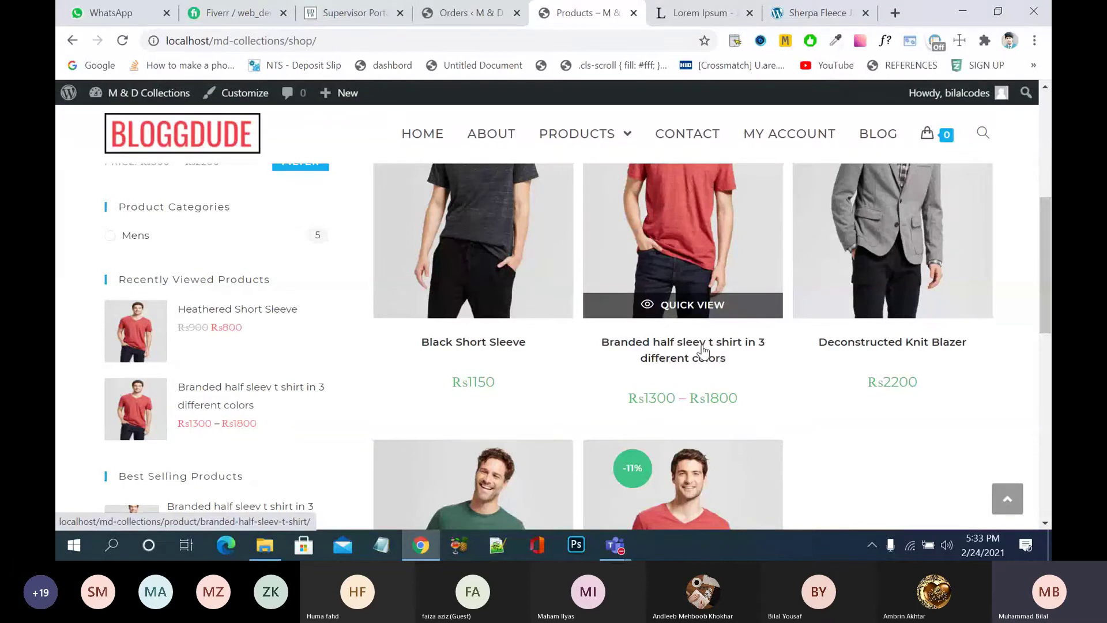
# - In the admin tab, open the All Products list
pyautogui.click(470, 13)
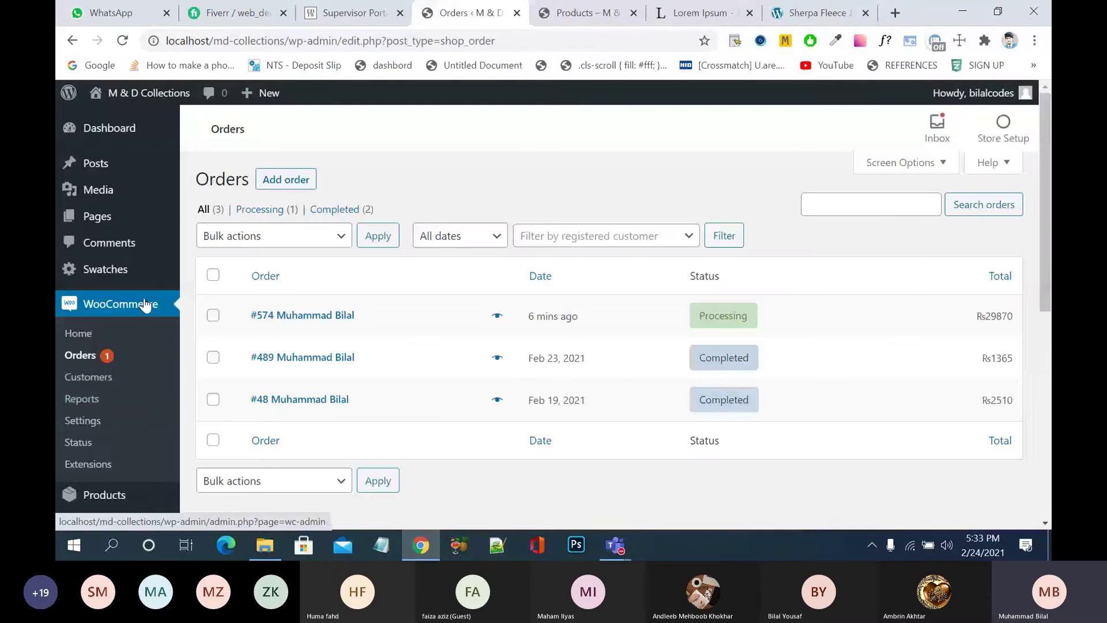
pyautogui.moveTo(104, 493)
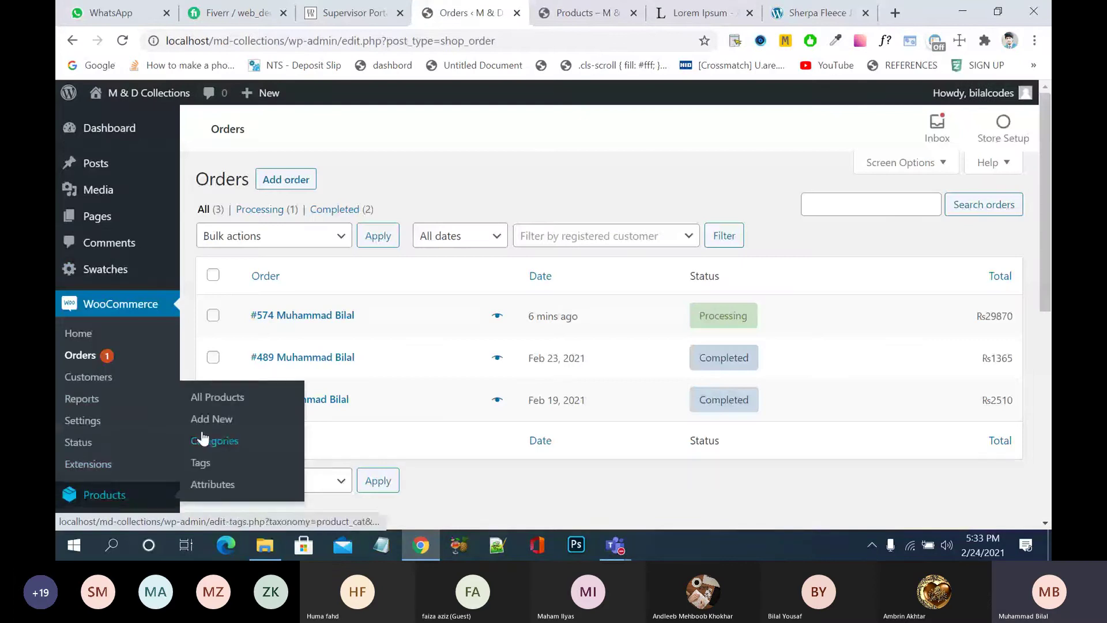
pyautogui.click(217, 397)
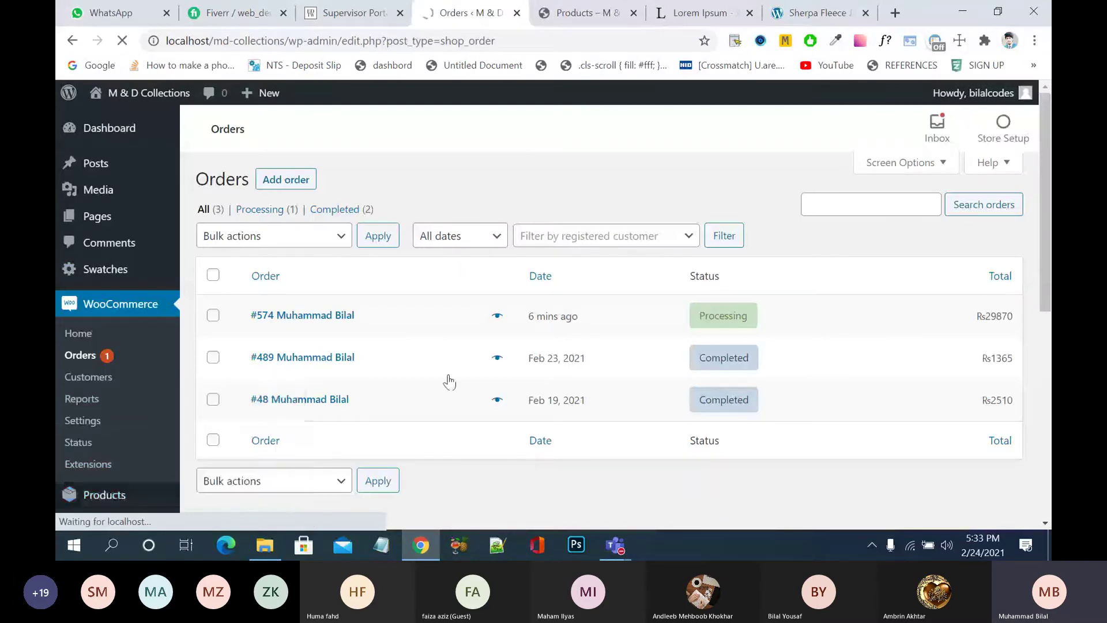
pyautogui.scroll(-1, 449, 383)
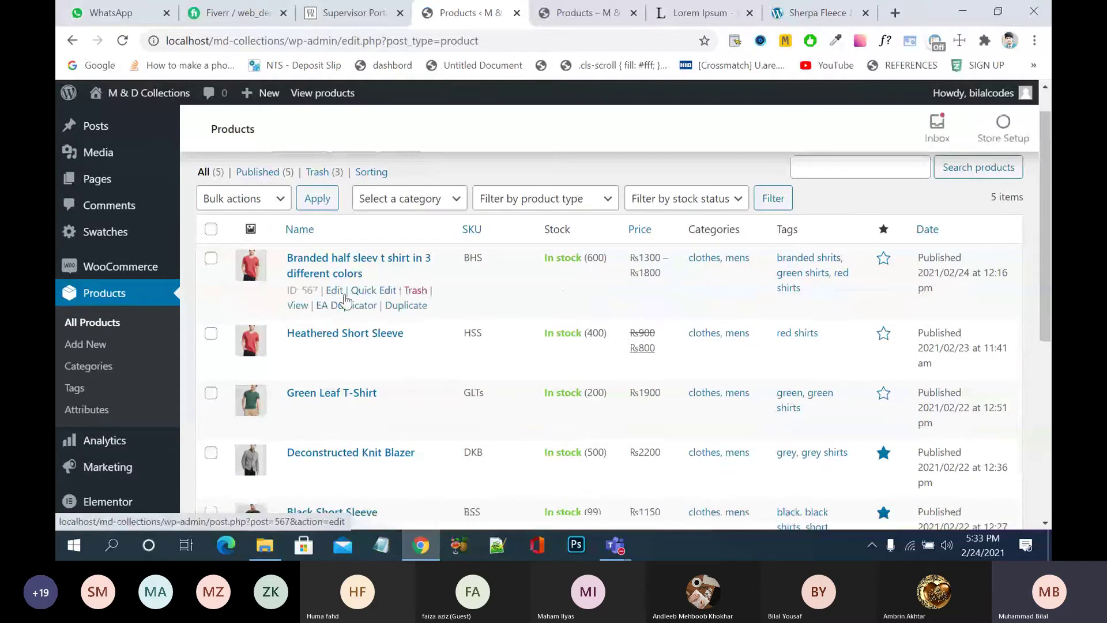
# - Quick Edit the first product, changing 'sleev' to 'sleeve' in its title, and update it
pyautogui.click(385, 291)
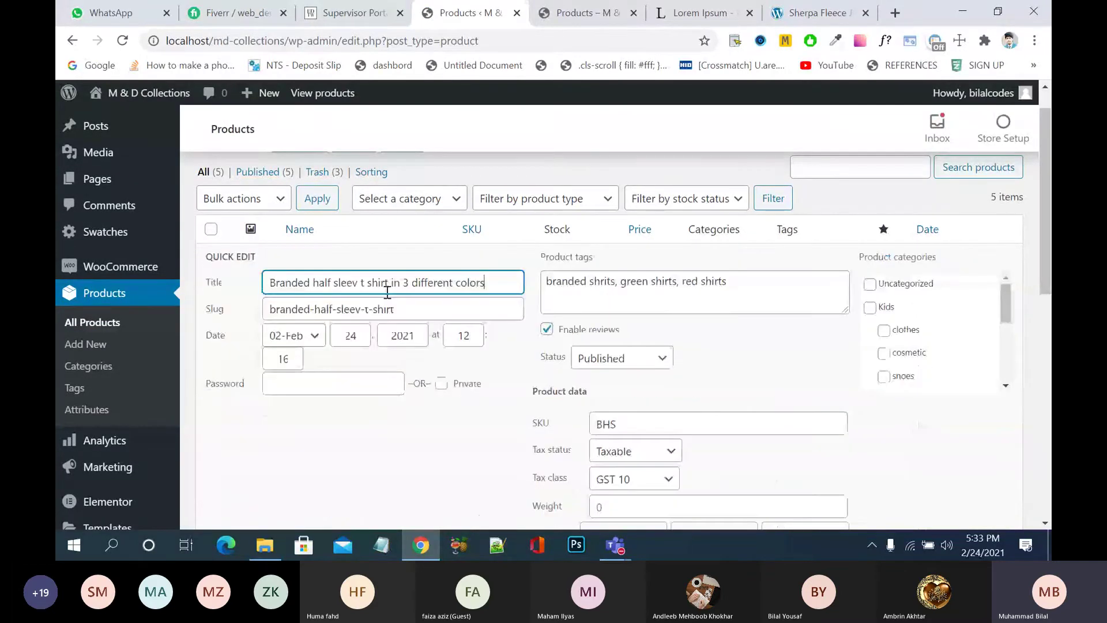
pyautogui.click(357, 284)
pyautogui.write('e')
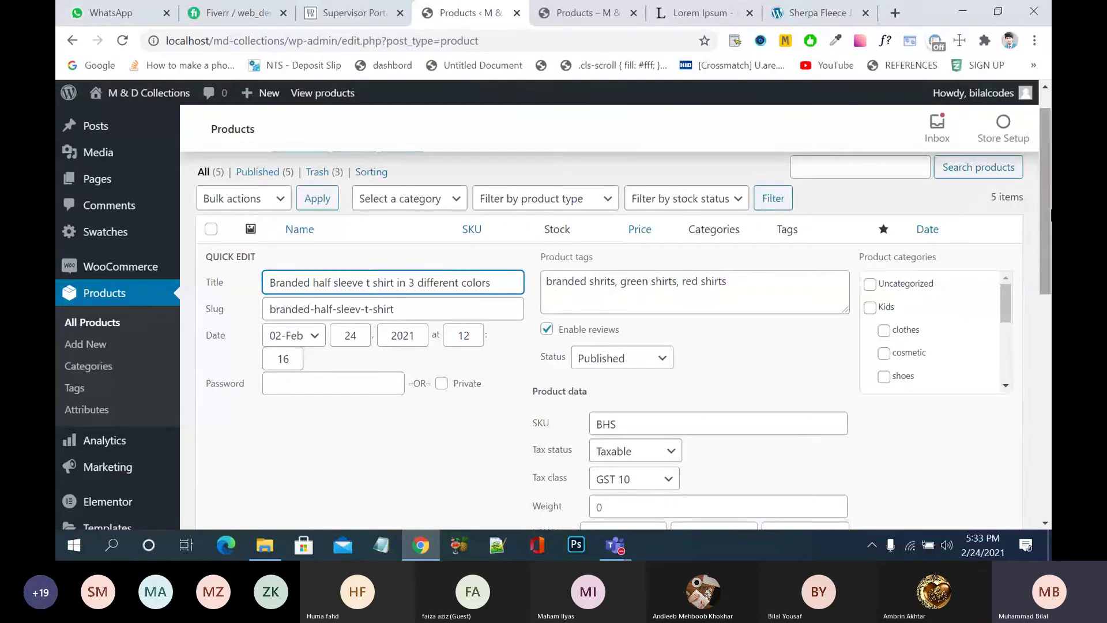
pyautogui.scroll(-6, 980, 357)
pyautogui.click(991, 360)
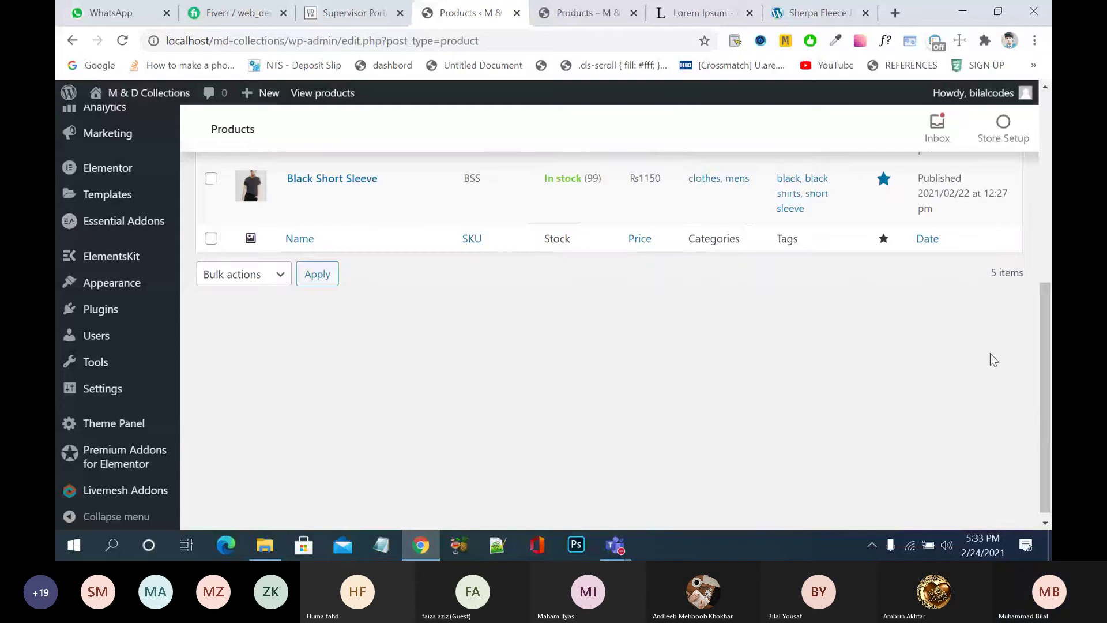
pyautogui.scroll(10, 991, 353)
pyautogui.click(577, 13)
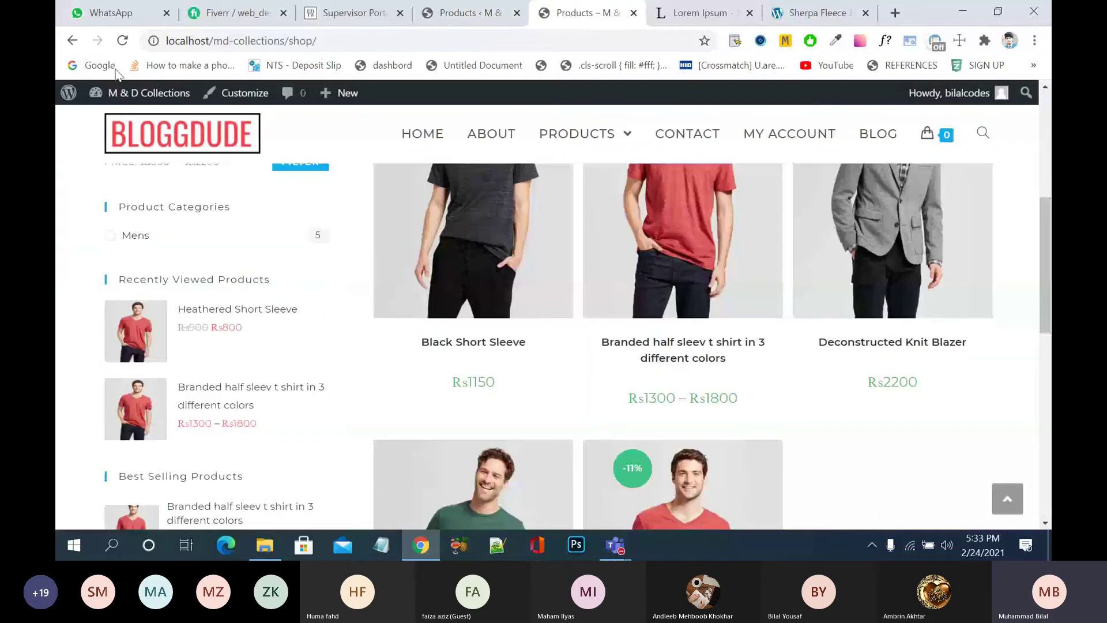
# - Reload the shop and search for the half sleeve t-shirt
pyautogui.click(122, 40)
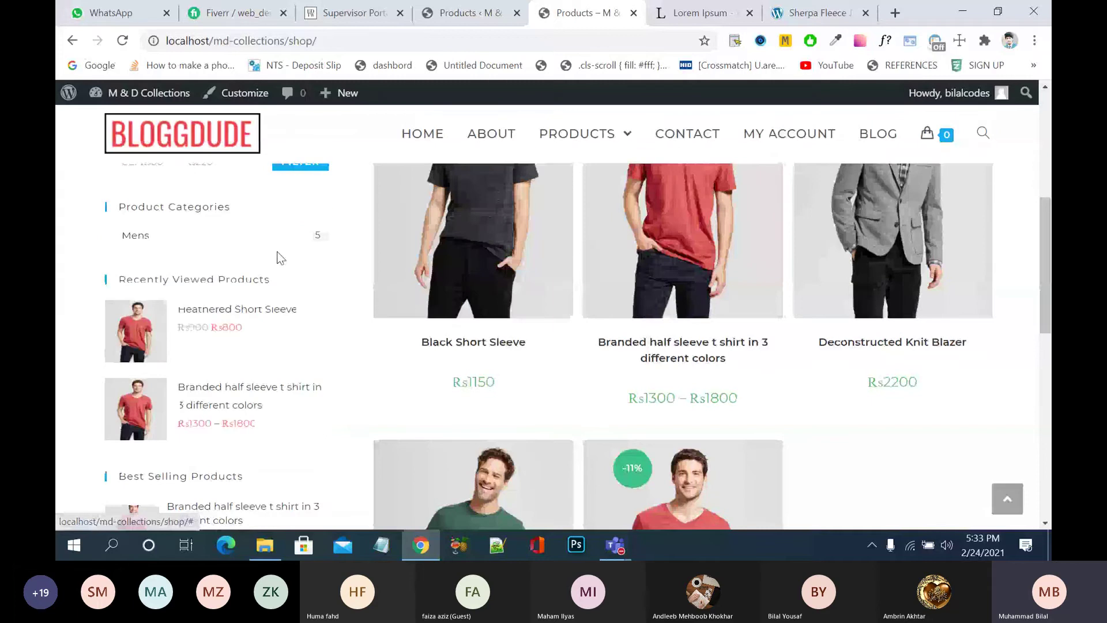
pyautogui.scroll(4, 228, 260)
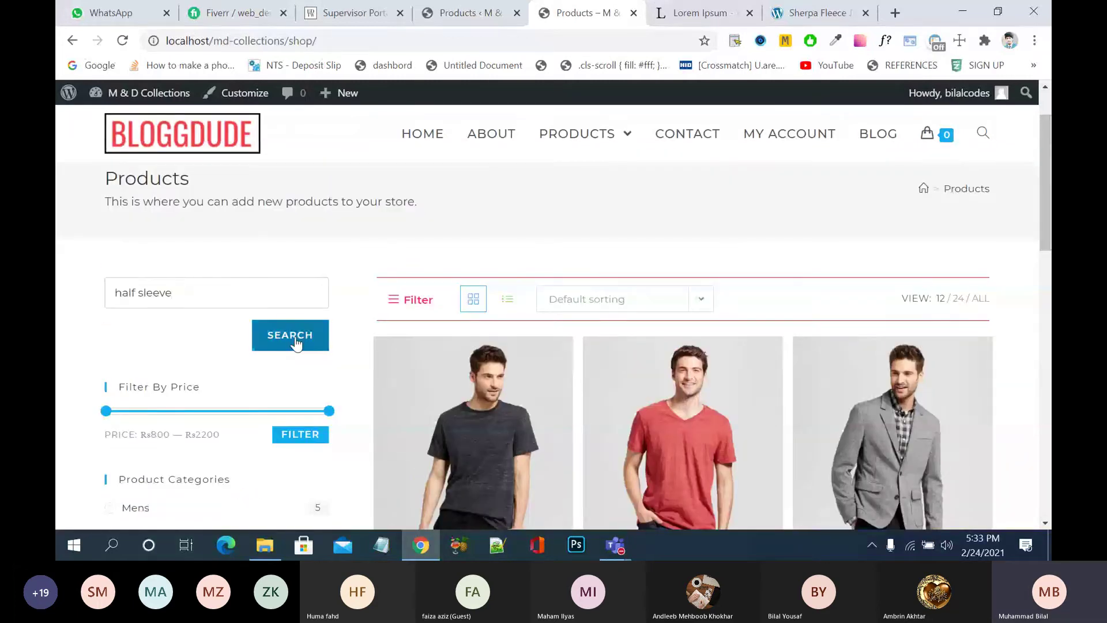
pyautogui.click(295, 341)
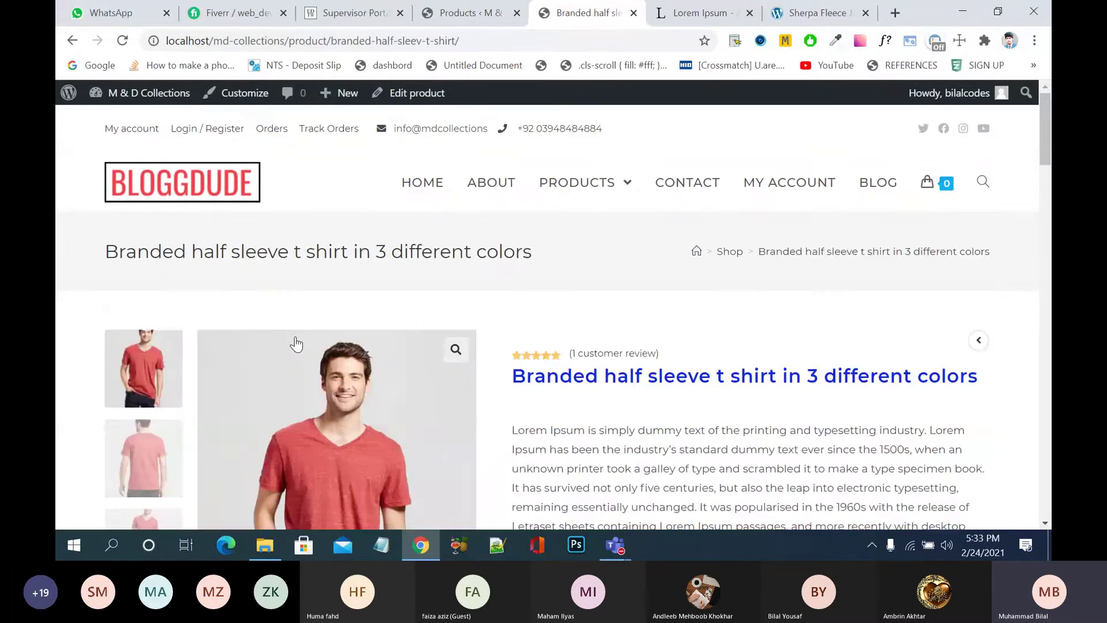
pyautogui.scroll(-1, 538, 401)
# - Add 8 of the Green, size L half sleeve shirt to the cart
pyautogui.scroll(-5, 538, 400)
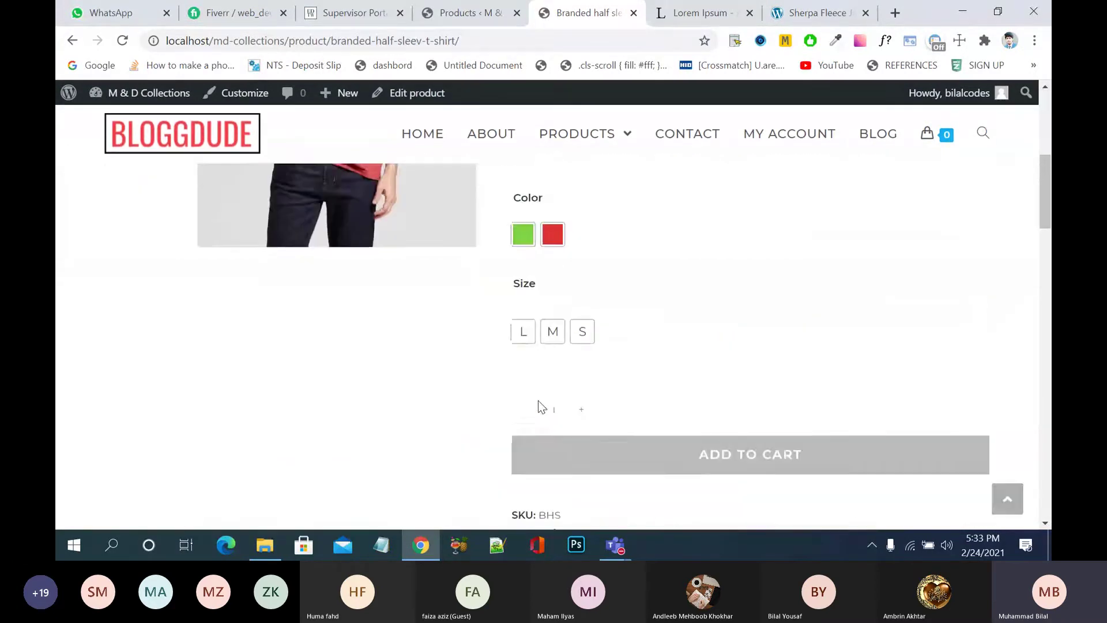
pyautogui.click(586, 363)
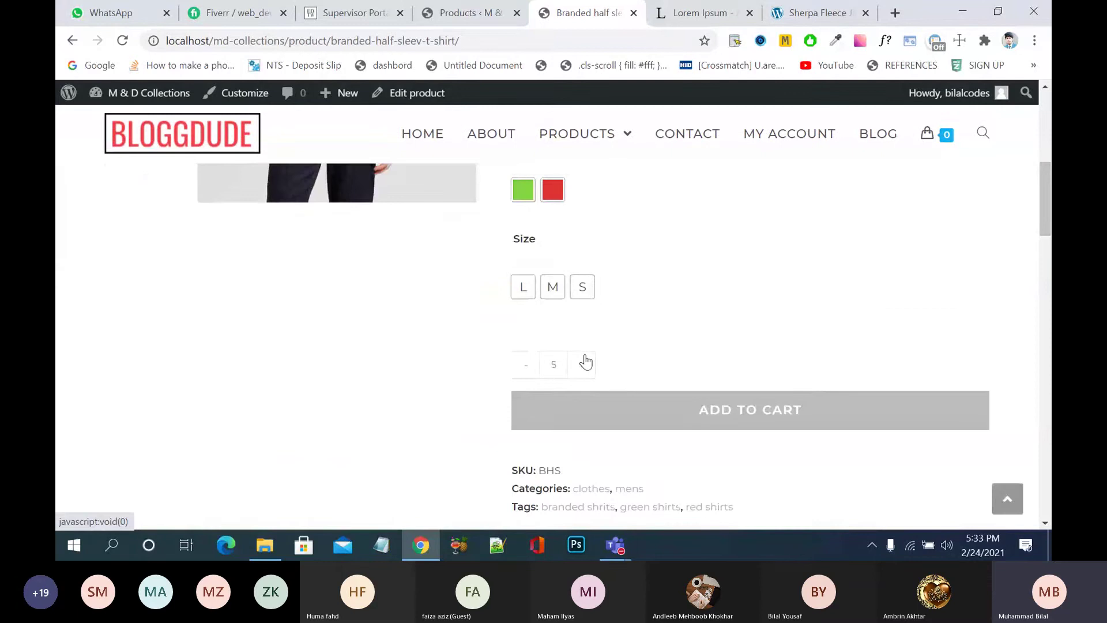
pyautogui.scroll(-1, 627, 348)
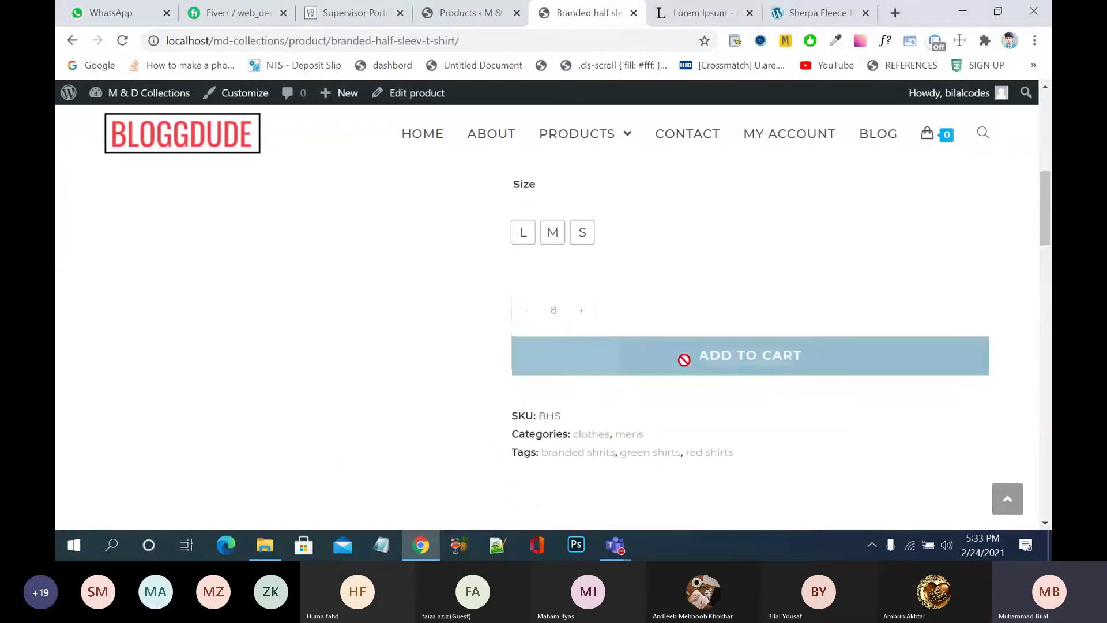
pyautogui.click(772, 362)
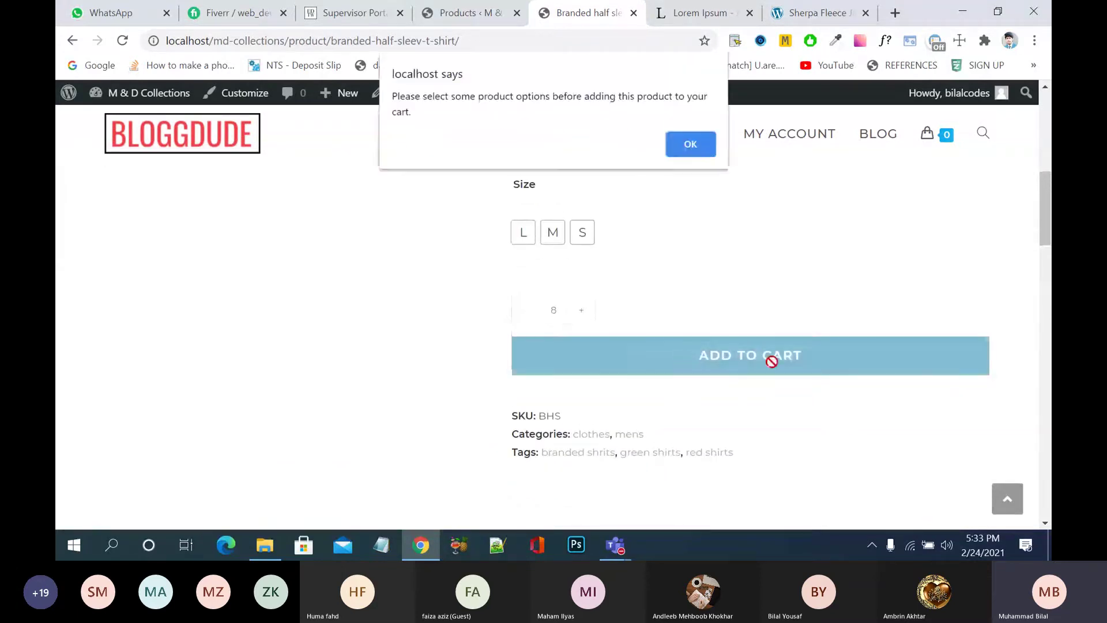
pyautogui.click(691, 145)
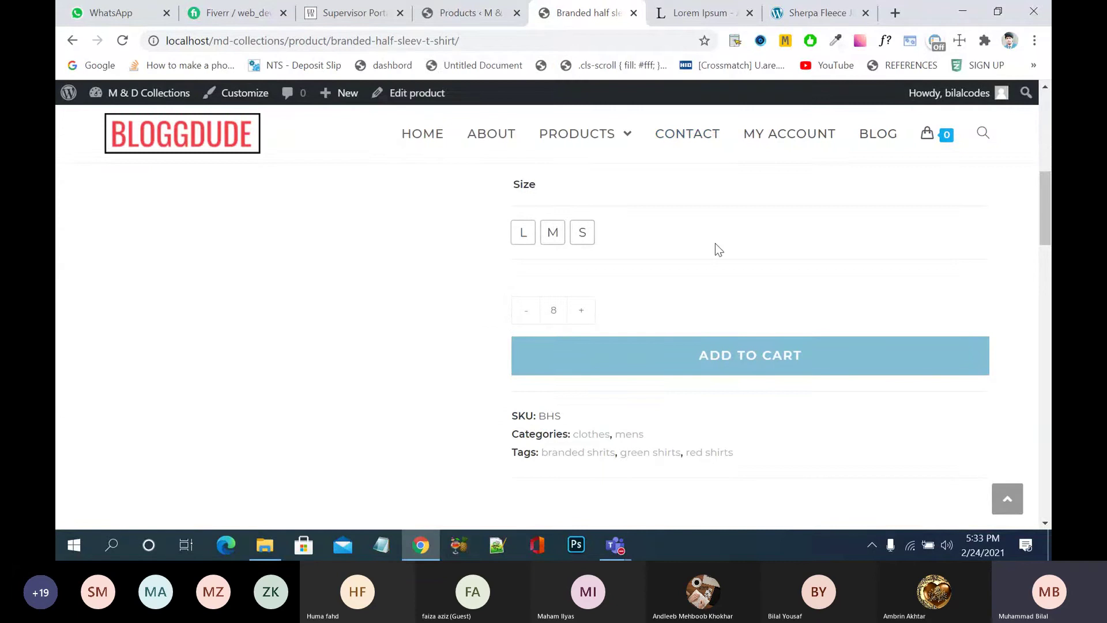
pyautogui.scroll(3, 717, 248)
pyautogui.click(525, 326)
pyautogui.scroll(-4, 751, 396)
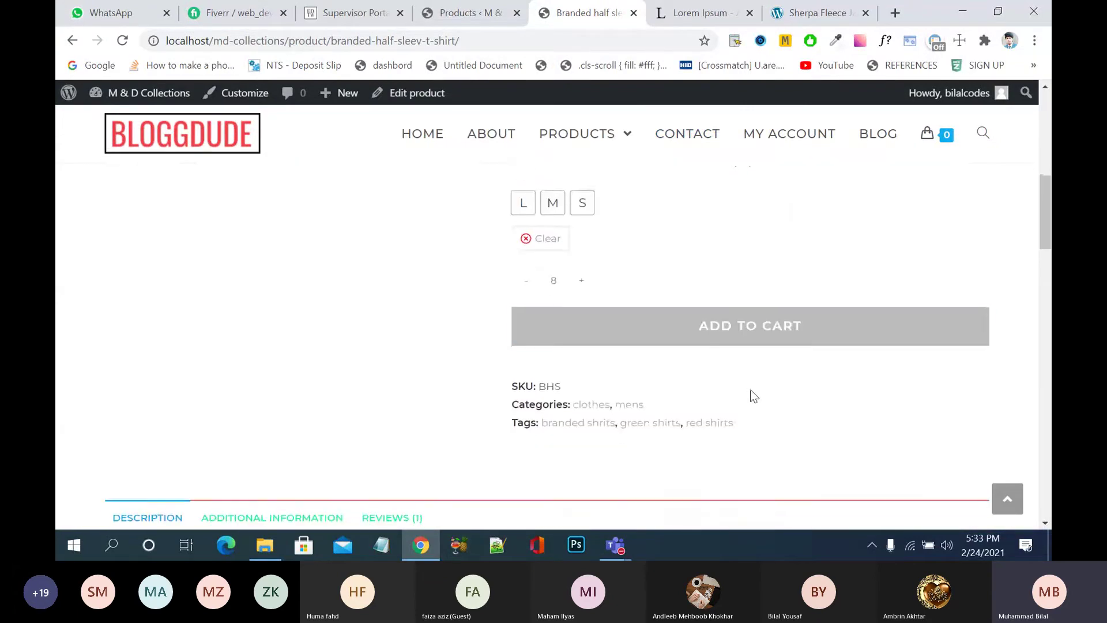
pyautogui.click(523, 203)
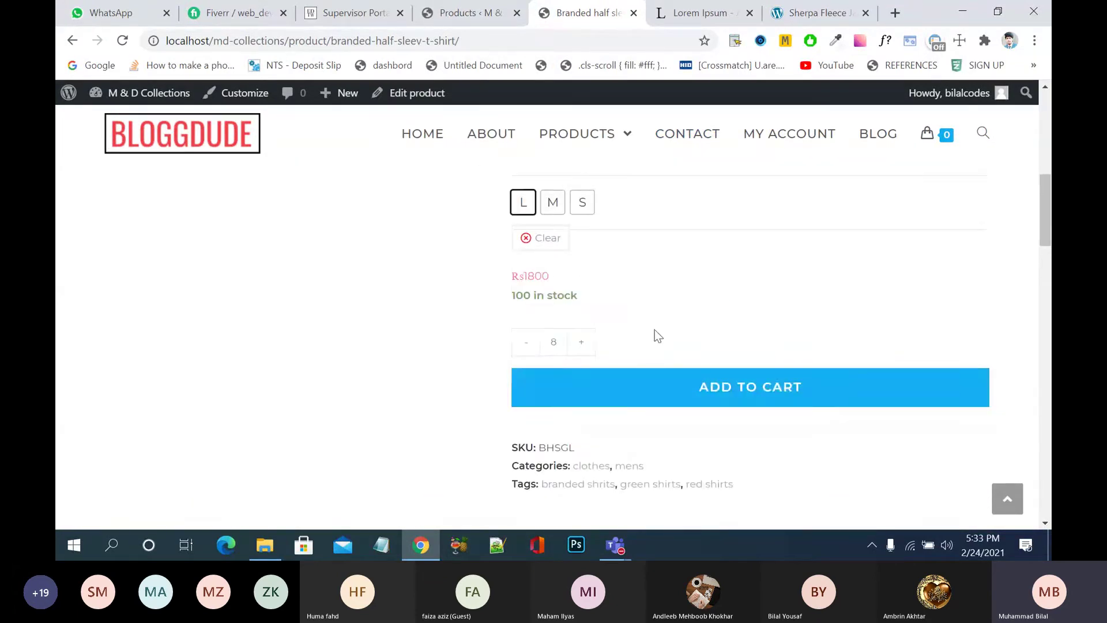
pyautogui.click(656, 386)
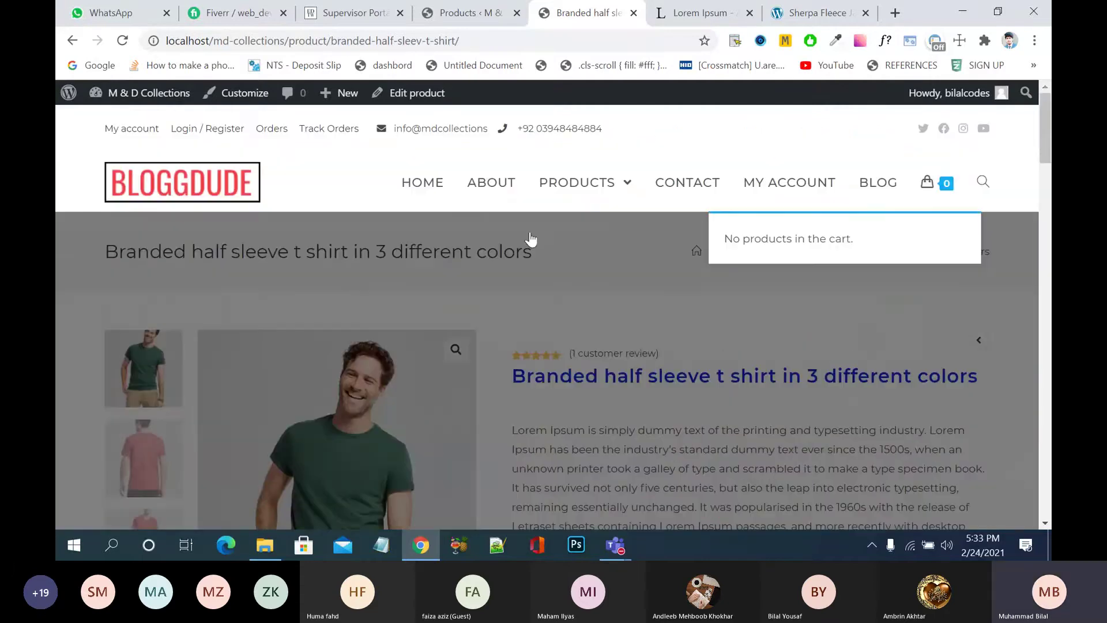
# - Go to the store home page, then open the shoes category from Products
pyautogui.click(430, 183)
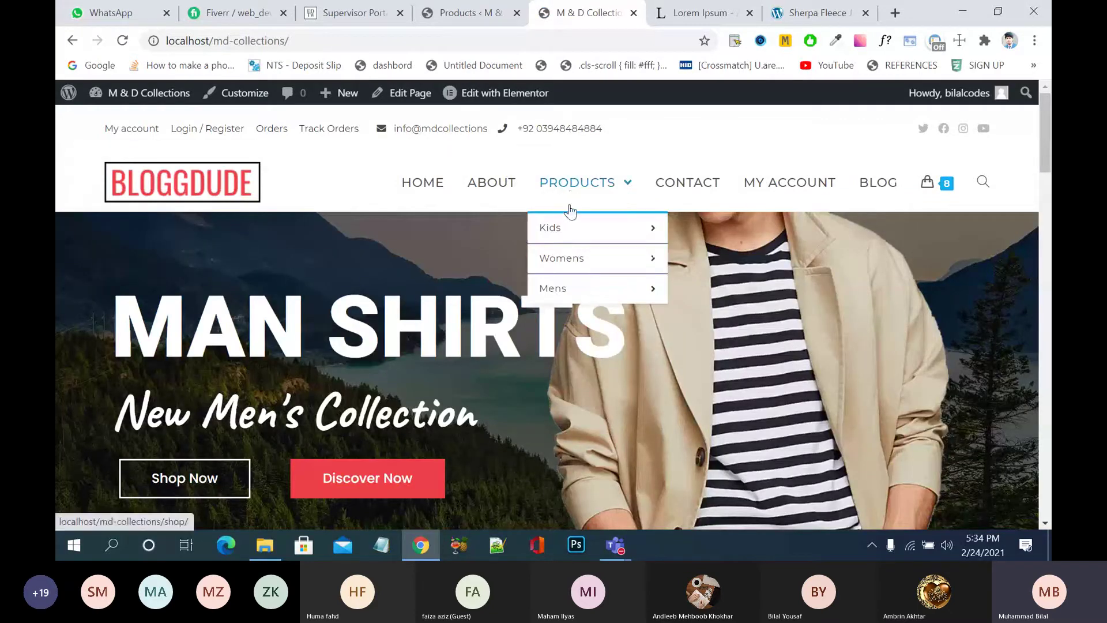
pyautogui.click(724, 330)
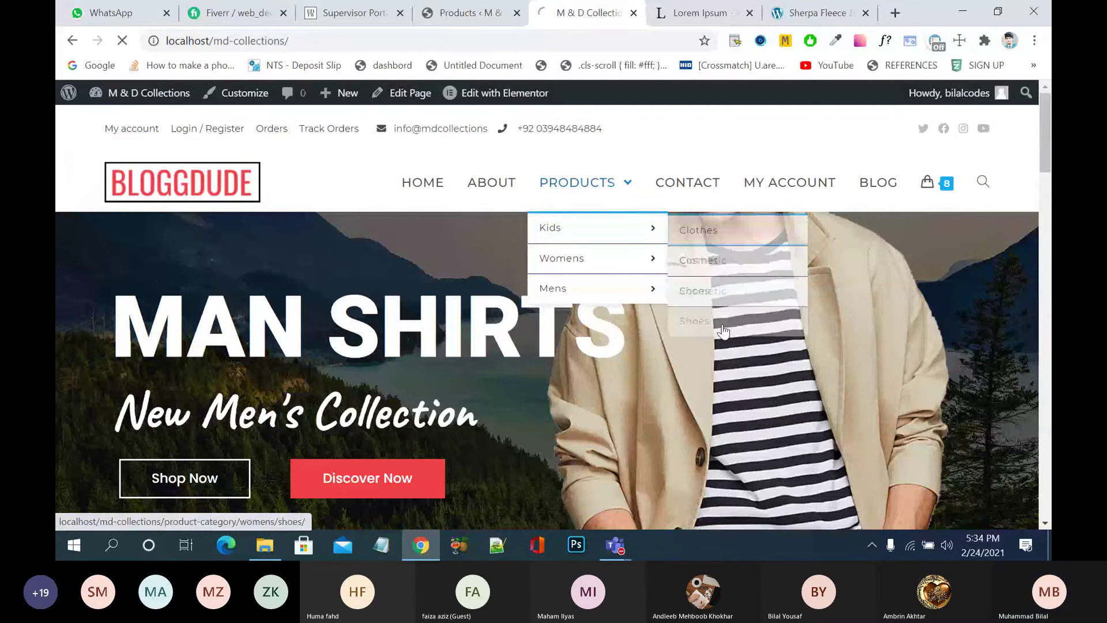
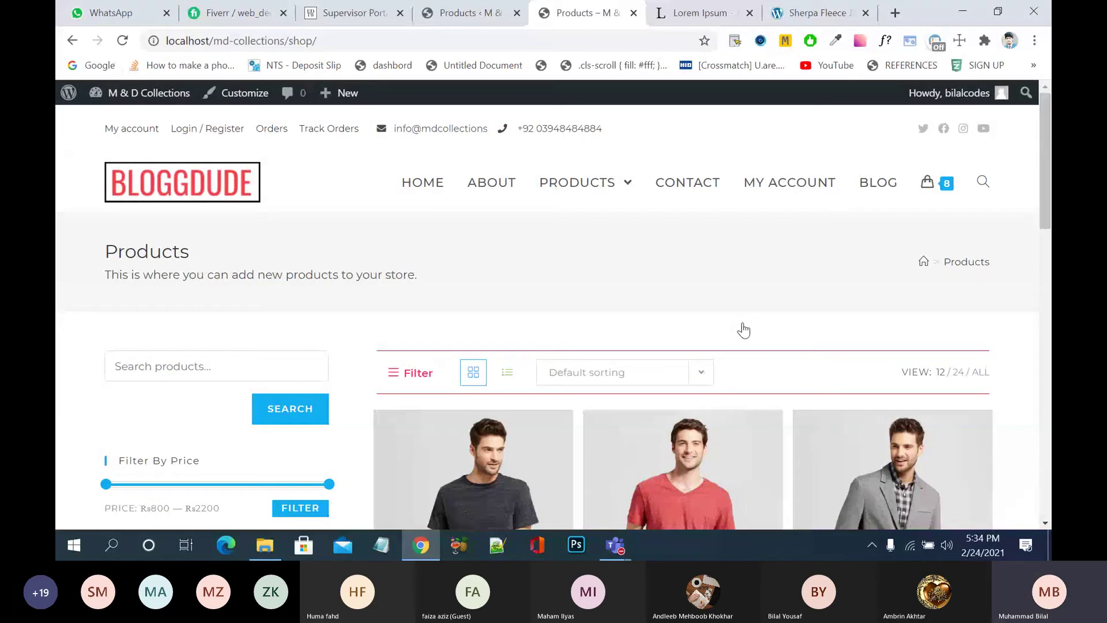
# - Reload the store's Products shop page and compare it with the admin product list
pyautogui.click(576, 185)
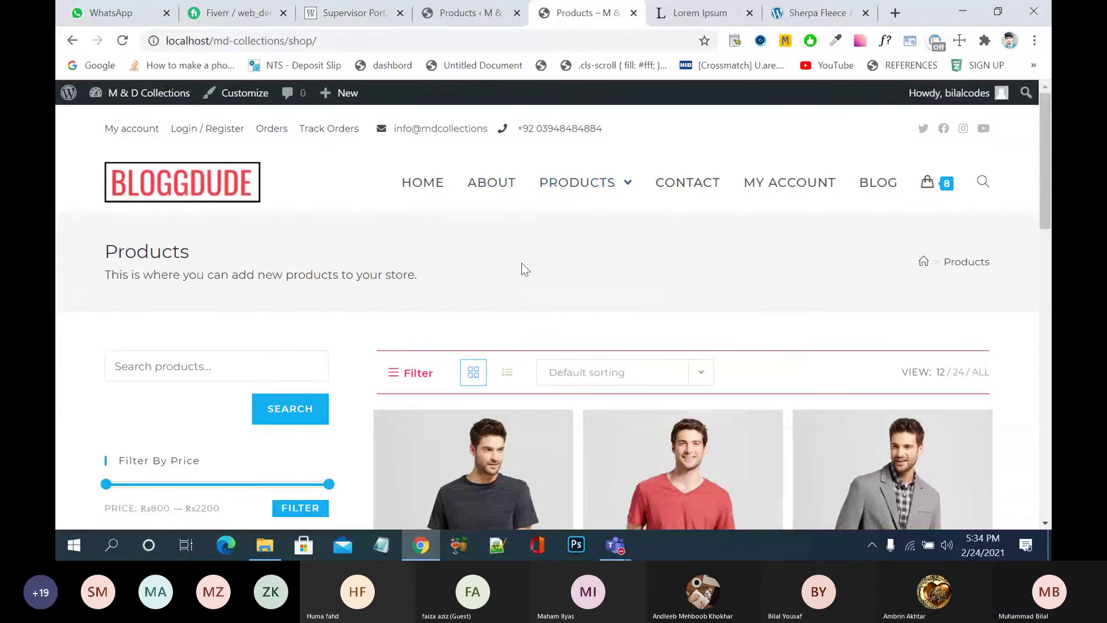
pyautogui.scroll(-5, 525, 270)
pyautogui.click(464, 13)
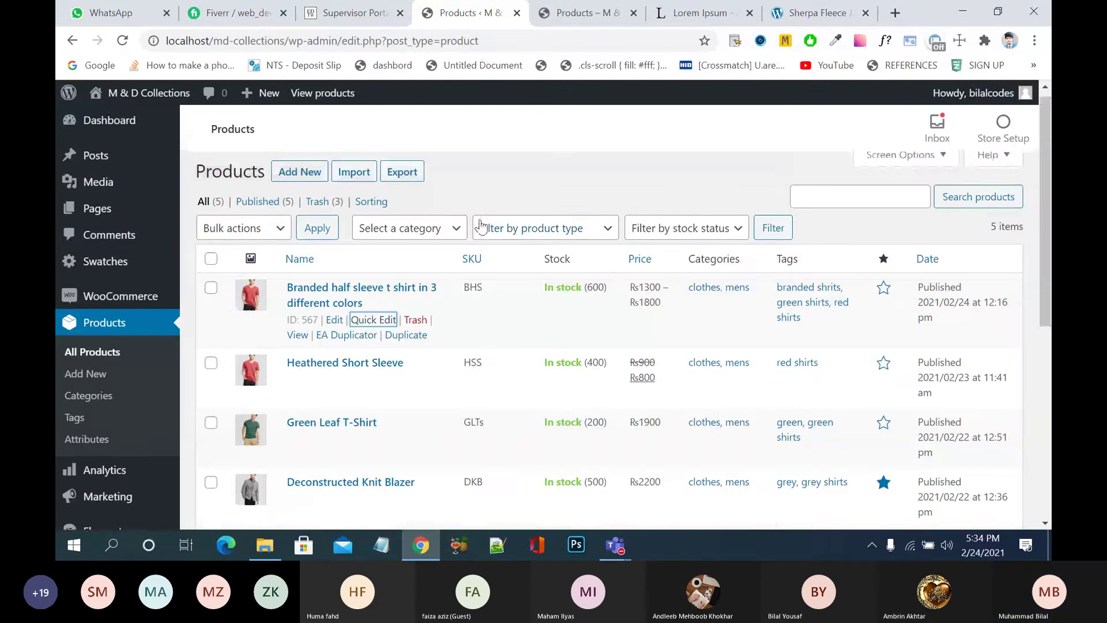
pyautogui.click(579, 12)
pyautogui.moveTo(535, 214)
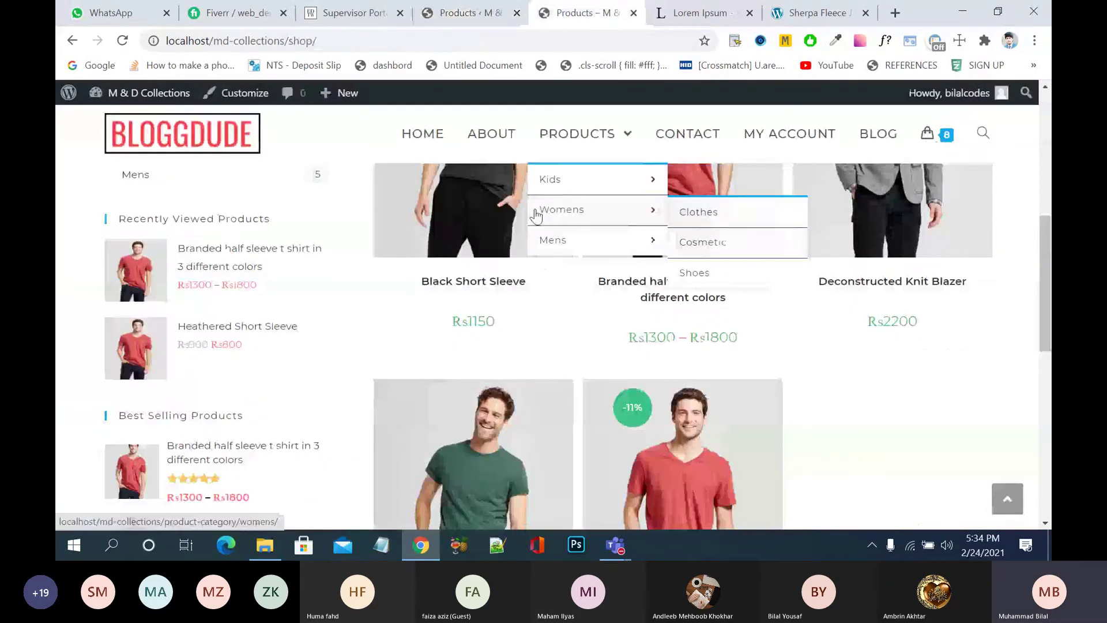
pyautogui.scroll(3, 566, 173)
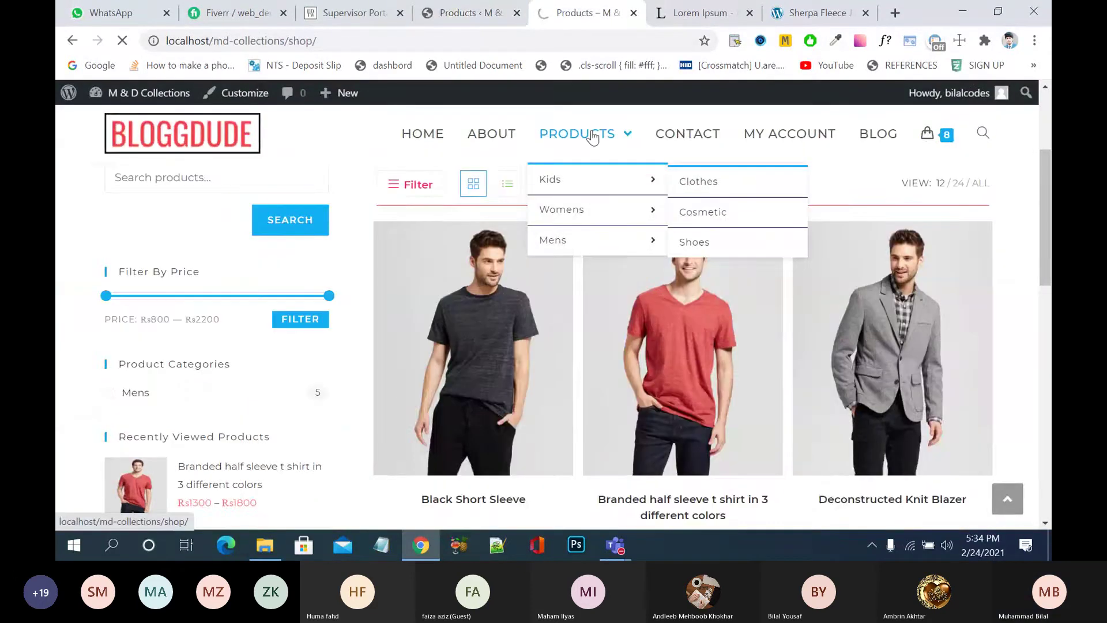
pyautogui.click(582, 134)
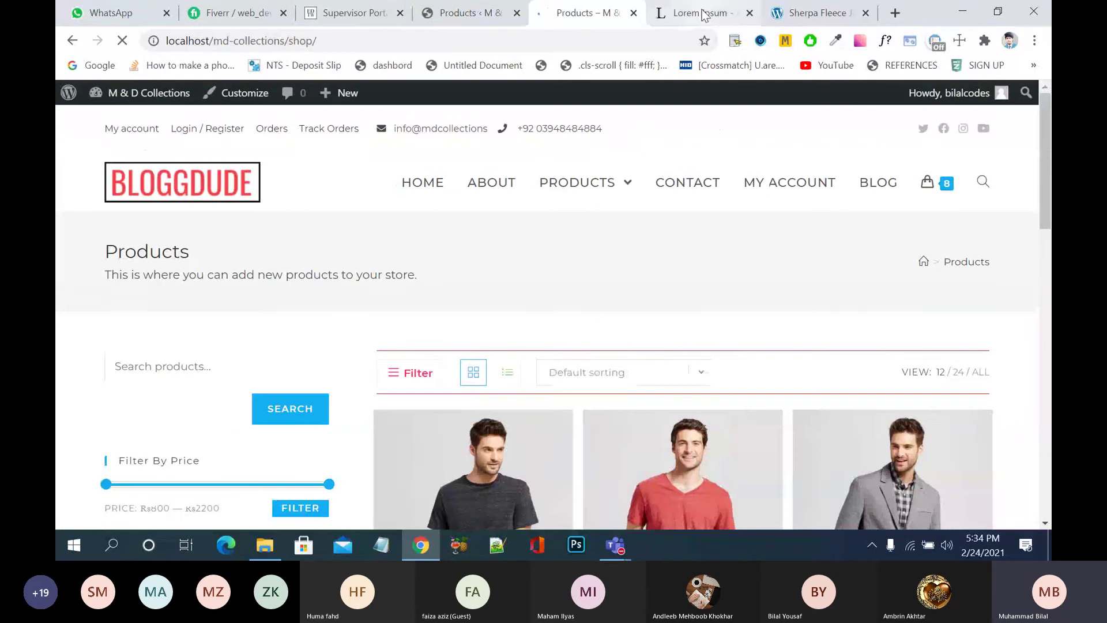
pyautogui.click(818, 13)
# - Google 'products images' in a new browser tab
pyautogui.click(896, 13)
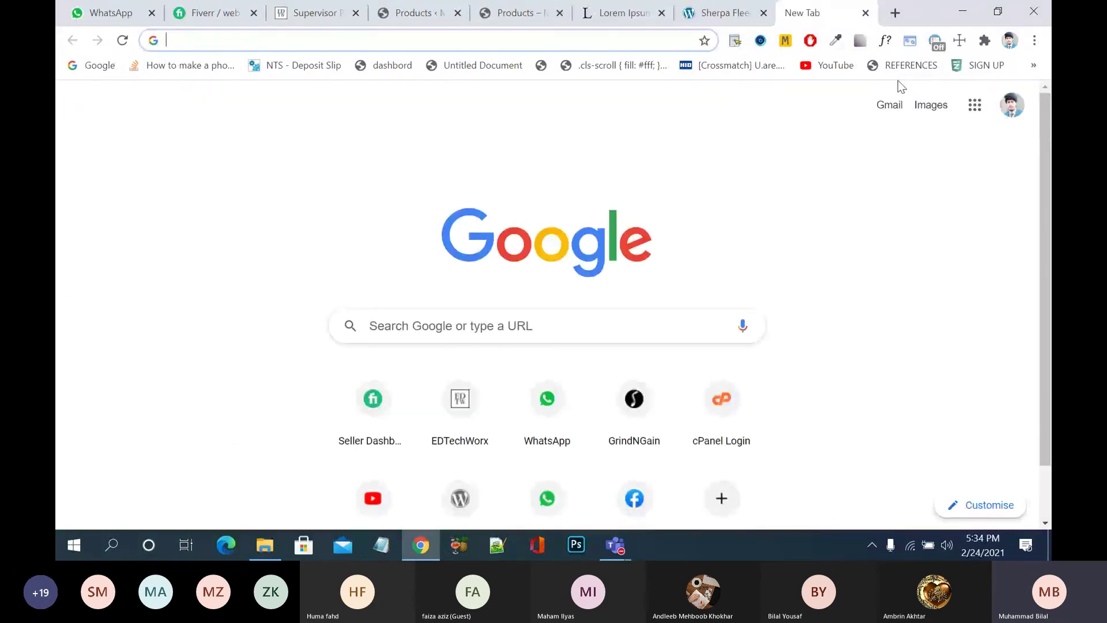
pyautogui.write('products')
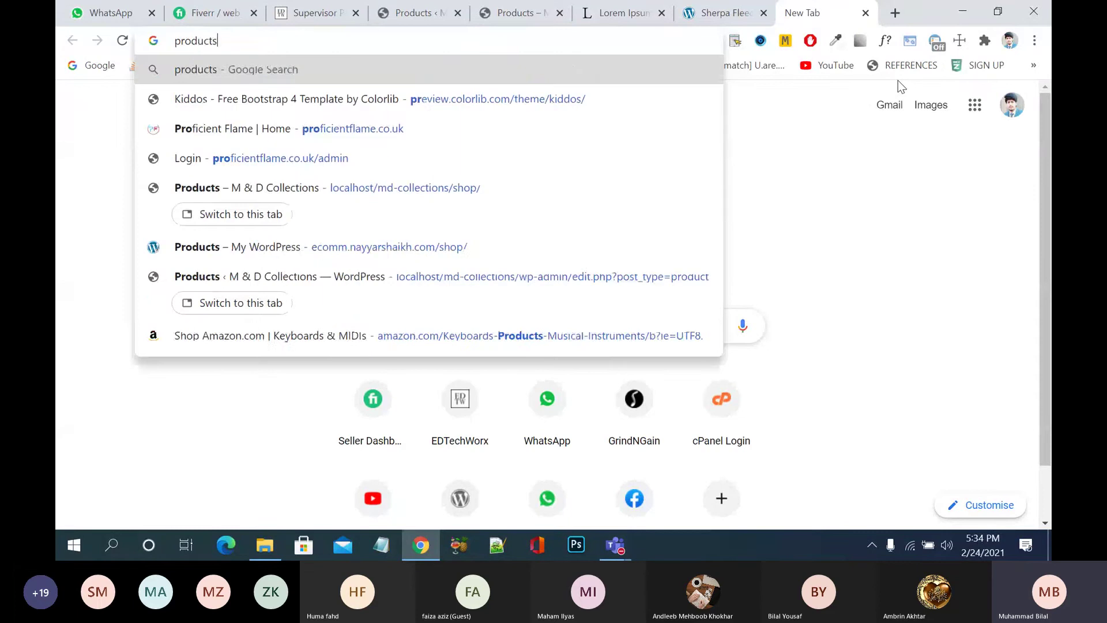
pyautogui.write(' images')
pyautogui.press('Return')
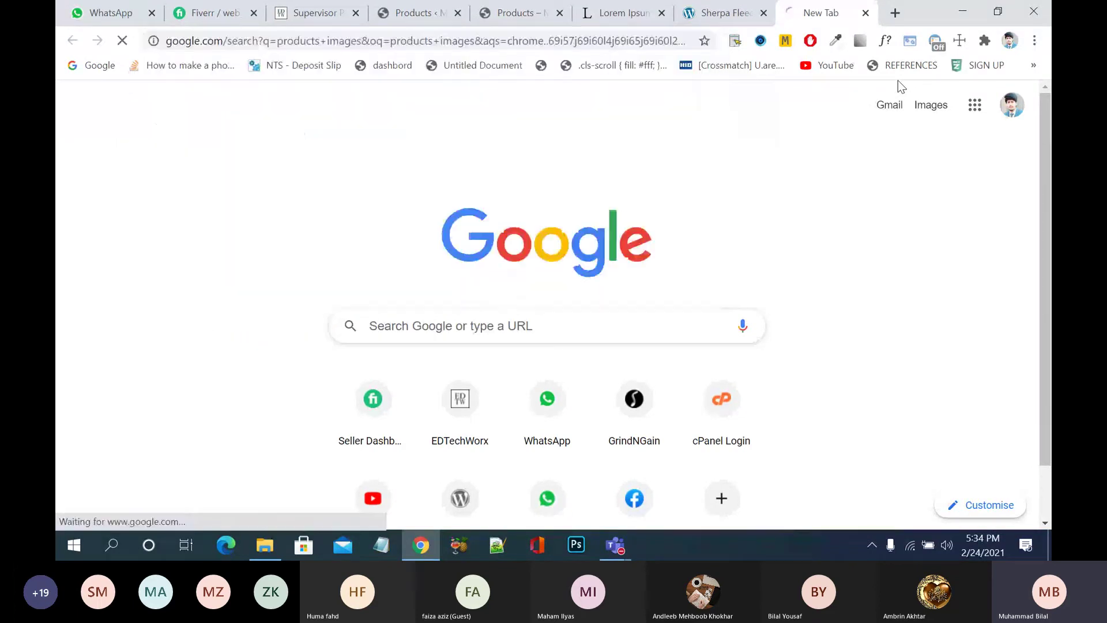
# - Open both Unsplash results and the Shopify Burst result in new tabs
pyautogui.scroll(-5, 573, 328)
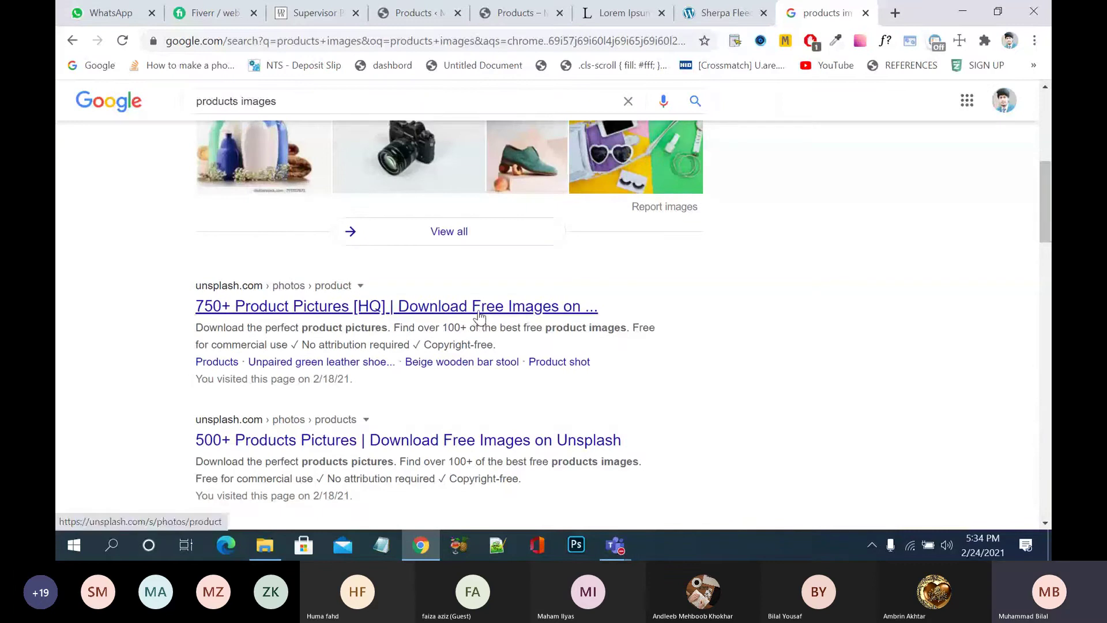
pyautogui.rightClick(481, 310)
pyautogui.click(517, 323)
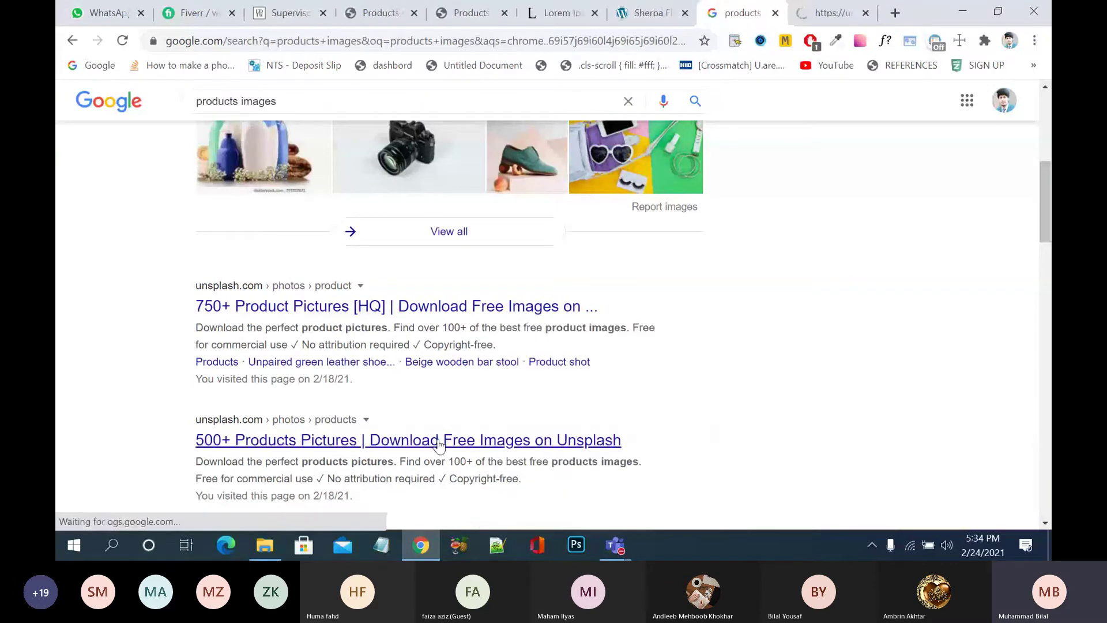
pyautogui.rightClick(439, 439)
pyautogui.click(573, 232)
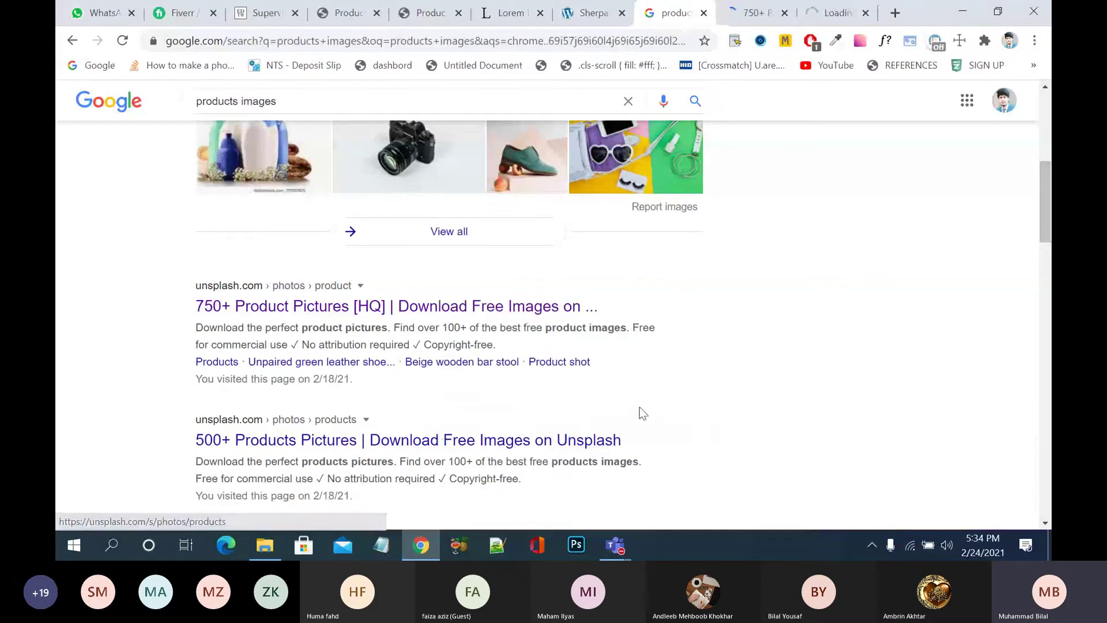
pyautogui.scroll(-5, 641, 412)
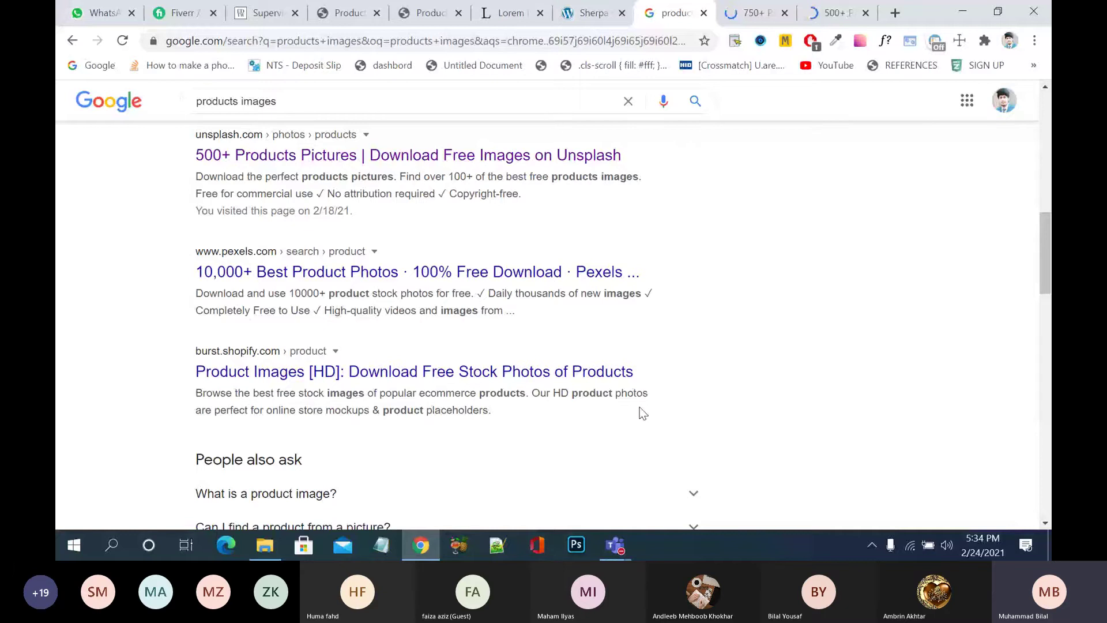
pyautogui.rightClick(563, 369)
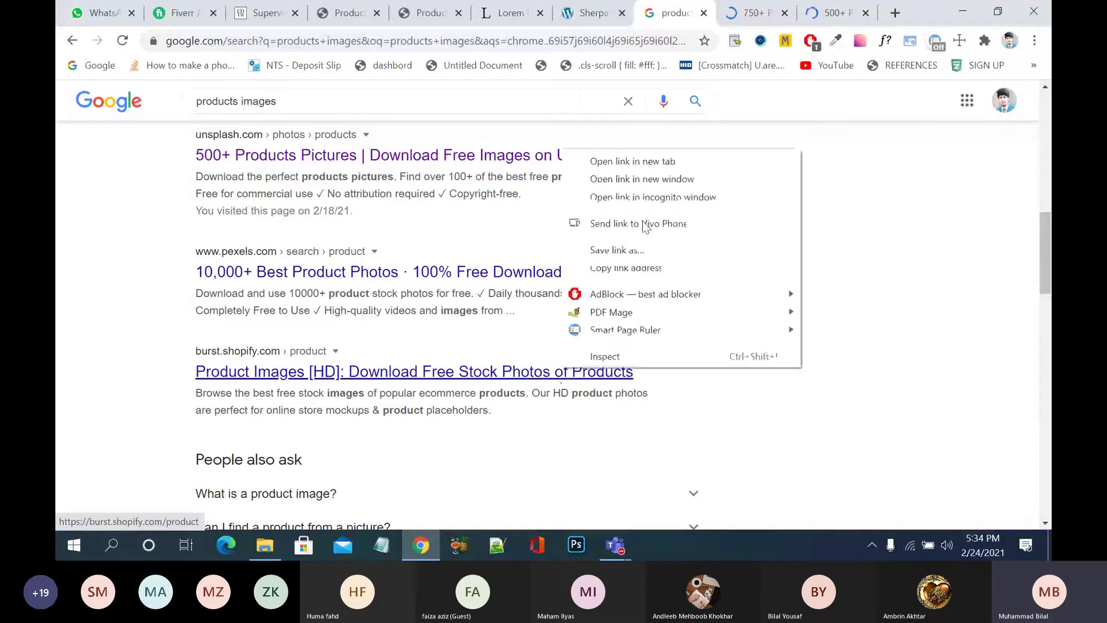
pyautogui.click(695, 160)
# - Browse Unsplash product photos, previewing and closing the red Nike sneaker photo
pyautogui.click(683, 13)
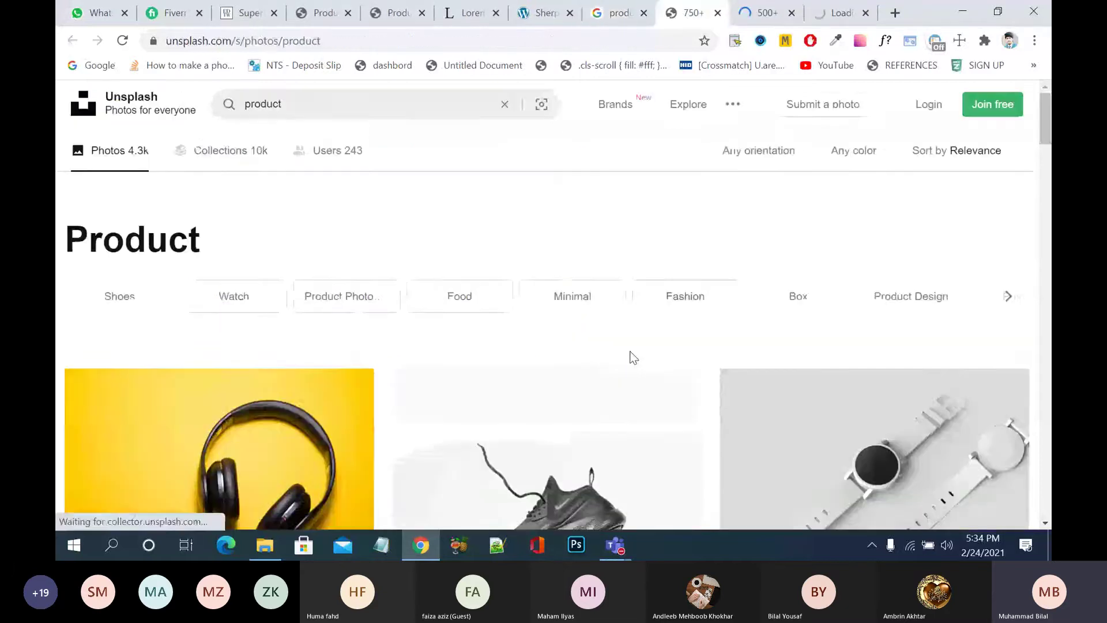
pyautogui.scroll(-5, 630, 357)
pyautogui.scroll(-3, 630, 352)
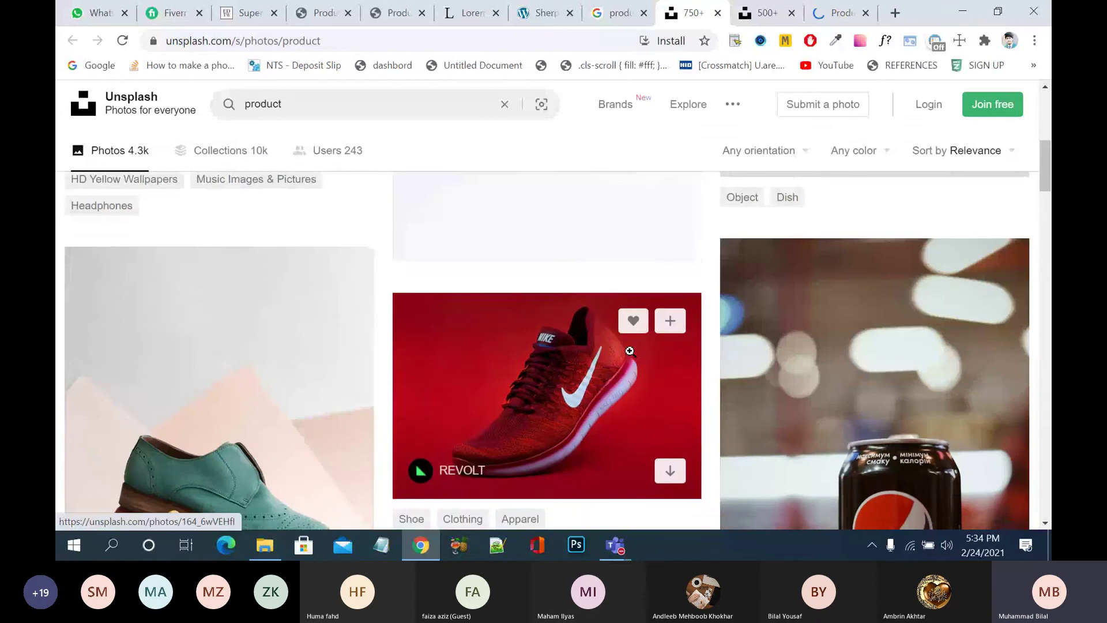
pyautogui.scroll(-2, 630, 352)
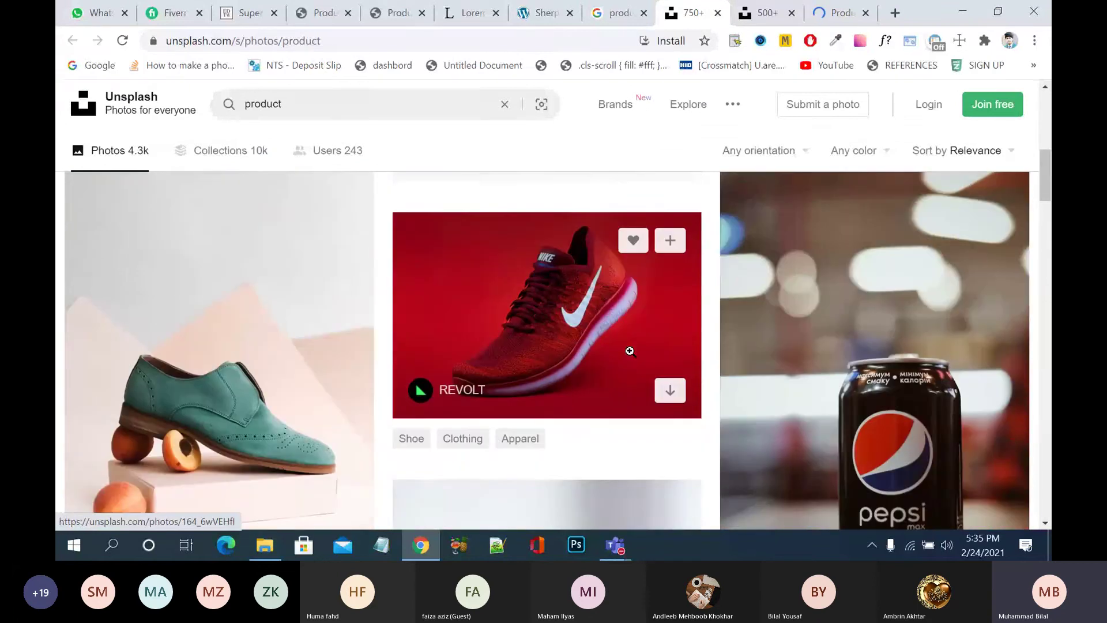
pyautogui.click(572, 379)
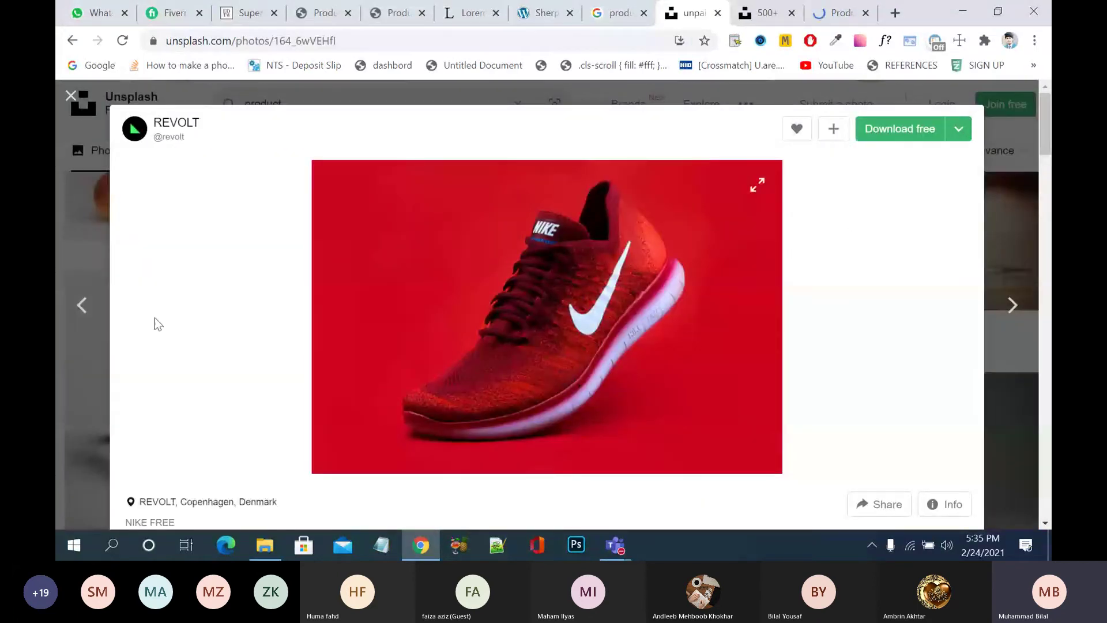
pyautogui.click(63, 223)
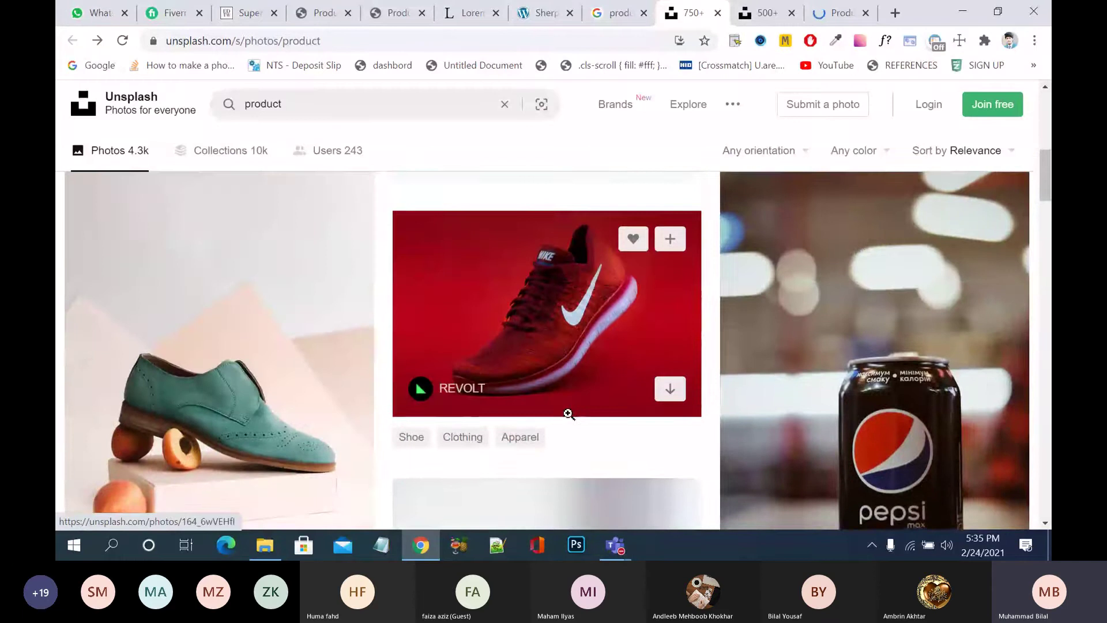
# - Open the red Clinique lipstick photo and bring up its image options
pyautogui.scroll(-5, 568, 413)
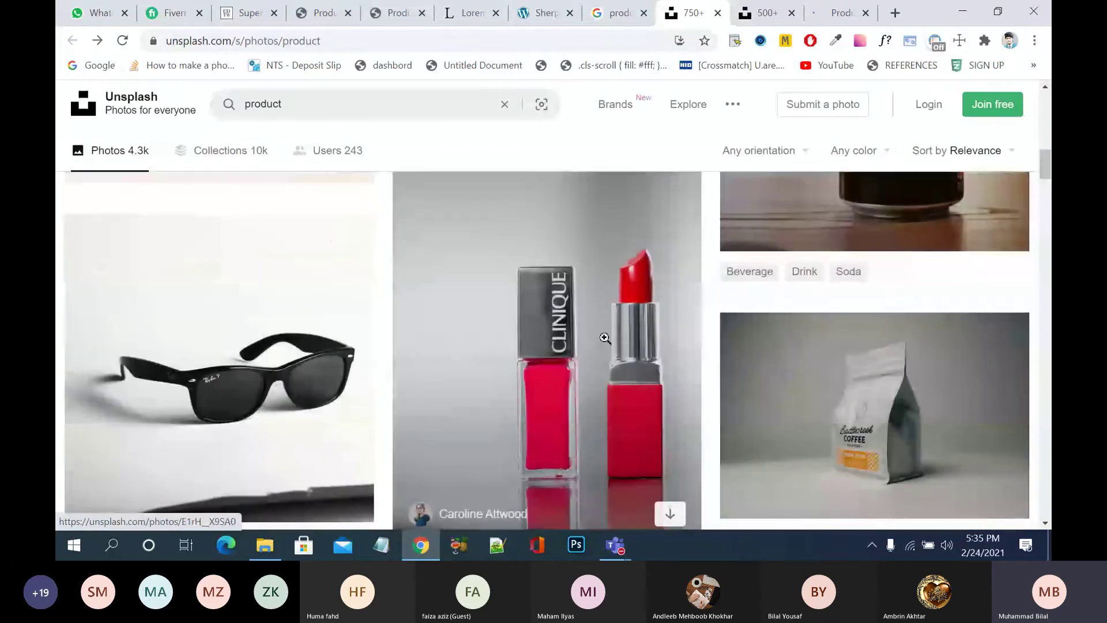
pyautogui.scroll(-5, 605, 338)
pyautogui.scroll(4, 615, 297)
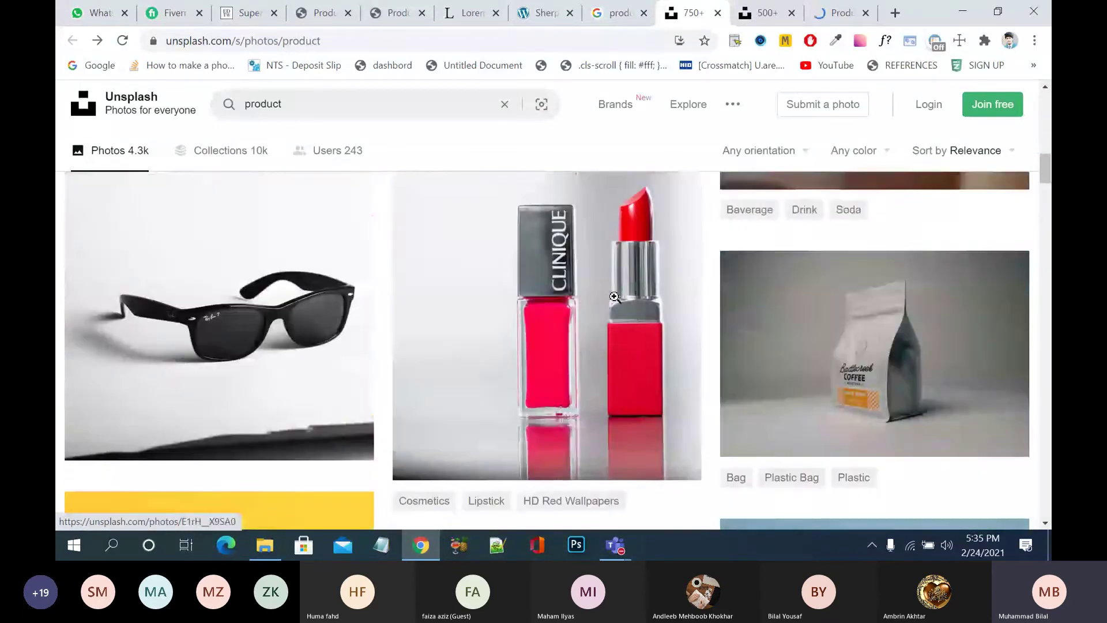
pyautogui.click(615, 297)
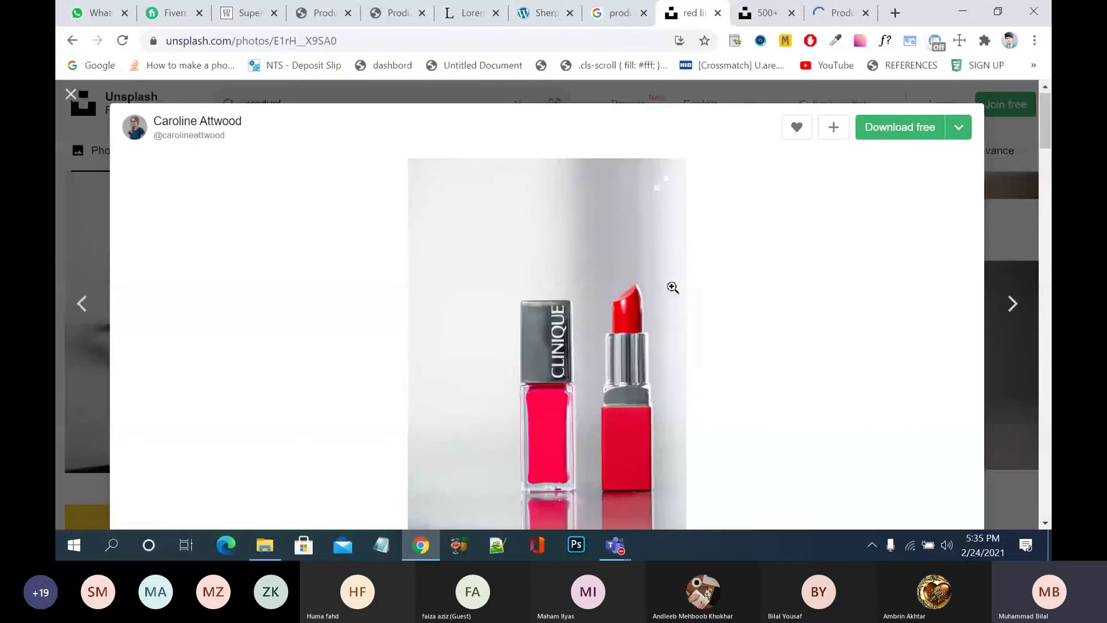
pyautogui.scroll(-4, 673, 289)
pyautogui.scroll(3, 672, 289)
pyautogui.scroll(-6, 673, 288)
pyautogui.scroll(-4, 673, 288)
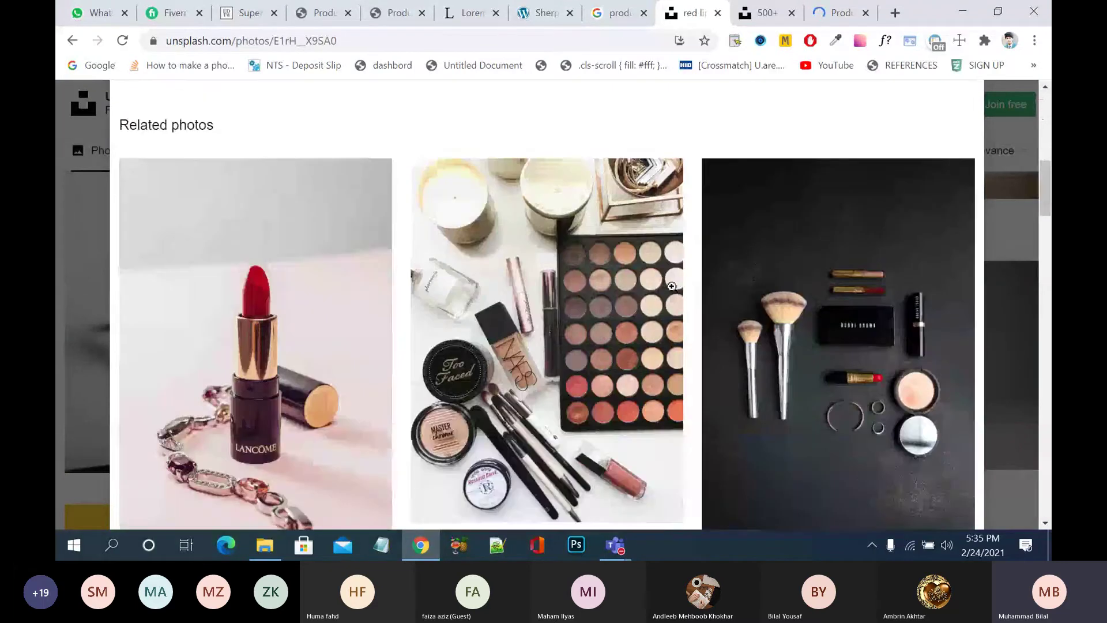
pyautogui.scroll(7, 670, 289)
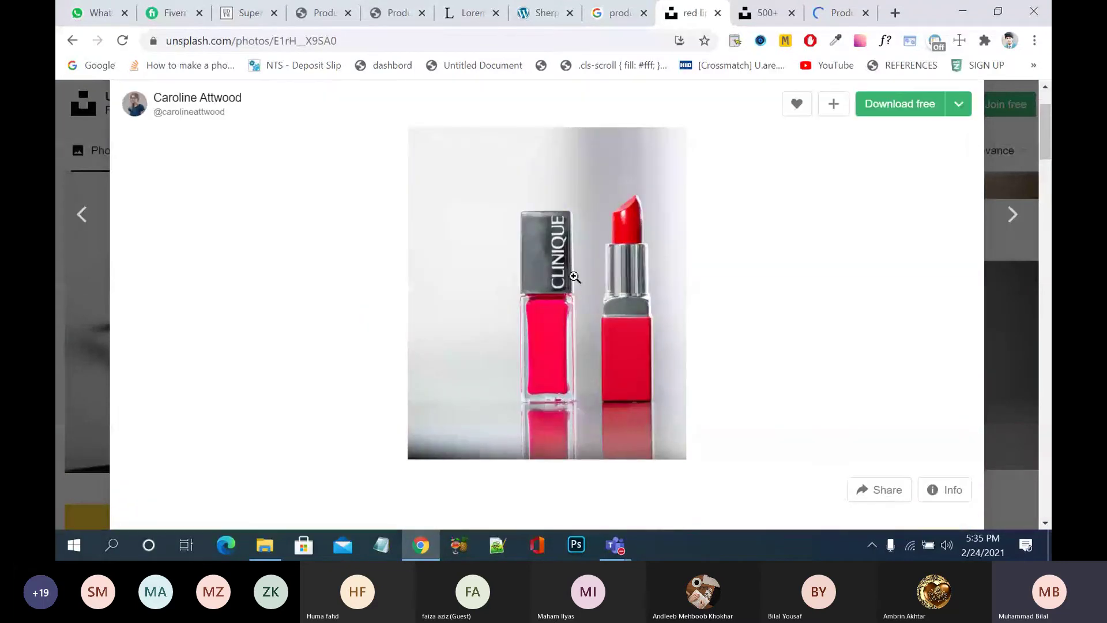
pyautogui.rightClick(575, 277)
# - Save the Clinique lipstick photo to the Desktop under a 'pr…' product file name
pyautogui.click(630, 310)
pyautogui.click(119, 164)
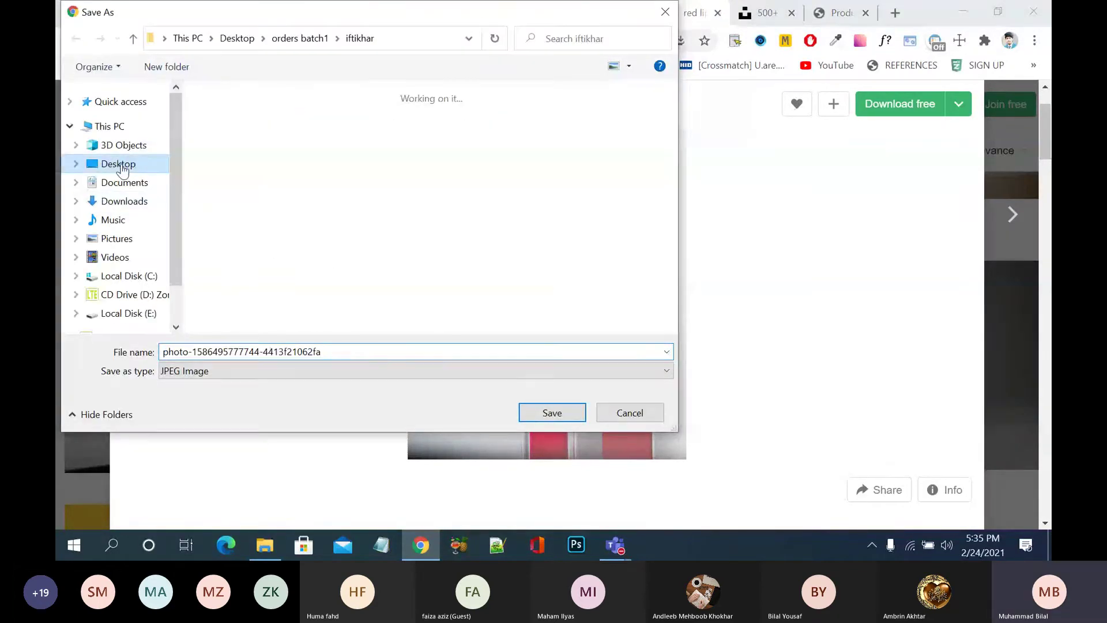
pyautogui.click(337, 353)
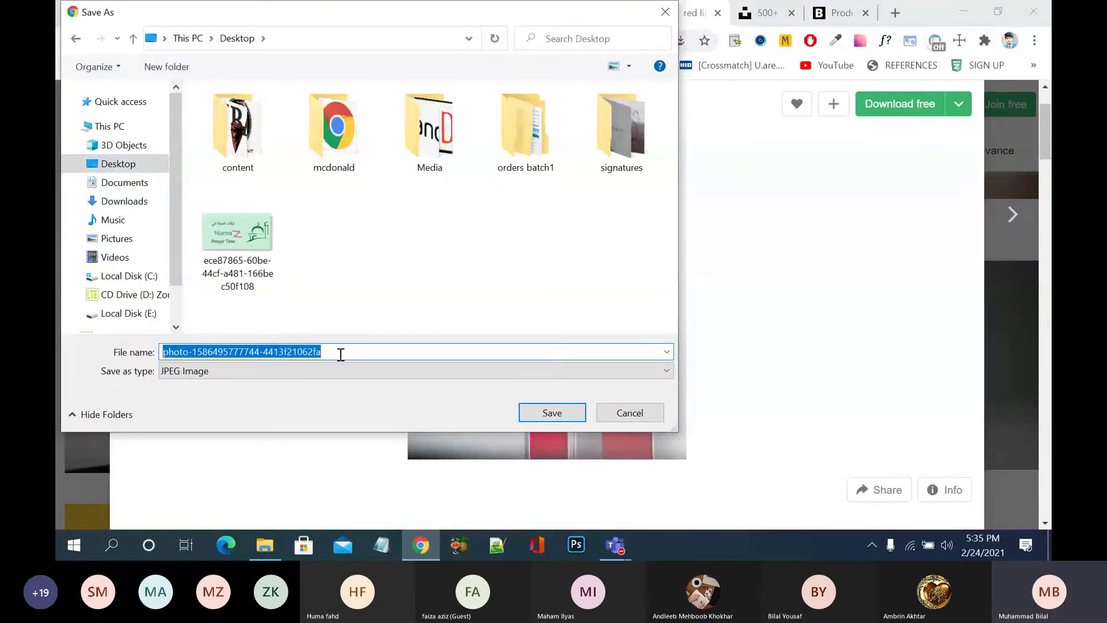
pyautogui.press('BackSpace')
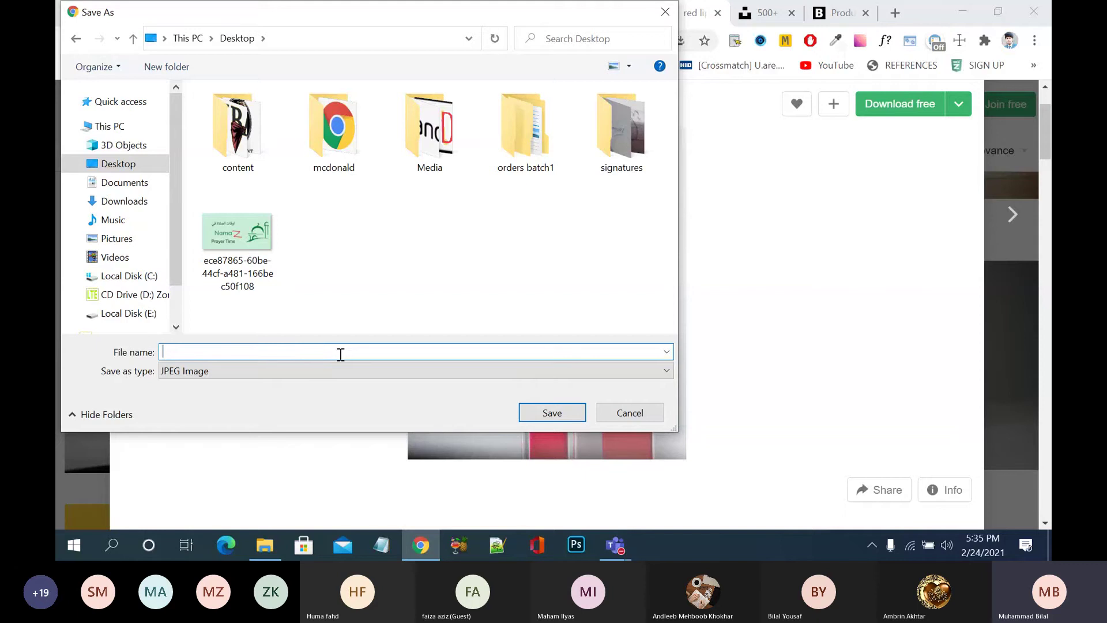
pyautogui.write('product1')
pyautogui.click(525, 413)
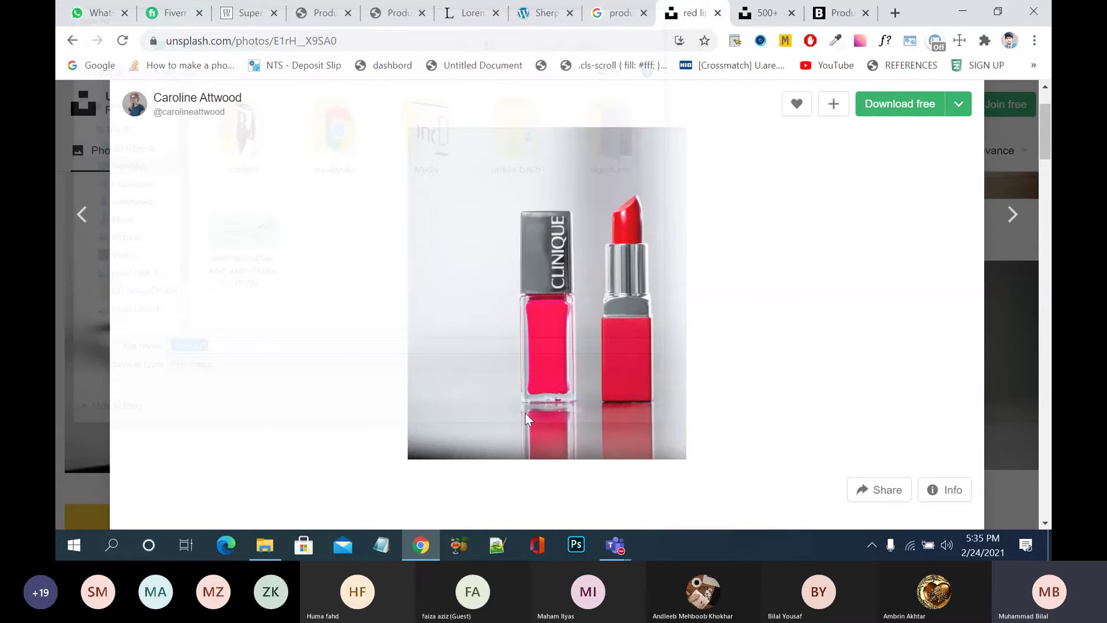
# - Save the related Lancome lipstick photo to the Desktop as product2
pyautogui.scroll(-10, 525, 413)
pyautogui.click(378, 338)
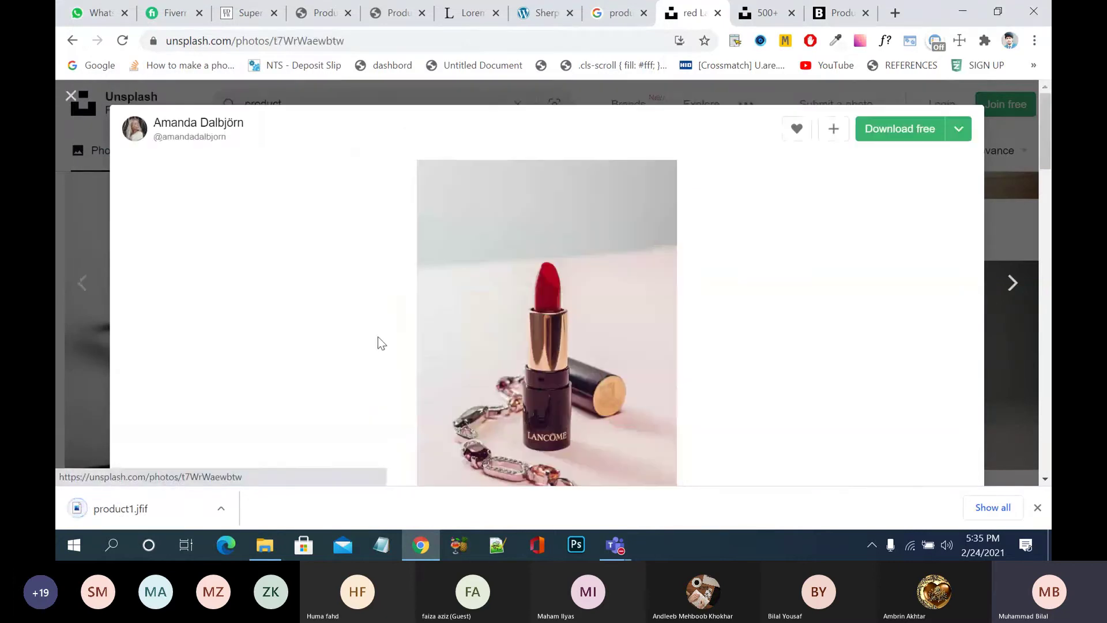
pyautogui.rightClick(562, 287)
pyautogui.click(622, 316)
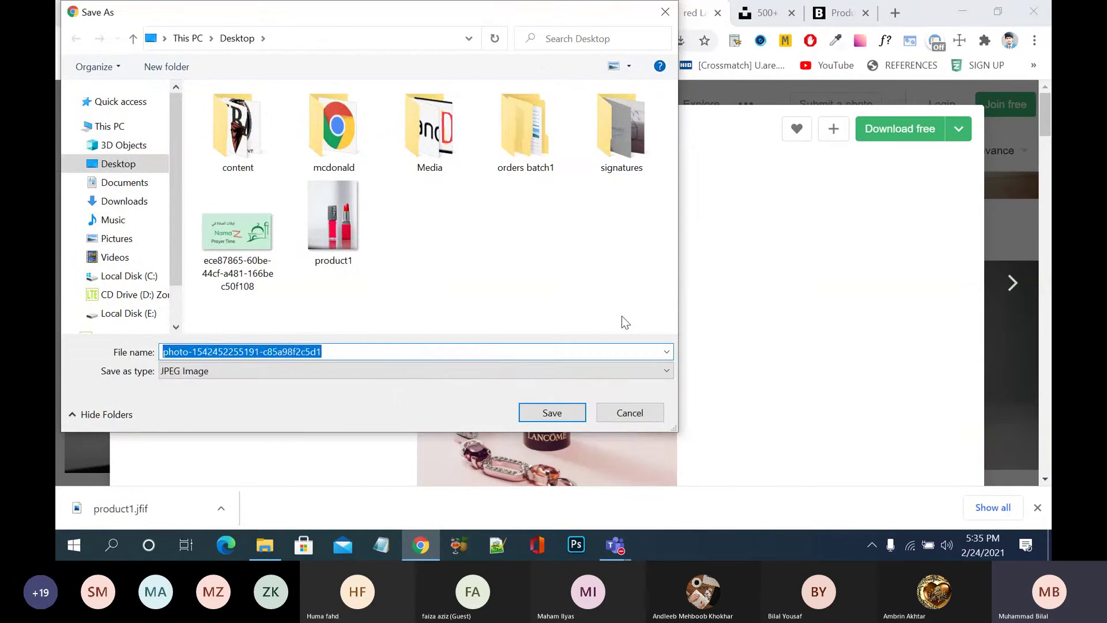
pyautogui.write('Prod')
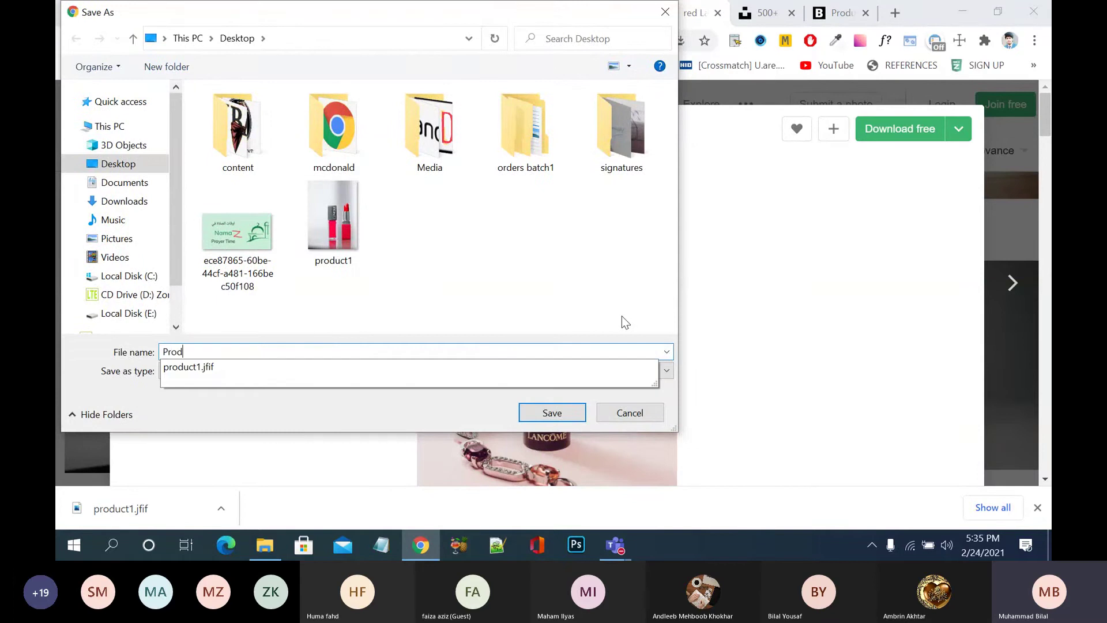
pyautogui.write('uct')
pyautogui.press('BackSpace')
pyautogui.press('BackSpace')
pyautogui.press('BackSpace')
pyautogui.press('BackSpace')
pyautogui.press('BackSpace')
pyautogui.press('BackSpace')
pyautogui.press('BackSpace')
pyautogui.write('pr')
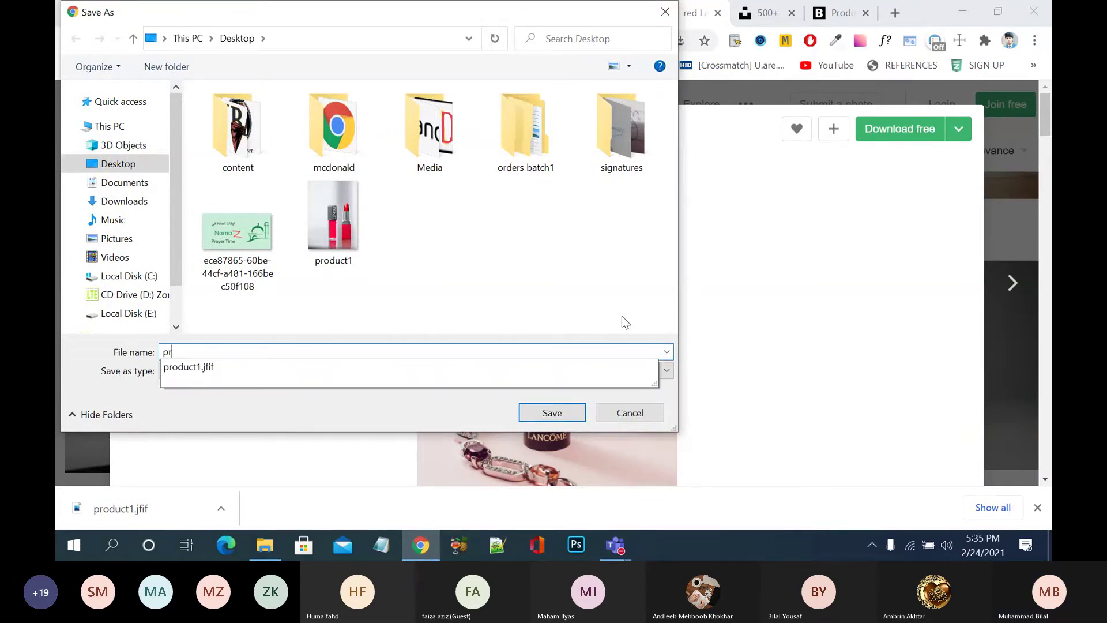
pyautogui.write('oduct2')
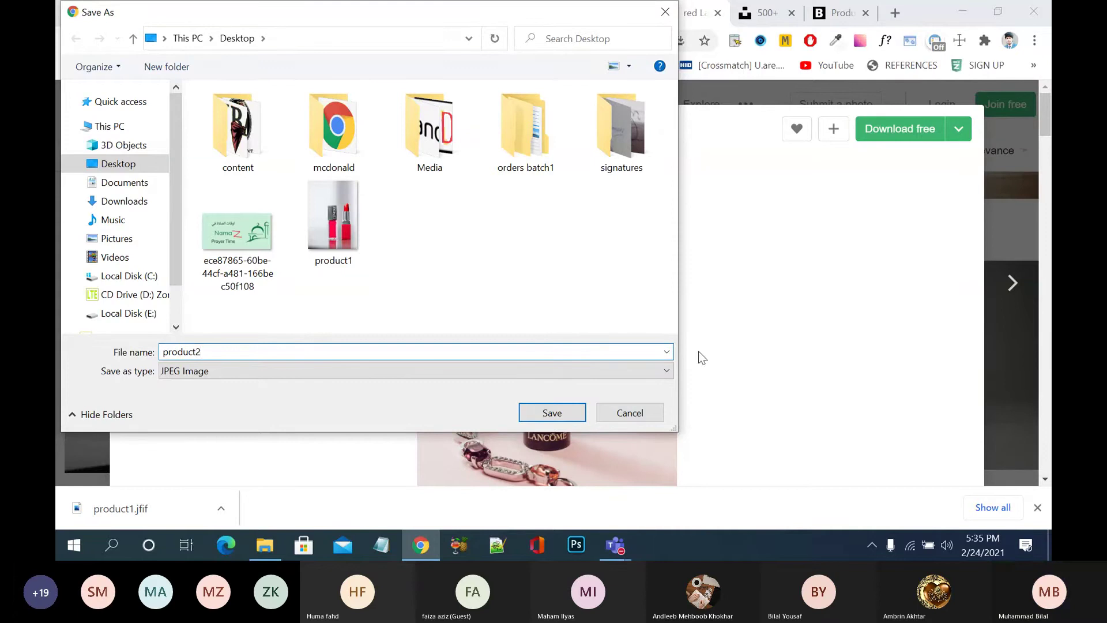
pyautogui.click(545, 413)
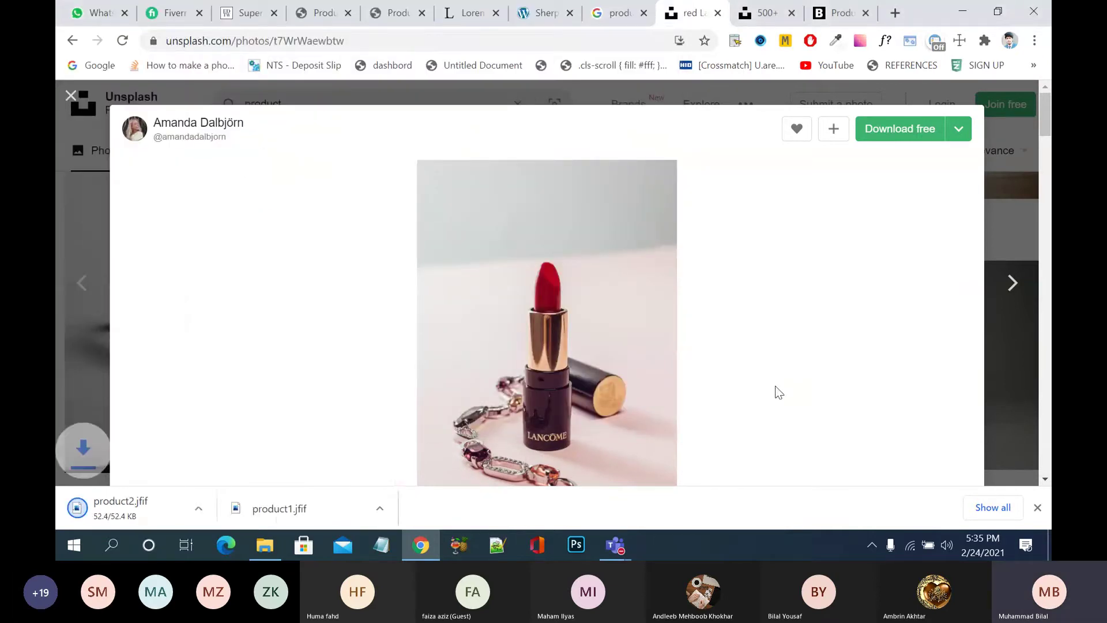
# - Save the makeup palette photo as product3 and return to the search results
pyautogui.scroll(-1, 779, 392)
pyautogui.scroll(-10, 779, 392)
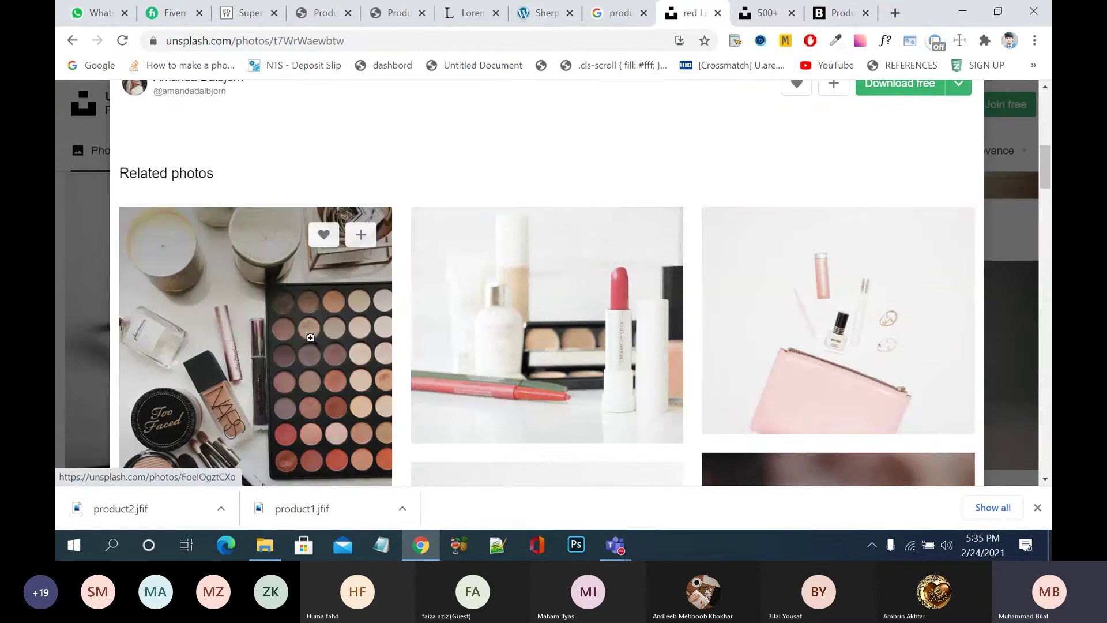
pyautogui.click(310, 337)
pyautogui.rightClick(571, 317)
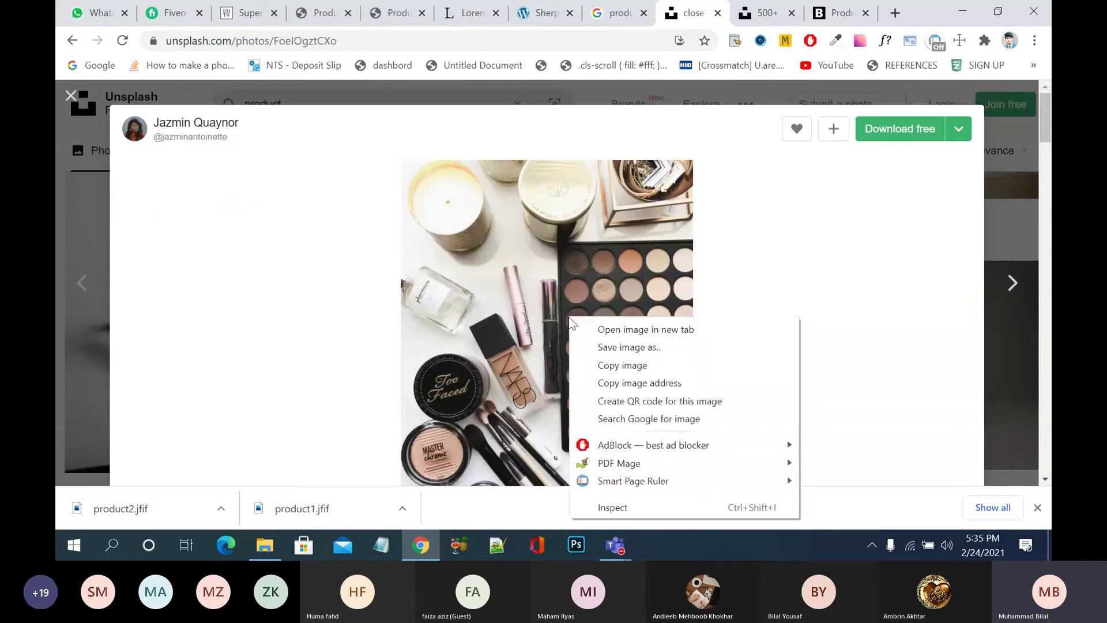
pyautogui.click(633, 345)
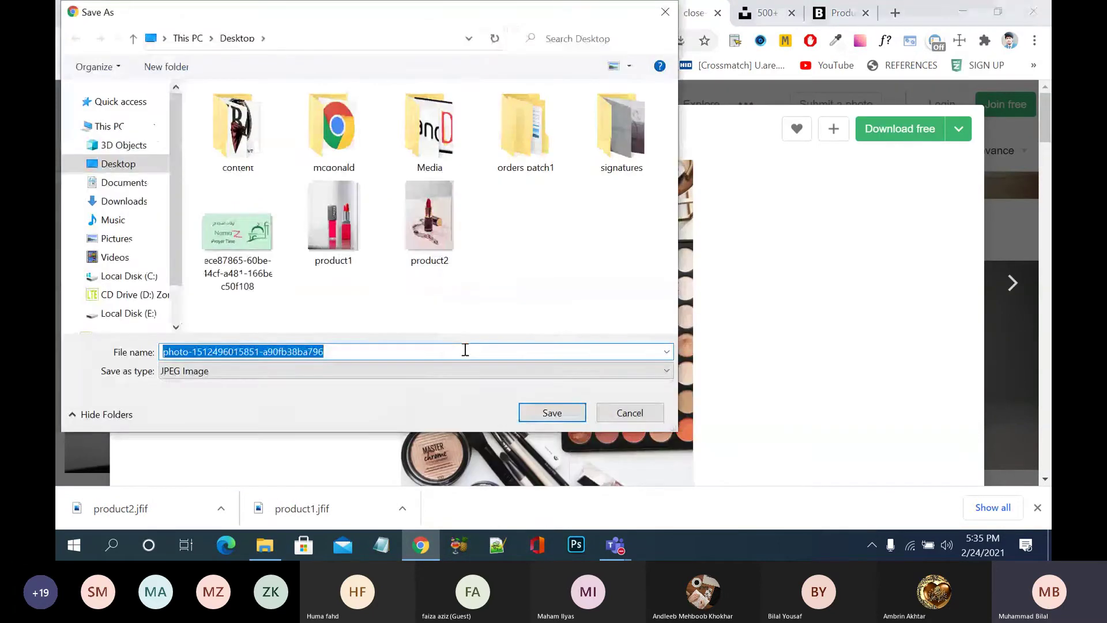
pyautogui.write('product')
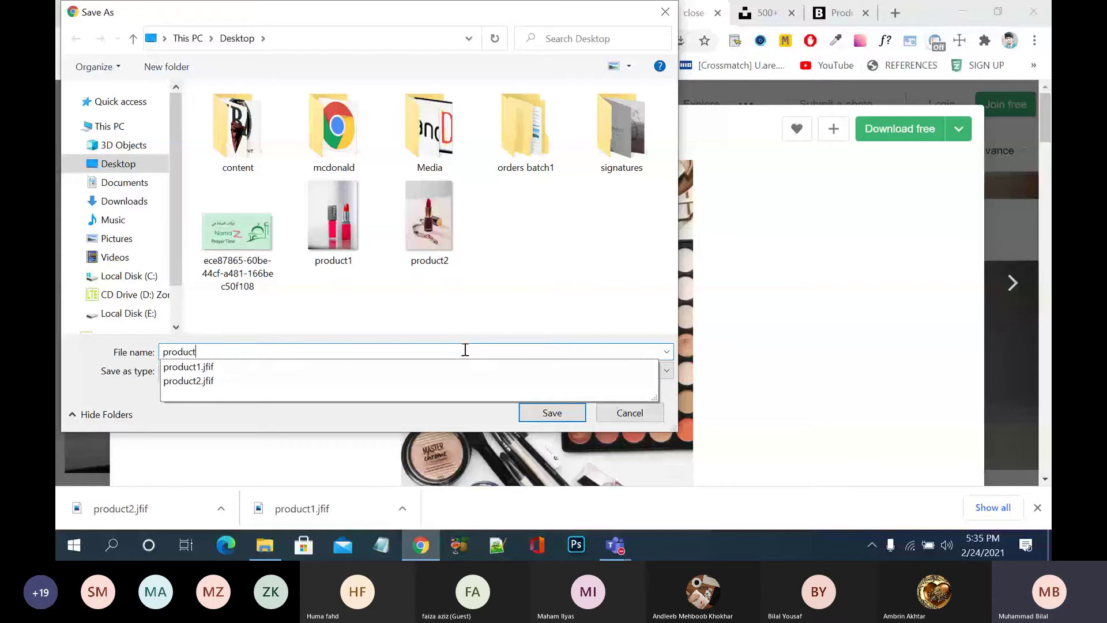
pyautogui.write('3')
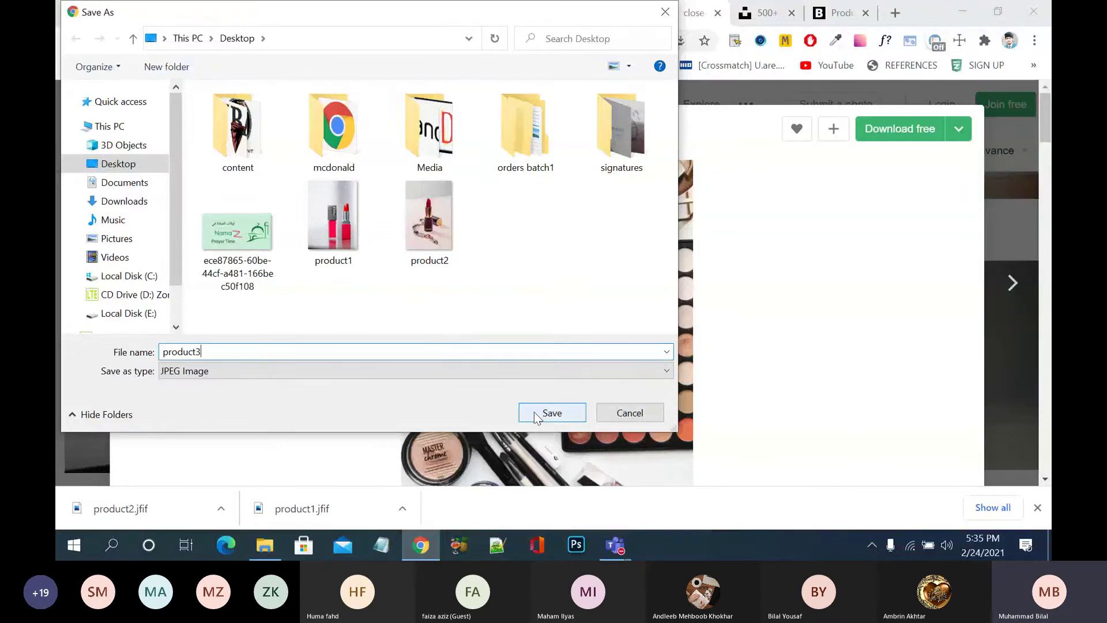
pyautogui.click(536, 413)
pyautogui.scroll(-8, 764, 343)
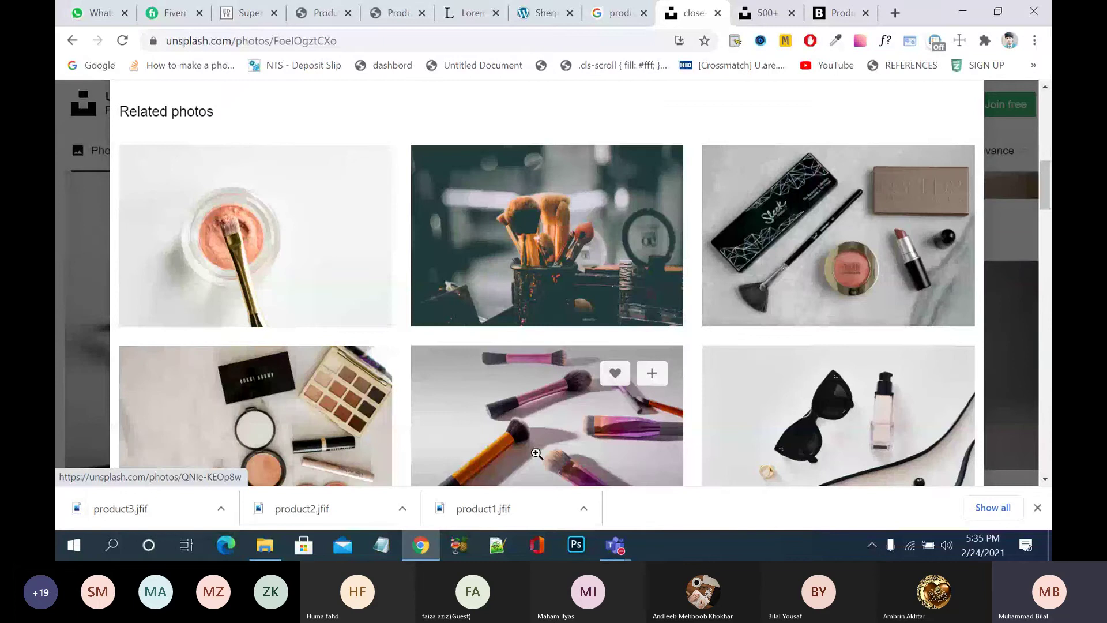
pyautogui.scroll(-8, 536, 454)
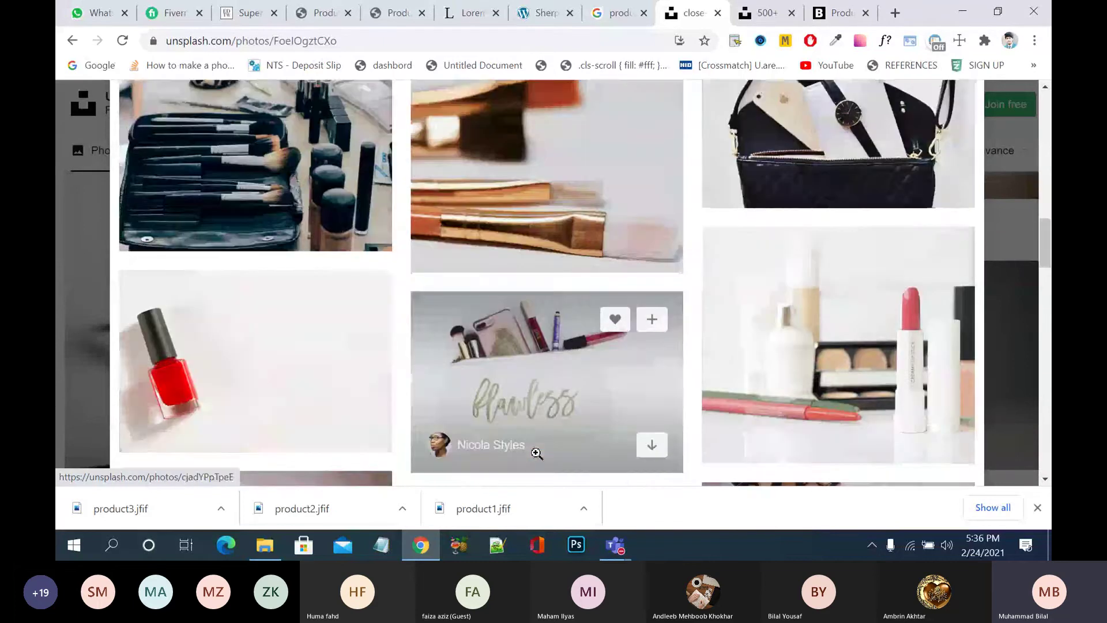
pyautogui.scroll(7, 536, 454)
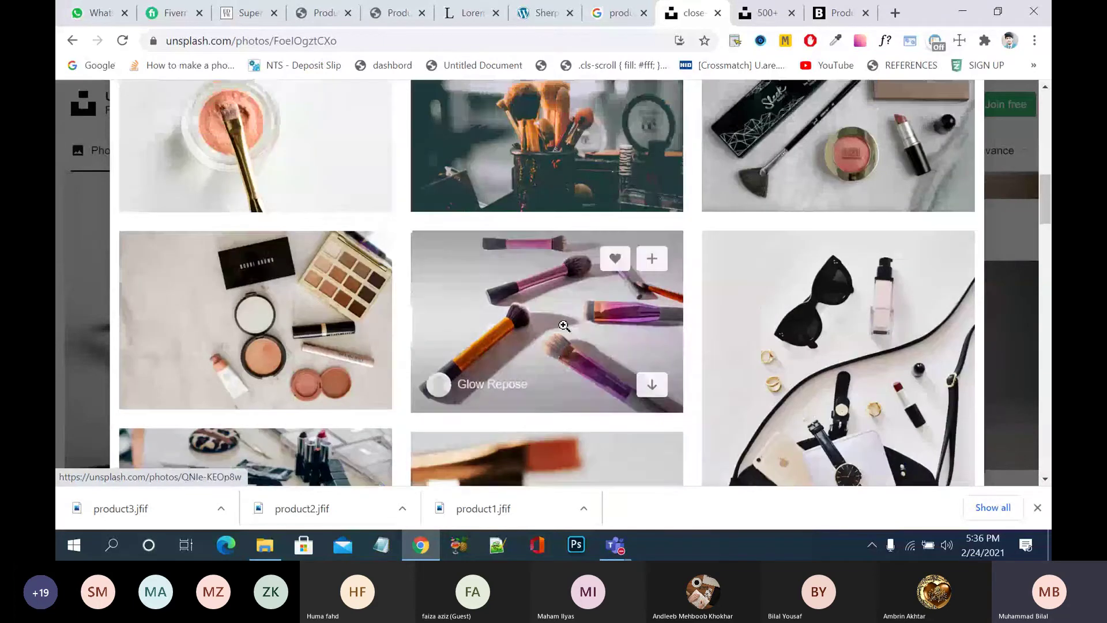
pyautogui.click(90, 303)
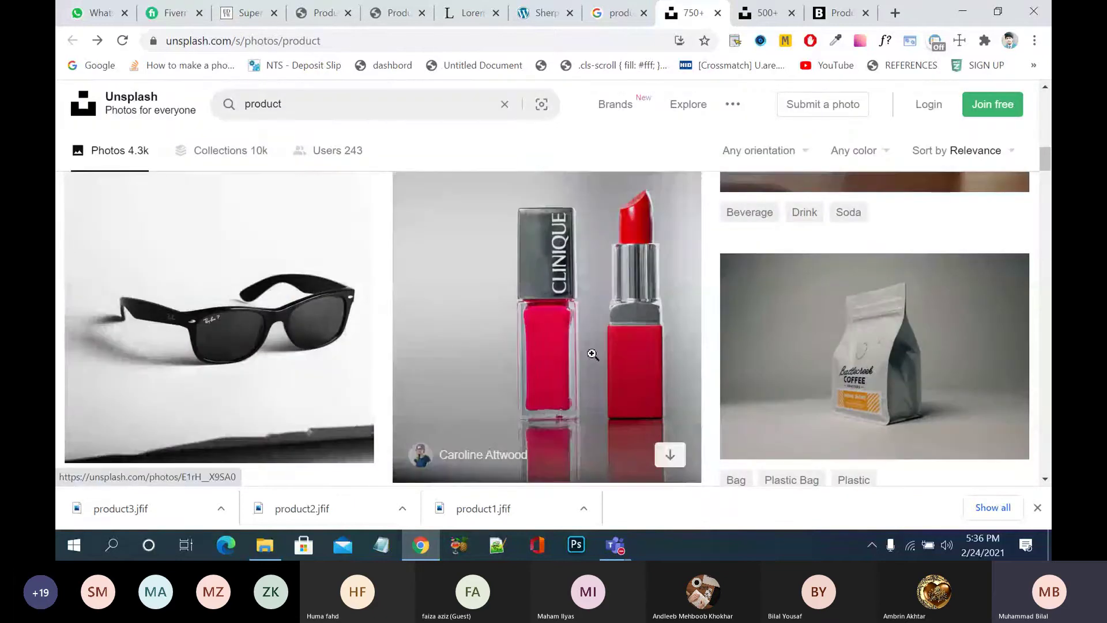
# - Save the green backpack photo to the Desktop as bag1
pyautogui.scroll(-5, 488, 298)
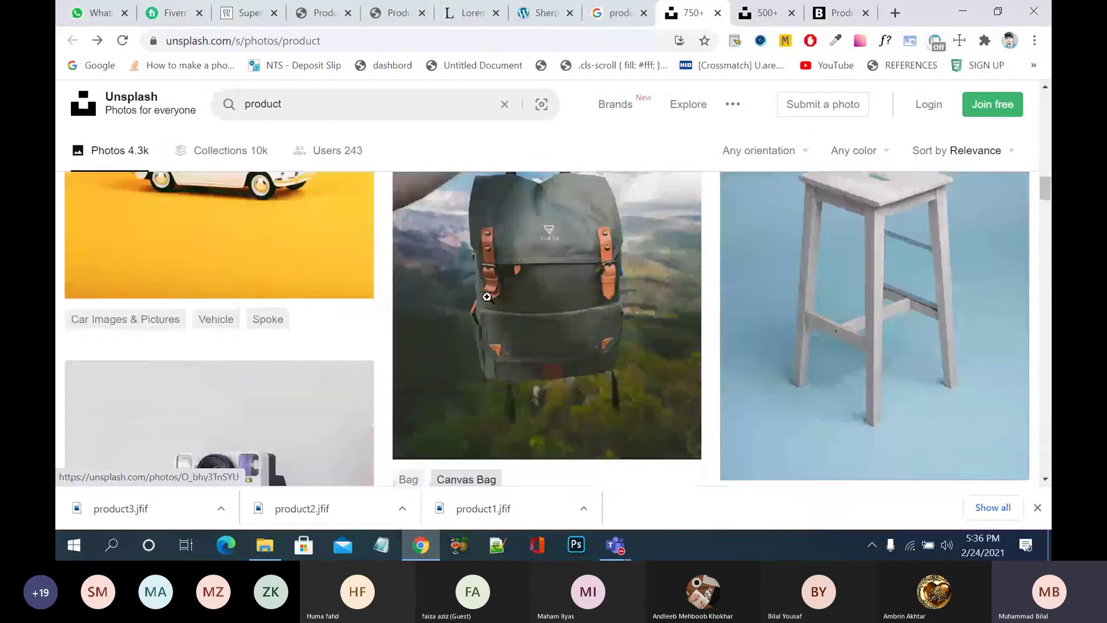
pyautogui.click(487, 296)
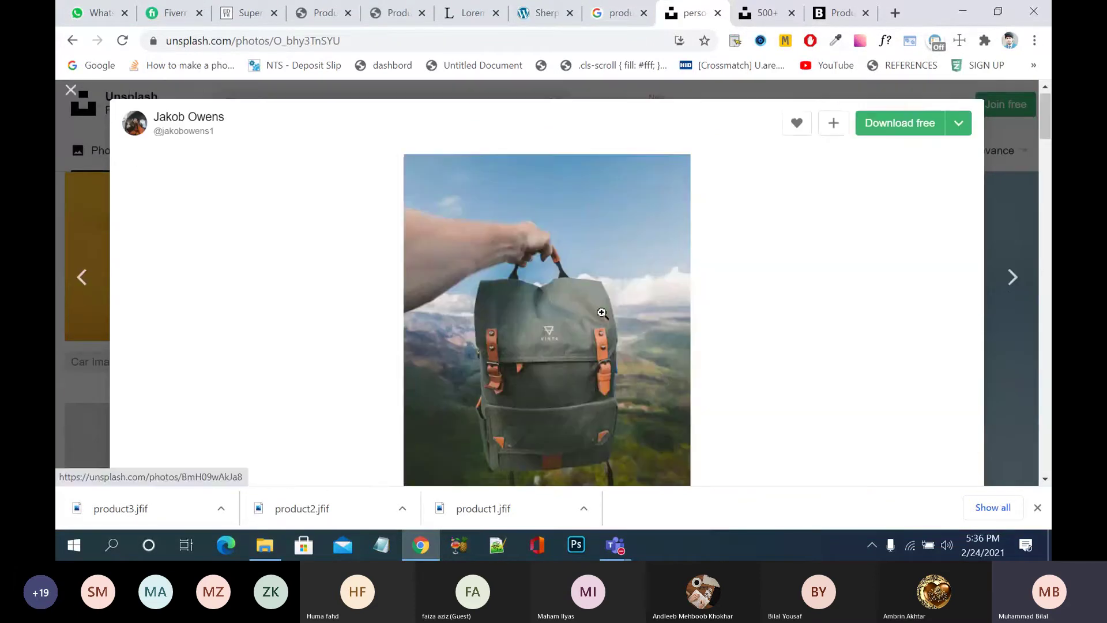
pyautogui.rightClick(615, 289)
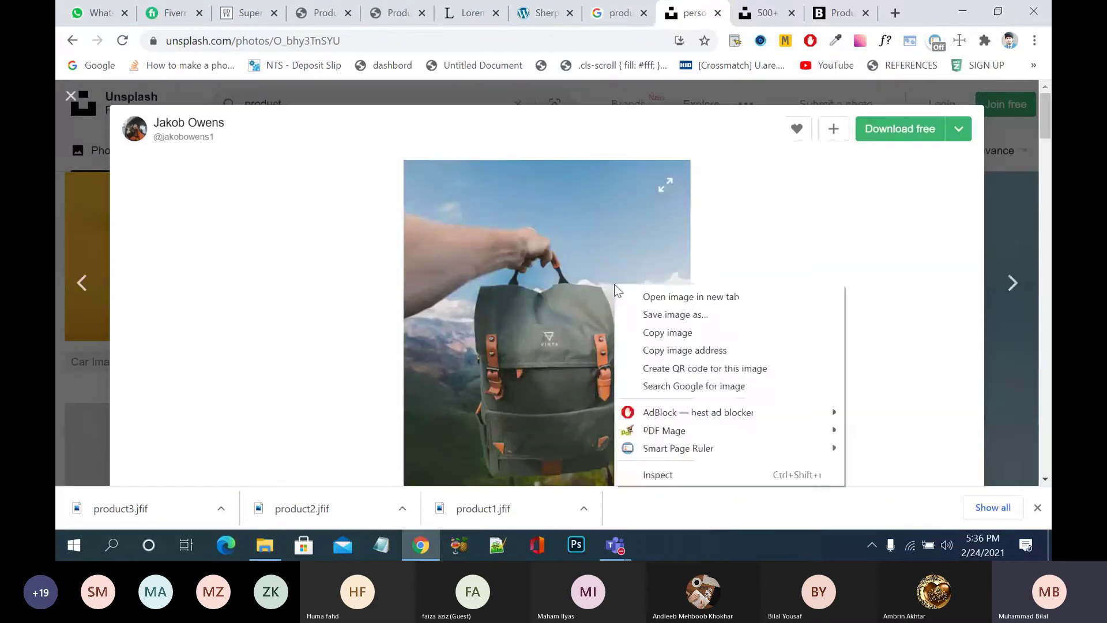
pyautogui.click(664, 316)
pyautogui.write('ba')
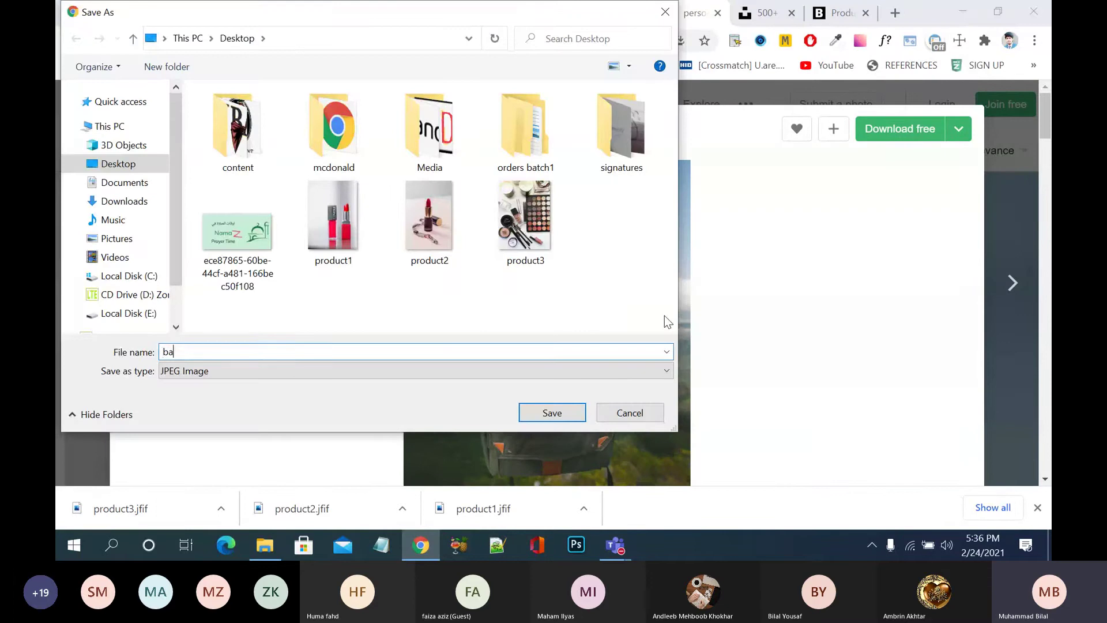
pyautogui.write('g1')
pyautogui.click(552, 412)
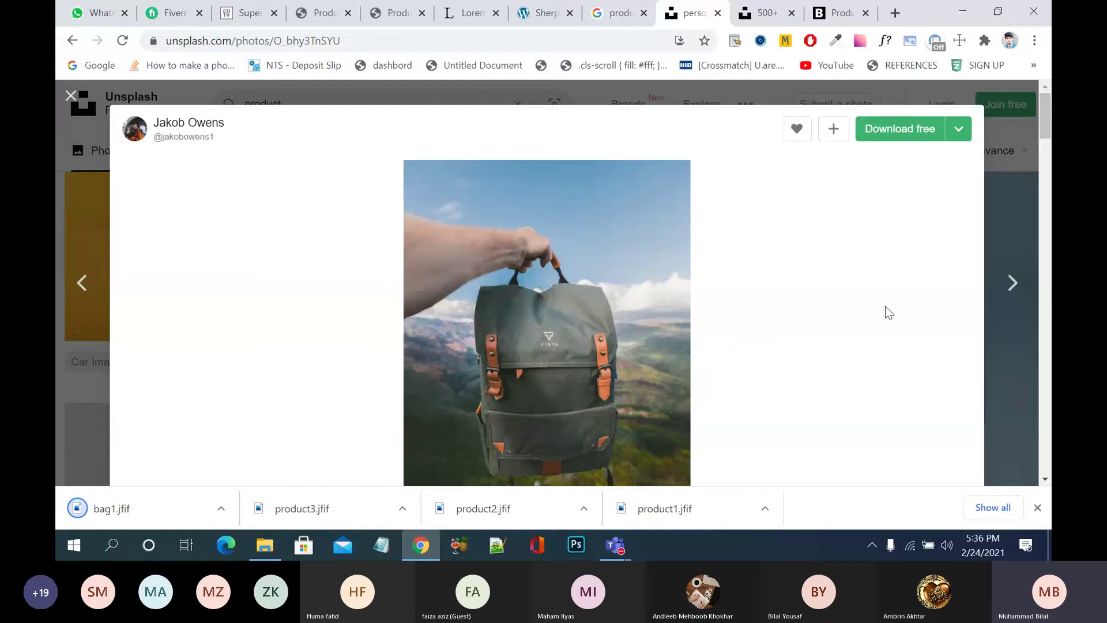
# - Preview another backpack photo and a tan handbag photo without saving them
pyautogui.scroll(-5, 884, 306)
pyautogui.click(657, 287)
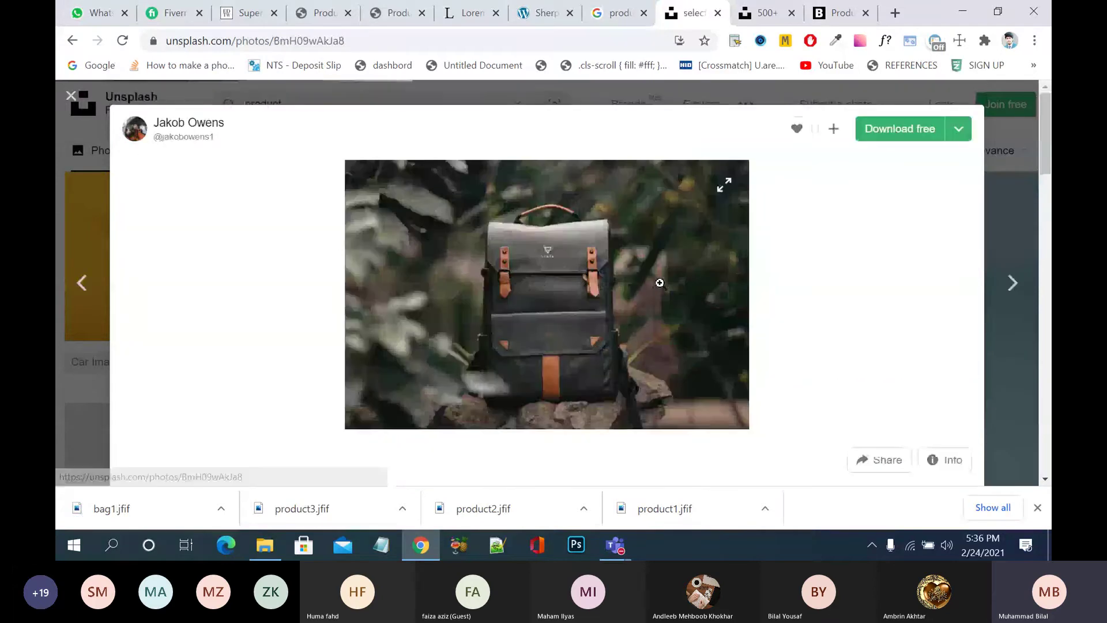
pyautogui.rightClick(665, 267)
pyautogui.click(198, 334)
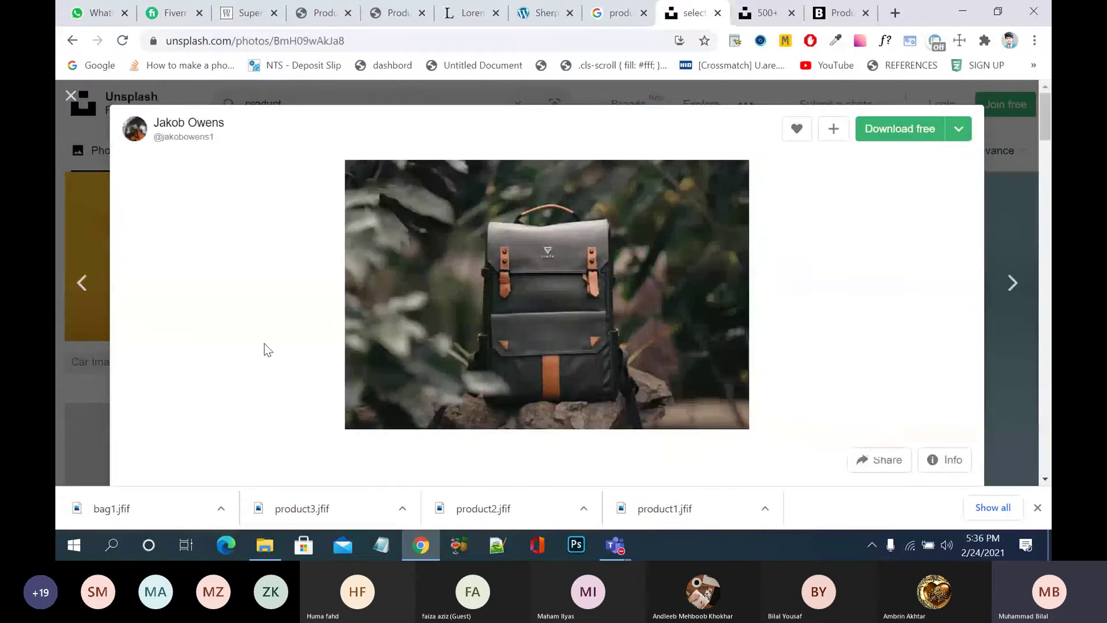
pyautogui.scroll(-5, 264, 344)
pyautogui.scroll(-6, 557, 312)
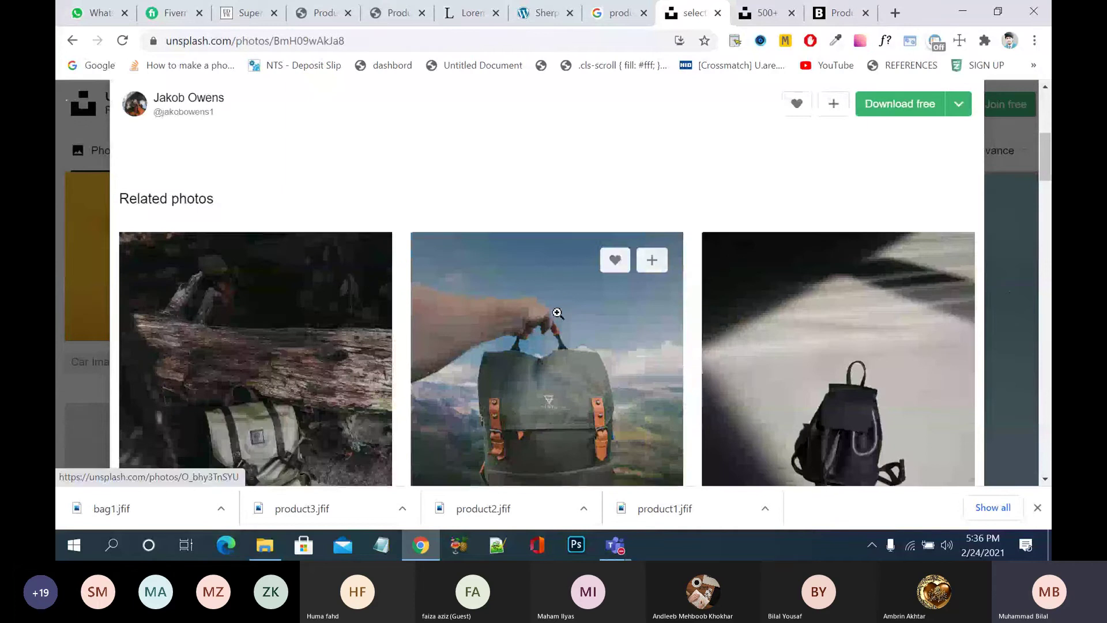
pyautogui.scroll(-1, 557, 312)
pyautogui.click(558, 312)
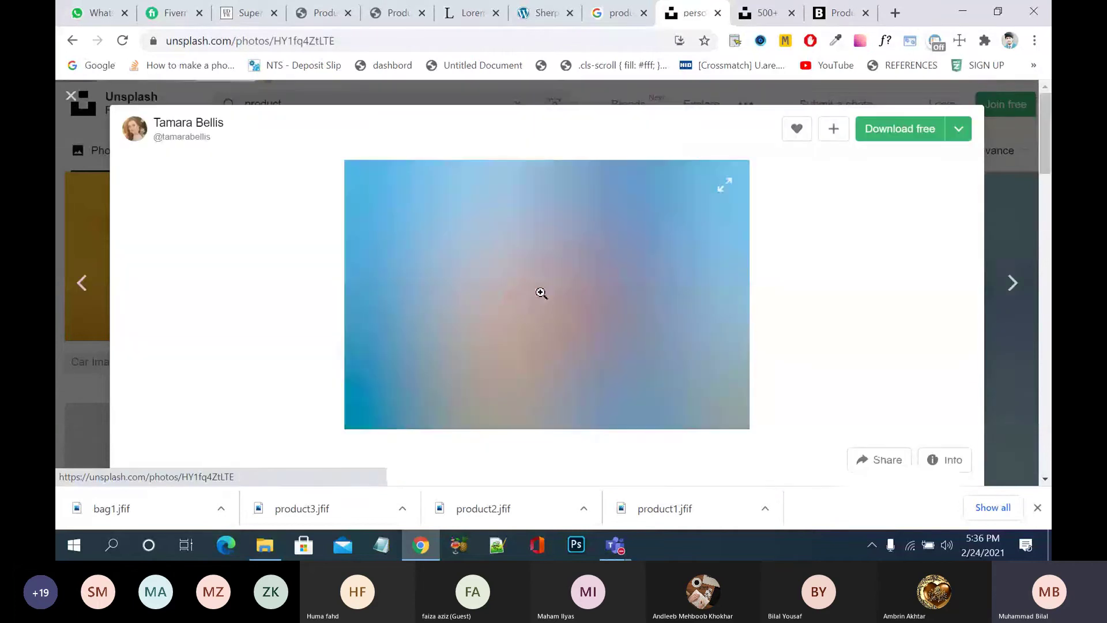
pyautogui.rightClick(542, 296)
pyautogui.click(805, 251)
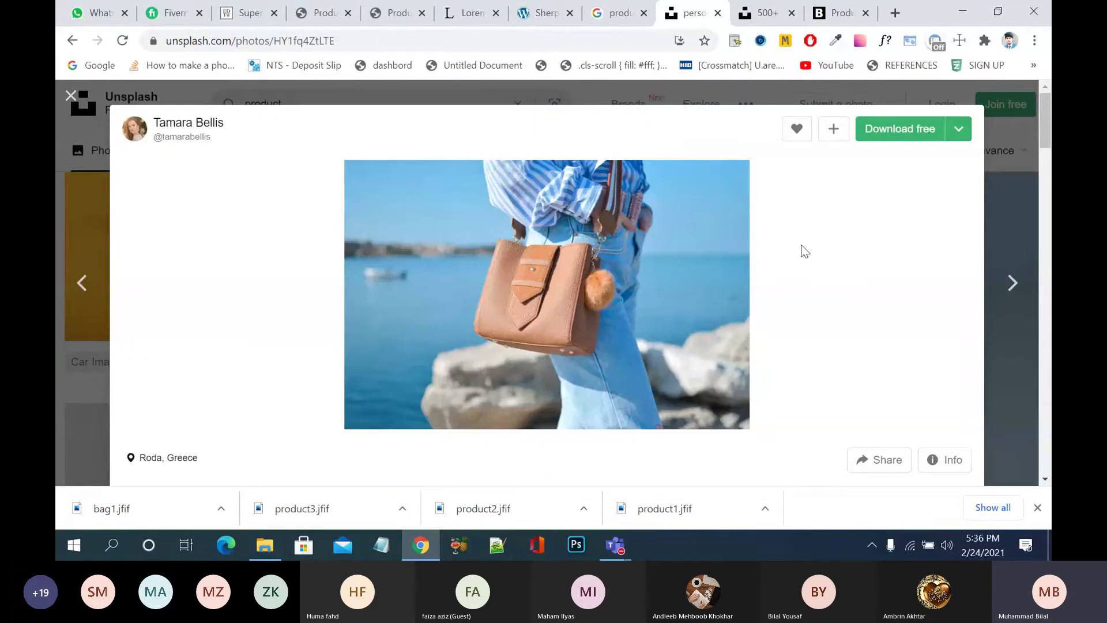
pyautogui.scroll(-12, 867, 282)
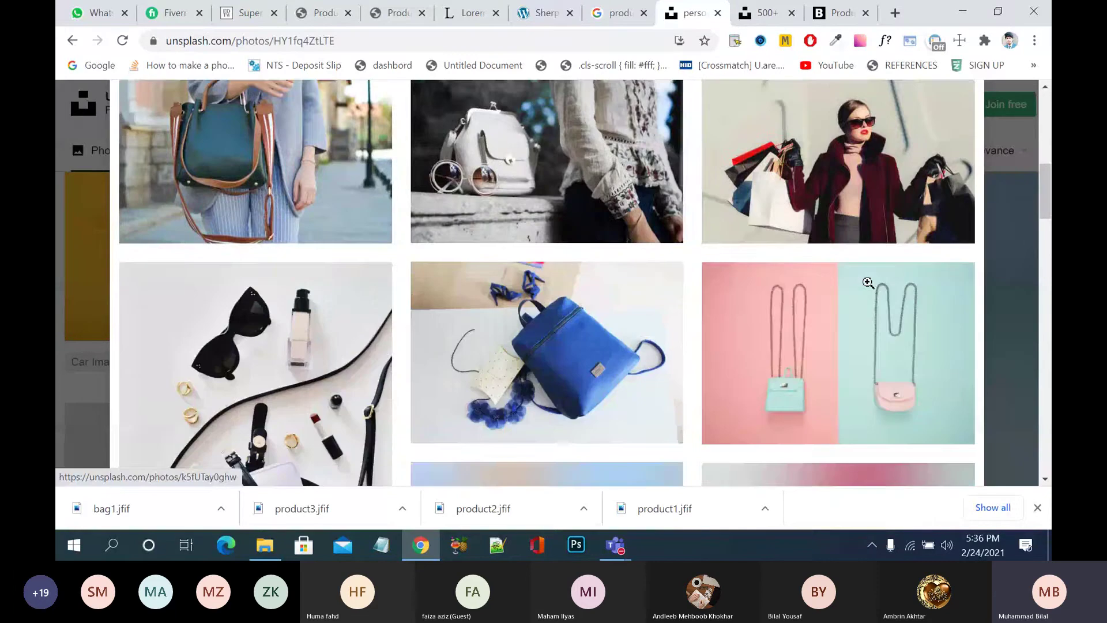
pyautogui.scroll(-5, 549, 265)
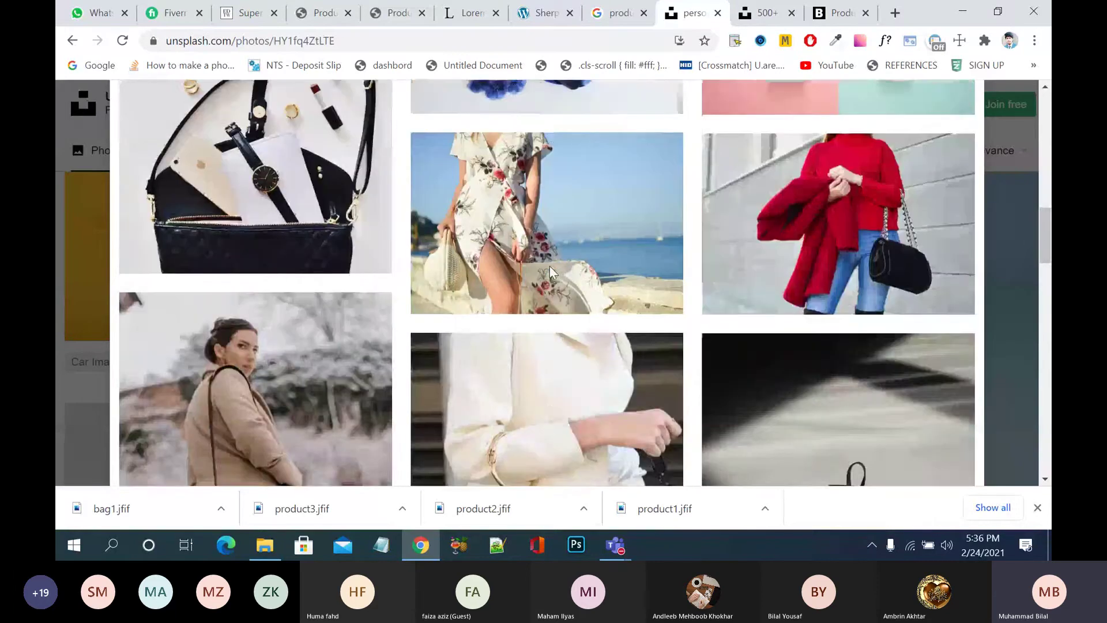
pyautogui.scroll(-2, 549, 265)
pyautogui.scroll(-5, 513, 292)
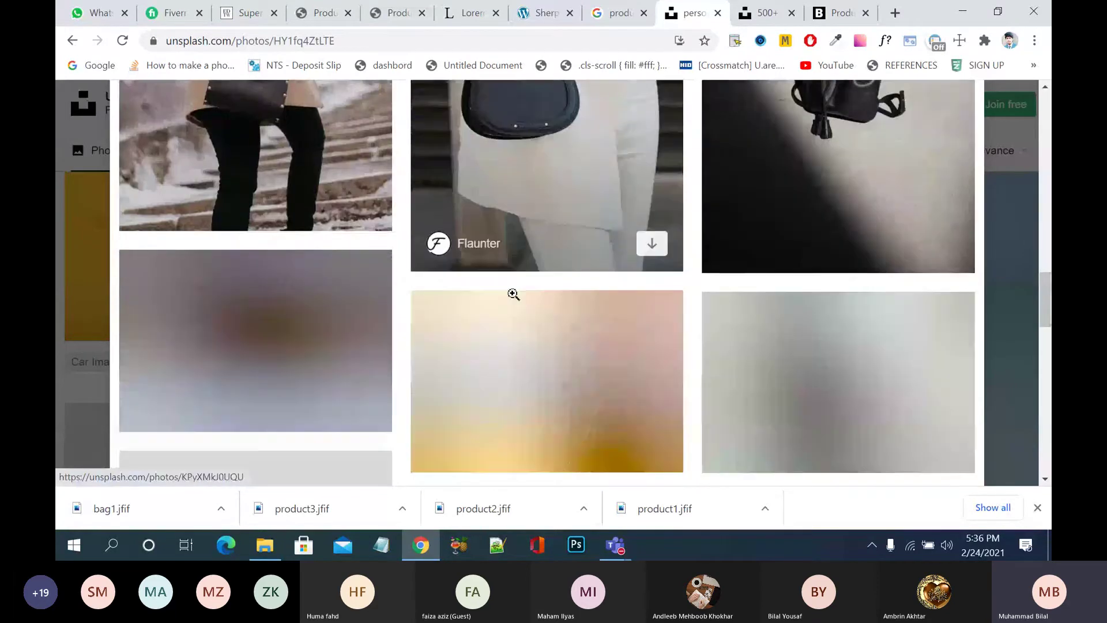
# - Save the black backpack photo as bag2 and return to the results
pyautogui.click(780, 163)
pyautogui.rightClick(599, 237)
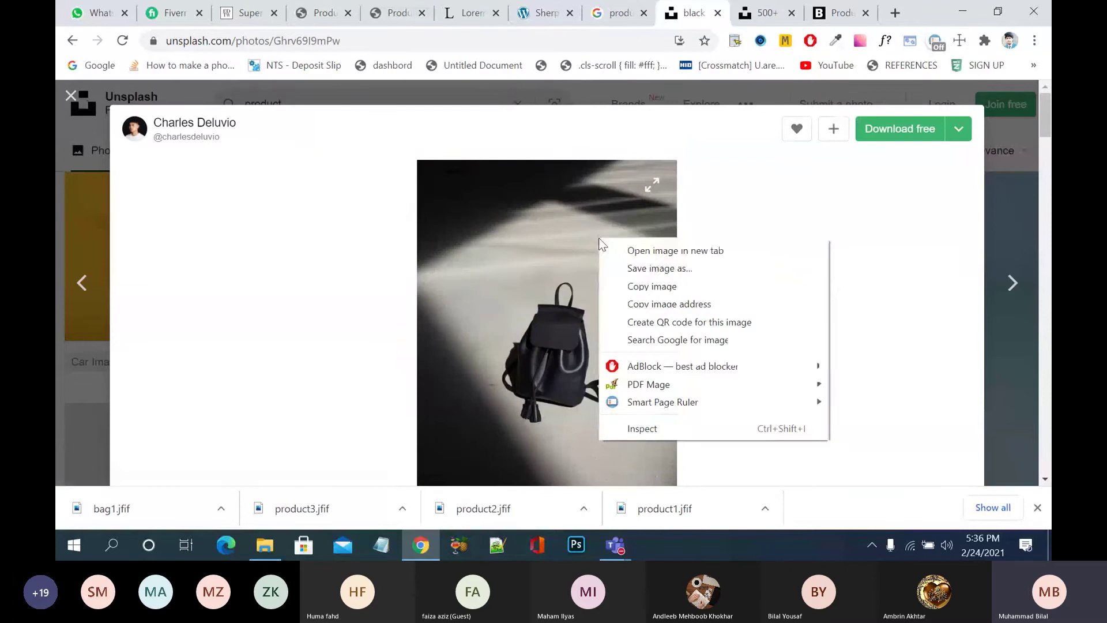
pyautogui.click(630, 267)
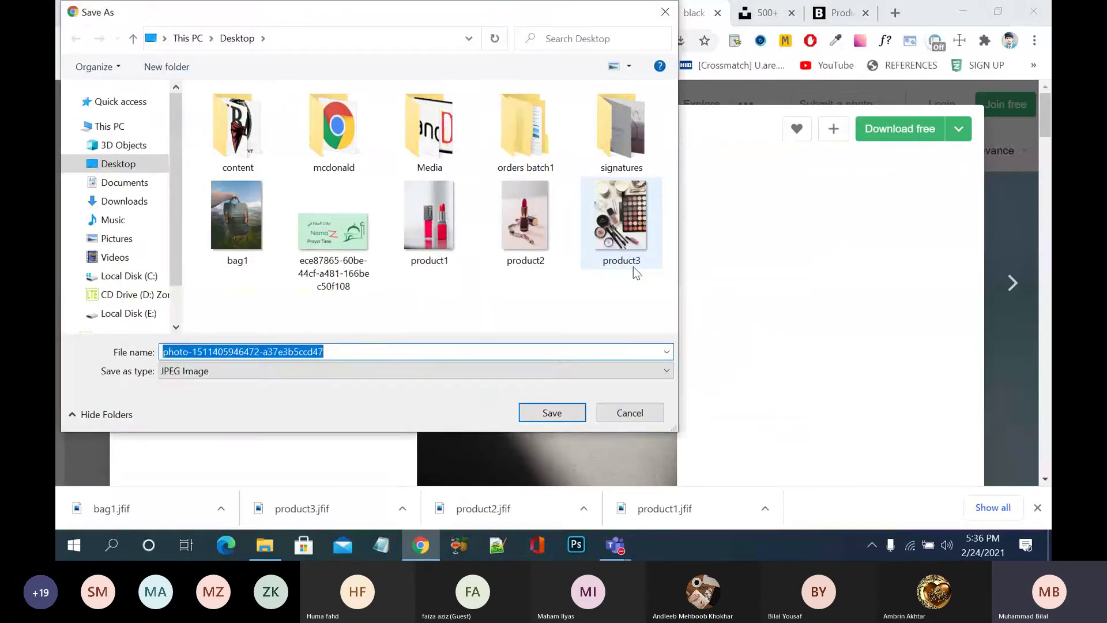
pyautogui.write('bag2')
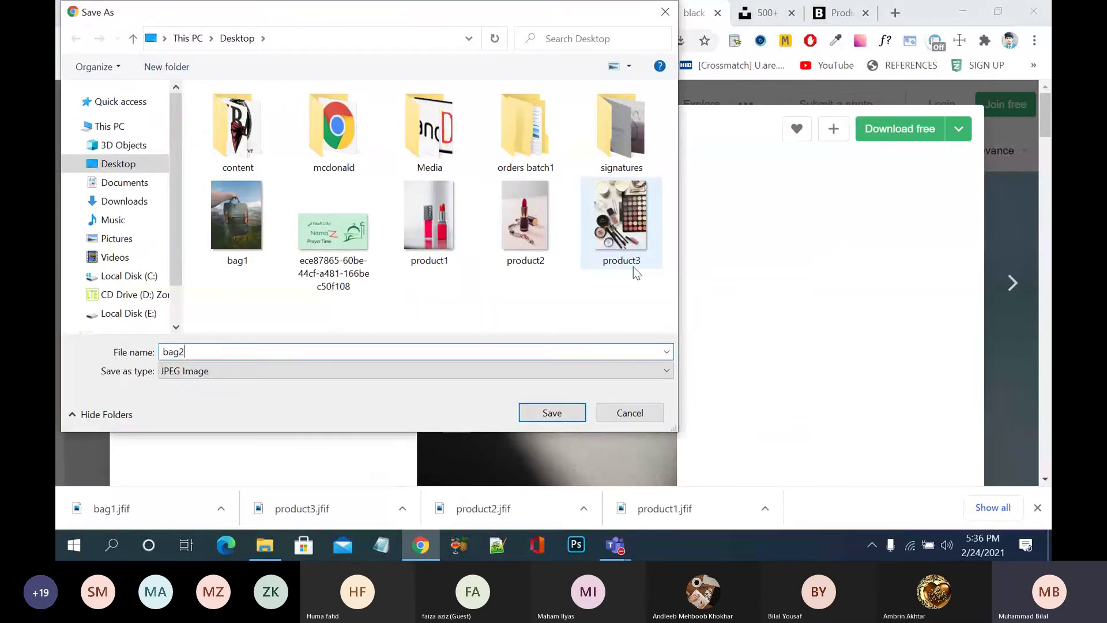
pyautogui.click(553, 412)
pyautogui.click(82, 282)
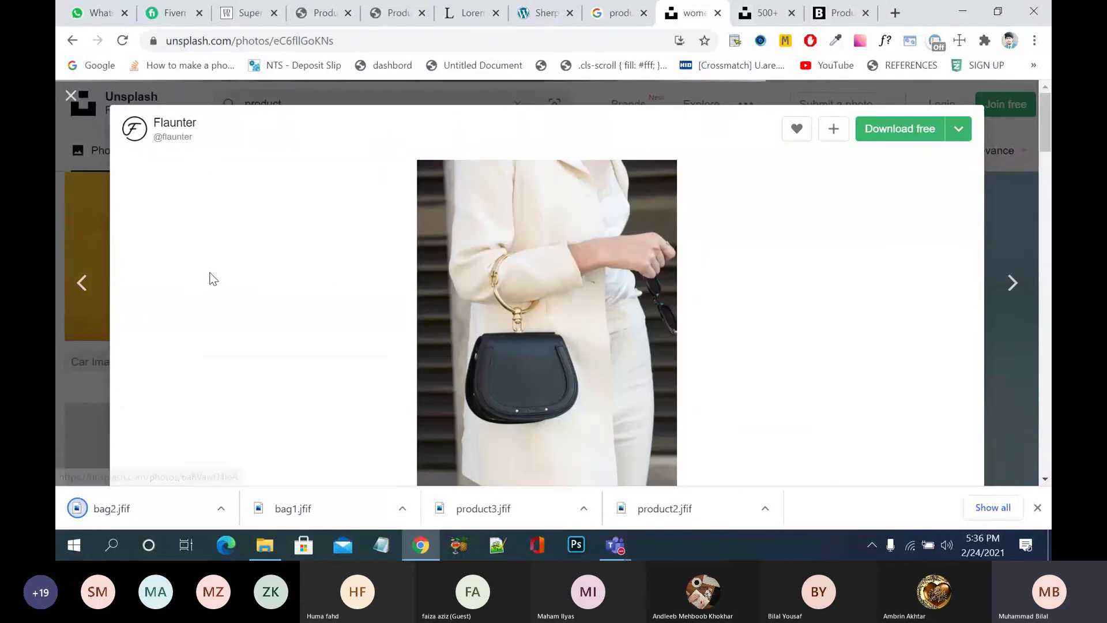
pyautogui.click(71, 95)
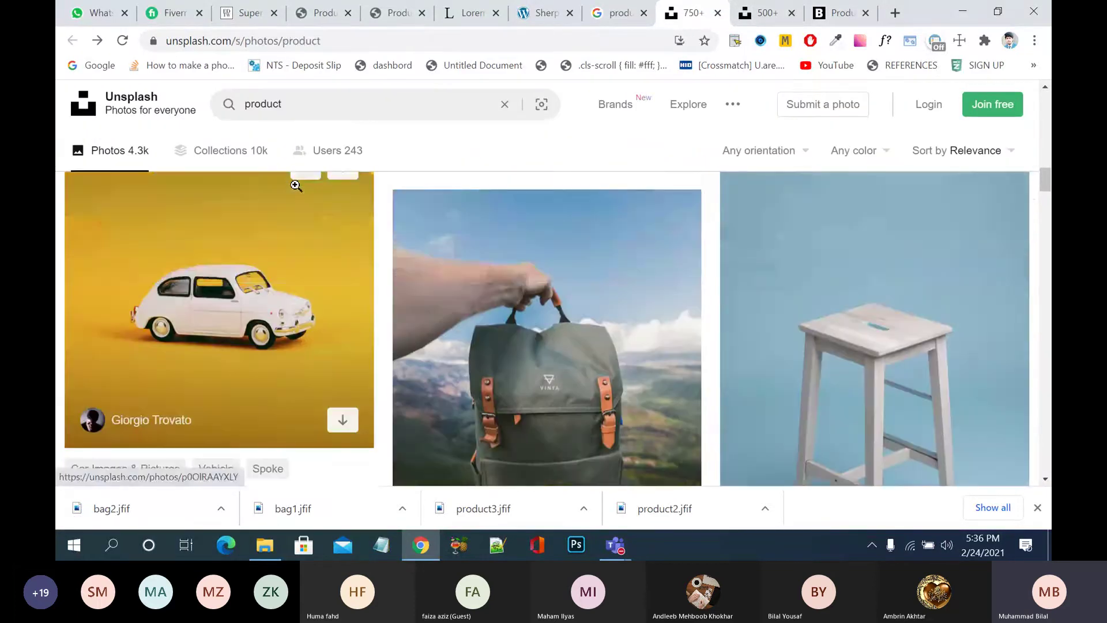
# - Save the pink shoe photo to the Desktop as shoes1
pyautogui.scroll(-8, 295, 191)
pyautogui.scroll(8, 452, 237)
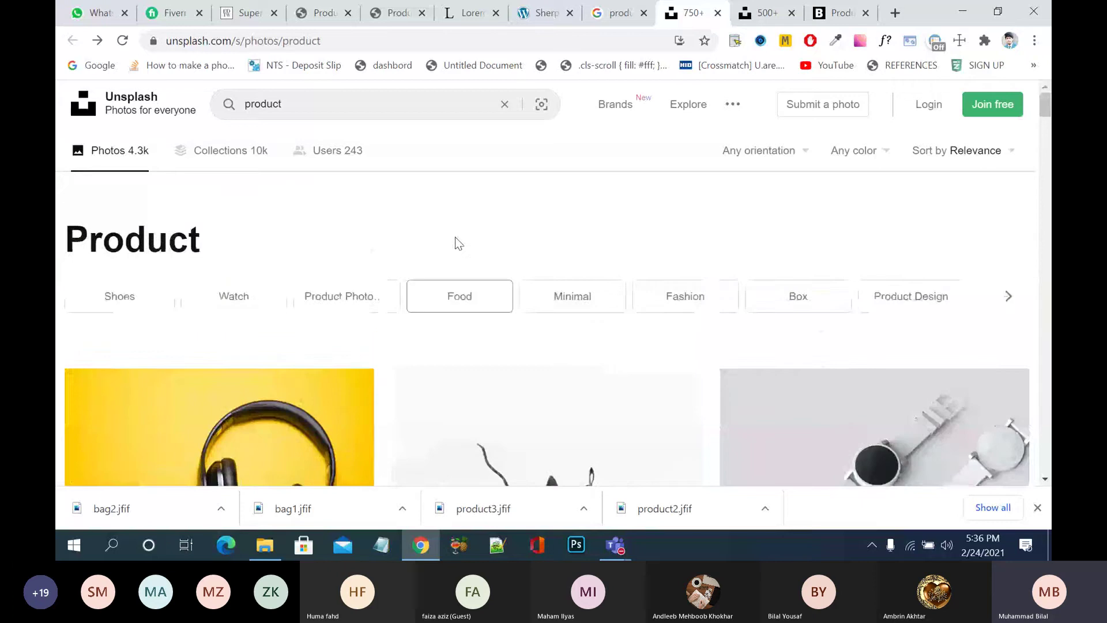
pyautogui.scroll(-4, 455, 238)
pyautogui.click(455, 237)
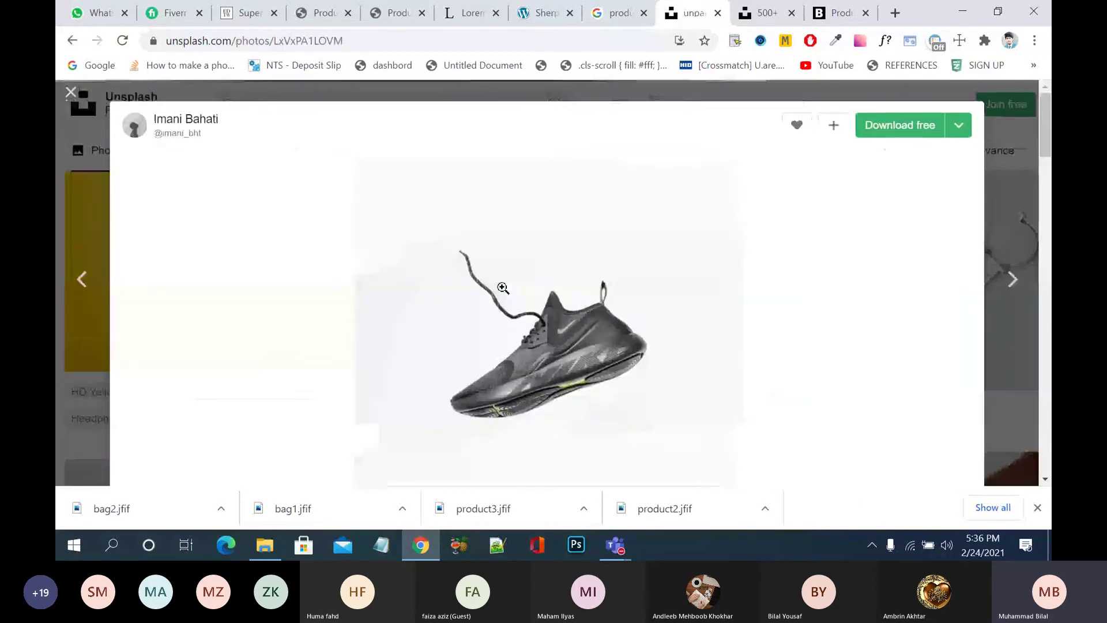
pyautogui.scroll(-5, 503, 287)
pyautogui.scroll(-3, 503, 288)
pyautogui.click(503, 288)
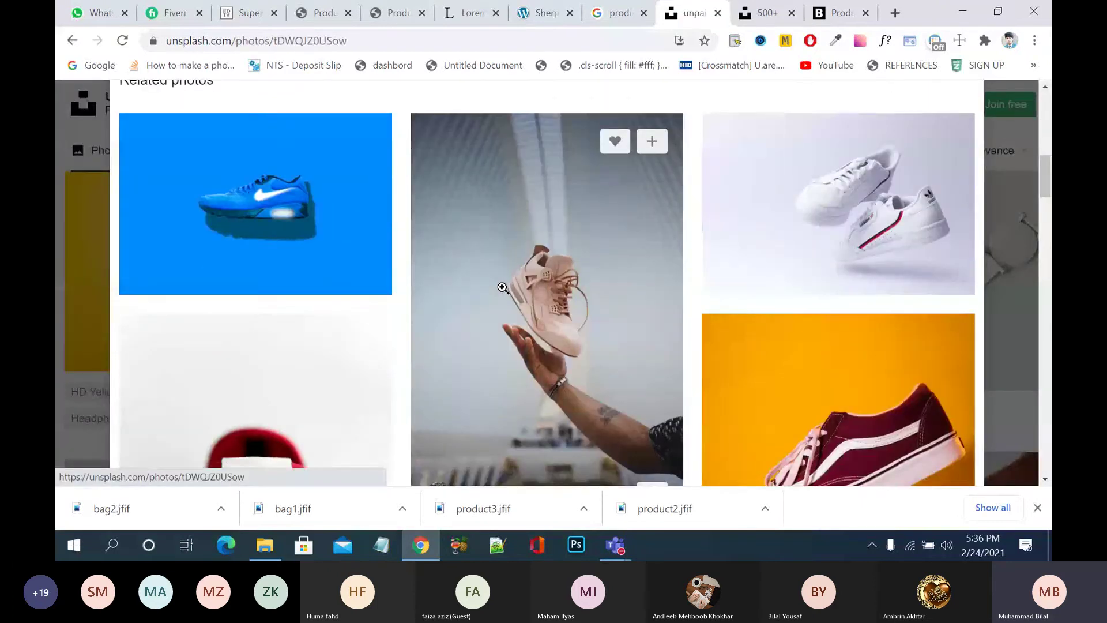
pyautogui.rightClick(503, 287)
pyautogui.click(549, 318)
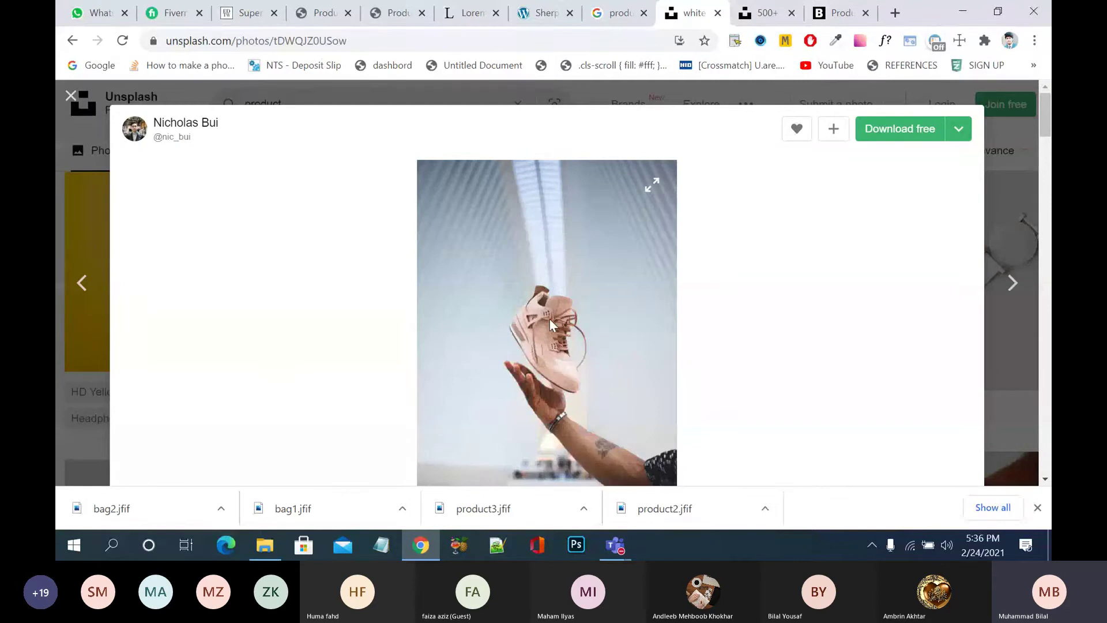
pyautogui.write('shoes1')
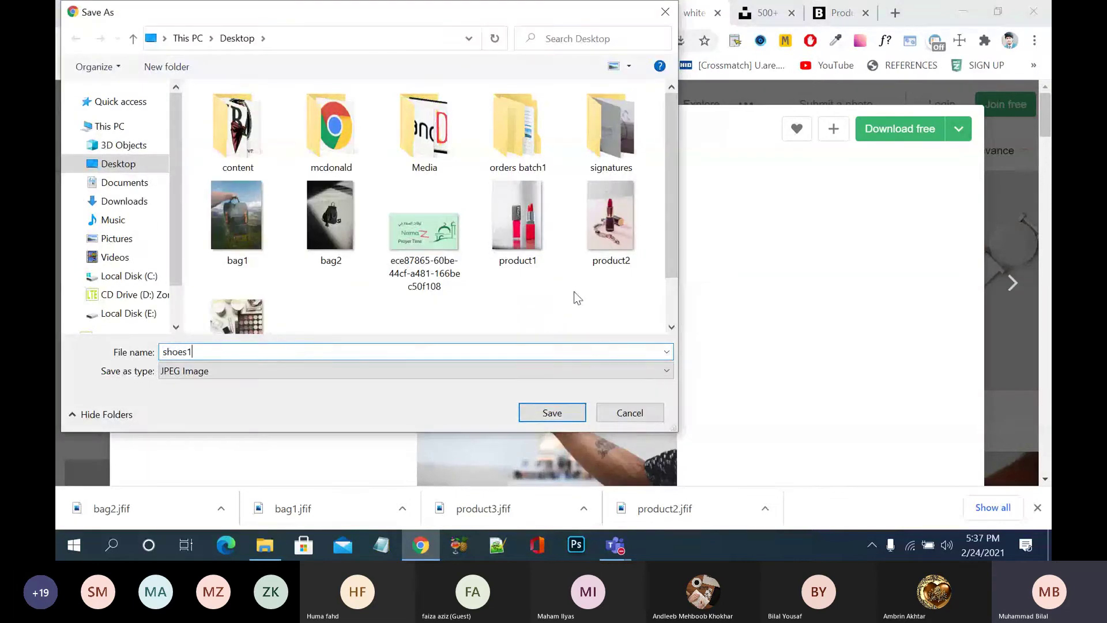
pyautogui.click(553, 413)
# - Save the green sneakers on yellow photo to the Desktop as shoes2
pyautogui.scroll(-10, 763, 358)
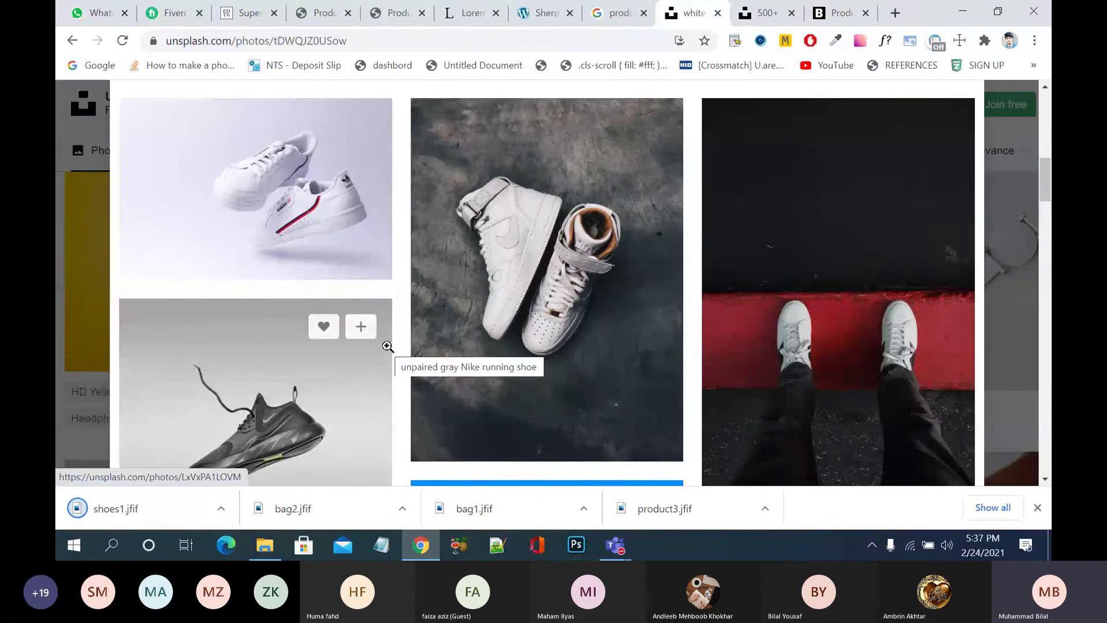
pyautogui.scroll(-5, 387, 347)
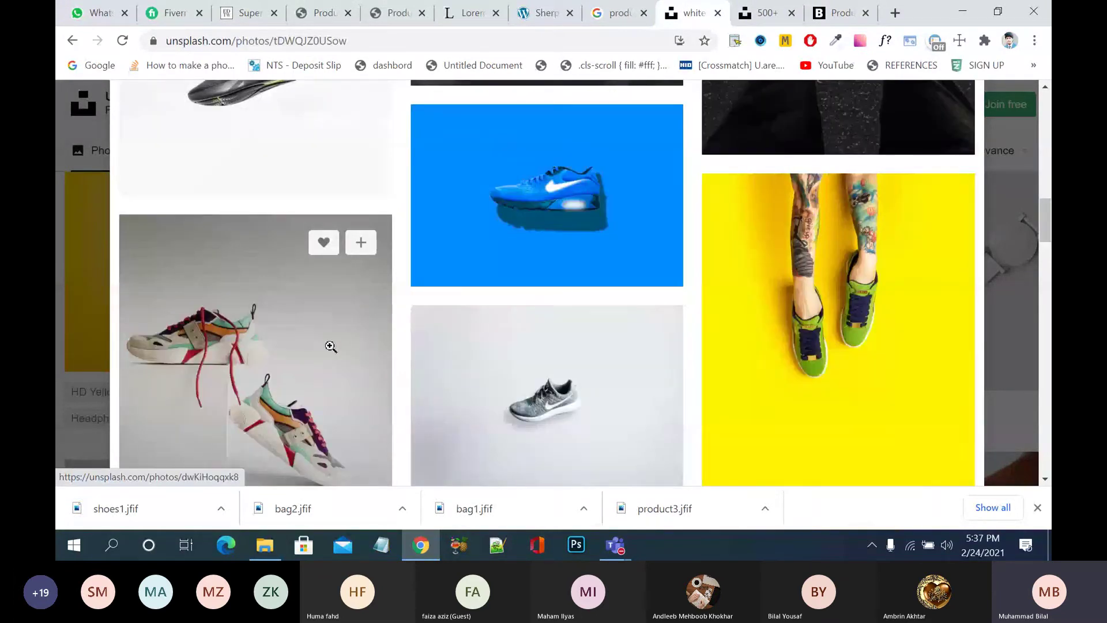
pyautogui.click(801, 289)
pyautogui.rightClick(659, 264)
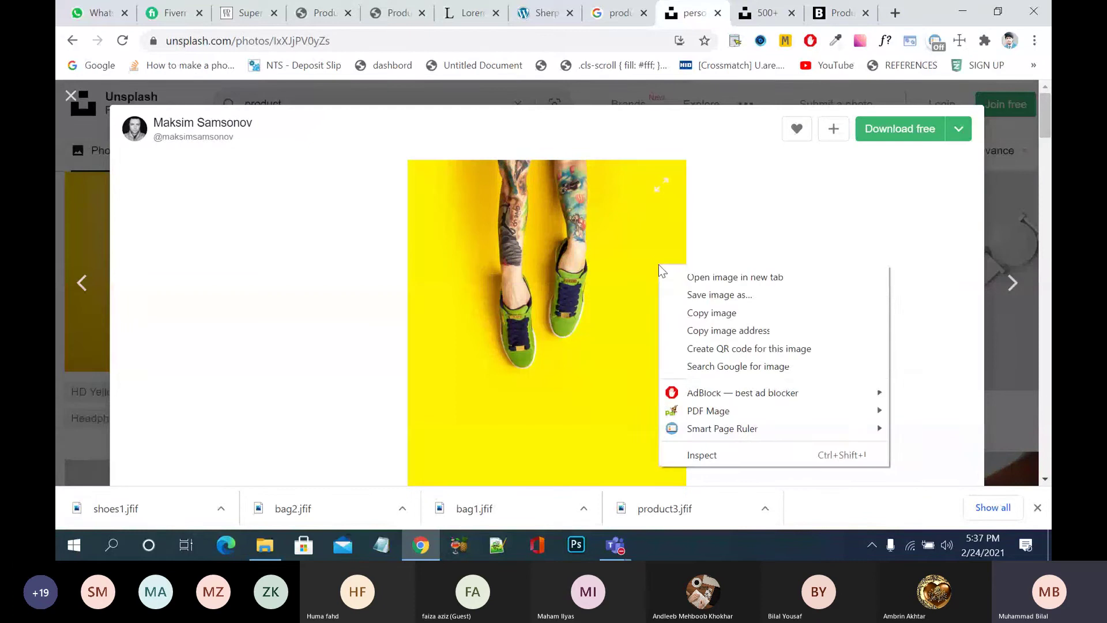
pyautogui.click(694, 292)
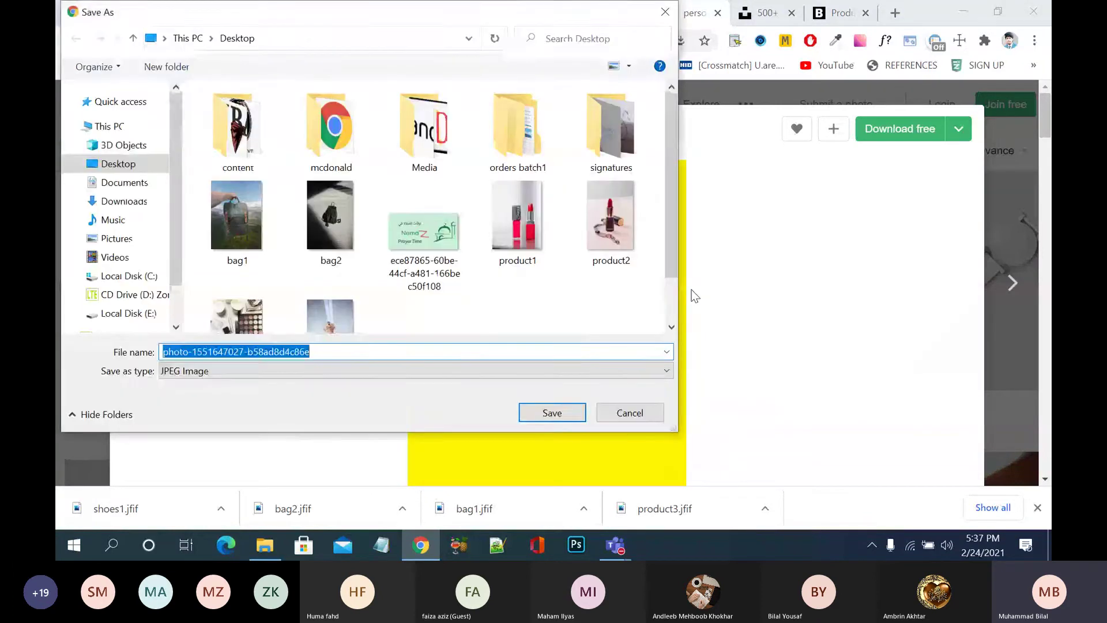
pyautogui.write('shoes')
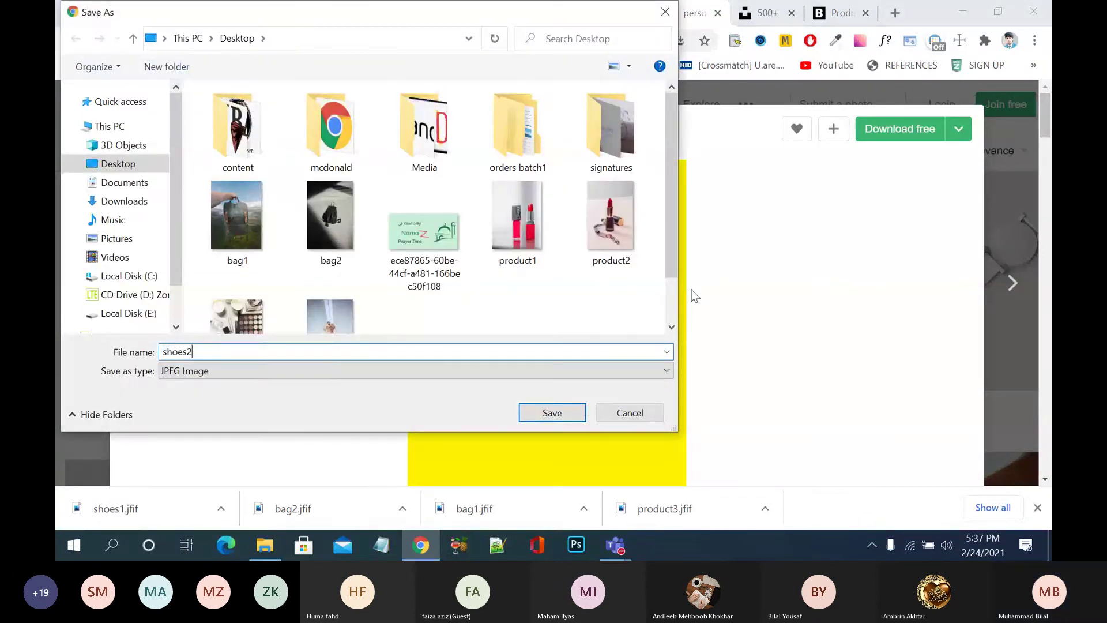
pyautogui.write('2')
pyautogui.click(551, 413)
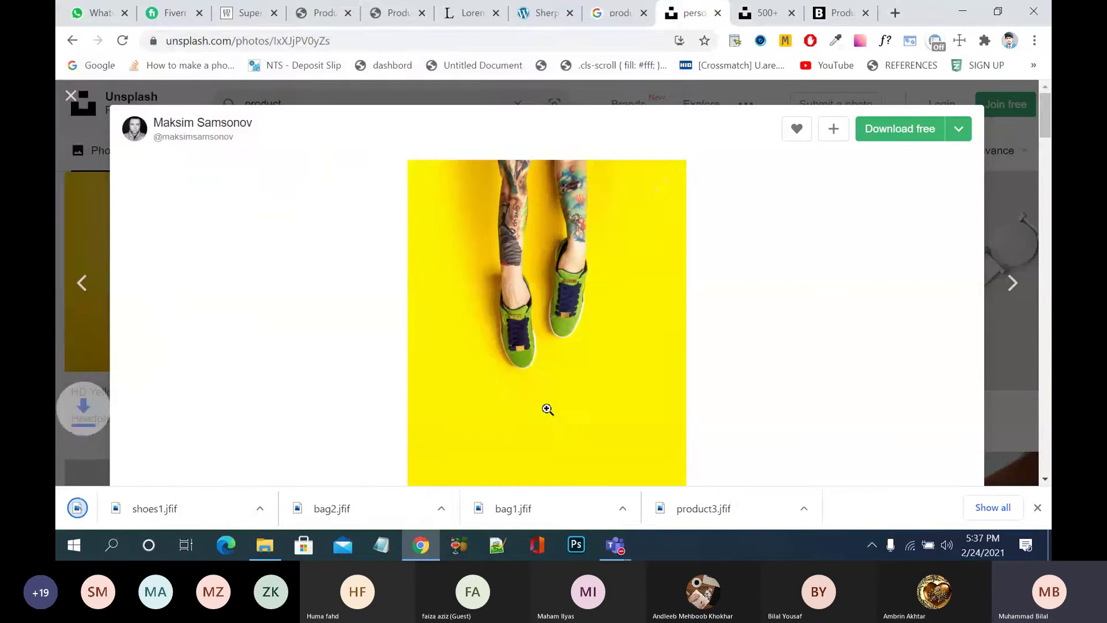
# - Close the extra tabs and start a new product titled 'Lipstick flan flan'
pyautogui.click(718, 12)
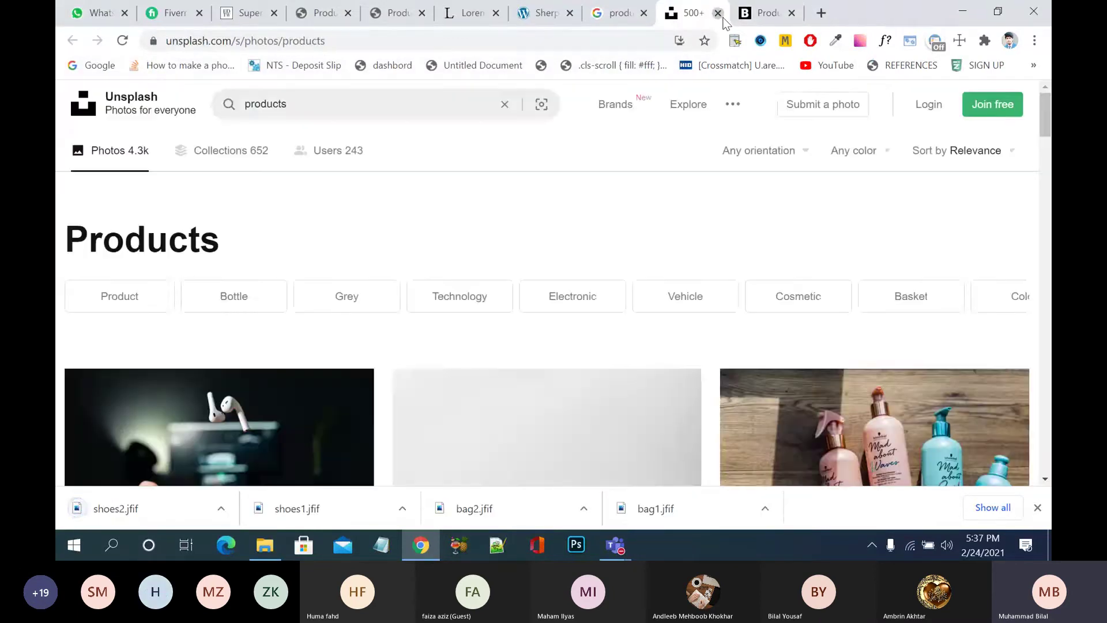
pyautogui.click(718, 12)
pyautogui.click(721, 14)
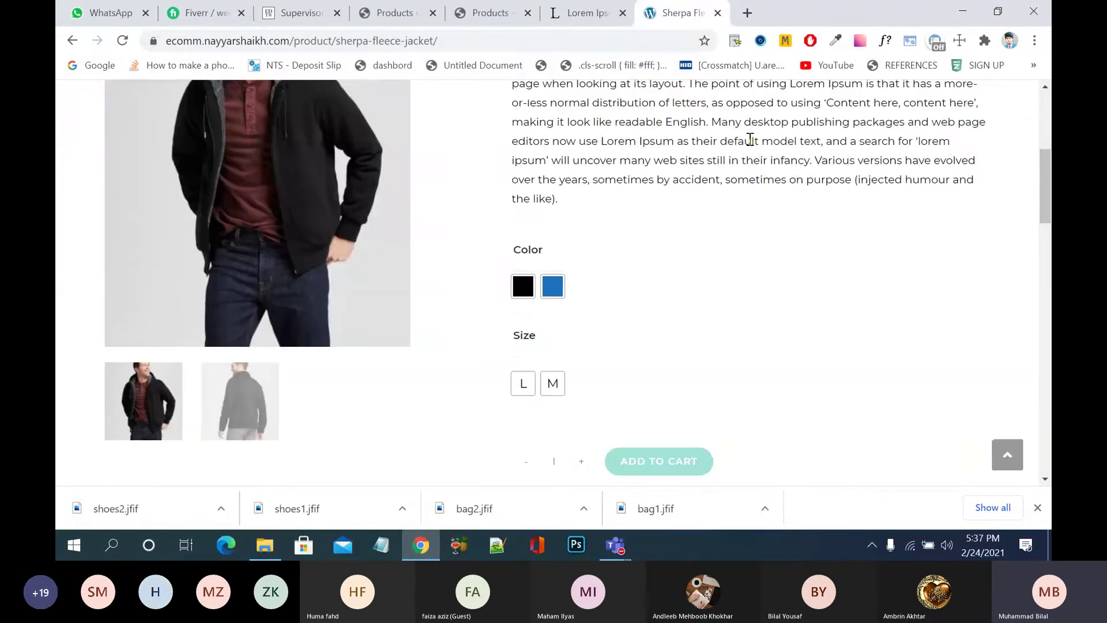
pyautogui.click(476, 17)
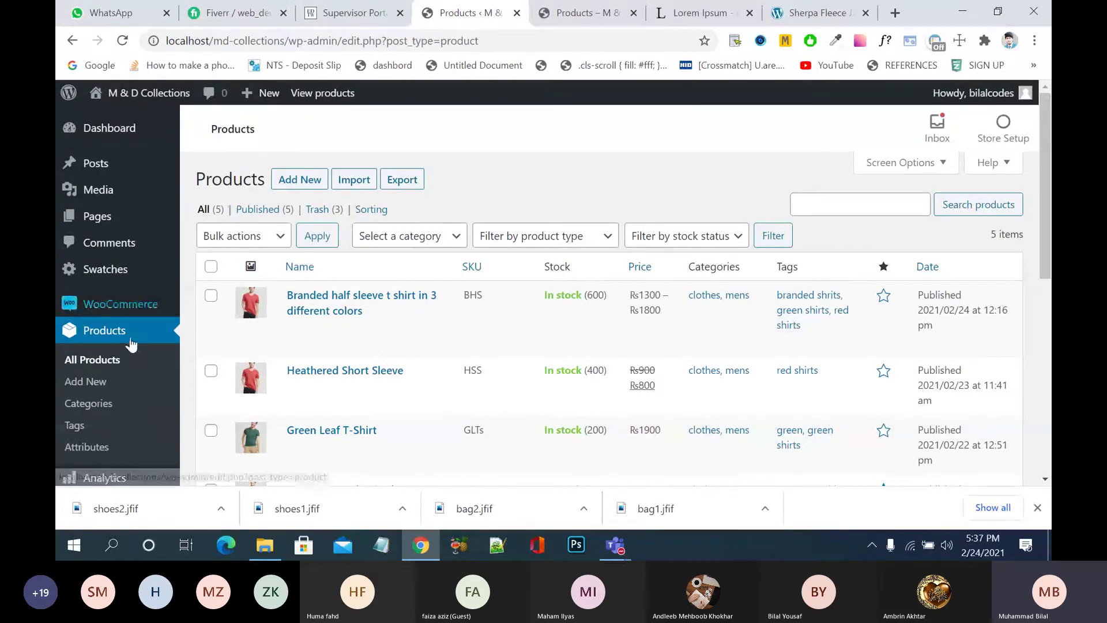
pyautogui.click(99, 385)
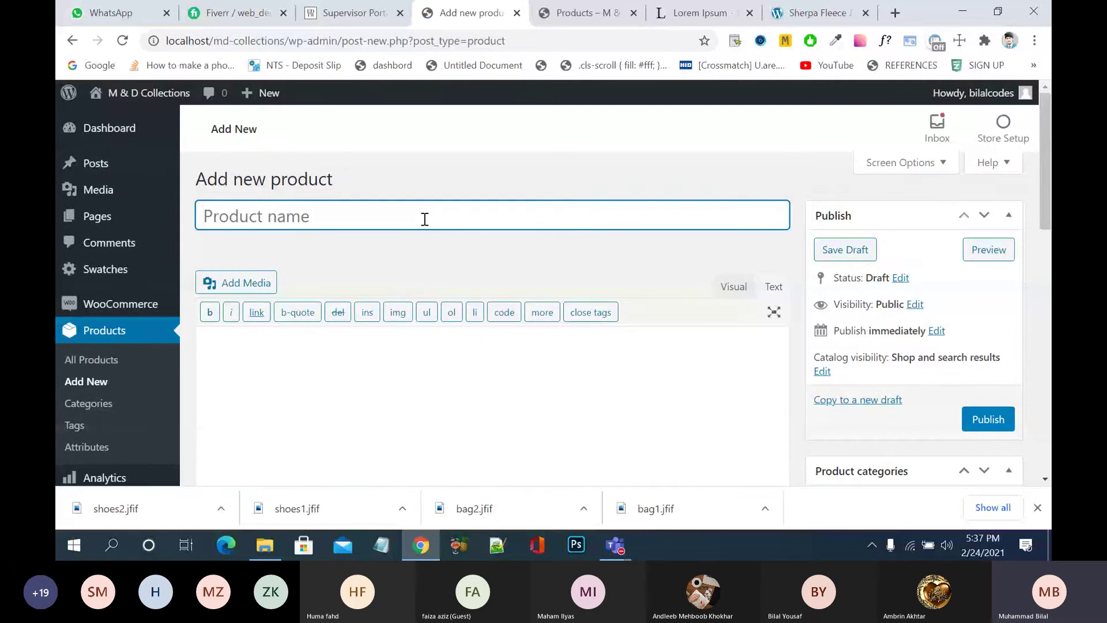
pyautogui.write('Li')
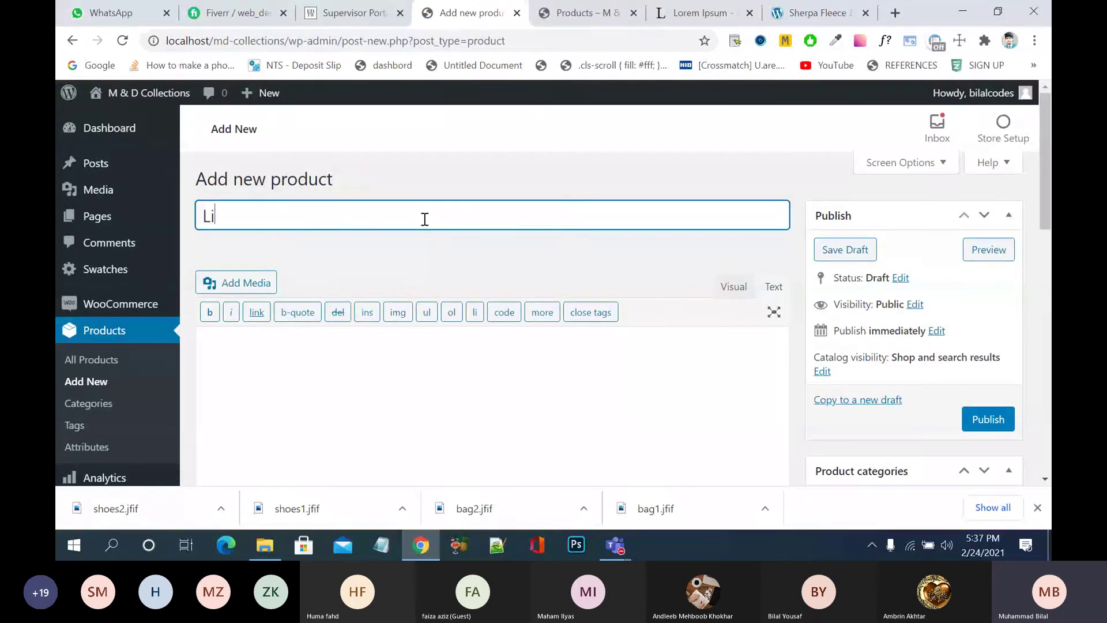
pyautogui.write('pstick')
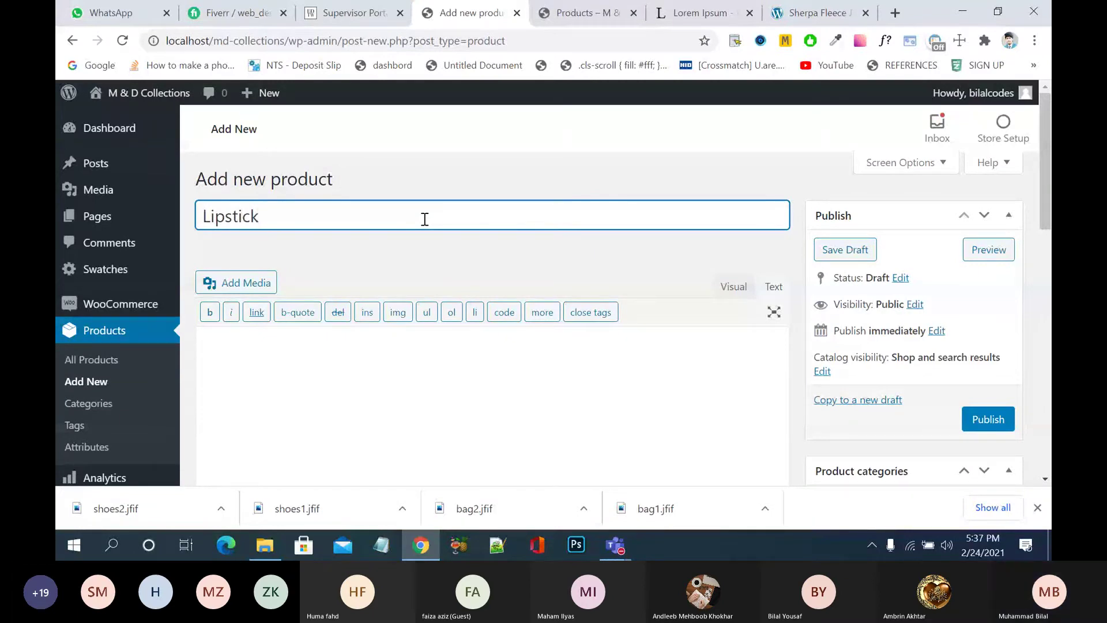
pyautogui.write(' flan flan')
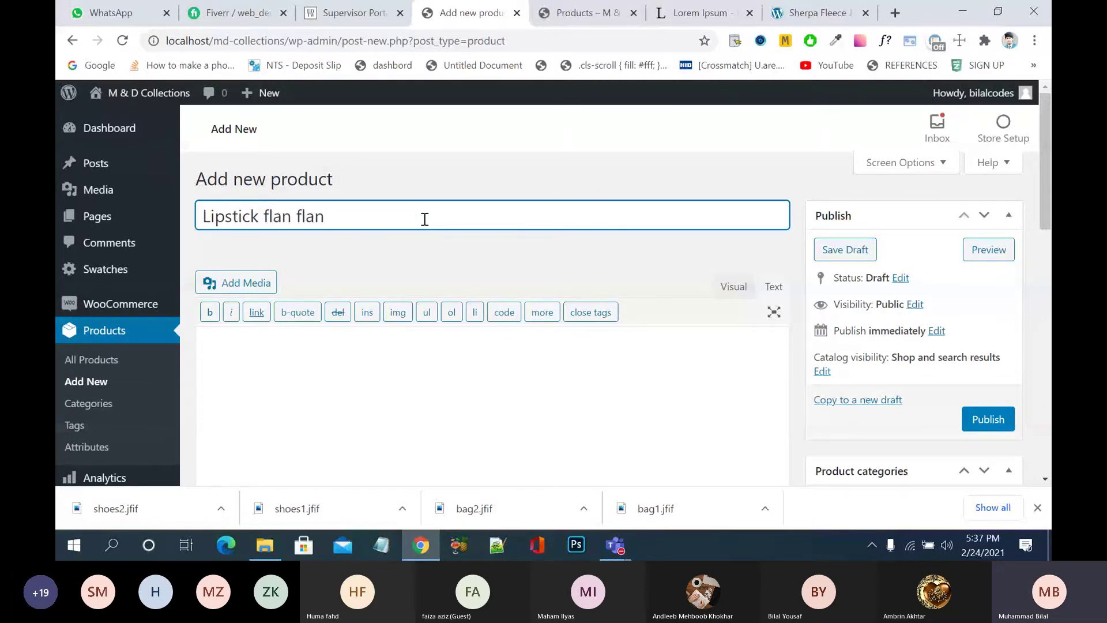
# - Paste the Lorem Ipsum paragraph as the product description
pyautogui.scroll(-2, 457, 267)
pyautogui.click(459, 266)
pyautogui.write('half sleeve')
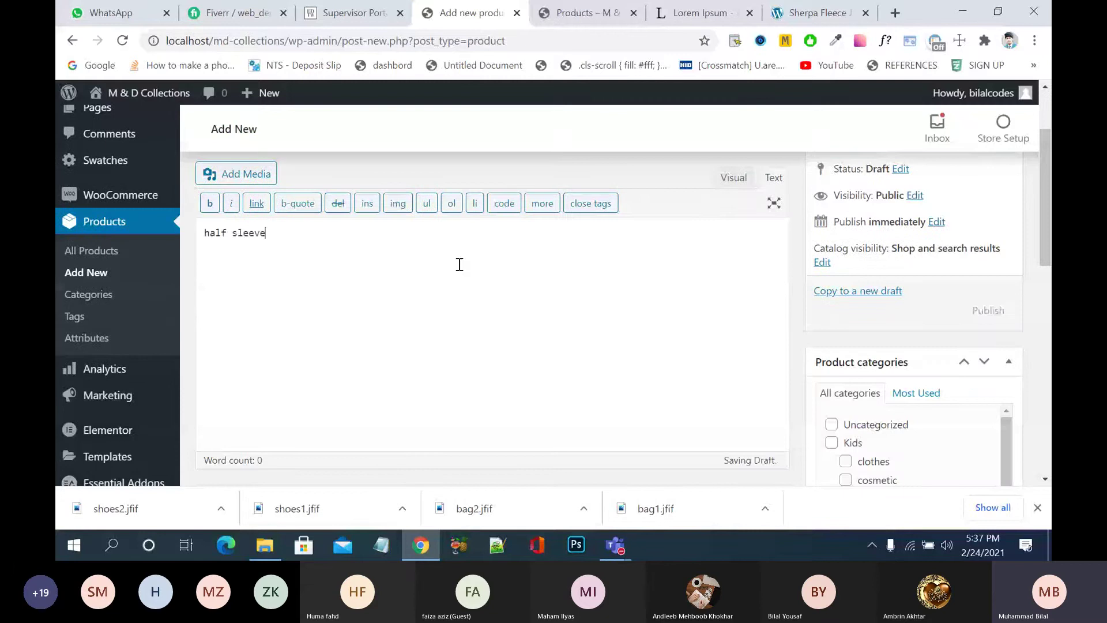
pyautogui.hotkey('ctrl', 'a')
pyautogui.press('BackSpace')
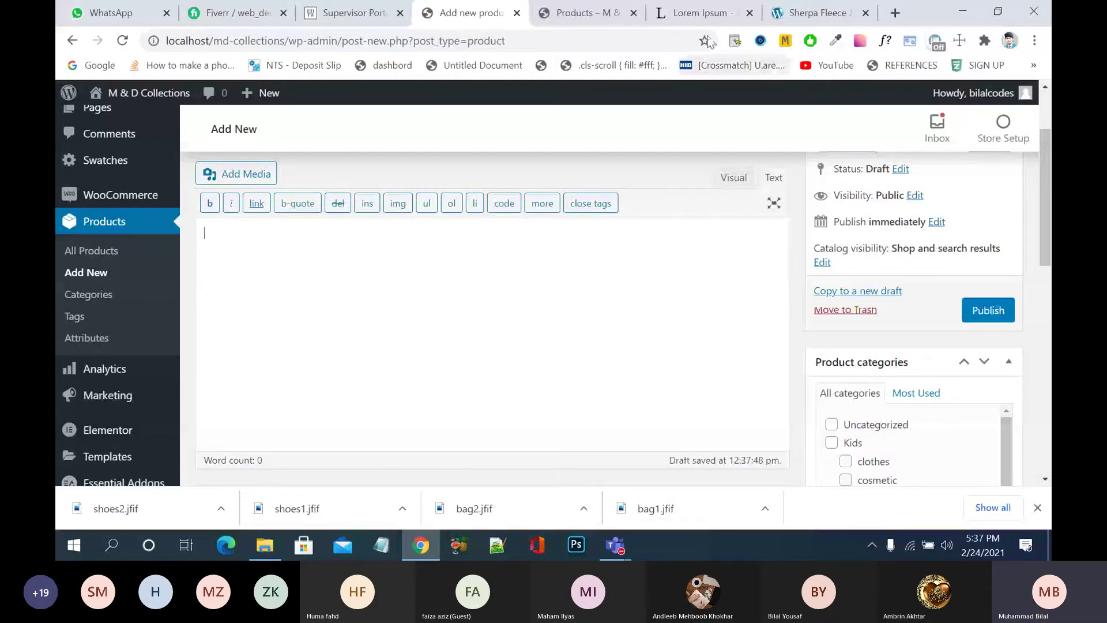
pyautogui.click(699, 12)
pyautogui.click(551, 17)
pyautogui.click(485, 17)
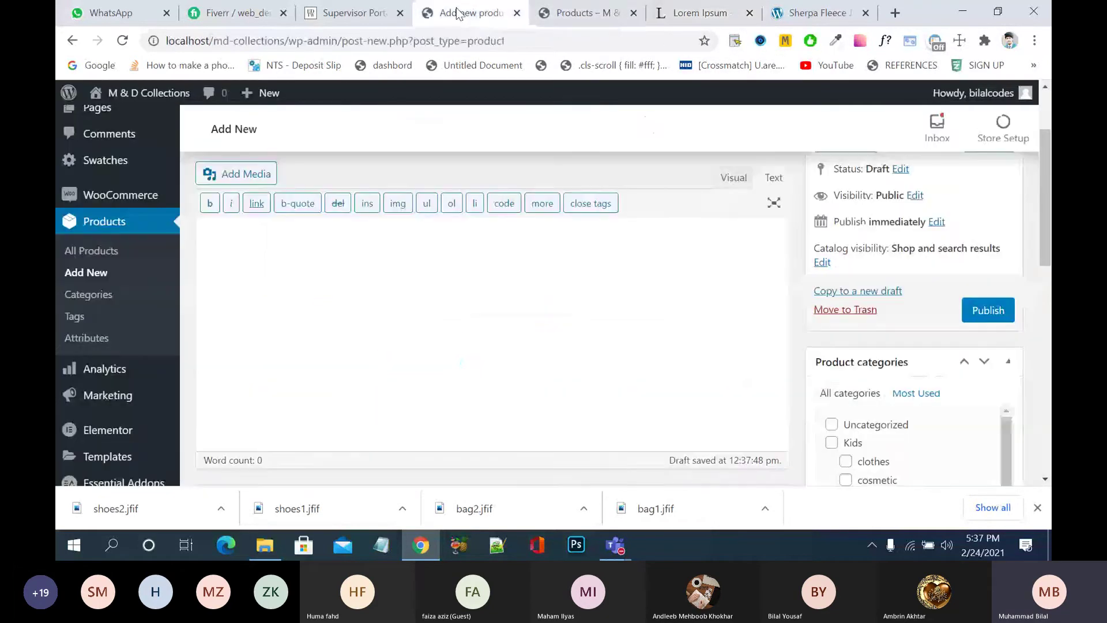
pyautogui.write("Lorem Ipsum is simply dummy text of the printing and typesetting industry. Lorem Ipsum has been the industry's standard dummy text ever since the 1500s, when an unknown printer took a galley of type and scrambled it to make a type specimen book. It has survived not only five centuries, but also the leap into electronic typesetting, remaining essentially unchanged. It was popularised in the 1960s with the release of Letraset sheets containing Lorem Ipsum passages, and more recently with desktop publishing software like Aldus PageMaker including versions of Lorem Ipsum.")
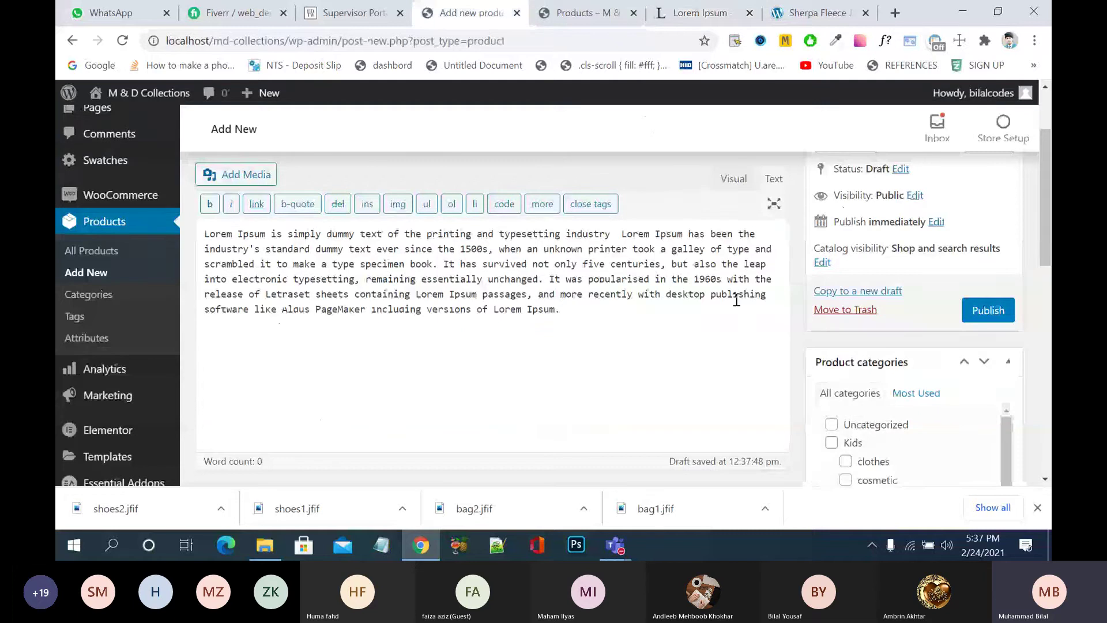
# - Expand the OceanWP settings and open the content layout choices
pyautogui.moveTo(1048, 198); pyautogui.dragTo(1049, 287)
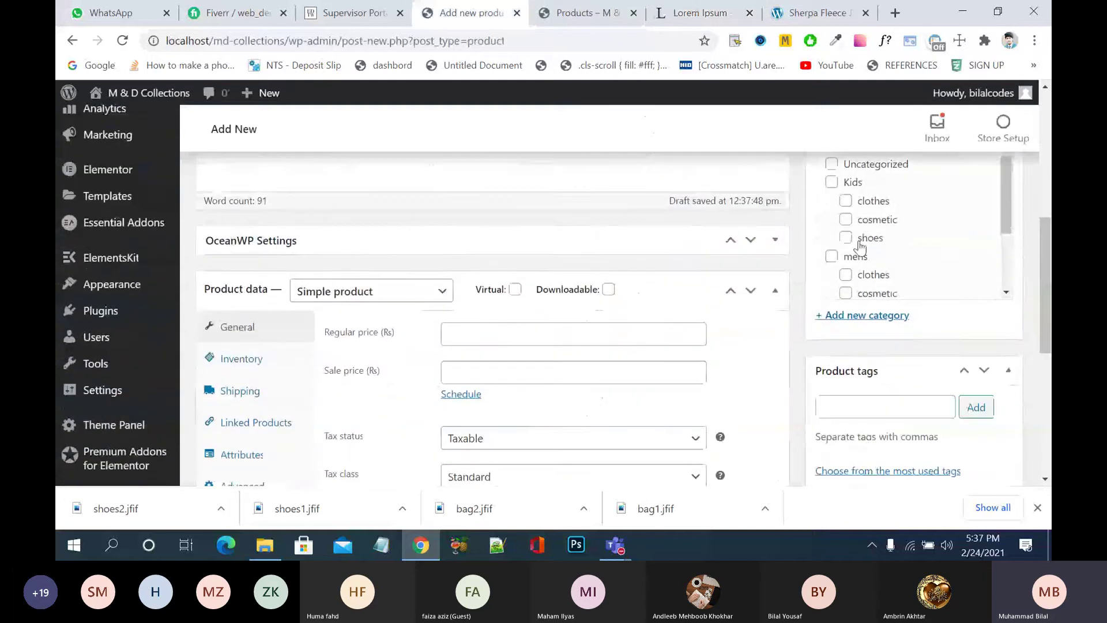
pyautogui.click(692, 234)
pyautogui.click(523, 325)
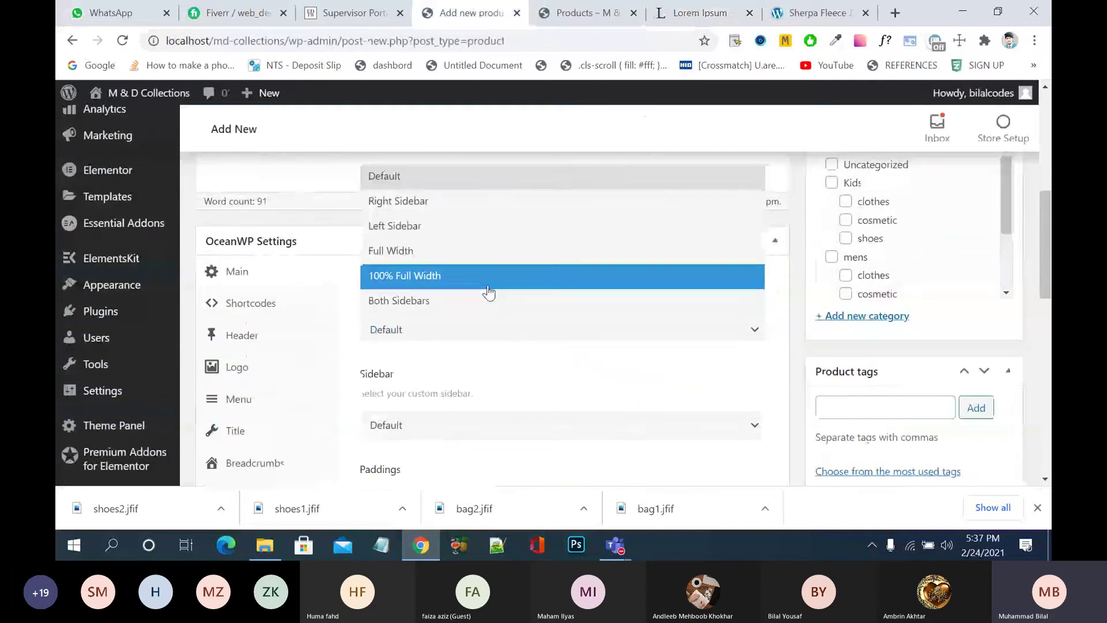
# - Set the OceanWP content layout to Full Width and collapse its settings box
pyautogui.click(493, 259)
pyautogui.click(491, 243)
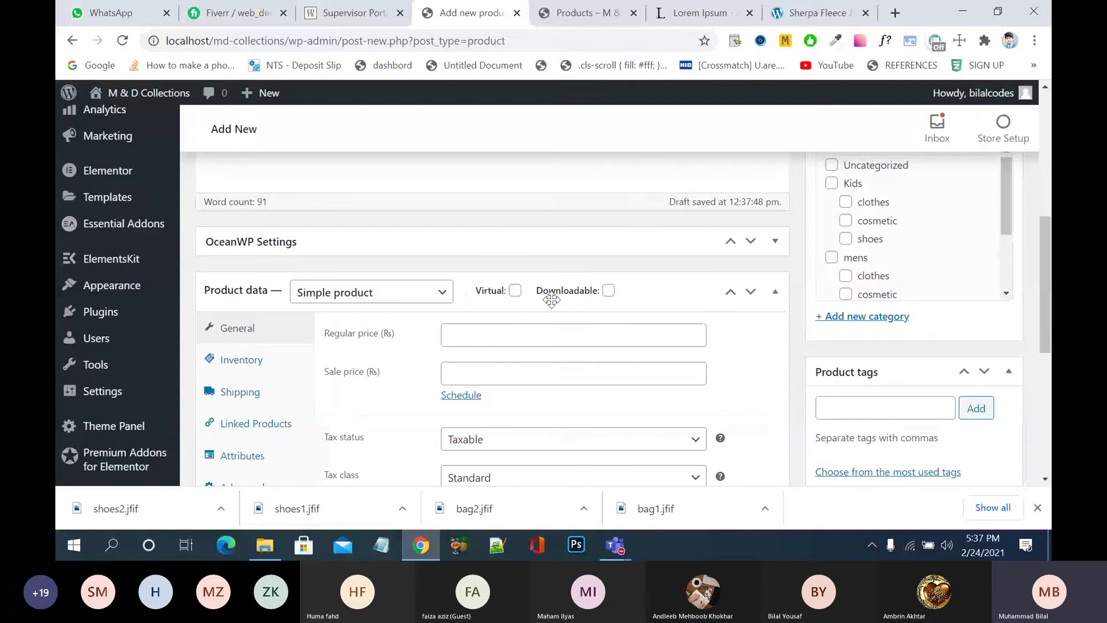
pyautogui.scroll(-3, 558, 304)
# - Make the product a Variable product with tax class GST 10
pyautogui.click(411, 191)
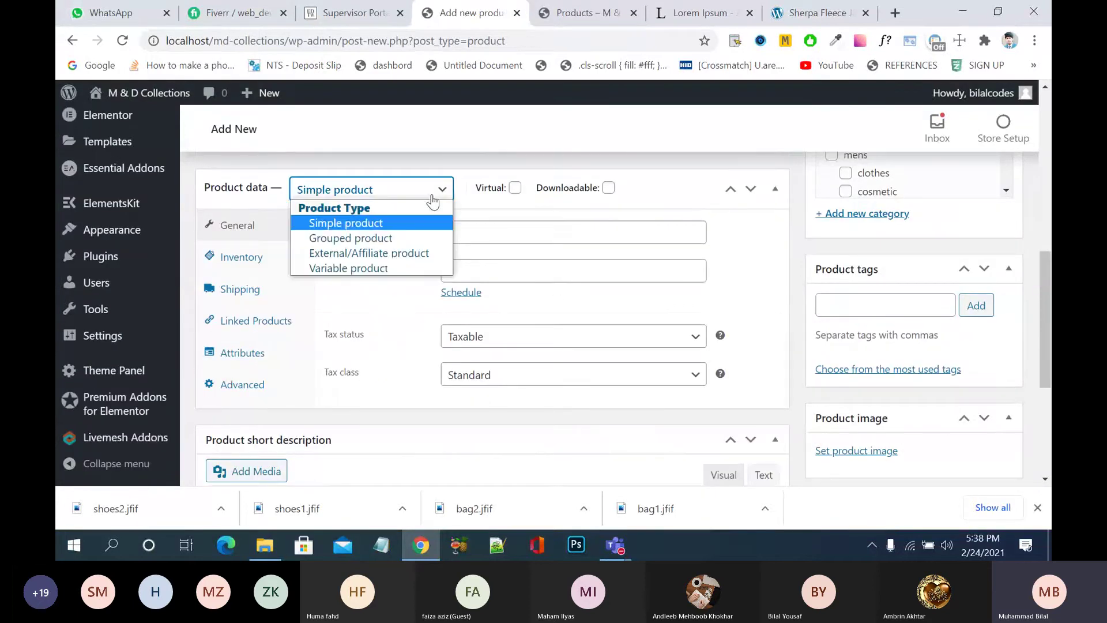
pyautogui.click(396, 268)
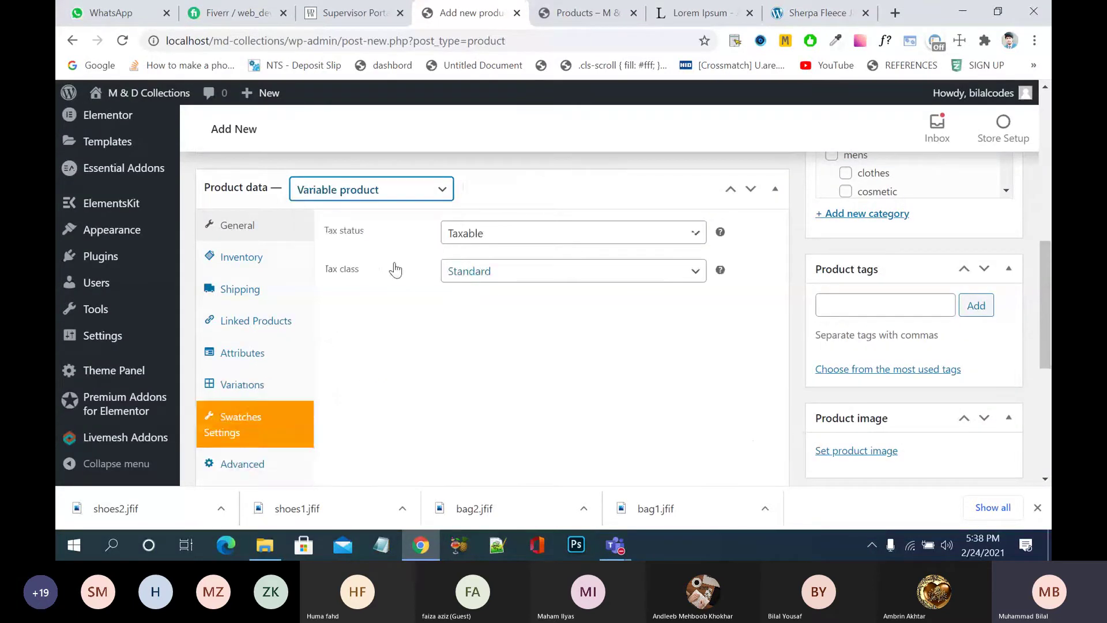
pyautogui.click(523, 278)
pyautogui.click(517, 305)
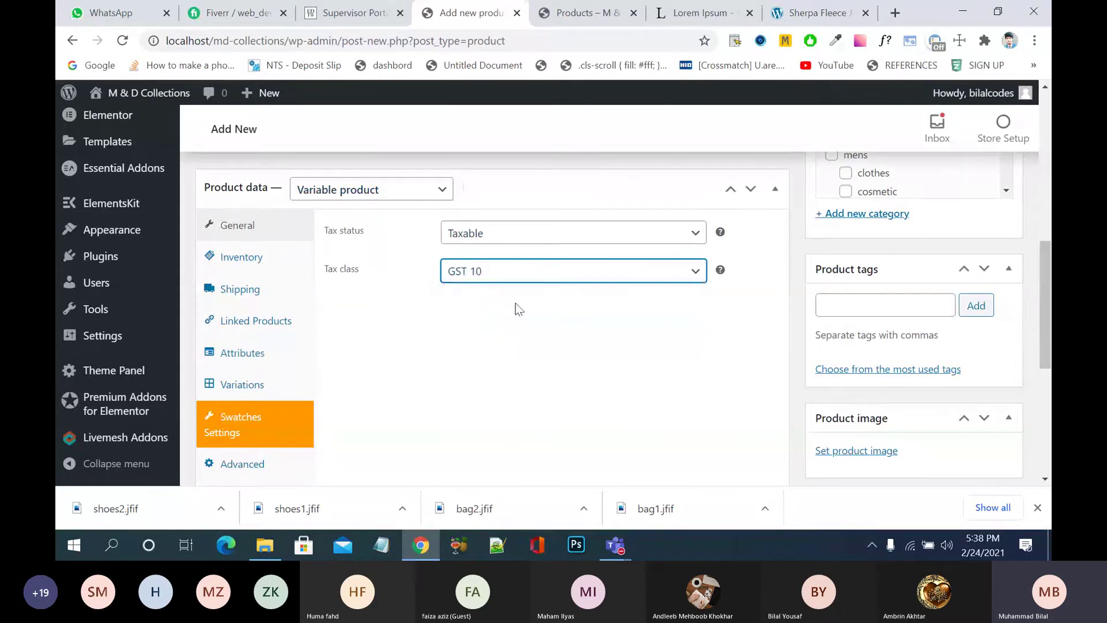
# - Set SKU LS and enable stock management with quantity 200 and low-stock threshold 10
pyautogui.click(245, 258)
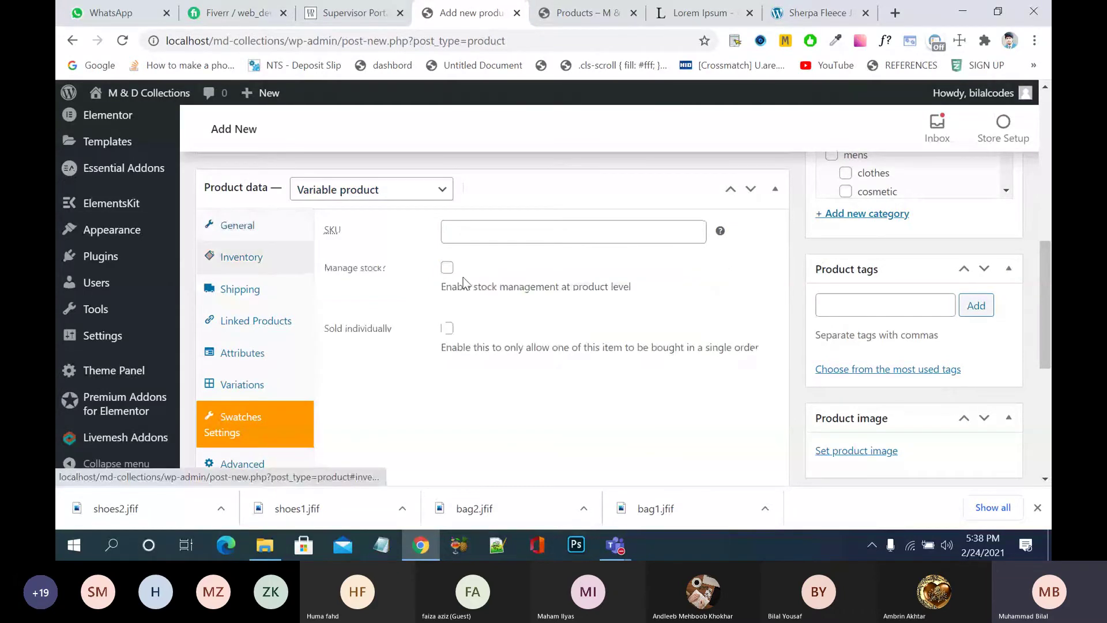
pyautogui.click(478, 236)
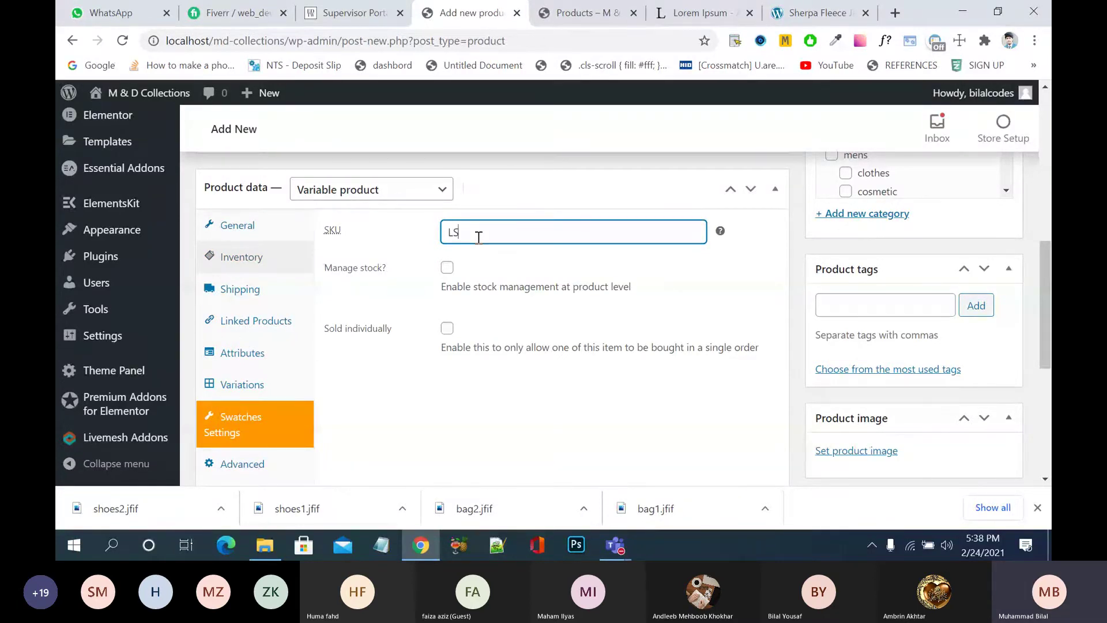
pyautogui.click(447, 268)
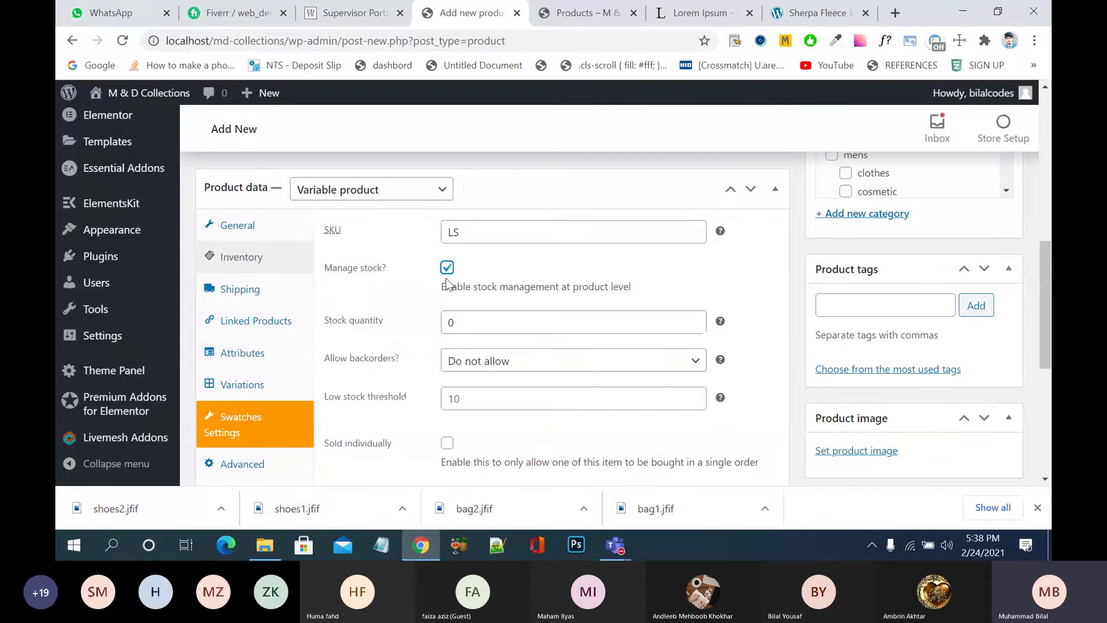
pyautogui.click(473, 323)
pyautogui.press('BackSpace')
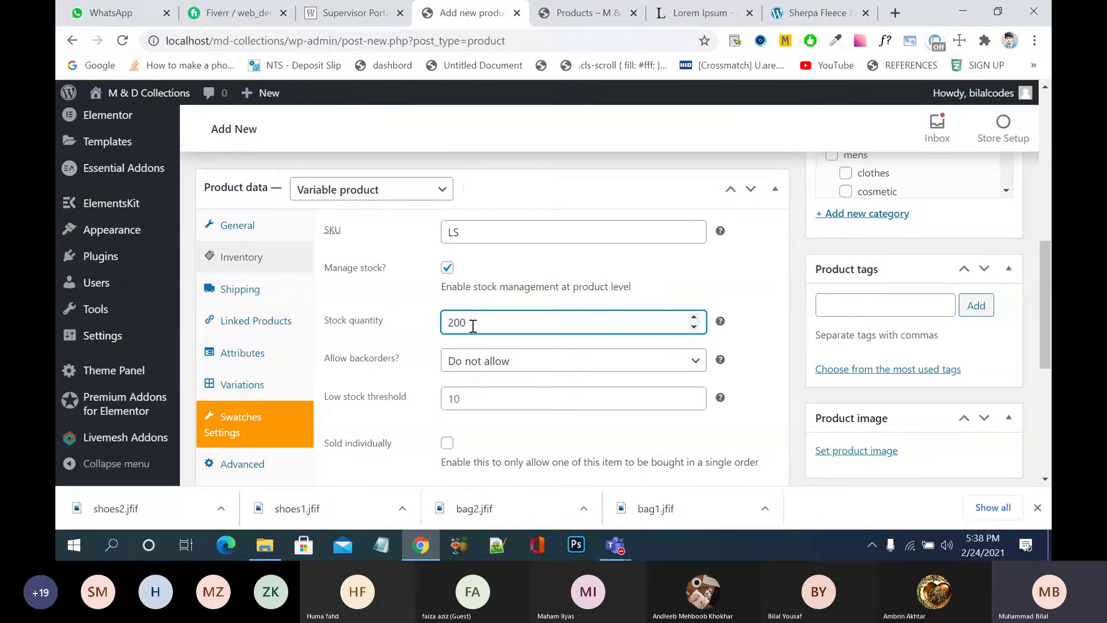
pyautogui.click(484, 398)
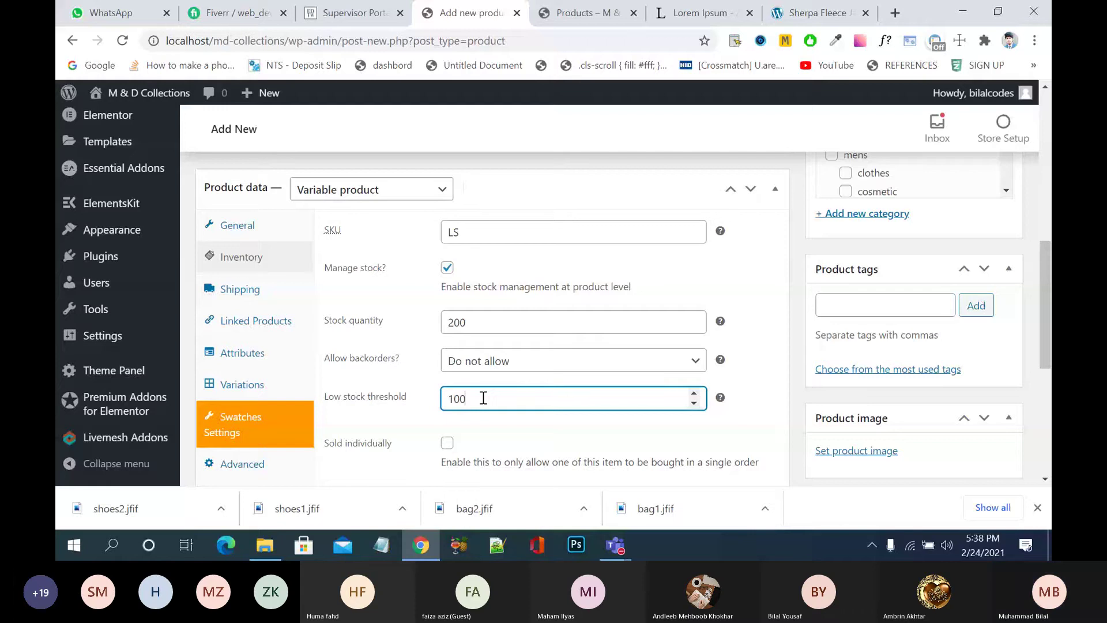
pyautogui.press('BackSpace')
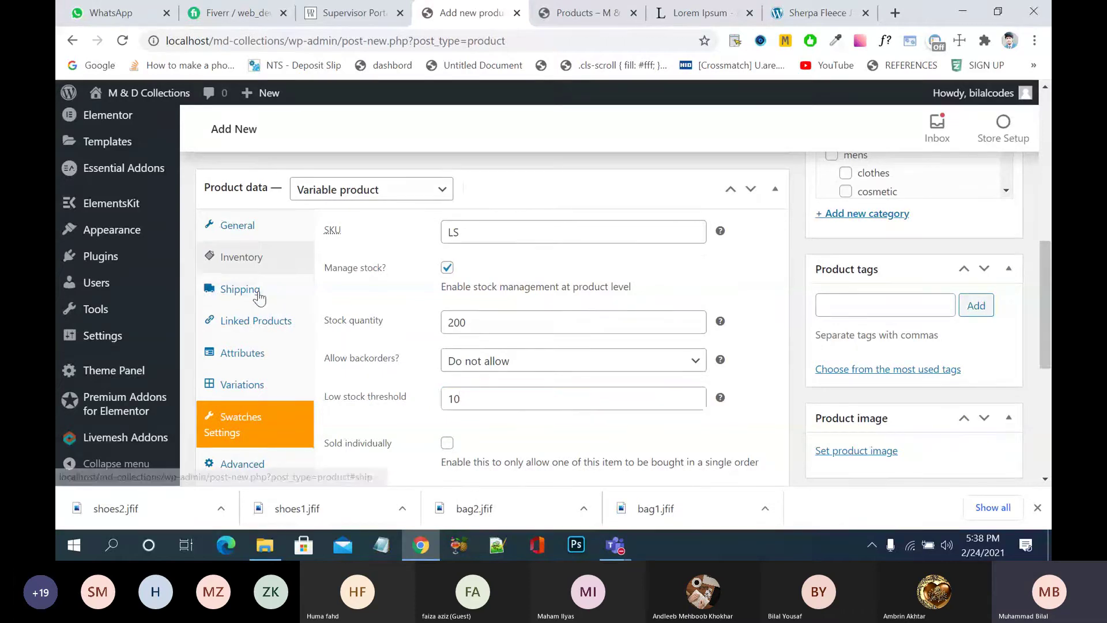
# - Assign the Cosmetic Products shipping class to the product
pyautogui.click(242, 290)
pyautogui.click(506, 317)
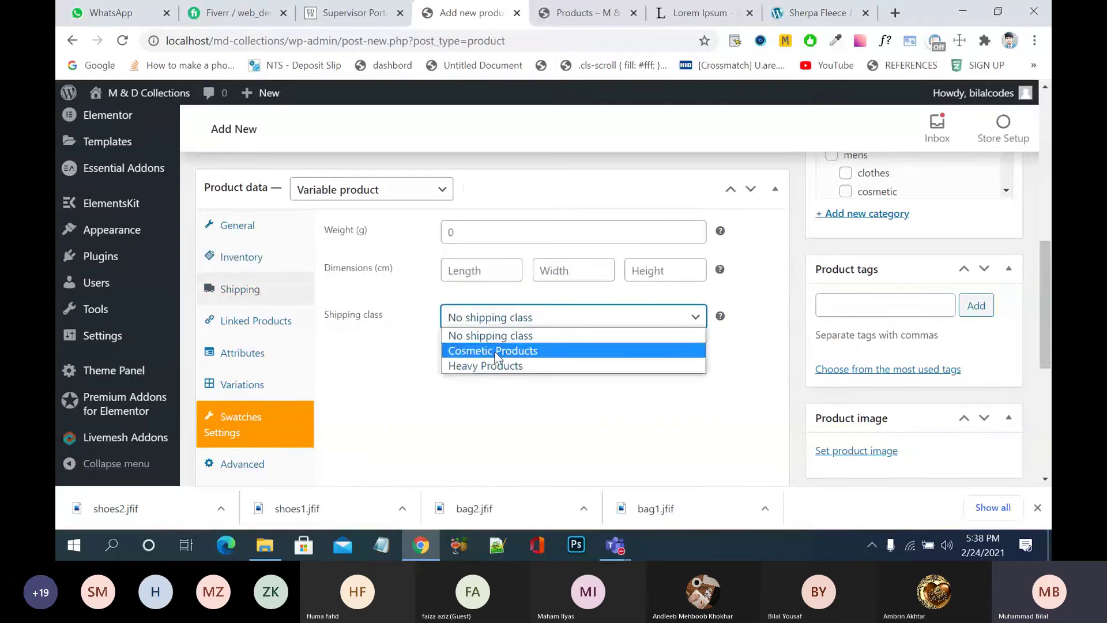
pyautogui.click(485, 351)
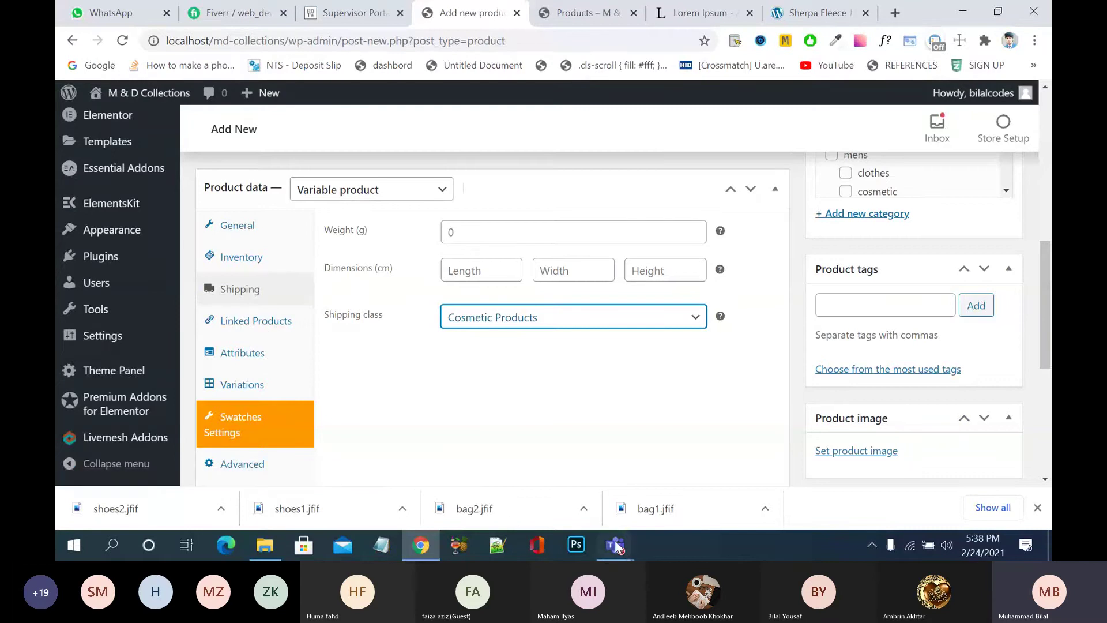
# - Admit the waiting participant from the meeting lobby, then return to the product editor
pyautogui.moveTo(615, 540)
pyautogui.click(824, 473)
pyautogui.click(934, 433)
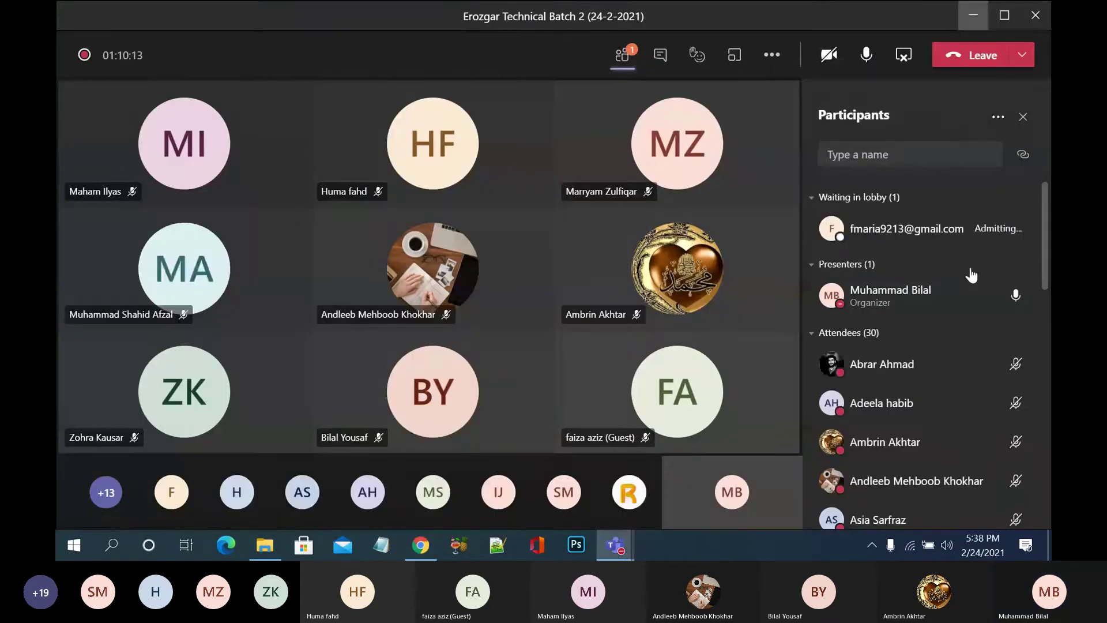
pyautogui.click(984, 231)
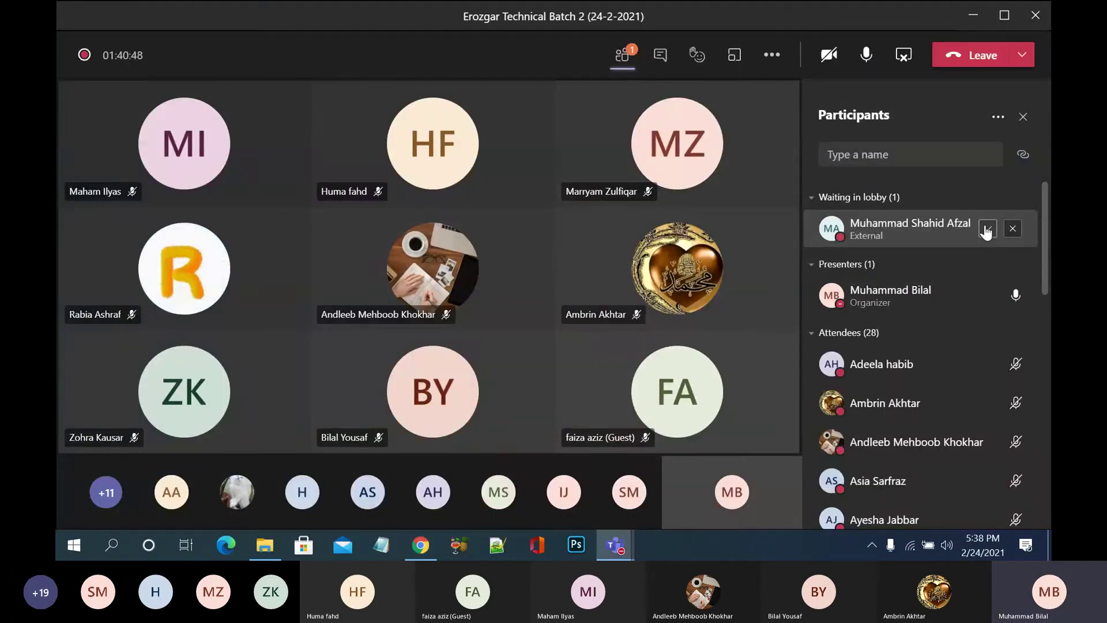
pyautogui.click(973, 17)
pyautogui.scroll(-1, 462, 378)
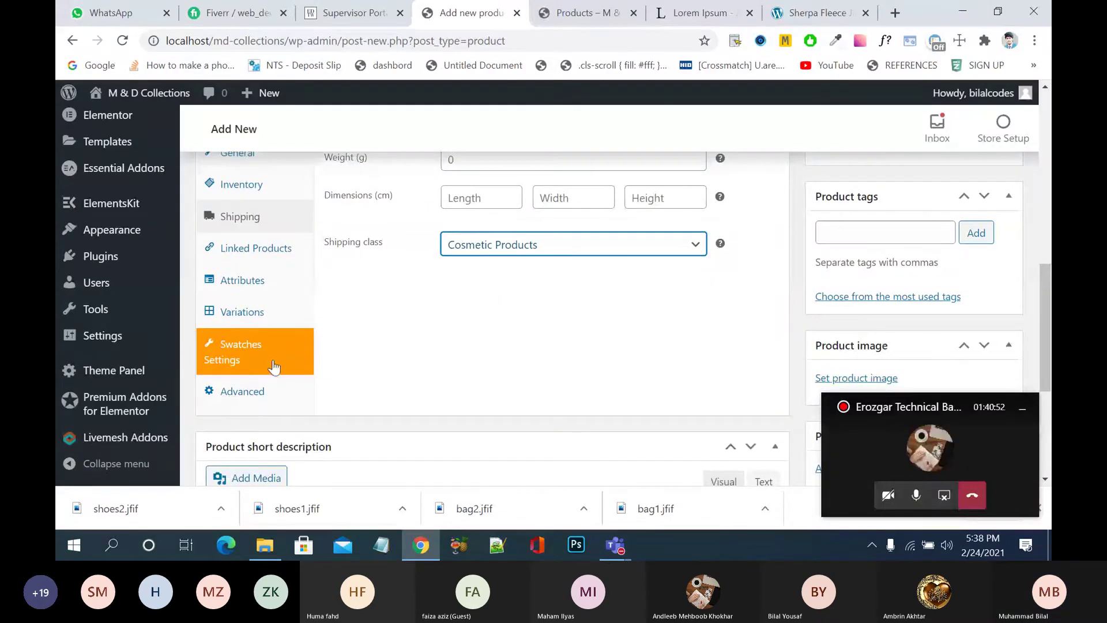
# - Add the Color attribute to the product and give it the value Red
pyautogui.click(257, 281)
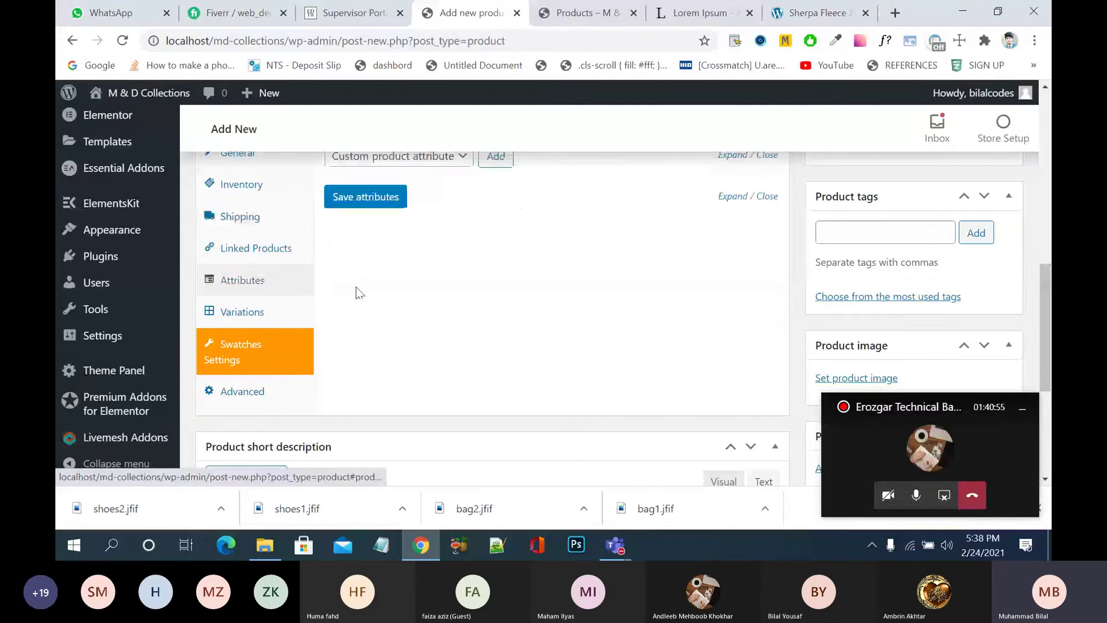
pyautogui.scroll(1, 389, 305)
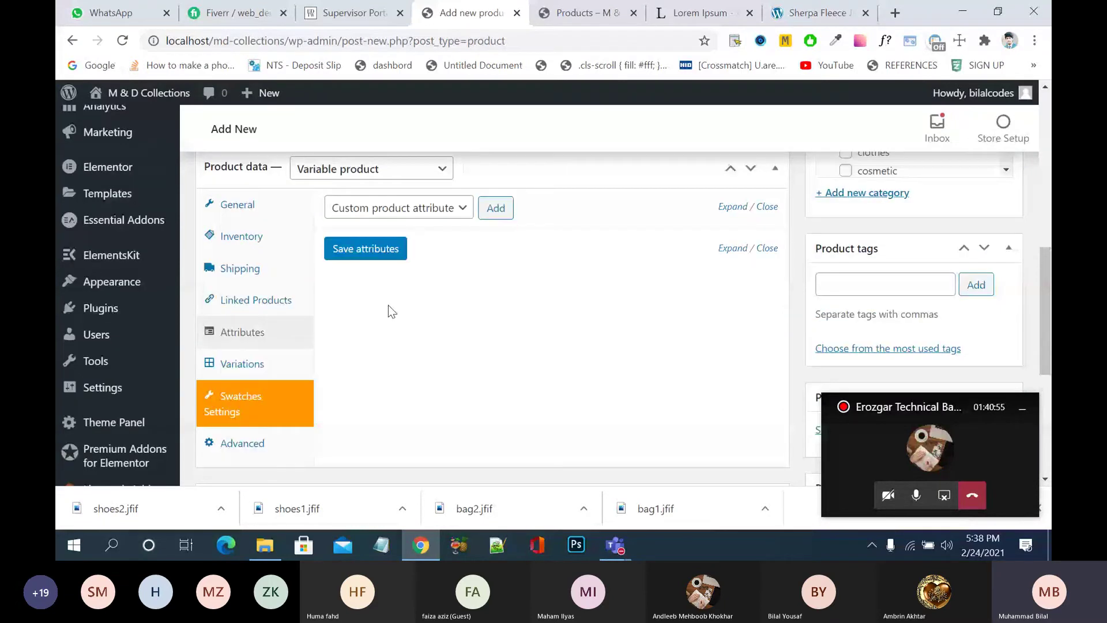
pyautogui.scroll(1, 388, 306)
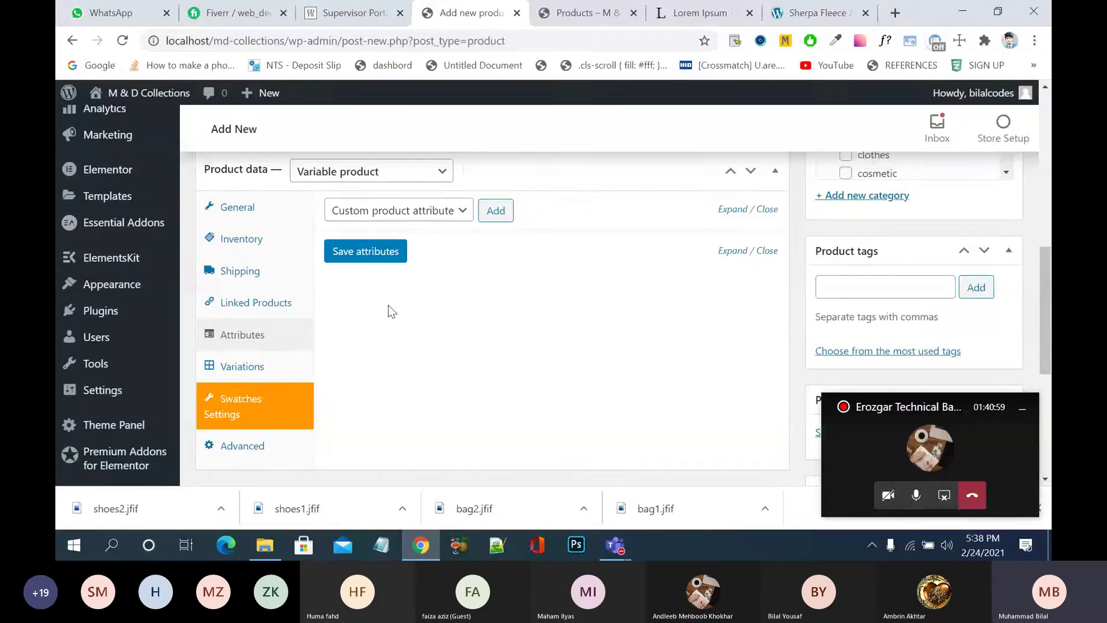
pyautogui.click(464, 218)
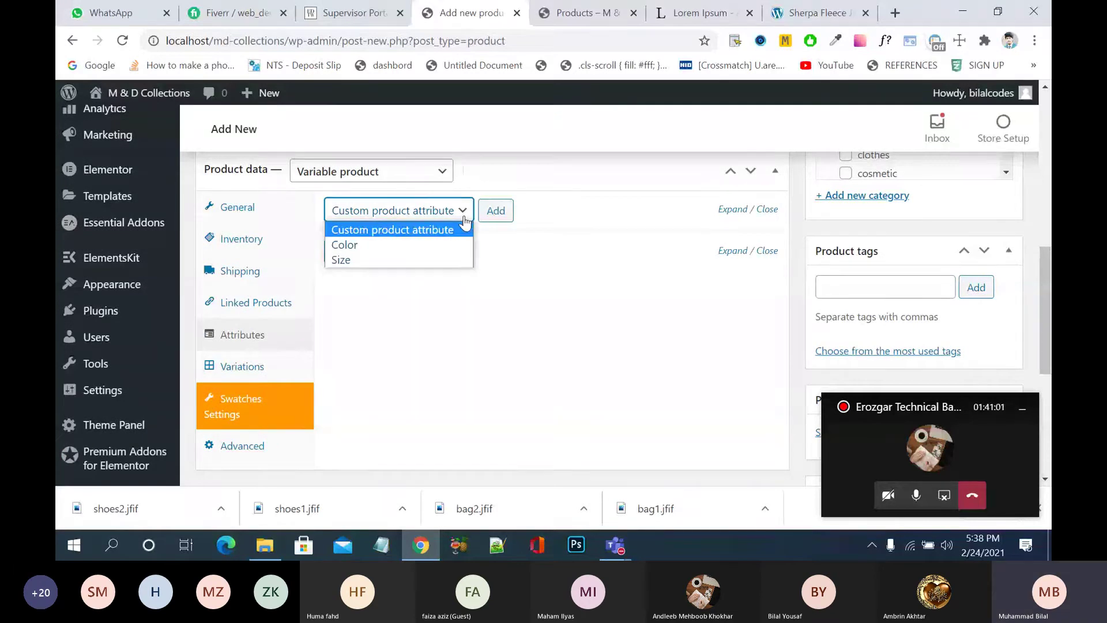
pyautogui.click(466, 244)
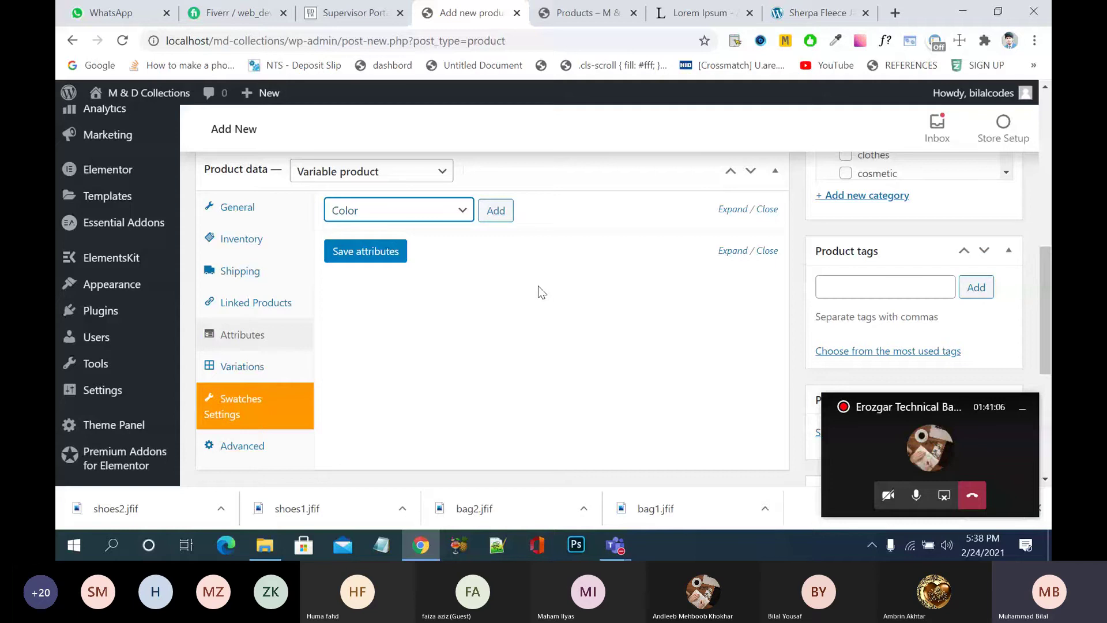
pyautogui.click(495, 217)
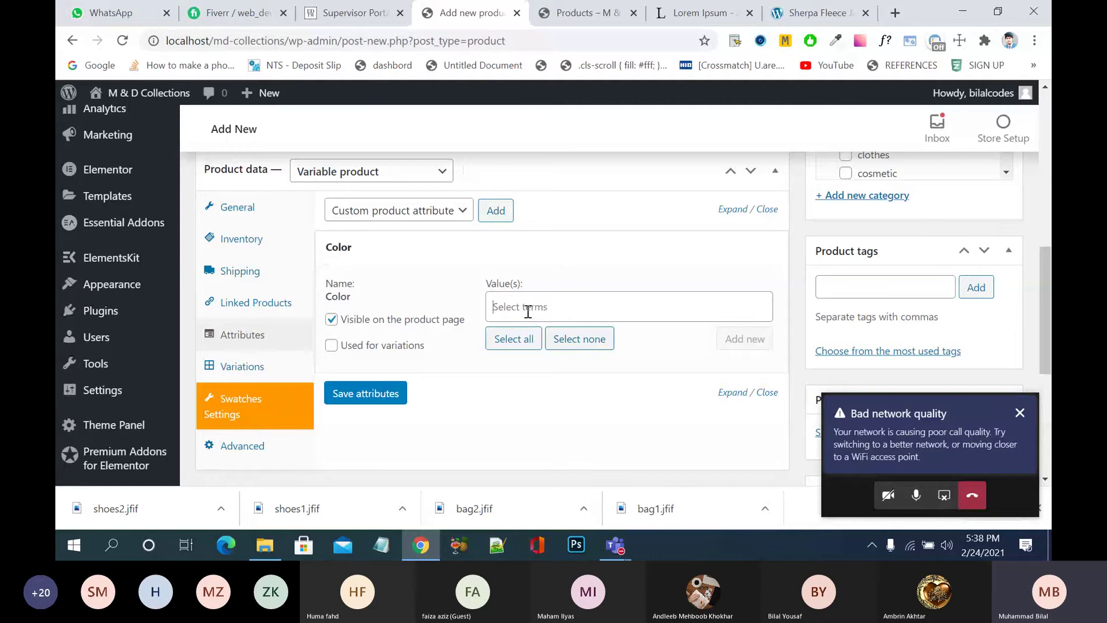
pyautogui.click(527, 312)
pyautogui.click(533, 418)
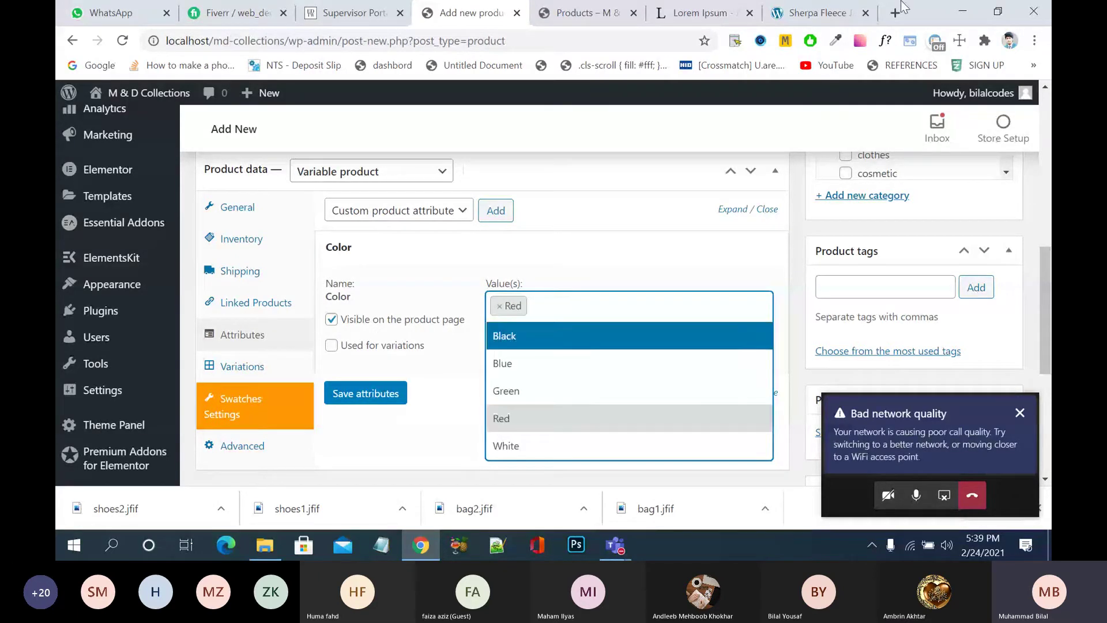
# - View the product1 and product2 images on the desktop
pyautogui.press('super+d')
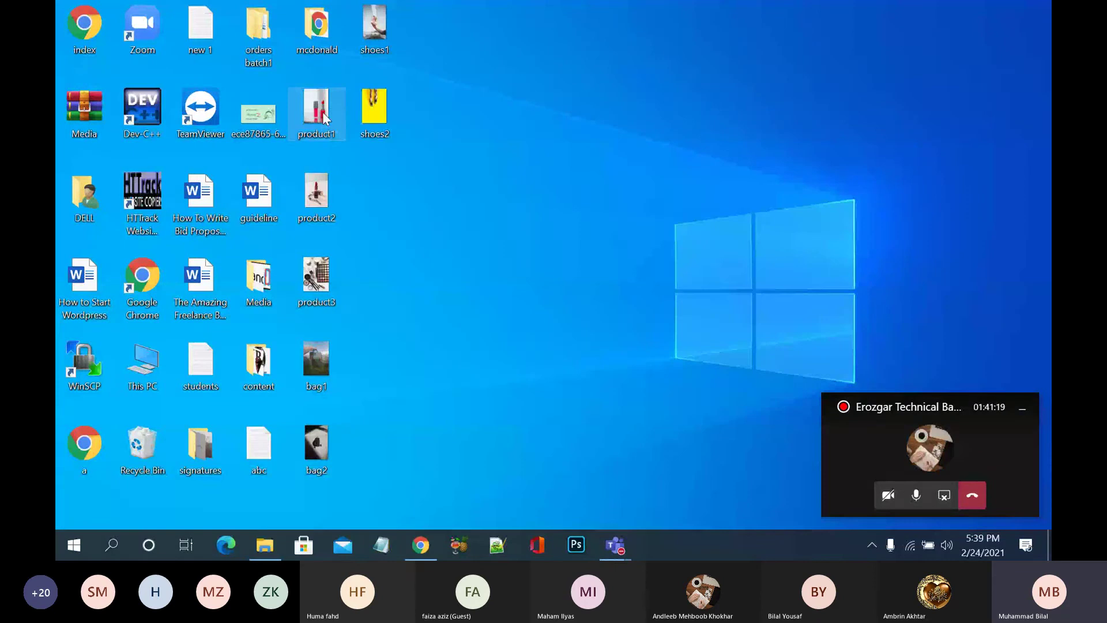
pyautogui.doubleClick(326, 118)
pyautogui.click(1034, 13)
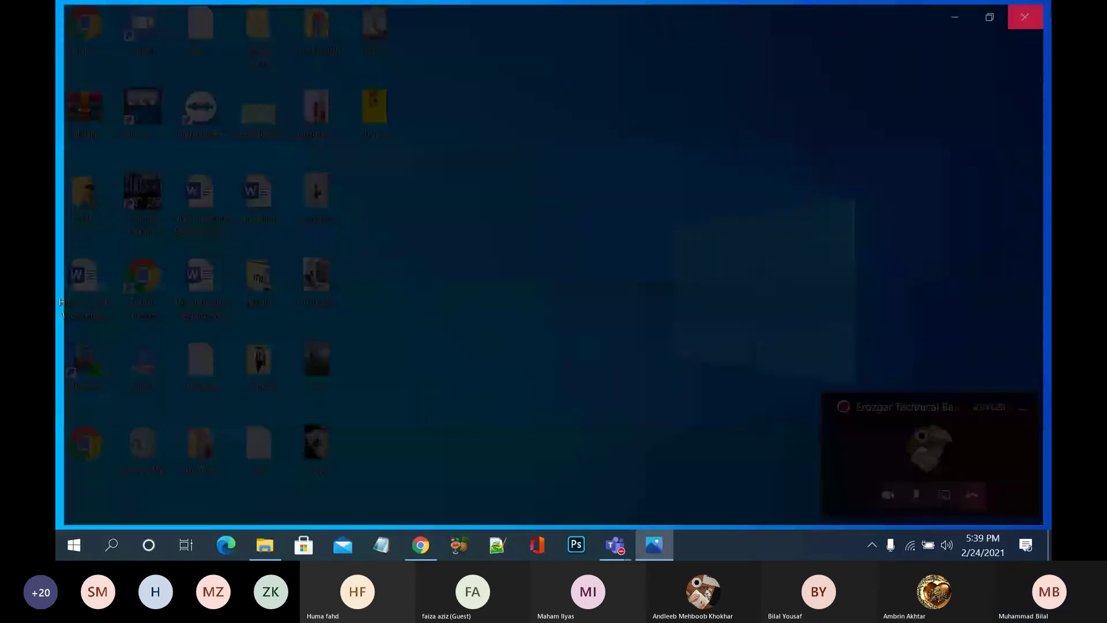
pyautogui.doubleClick(321, 194)
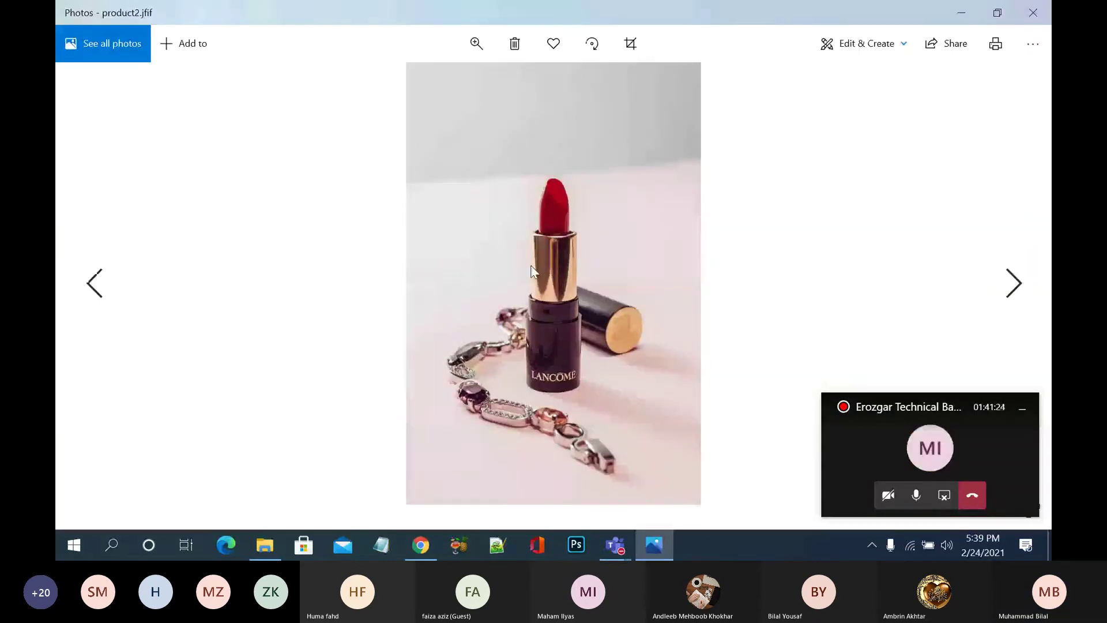
pyautogui.click(1033, 13)
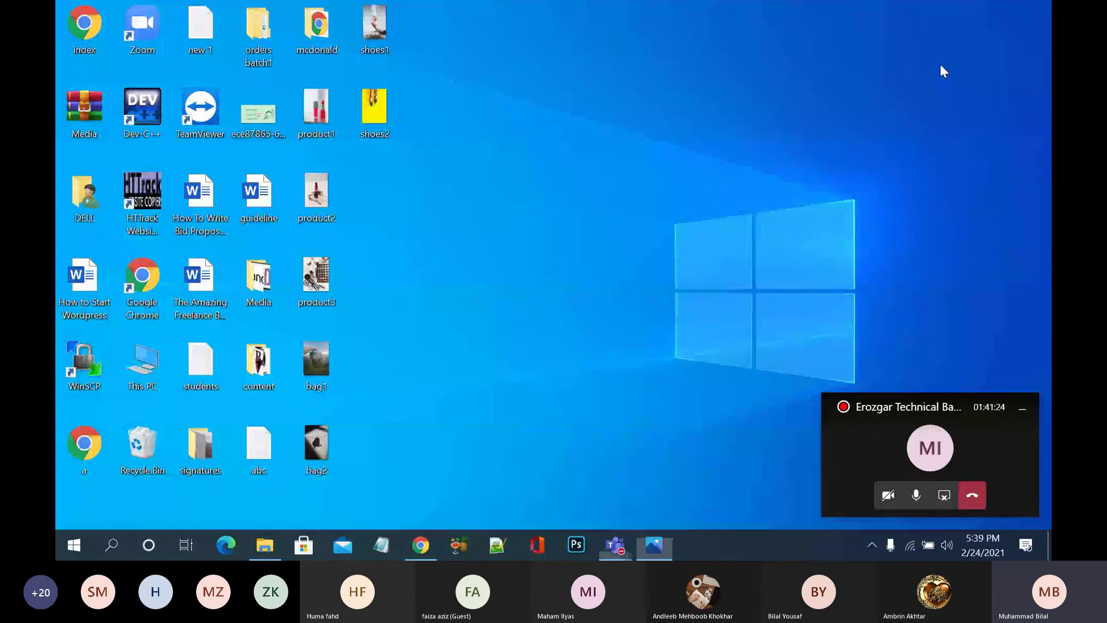
# - Add Black as a second Color value in the product editor
pyautogui.click(427, 558)
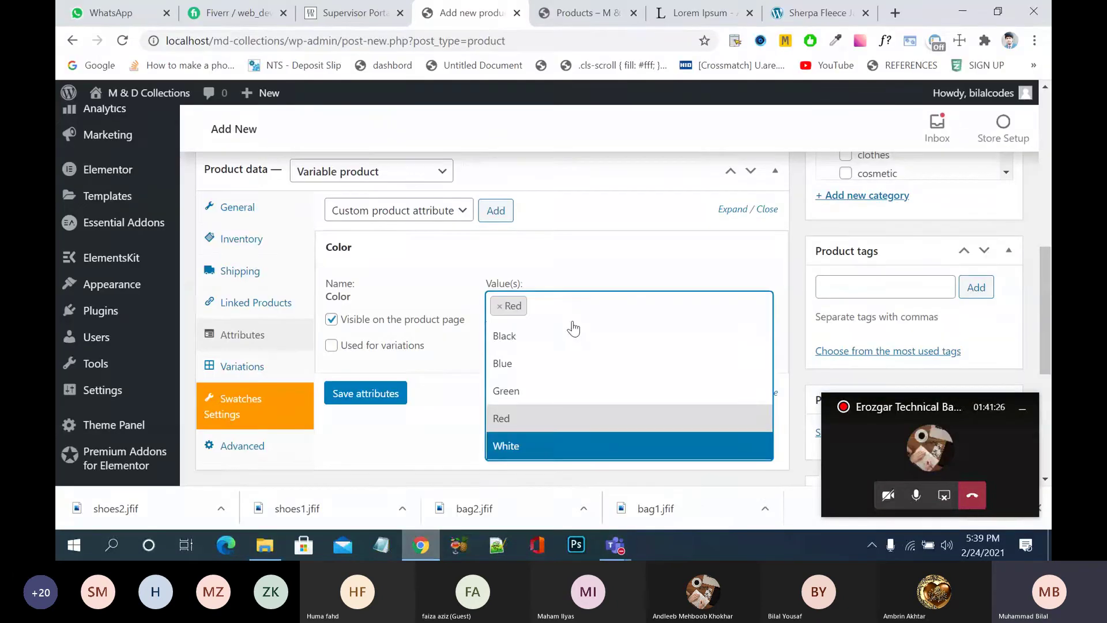
pyautogui.click(589, 343)
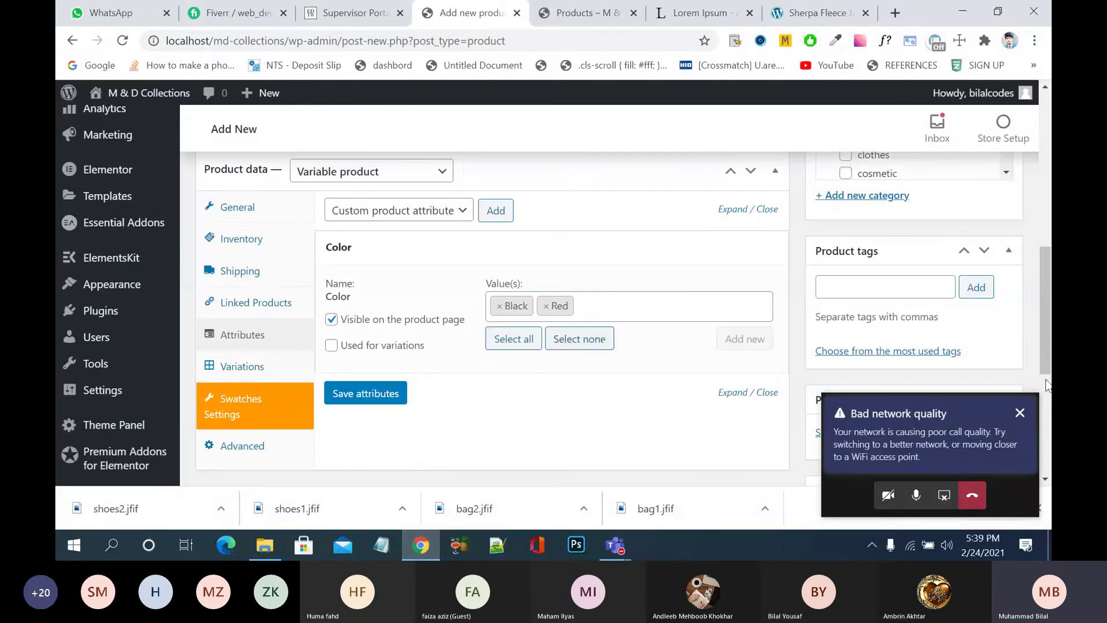
pyautogui.click(968, 413)
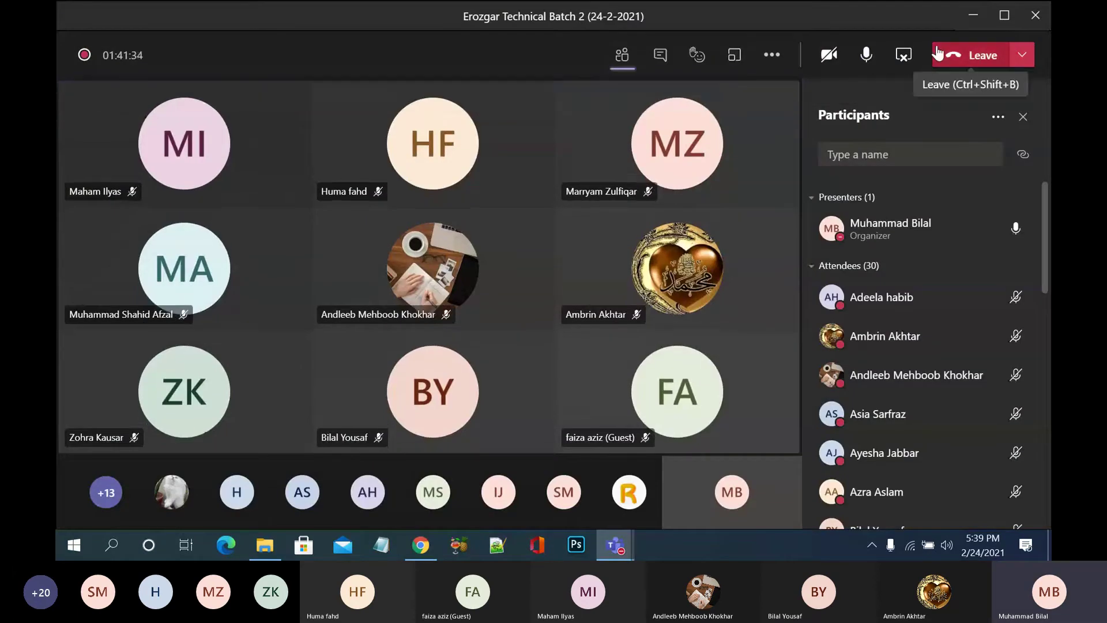
pyautogui.hotkey('alt', 'Tab')
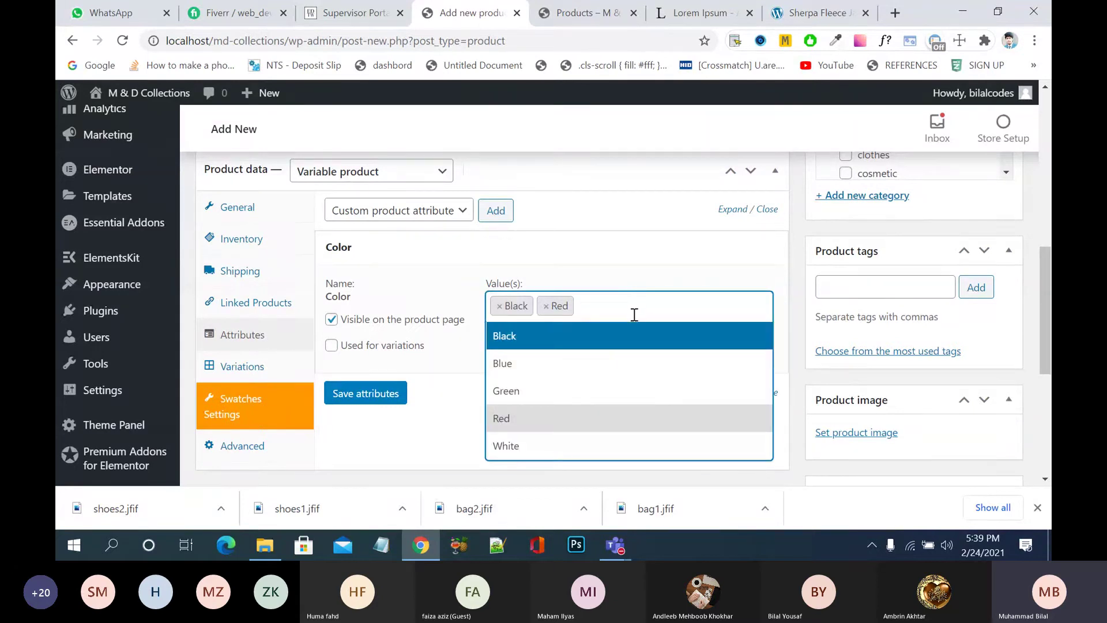
# - Open and close several blank browser tabs
pyautogui.click(895, 13)
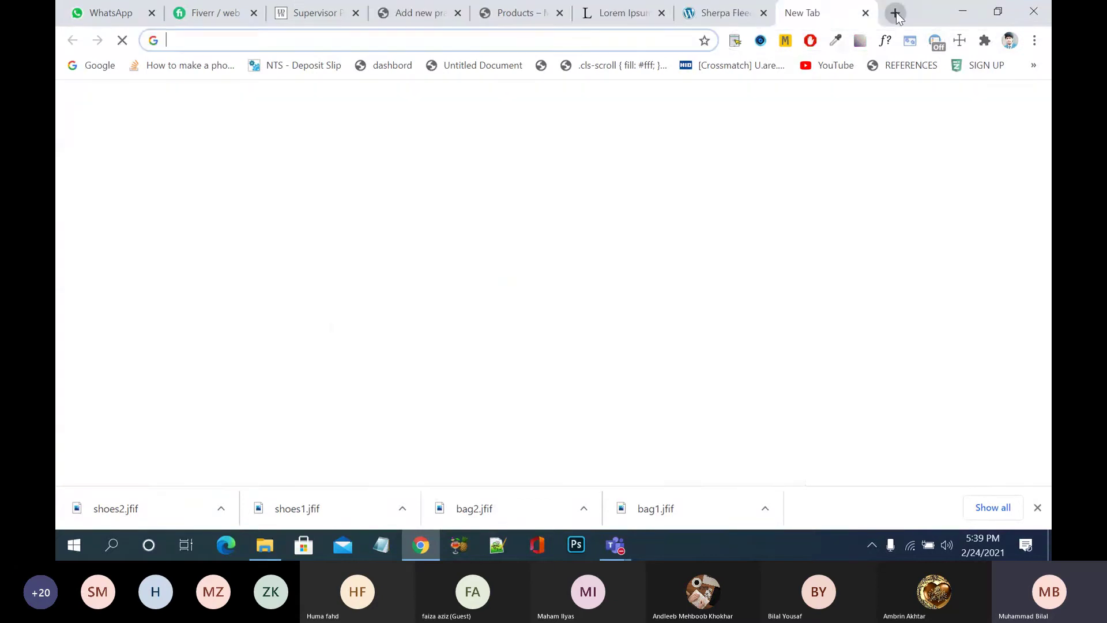
pyautogui.write('p')
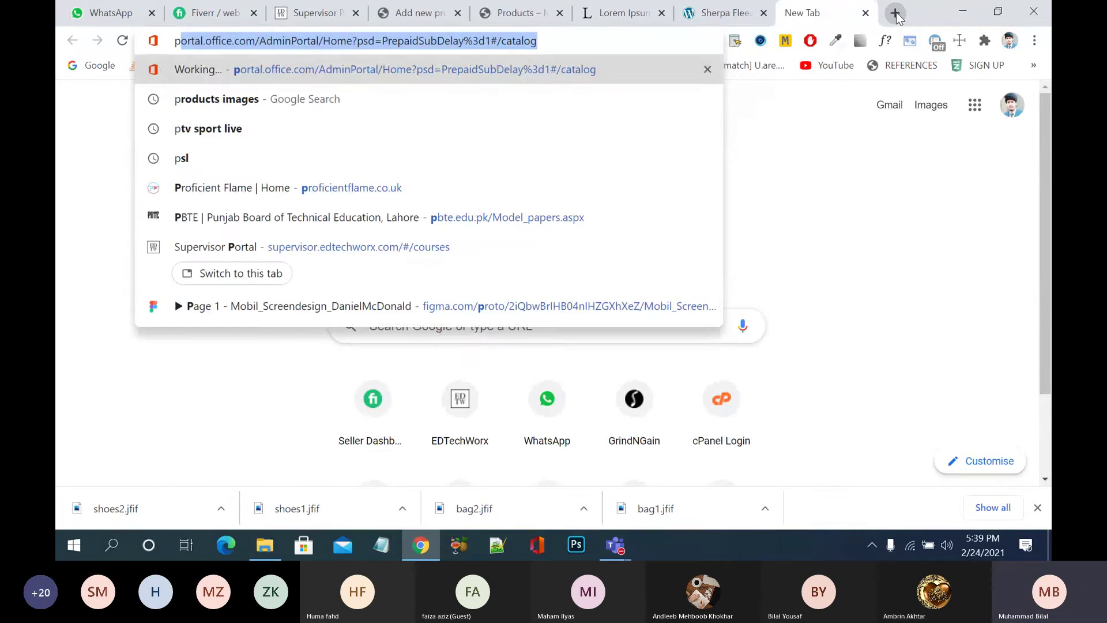
pyautogui.click(896, 13)
pyautogui.rightClick(904, 18)
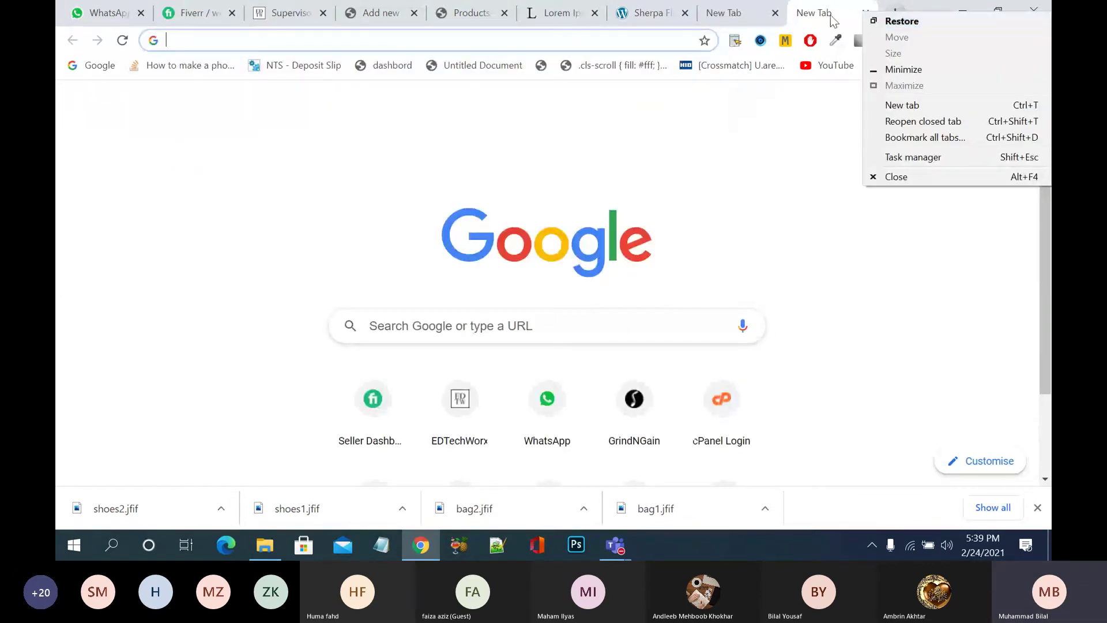
pyautogui.click(854, 19)
pyautogui.click(865, 13)
pyautogui.click(866, 13)
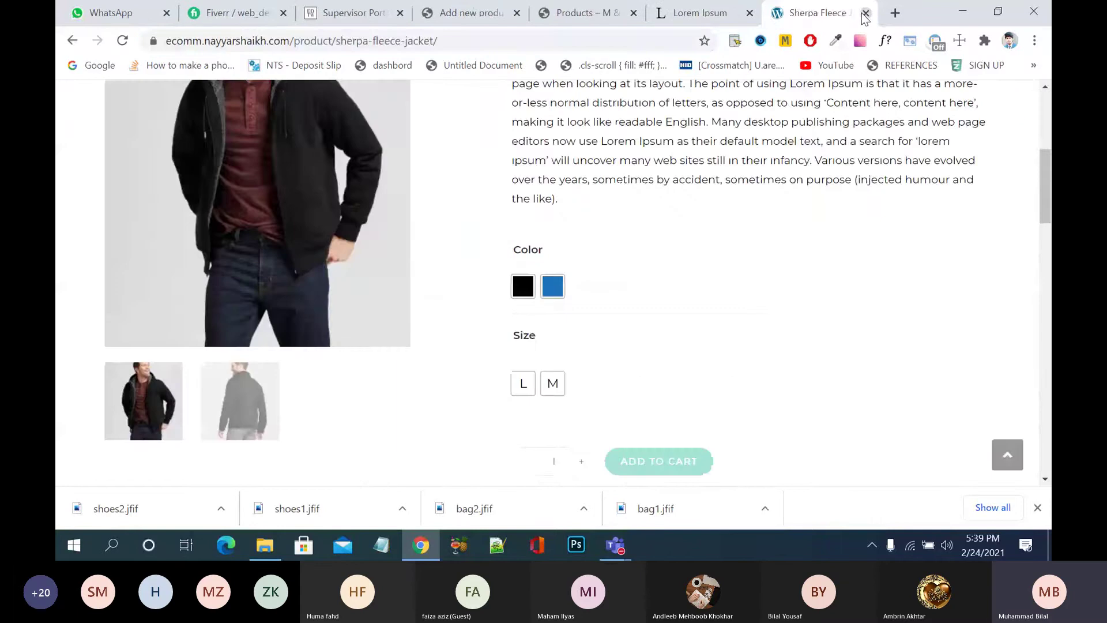
pyautogui.click(893, 13)
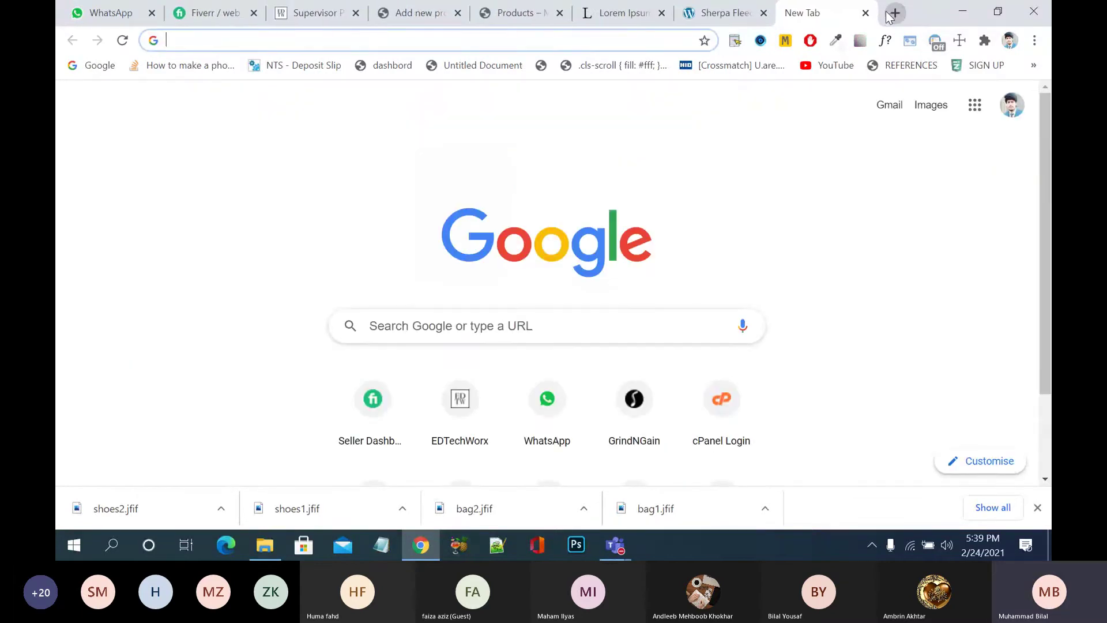
pyautogui.click(866, 13)
# - Restore the closed 'products images' Google search and open its Unsplash result in a new tab
pyautogui.rightClick(886, 18)
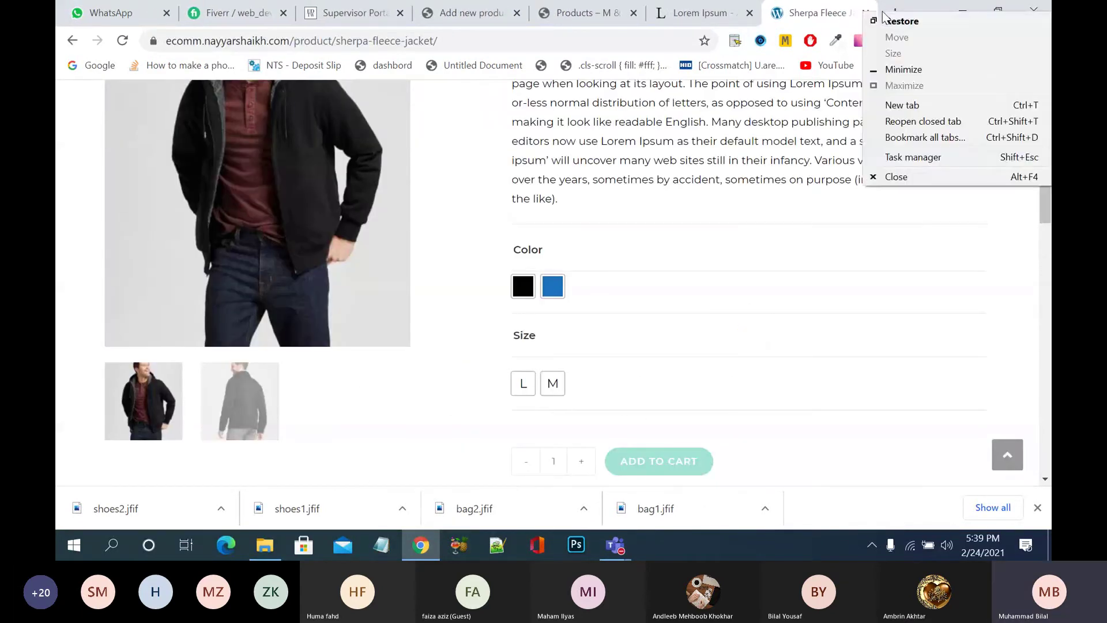
pyautogui.click(939, 121)
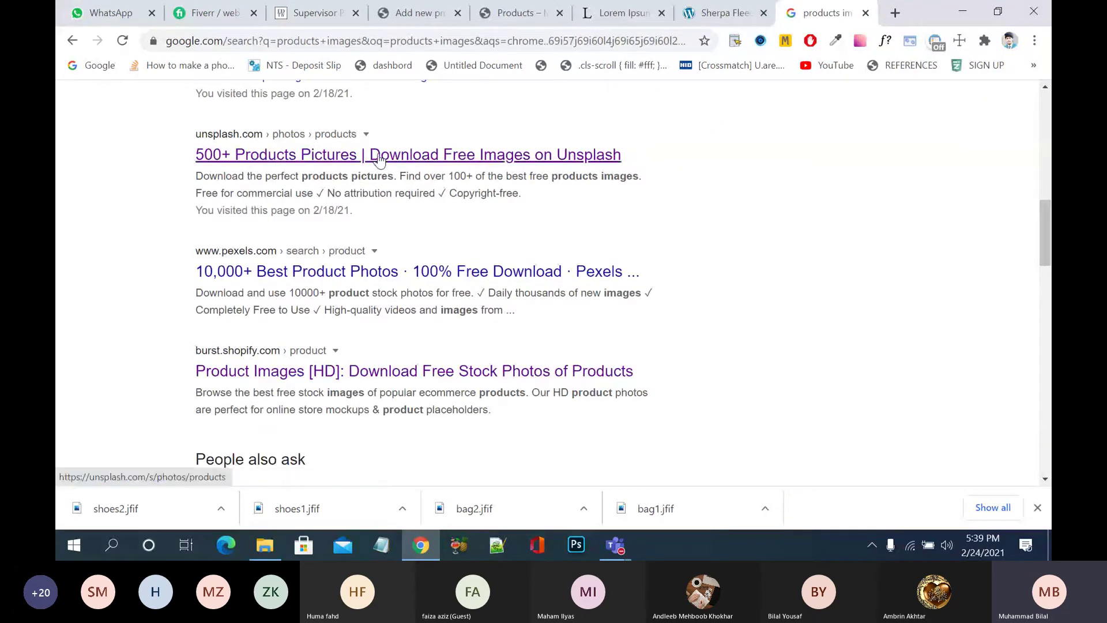
pyautogui.rightClick(379, 154)
pyautogui.click(438, 166)
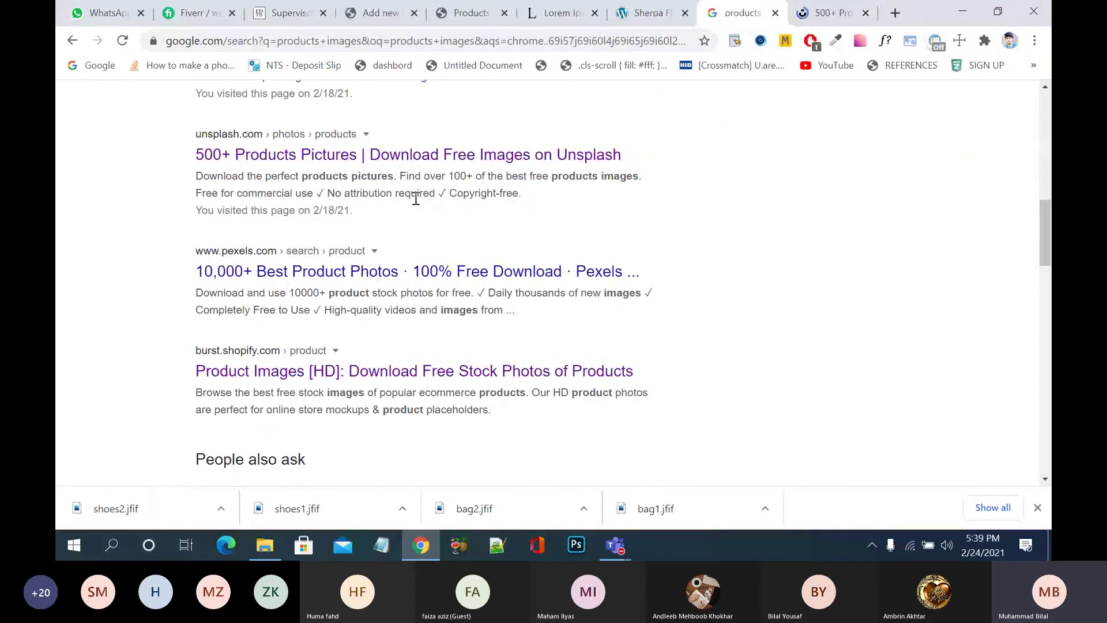
# - Search Unsplash for 'black lipstick', correcting the mistyped 'black slipst' query
pyautogui.click(814, 19)
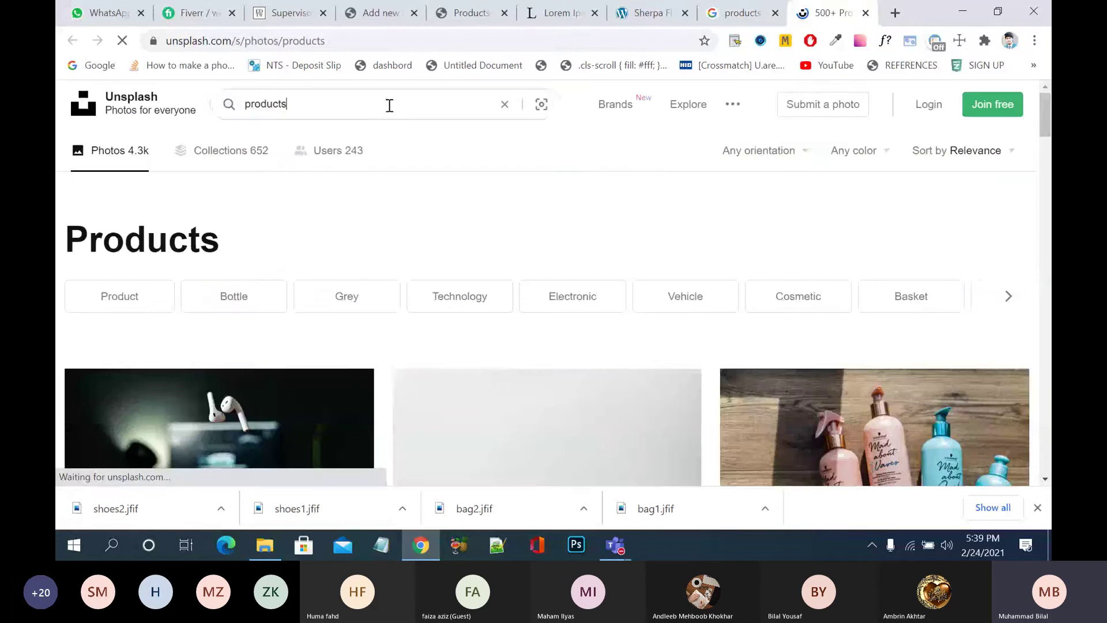
pyautogui.moveTo(388, 107); pyautogui.dragTo(239, 102)
pyautogui.write('bla')
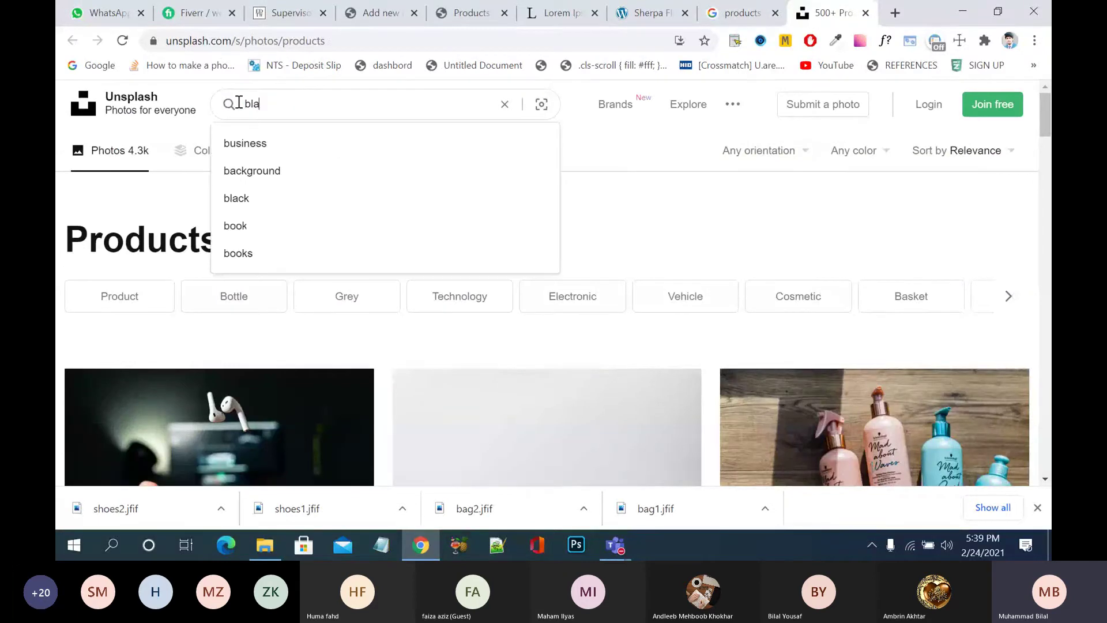
pyautogui.write('ck slipstick')
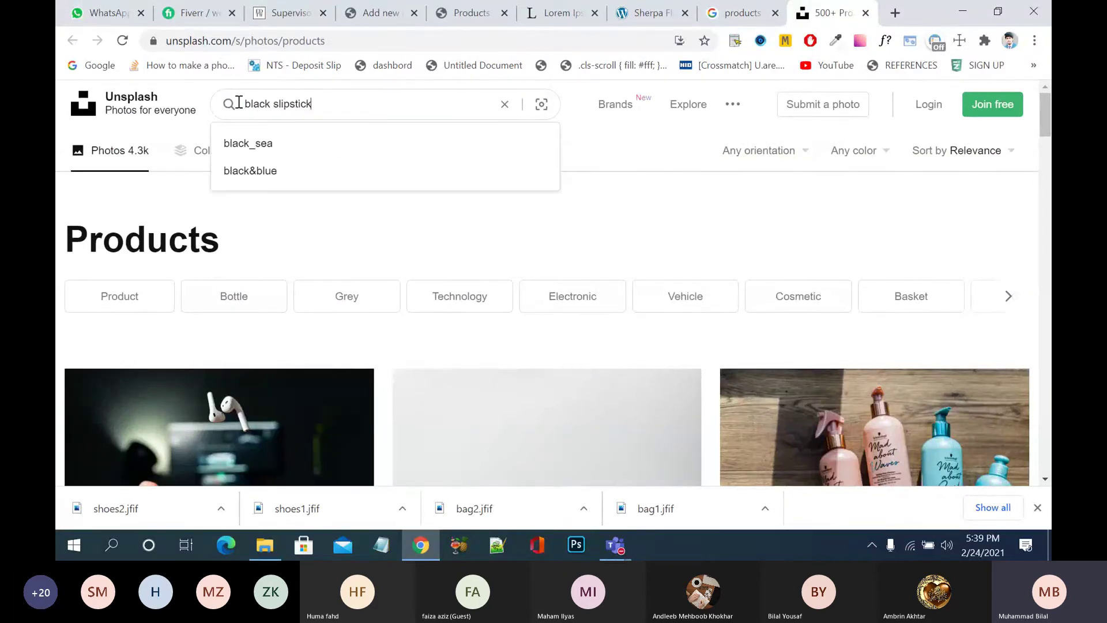
pyautogui.press('Return')
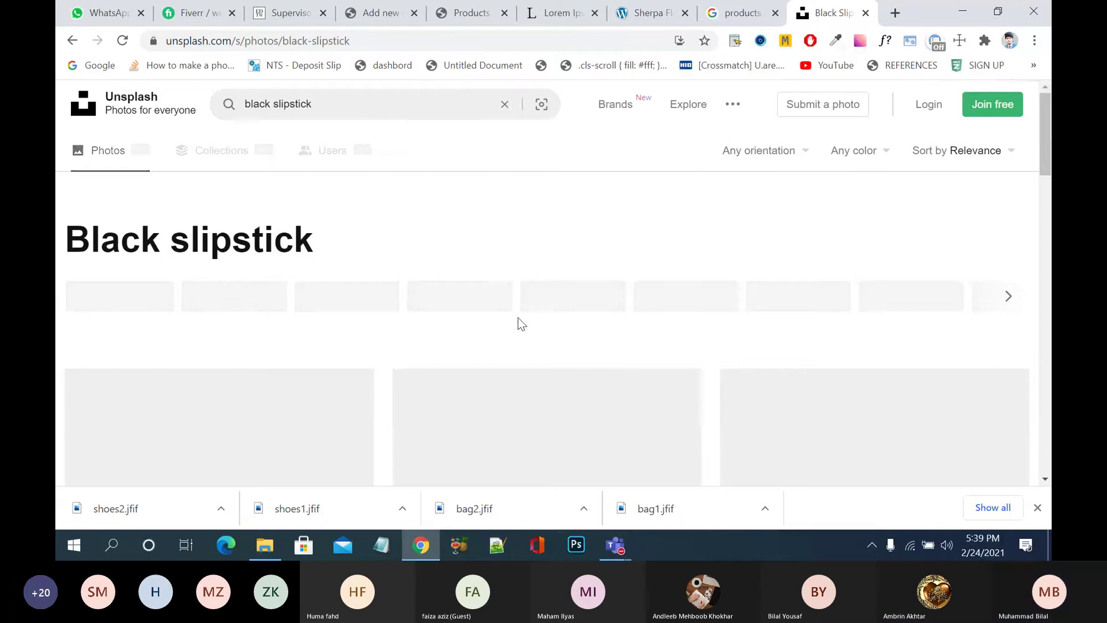
pyautogui.scroll(-6, 504, 399)
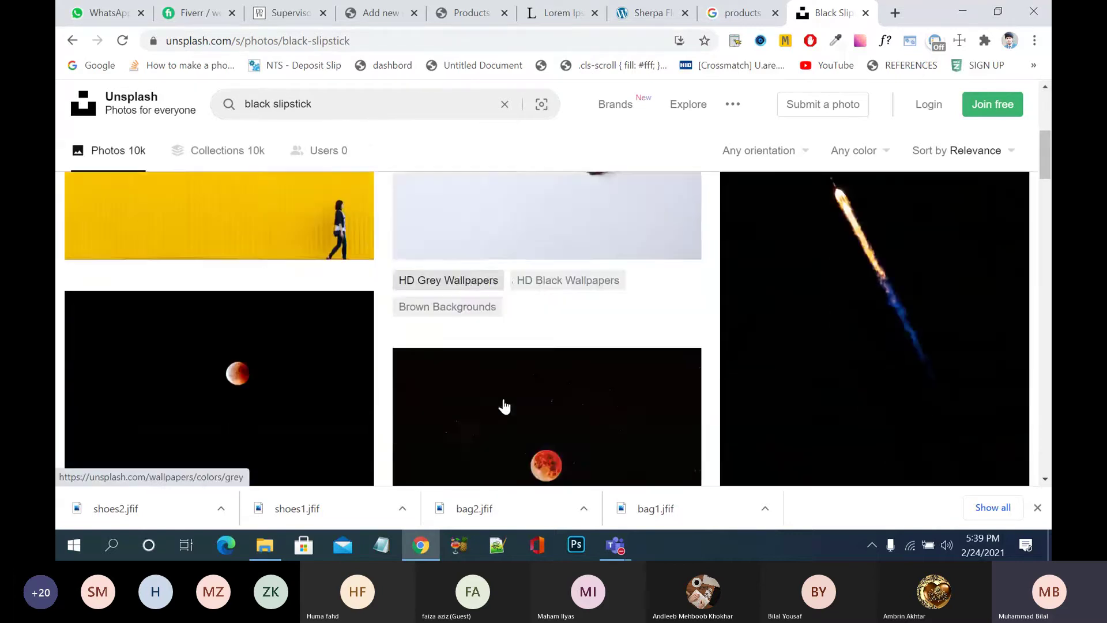
pyautogui.scroll(-10, 544, 374)
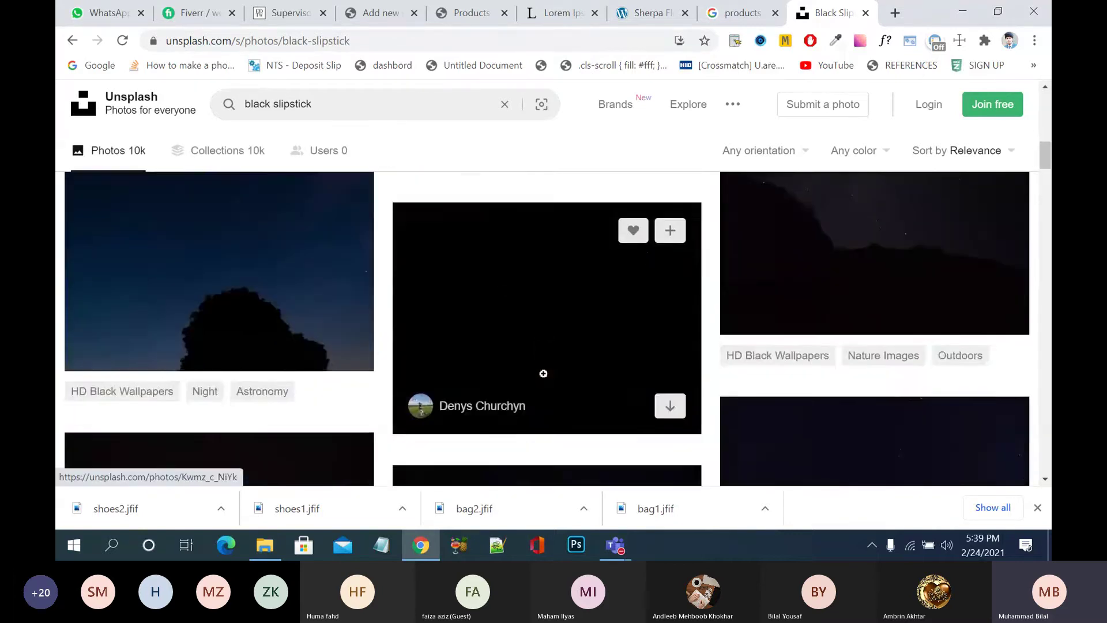
pyautogui.scroll(5, 544, 374)
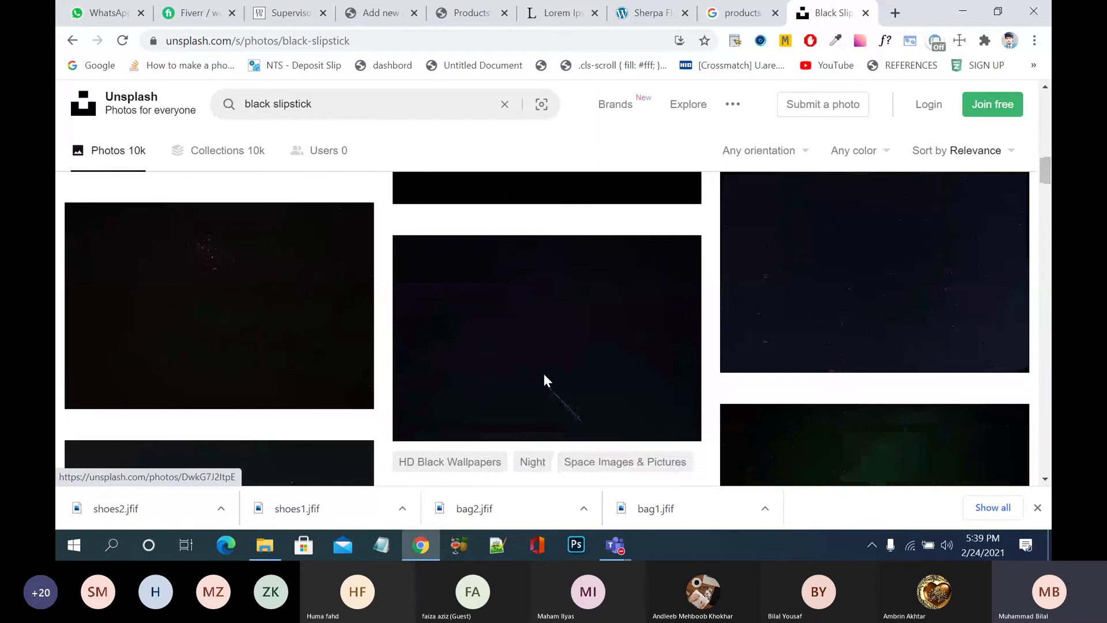
pyautogui.scroll(5, 544, 380)
pyautogui.click(280, 105)
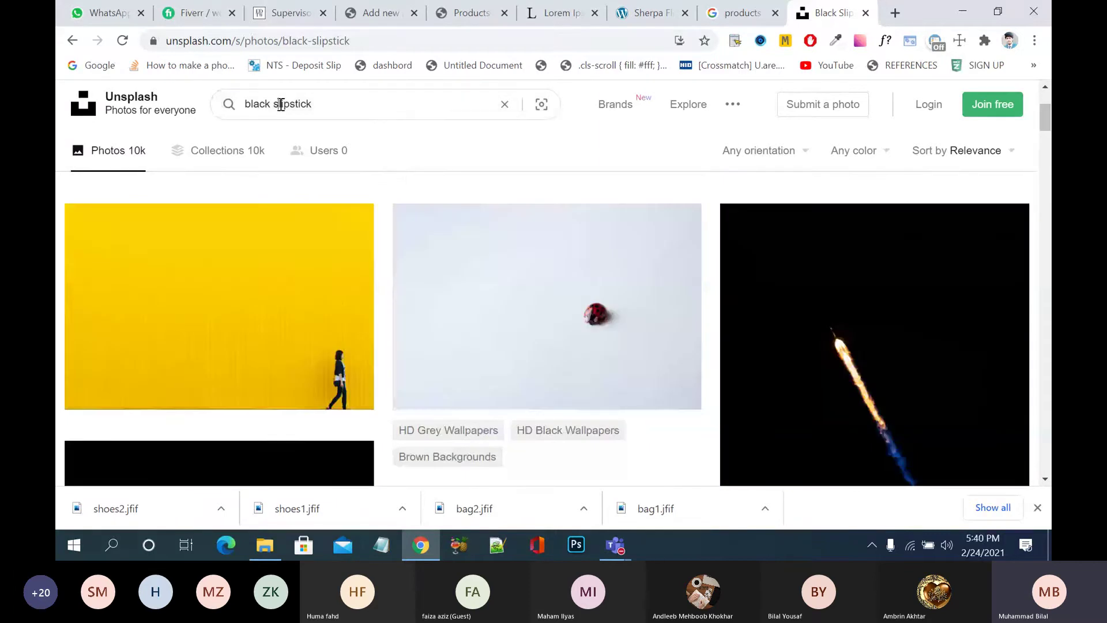
pyautogui.press('BackSpace')
pyautogui.press('Return')
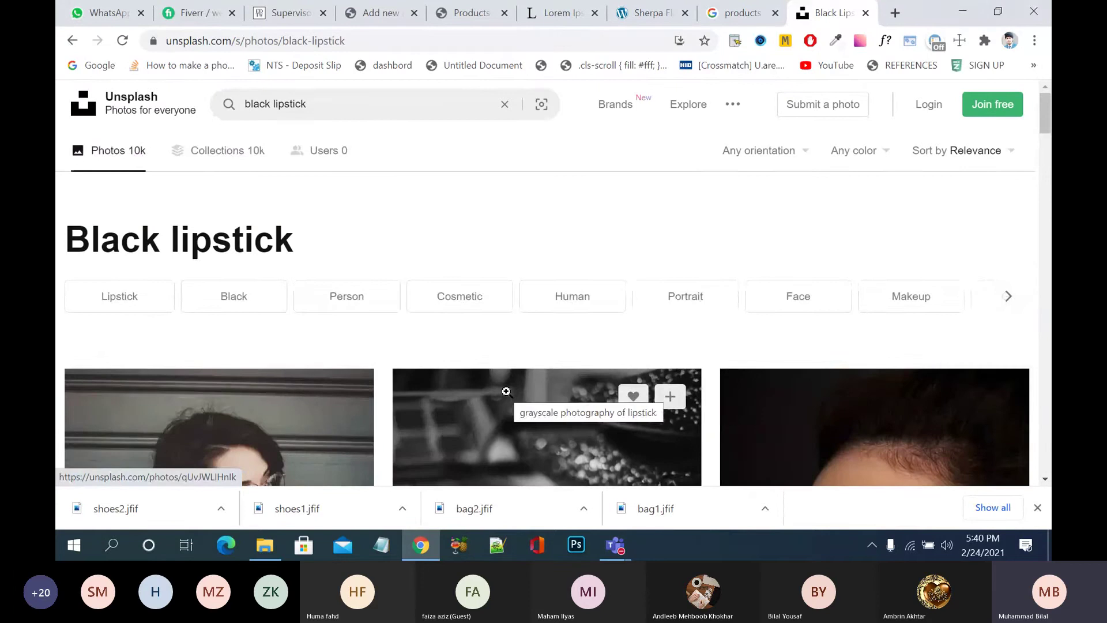
pyautogui.scroll(-4, 506, 392)
pyautogui.scroll(2, 506, 392)
# - Open the grayscale lipstick photo in the viewer, cancelling a first save attempt
pyautogui.click(506, 393)
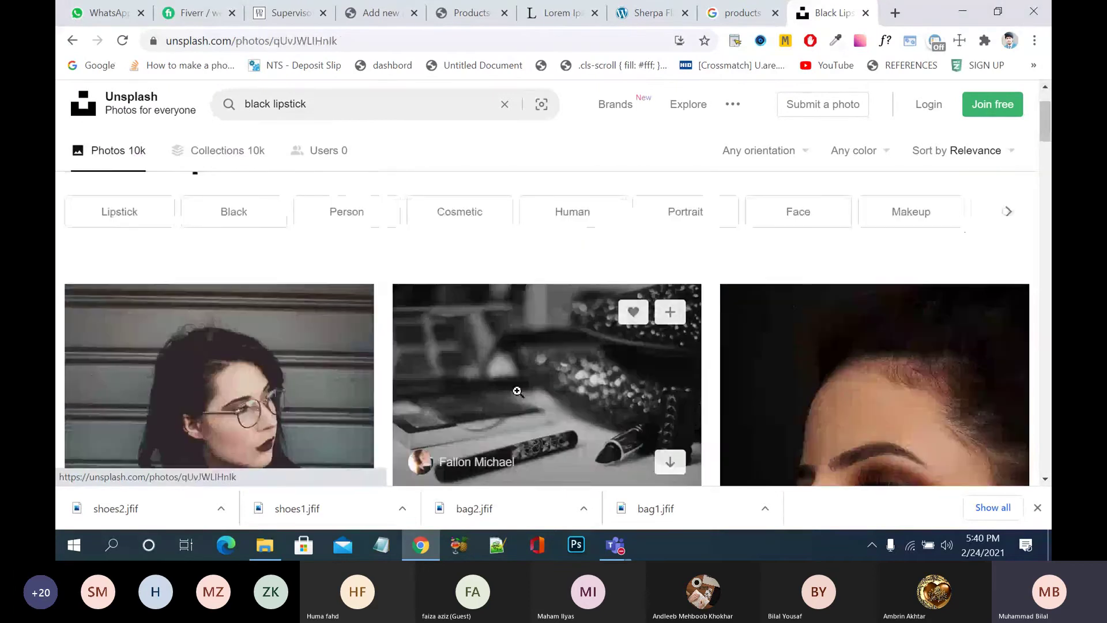
pyautogui.rightClick(558, 267)
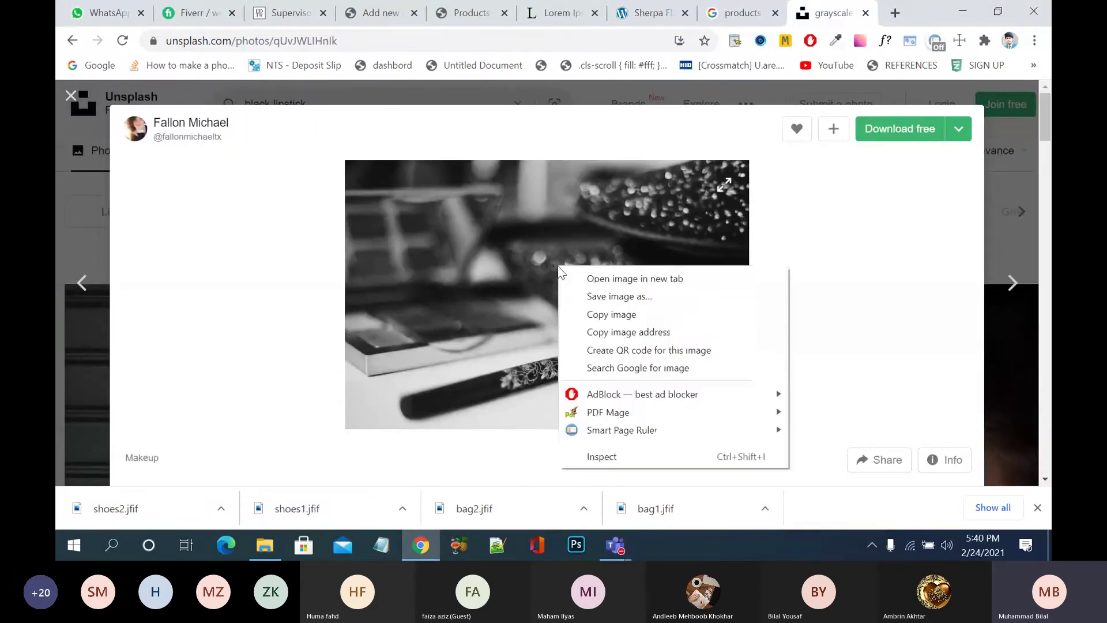
pyautogui.click(619, 294)
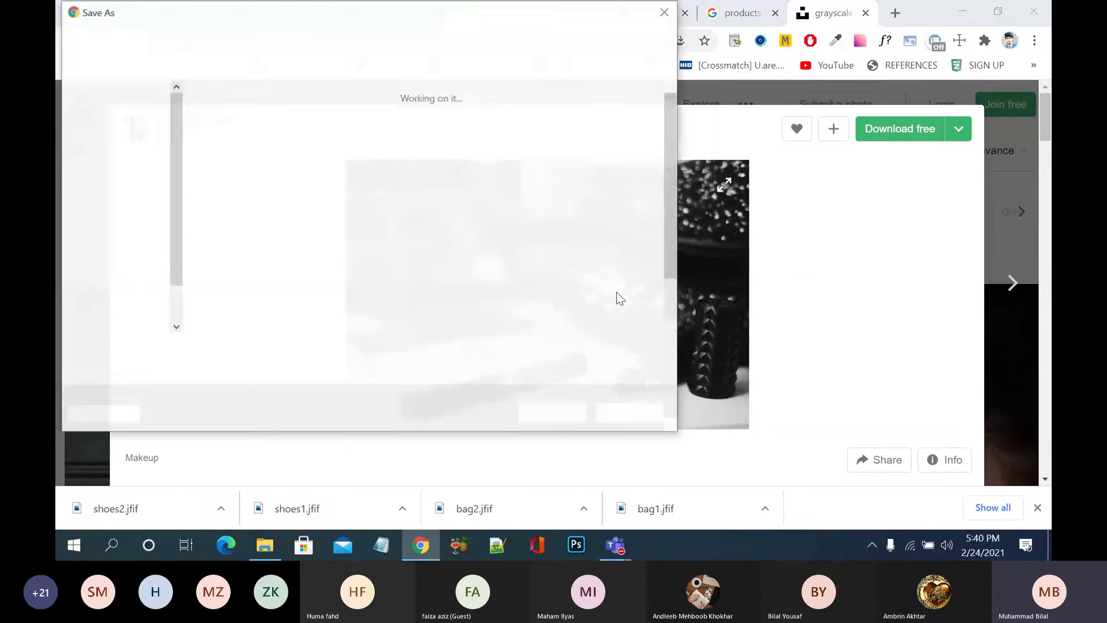
pyautogui.click(641, 410)
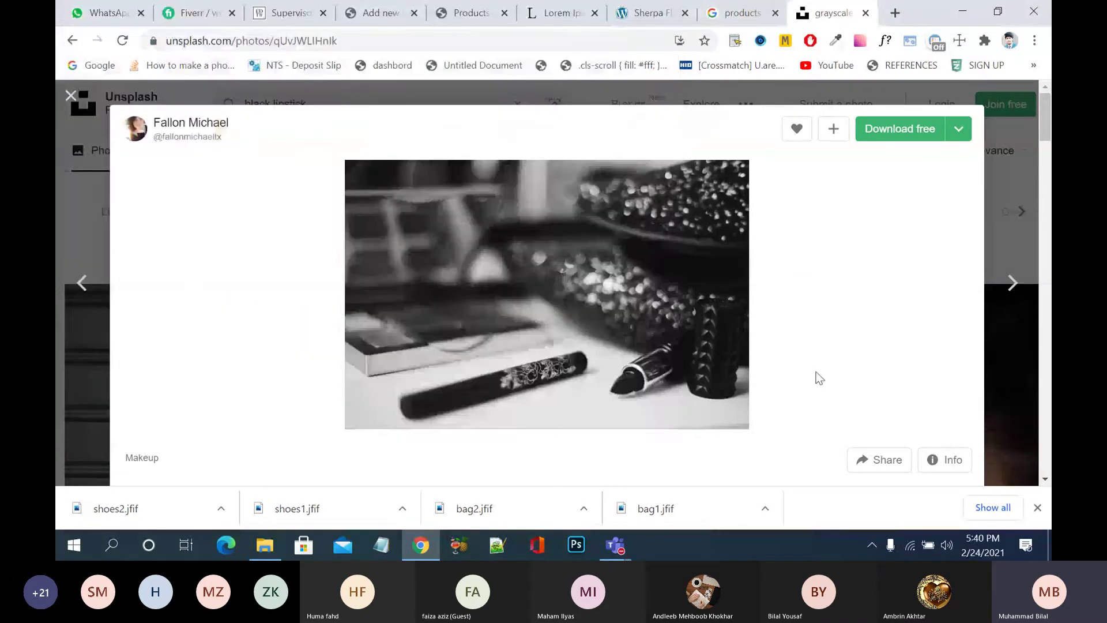
pyautogui.scroll(-5, 816, 371)
pyautogui.scroll(-5, 816, 372)
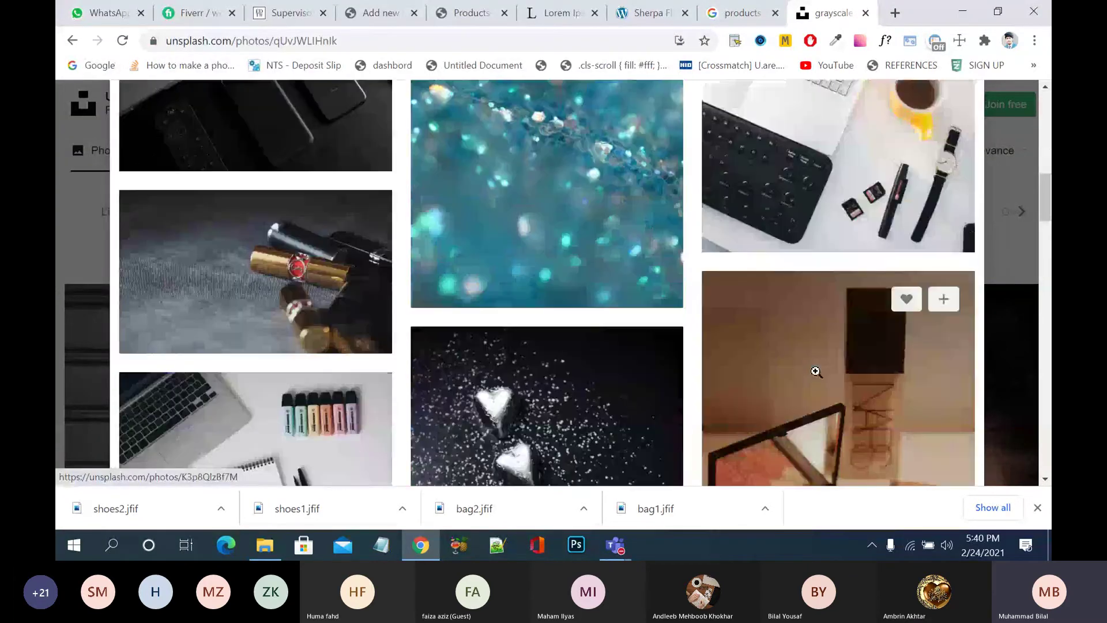
pyautogui.scroll(-5, 533, 405)
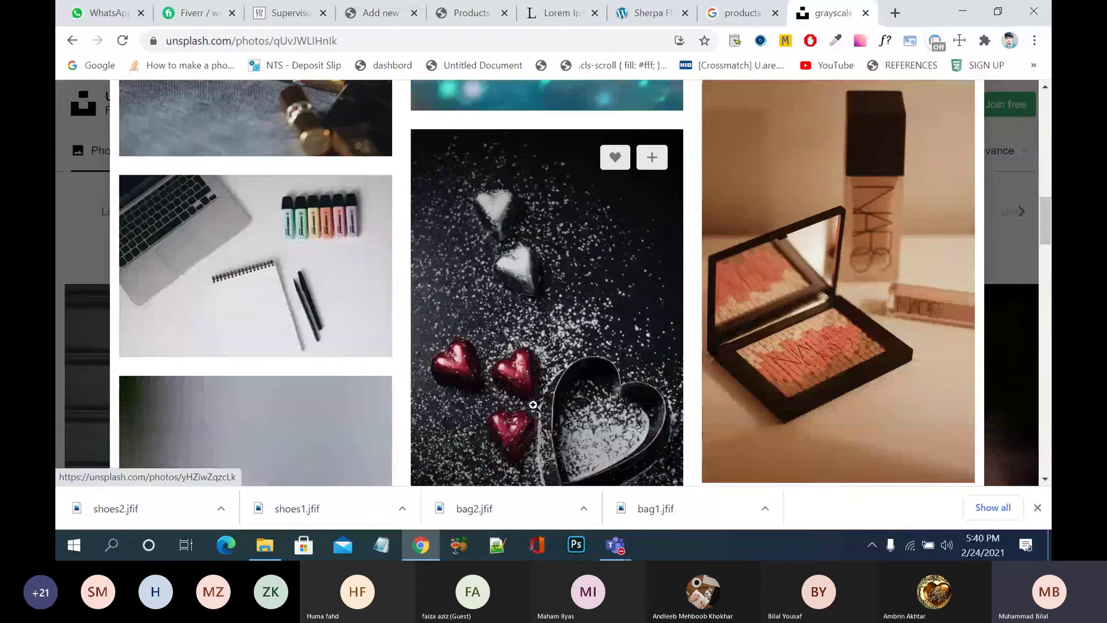
pyautogui.scroll(-5, 533, 405)
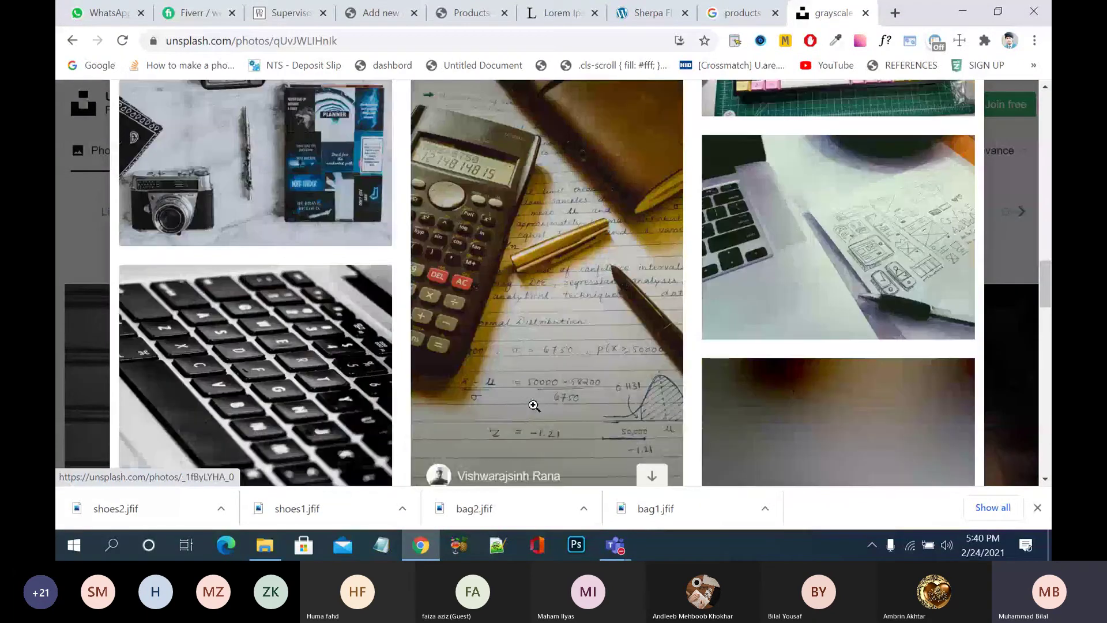
pyautogui.scroll(-5, 534, 405)
pyautogui.scroll(-5, 534, 406)
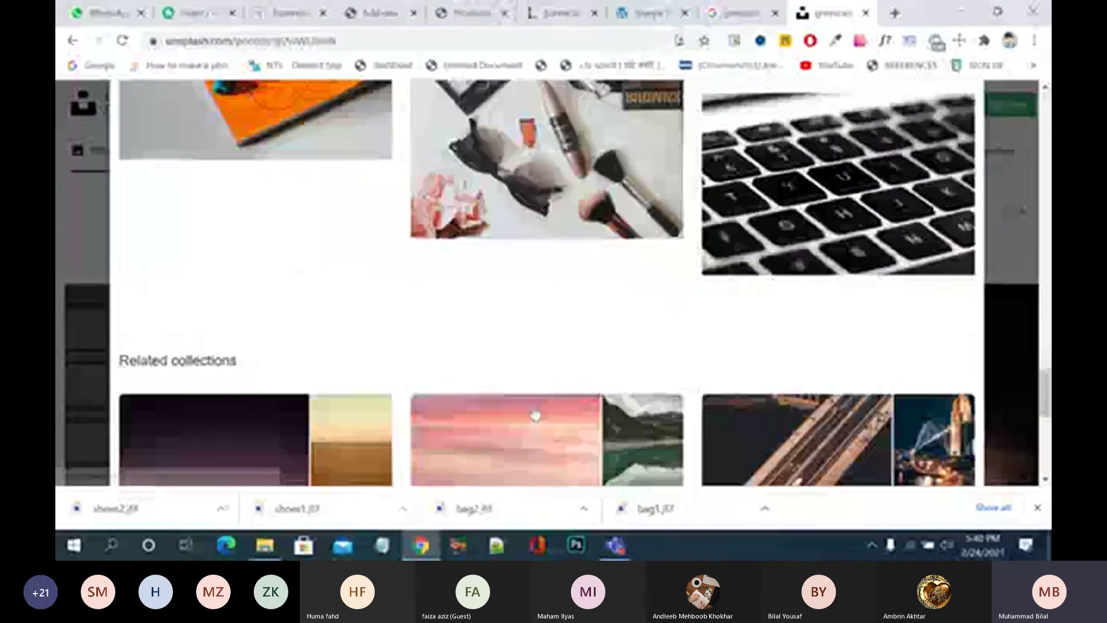
pyautogui.scroll(-5, 535, 415)
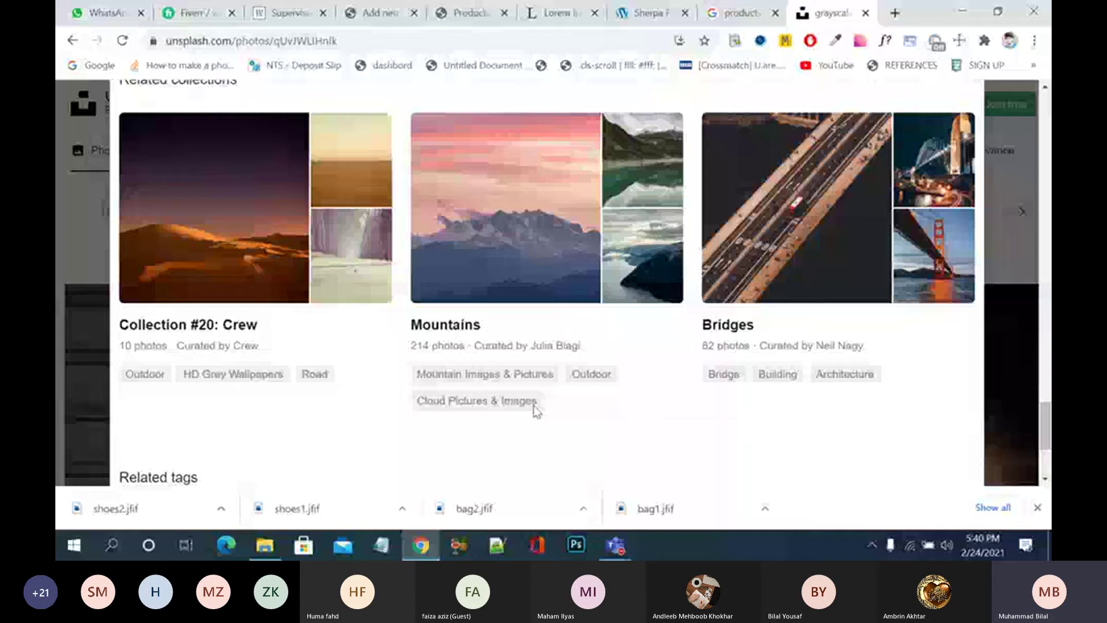
pyautogui.scroll(-2, 536, 411)
pyautogui.scroll(5, 536, 411)
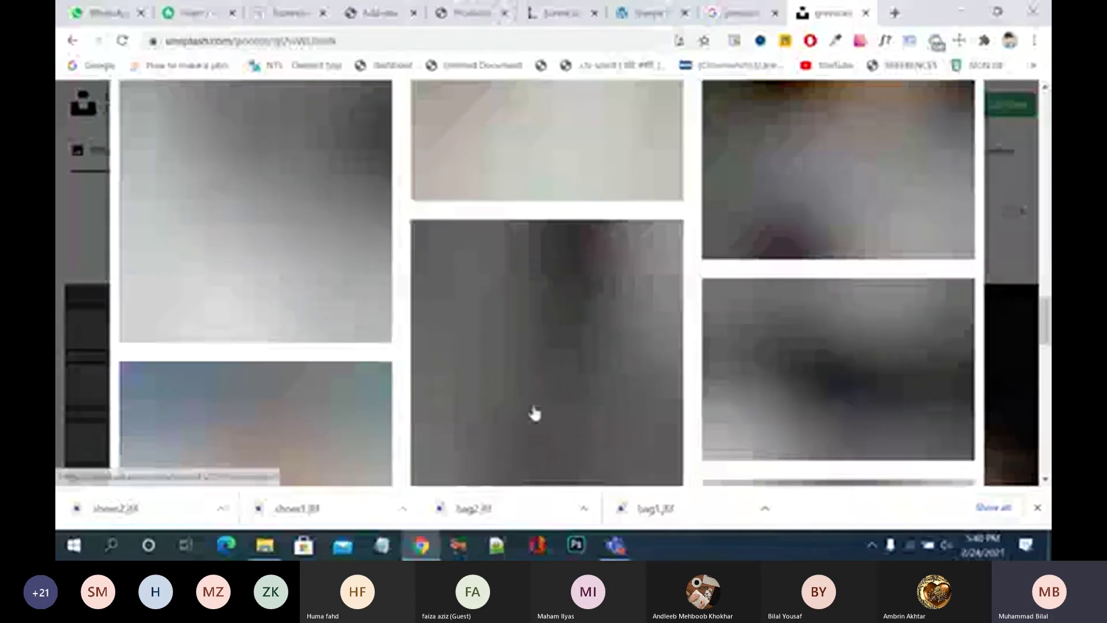
pyautogui.scroll(5, 536, 411)
pyautogui.scroll(5, 534, 405)
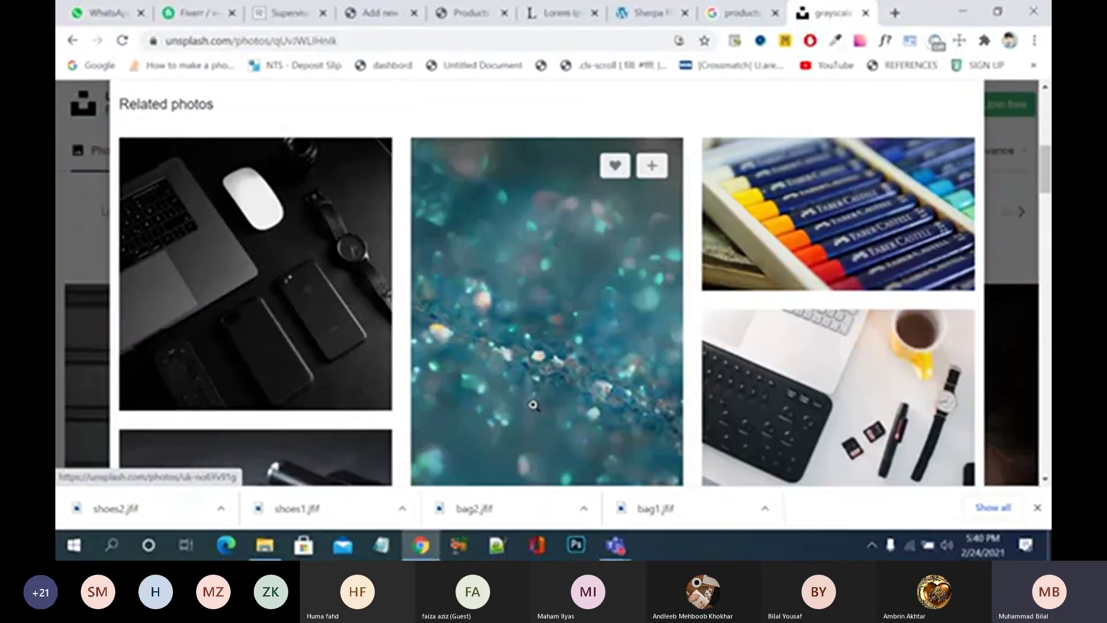
pyautogui.scroll(-4, 533, 405)
pyautogui.scroll(6, 533, 405)
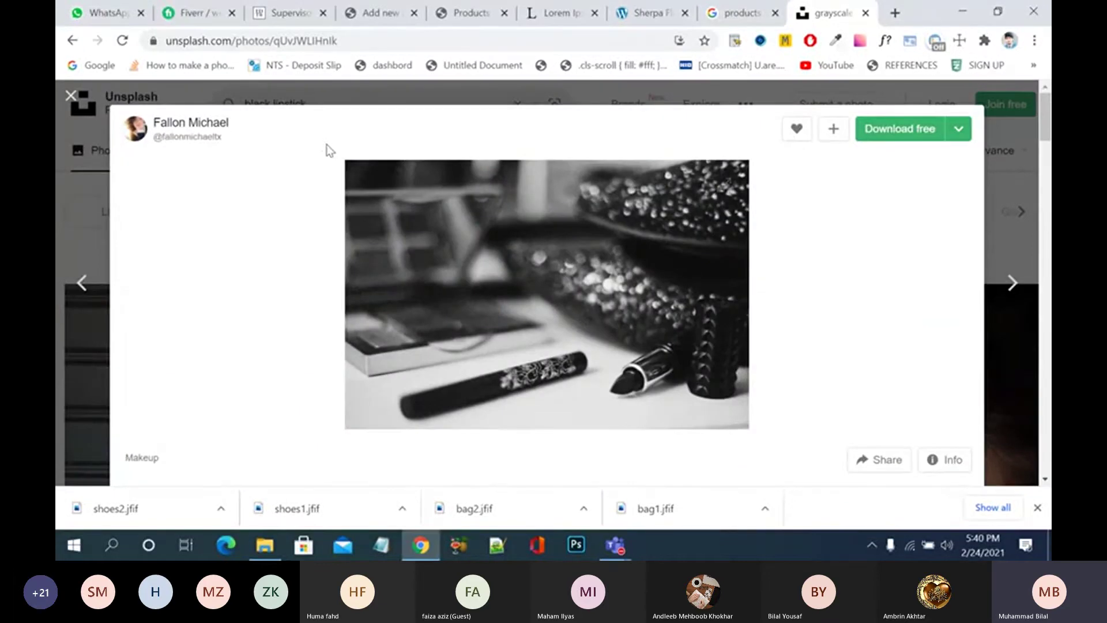
# - Save the grayscale lipstick photo to the Desktop and close the viewer
pyautogui.rightClick(535, 285)
pyautogui.click(576, 310)
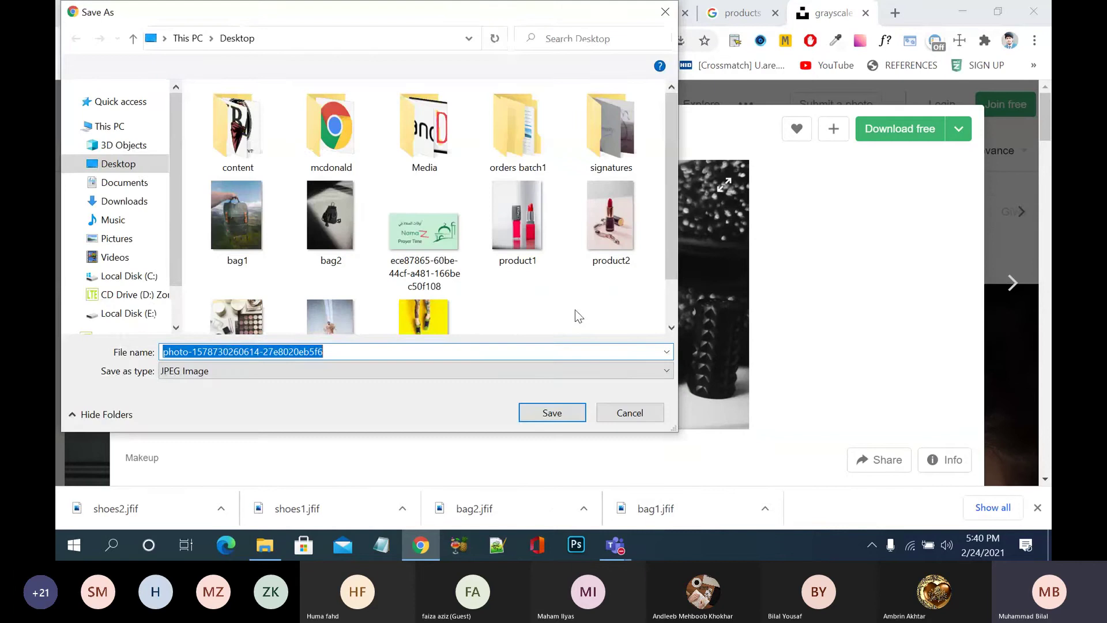
pyautogui.click(531, 411)
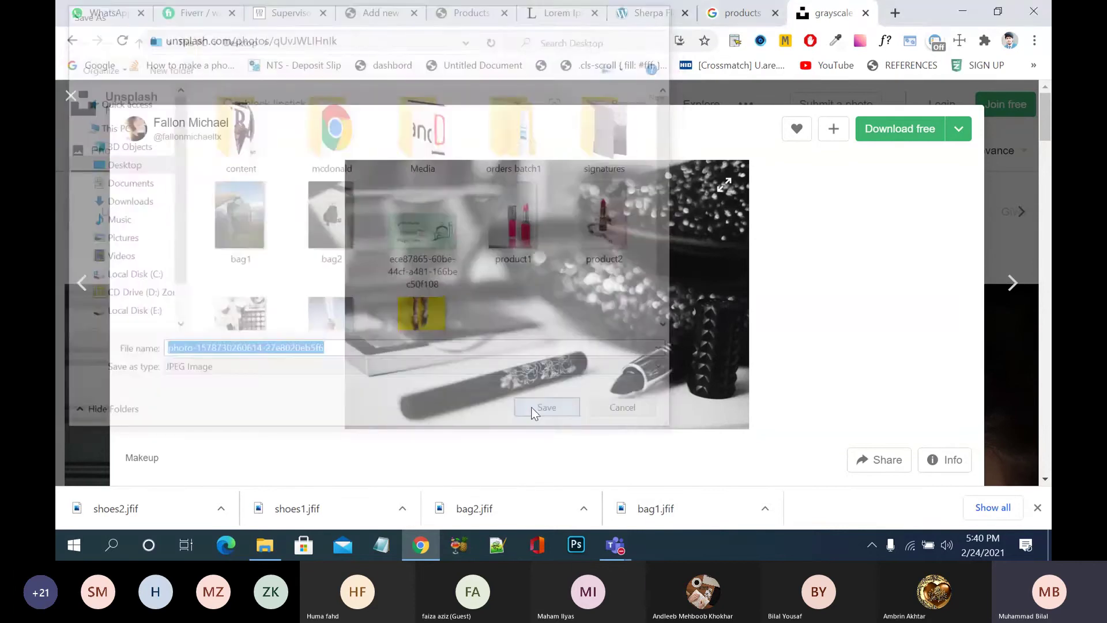
pyautogui.click(70, 96)
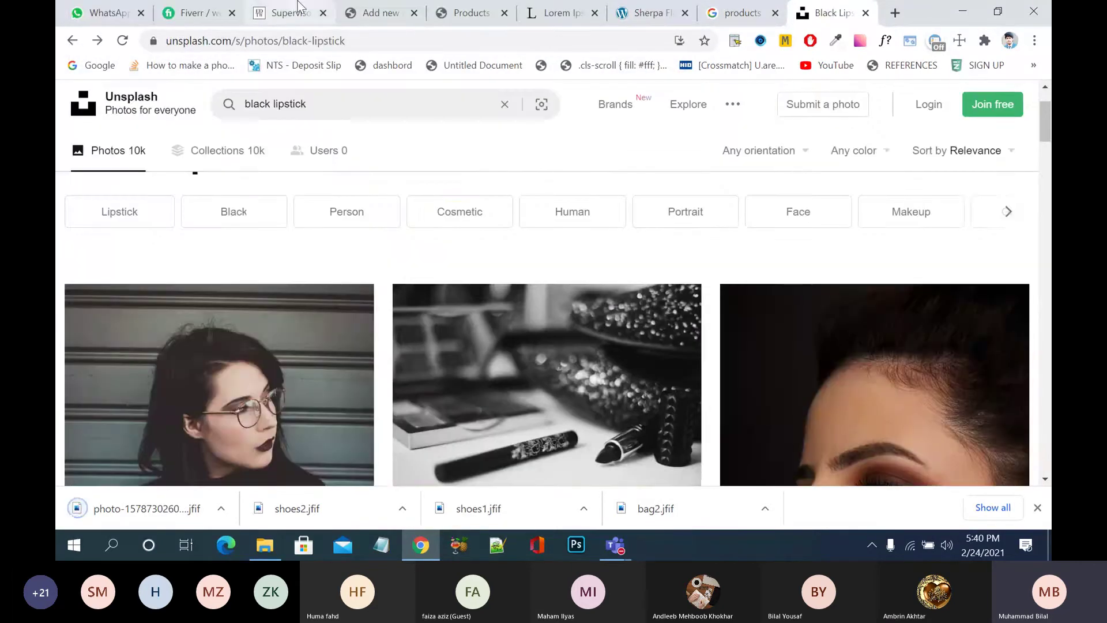
# - Add White to the Color values, enable Used for variations, and save the attributes
pyautogui.click(372, 13)
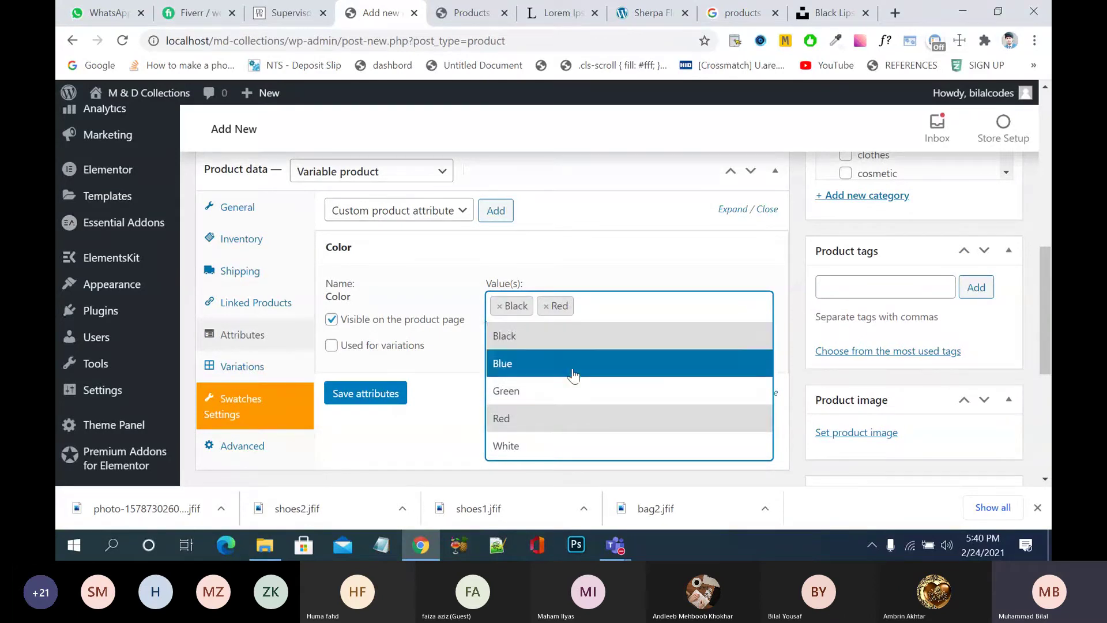
pyautogui.click(529, 449)
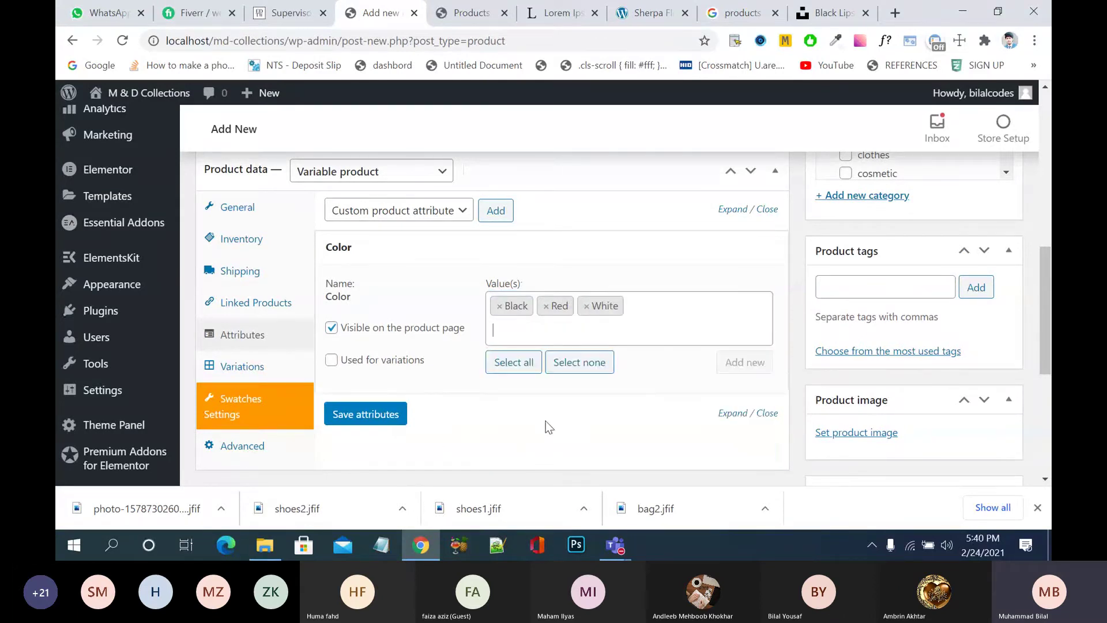
pyautogui.click(332, 361)
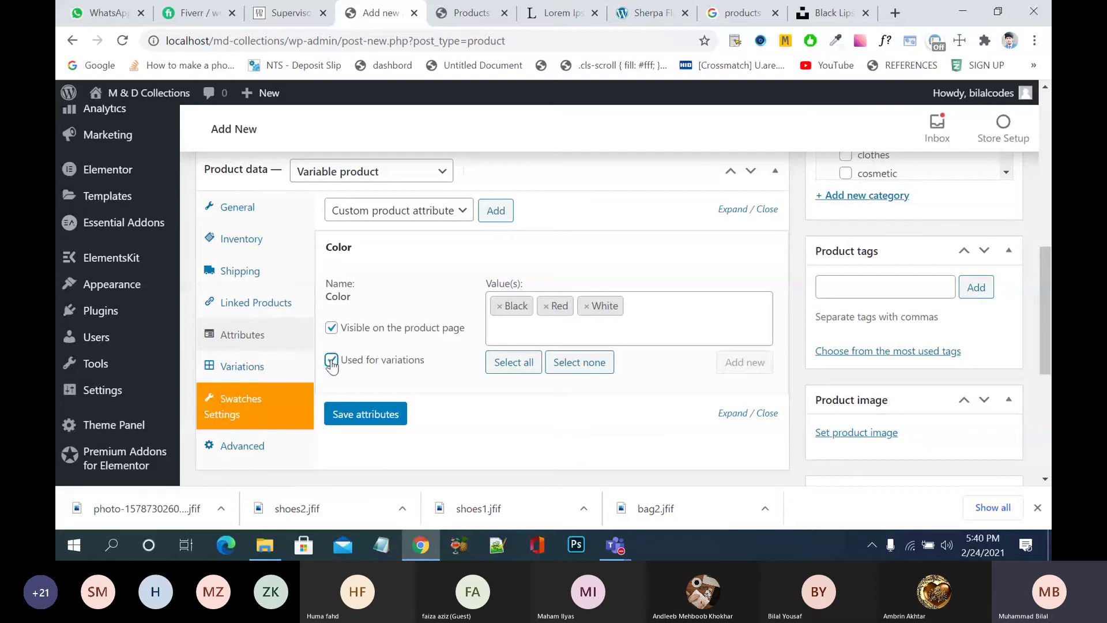
pyautogui.click(360, 415)
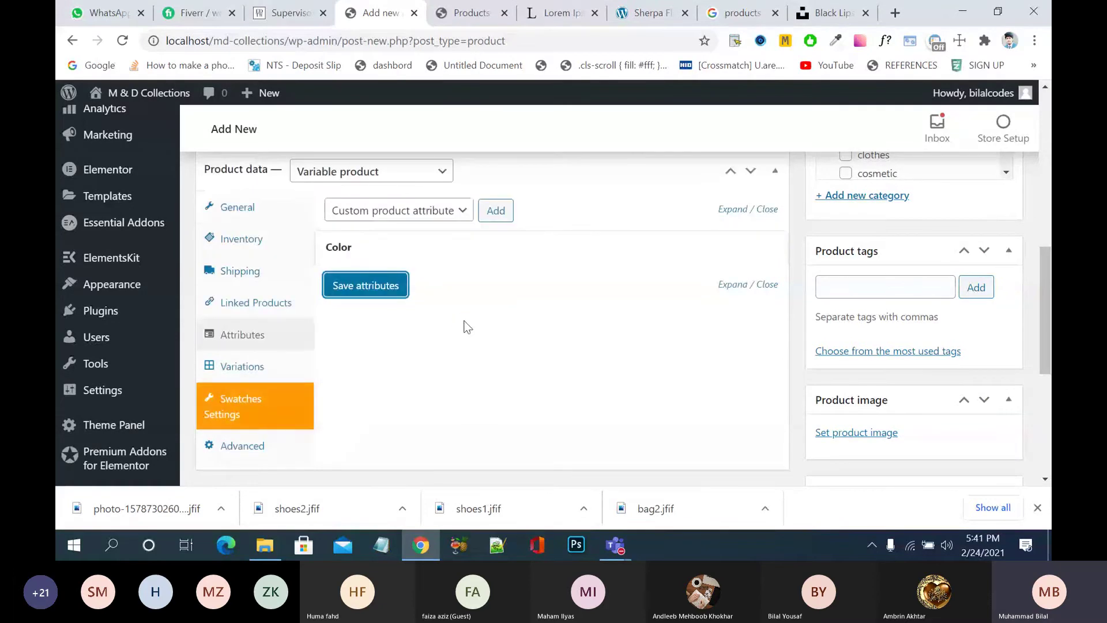
pyautogui.click(241, 369)
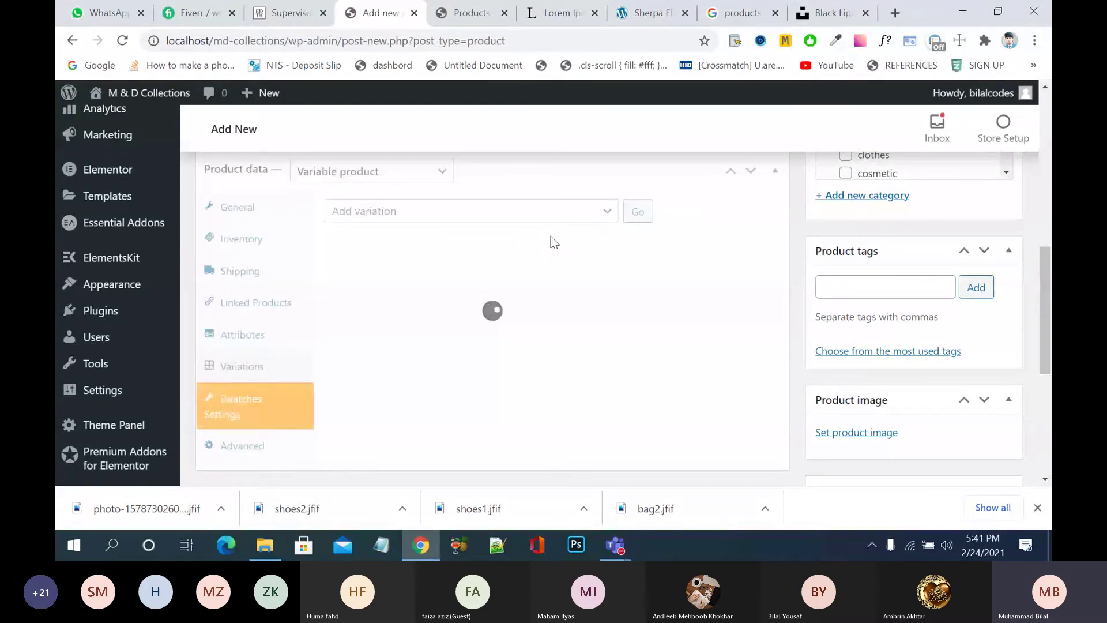
# - Create variations from all attributes, producing #576 Black, #577 Red and #578 White
pyautogui.click(600, 215)
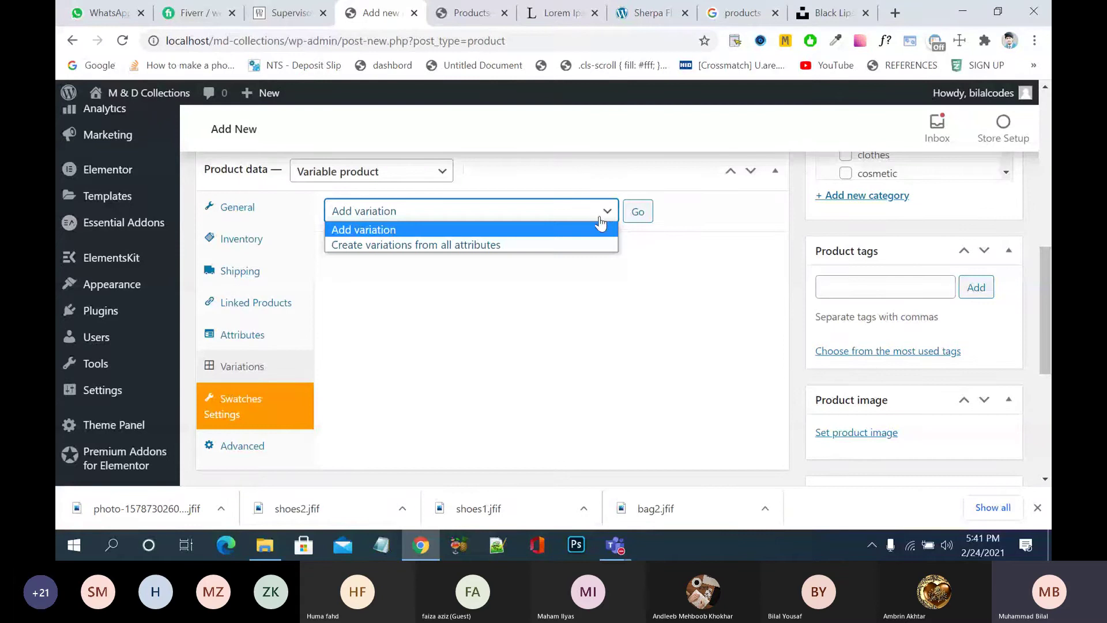
pyautogui.click(565, 244)
pyautogui.click(637, 212)
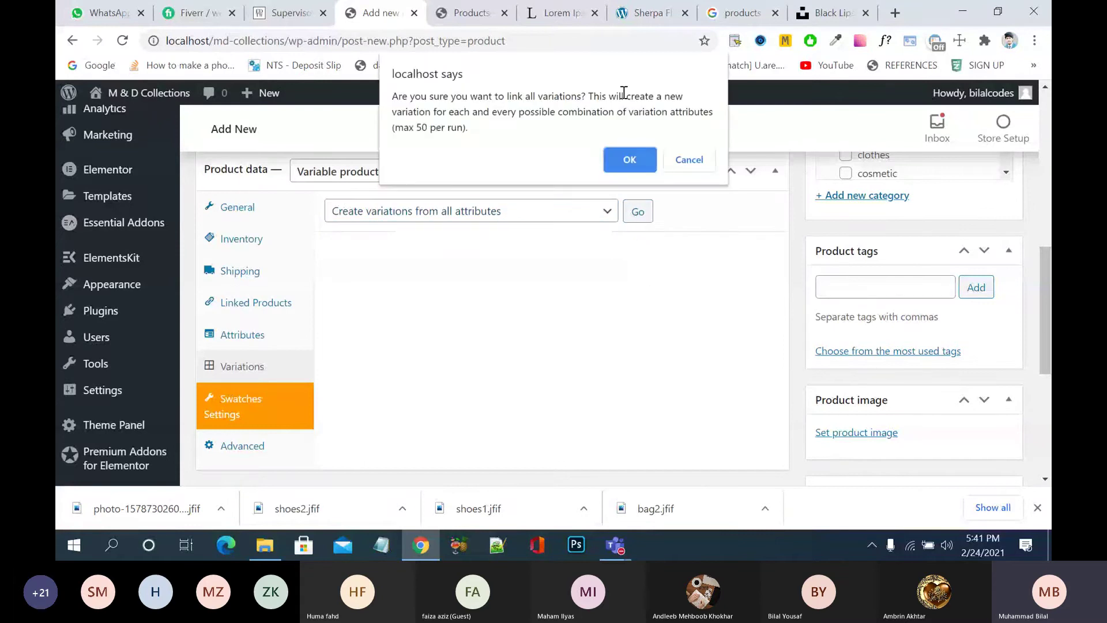
pyautogui.click(630, 159)
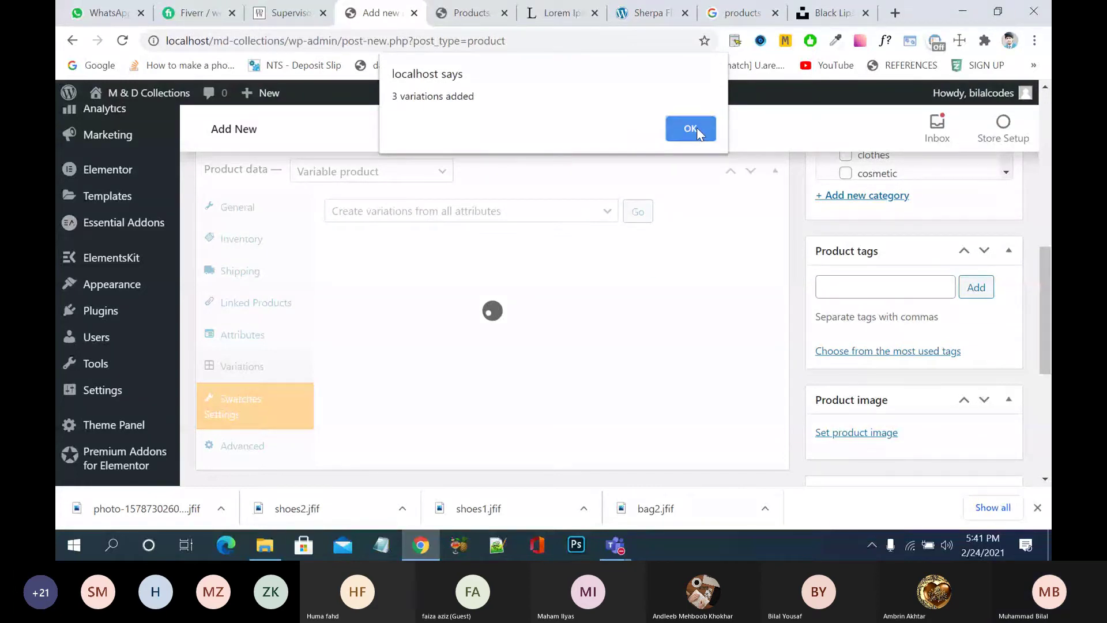
pyautogui.click(691, 128)
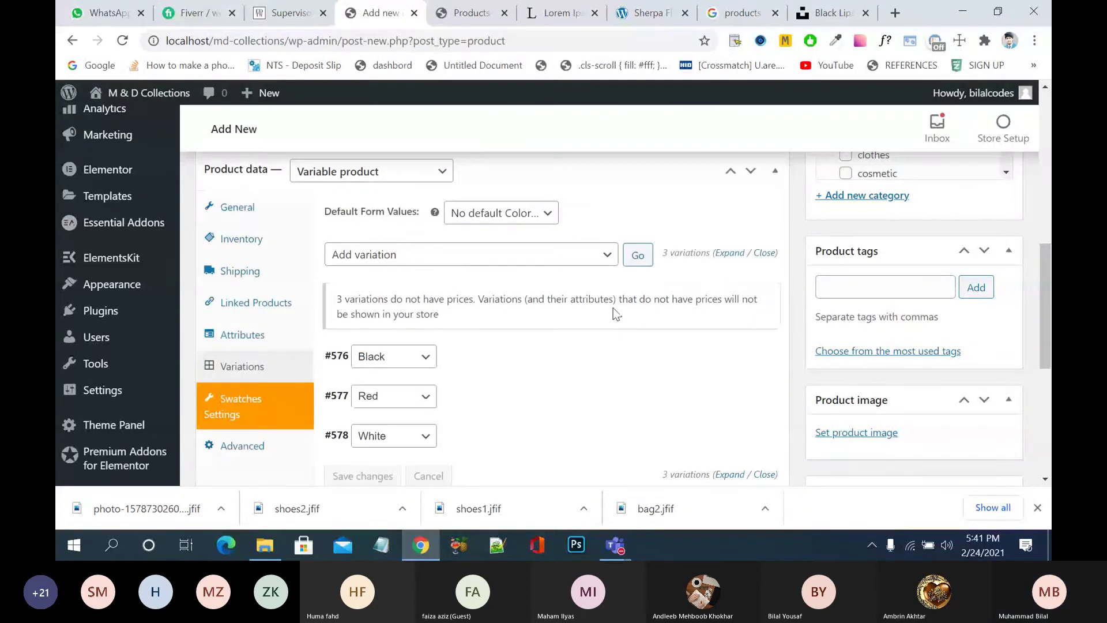
pyautogui.scroll(-1, 614, 313)
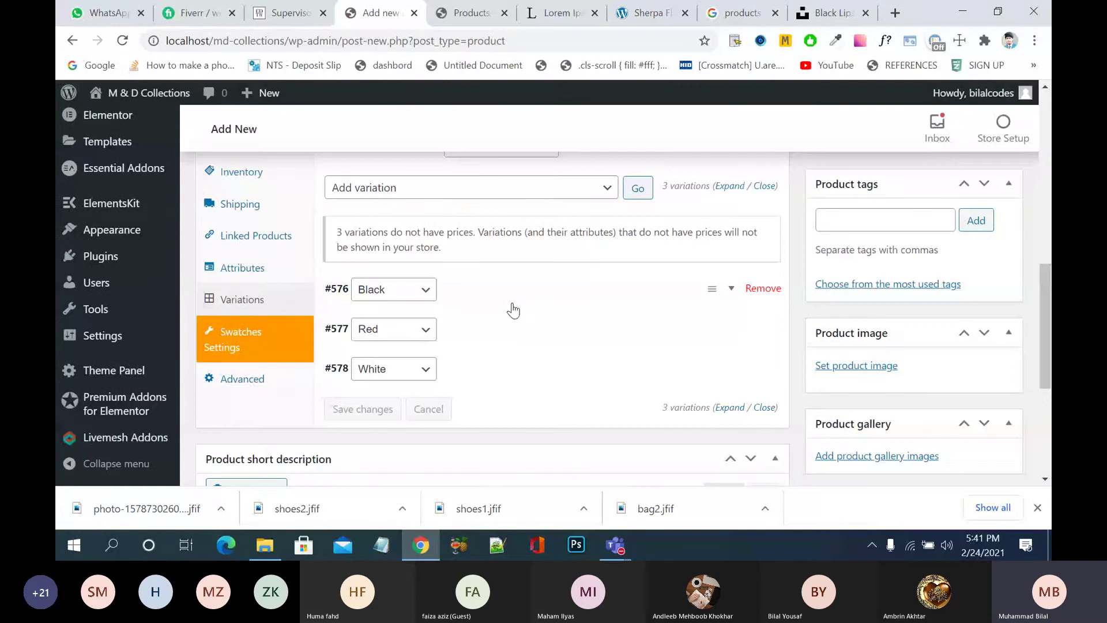
# - Try uploading the downloaded black-and-white lipstick photo as the Black variation image; it is refused
pyautogui.click(514, 310)
pyautogui.click(369, 357)
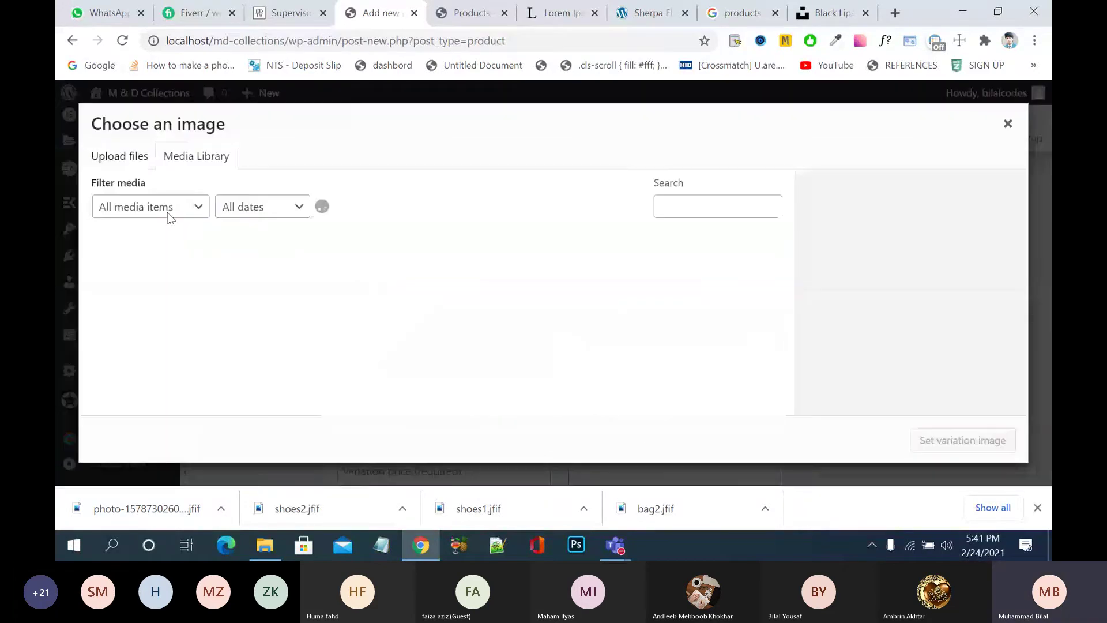
pyautogui.click(120, 161)
pyautogui.click(534, 317)
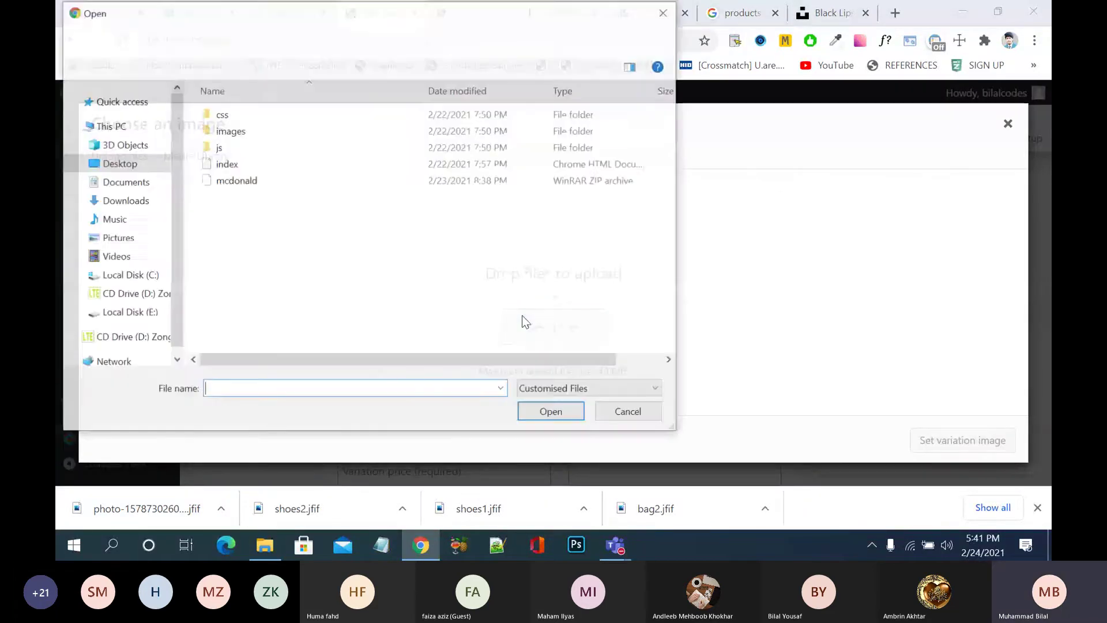
pyautogui.click(132, 167)
pyautogui.scroll(-1, 311, 262)
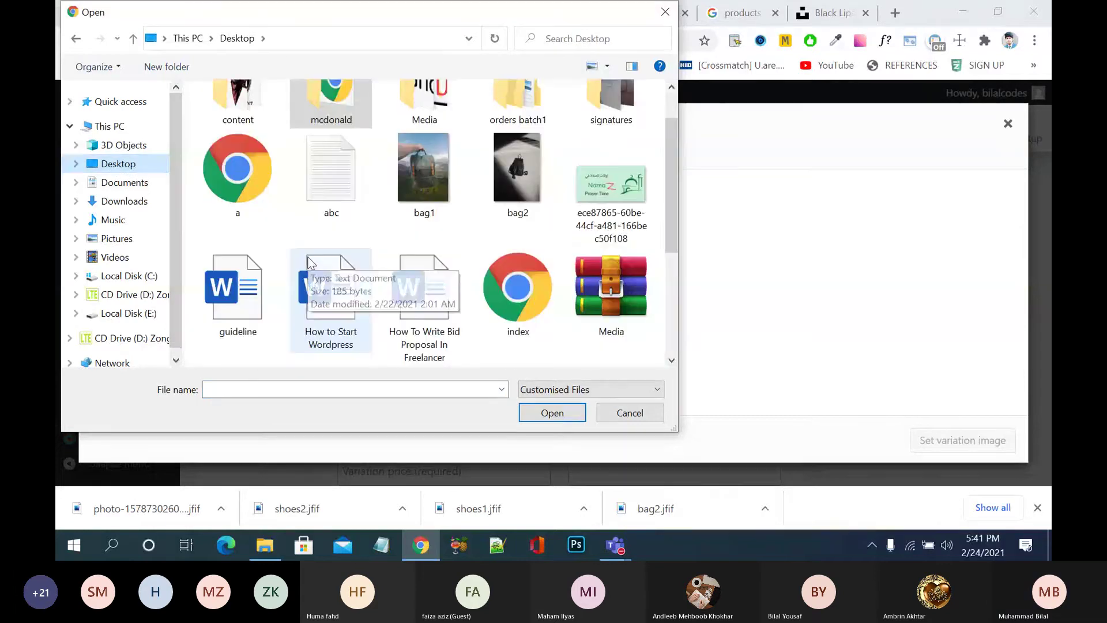
pyautogui.moveTo(672, 193); pyautogui.dragTo(674, 301)
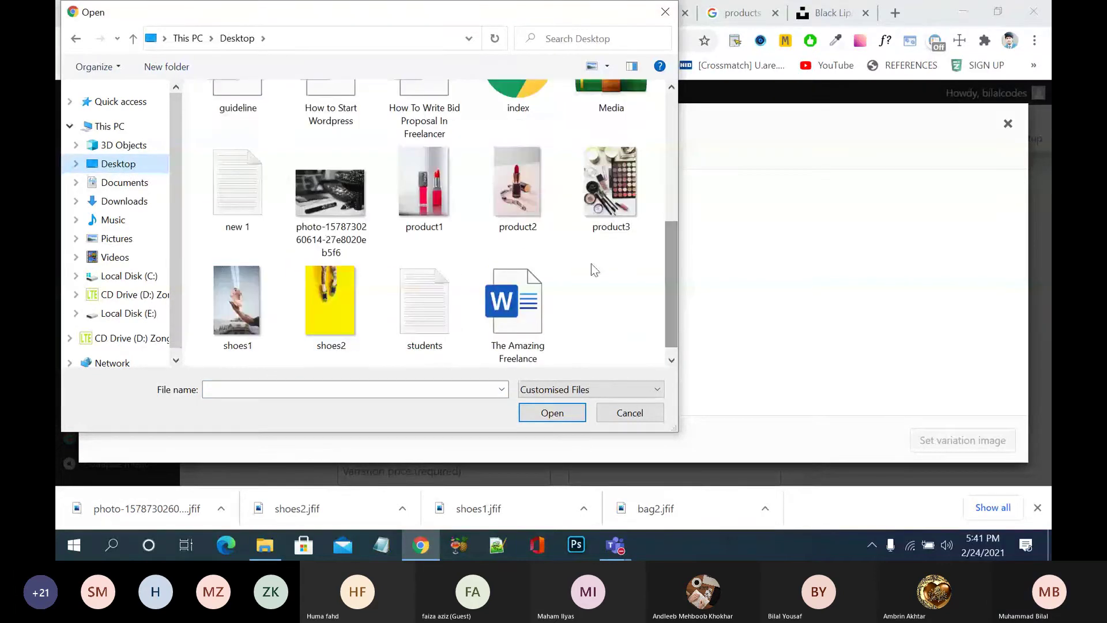
pyautogui.click(544, 227)
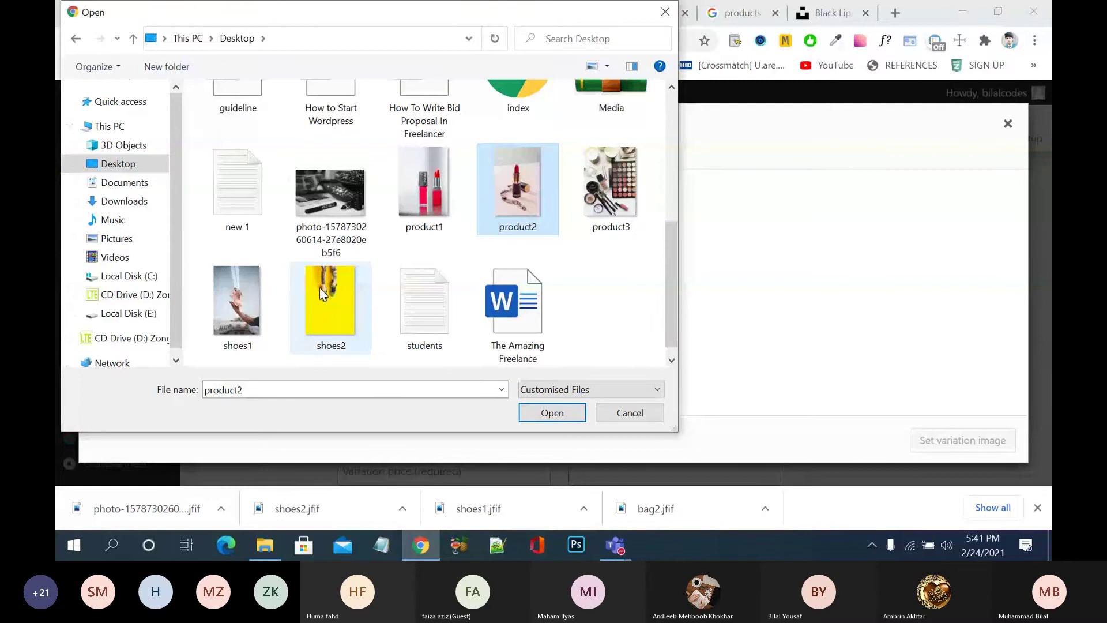
pyautogui.click(611, 185)
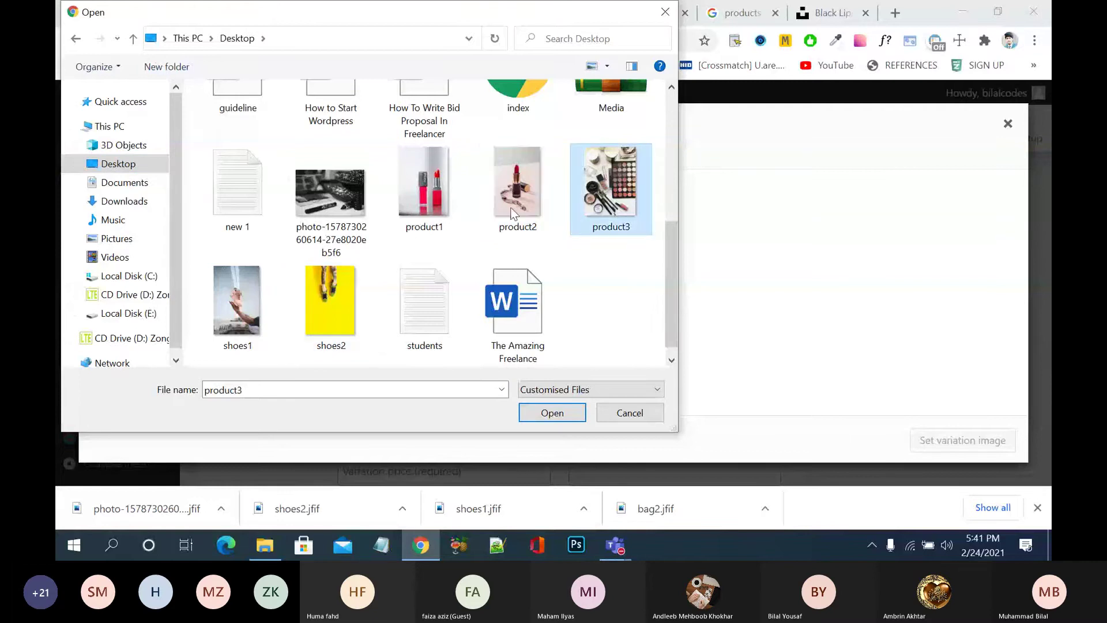
pyautogui.click(321, 216)
pyautogui.click(550, 413)
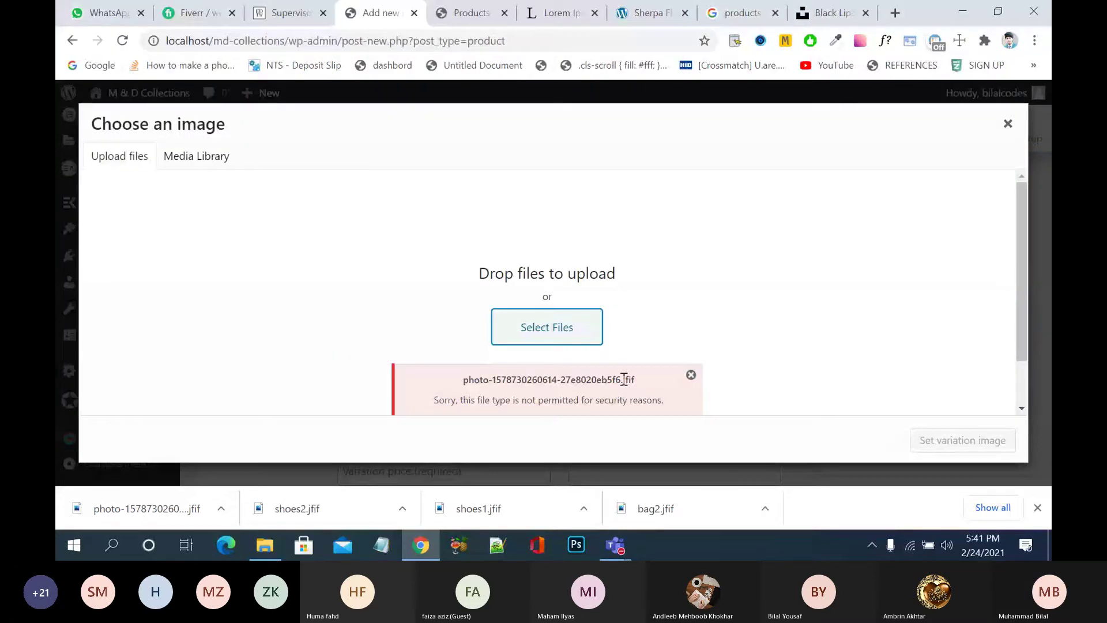
pyautogui.click(691, 375)
# - Try uploading product2.jfif and product1.jfif, dismissing both disallowed file-type errors
pyautogui.click(571, 335)
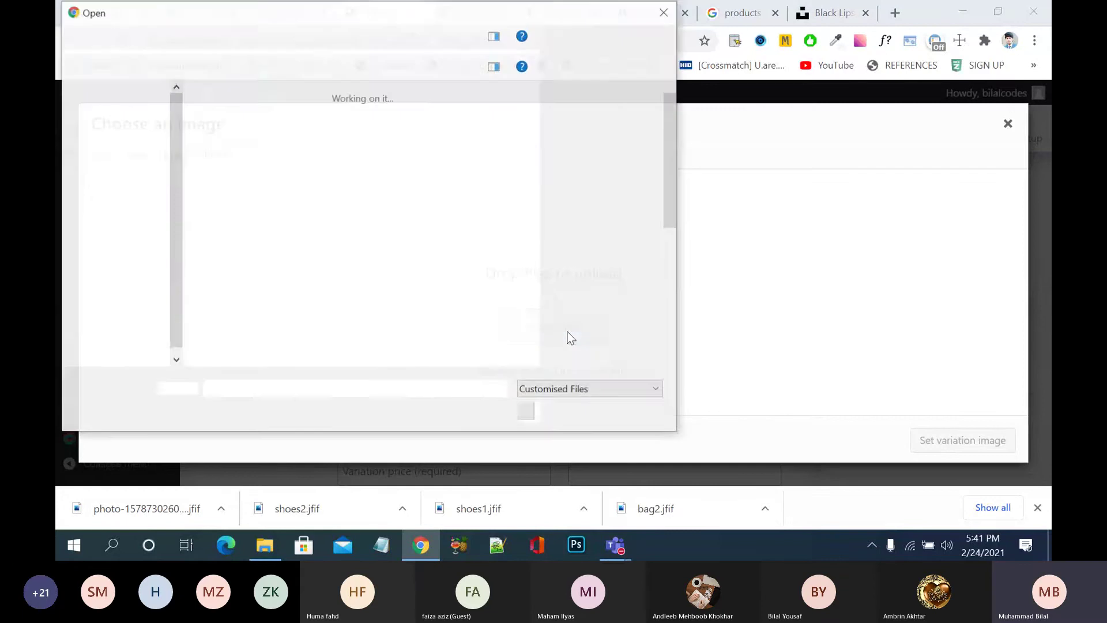
pyautogui.click(548, 252)
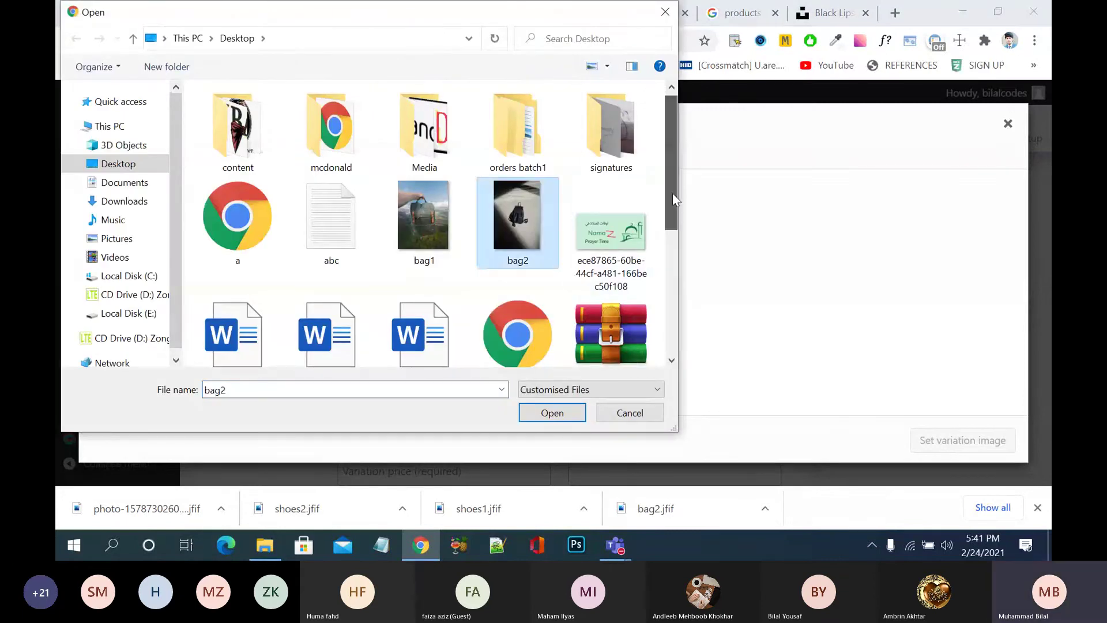
pyautogui.scroll(-4, 673, 193)
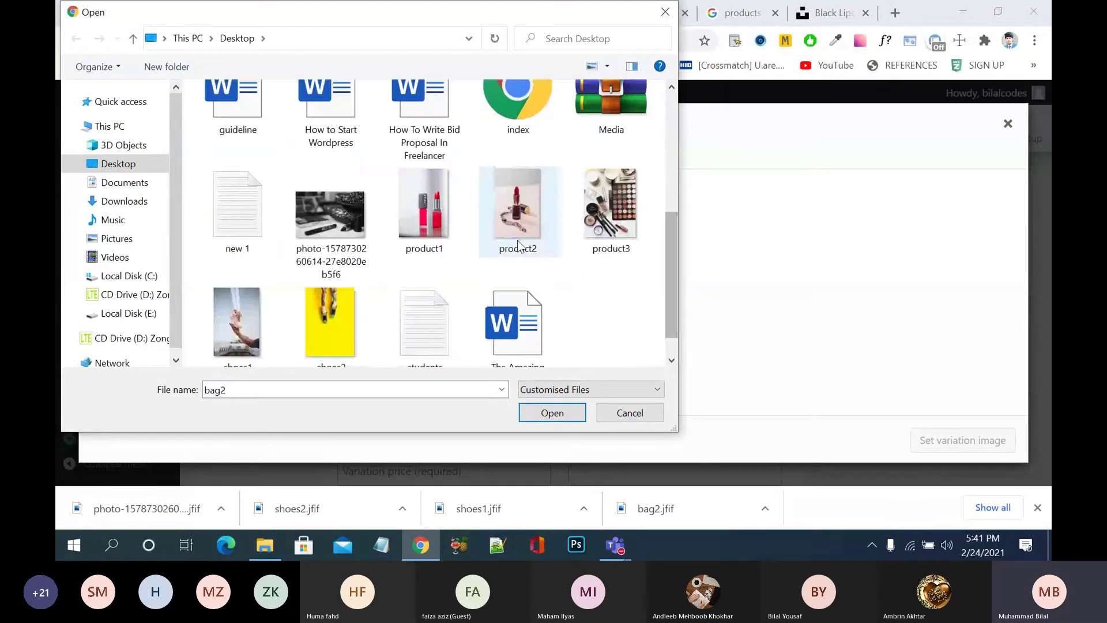
pyautogui.click(518, 245)
pyautogui.click(552, 413)
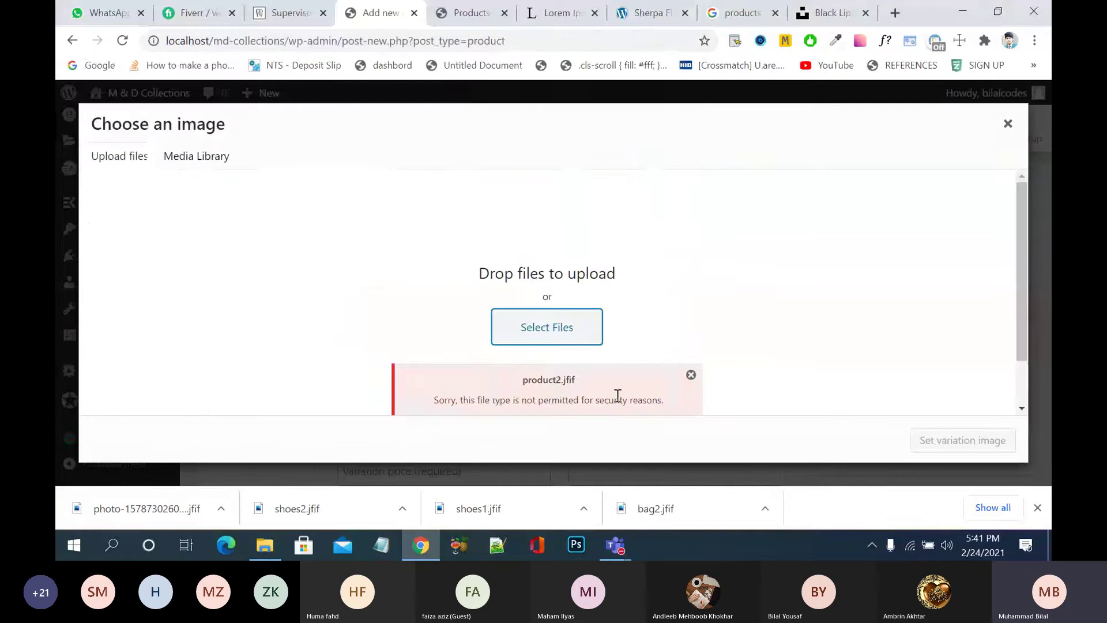
pyautogui.click(575, 326)
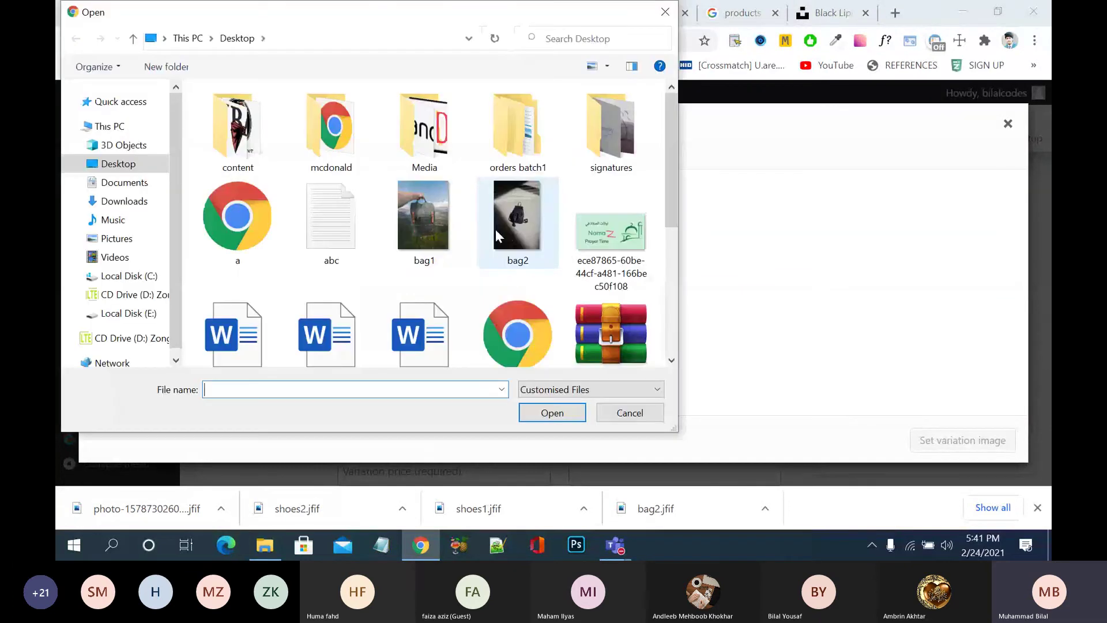
pyautogui.scroll(-3, 485, 265)
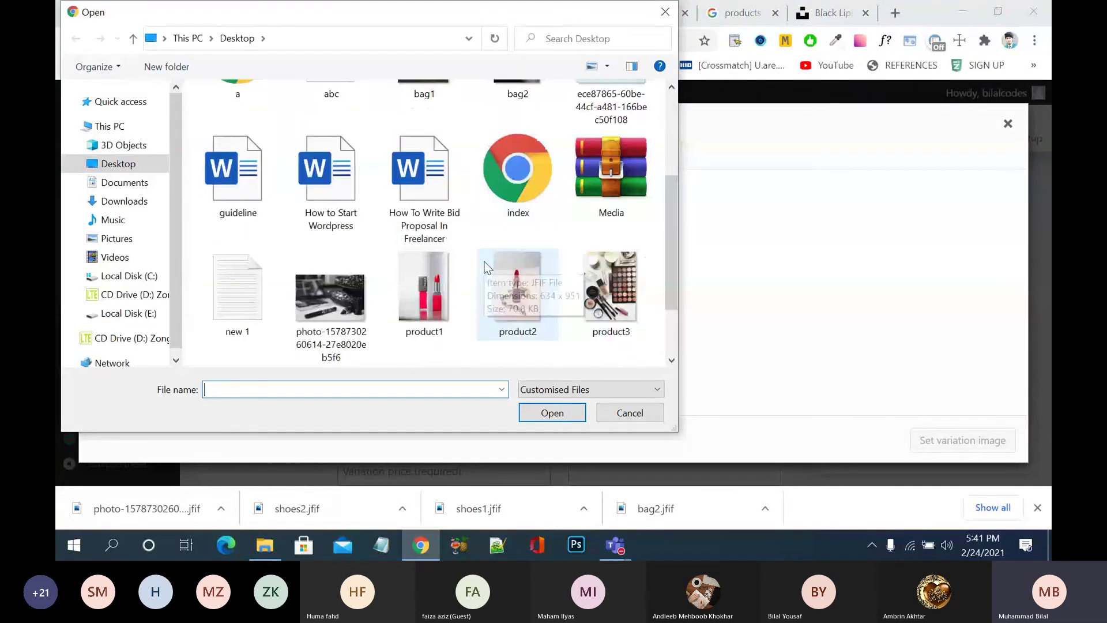
pyautogui.click(432, 292)
pyautogui.click(548, 412)
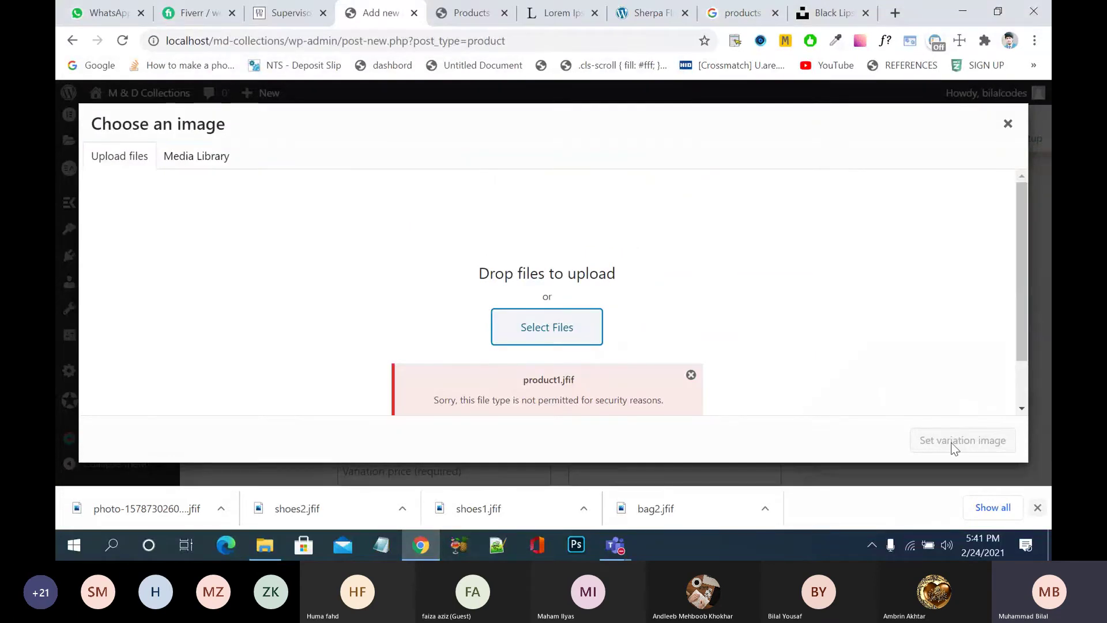
pyautogui.click(691, 375)
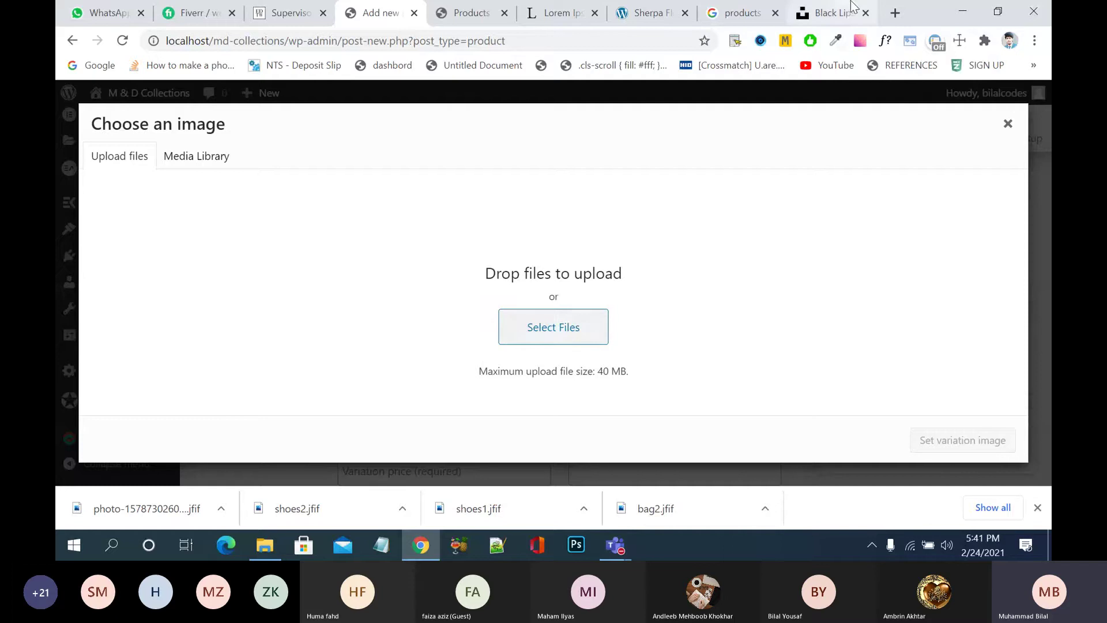
# - Search Google for 'products images jpg' in a new tab
pyautogui.click(833, 16)
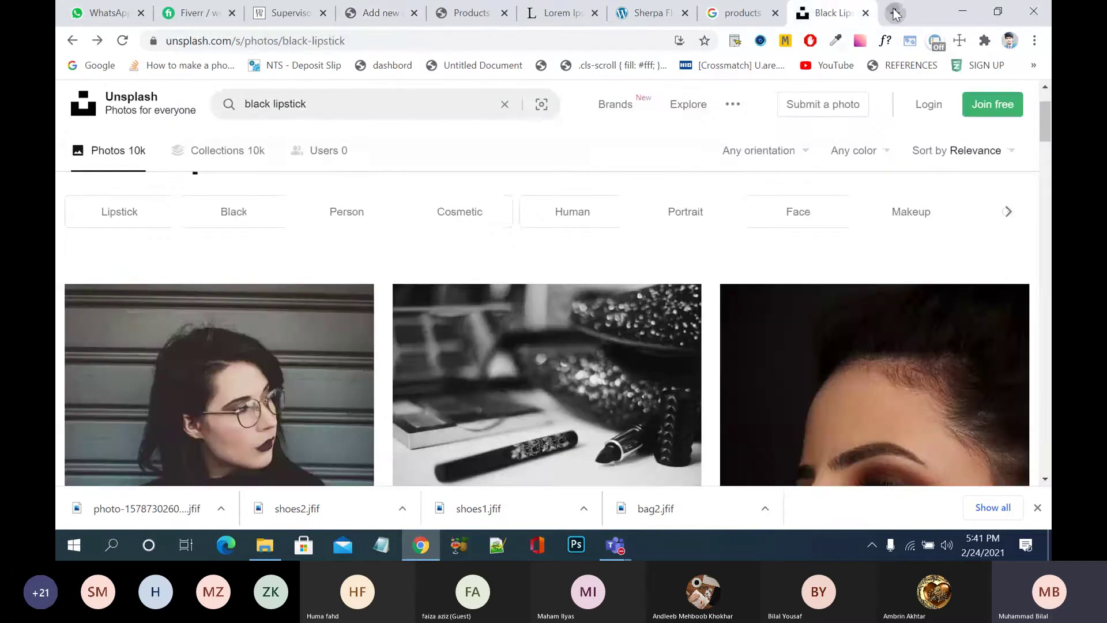
pyautogui.click(895, 13)
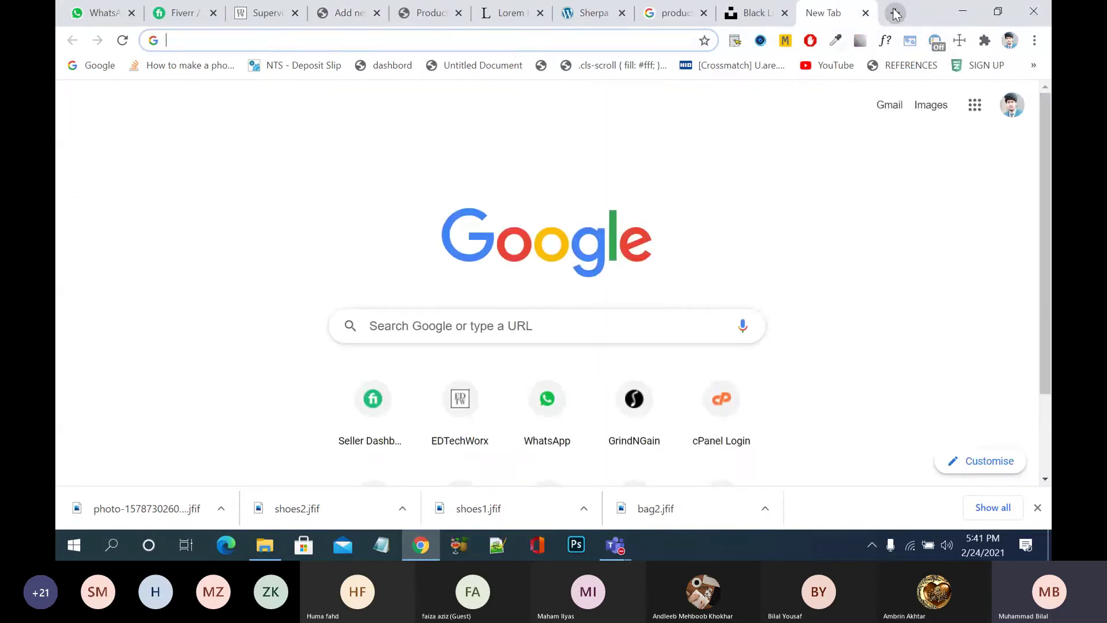
pyautogui.write('produc')
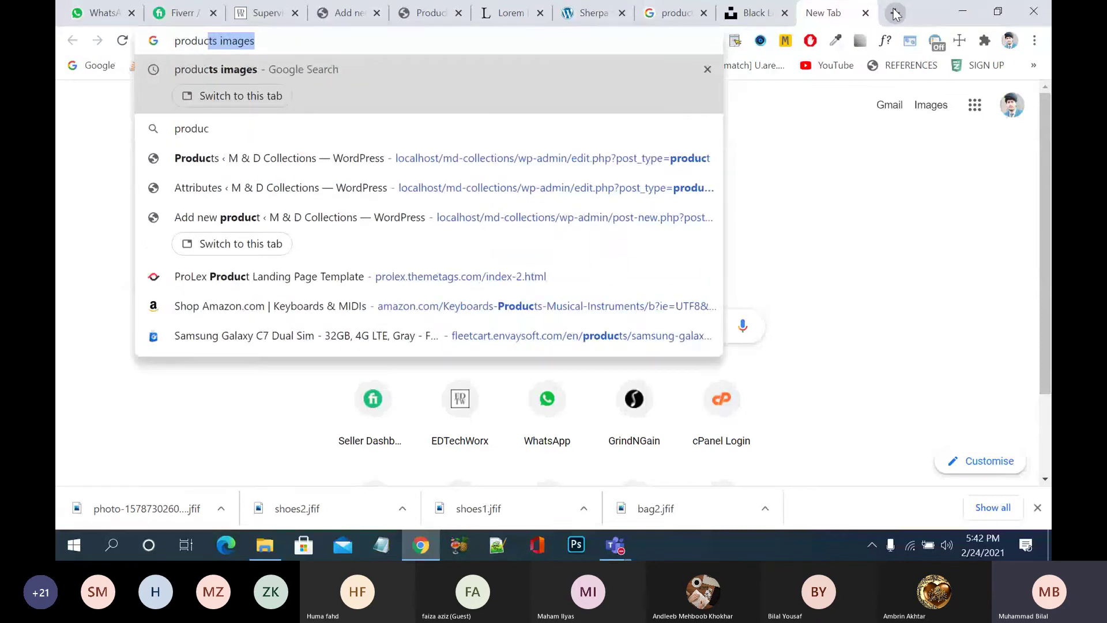
pyautogui.press('Right')
pyautogui.write('jpg')
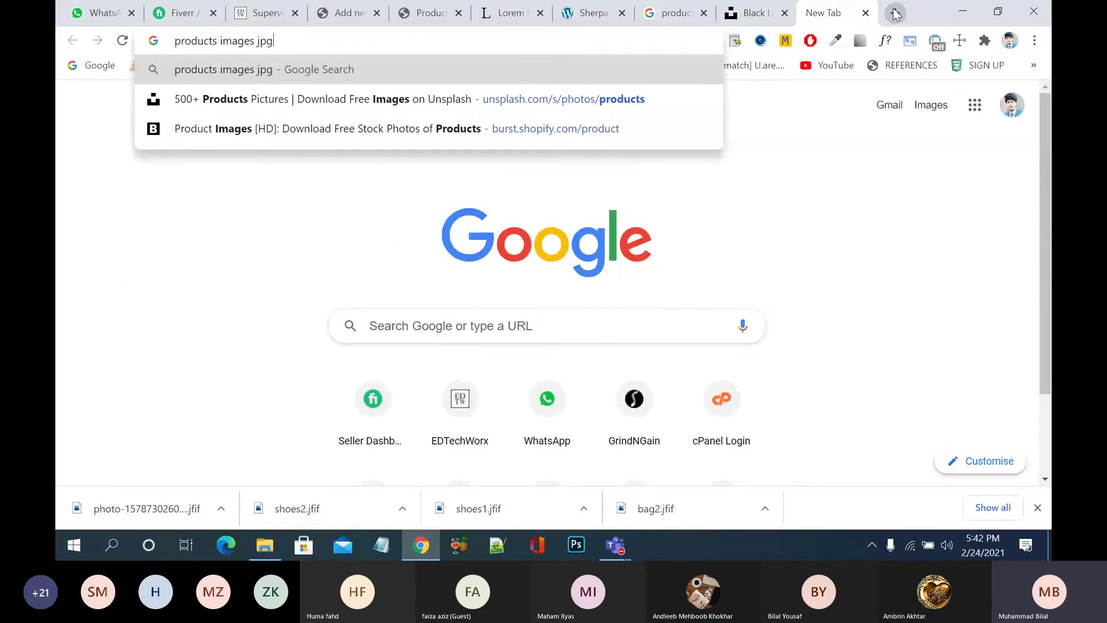
pyautogui.press('Return')
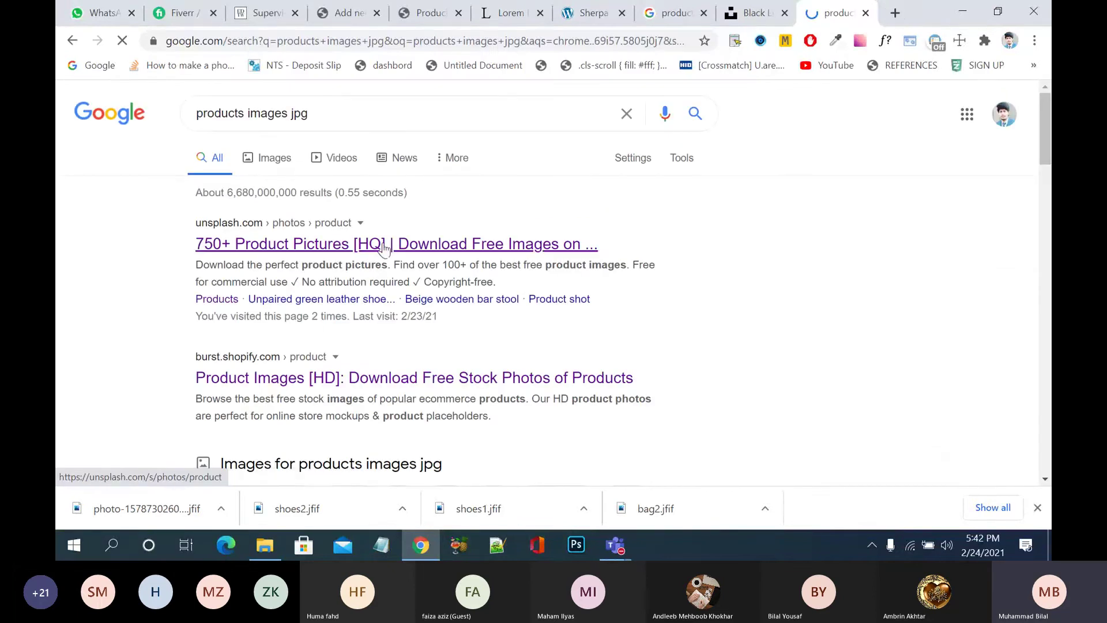
# - Open the Unsplash product pictures and Shopify free stock photos results in new tabs
pyautogui.rightClick(396, 247)
pyautogui.click(417, 255)
pyautogui.scroll(-1, 445, 349)
pyautogui.scroll(-1, 445, 349)
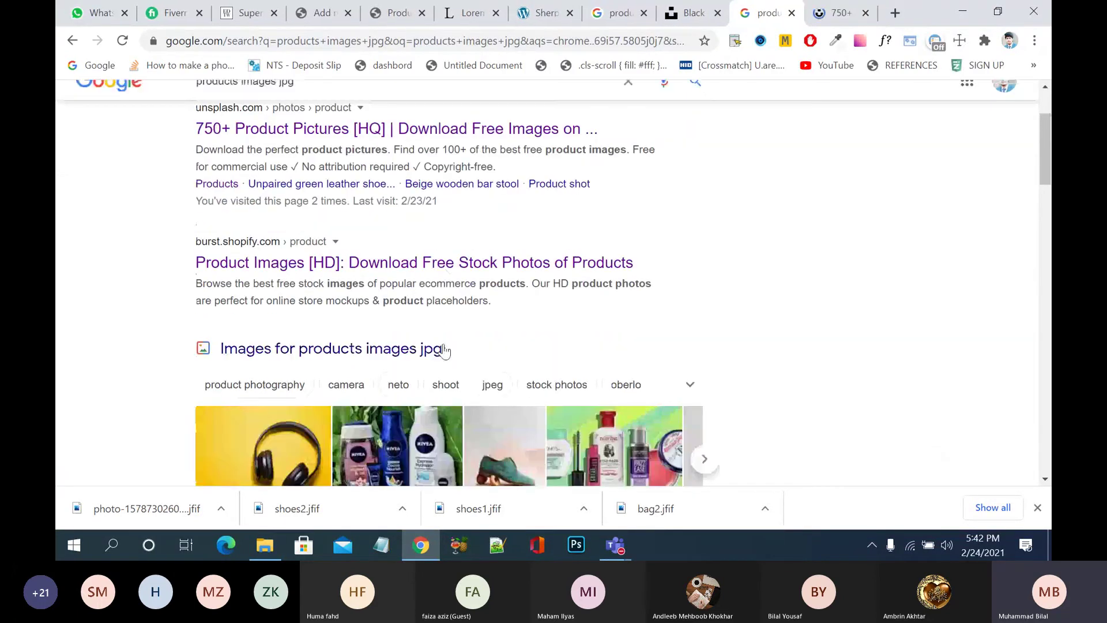
pyautogui.scroll(-1, 750, 245)
pyautogui.scroll(-3, 773, 242)
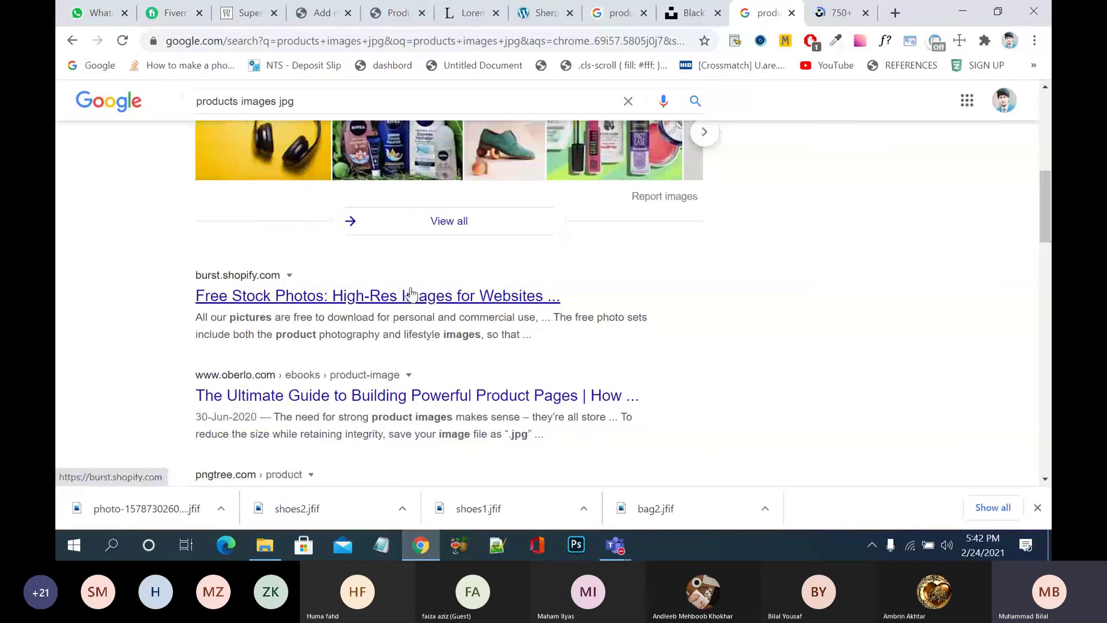
pyautogui.rightClick(407, 296)
pyautogui.click(440, 307)
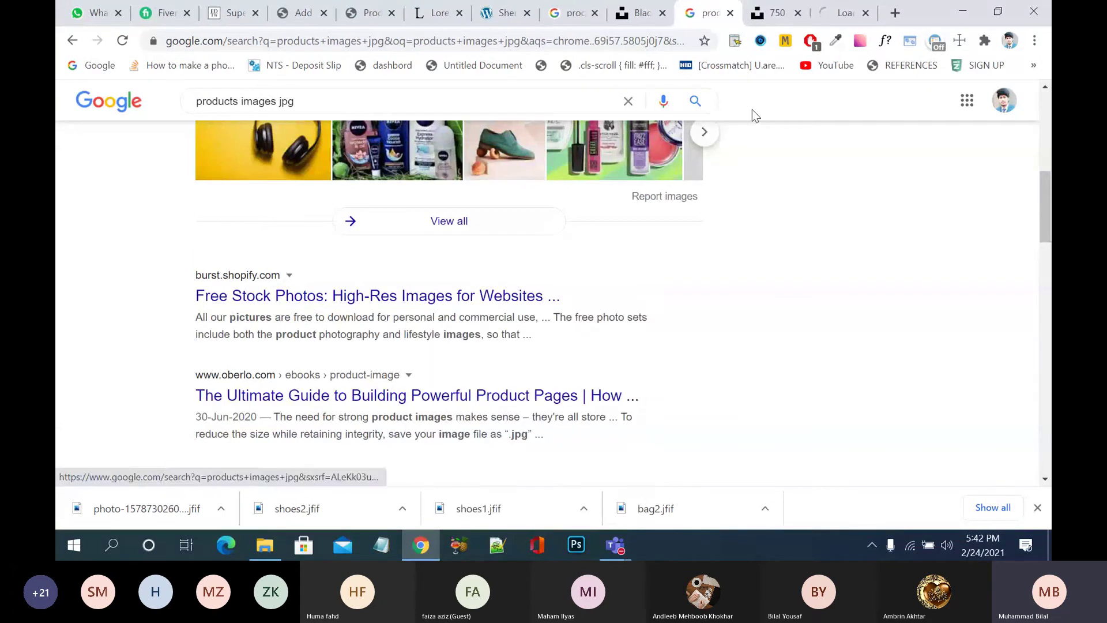
# - Glance at the Unsplash page, then close both photo tabs and scroll the results back to the top
pyautogui.click(776, 13)
pyautogui.scroll(-8, 552, 328)
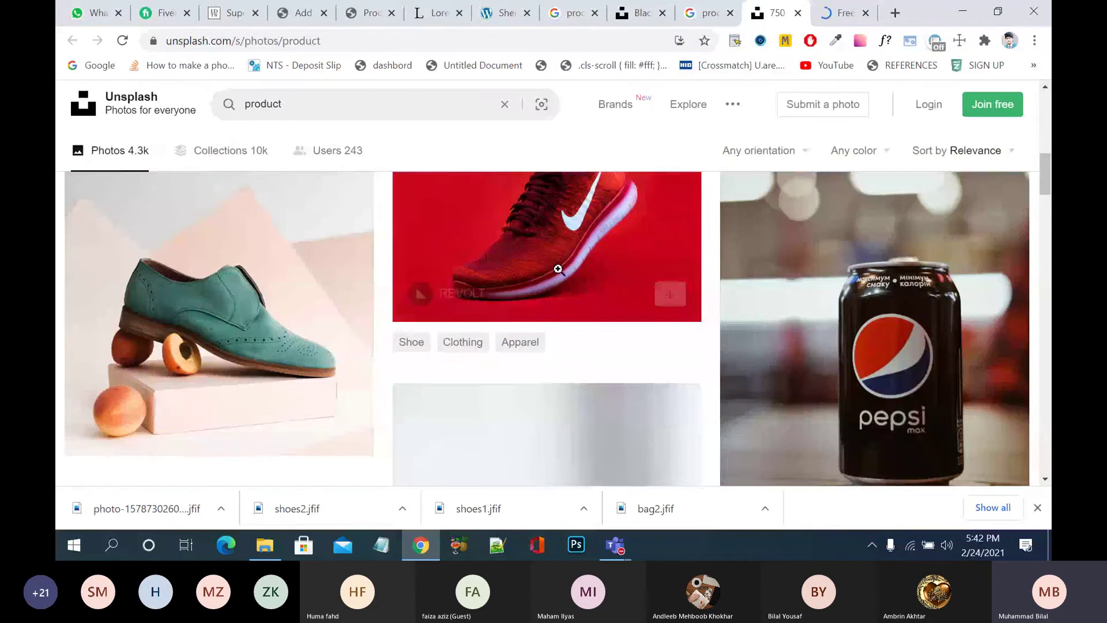
pyautogui.click(798, 13)
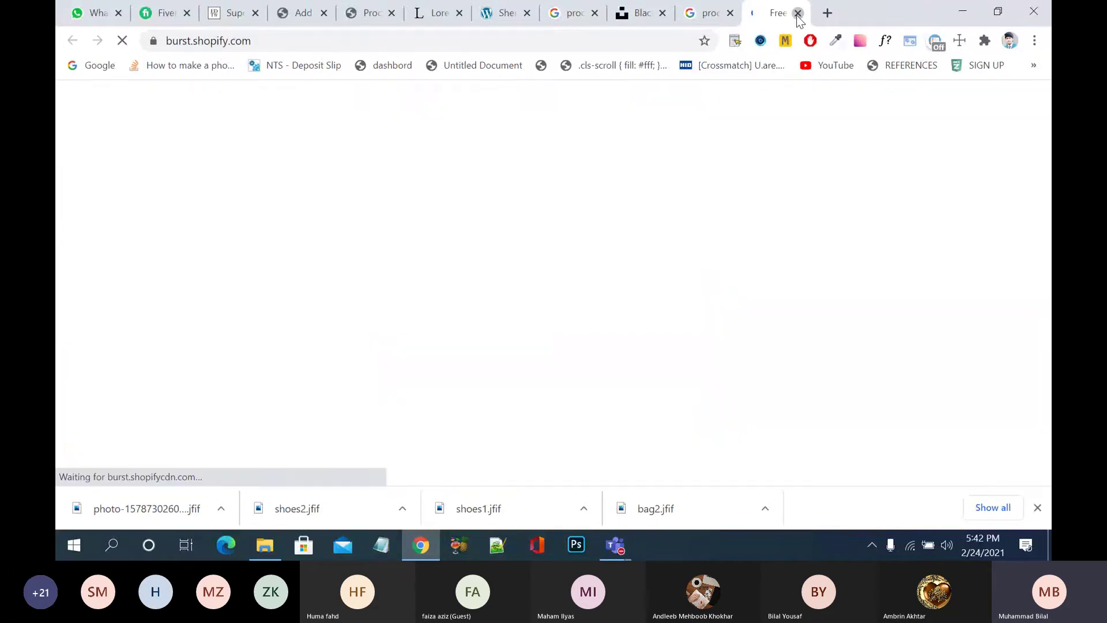
pyautogui.click(798, 13)
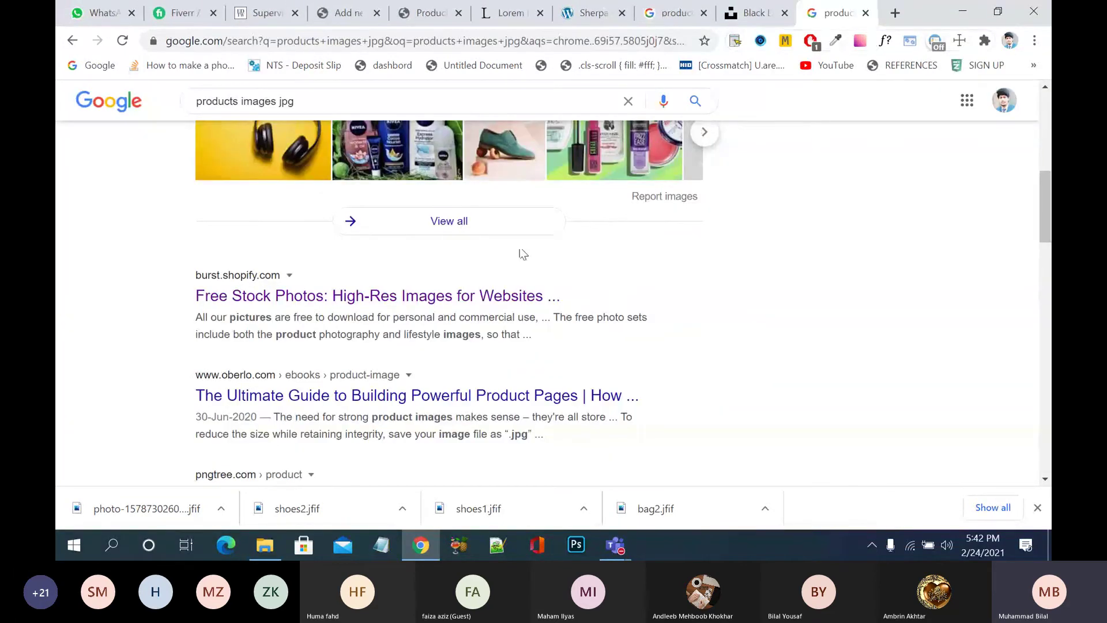
pyautogui.scroll(-3, 521, 253)
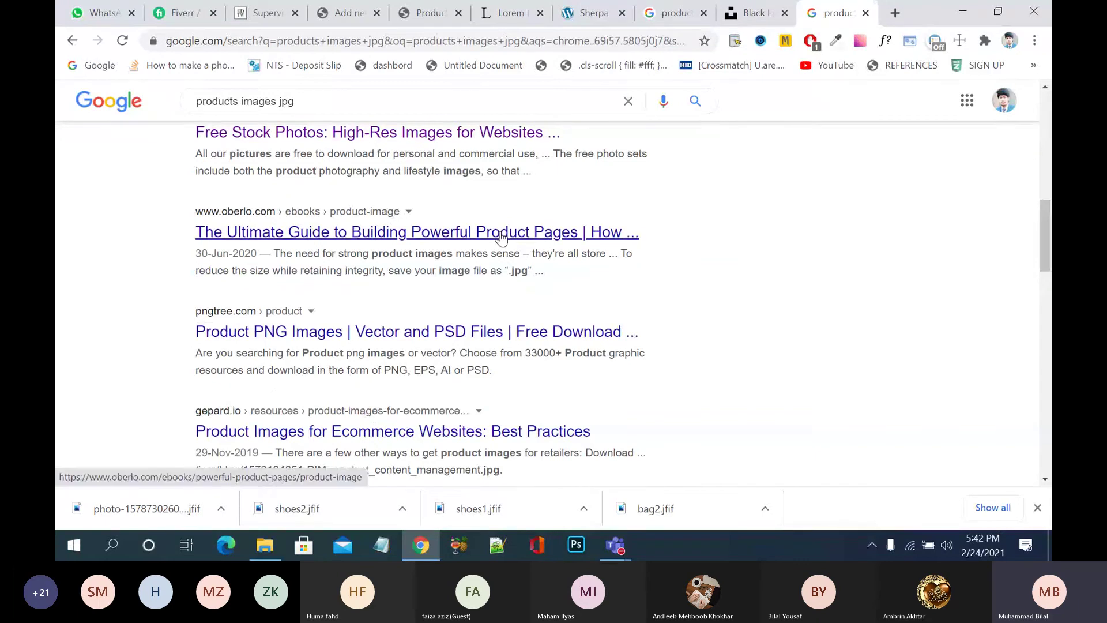
pyautogui.scroll(10, 496, 219)
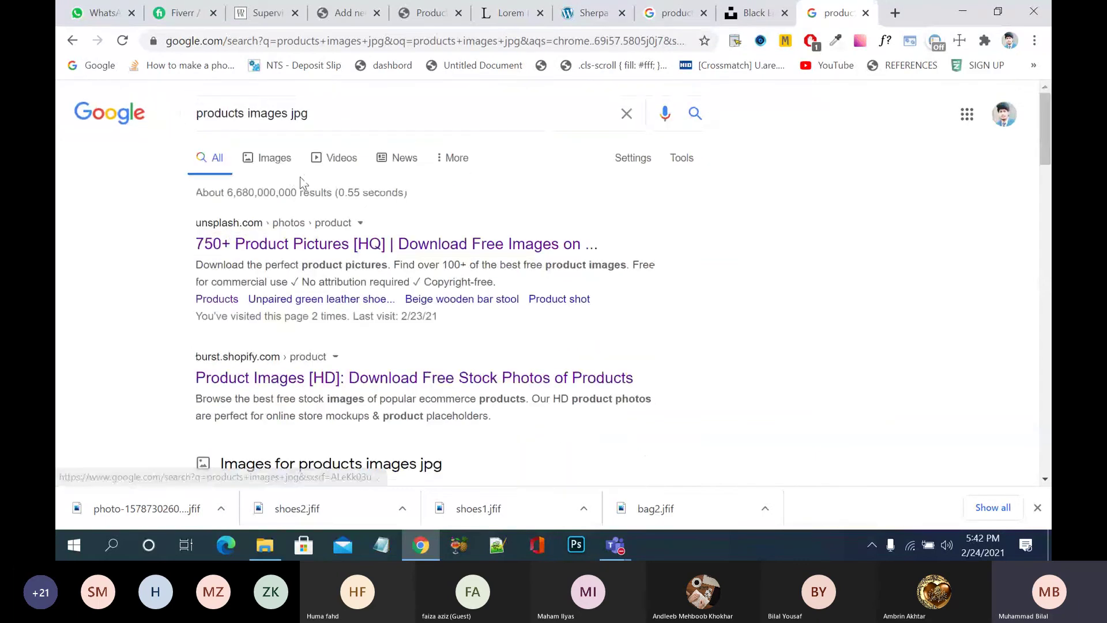
# - Switch to image results for 'products images jpg', try the Medium size filter, then revert to Any size
pyautogui.click(285, 161)
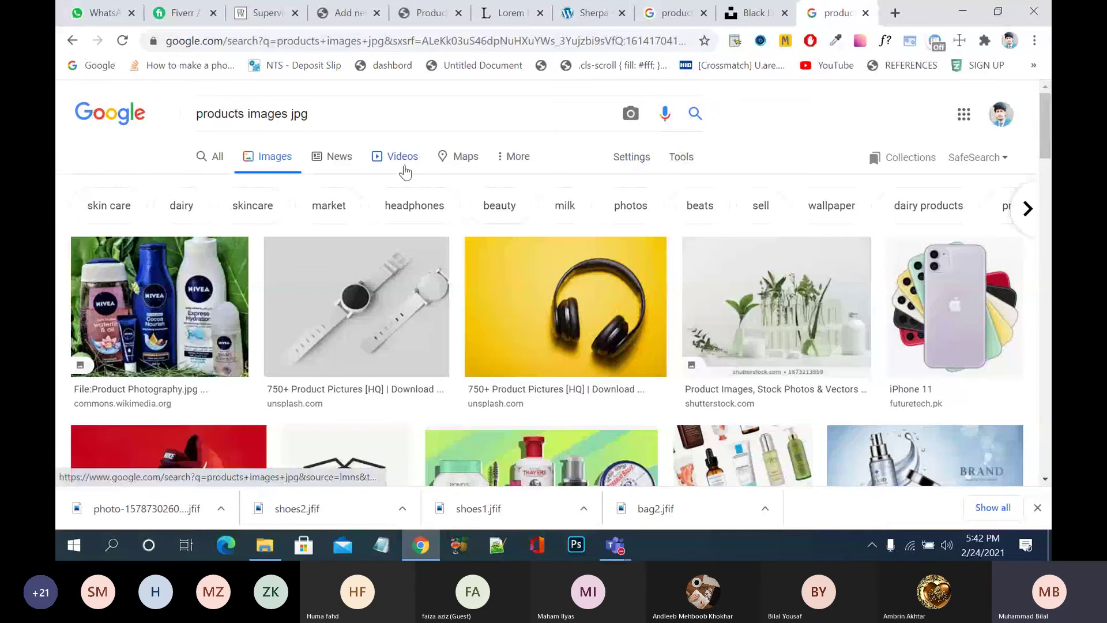
pyautogui.click(683, 157)
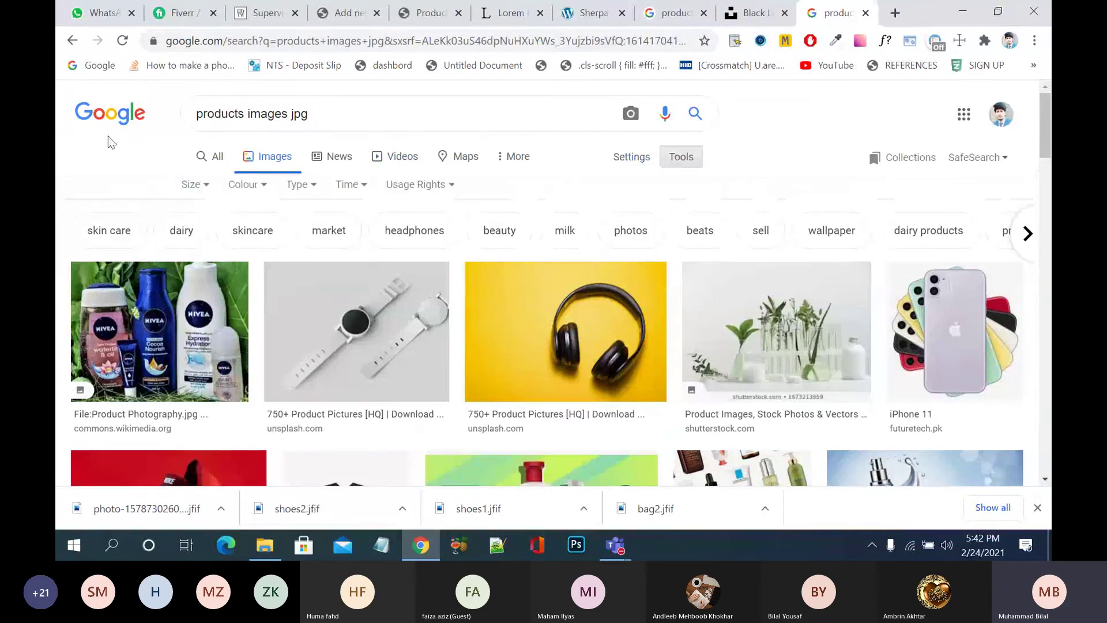
pyautogui.click(191, 185)
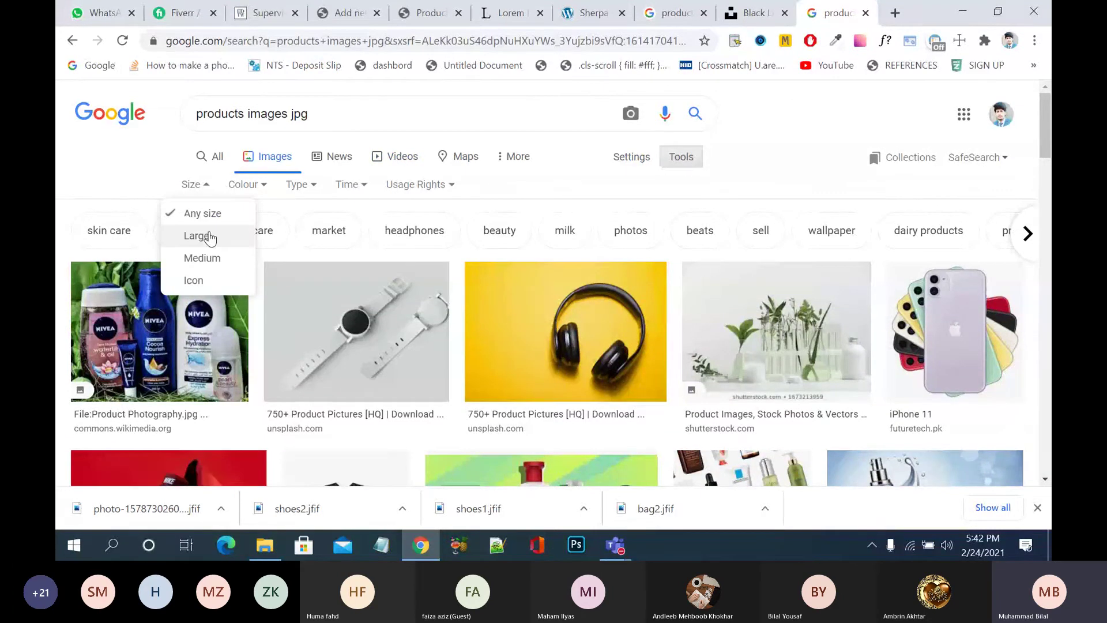
pyautogui.click(203, 258)
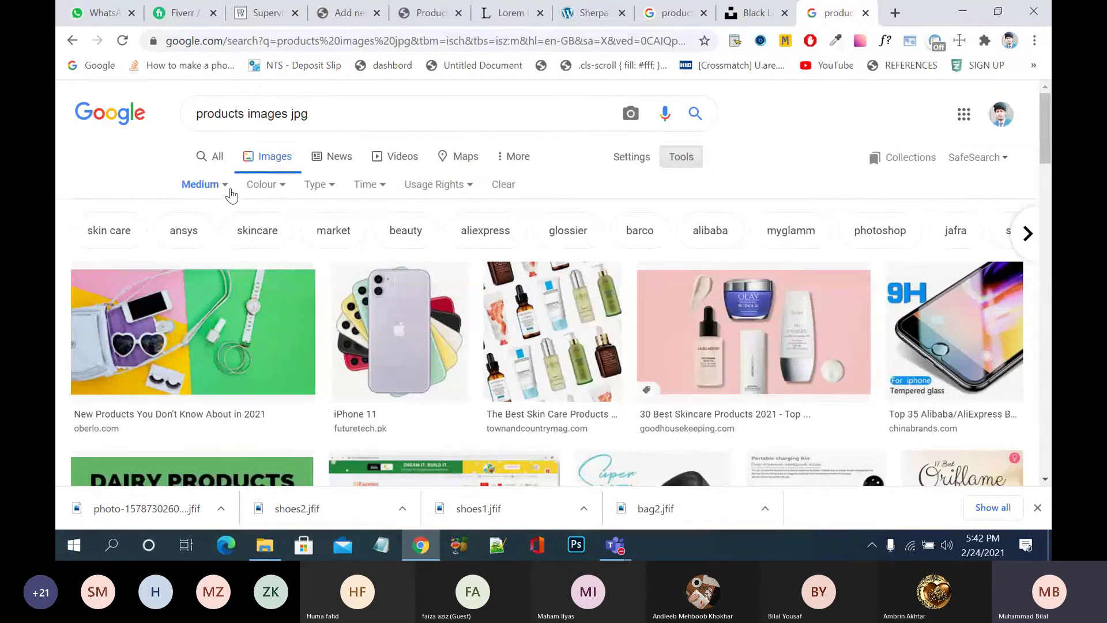
pyautogui.click(231, 191)
pyautogui.click(217, 214)
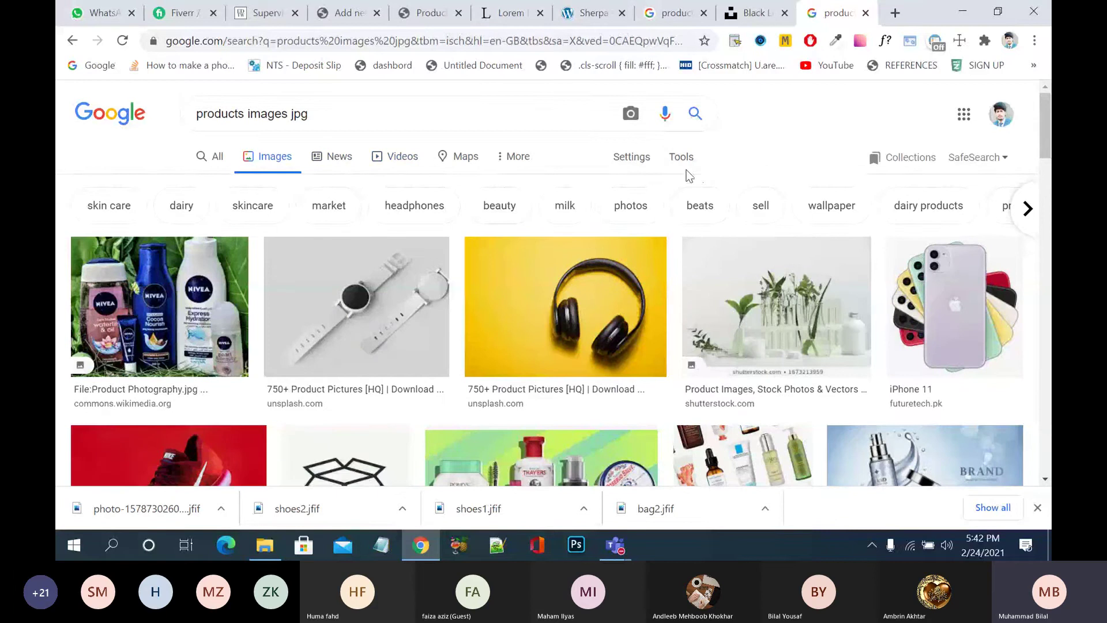
# - Open the Type and Colour filter dropdowns under Tools
pyautogui.click(682, 157)
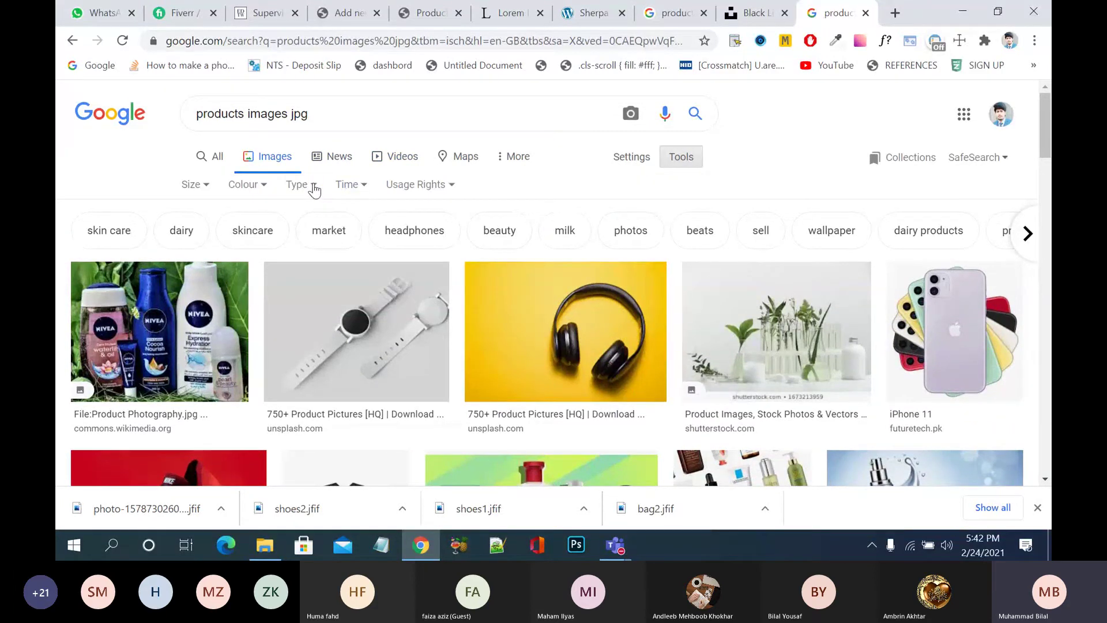
pyautogui.click(314, 188)
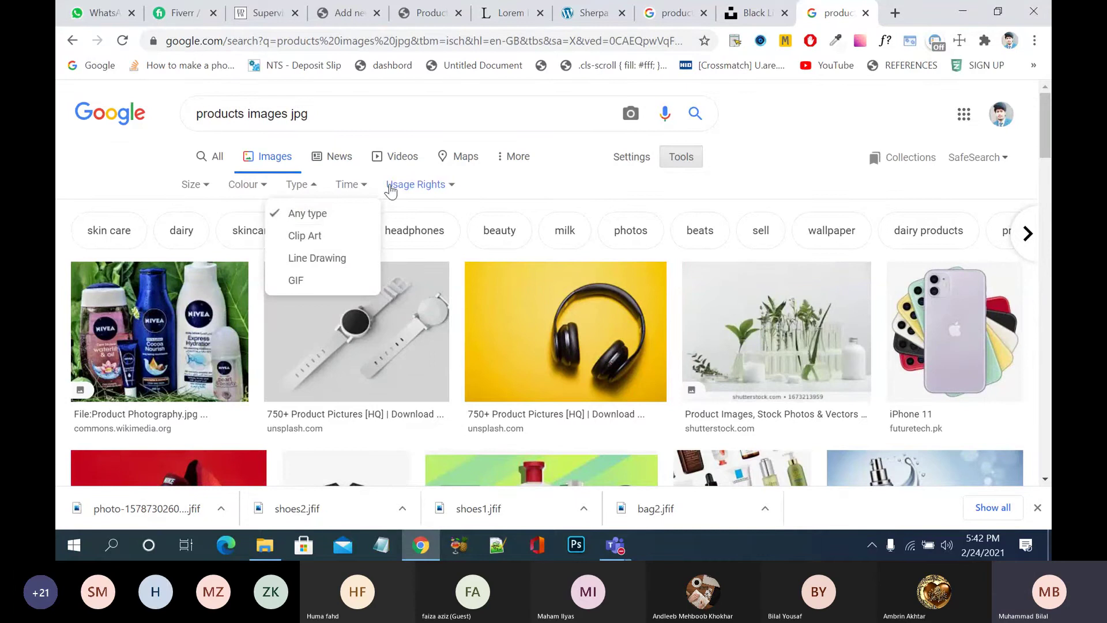
pyautogui.click(265, 188)
pyautogui.click(316, 188)
pyautogui.click(263, 188)
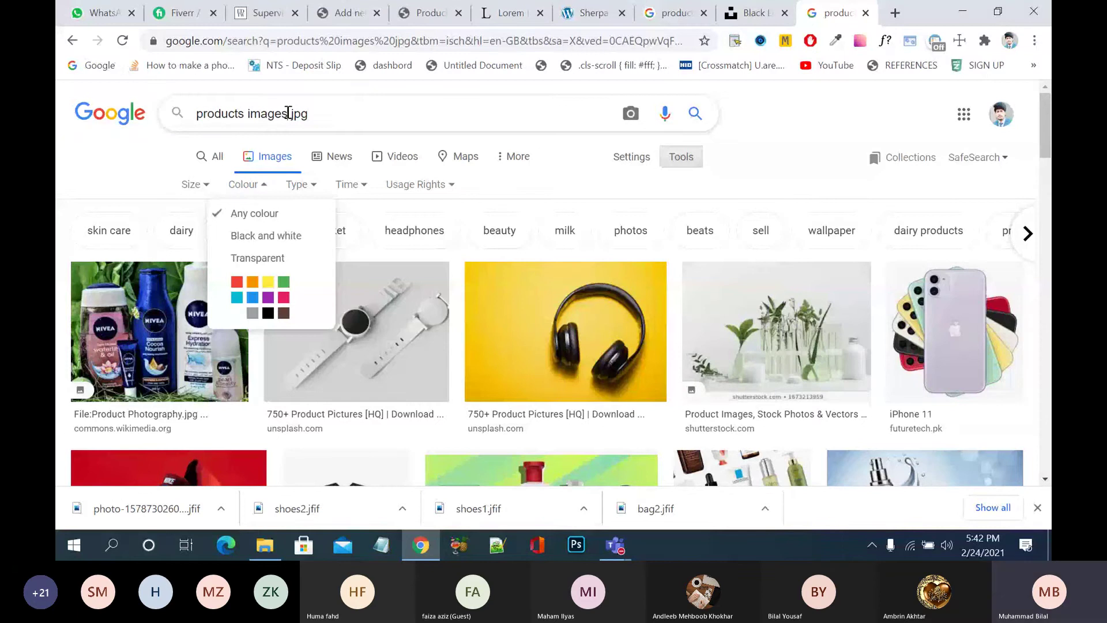
# - Add 'lips stick' to the image search and preview the pink Maybelline Color Sensational lipstick
pyautogui.click(288, 113)
pyautogui.write('li ')
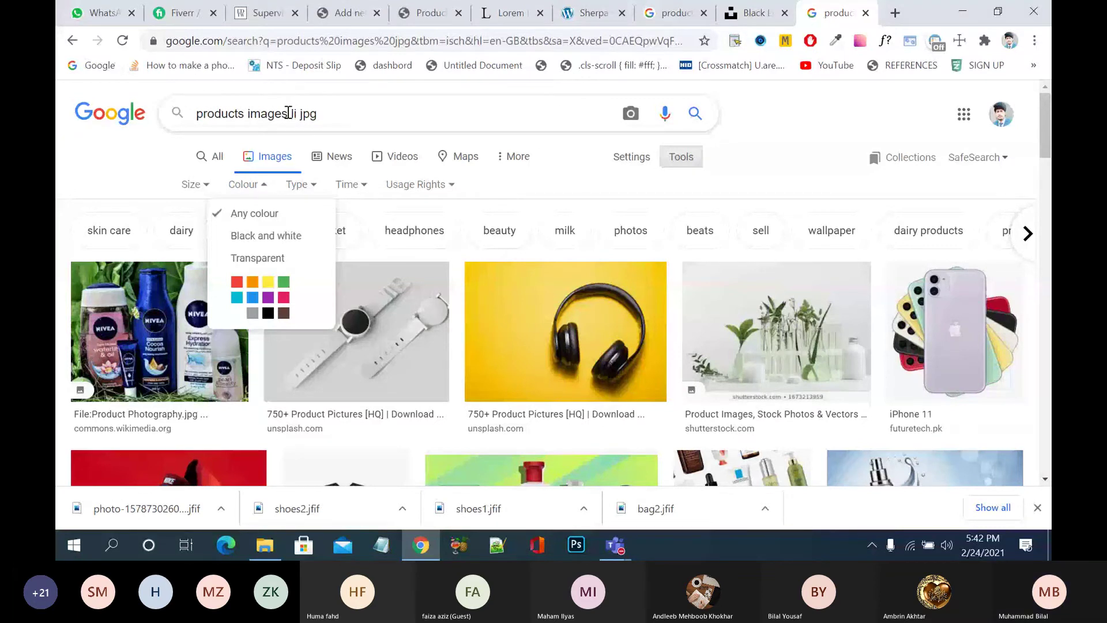
pyautogui.write('ps stic')
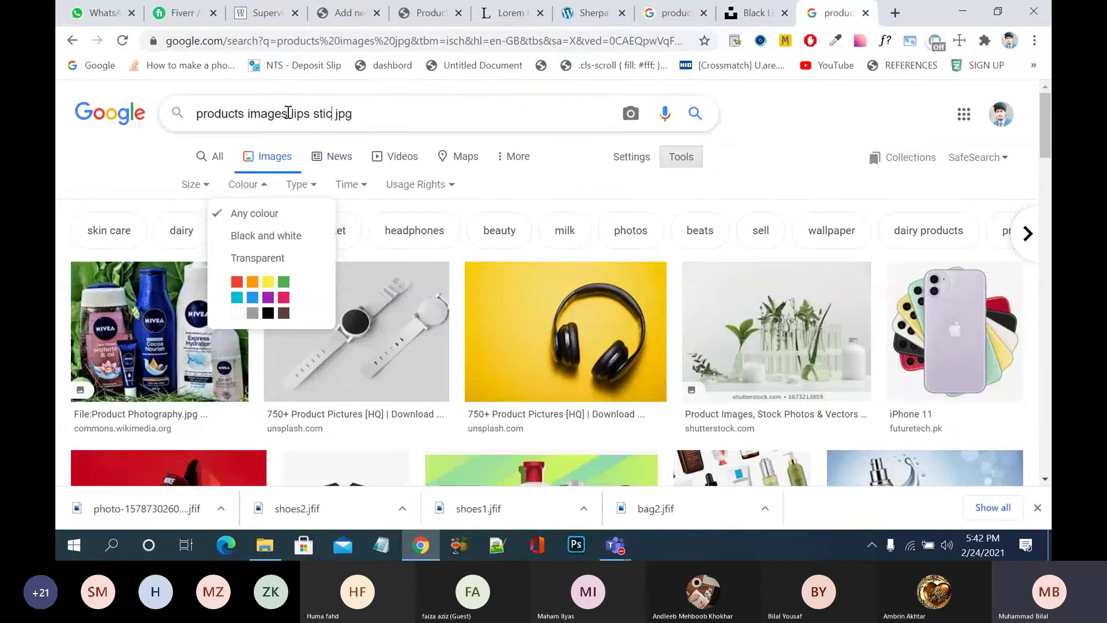
pyautogui.write('k')
pyautogui.press('Return')
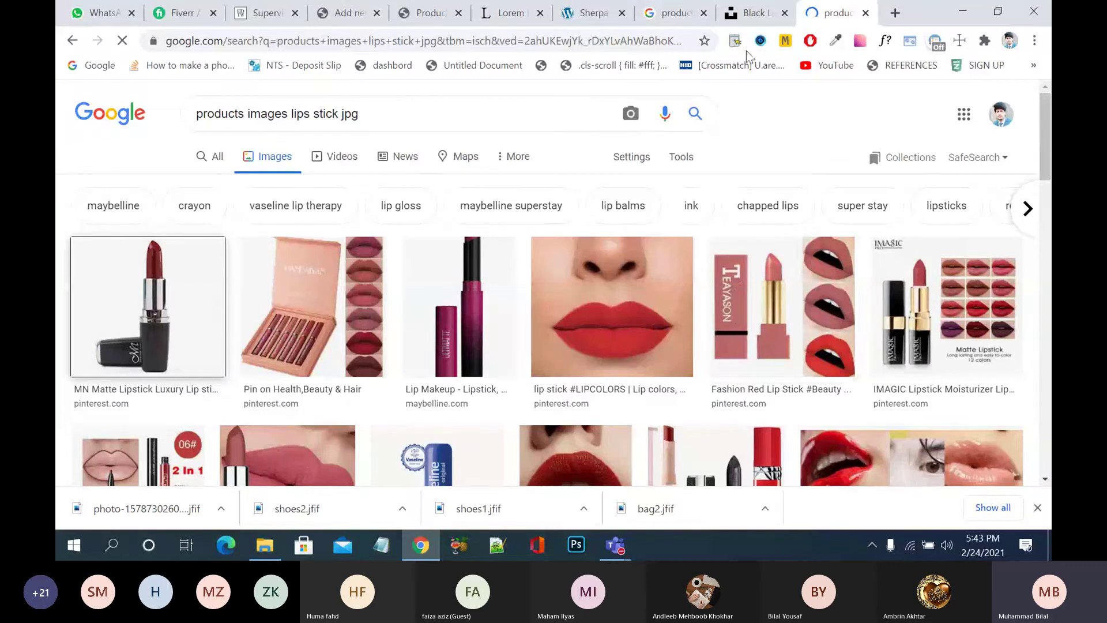
pyautogui.click(462, 313)
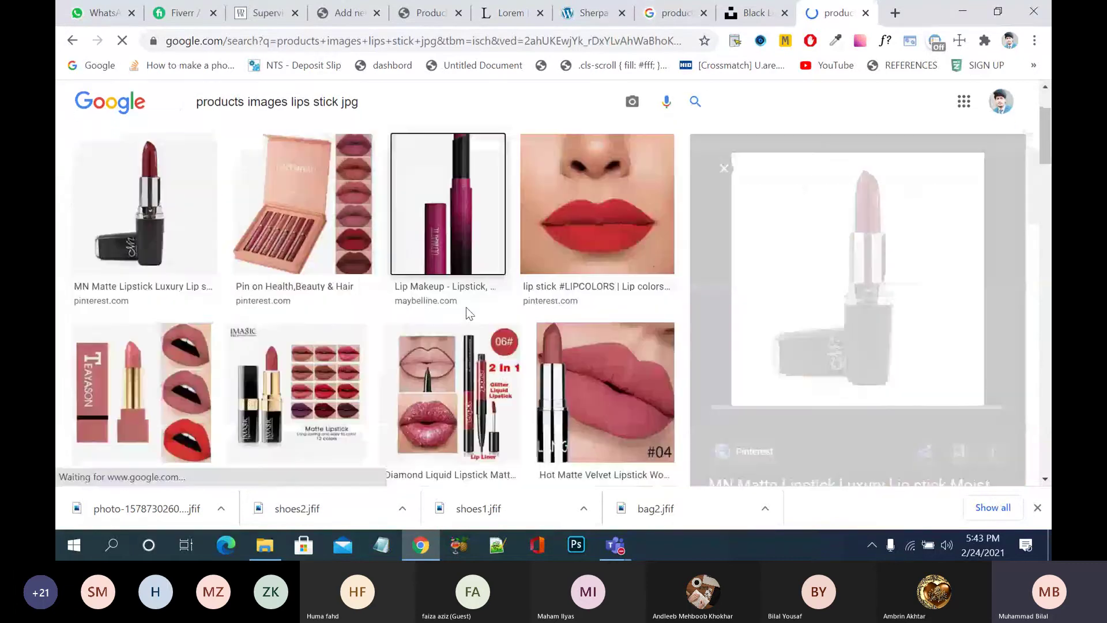
pyautogui.scroll(-5, 764, 311)
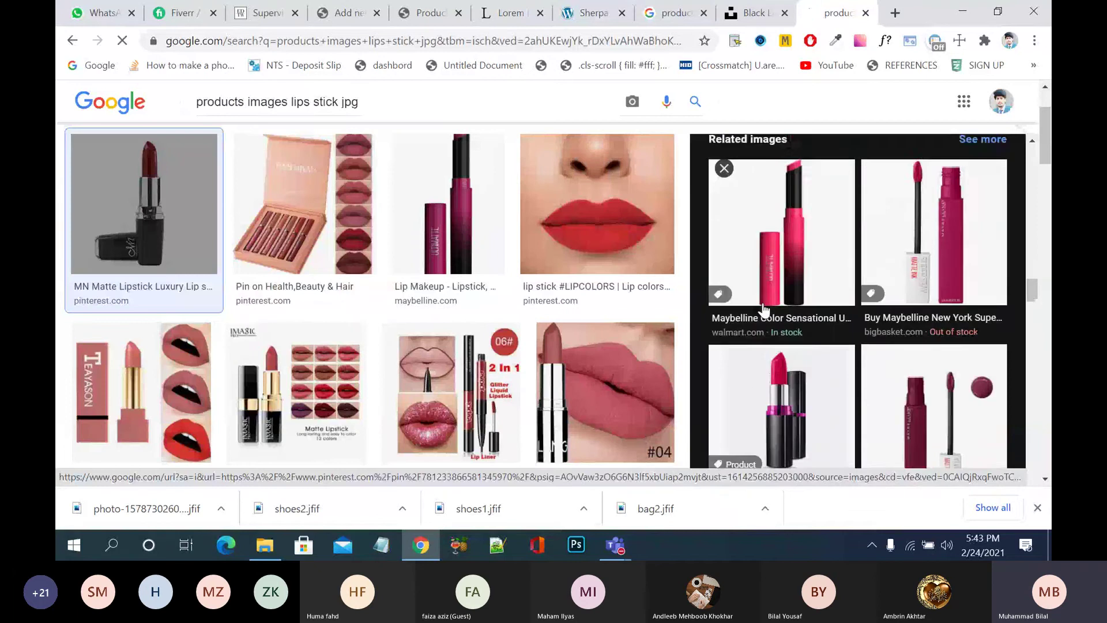
pyautogui.click(764, 311)
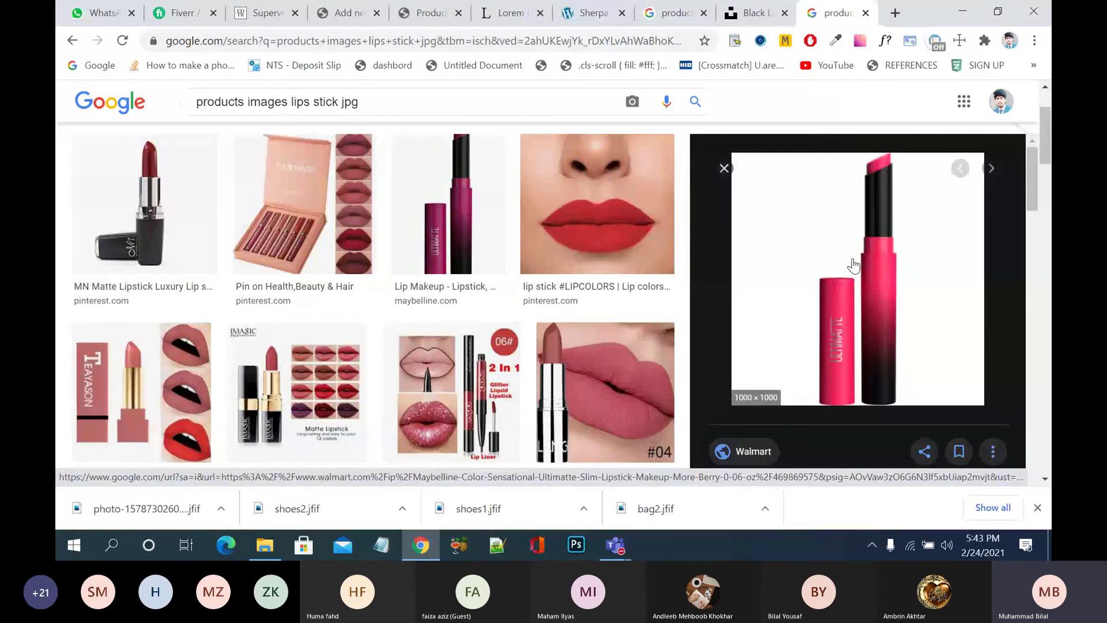
# - Save the previewed Maybelline lipstick image to the Desktop as 'red p'
pyautogui.rightClick(855, 266)
pyautogui.click(742, 380)
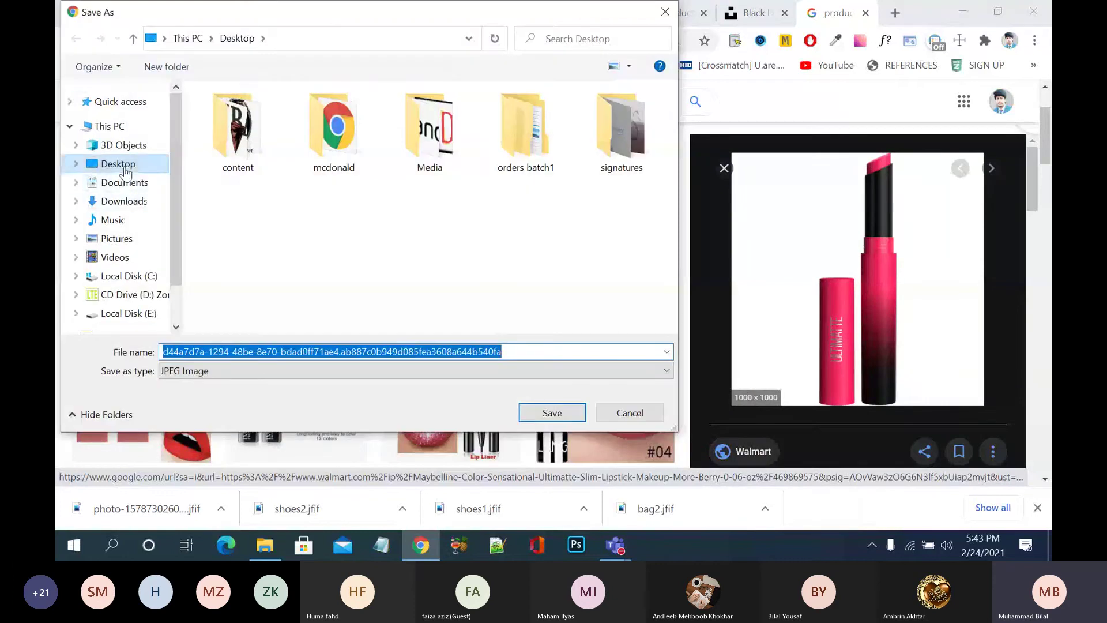
pyautogui.click(240, 272)
pyautogui.doubleClick(323, 352)
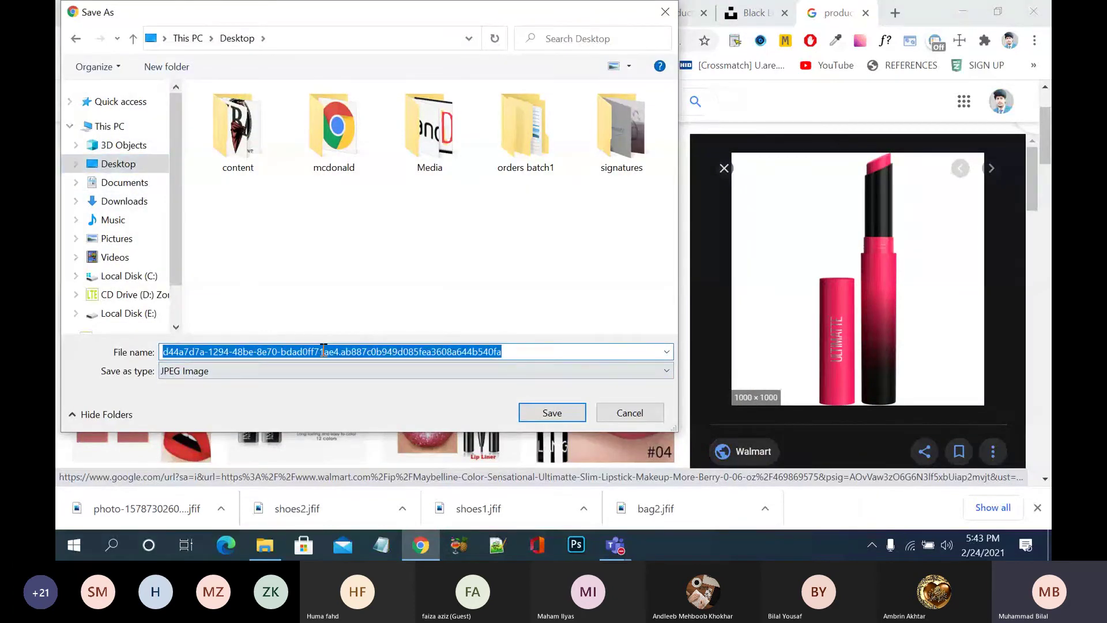
pyautogui.write('red p')
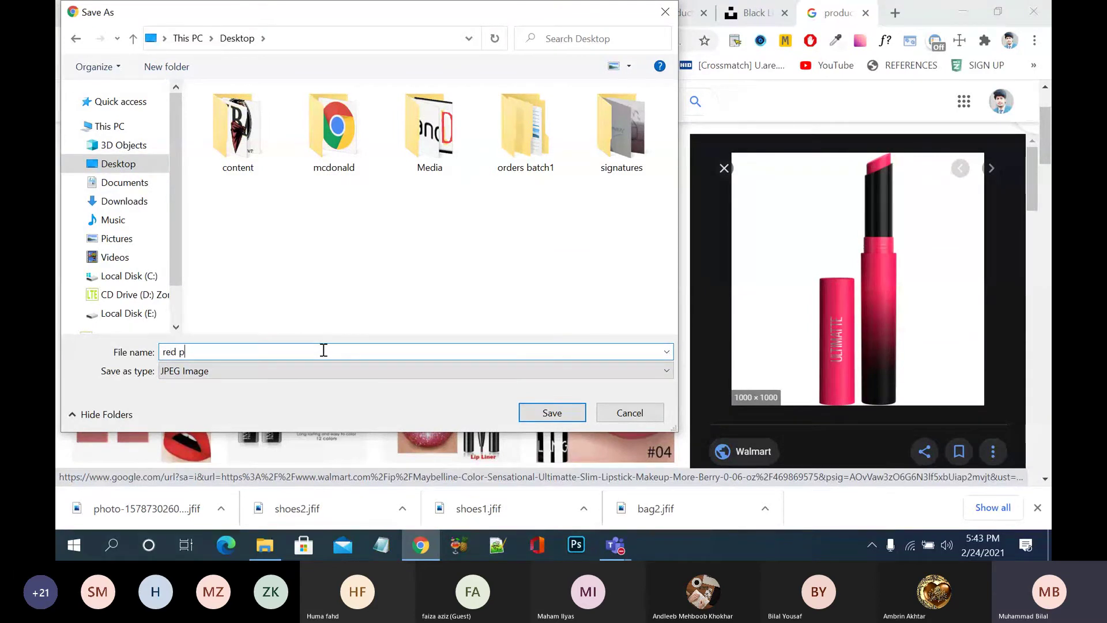
pyautogui.click(563, 410)
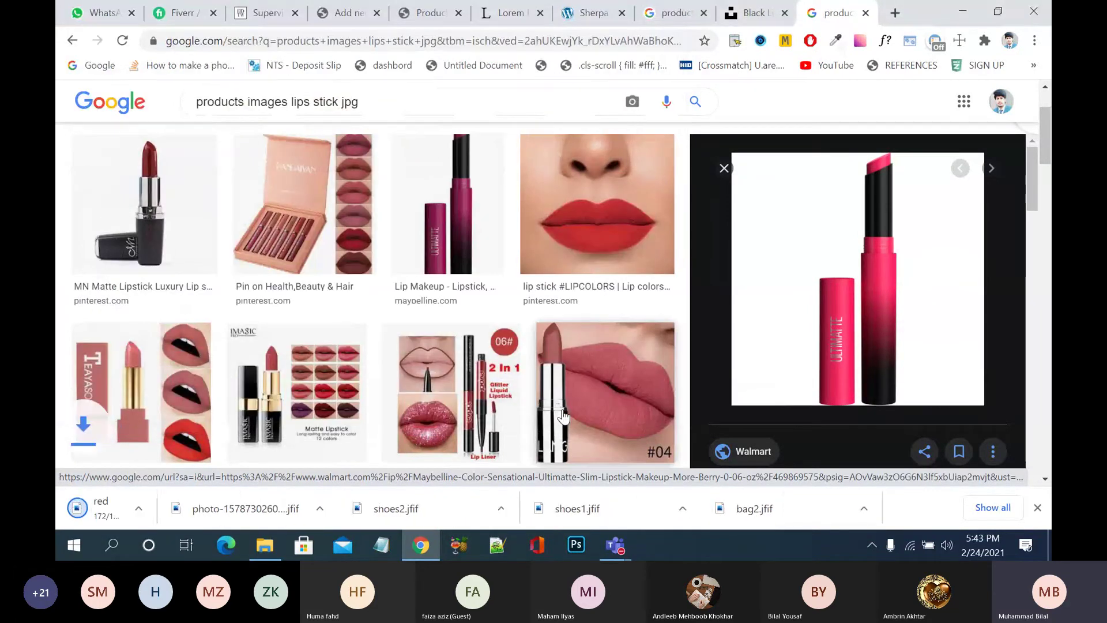
# - Browse the lipstick results and preview the dark red MN Matte Lipstick image
pyautogui.scroll(-2, 488, 345)
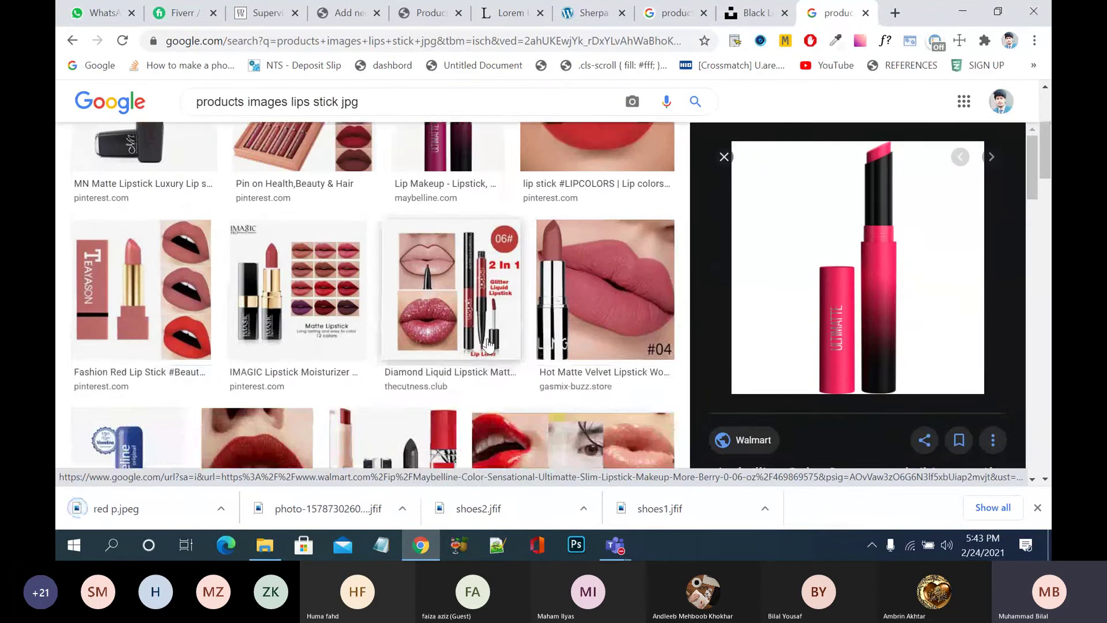
pyautogui.scroll(-3, 487, 345)
pyautogui.click(404, 323)
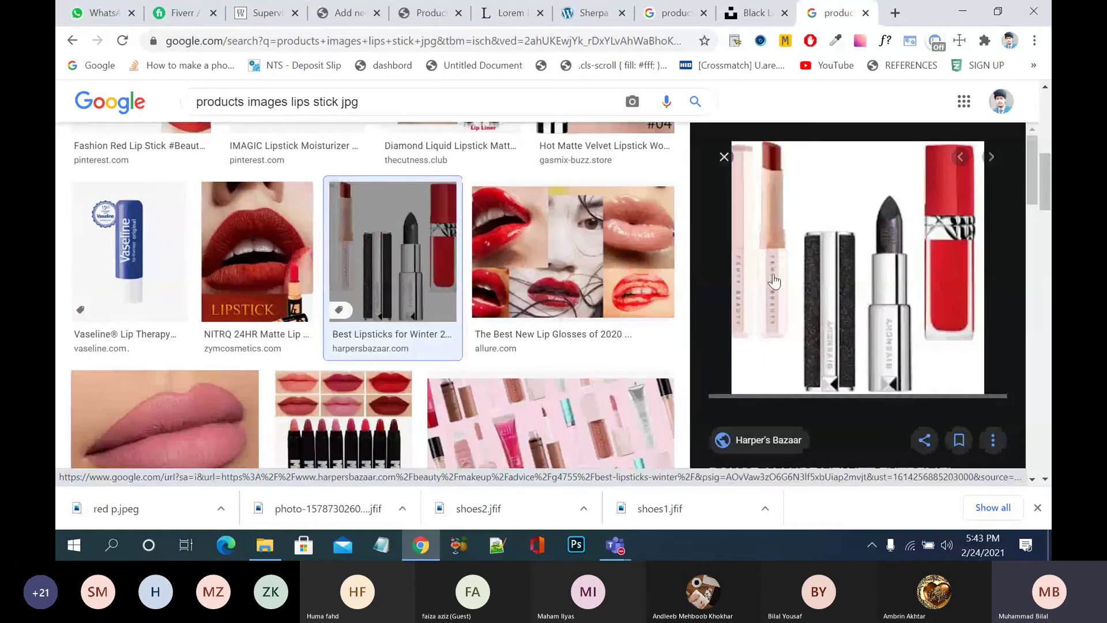
pyautogui.scroll(-3, 744, 314)
pyautogui.scroll(-4, 744, 314)
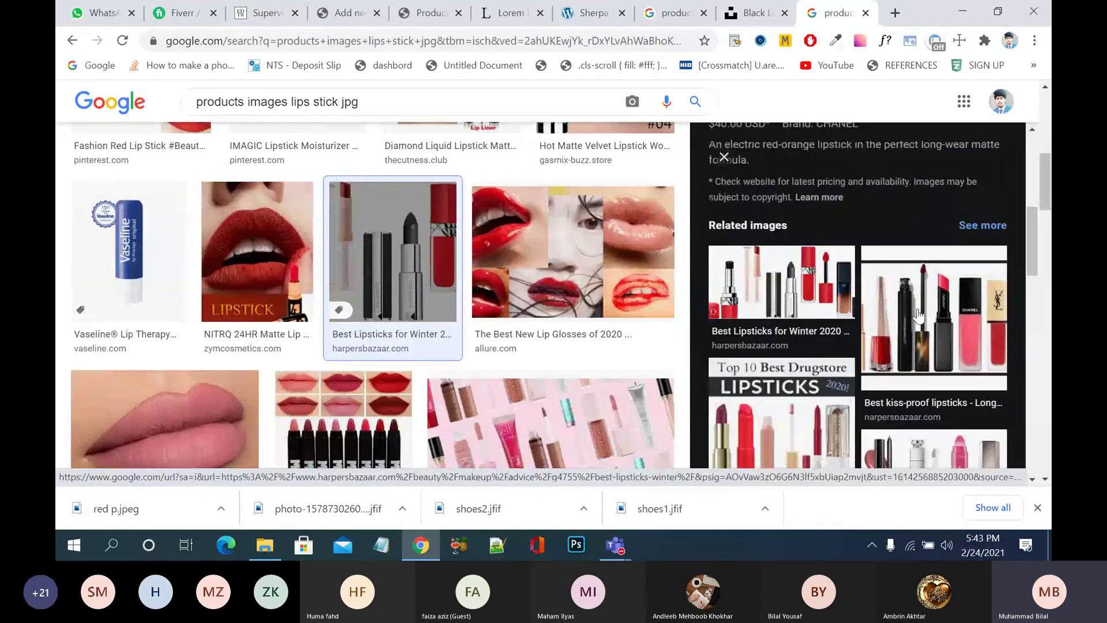
pyautogui.scroll(-4, 923, 316)
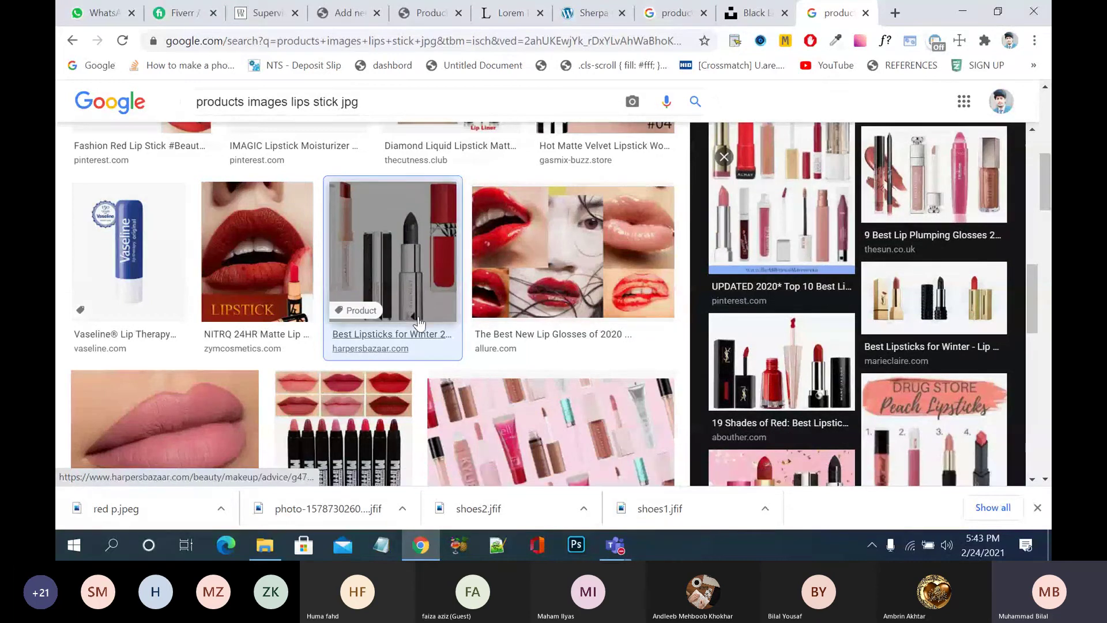
pyautogui.scroll(-3, 426, 296)
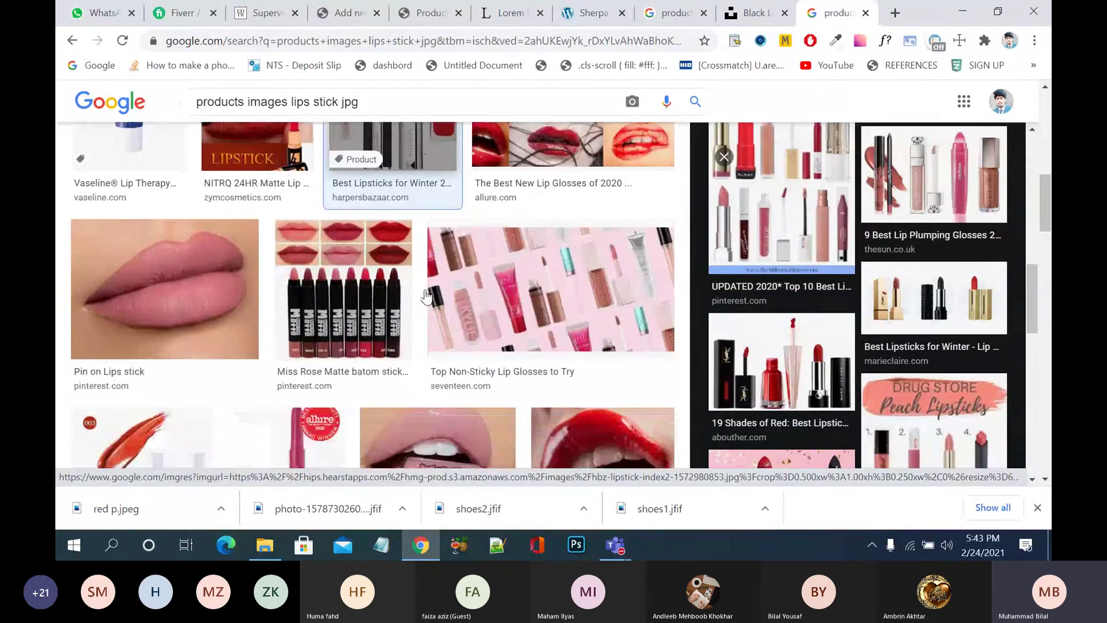
pyautogui.scroll(-6, 426, 296)
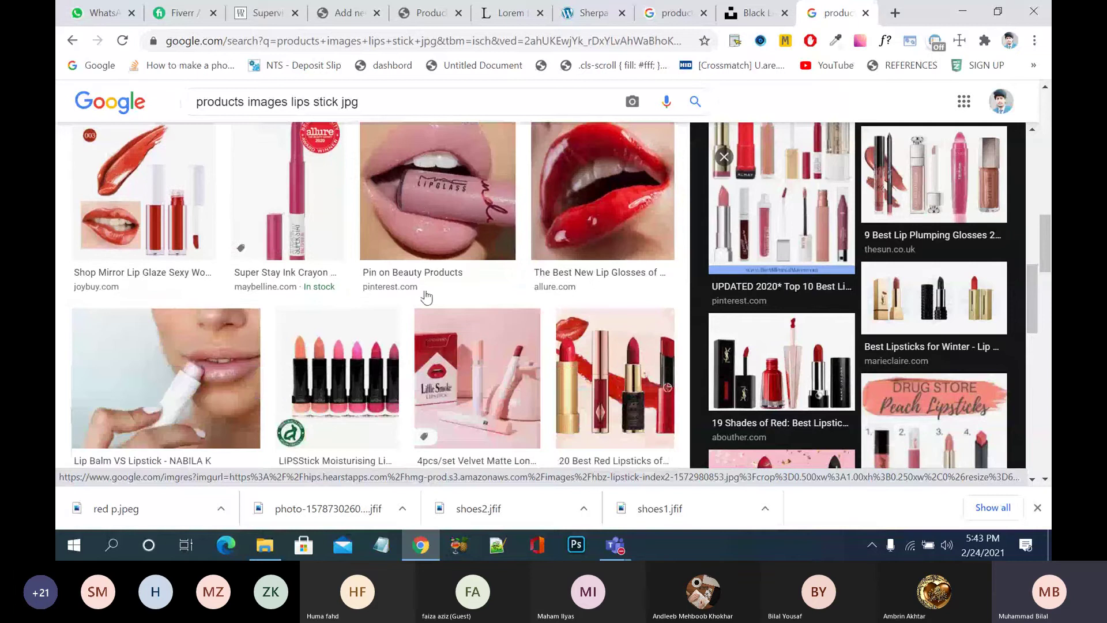
pyautogui.scroll(-4, 426, 296)
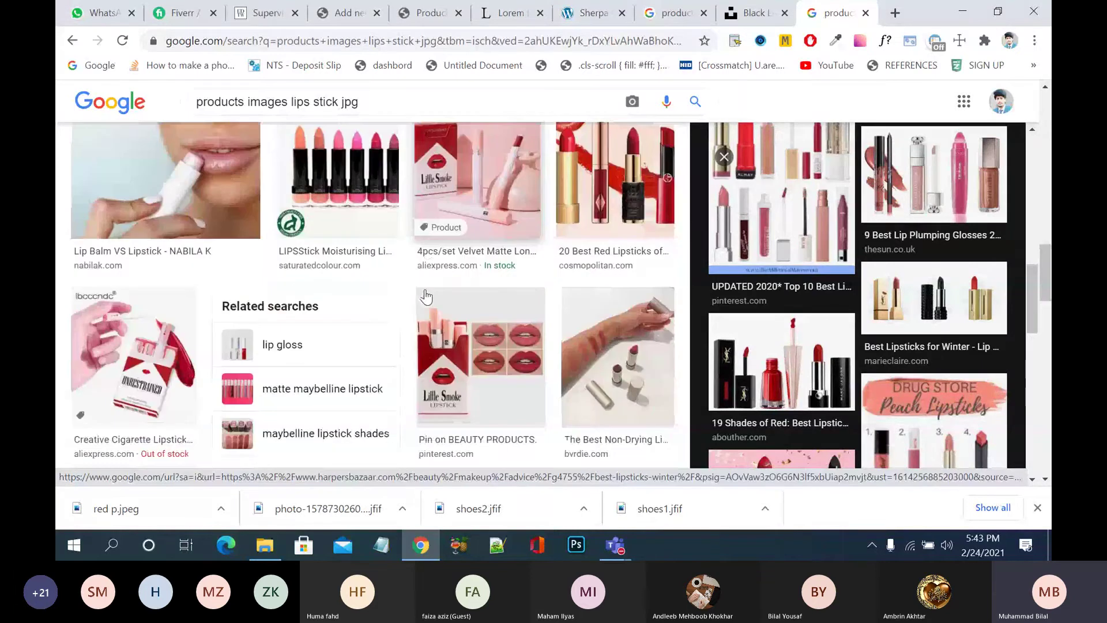
pyautogui.scroll(15, 426, 296)
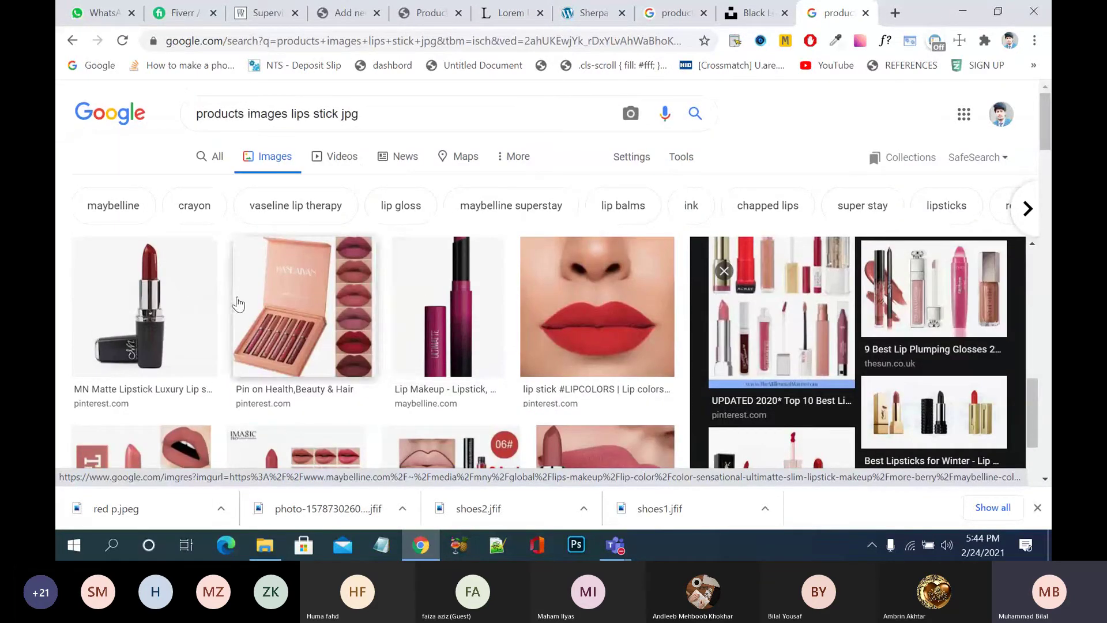
pyautogui.click(196, 291)
# - Save the MN Matte Lipstick photo to the Desktop as black.jpg
pyautogui.rightClick(755, 307)
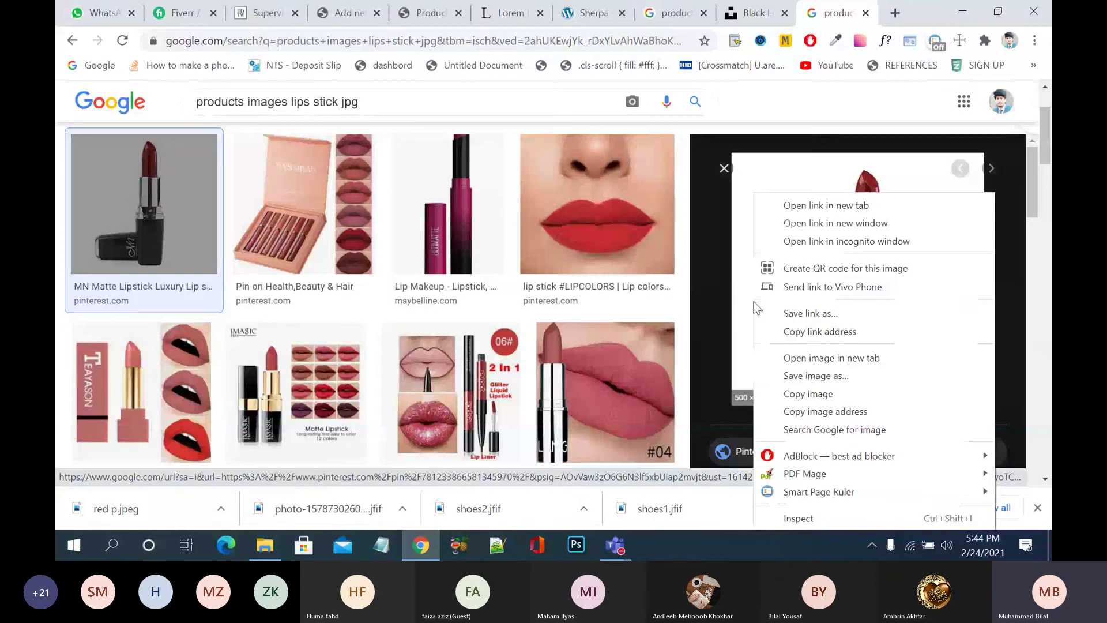
pyautogui.click(846, 376)
pyautogui.write('bla')
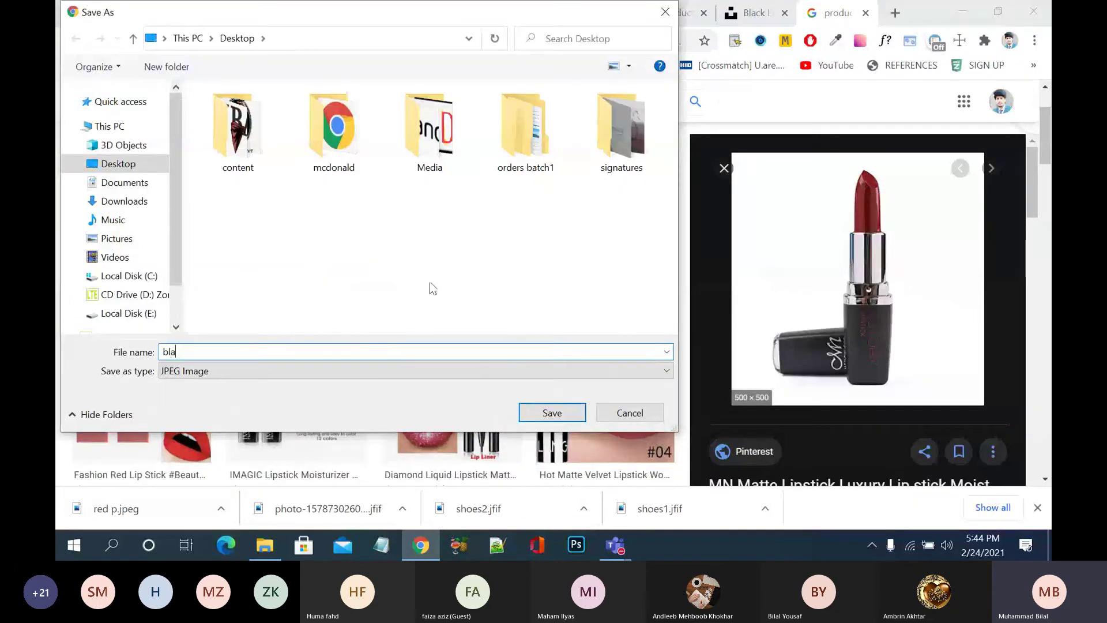
pyautogui.write('ck')
pyautogui.click(552, 413)
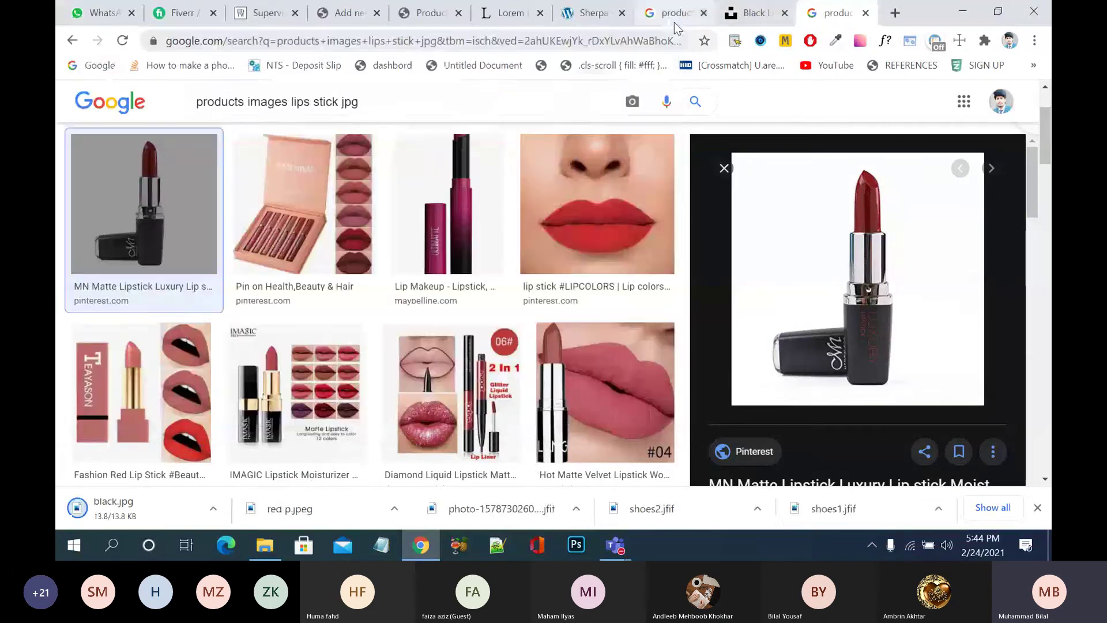
pyautogui.click(349, 13)
# - Upload black.jpg and set it as the Black variation's image
pyautogui.click(542, 333)
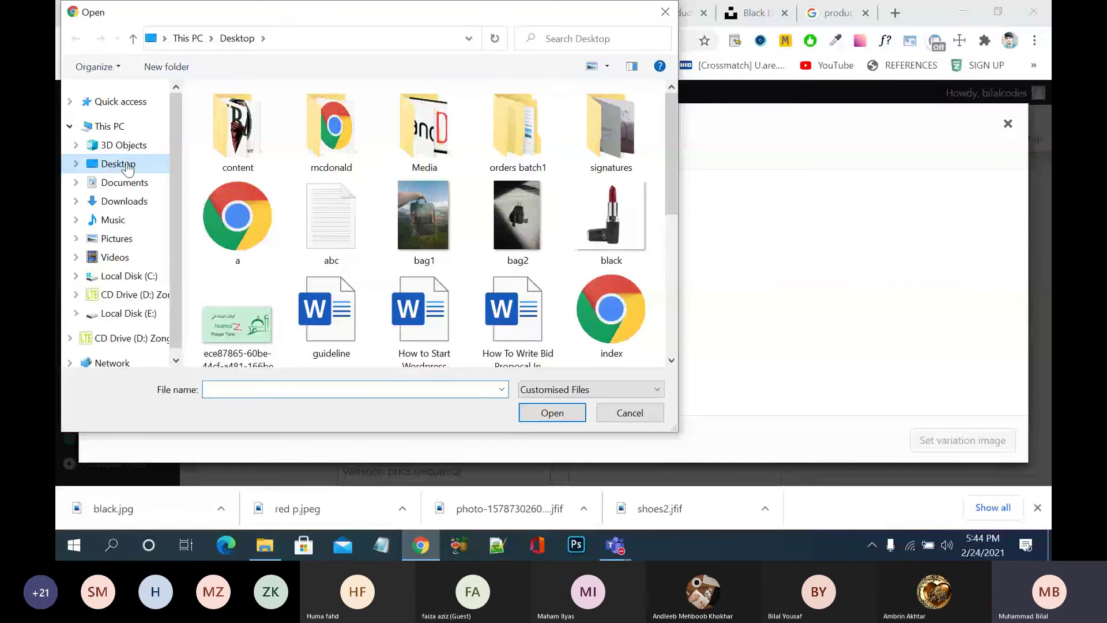
pyautogui.click(609, 230)
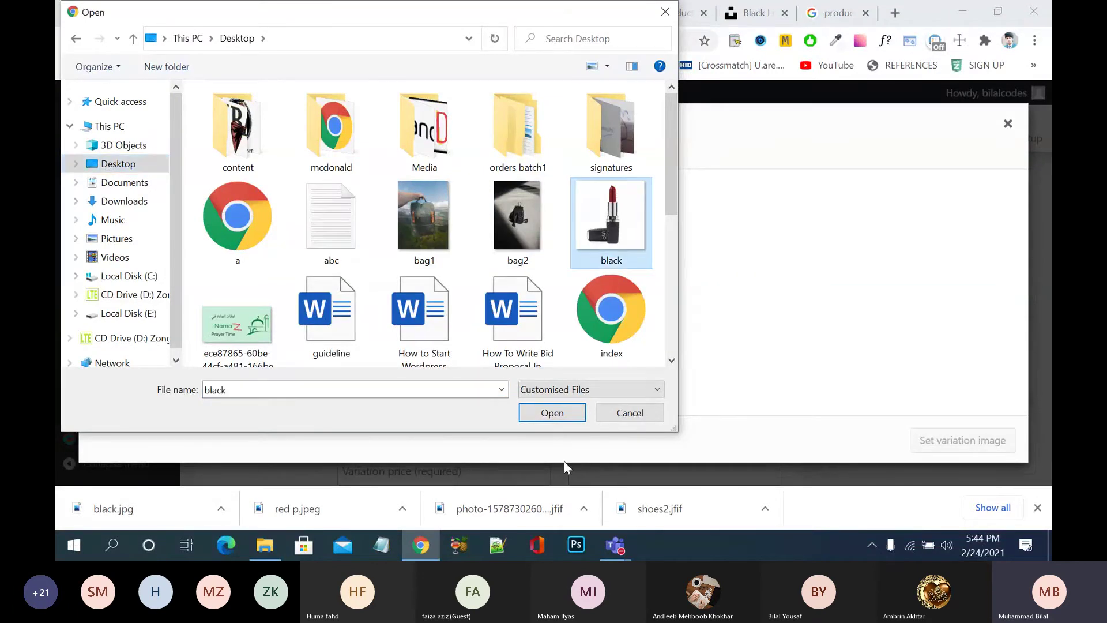
pyautogui.press('Return')
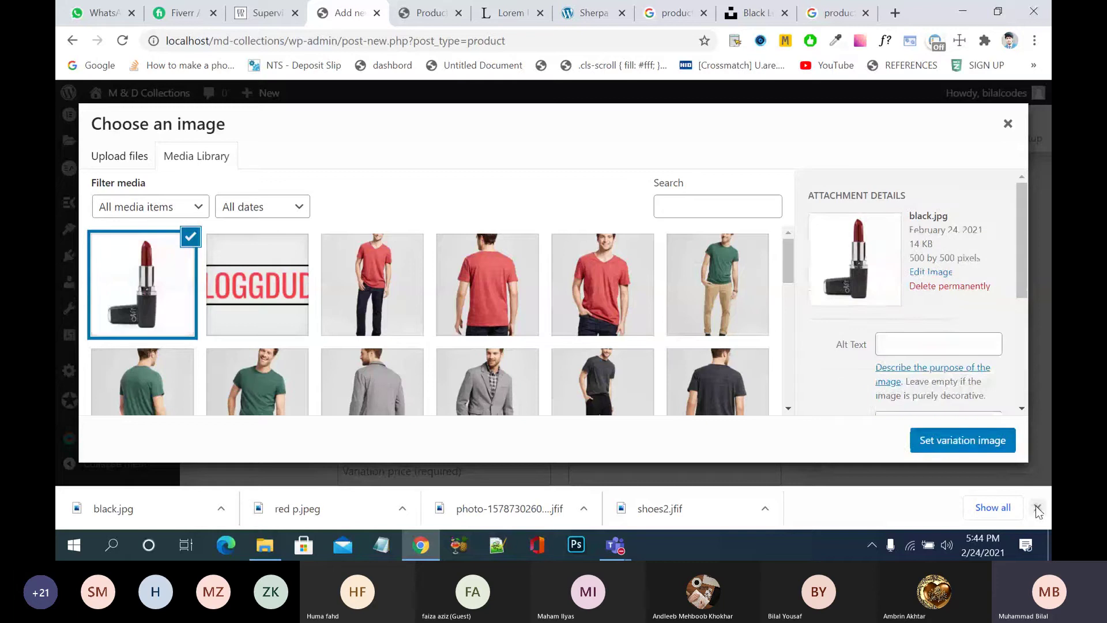
pyautogui.click(1037, 507)
pyautogui.click(962, 491)
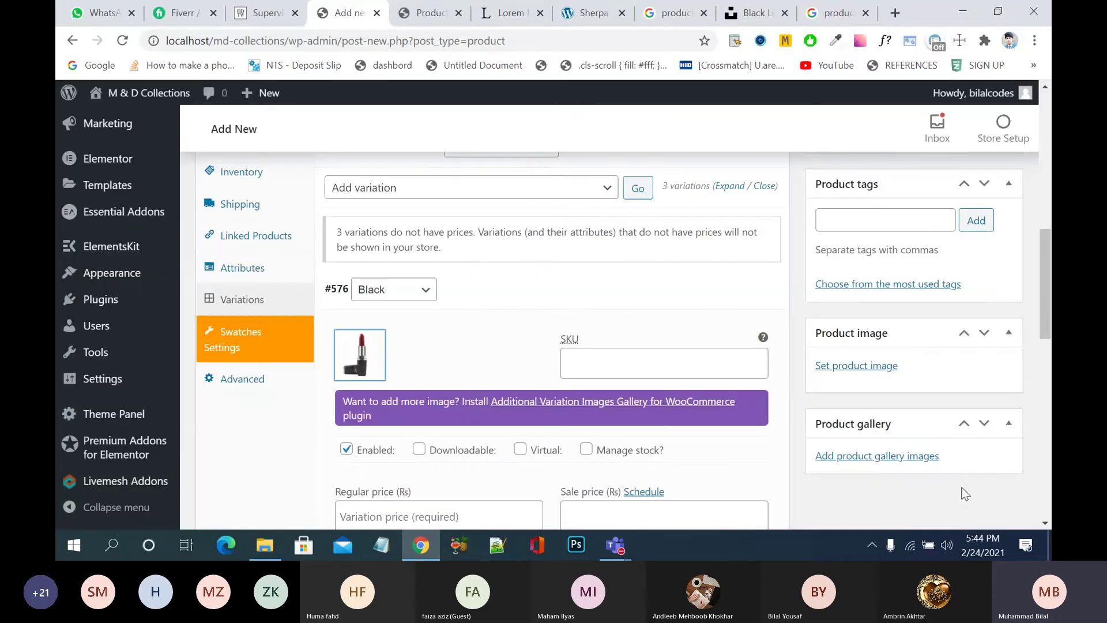
# - Enter 2500 as the Black variation's regular price
pyautogui.scroll(-2, 657, 417)
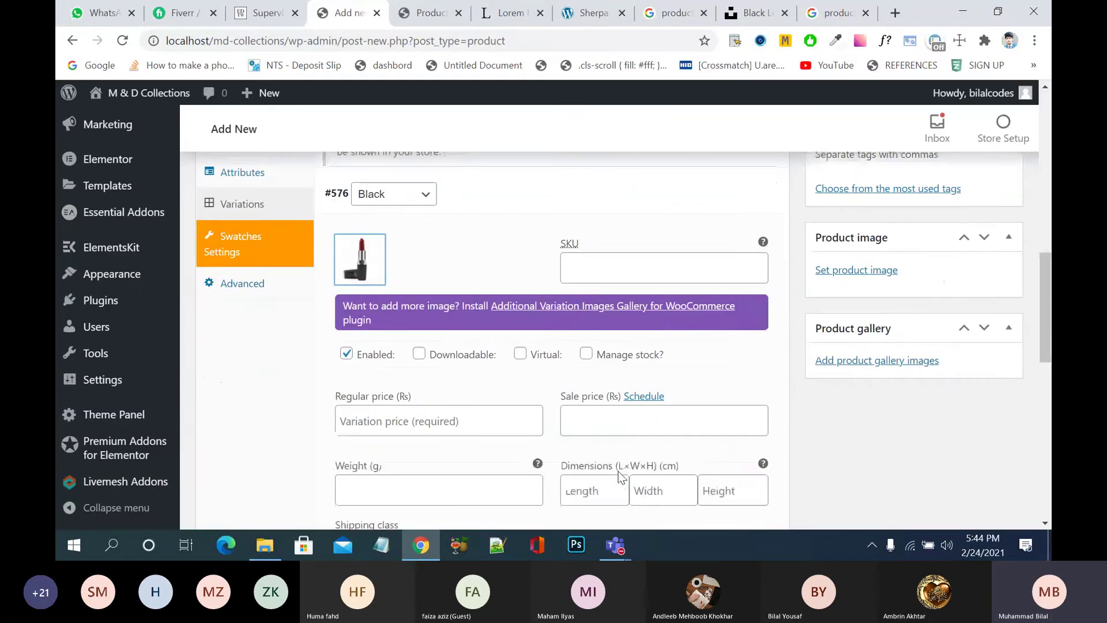
pyautogui.scroll(-1, 620, 476)
pyautogui.click(492, 183)
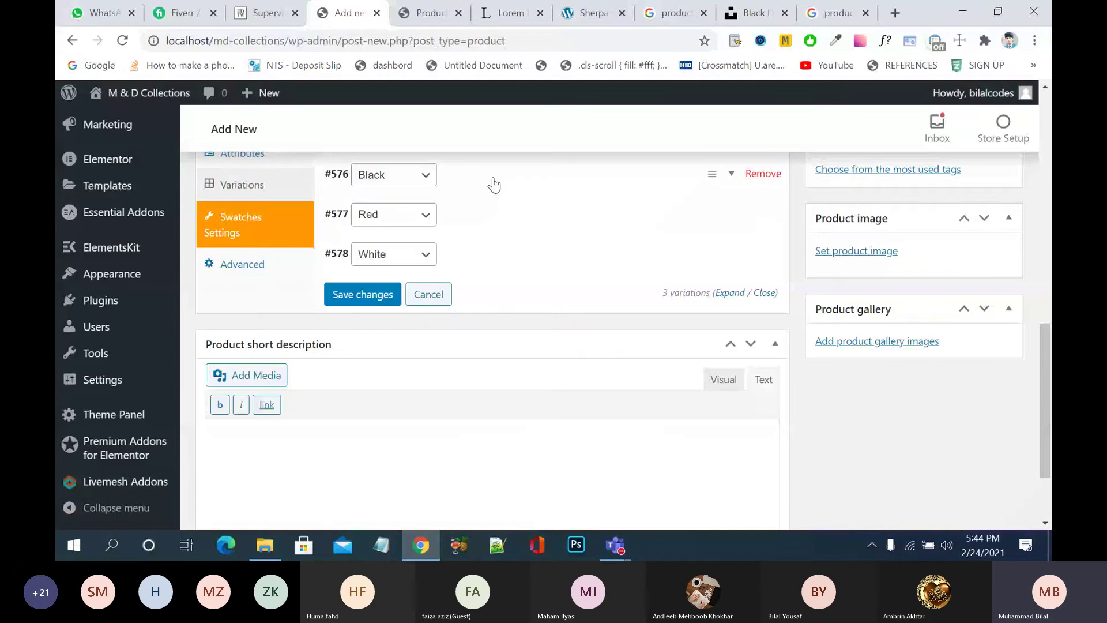
pyautogui.click(492, 183)
pyautogui.click(377, 402)
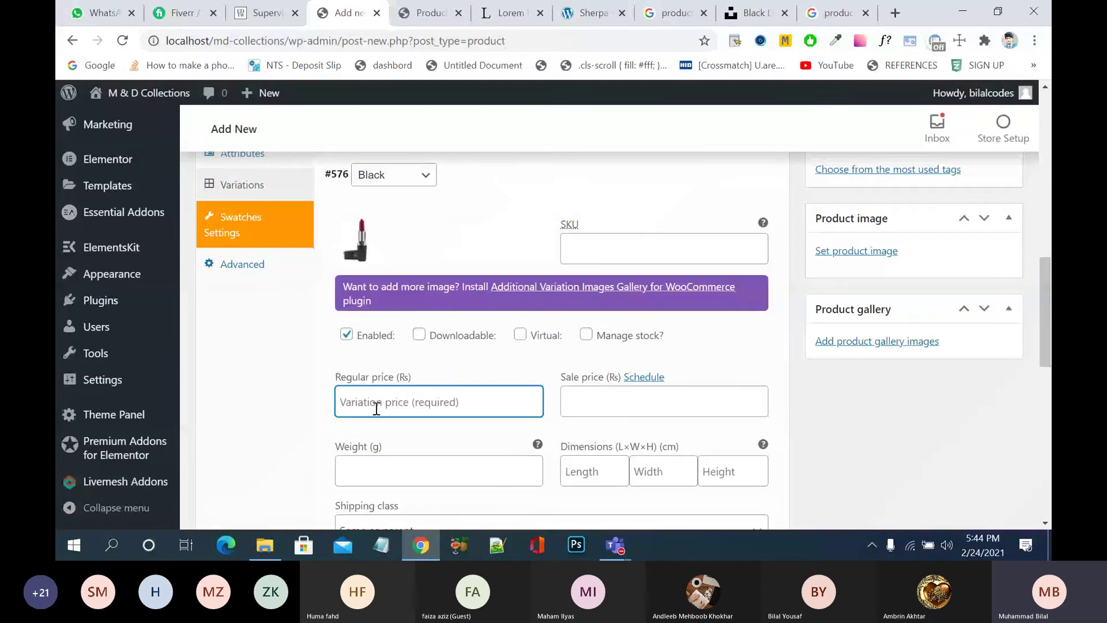
pyautogui.write('2500')
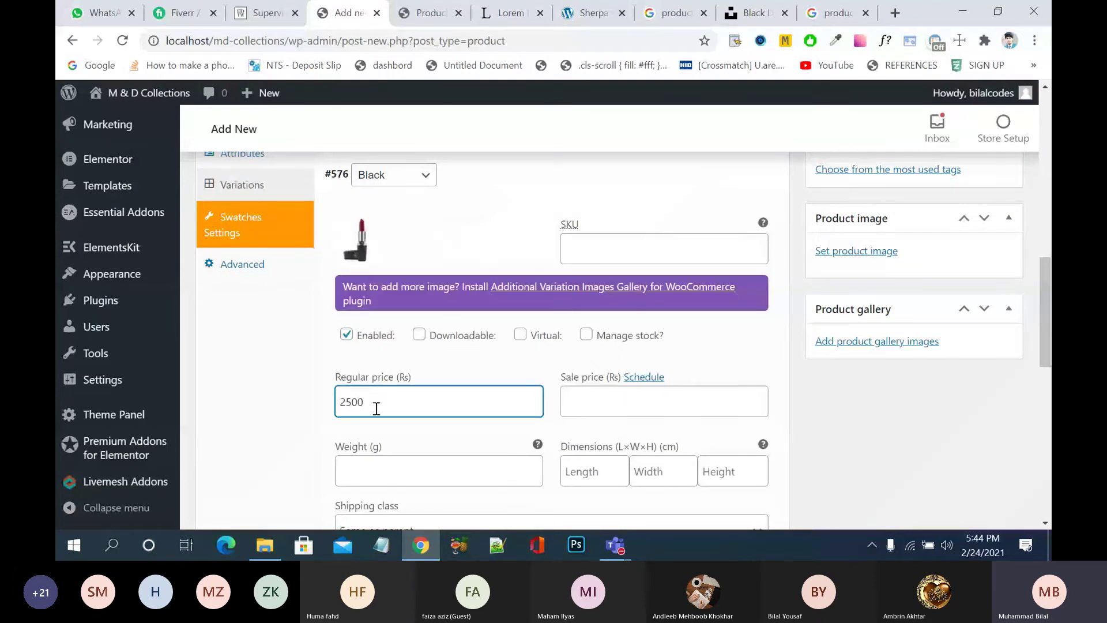
pyautogui.click(412, 462)
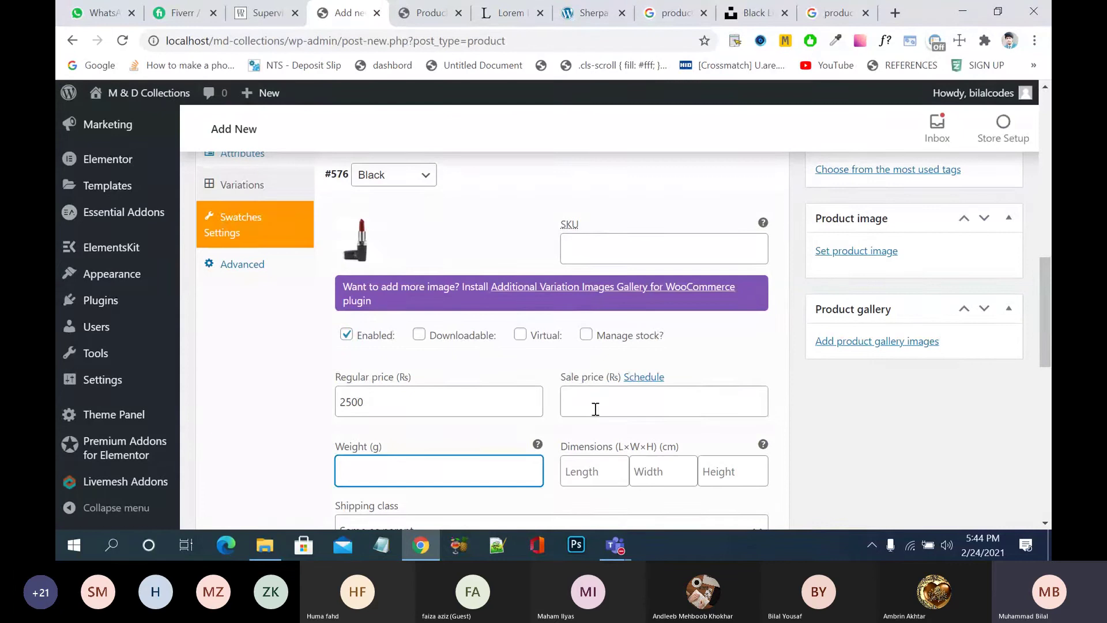
# - Enable Manage stock for the Black variation with a stock quantity of 100
pyautogui.click(596, 409)
pyautogui.scroll(-1, 595, 409)
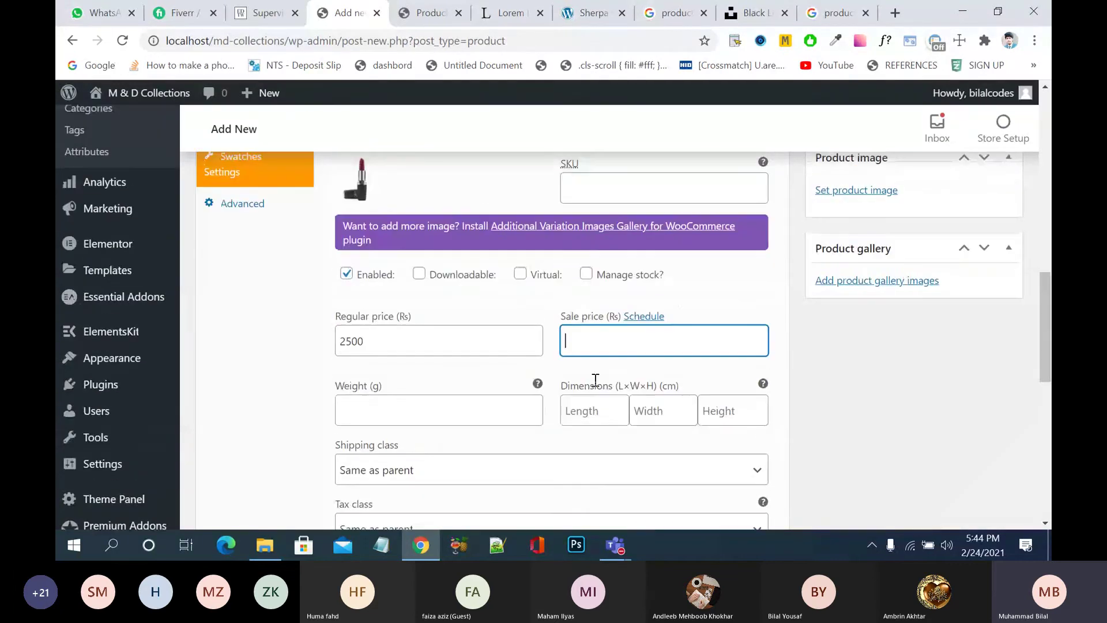
pyautogui.click(586, 275)
pyautogui.click(449, 418)
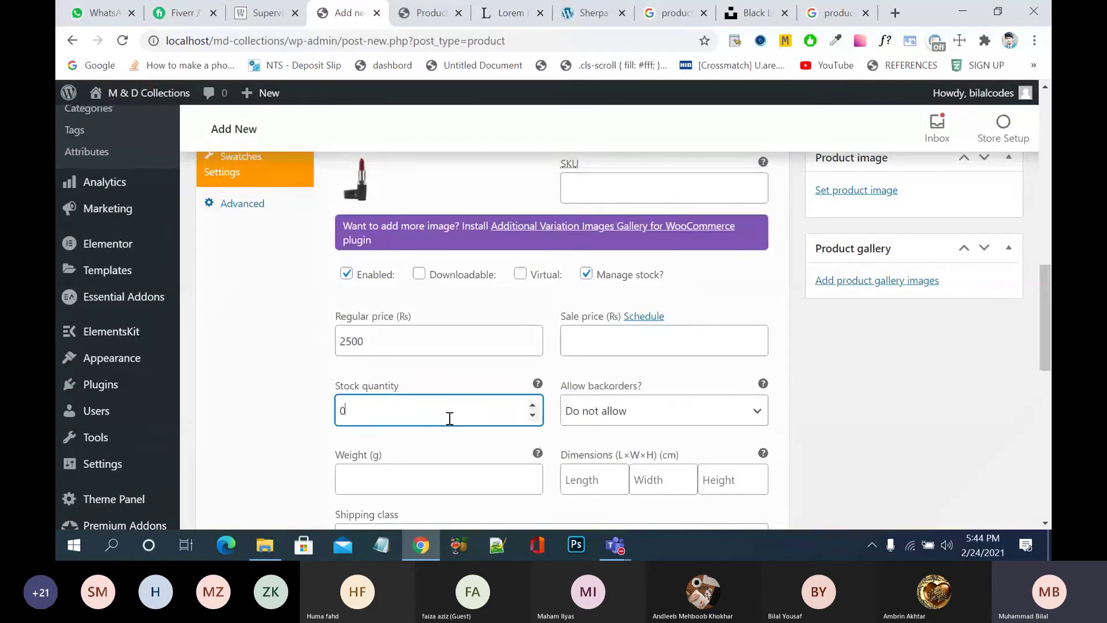
pyautogui.press('BackSpace')
pyautogui.write('100')
# - Check the product's inventory and swatches settings, then collapse the Black variation
pyautogui.scroll(1, 497, 298)
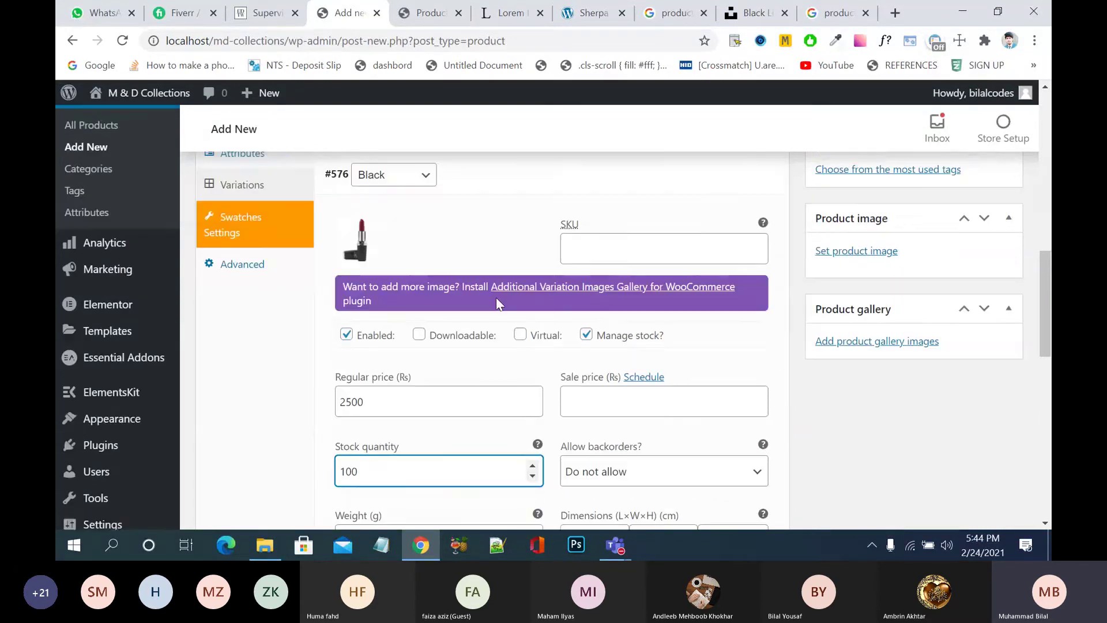
pyautogui.scroll(3, 496, 297)
pyautogui.click(241, 226)
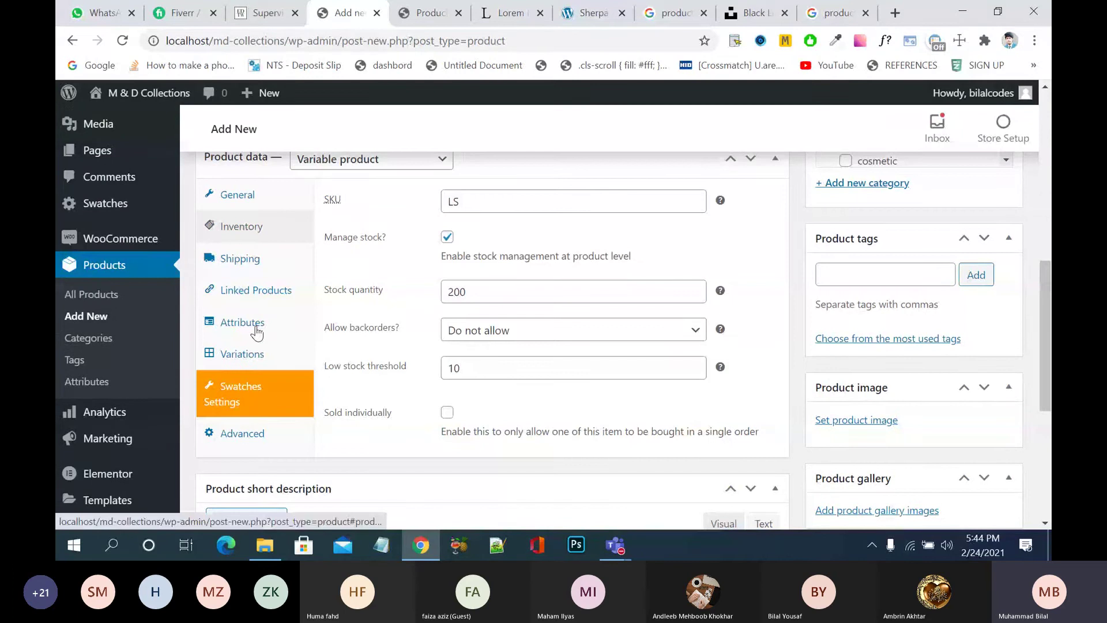
pyautogui.click(262, 389)
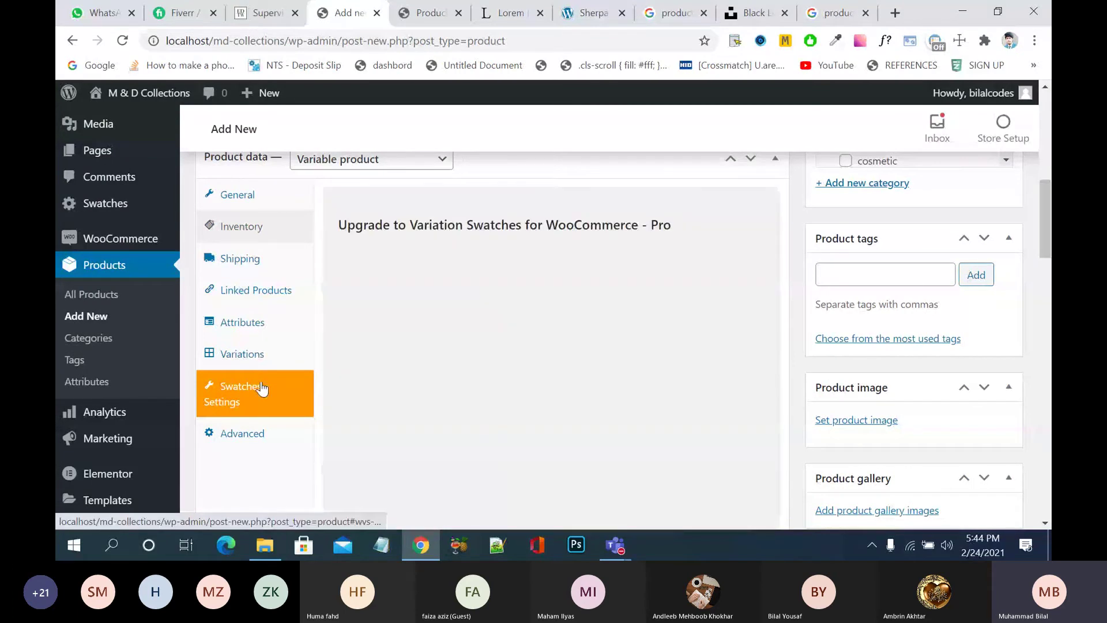
pyautogui.scroll(-5, 464, 342)
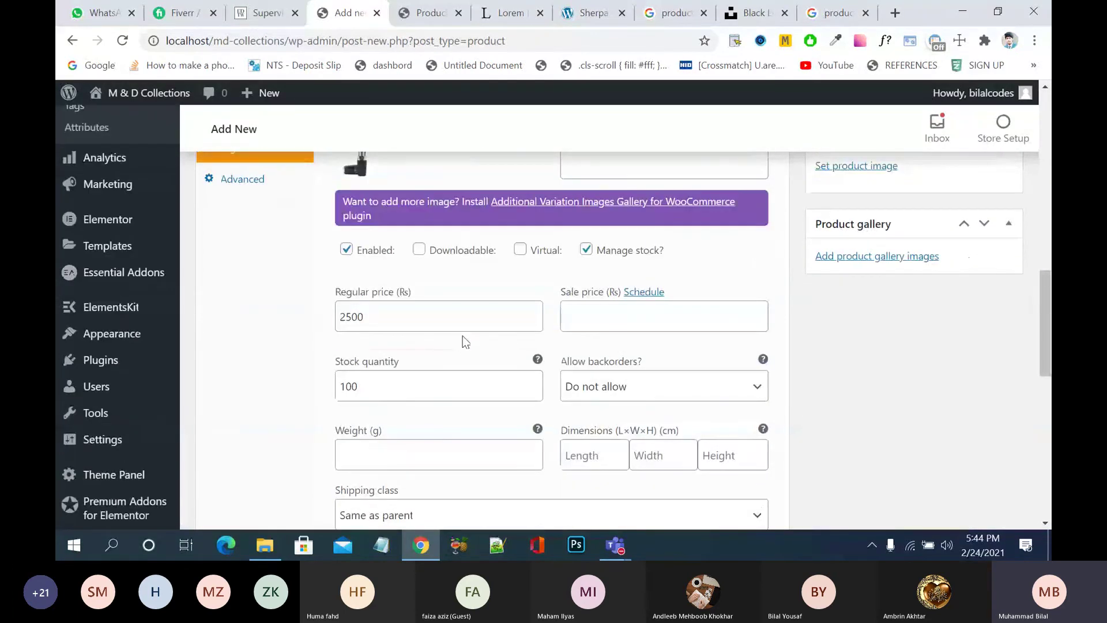
pyautogui.scroll(2, 535, 174)
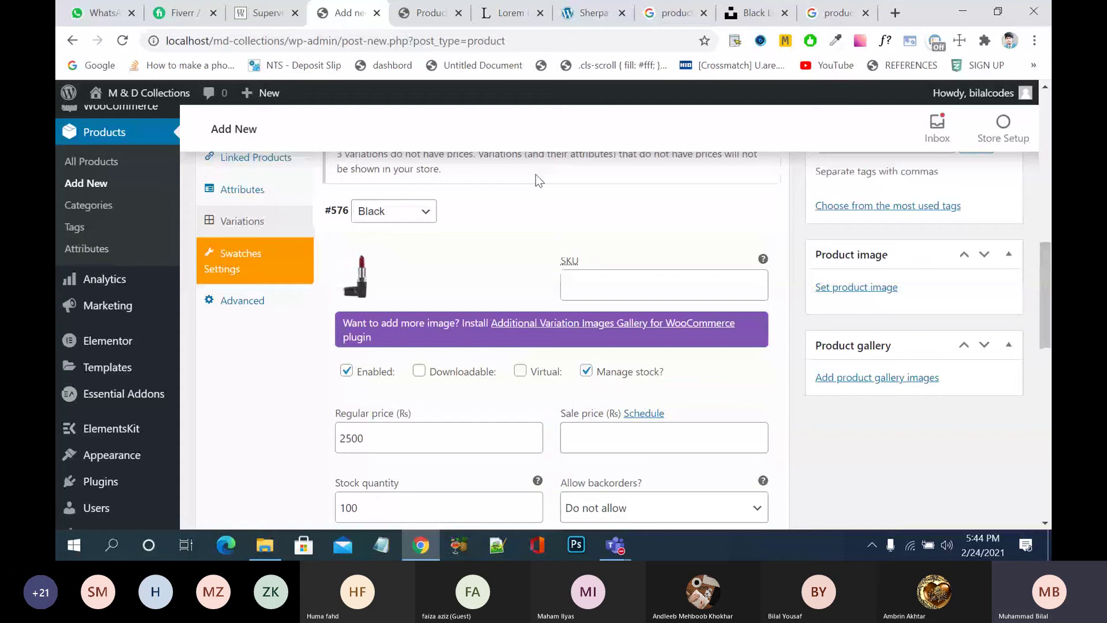
pyautogui.click(553, 211)
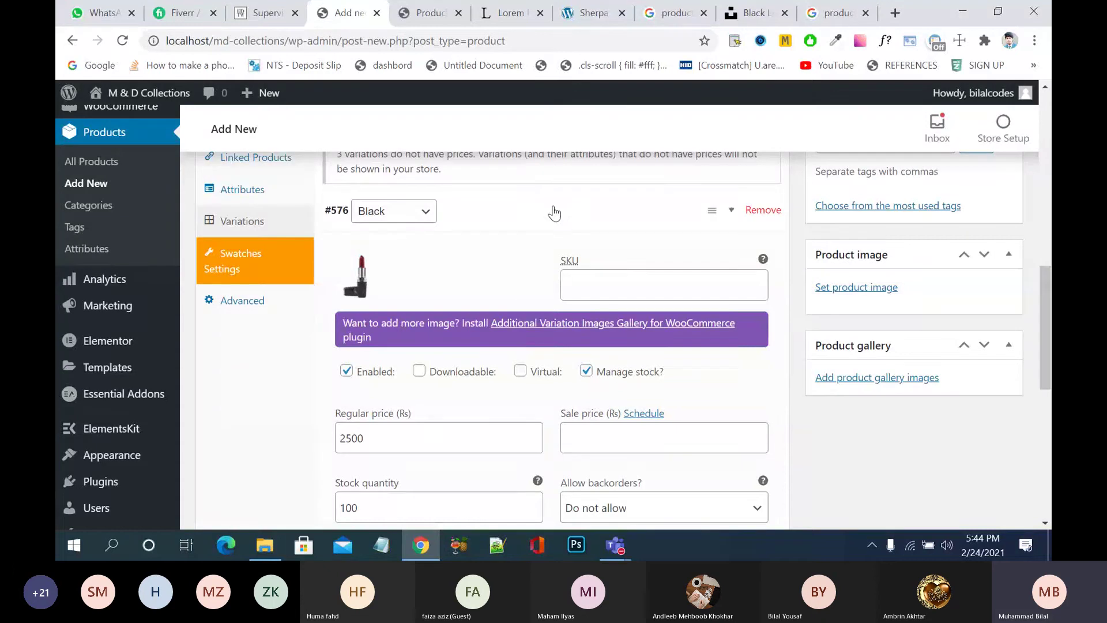
# - Upload the 'red p' lipstick photo and set it as the Red variation's image
pyautogui.click(543, 255)
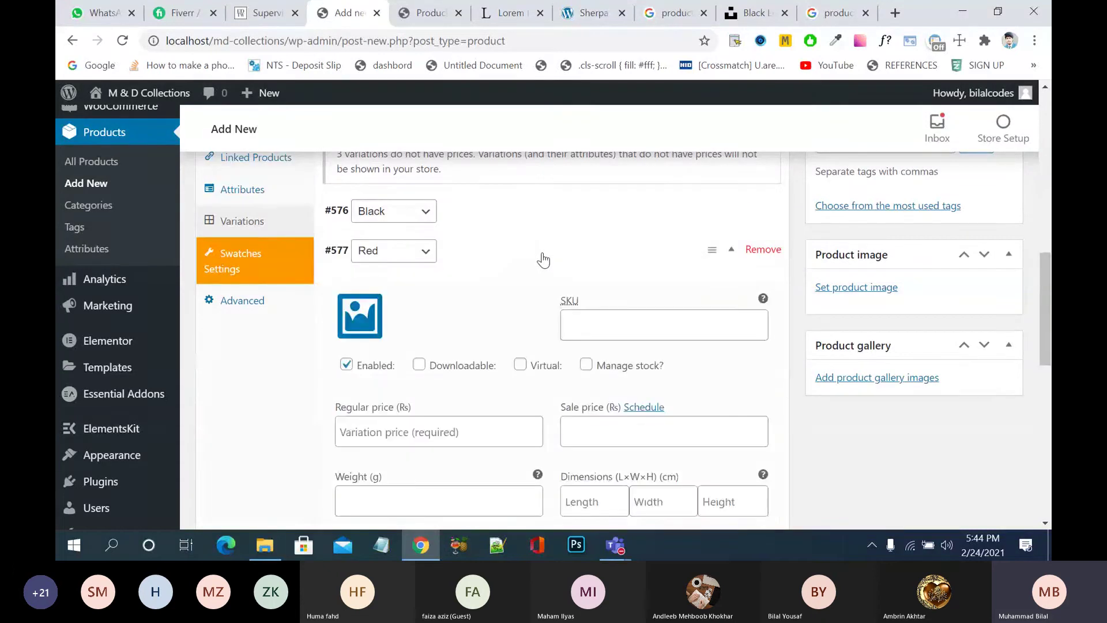
pyautogui.click(360, 316)
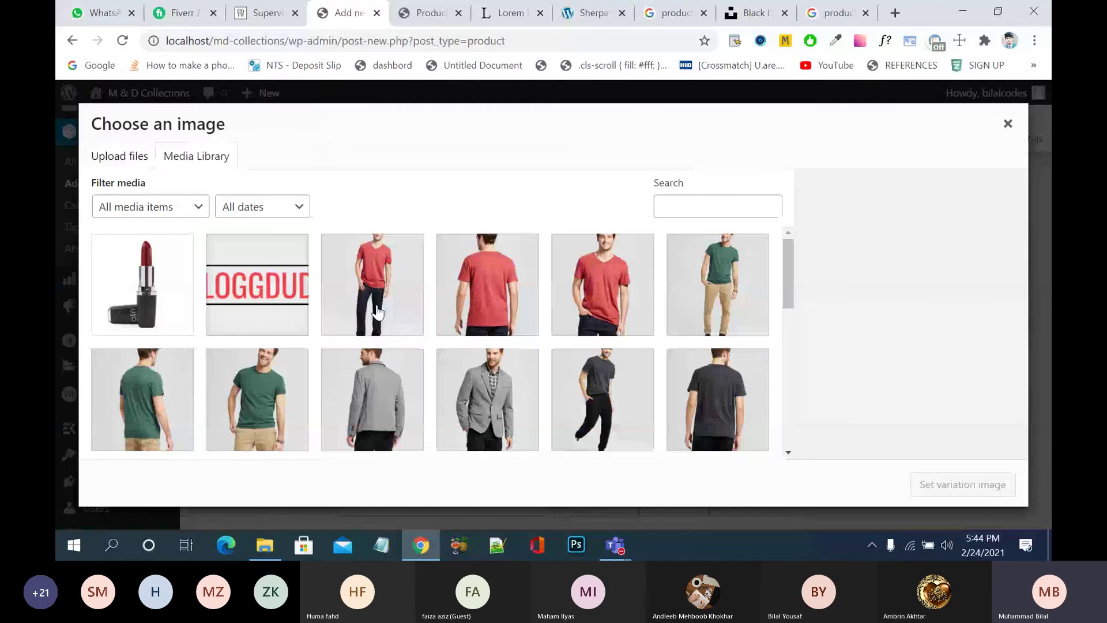
pyautogui.click(141, 153)
pyautogui.click(559, 339)
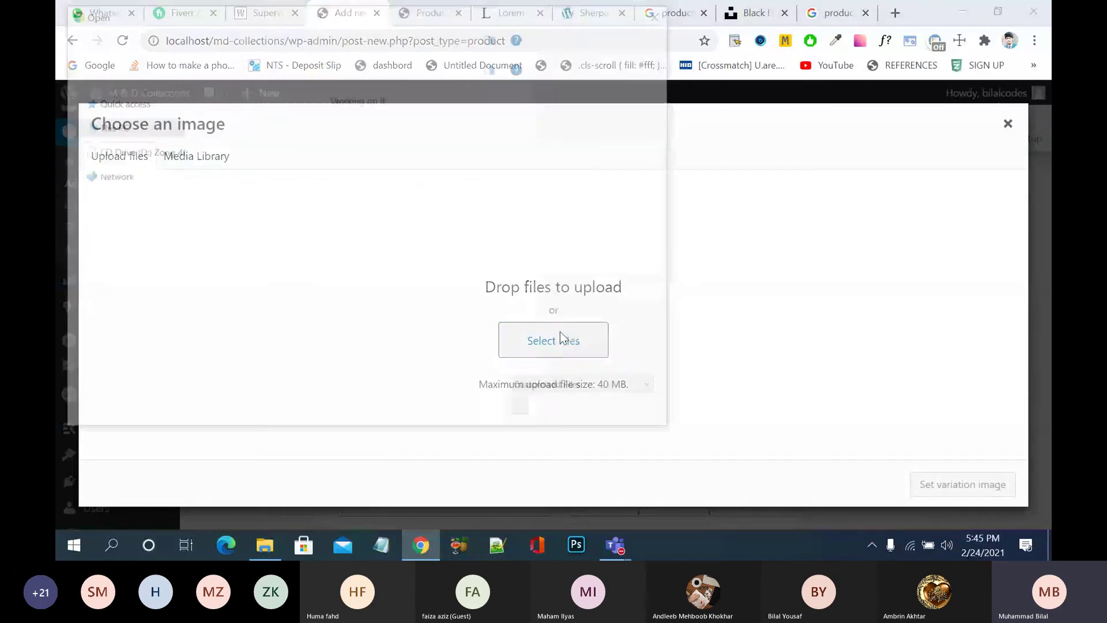
pyautogui.moveTo(670, 165); pyautogui.dragTo(671, 245)
pyautogui.click(519, 260)
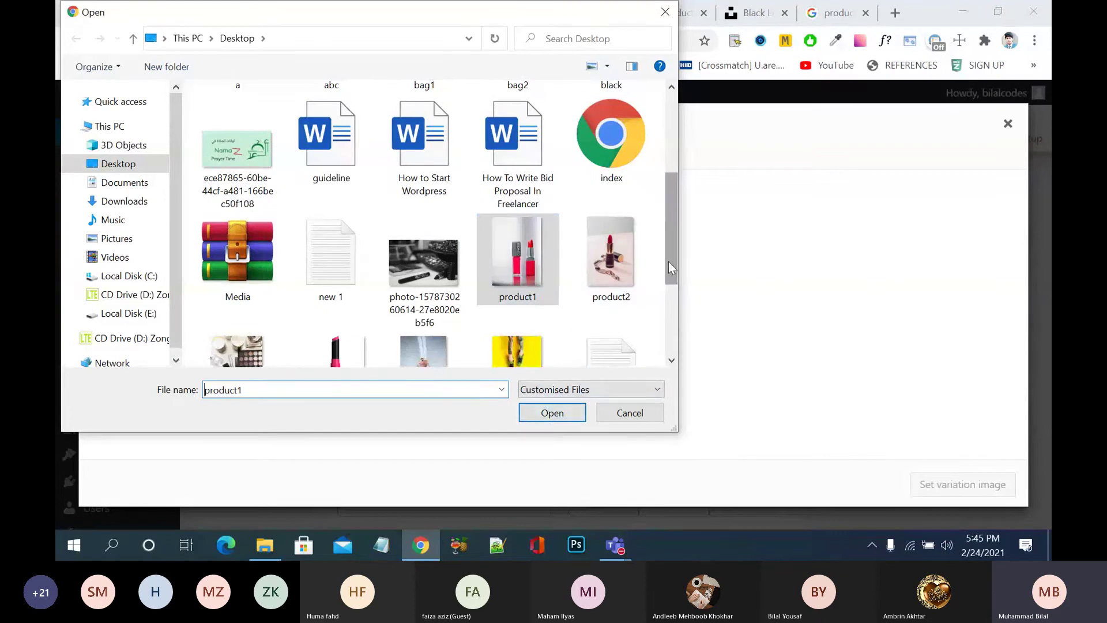
pyautogui.scroll(-1, 669, 262)
pyautogui.click(331, 317)
pyautogui.click(559, 417)
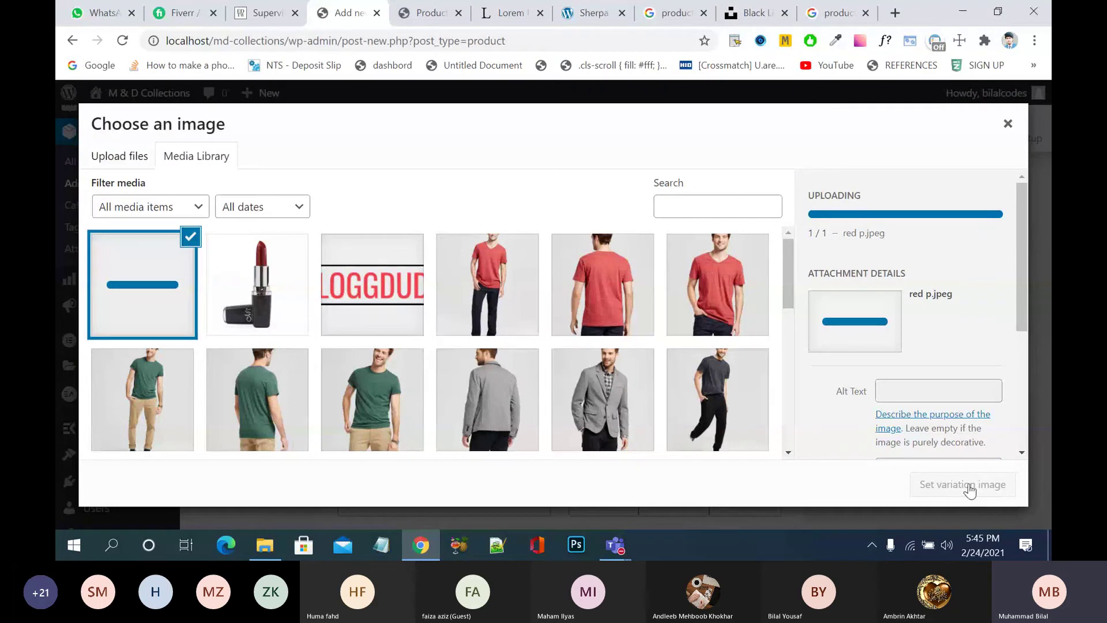
pyautogui.click(968, 486)
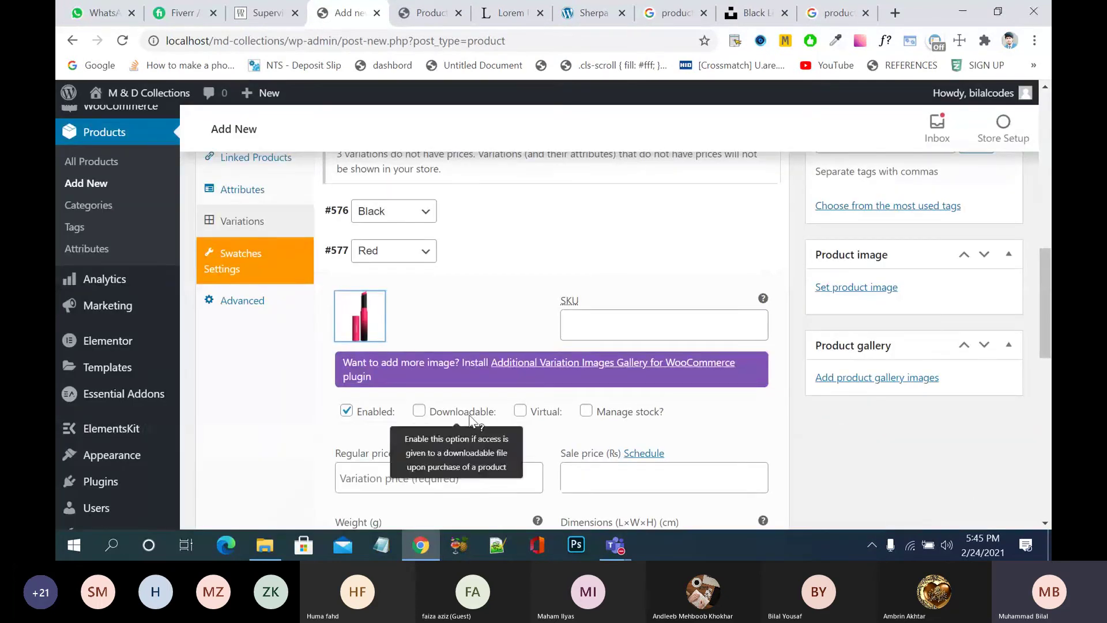
# - Give the Red variation managed stock of 50 and a 2900 regular price
pyautogui.click(586, 411)
pyautogui.scroll(-2, 490, 452)
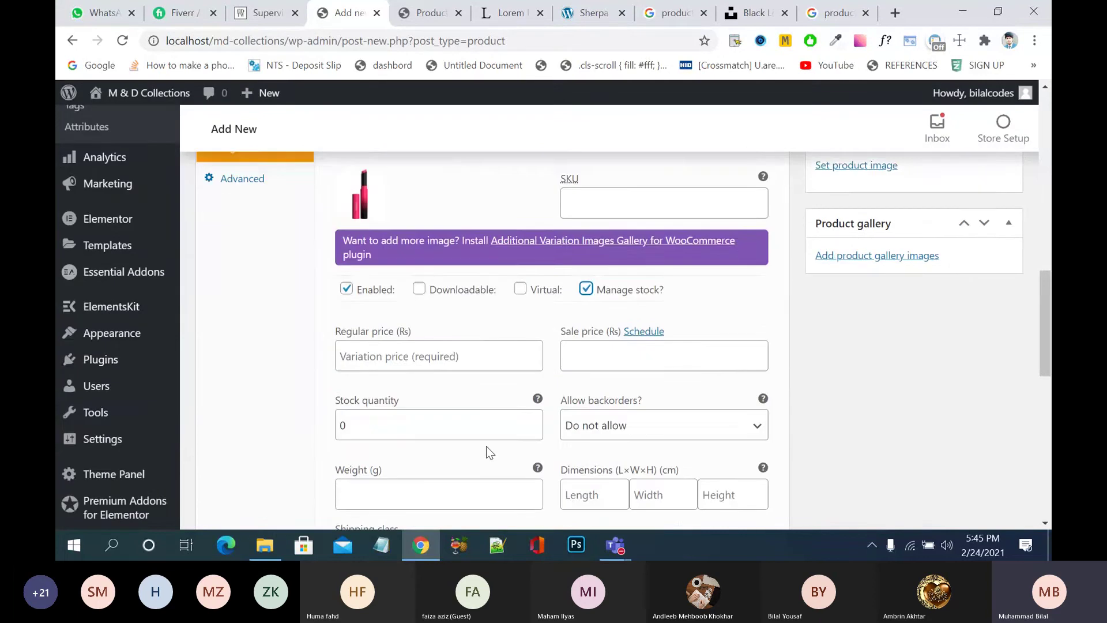
pyautogui.click(490, 335)
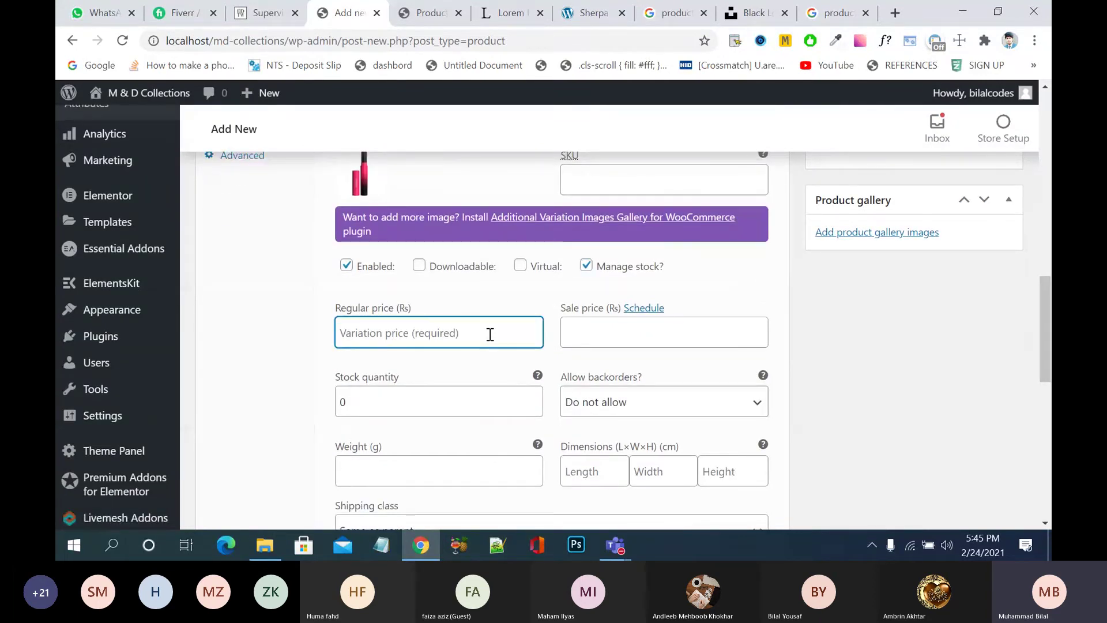
pyautogui.write('2900')
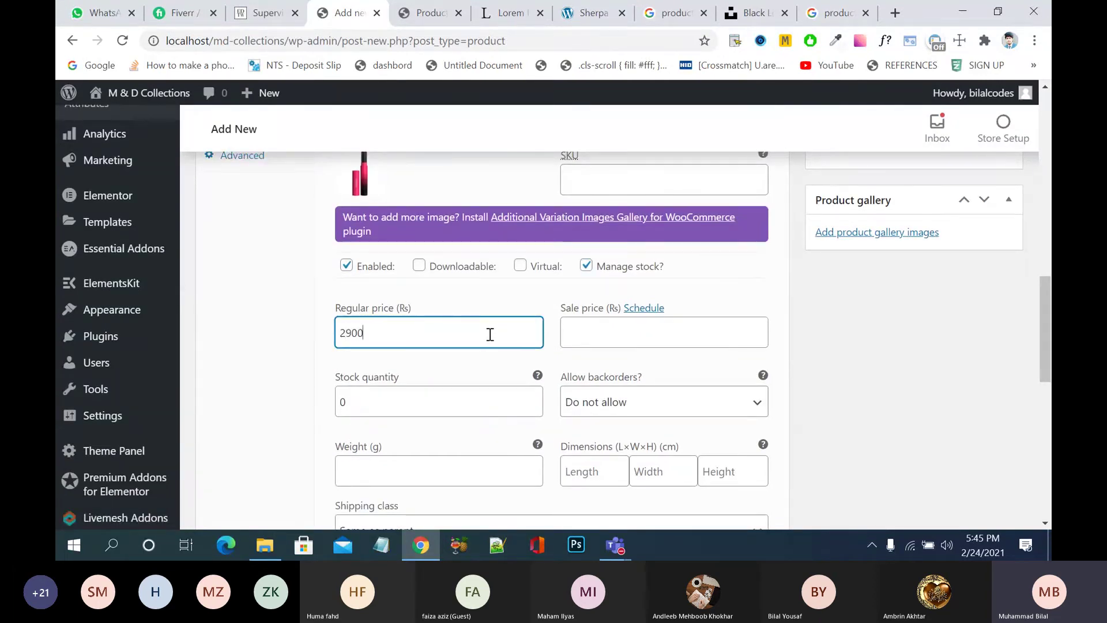
pyautogui.doubleClick(457, 397)
pyautogui.write('5')
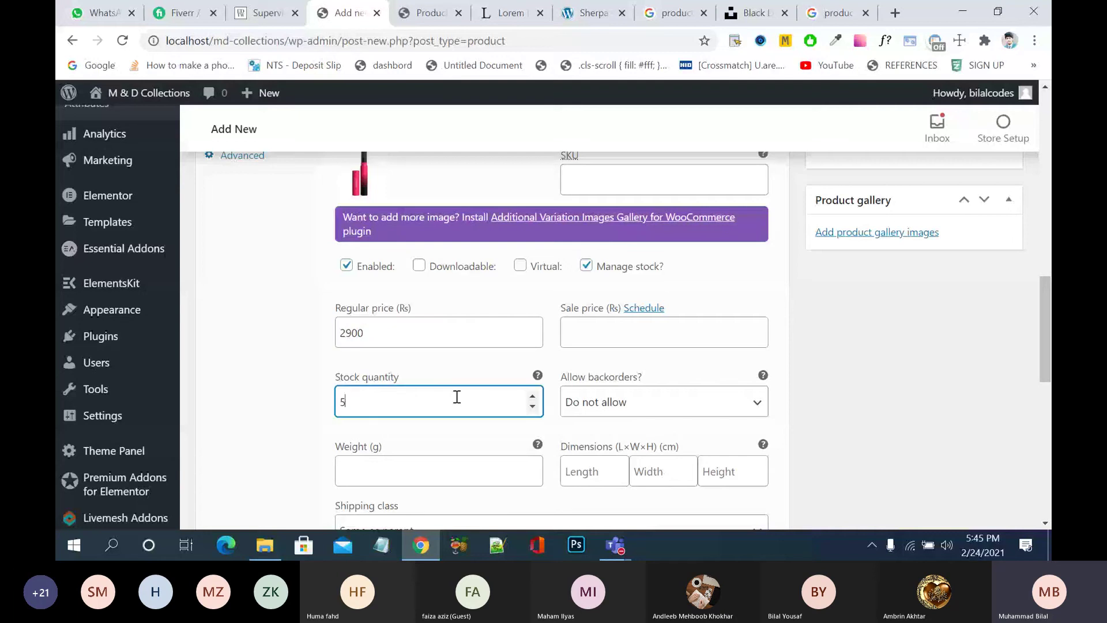
pyautogui.write('0')
pyautogui.scroll(-4, 830, 396)
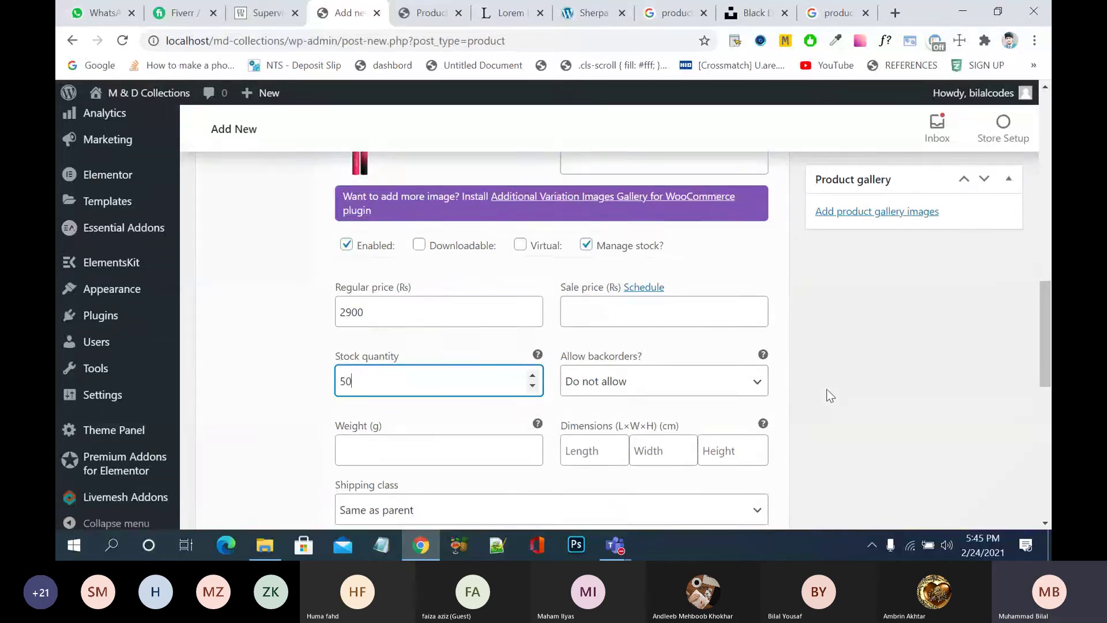
pyautogui.scroll(6, 830, 396)
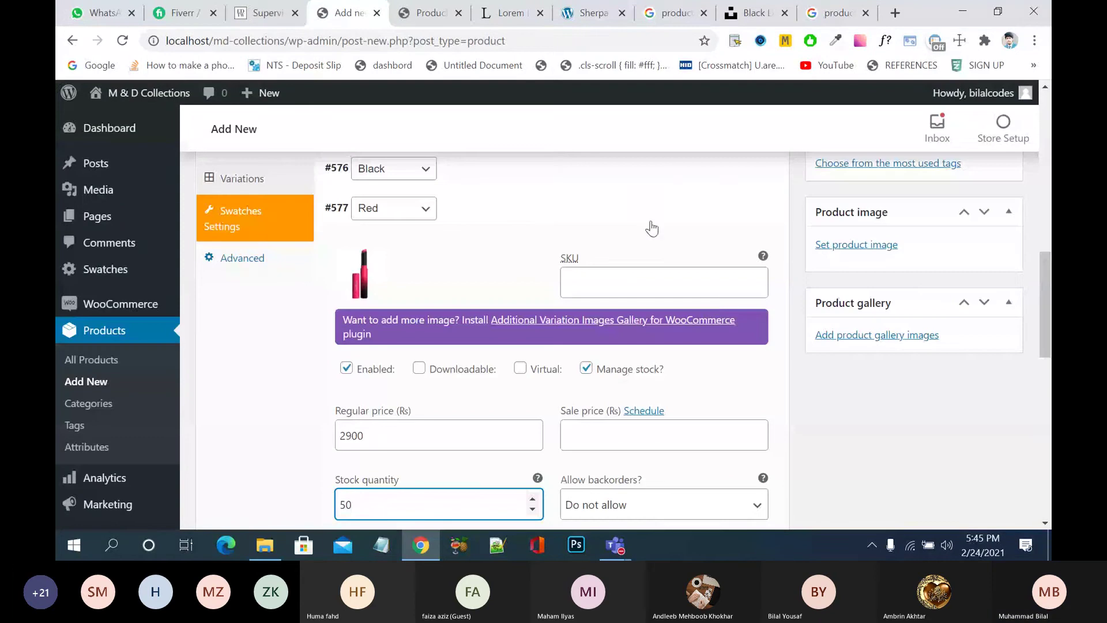
pyautogui.click(652, 227)
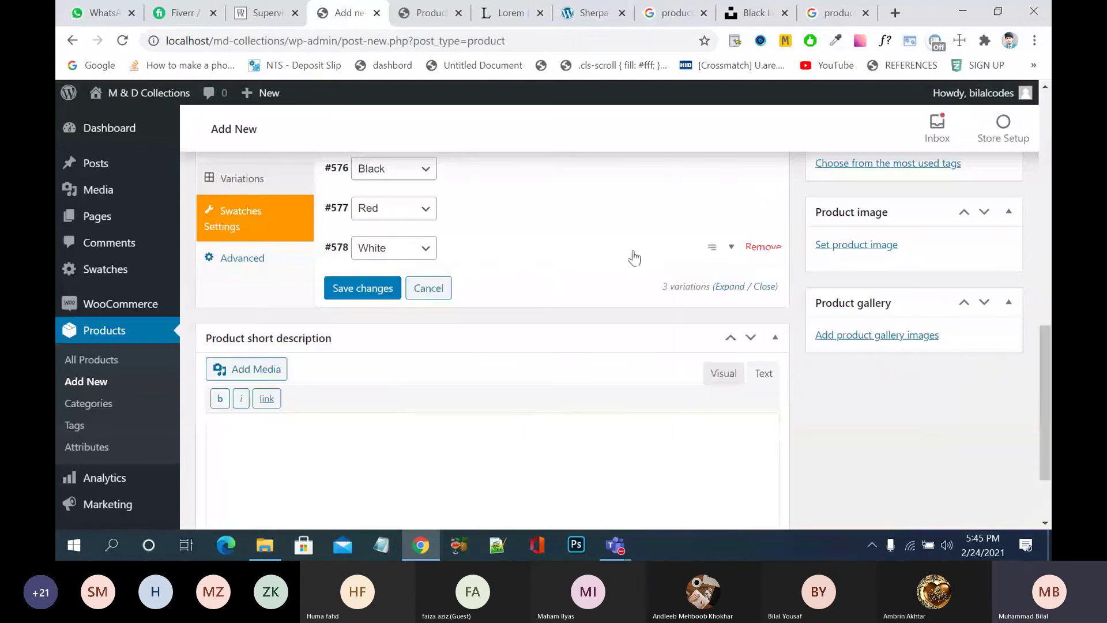
# - Try uploading bag1 as the White variation image and dismiss the file-type error
pyautogui.click(635, 254)
pyautogui.click(352, 311)
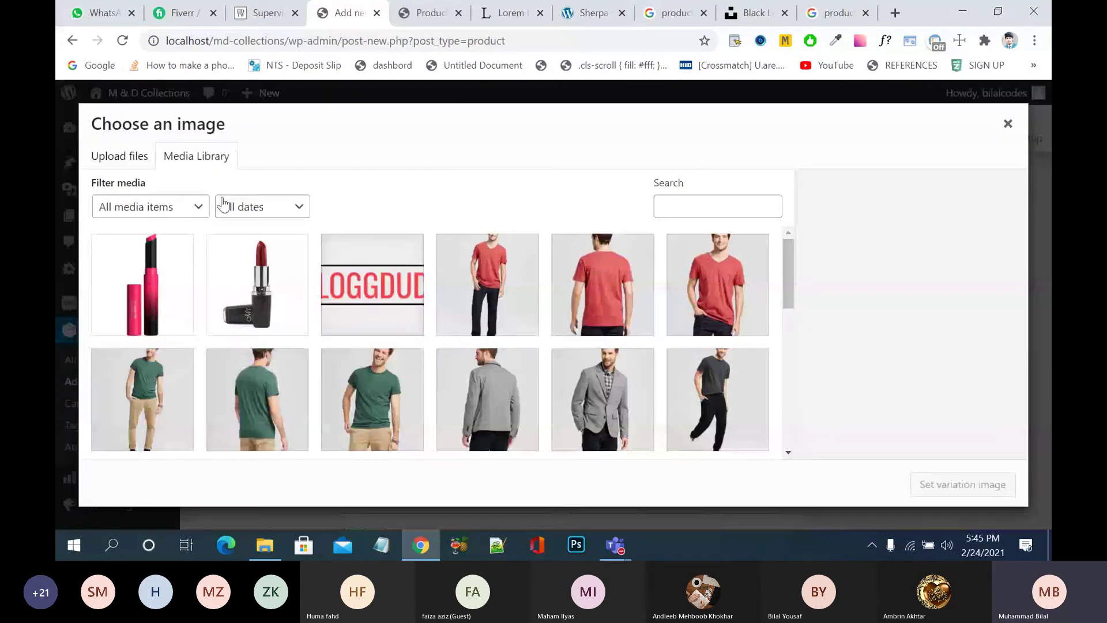
pyautogui.click(134, 161)
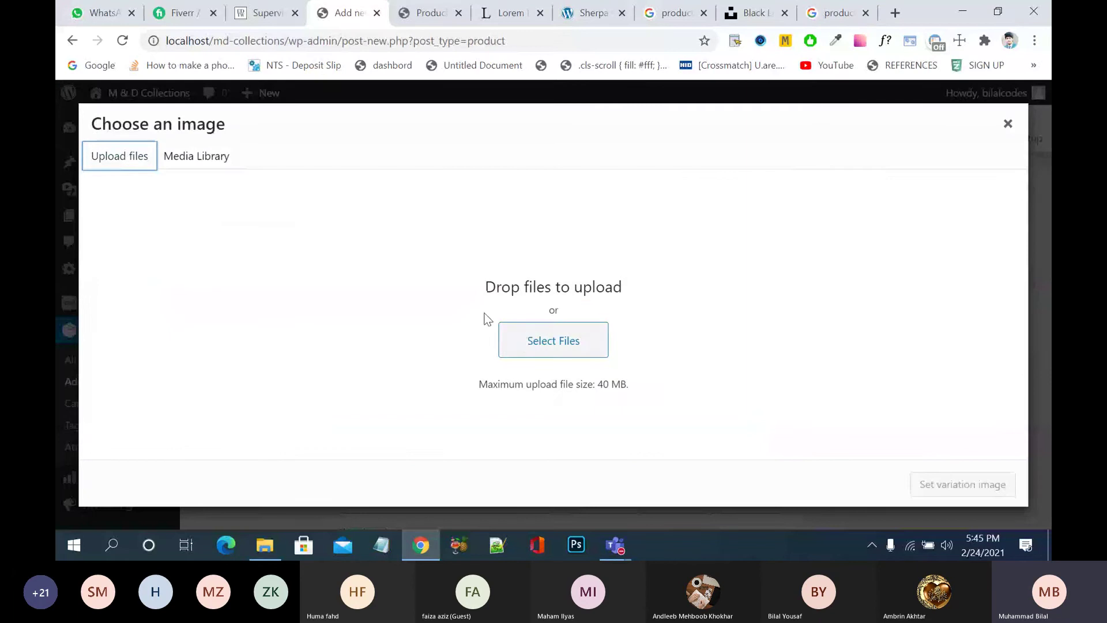
pyautogui.click(524, 339)
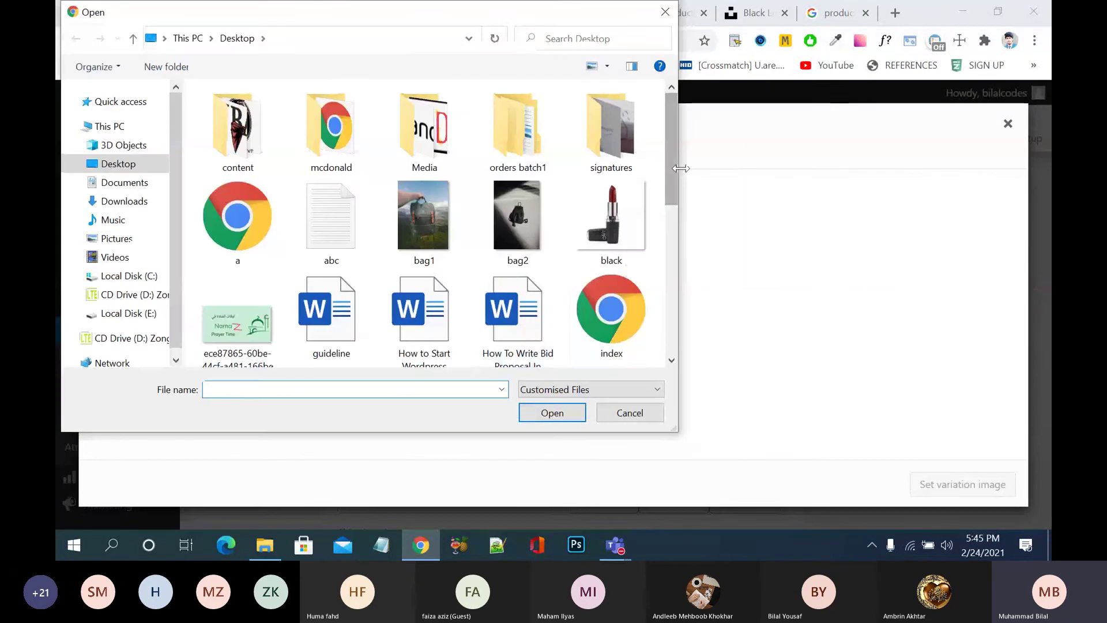
pyautogui.moveTo(678, 172); pyautogui.dragTo(675, 173)
pyautogui.click(421, 214)
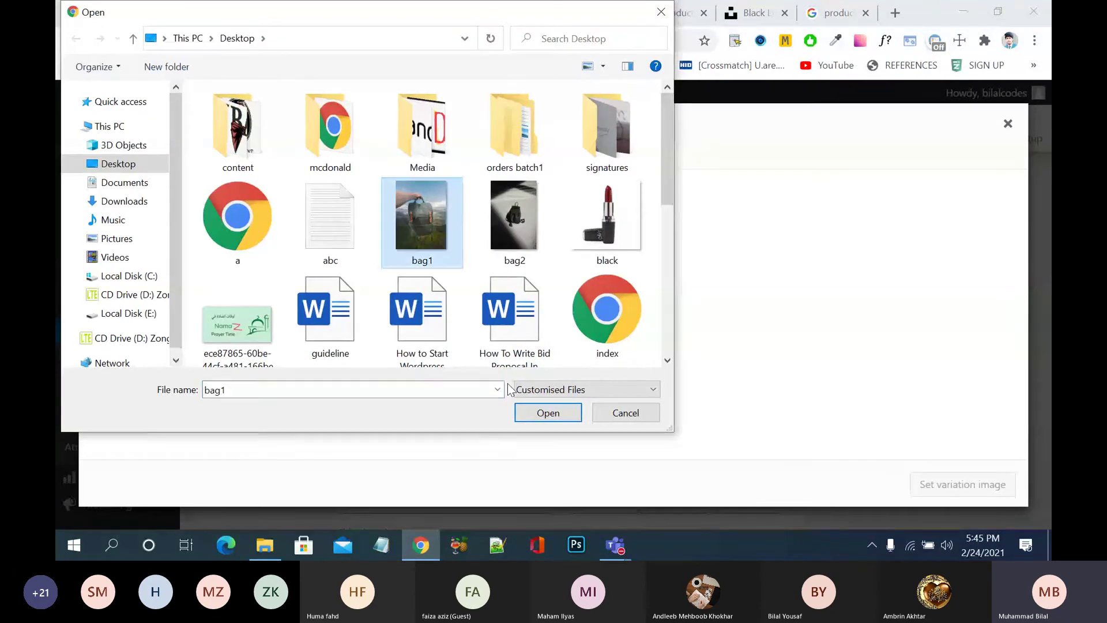
pyautogui.click(532, 413)
pyautogui.click(634, 379)
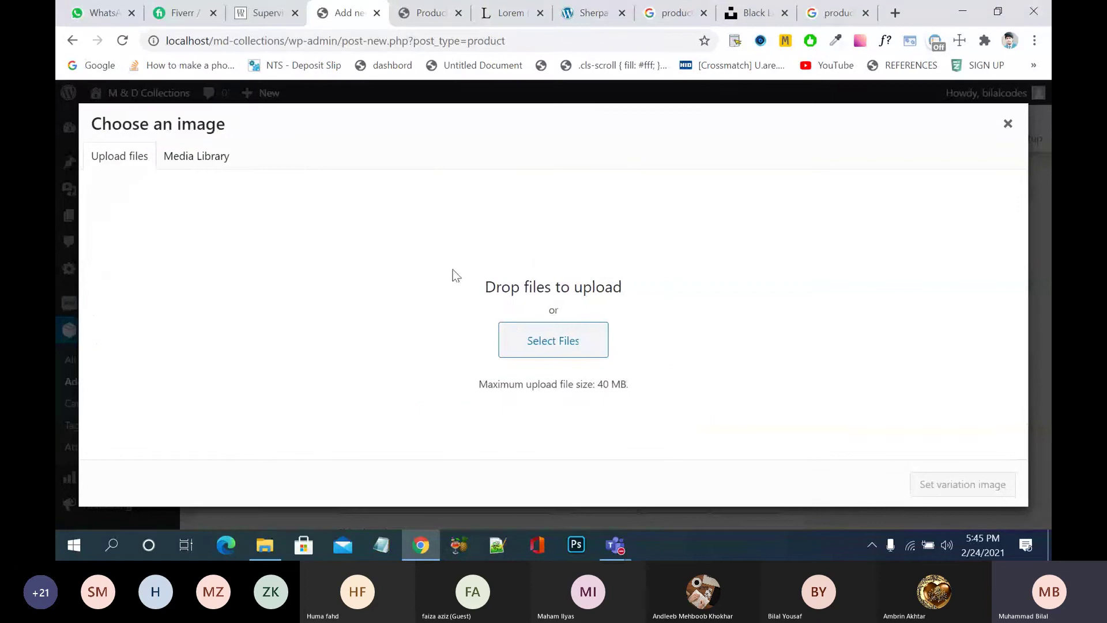
# - Try uploading product3 instead and dismiss its error notice
pyautogui.click(528, 342)
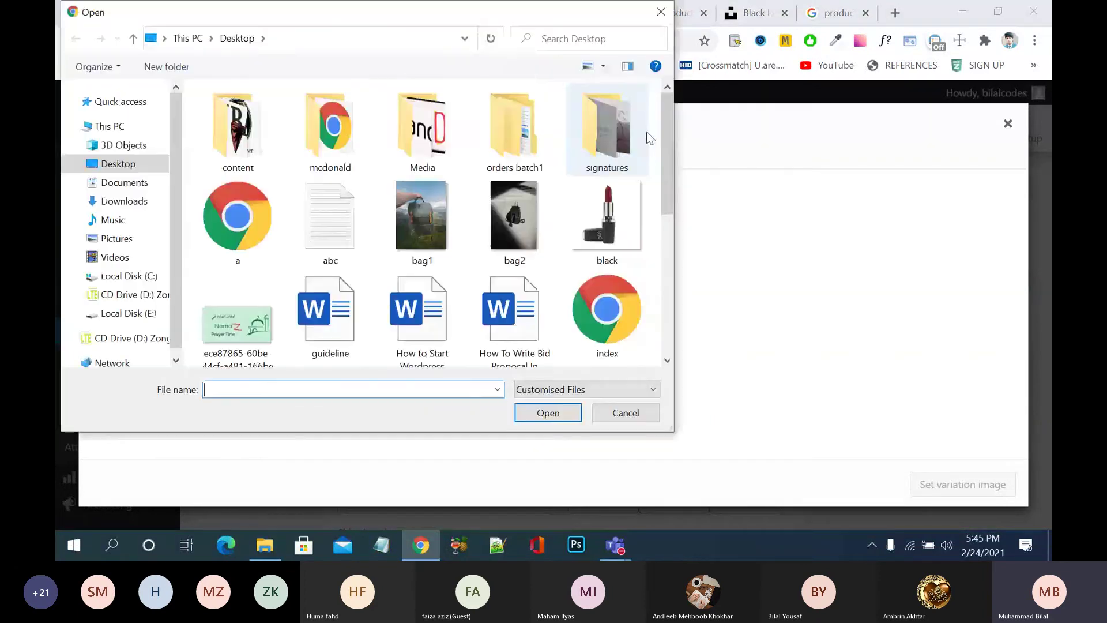
pyautogui.scroll(-1, 655, 241)
pyautogui.scroll(-3, 655, 241)
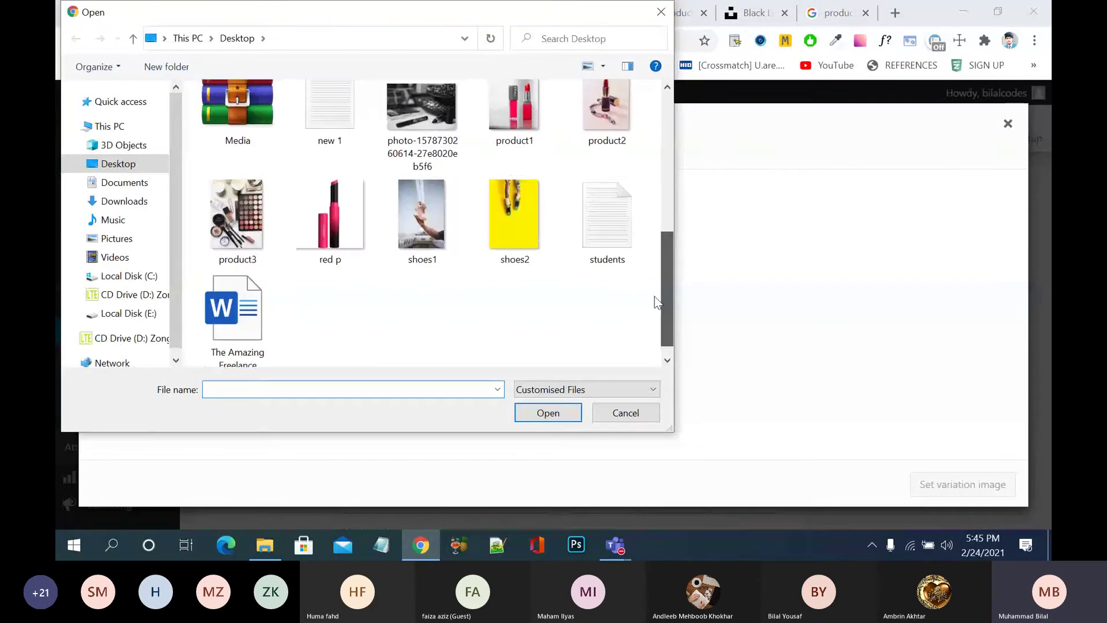
pyautogui.click(263, 196)
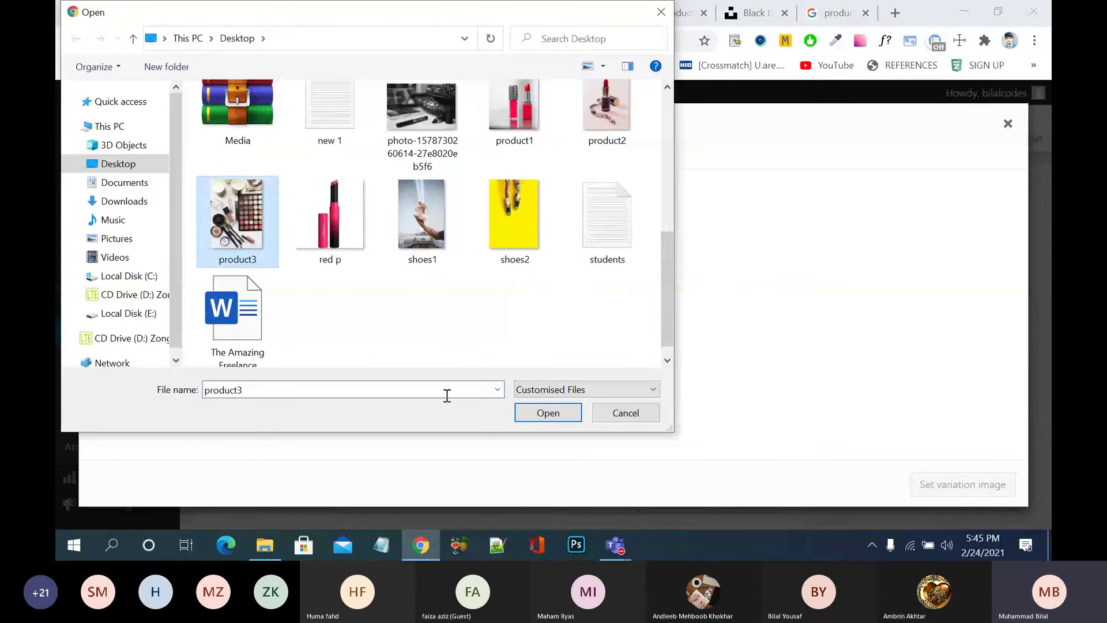
pyautogui.click(534, 413)
pyautogui.click(690, 389)
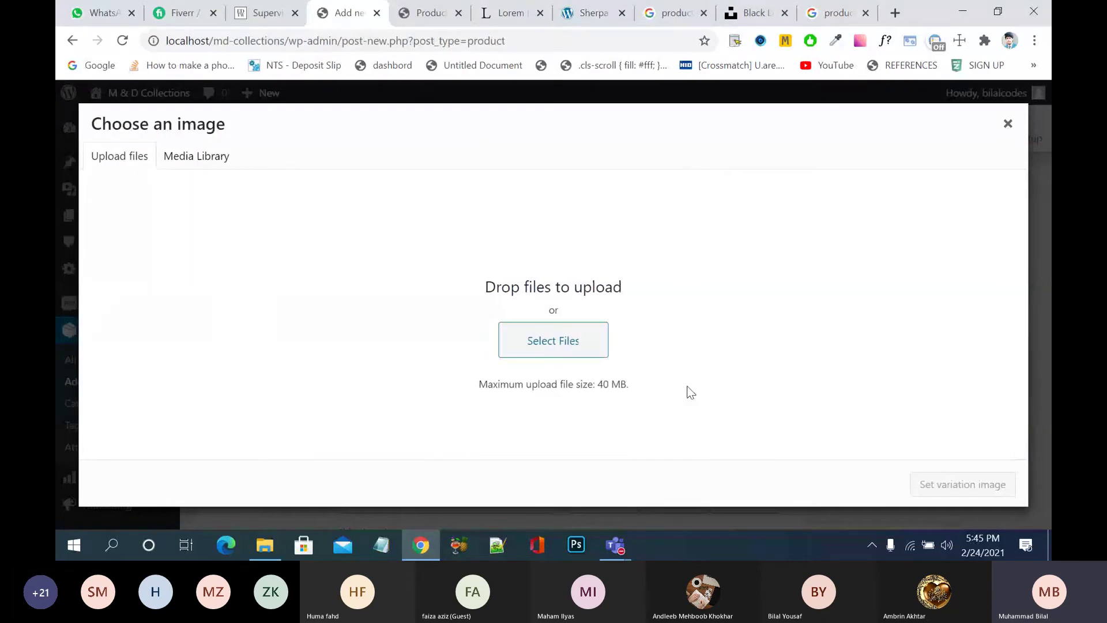
# - Upload cat-watch-2 from Desktop/Media and set it as the White variation image
pyautogui.click(575, 344)
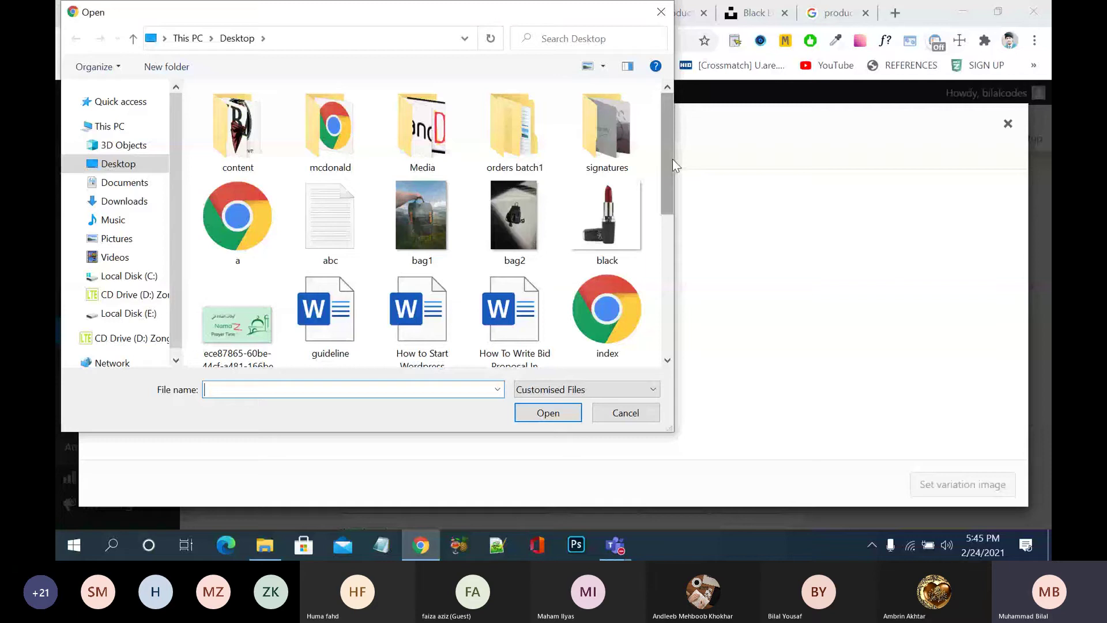
pyautogui.doubleClick(272, 140)
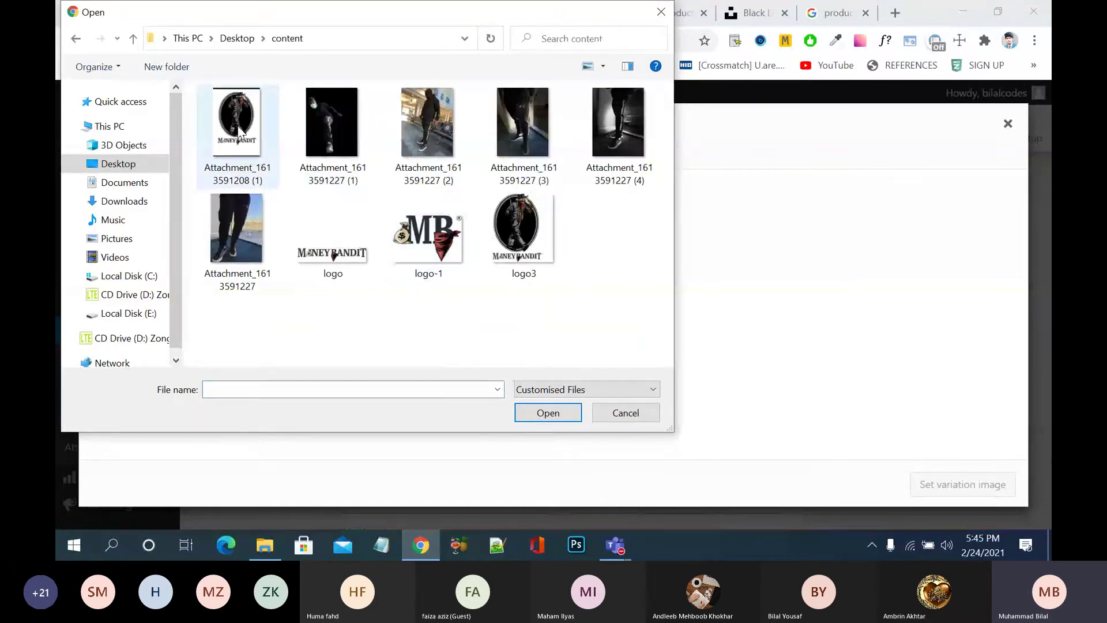
pyautogui.click(235, 40)
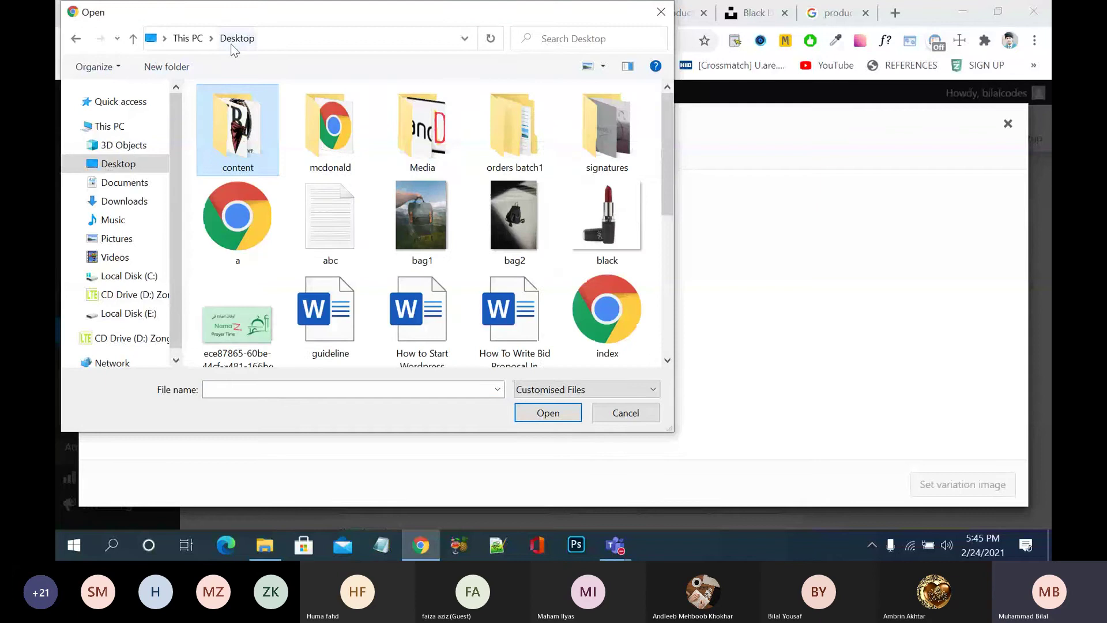
pyautogui.doubleClick(404, 144)
pyautogui.scroll(-4, 395, 203)
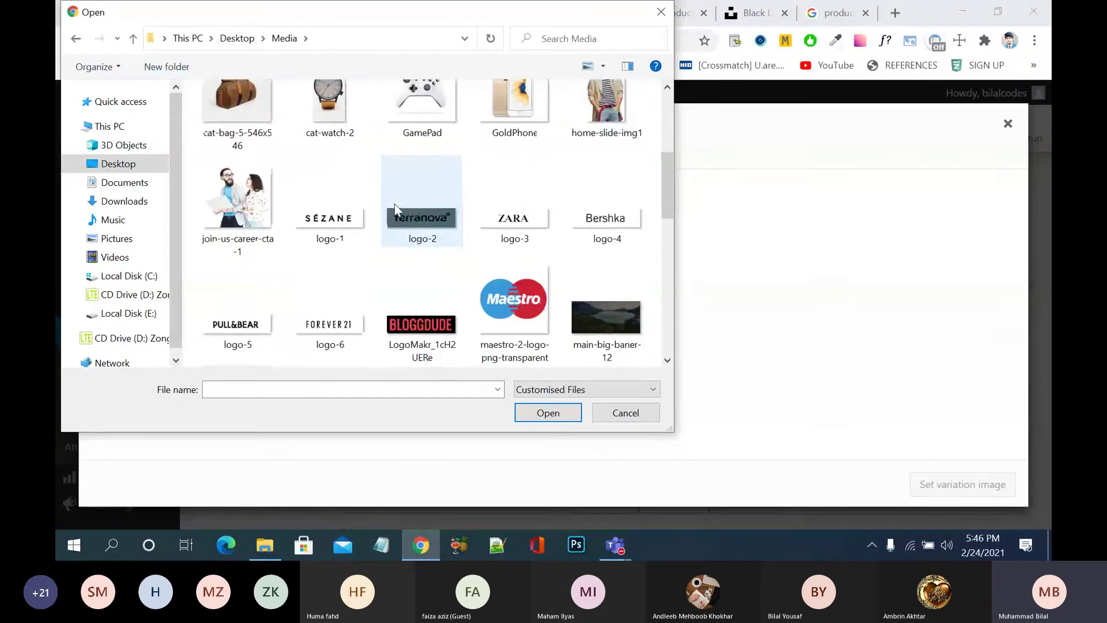
pyautogui.scroll(1, 395, 203)
pyautogui.click(344, 148)
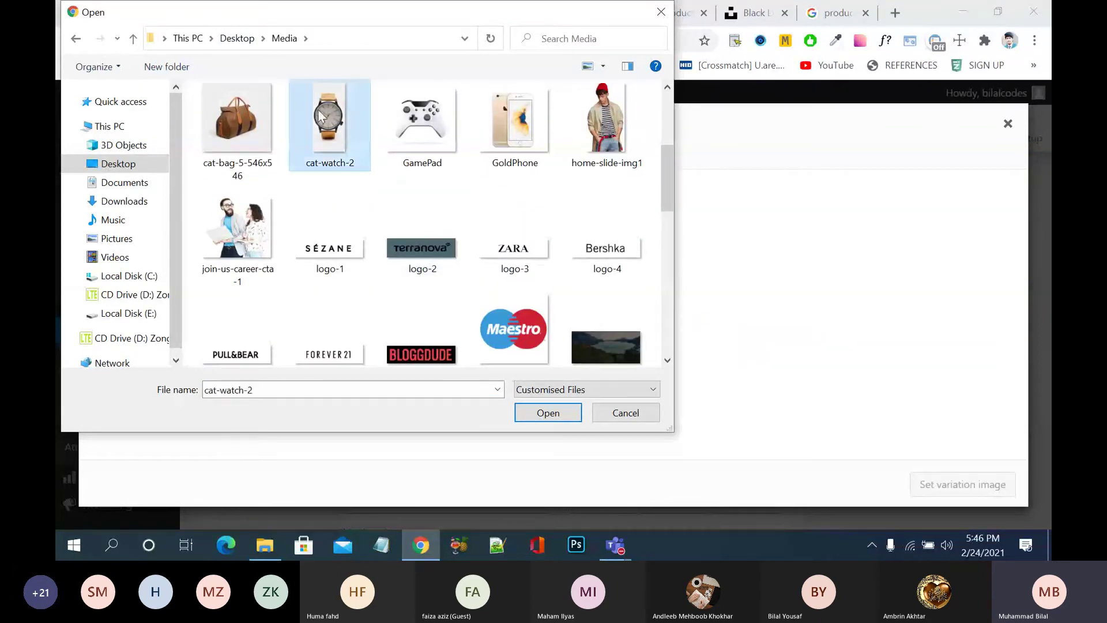
pyautogui.click(548, 413)
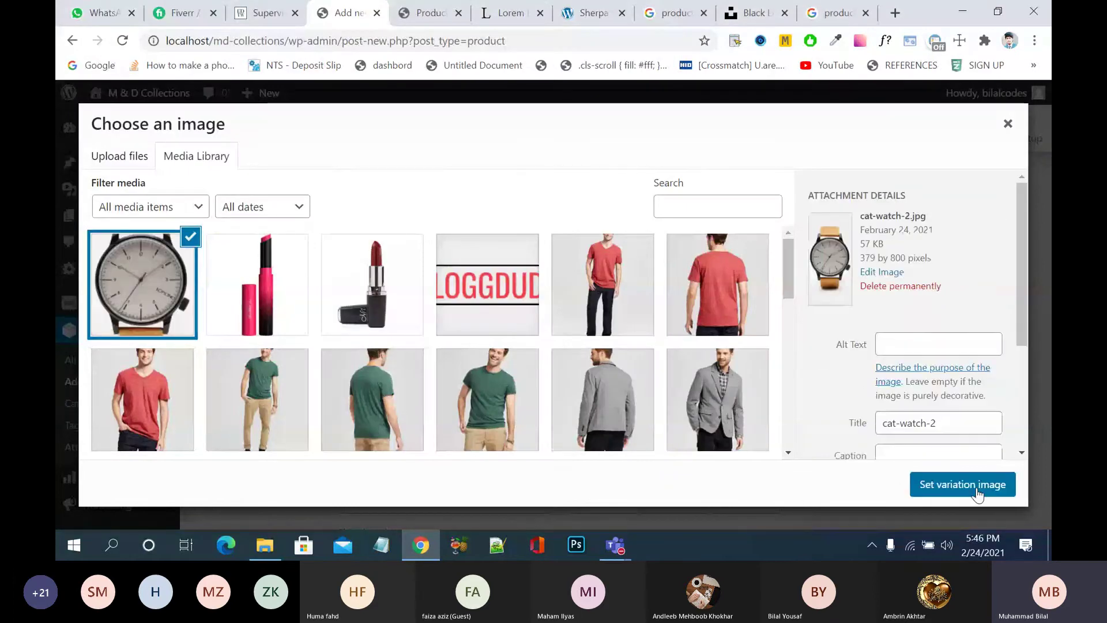
pyautogui.click(977, 488)
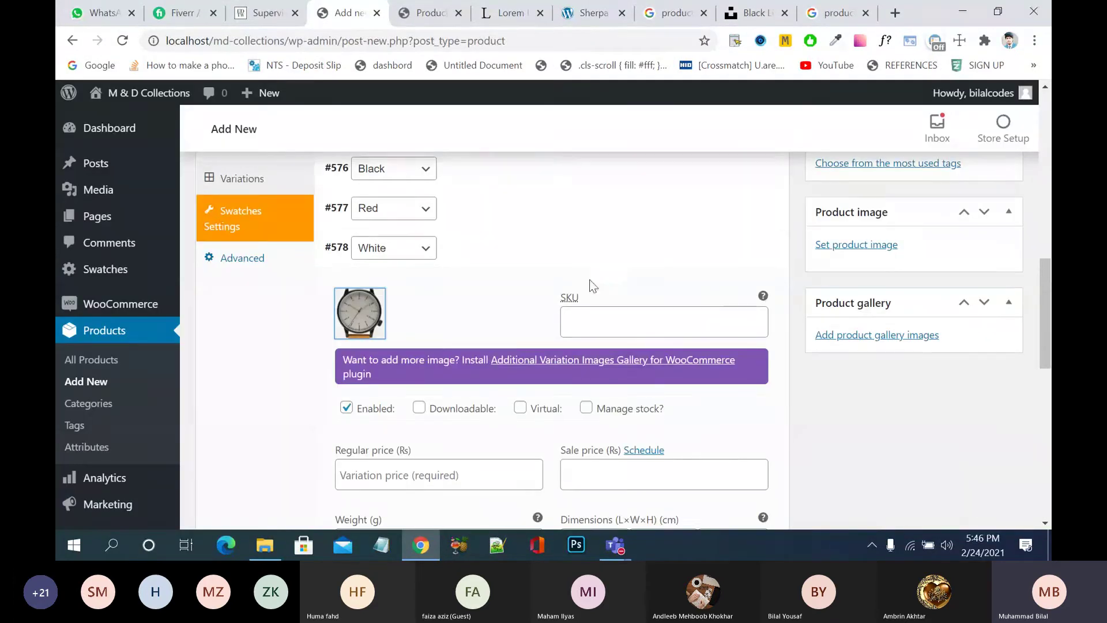
# - Save the variations and paste a Lorem Ipsum paragraph as the short description
pyautogui.click(581, 252)
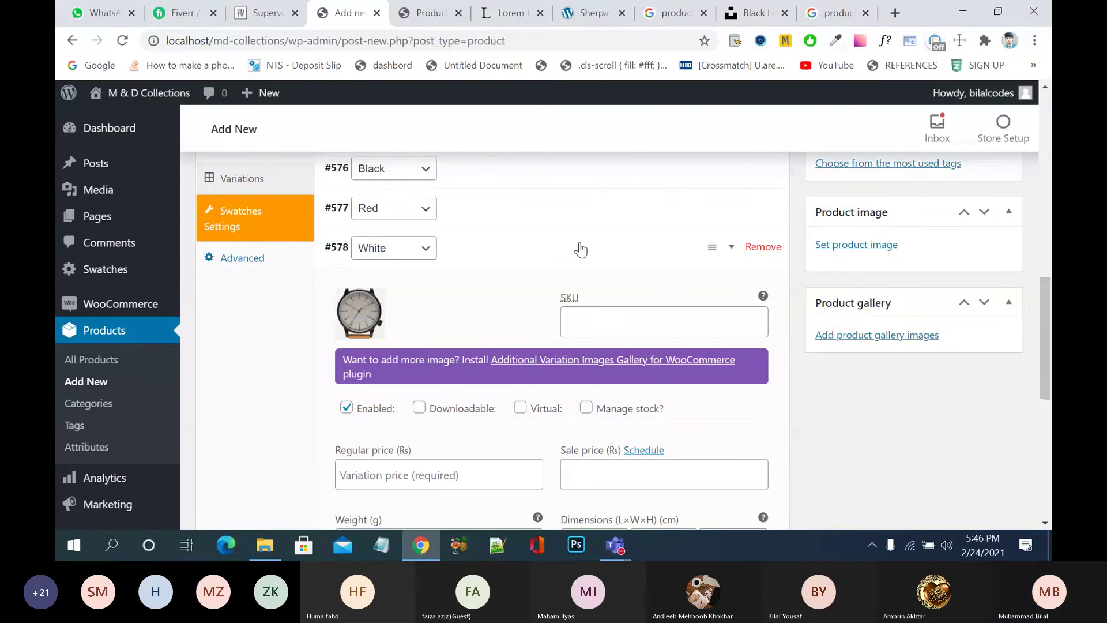
pyautogui.click(376, 290)
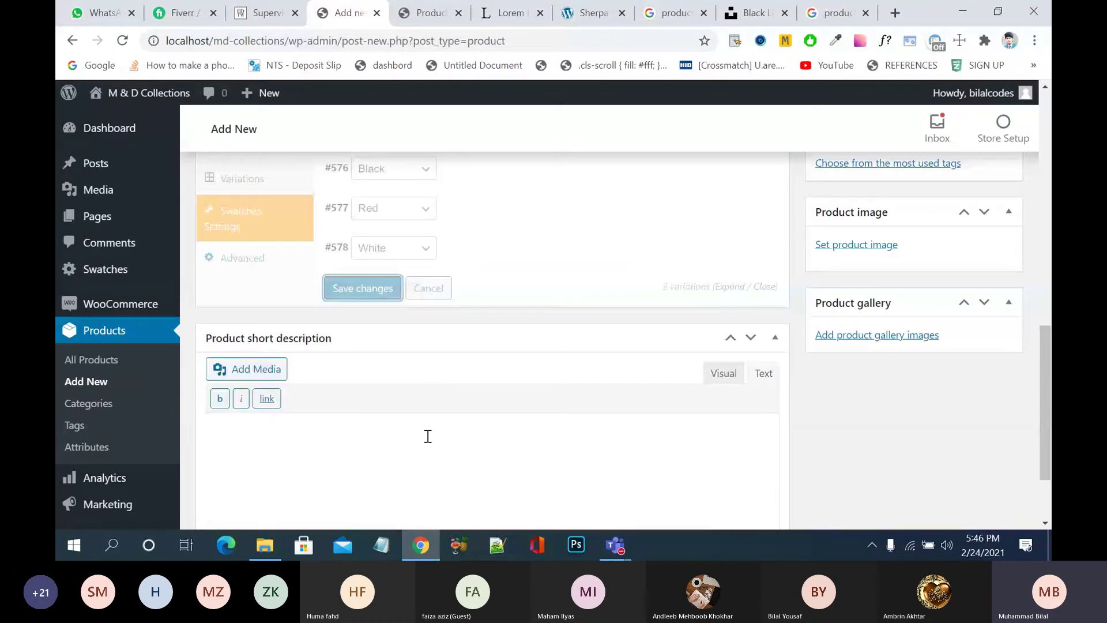
pyautogui.click(425, 458)
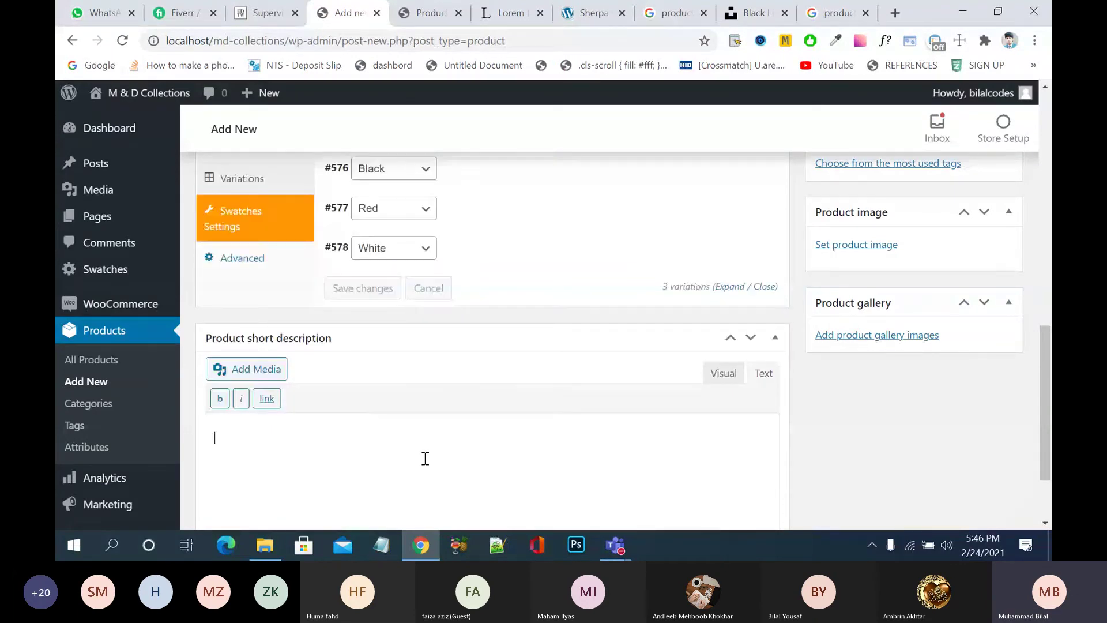
pyautogui.write("Lorem Ipsum is simply dummy text of the printing and typesetting industry. Lorem Ipsum has been the industry's standard dummy text ever since the 1500s, when an unknown printer took a galley of type and scrambled it to make a type specimen book. It has survived not only five centuries, but also the leap into electronic typesetting, remaining essentially unchanged. It was popularised in the 1960s with the release of Letraset sheets containing Lorem Ipsum passages, and more recently with desktop publishing software like Aldus PageMaker including versions of Lorem Ipsum.")
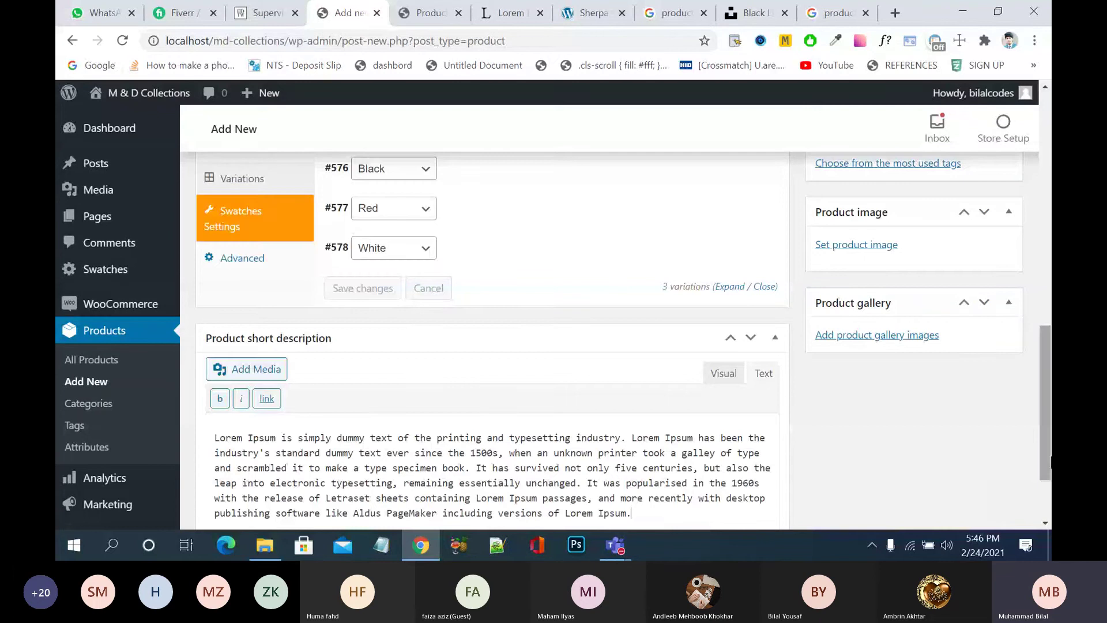
# - File the product under the womens › cosmetic category
pyautogui.scroll(15, 944, 315)
pyautogui.scroll(-5, 944, 314)
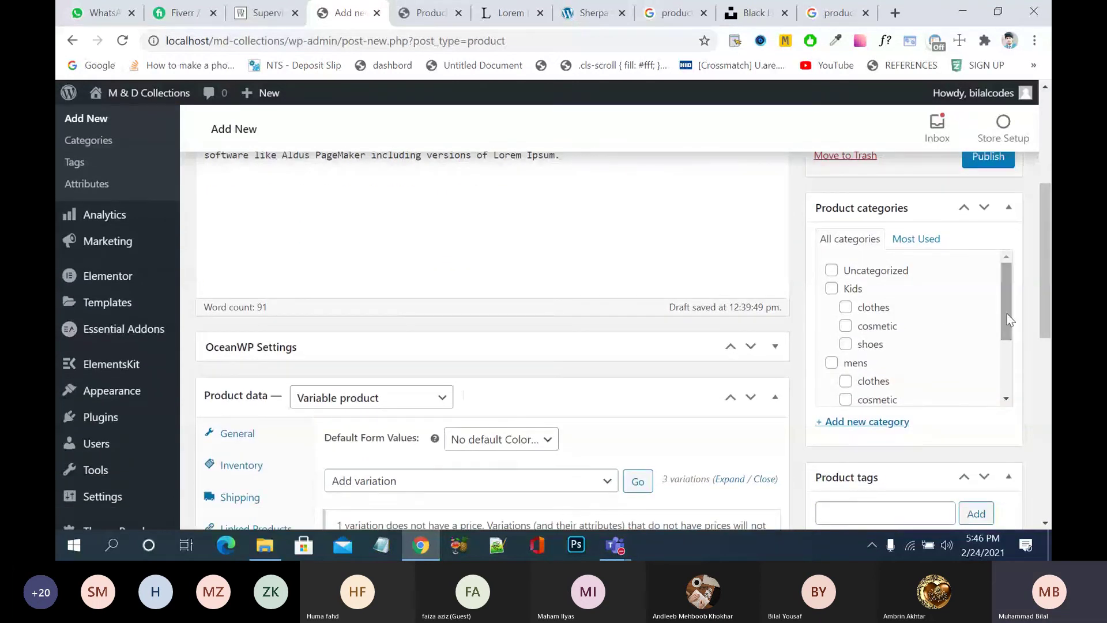
pyautogui.moveTo(1007, 319); pyautogui.dragTo(1004, 374)
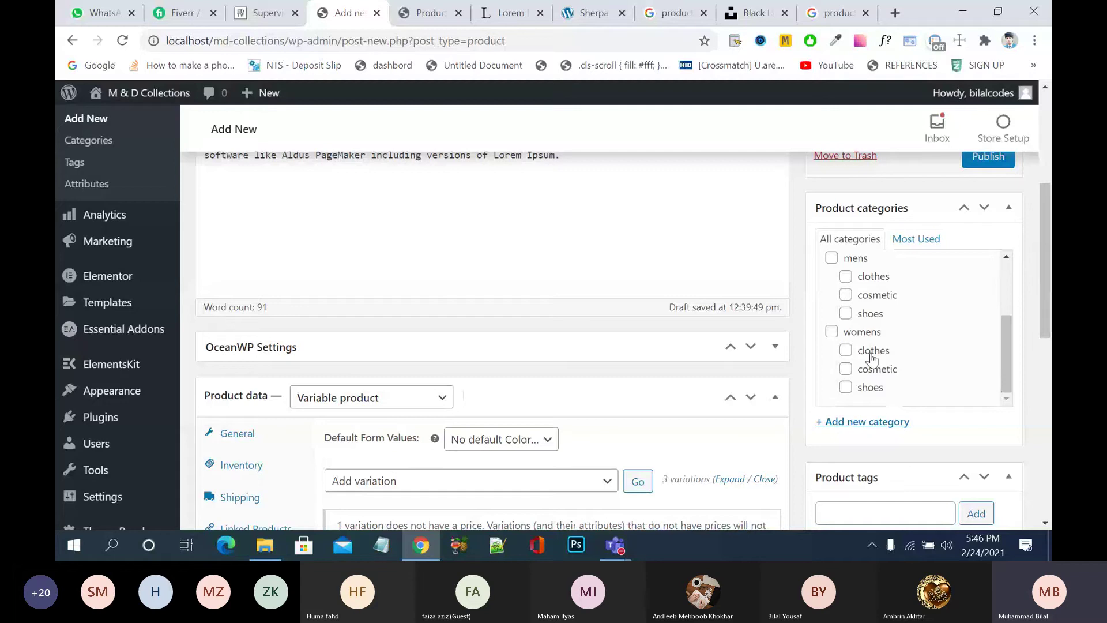
pyautogui.click(832, 332)
pyautogui.click(846, 369)
# - Add the product tag 'womens cosmetic'
pyautogui.scroll(-5, 891, 276)
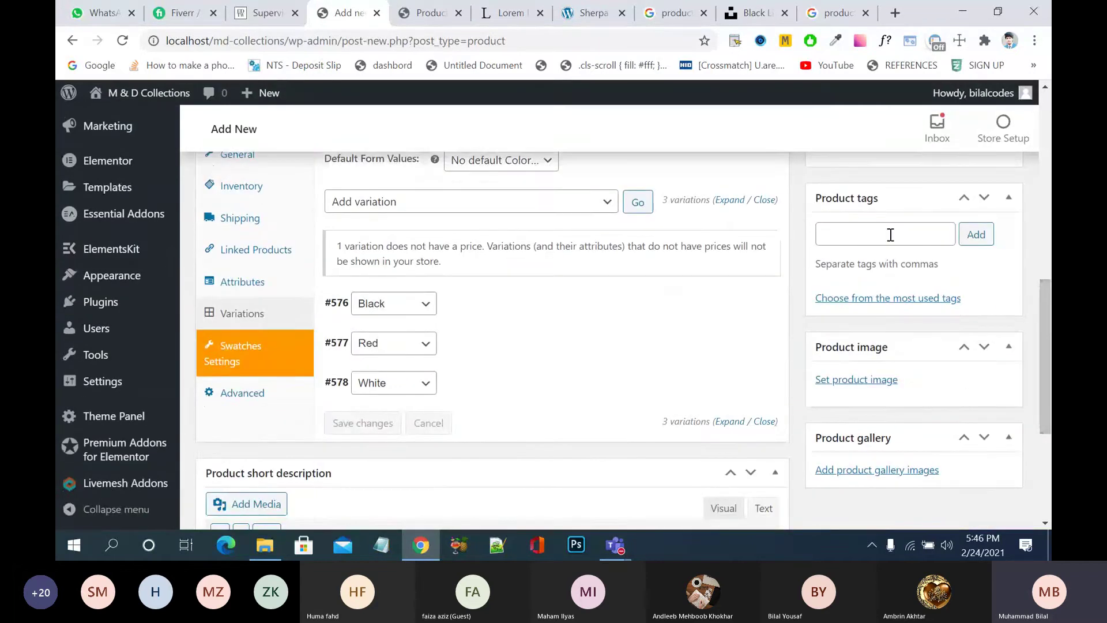
pyautogui.click(891, 235)
pyautogui.write('women')
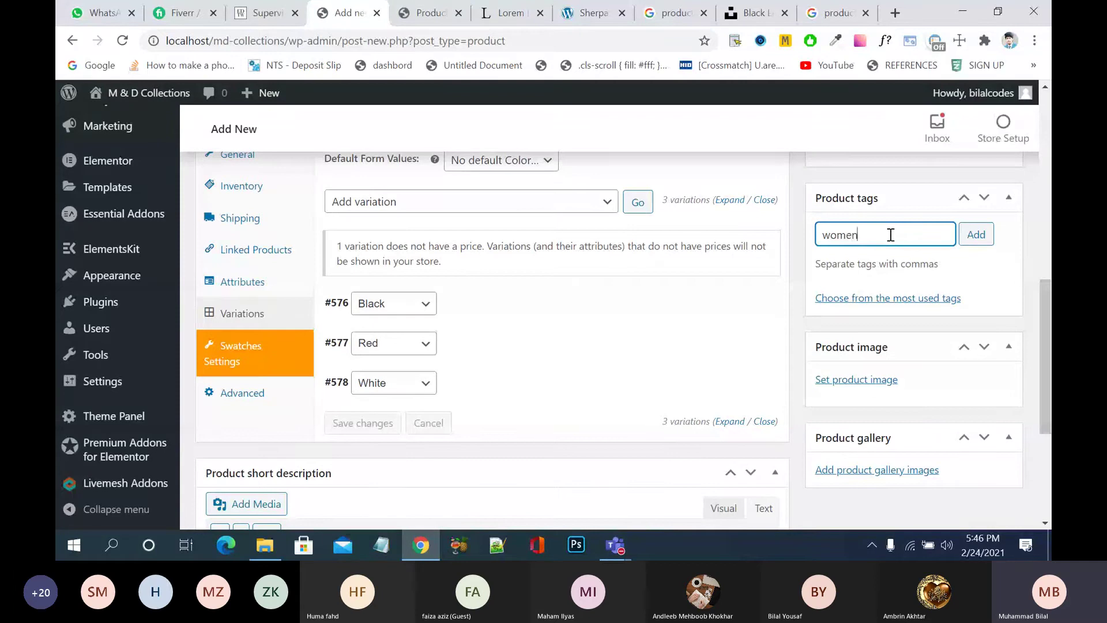
pyautogui.write('s c')
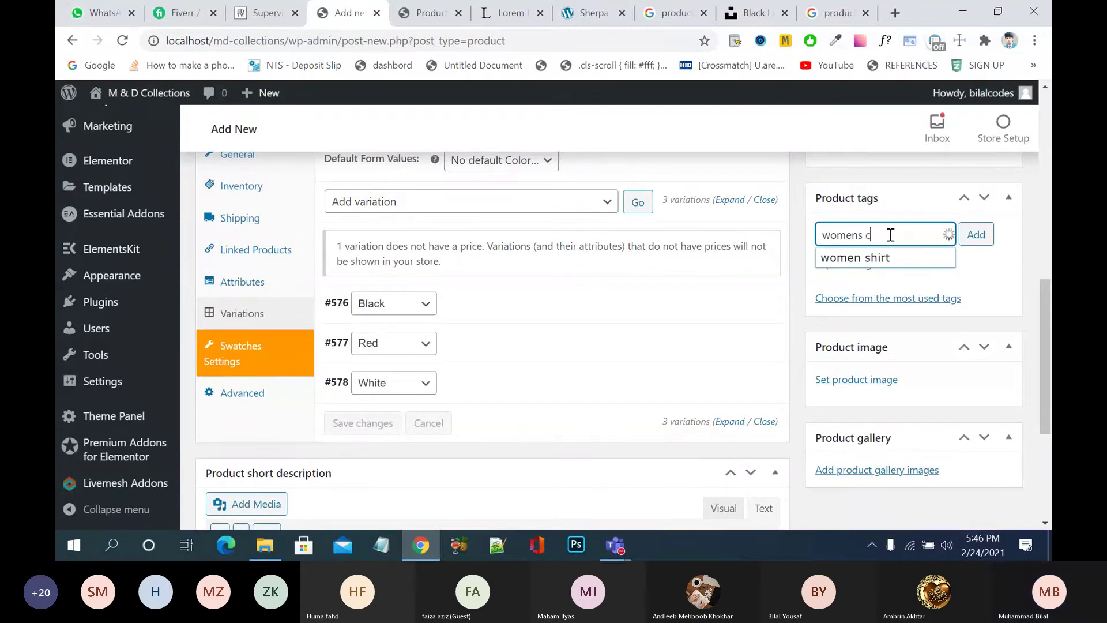
pyautogui.write('osmetic')
pyautogui.press('Return')
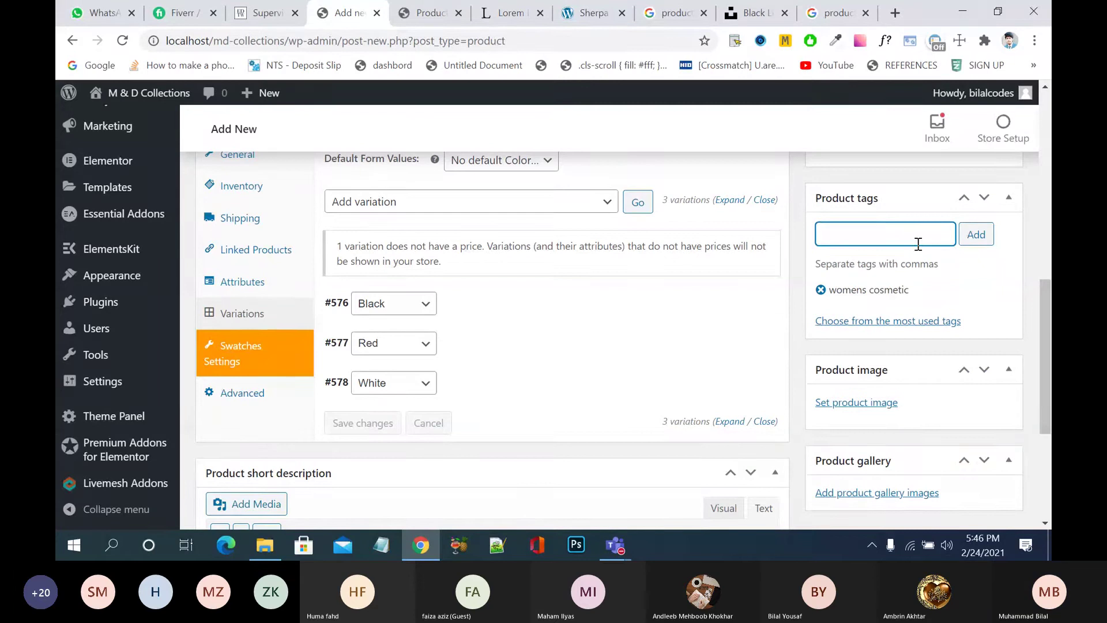
# - Set red-p.jpeg, the pink lipstick, as the main product image
pyautogui.click(865, 402)
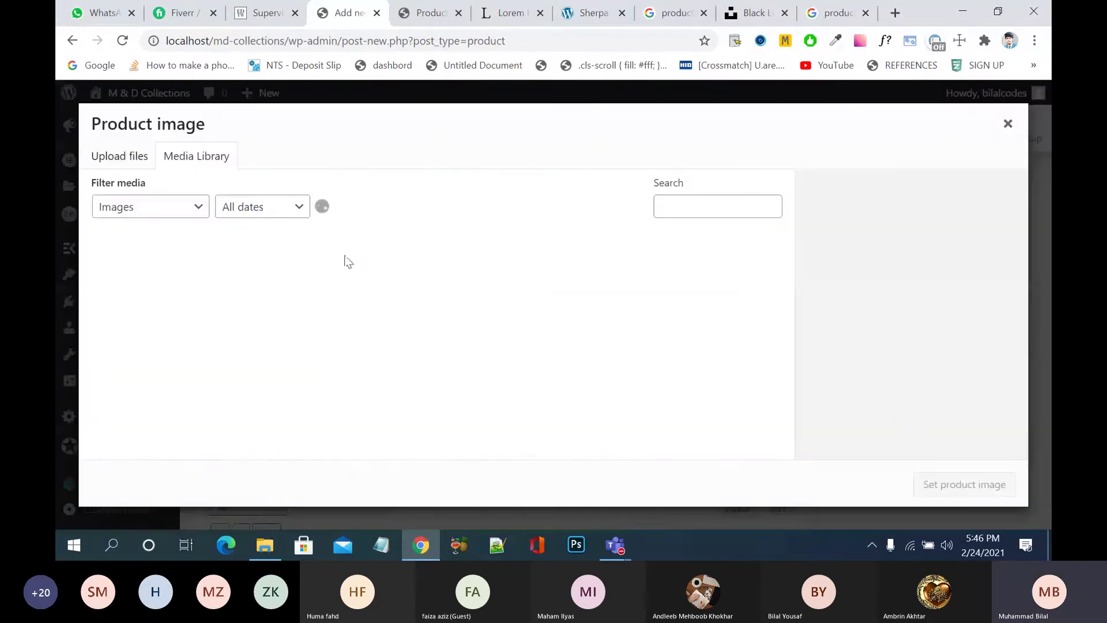
pyautogui.click(257, 266)
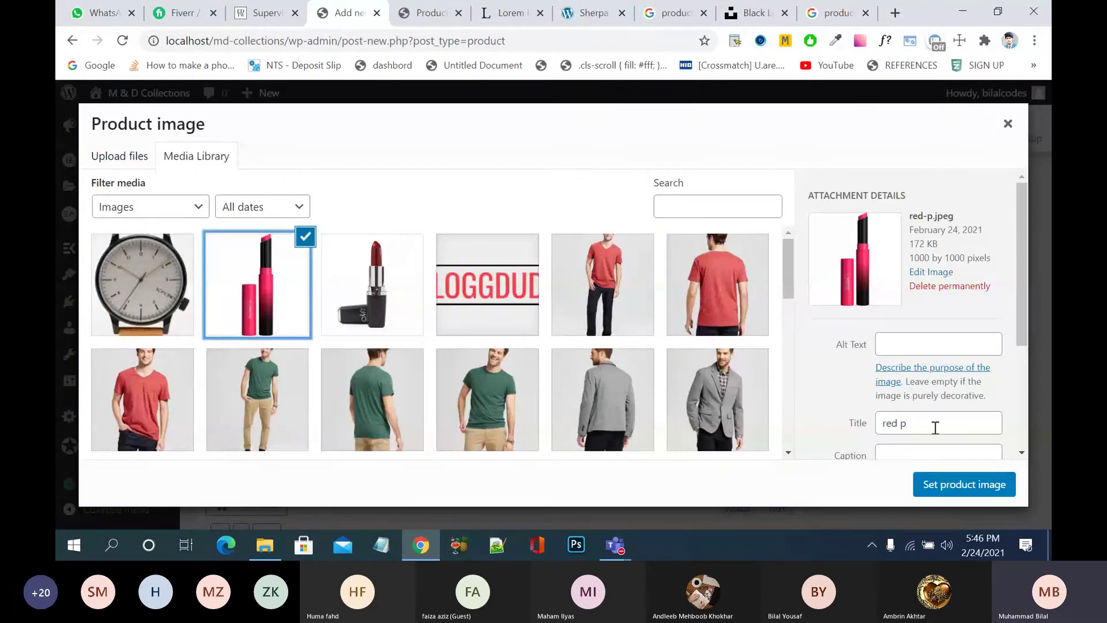
pyautogui.click(957, 486)
# - Add black.jpg to the product gallery and publish Lipstick flan flan
pyautogui.scroll(-3, 953, 496)
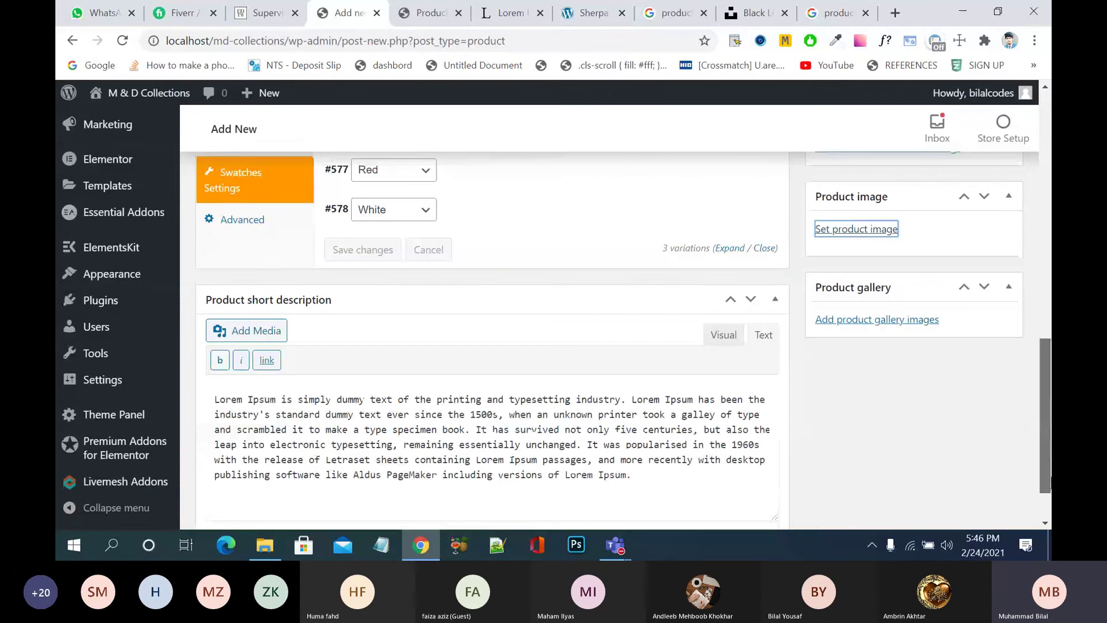
pyautogui.click(877, 318)
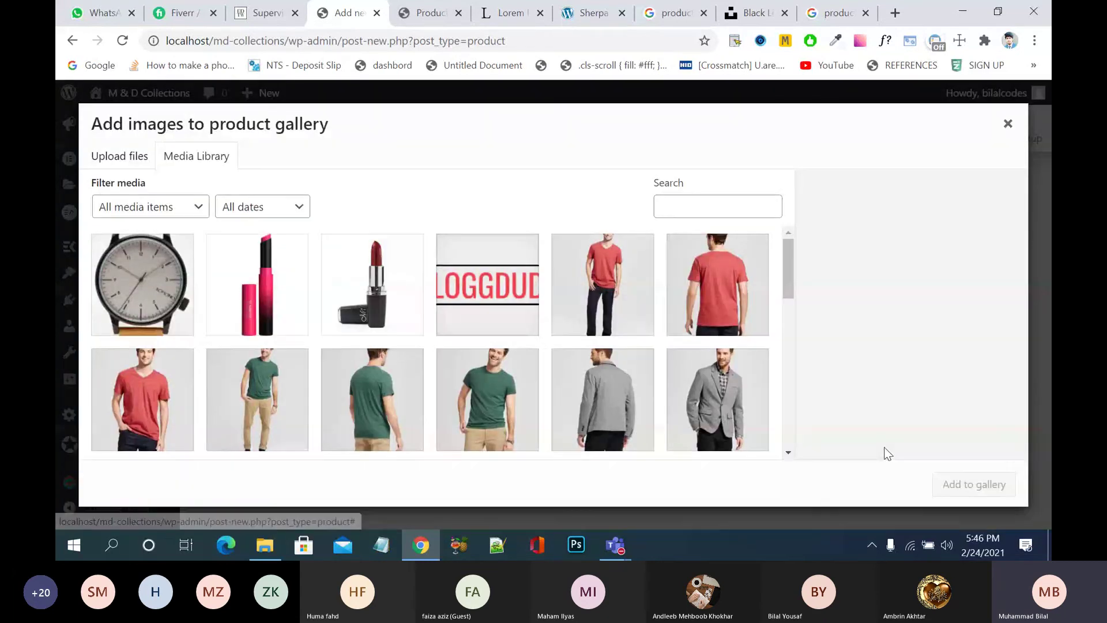
pyautogui.click(400, 310)
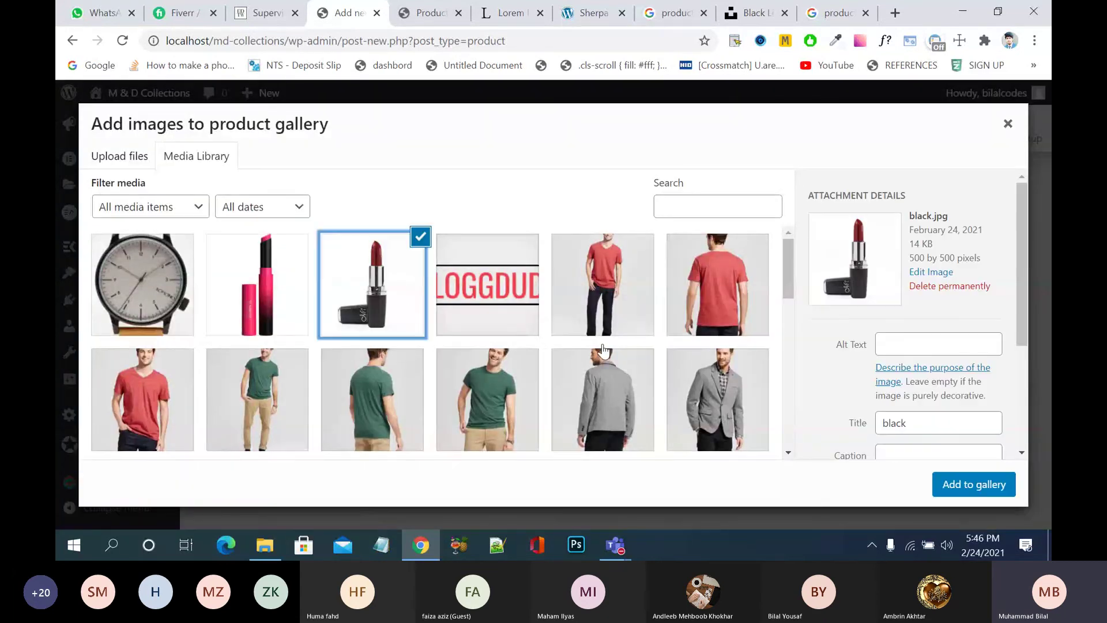
pyautogui.click(979, 485)
pyautogui.scroll(15, 616, 311)
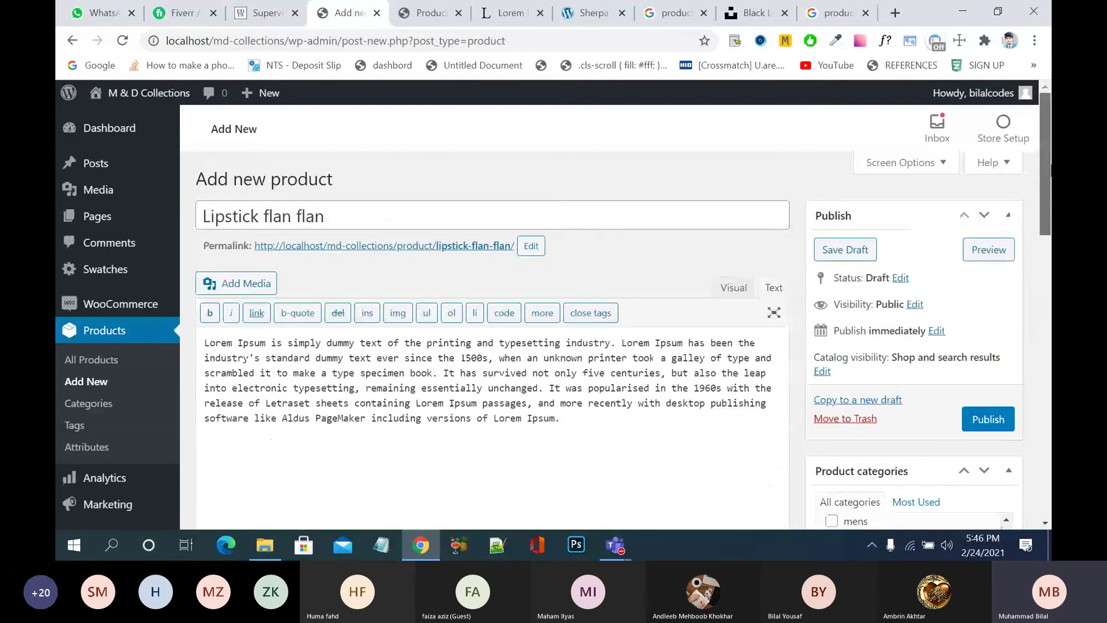
pyautogui.click(985, 420)
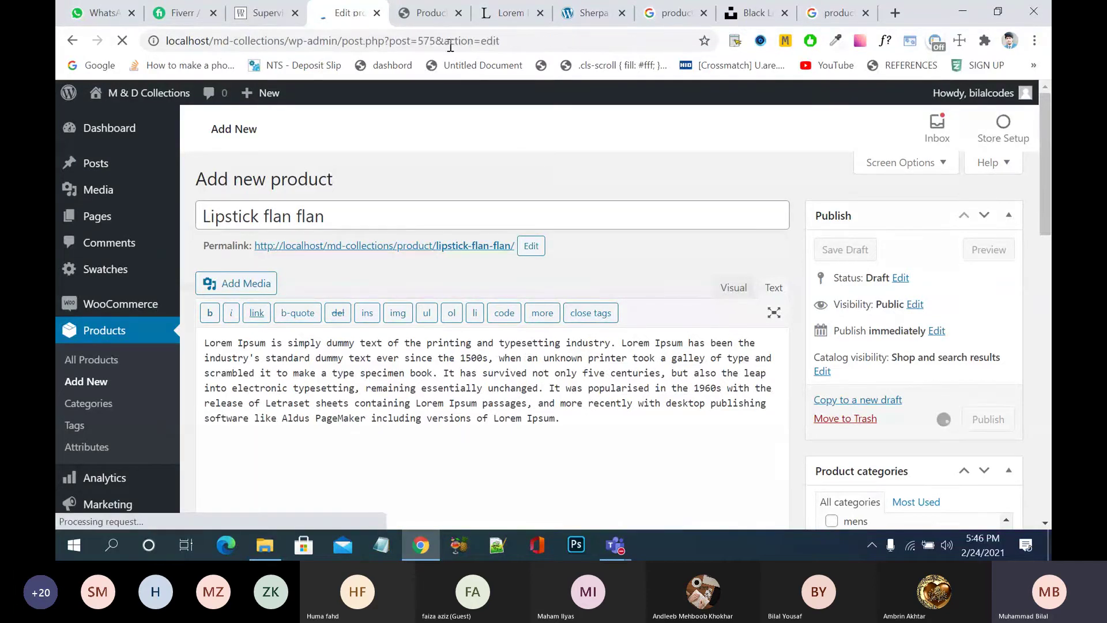
# - On the storefront, go to the Womens › Cosmetic category page from the Products menu
pyautogui.click(431, 16)
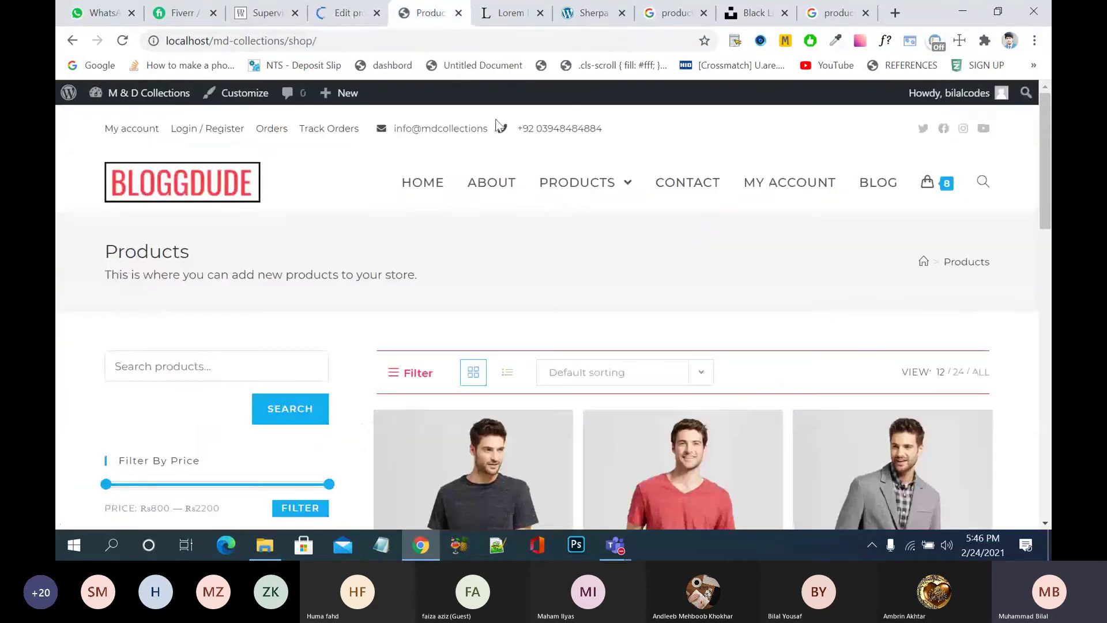
pyautogui.moveTo(587, 185)
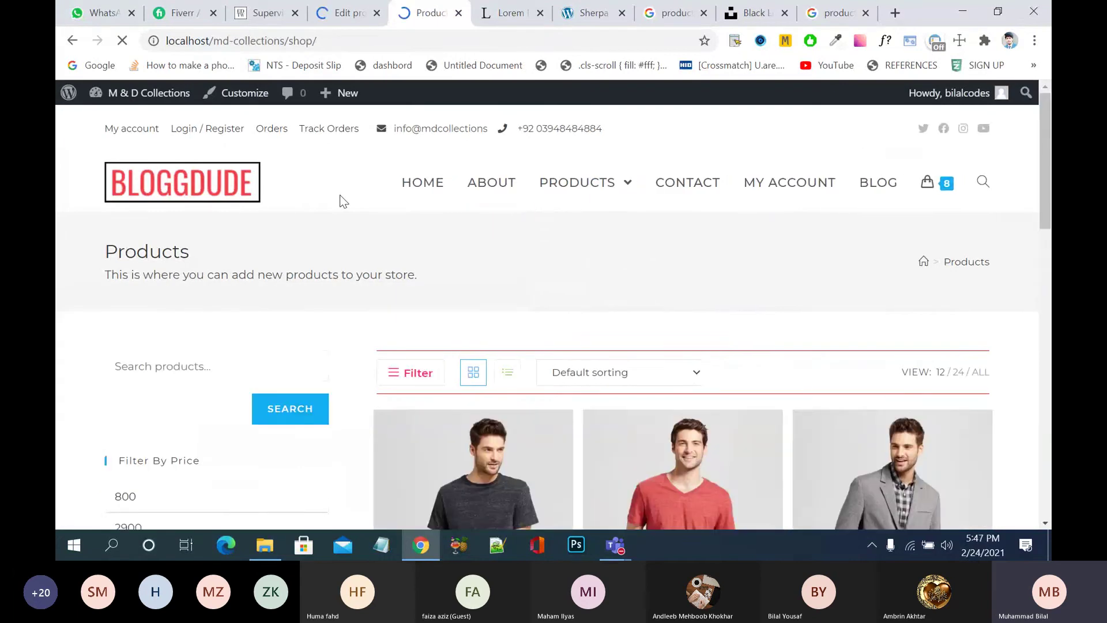
pyautogui.scroll(-10, 344, 202)
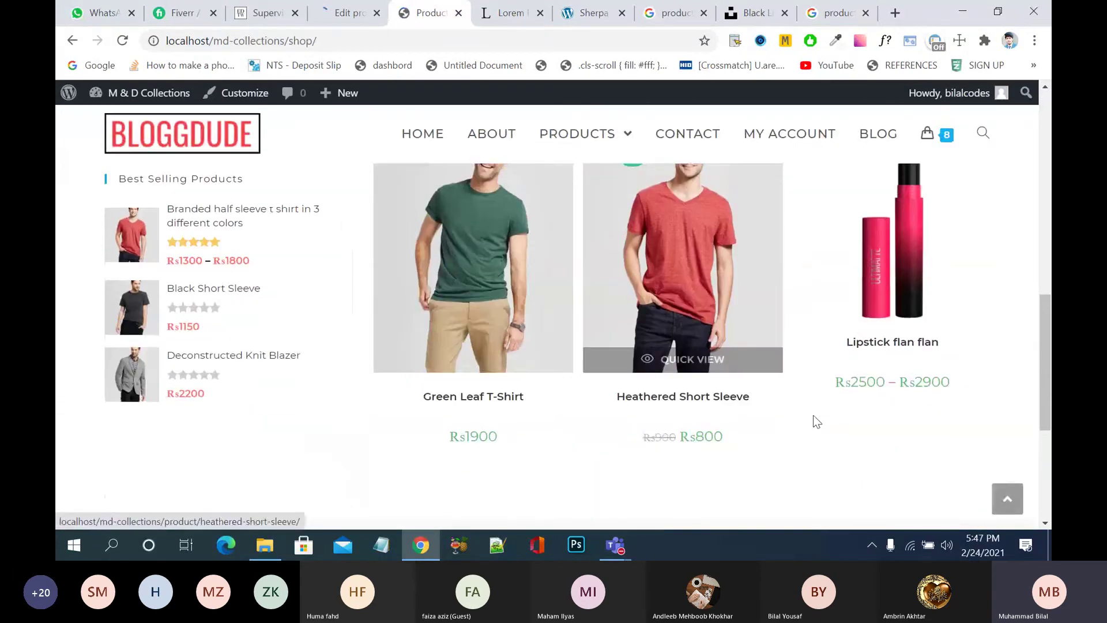
pyautogui.scroll(2, 794, 448)
pyautogui.scroll(3, 793, 450)
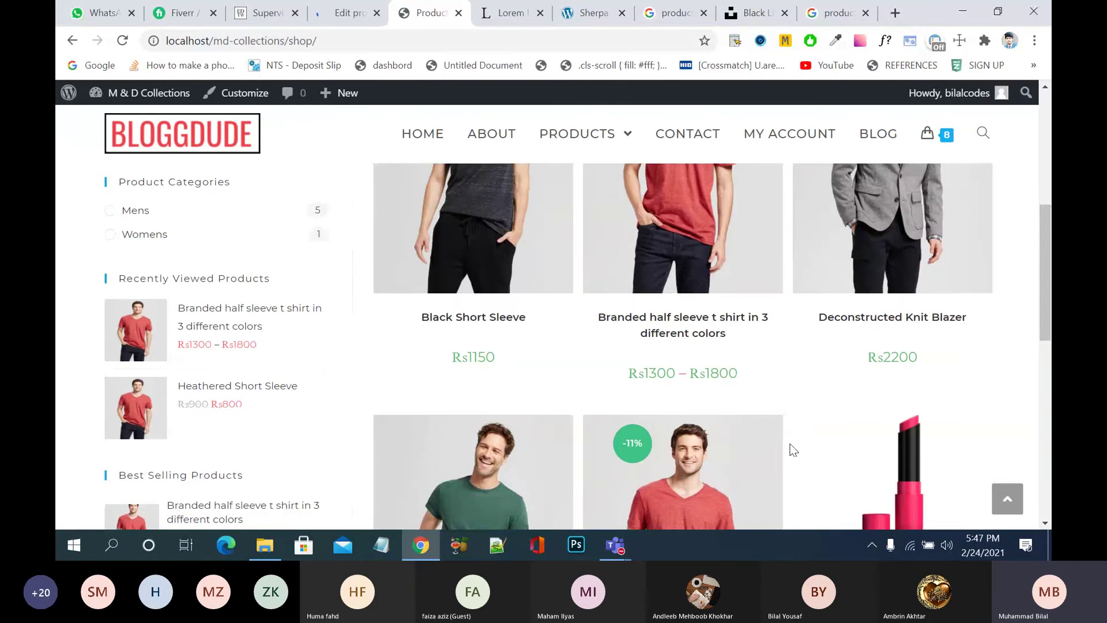
pyautogui.scroll(8, 680, 340)
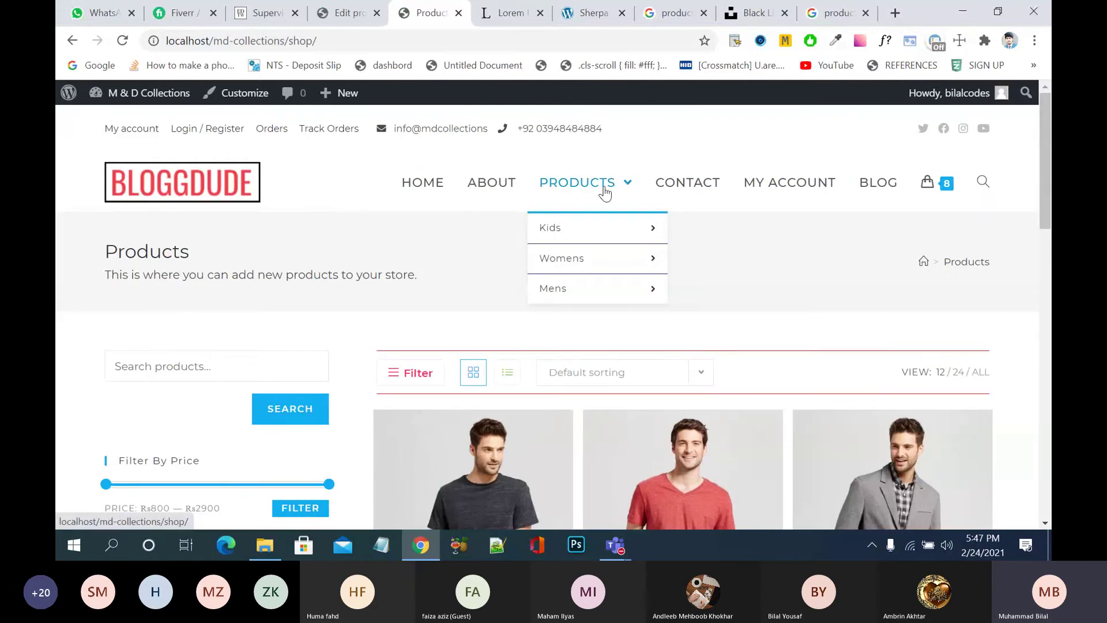
pyautogui.moveTo(600, 270)
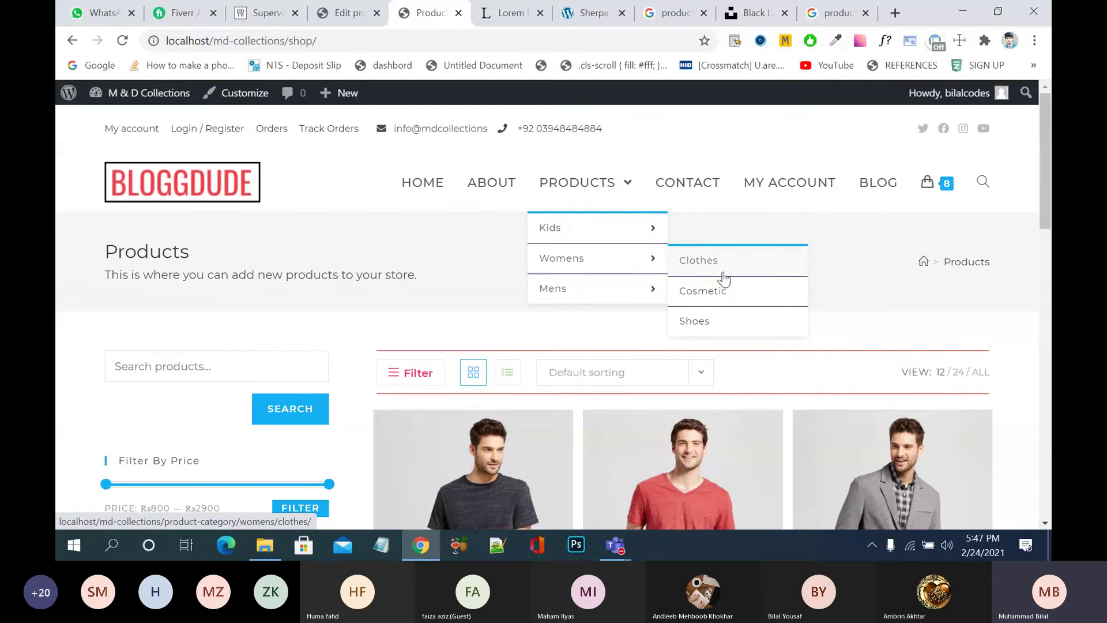
pyautogui.click(721, 291)
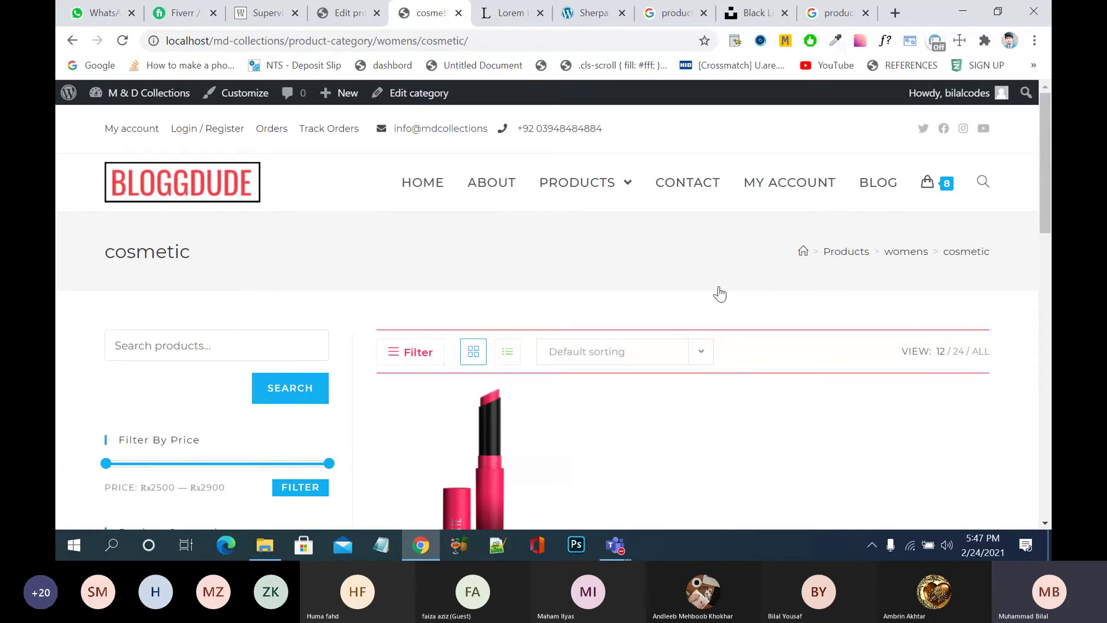
# - Open the Lipstick flan flan product from the cosmetic listing
pyautogui.scroll(-5, 721, 294)
pyautogui.scroll(5, 720, 294)
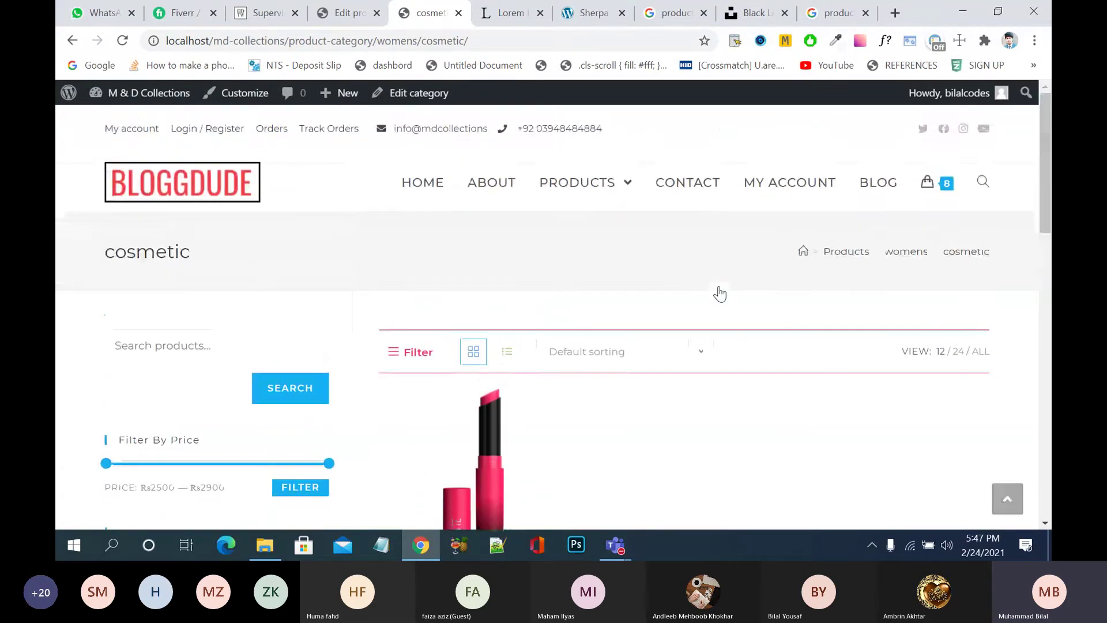
pyautogui.moveTo(576, 288)
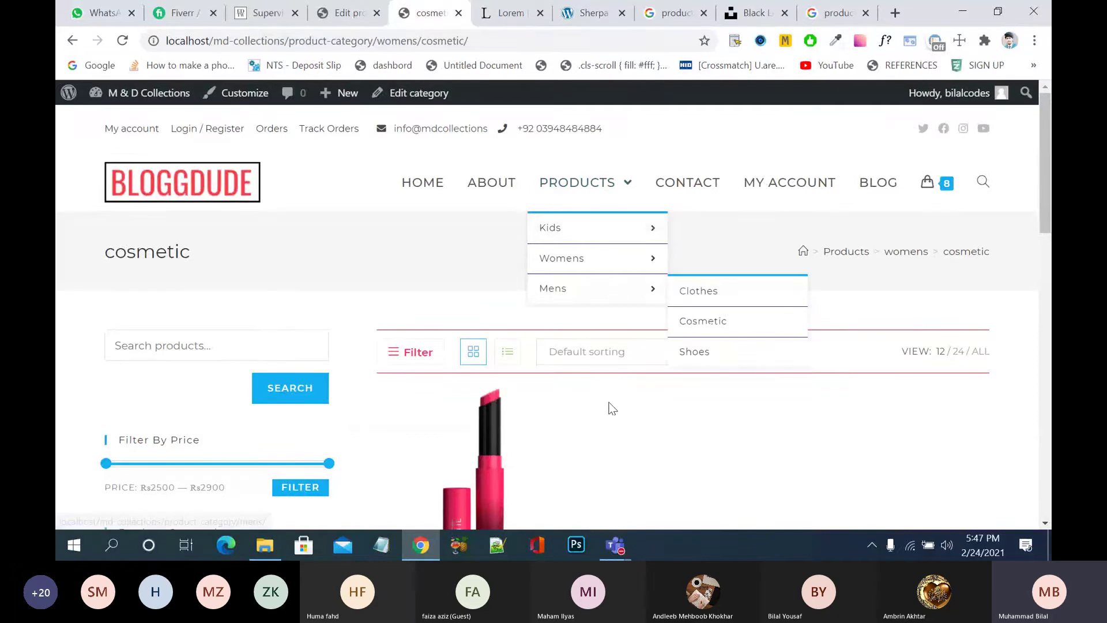
pyautogui.scroll(-3, 577, 413)
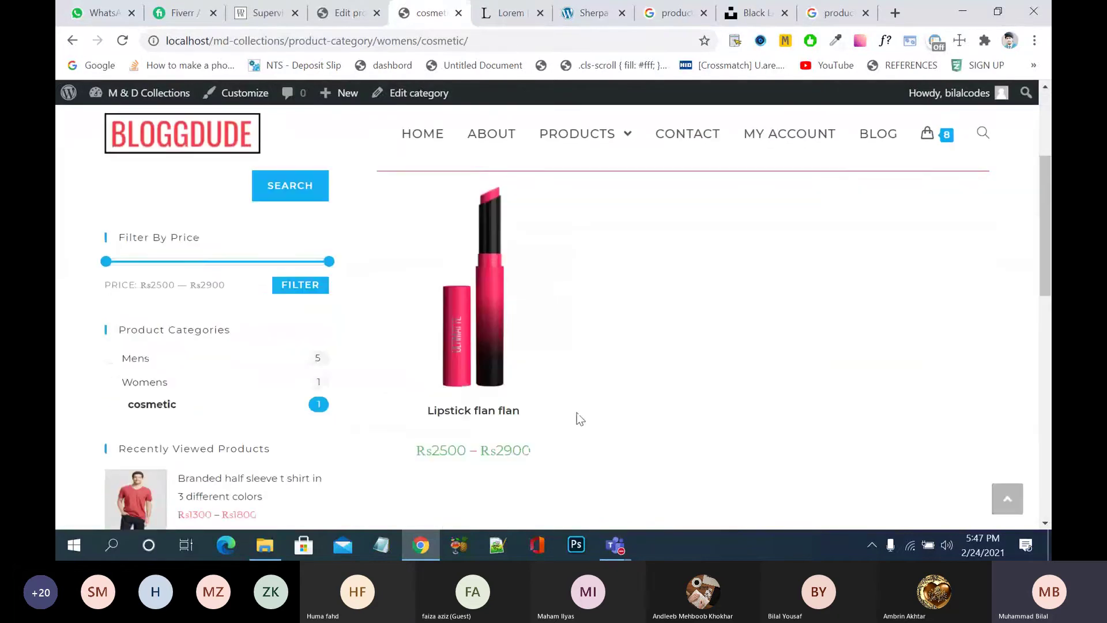
pyautogui.click(496, 314)
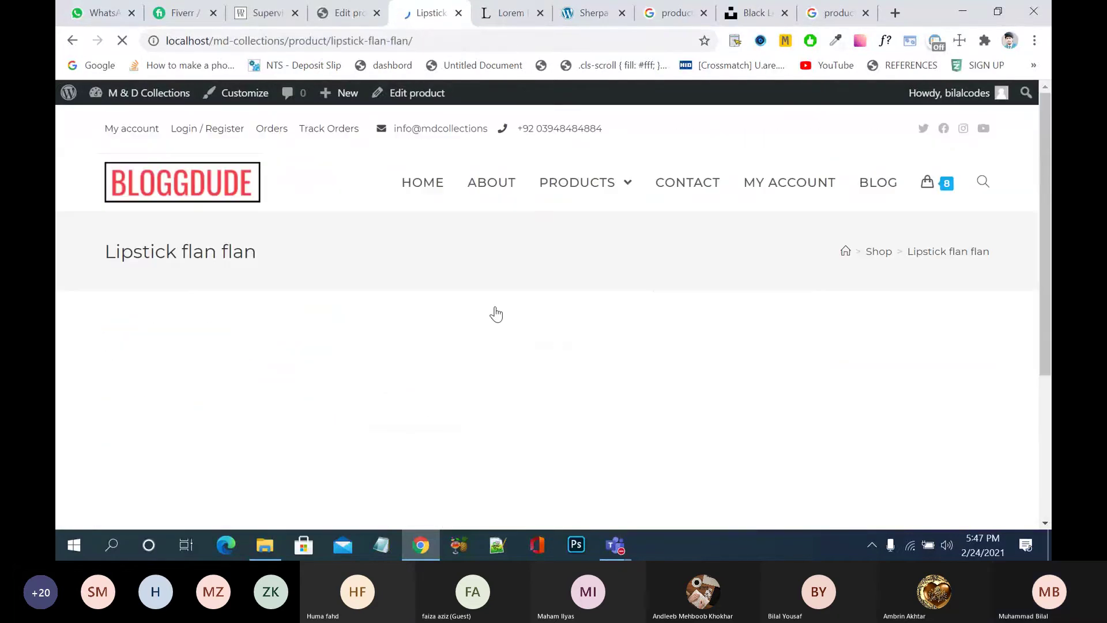
# - Check the dark red and pink gallery images, then view the Rs2500 – Rs2900 price and Color choices
pyautogui.scroll(-3, 496, 314)
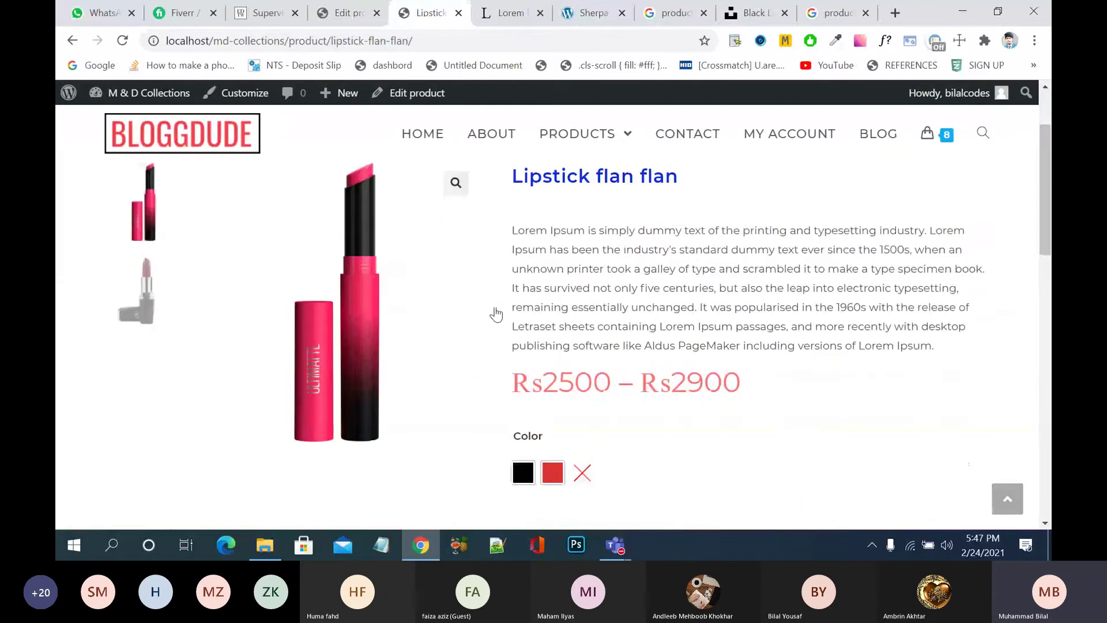
pyautogui.click(133, 291)
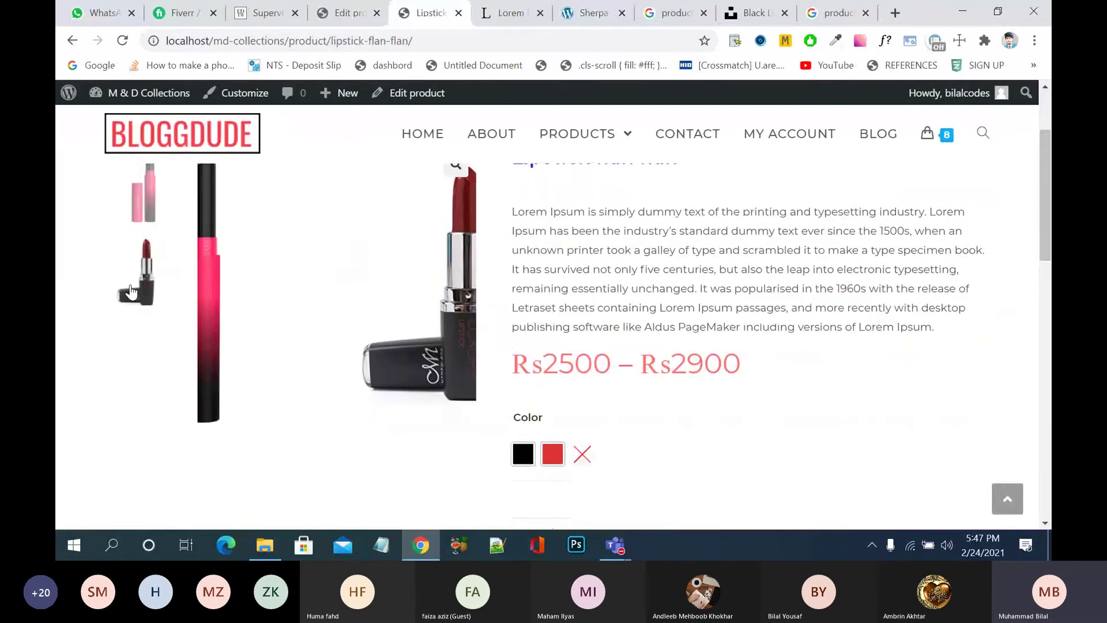
pyautogui.click(151, 208)
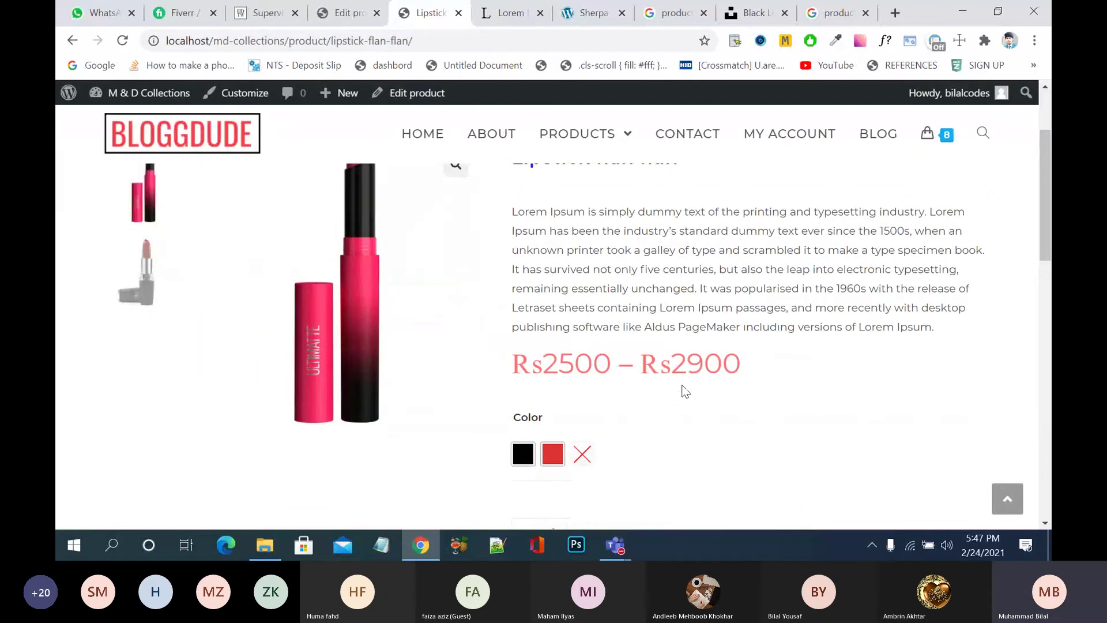
pyautogui.scroll(-2, 684, 391)
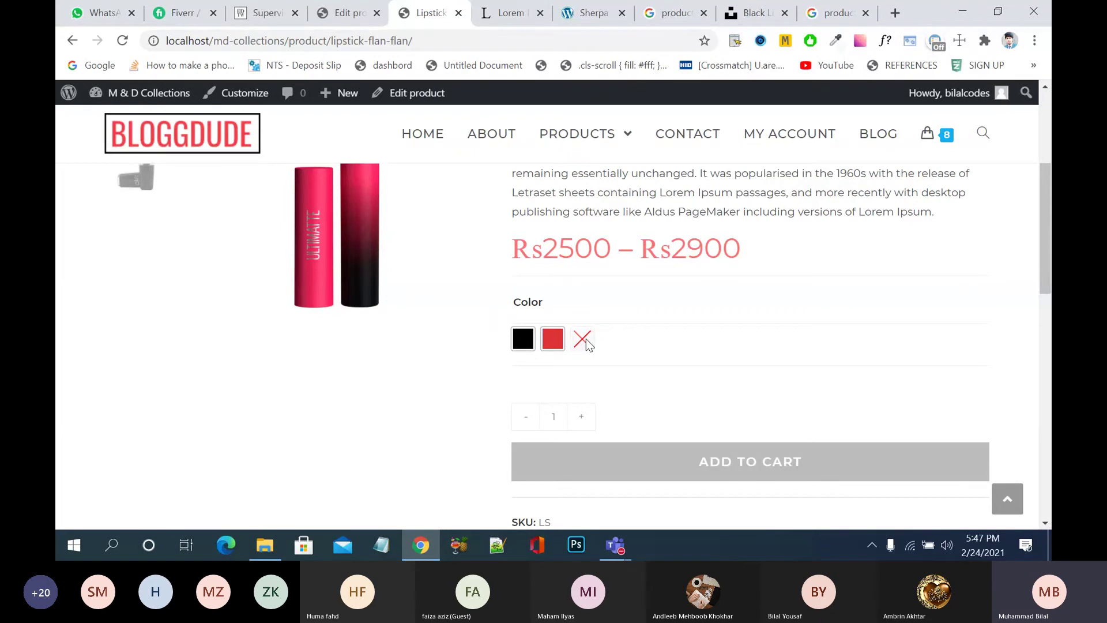
# - Compare the red and black lipstick variants, then add seven Black lipsticks to the cart
pyautogui.click(555, 341)
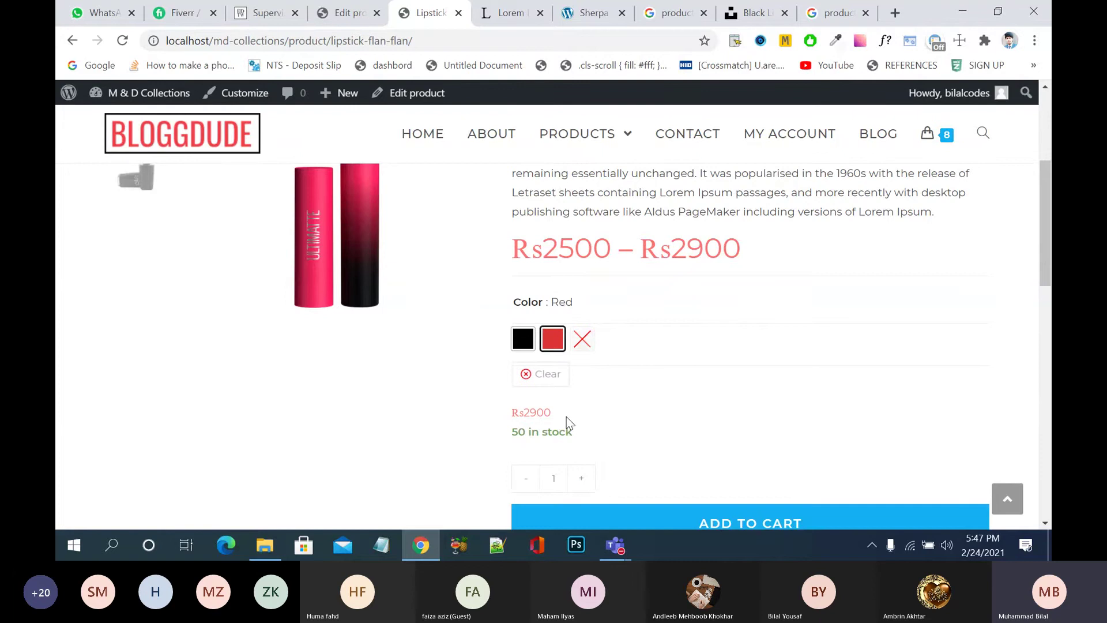
pyautogui.click(522, 338)
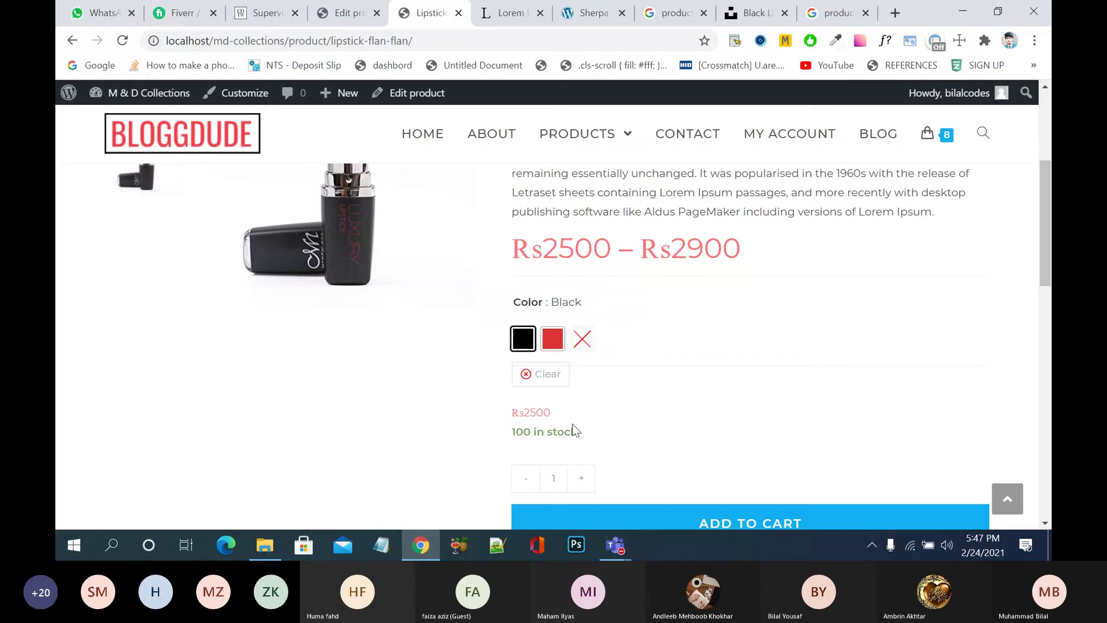
pyautogui.click(554, 345)
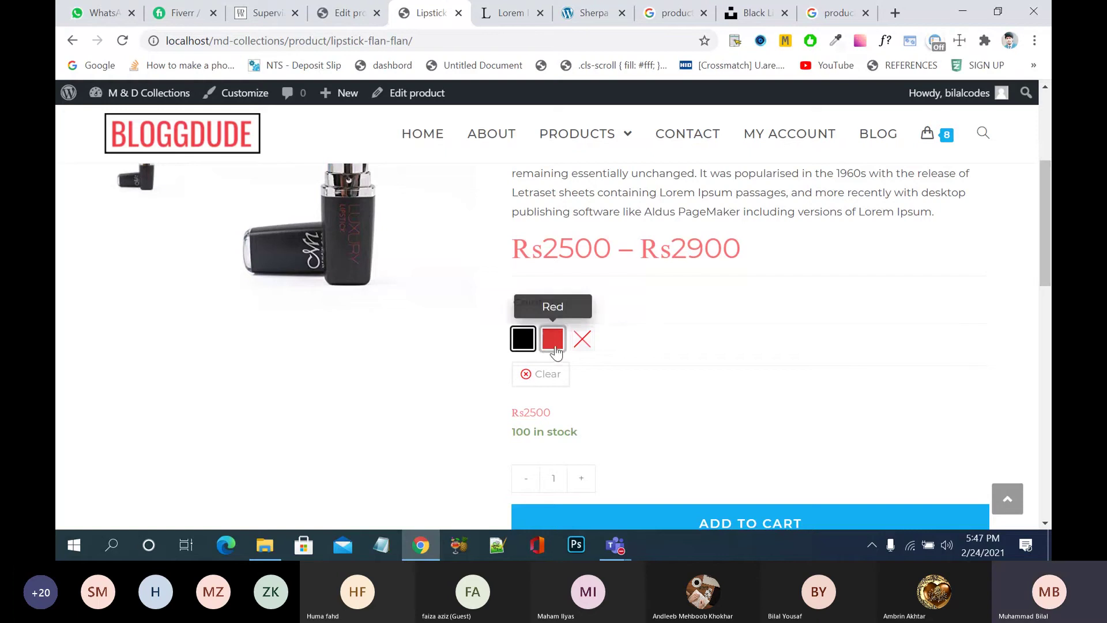
pyautogui.click(524, 339)
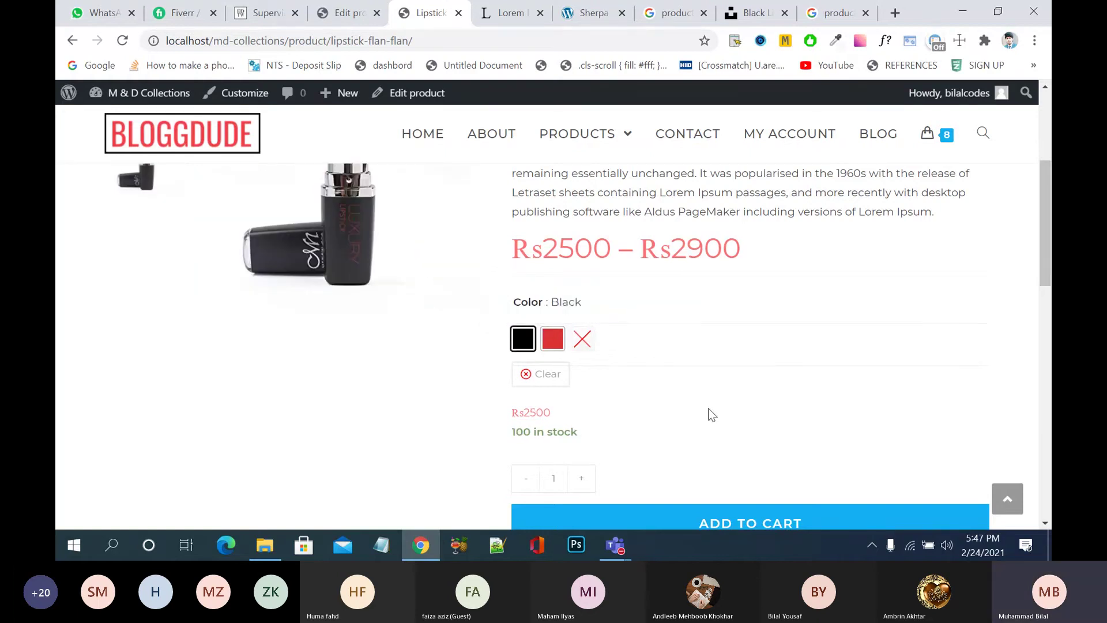
pyautogui.scroll(-2, 711, 414)
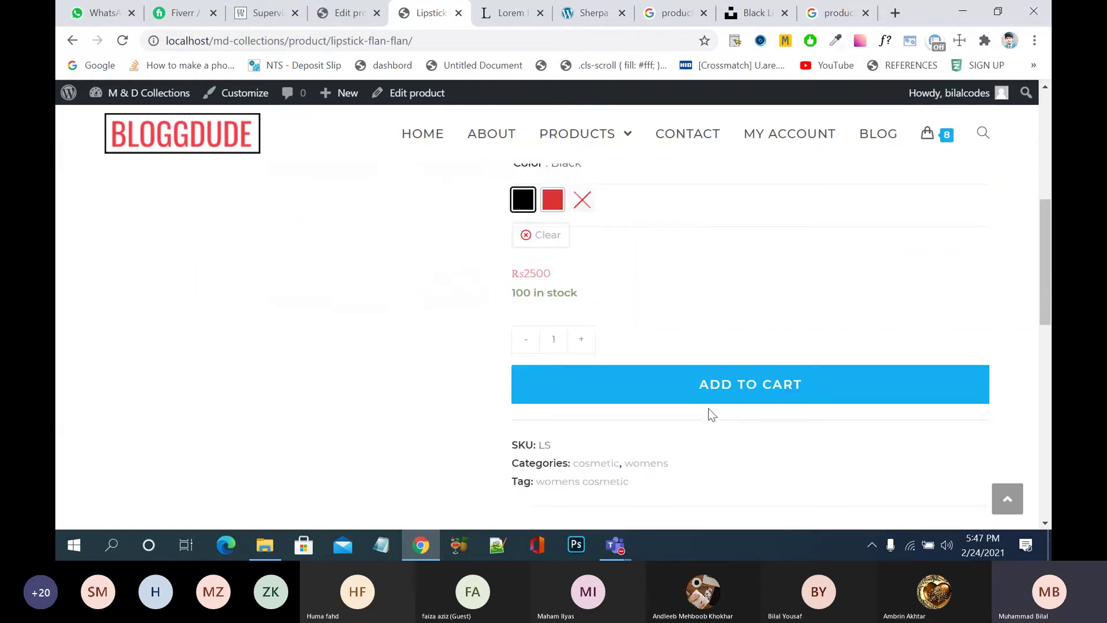
pyautogui.click(582, 342)
pyautogui.click(583, 342)
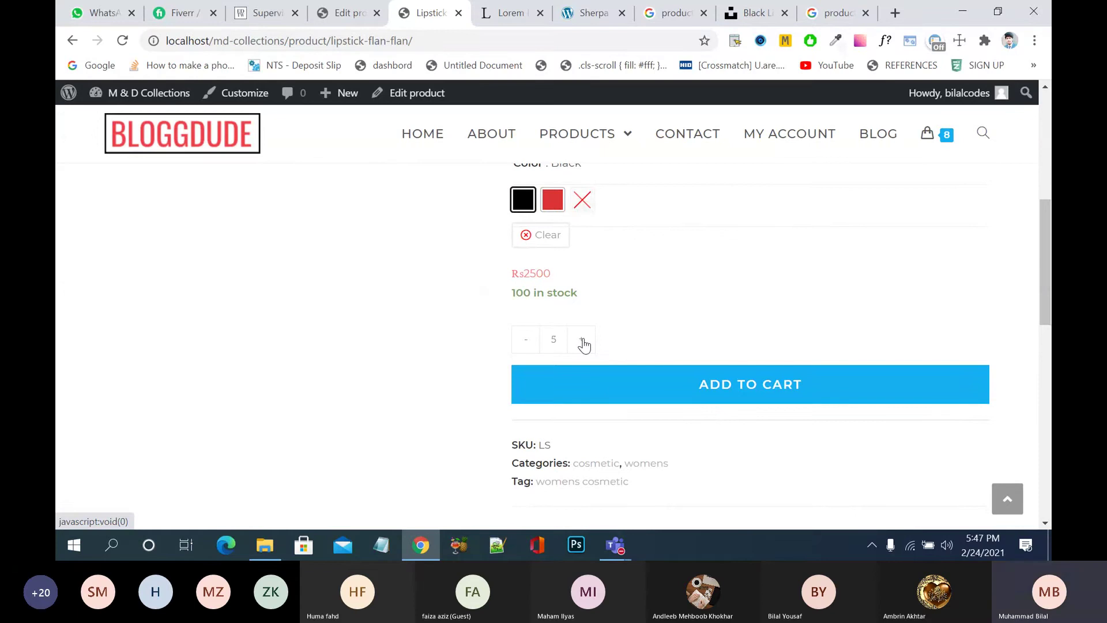
pyautogui.click(728, 394)
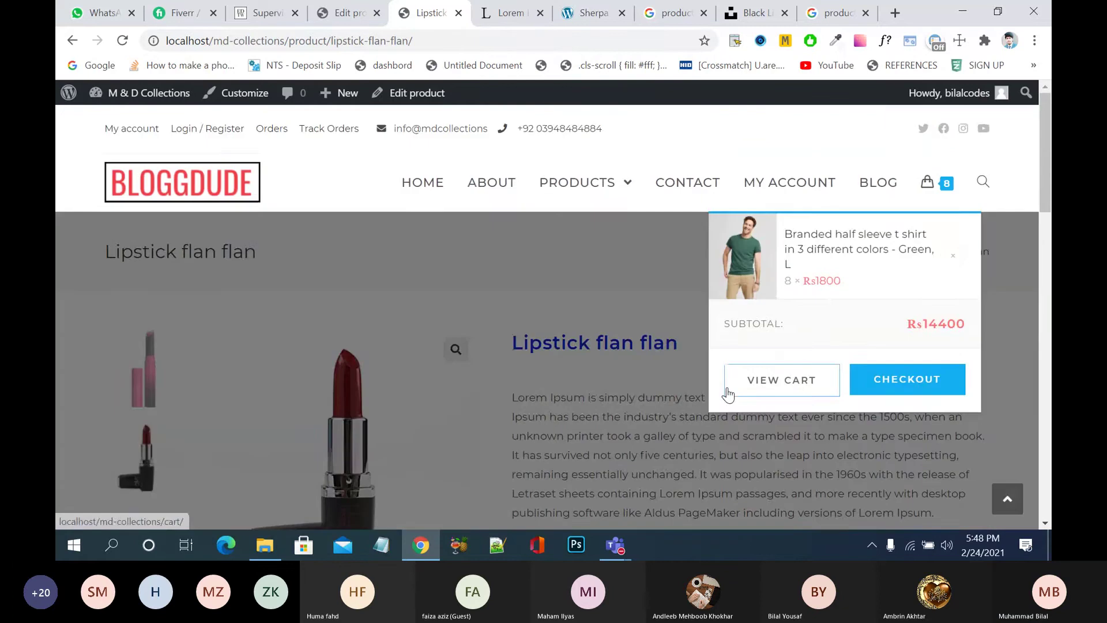
# - Go from the cart to checkout and place the shirts-and-lipsticks order with cash on delivery
pyautogui.click(797, 453)
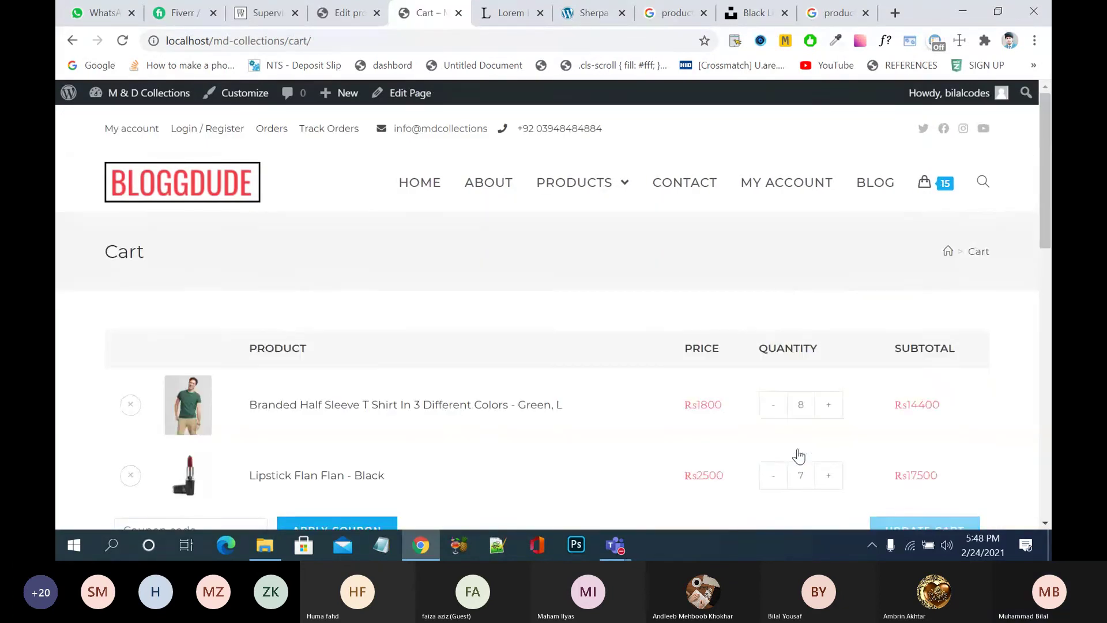
pyautogui.scroll(-8, 471, 432)
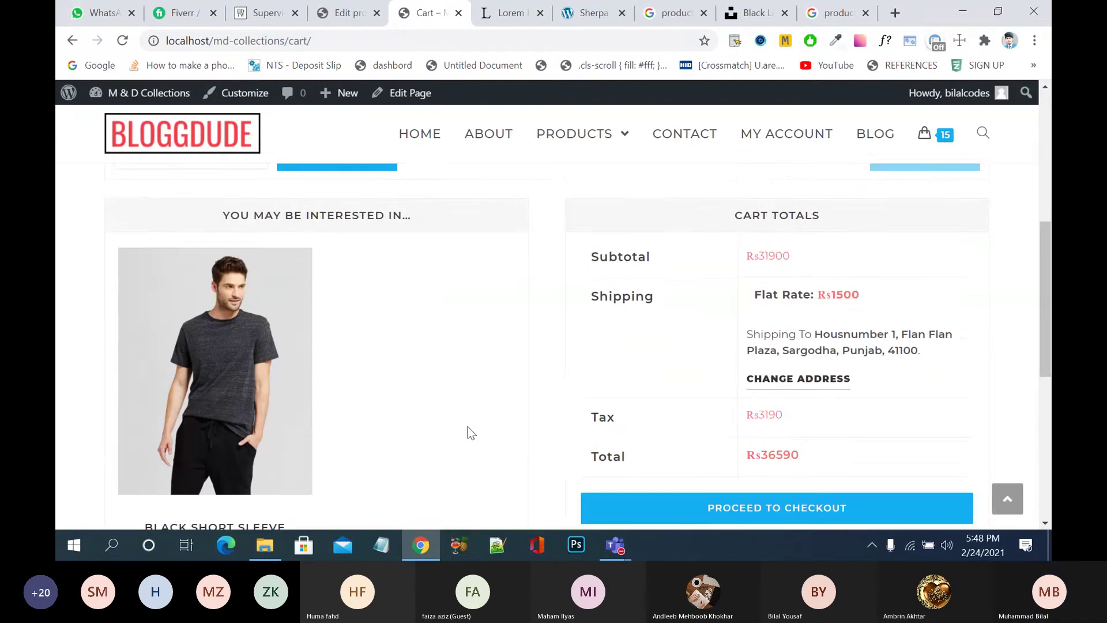
pyautogui.click(822, 362)
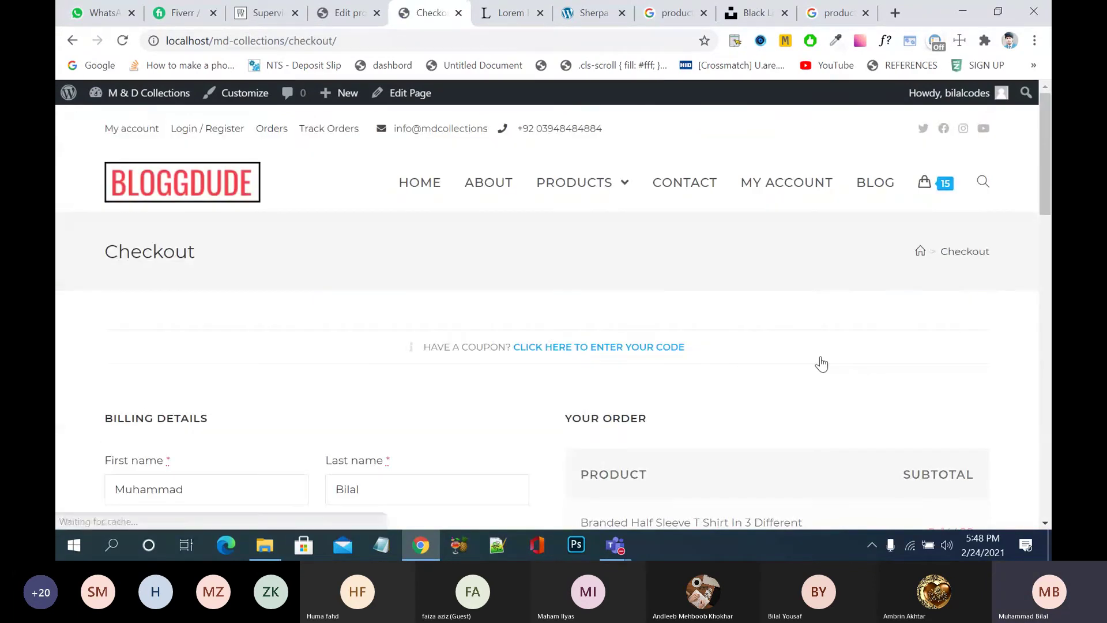
pyautogui.scroll(-7, 822, 364)
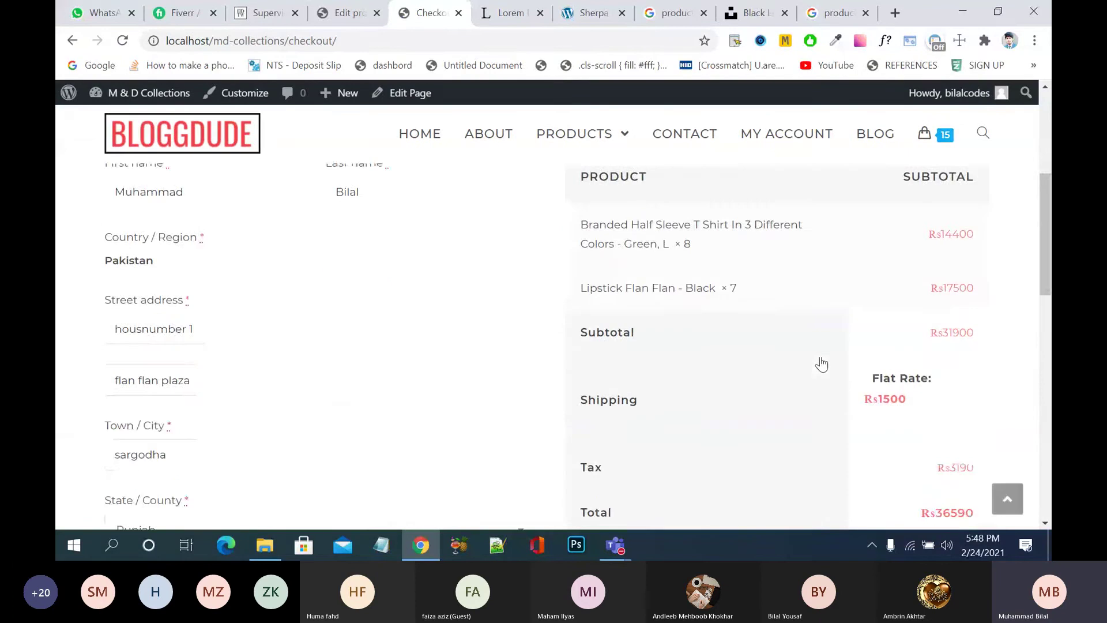
pyautogui.scroll(-3, 821, 363)
pyautogui.scroll(-1, 822, 364)
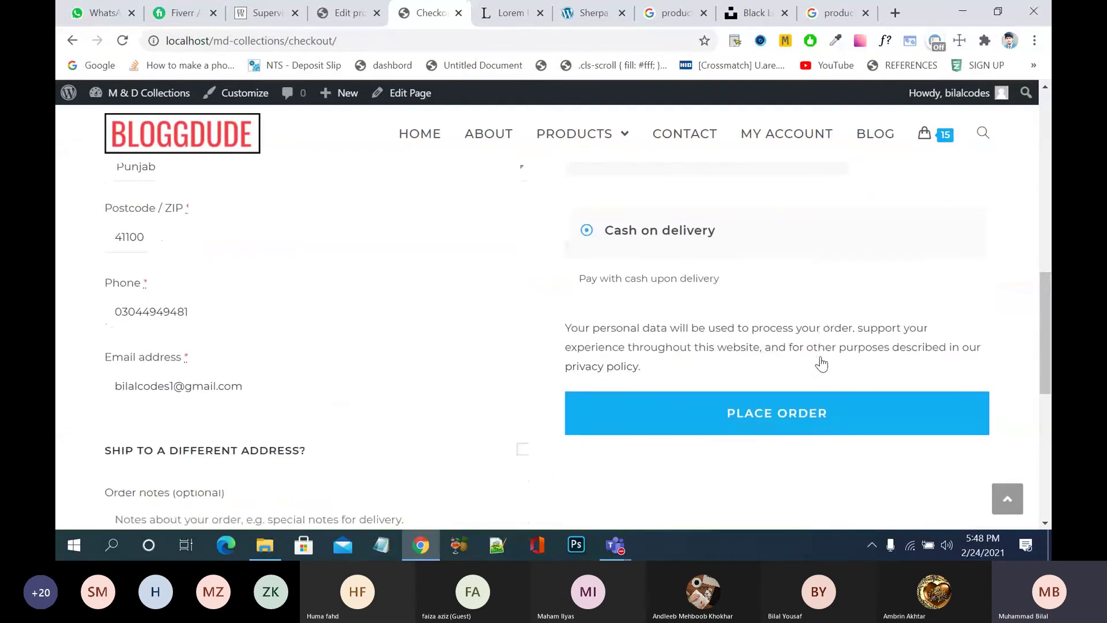
pyautogui.scroll(-1, 822, 363)
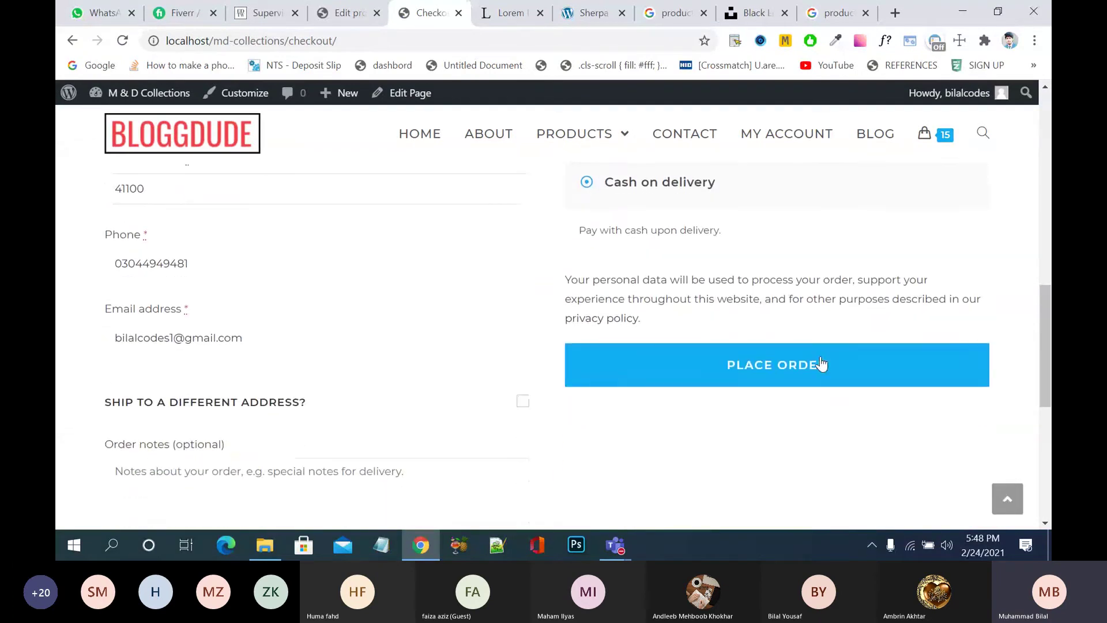
pyautogui.click(732, 370)
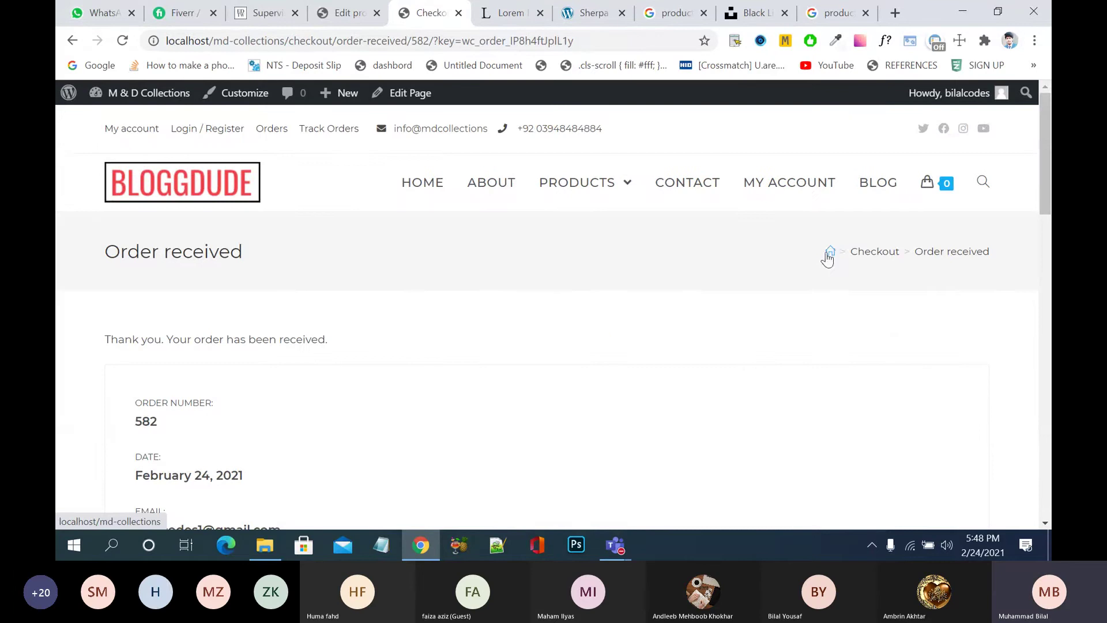
# - Look over the Order received page's totals and addresses, then return to the product editor tab
pyautogui.scroll(-1, 517, 355)
pyautogui.scroll(-3, 516, 355)
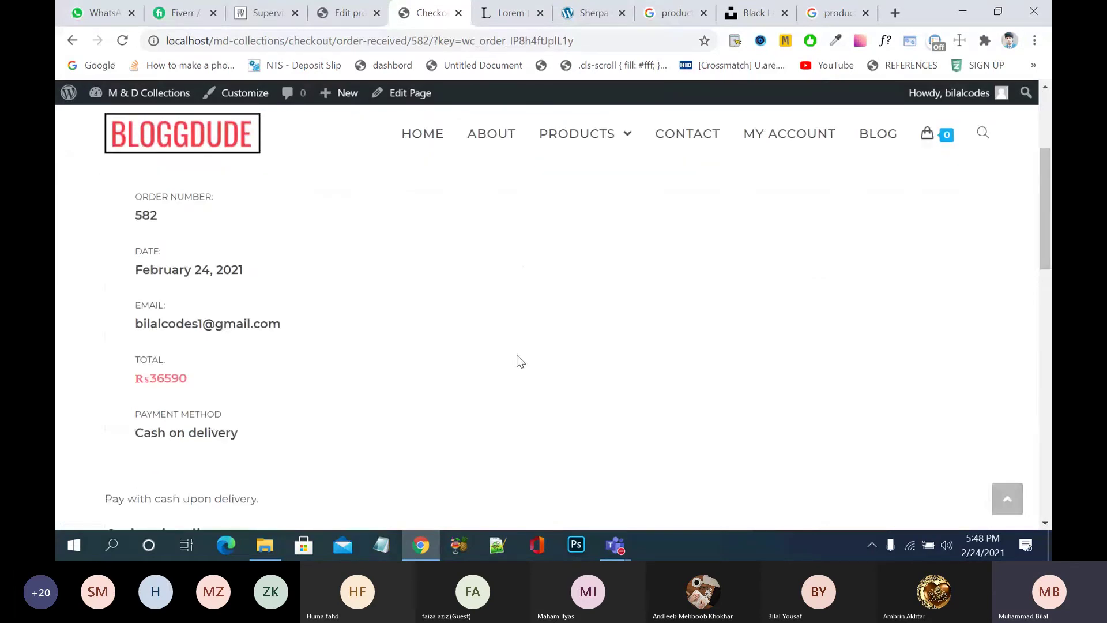
pyautogui.scroll(-2, 385, 340)
pyautogui.scroll(-5, 385, 341)
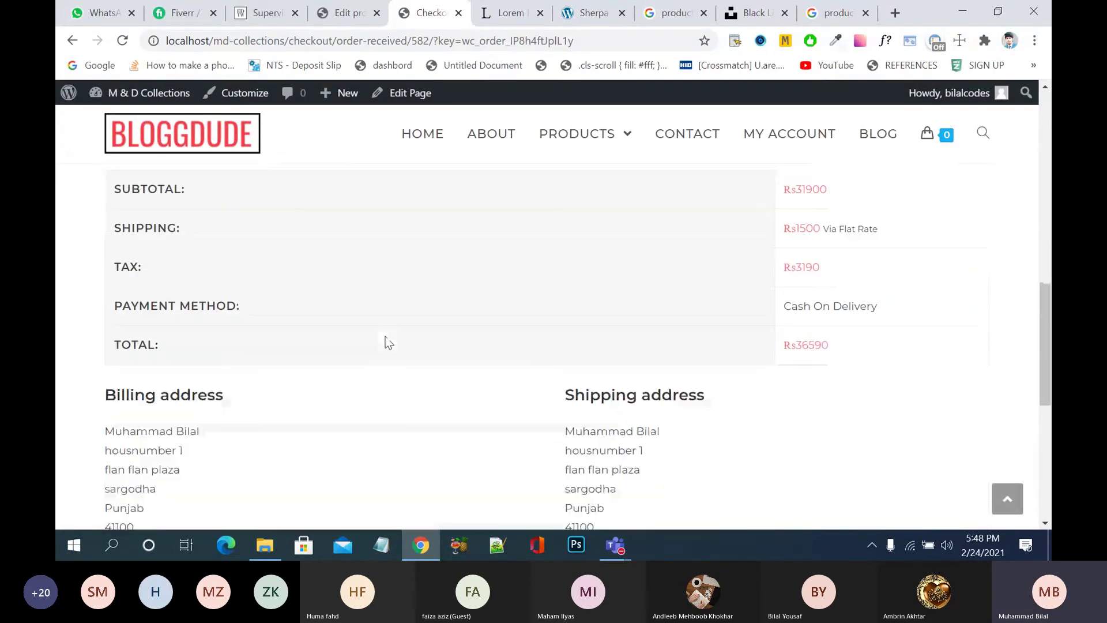
pyautogui.scroll(2, 387, 341)
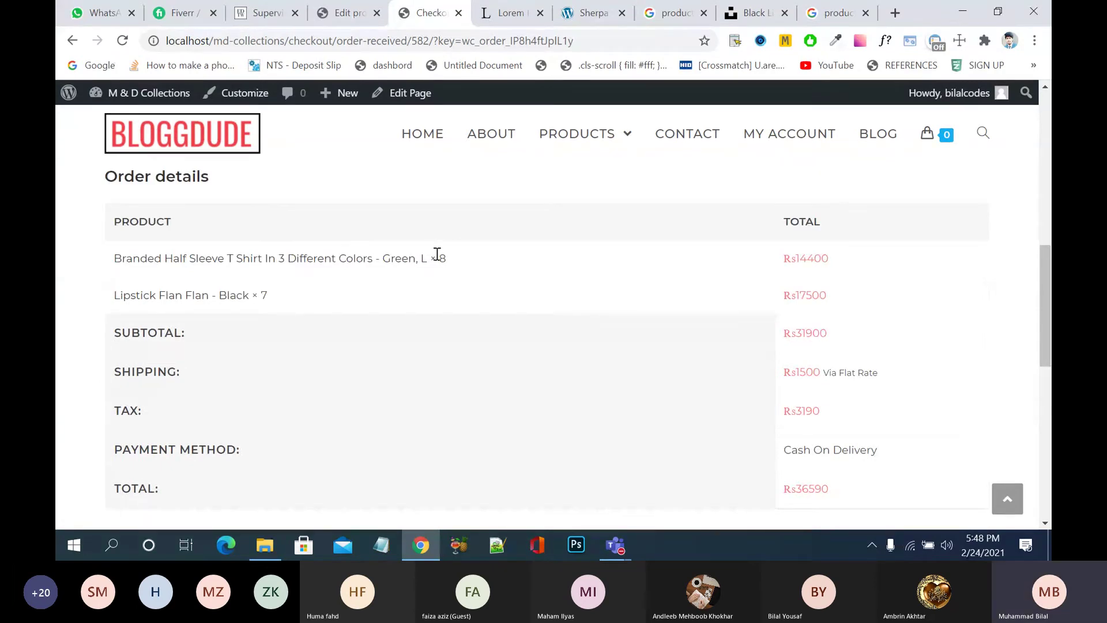
pyautogui.scroll(-4, 829, 304)
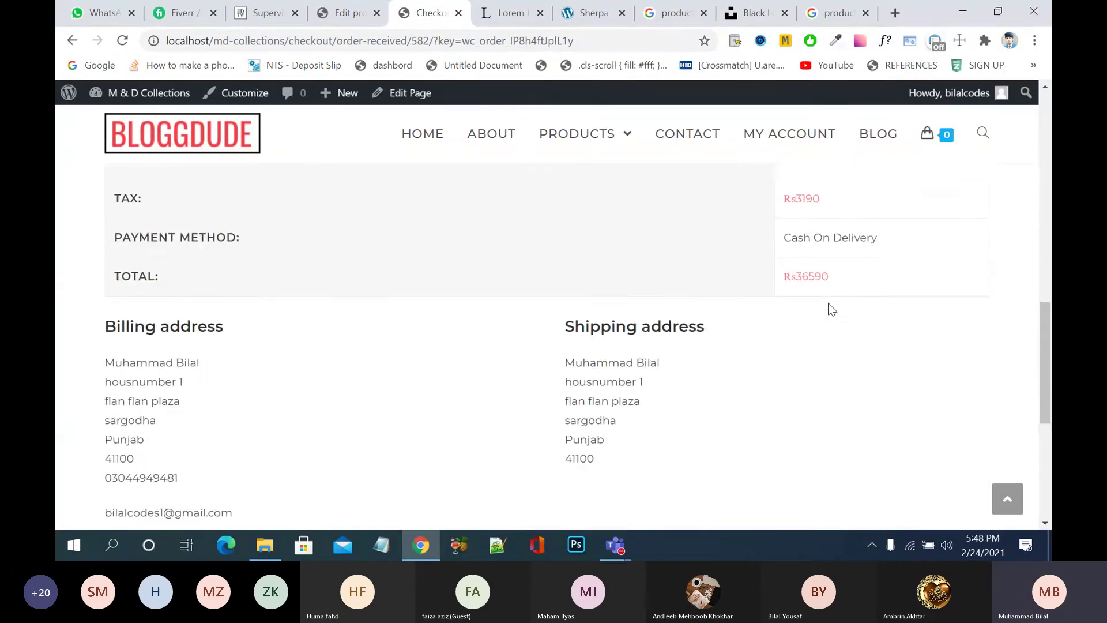
pyautogui.scroll(10, 830, 309)
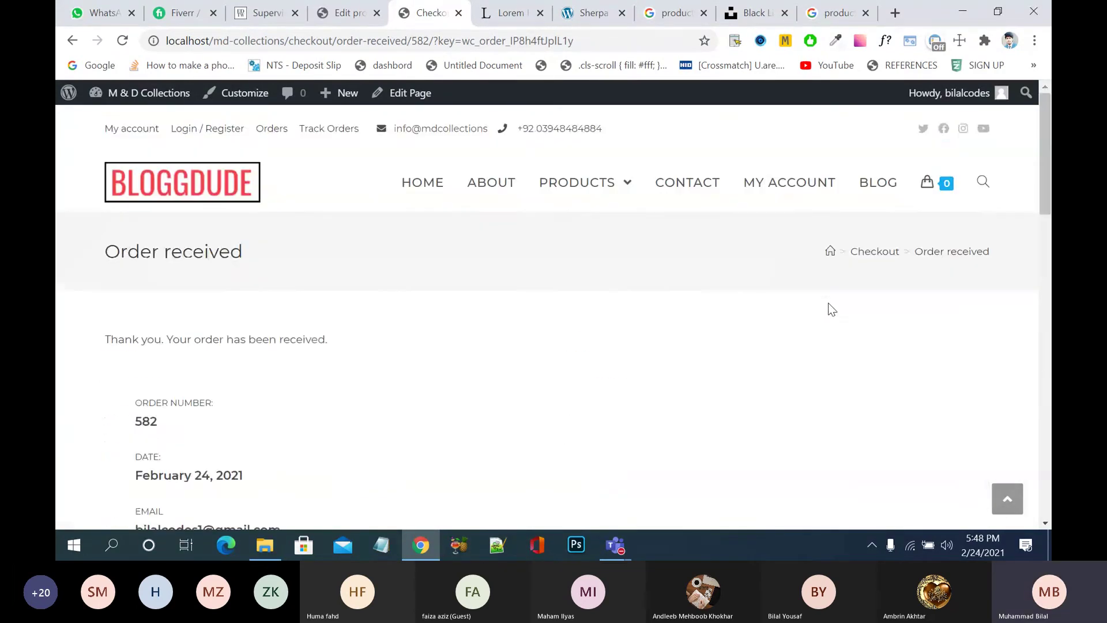
pyautogui.click(341, 23)
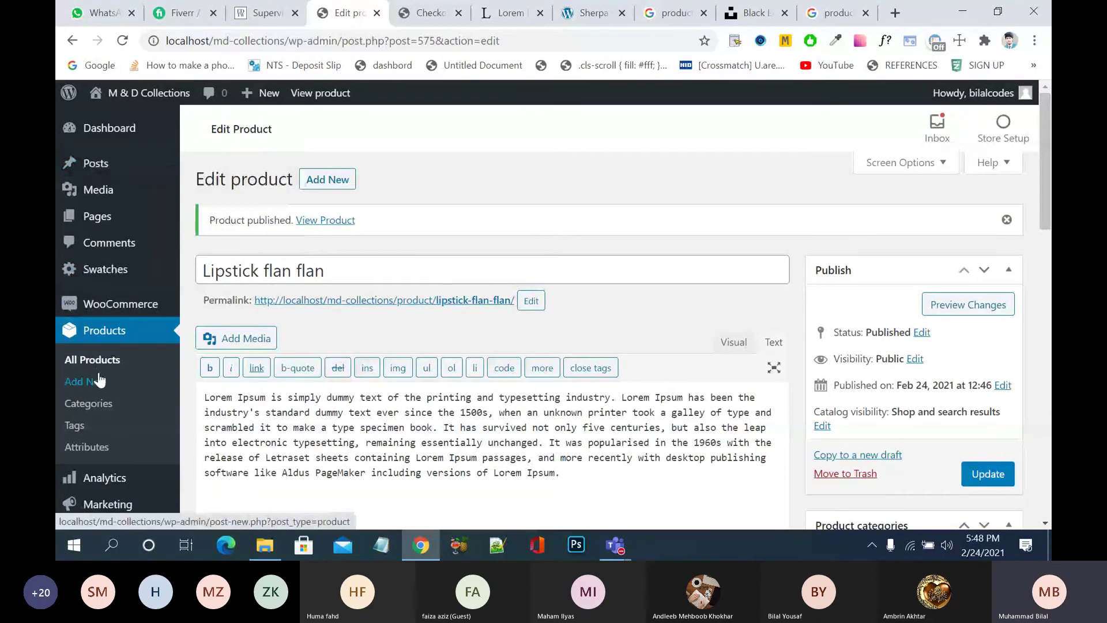
# - Bulk-change the Rs36590 and Rs29870 Processing orders to Completed
pyautogui.moveTo(120, 304)
pyautogui.click(215, 329)
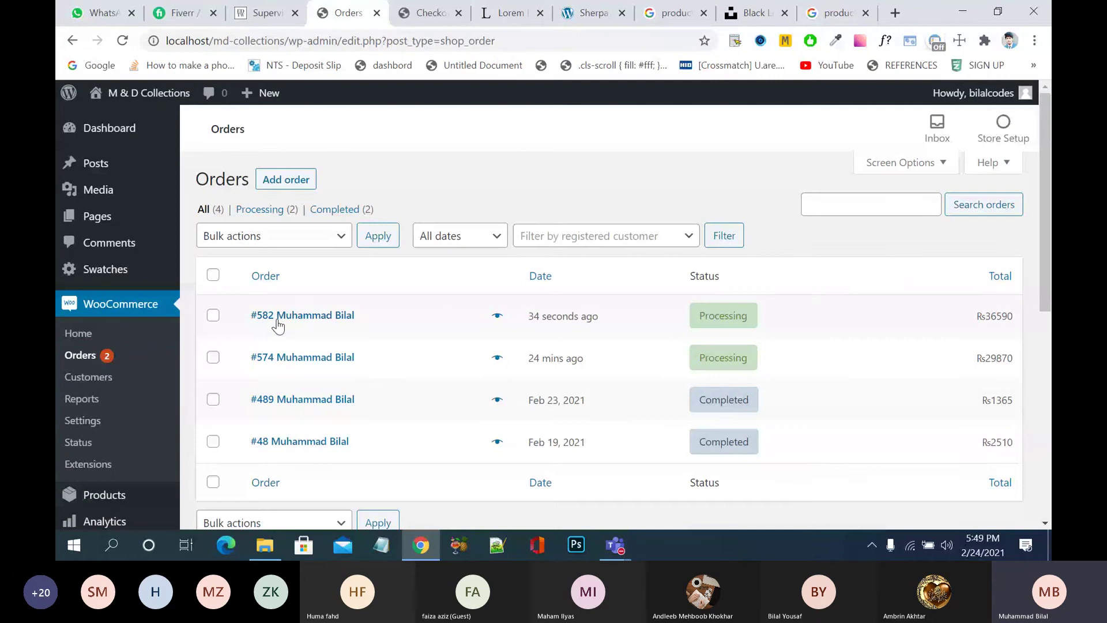
pyautogui.click(213, 315)
pyautogui.click(212, 357)
pyautogui.click(341, 241)
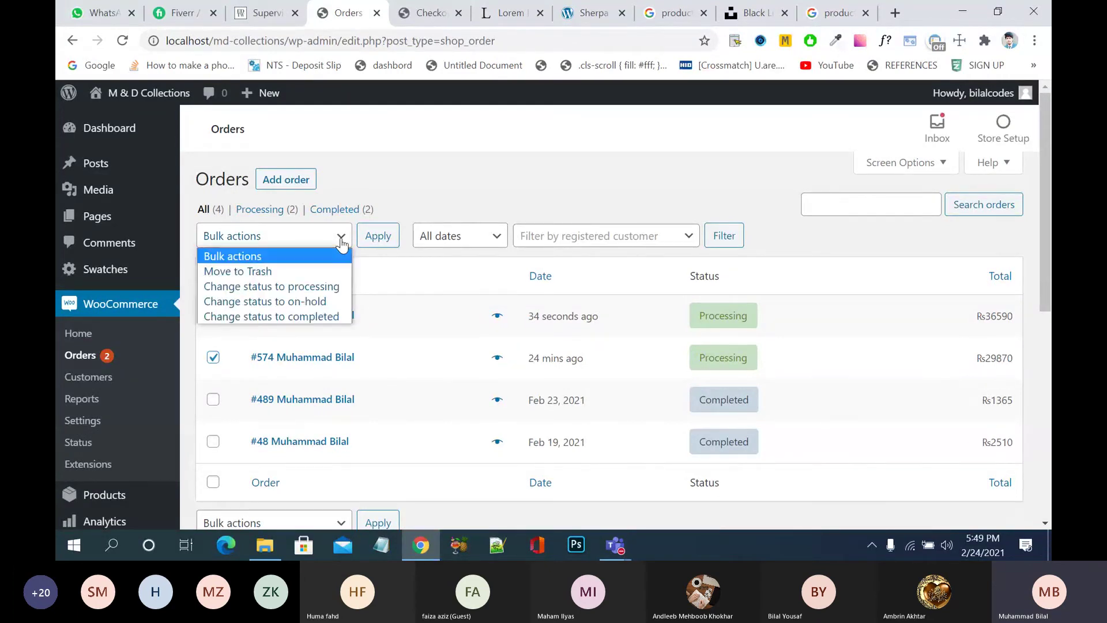
pyautogui.click(310, 316)
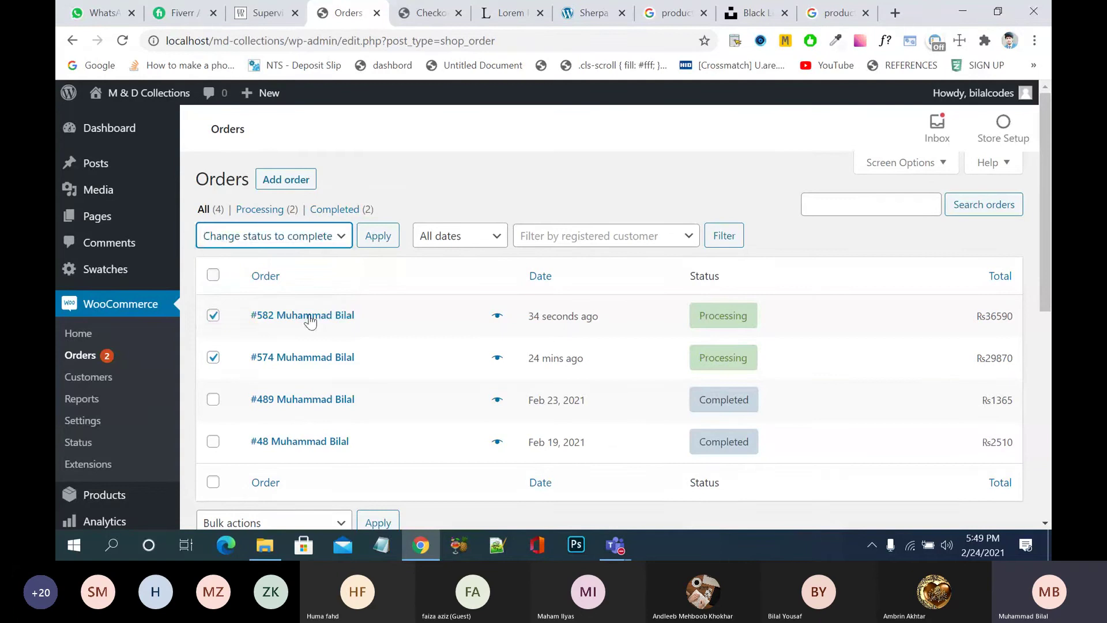
pyautogui.click(378, 247)
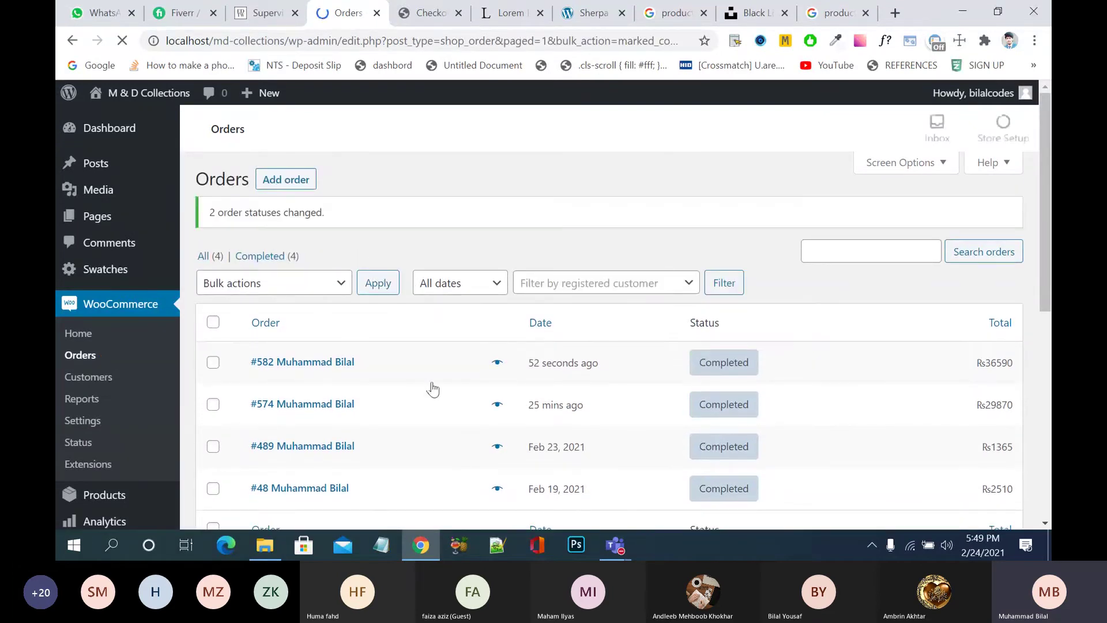
pyautogui.scroll(-5, 430, 388)
pyautogui.scroll(5, 199, 245)
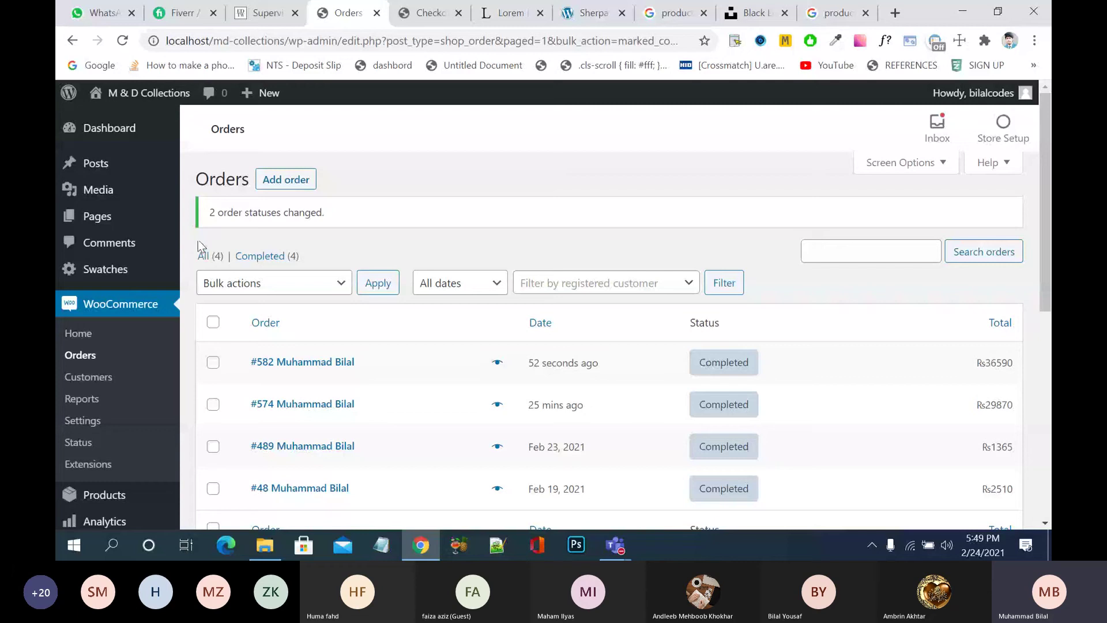
# - Show the Customers list sorted by Date Registered, then go to Reports
pyautogui.click(102, 380)
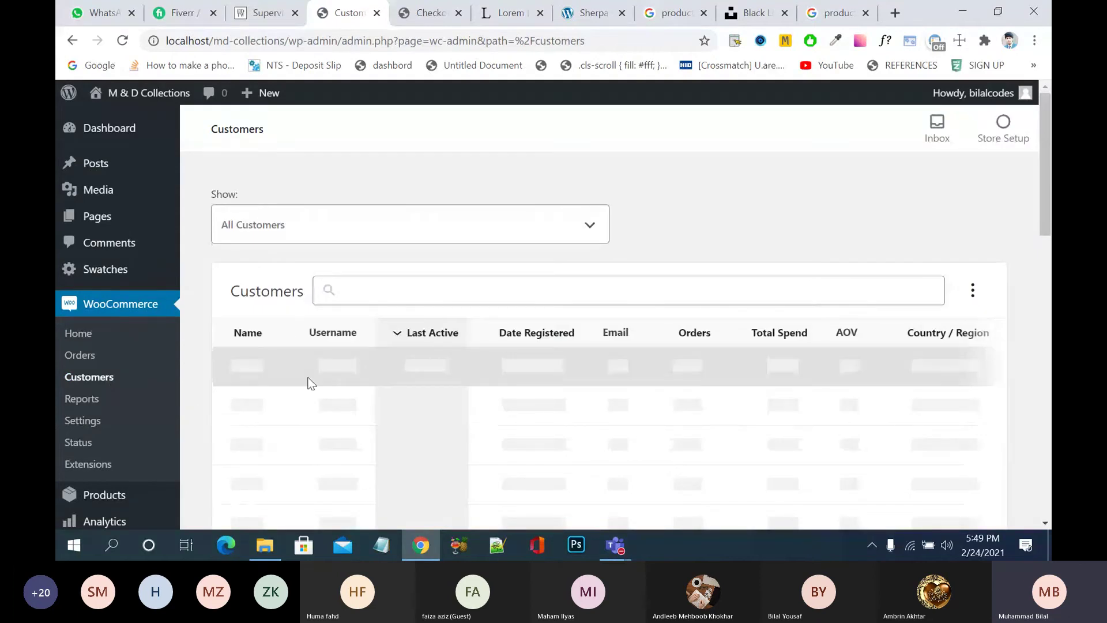
pyautogui.click(537, 333)
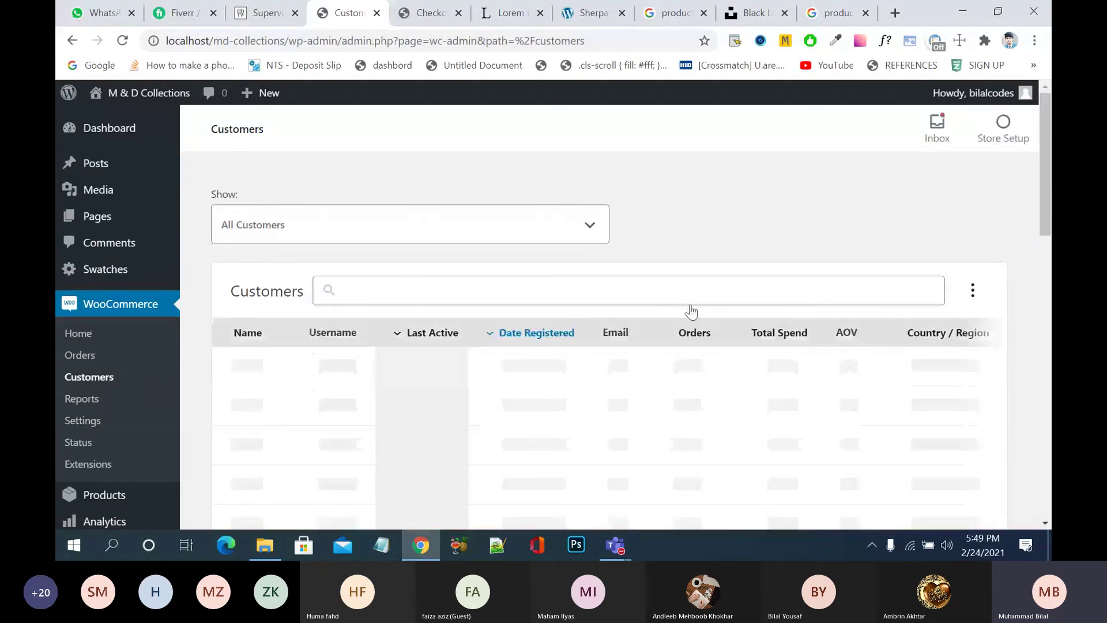
pyautogui.scroll(-2, 695, 309)
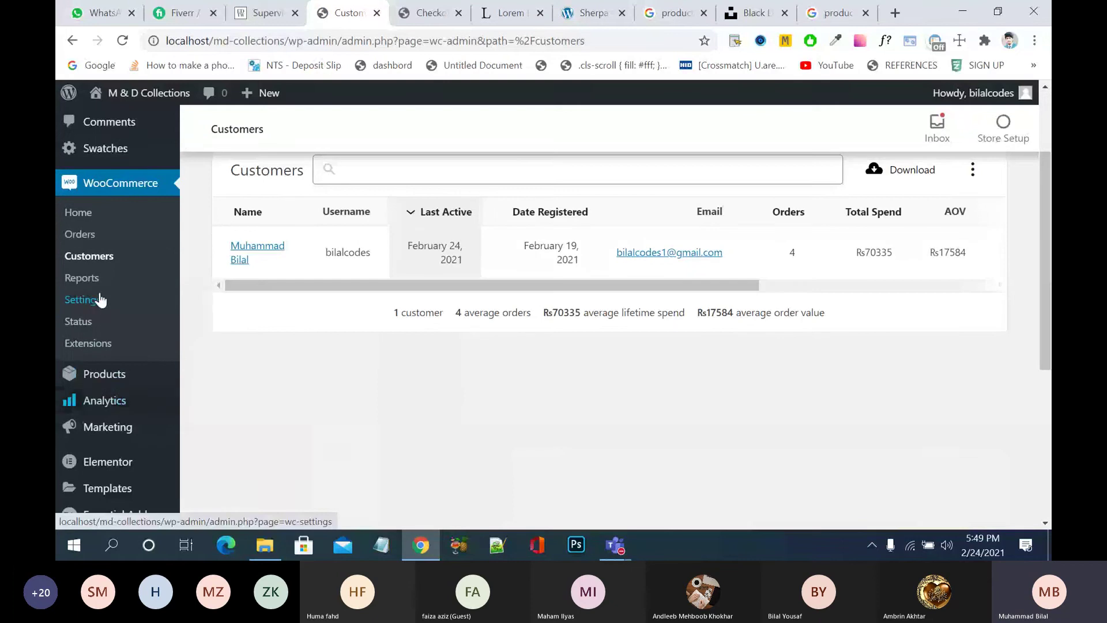
pyautogui.click(89, 278)
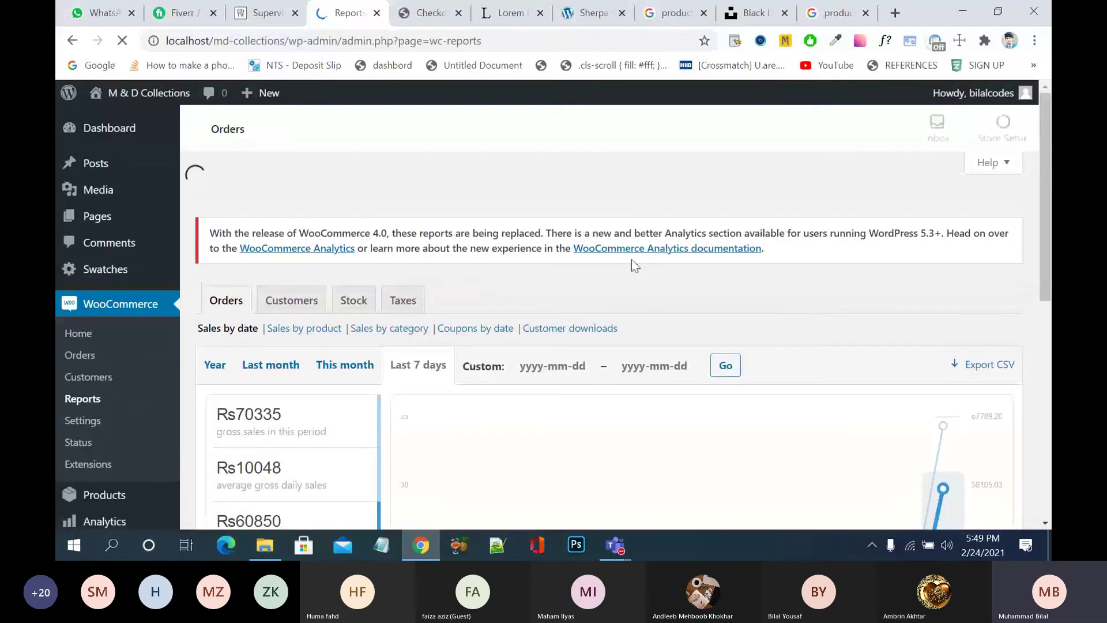
# - Show the Sales by product report for this month
pyautogui.scroll(-2, 633, 261)
pyautogui.scroll(2, 633, 261)
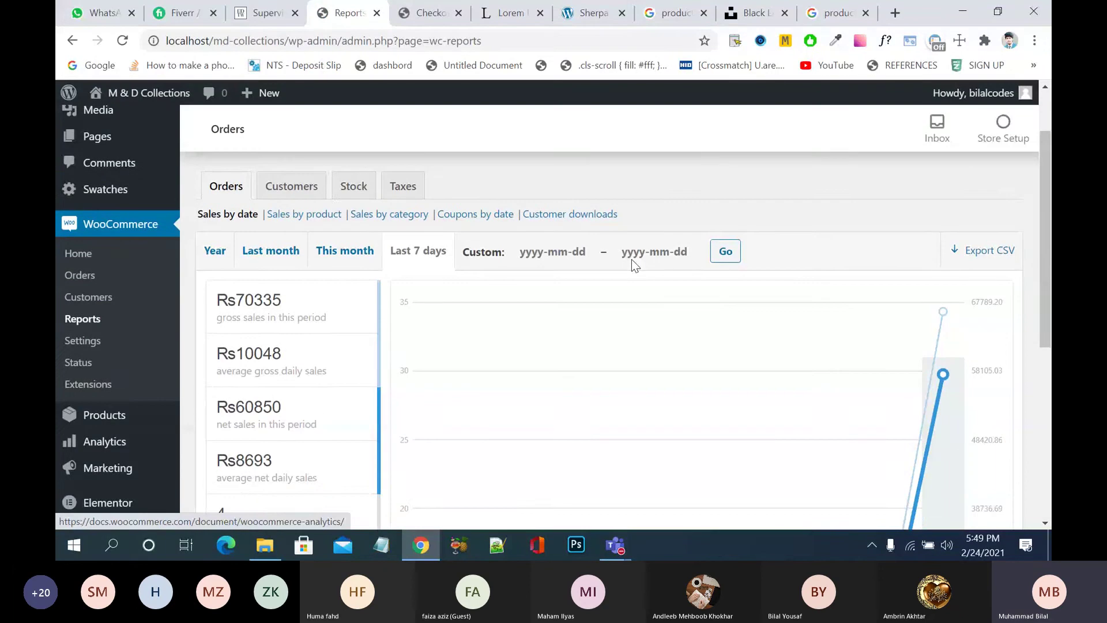
pyautogui.click(327, 259)
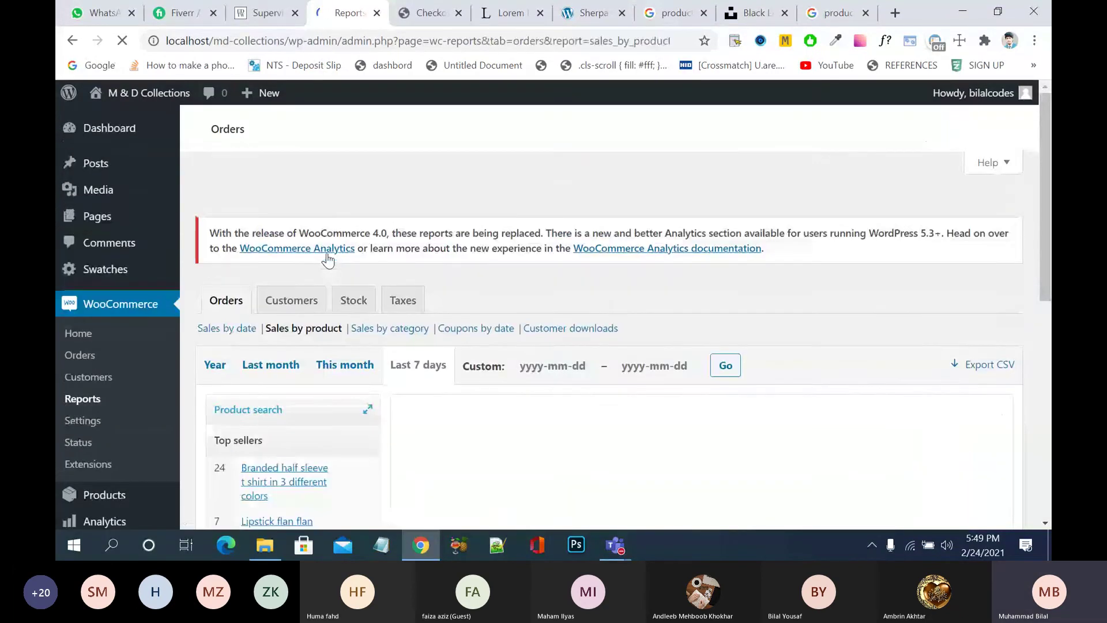
pyautogui.scroll(-3, 607, 284)
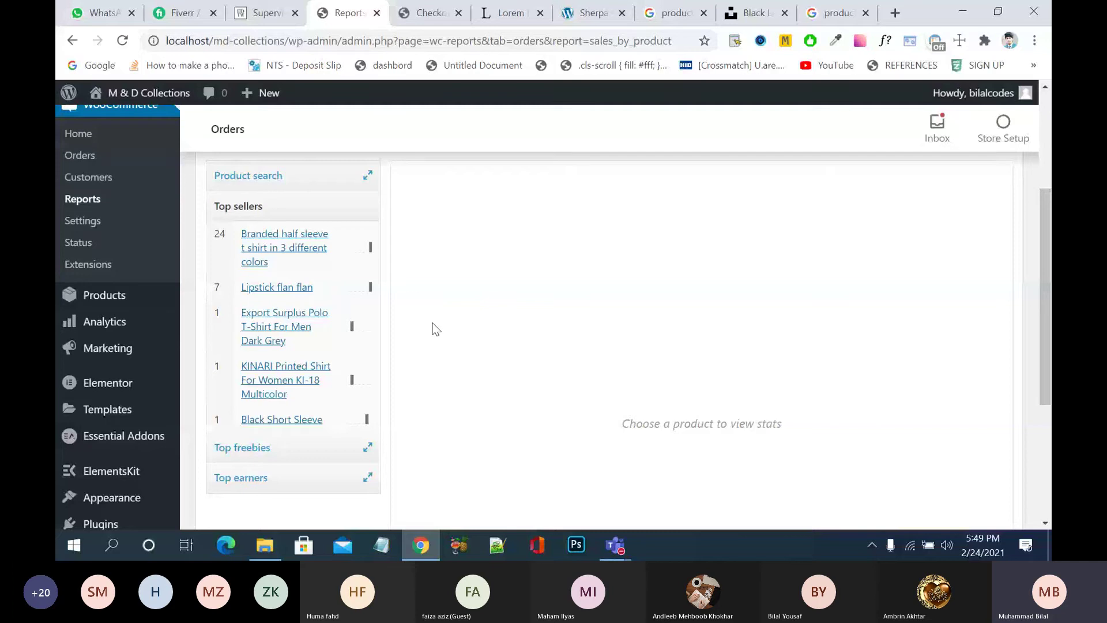
pyautogui.scroll(4, 466, 325)
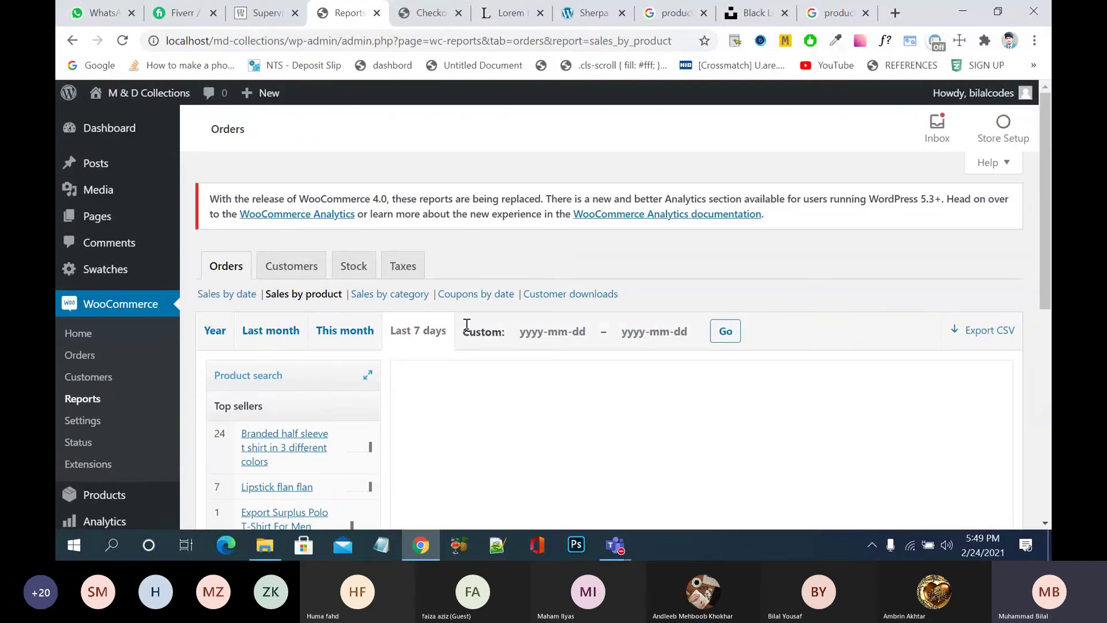
pyautogui.click(345, 330)
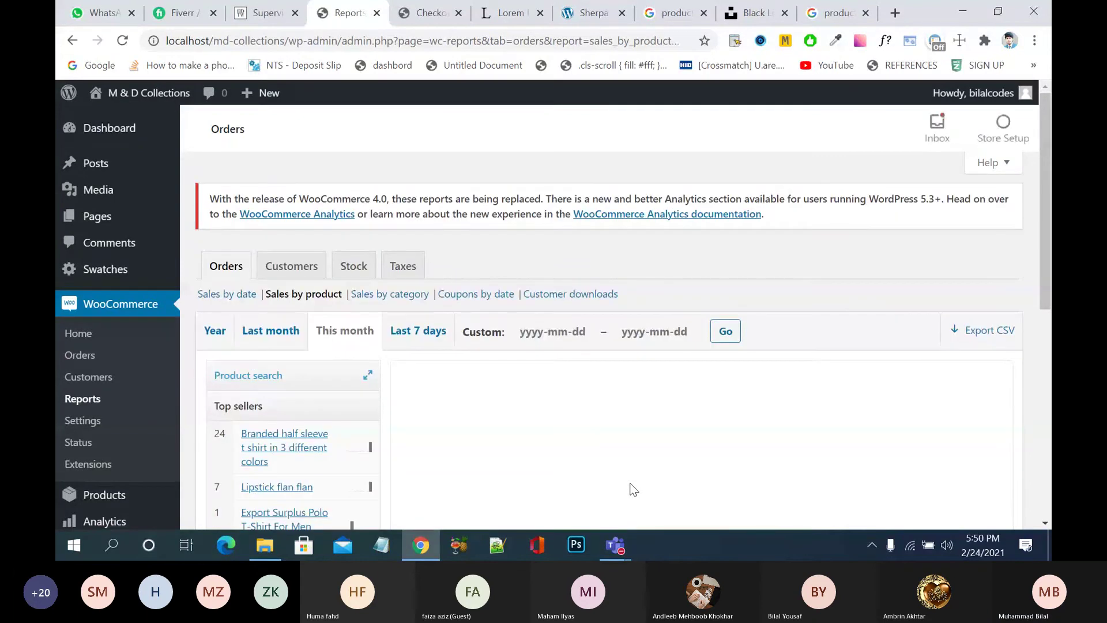
# - Set a custom range starting 2021-02-24 and export the report as CSV
pyautogui.scroll(-1, 630, 486)
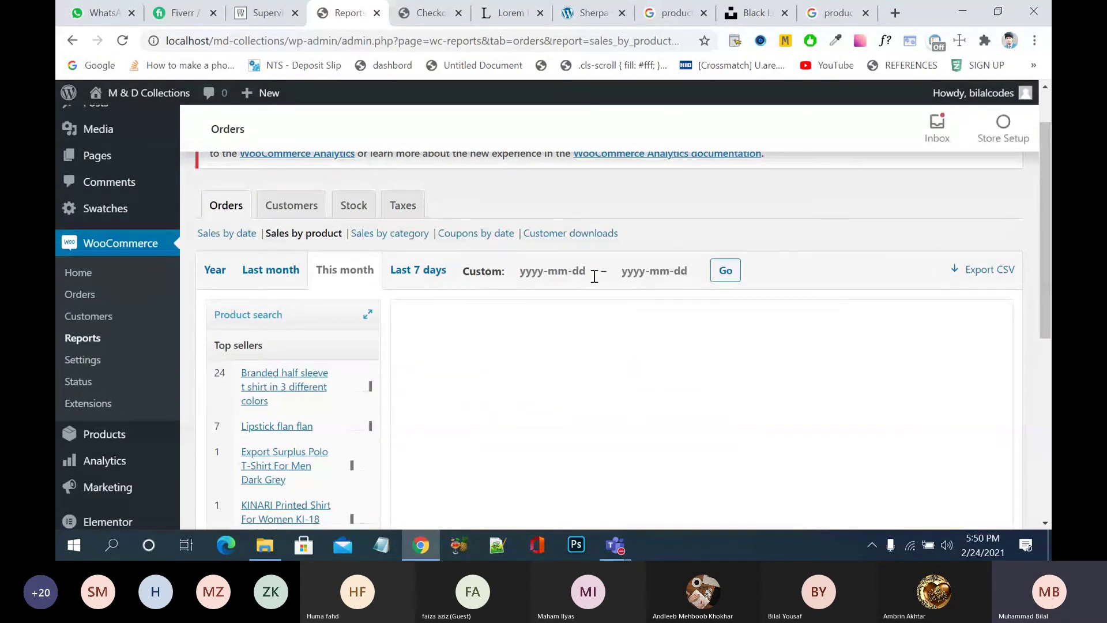
pyautogui.click(595, 277)
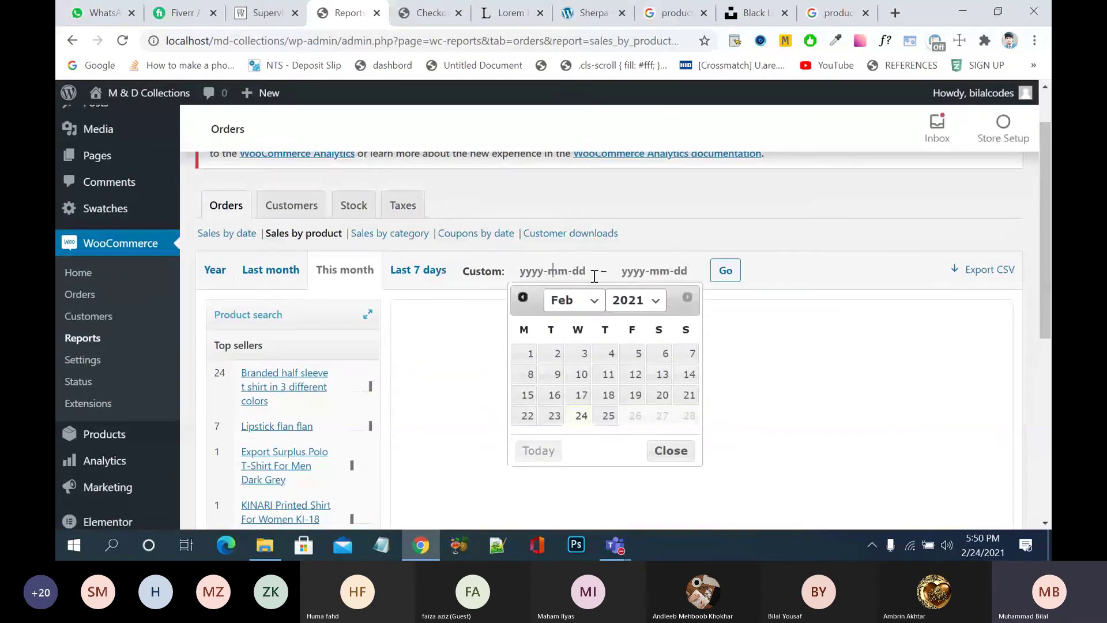
pyautogui.click(580, 415)
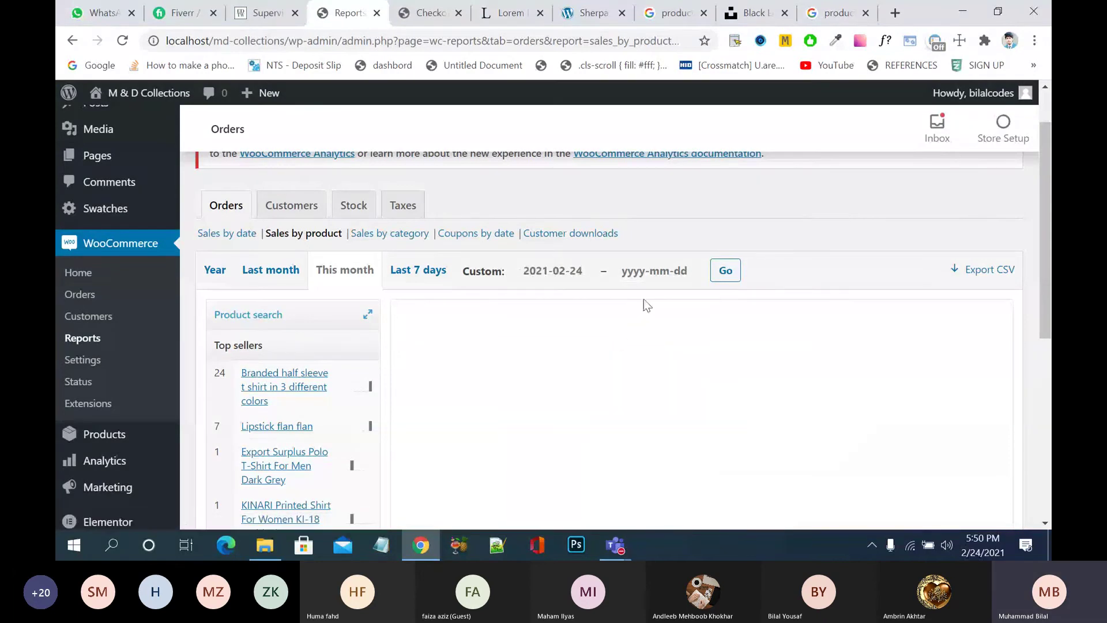
pyautogui.click(725, 277)
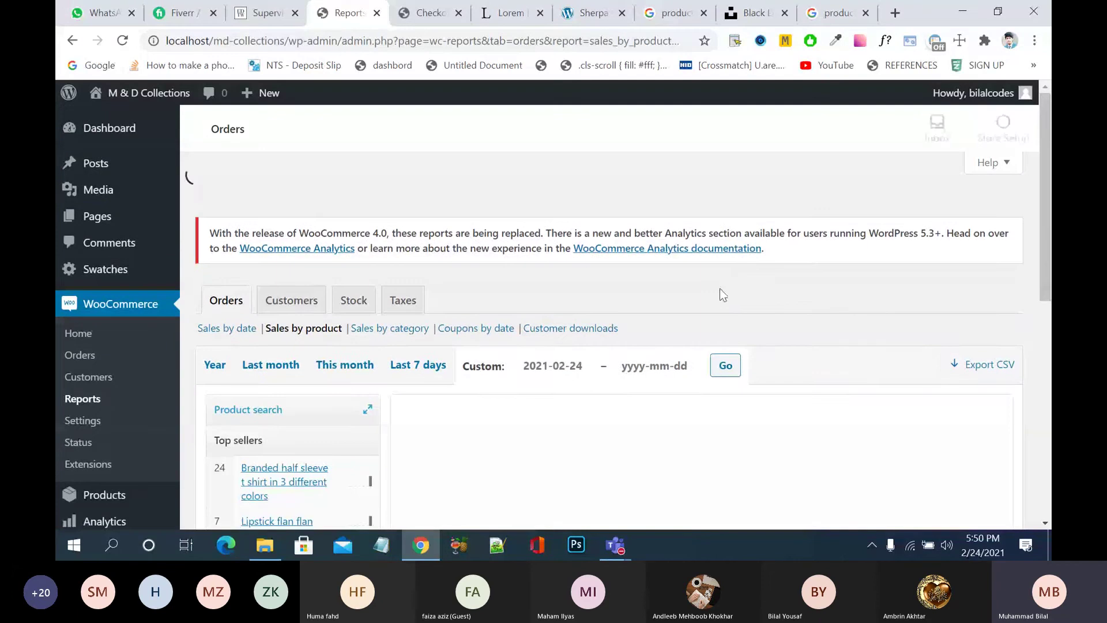
pyautogui.scroll(-3, 596, 404)
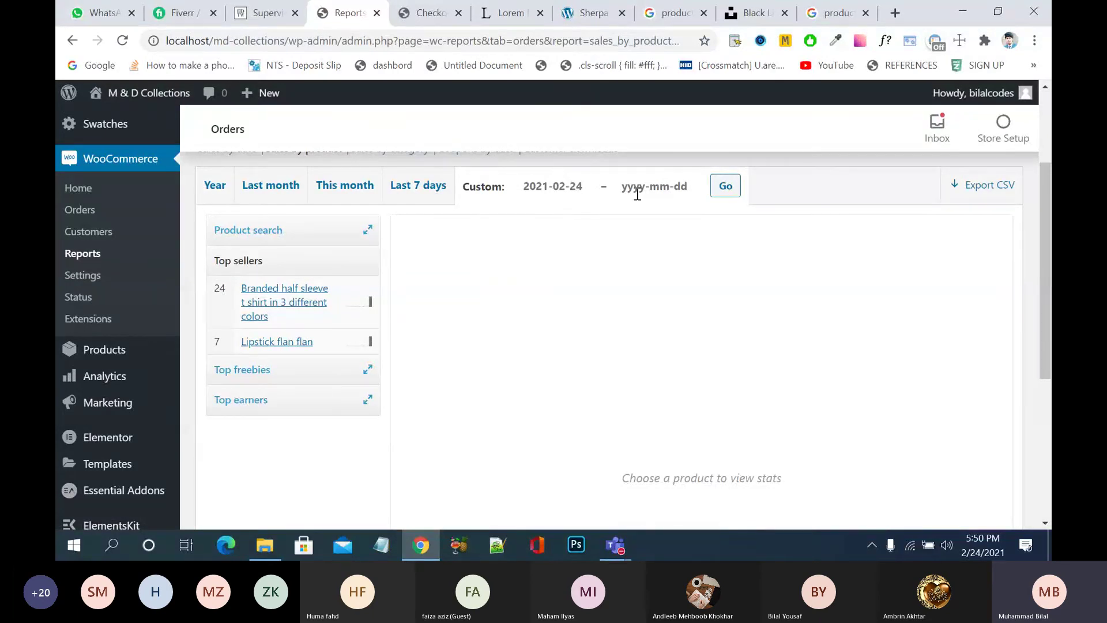
pyautogui.scroll(1, 577, 238)
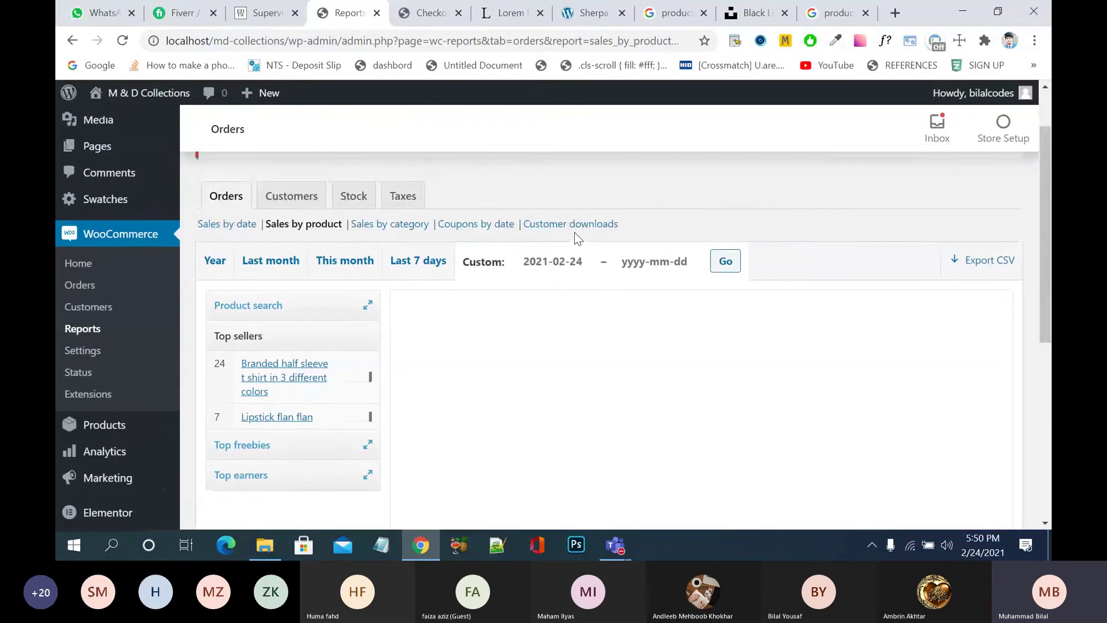
pyautogui.scroll(1, 577, 237)
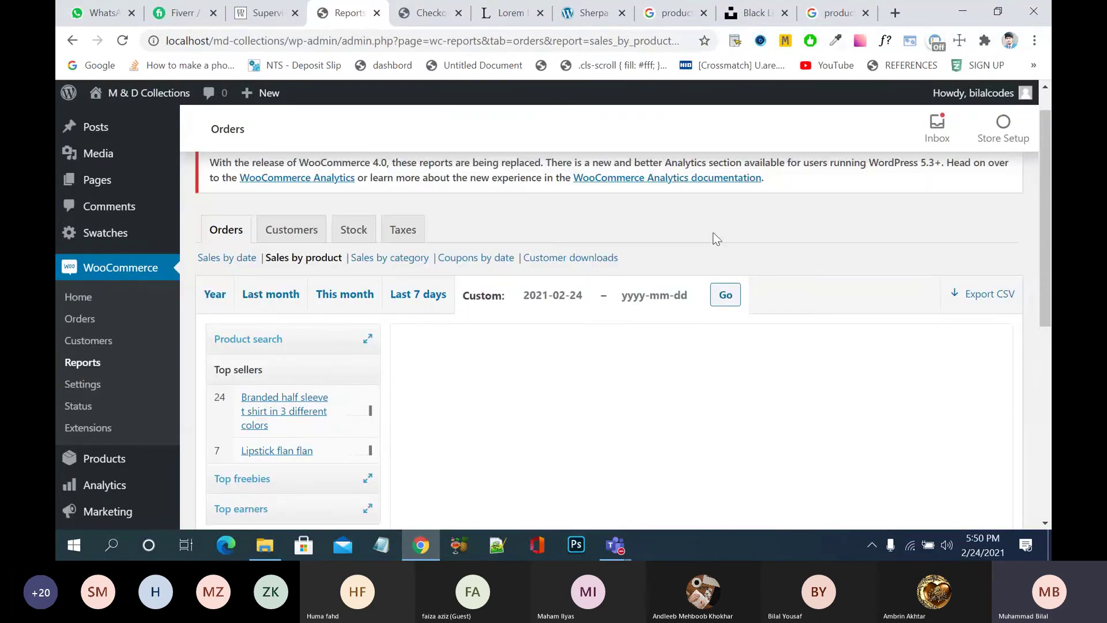
pyautogui.click(994, 301)
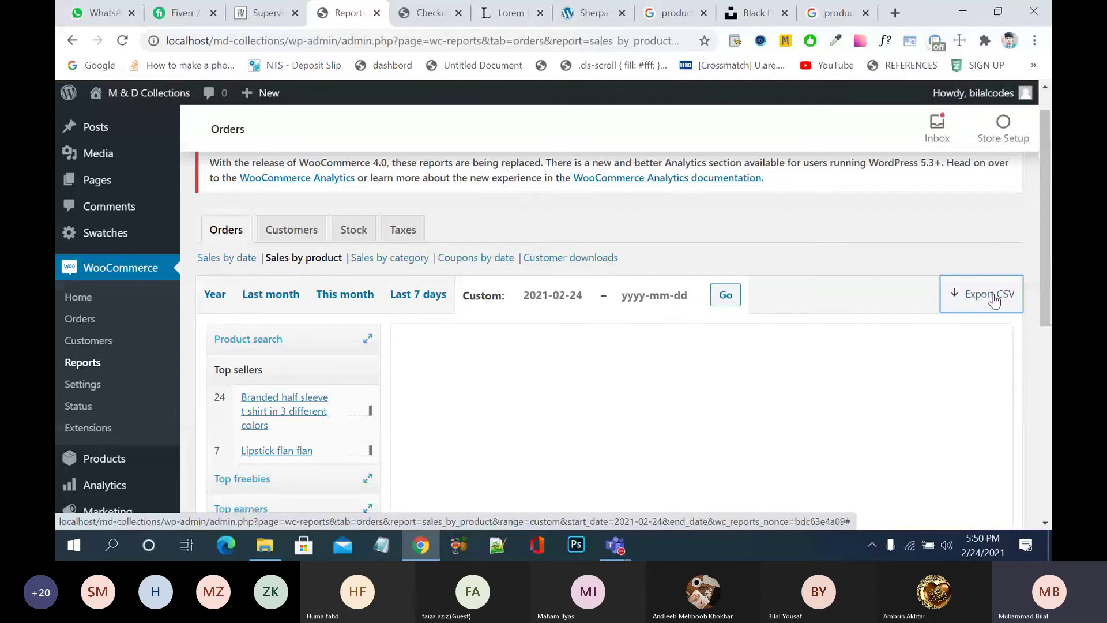
# - Check the Coupons by date report, then return to WooCommerce Home and open Analytics Overview
pyautogui.scroll(-1, 993, 300)
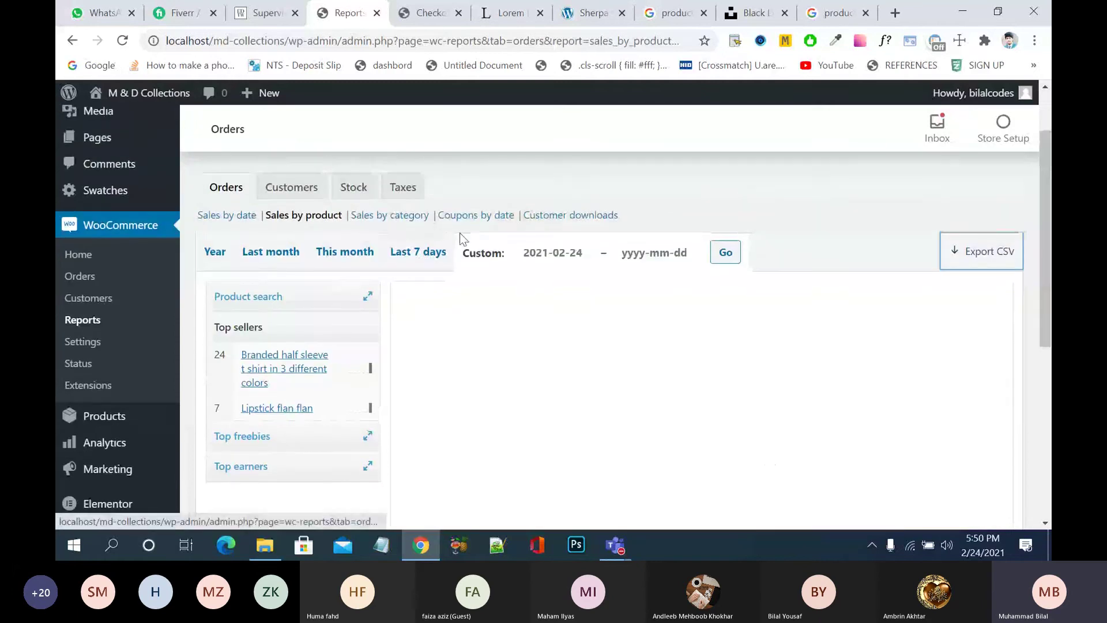
pyautogui.click(492, 217)
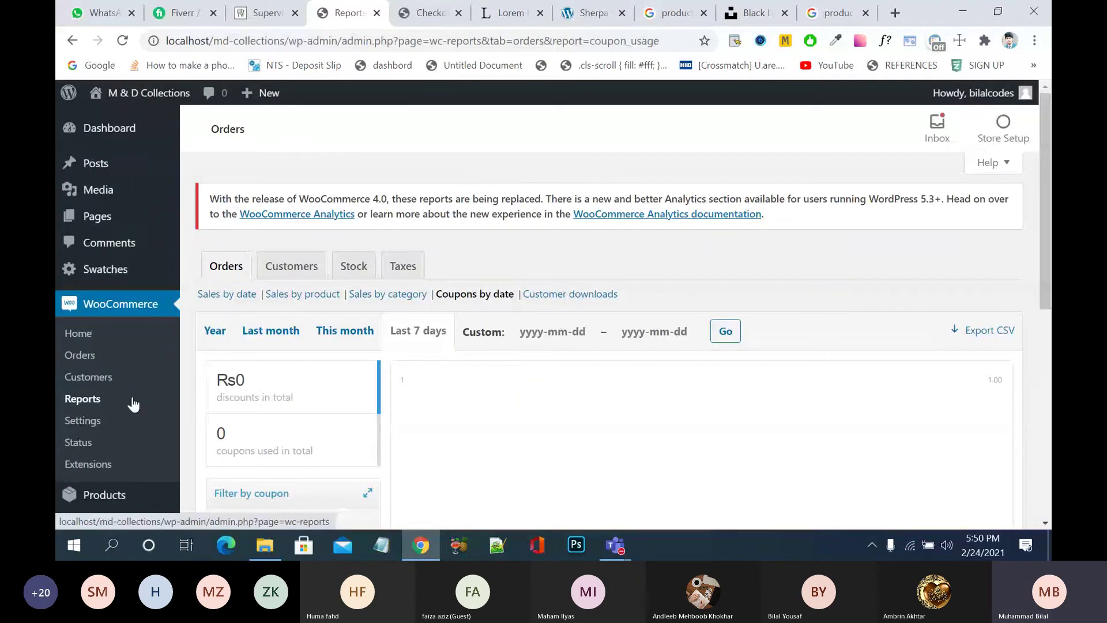
pyautogui.click(110, 305)
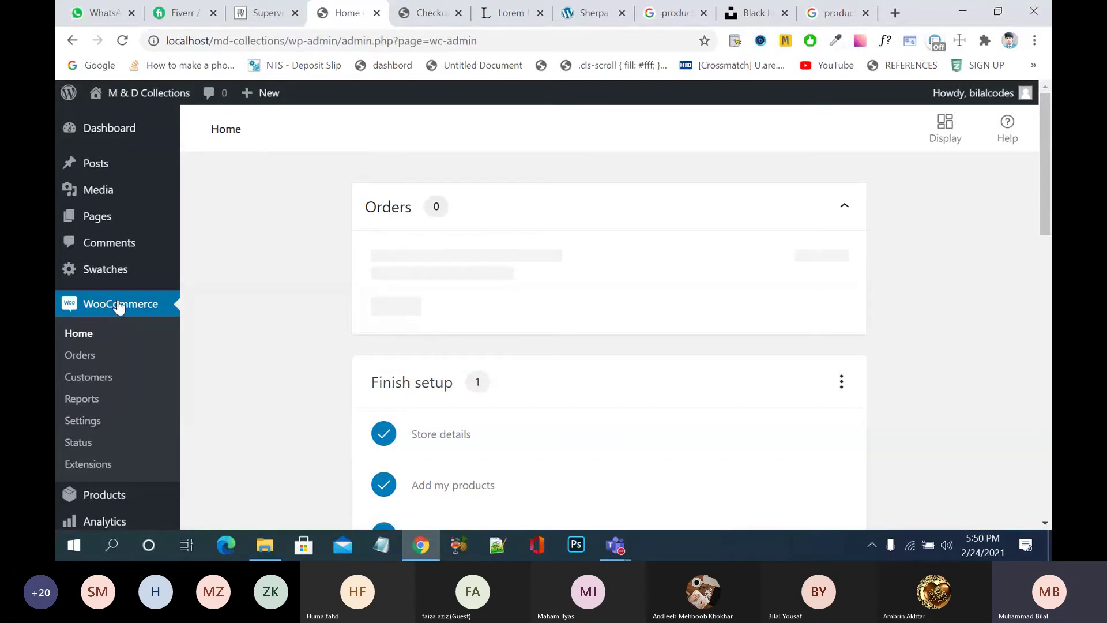
pyautogui.scroll(-3, 119, 307)
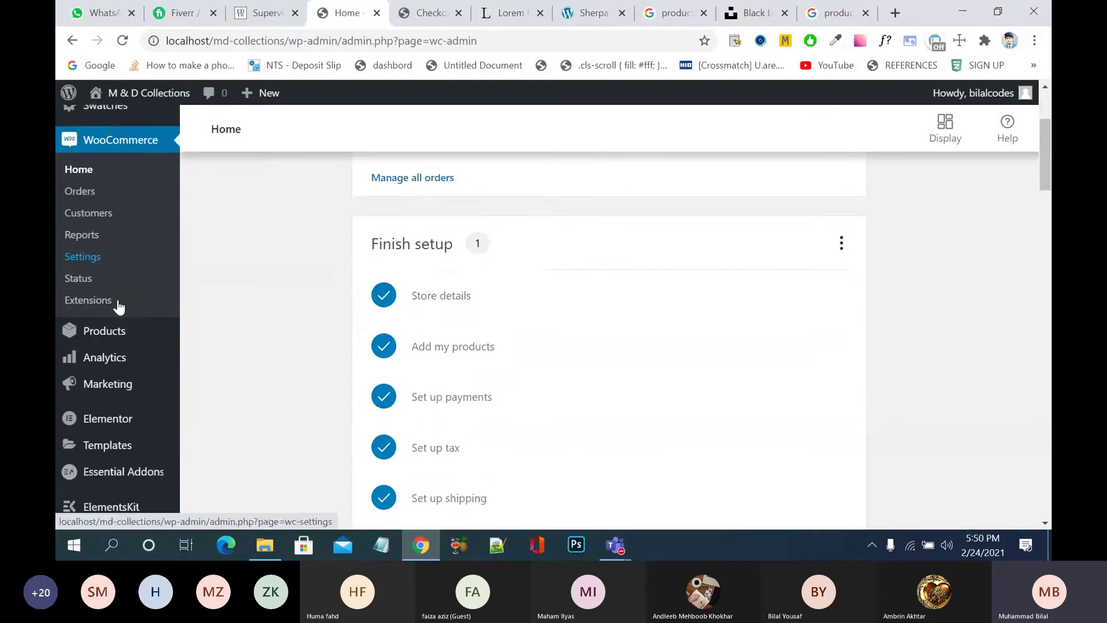
pyautogui.scroll(-1, 118, 307)
pyautogui.moveTo(133, 262)
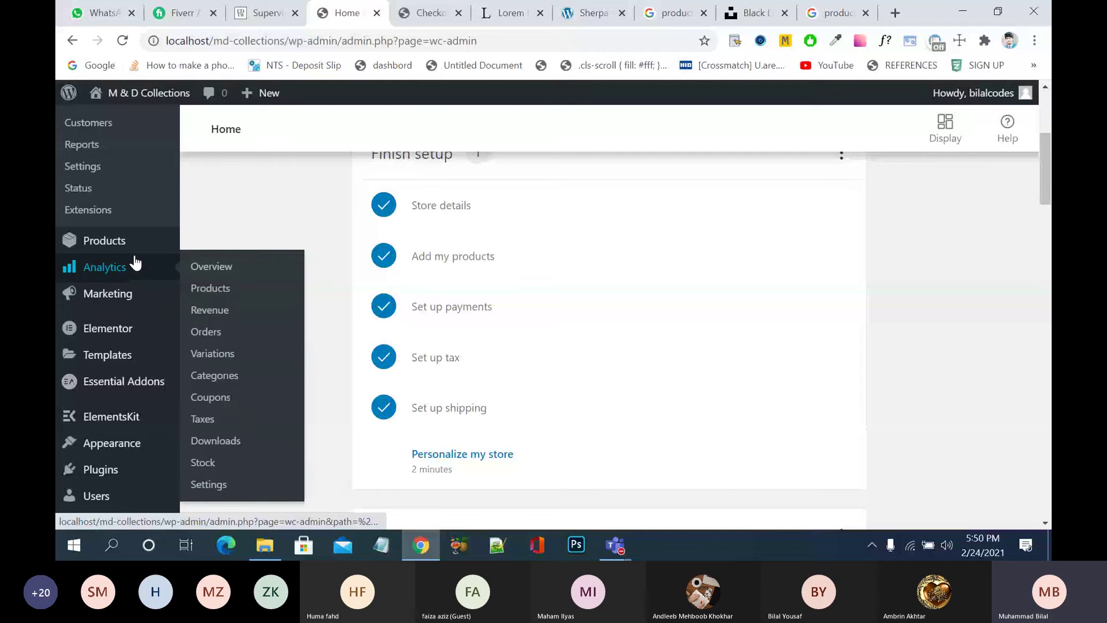
pyautogui.click(212, 271)
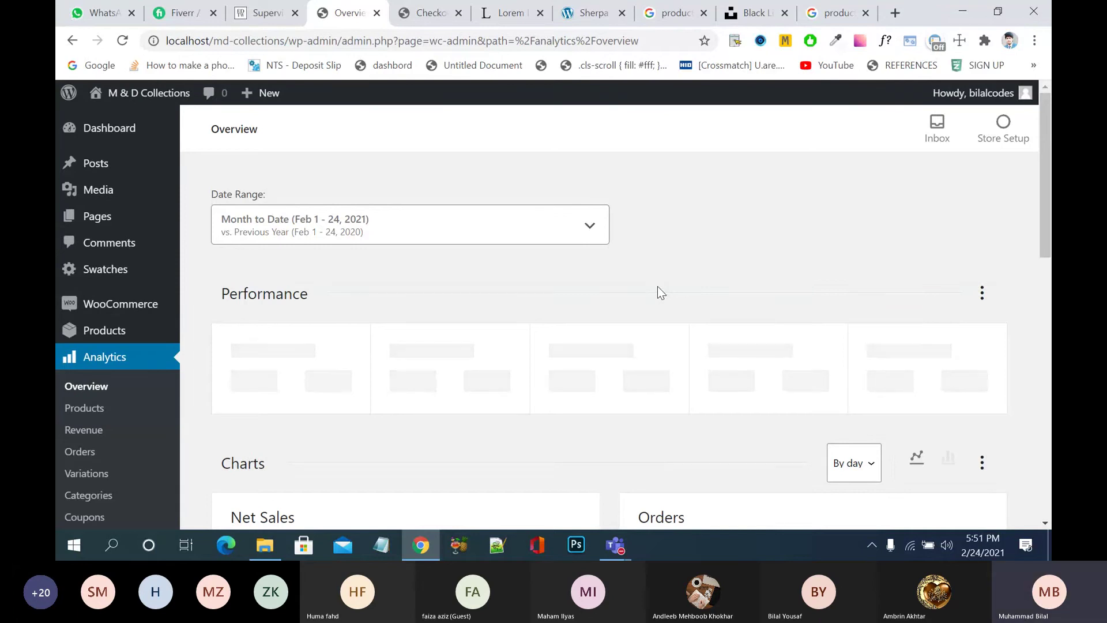
# - Browse the Overview's Performance, Charts and Leaderboards, checking the By day interval options
pyautogui.scroll(-2, 657, 286)
pyautogui.scroll(-3, 658, 286)
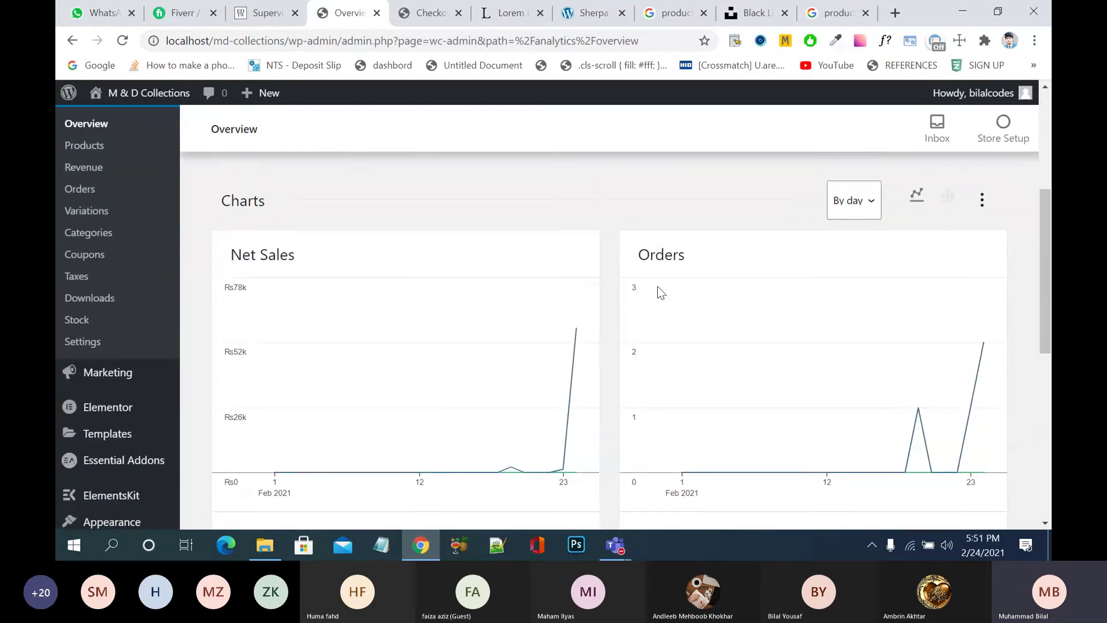
pyautogui.scroll(-4, 657, 286)
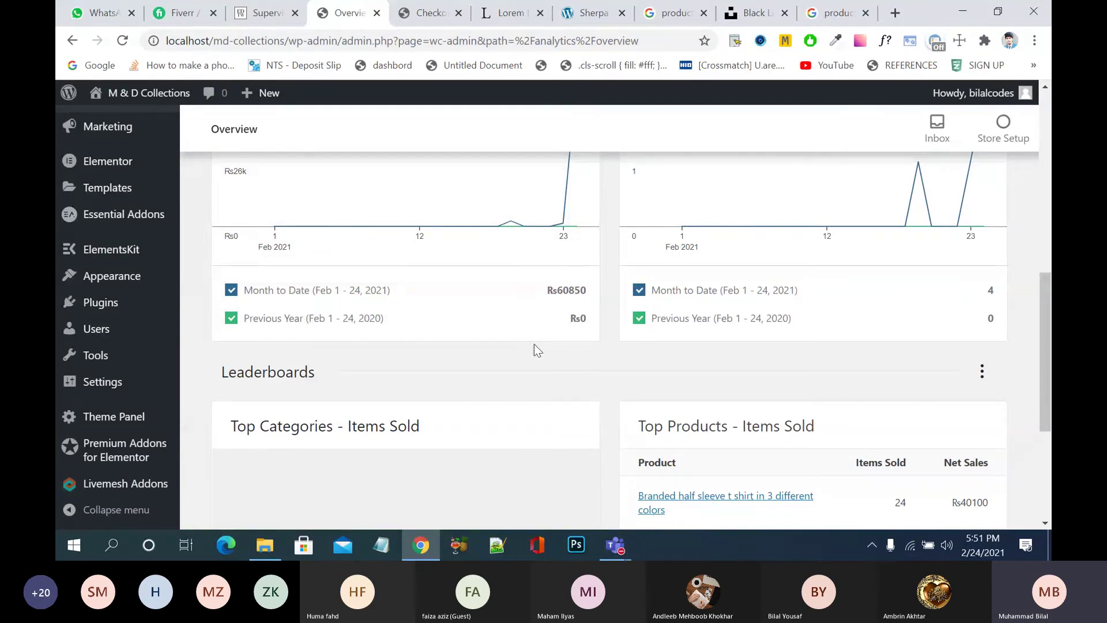
pyautogui.scroll(-3, 534, 348)
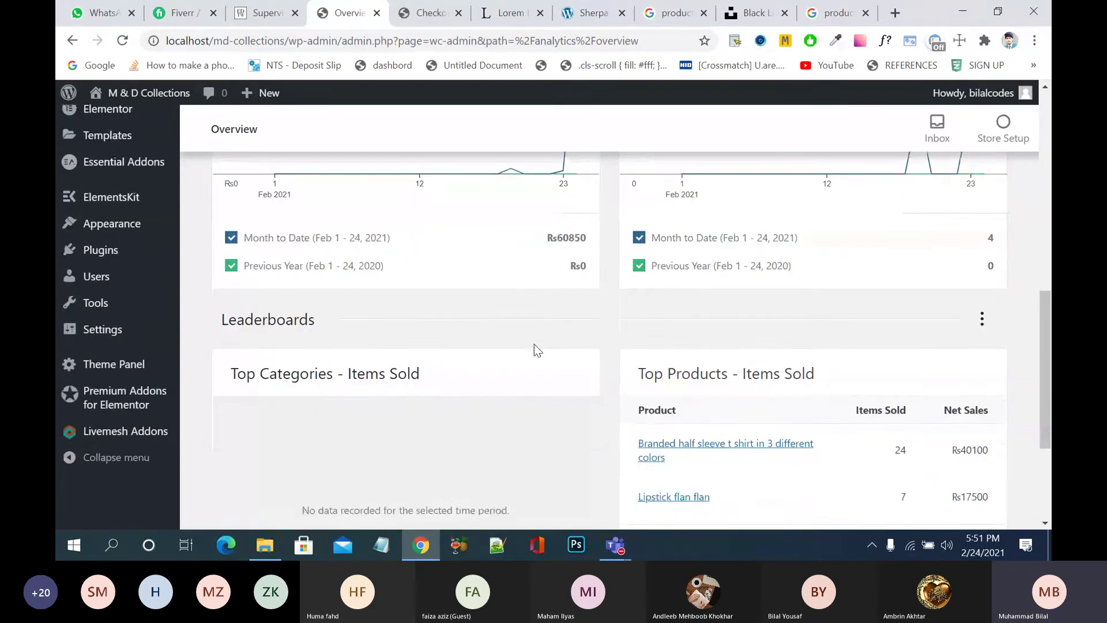
pyautogui.scroll(-1, 831, 288)
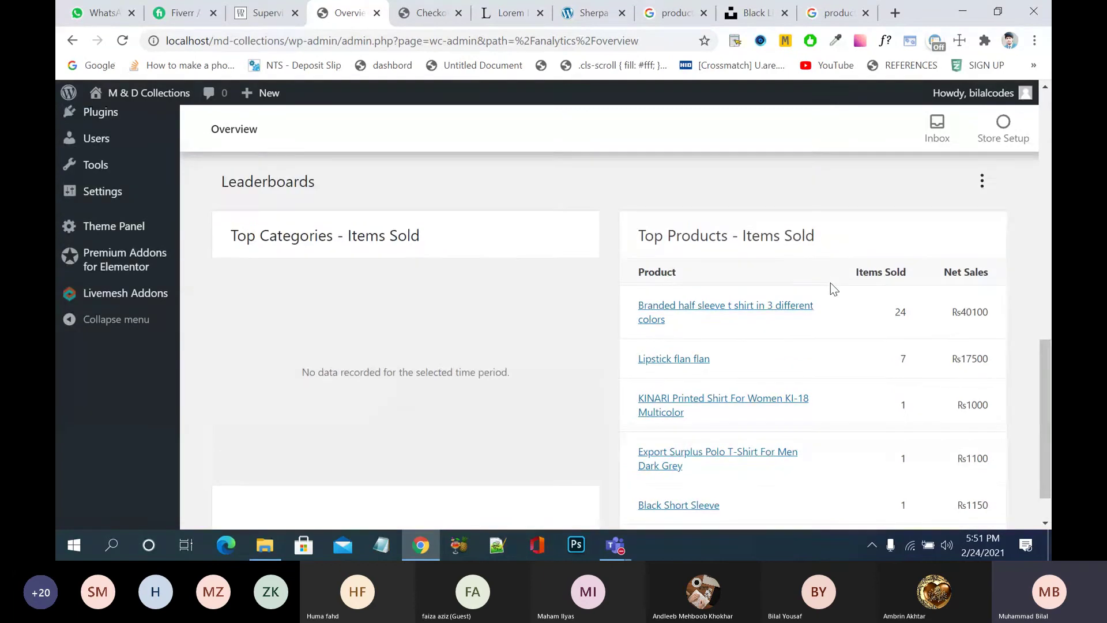
pyautogui.scroll(2, 830, 289)
pyautogui.scroll(-3, 467, 341)
pyautogui.scroll(12, 467, 341)
pyautogui.click(872, 325)
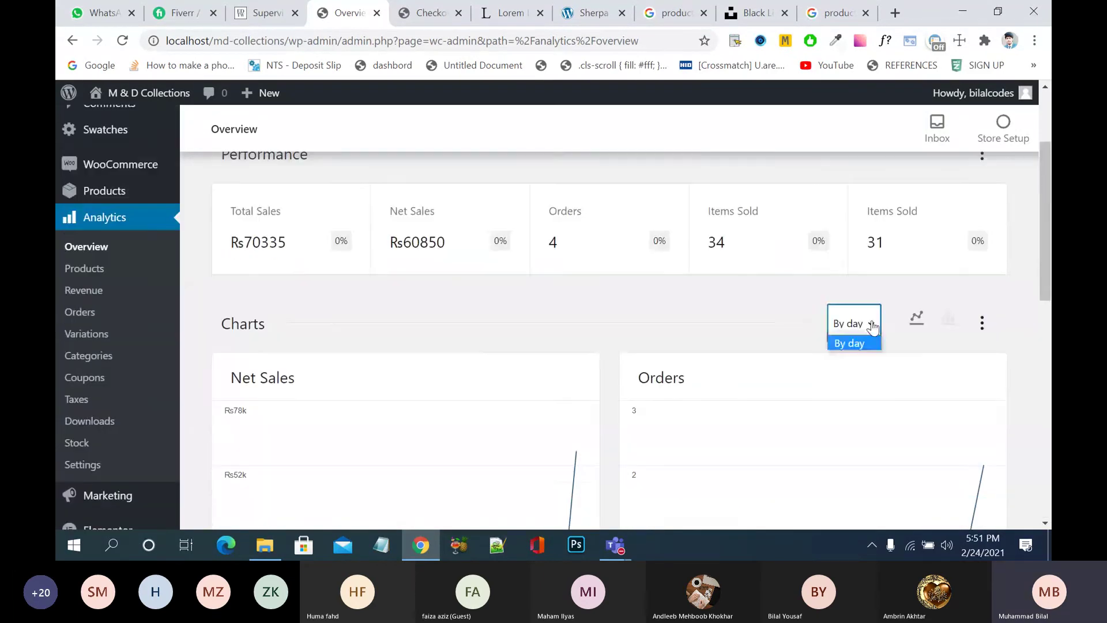
pyautogui.click(873, 325)
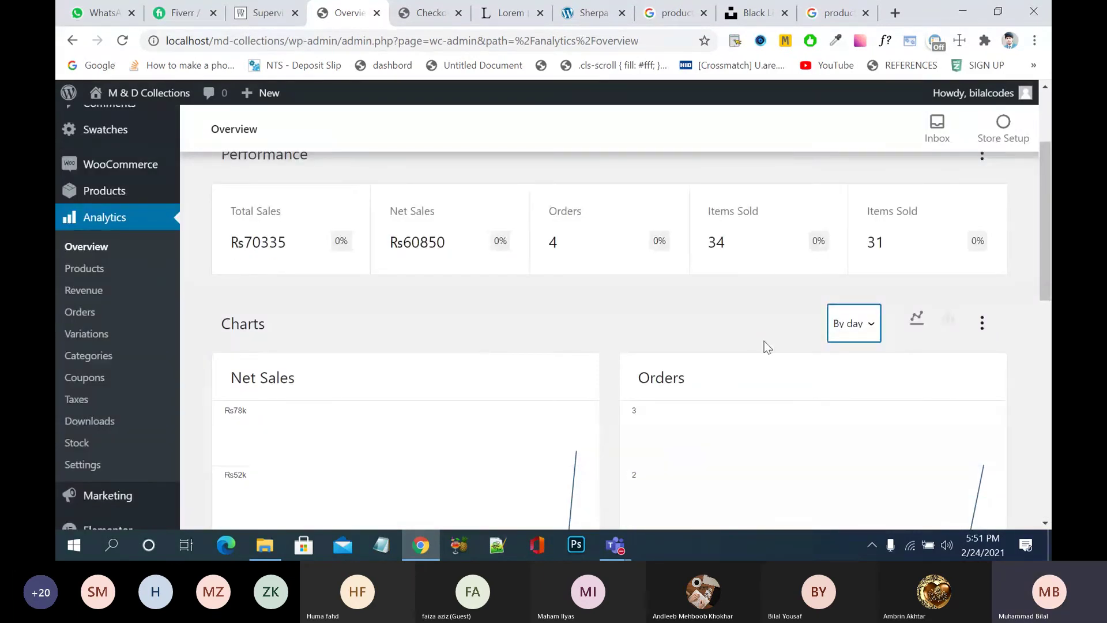
# - Check the Date Range presets without changes, then open Analytics > Products
pyautogui.scroll(2, 763, 340)
pyautogui.scroll(1, 764, 345)
pyautogui.click(588, 226)
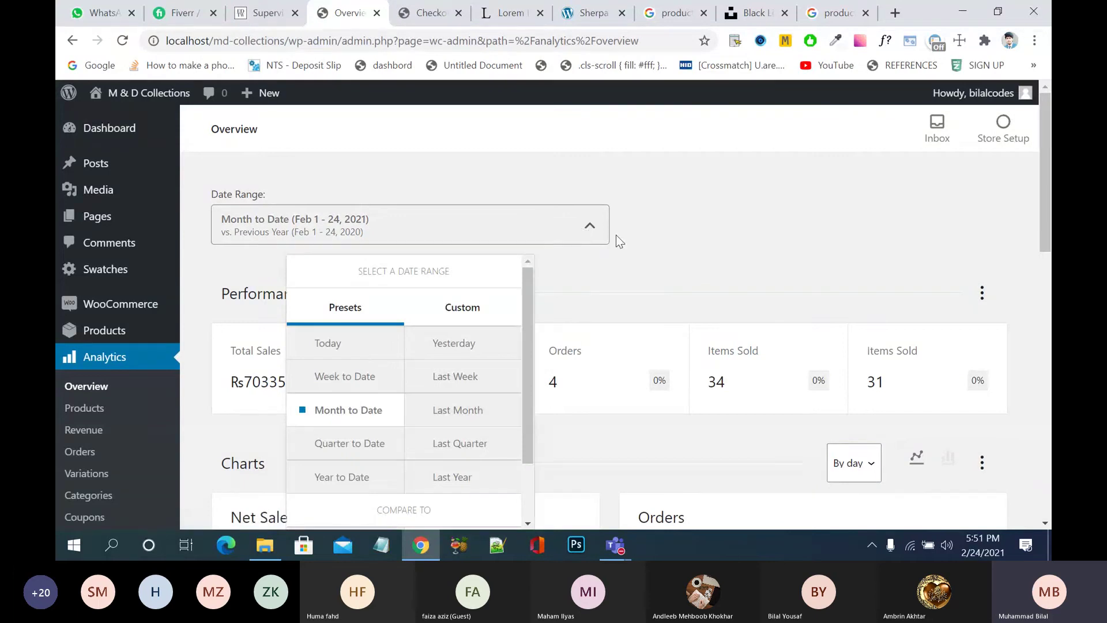
pyautogui.click(594, 231)
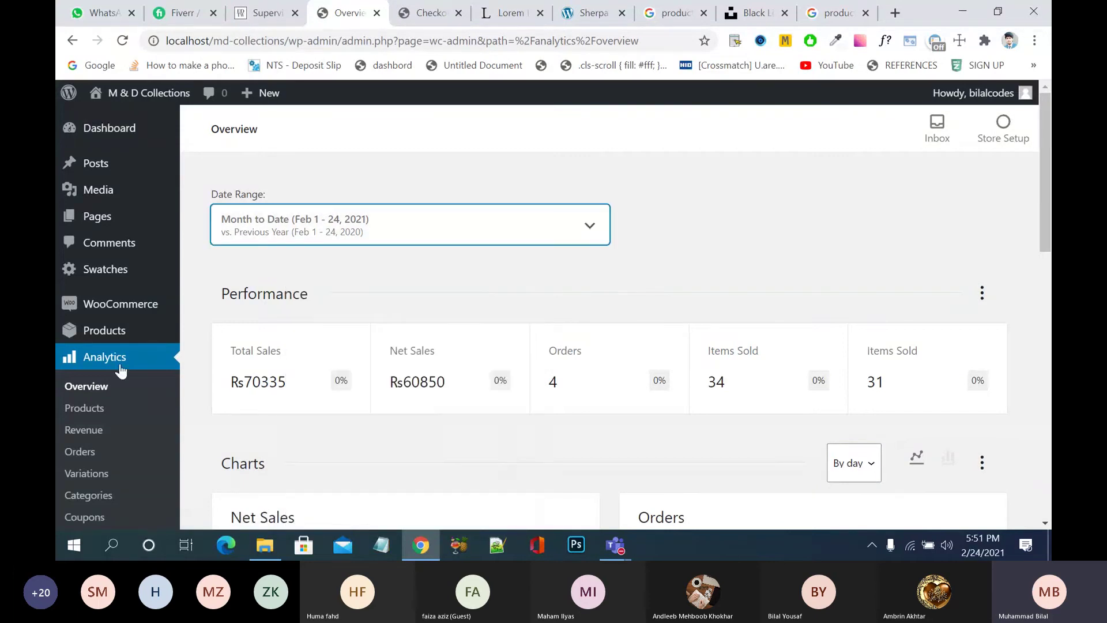
pyautogui.click(90, 407)
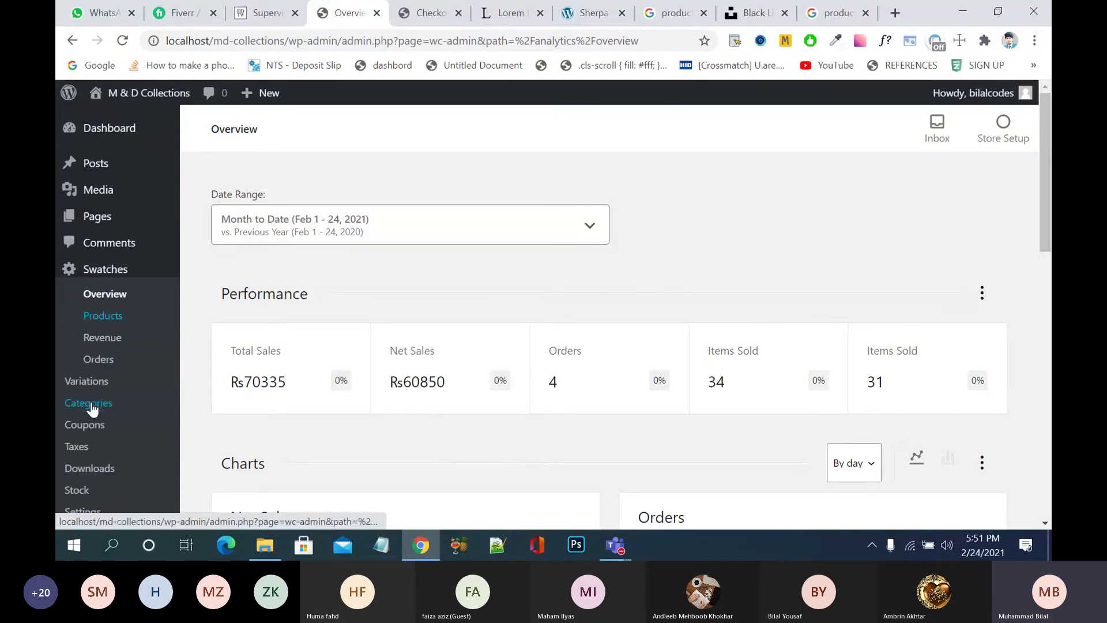
pyautogui.click(105, 317)
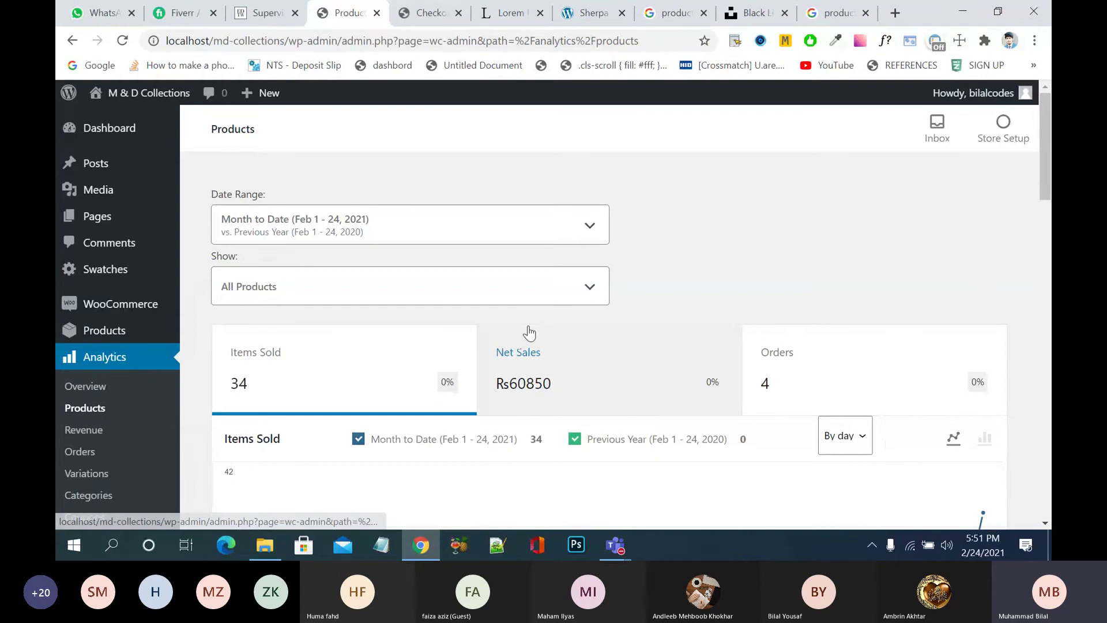
# - Switch the Products chart from Net Sales to Orders and scroll through the per-product table
pyautogui.scroll(-2, 530, 334)
pyautogui.scroll(-1, 529, 333)
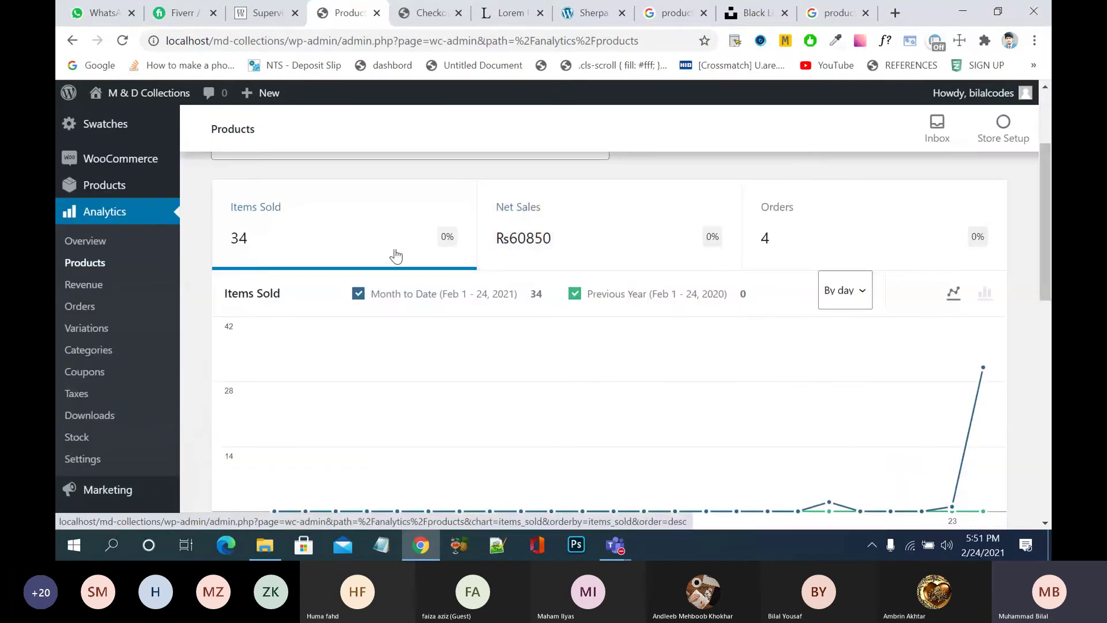
pyautogui.click(533, 237)
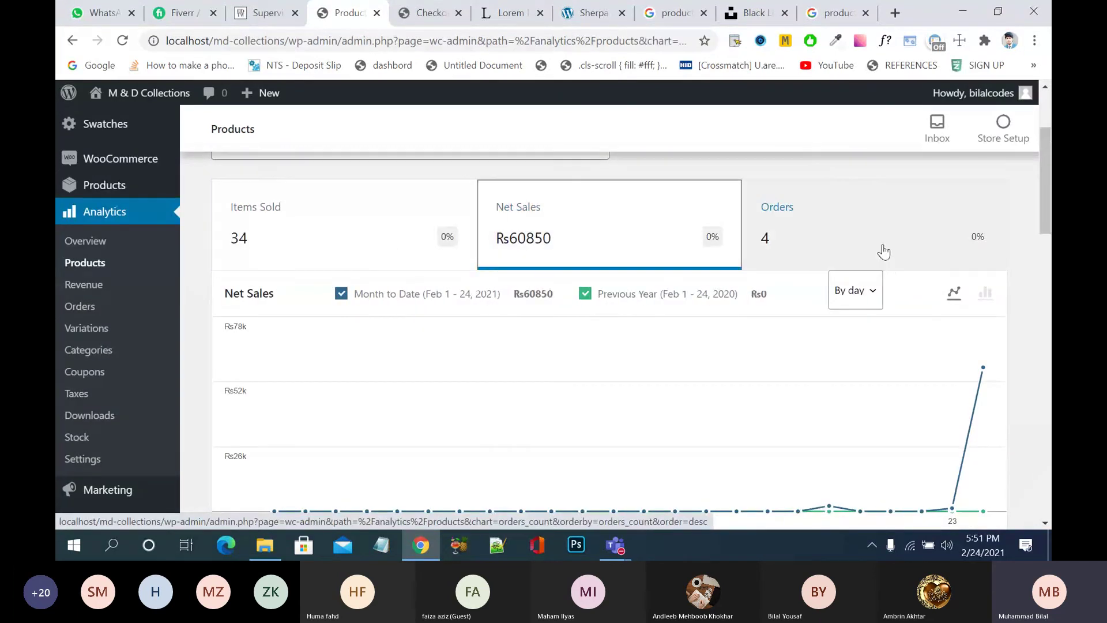
pyautogui.click(883, 252)
pyautogui.scroll(-5, 415, 425)
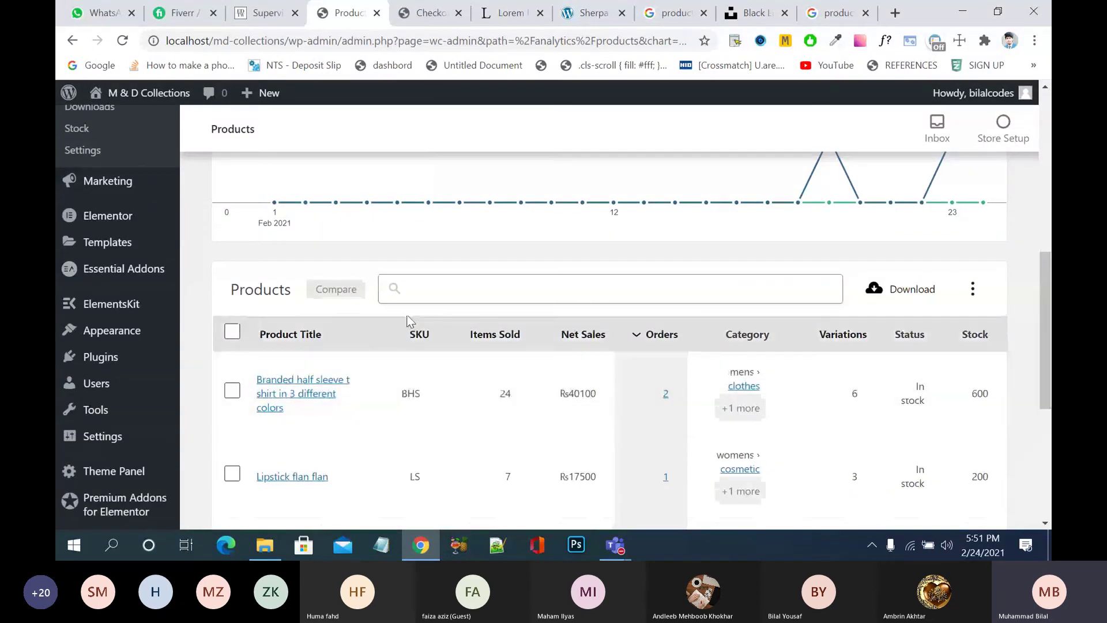
pyautogui.scroll(-5, 491, 414)
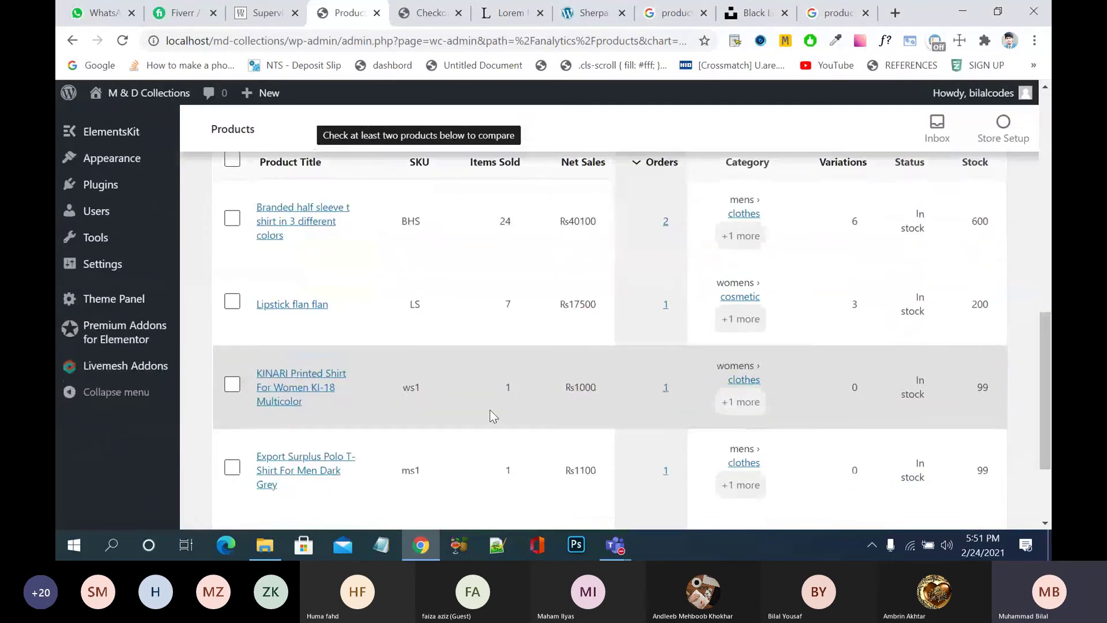
pyautogui.scroll(-1, 489, 409)
pyautogui.scroll(2, 489, 409)
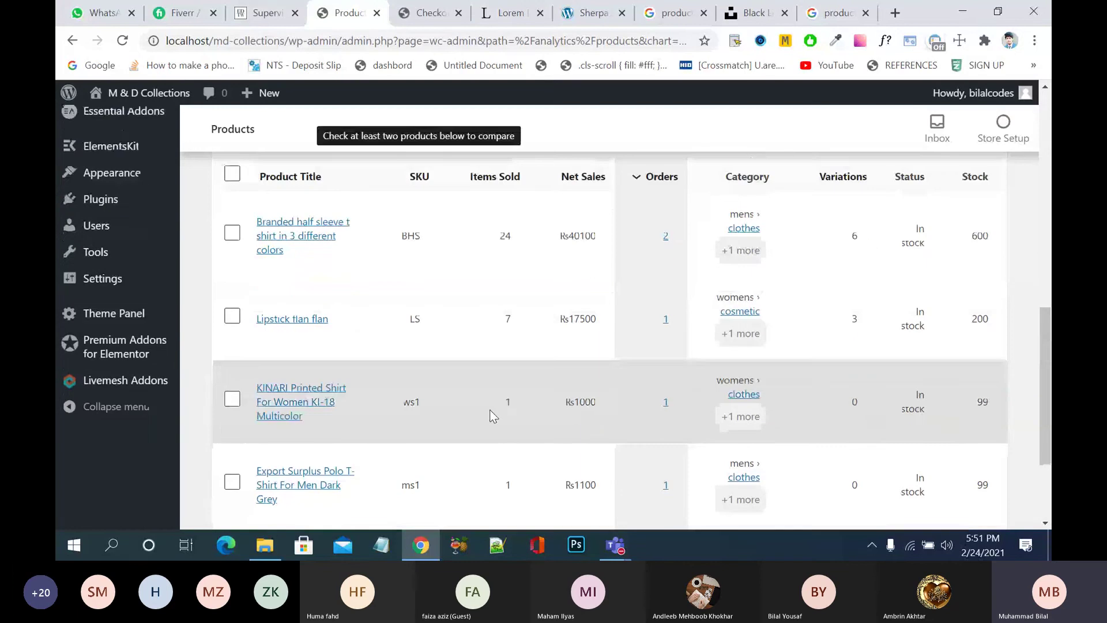
pyautogui.scroll(3, 489, 410)
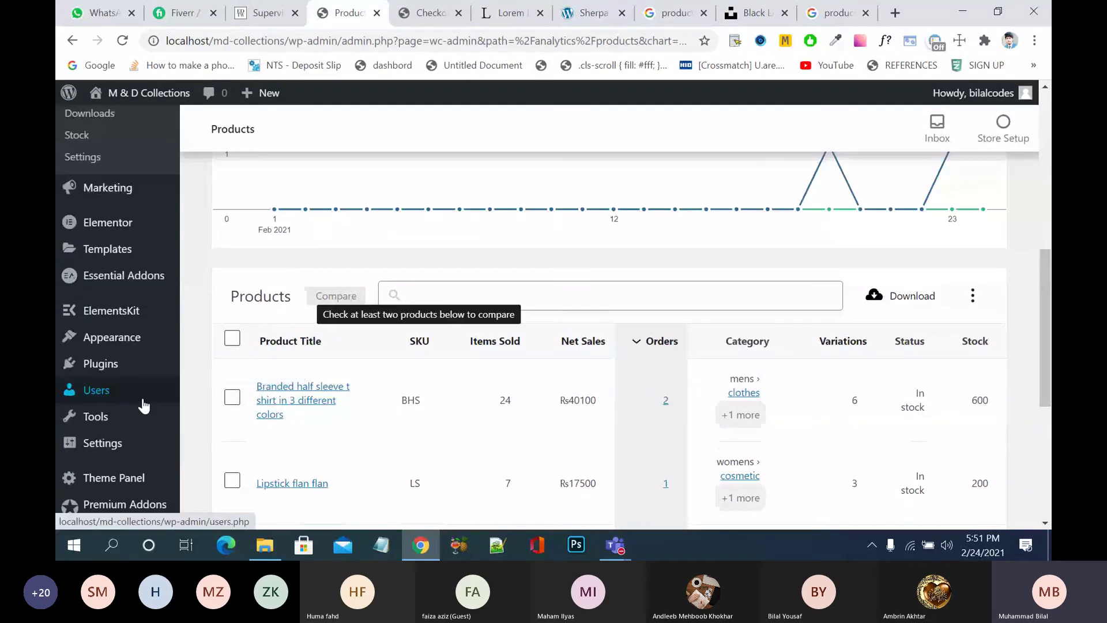
pyautogui.scroll(5, 144, 405)
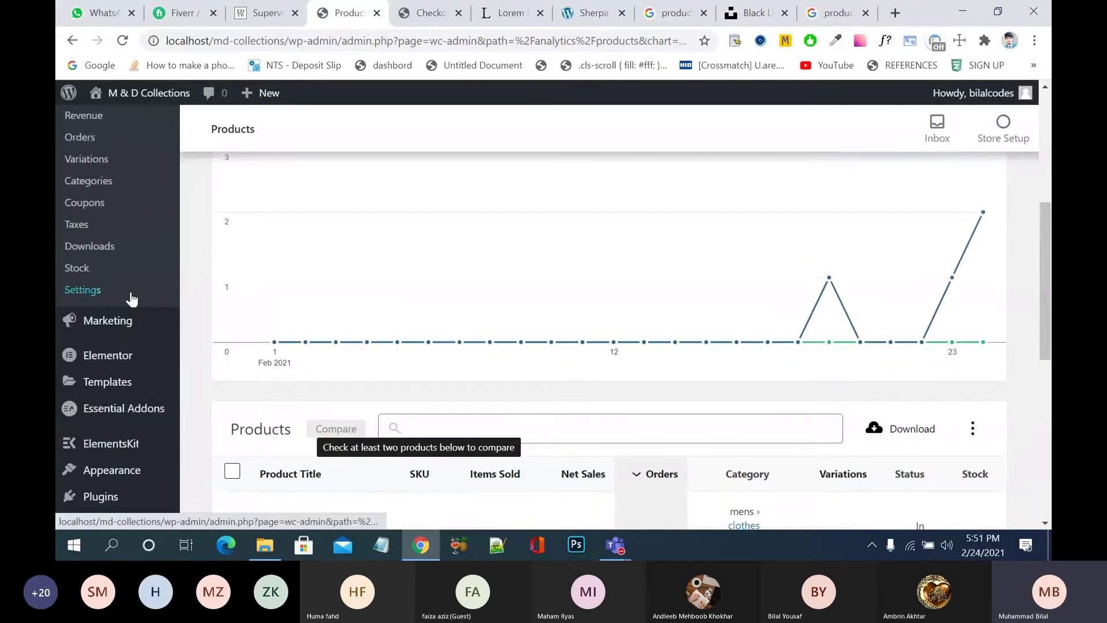
# - Open the Revenue analytics report and scroll through it
pyautogui.click(98, 267)
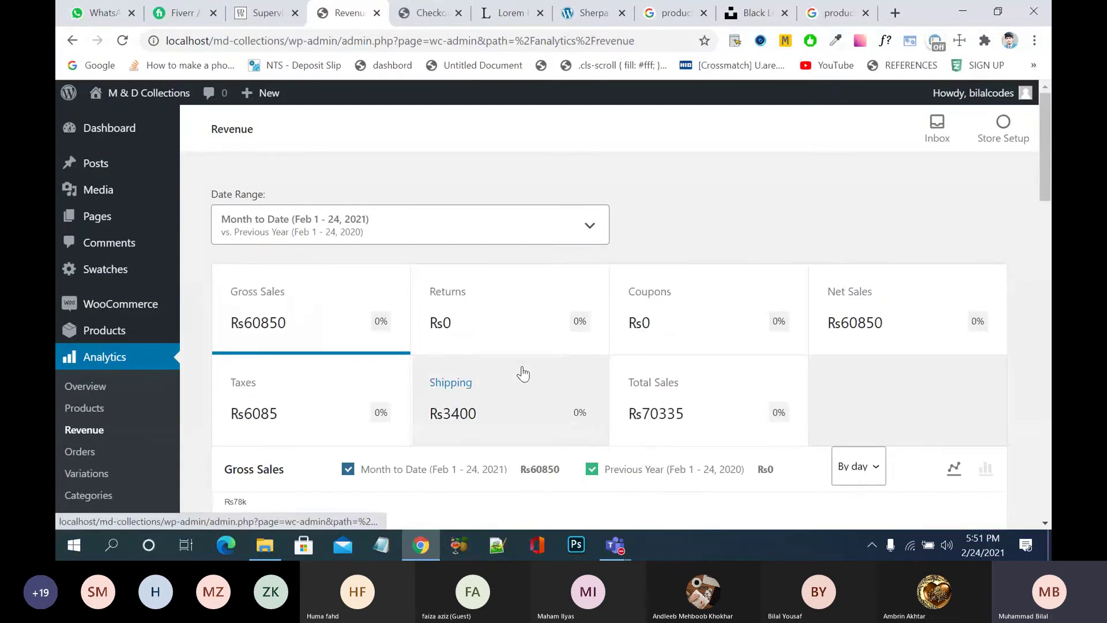
pyautogui.scroll(-2, 522, 371)
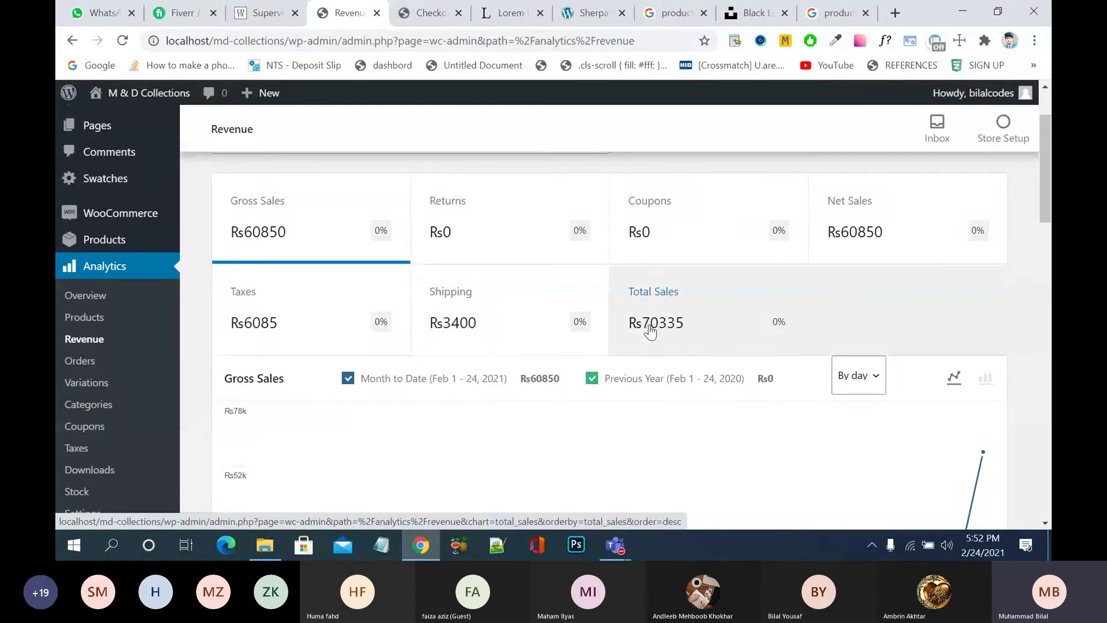
pyautogui.scroll(-3, 548, 425)
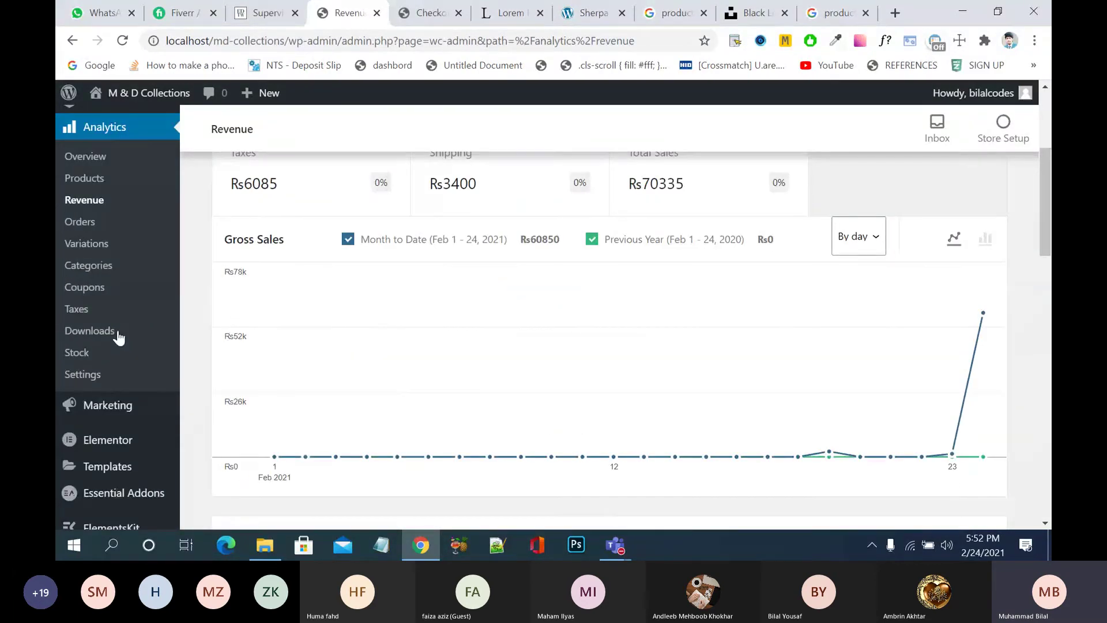
# - Show the Orders report: 4 orders, Rs60850 net sales, Rs15213 average order value
pyautogui.click(79, 222)
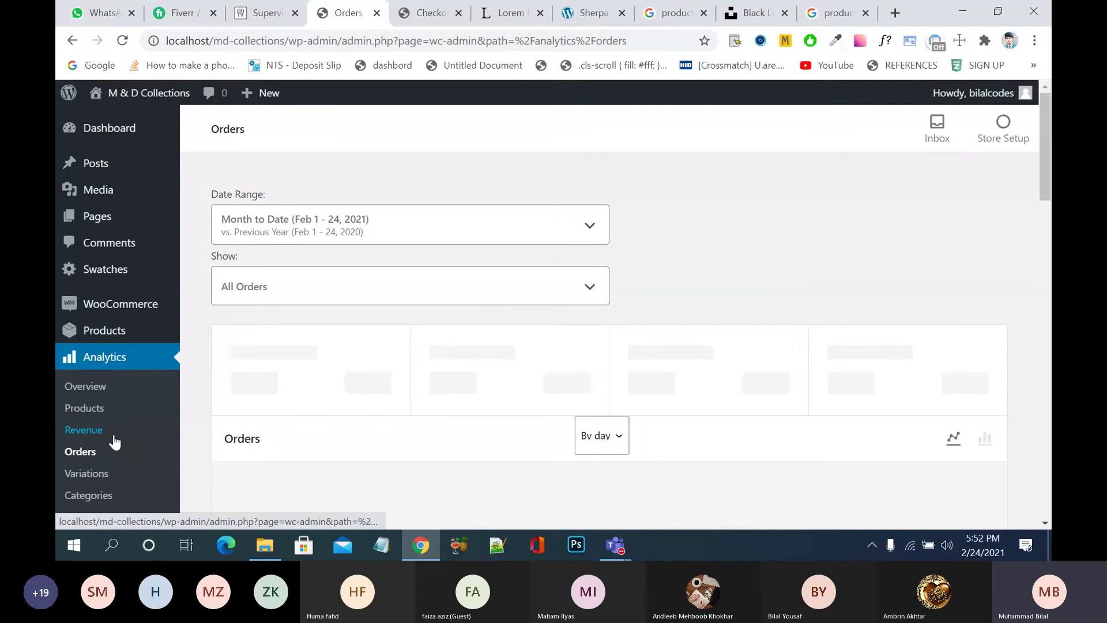
pyautogui.scroll(-2, 438, 385)
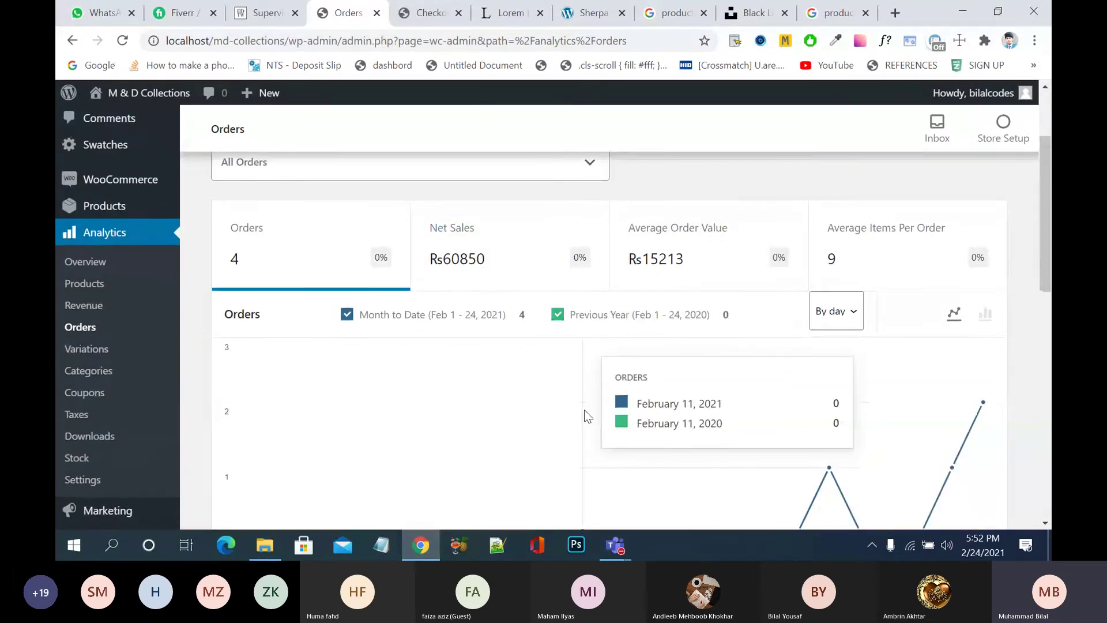
pyautogui.scroll(-1, 583, 410)
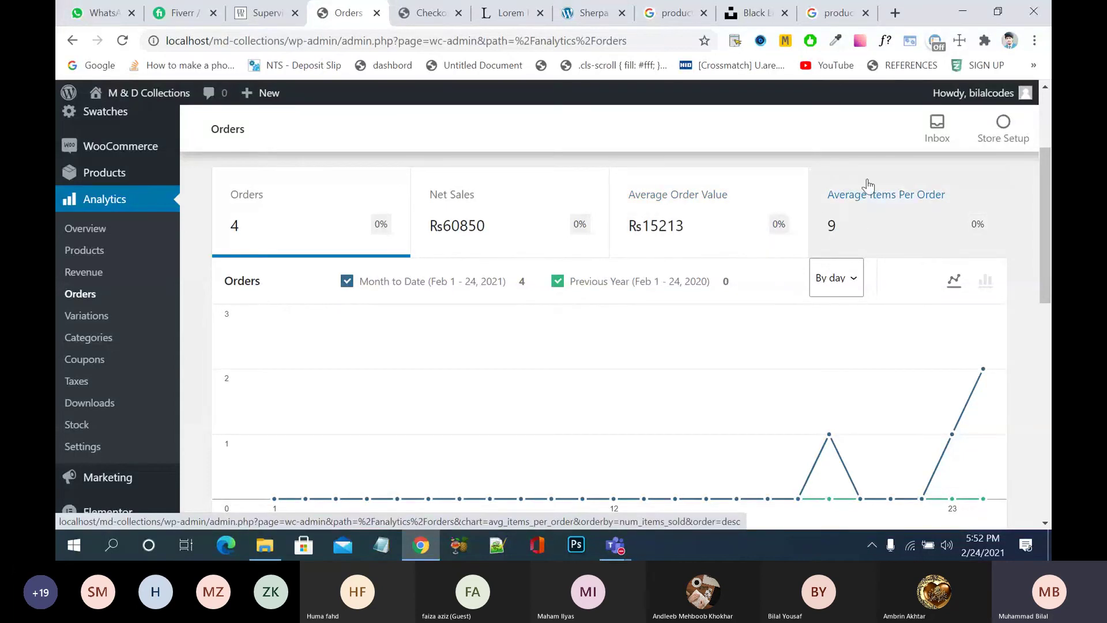
# - Review the Variations report (5 variations, 31 items, Rs57600), then open Analytics > Coupons
pyautogui.click(87, 316)
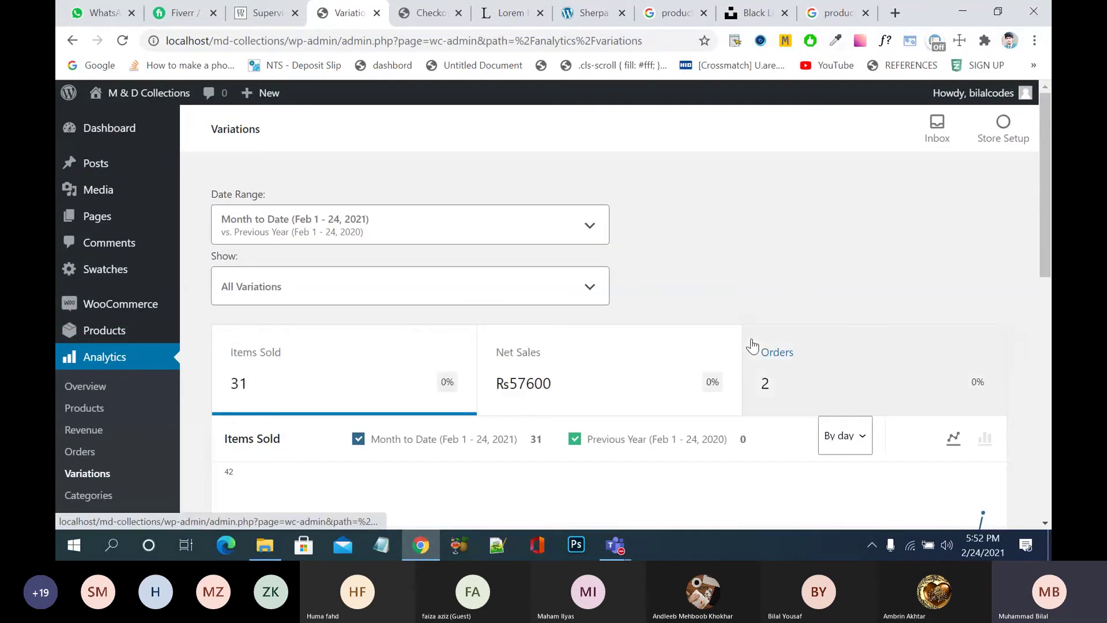
pyautogui.scroll(-3, 752, 340)
pyautogui.scroll(-1, 752, 346)
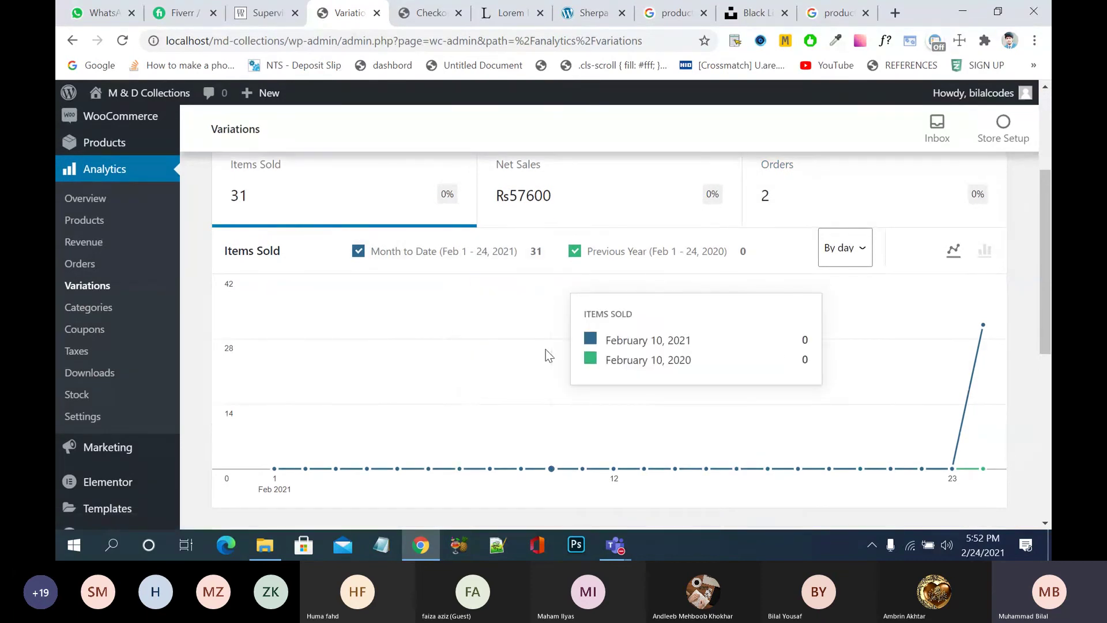
pyautogui.scroll(1, 545, 353)
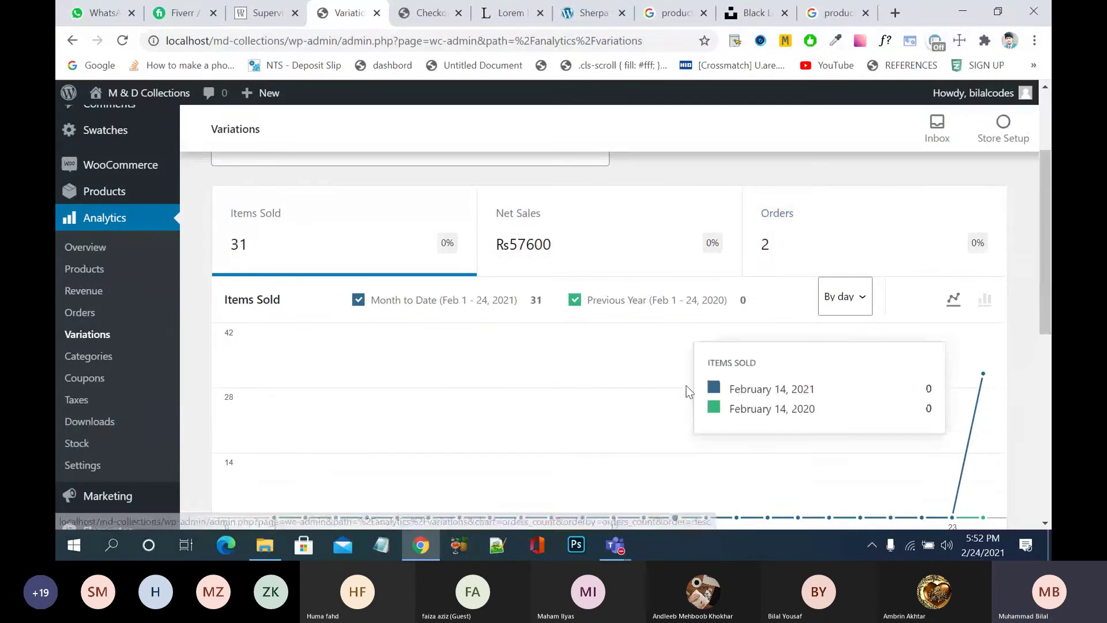
pyautogui.scroll(-5, 689, 388)
pyautogui.scroll(-2, 688, 391)
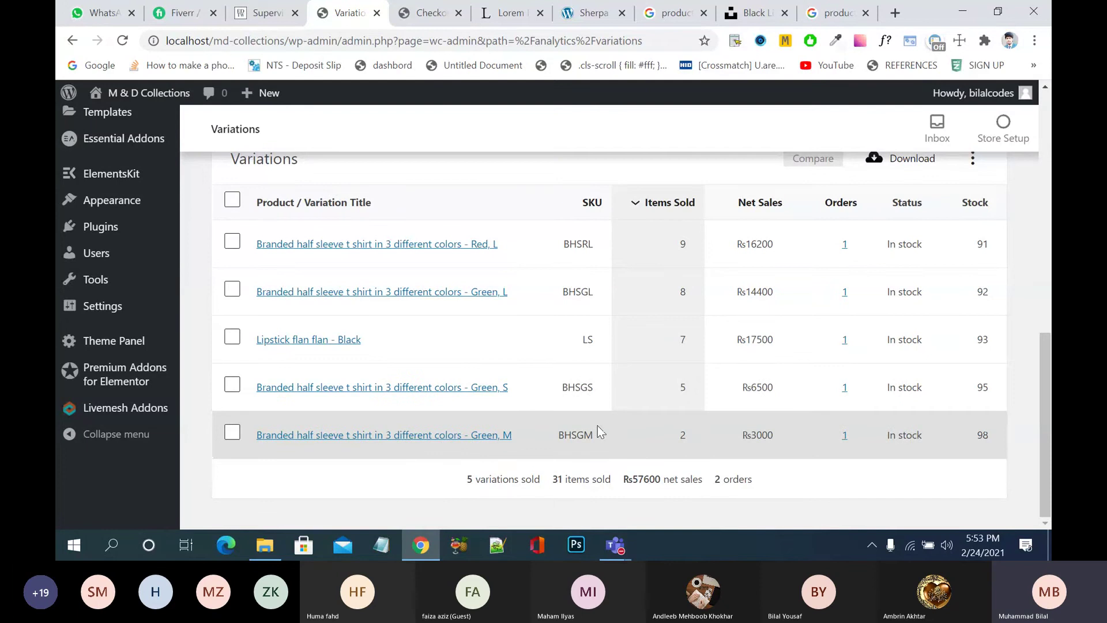
pyautogui.scroll(5, 598, 431)
pyautogui.moveTo(153, 376)
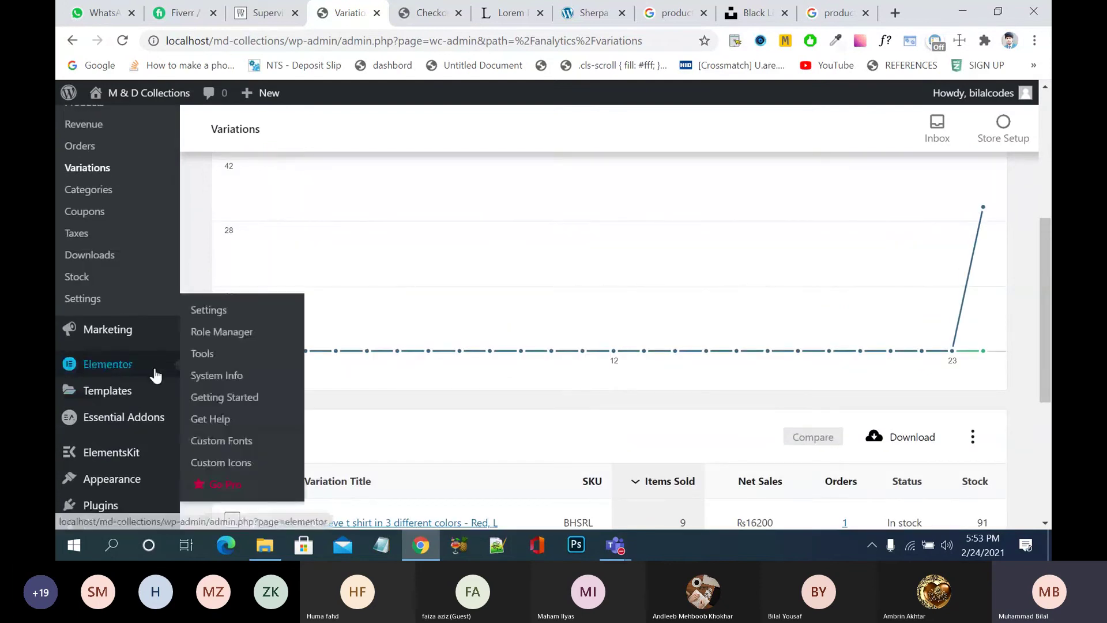
pyautogui.click(96, 214)
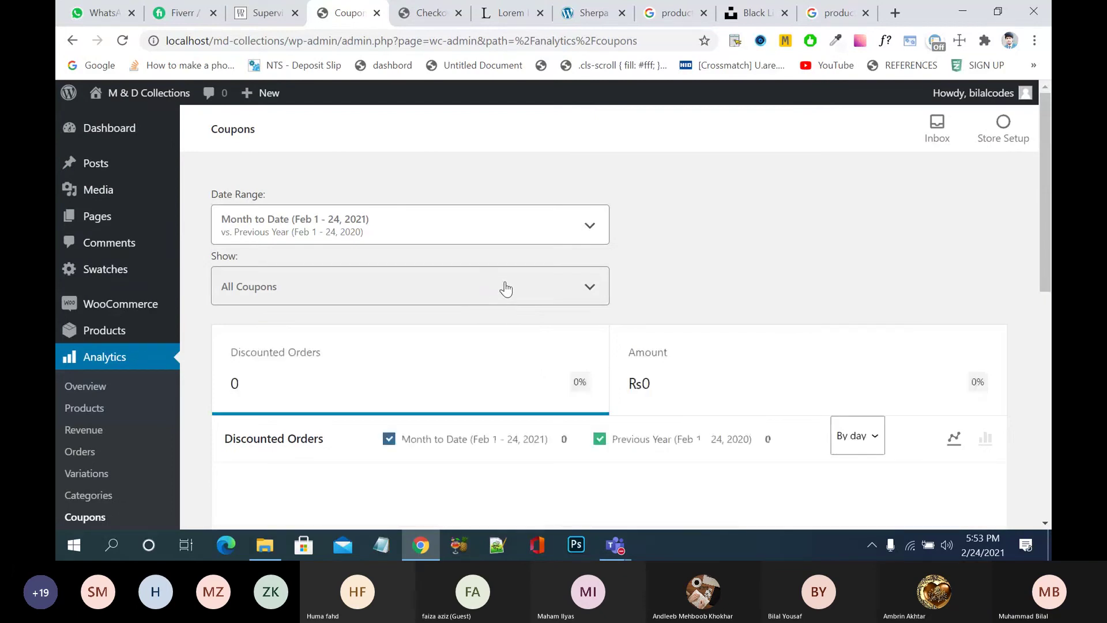
# - Keep the Coupons analytics report showing all coupons
pyautogui.scroll(-1, 506, 289)
pyautogui.click(547, 208)
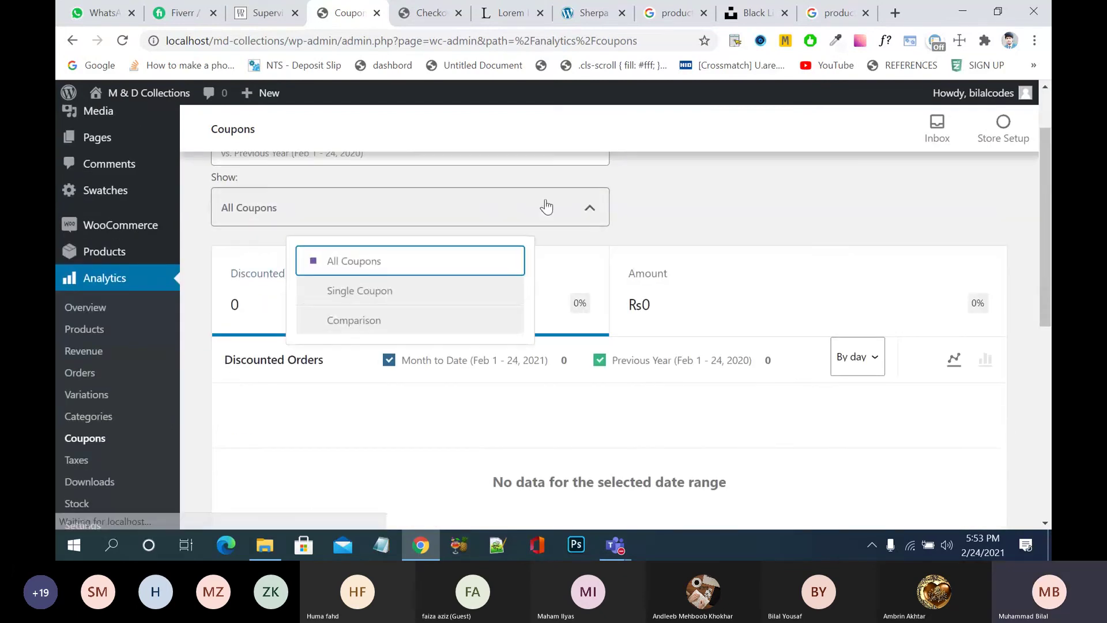
pyautogui.click(547, 208)
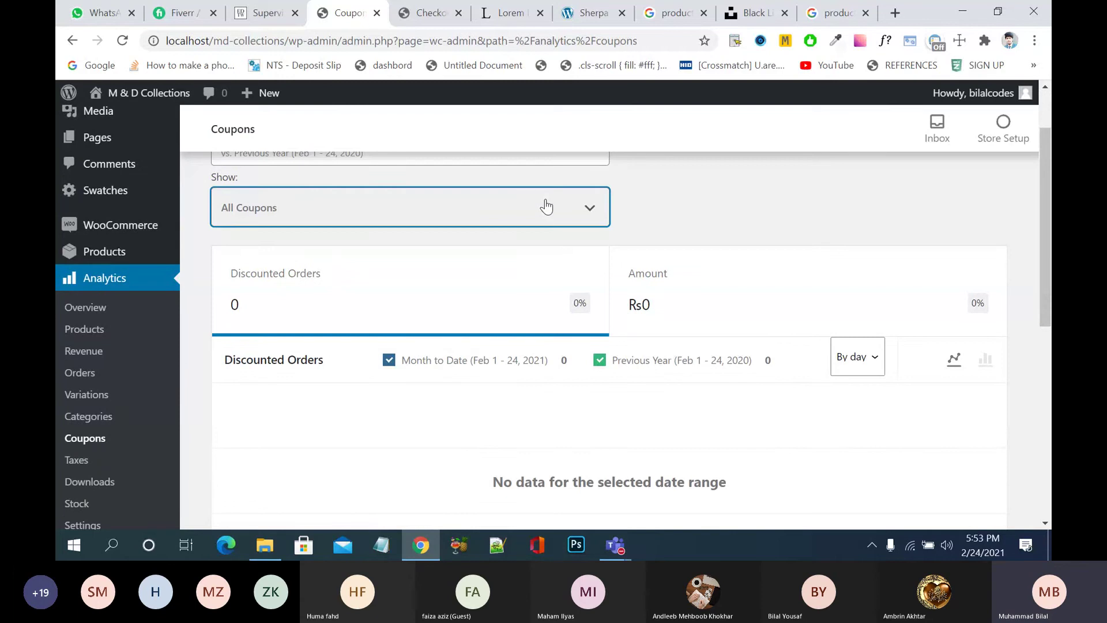
# - Open the Stock report and review its 15 products, 17 in stock, none low or out
pyautogui.scroll(-1, 761, 235)
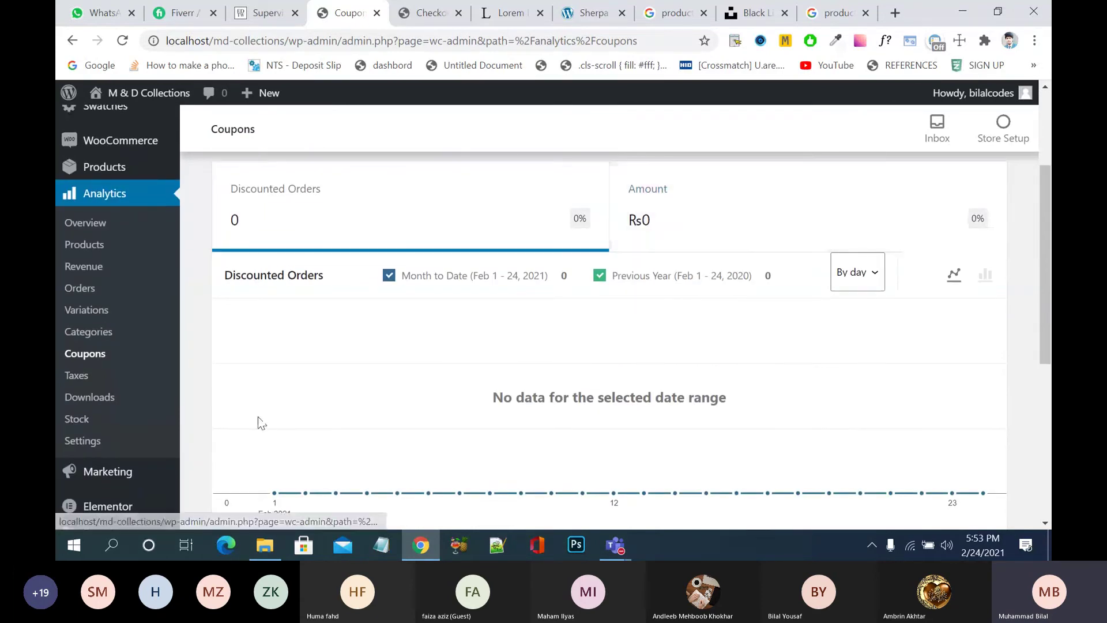
pyautogui.click(85, 419)
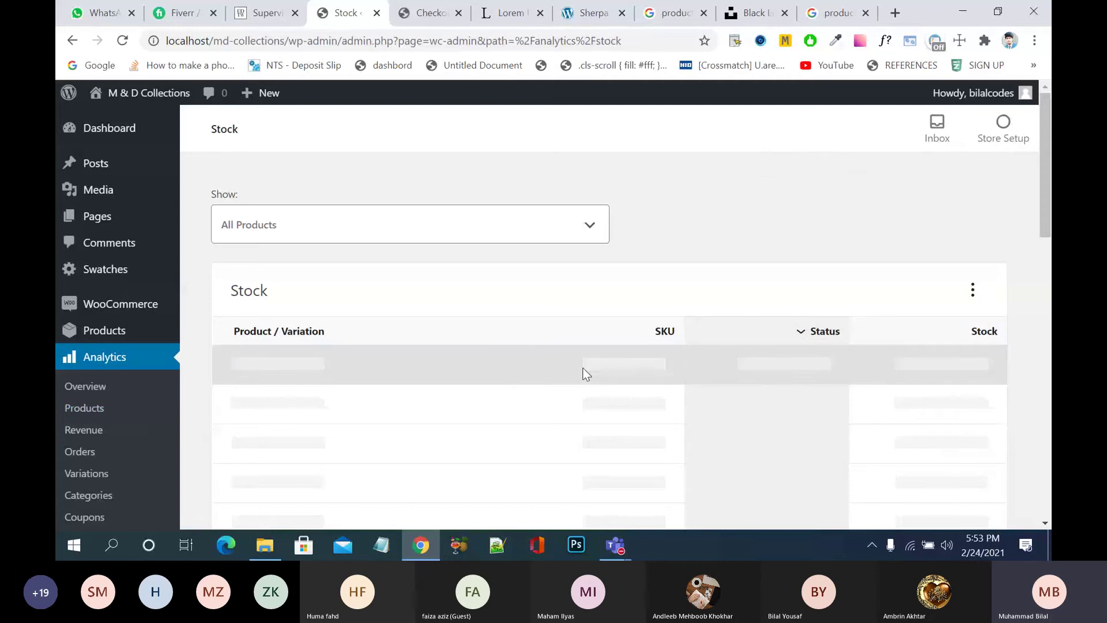
pyautogui.scroll(-2, 584, 375)
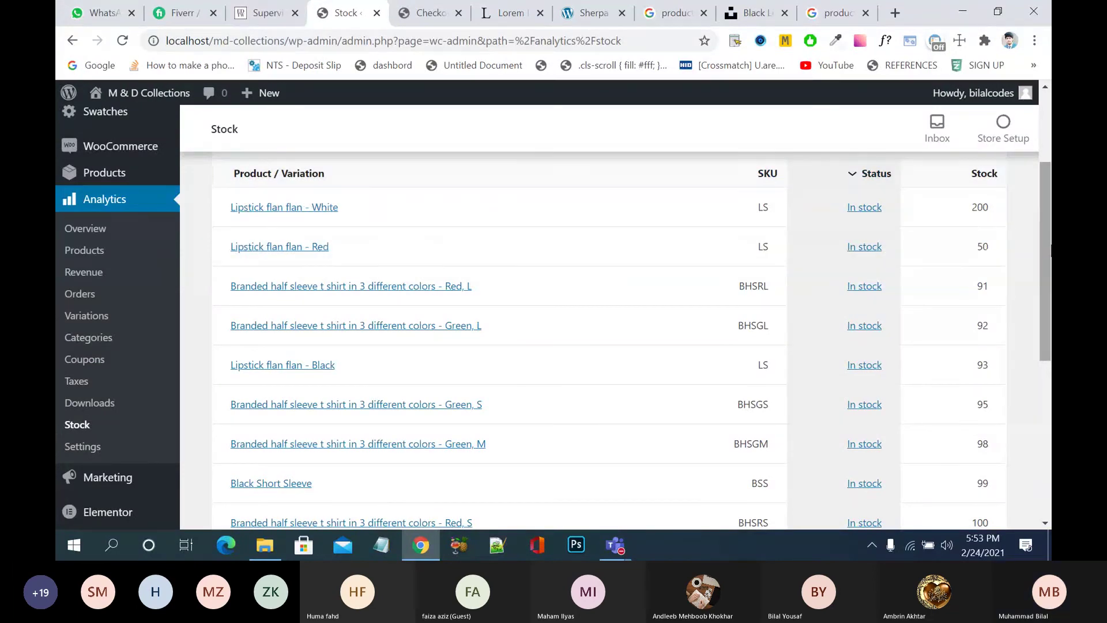
pyautogui.scroll(1, 990, 225)
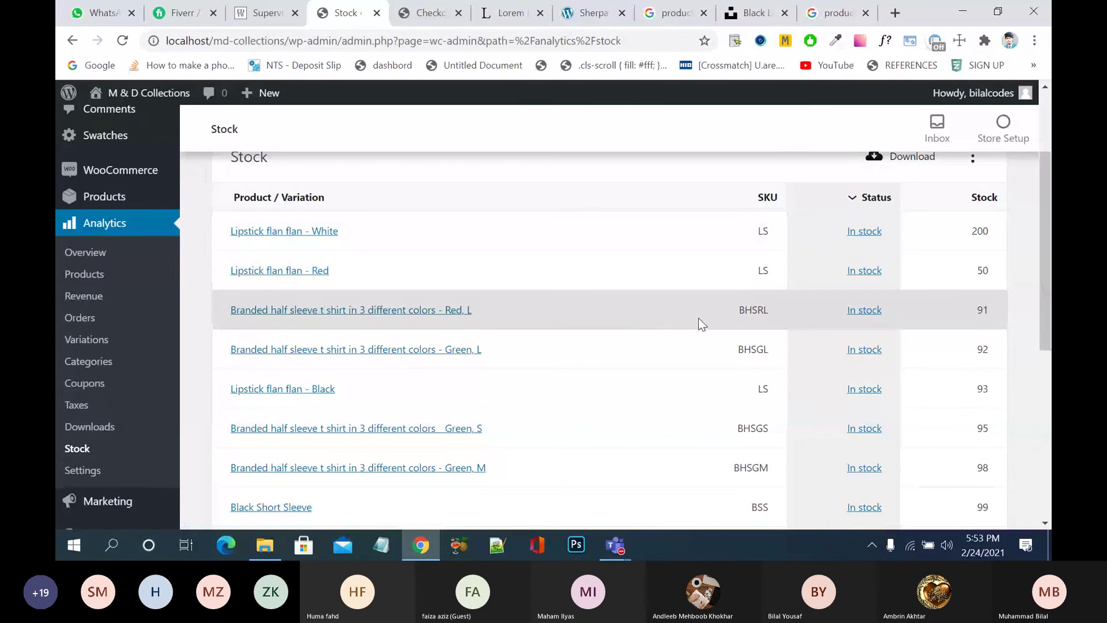
pyautogui.scroll(-1, 699, 318)
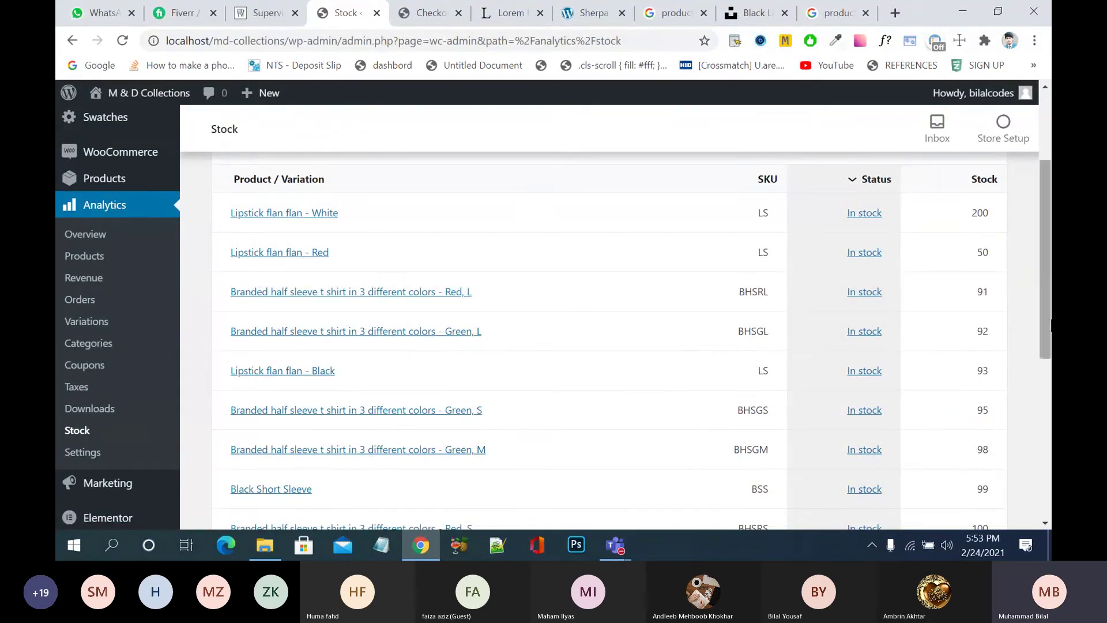
pyautogui.scroll(2, 924, 309)
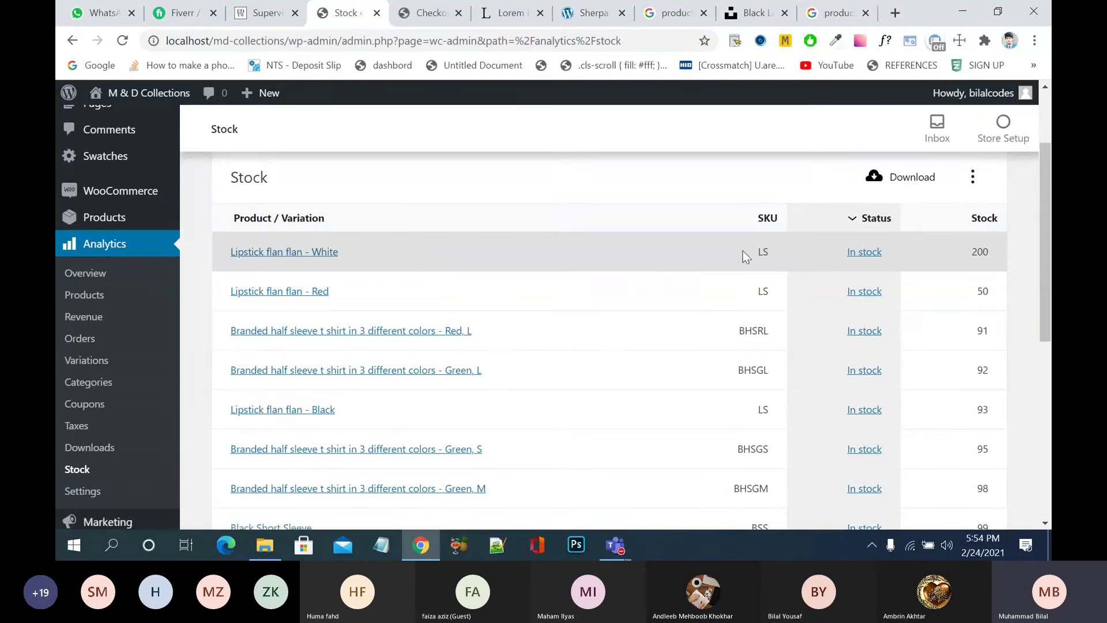
pyautogui.scroll(-2, 707, 303)
pyautogui.scroll(-3, 701, 305)
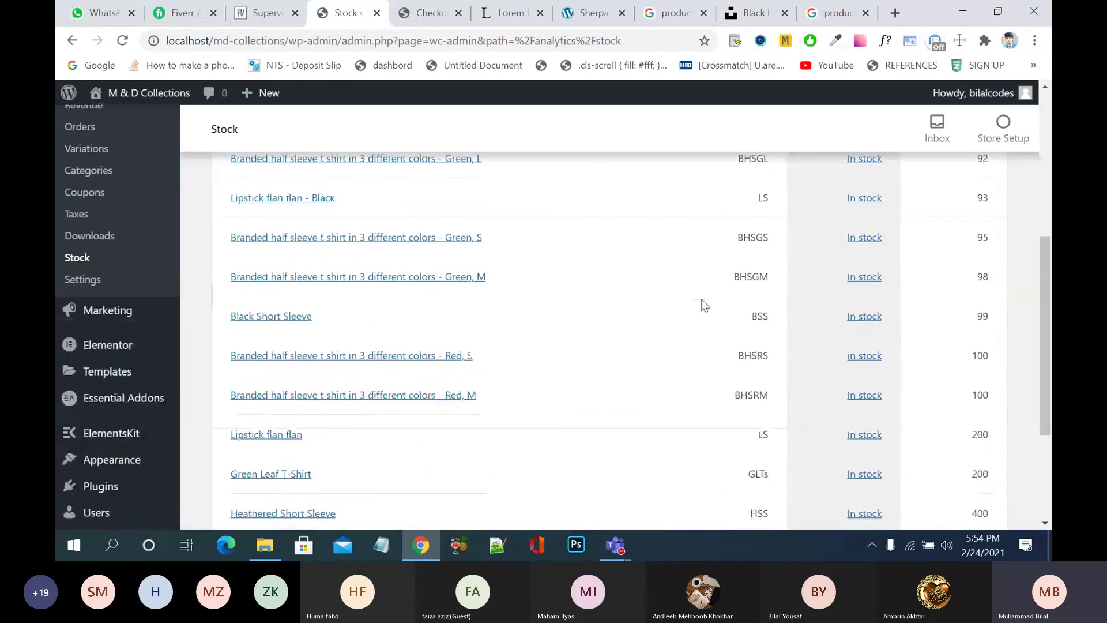
pyautogui.scroll(-2, 692, 362)
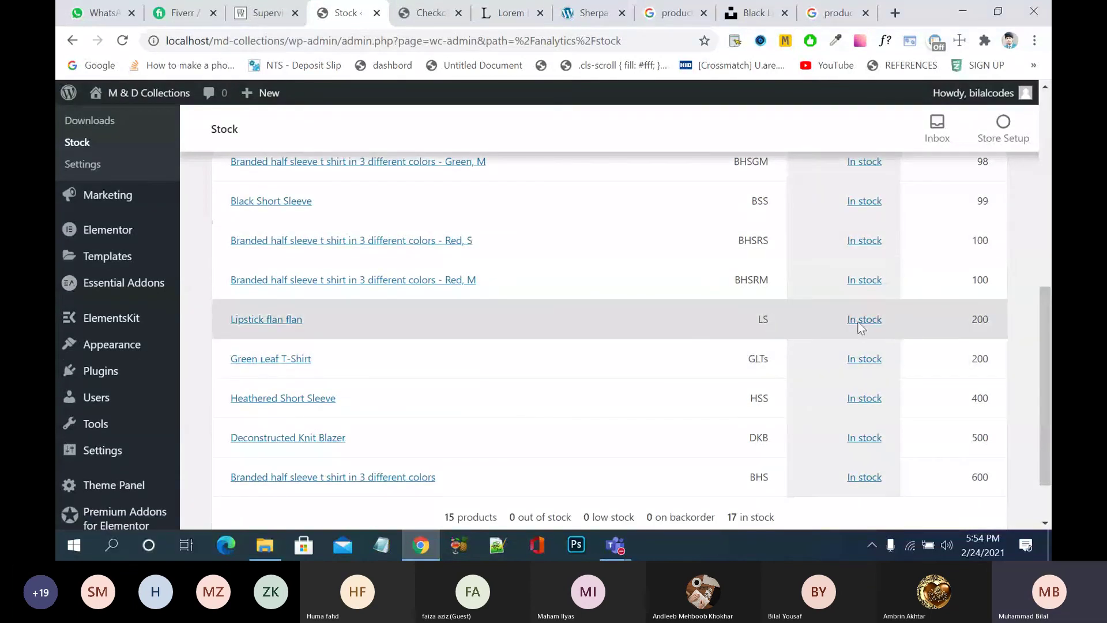
pyautogui.scroll(-1, 601, 344)
pyautogui.scroll(12, 601, 344)
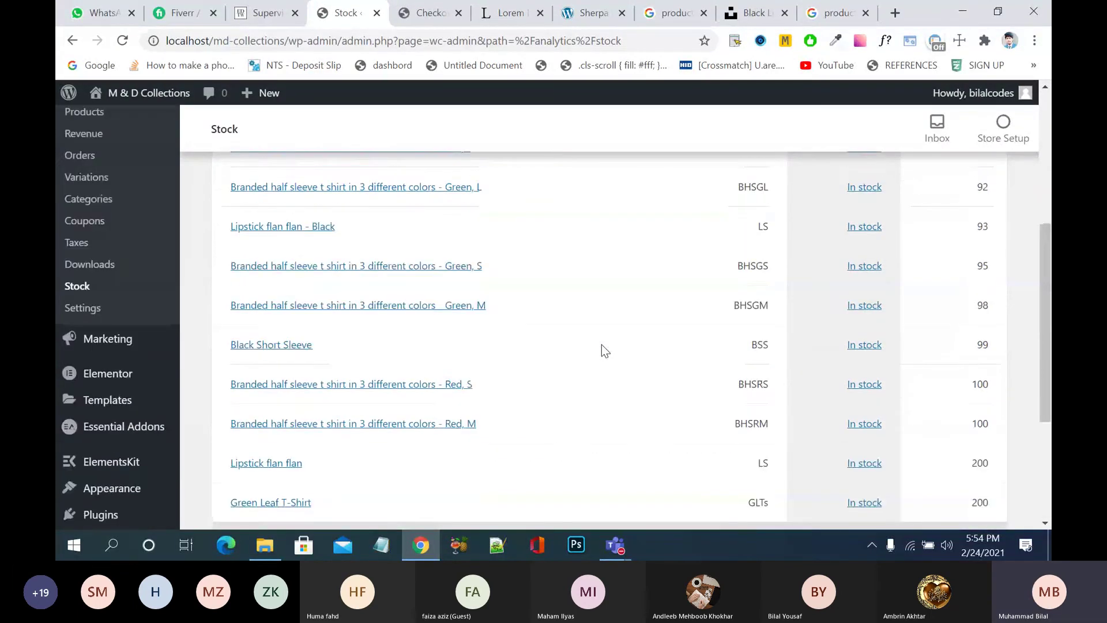
pyautogui.scroll(-3, 107, 404)
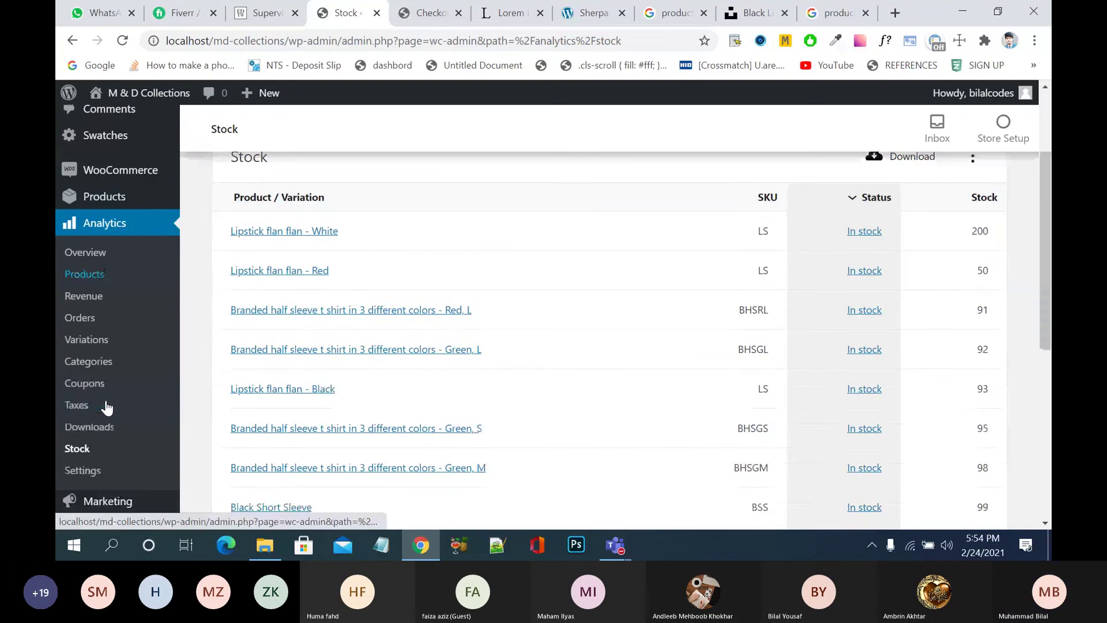
# - Open the Downloads report, scroll past its empty chart, then go to Analytics Settings
pyautogui.click(103, 380)
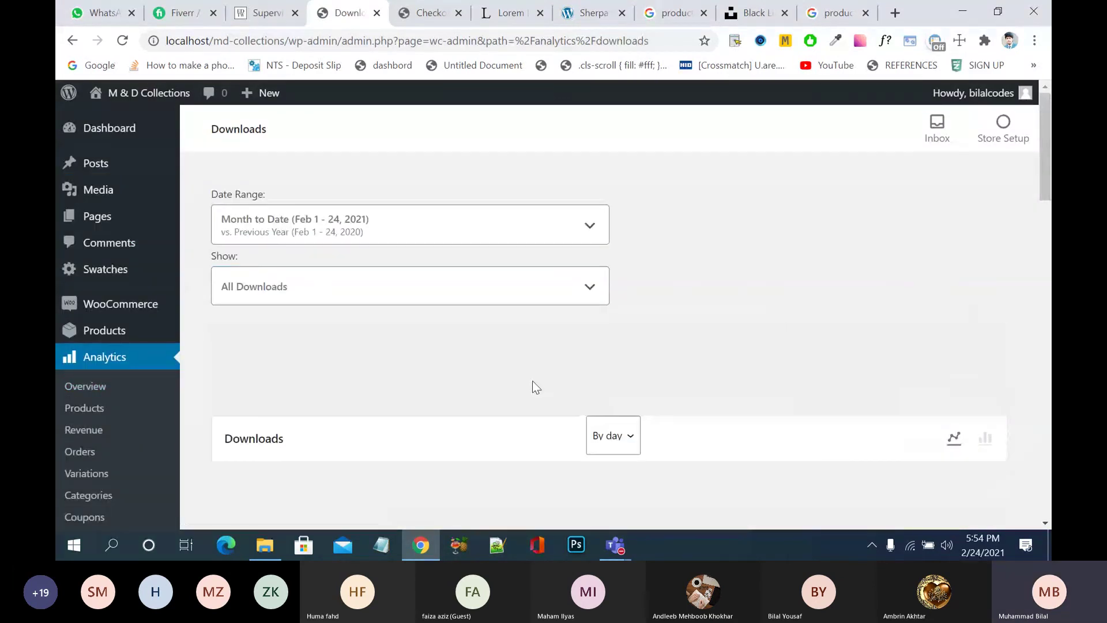
pyautogui.scroll(-2, 531, 380)
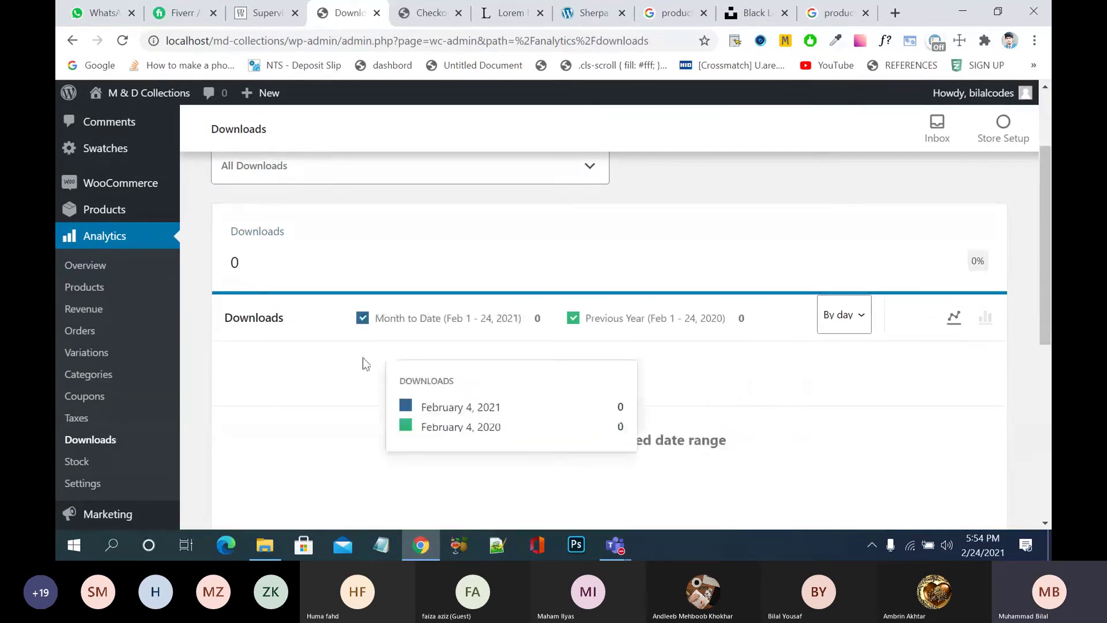
pyautogui.scroll(-1, 133, 436)
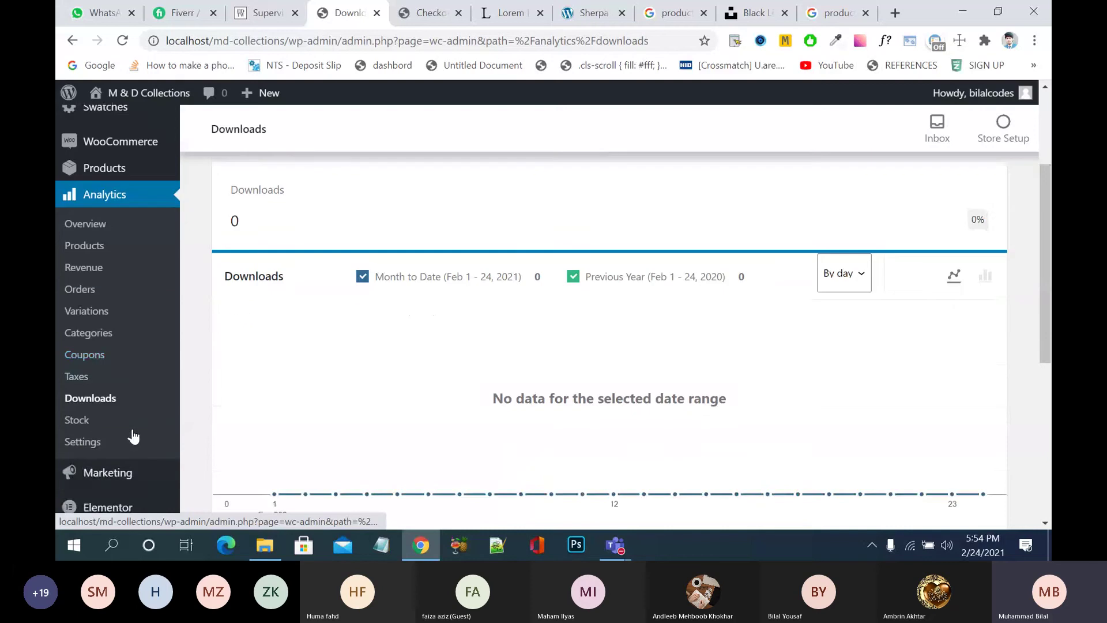
pyautogui.scroll(-1, 133, 437)
pyautogui.click(83, 404)
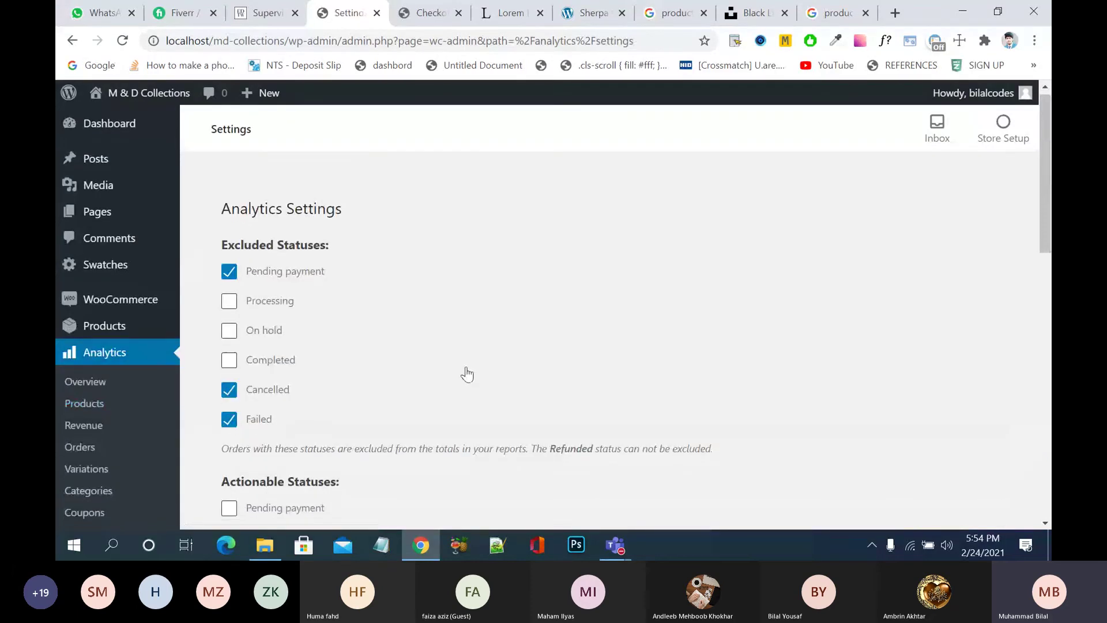
# - Review Analytics Settings: actionable statuses Processing and On hold, default range Month to Date
pyautogui.scroll(-1, 466, 373)
pyautogui.scroll(-2, 462, 352)
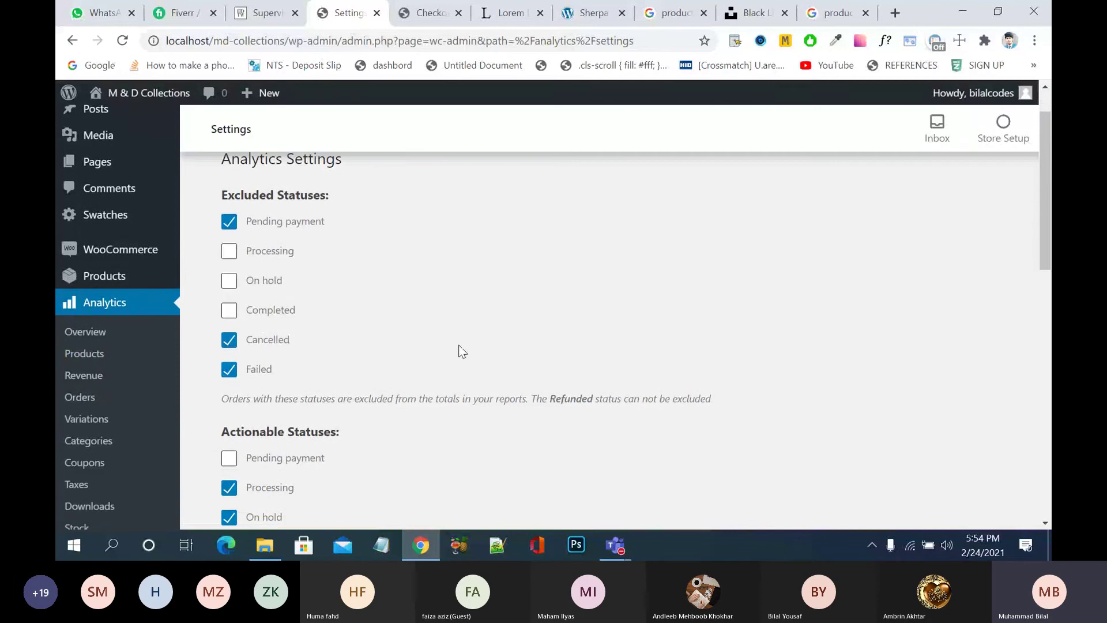
pyautogui.scroll(1, 462, 351)
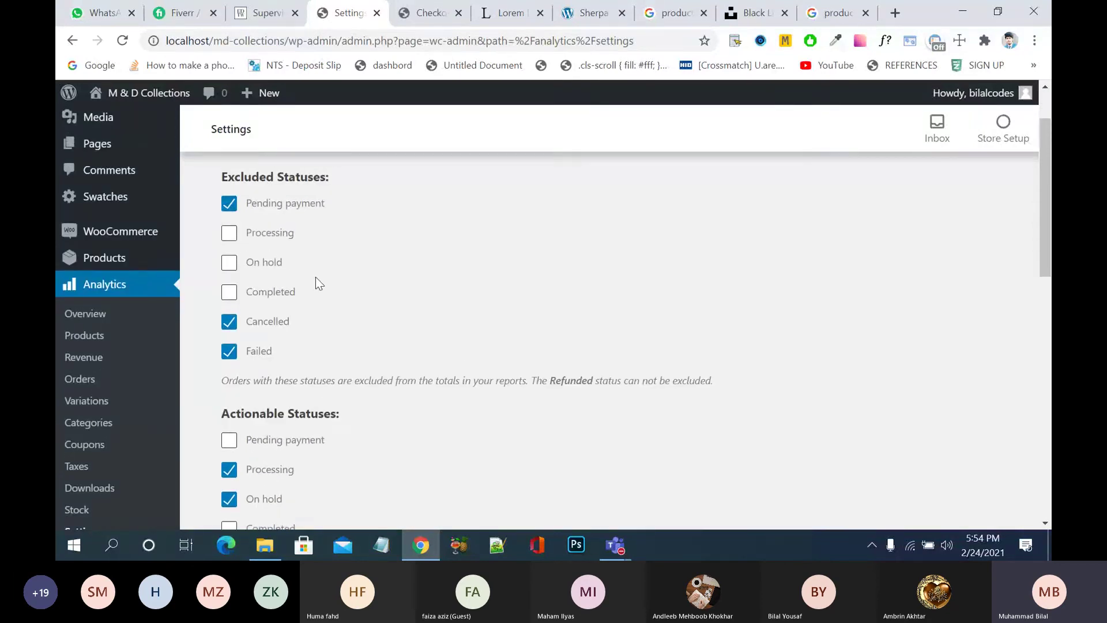
pyautogui.scroll(-1, 409, 300)
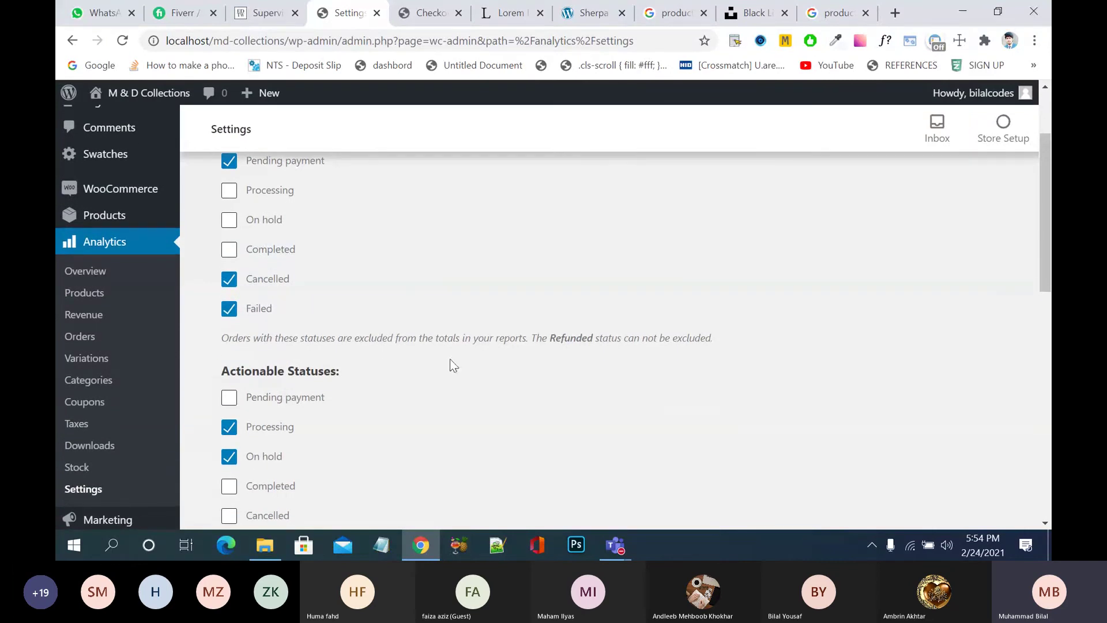
pyautogui.scroll(-1, 450, 360)
pyautogui.scroll(-1, 451, 360)
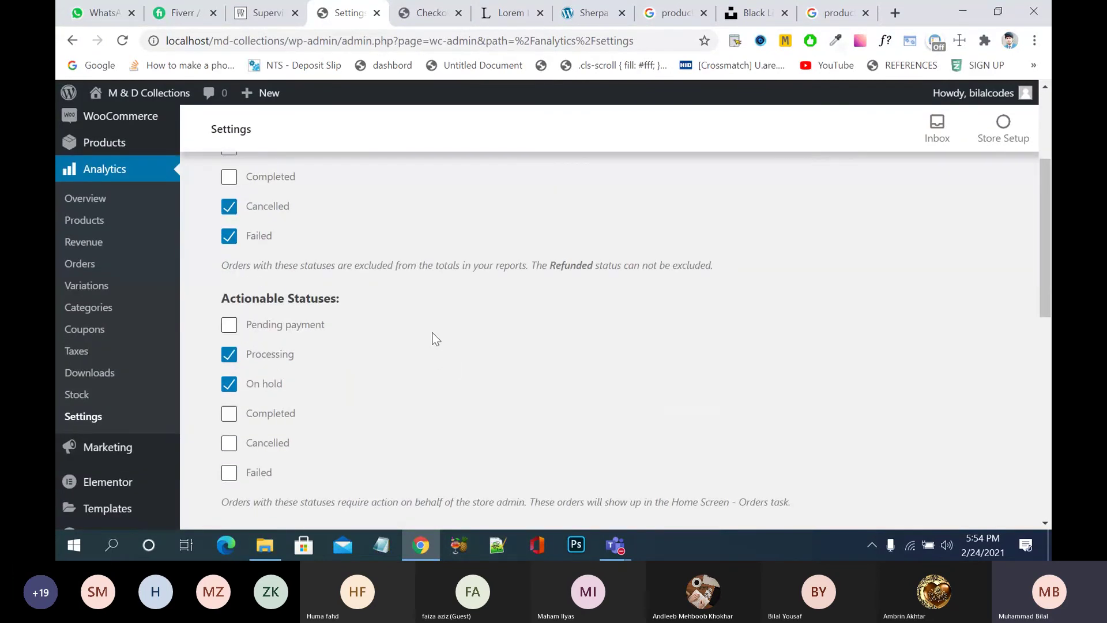
pyautogui.scroll(3, 410, 297)
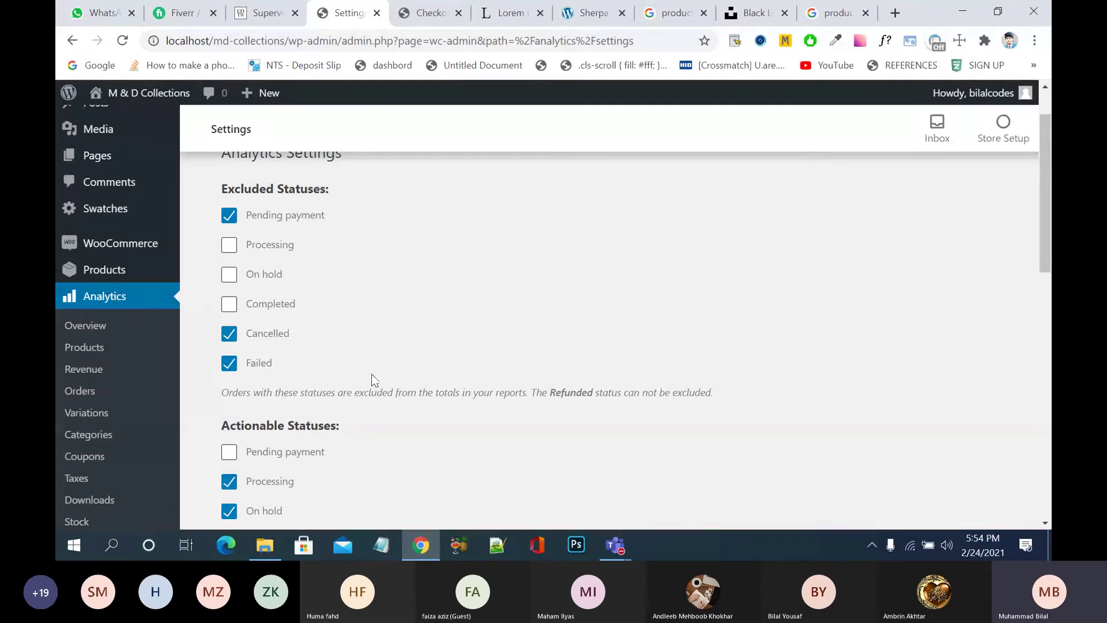
pyautogui.scroll(-3, 449, 394)
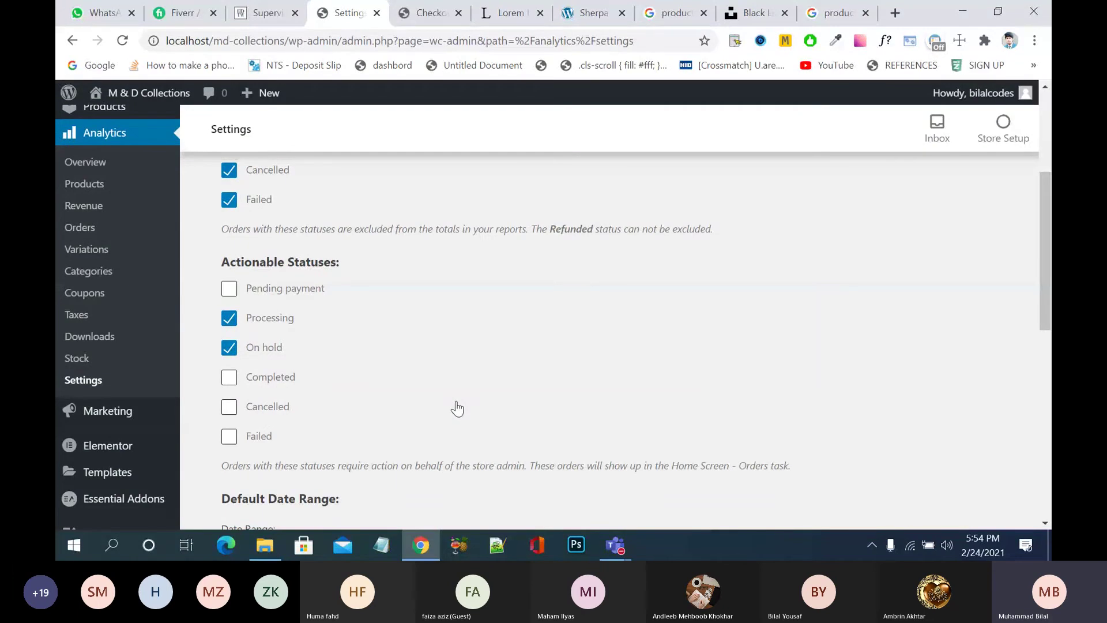
pyautogui.scroll(-1, 457, 408)
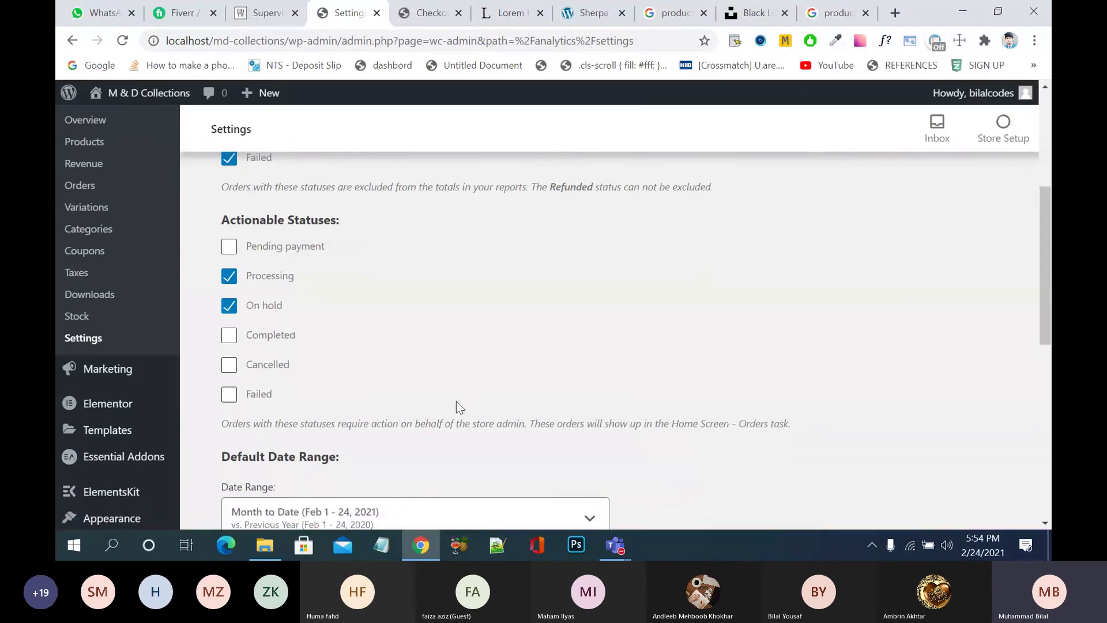
pyautogui.scroll(-1, 456, 402)
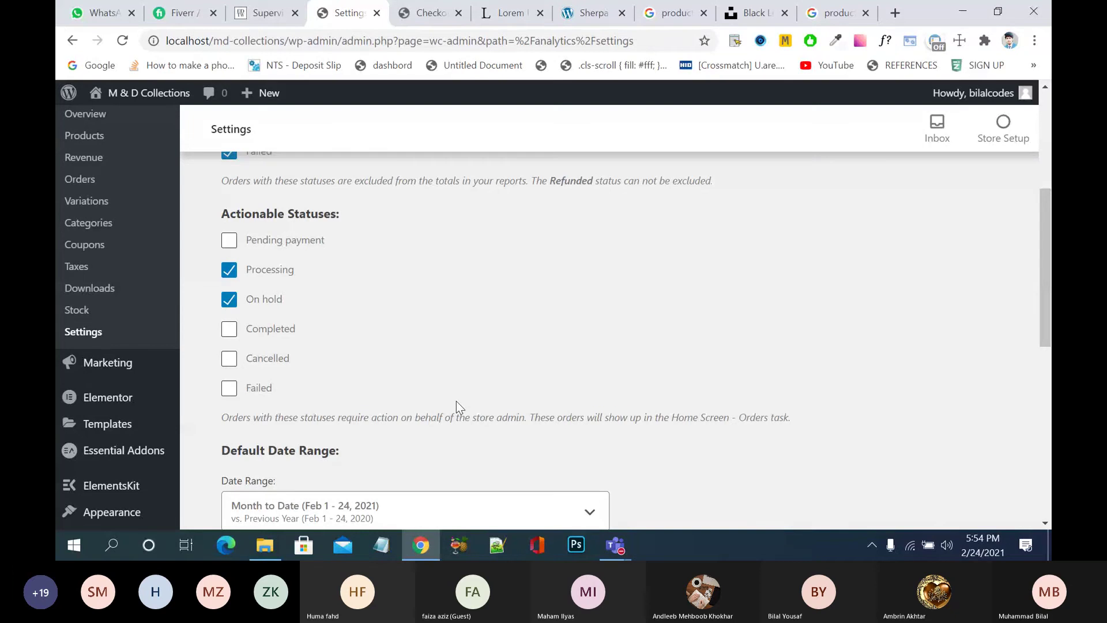
pyautogui.scroll(-4, 457, 405)
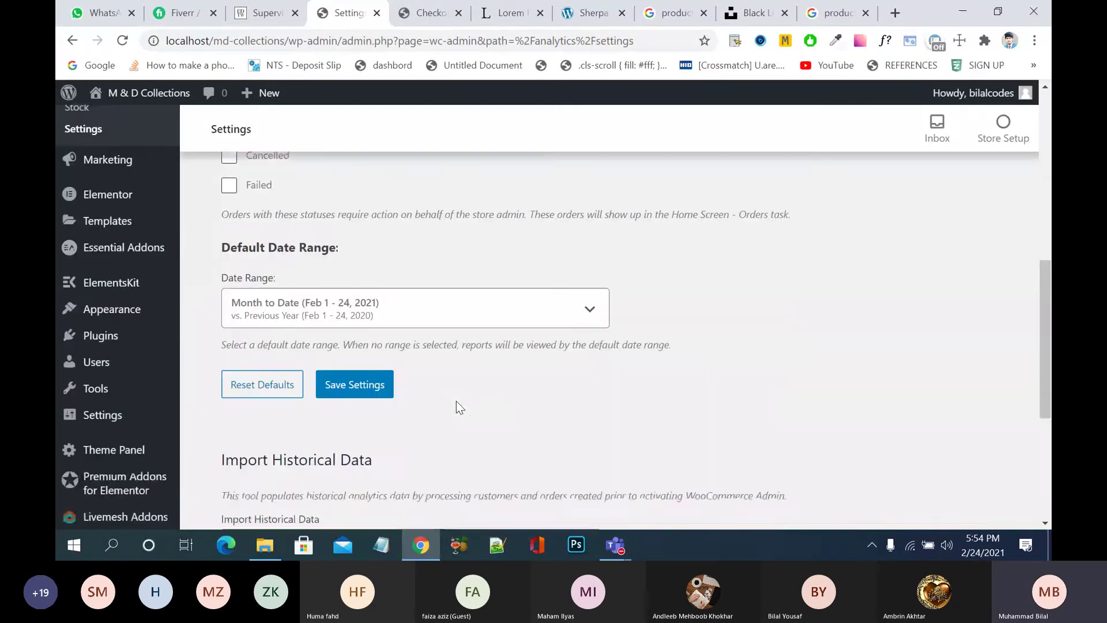
pyautogui.scroll(-5, 456, 407)
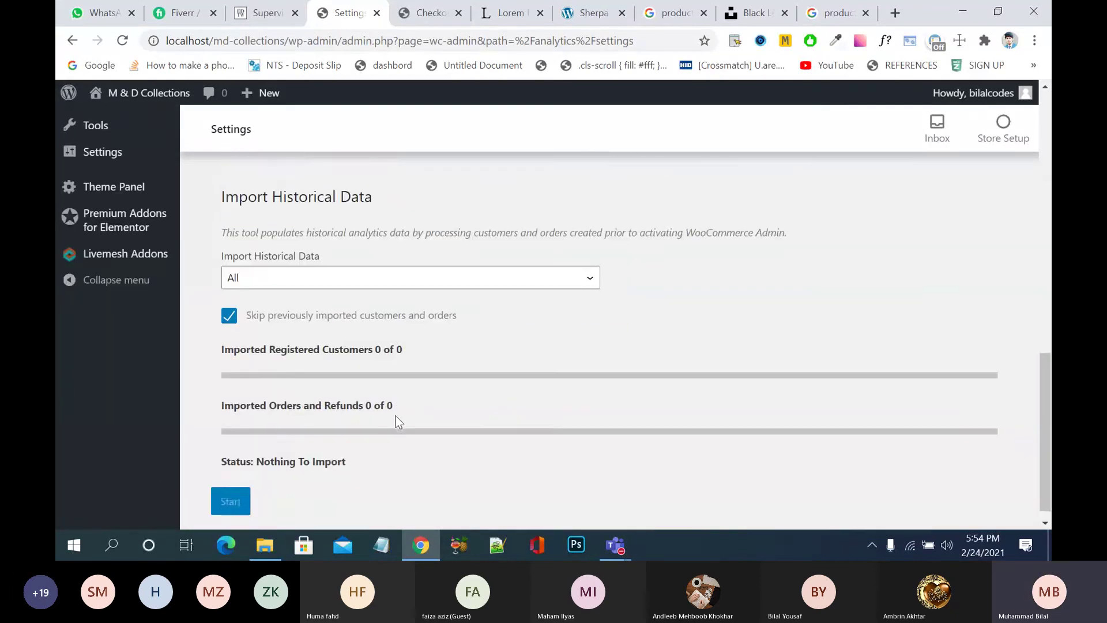
pyautogui.scroll(-1, 398, 421)
pyautogui.scroll(1, 398, 421)
pyautogui.scroll(5, 398, 423)
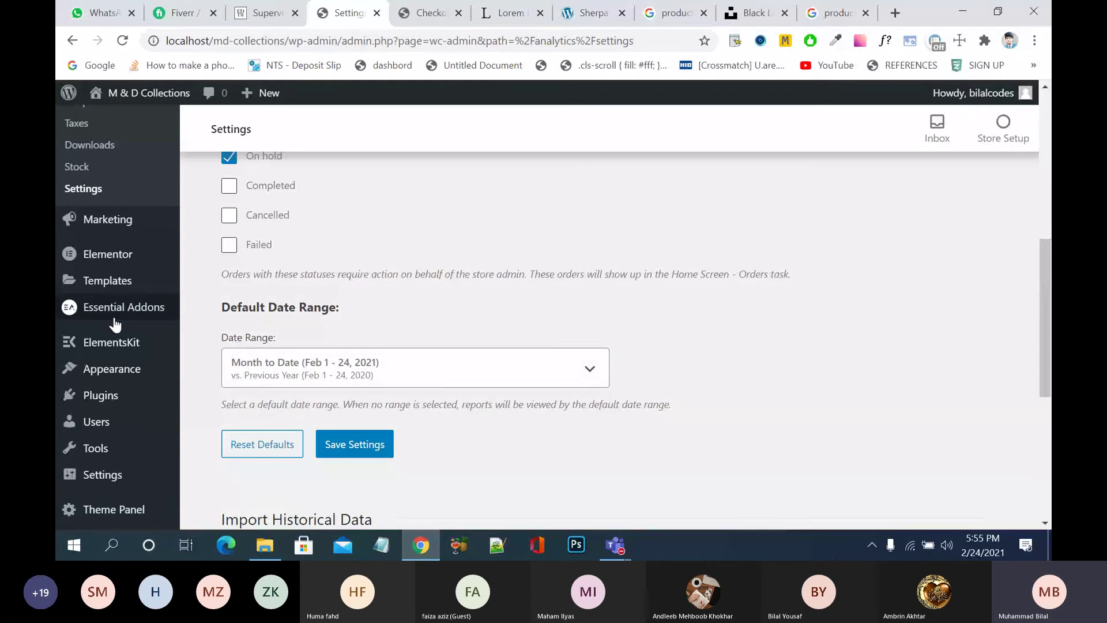
pyautogui.scroll(-4, 115, 326)
pyautogui.scroll(6, 123, 346)
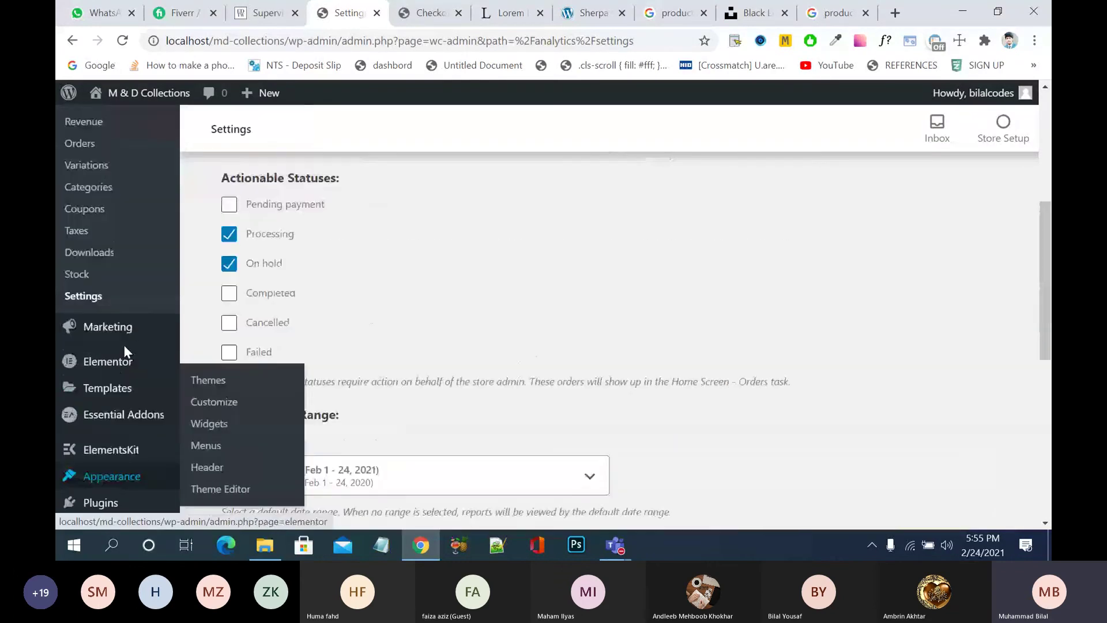
pyautogui.scroll(-1, 124, 349)
pyautogui.scroll(2, 124, 348)
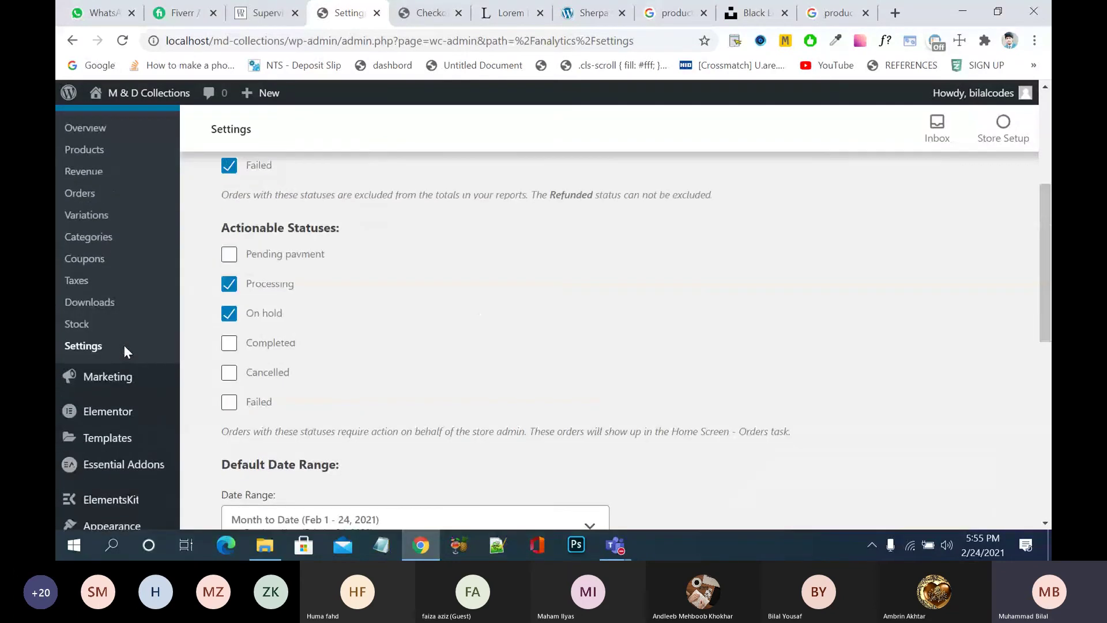
pyautogui.scroll(1, 123, 345)
pyautogui.scroll(2, 124, 353)
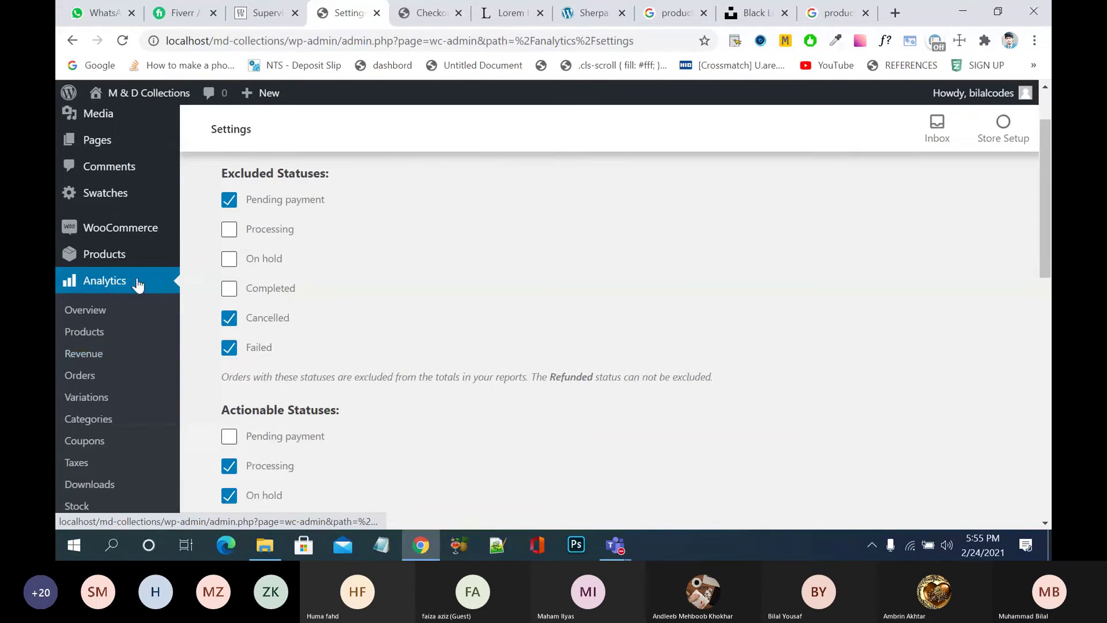
pyautogui.moveTo(150, 225)
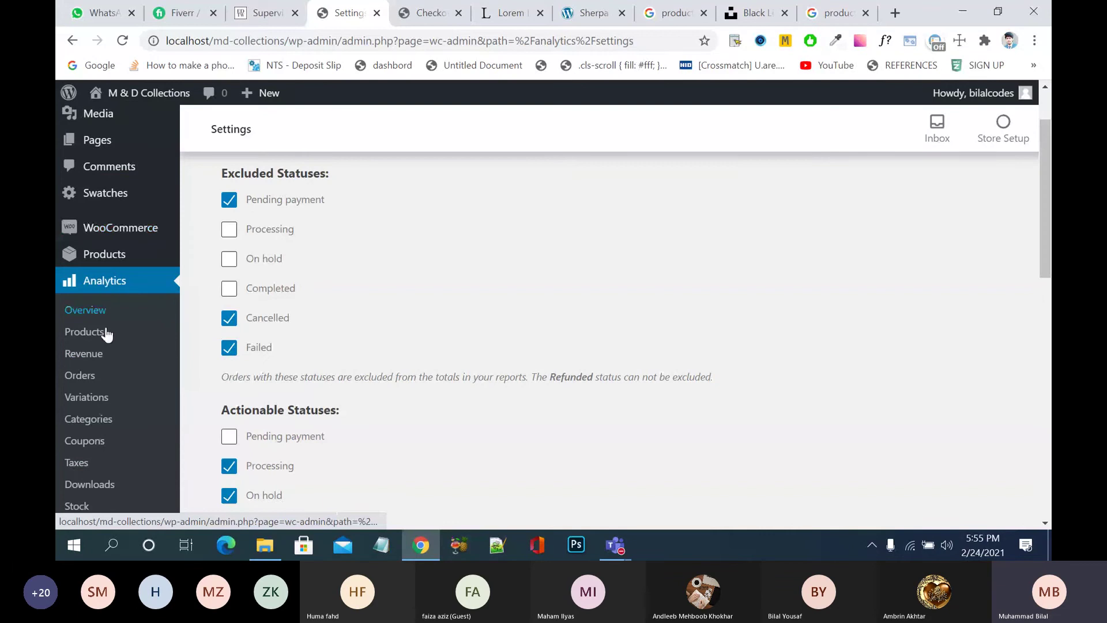
pyautogui.scroll(-4, 110, 334)
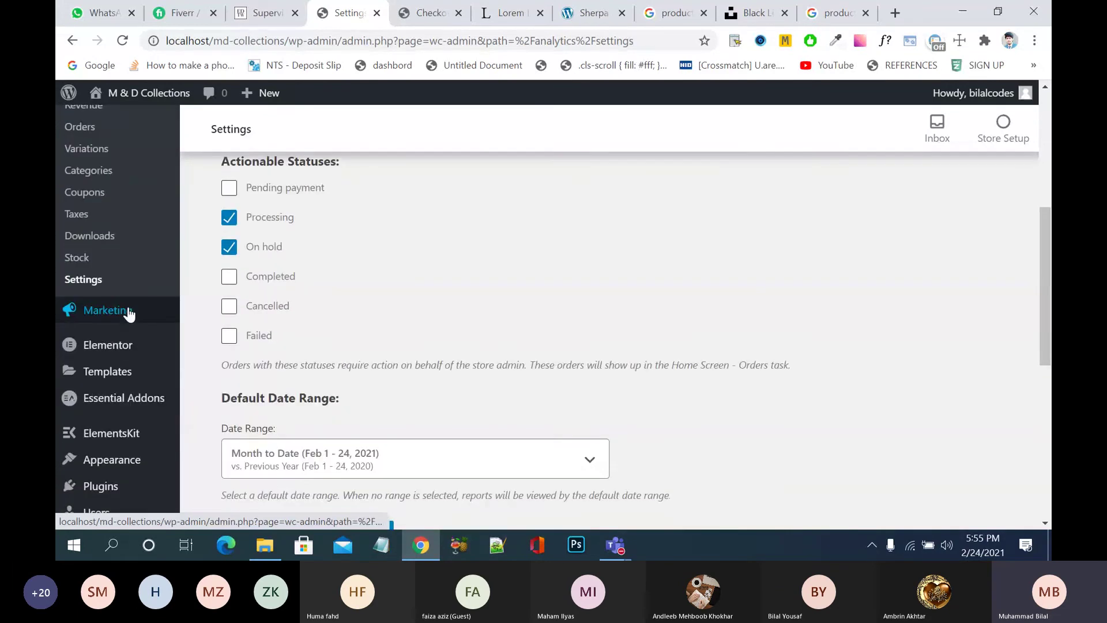
# - Go to Marketing > Coupons, which lists no coupons yet
pyautogui.moveTo(128, 314)
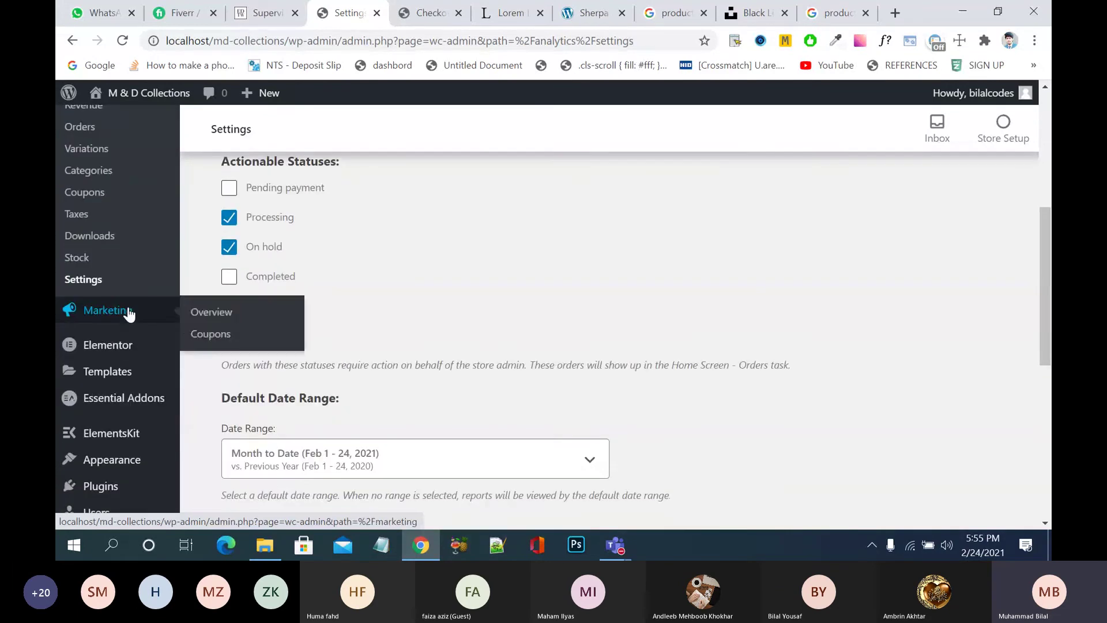
pyautogui.click(212, 334)
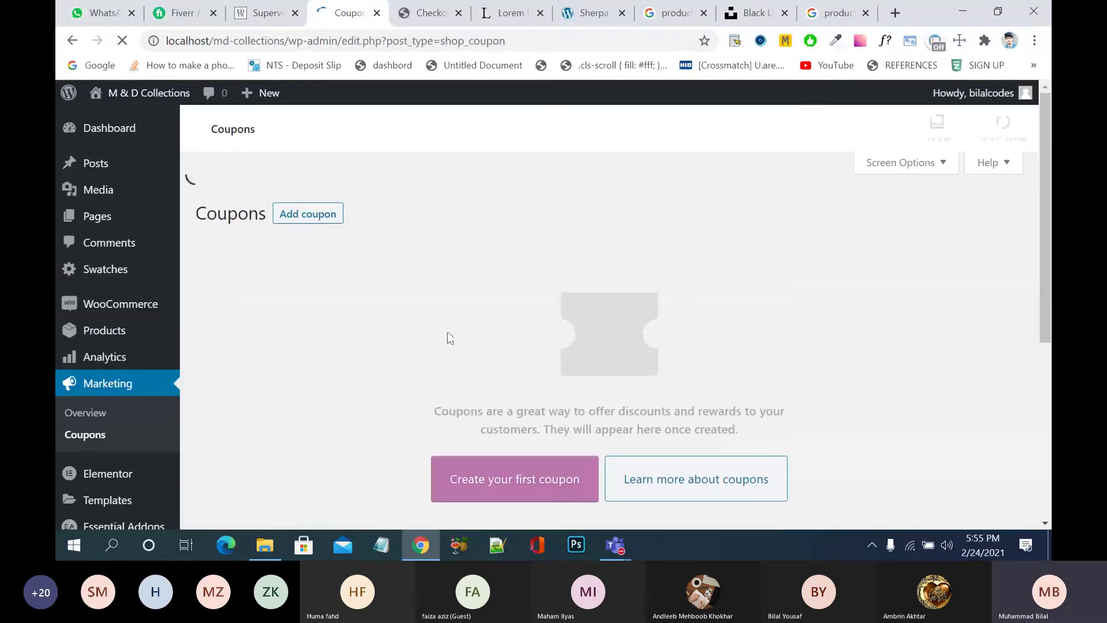
pyautogui.scroll(-5, 448, 335)
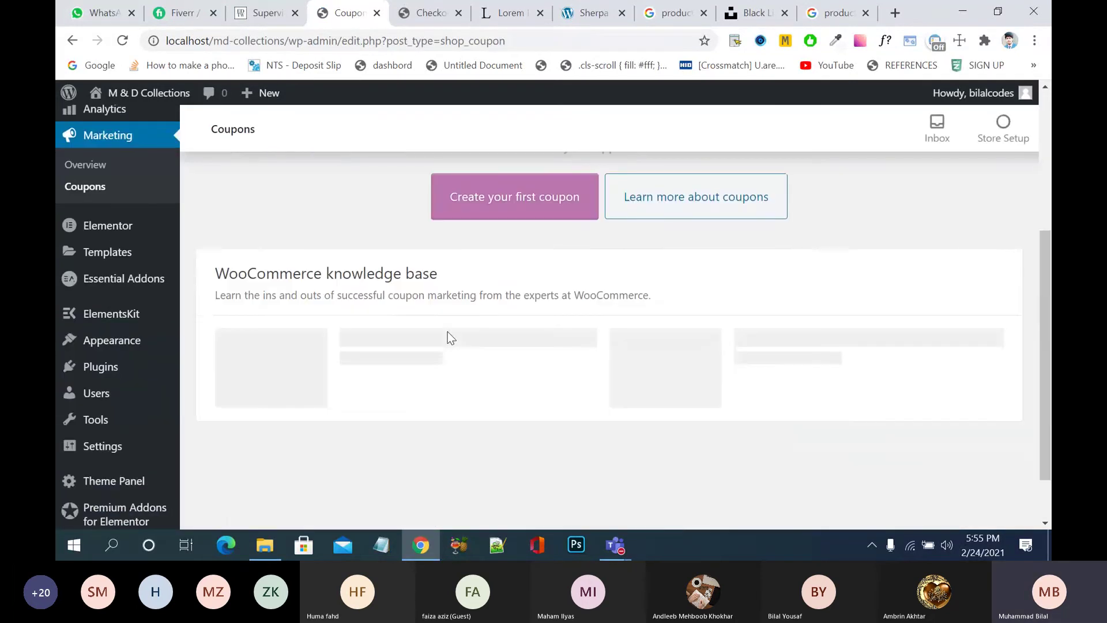
# - Create a new coupon named 'edit gift' with description 'flan flan'
pyautogui.click(527, 221)
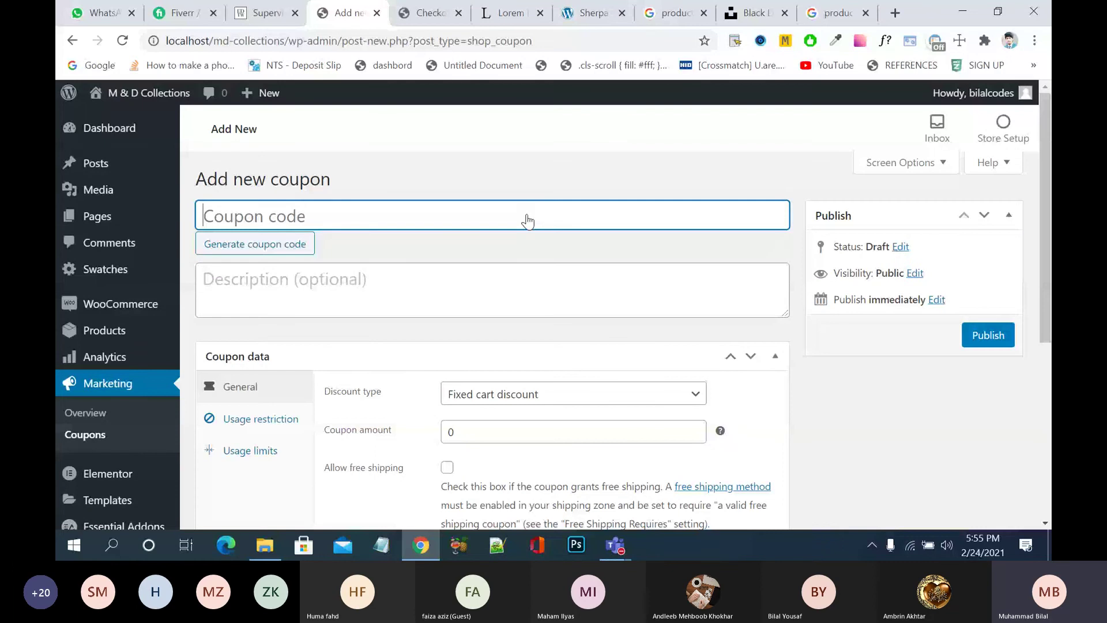
pyautogui.write('edit')
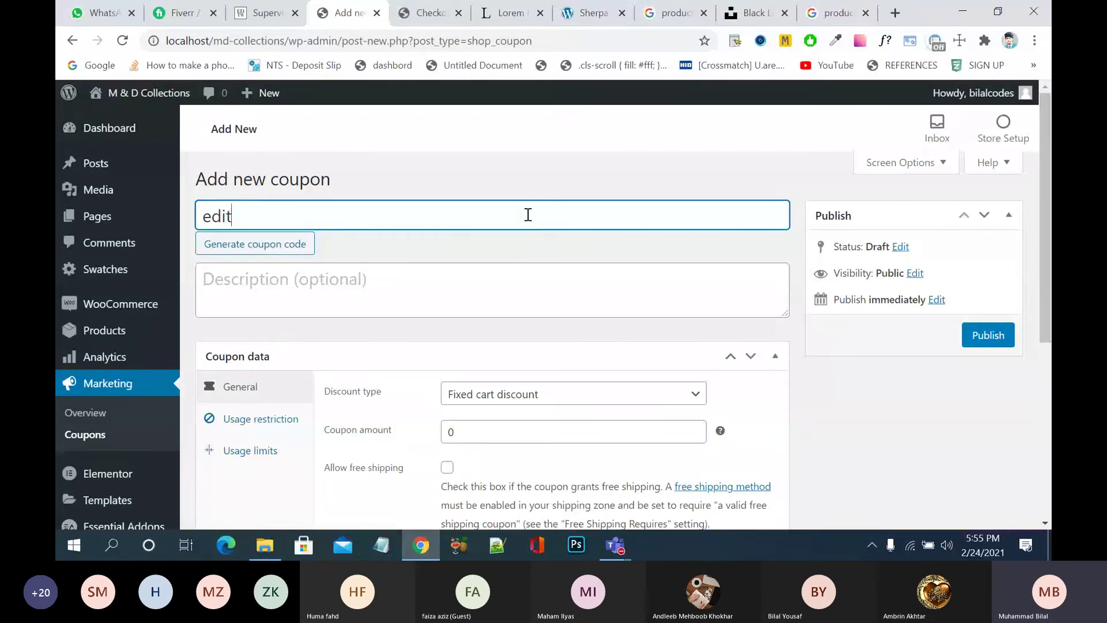
pyautogui.write(' gift')
pyautogui.click(413, 290)
pyautogui.write('flan flan')
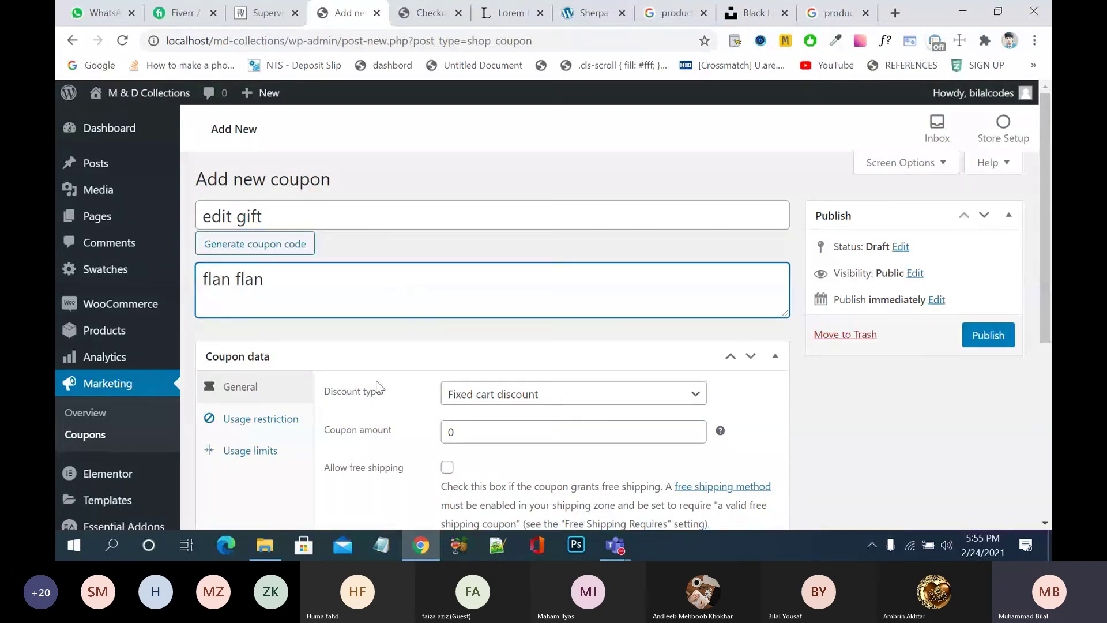
# - Set a Percentage discount of 200 and tick Allow free shipping
pyautogui.scroll(-2, 381, 387)
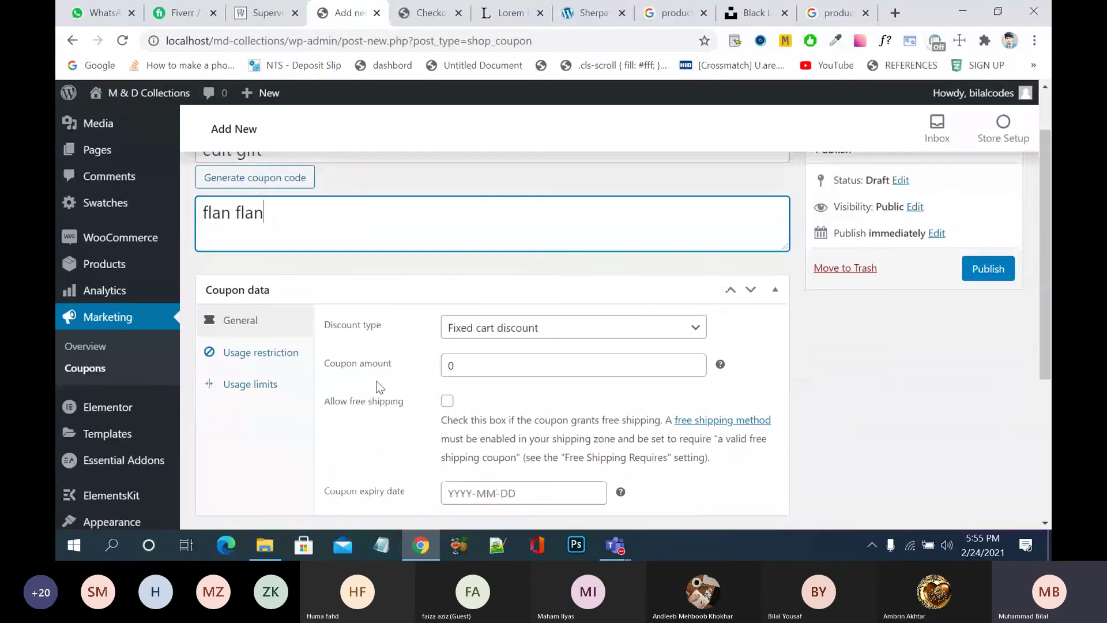
pyautogui.click(508, 325)
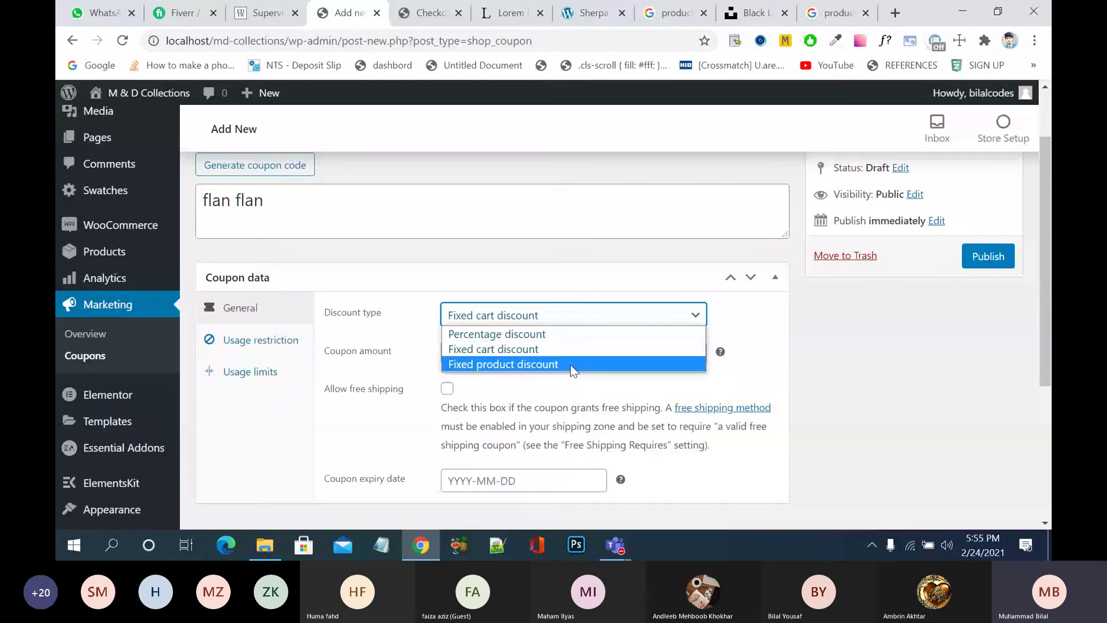
pyautogui.click(577, 334)
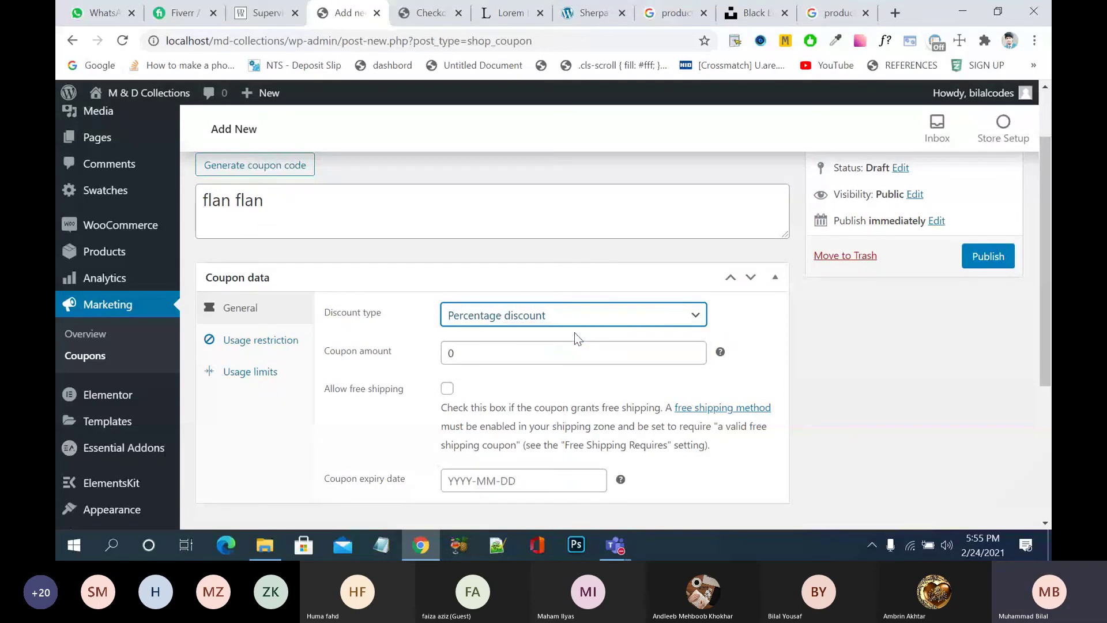
pyautogui.click(569, 350)
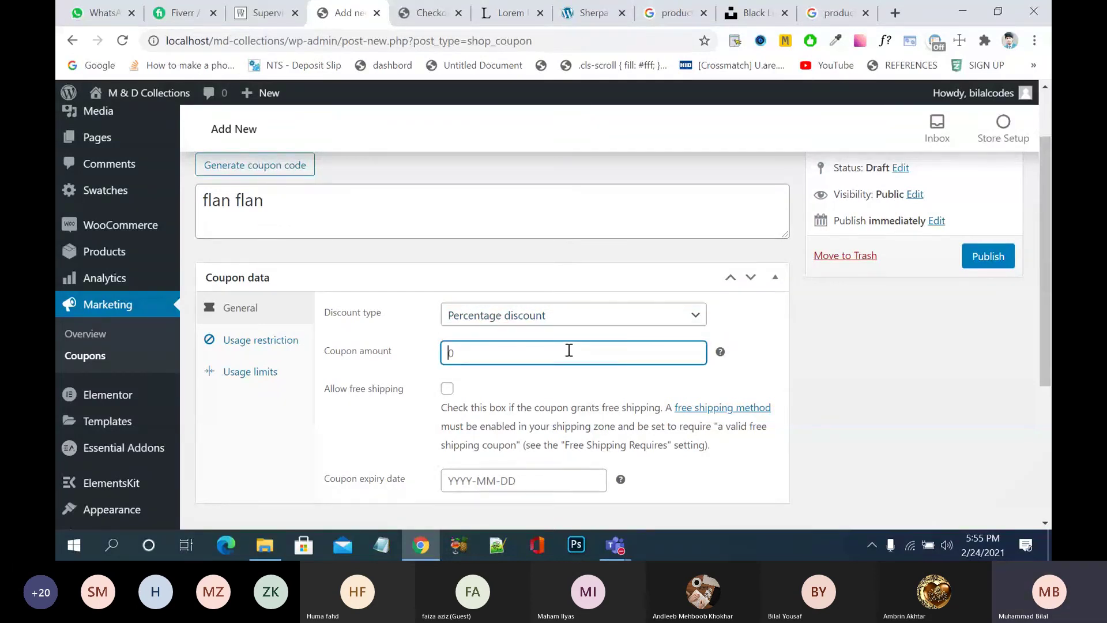
pyautogui.write('100')
pyautogui.press('BackSpace')
pyautogui.press('BackSpace')
pyautogui.press('BackSpace')
pyautogui.write('200')
pyautogui.moveTo(722, 353)
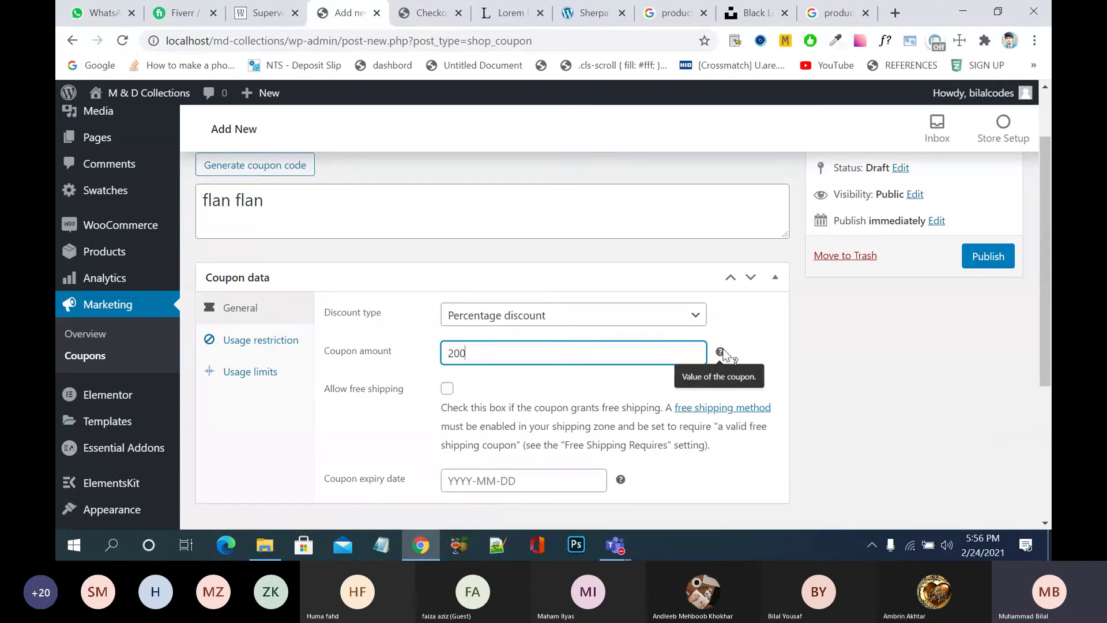
pyautogui.click(449, 391)
pyautogui.scroll(-2, 597, 404)
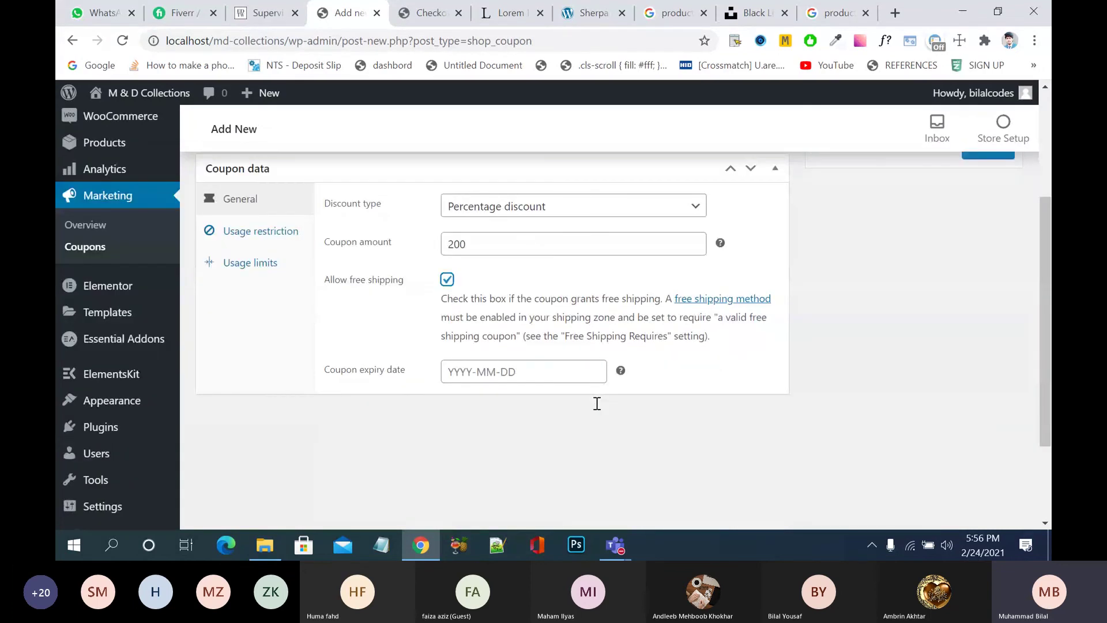
pyautogui.scroll(3, 674, 414)
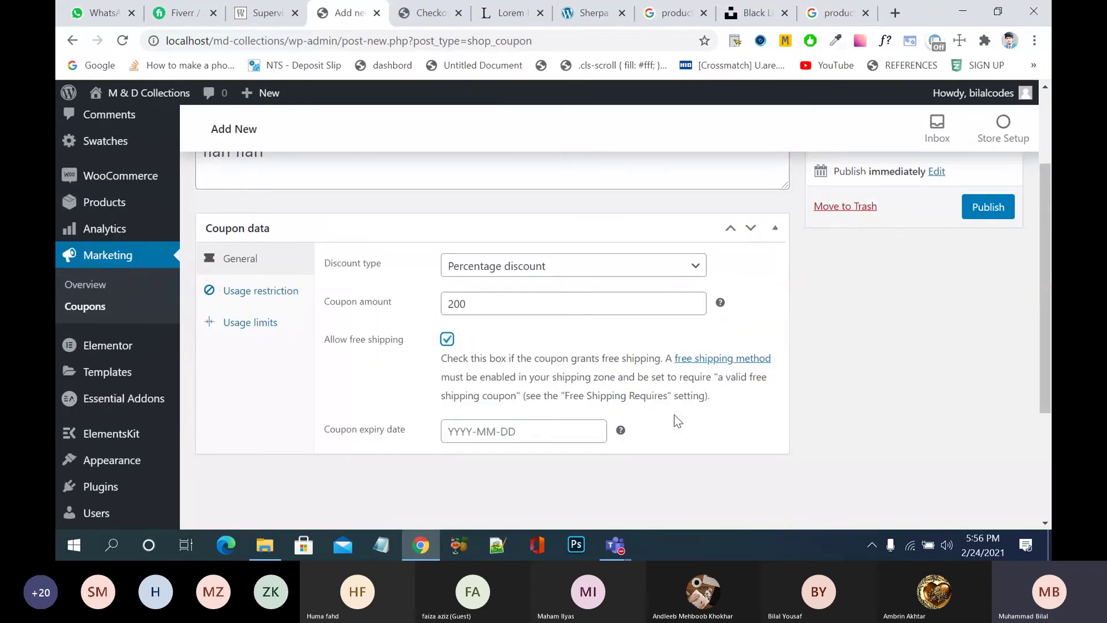
pyautogui.scroll(-1, 673, 415)
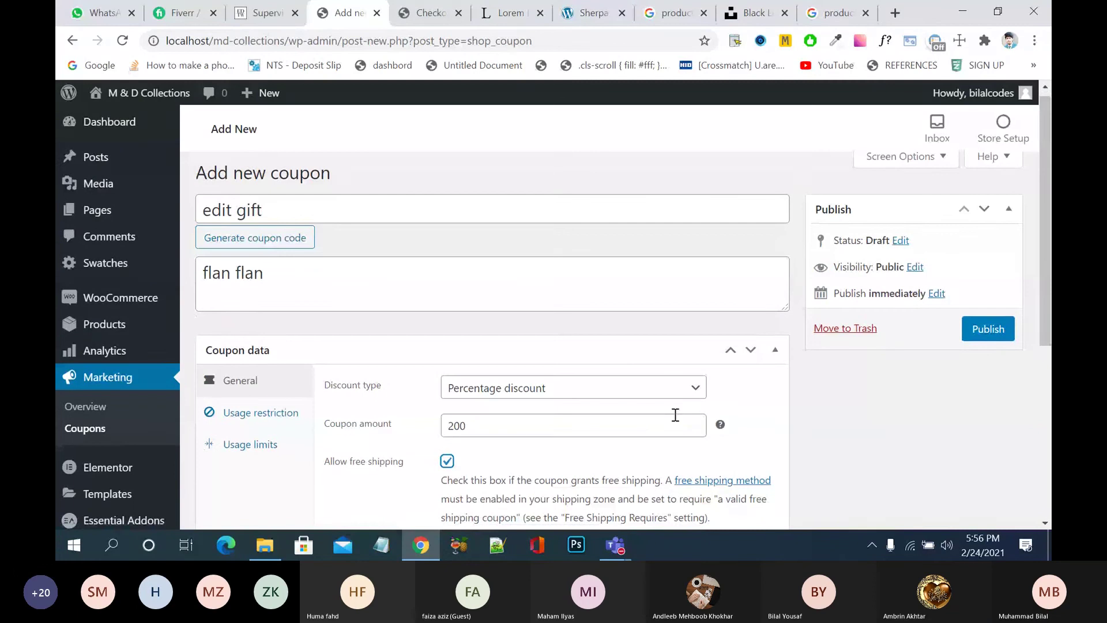
# - In Usage restriction, turn on Individual use only
pyautogui.click(256, 415)
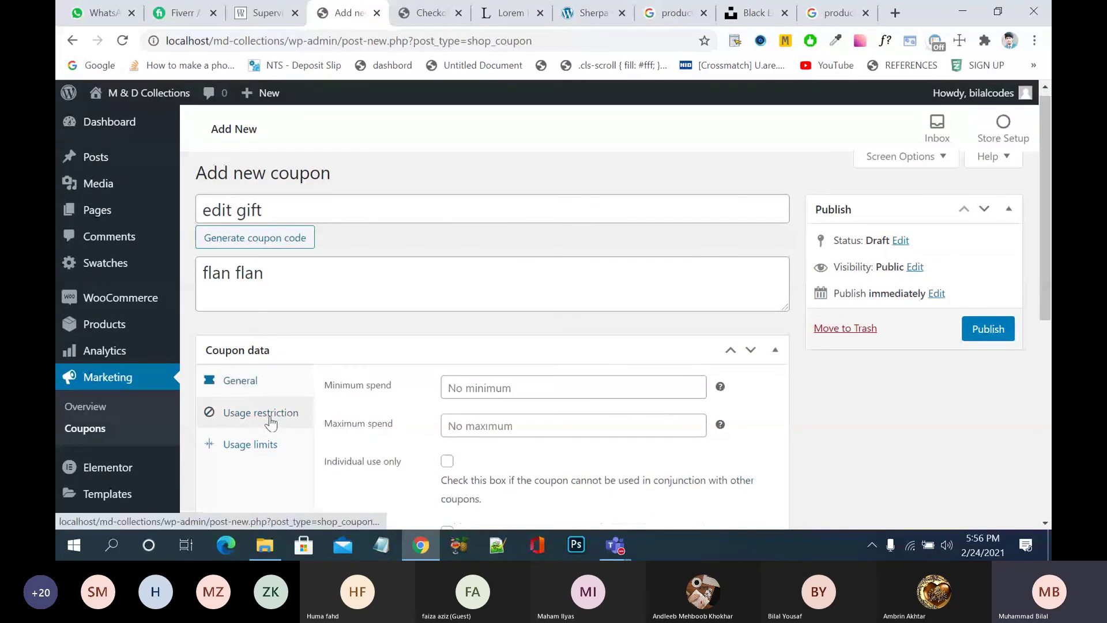
pyautogui.click(523, 384)
pyautogui.click(556, 450)
pyautogui.scroll(-1, 557, 449)
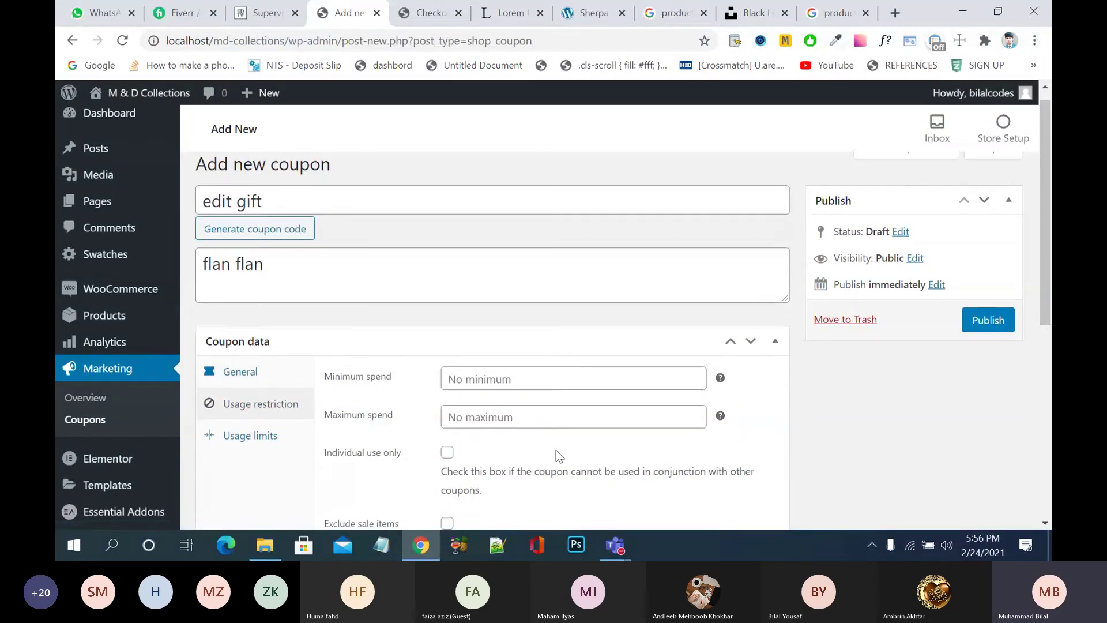
pyautogui.scroll(-1, 556, 455)
pyautogui.scroll(1, 556, 450)
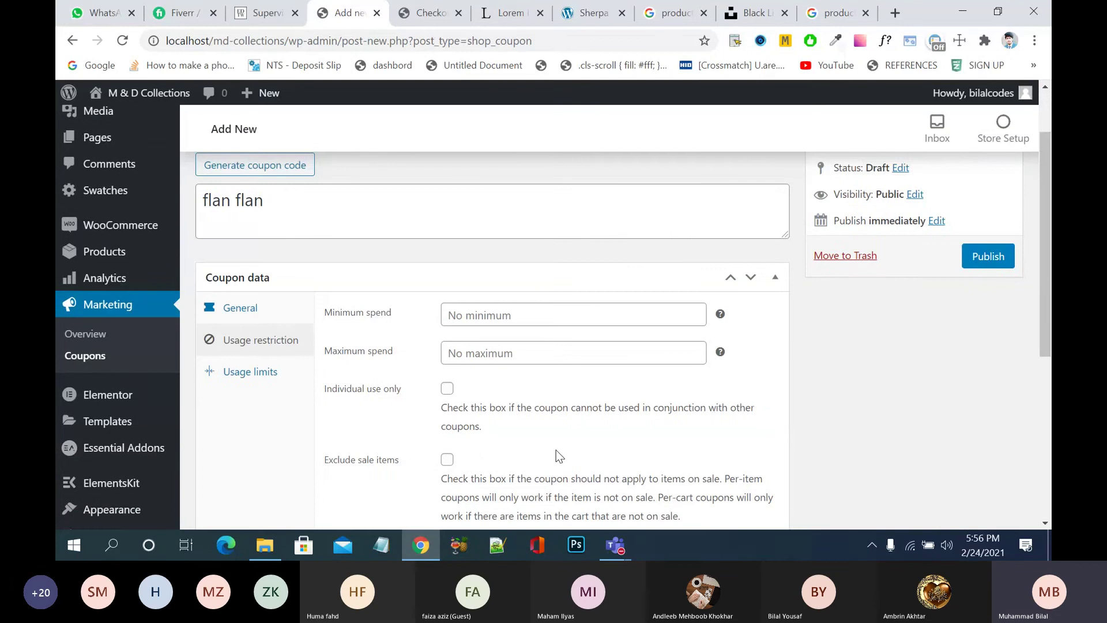
pyautogui.scroll(-1, 565, 442)
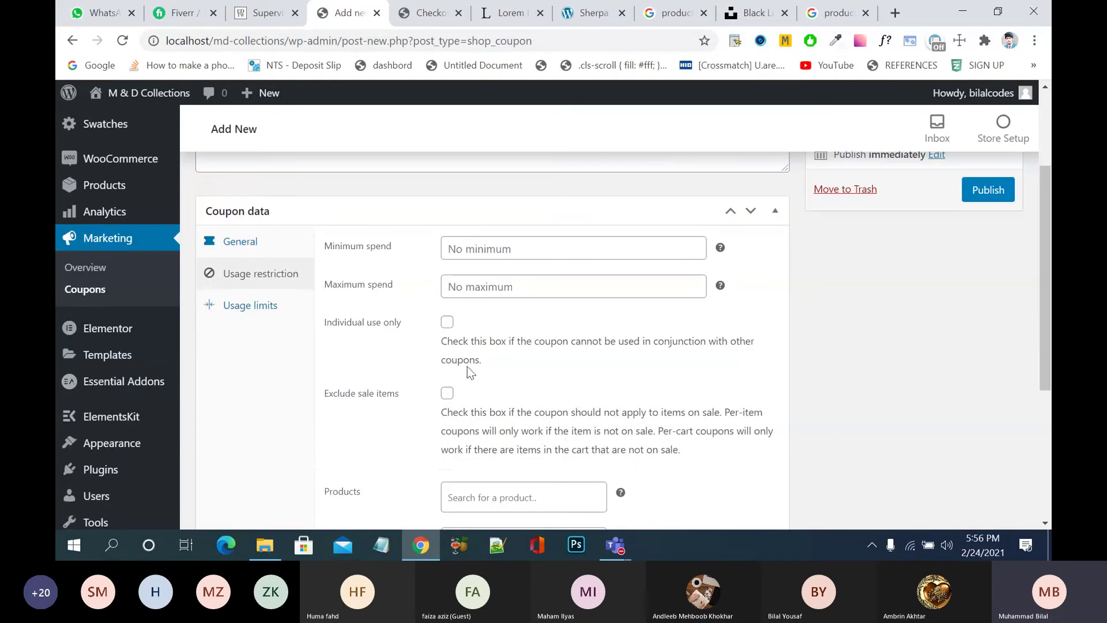
pyautogui.click(447, 322)
pyautogui.click(449, 322)
pyautogui.click(448, 322)
pyautogui.scroll(-2, 473, 344)
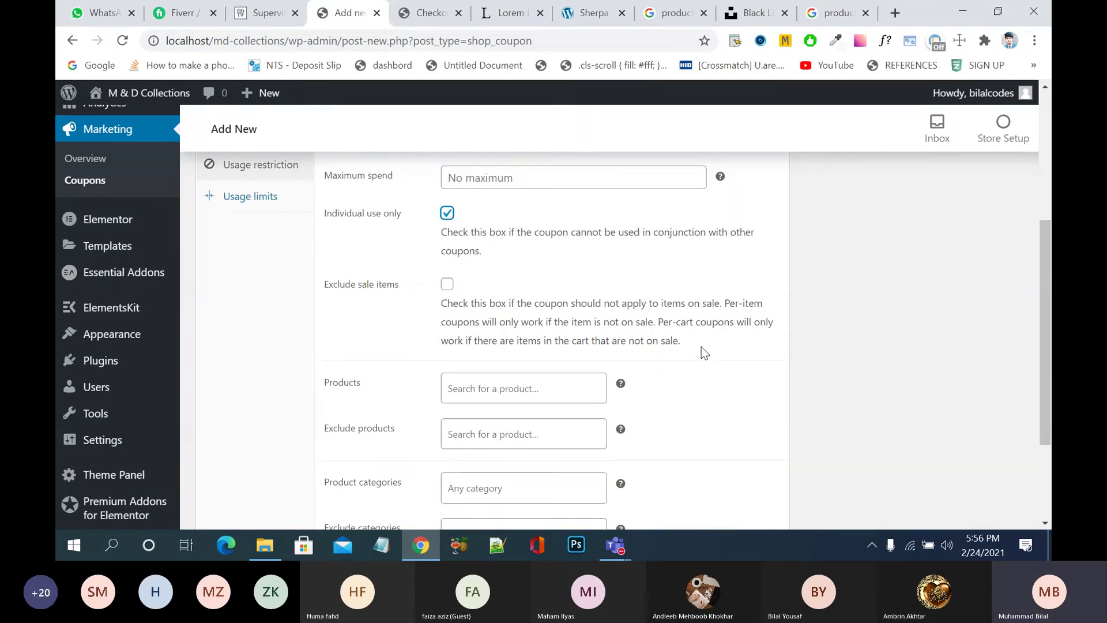
# - Check the Exclude categories and Product categories lists, leaving both unset (Any category)
pyautogui.scroll(-3, 701, 348)
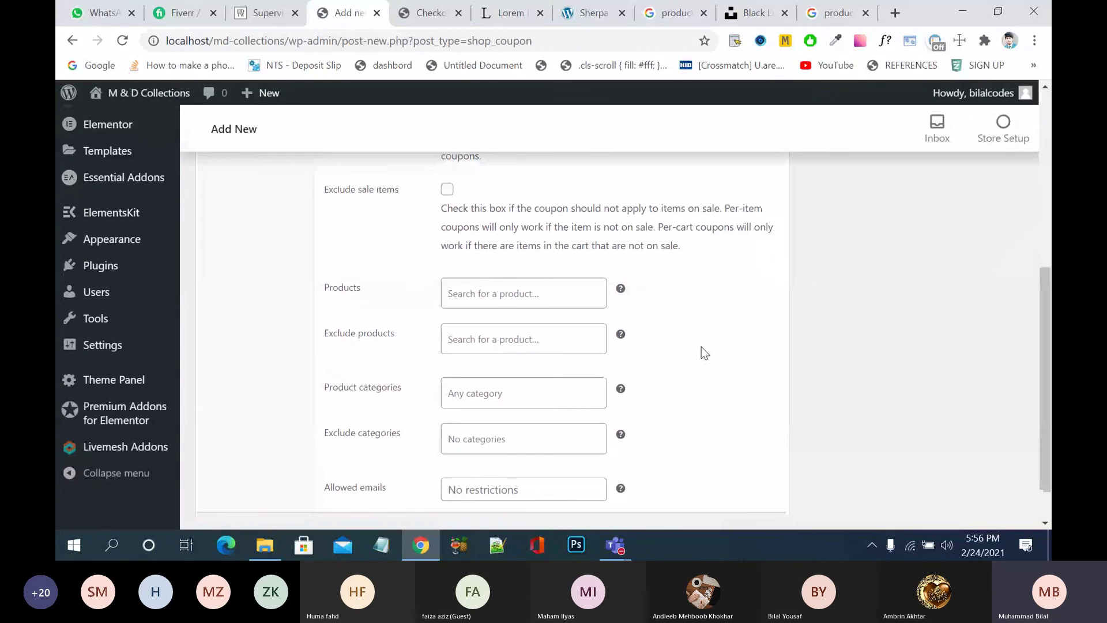
pyautogui.scroll(-2, 702, 348)
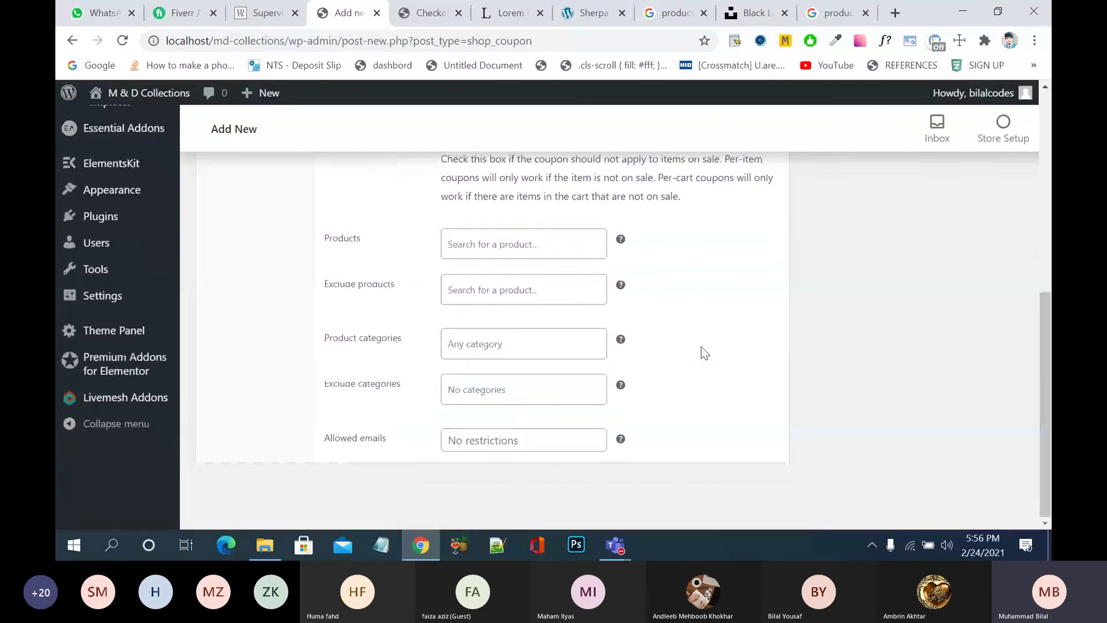
pyautogui.scroll(2, 701, 347)
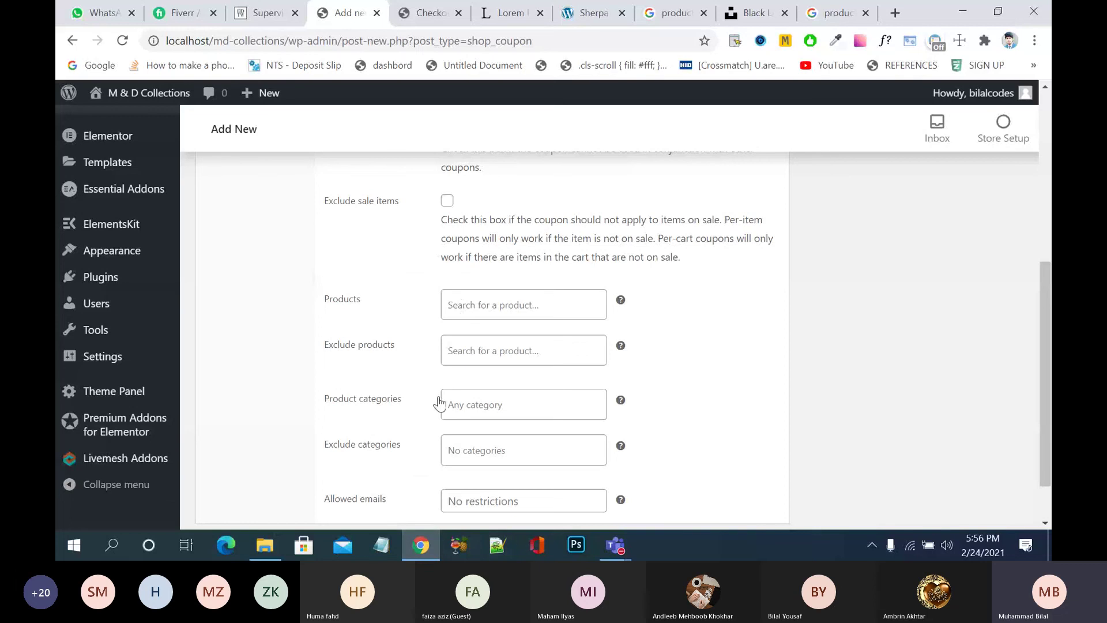
pyautogui.click(471, 448)
pyautogui.click(350, 382)
pyautogui.click(458, 401)
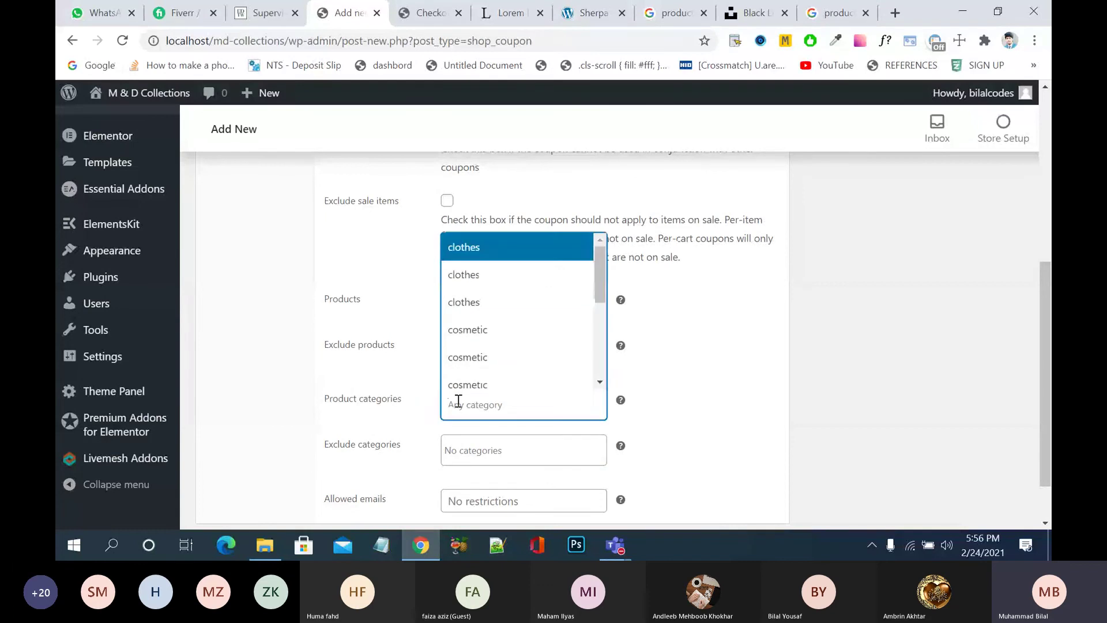
pyautogui.moveTo(620, 402)
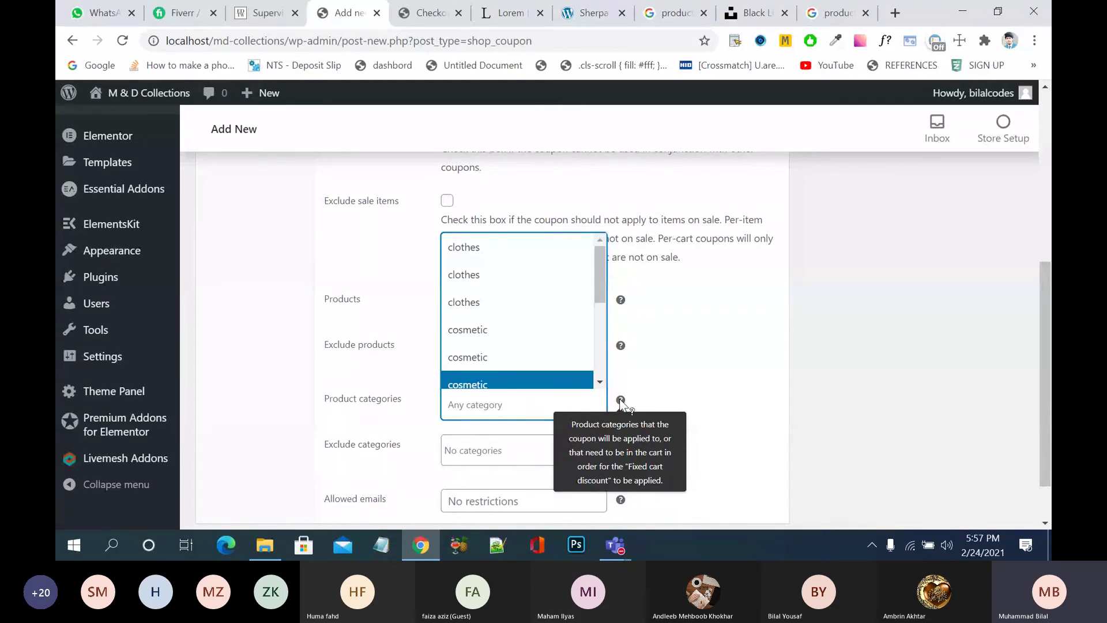
pyautogui.click(744, 390)
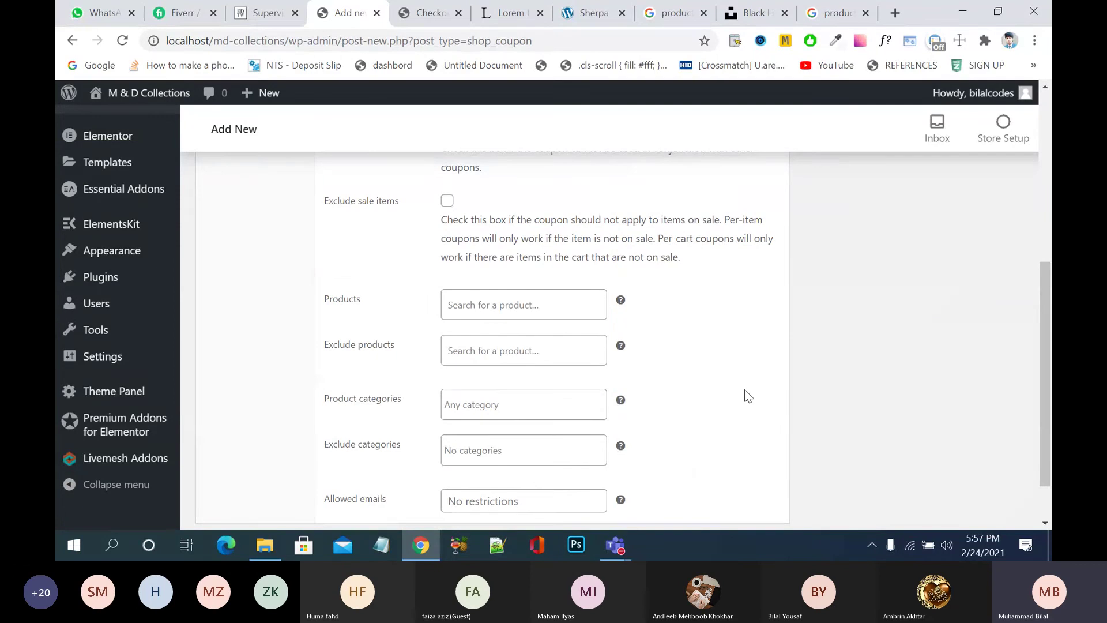
pyautogui.scroll(6, 745, 390)
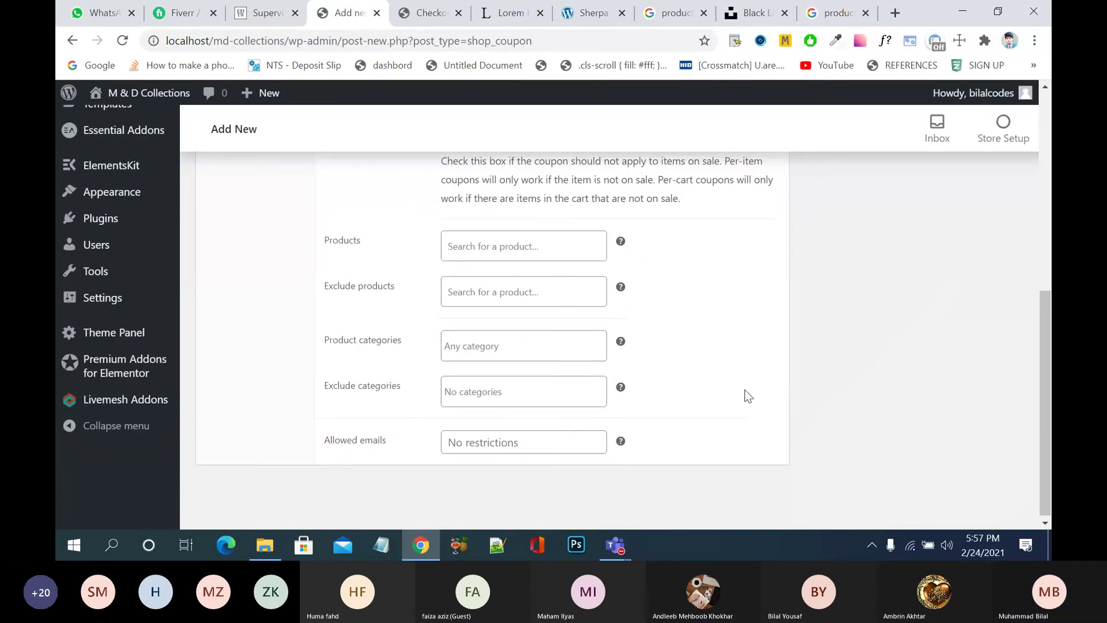
# - Review the coupon's Usage limits, then publish the edit gift coupon
pyautogui.scroll(-1, 745, 389)
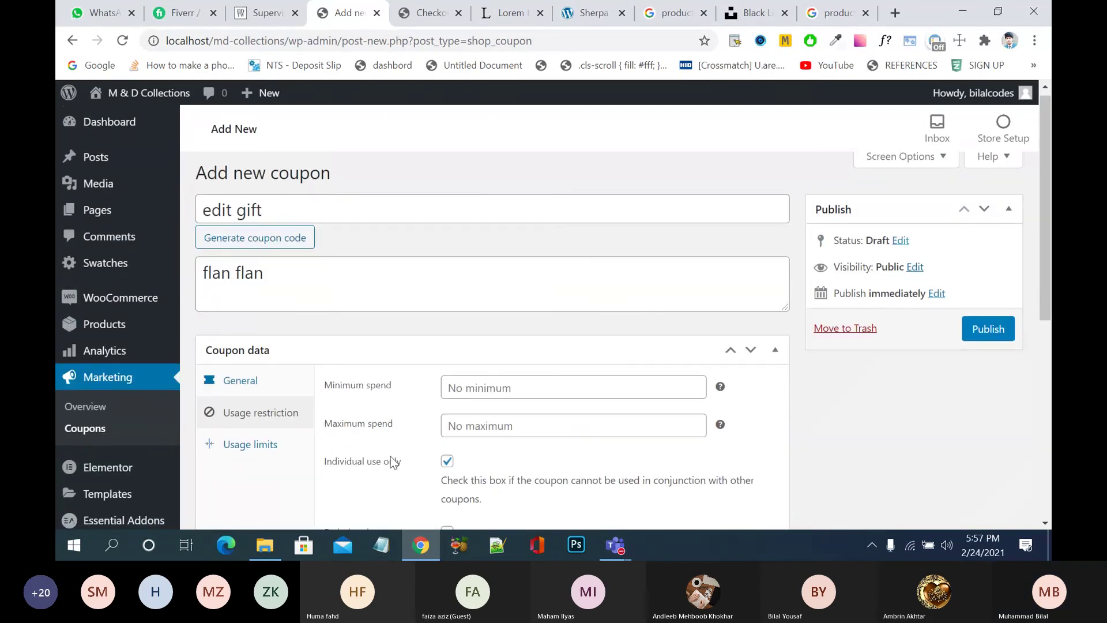
pyautogui.click(250, 444)
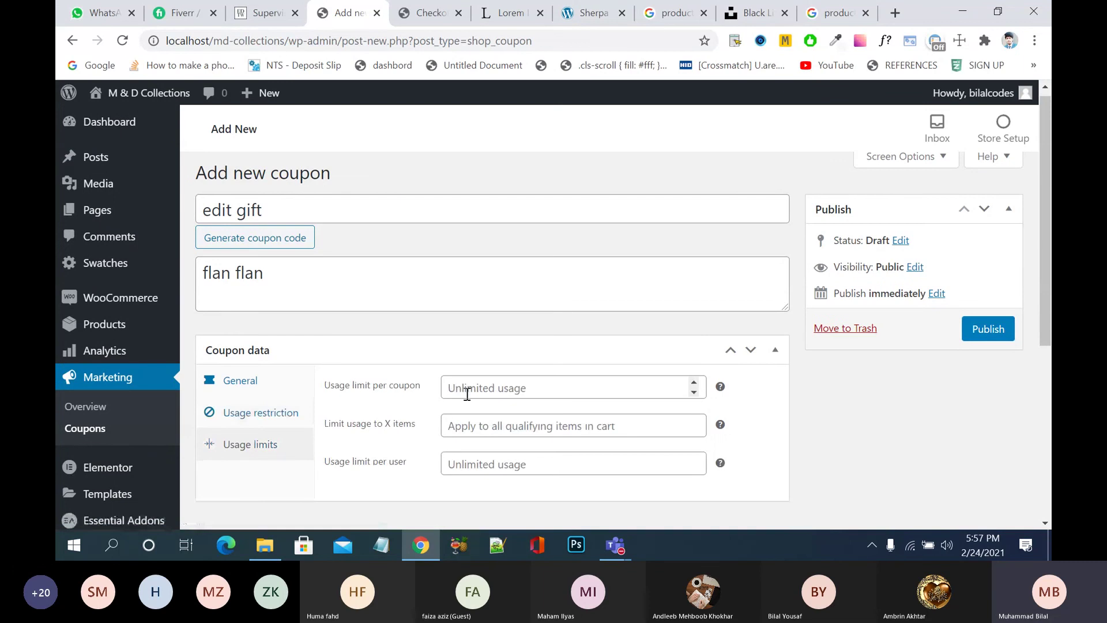
pyautogui.click(495, 389)
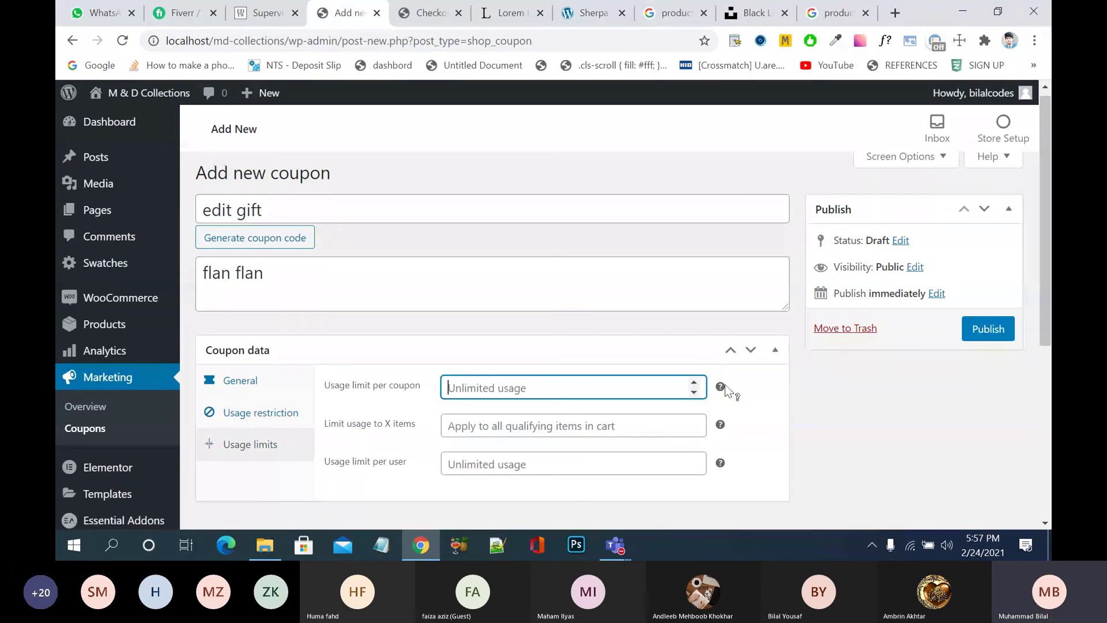
pyautogui.moveTo(728, 391)
pyautogui.moveTo(722, 427)
pyautogui.click(996, 327)
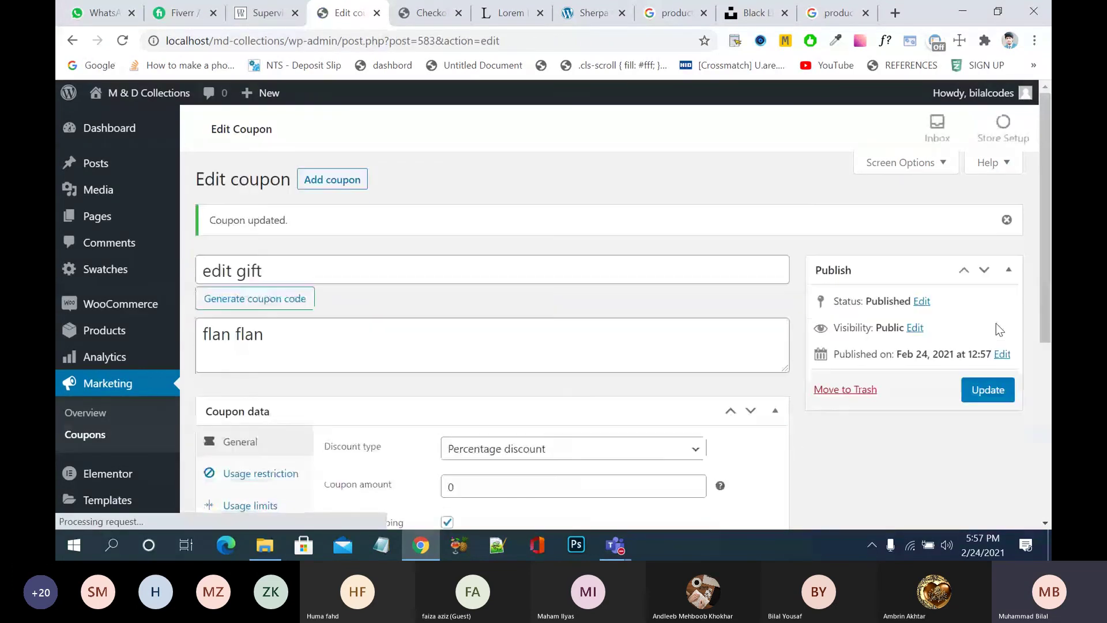
# - In the storefront, browse the shop to the Black Short Sleeve product page
pyautogui.click(430, 13)
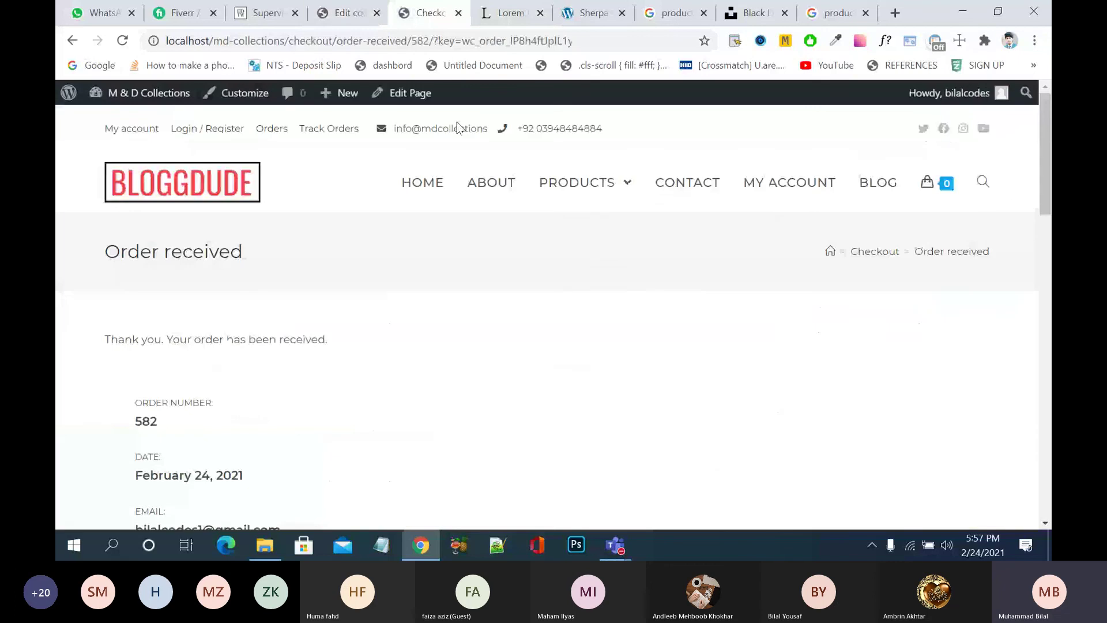
pyautogui.moveTo(576, 229)
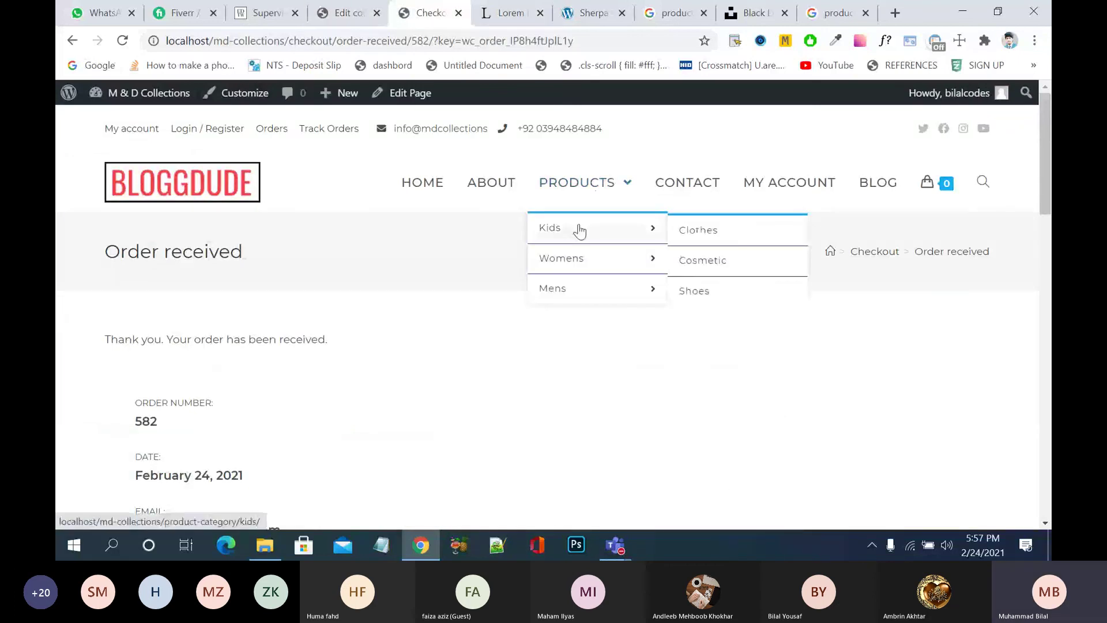
pyautogui.click(579, 230)
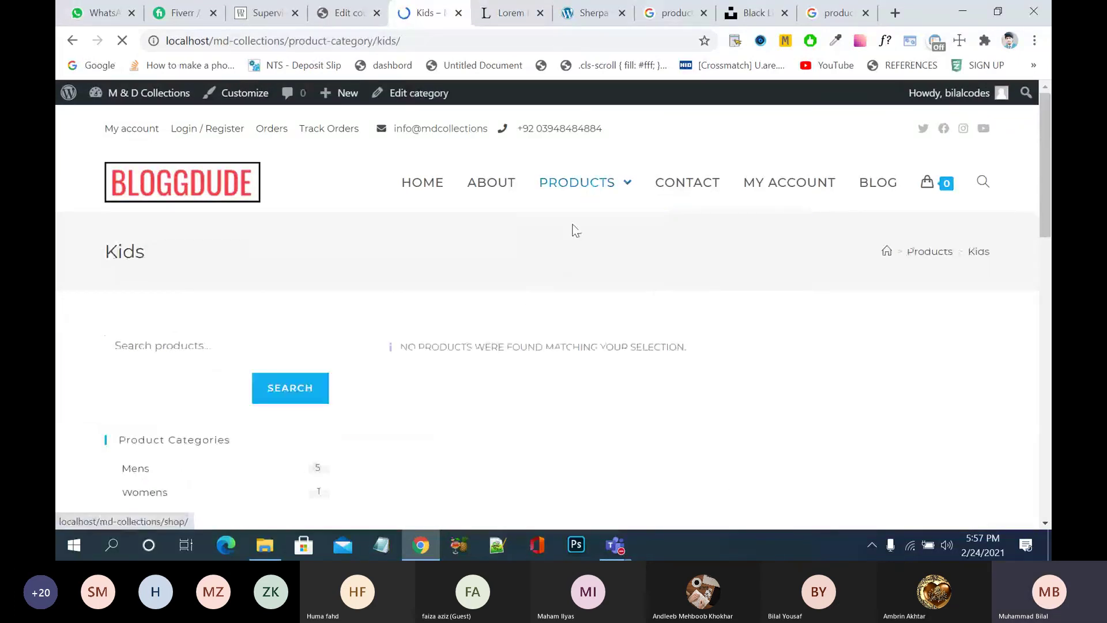
pyautogui.click(571, 286)
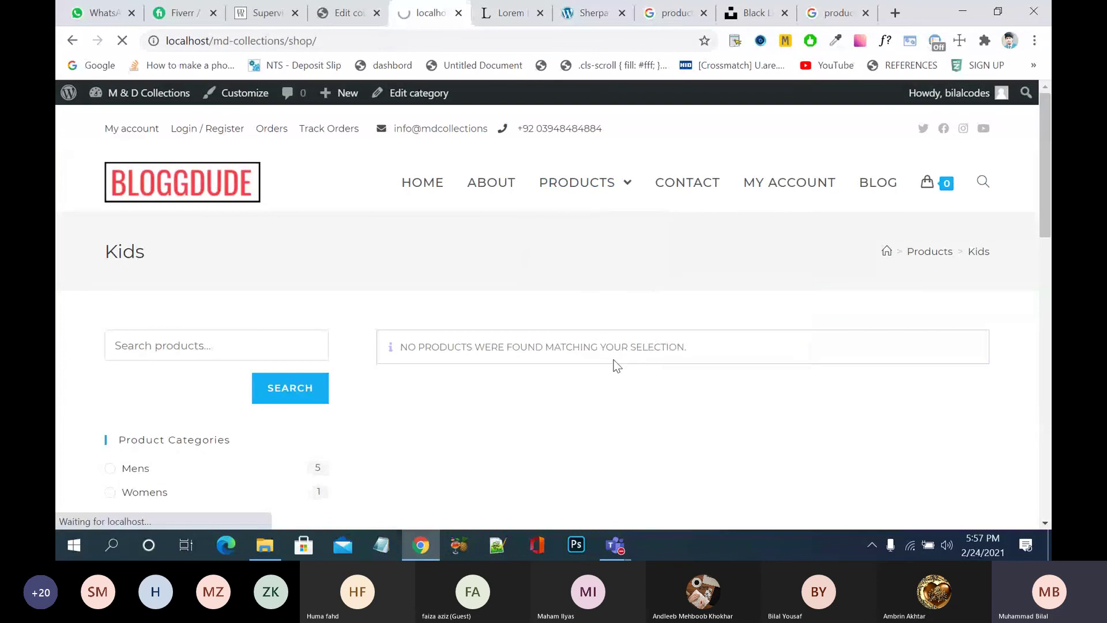
pyautogui.scroll(-3, 616, 366)
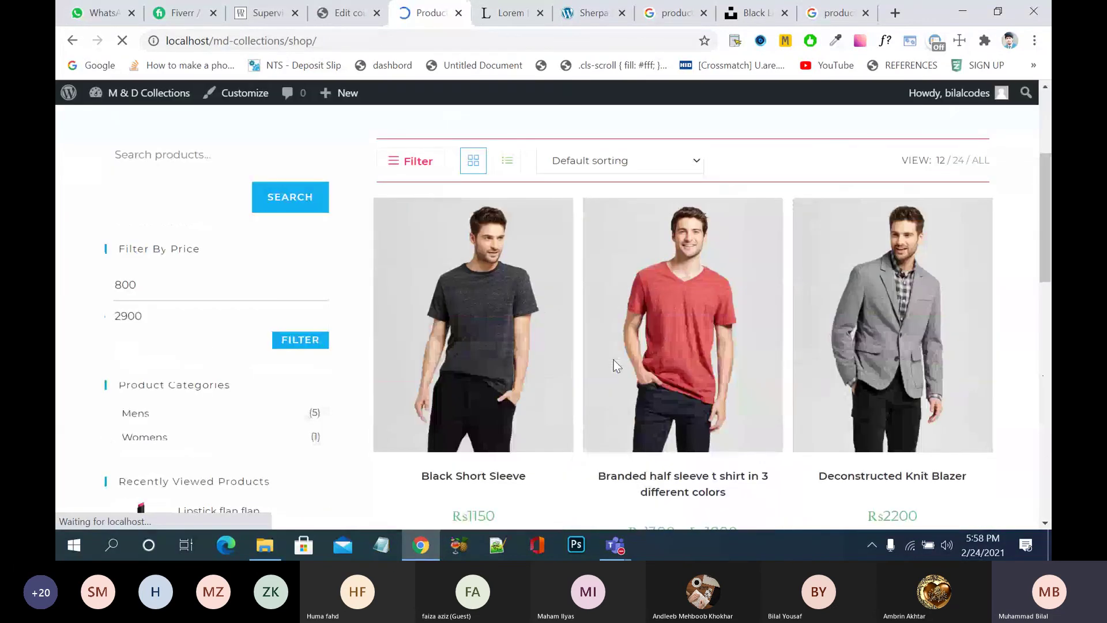
pyautogui.click(510, 340)
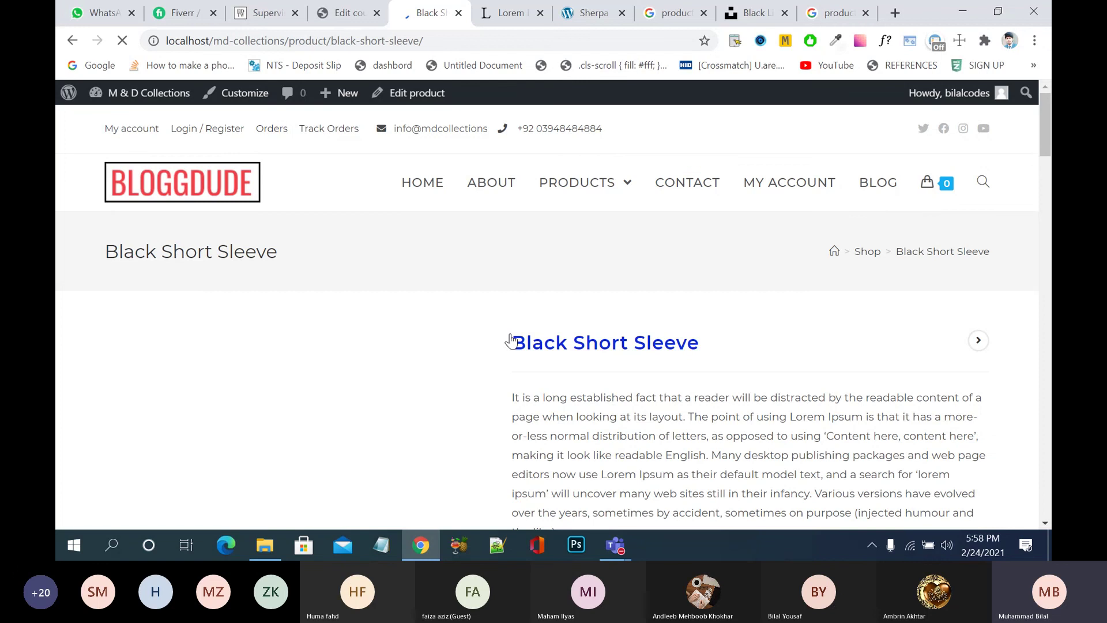
# - Add the Black Short Sleeve (Rs1150) to the cart and open the Cart page
pyautogui.scroll(-3, 511, 340)
pyautogui.scroll(-2, 511, 341)
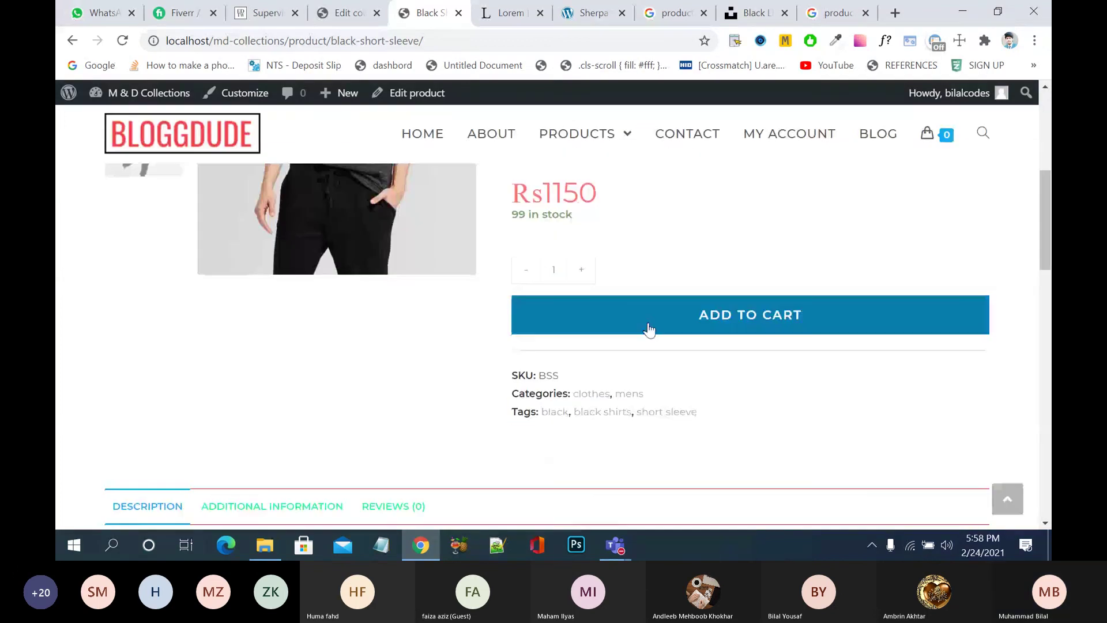
pyautogui.click(648, 326)
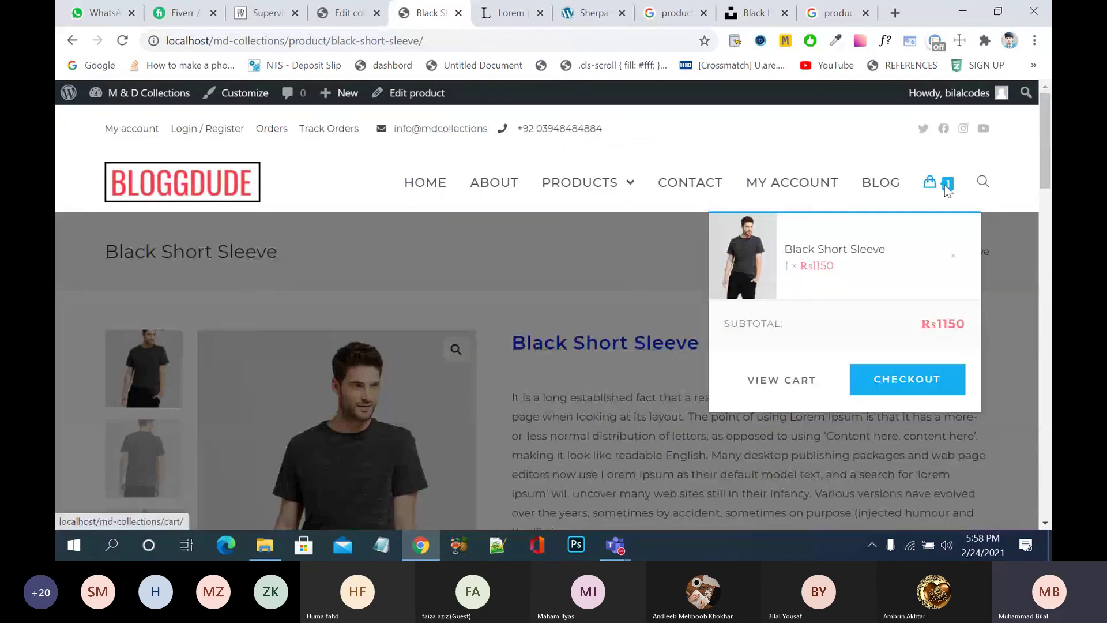
pyautogui.click(803, 396)
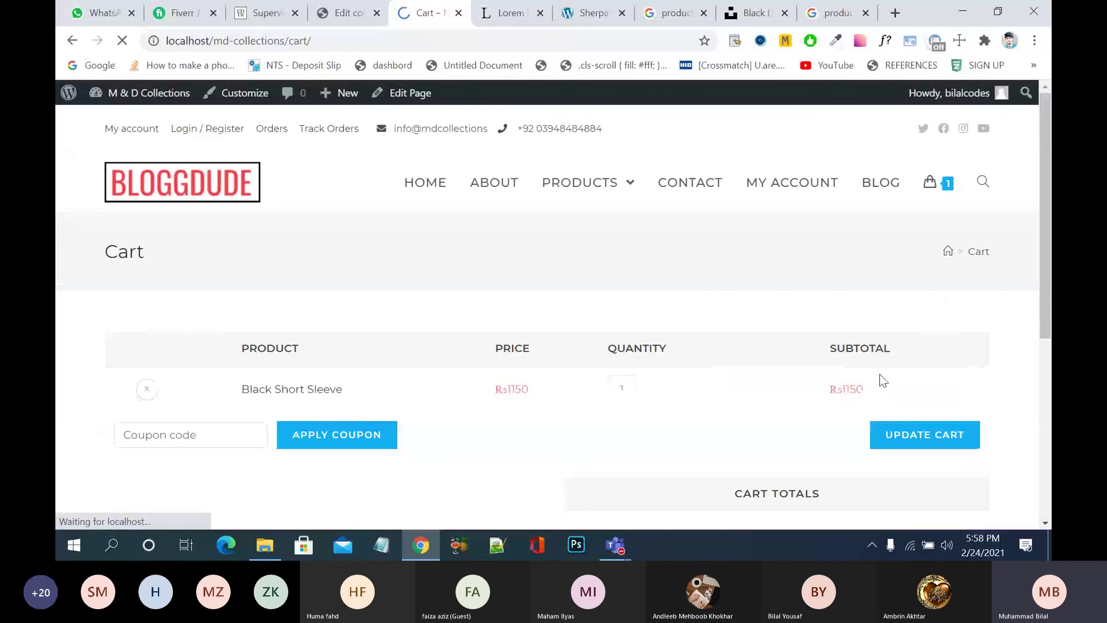
# - Apply coupon code 'edit gift' and check Cart Totals: Rs100 shipping, Rs1365 total
pyautogui.scroll(-3, 712, 371)
pyautogui.click(208, 266)
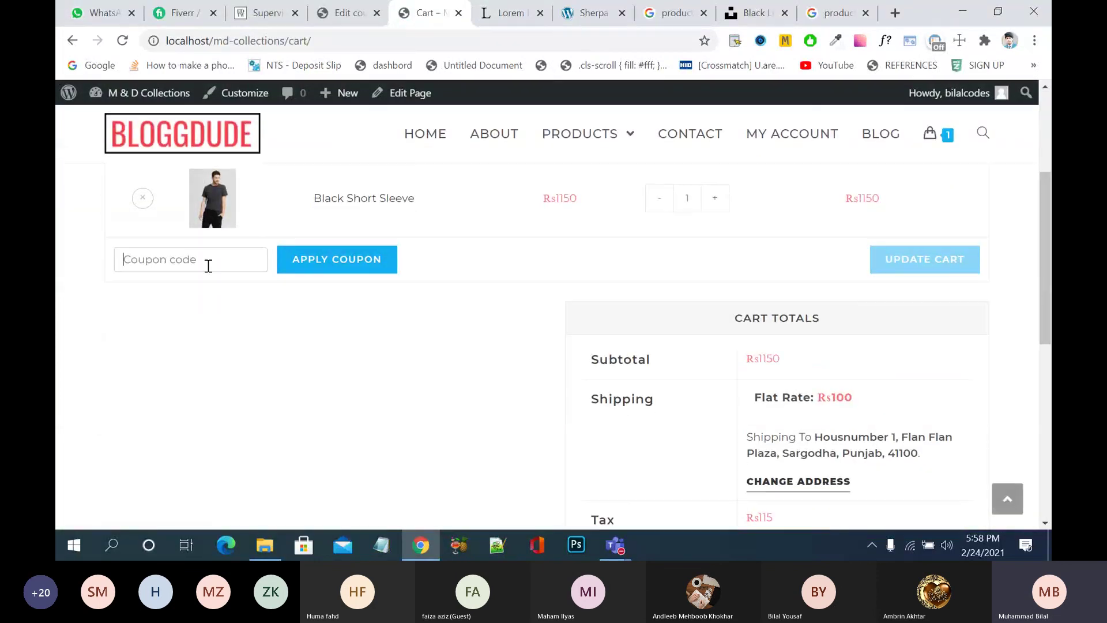
pyautogui.write('edit gift')
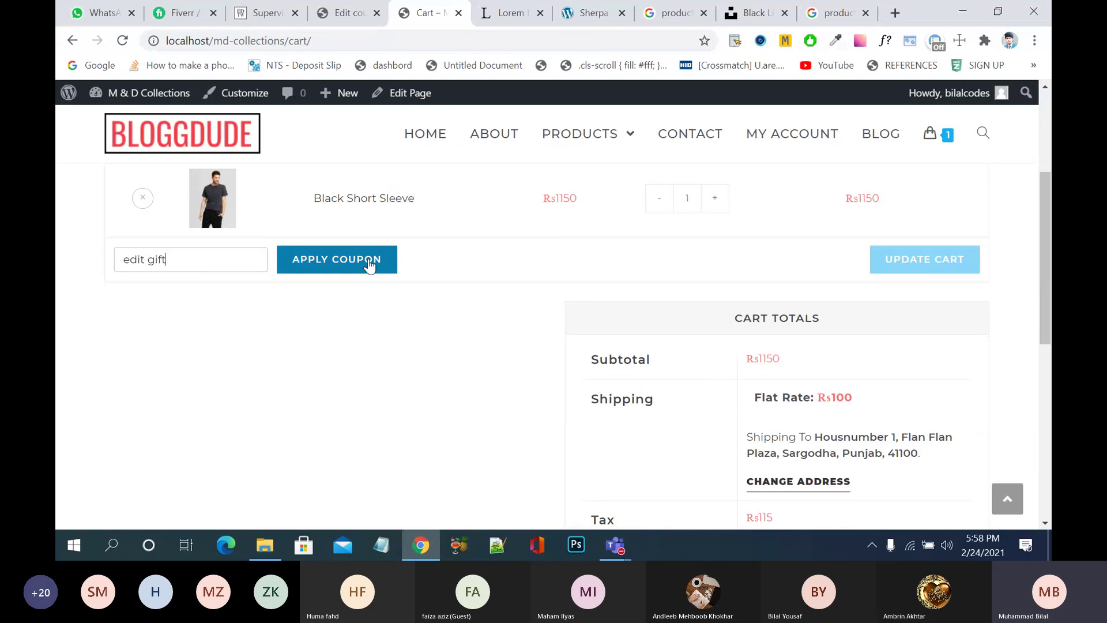
pyautogui.click(370, 265)
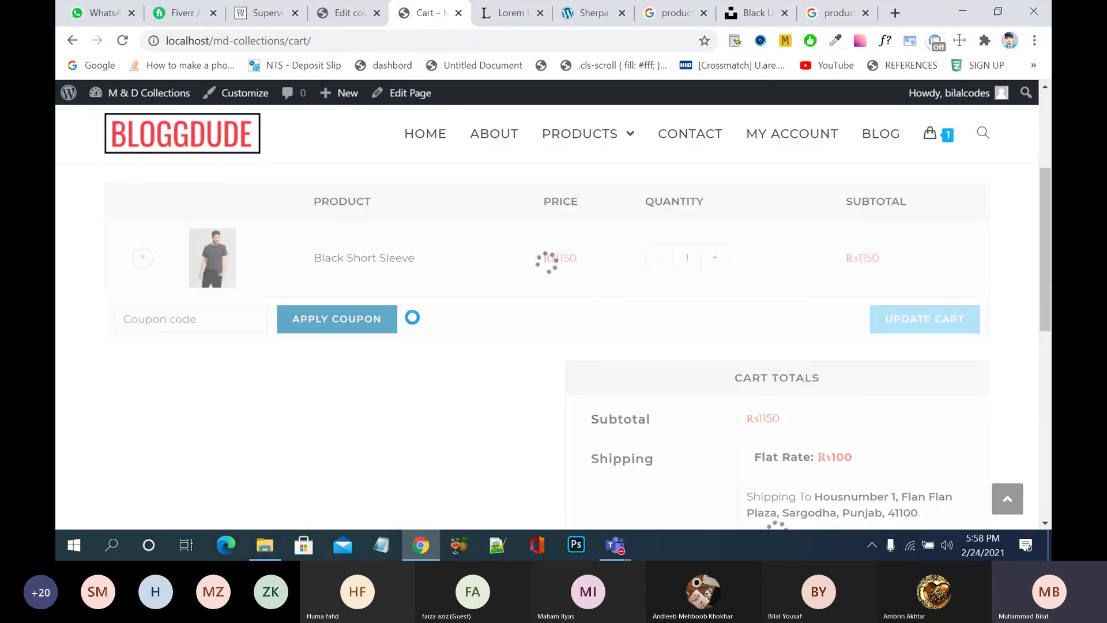
pyautogui.scroll(-3, 413, 317)
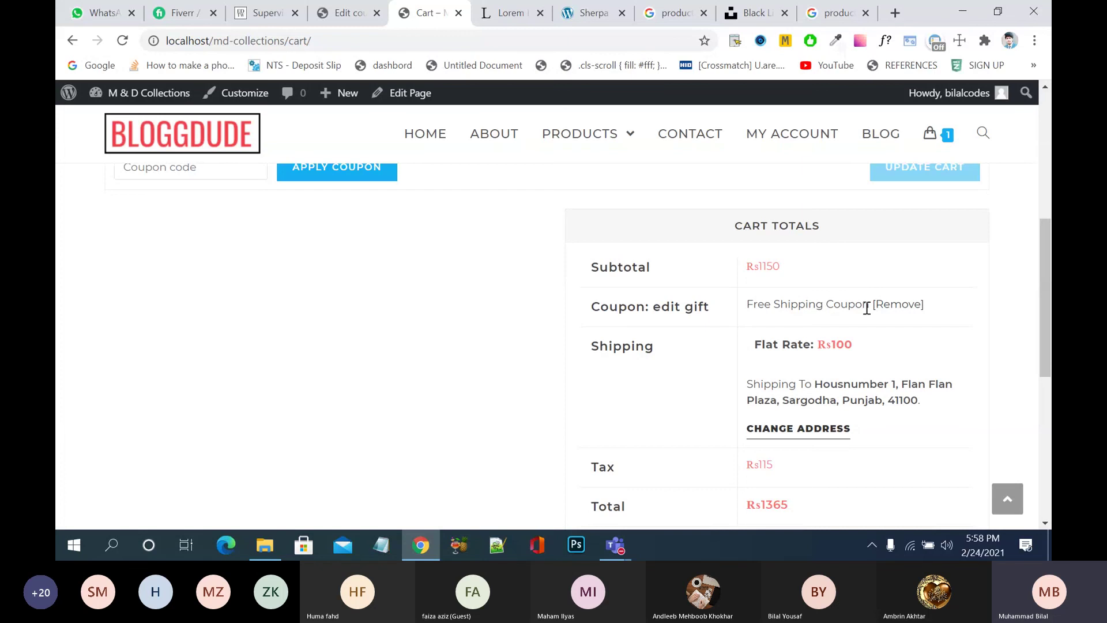
pyautogui.scroll(-2, 867, 309)
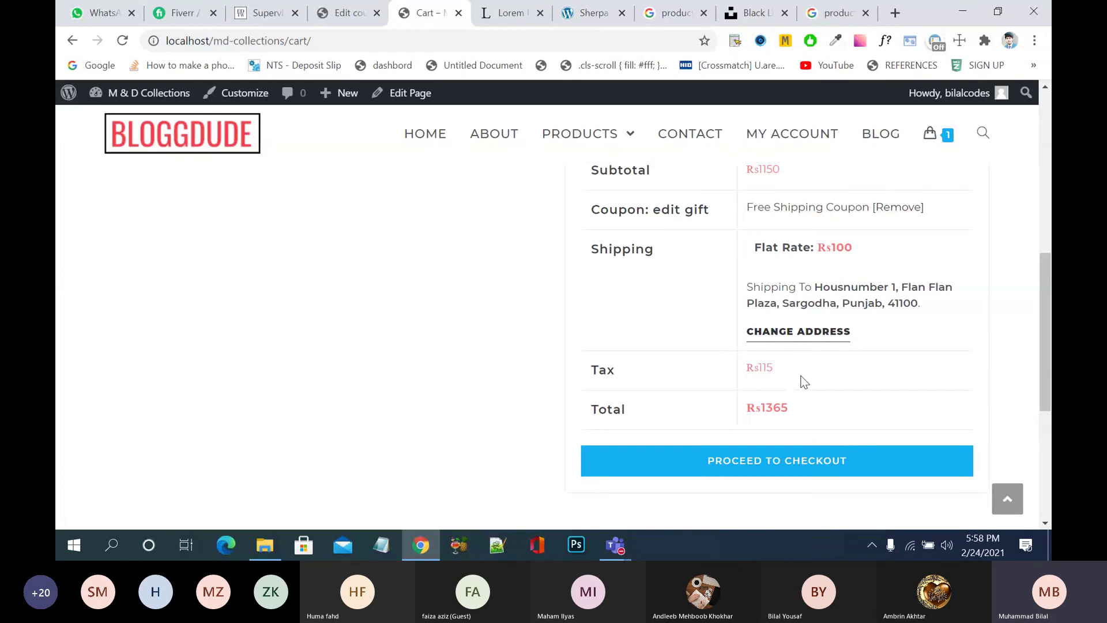
pyautogui.scroll(3, 805, 381)
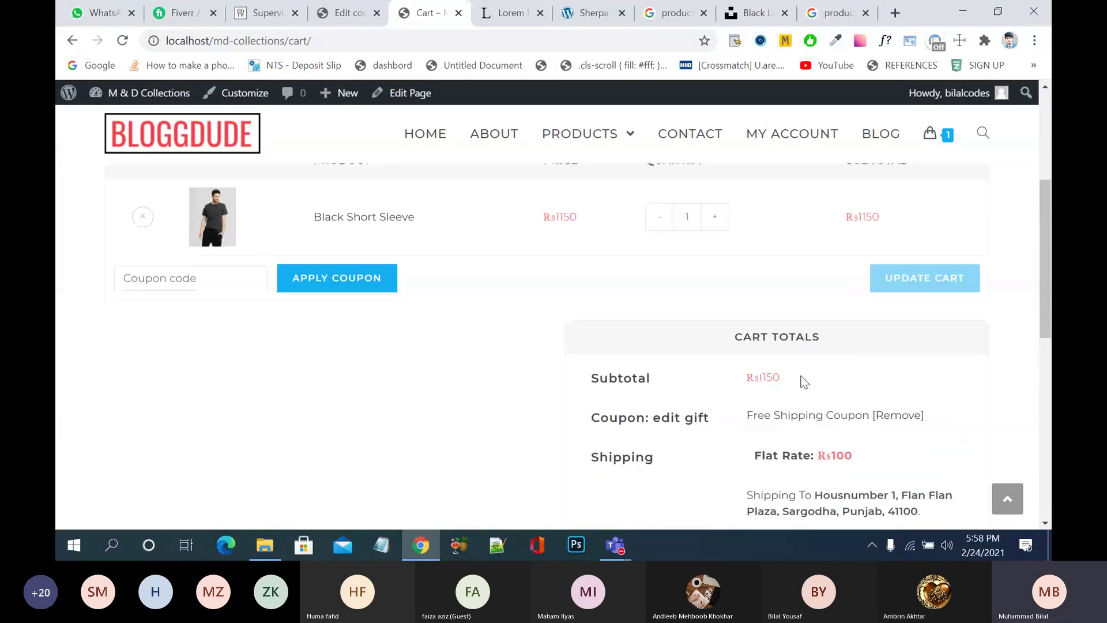
pyautogui.scroll(1, 805, 382)
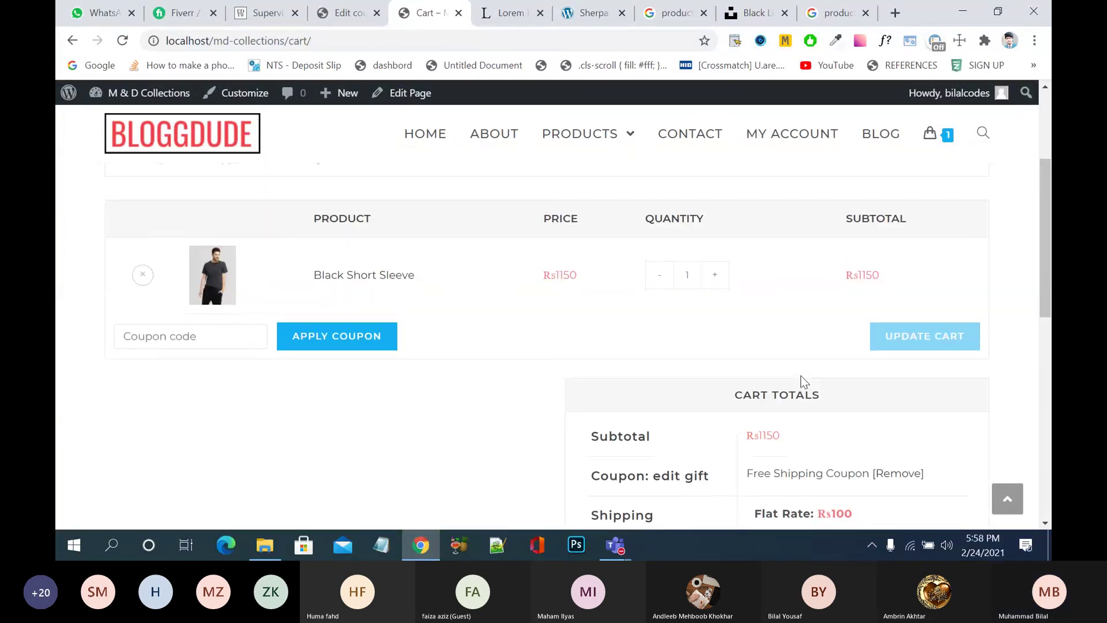
pyautogui.scroll(-3, 804, 382)
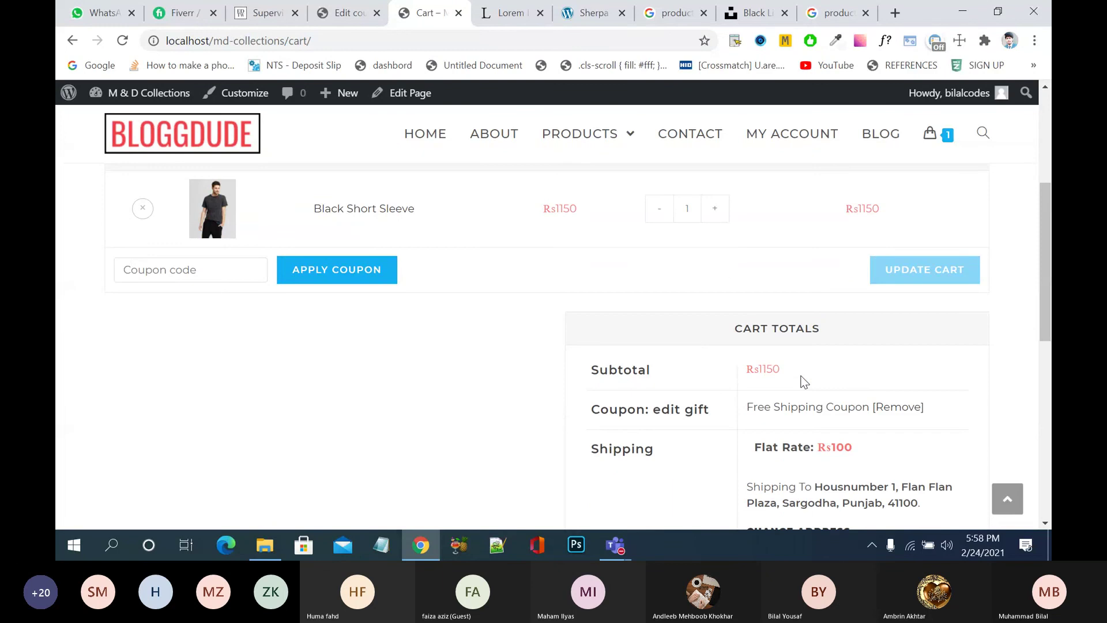
pyautogui.scroll(-1, 805, 381)
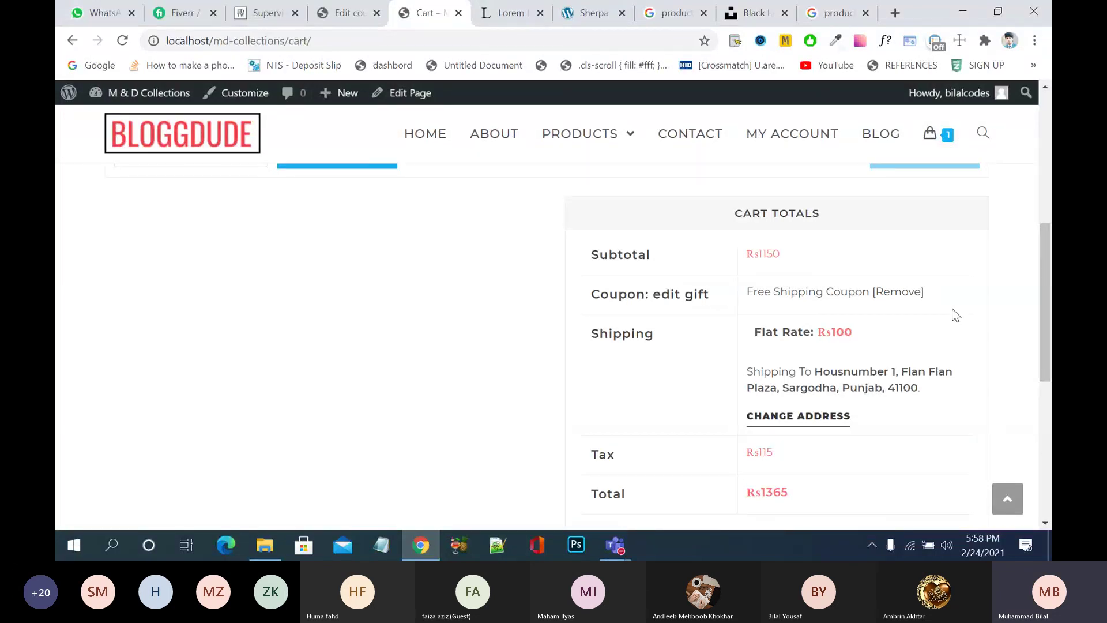
# - Remove the edit gift coupon from Cart Totals and return to its Edit coupon page
pyautogui.click(902, 293)
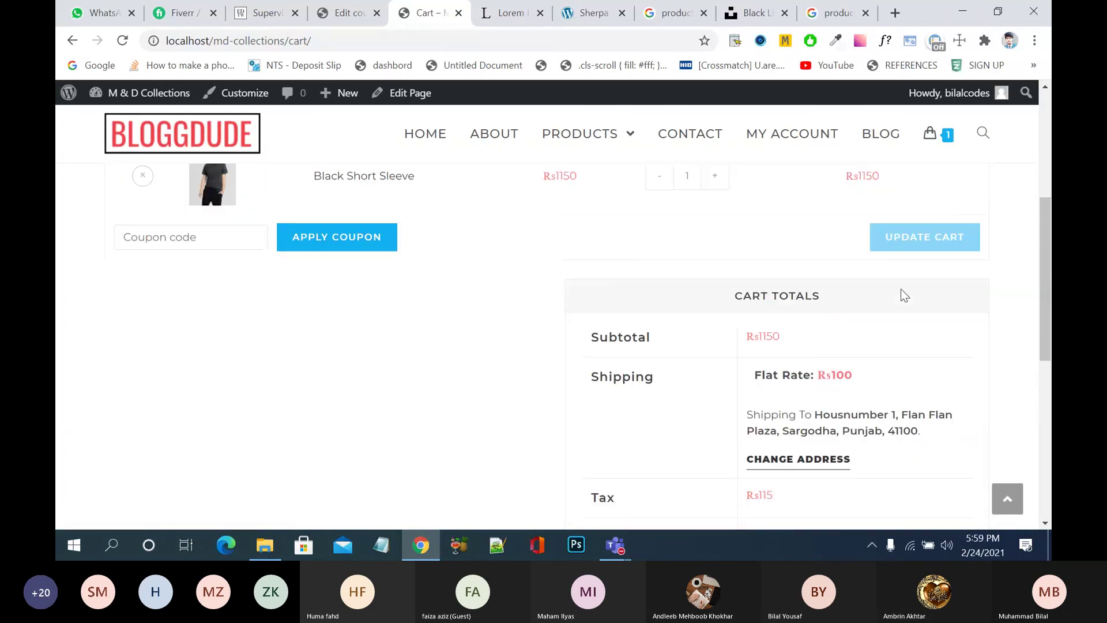
pyautogui.scroll(-5, 904, 295)
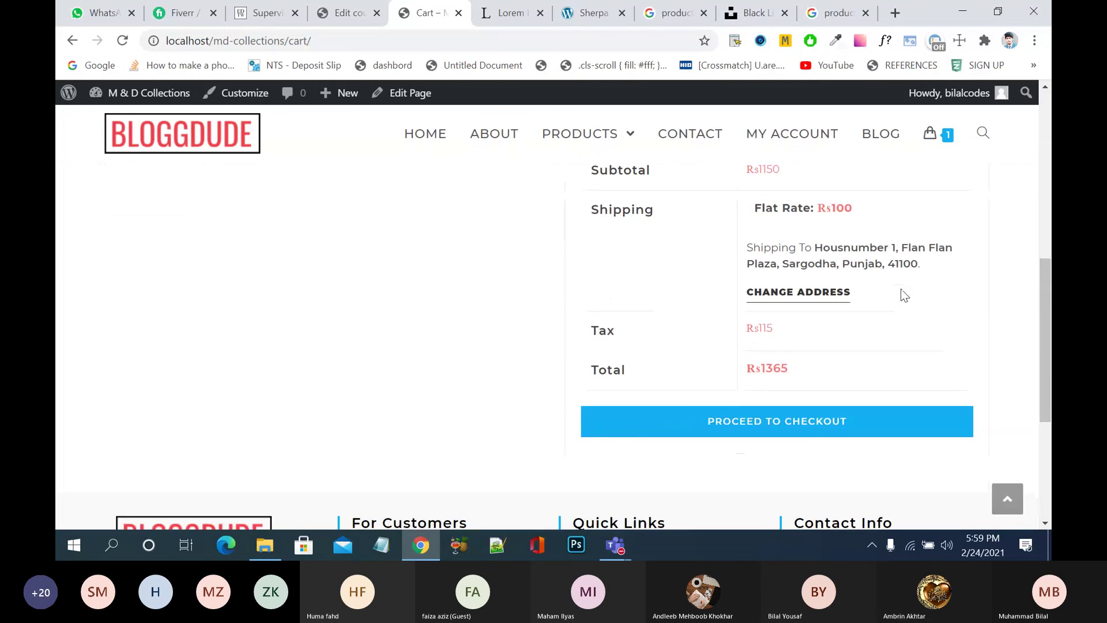
pyautogui.scroll(5, 904, 295)
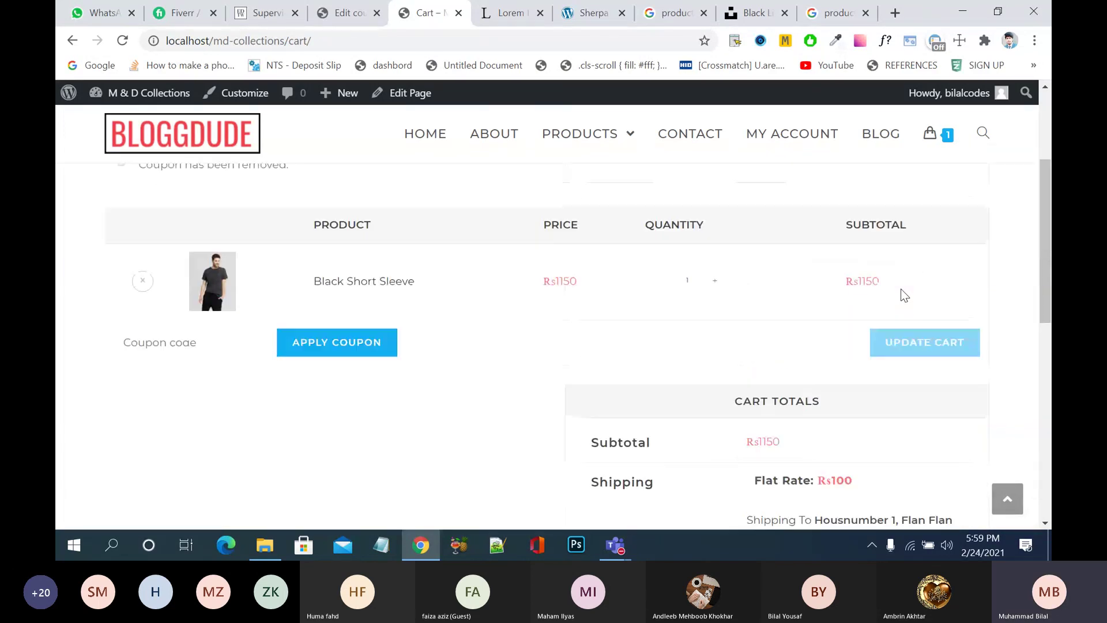
pyautogui.scroll(-1, 905, 295)
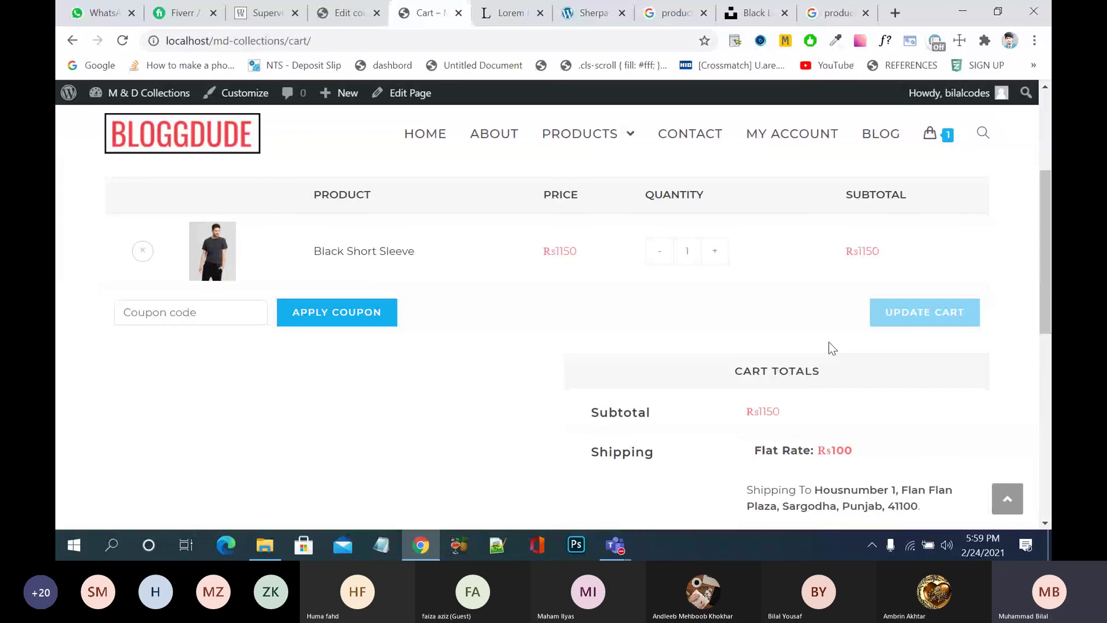
pyautogui.scroll(-3, 830, 348)
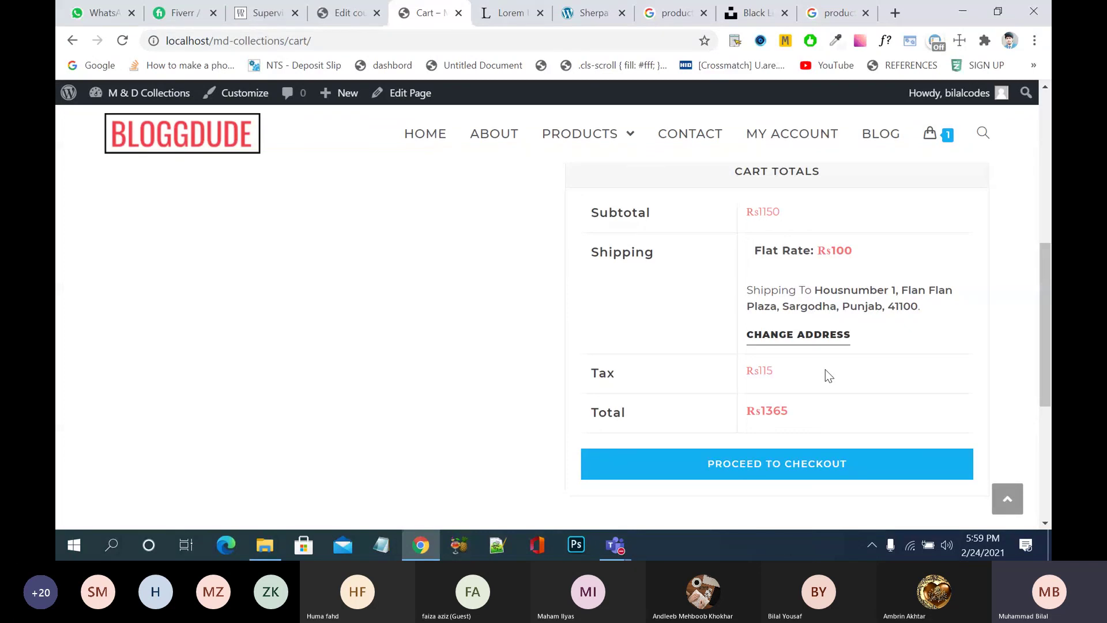
pyautogui.scroll(3, 430, 295)
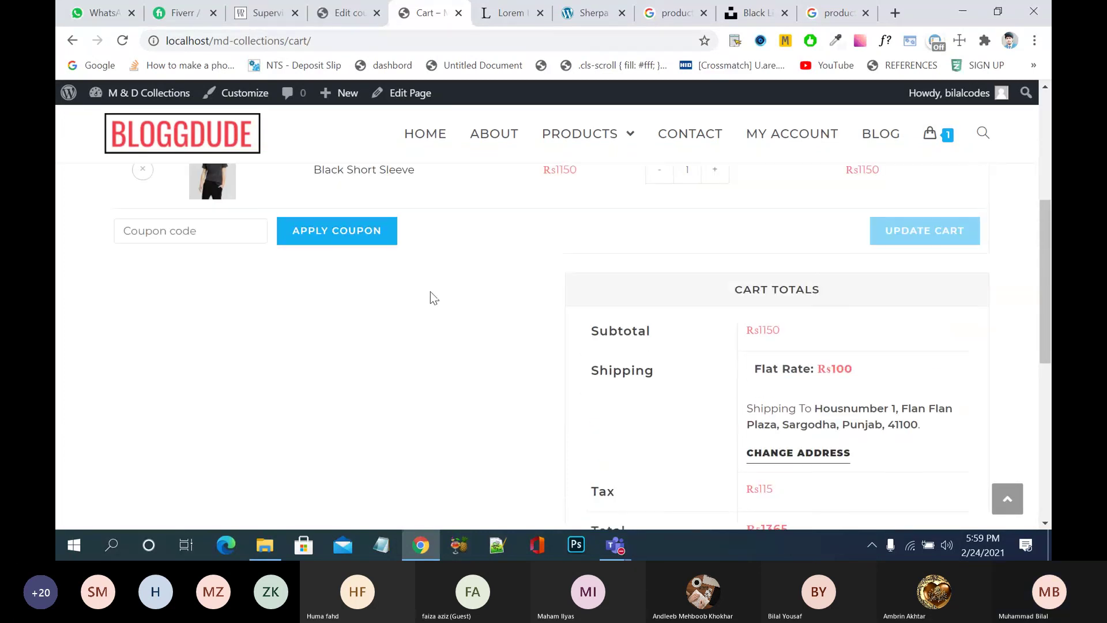
pyautogui.click(182, 270)
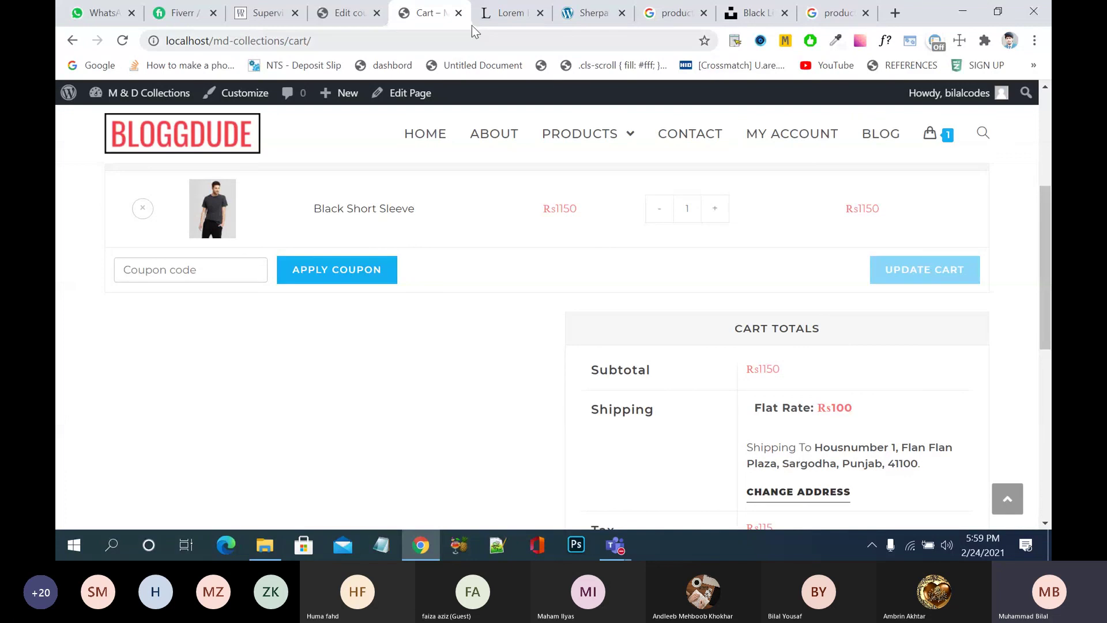
pyautogui.click(357, 19)
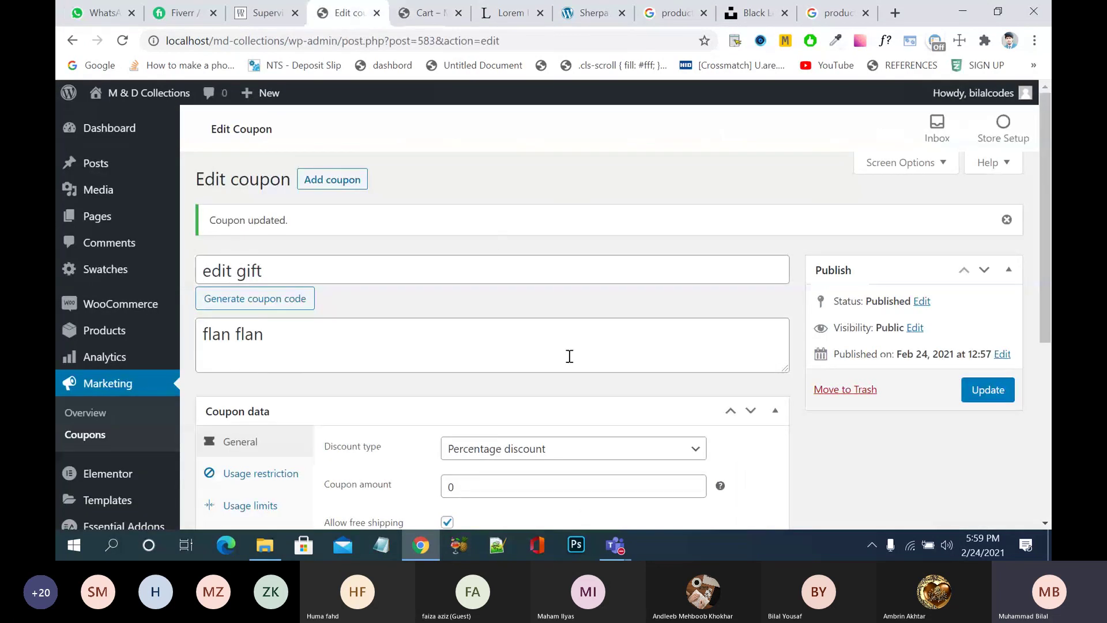
# - Change the edit gift coupon amount to 200 and update the coupon
pyautogui.scroll(-3, 405, 331)
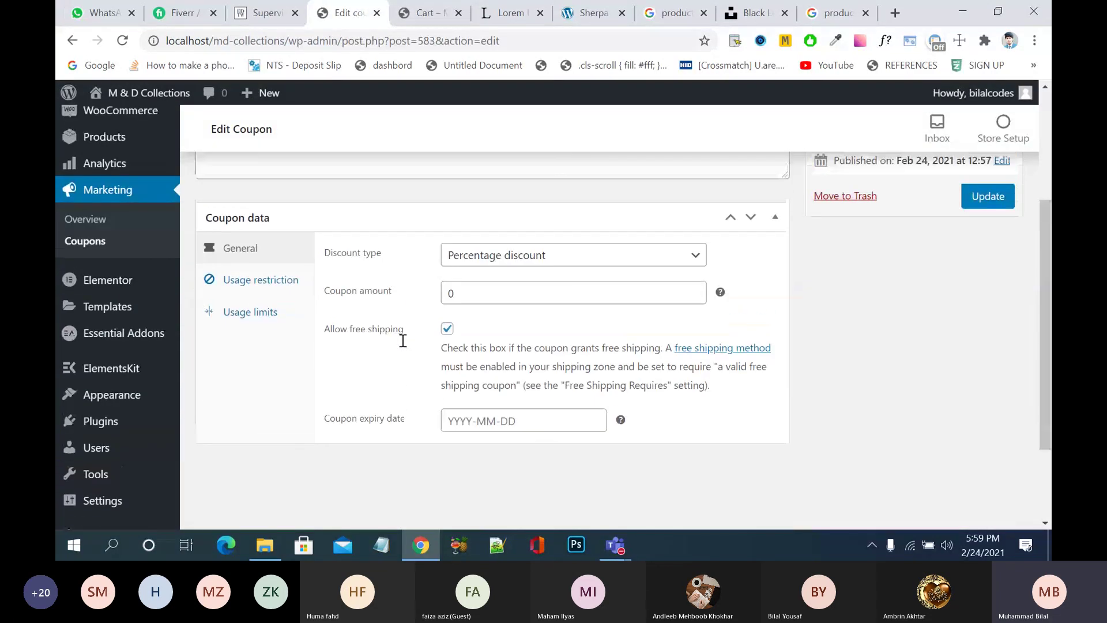
pyautogui.click(531, 298)
pyautogui.press('BackSpace')
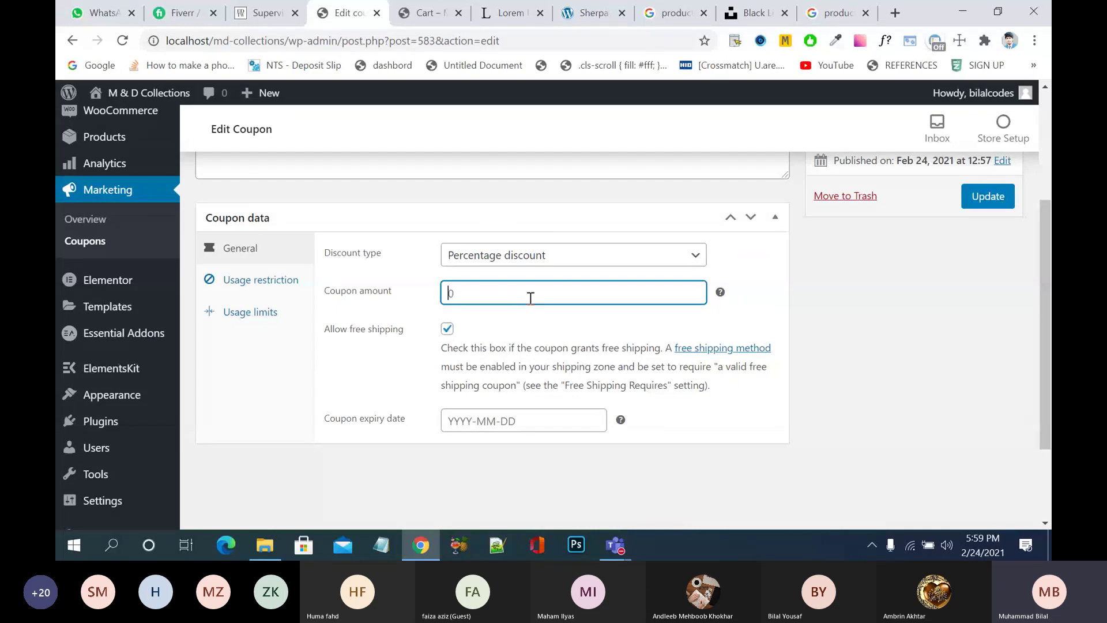
pyautogui.write('200')
pyautogui.click(993, 202)
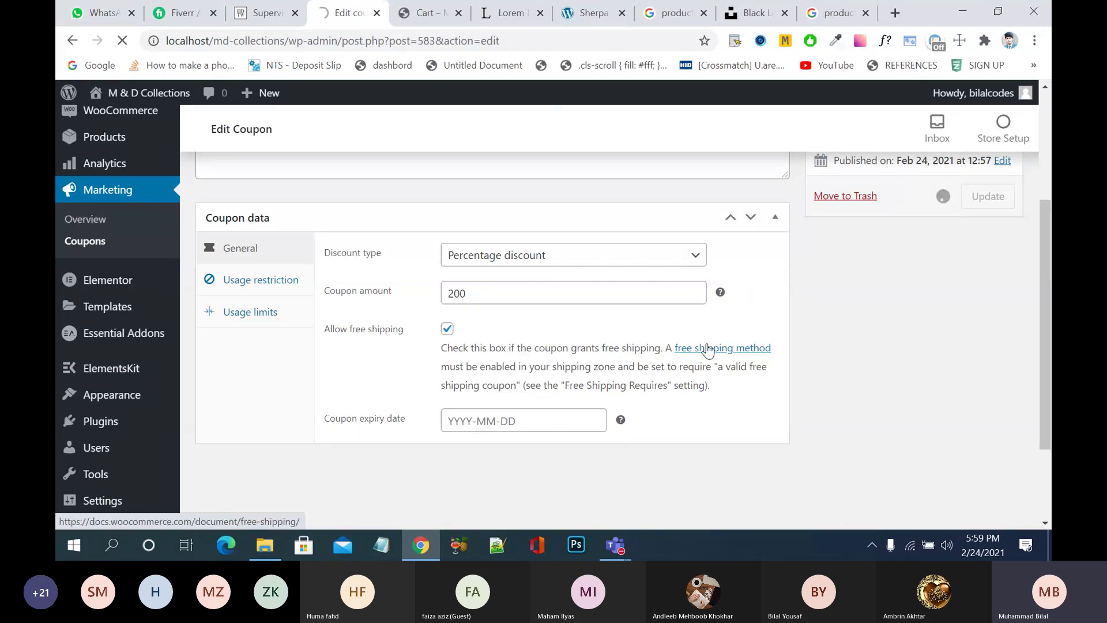
pyautogui.scroll(-5, 709, 350)
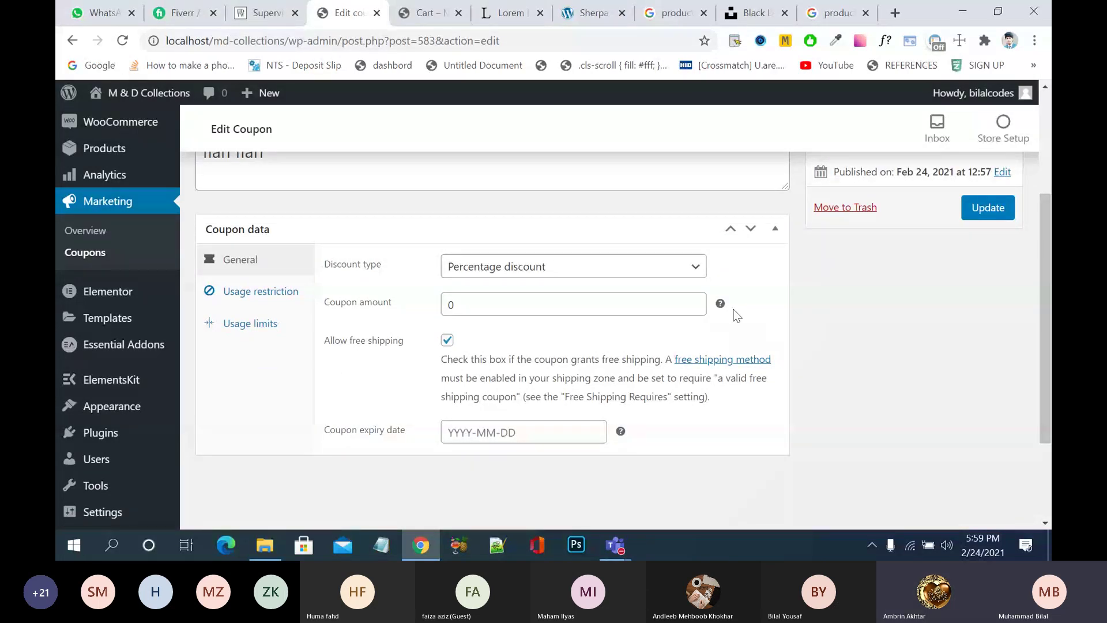
# - Bring the Microsoft Teams meeting window to the front from the taskbar
pyautogui.moveTo(719, 305)
pyautogui.moveTo(615, 545)
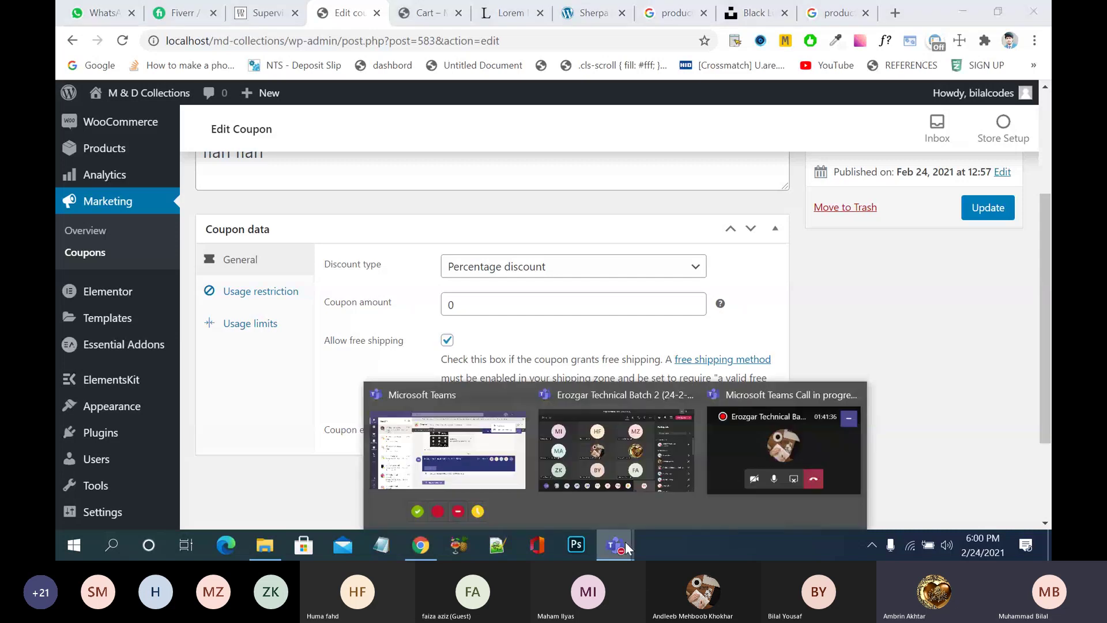
pyautogui.click(646, 474)
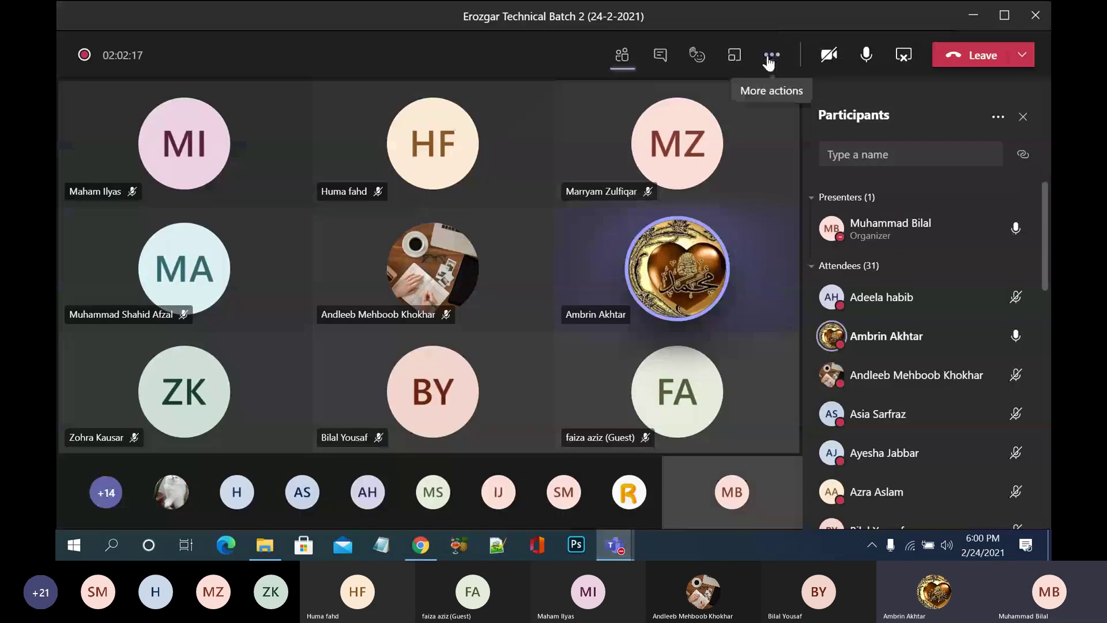